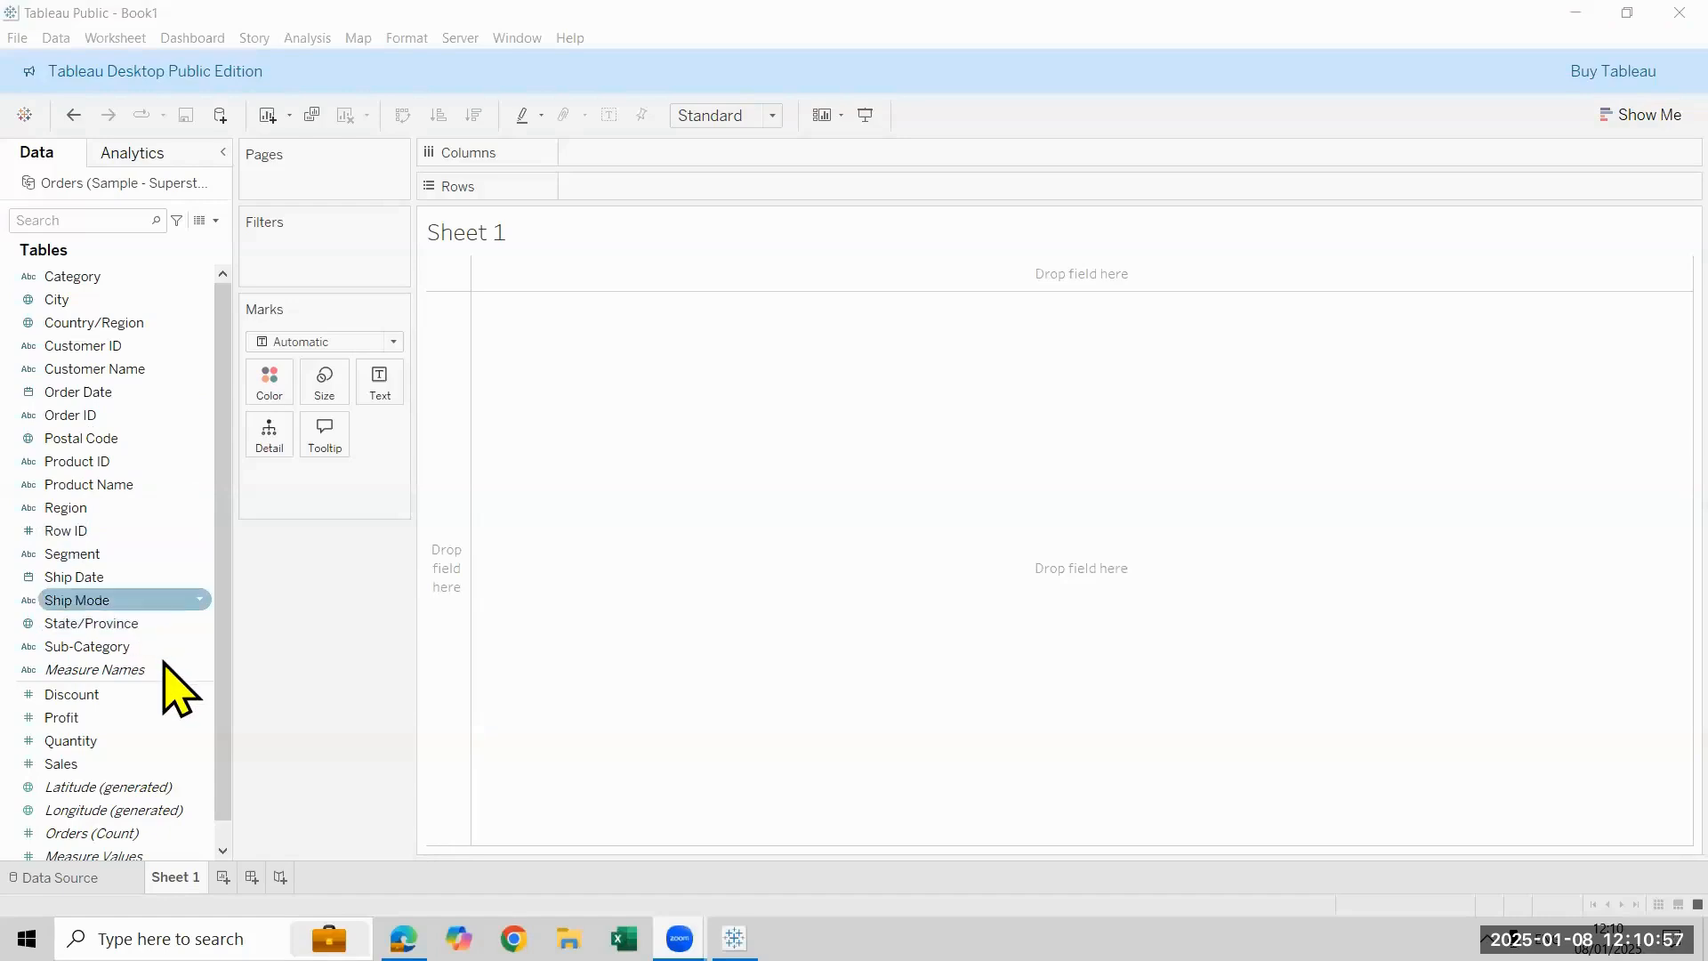
- Build a text table on Sheet 1 with Sub-Category on rows and Profit as the displayed values
double_click(156, 654)
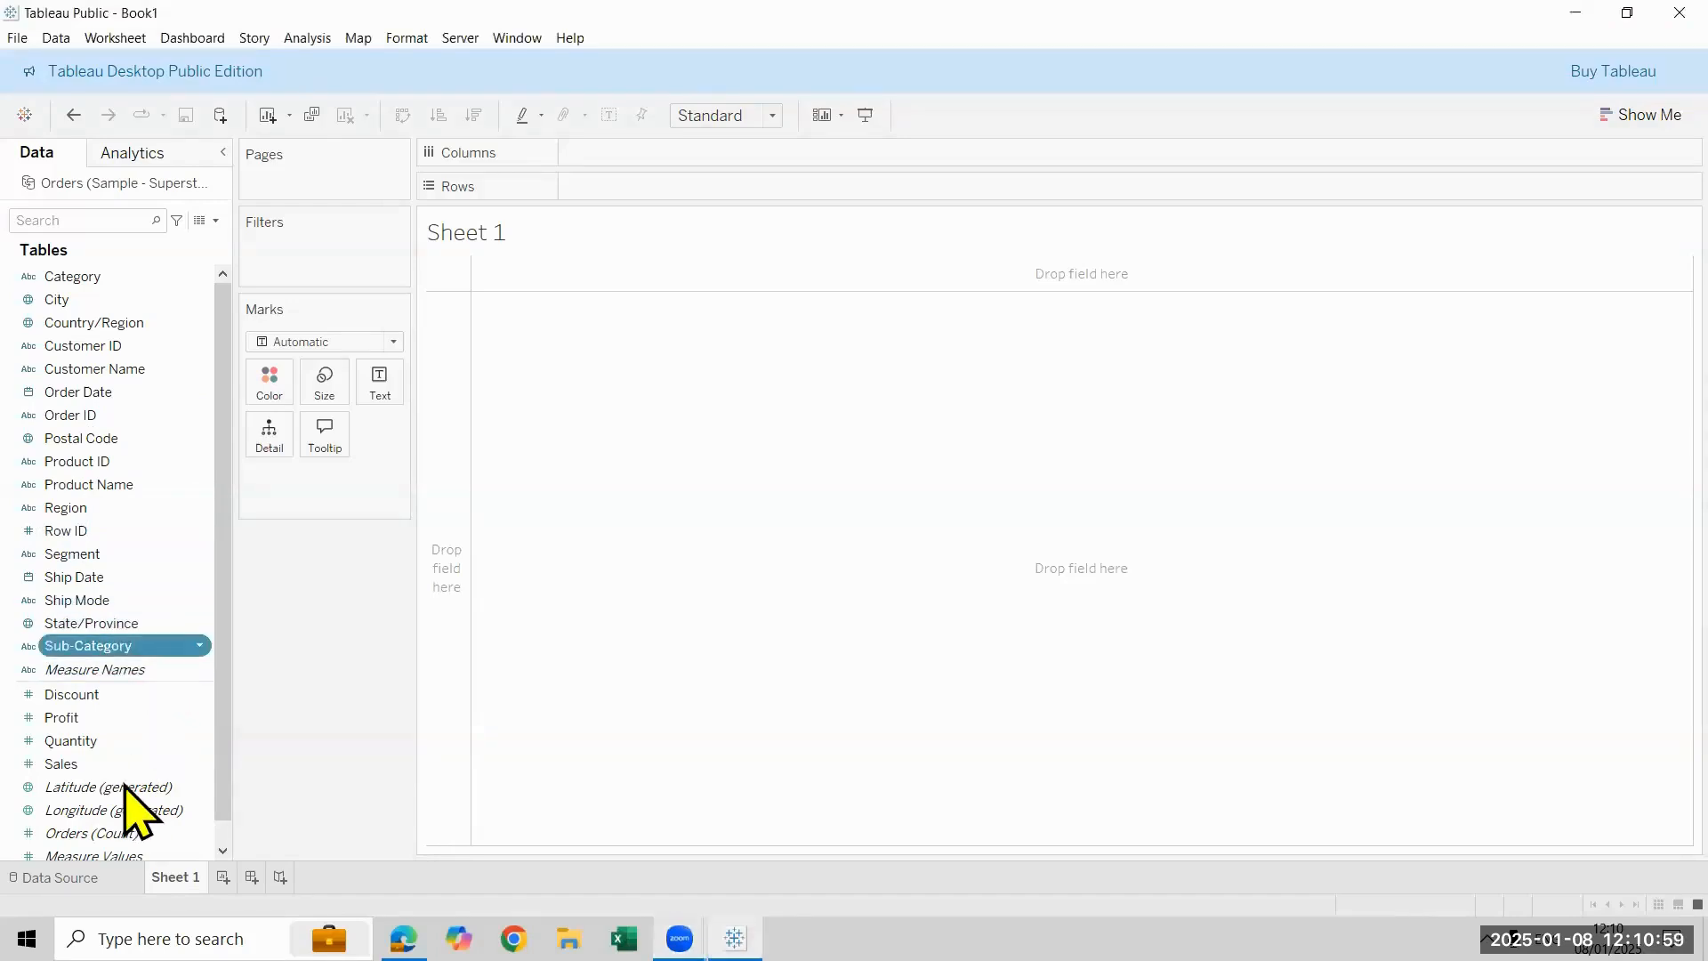
double_click(117, 719)
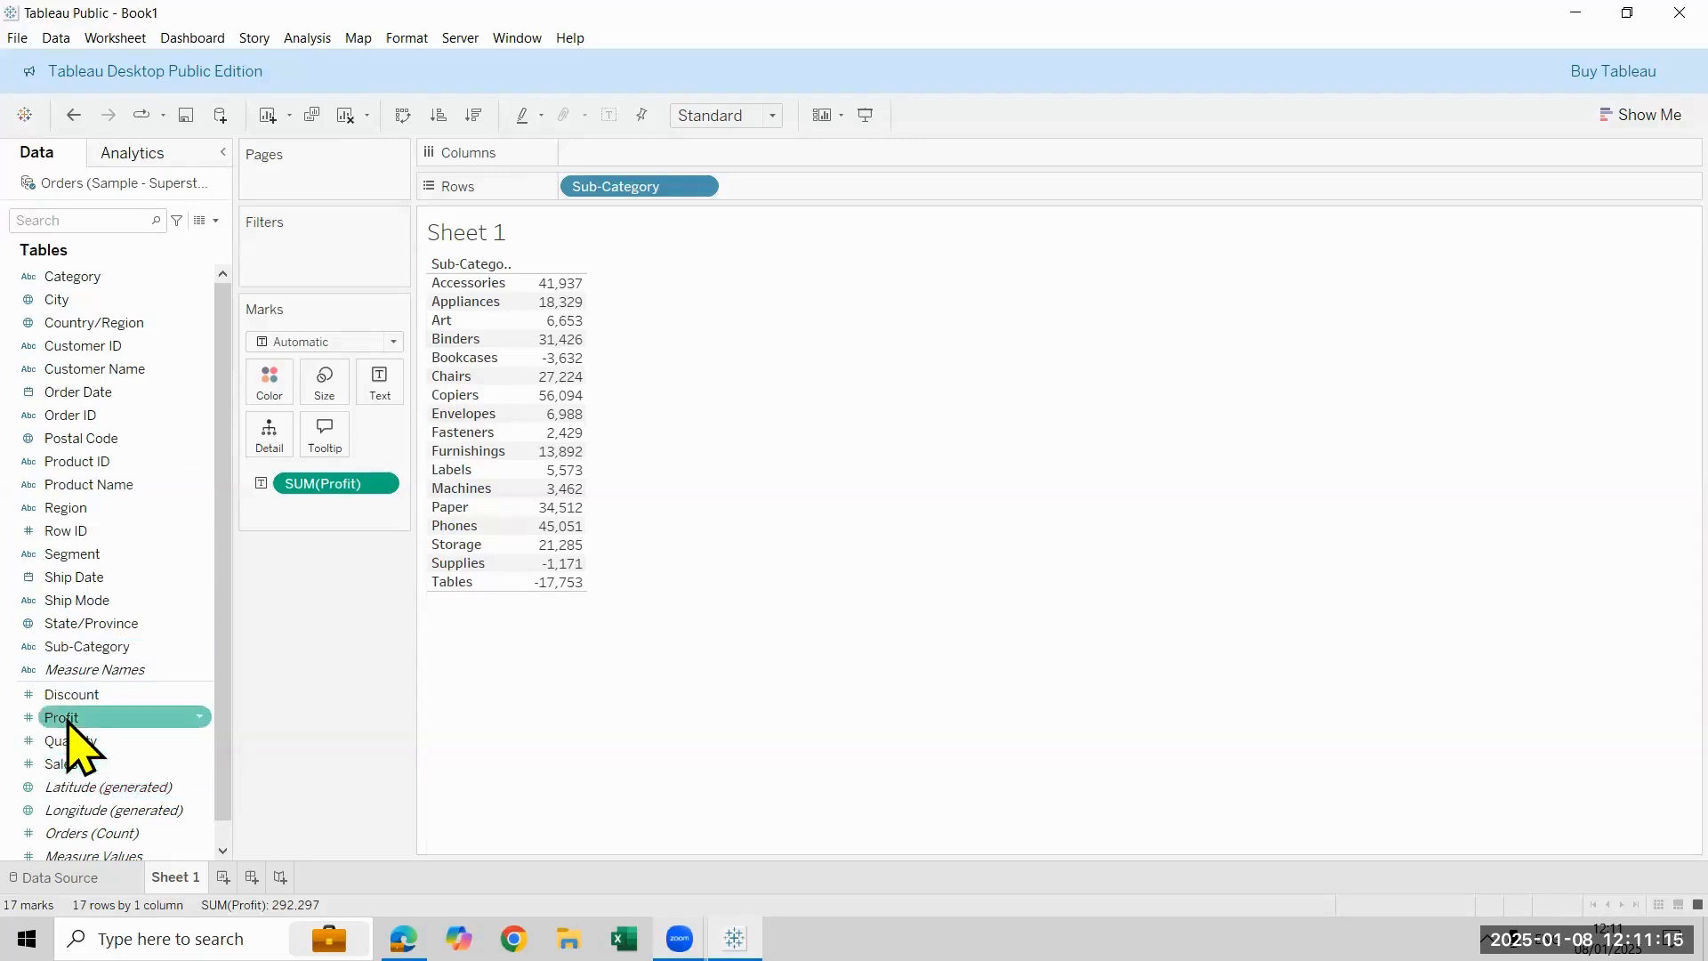
drag(64, 717, 360, 389)
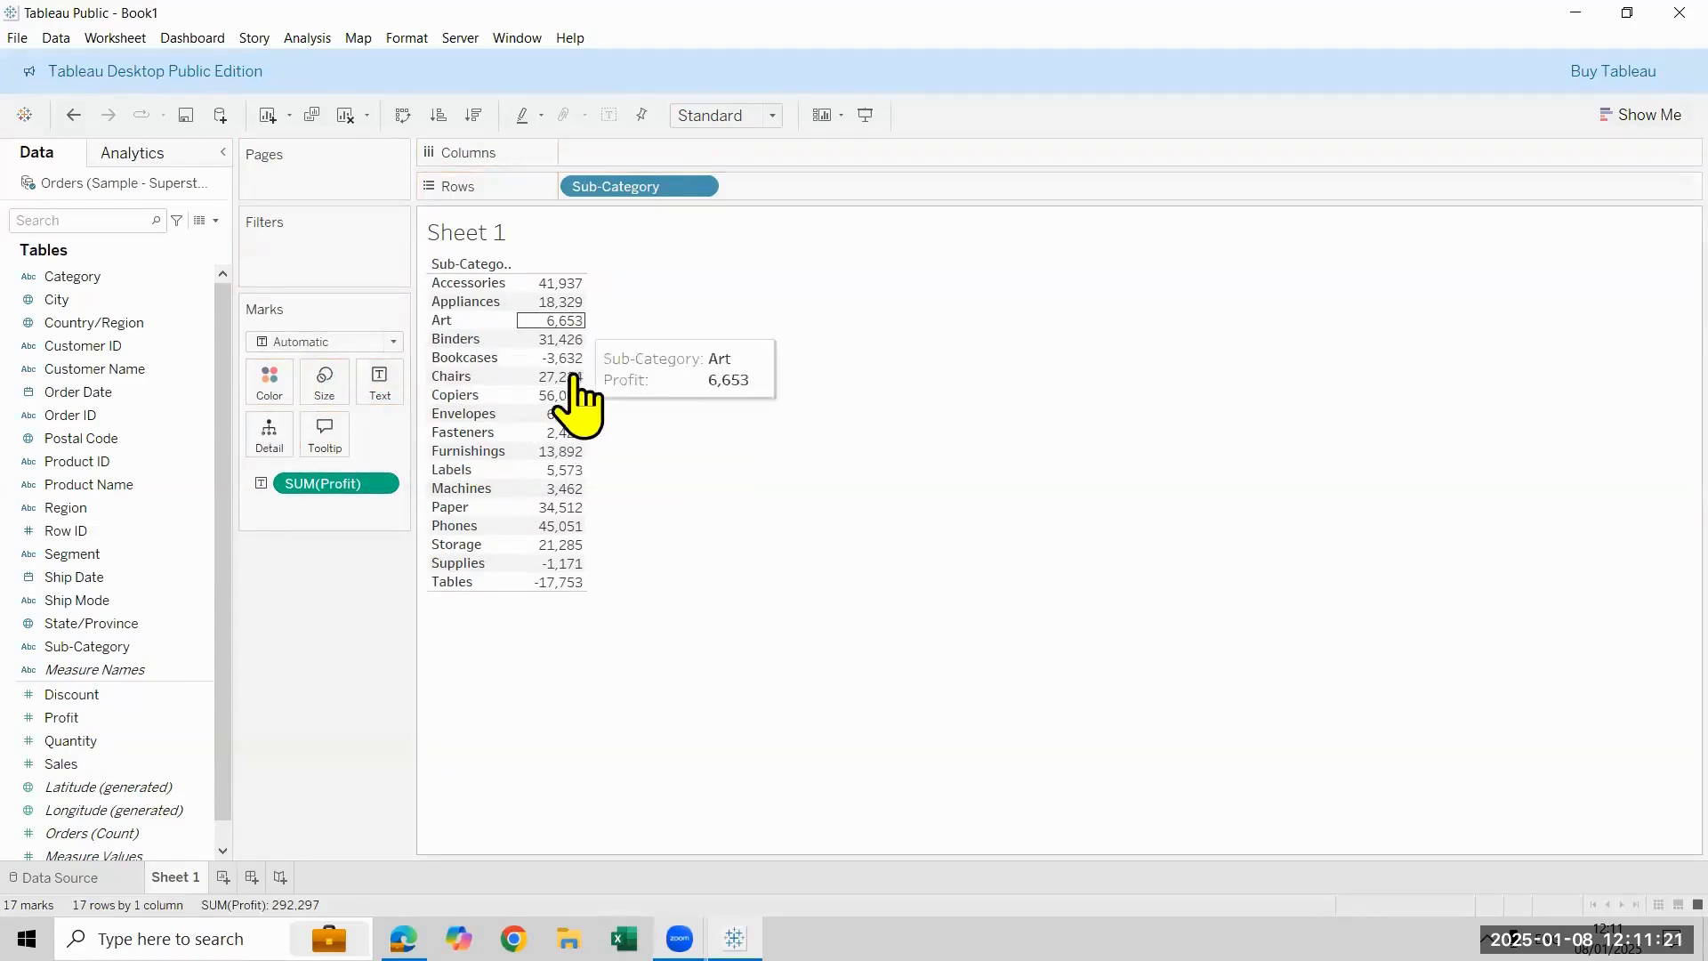
mouse_move(574, 480)
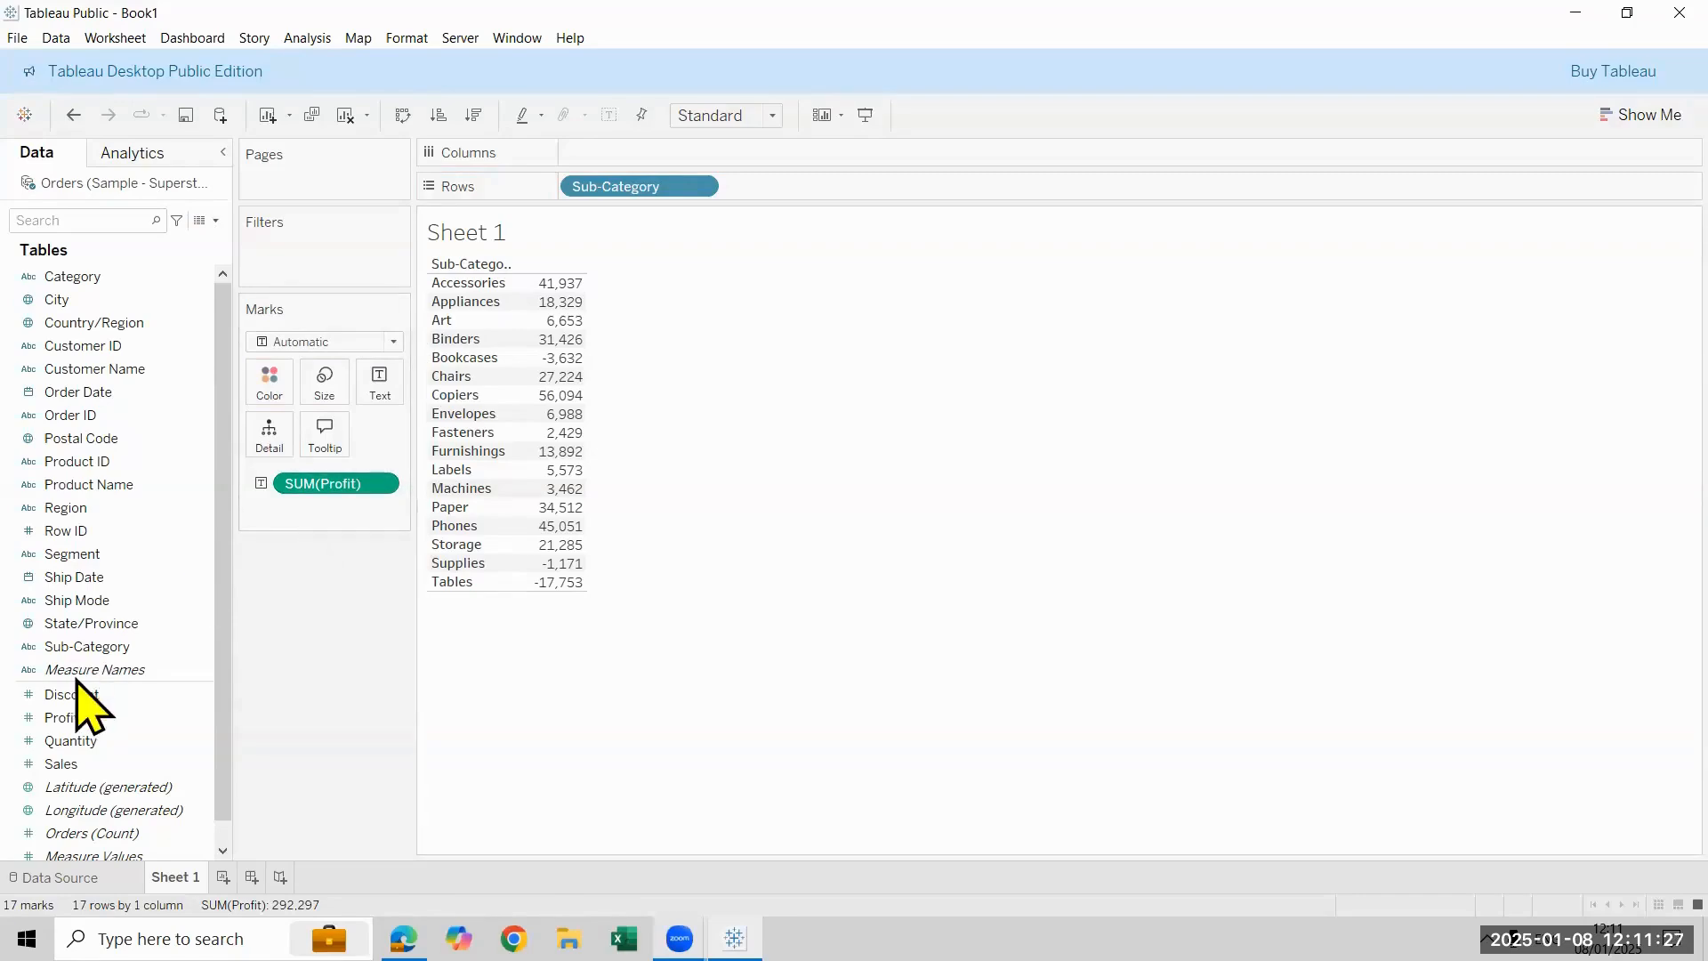
- Add a new worksheet and build a text table of Profit by Sub-Category on it
click(267, 115)
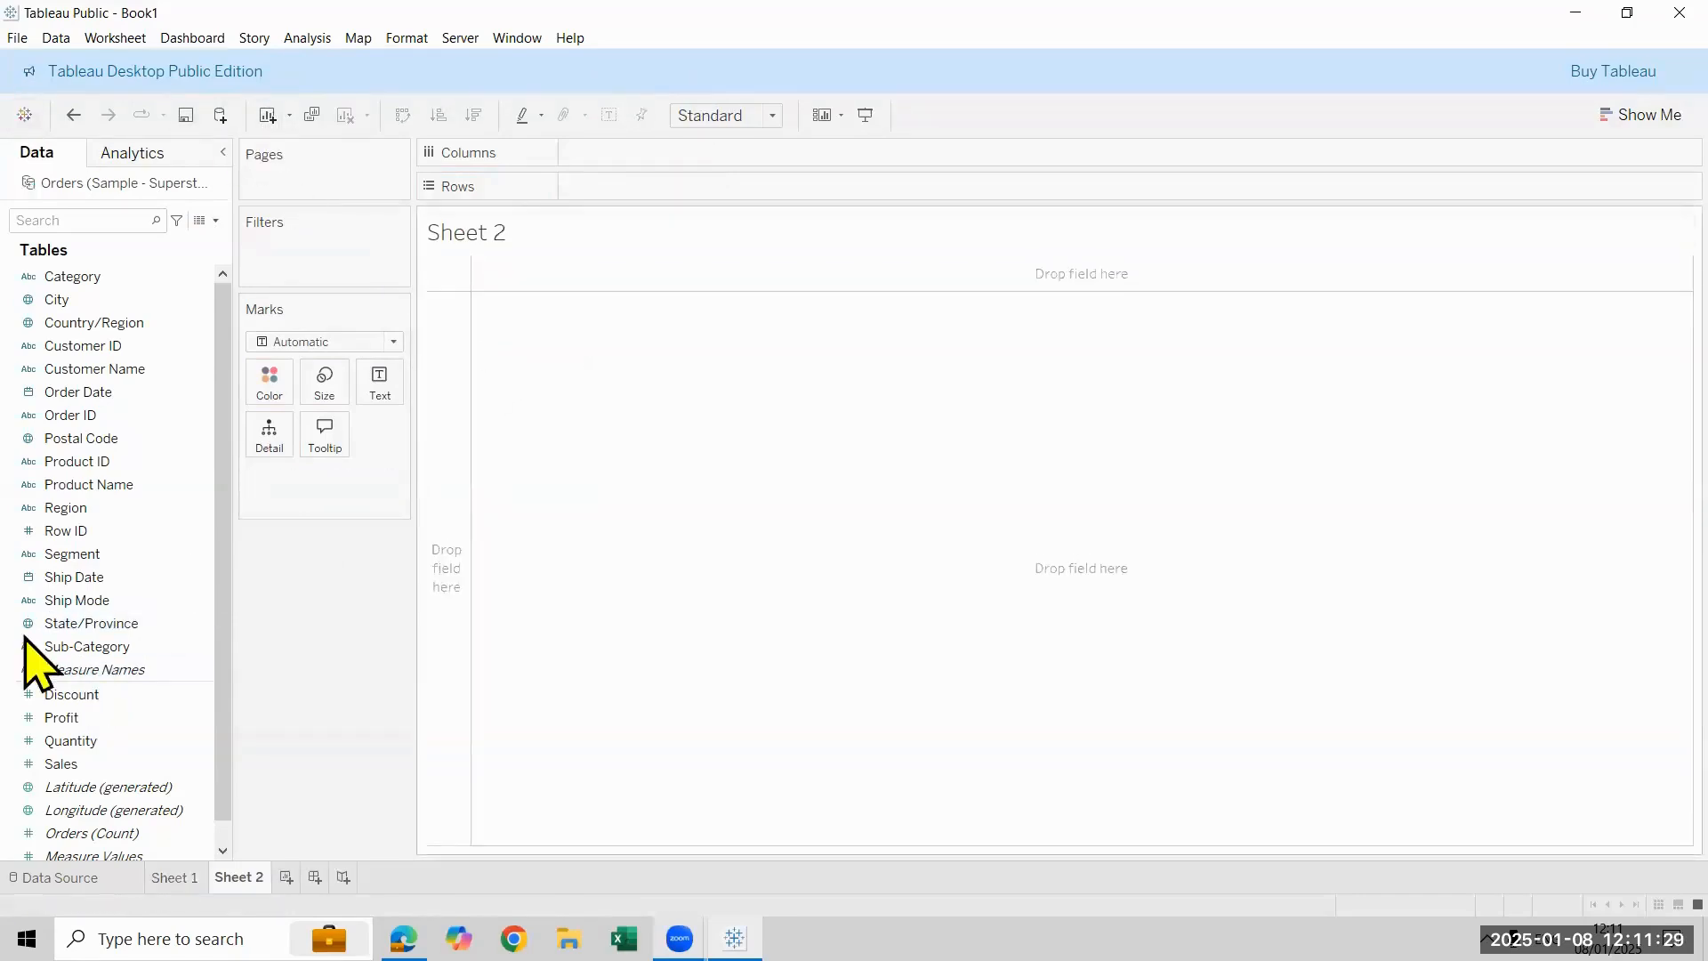
double_click(125, 647)
double_click(107, 722)
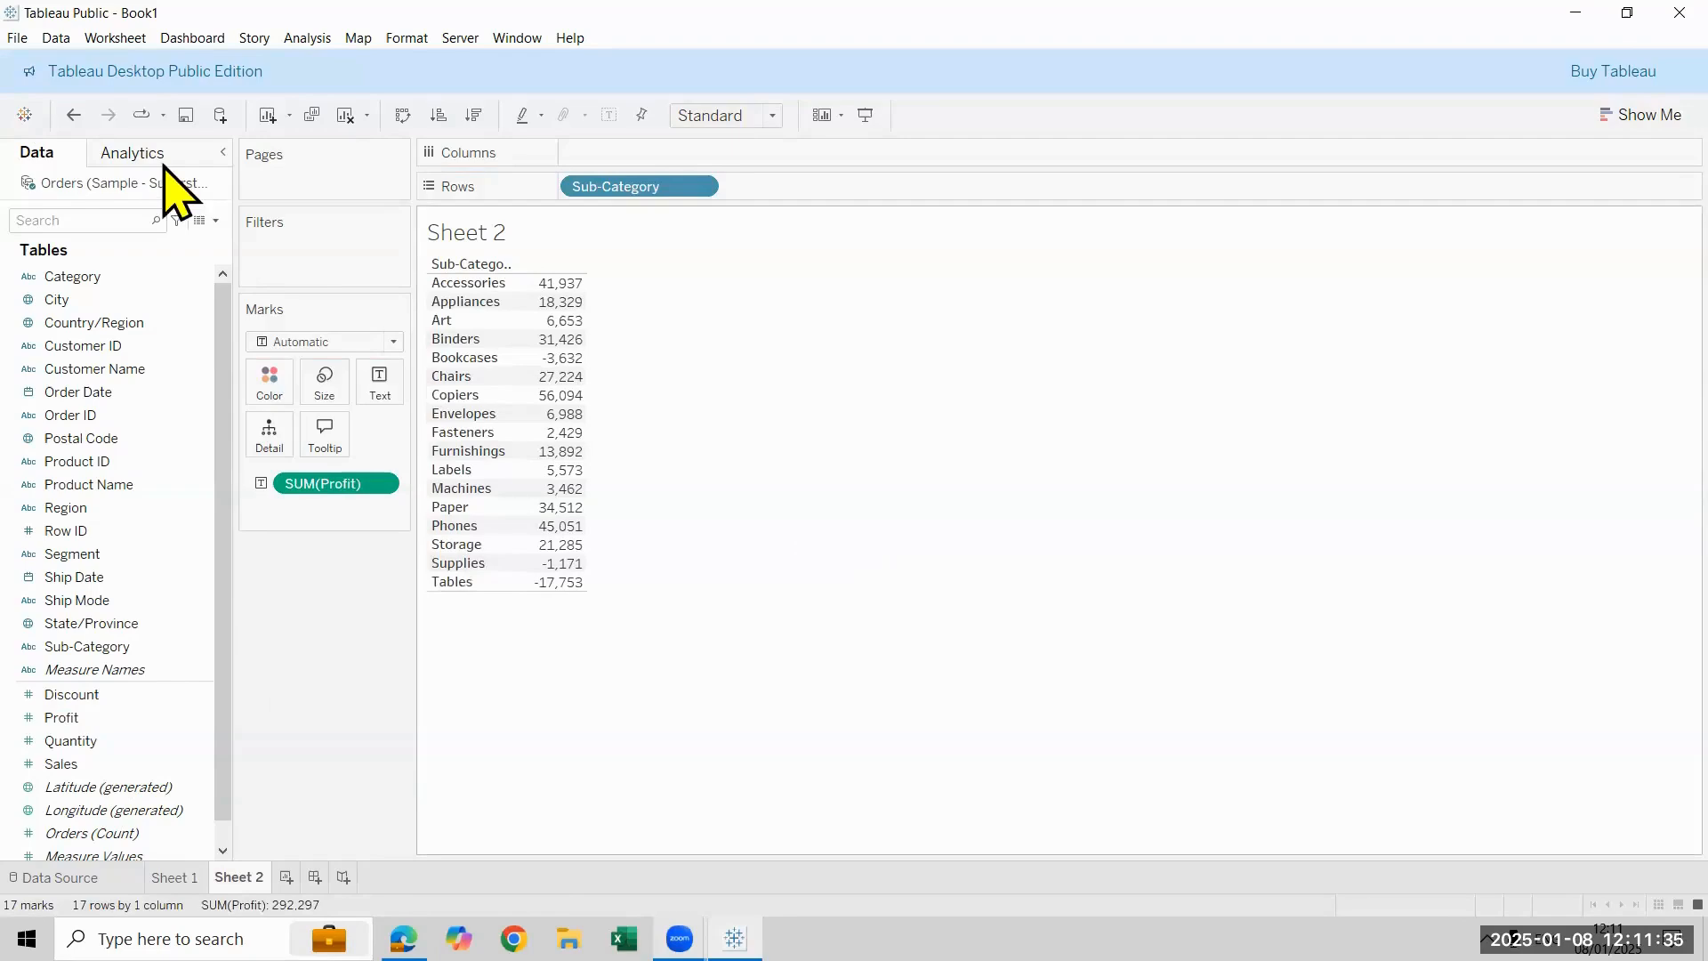
- Start a new calculated field and name it Result
click(216, 220)
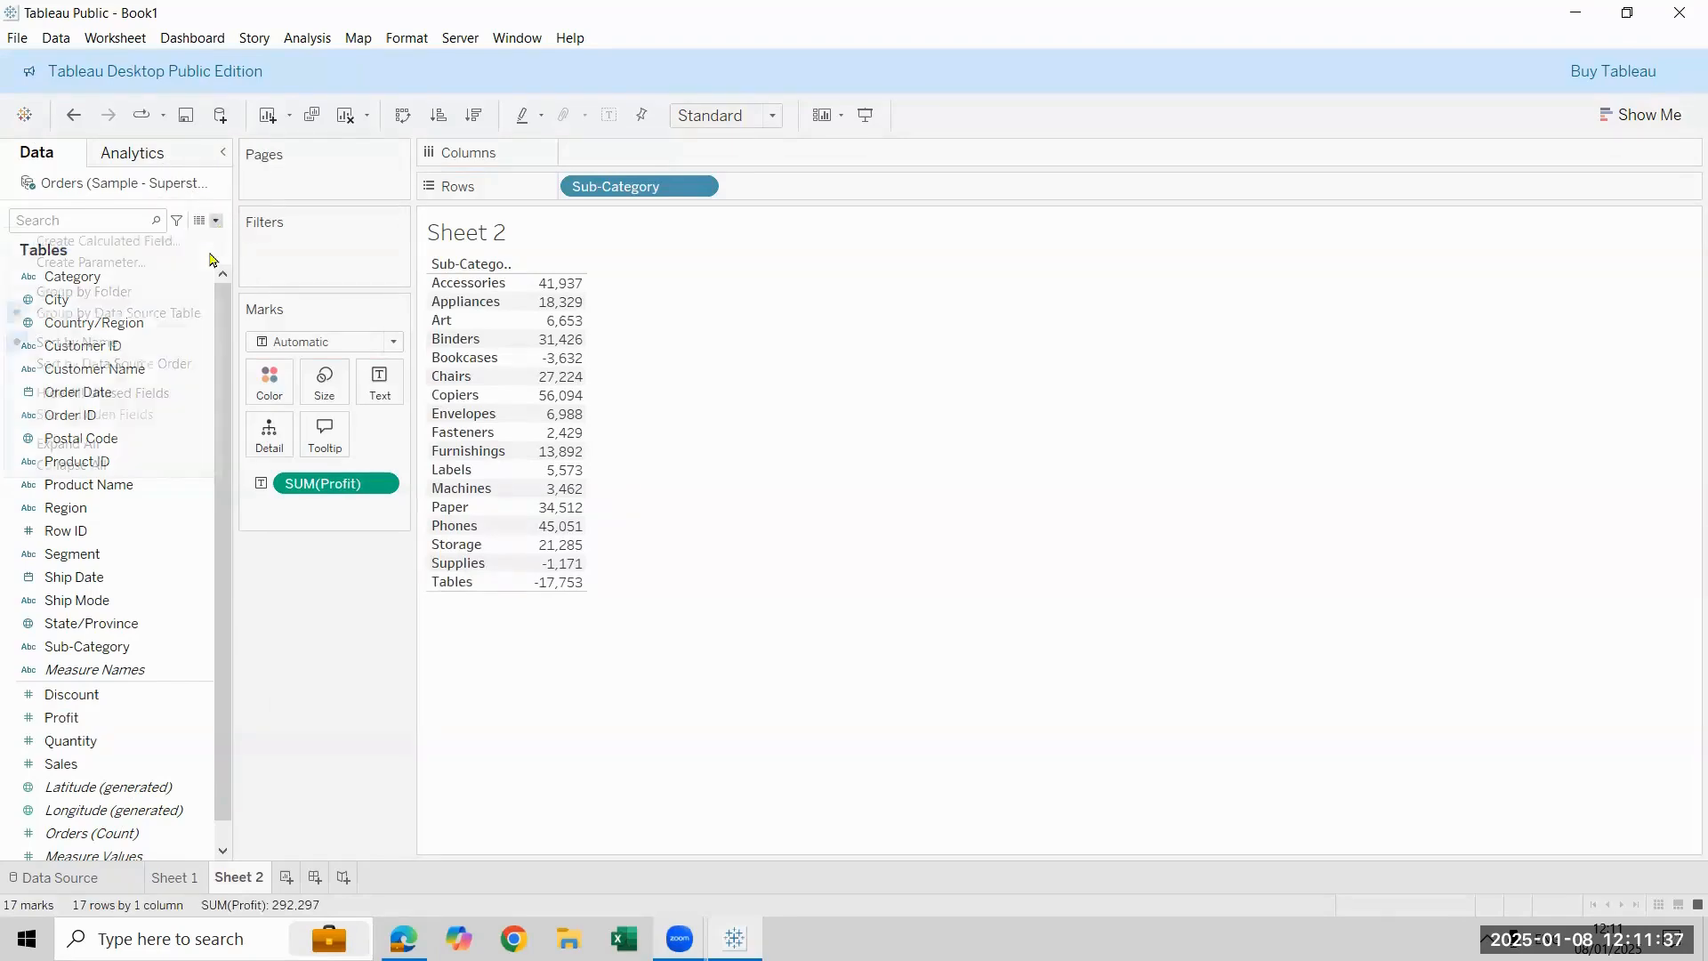
click(201, 239)
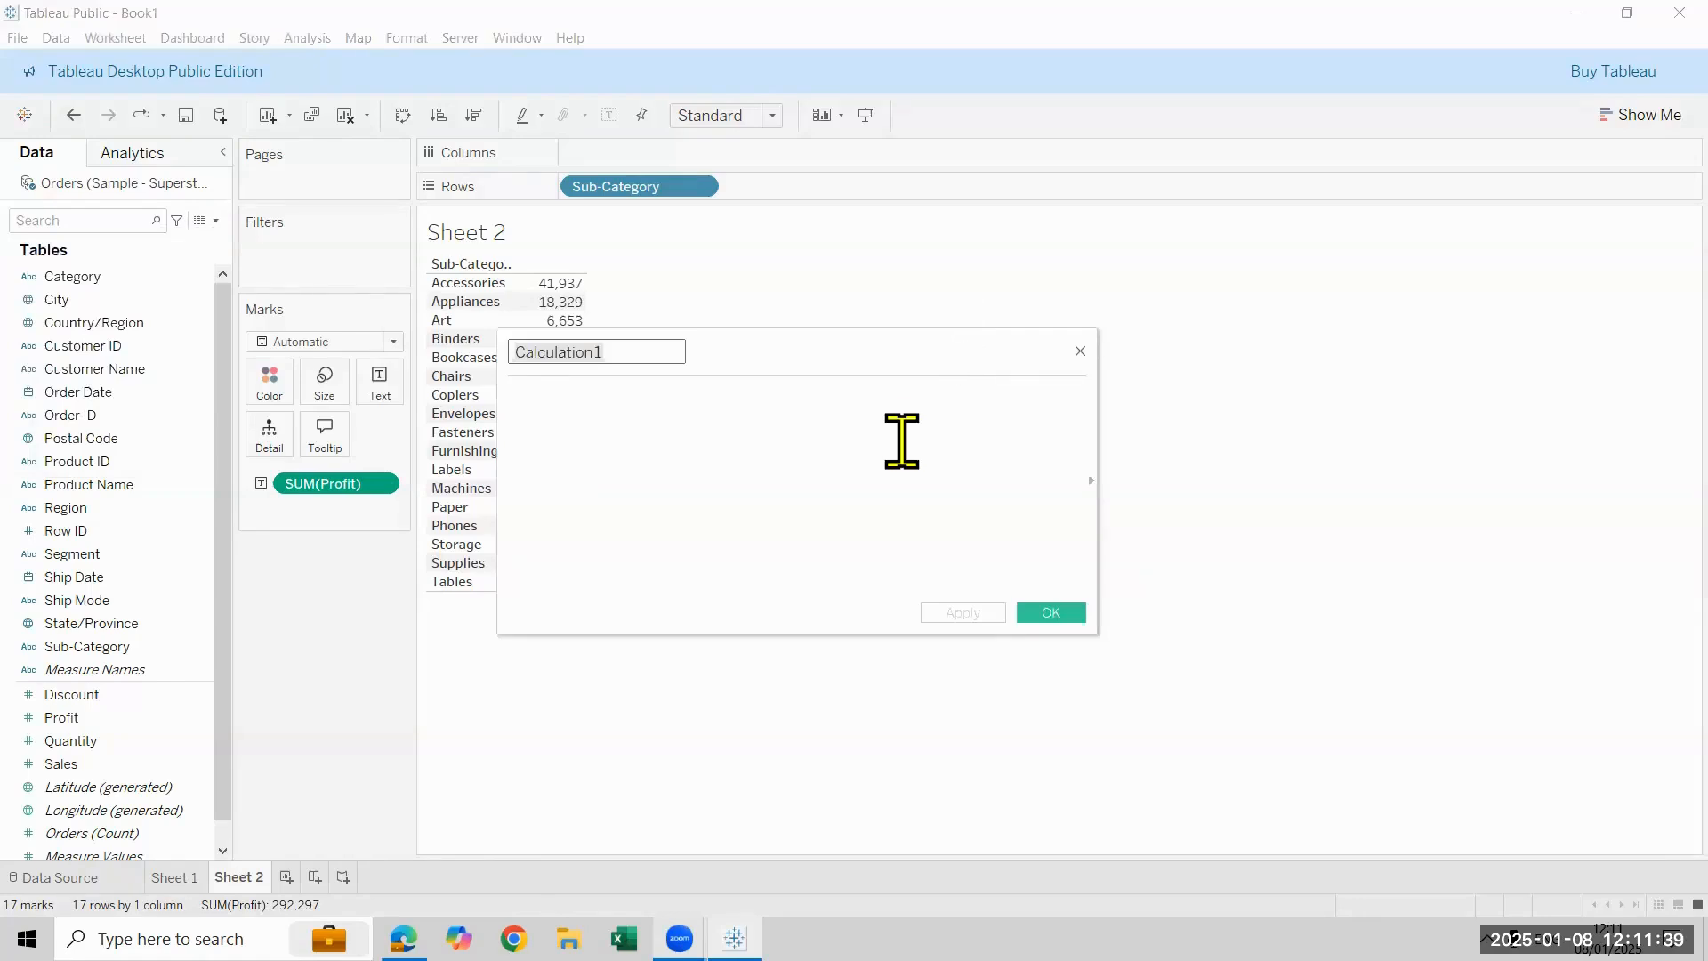
key(ctrl+a)
key(BackSpace)
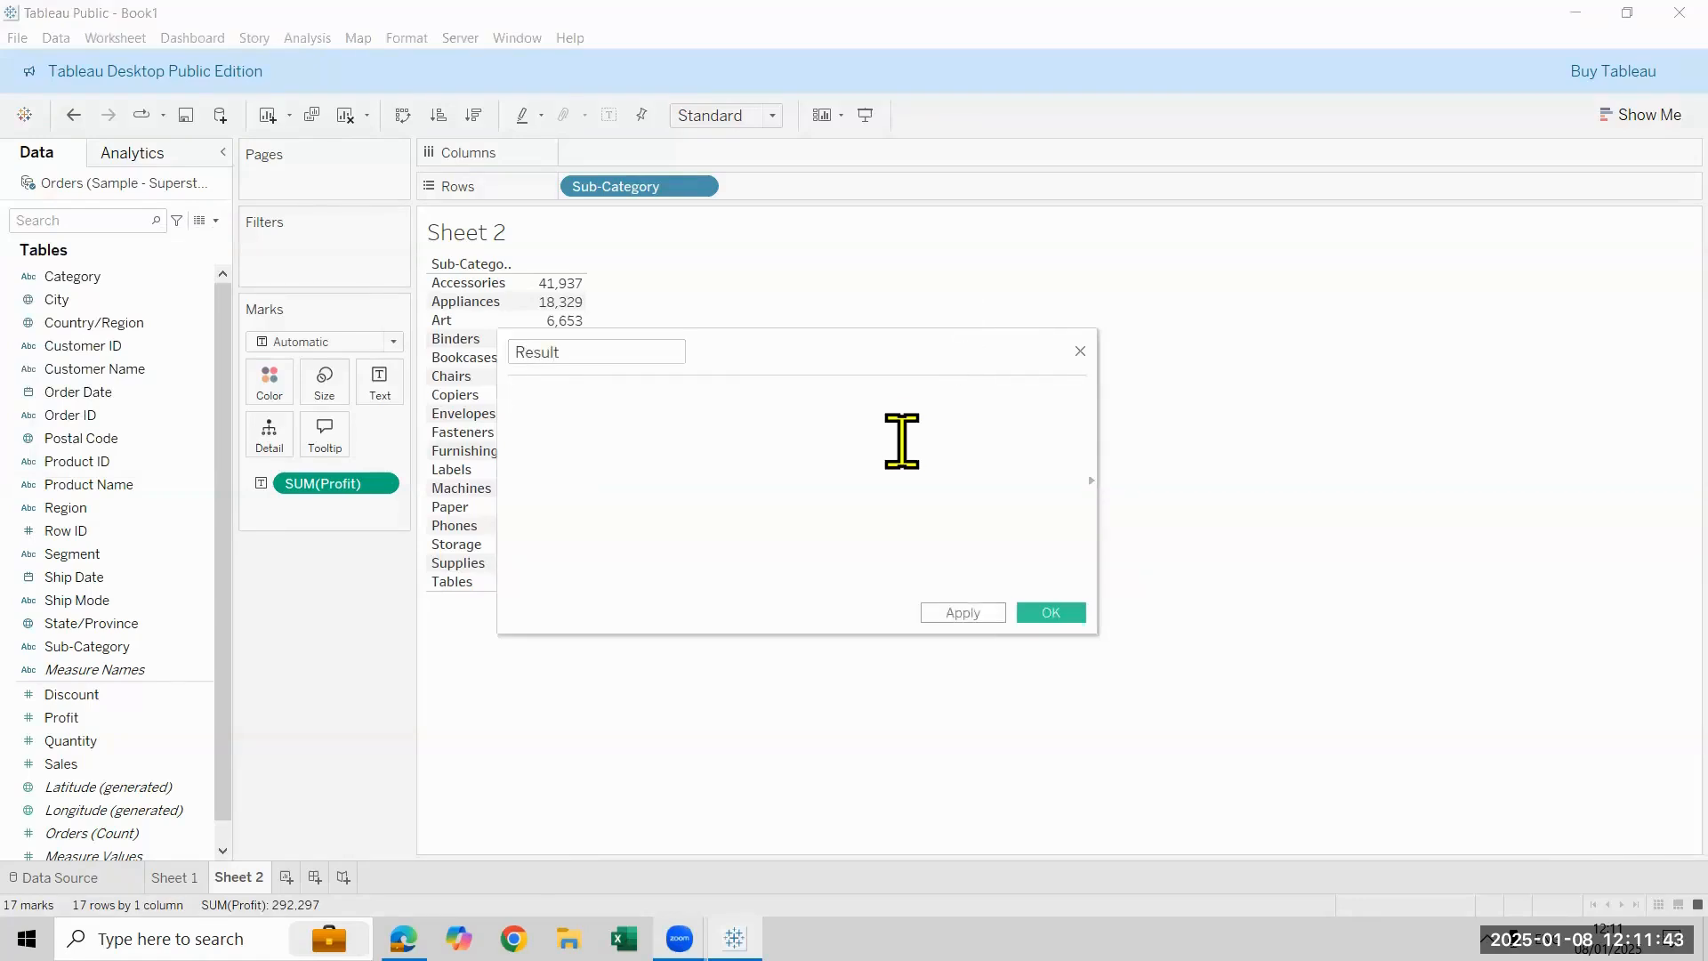
- Begin the Result formula with the comparison if SUM([Profit])>
text(if pro)
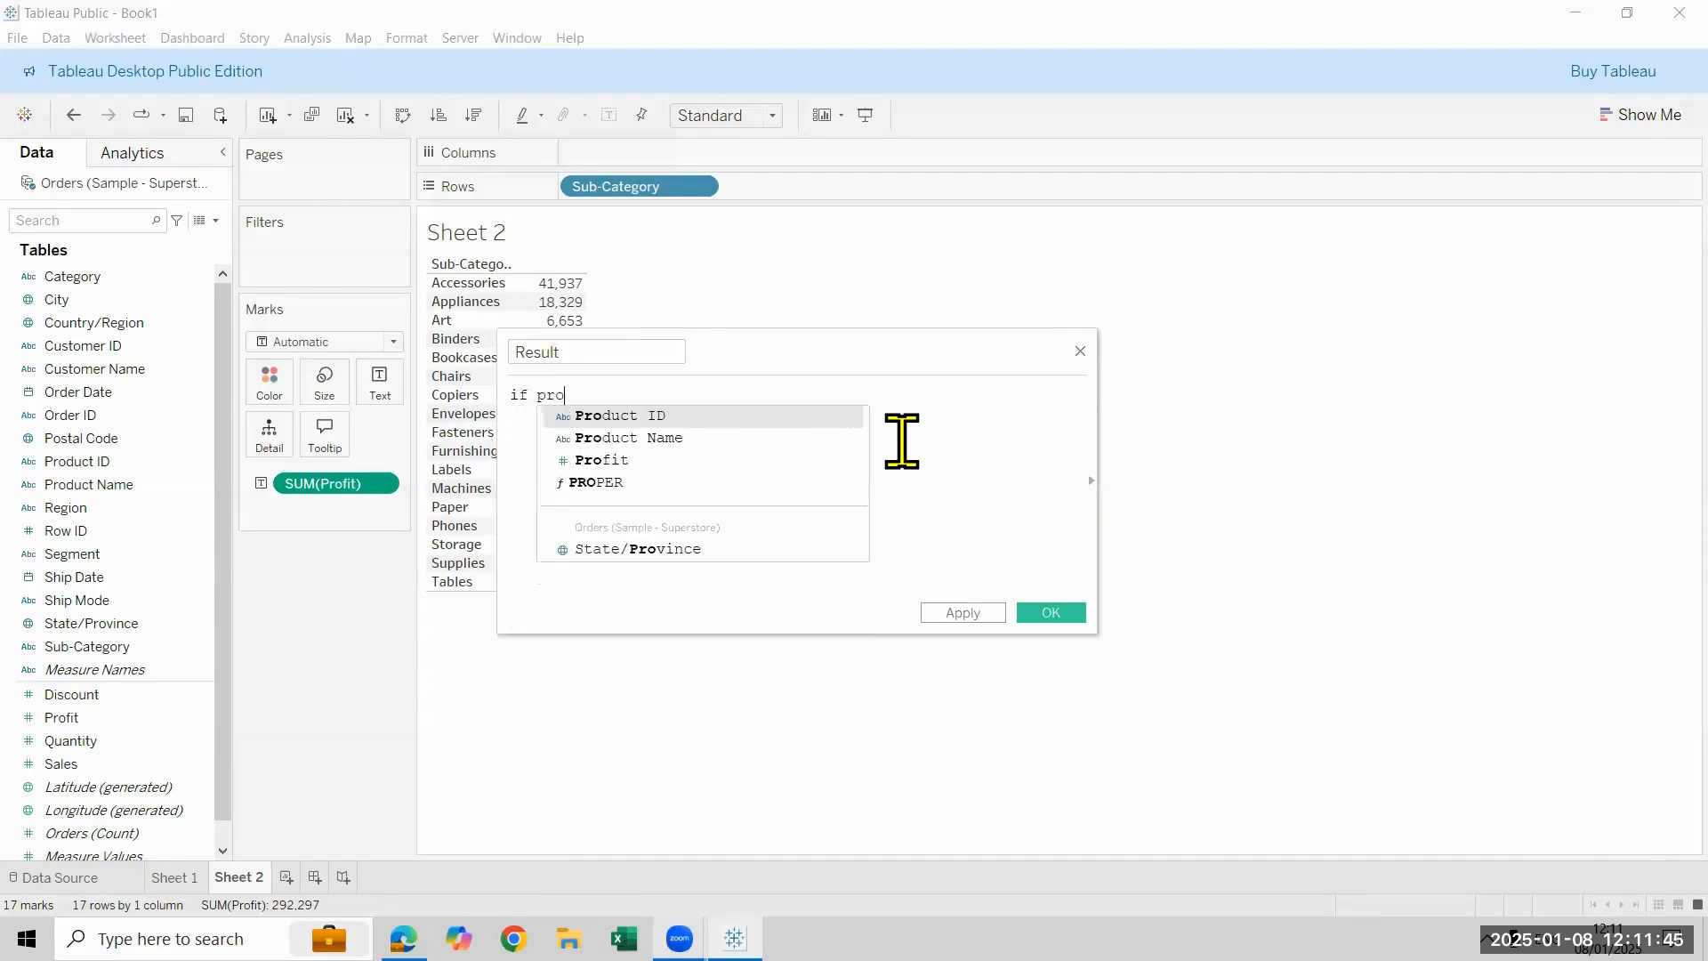
key(BackSpace)
key(BackSpace)
key(BackSpace)
text(sum)
key(Return)
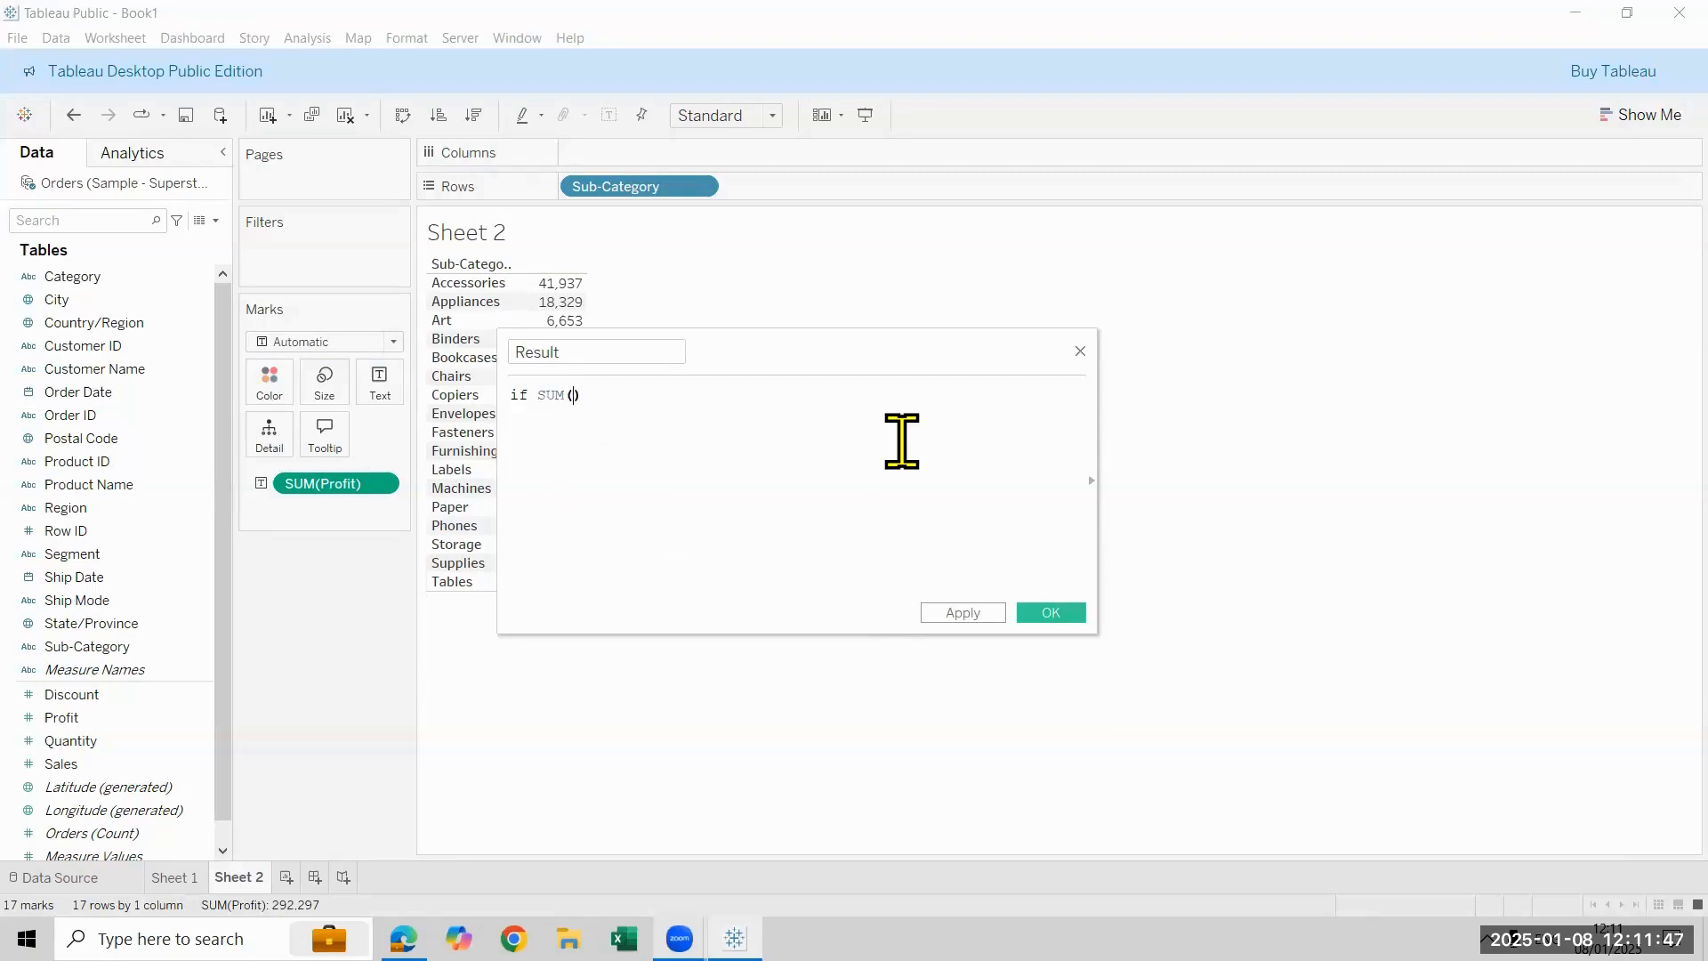
text(prof)
key(Return)
text(>)
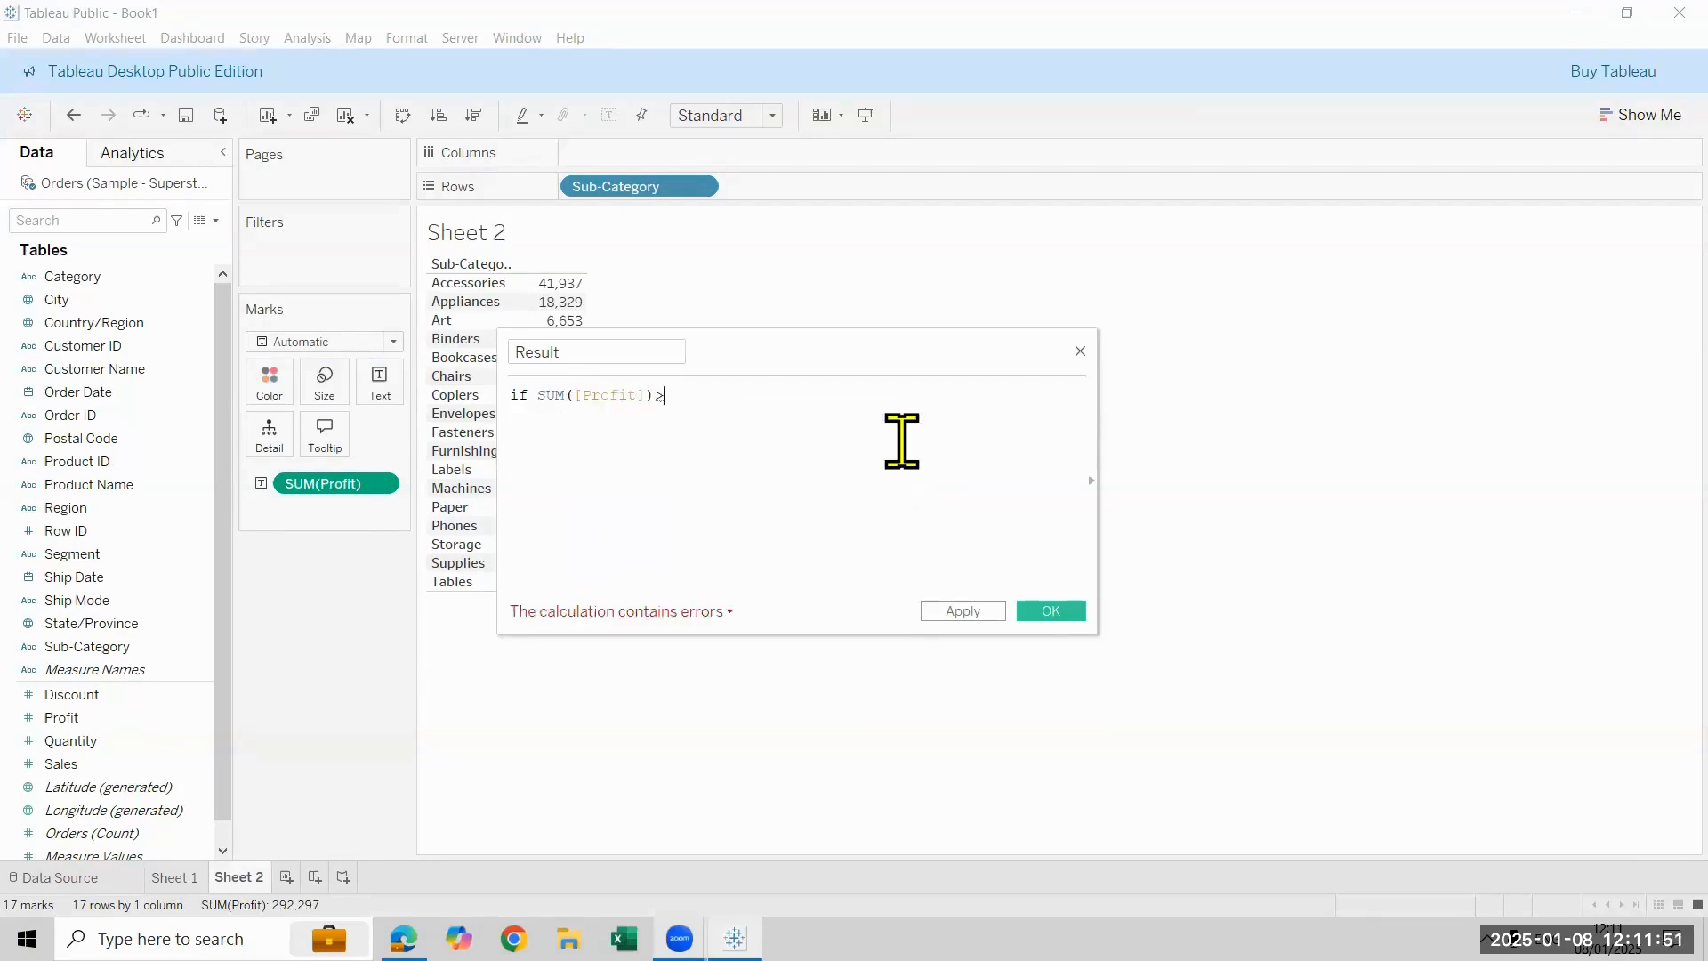
text(0 then A)
- Complete the Result formula with 0 then "Arrow" END after the comparison and save the calculated field
key(BackSpace)
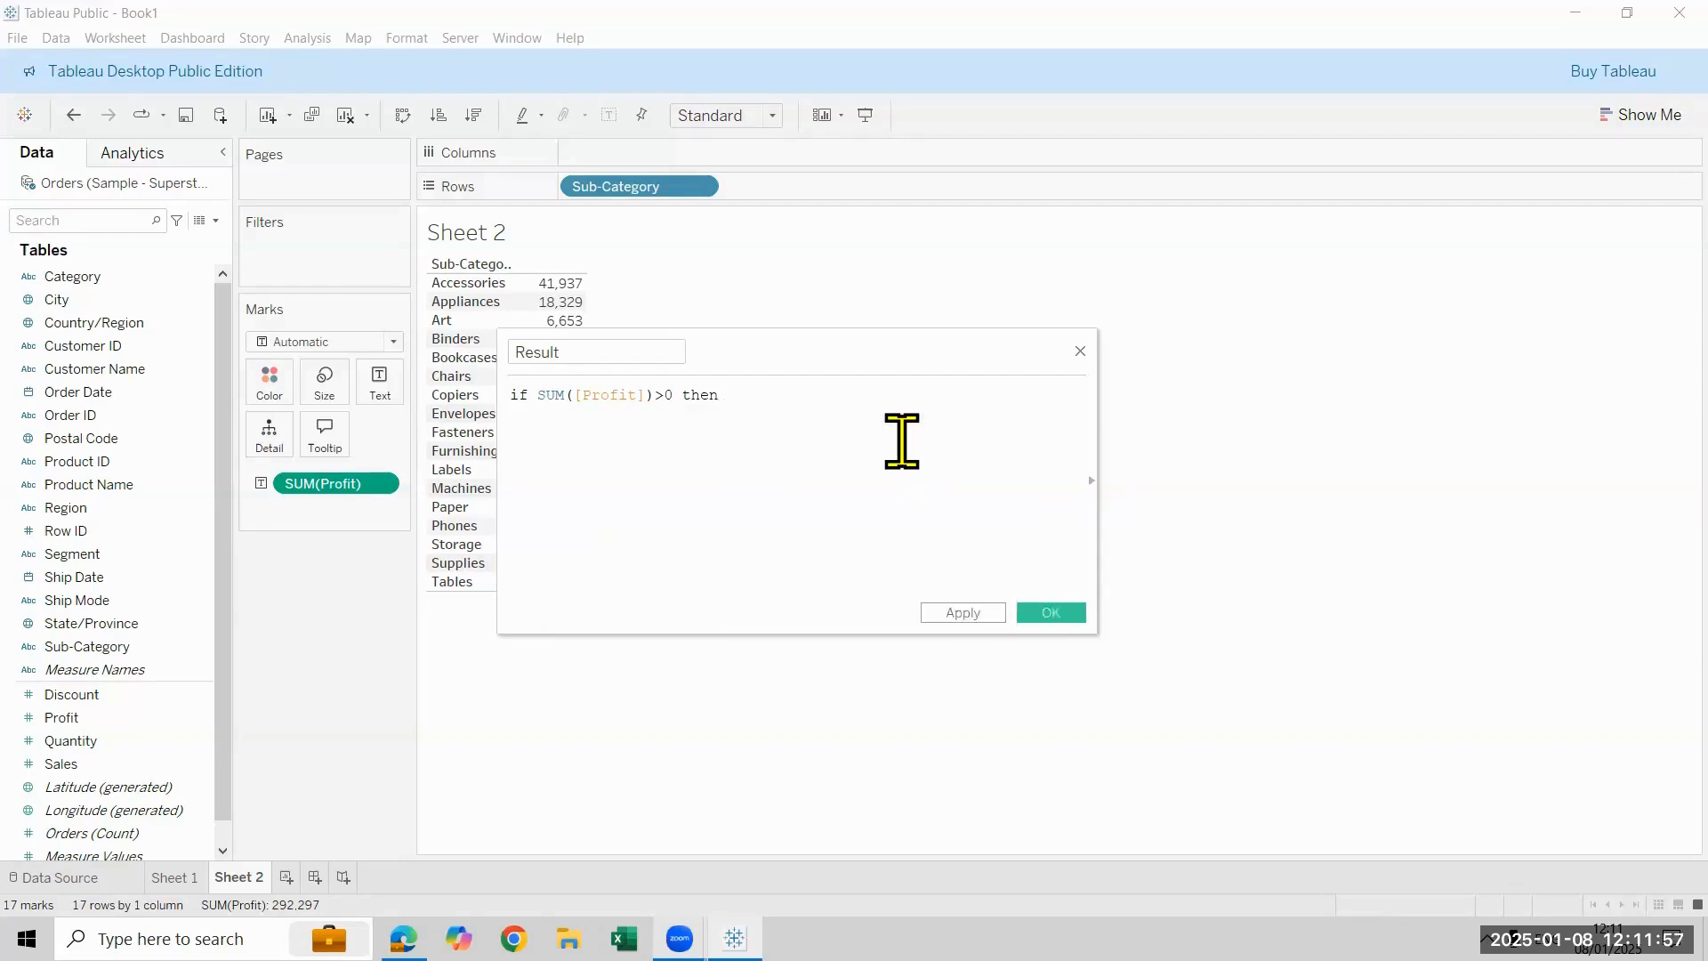
text(")
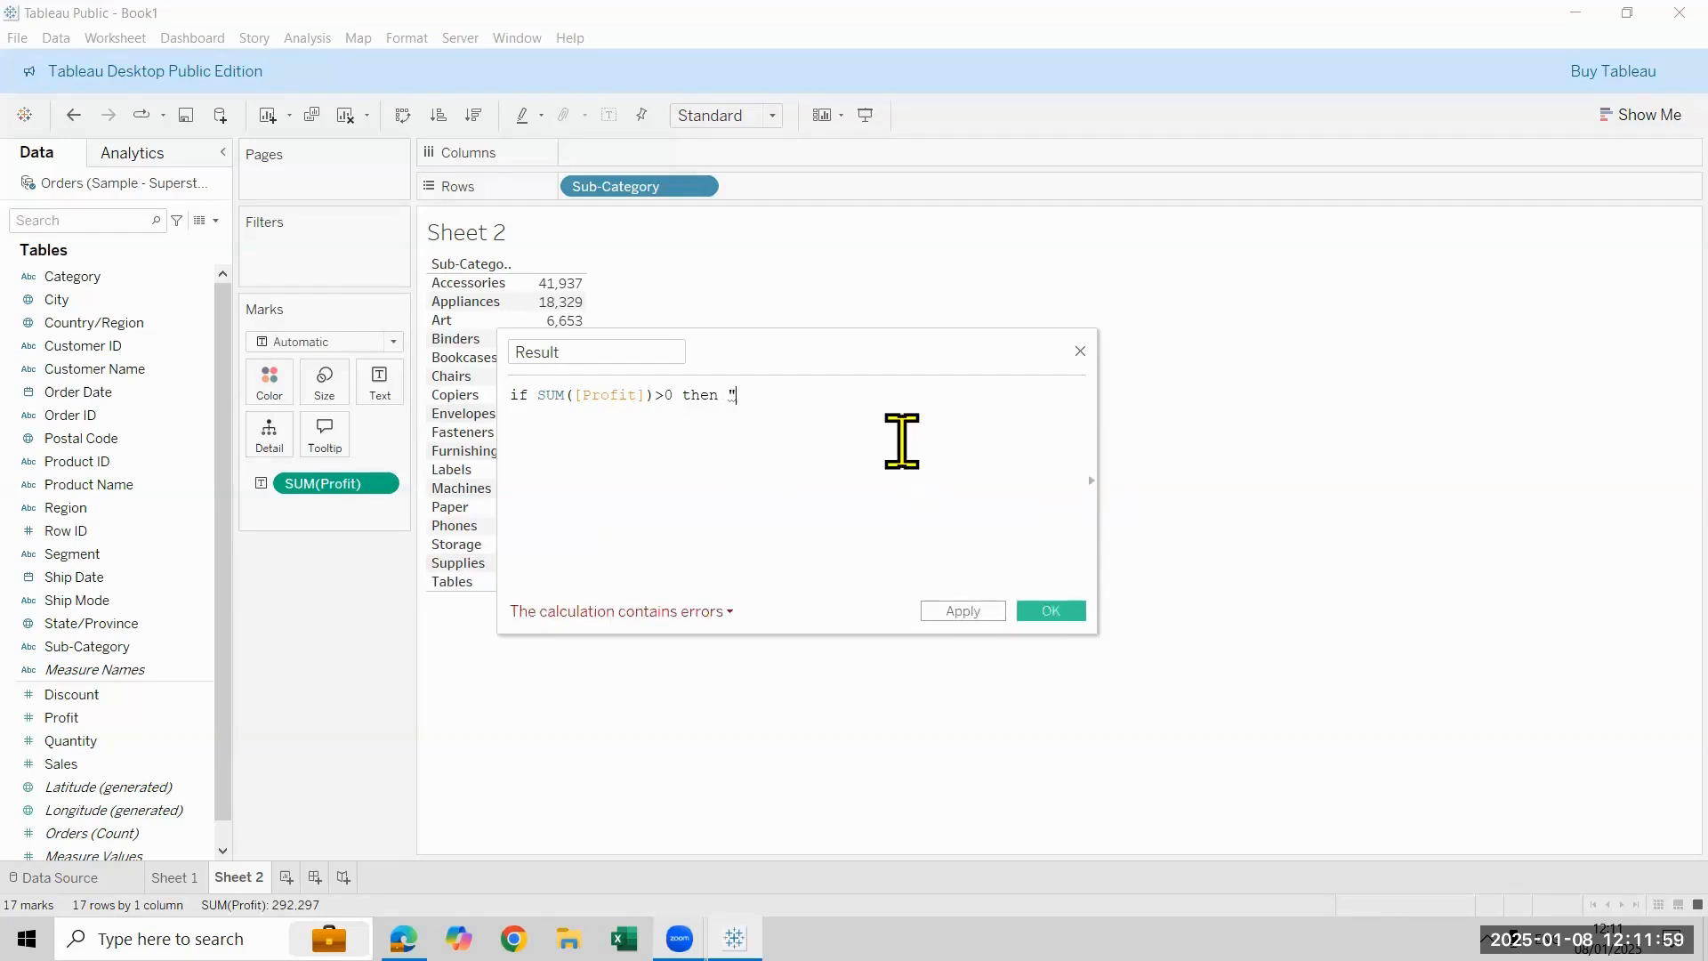
text(A)
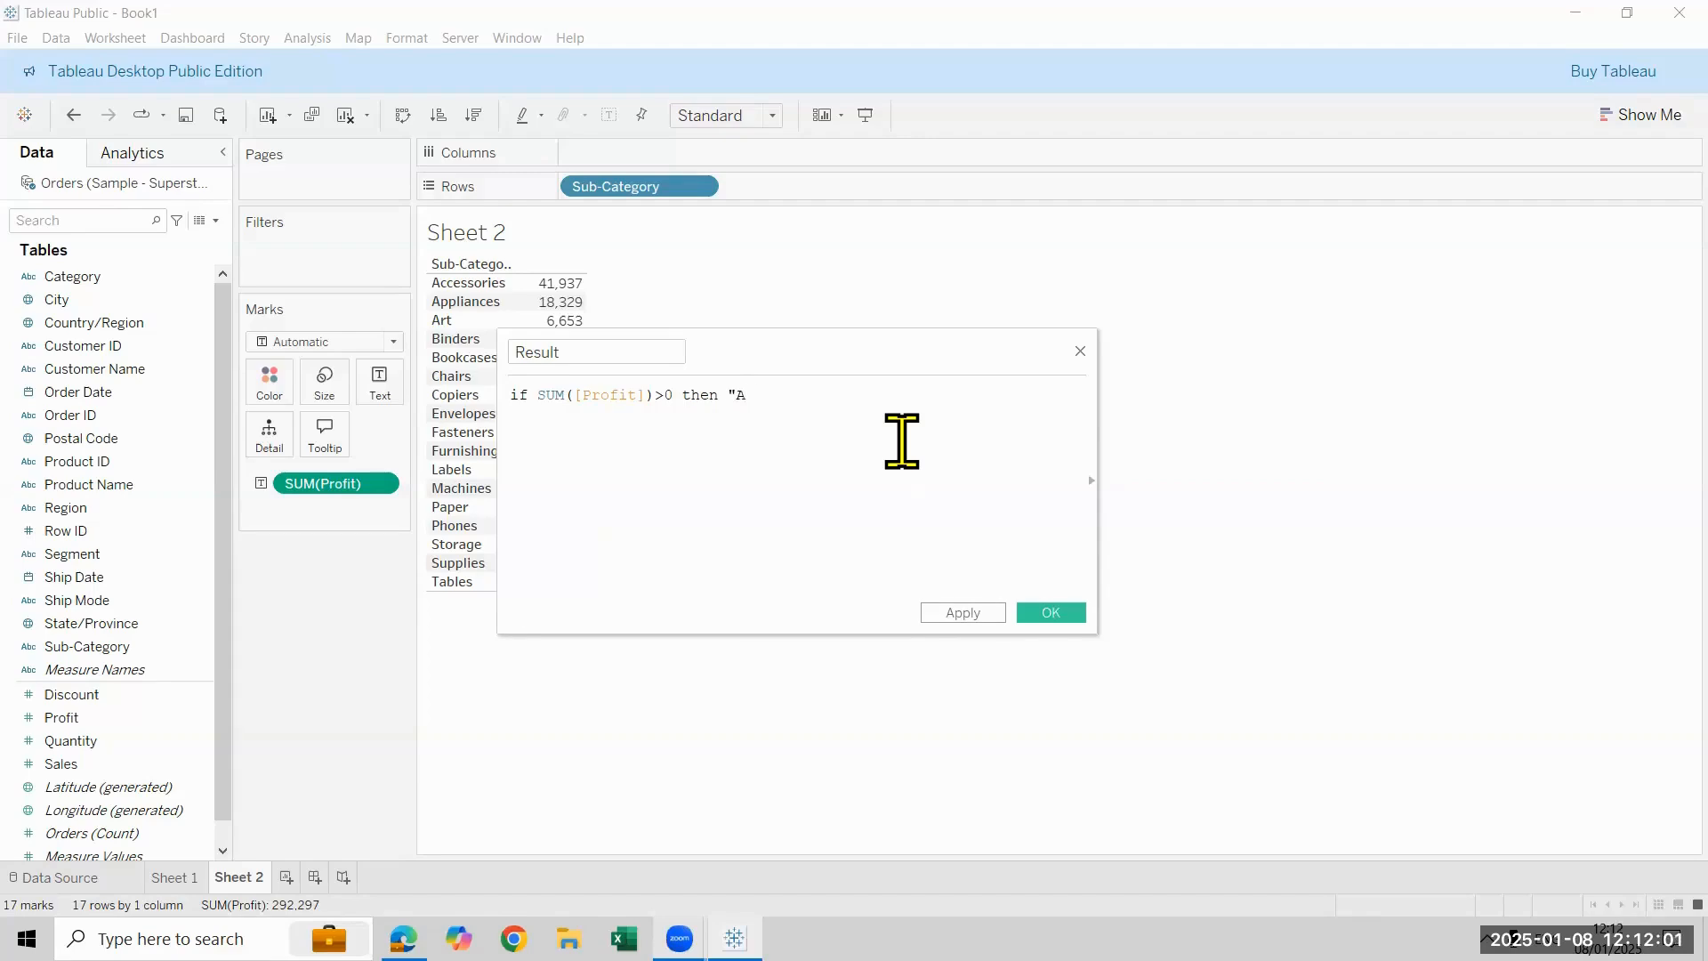
text(rrow" END)
scroll(901, 440, up, 4)
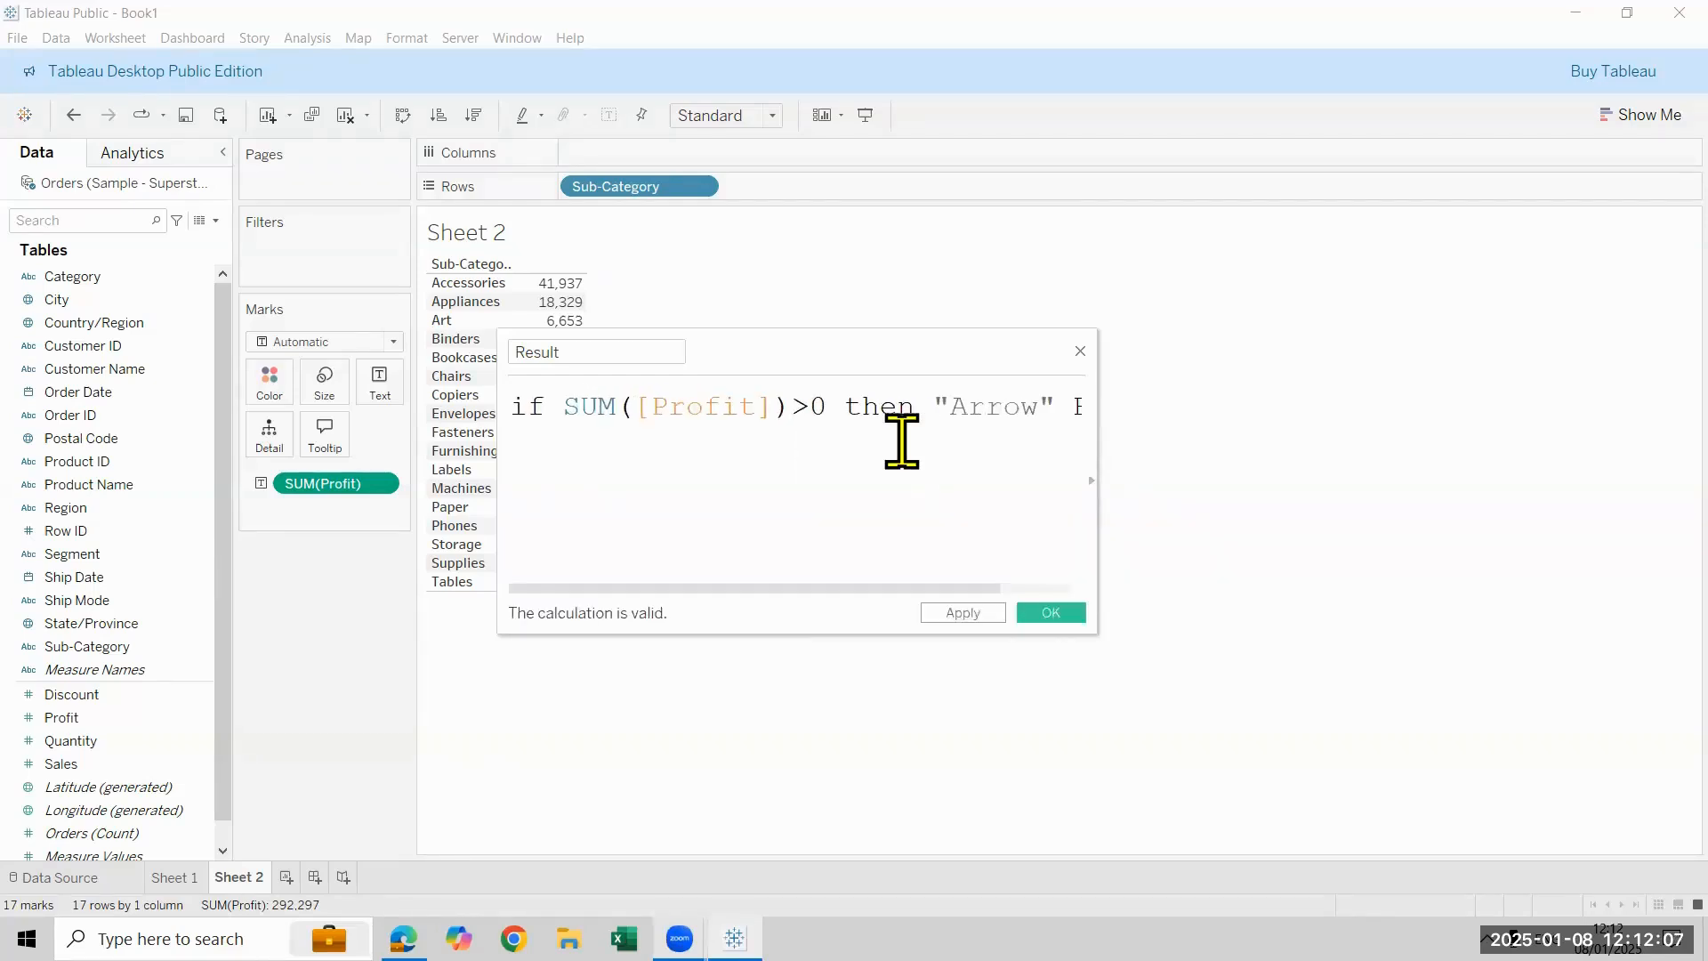
scroll(901, 440, down, 2)
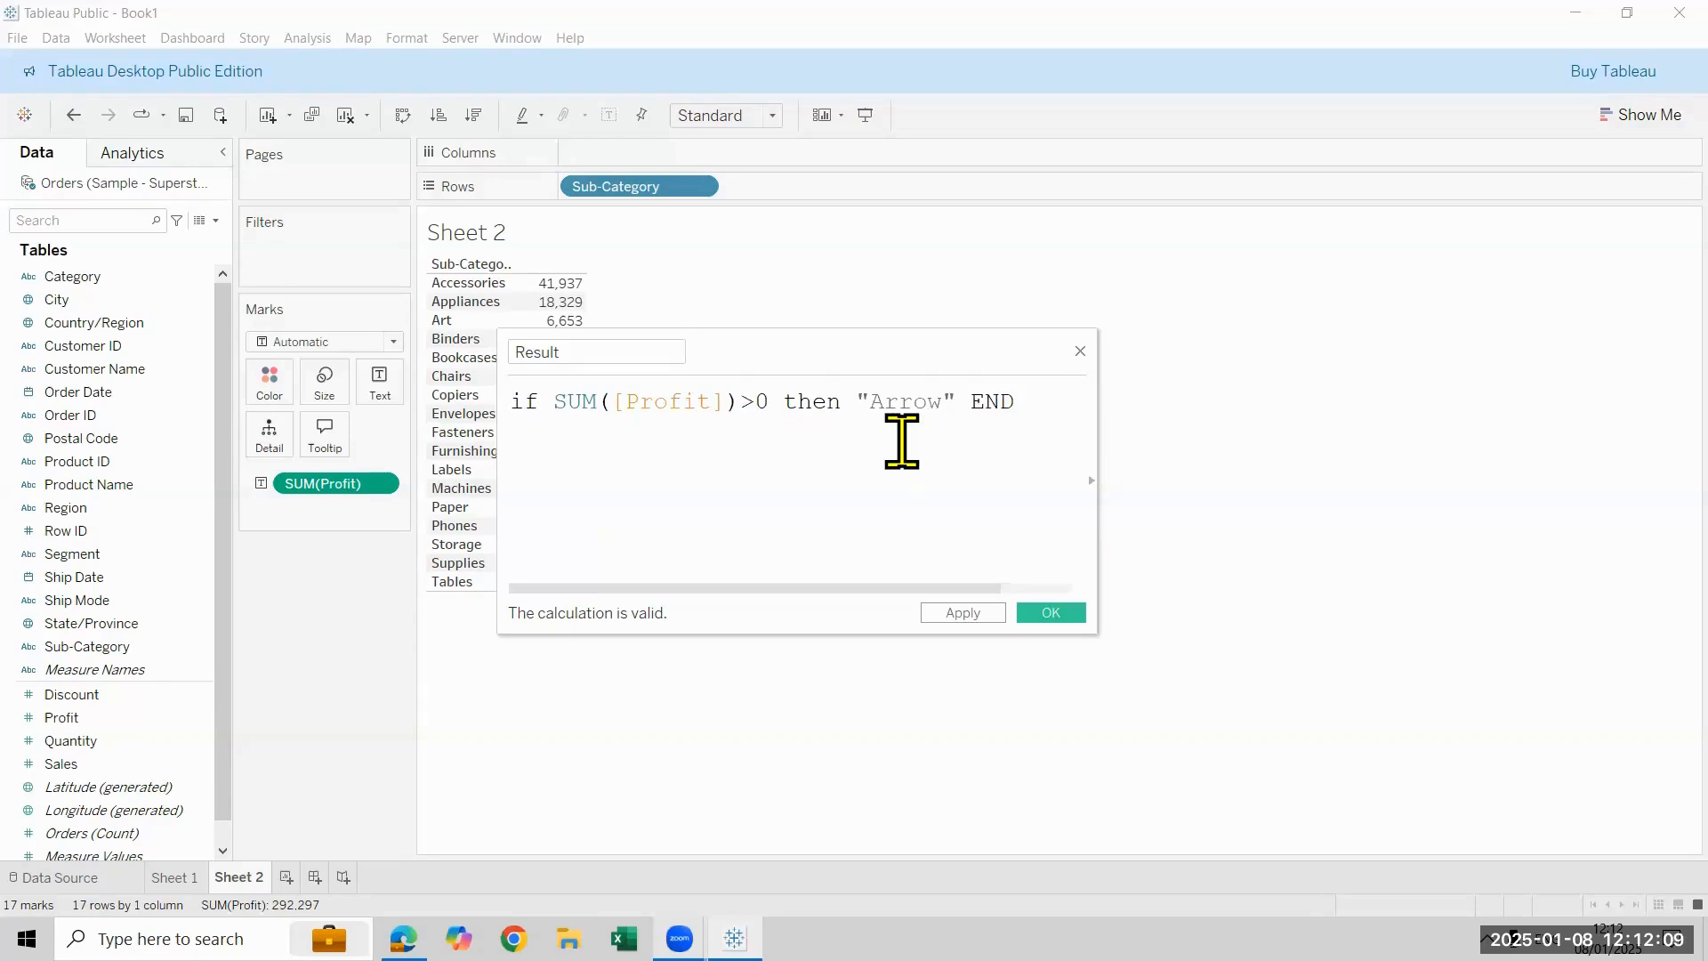
click(1074, 612)
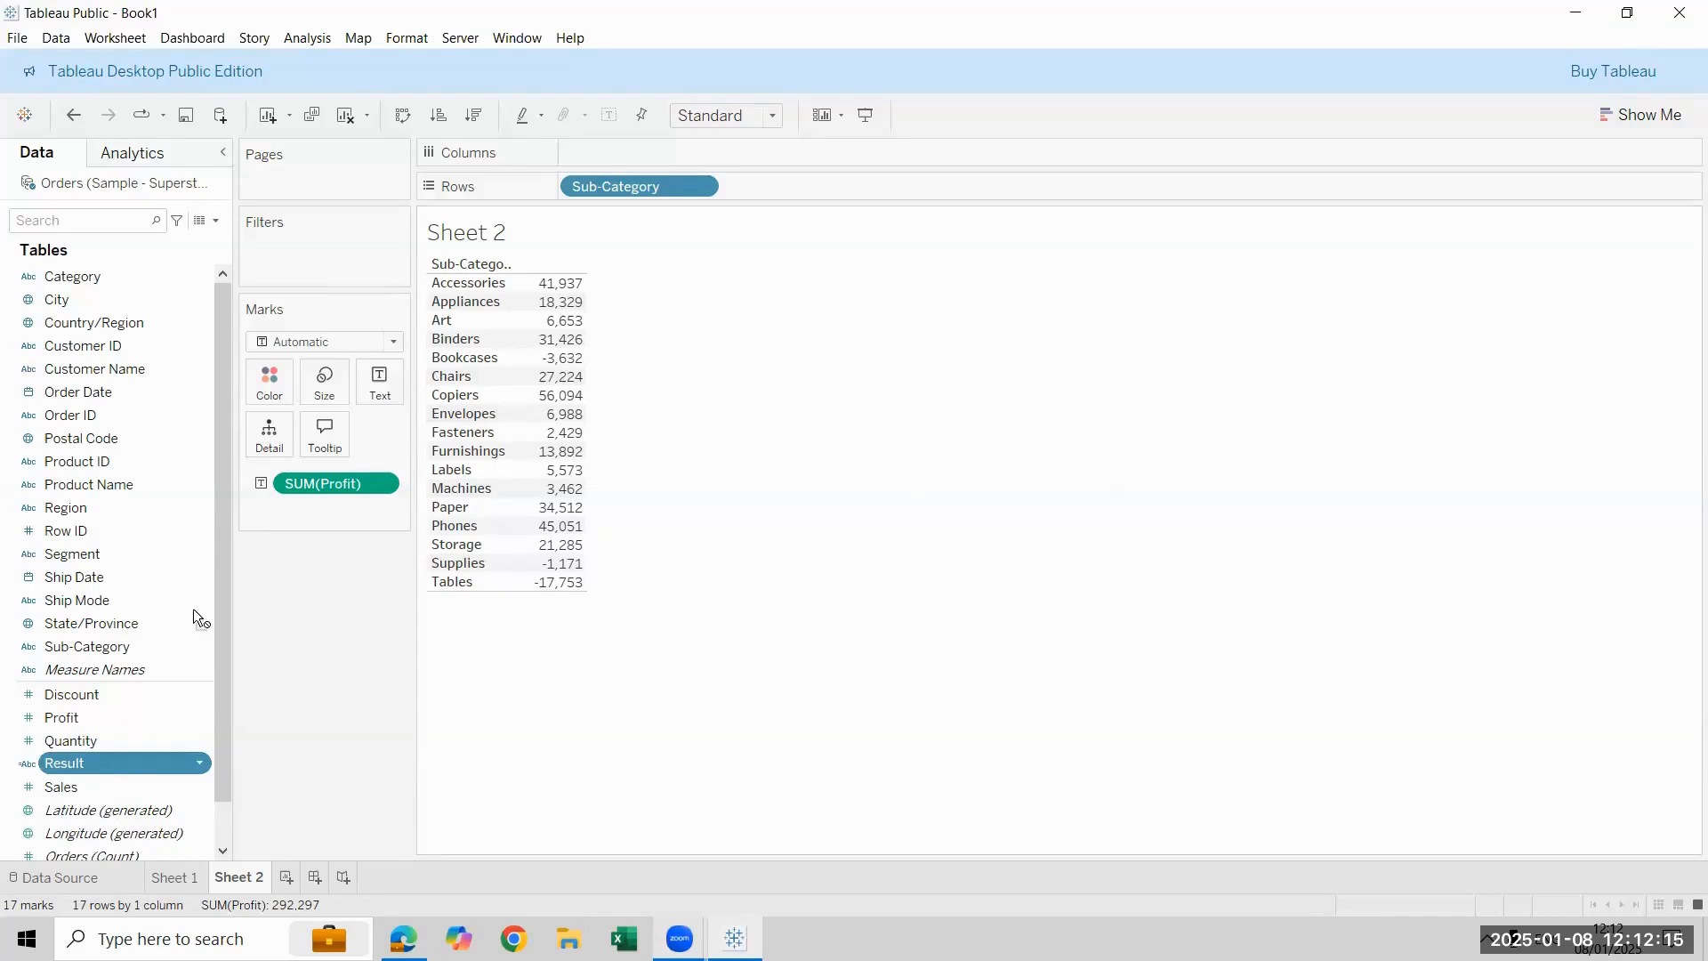
- Change the mark type to Shape with the Result field assigned to Shape, and widen the profit value column
drag(89, 763, 377, 382)
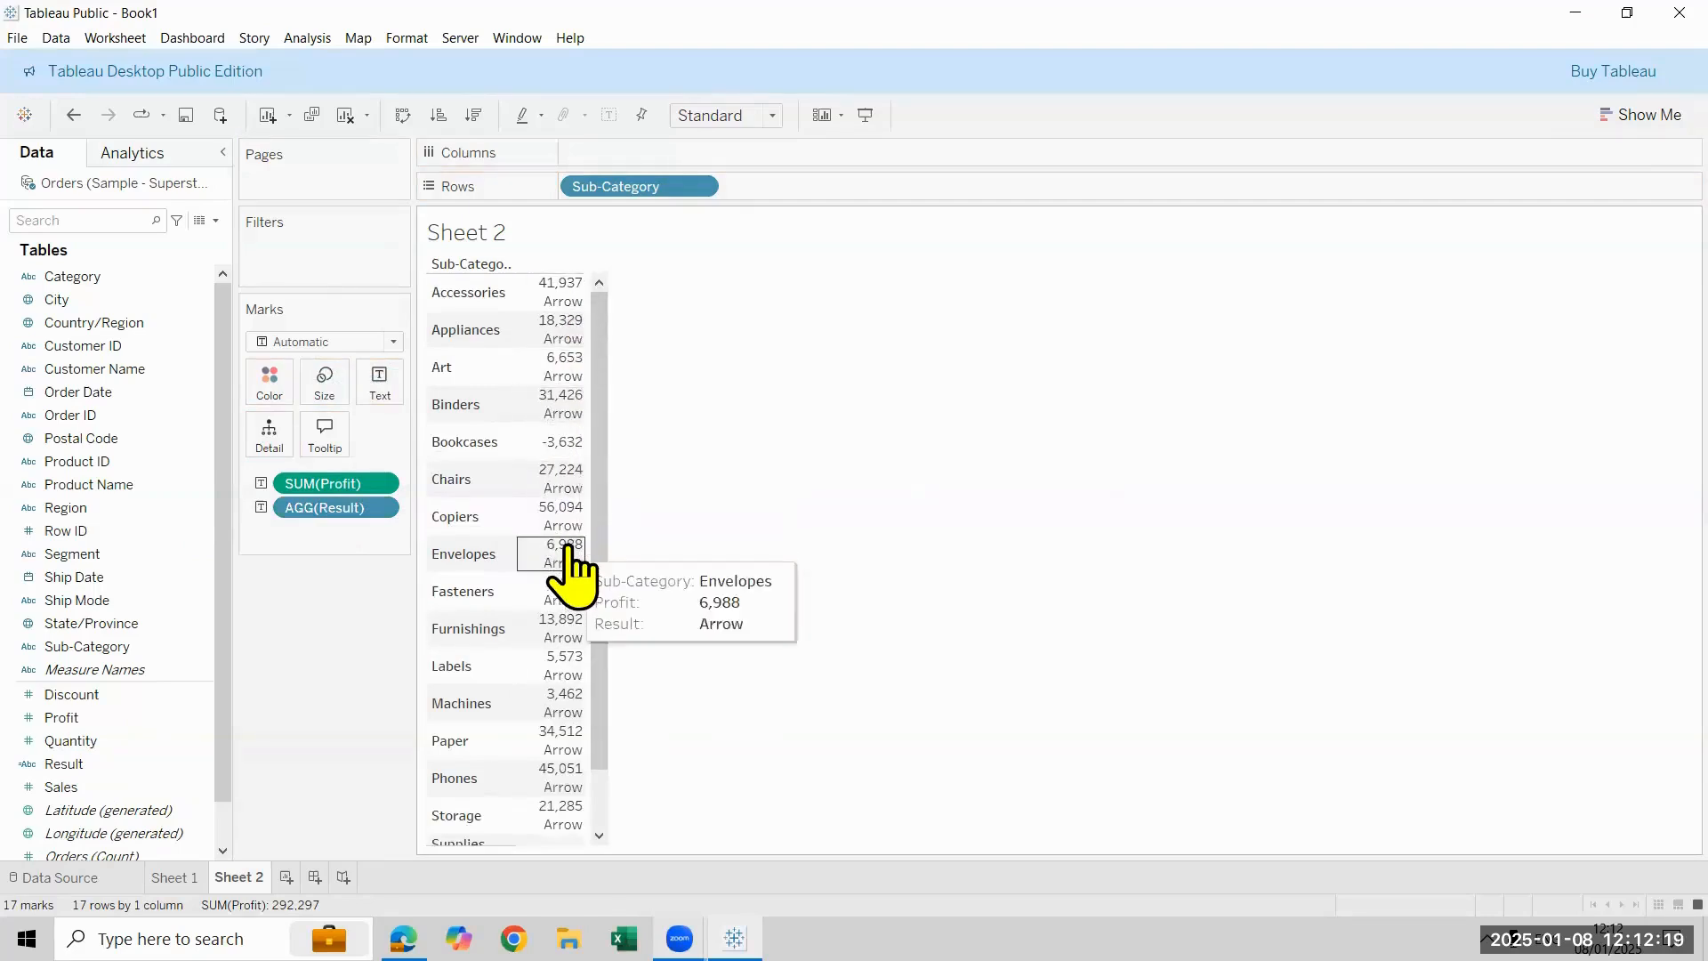
click(393, 342)
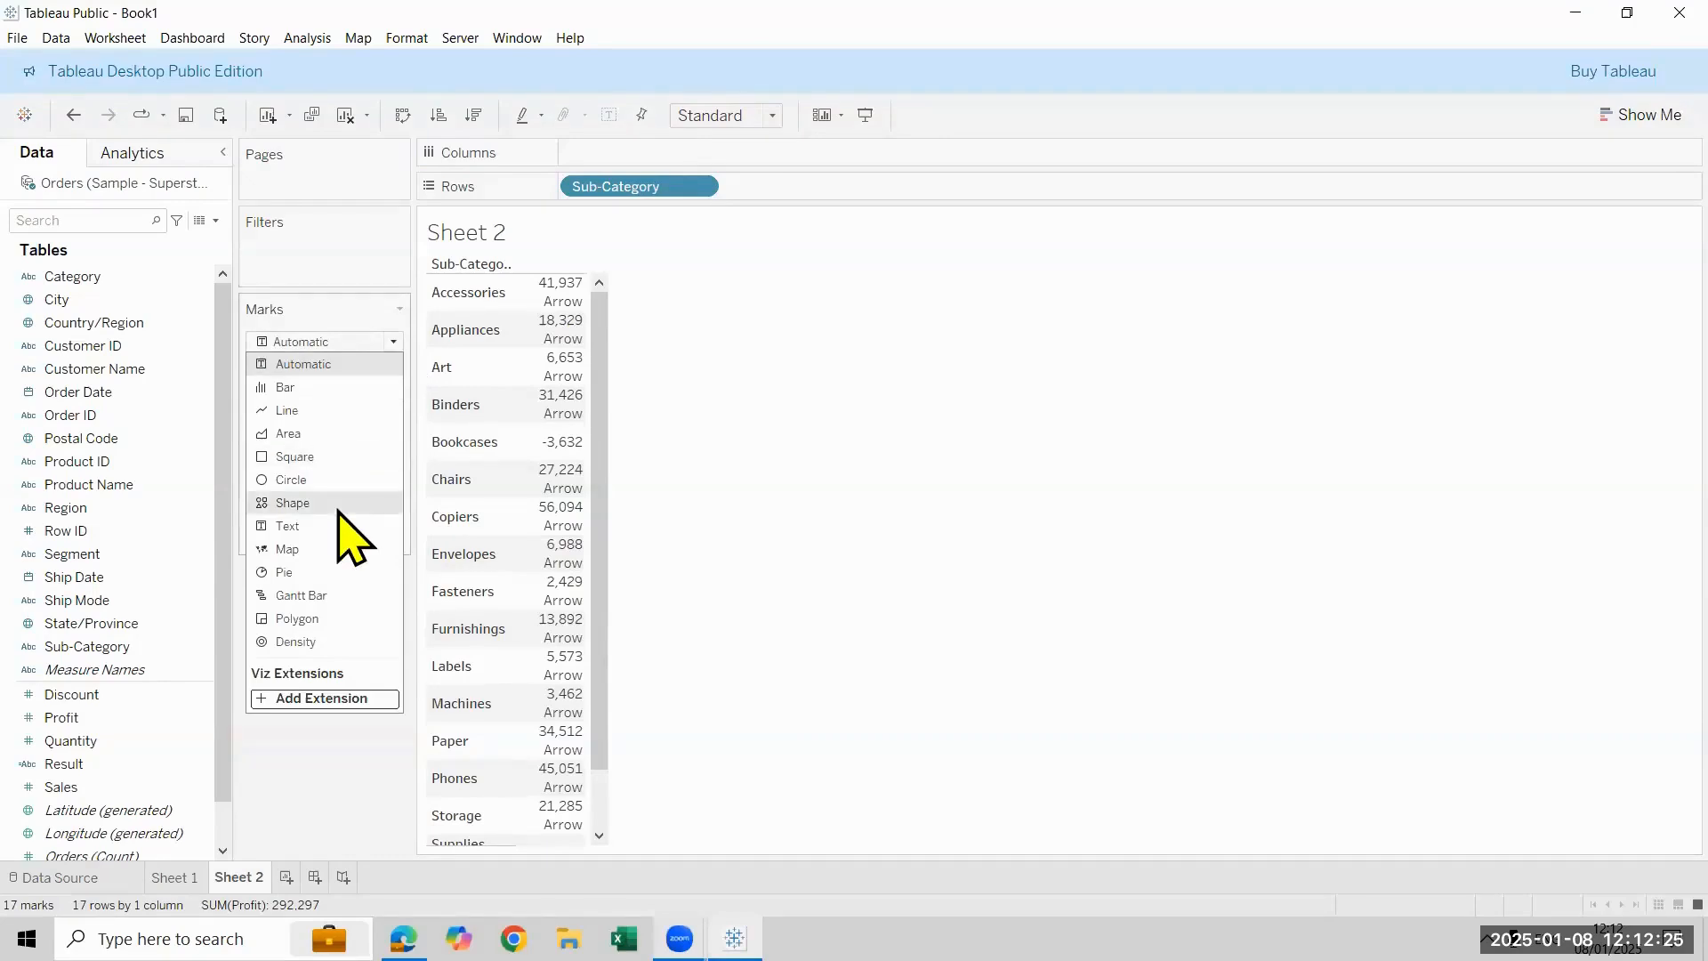
click(294, 503)
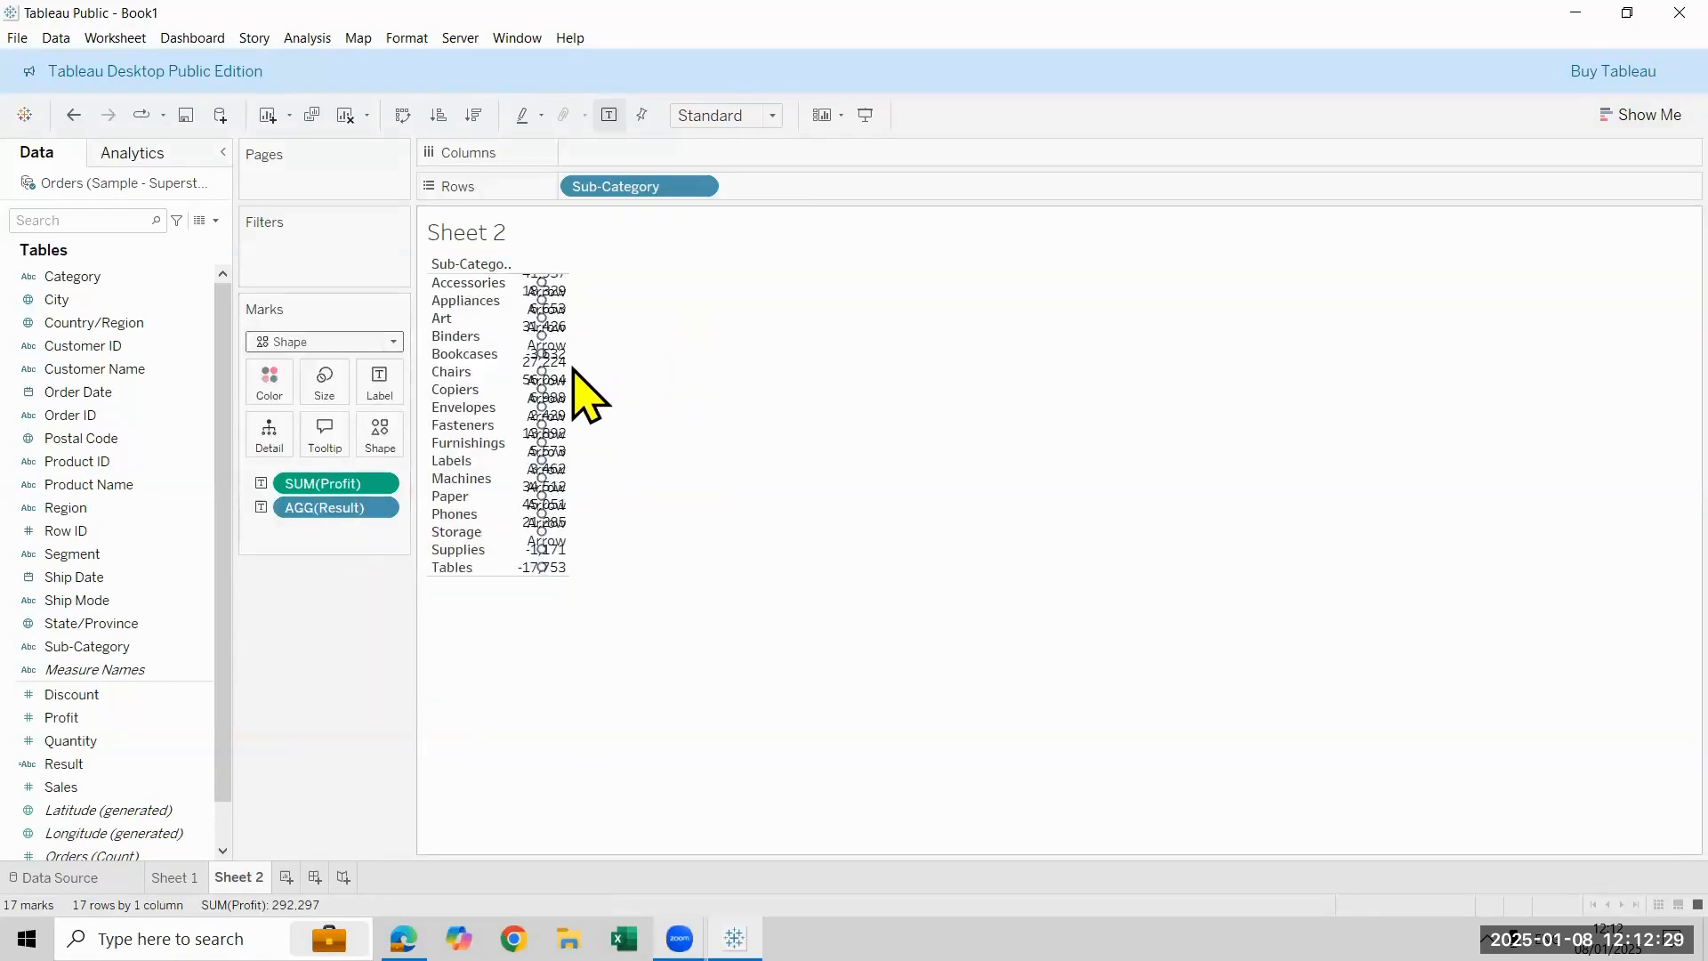
drag(560, 355, 876, 425)
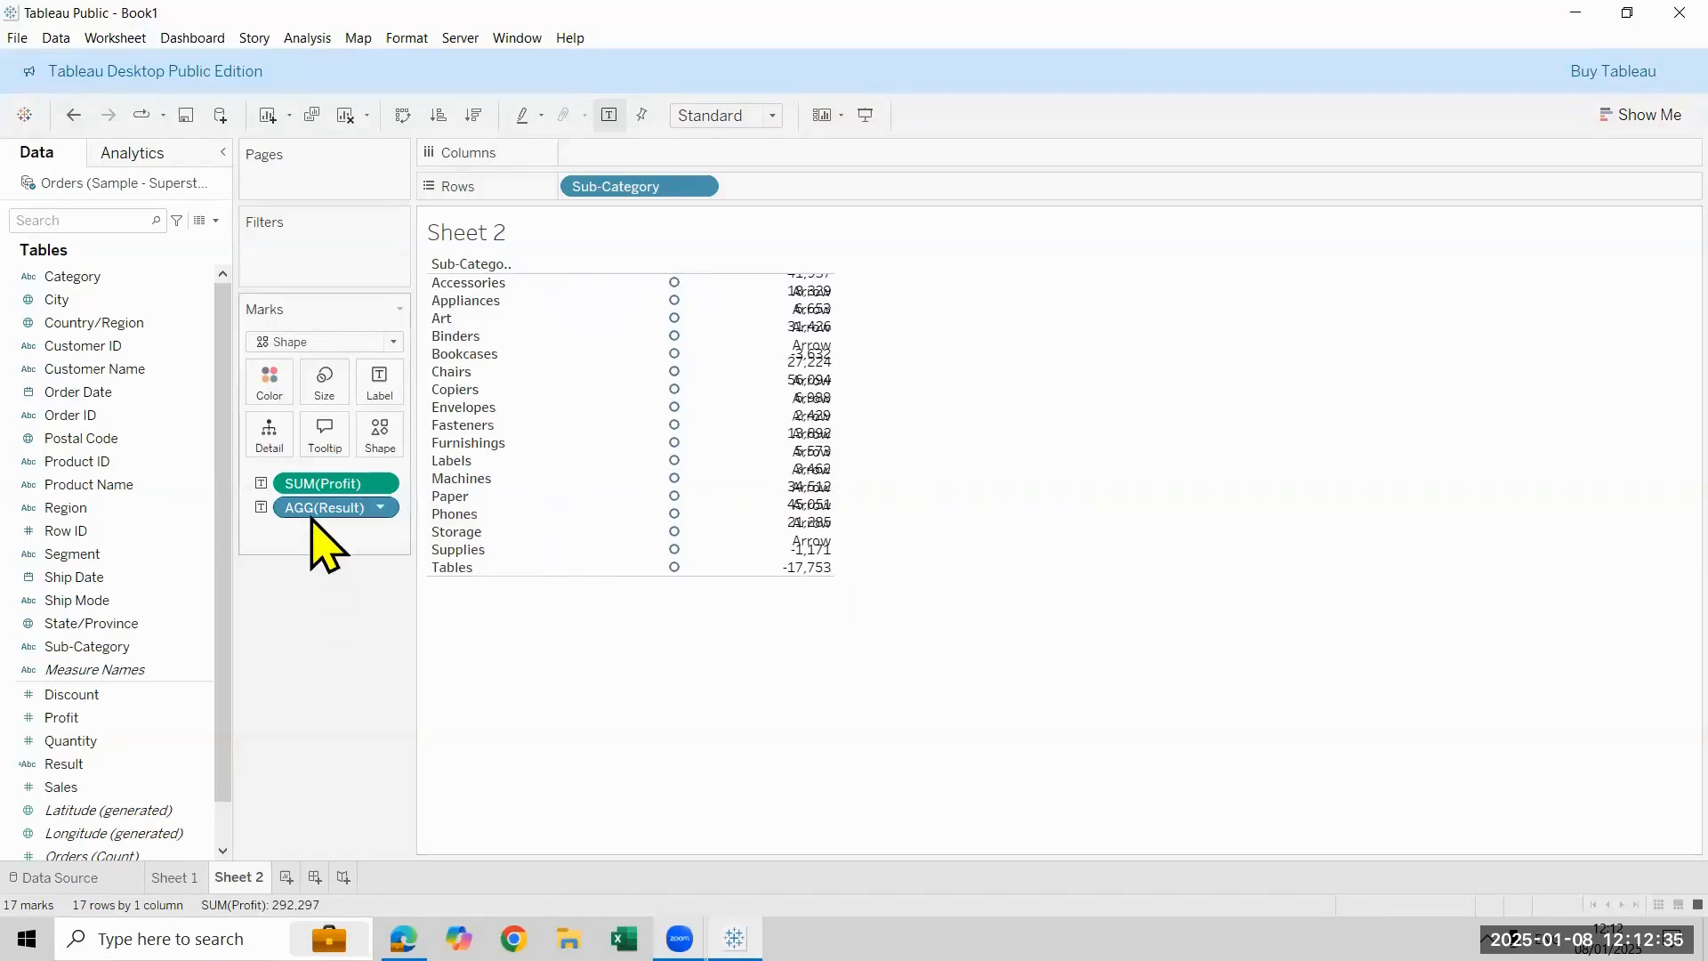
drag(313, 514, 378, 443)
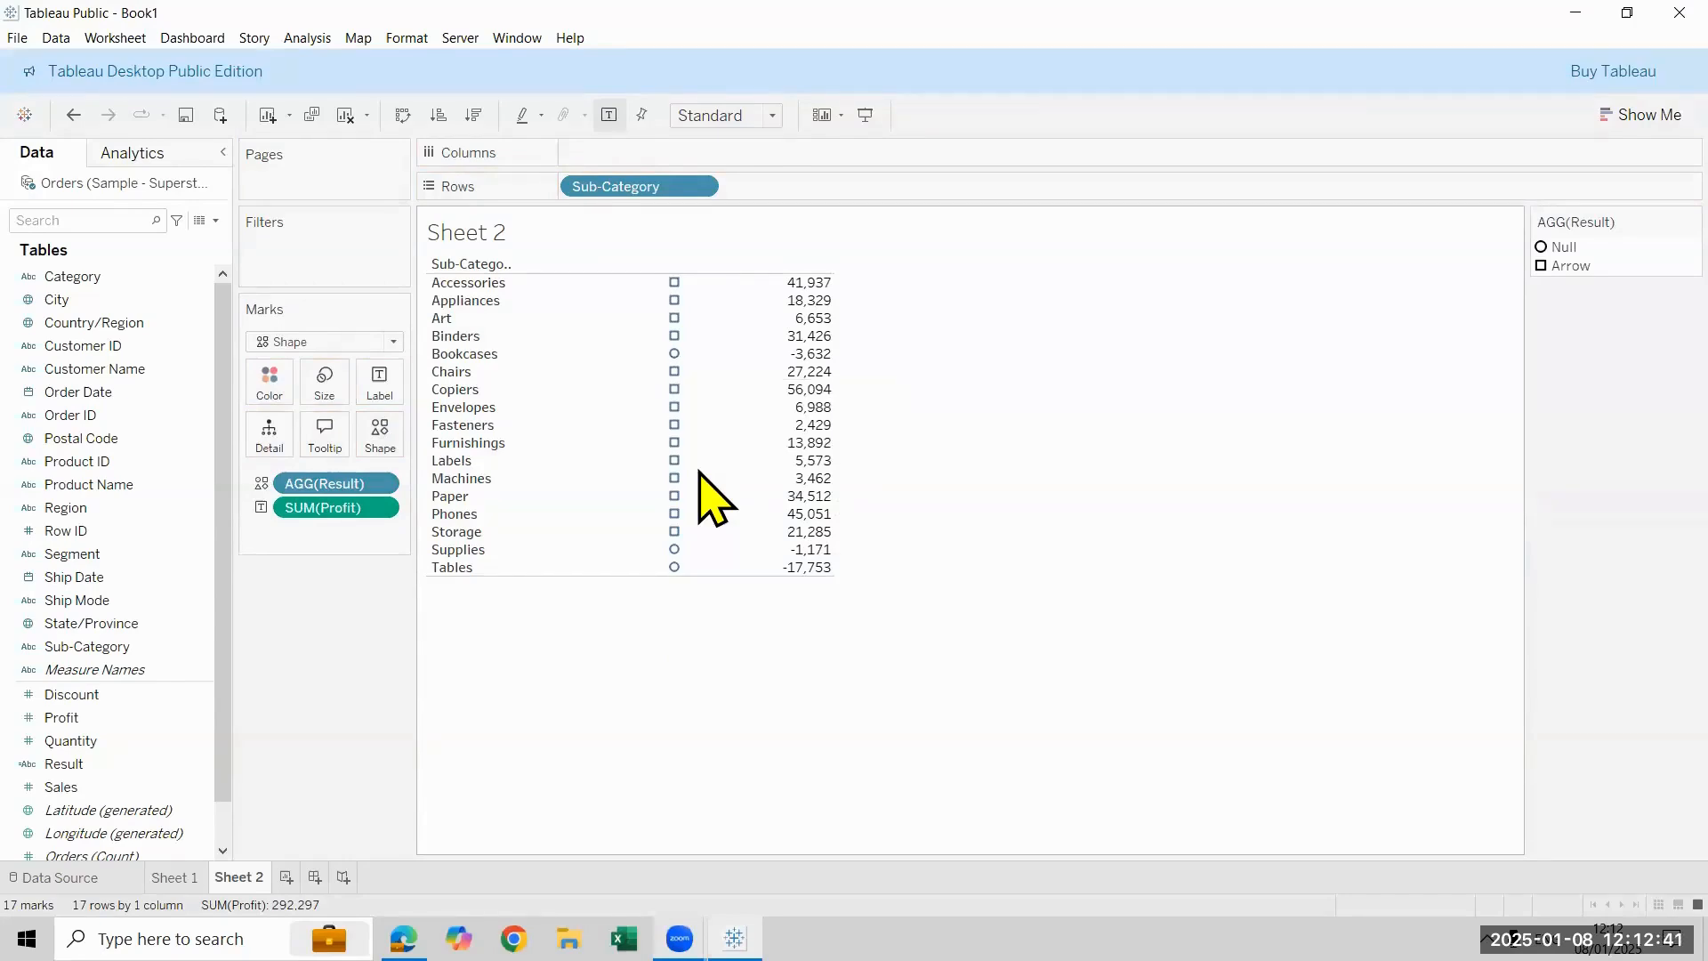
- Reset the marks to Automatic without Result, and try Result as text alongside Profit before taking it off
drag(307, 492, 166, 637)
click(392, 342)
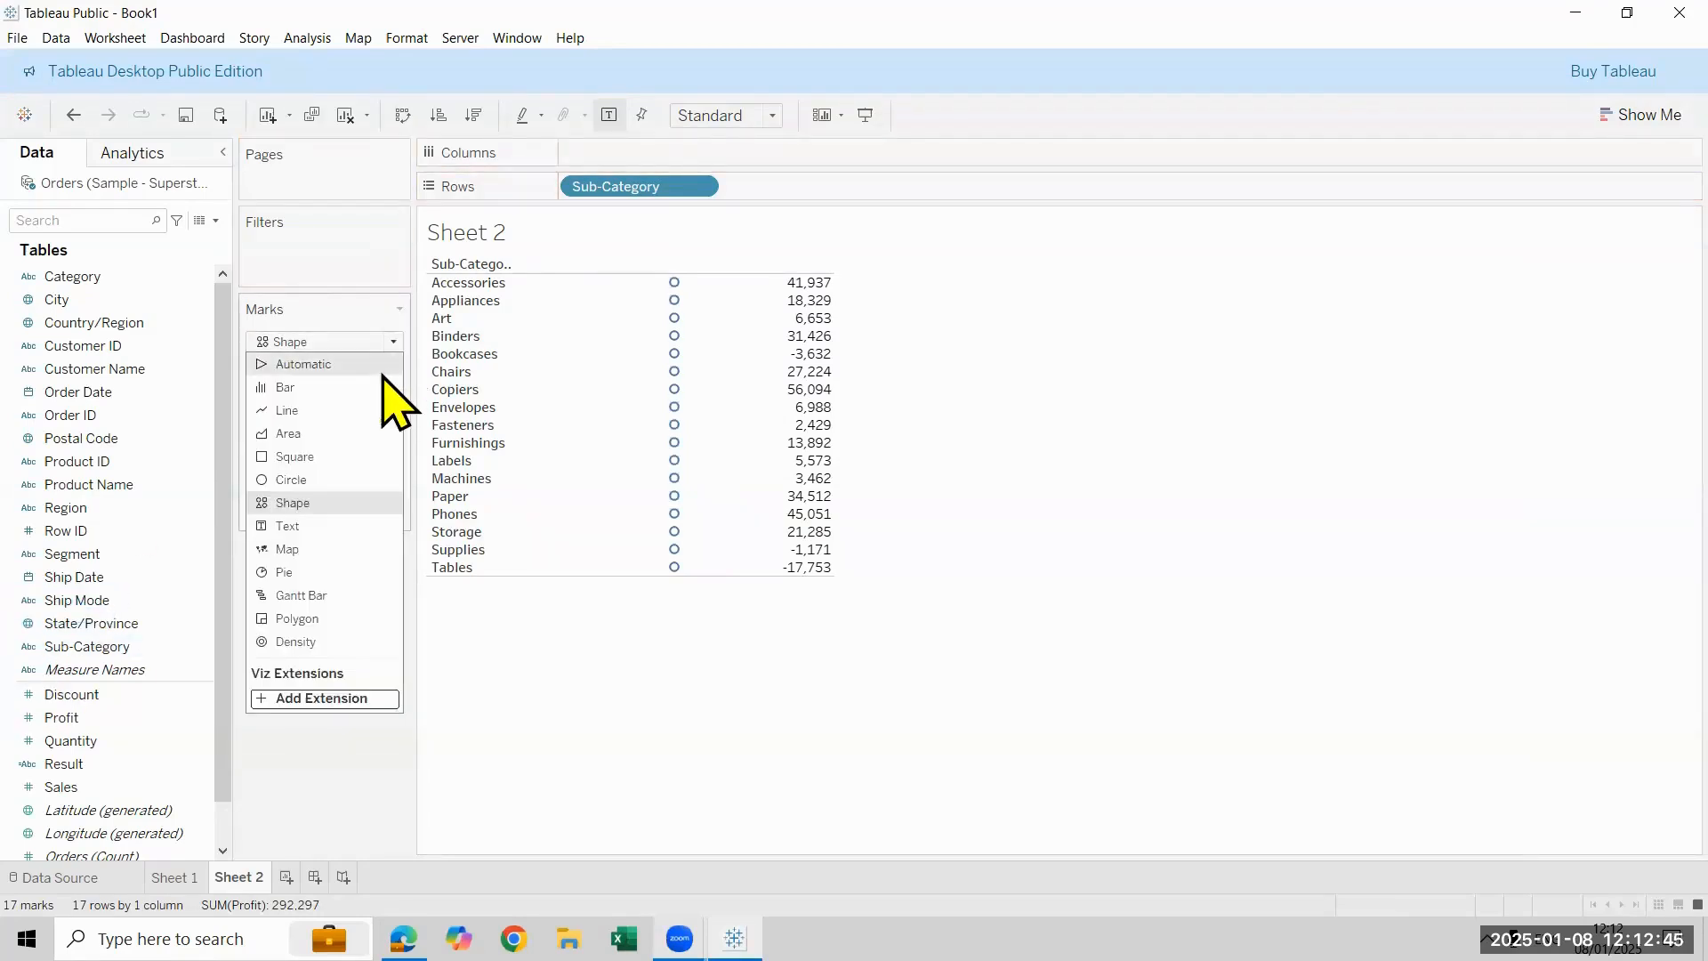
click(534, 707)
key(ctrl+z)
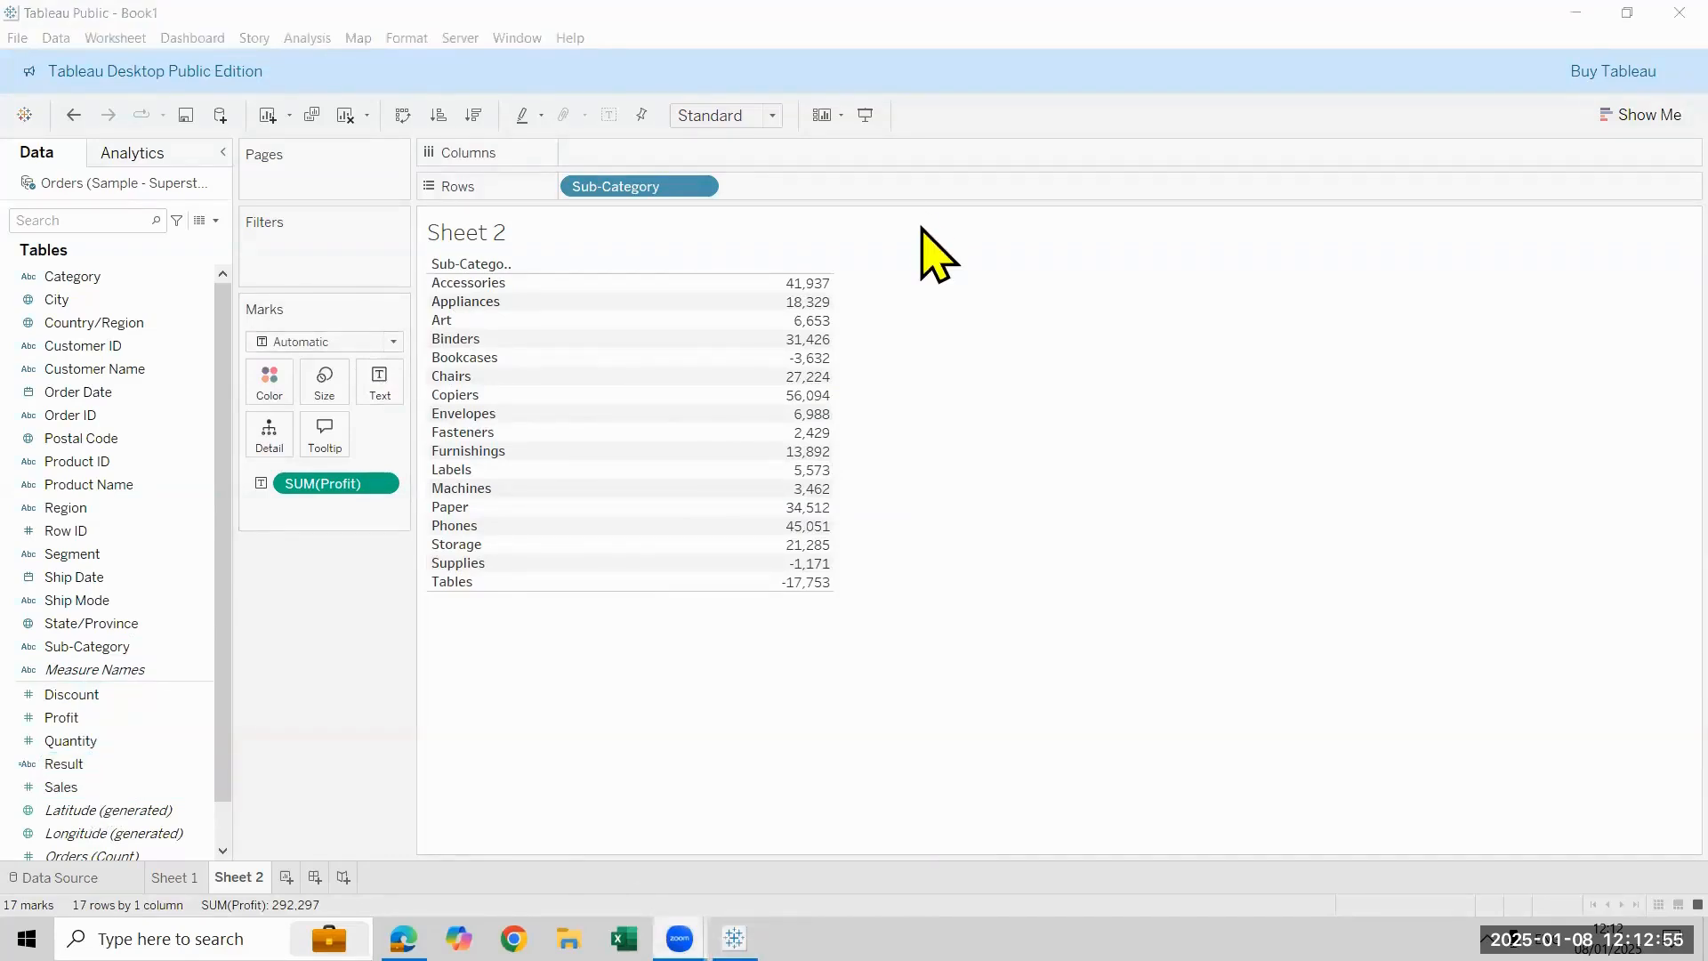
drag(64, 763, 372, 398)
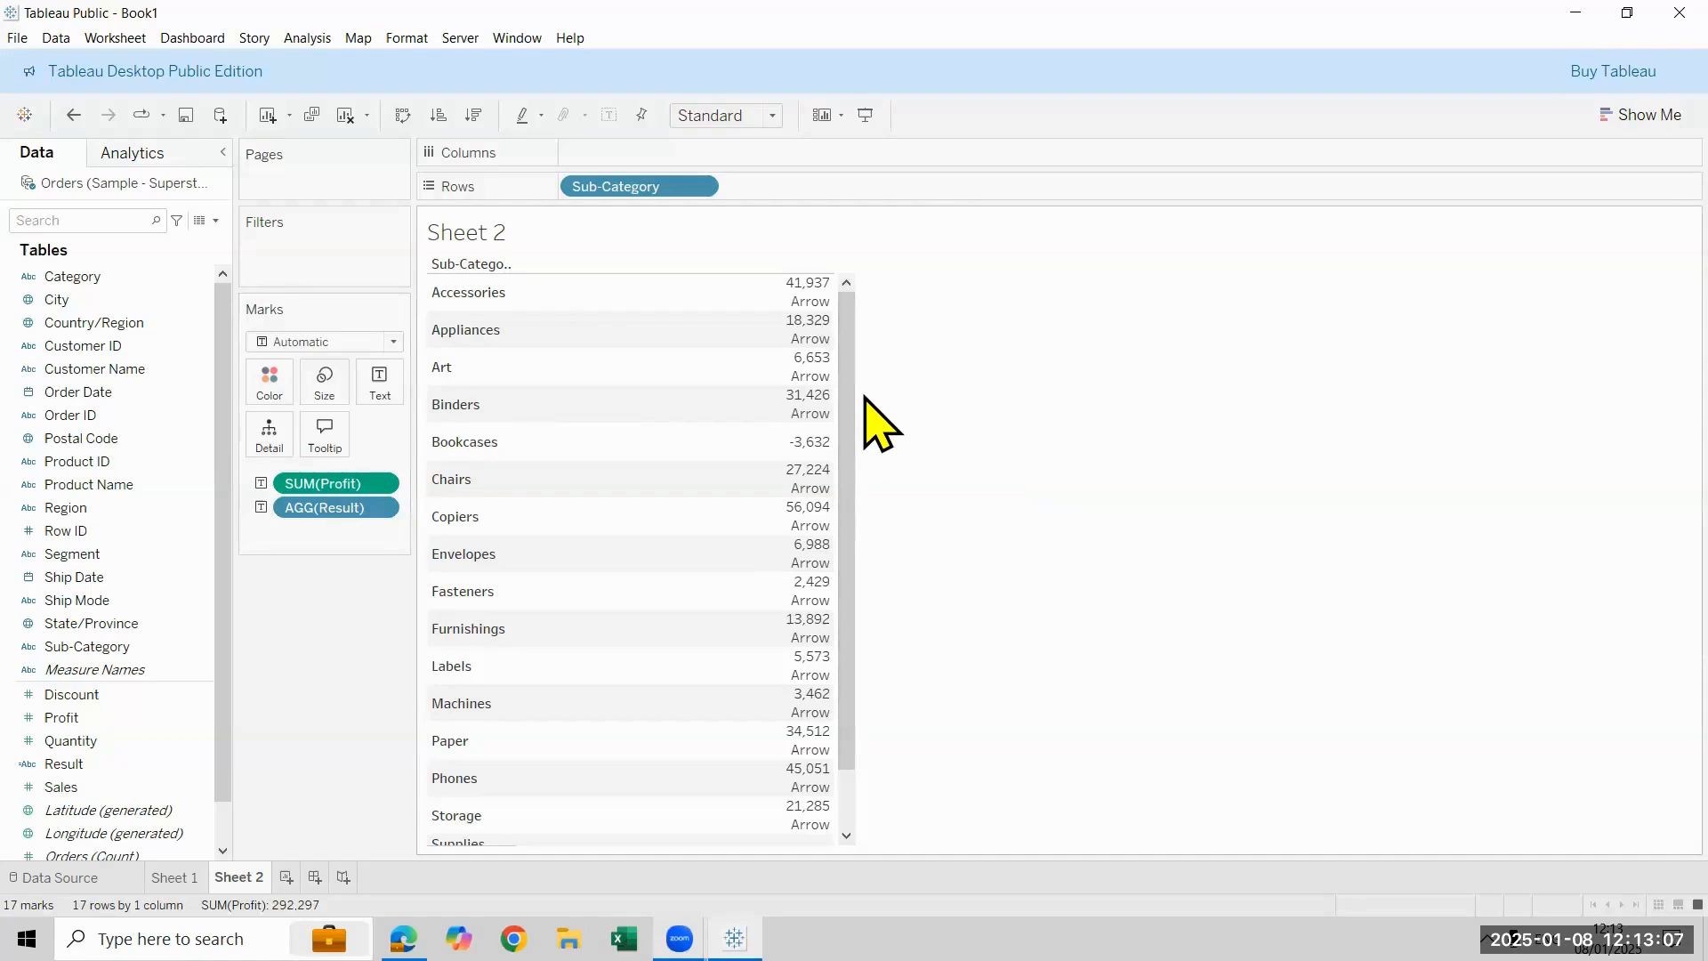
drag(298, 509, 40, 746)
- Set the mark type to Shape and assign the Result field to Shape
click(338, 341)
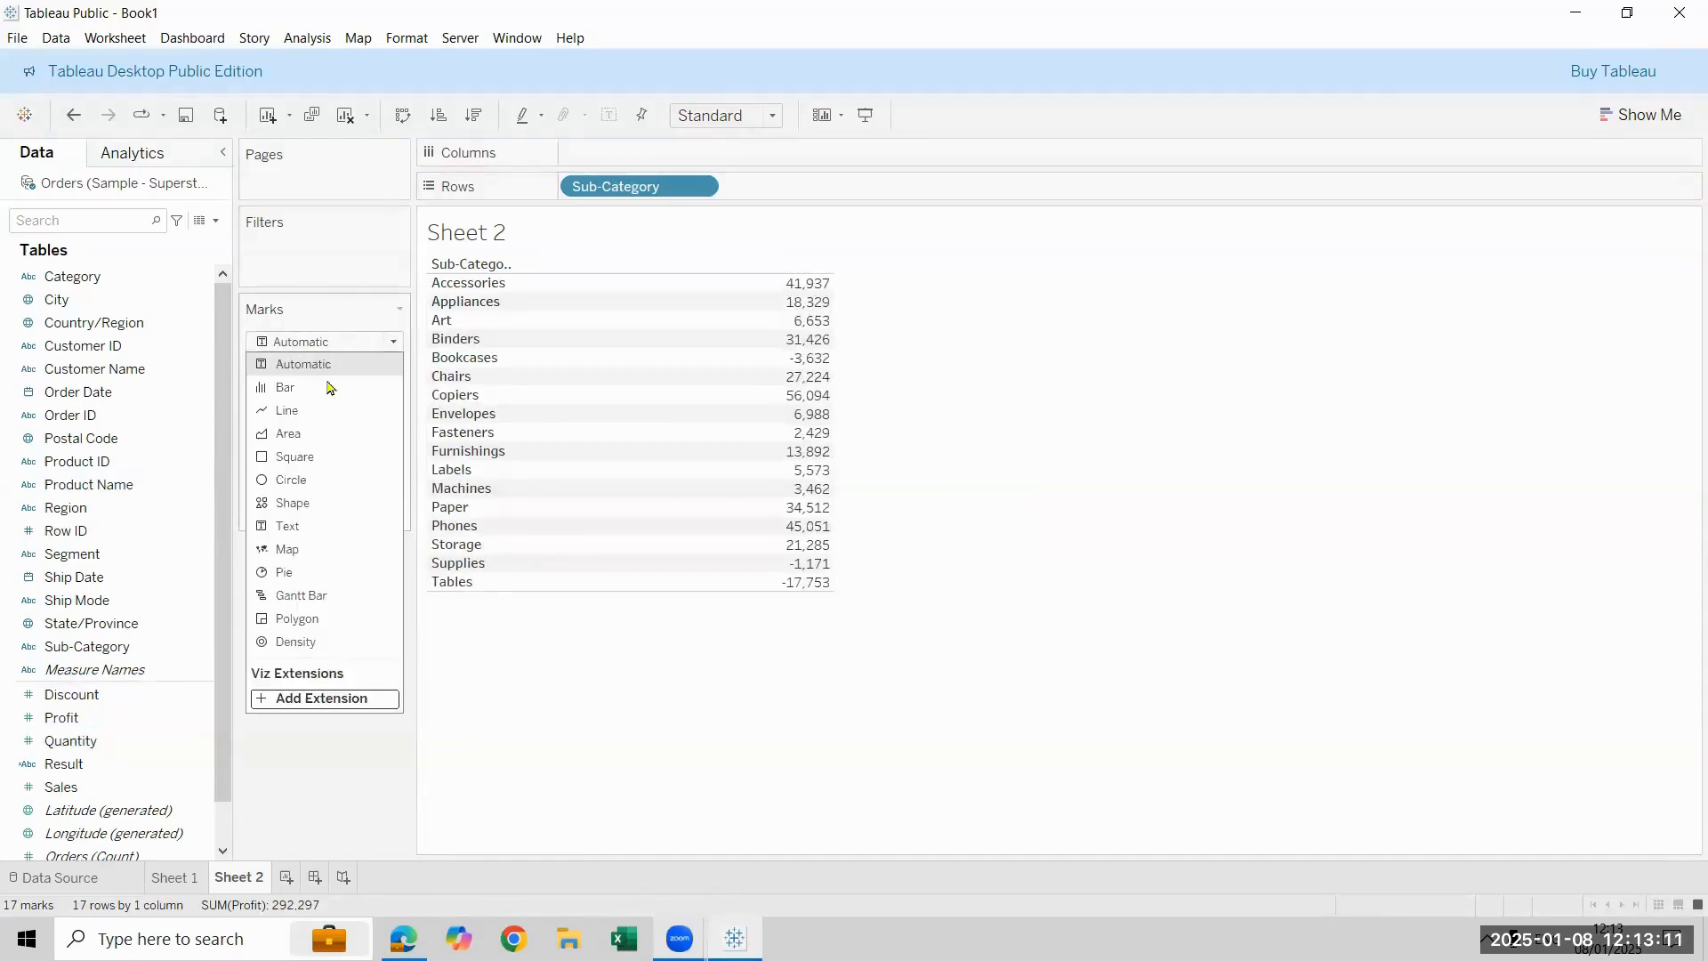
click(292, 503)
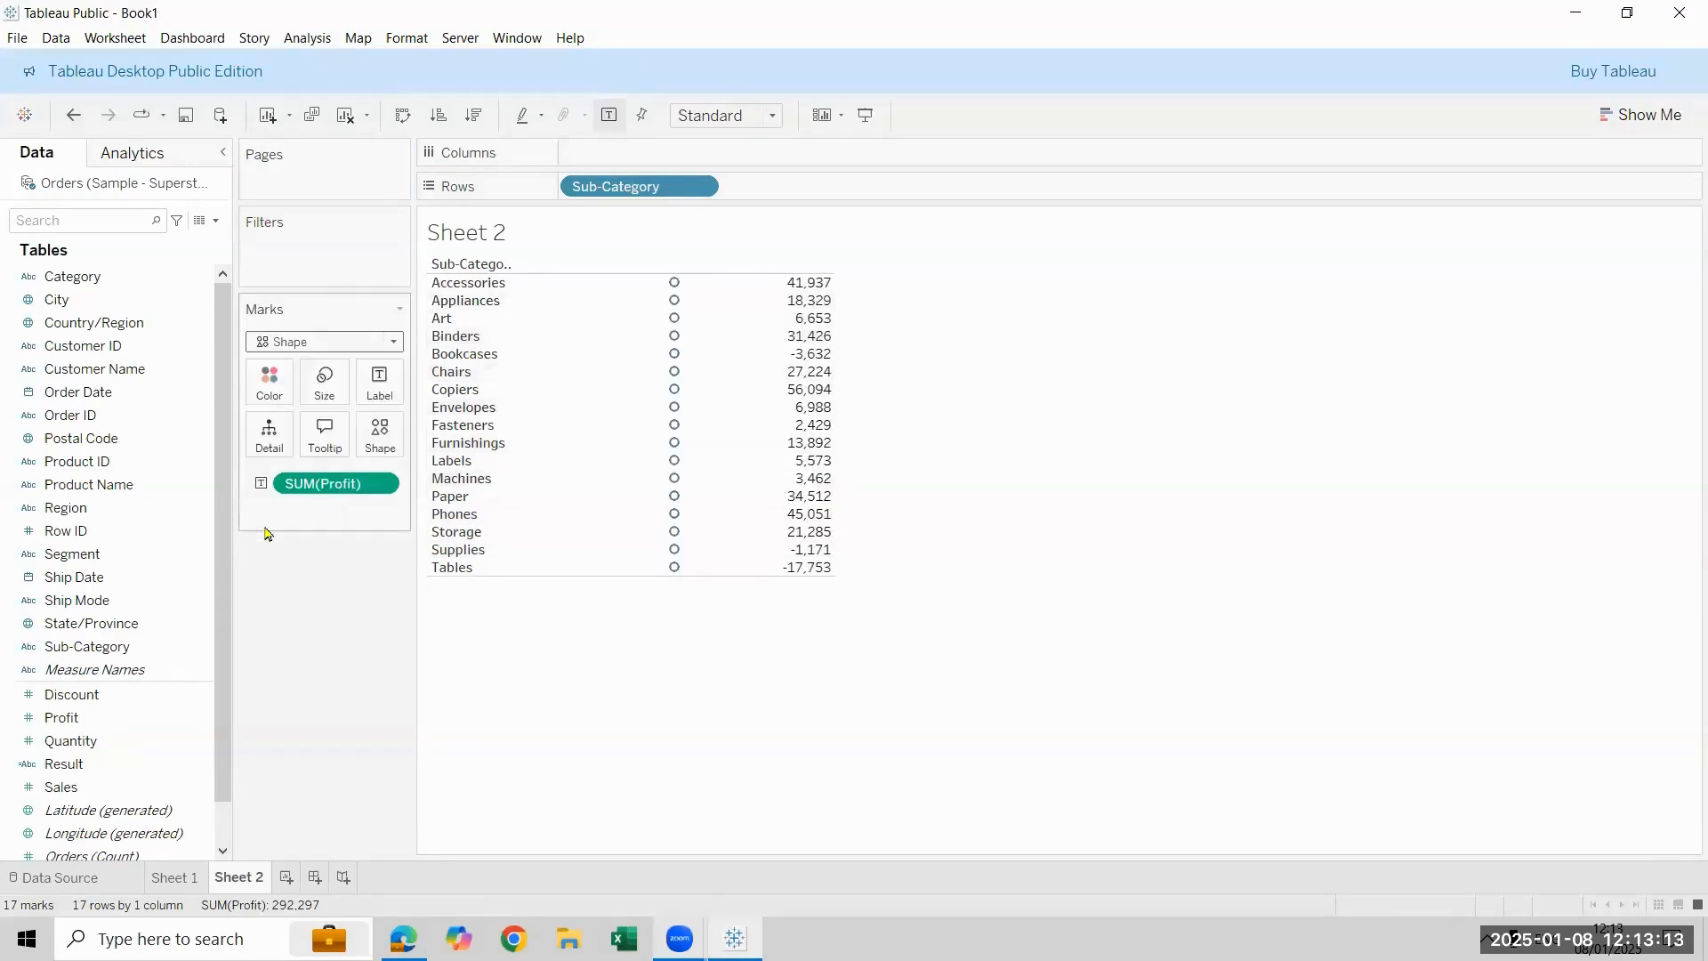
drag(125, 765, 378, 445)
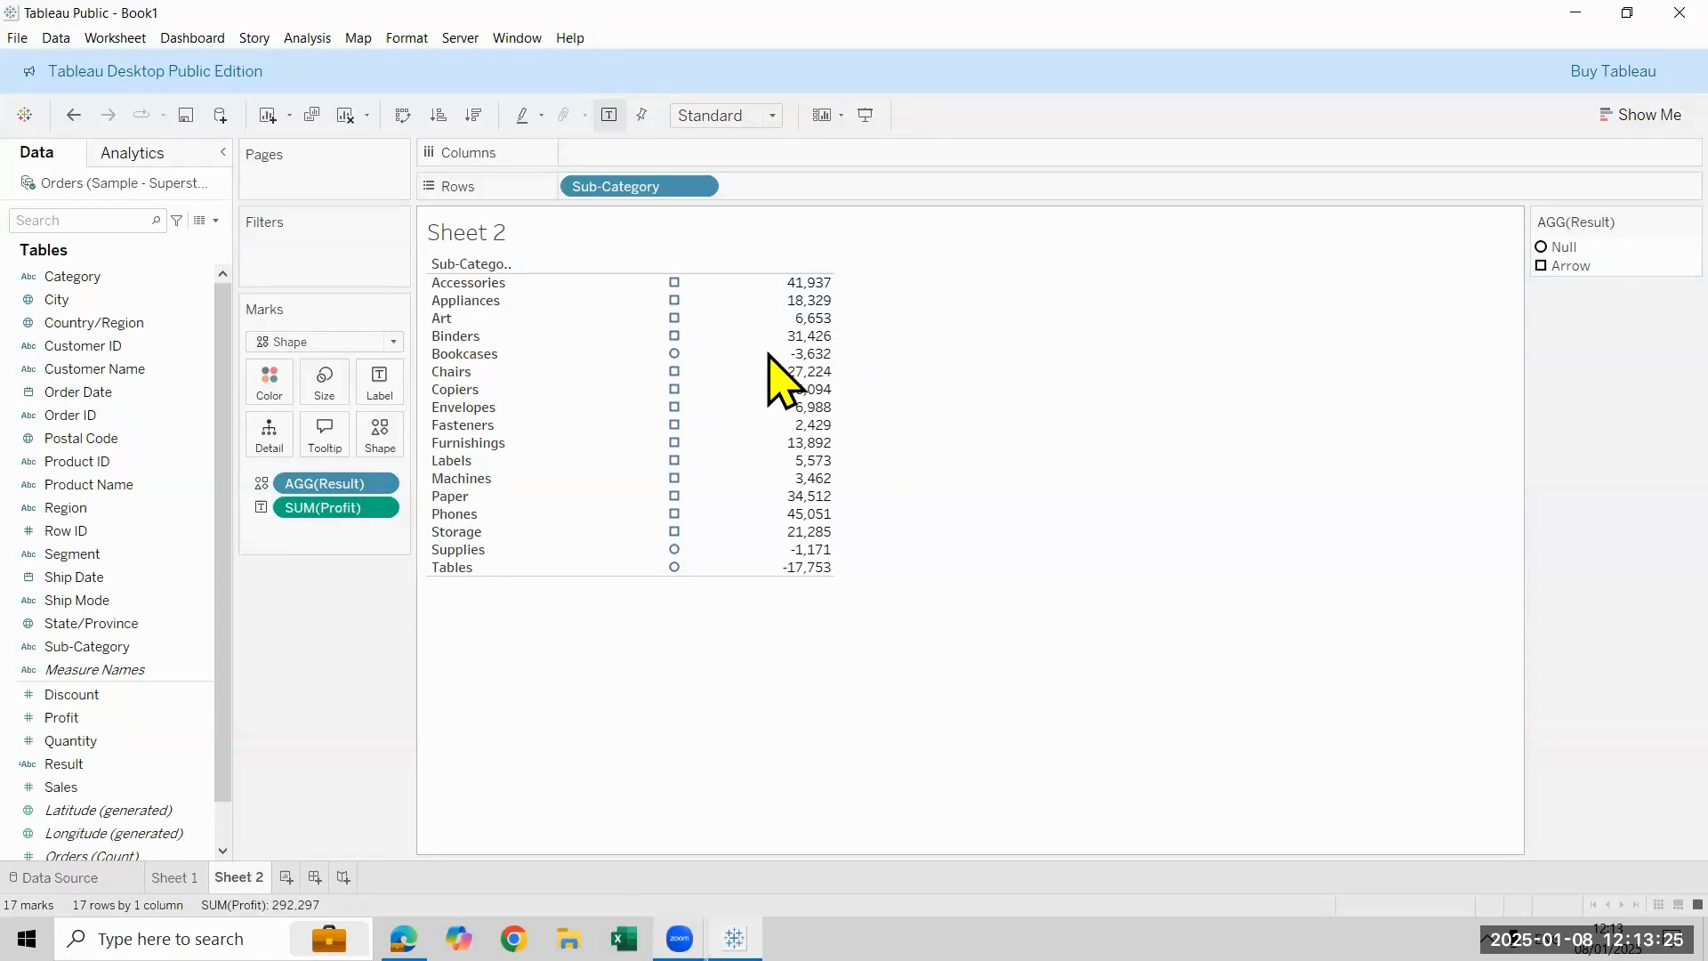
- Edit the Result shapes, assigning a downward triangle to Null and an upward triangle to Arrow
mouse_move(675, 370)
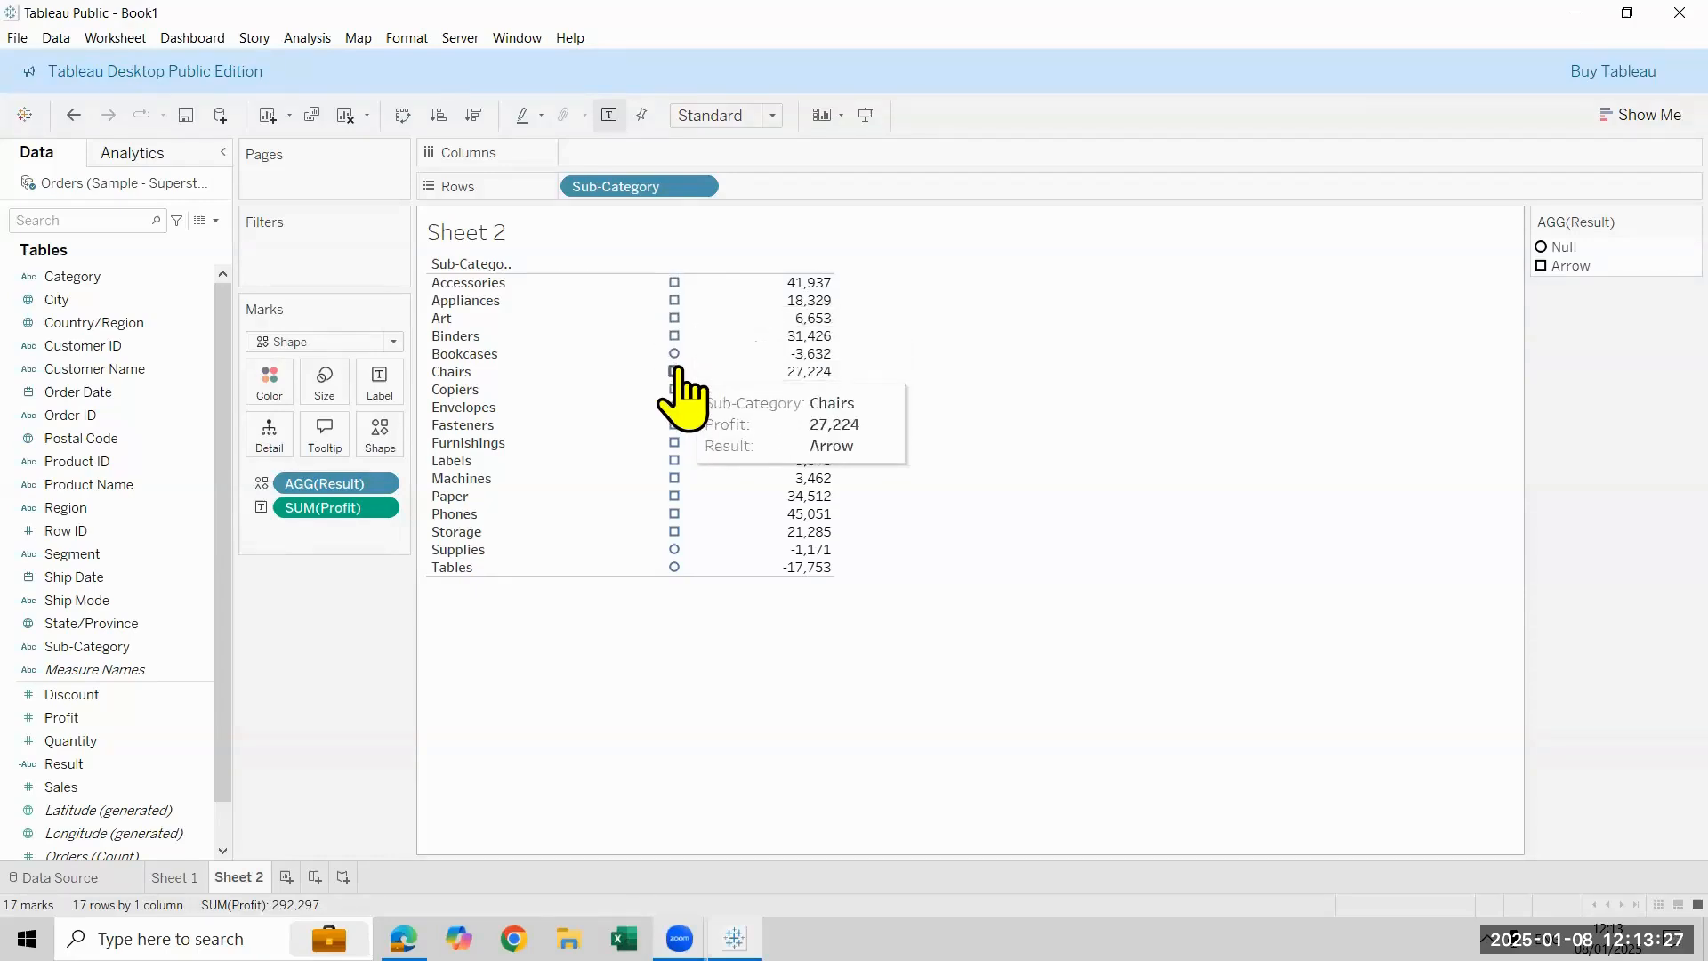
double_click(1541, 249)
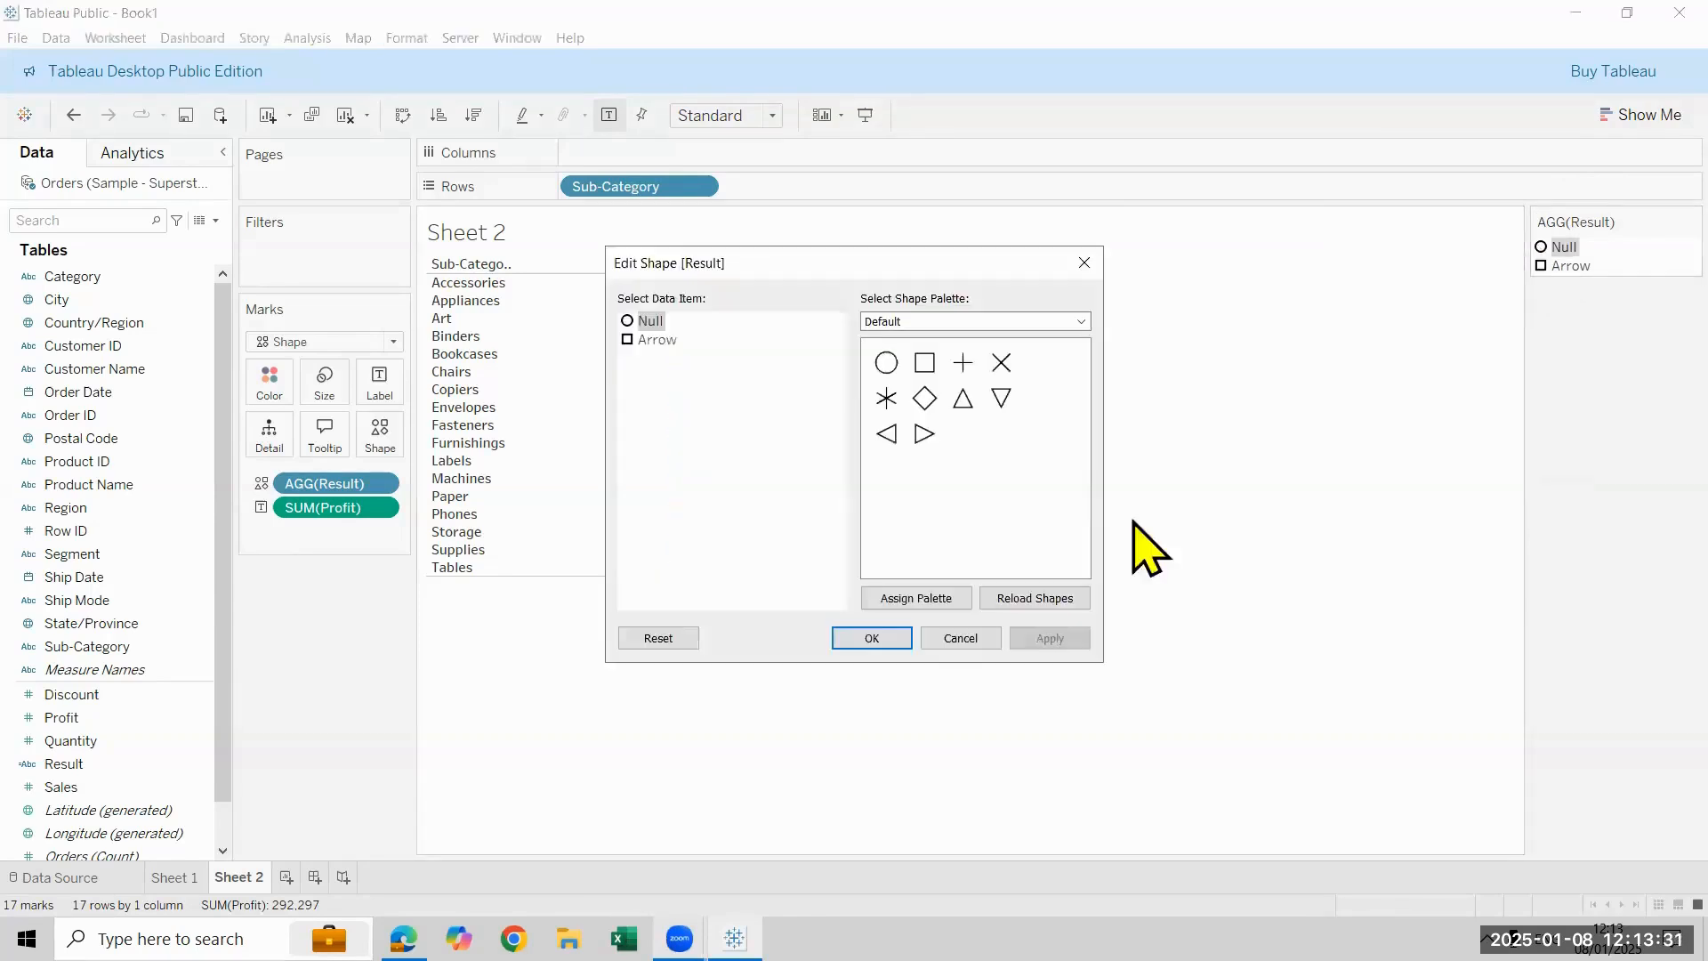
click(1000, 398)
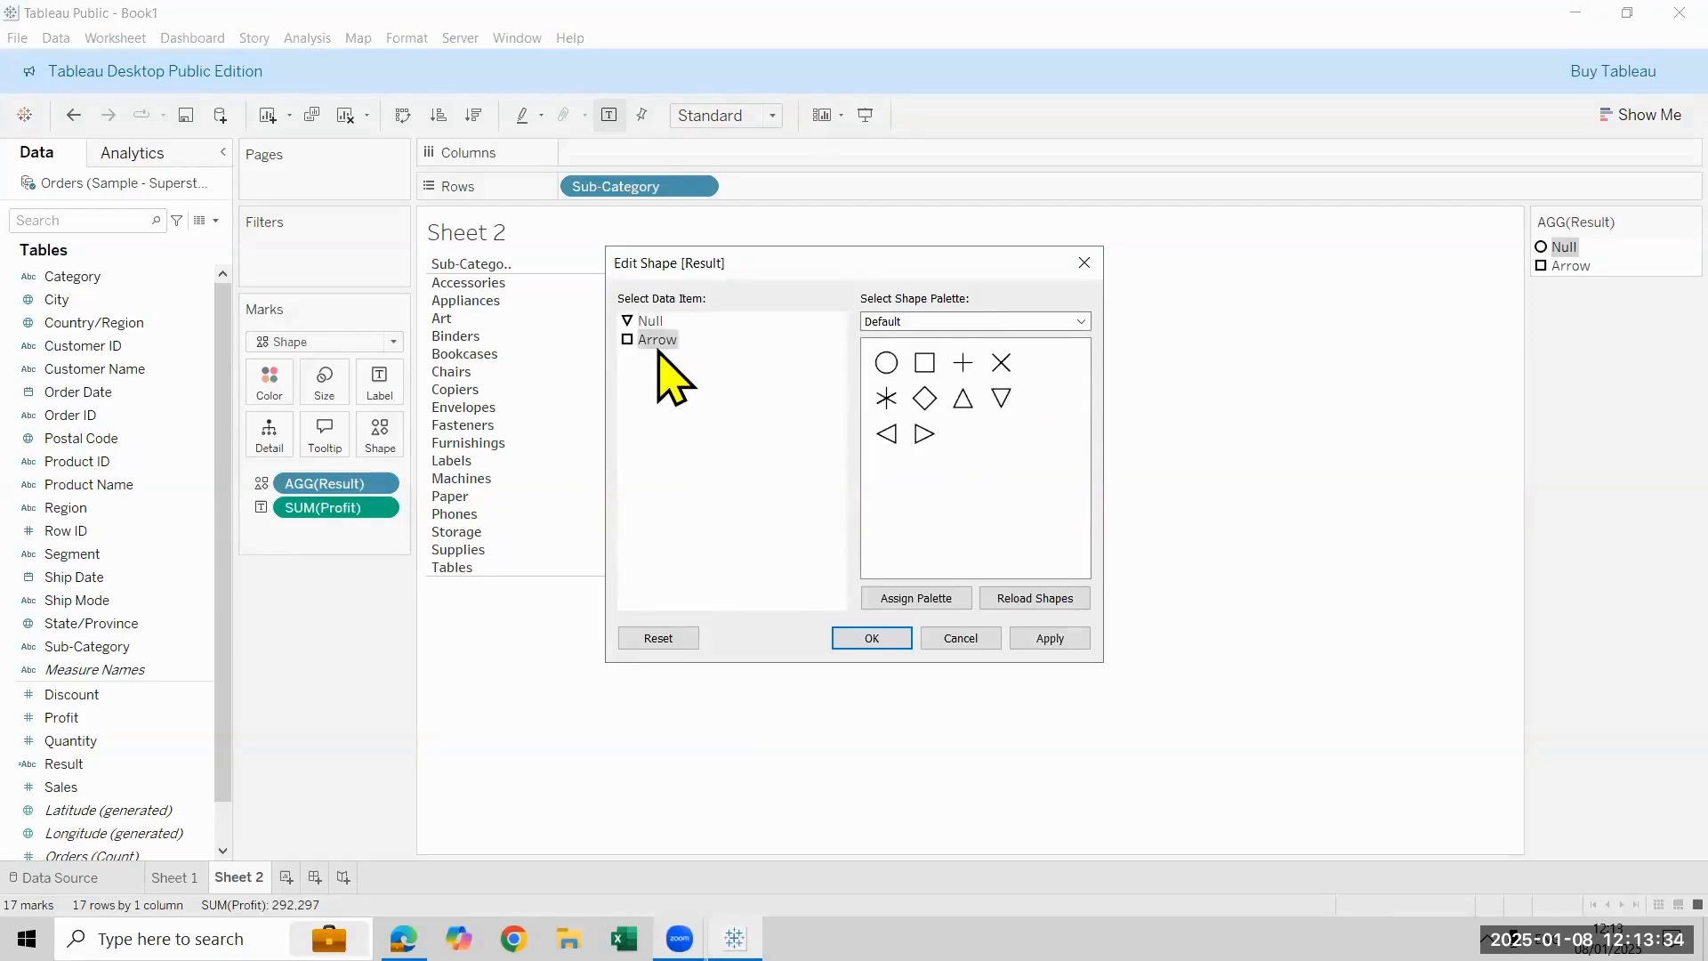
click(962, 397)
click(1054, 642)
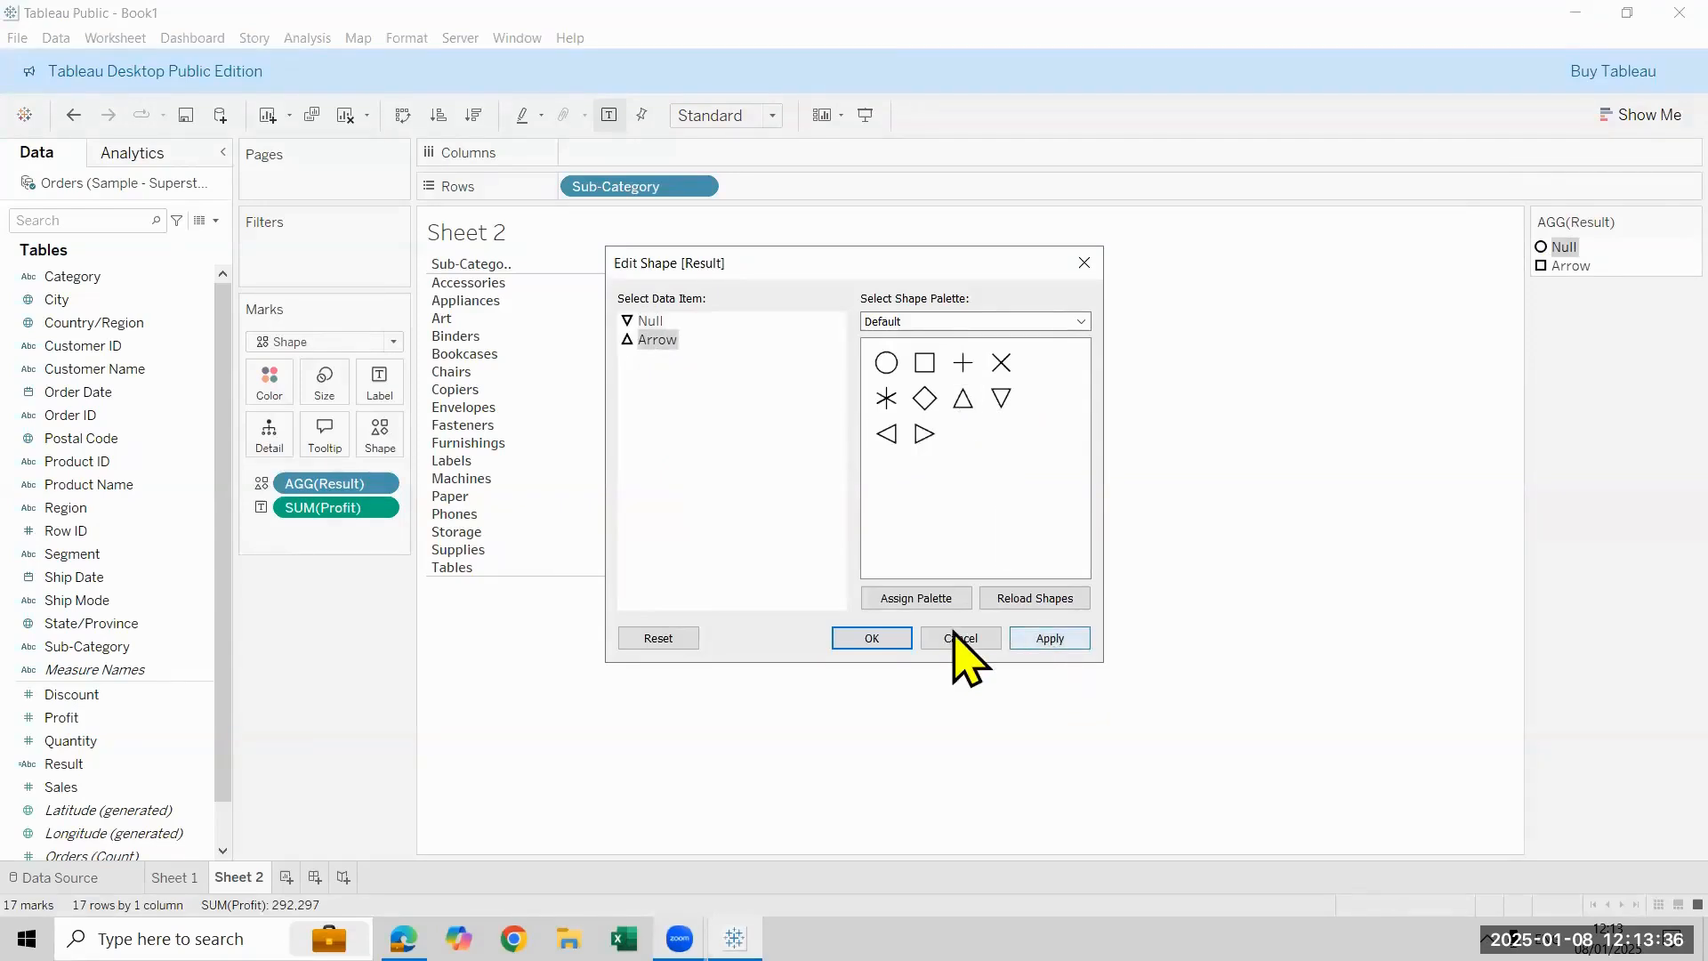
click(894, 638)
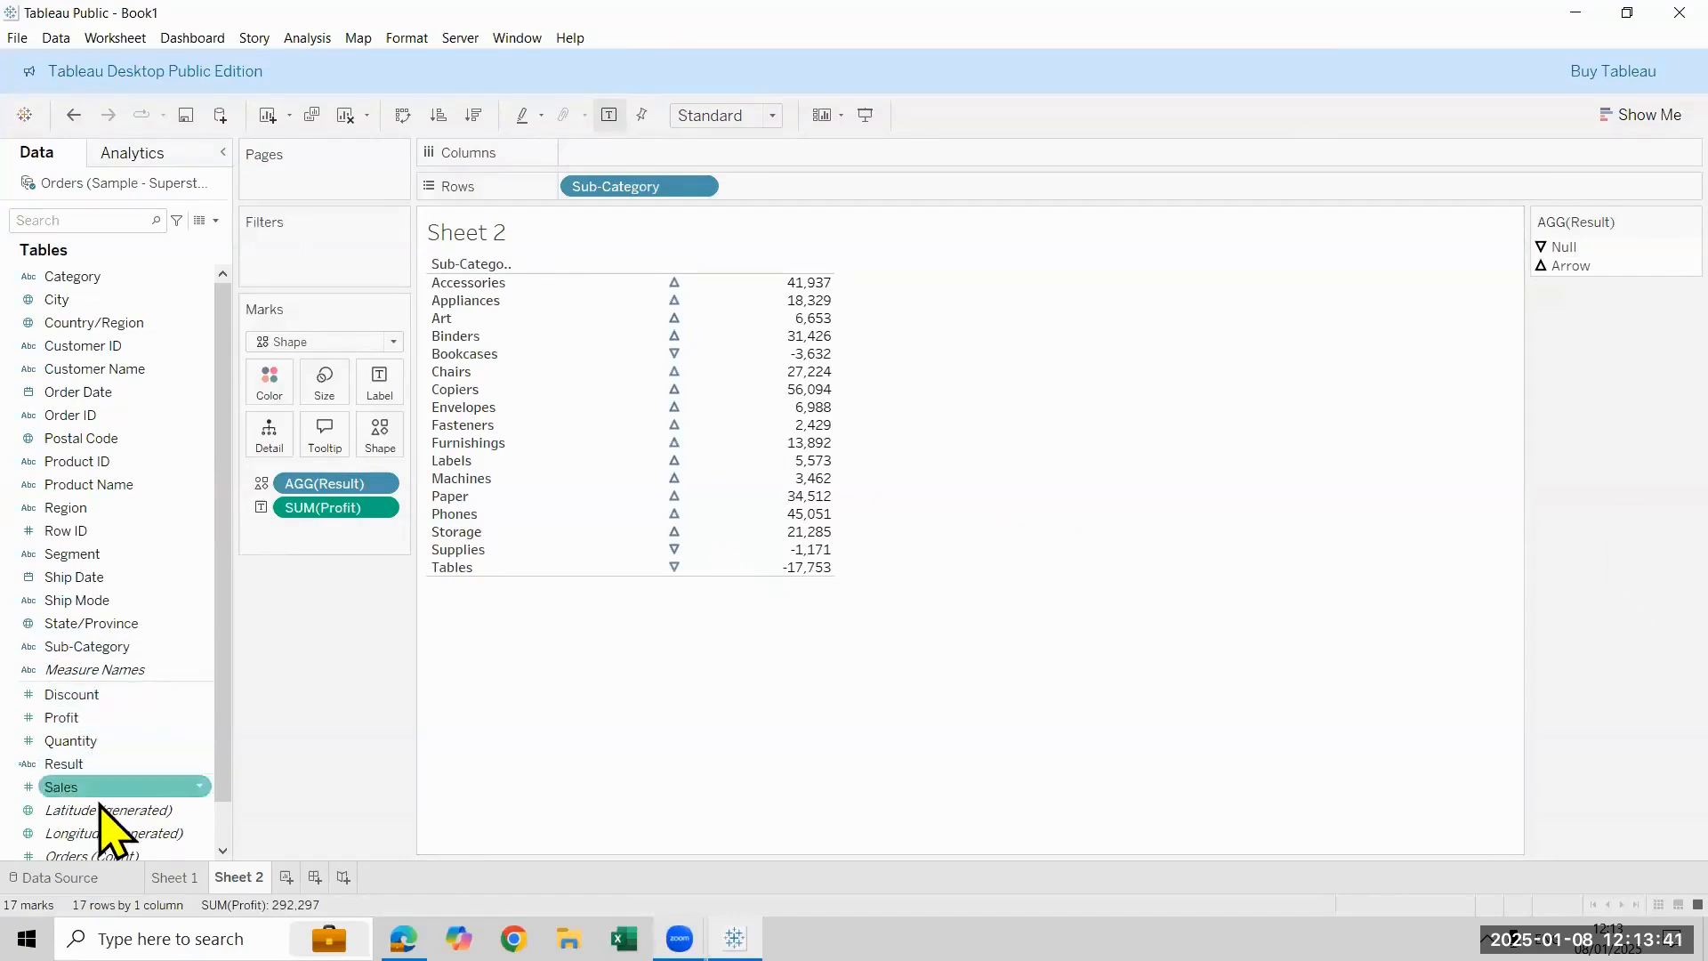
- Color the shape marks by the Result field
drag(100, 766, 270, 381)
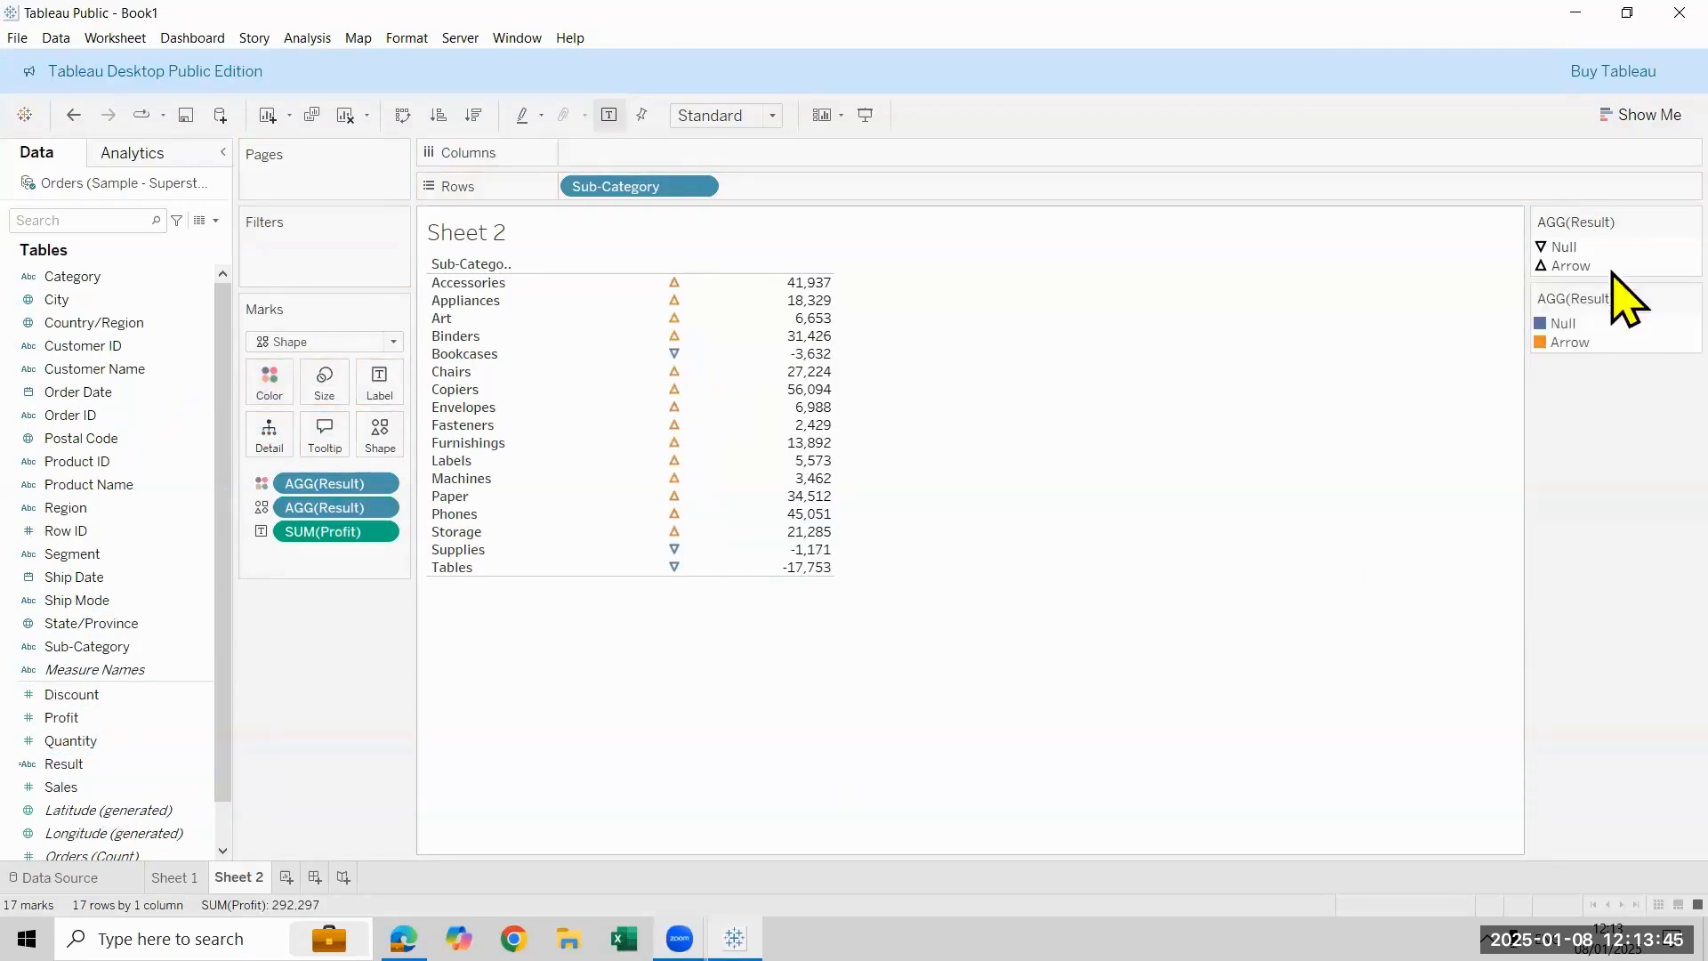
- Edit the Result colors, assigning red to Null and green to Arrow
double_click(1552, 324)
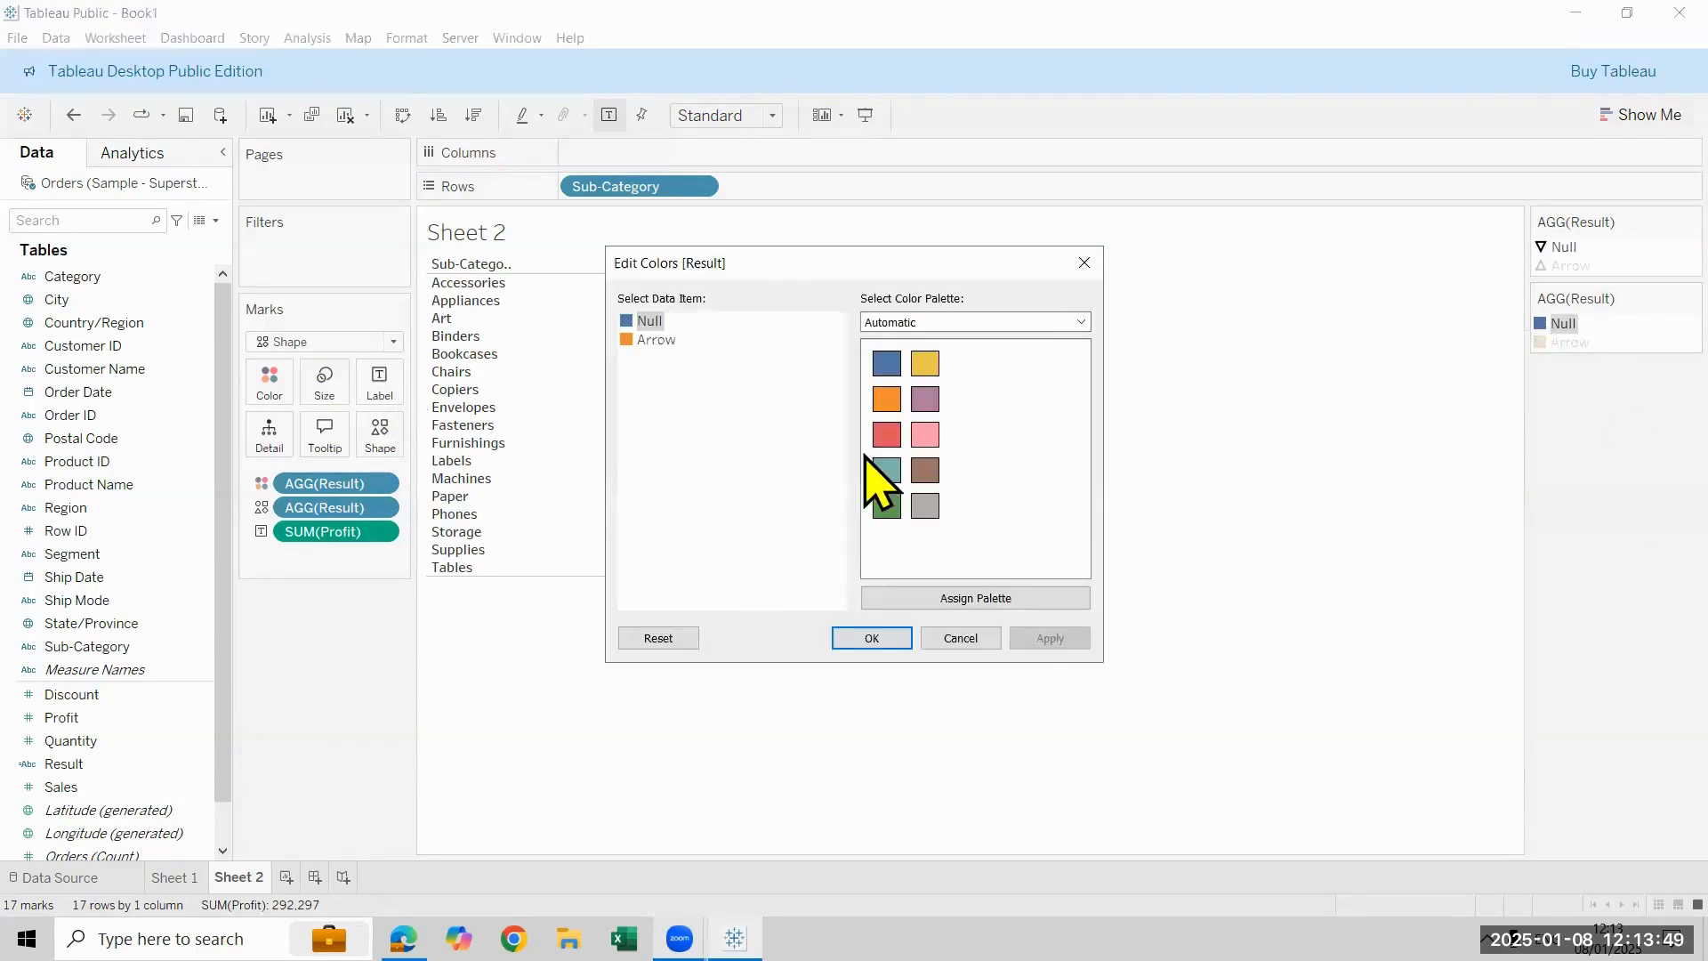
click(886, 434)
click(640, 340)
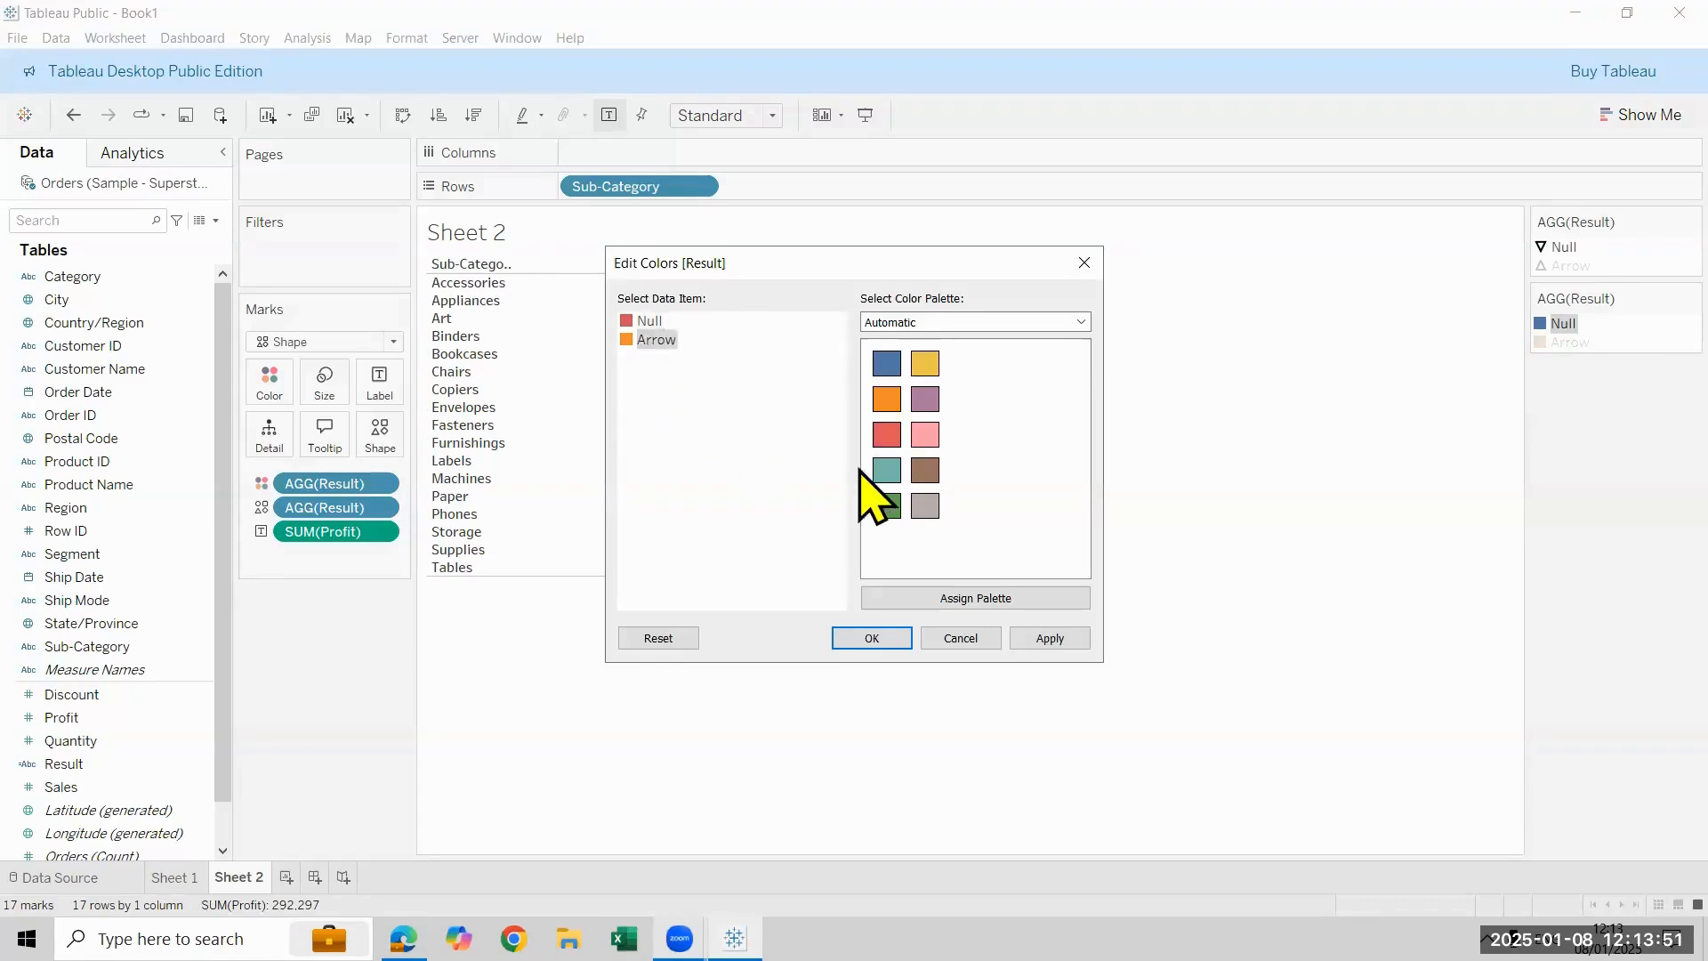
click(886, 506)
click(872, 639)
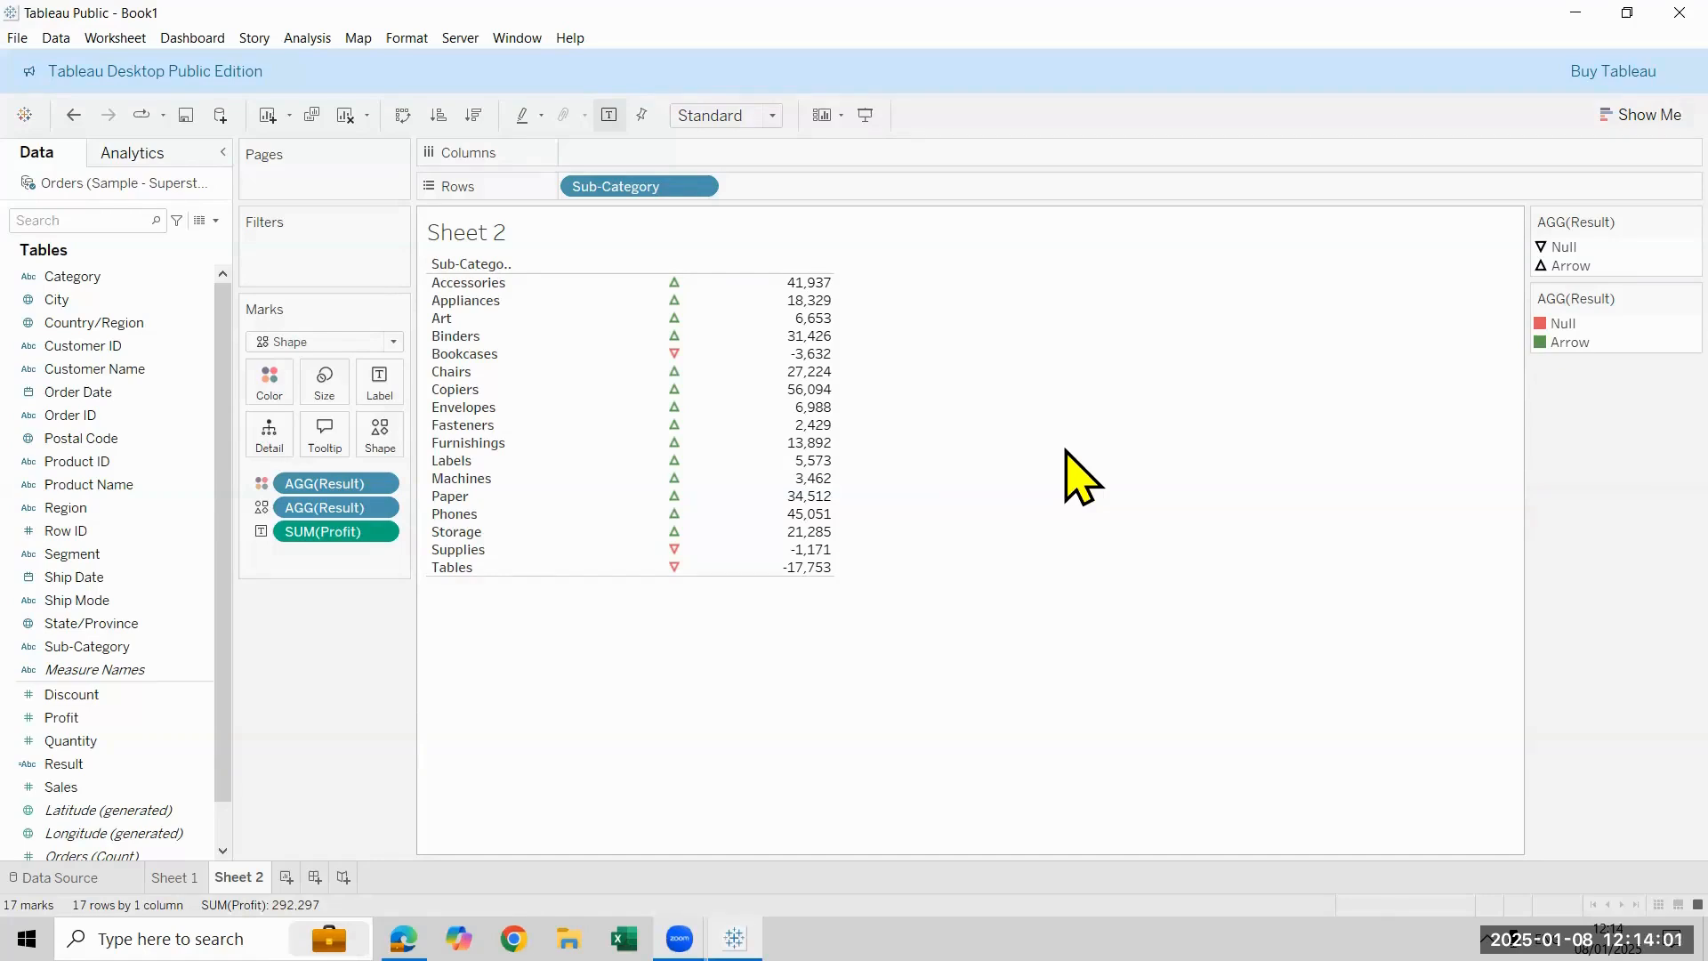
- Examine the formula of the Result calculated field and the available mark types
right_click(133, 764)
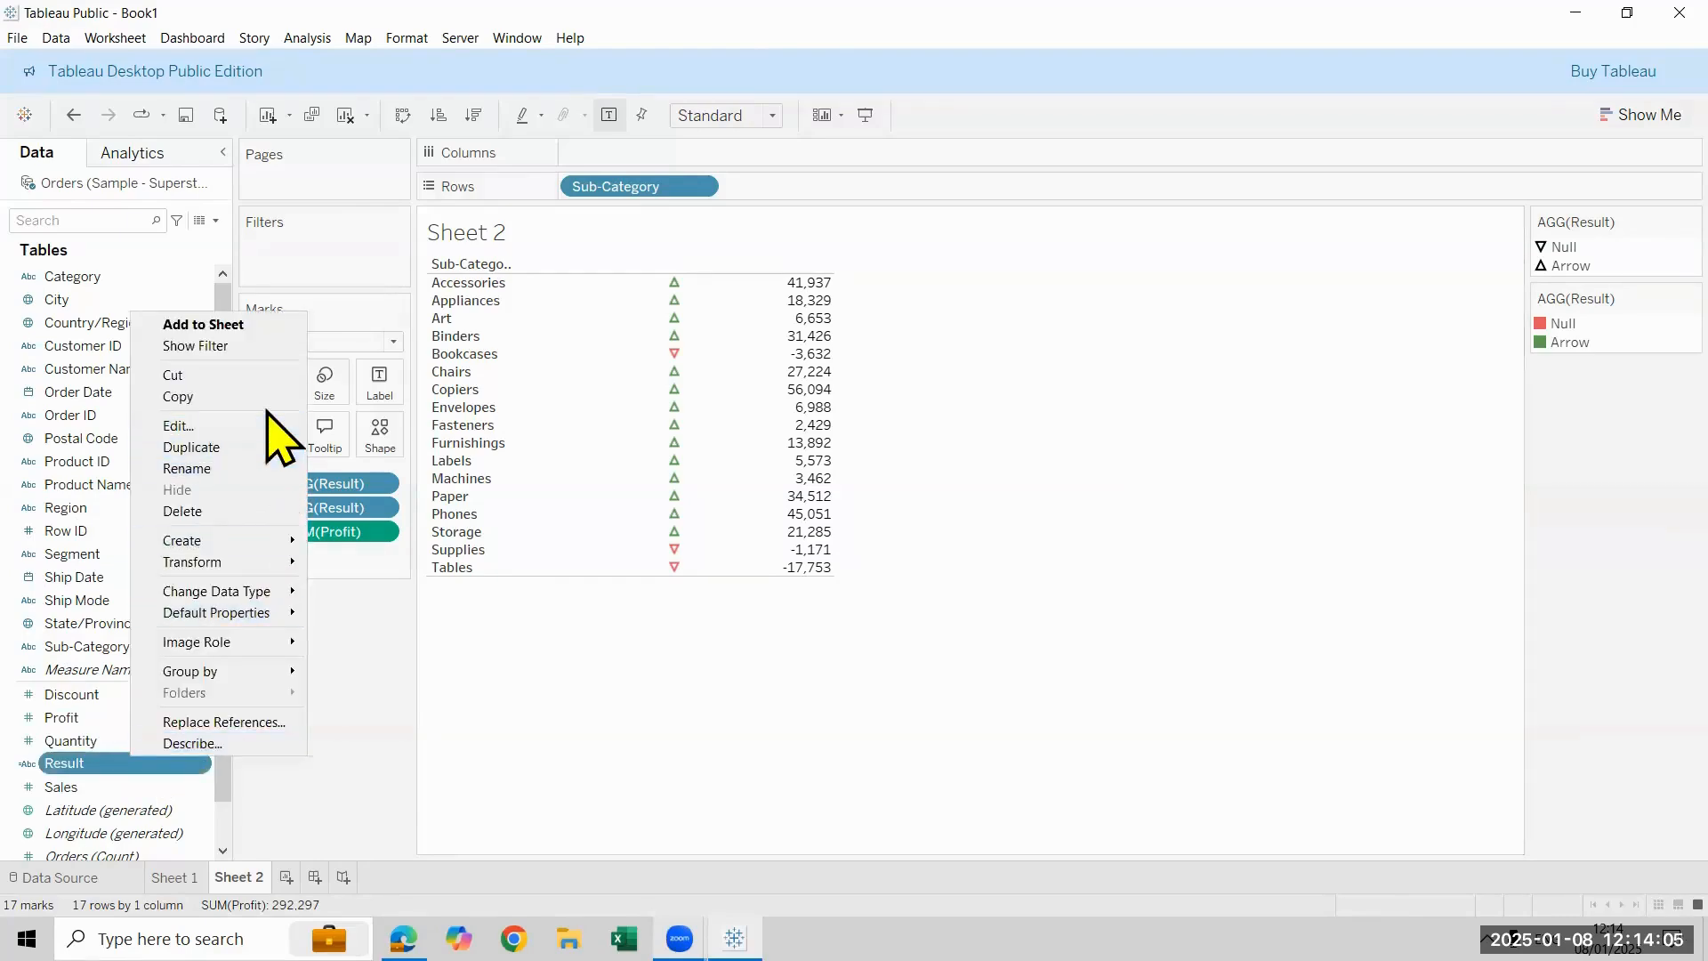
click(267, 427)
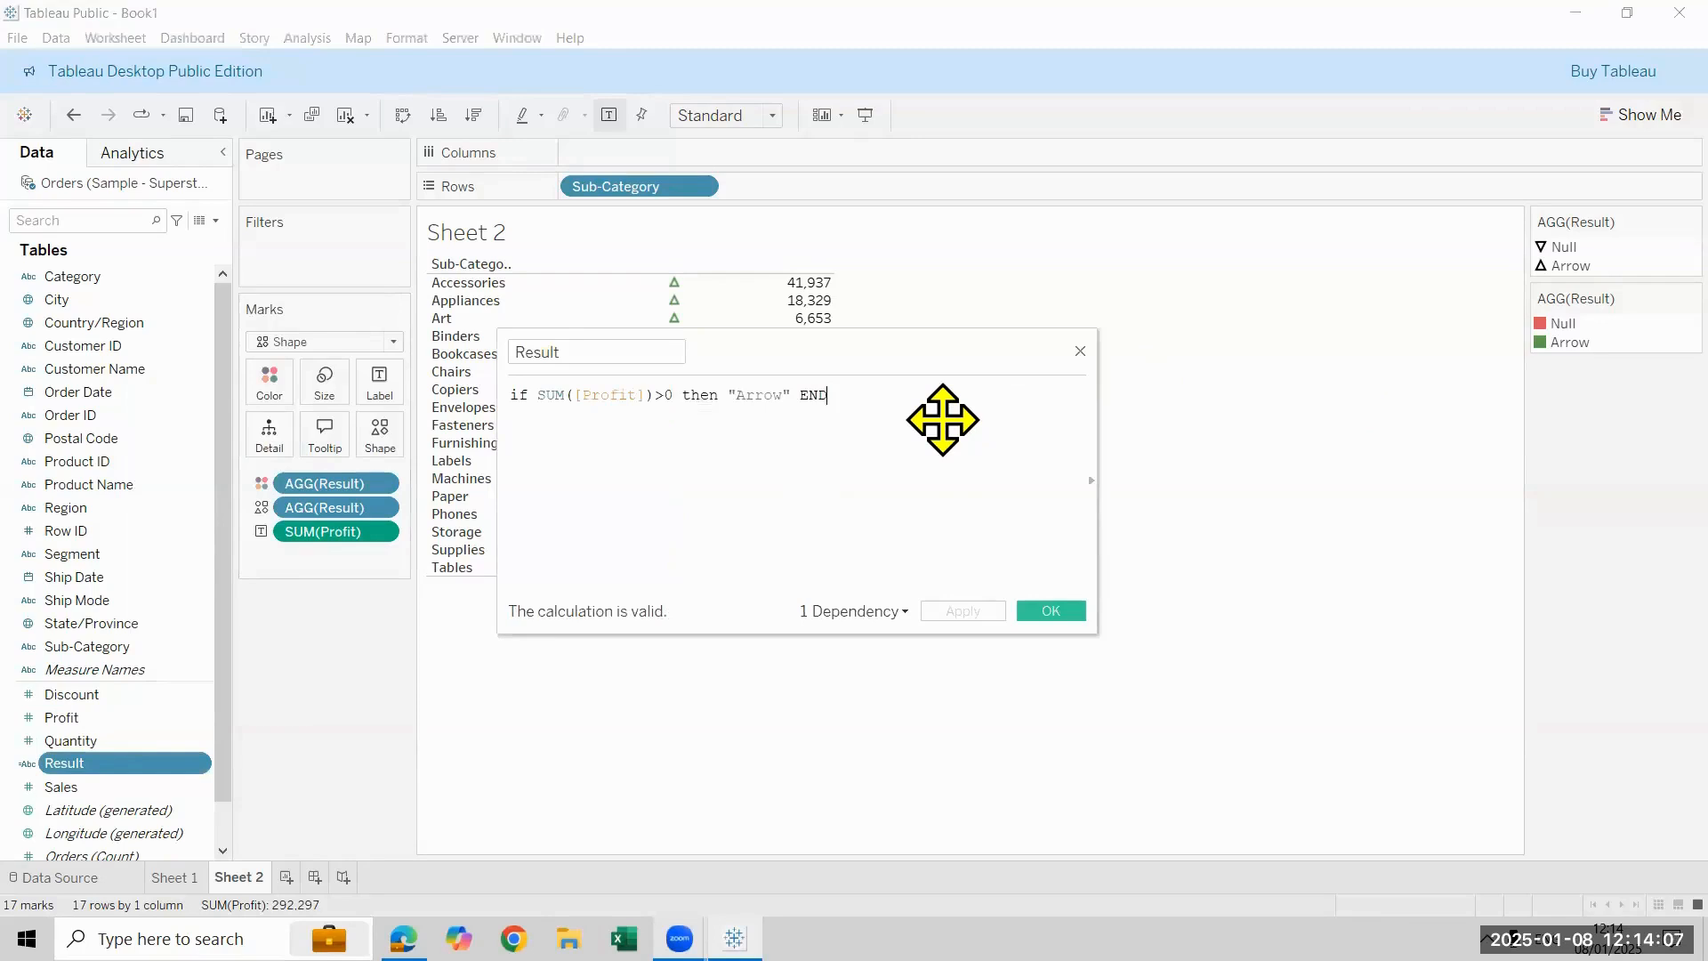
ctrl+scroll(942, 419, up, 5)
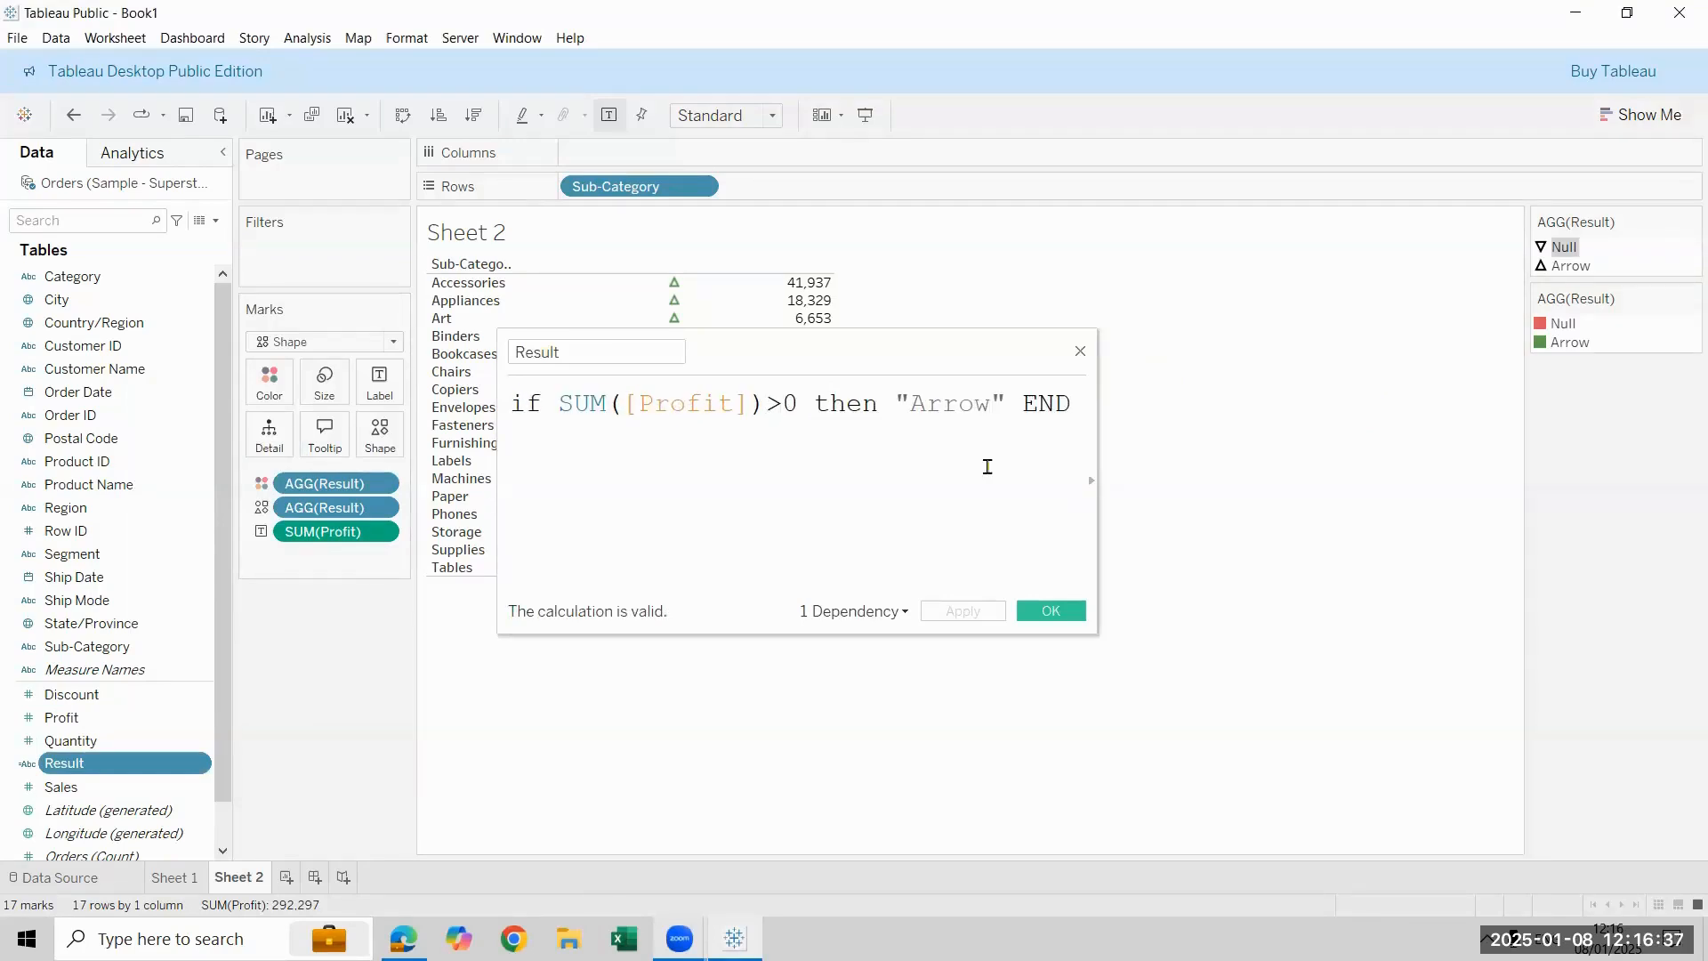
click(1080, 349)
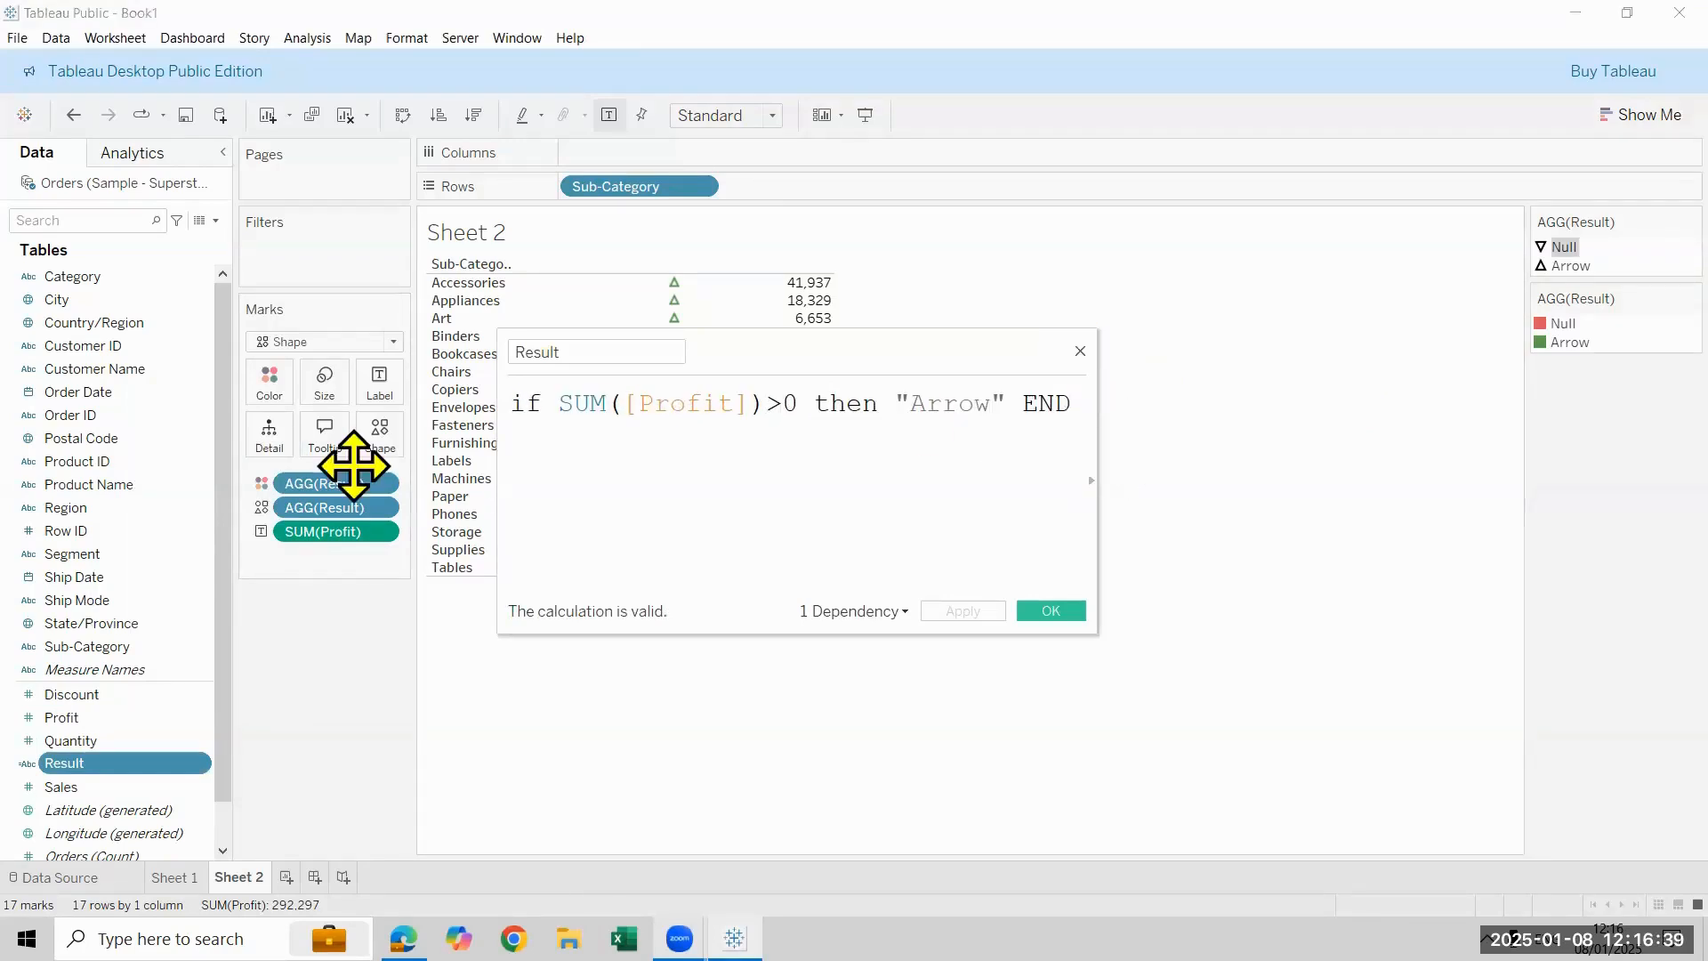
click(358, 343)
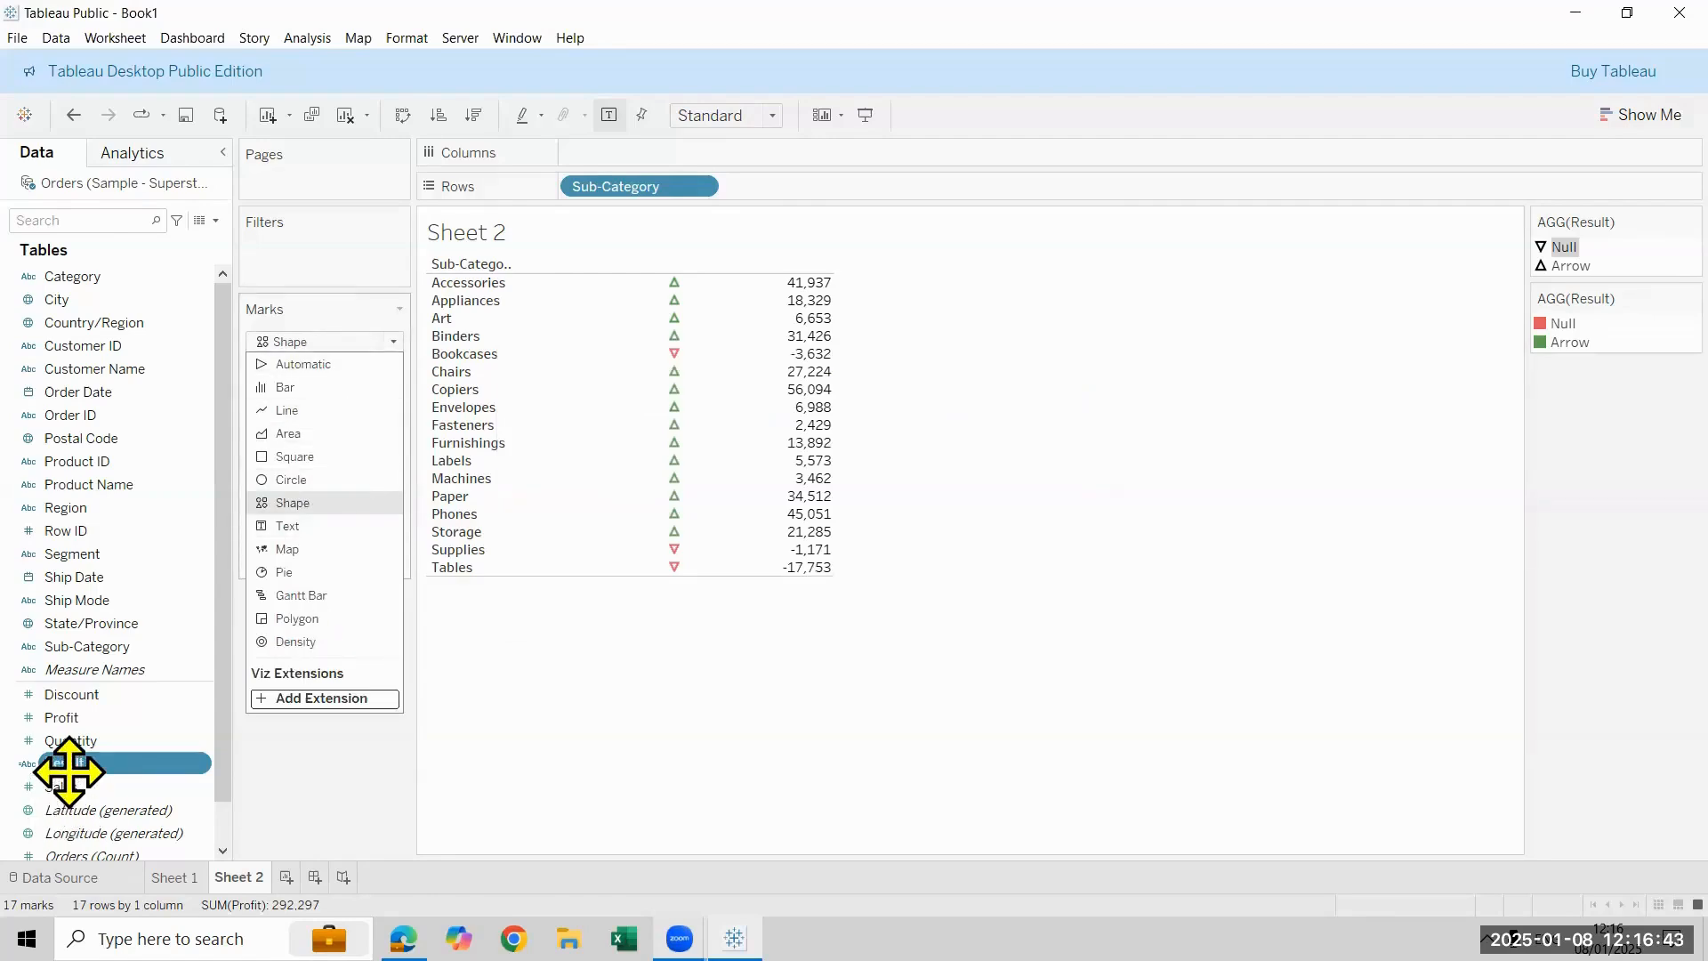
click(255, 837)
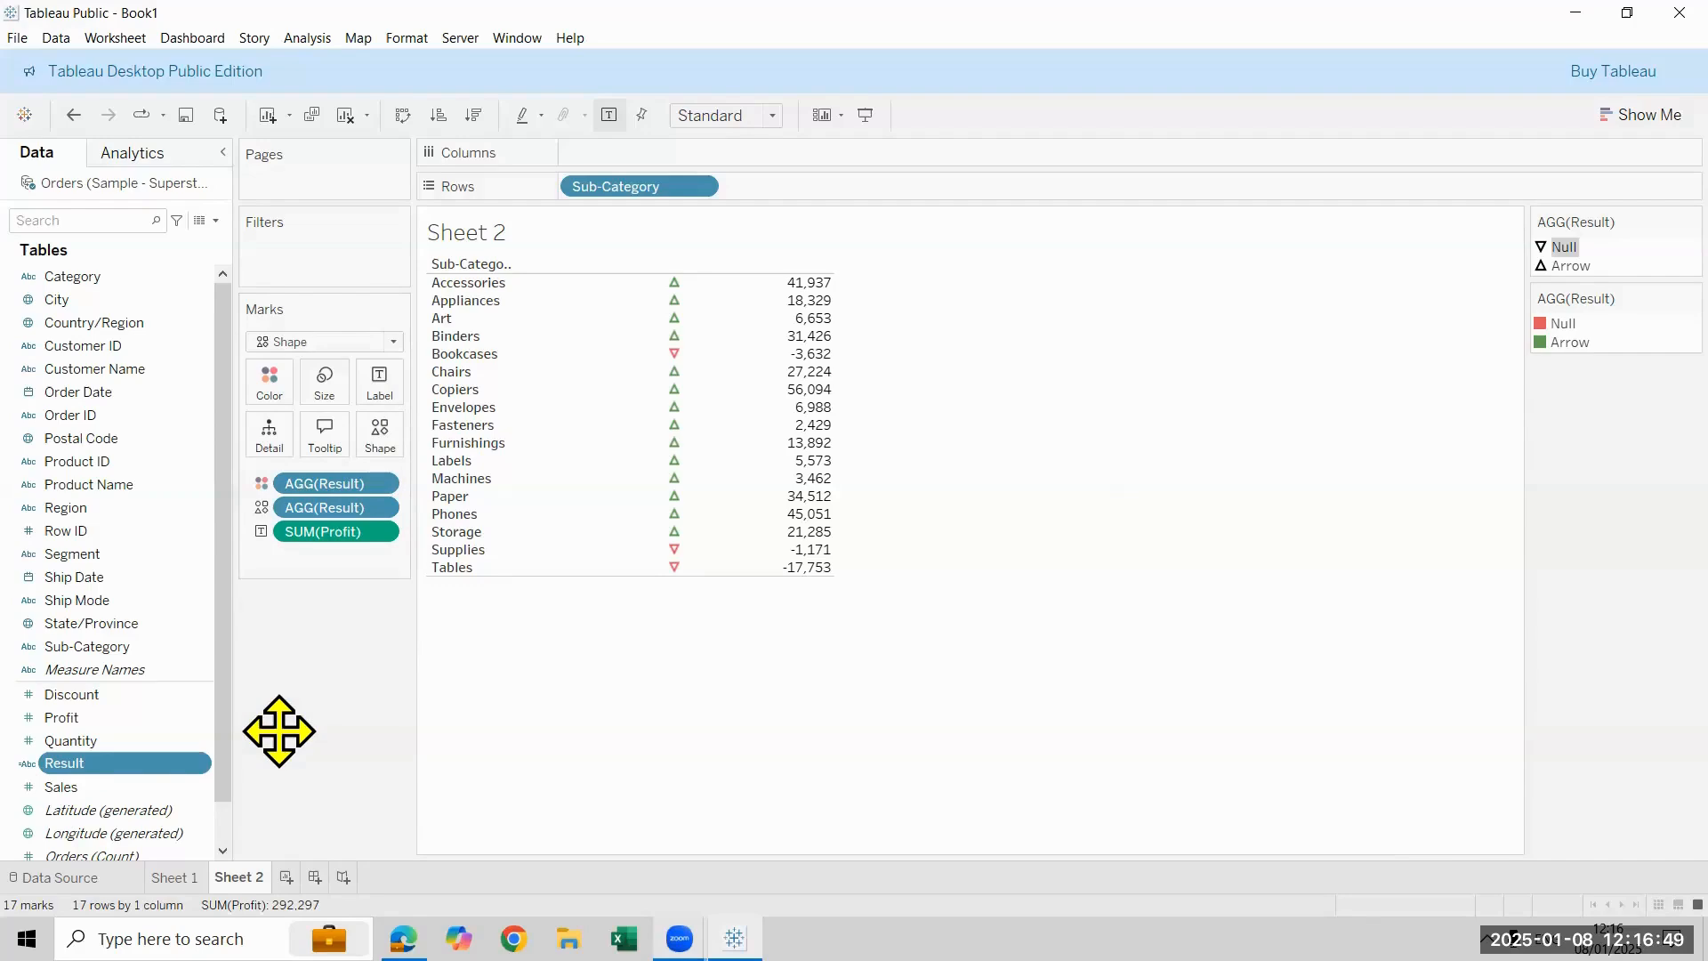
right_click(121, 765)
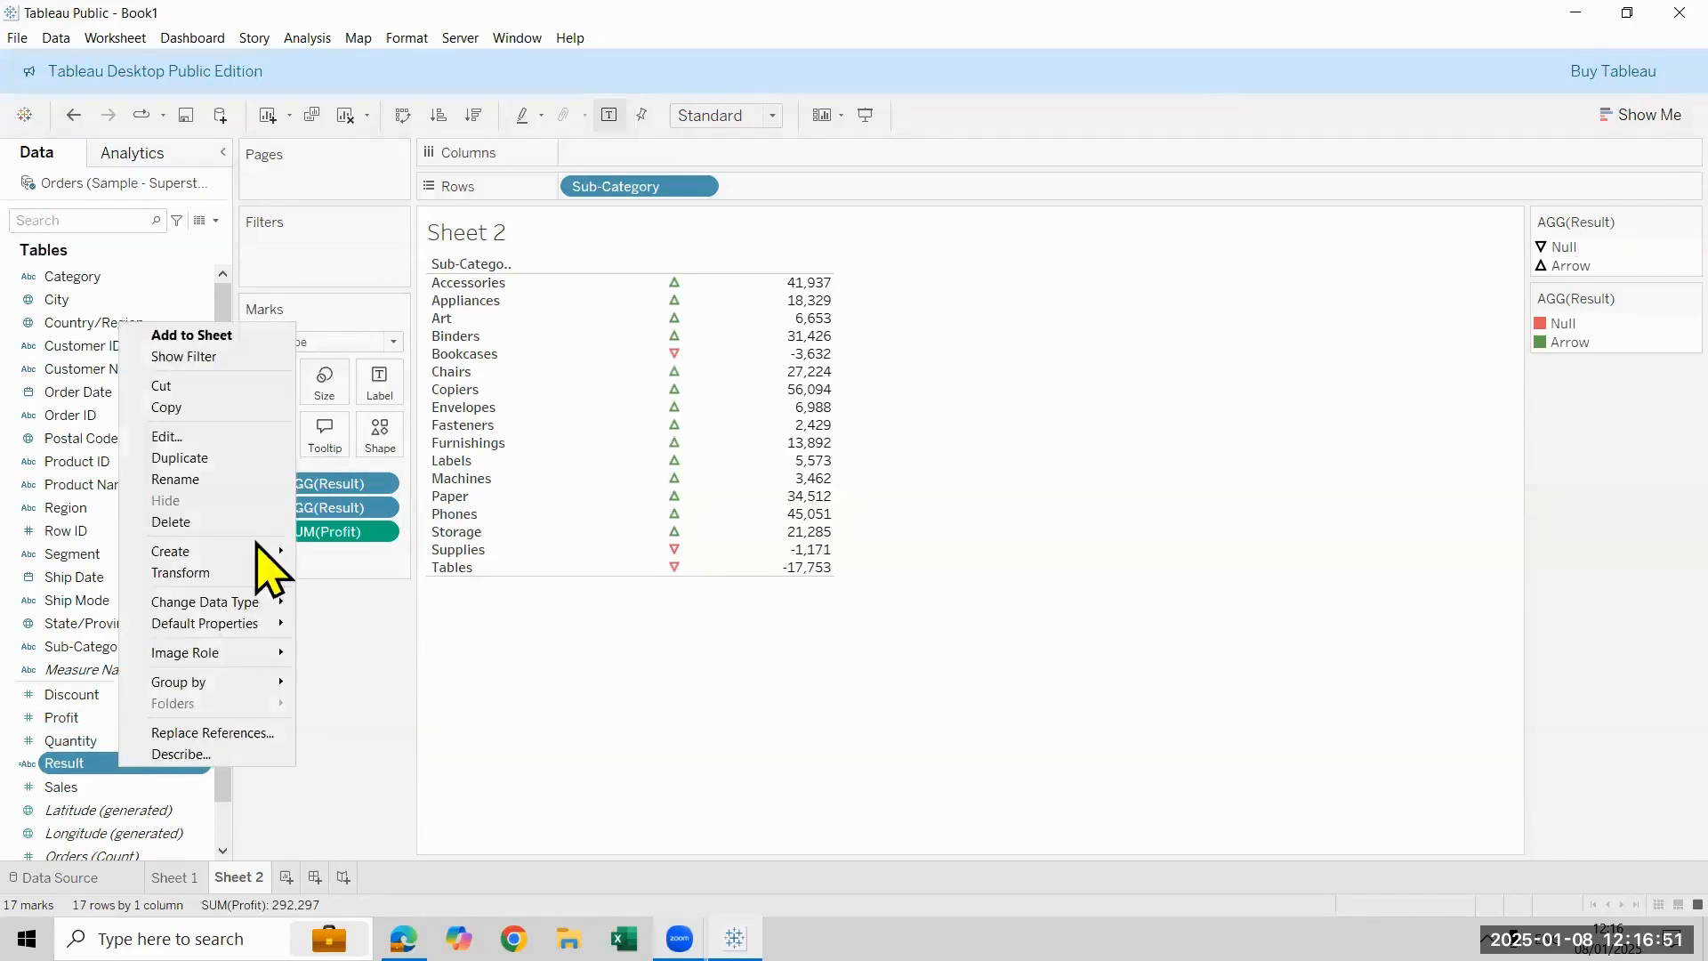
click(268, 434)
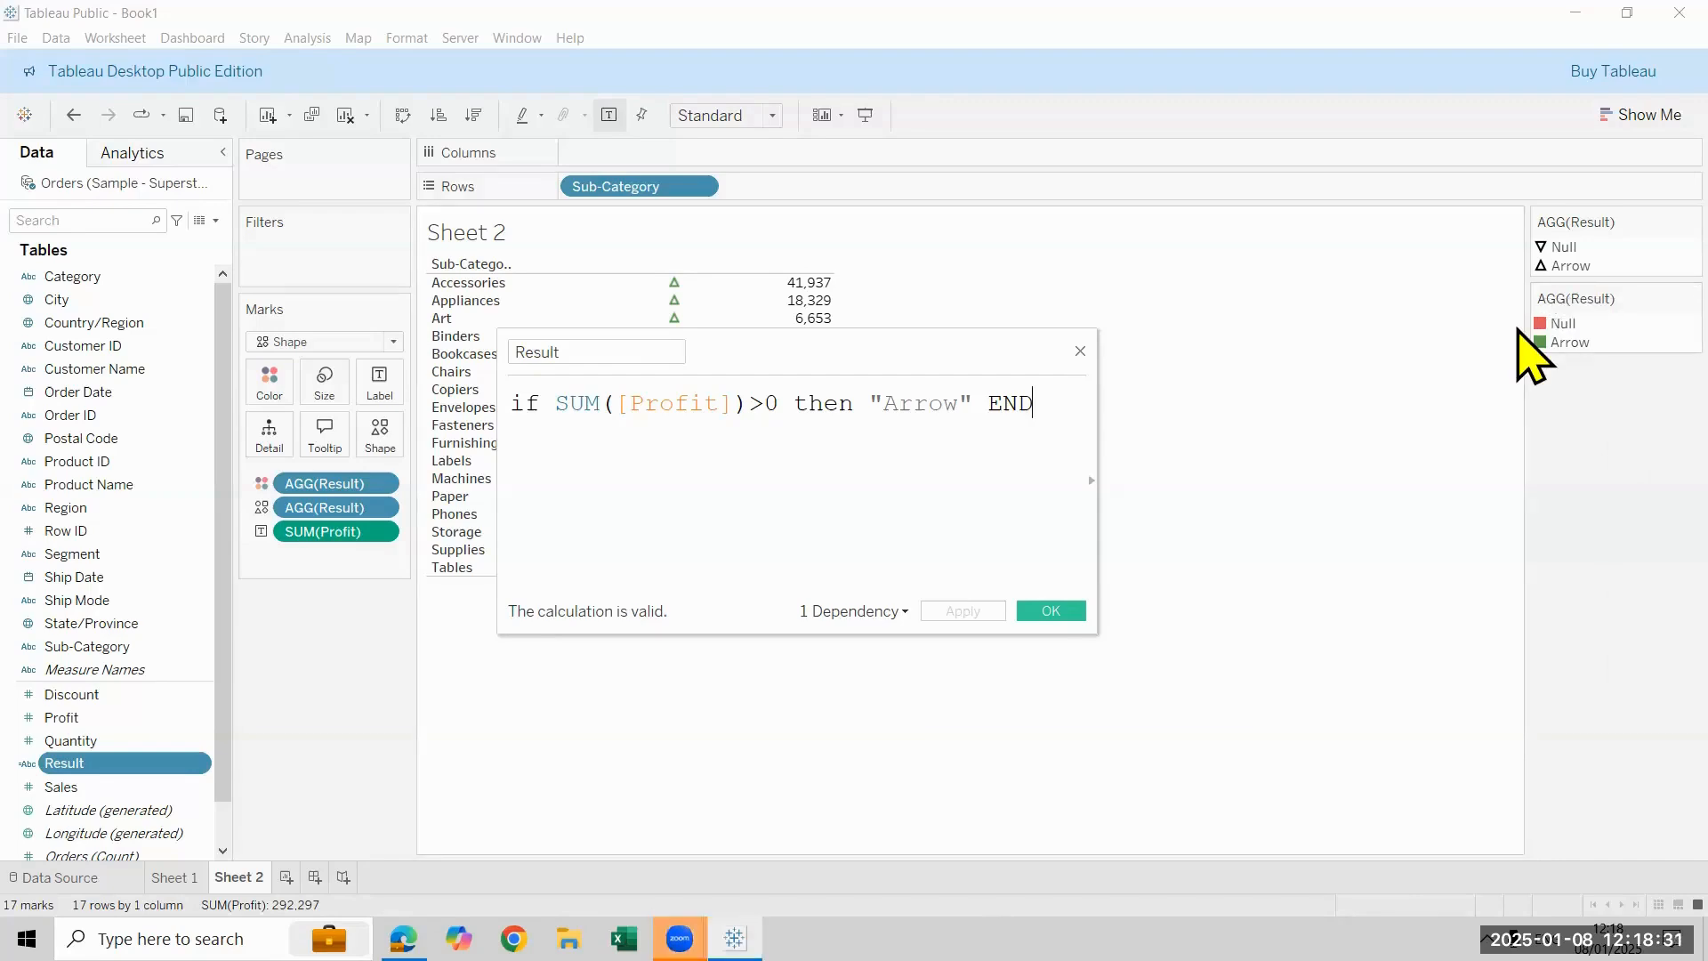
click(1050, 610)
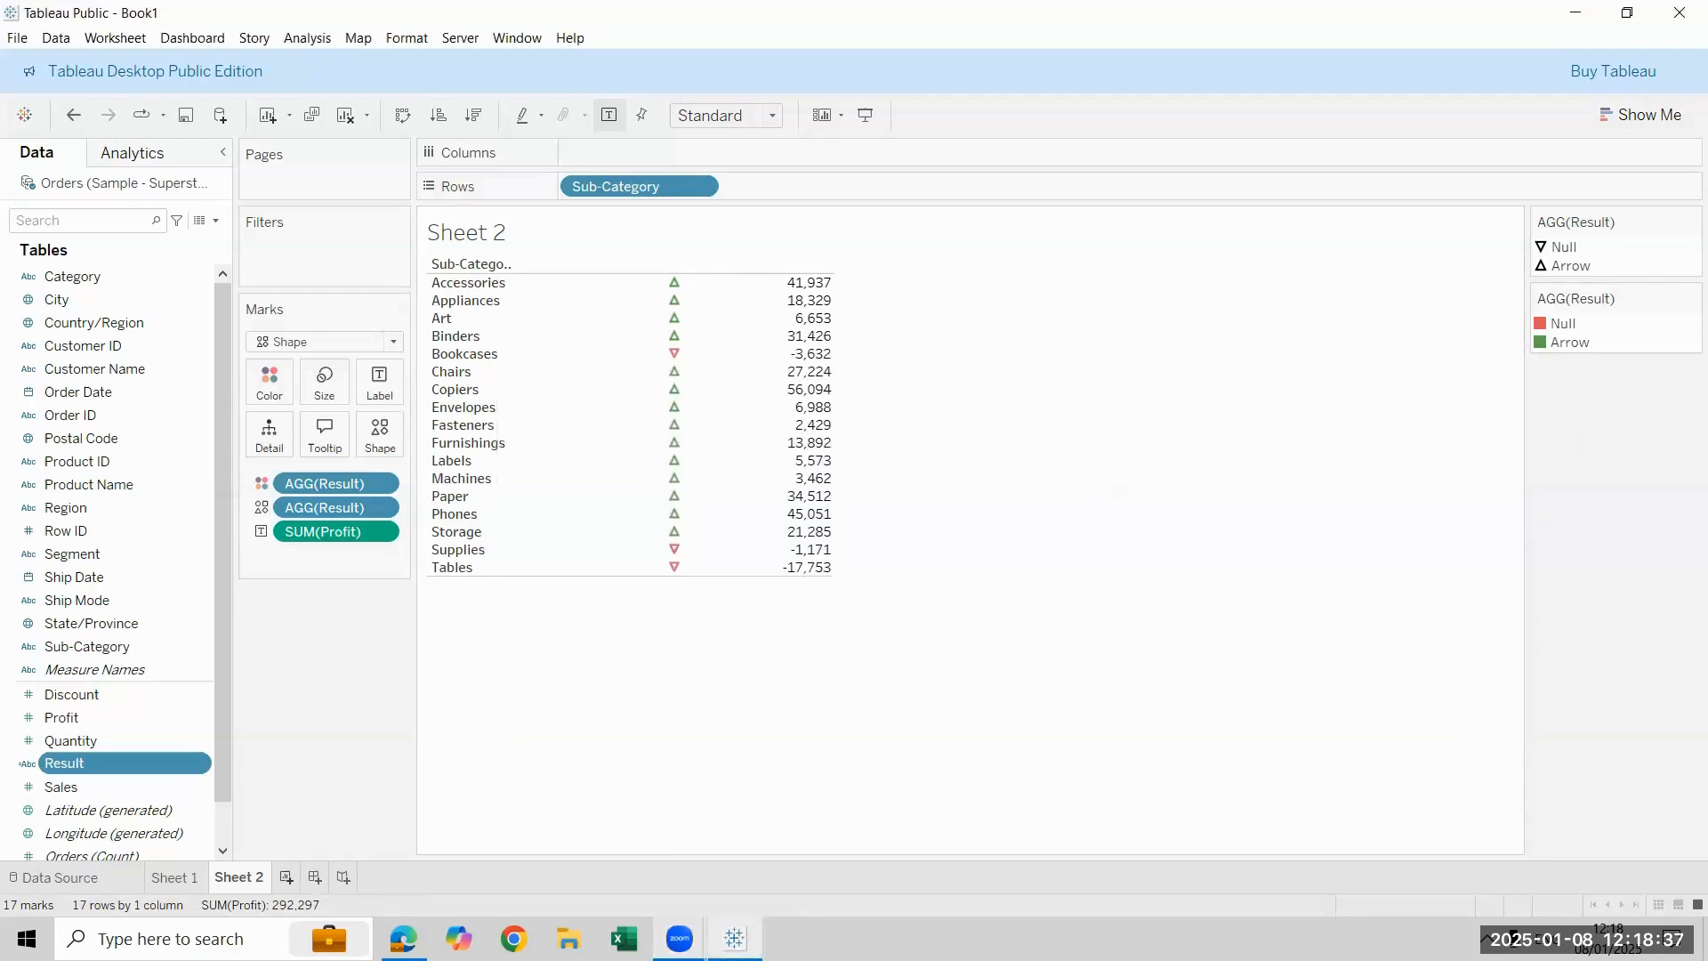
- Add a new worksheet, and in Microsoft Edge copy the Black Up-pointing Triangle from the alt-codes.net triangle symbols page
click(287, 877)
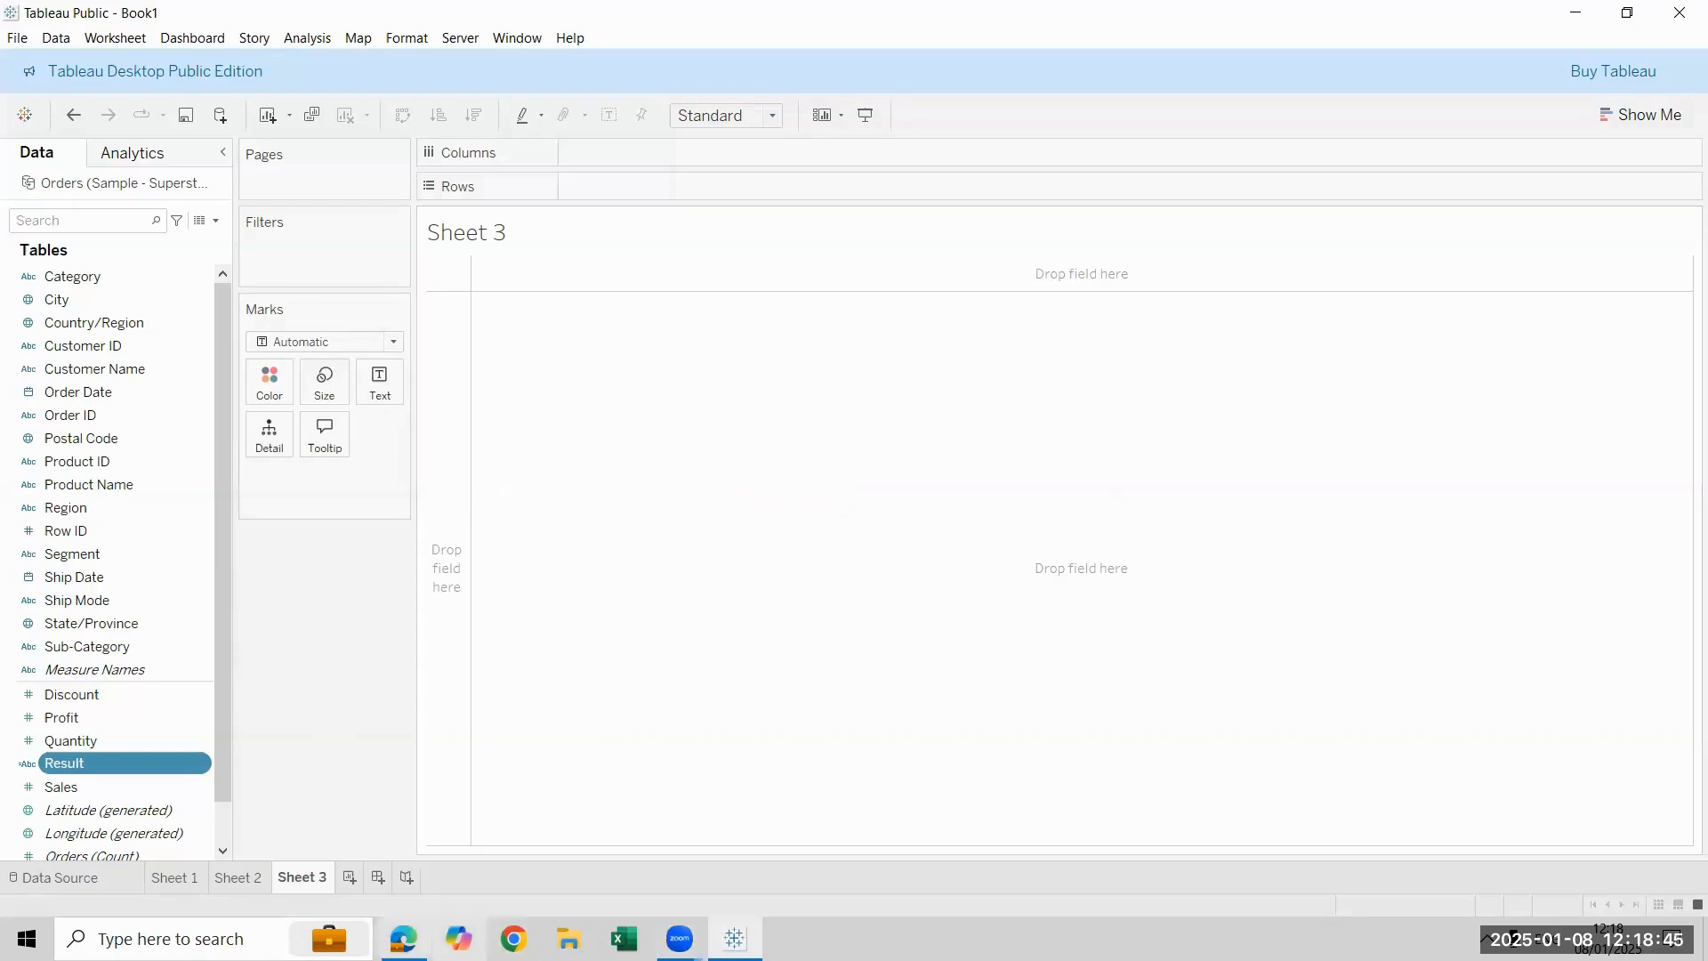
click(404, 938)
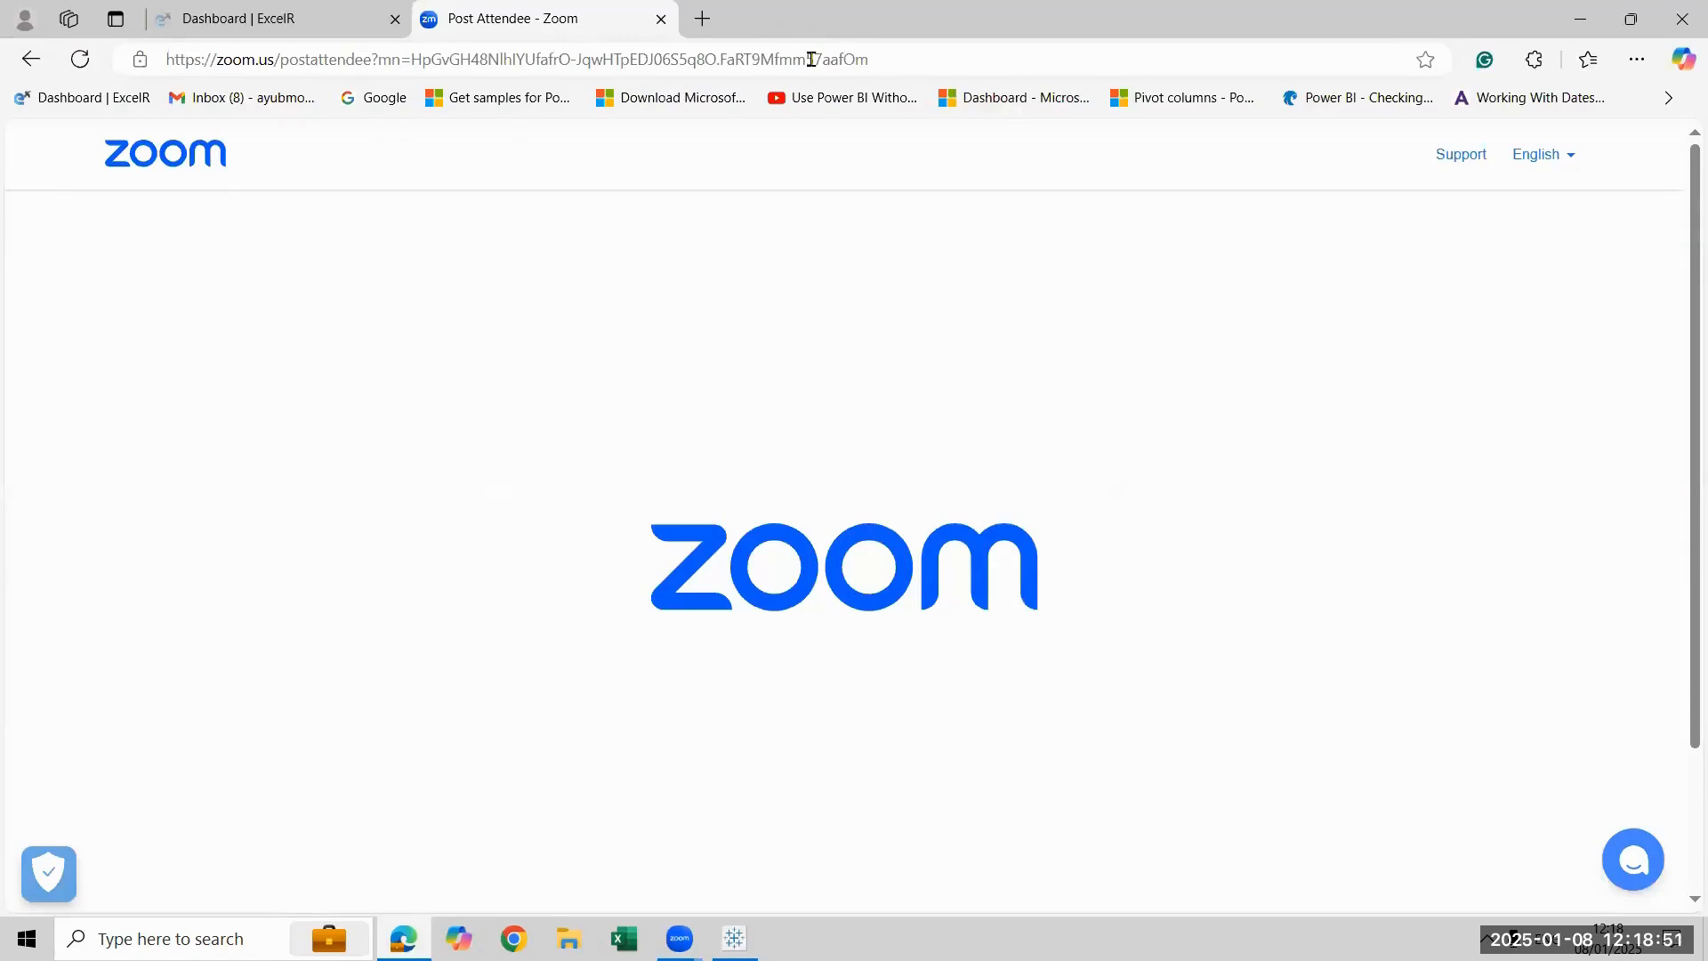
click(989, 45)
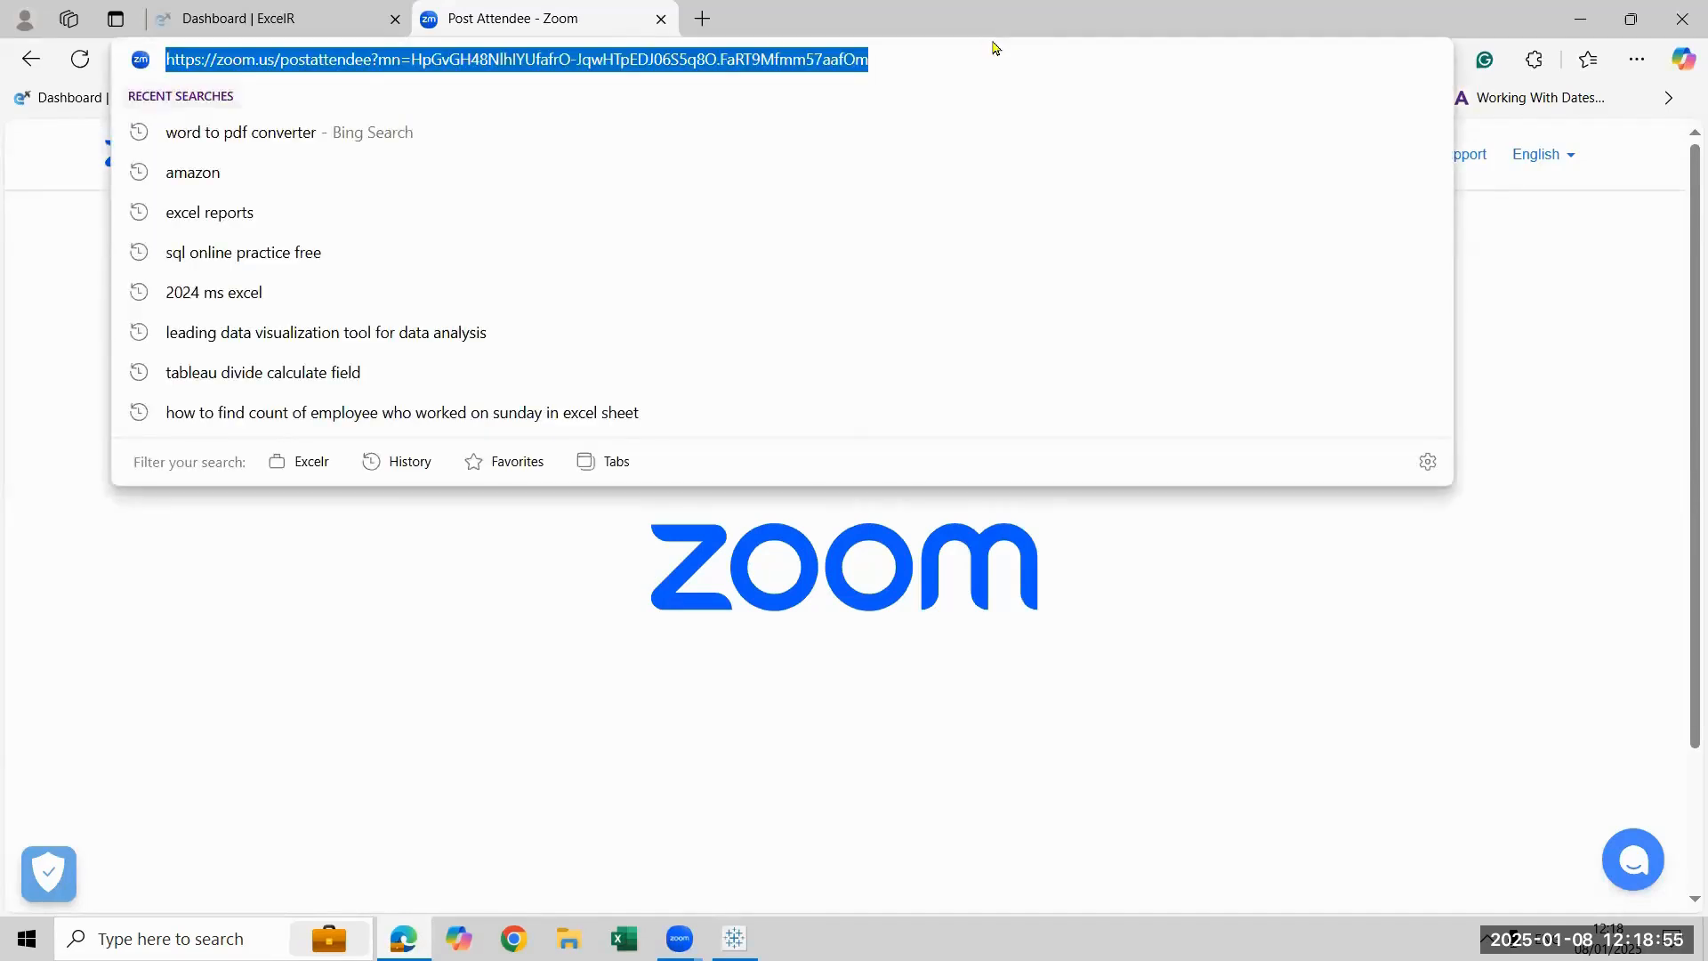
text(a)
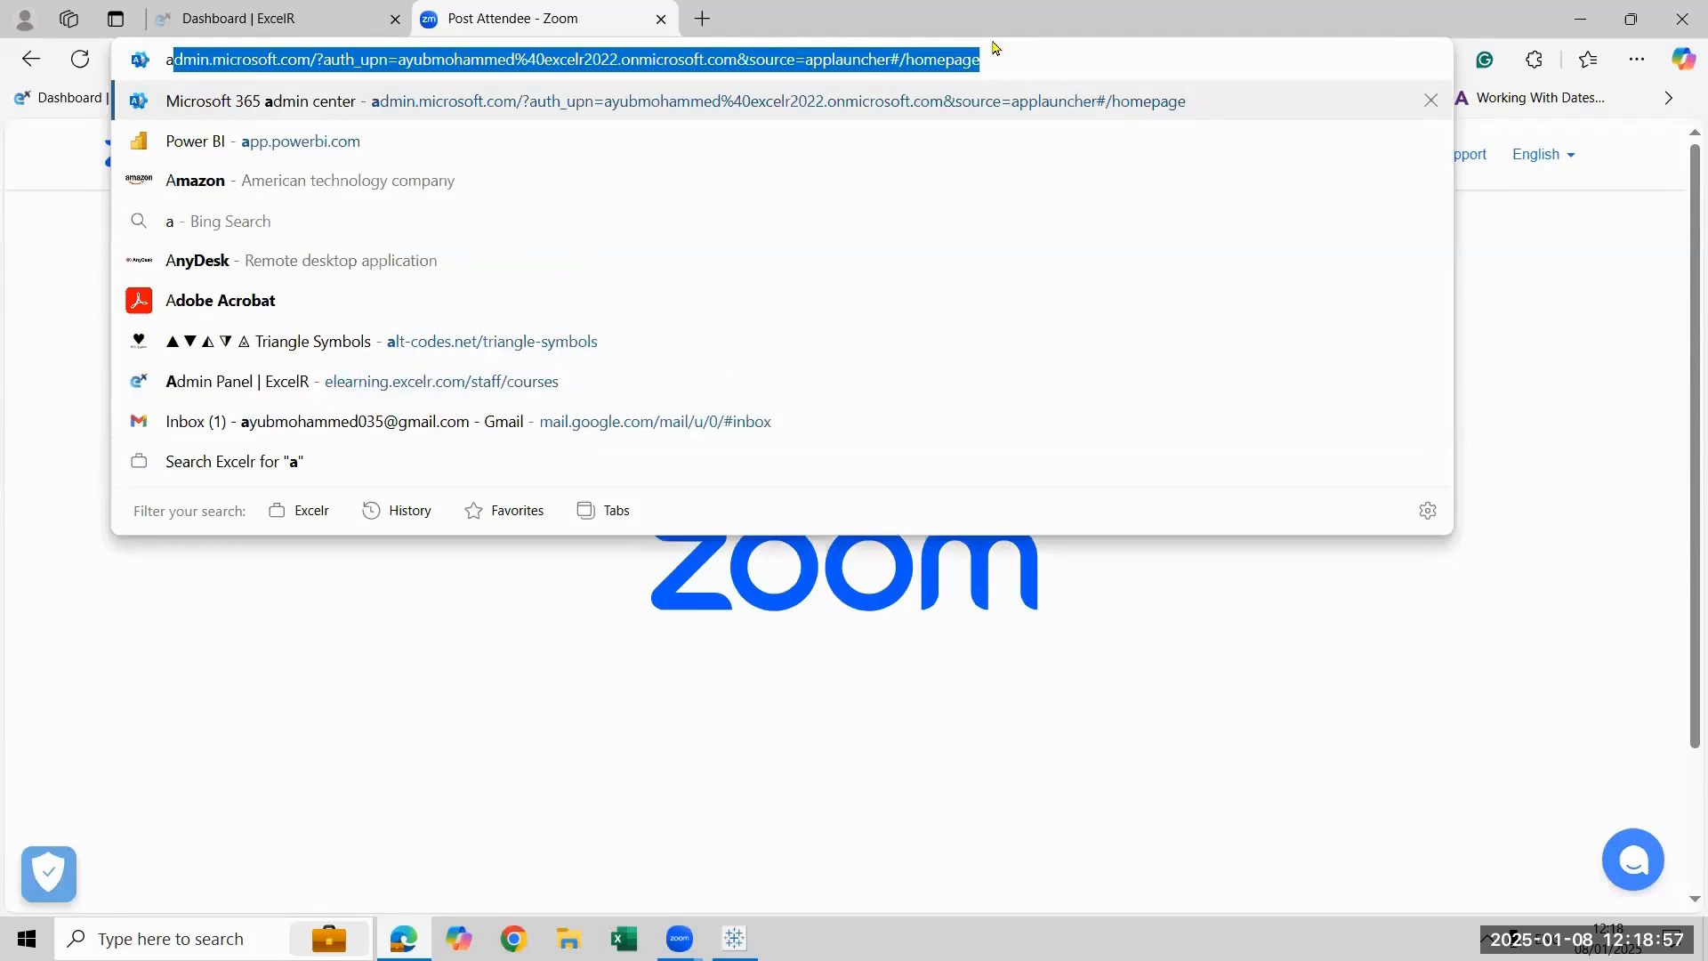
click(403, 356)
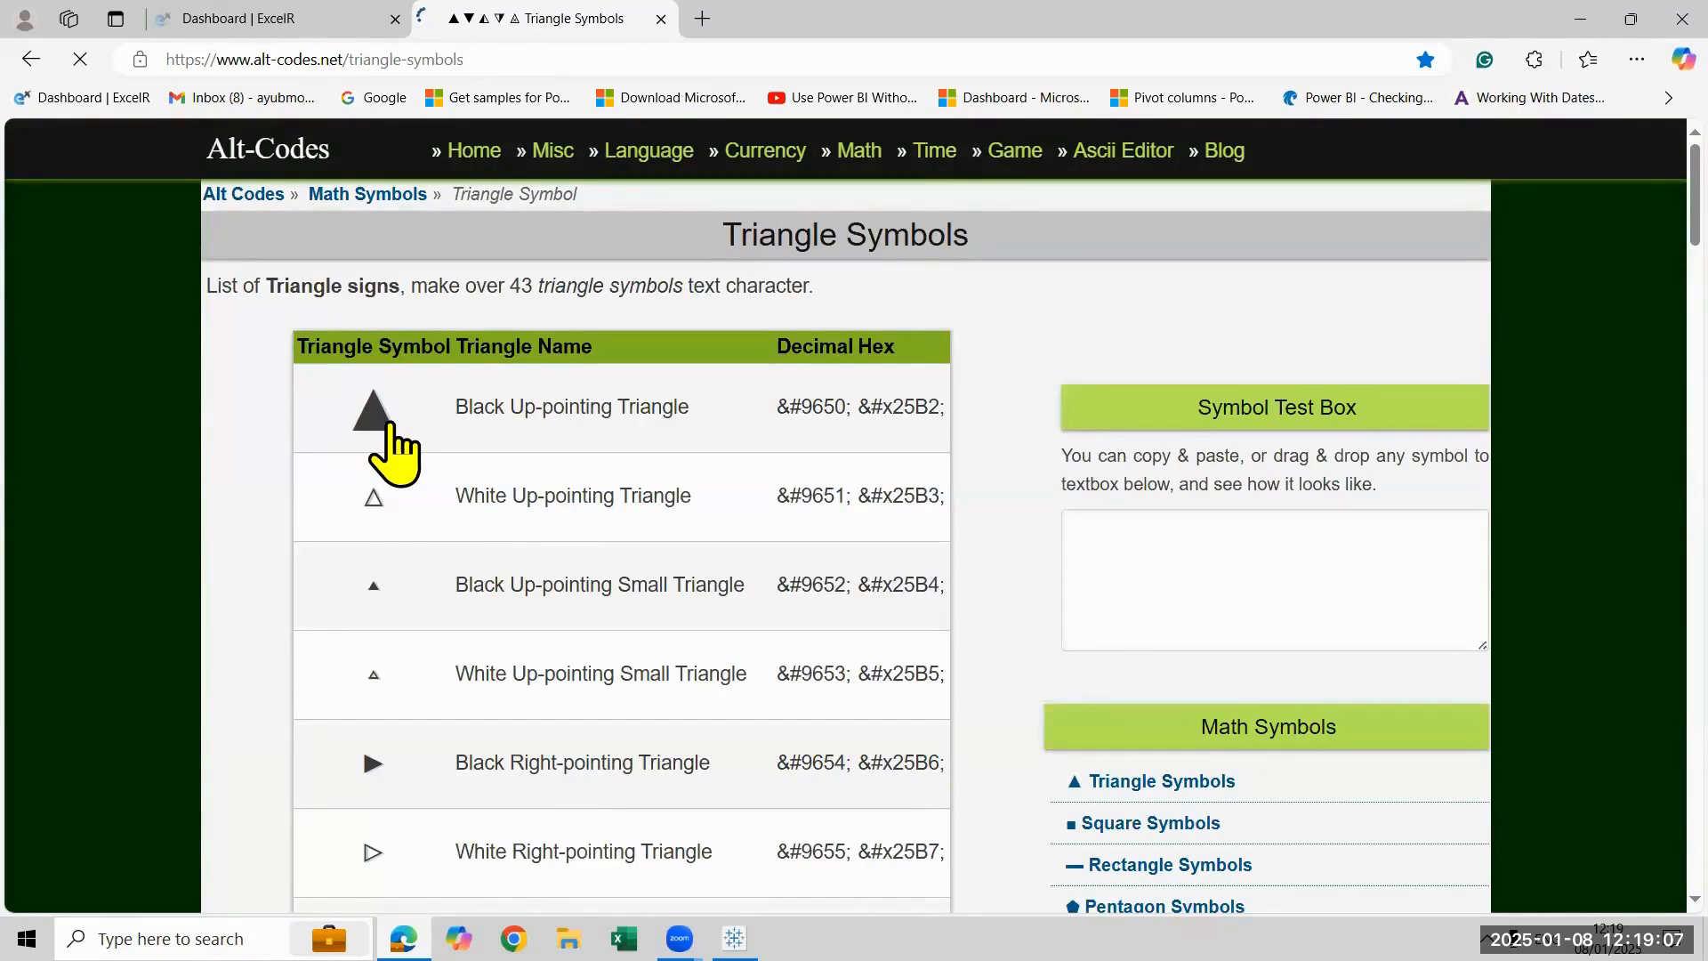
click(391, 425)
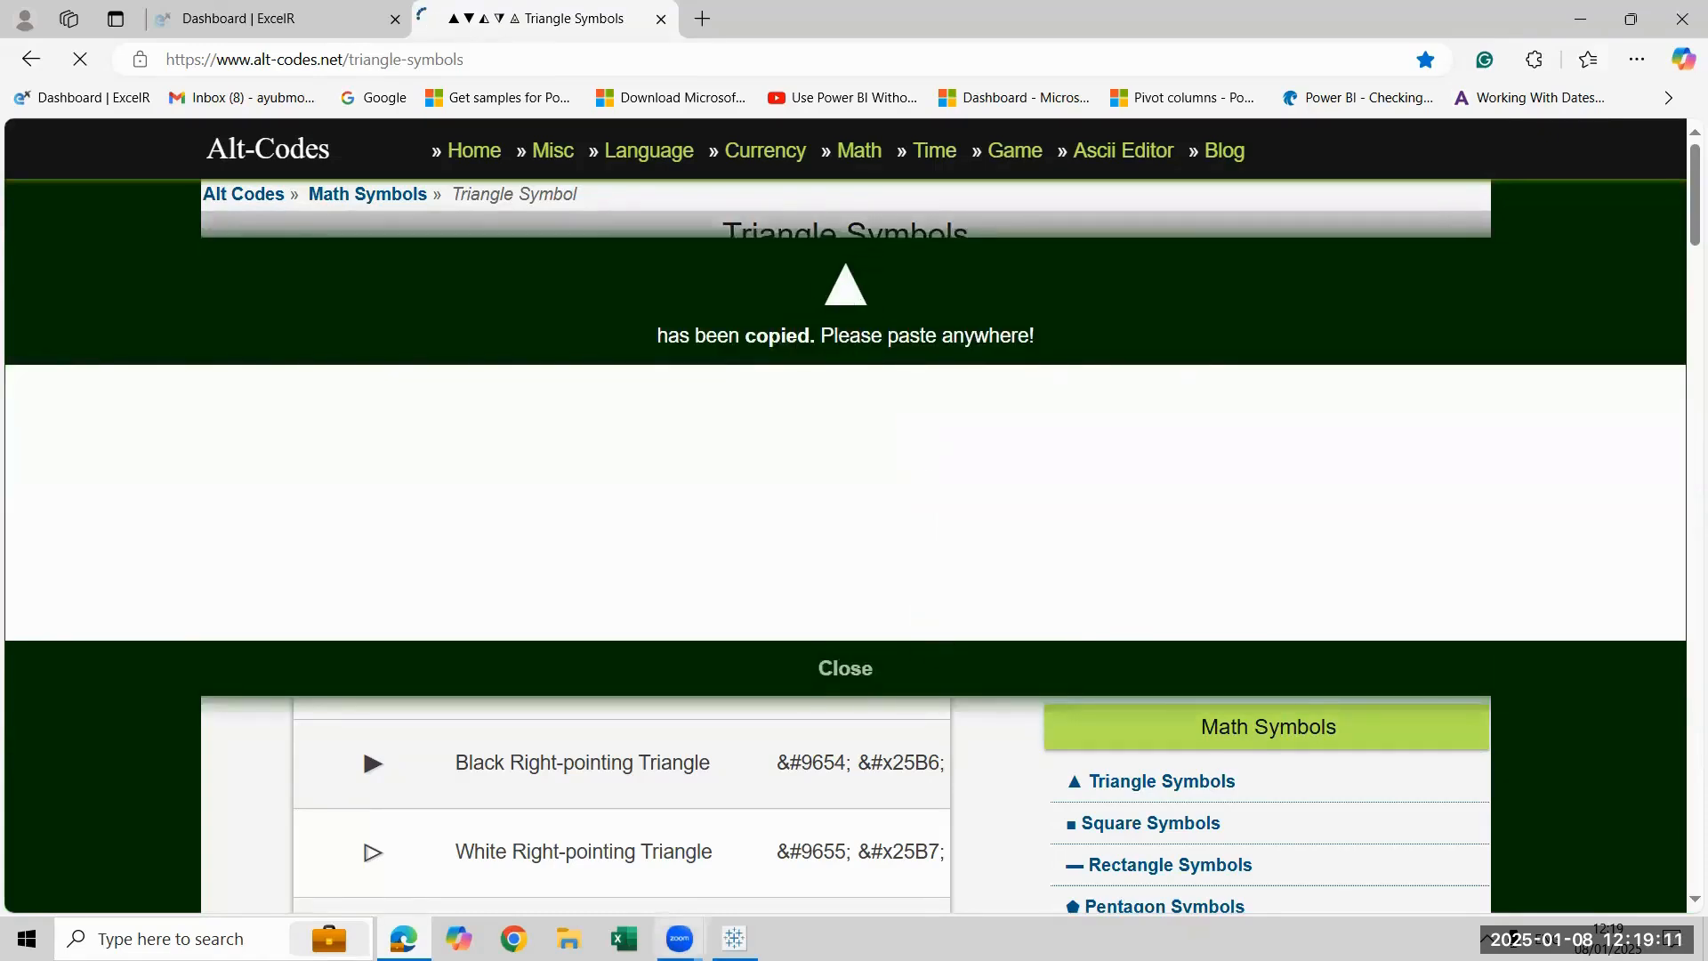
- Switch to Tableau and create a calculated field named Up Arrow with an IF…END formula applying a greater-than test to SUM([Profit])
click(734, 939)
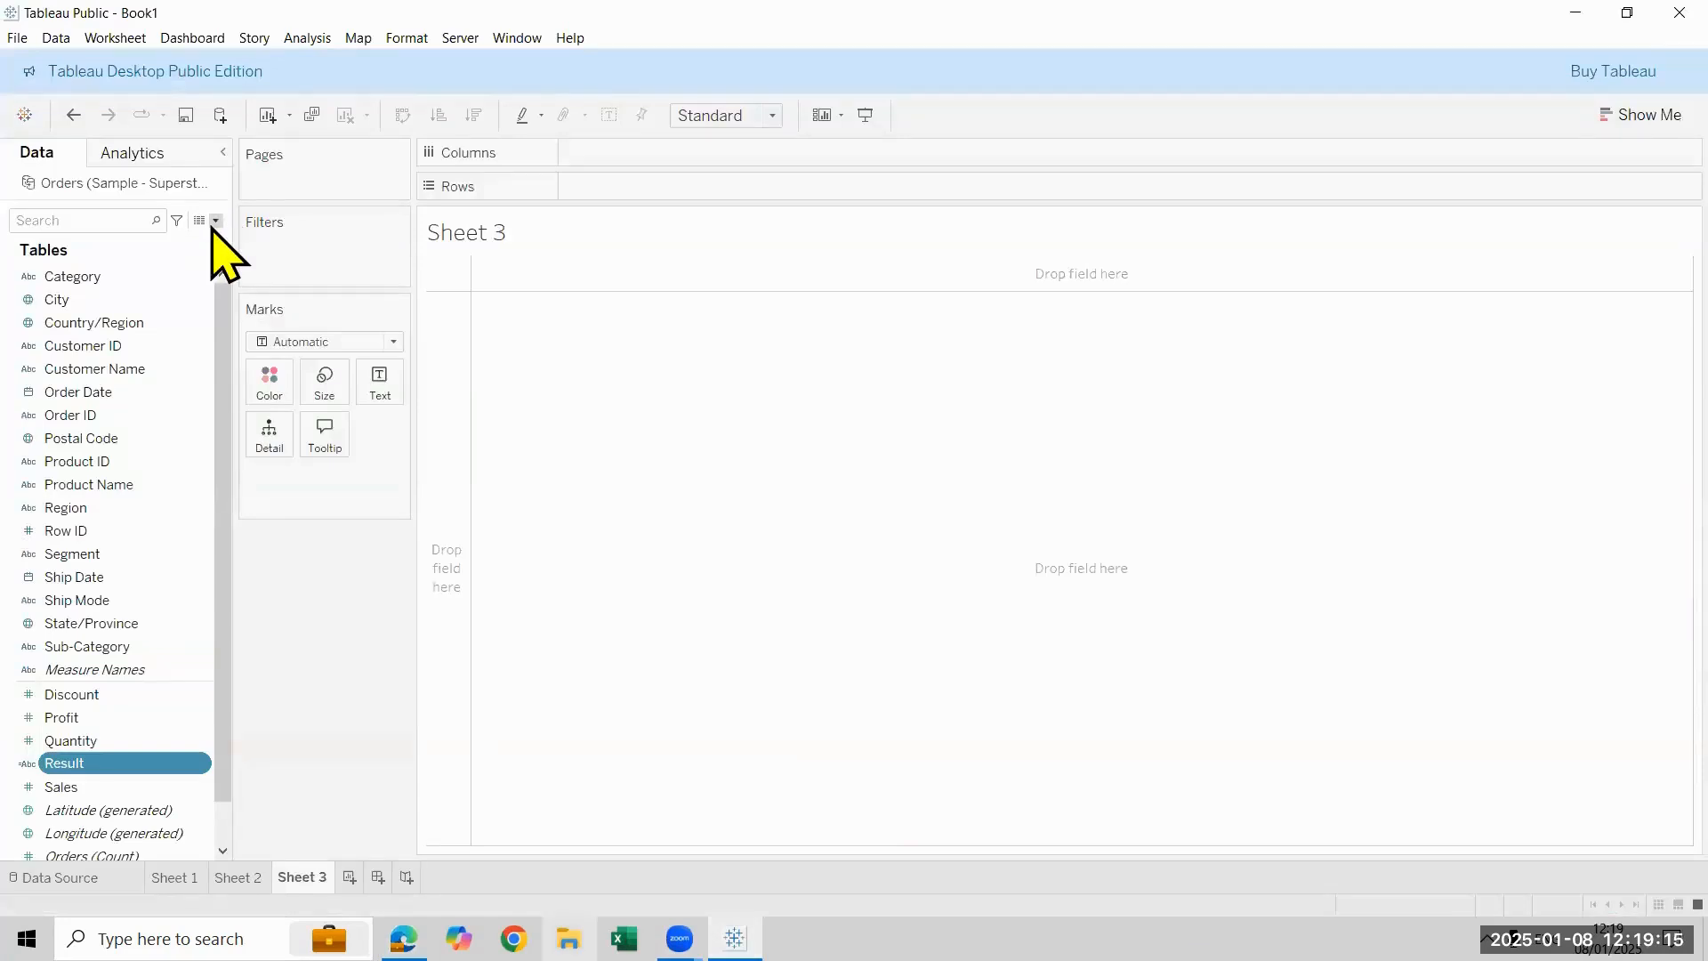
click(214, 222)
click(284, 240)
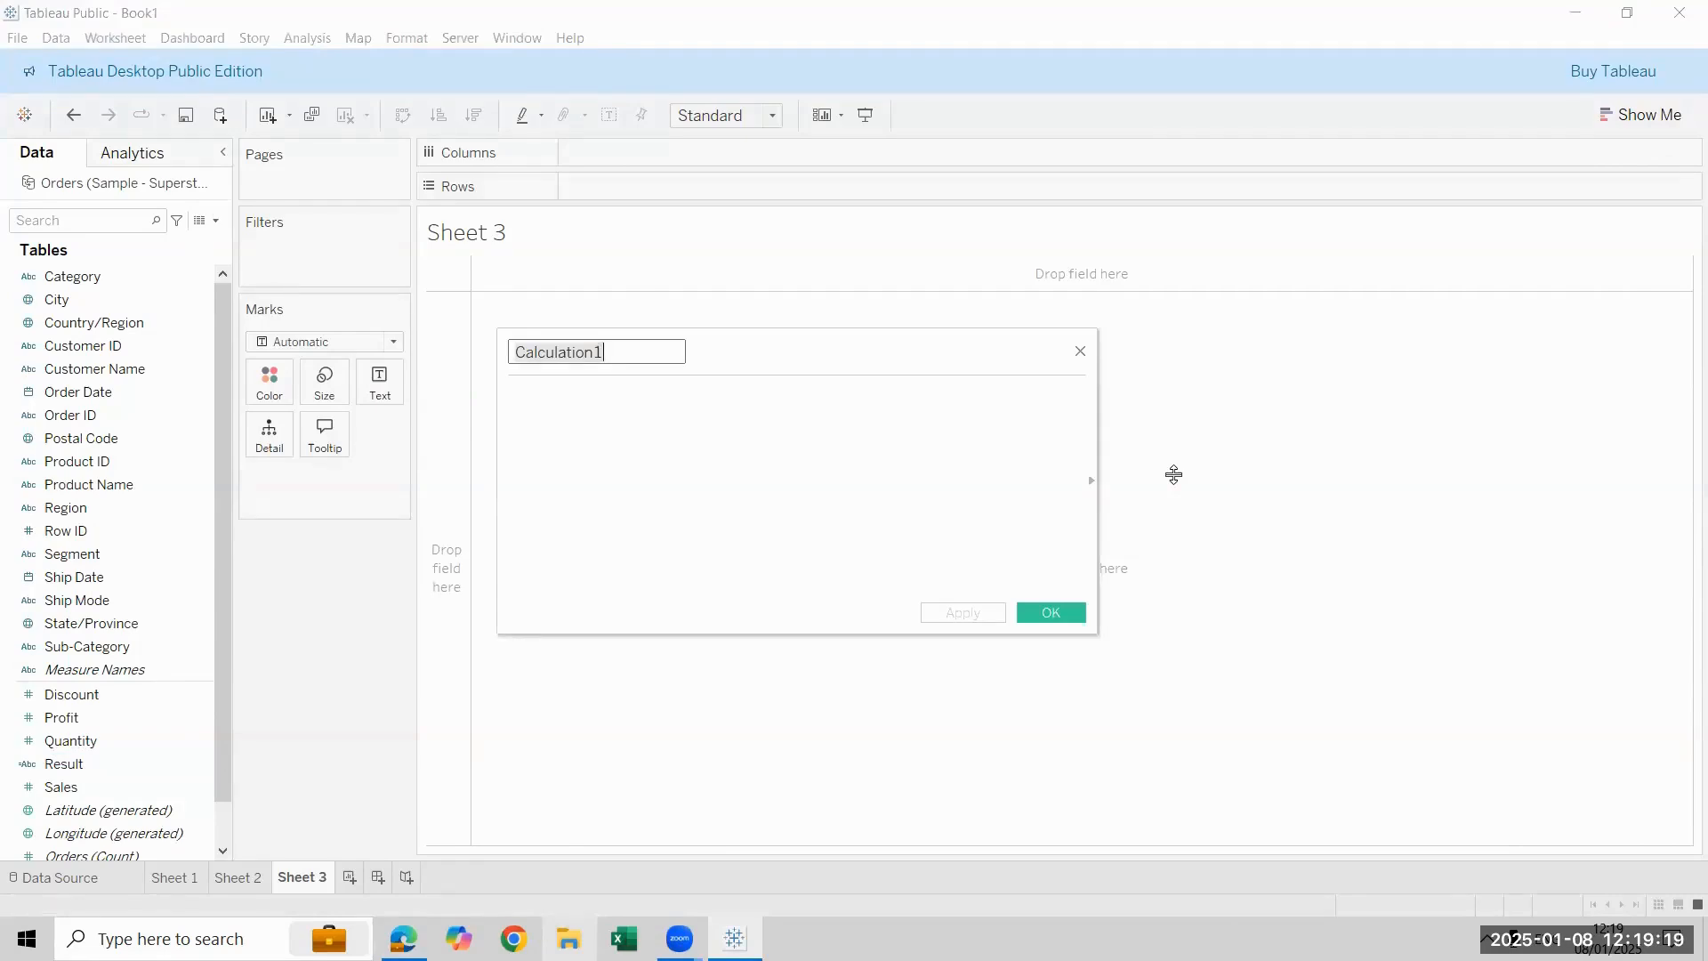
text(Up Arrow)
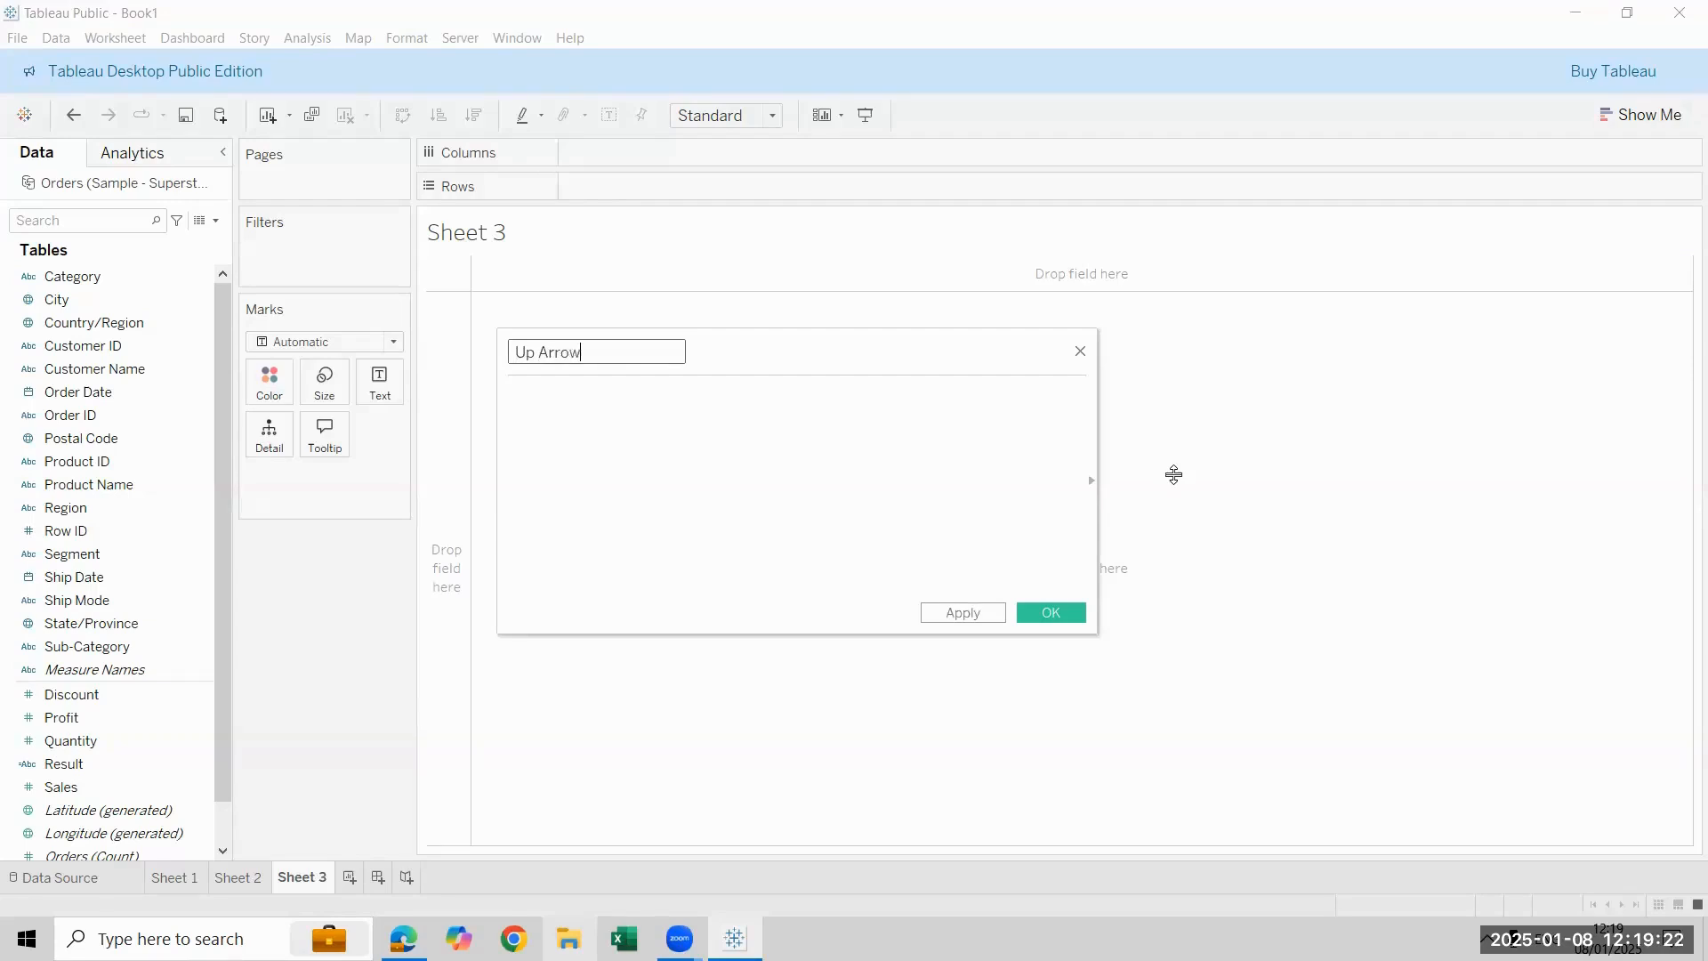
key(Tab)
text(IF sum)
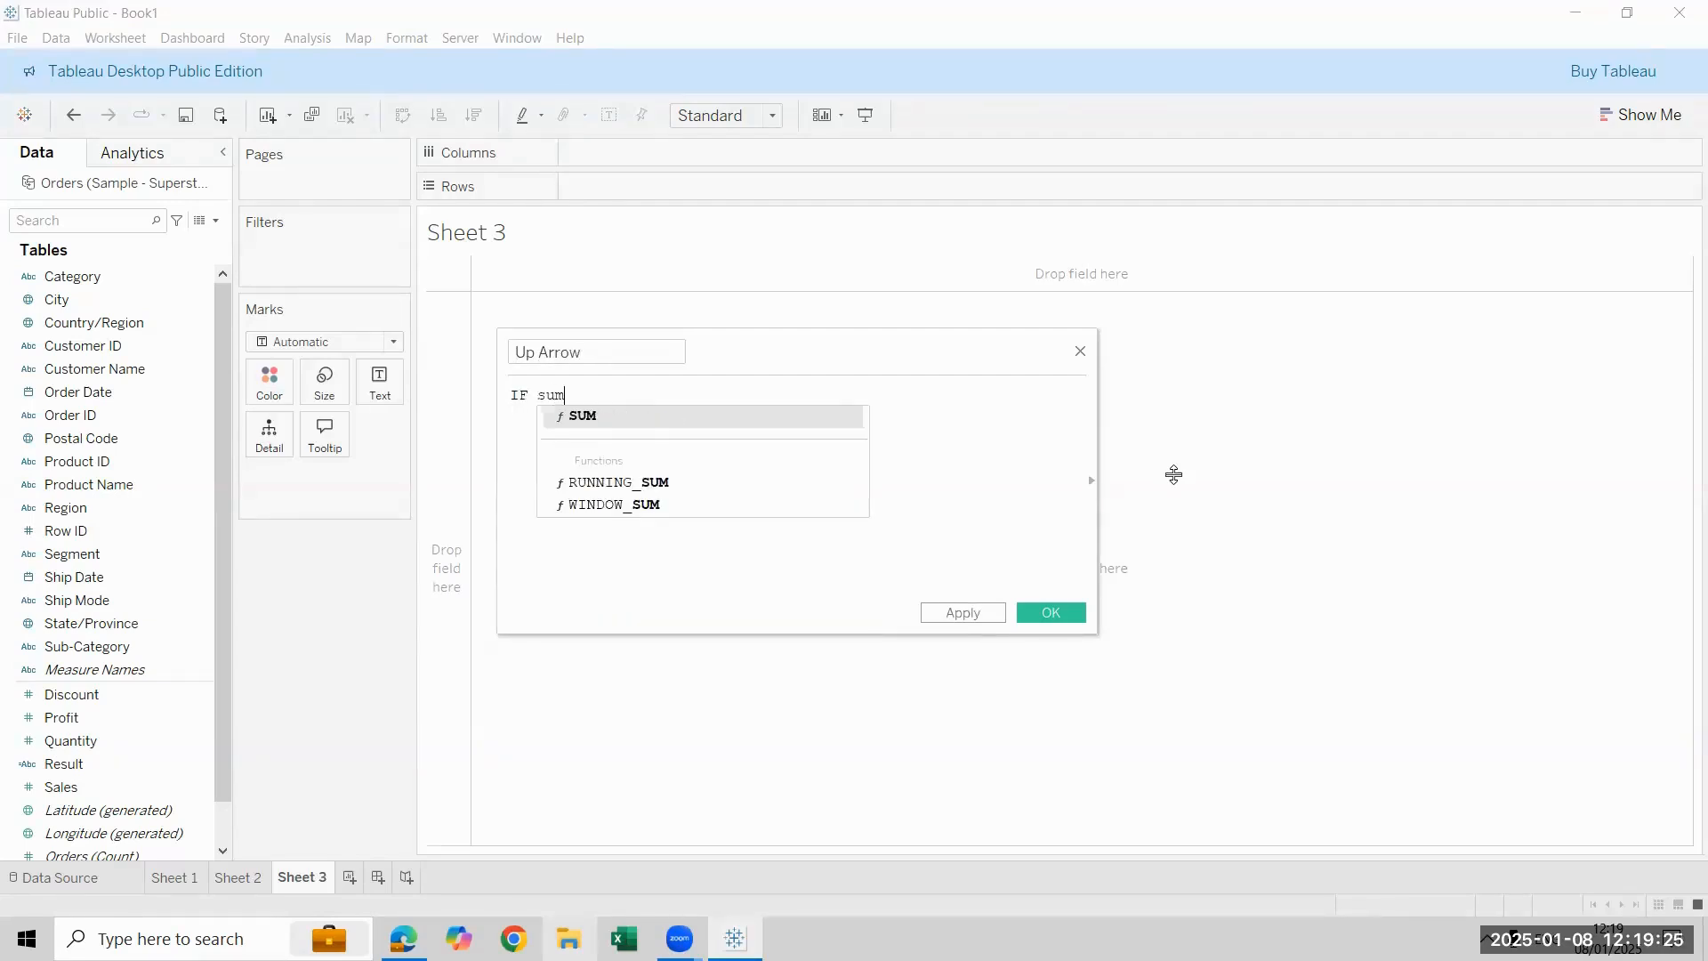
key(Return)
text(pr)
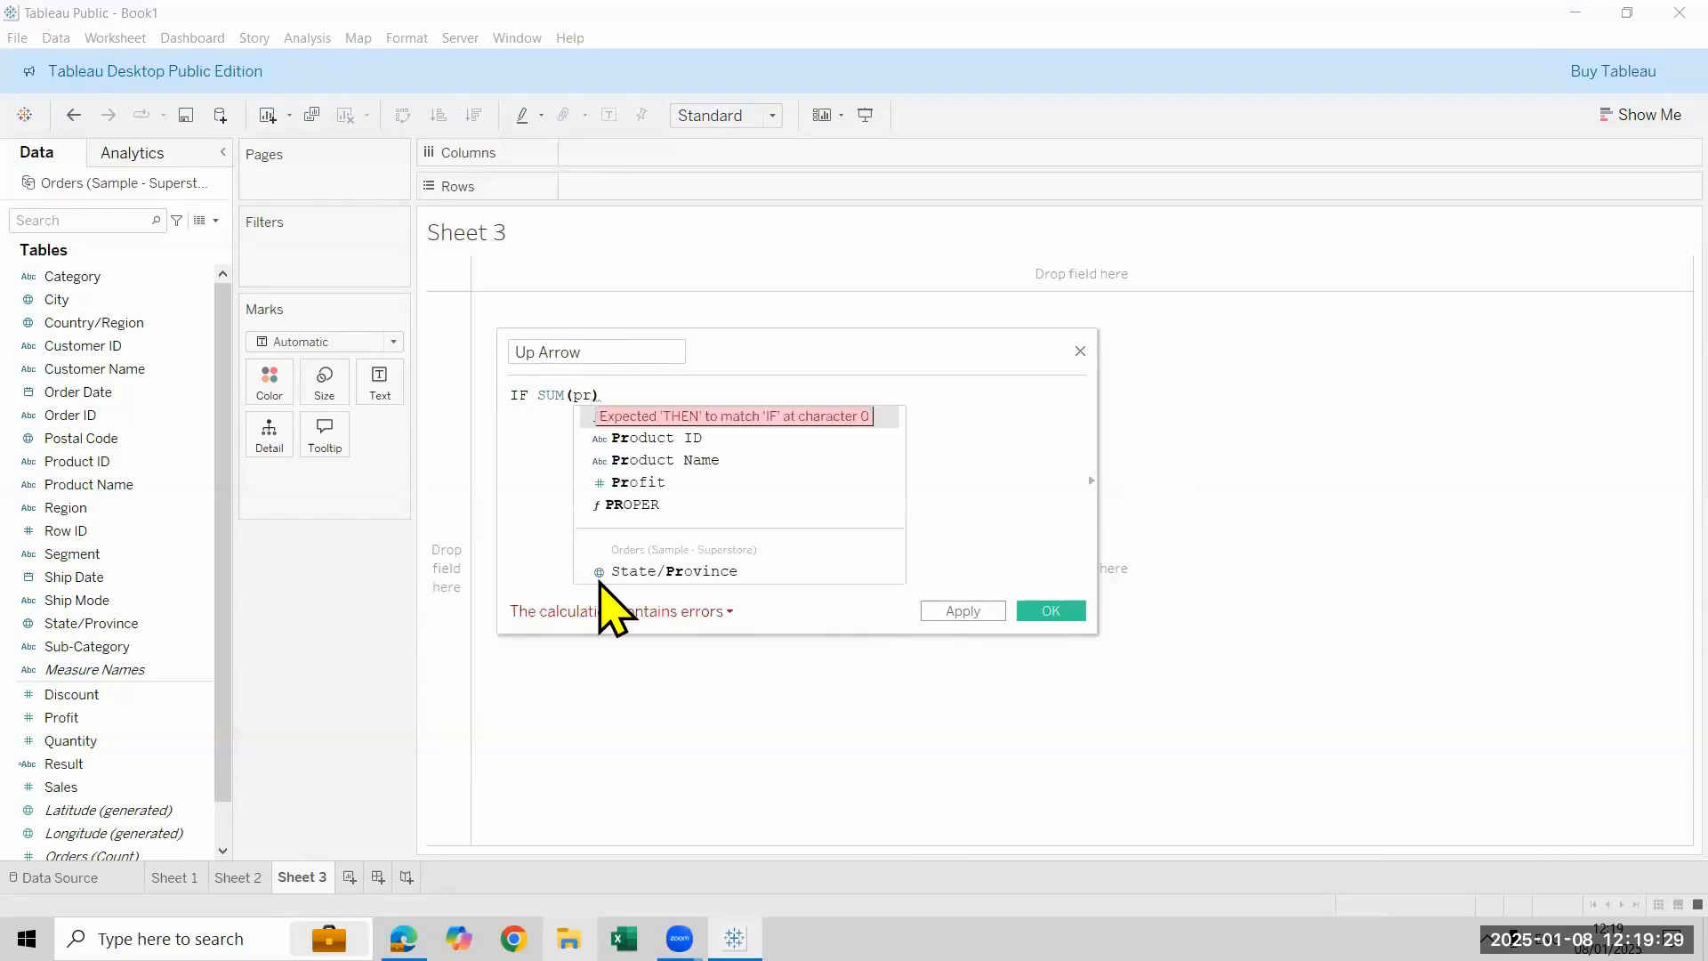
click(793, 482)
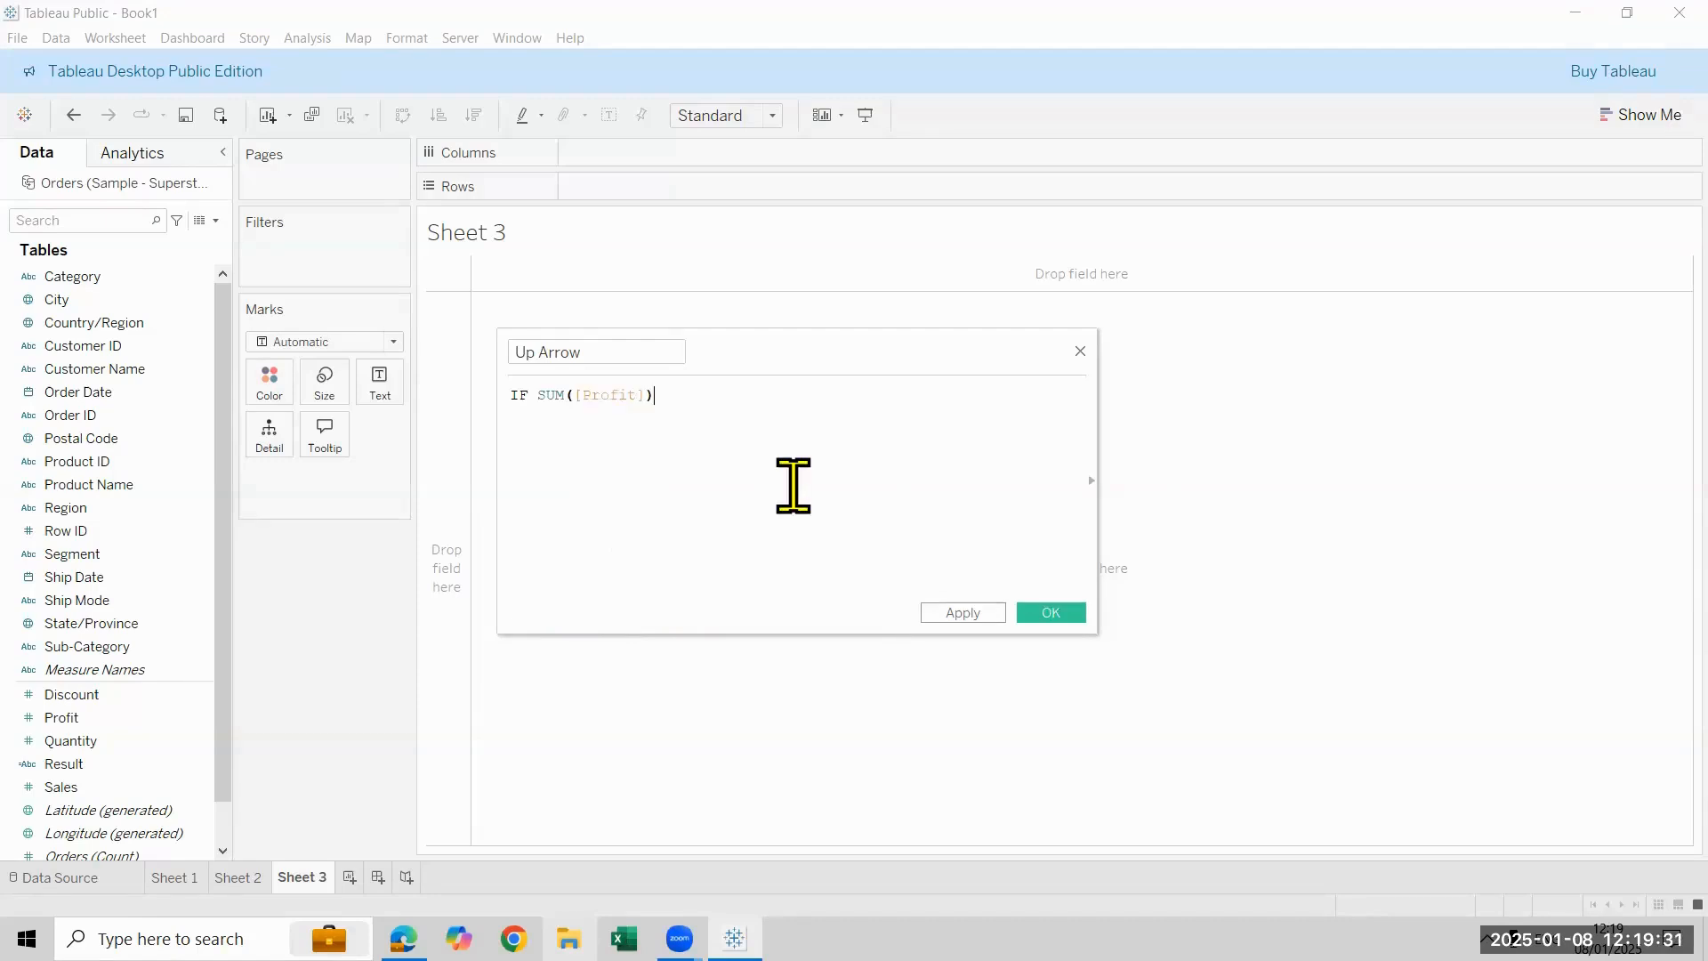
text(>)
text(END)
key(Return)
click(1051, 613)
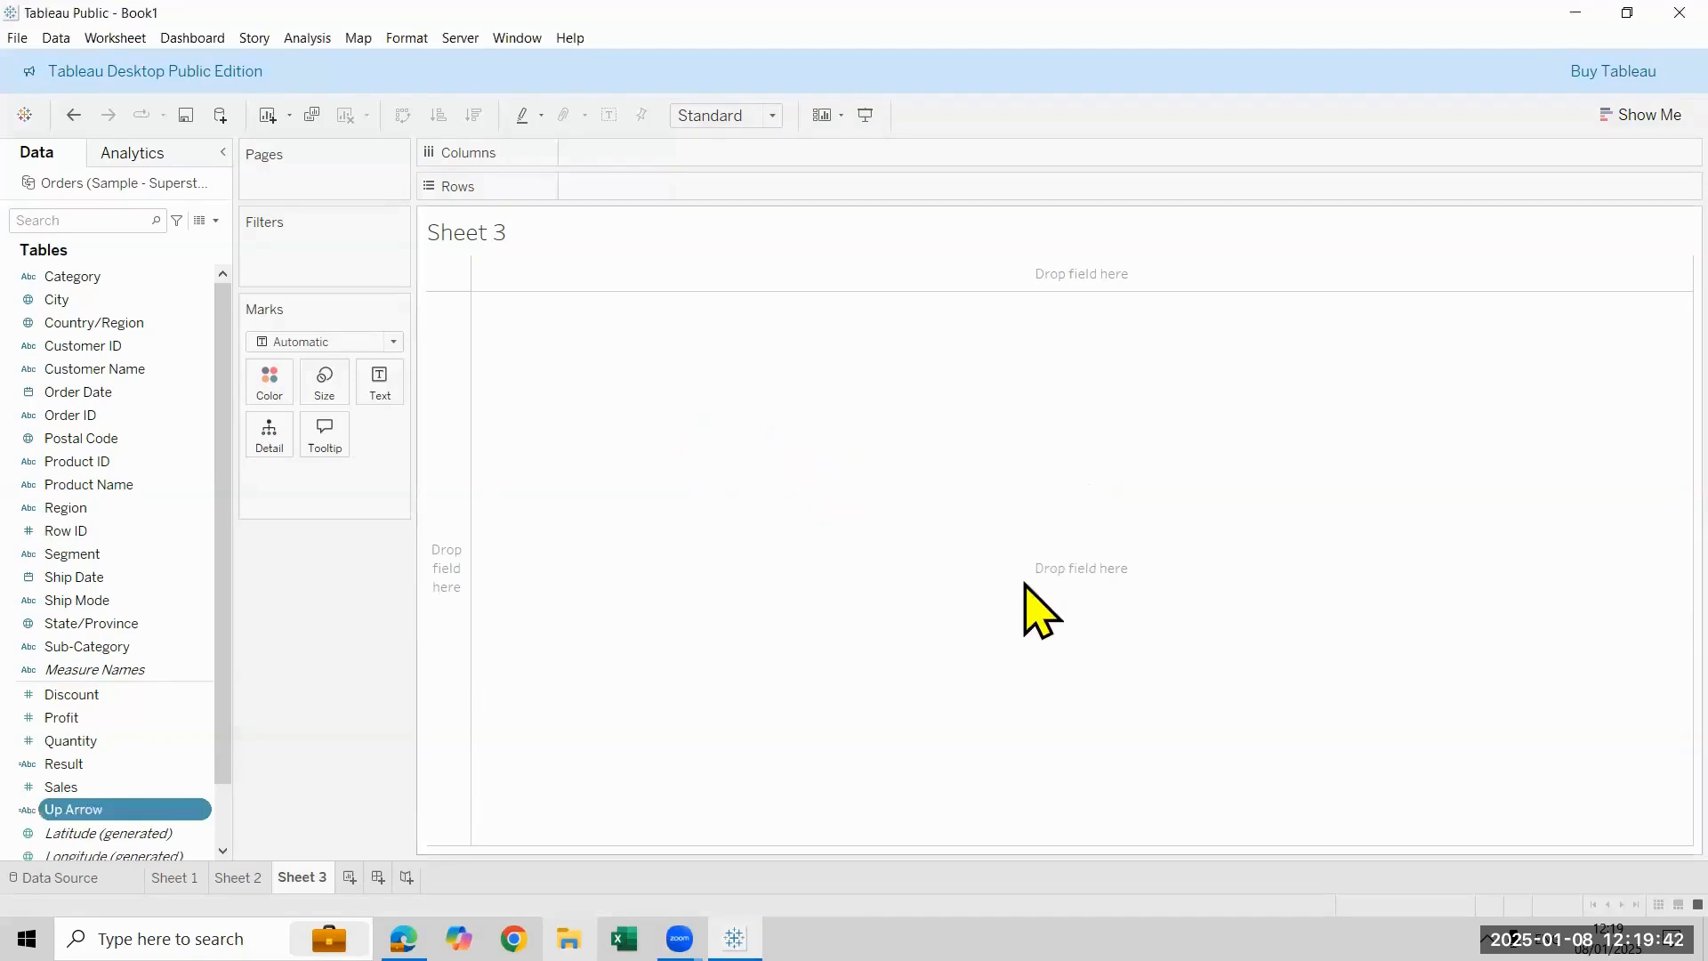
- Start another calculated field, and copy the Black Down-pointing Triangle from the triangle symbols page in Microsoft Edge
click(216, 221)
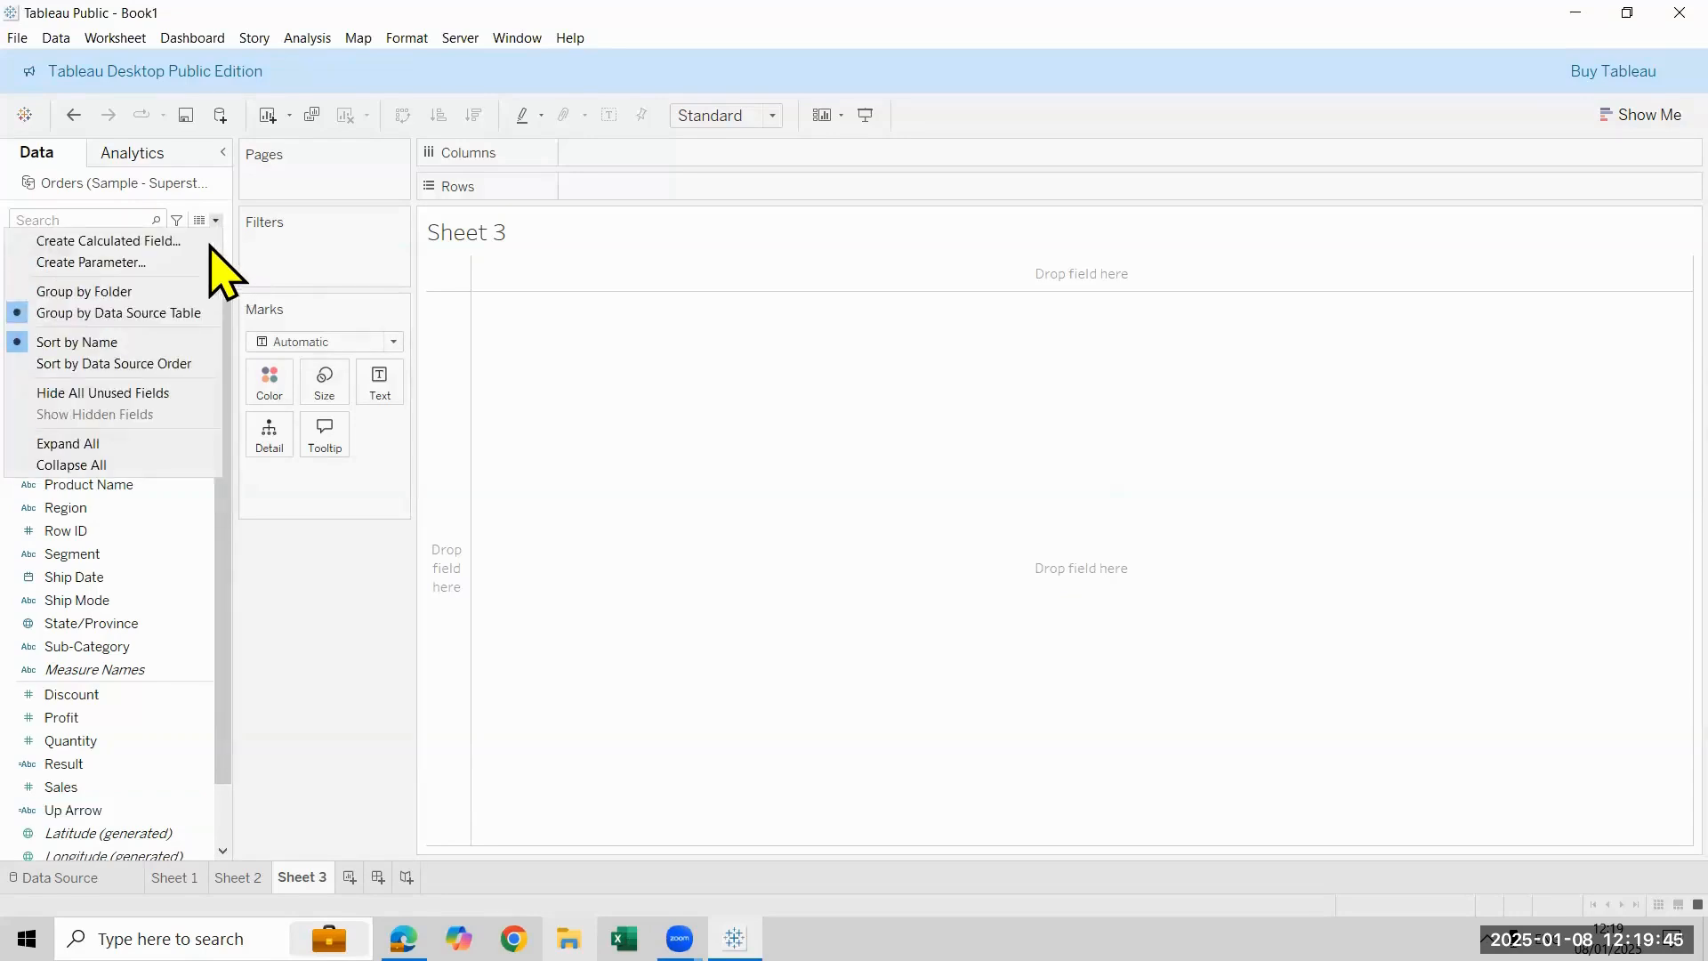
key(Return)
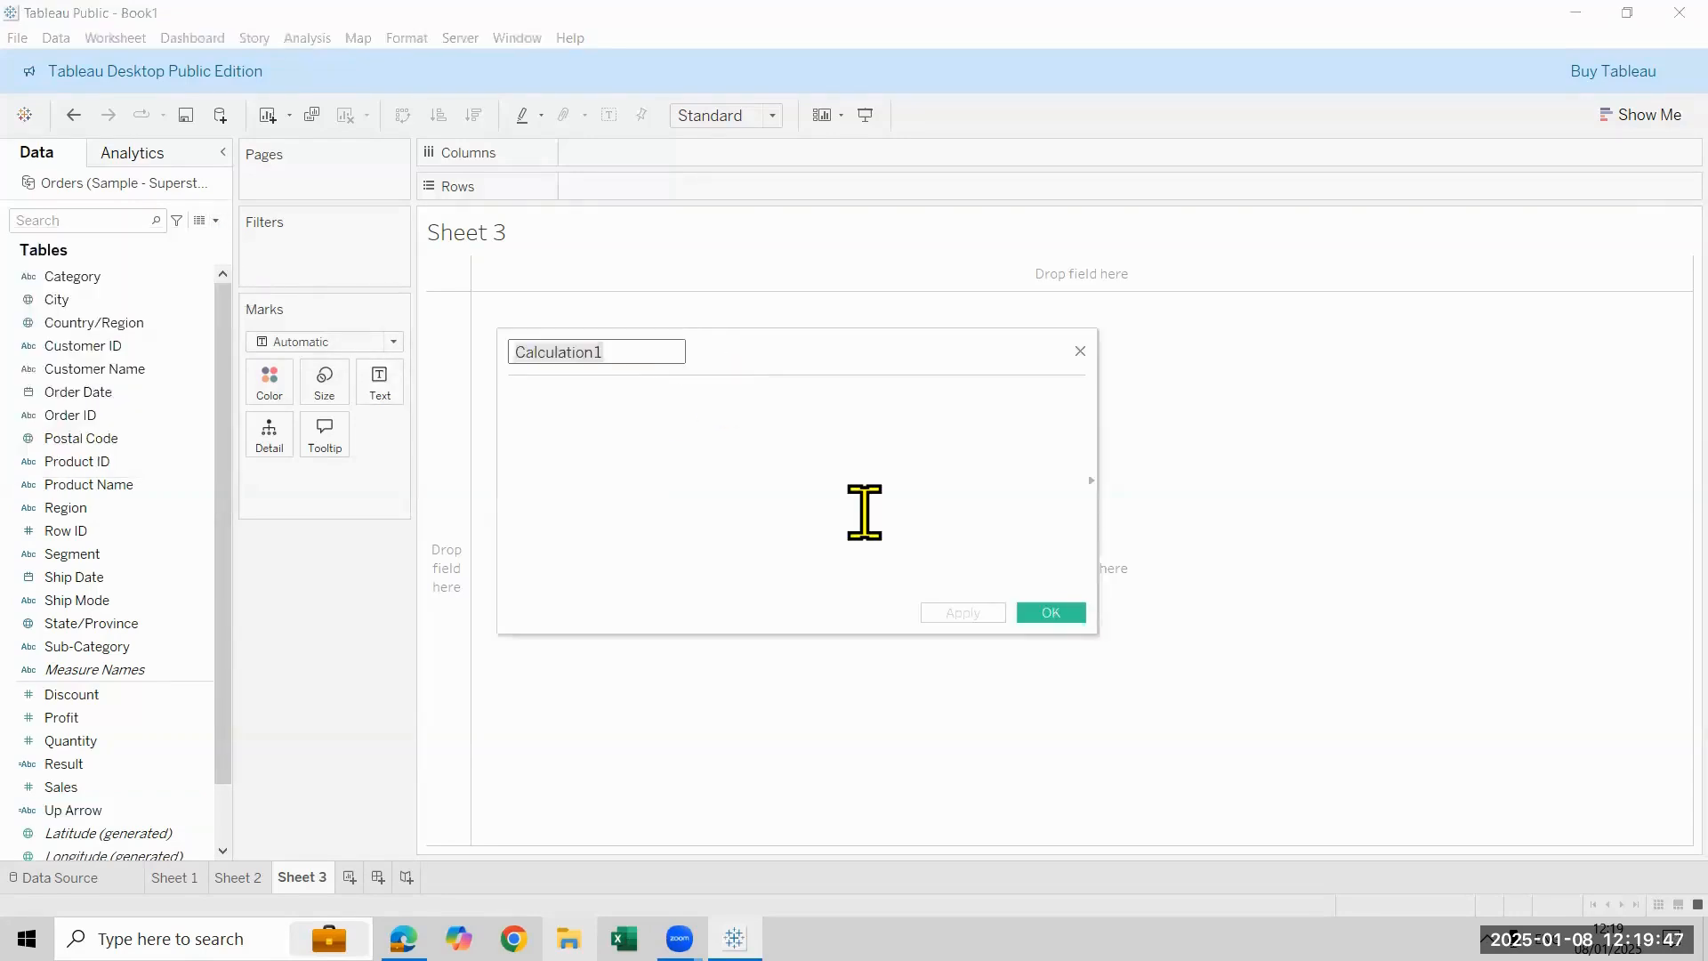
key(alt+Tab)
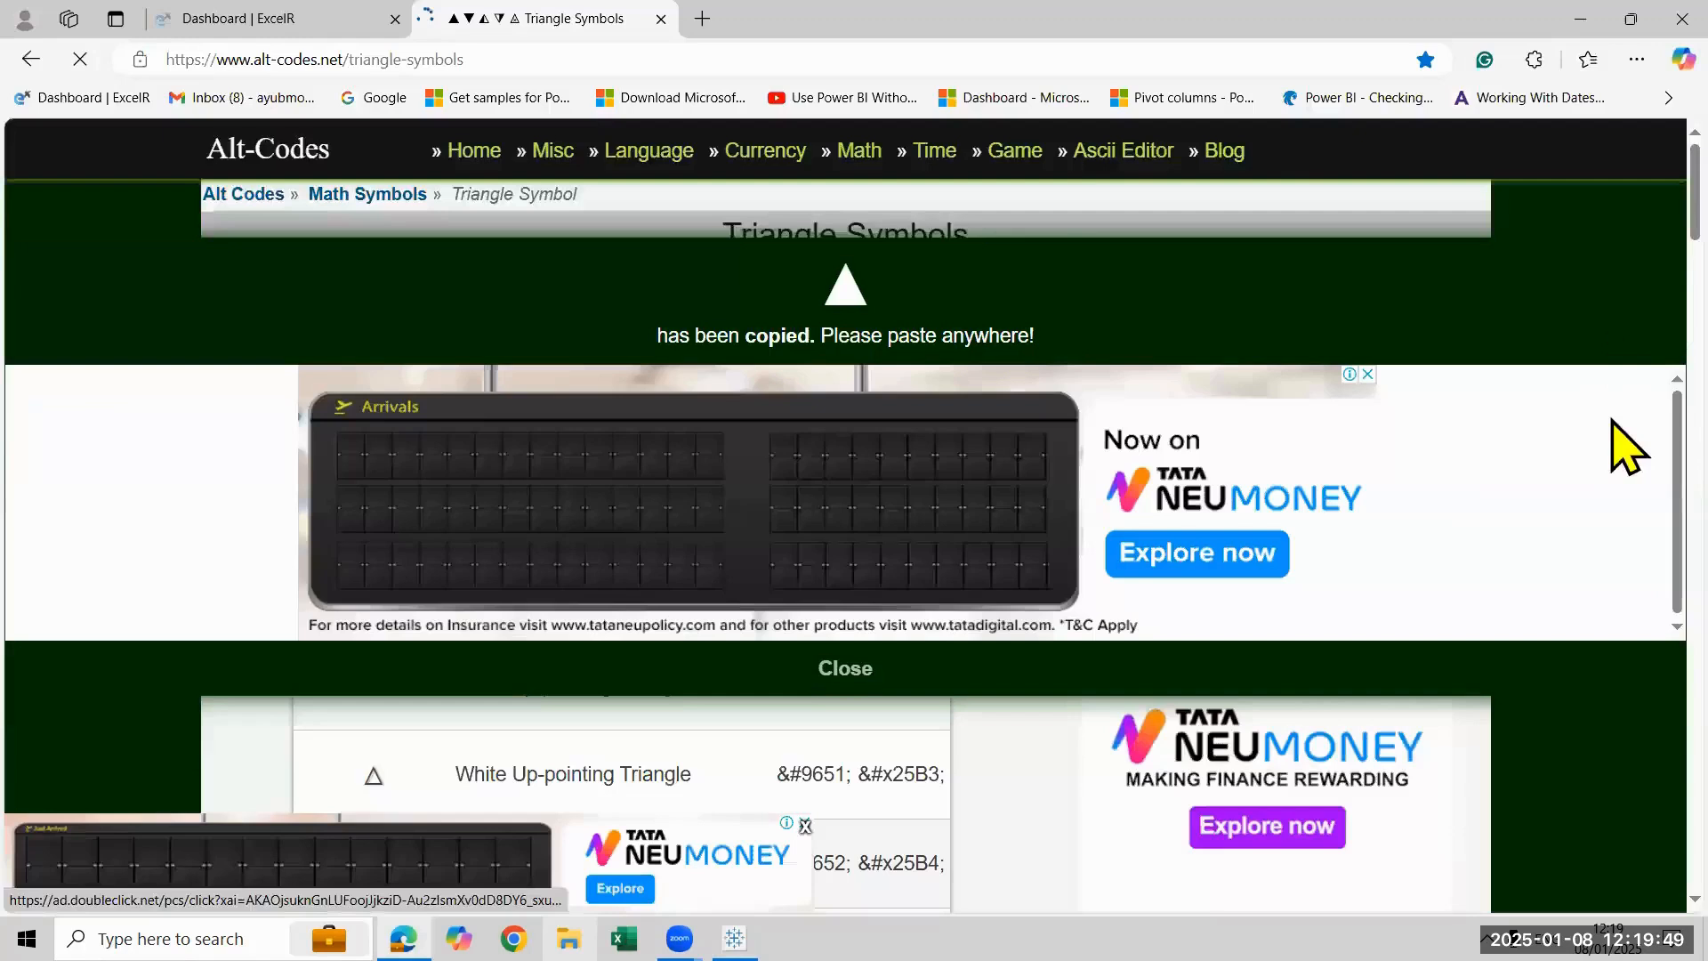
scroll(1623, 333, down, 5)
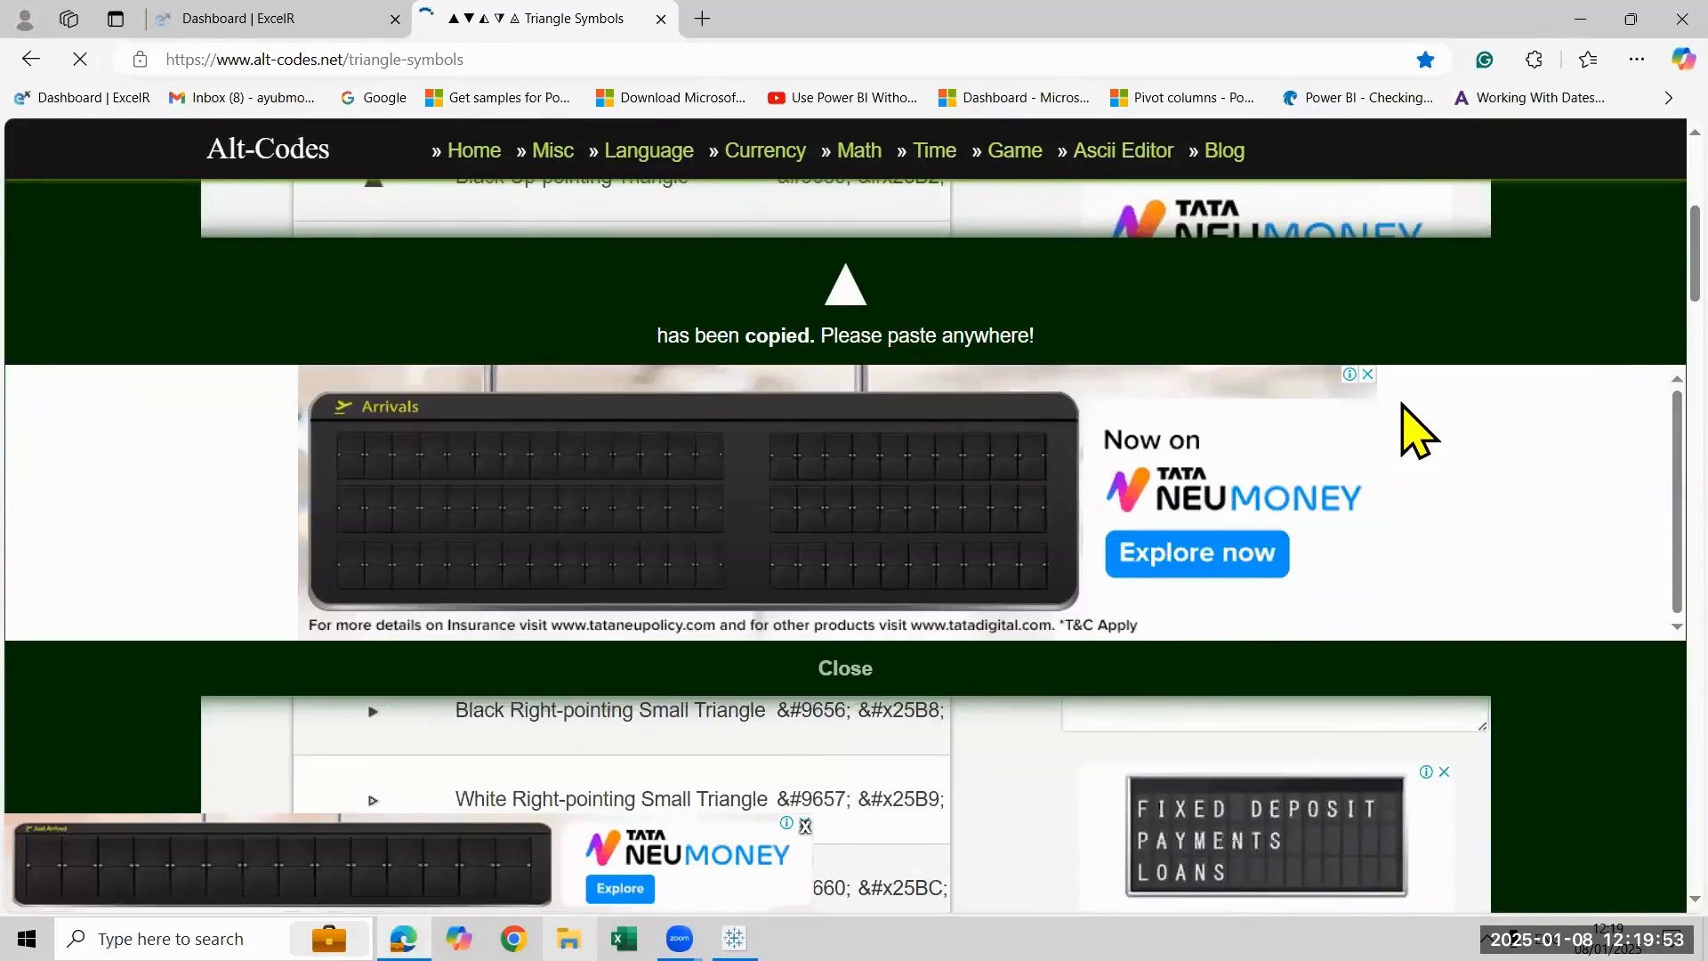
scroll(1422, 430, up, 5)
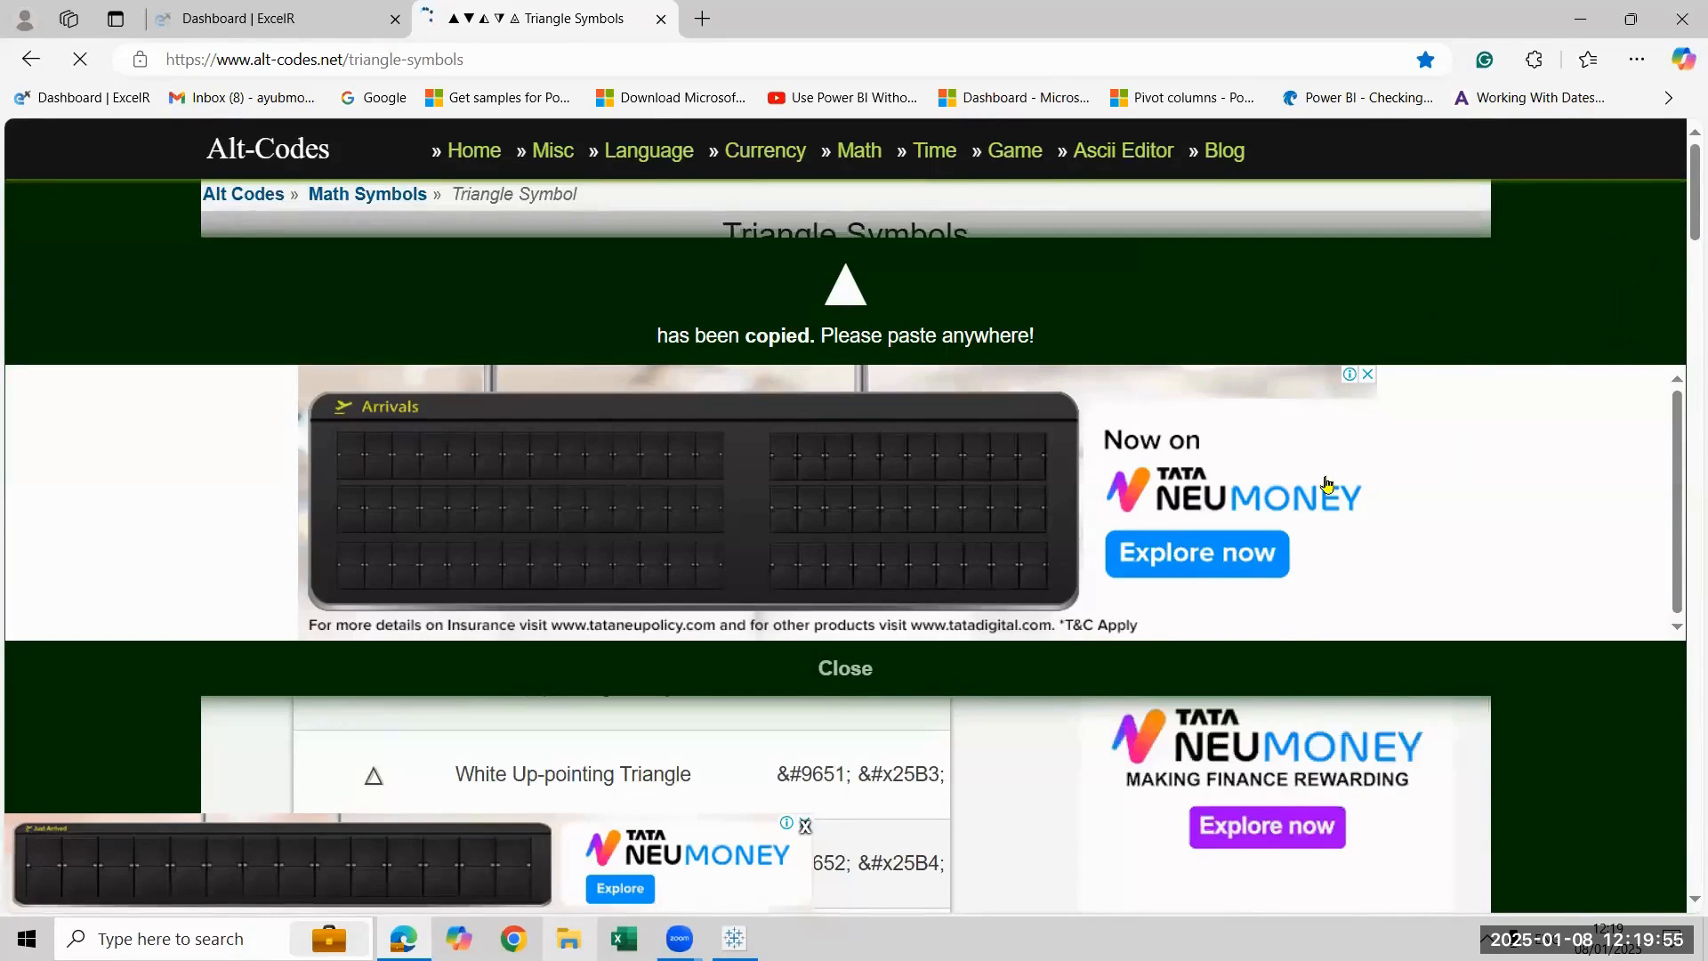
click(1368, 375)
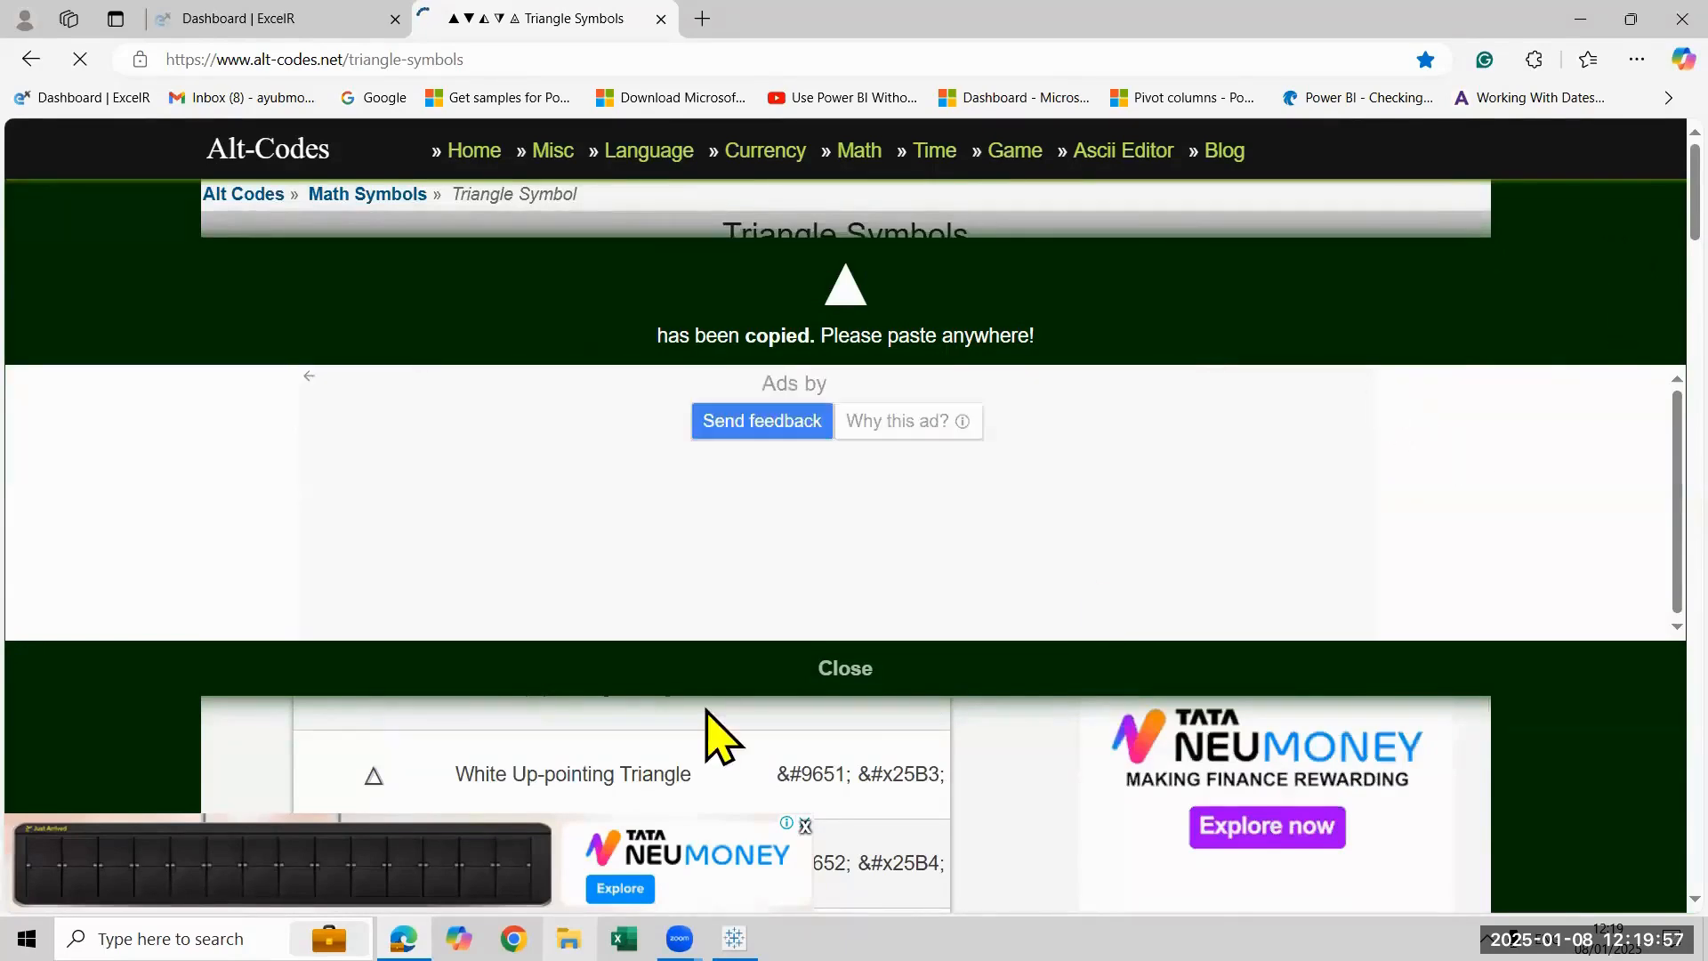
click(832, 676)
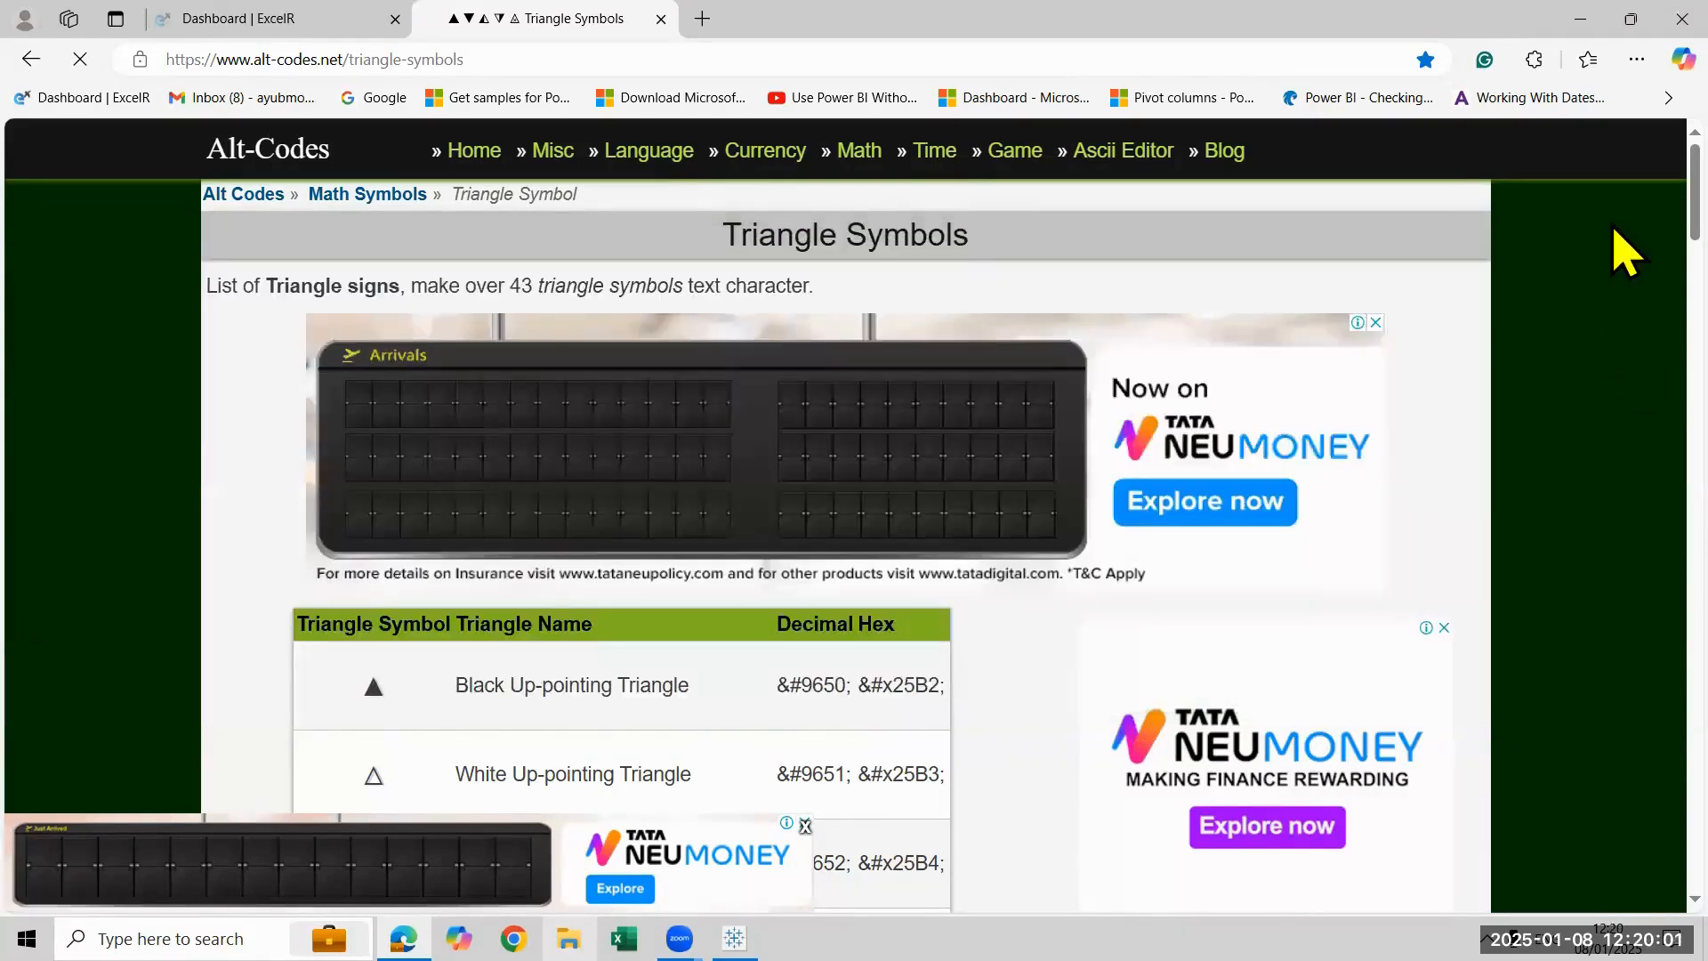
scroll(433, 676, down, 8)
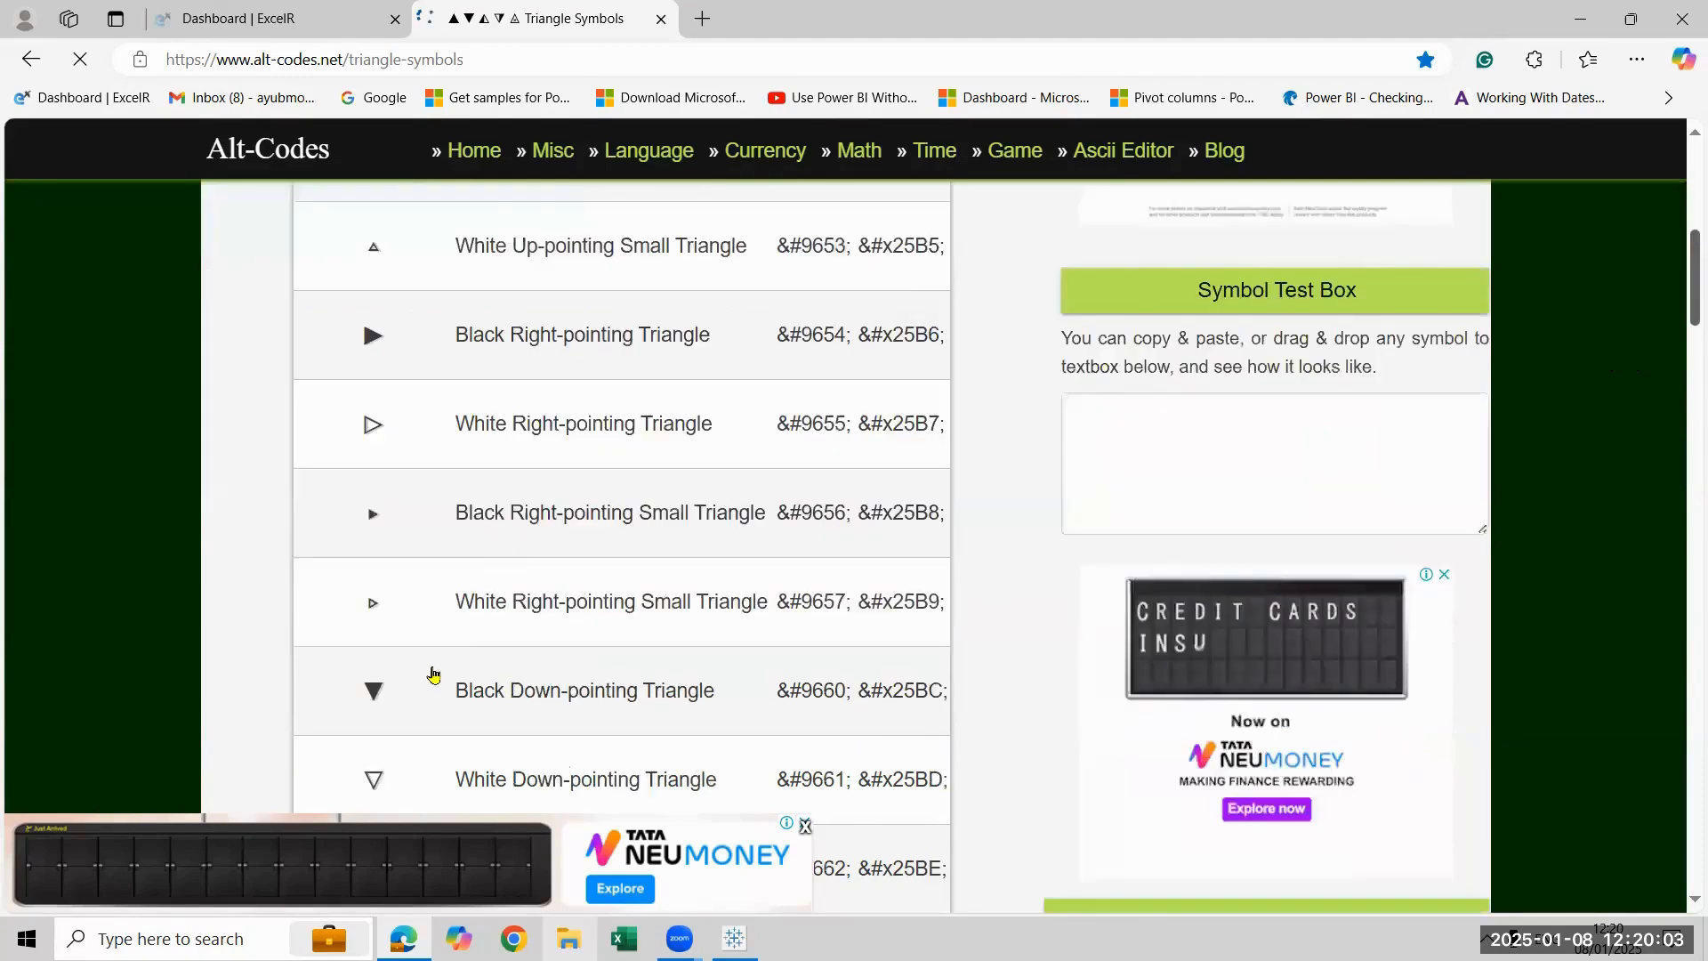
scroll(433, 673, down, 1)
click(378, 639)
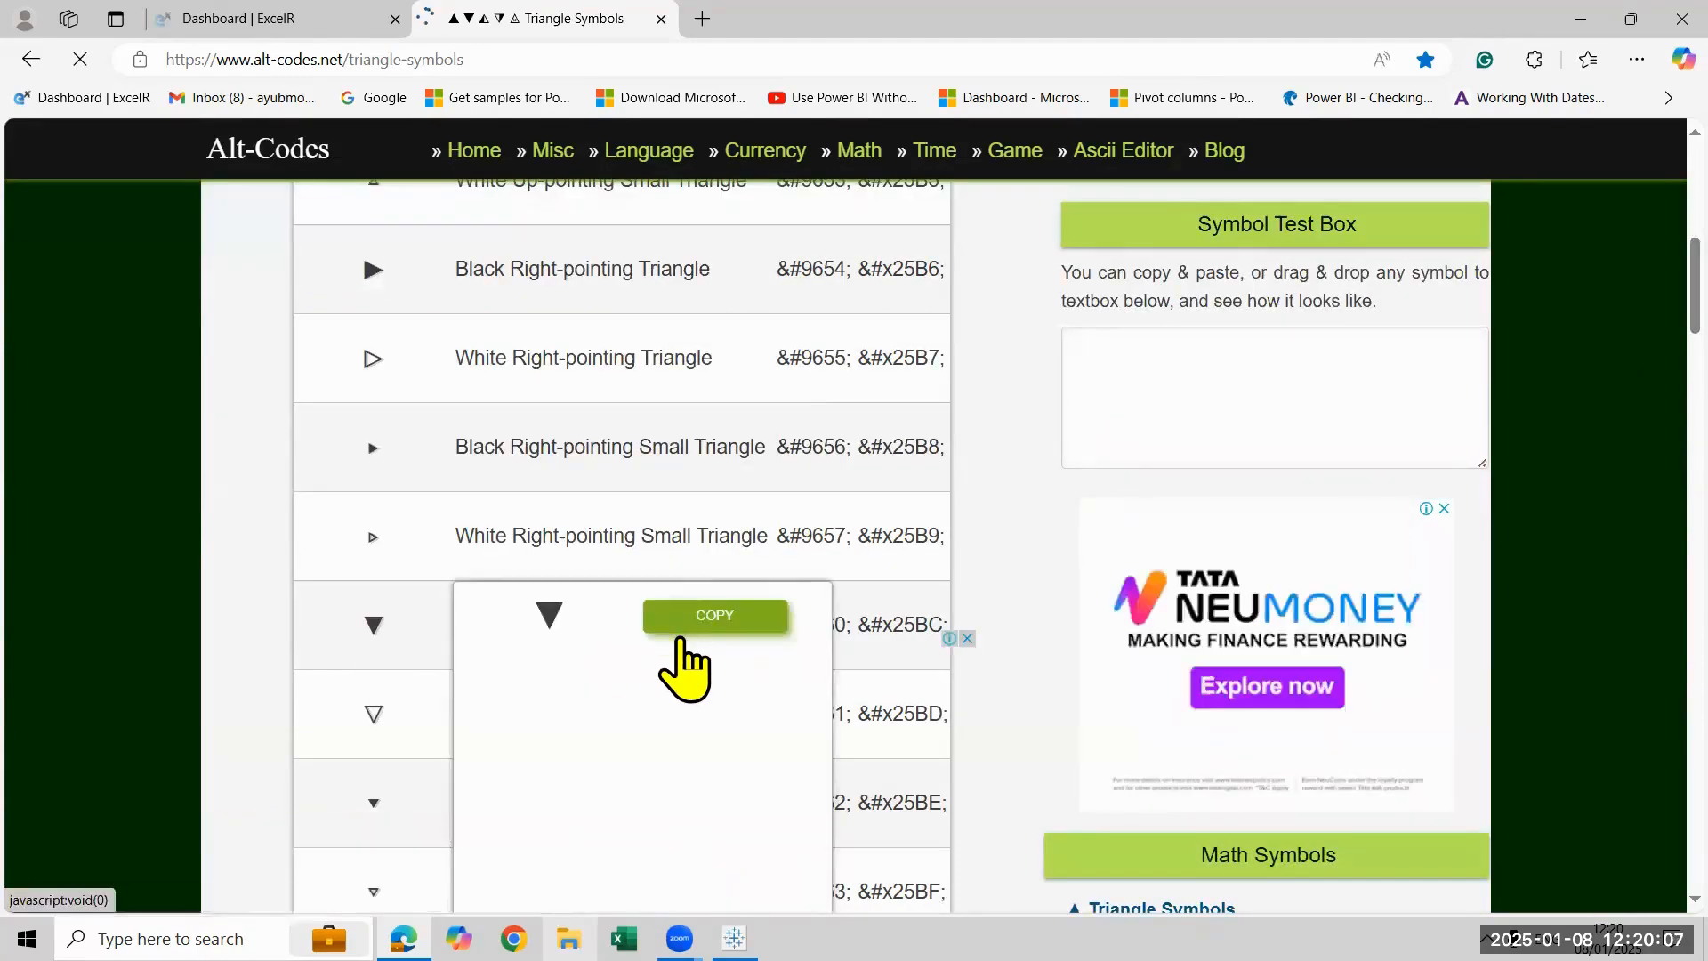
click(786, 607)
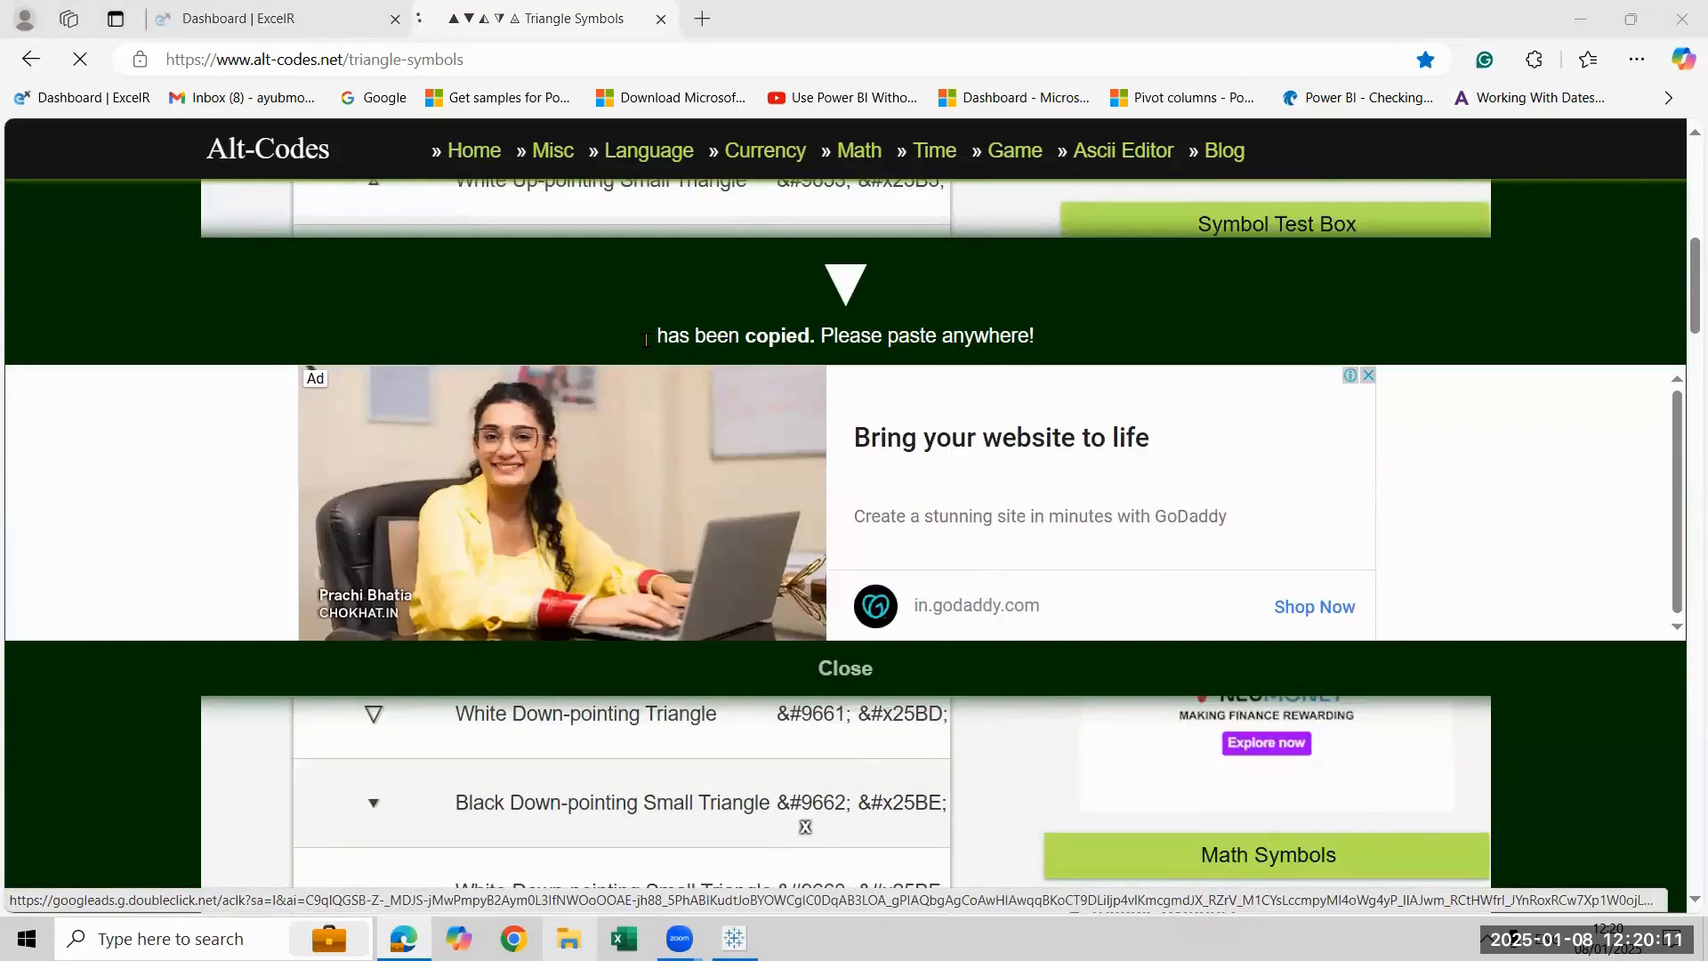
- Switch to Tableau and name the new calculated field Down Arrow
key(alt+Tab)
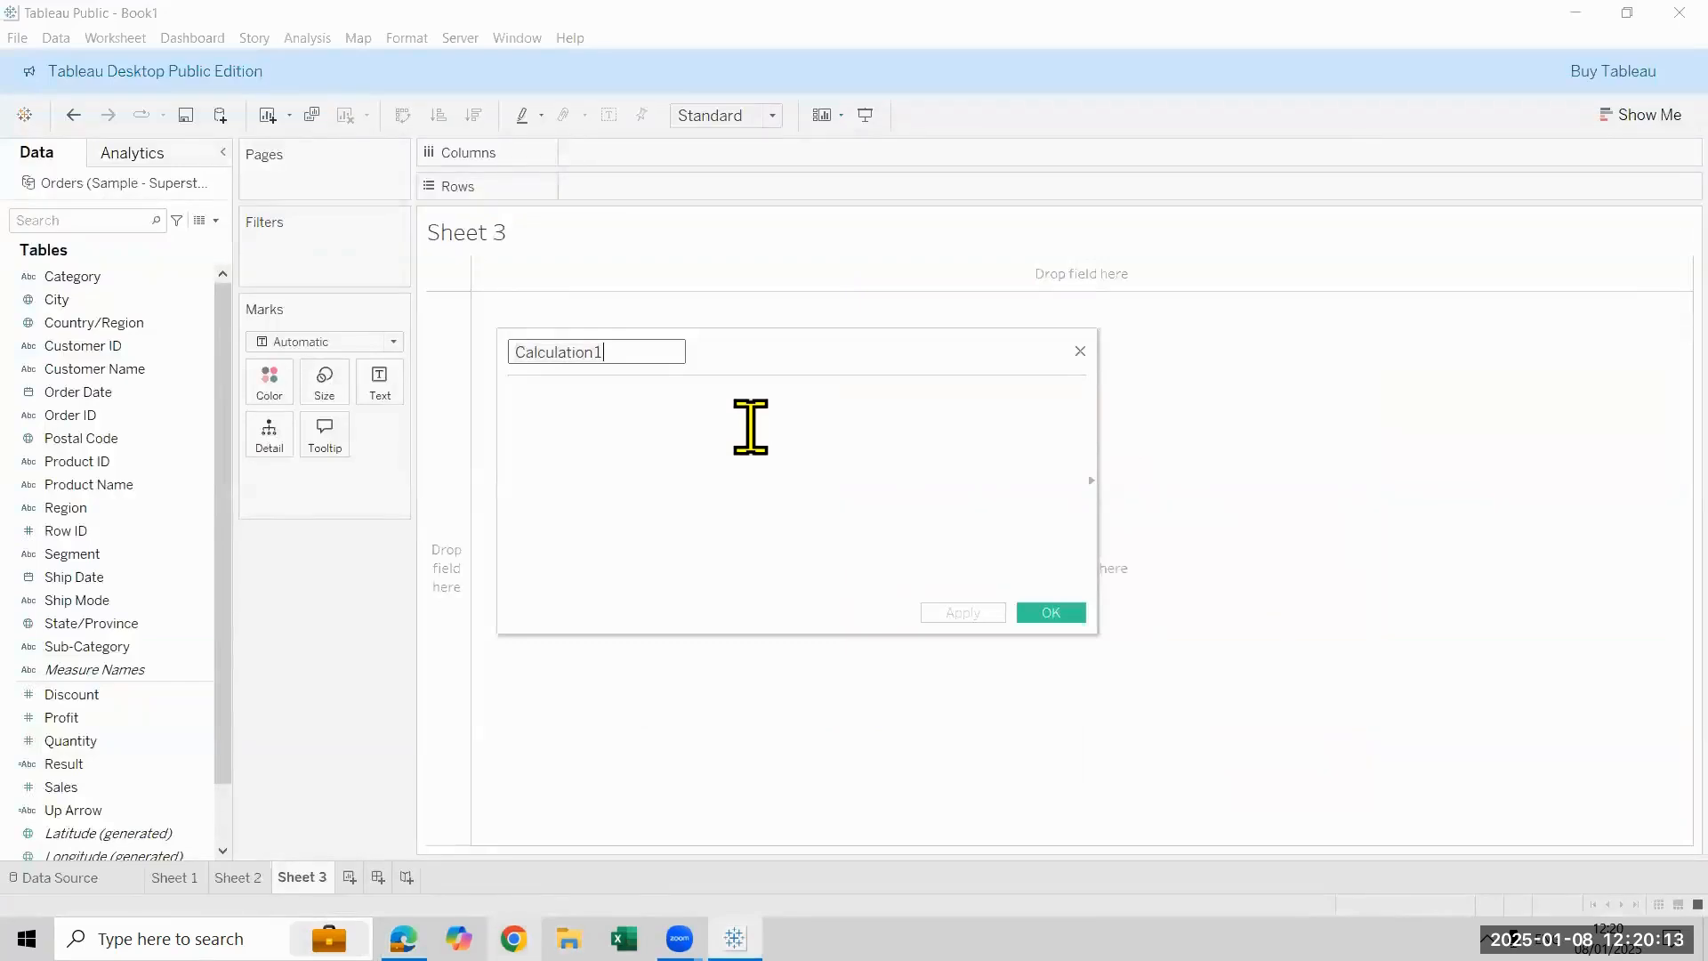
key(BackSpace)
key(BackSpace)
key(ctrl+a)
text(Dow)
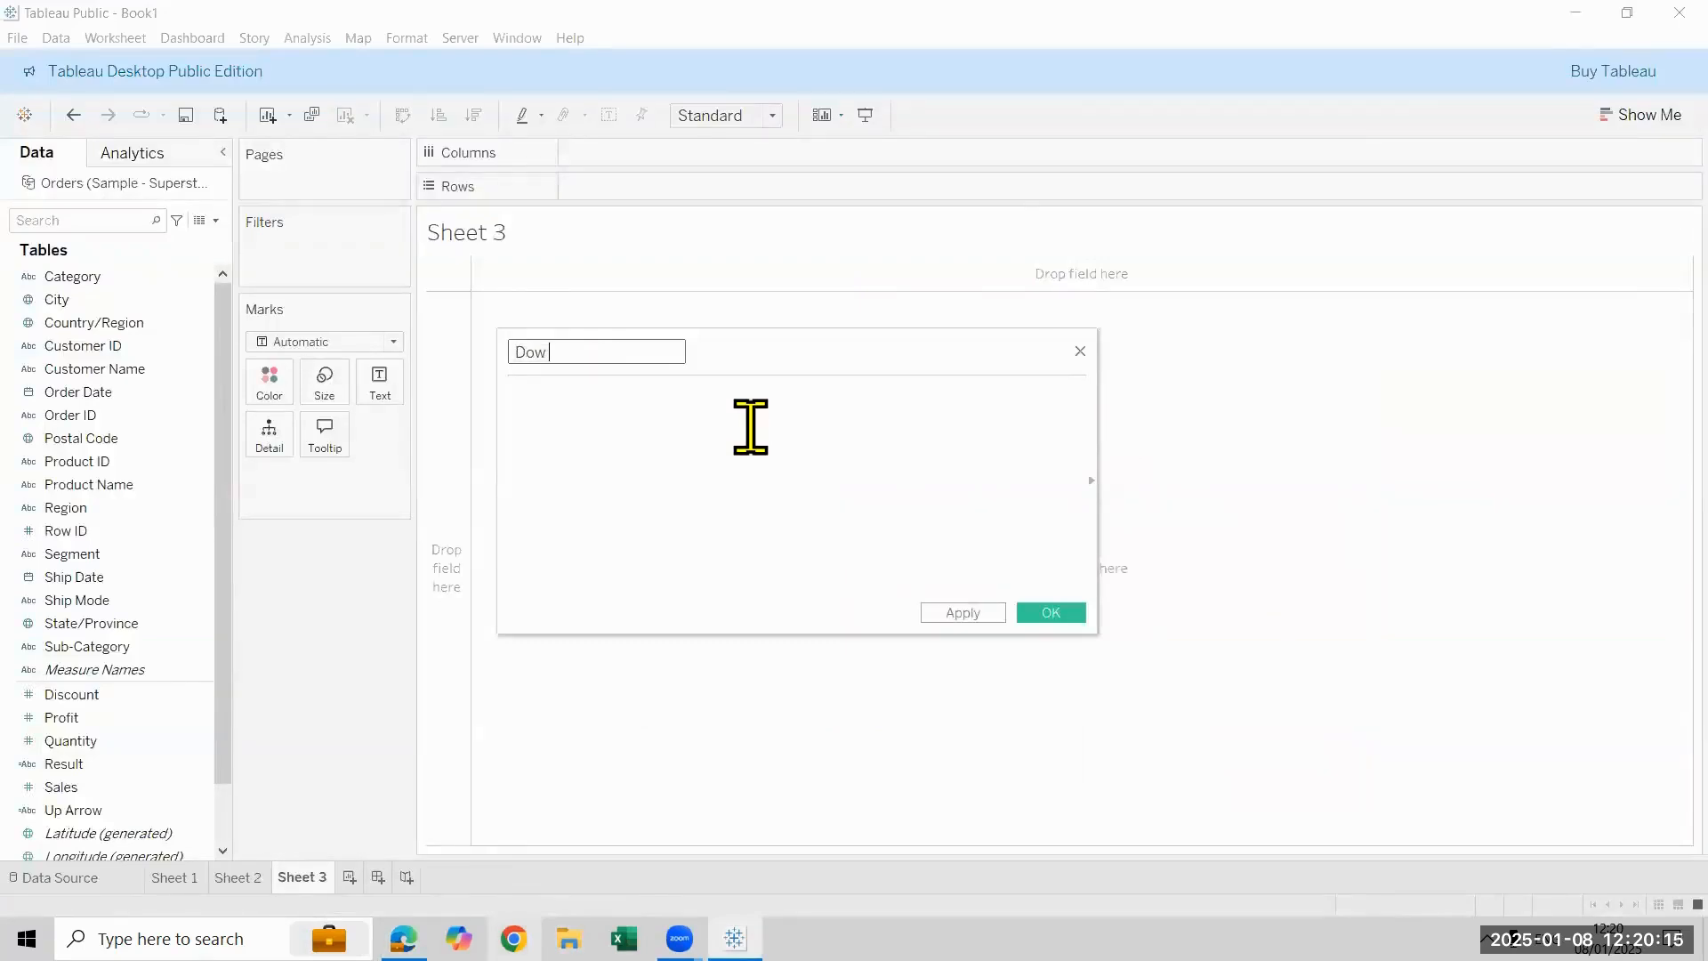
text(n Arrow)
- Give Down Arrow the formula IF SUM([Profit])<0 then "▼" end, pasting the copied triangle, and save the field
click(751, 430)
text(IF SUM(p)
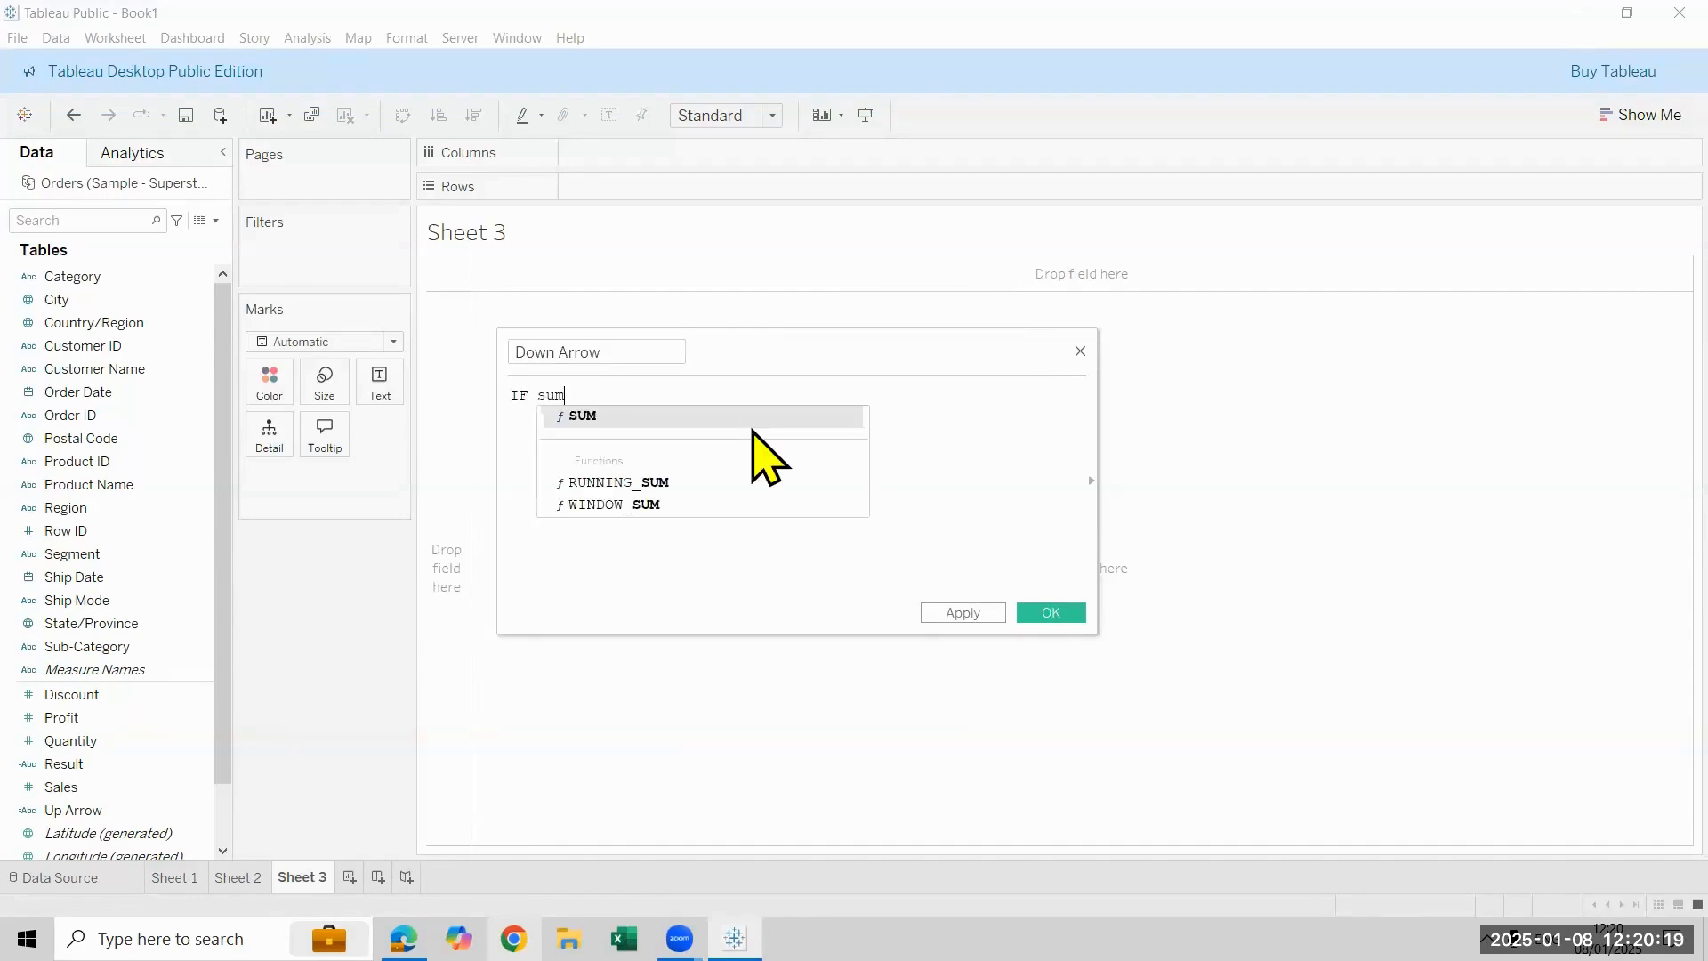
text(ro)
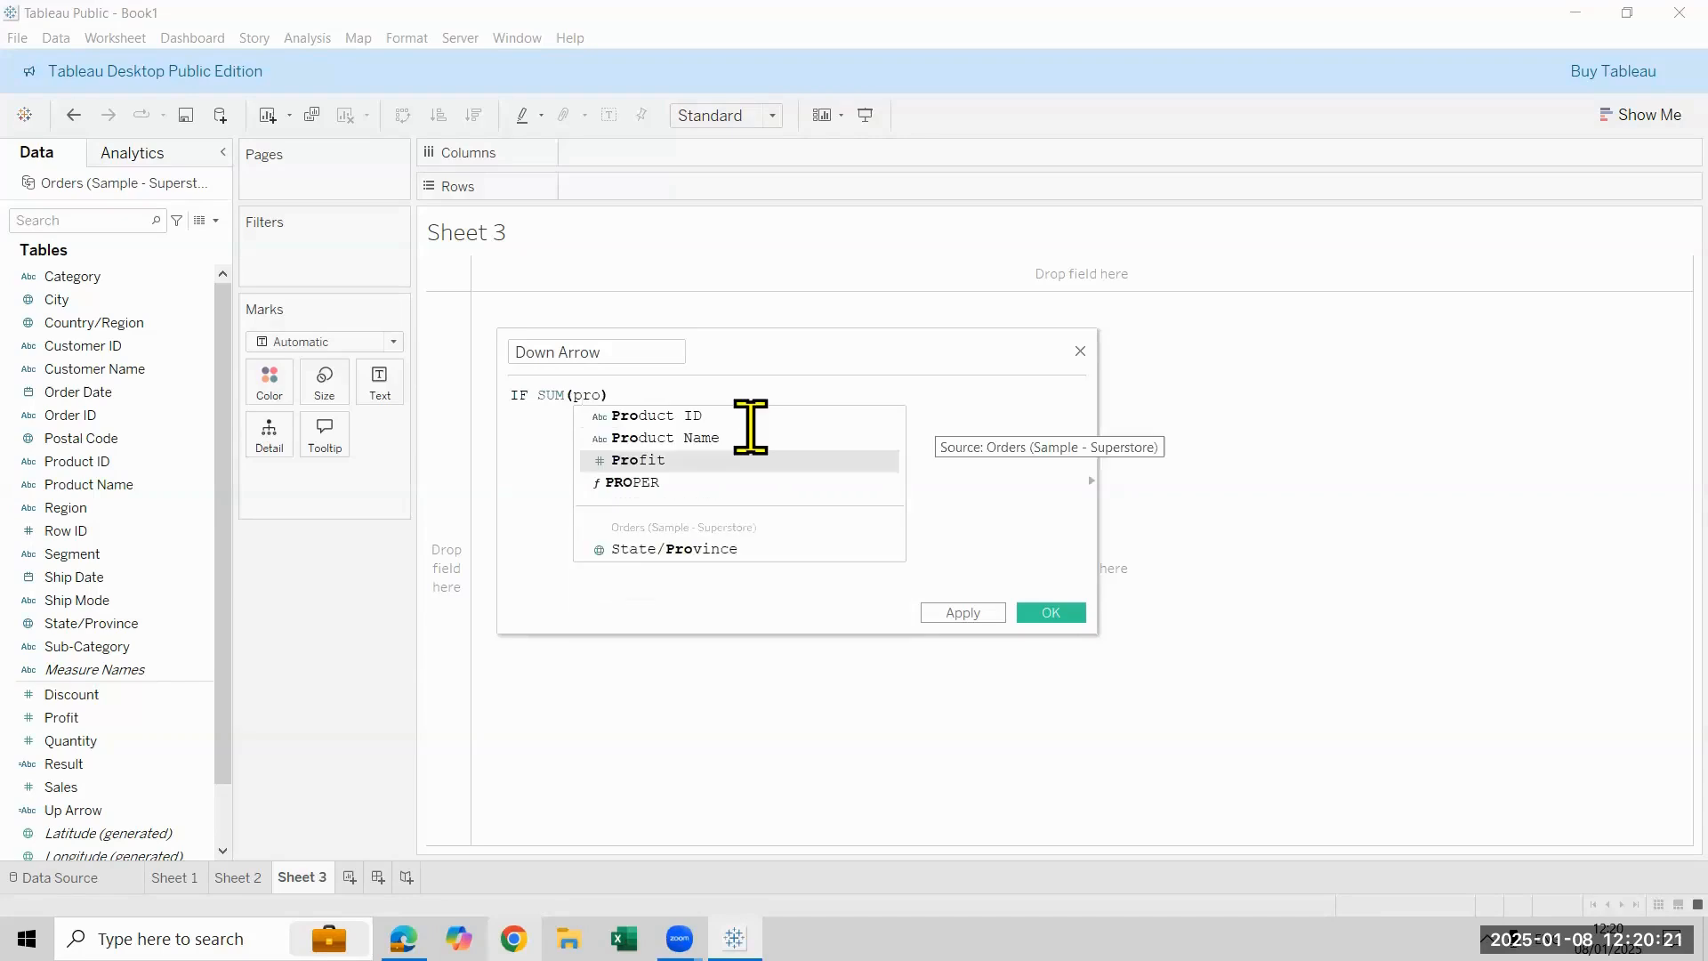
key(Return)
text(<0 then "▼)
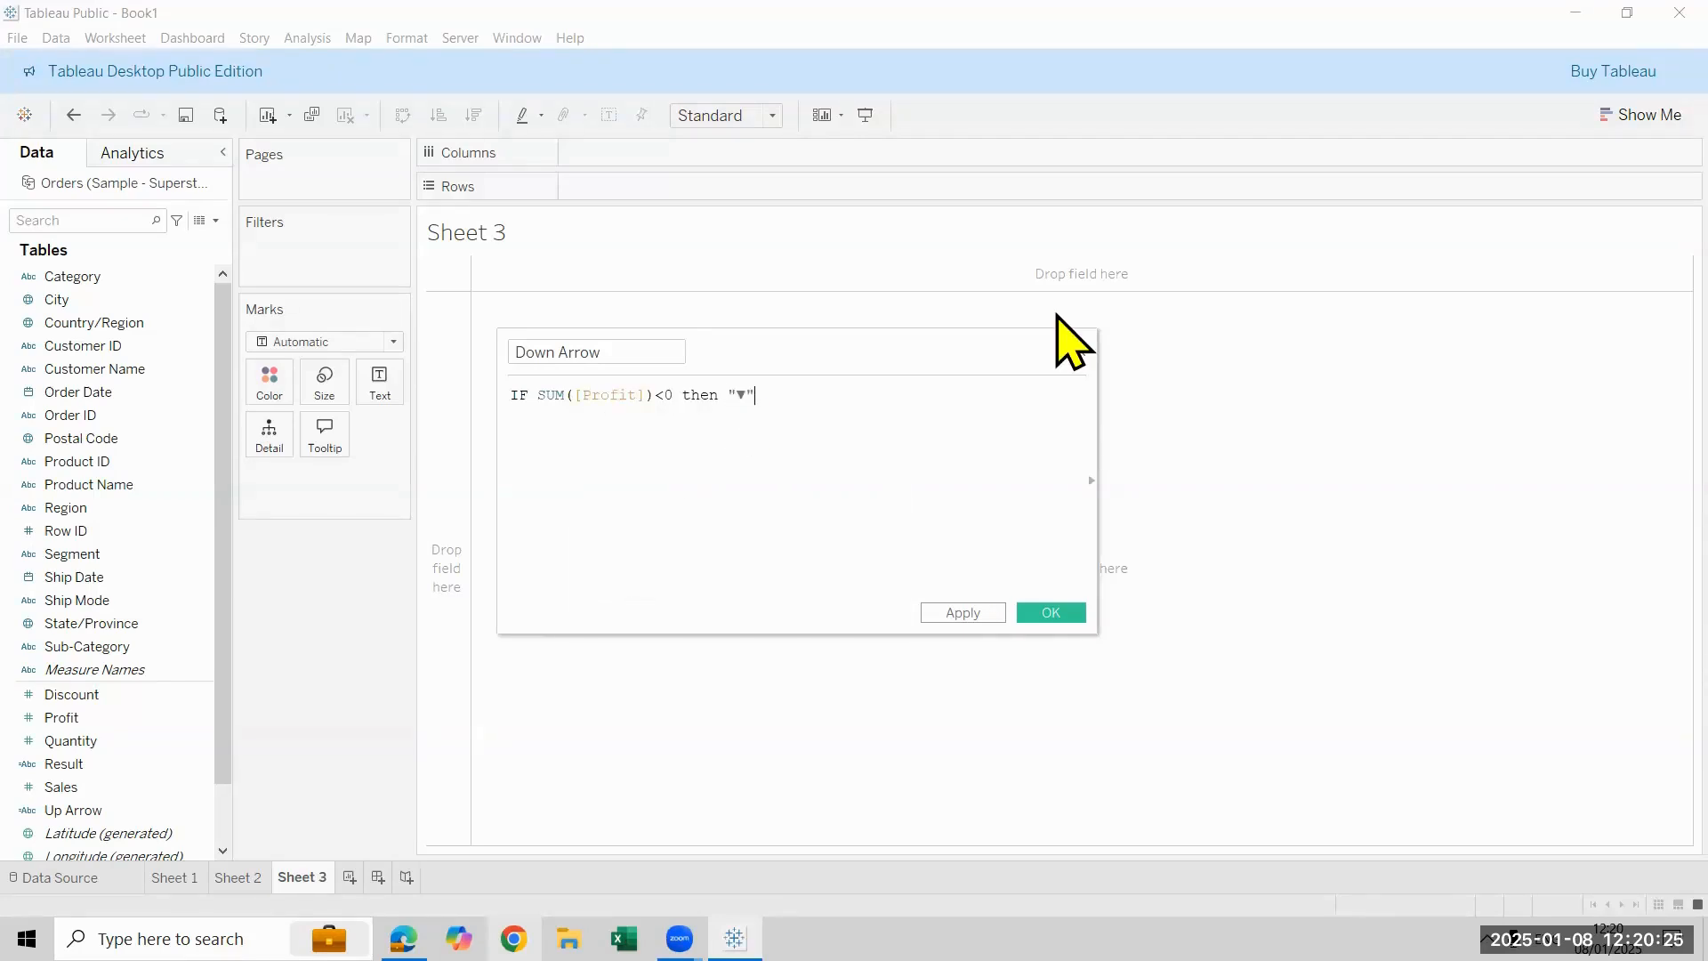
text(" END)
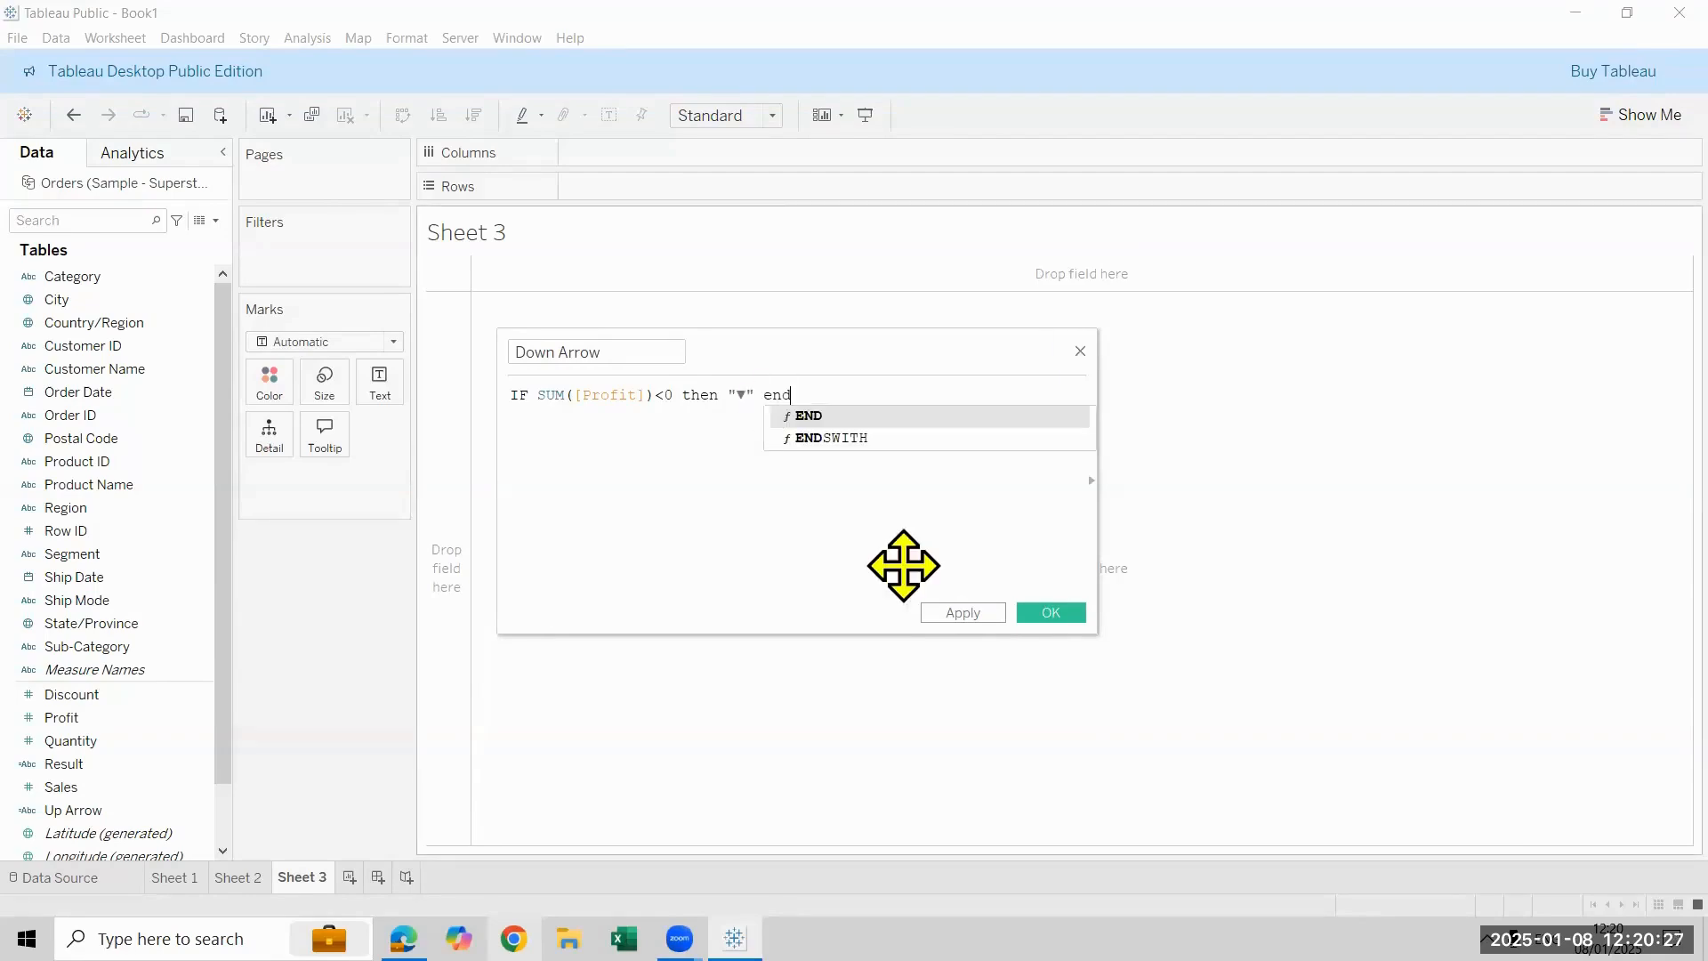
click(1051, 614)
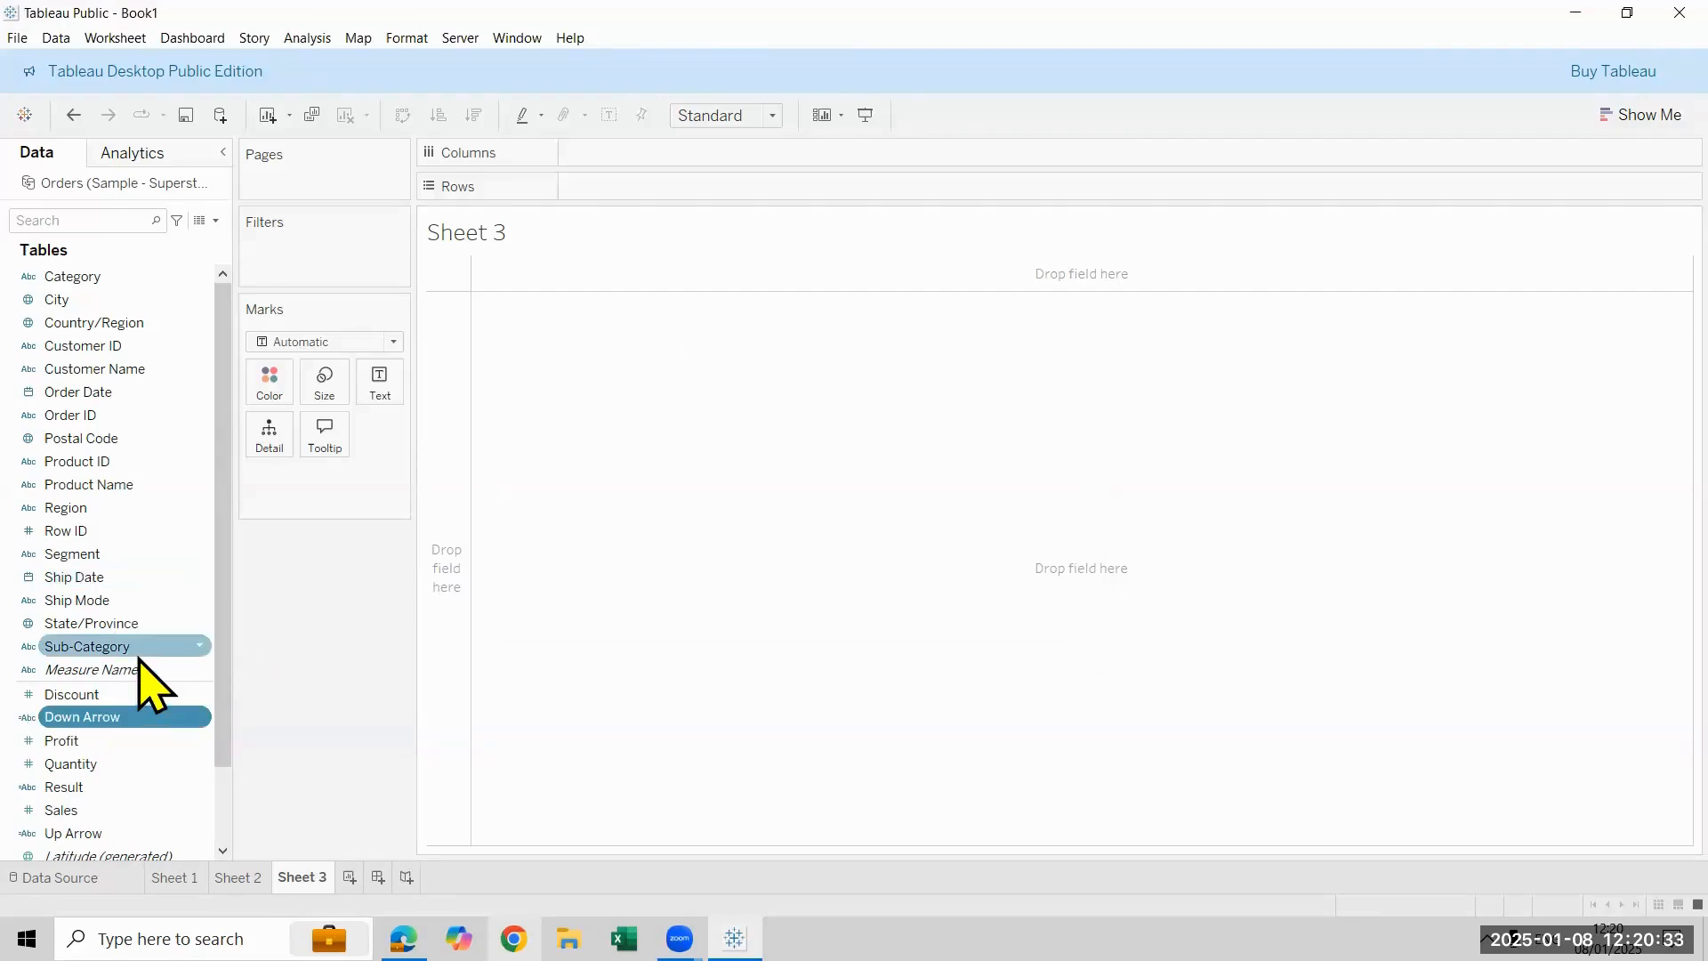
- Build a text table of Profit by Sub-Category on Sheet 3 and add the Up Arrow field to its text labels
double_click(140, 744)
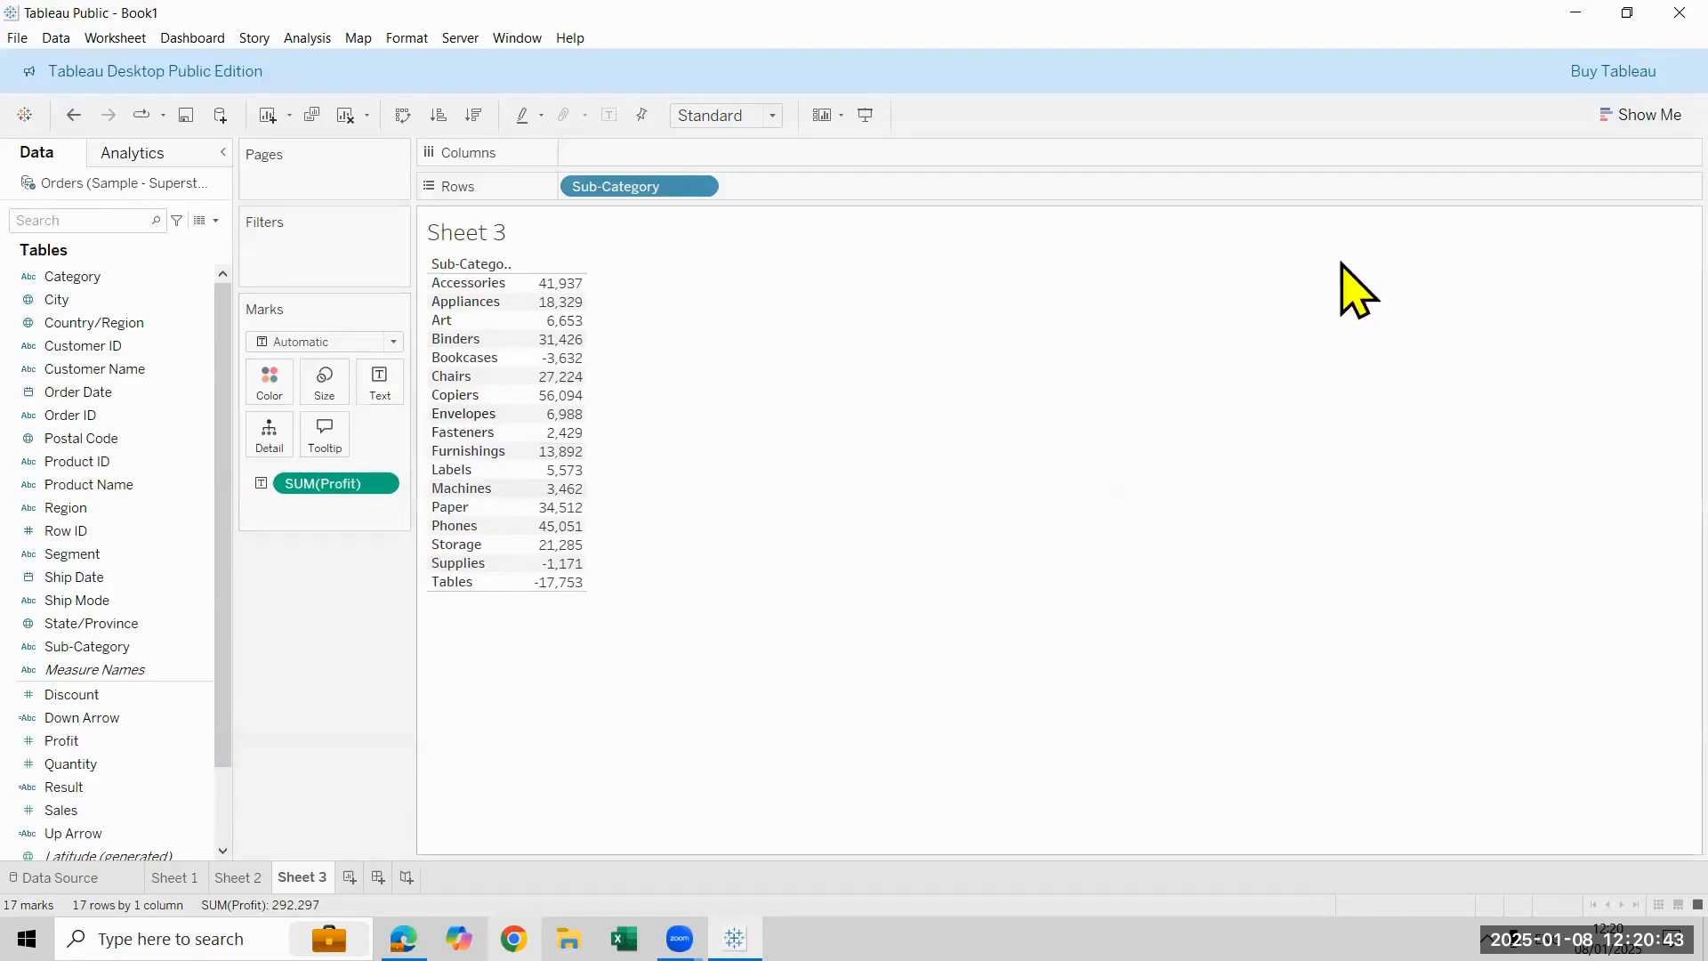
click(109, 740)
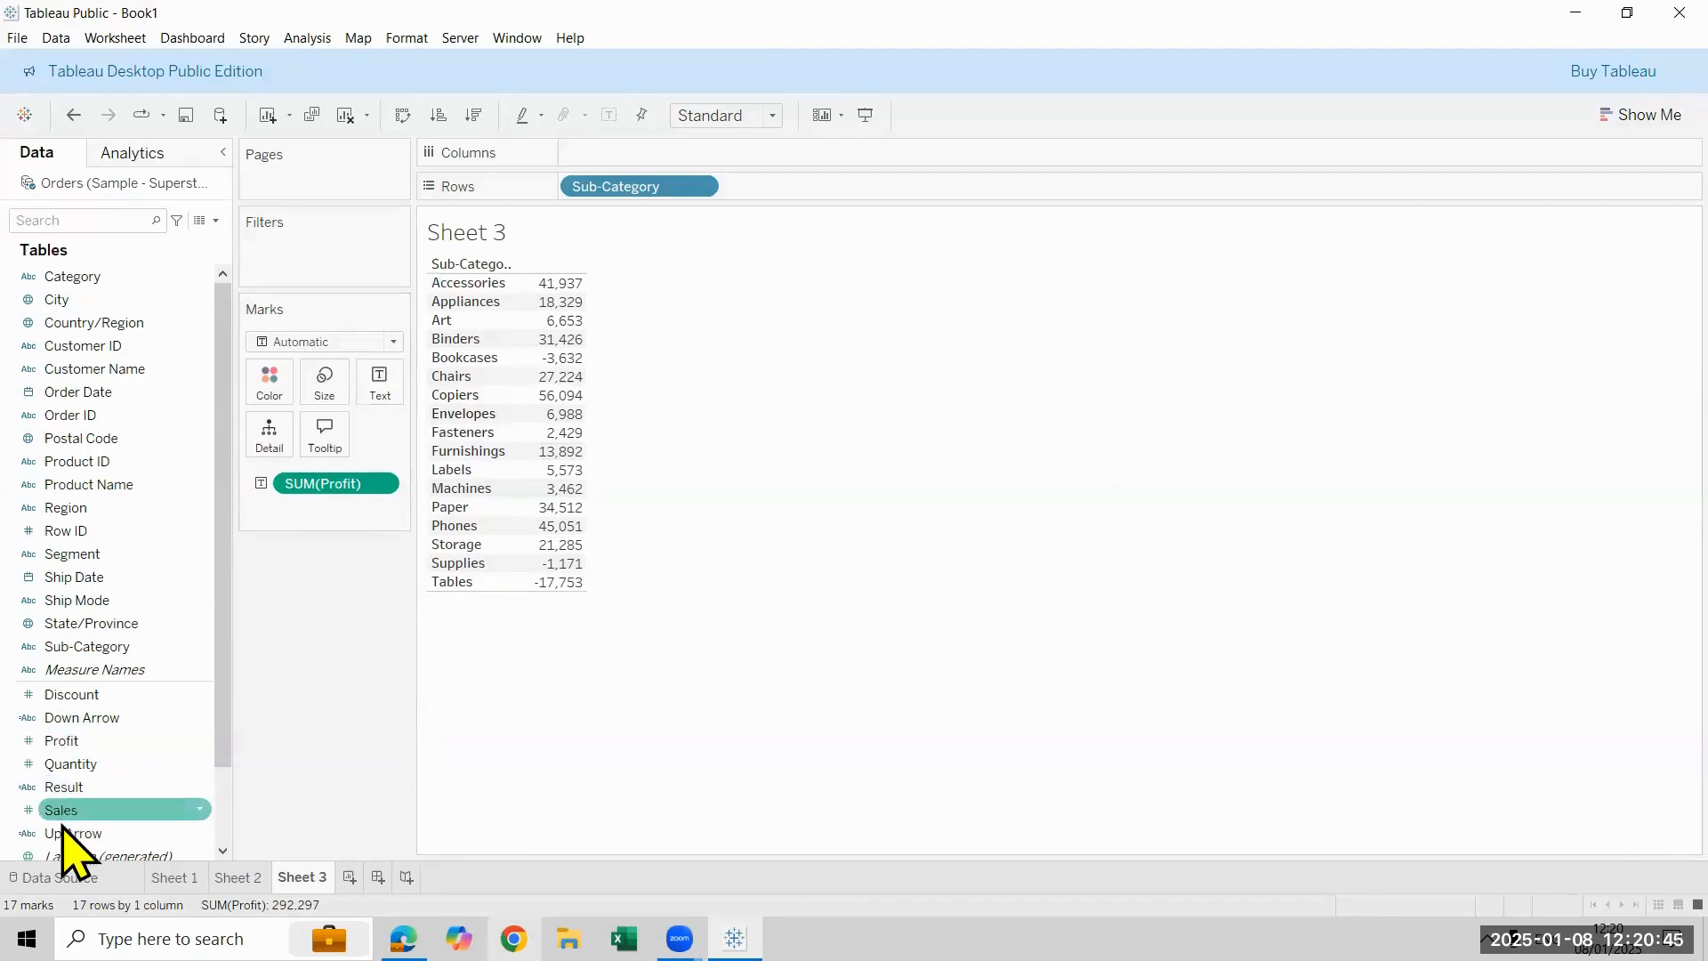
scroll(108, 783, down, 2)
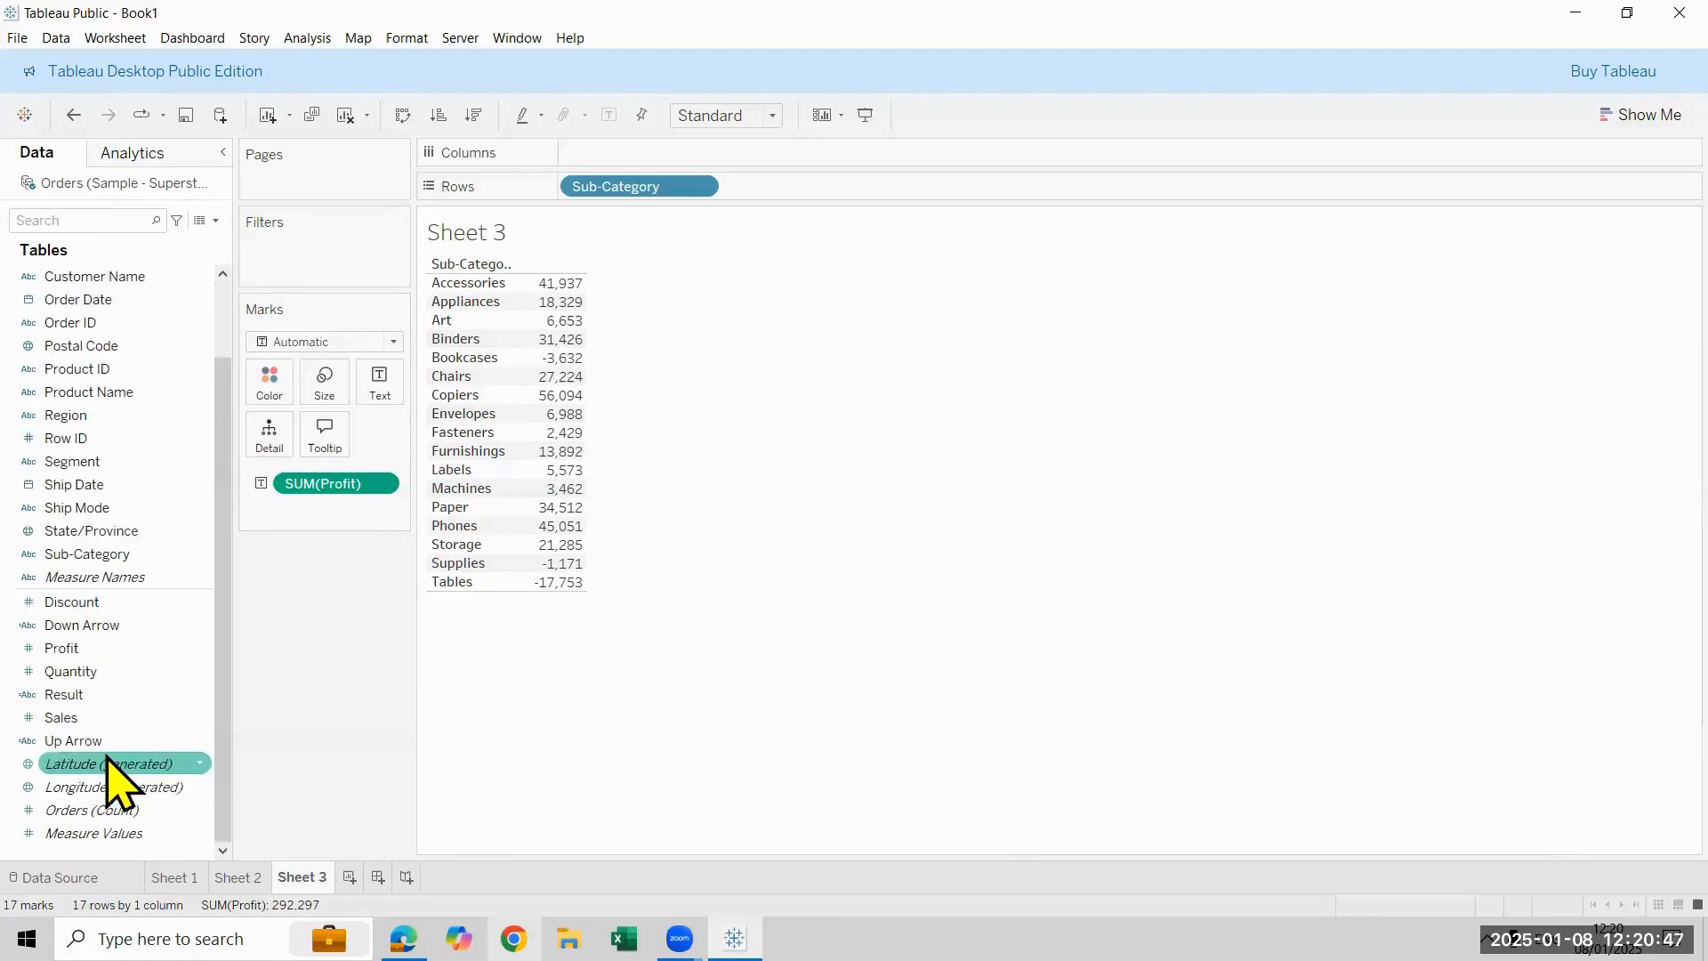
drag(139, 737, 377, 384)
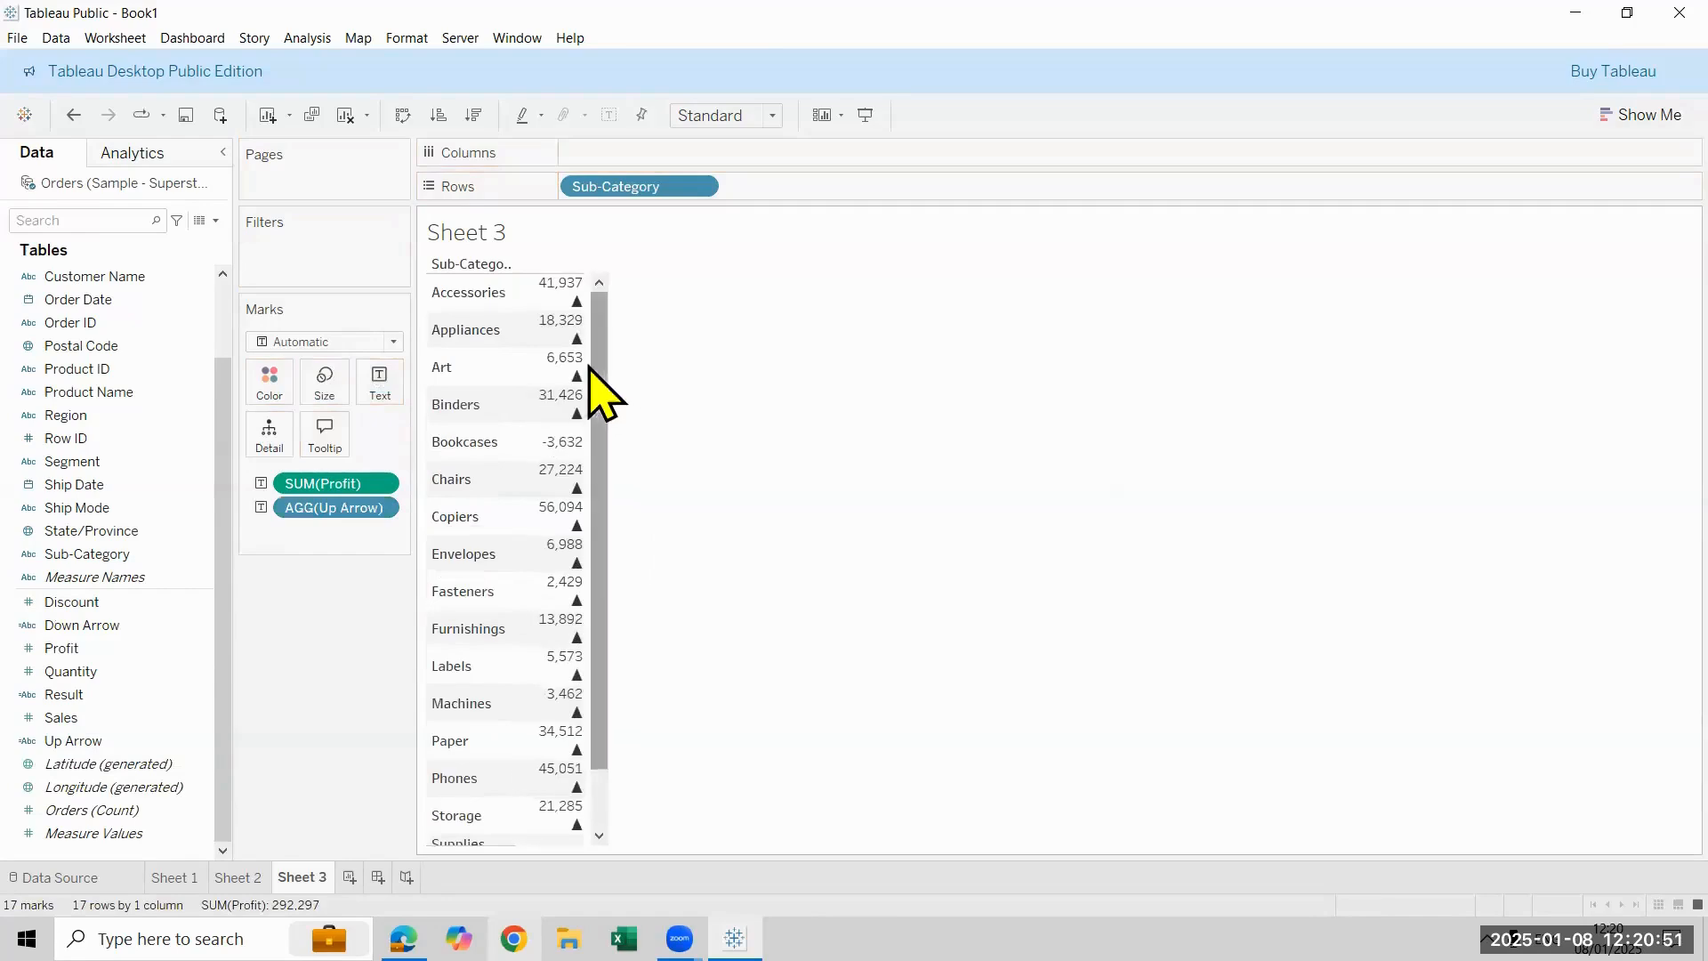
- Add the Down Arrow field to the table's text labels and adjust the width of the value column
drag(593, 363, 771, 375)
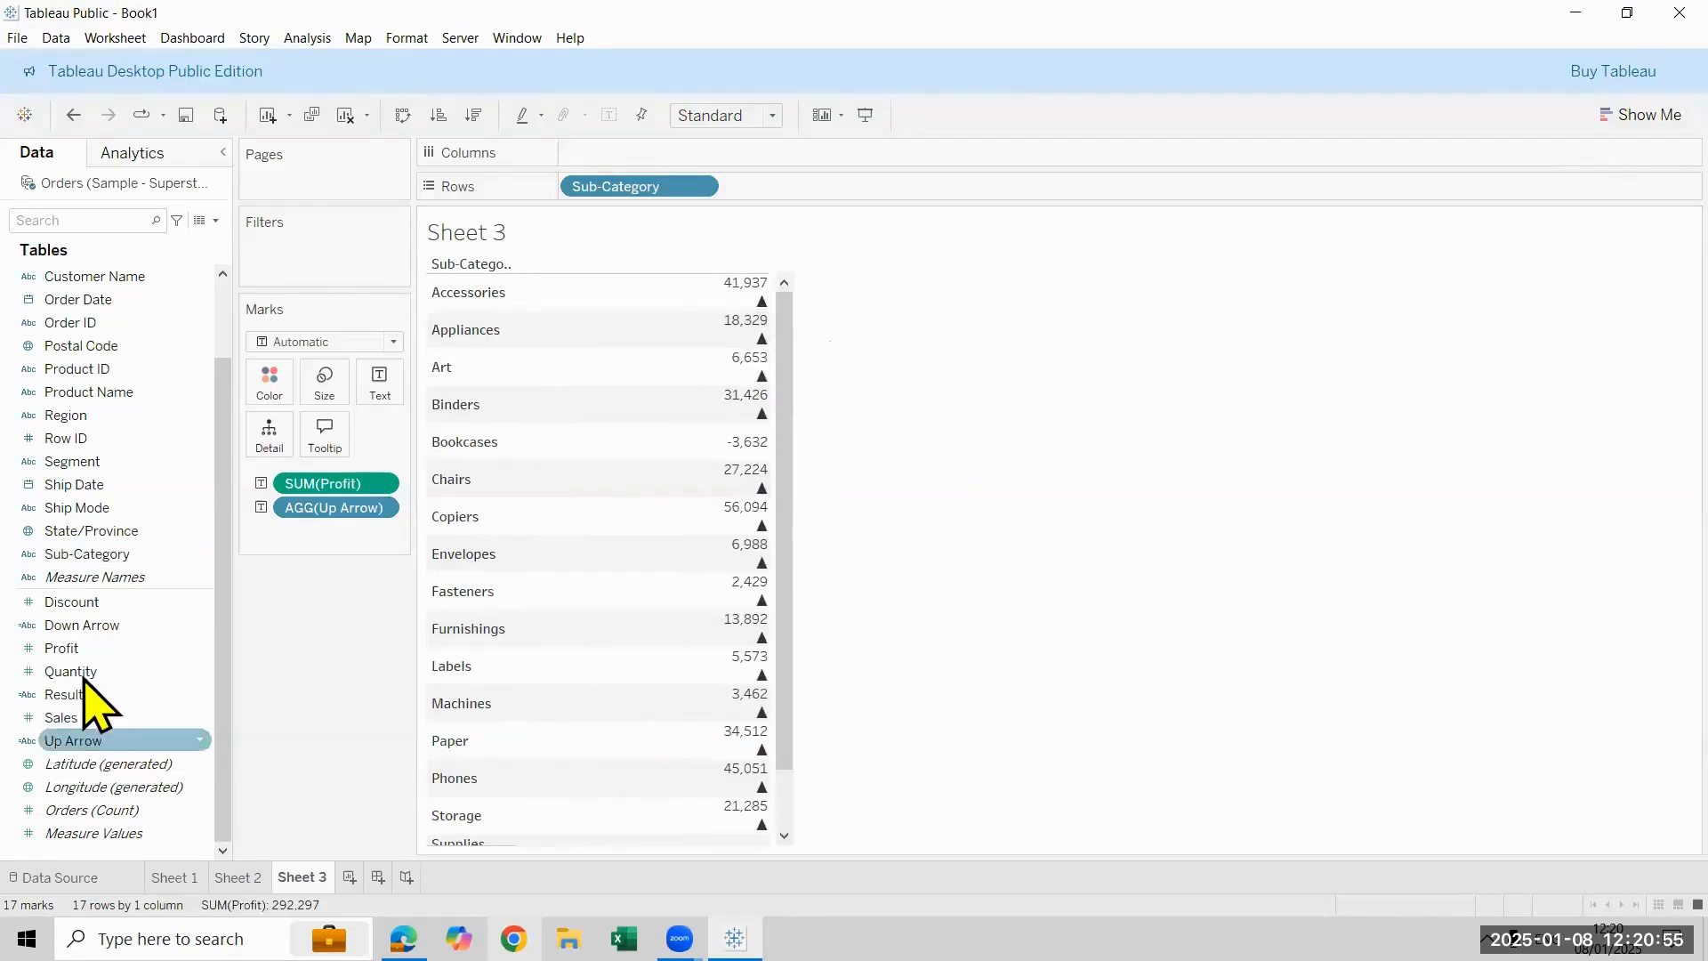
drag(97, 633, 380, 384)
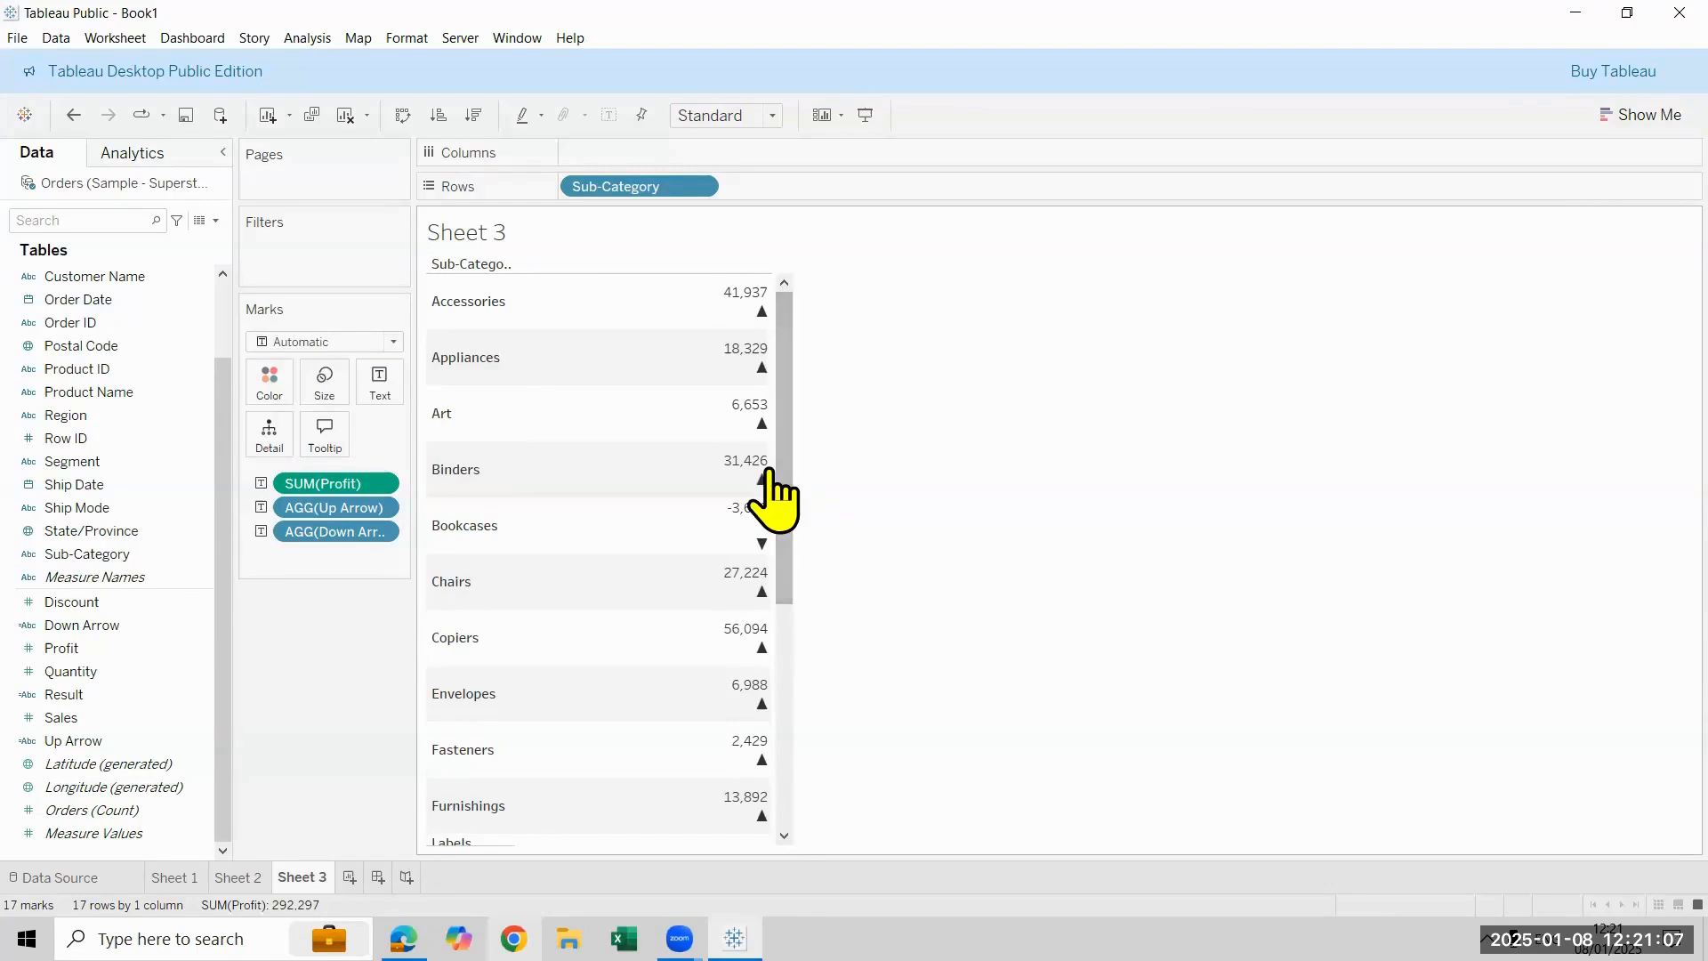
drag(770, 465, 988, 444)
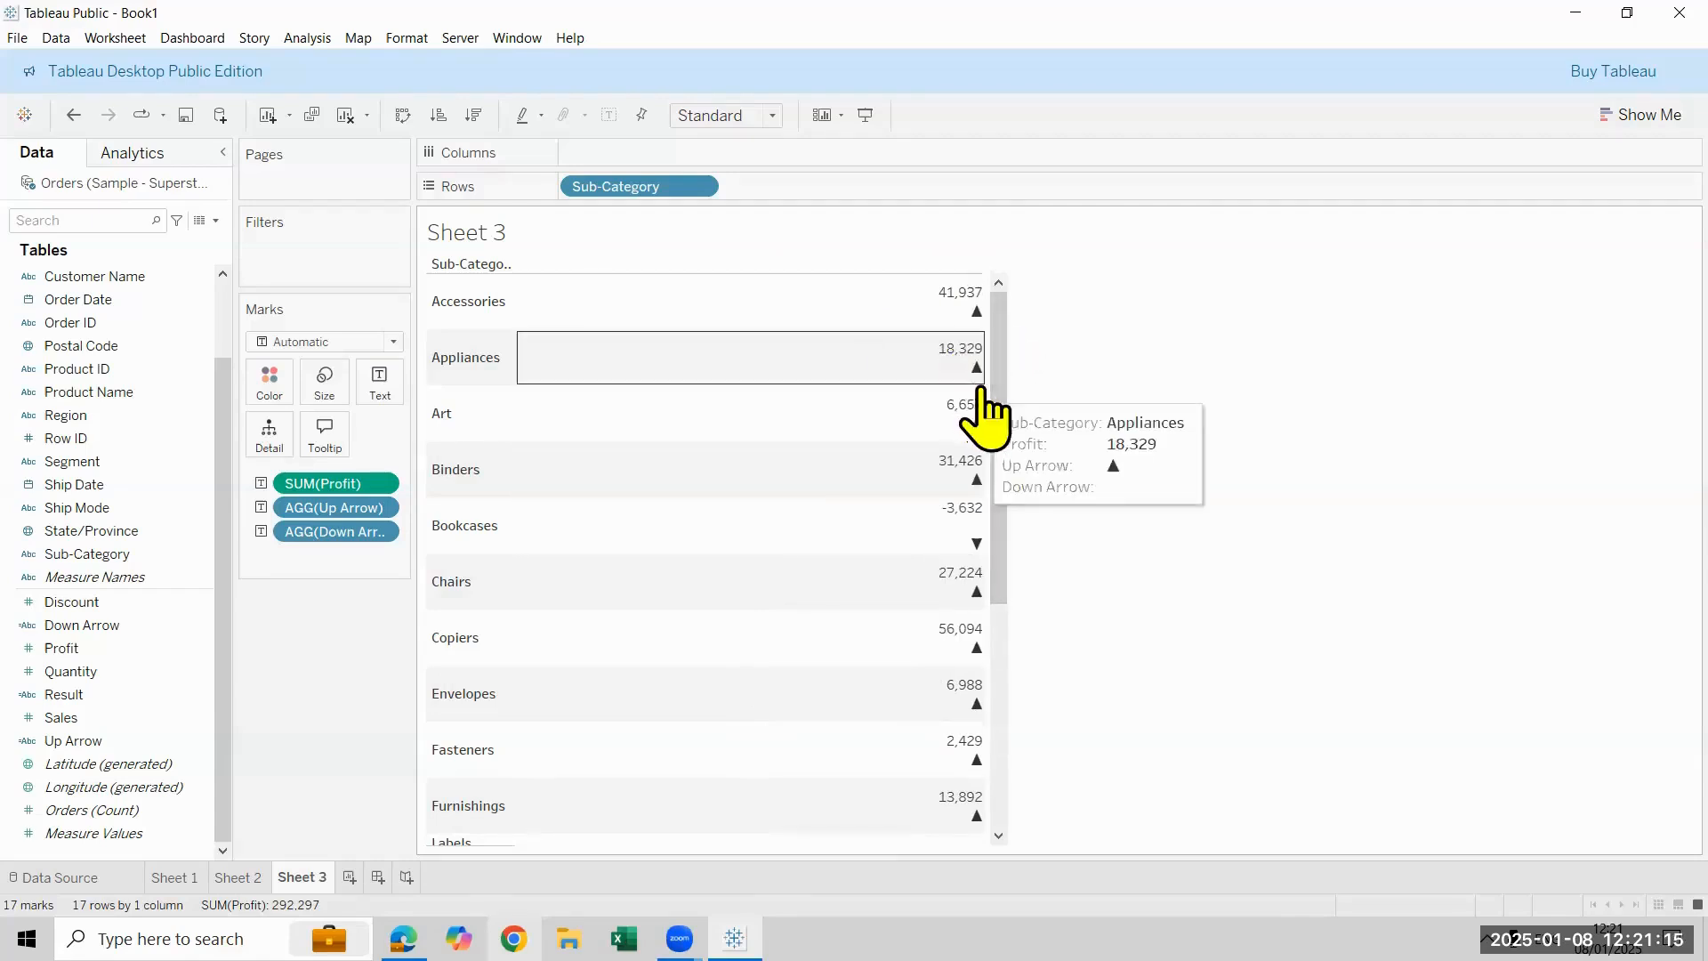
drag(984, 391, 755, 427)
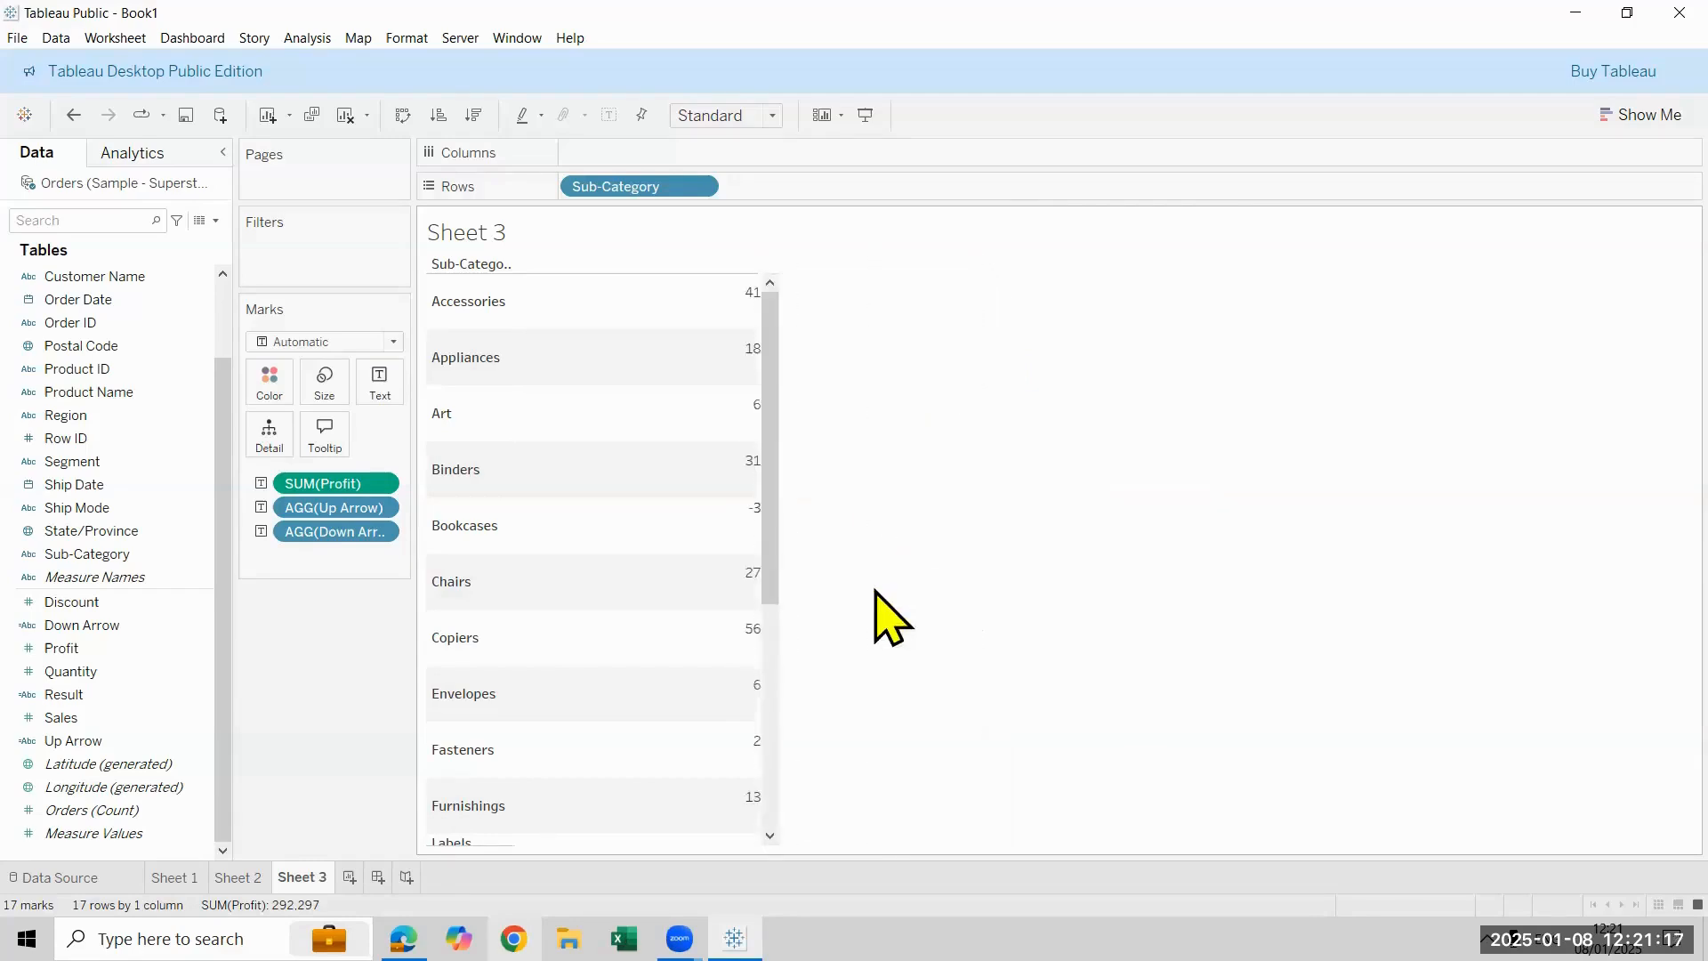
- Edit the text label so Up Arrow, Down Arrow and SUM(Profit) follow each other on one line in that order
click(378, 391)
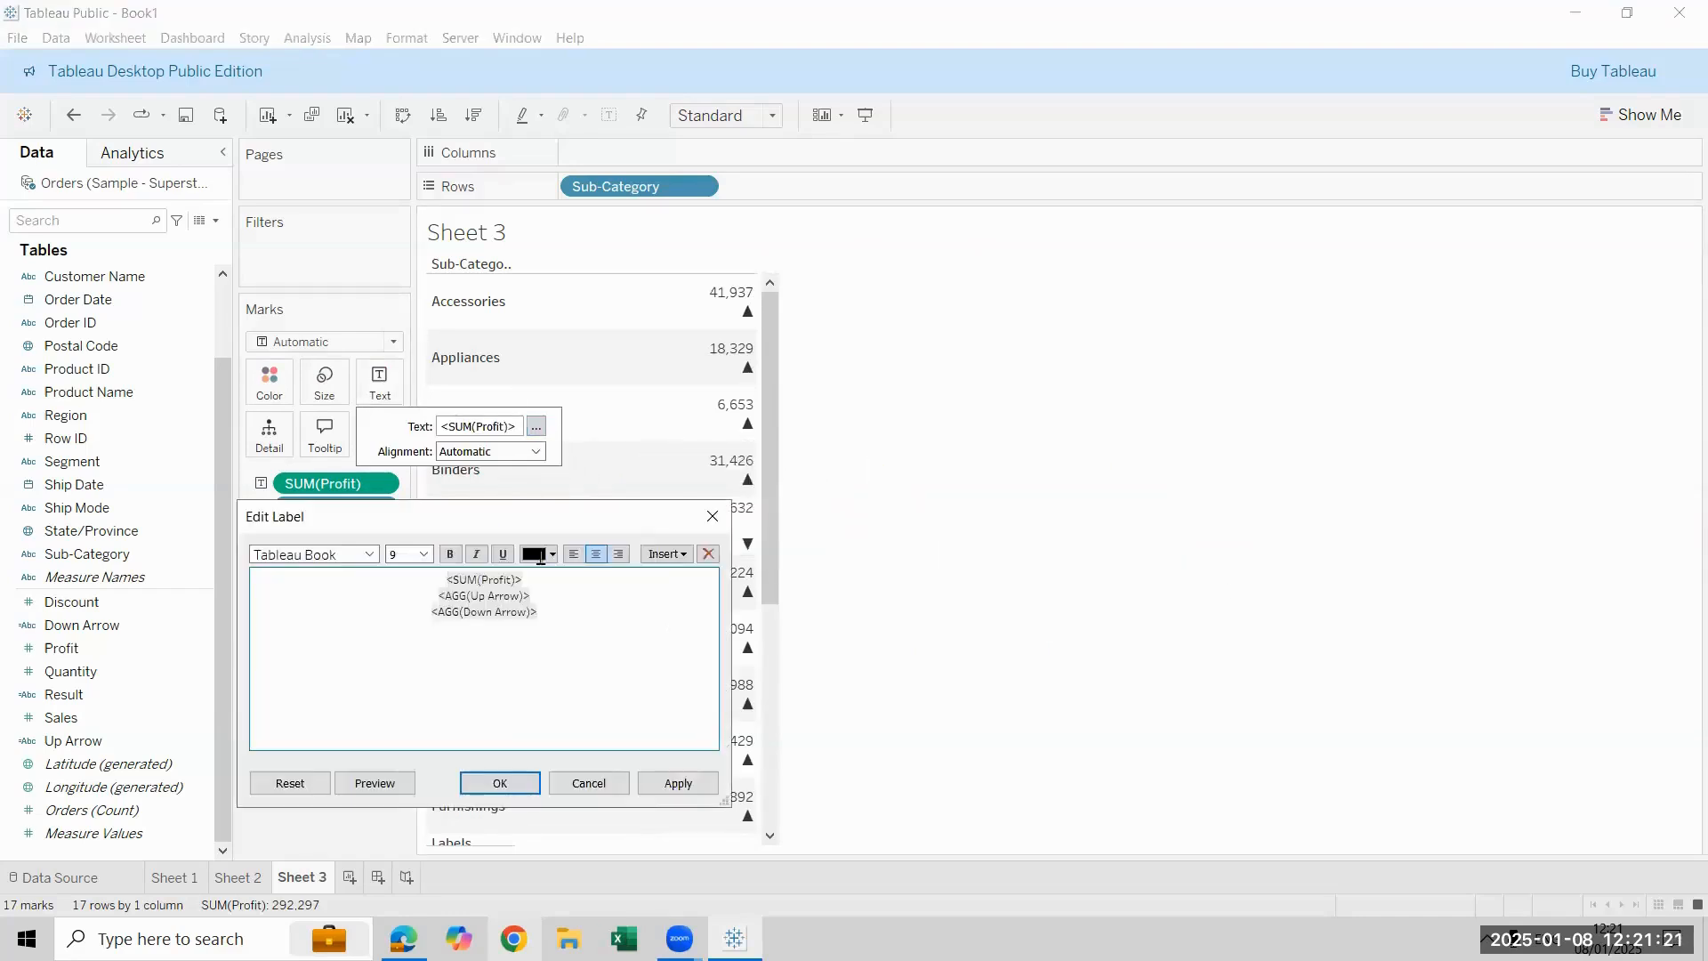
drag(445, 580, 534, 579)
key(ctrl+c)
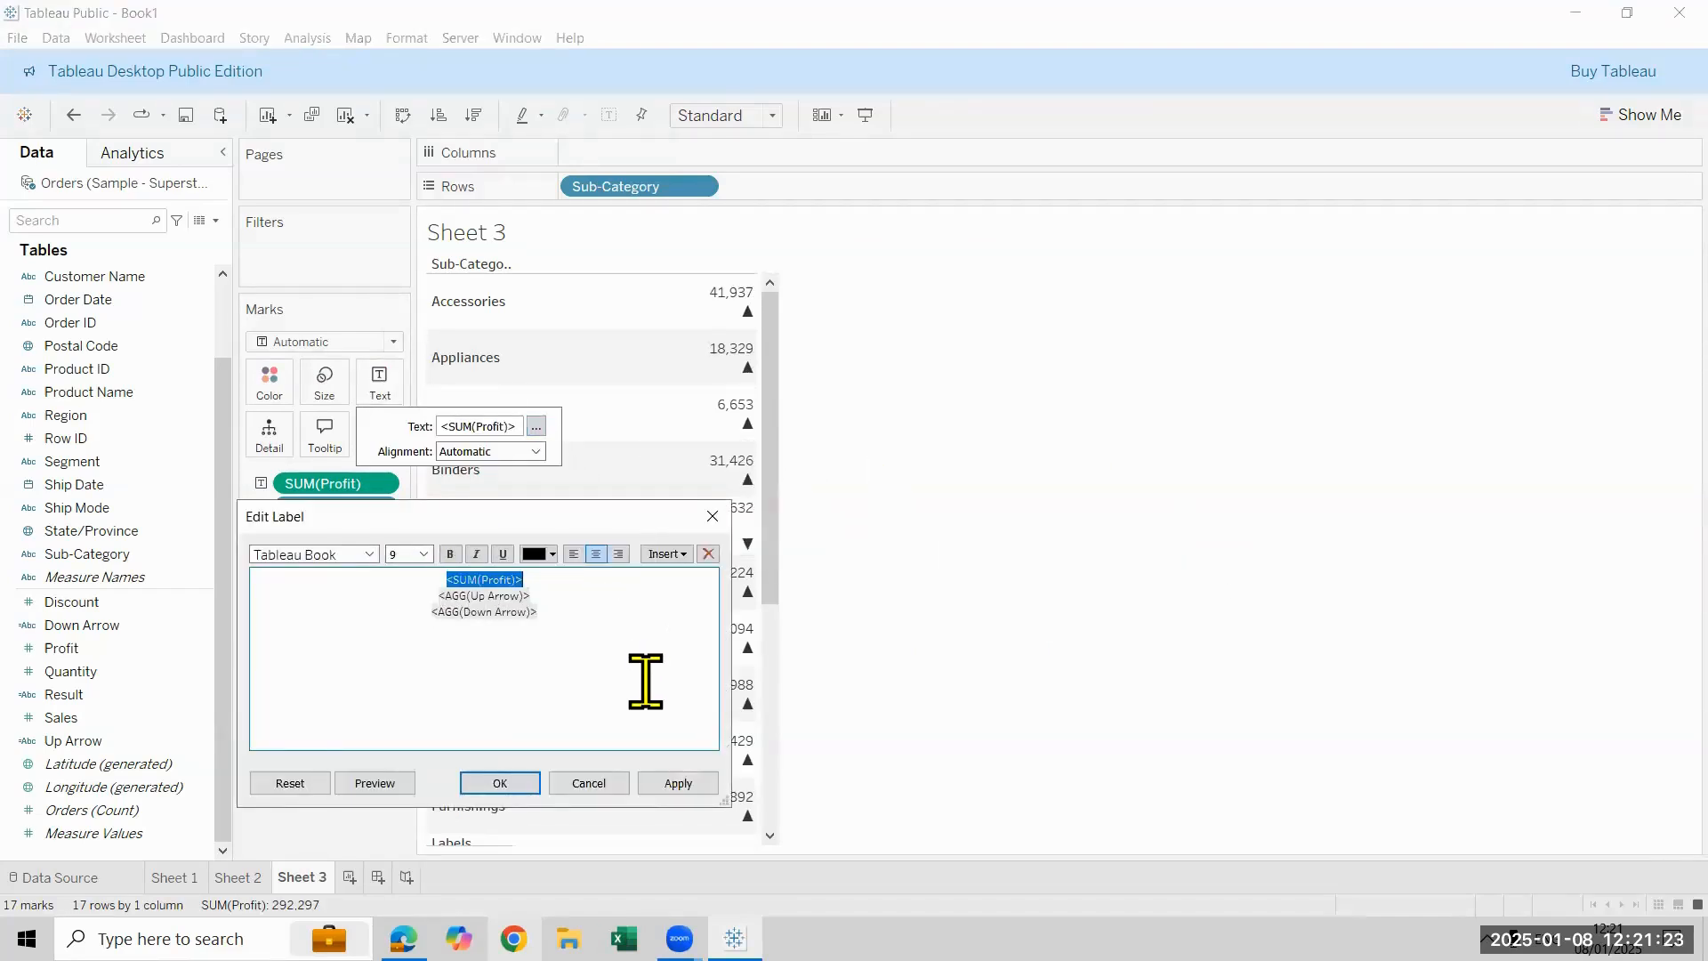
key(Delete)
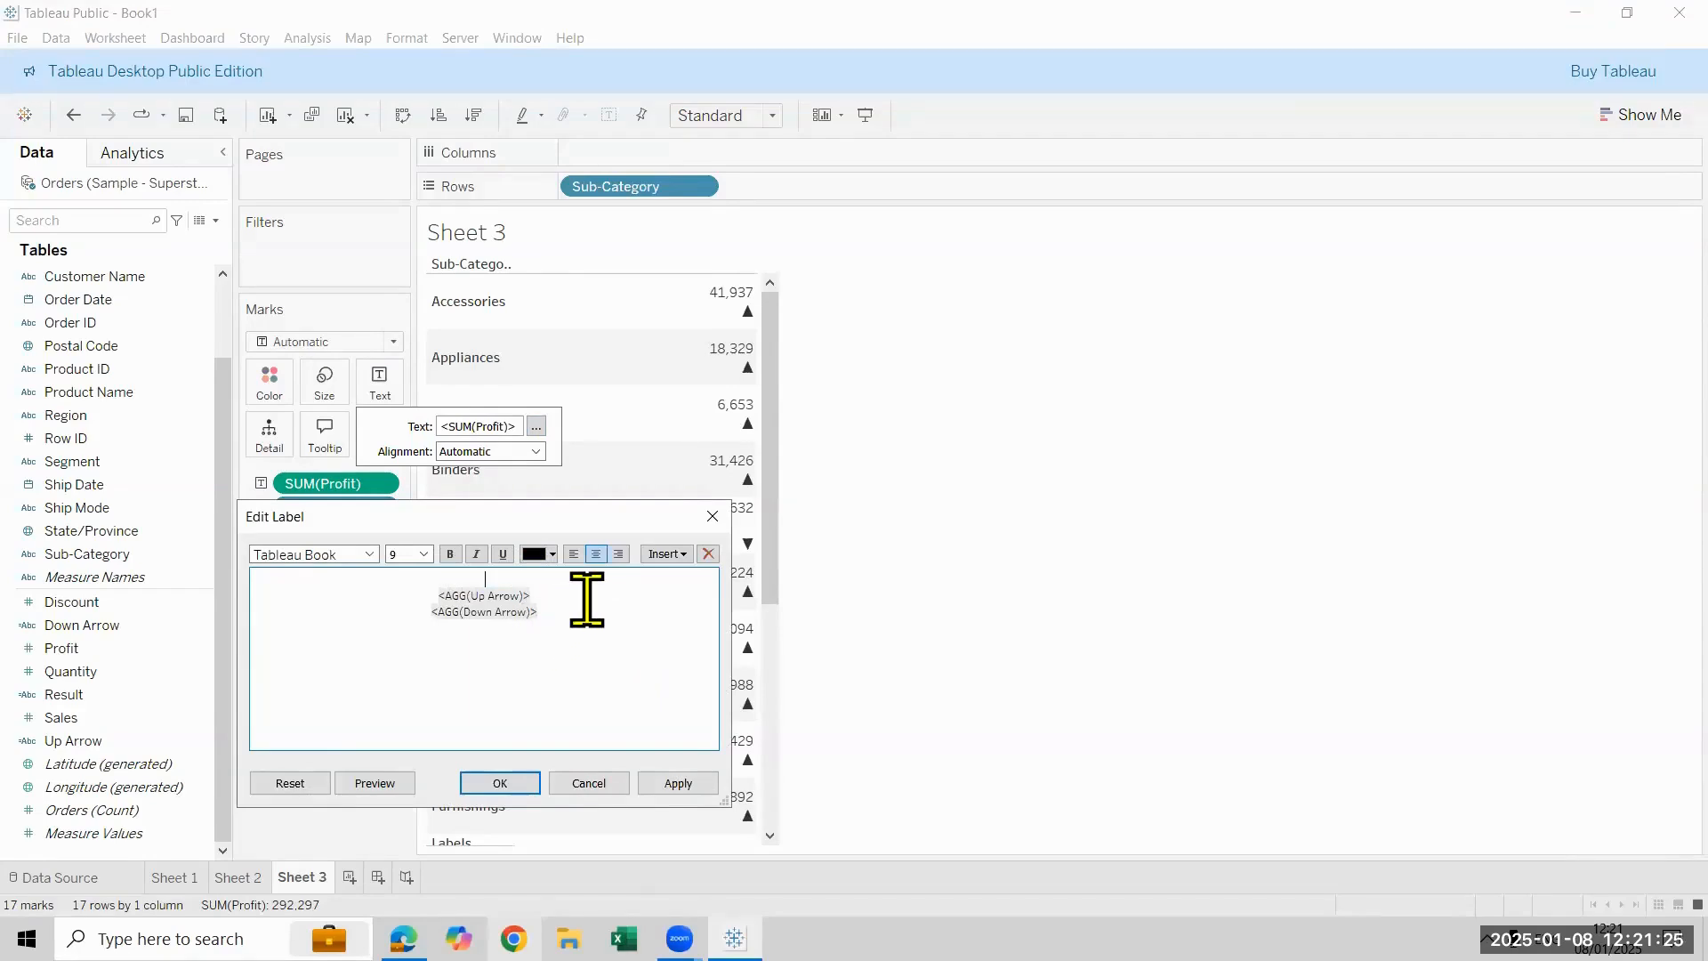
double_click(587, 599)
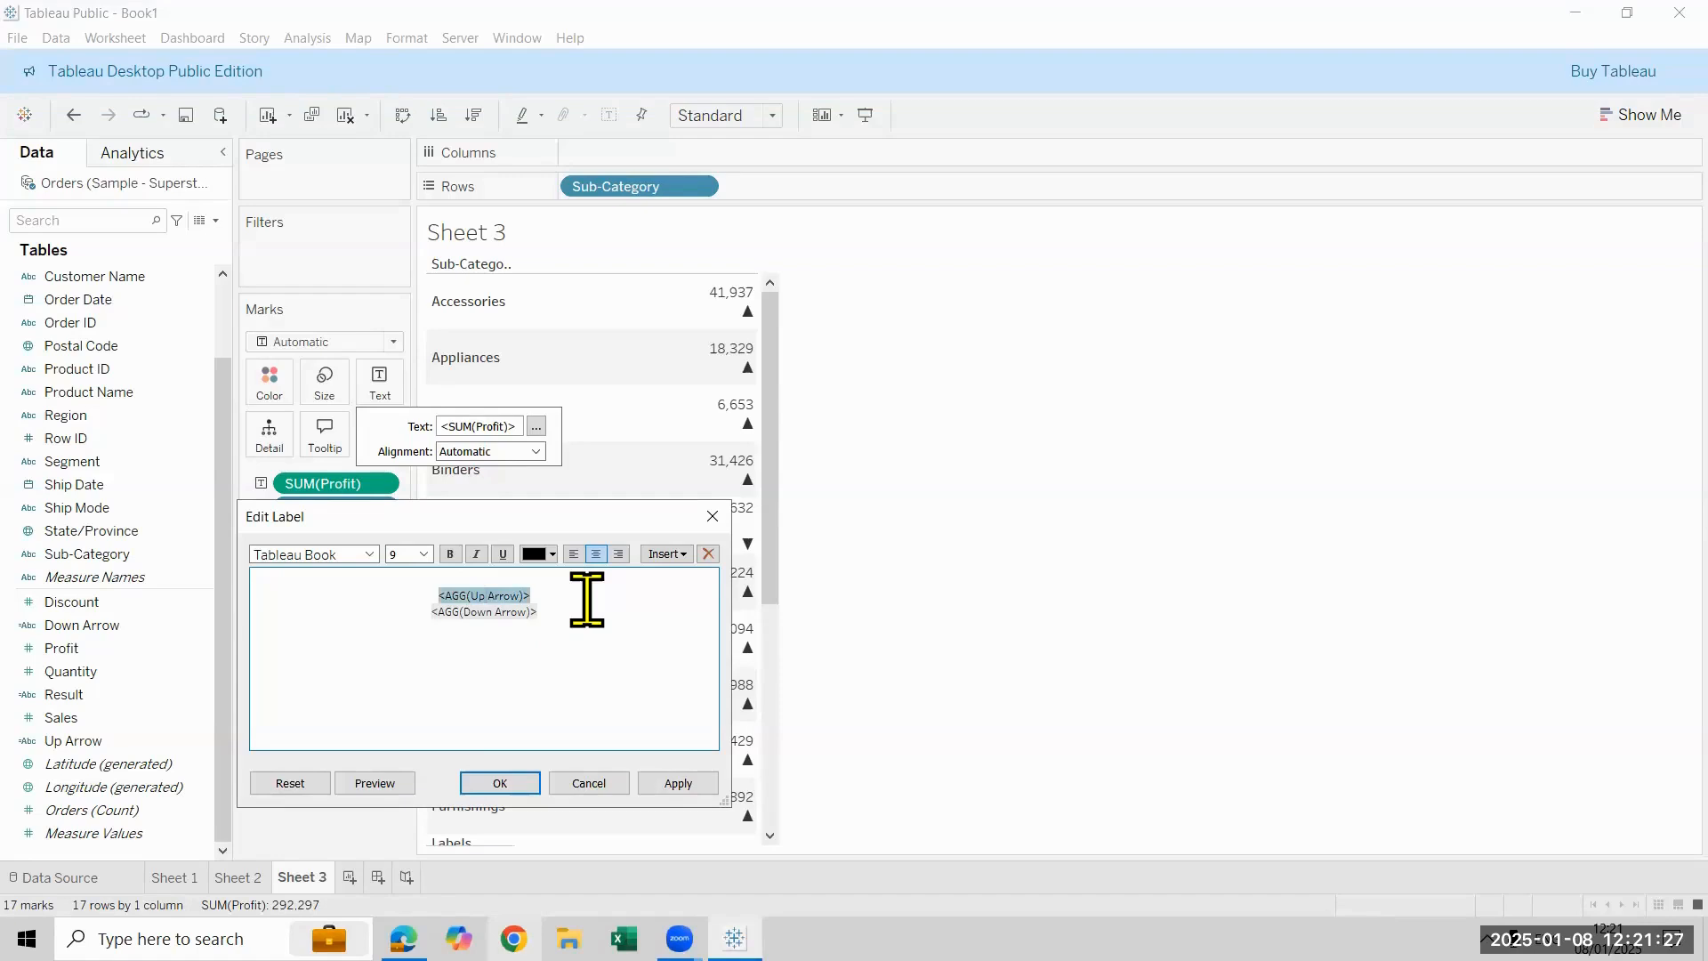
key(Left)
key(BackSpace)
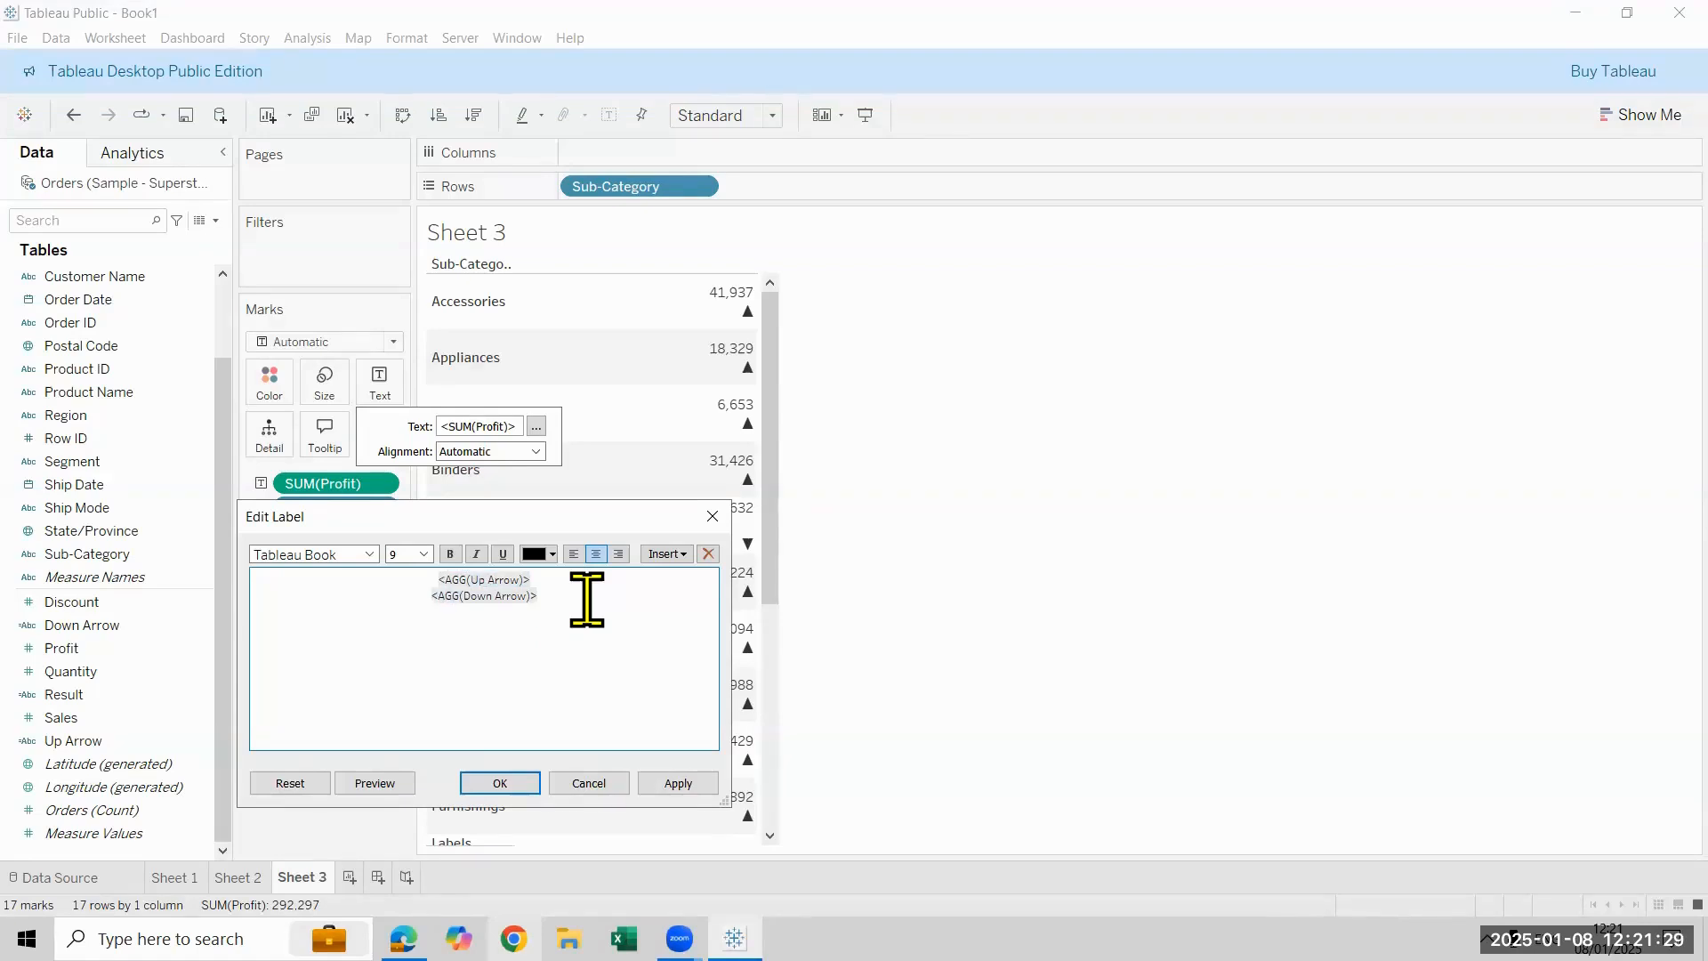
double_click(587, 600)
key(Up)
key(BackSpace)
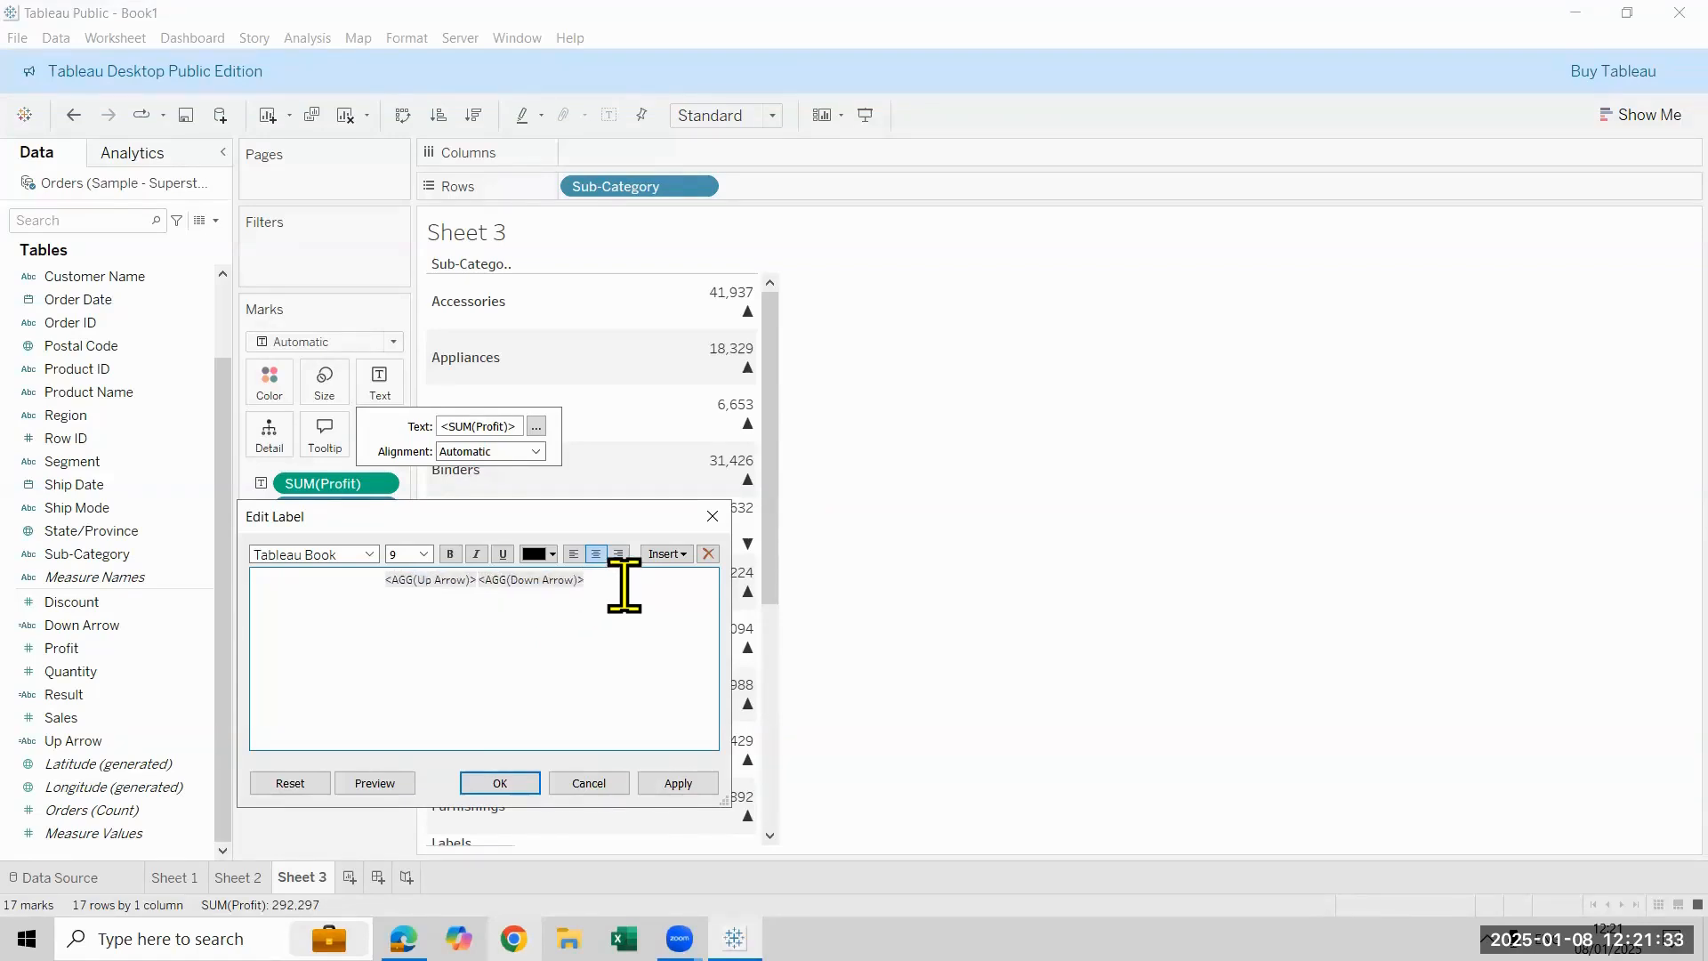
key(ctrl+v)
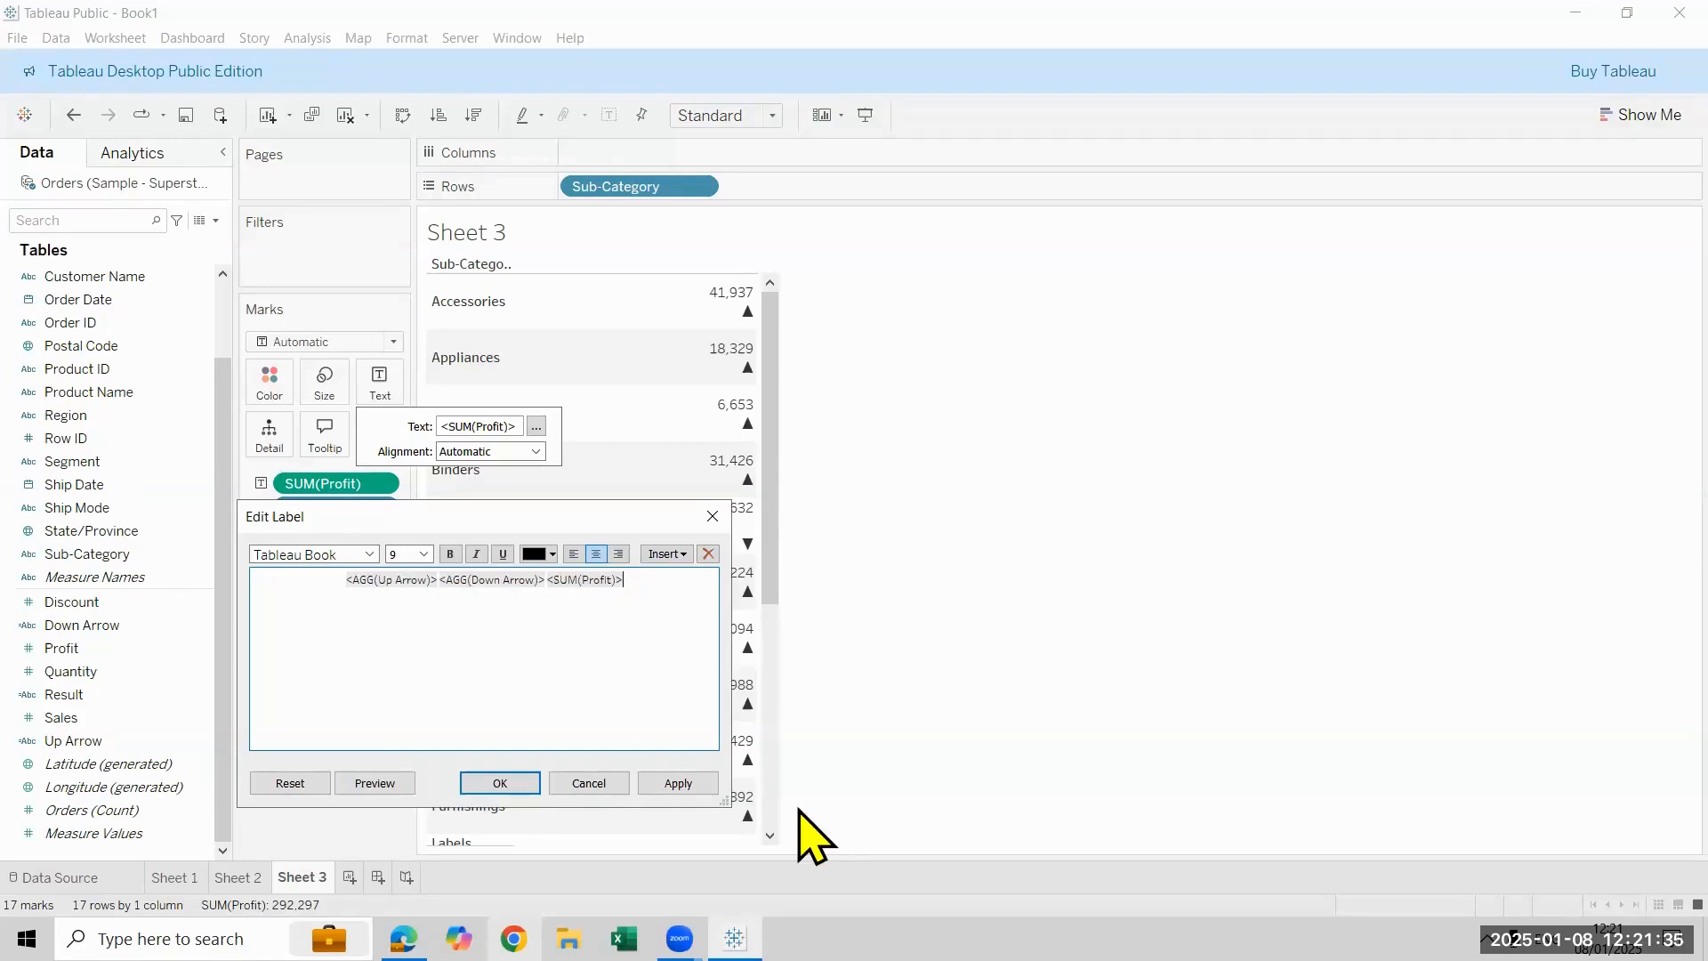
- Format the whole label text as bold at size 18 and apply it to the table
key(ctrl+a)
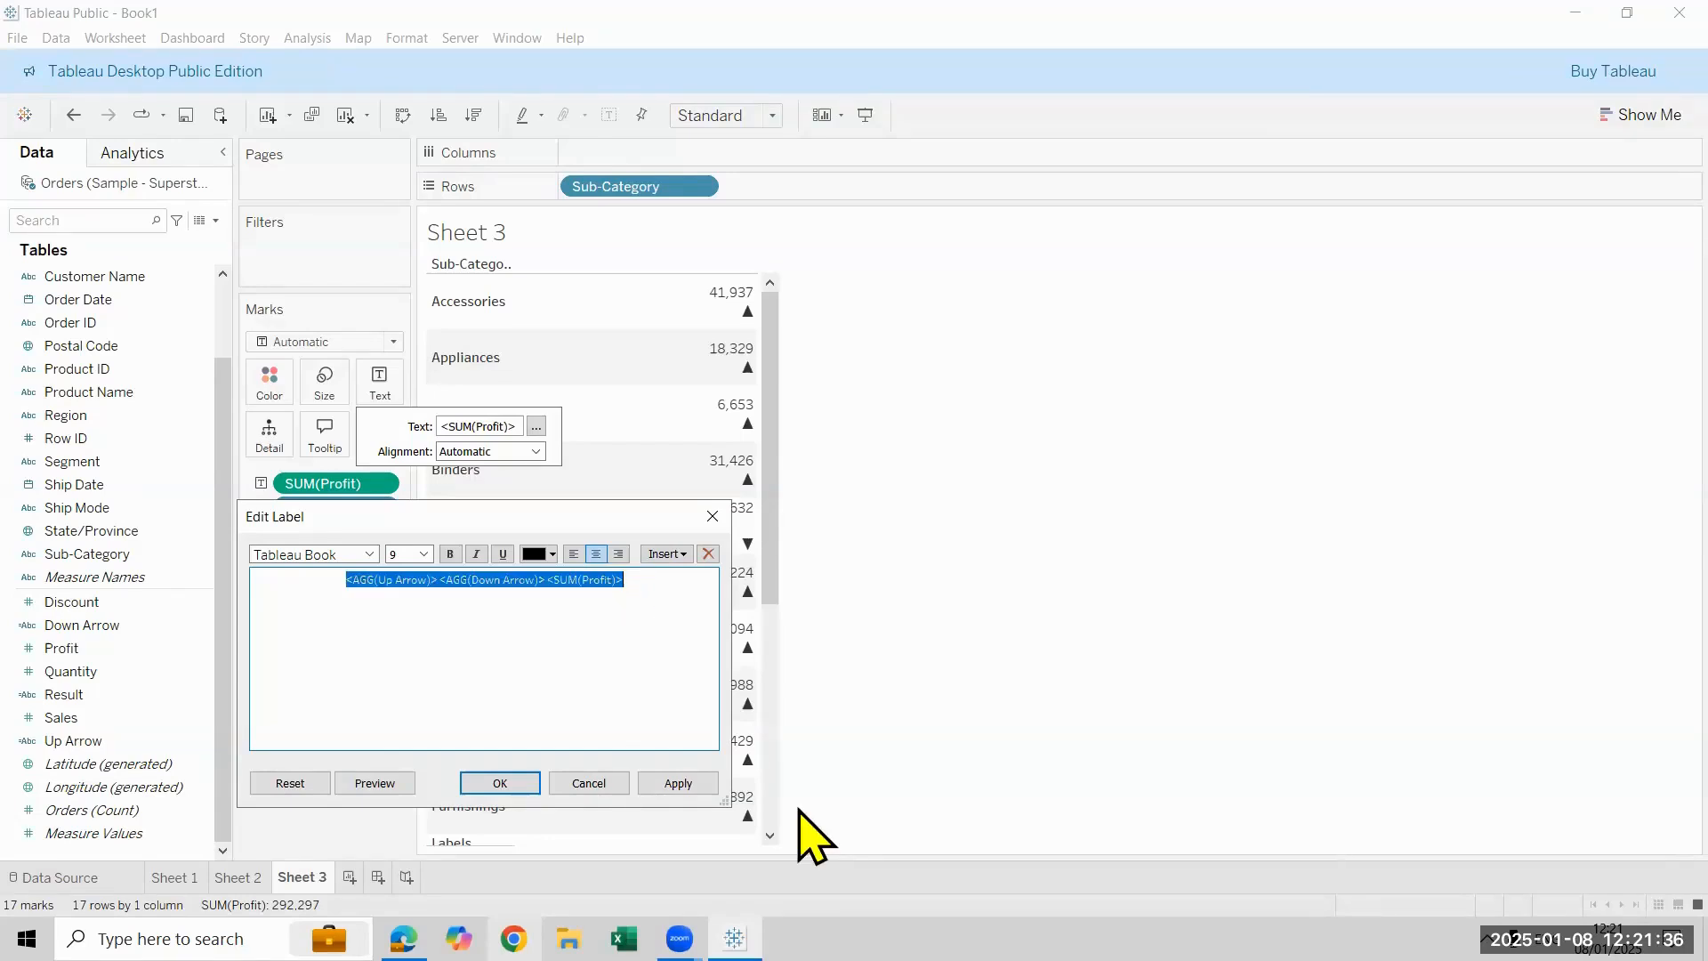
click(416, 558)
click(424, 554)
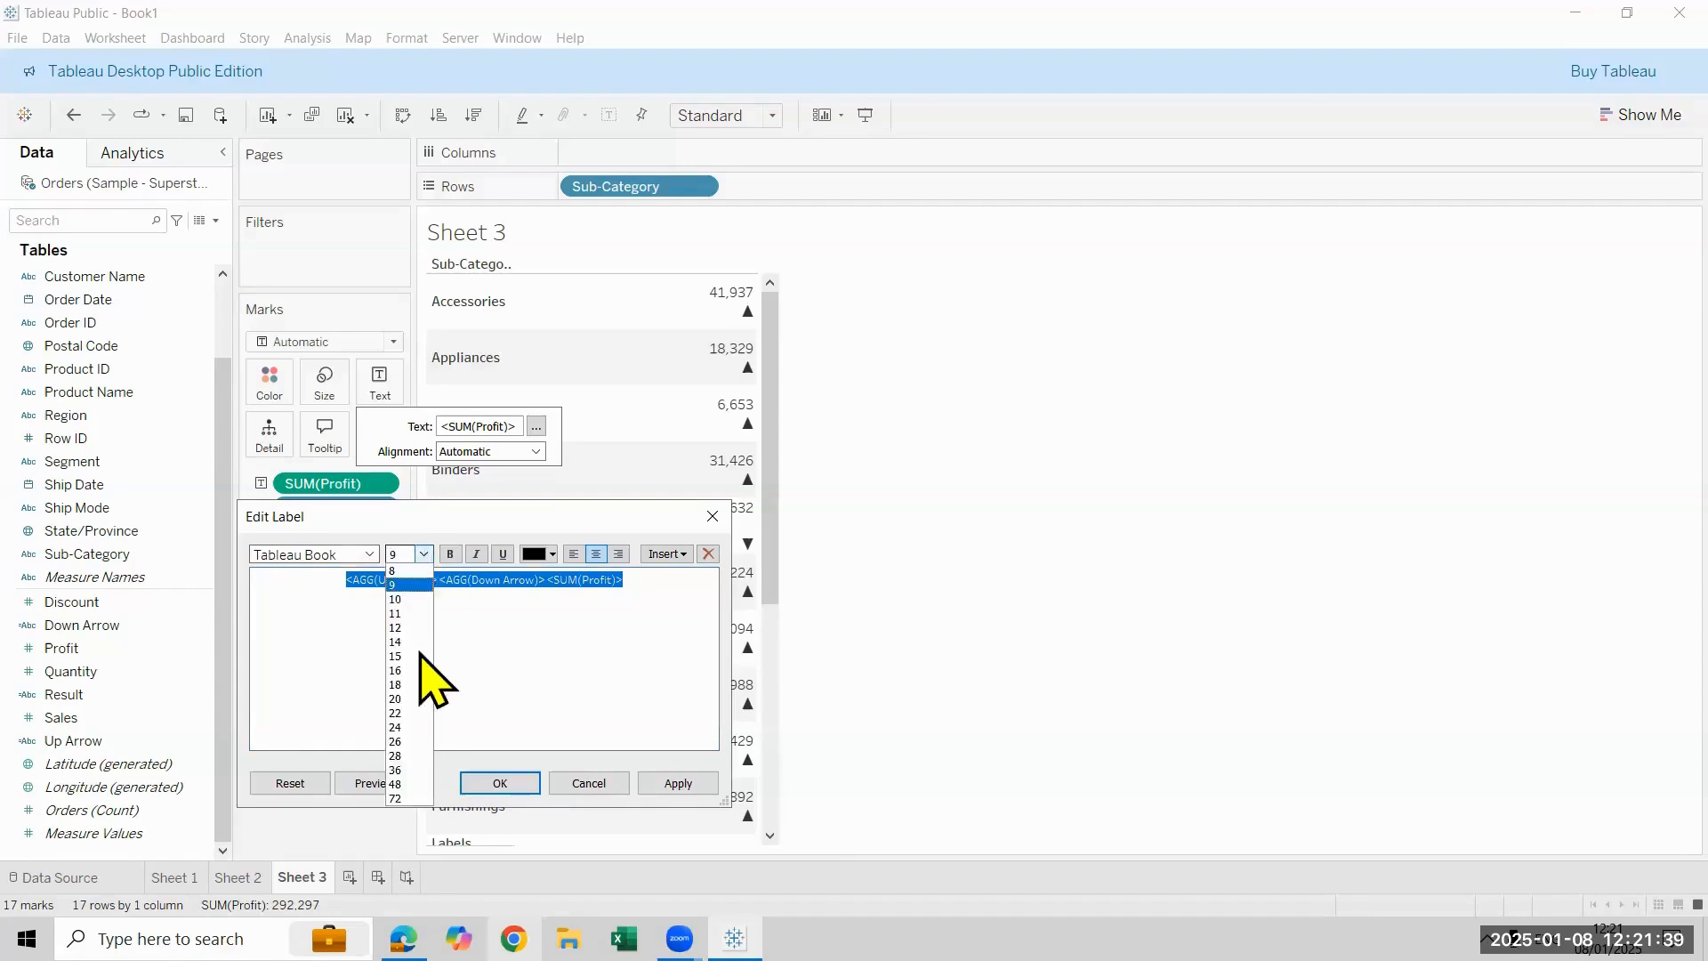
click(419, 698)
click(539, 554)
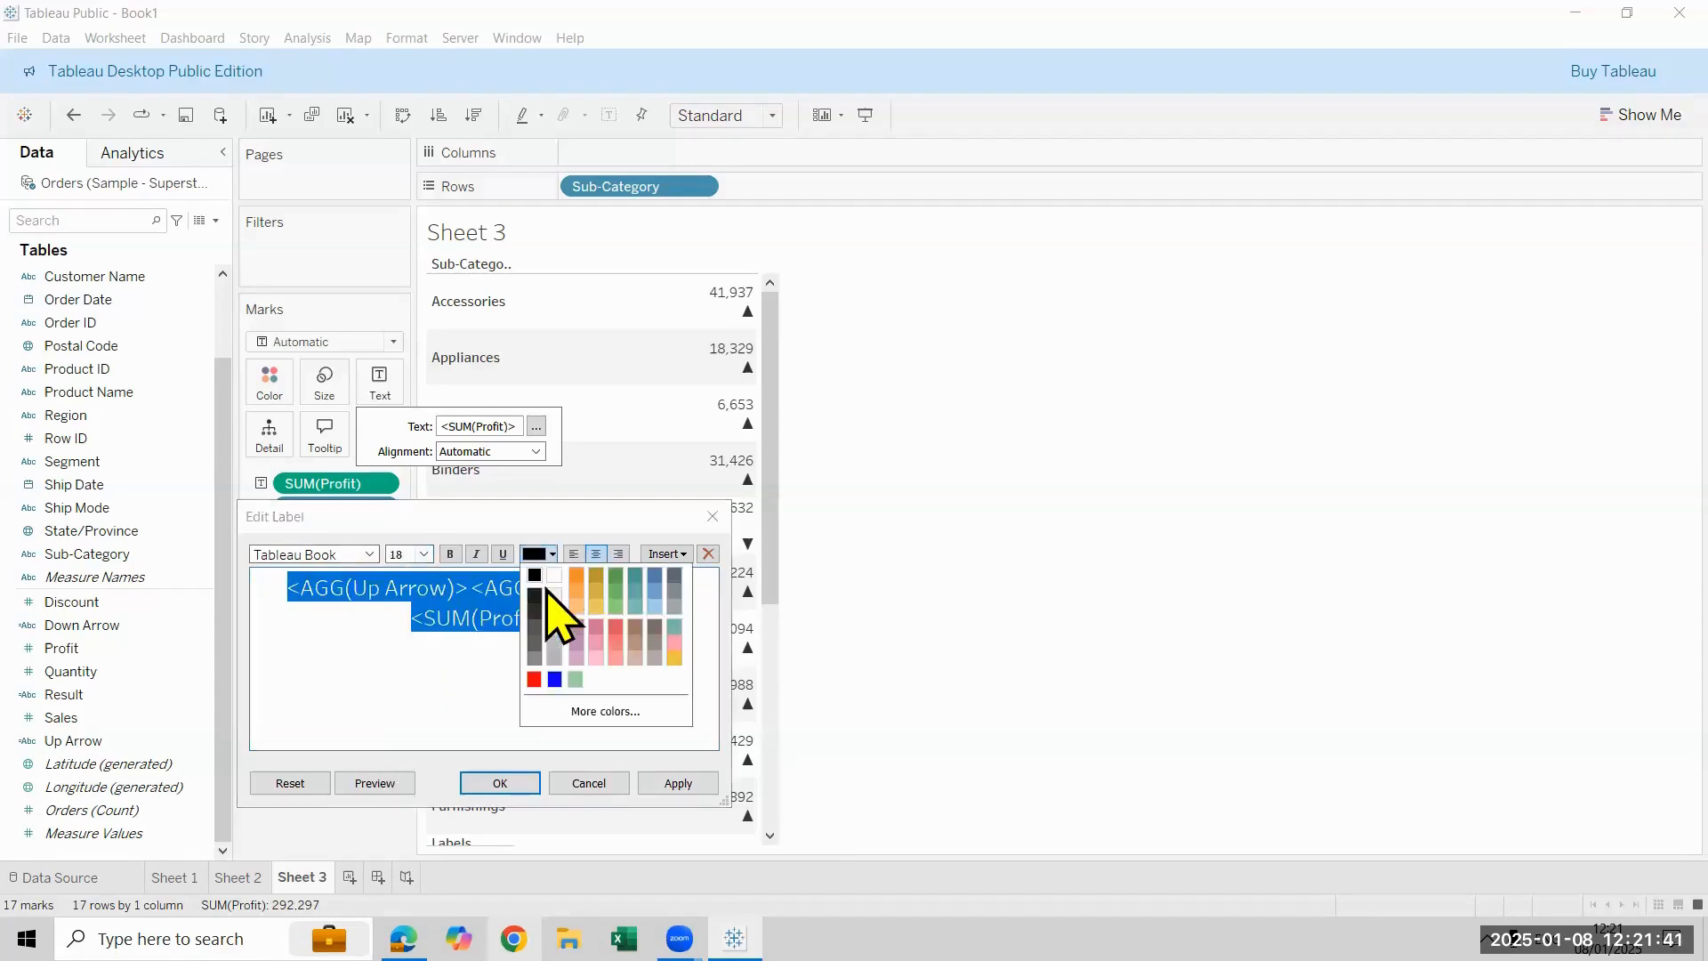
click(458, 556)
click(450, 553)
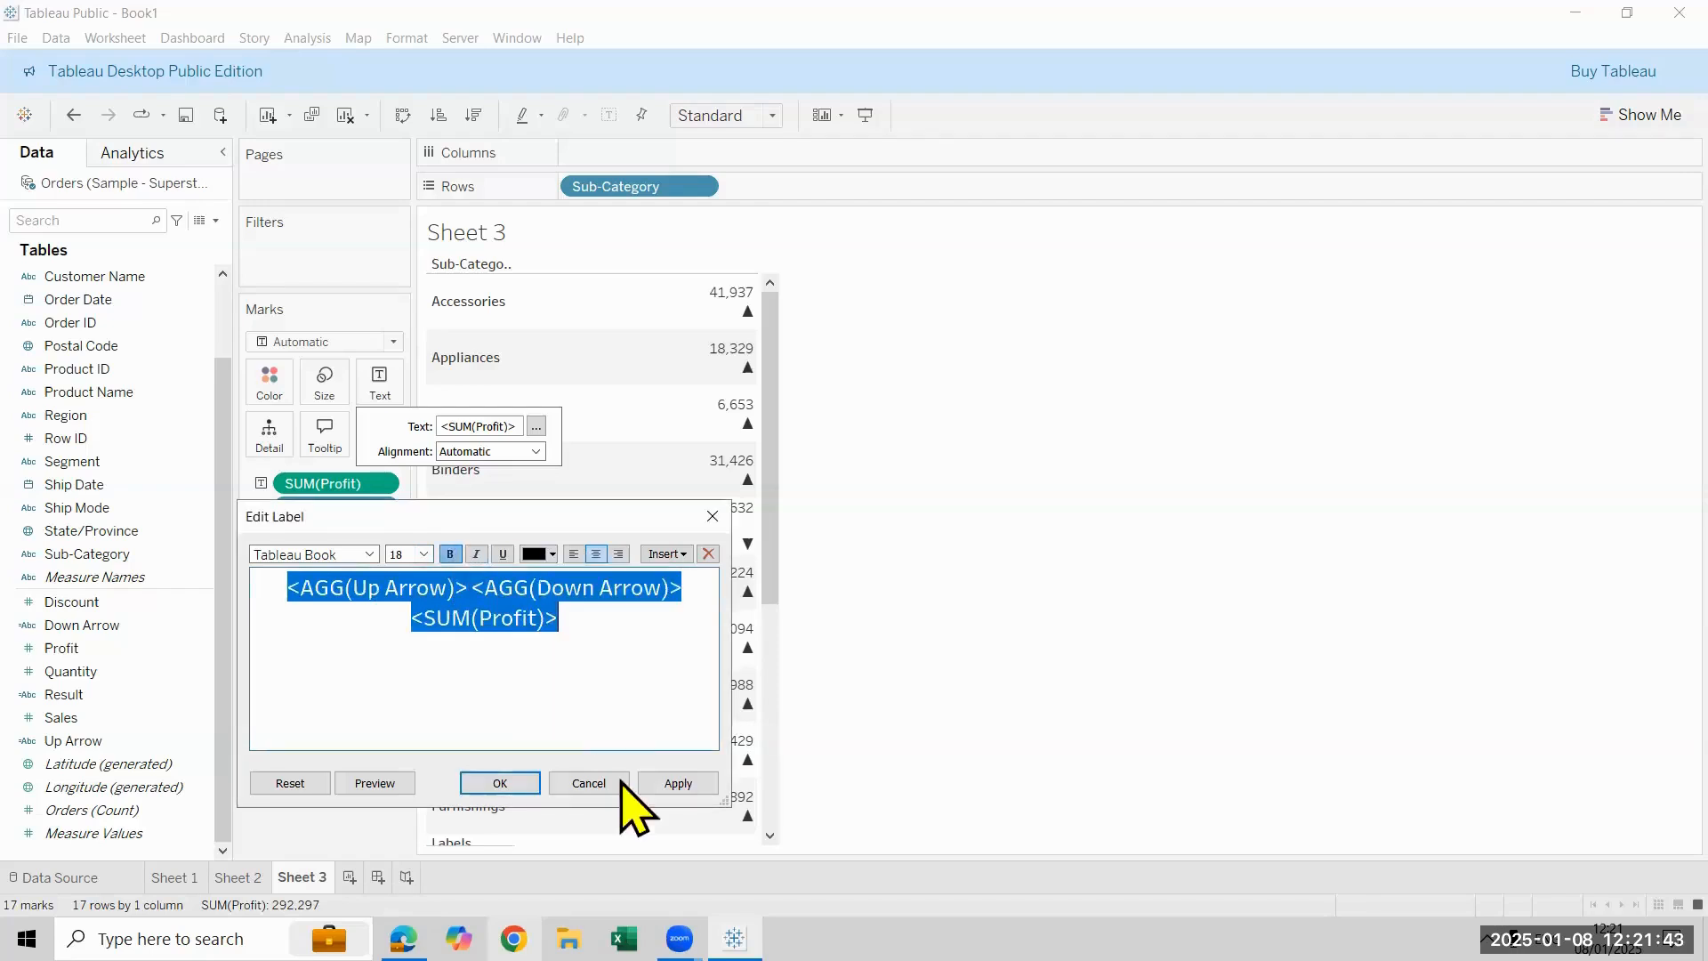
click(678, 782)
click(520, 781)
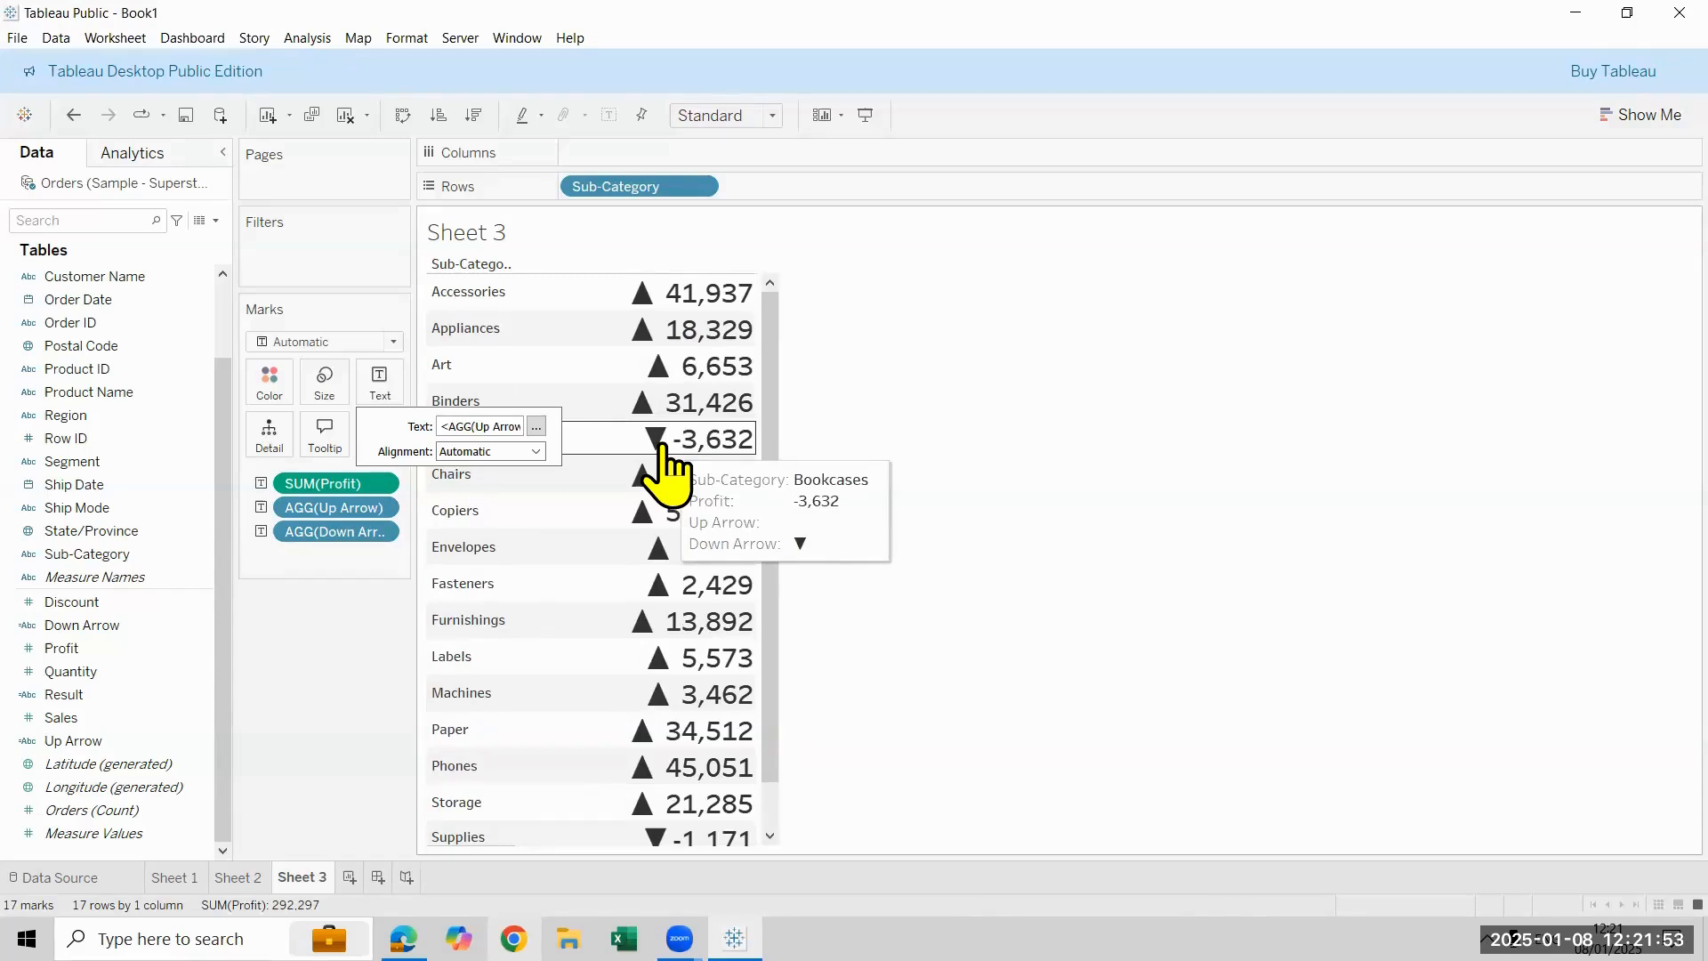
click(537, 426)
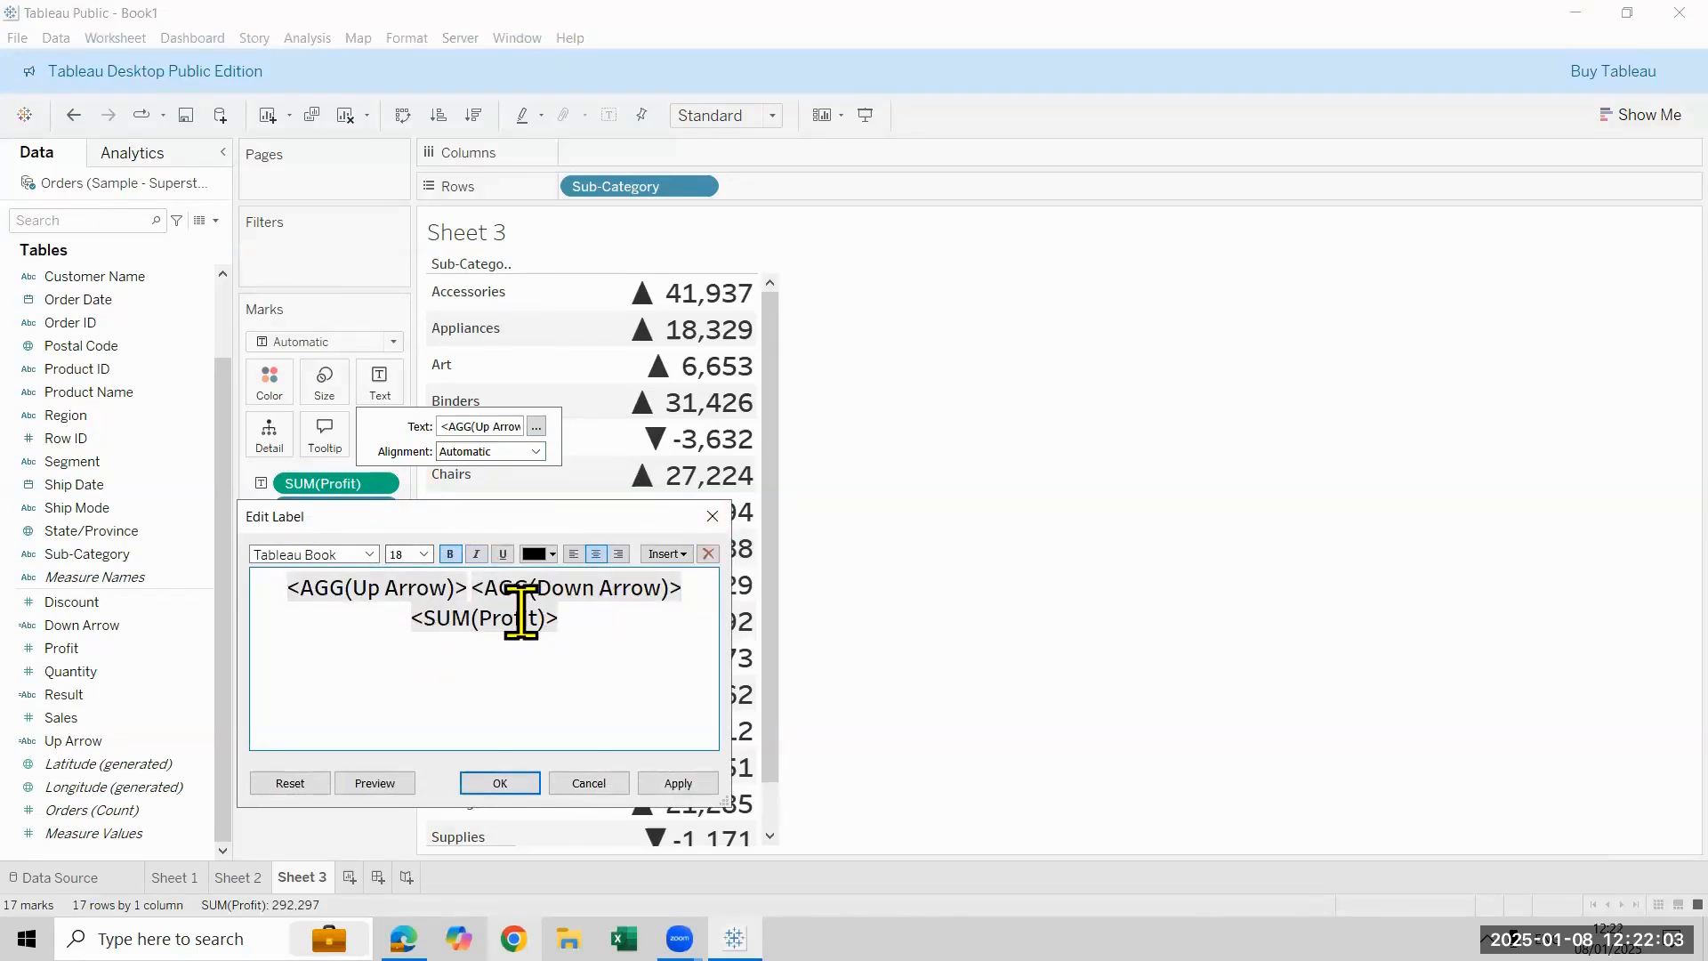
click(556, 622)
click(712, 516)
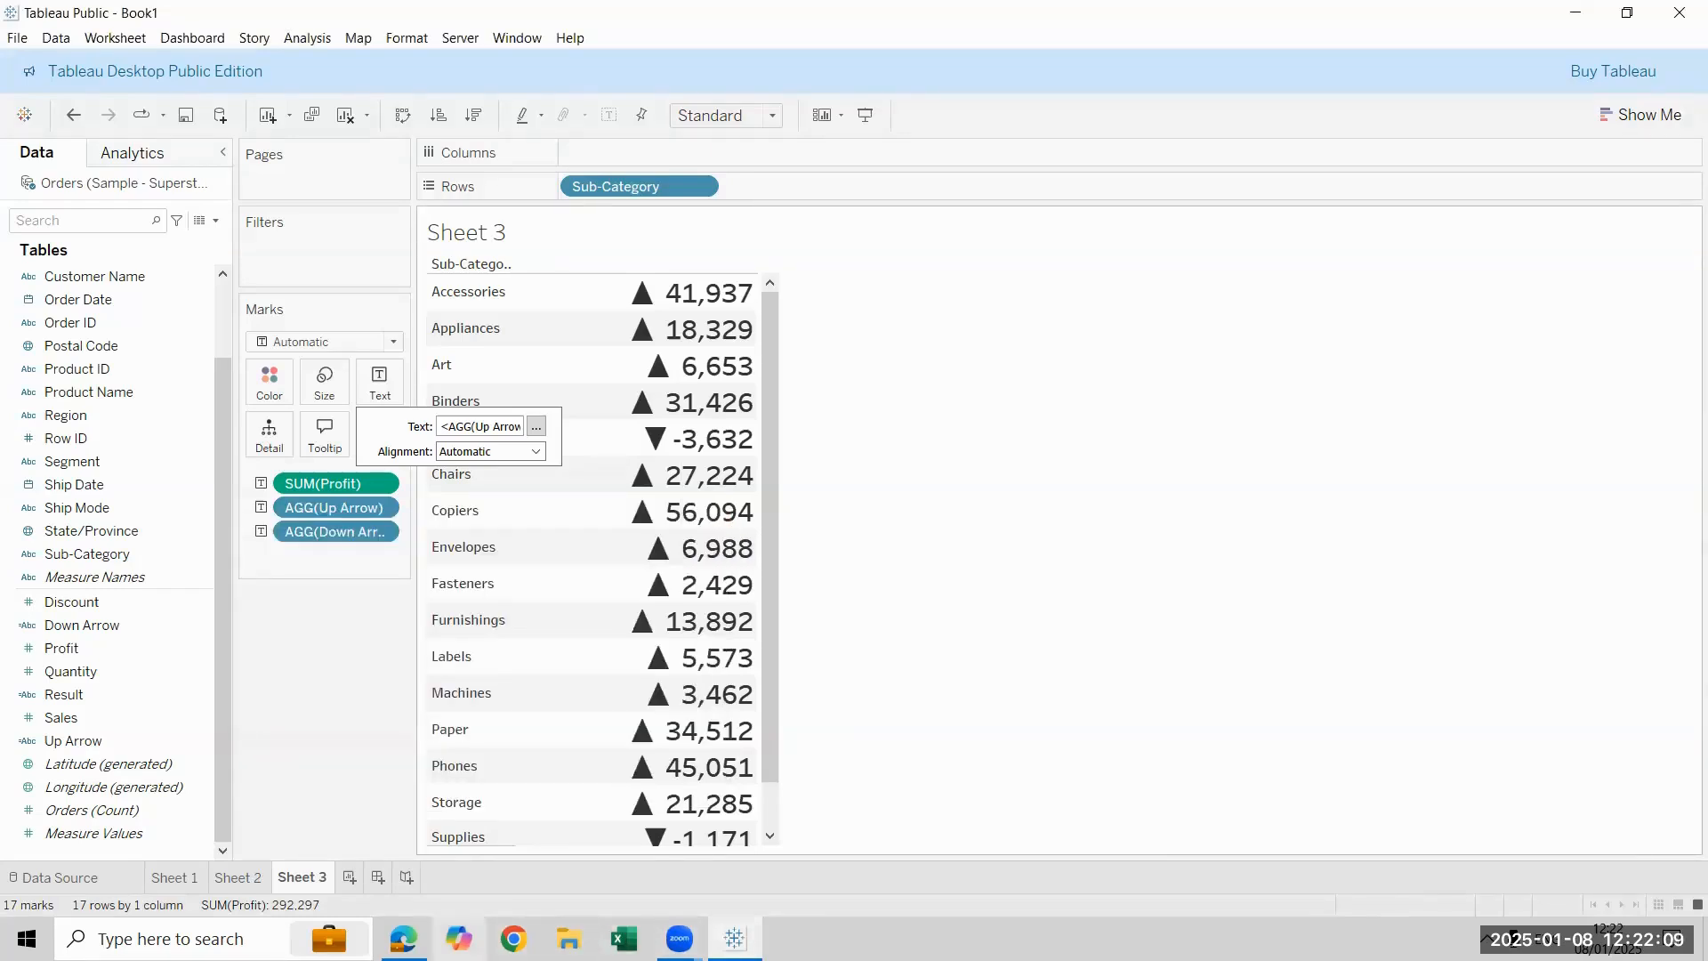
- Switch to Microsoft Edge, return to the alt-codes.net triangle symbols page and examine its web address
click(403, 938)
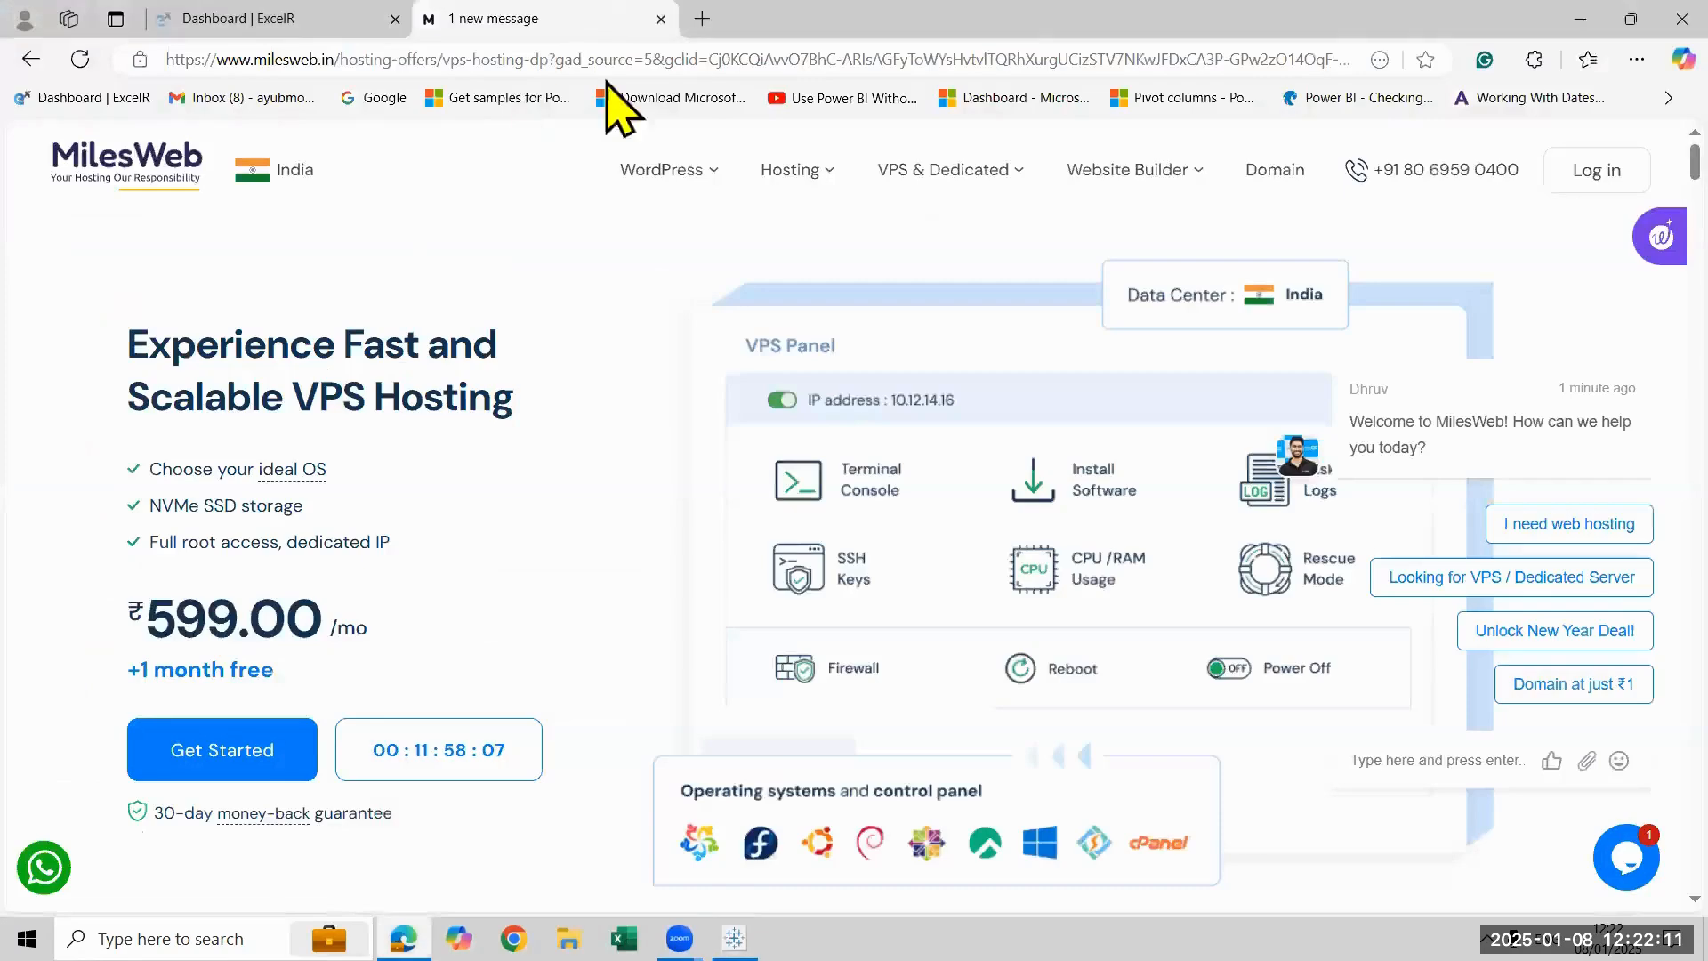
click(341, 18)
click(493, 11)
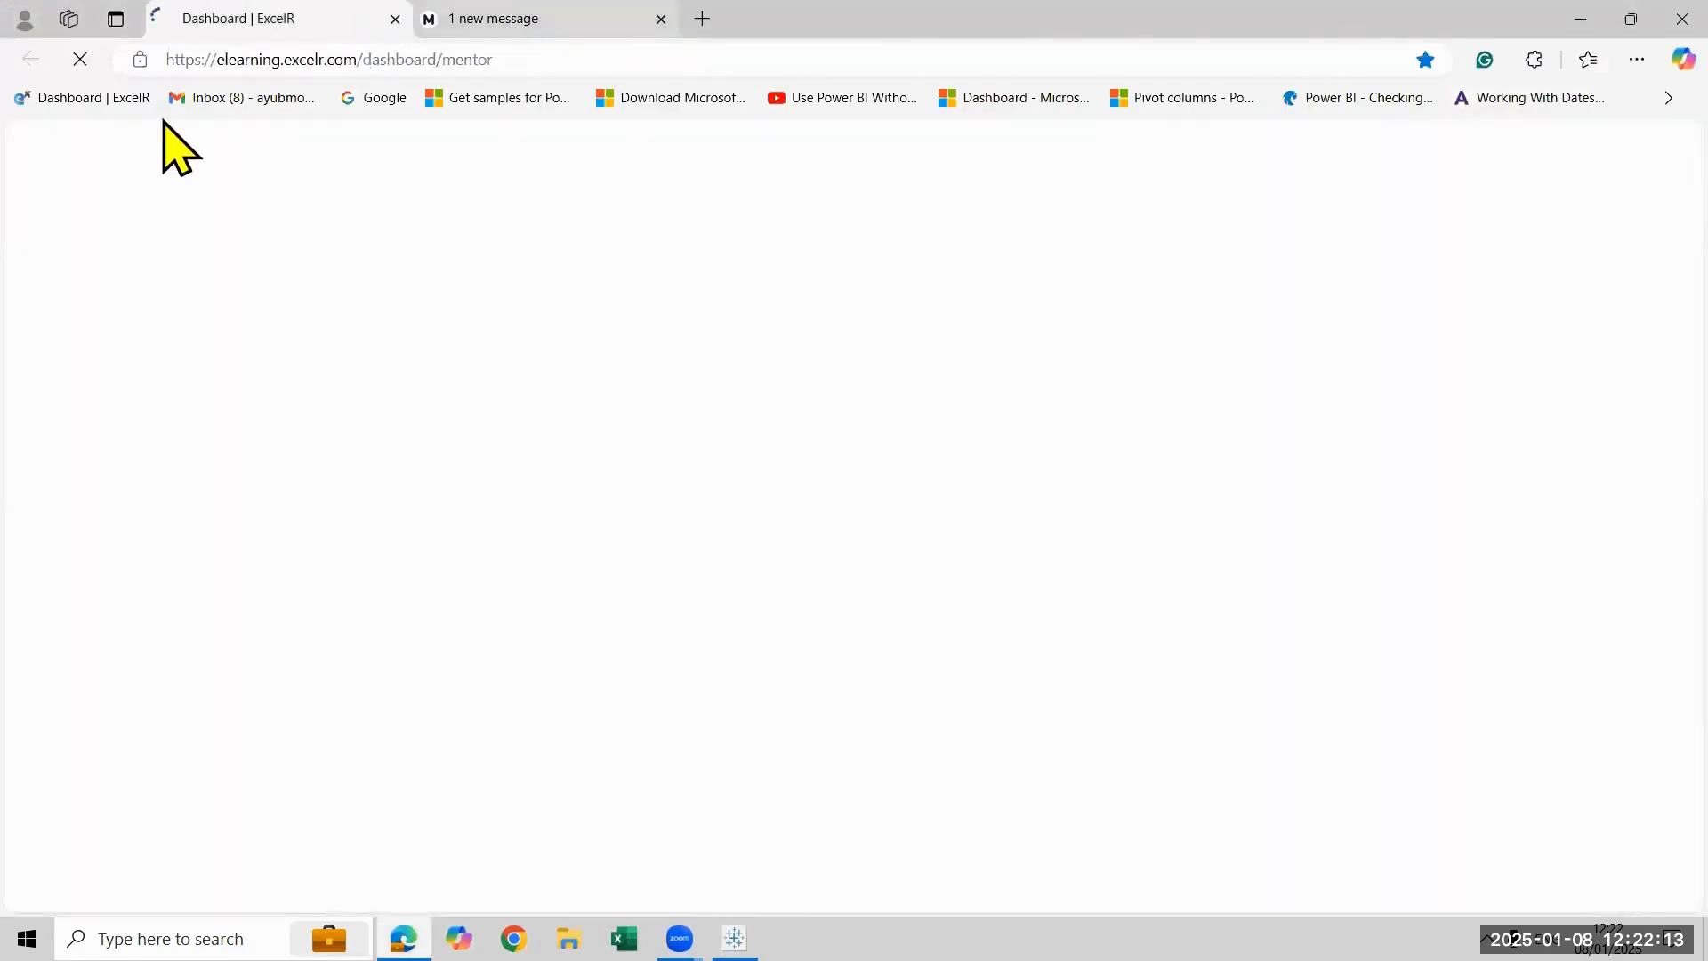
click(31, 59)
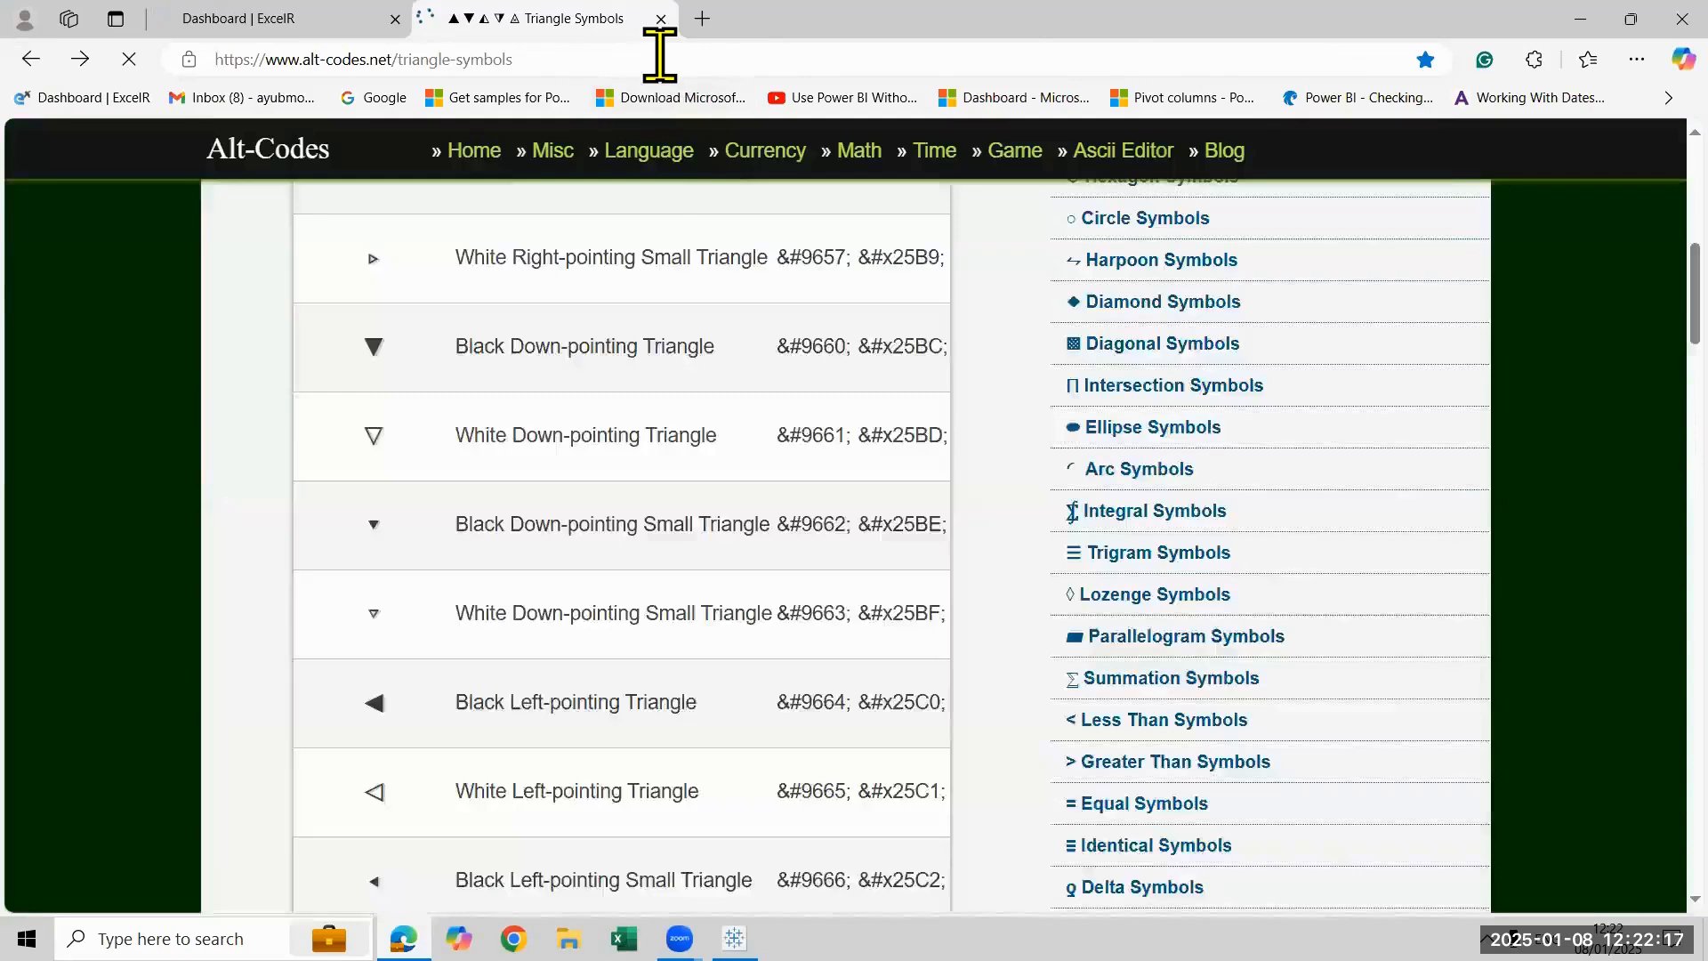
click(659, 59)
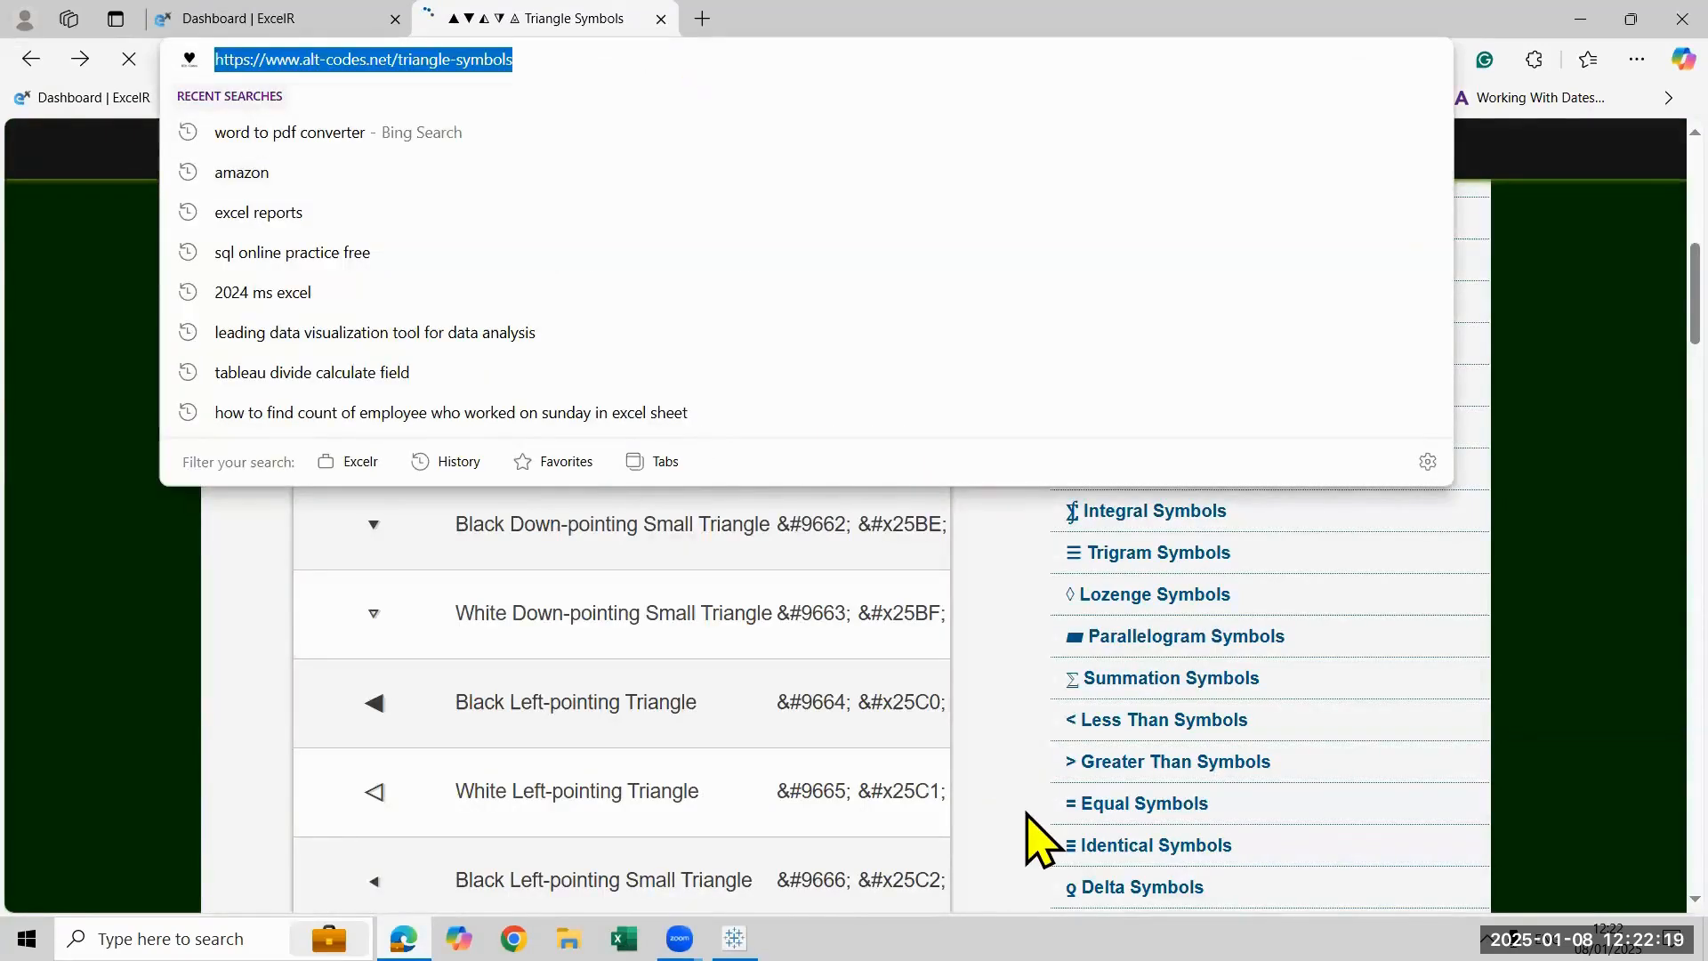
click(843, 698)
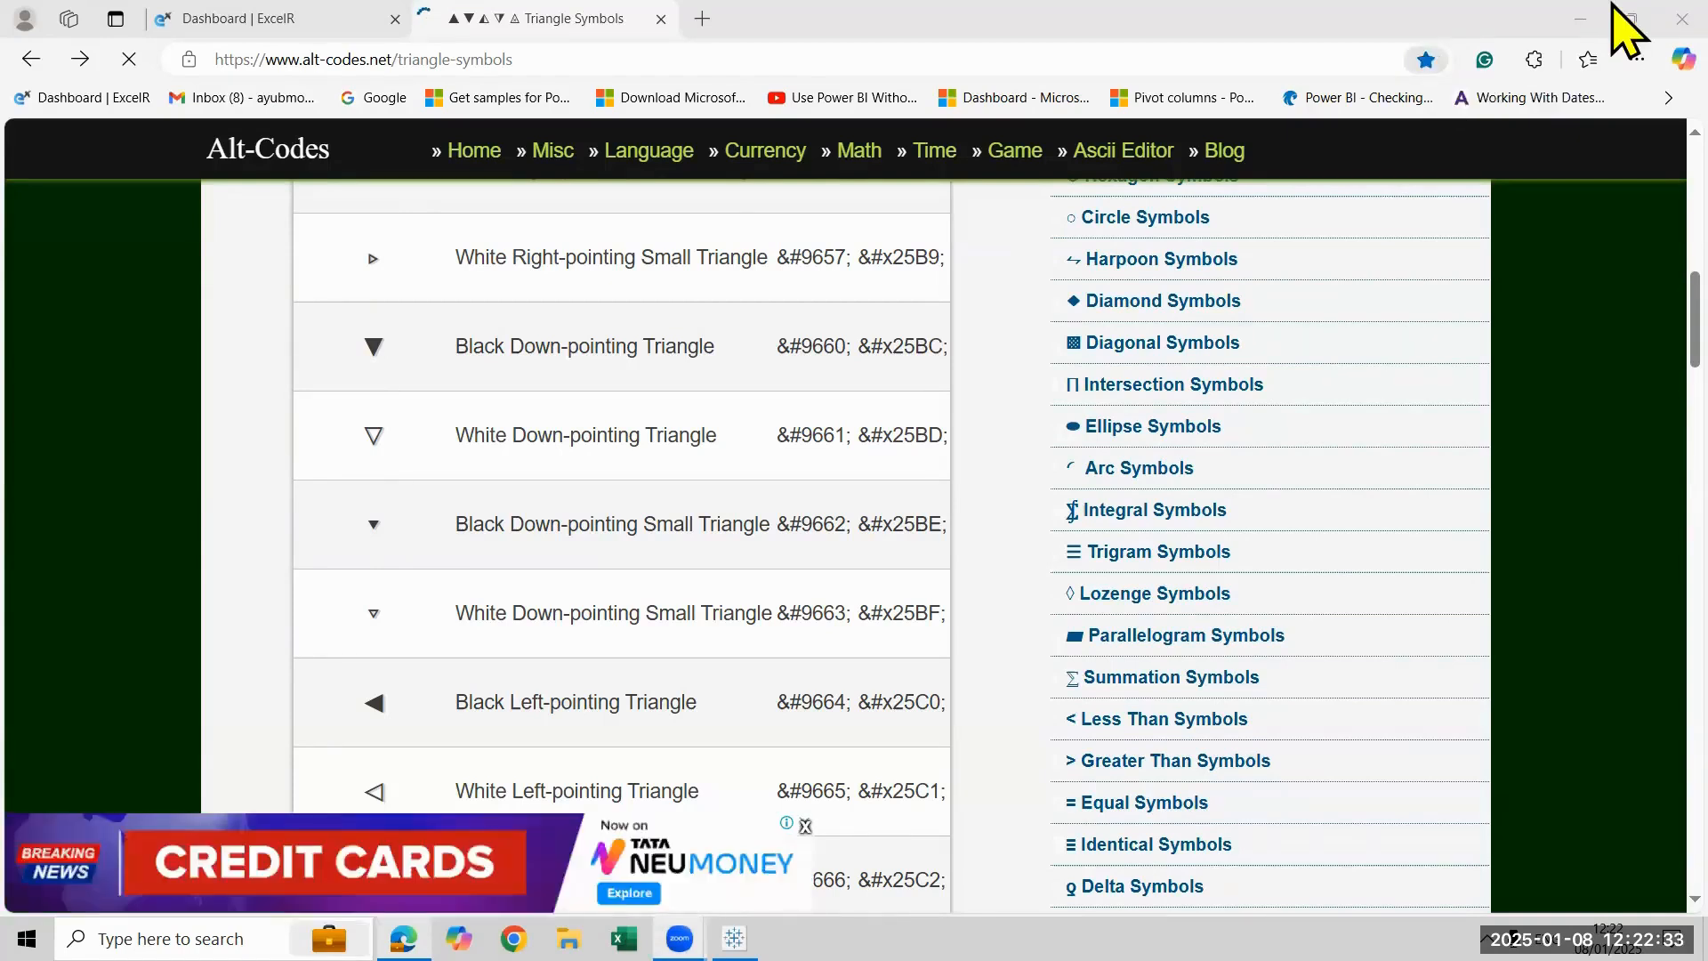
click(1680, 15)
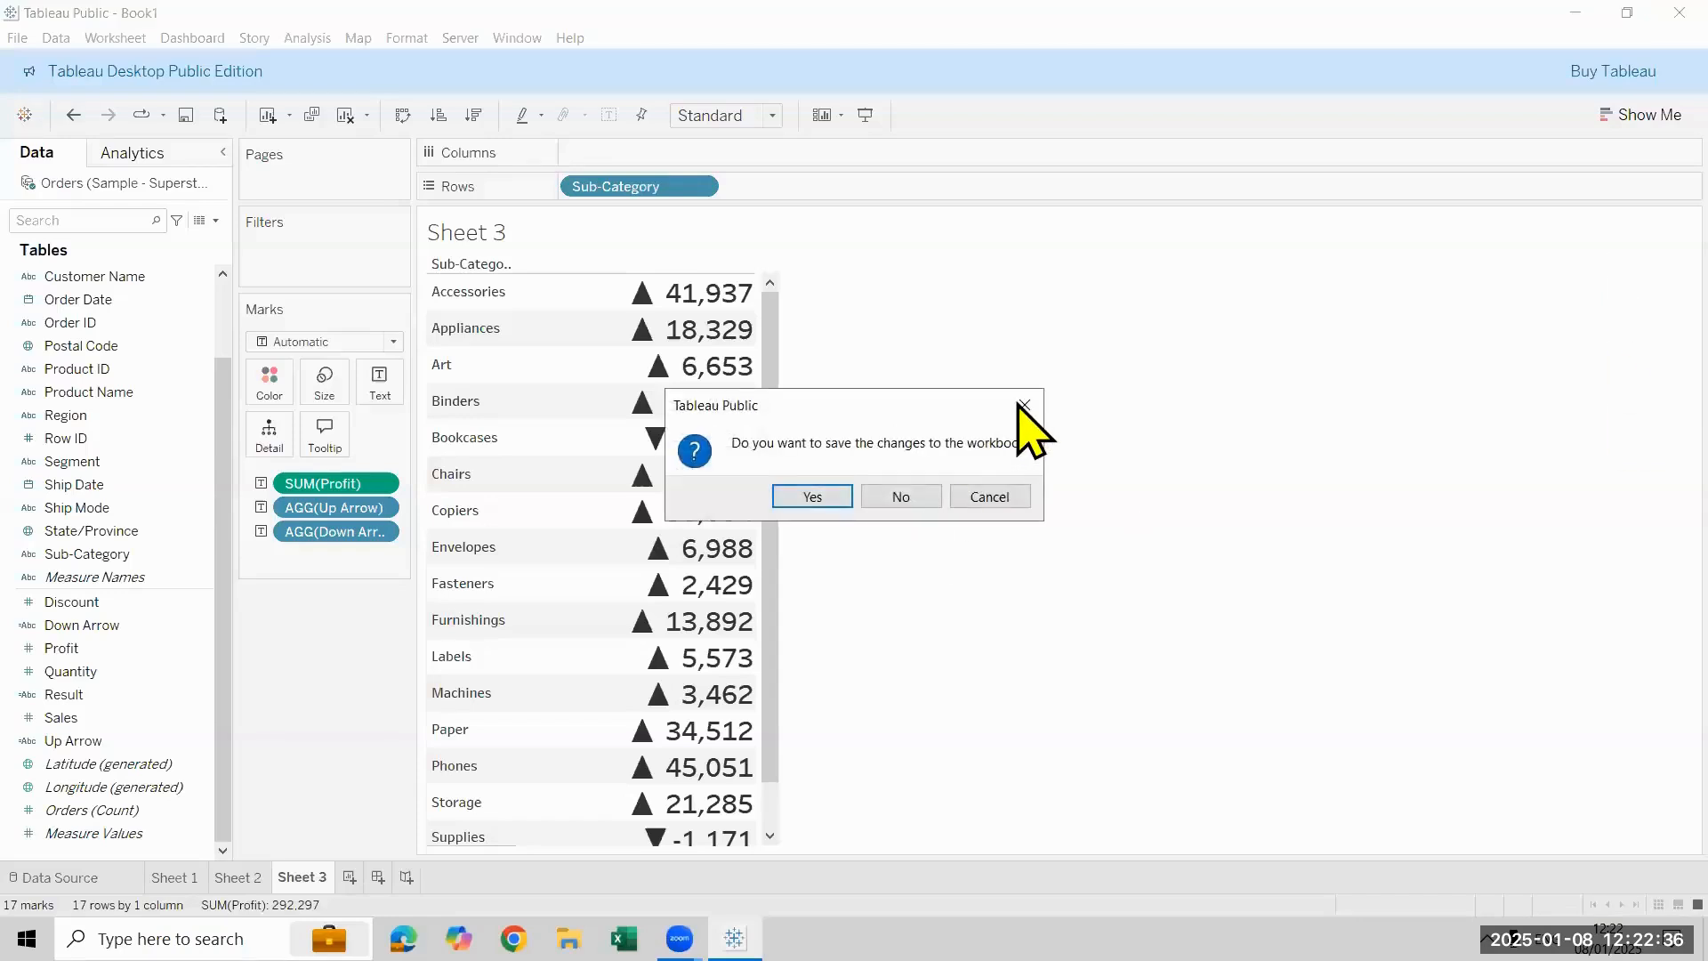
- Switch back to Tableau and review the Down Arrow calculated field's formula at a larger text size
click(1023, 405)
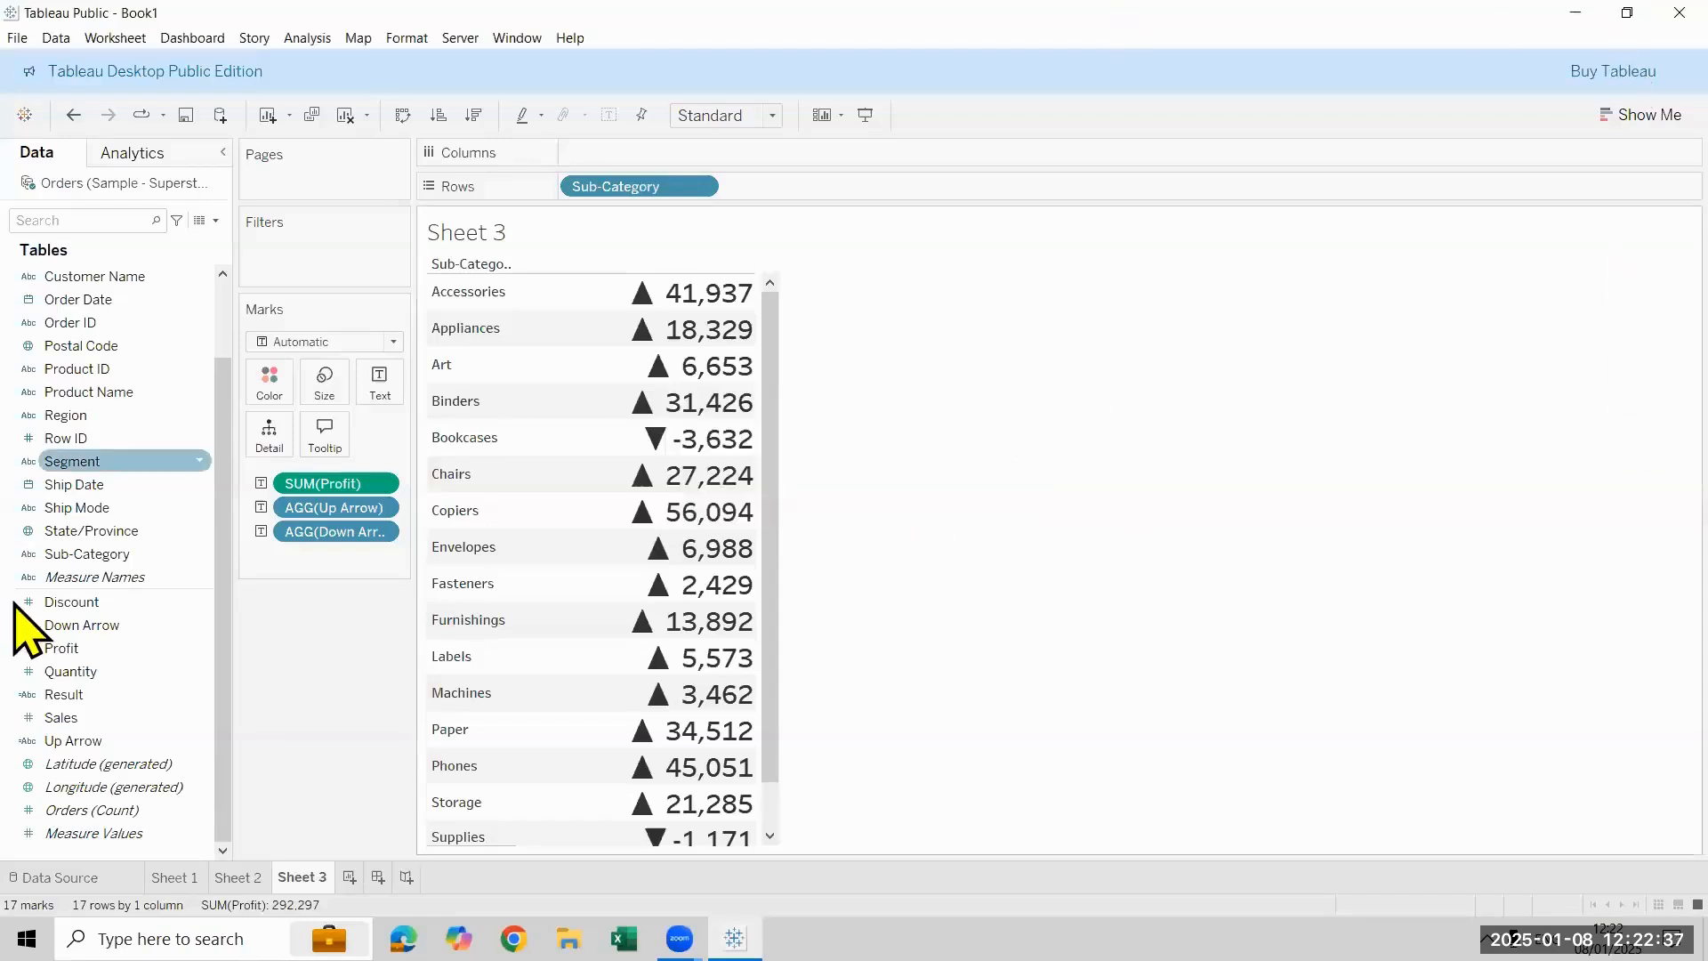
right_click(135, 626)
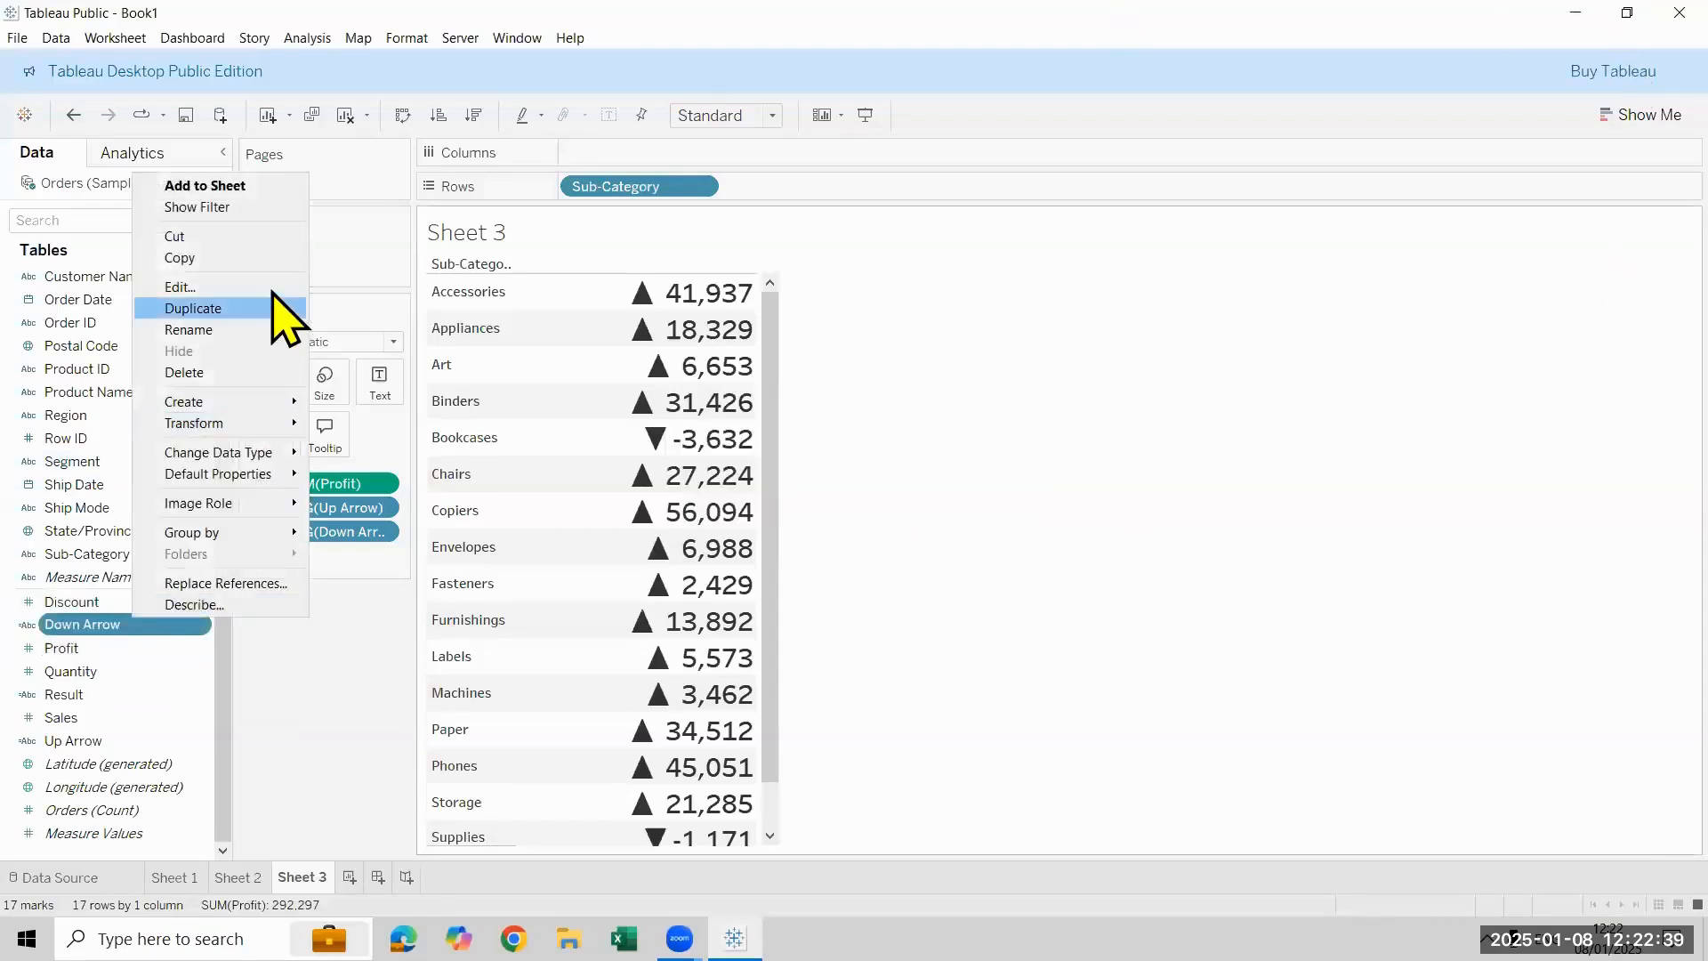
click(267, 282)
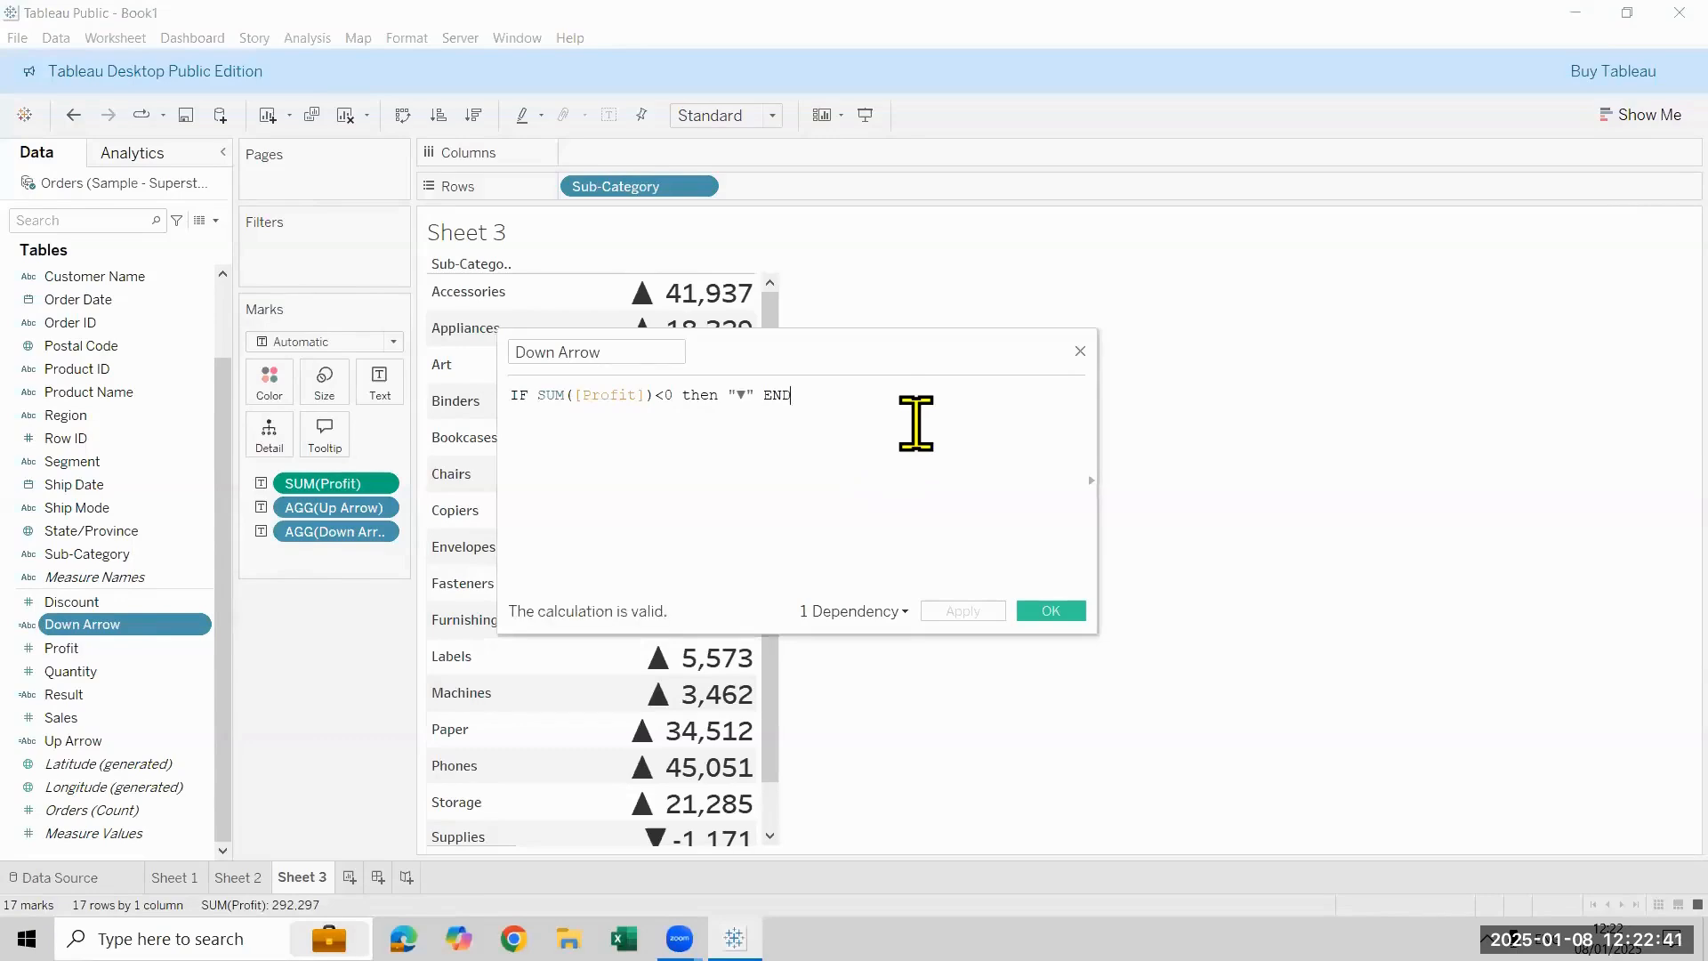
scroll(917, 423, up, 5)
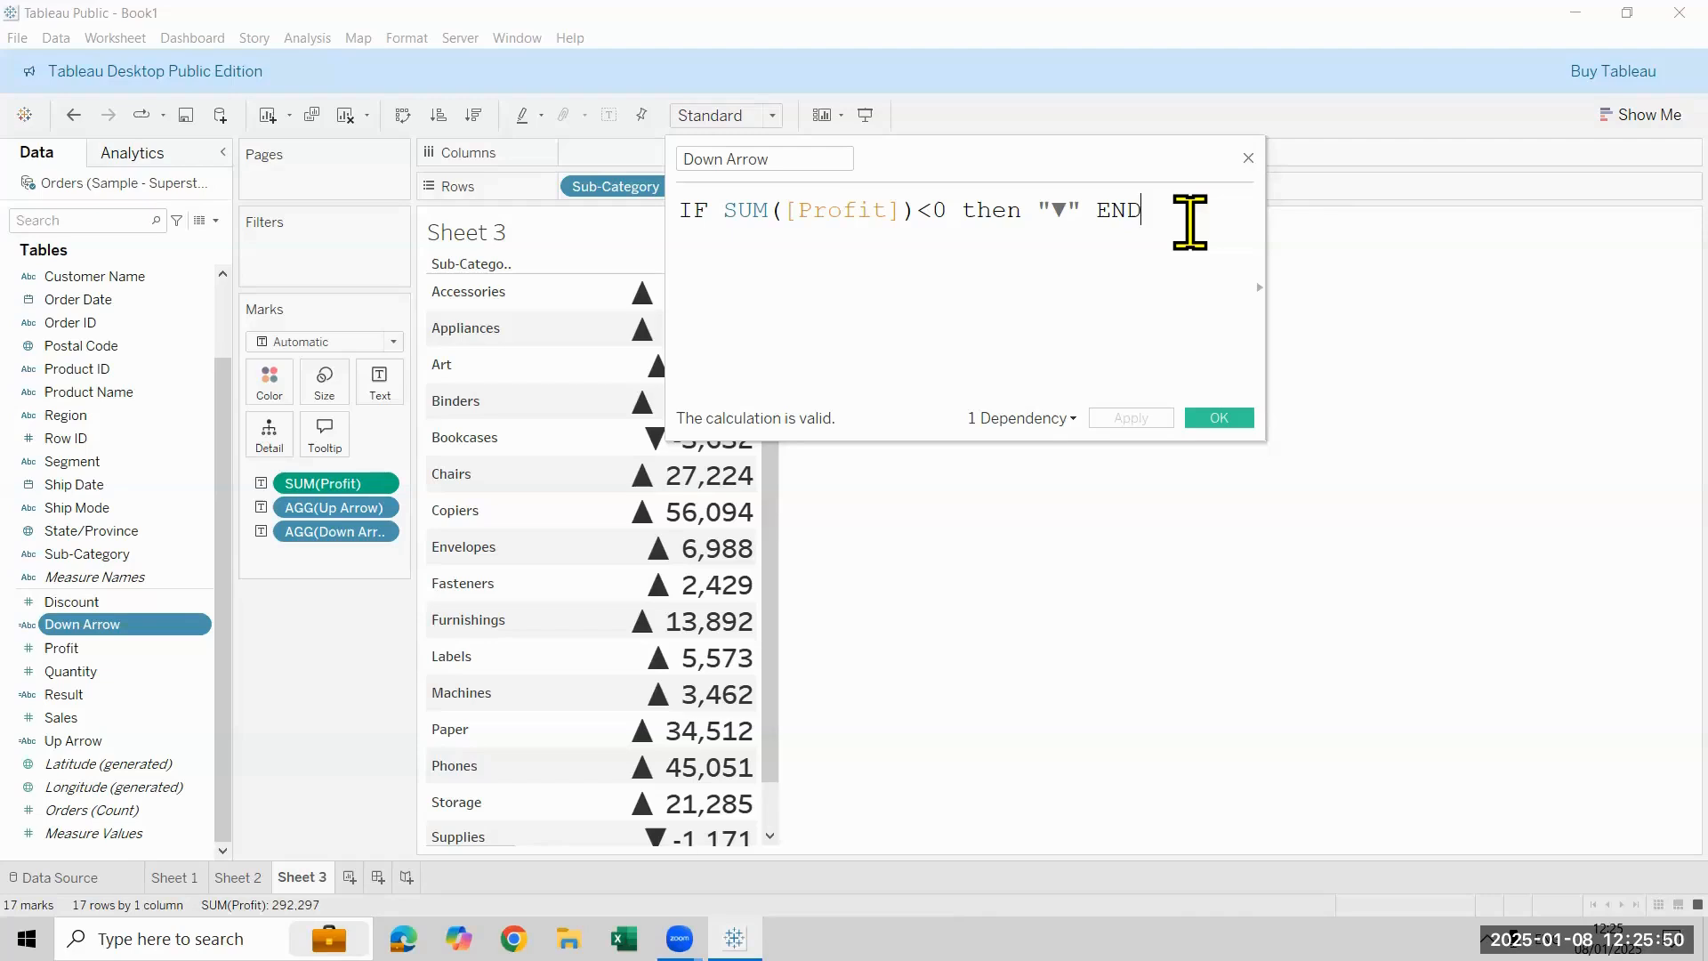
click(1248, 158)
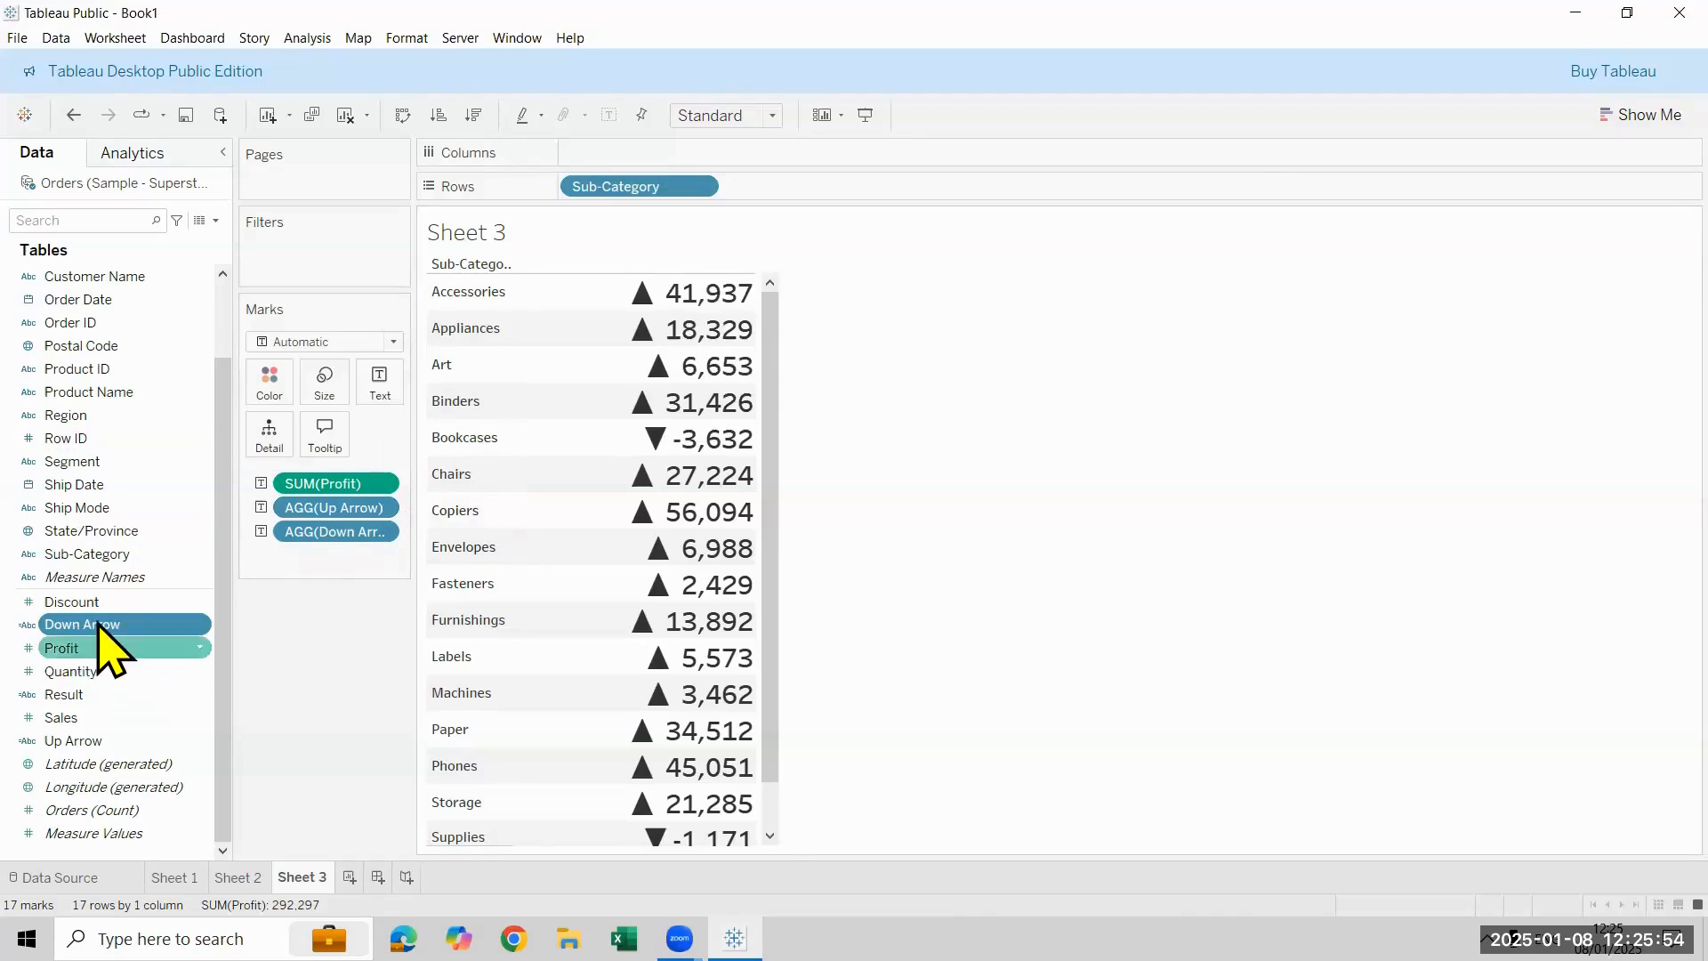
- Examine the field order and formatting in Sheet 3's text label editor without changing anything
click(381, 389)
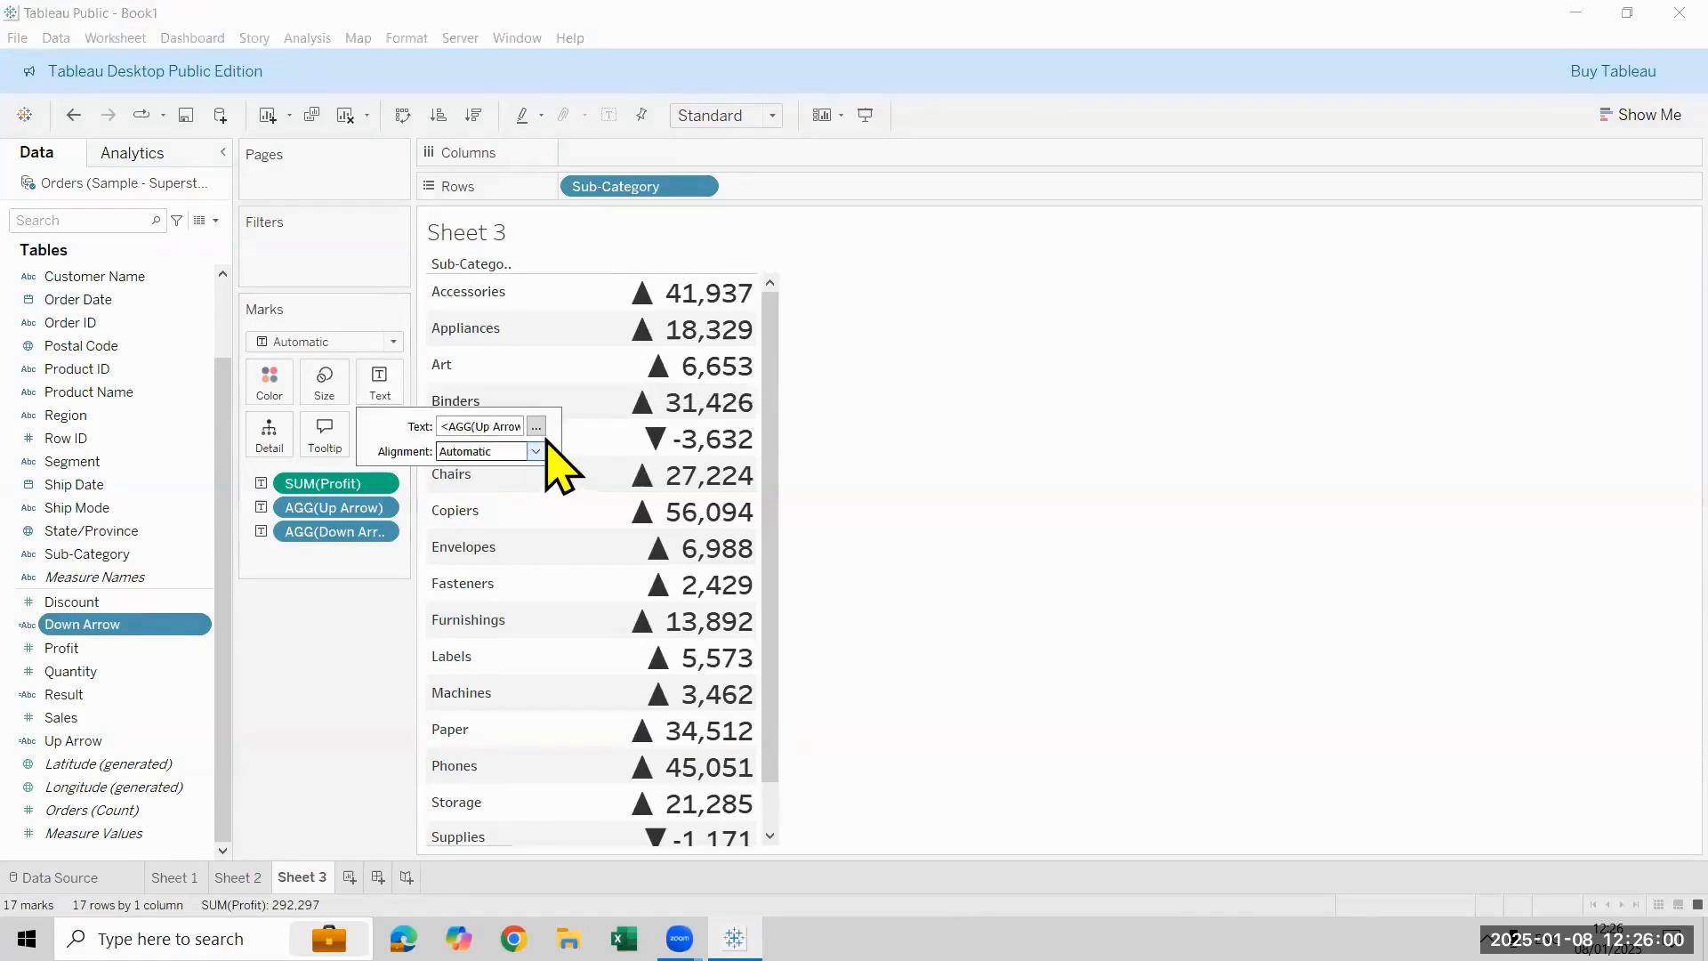
click(535, 427)
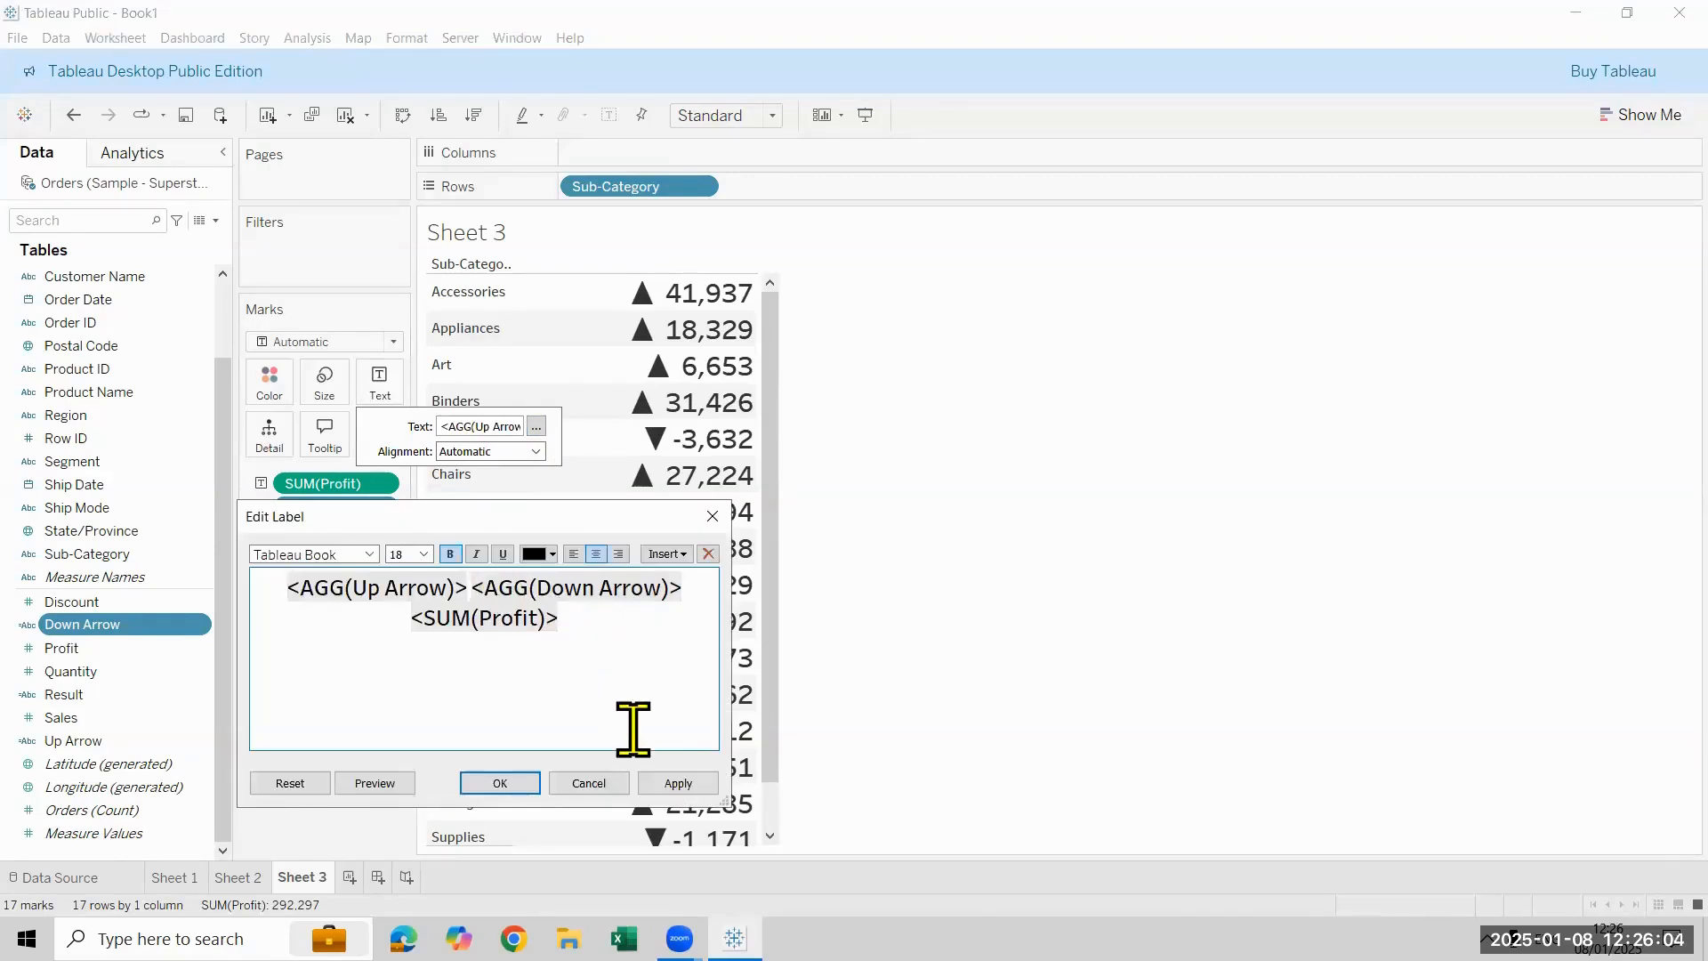
click(594, 782)
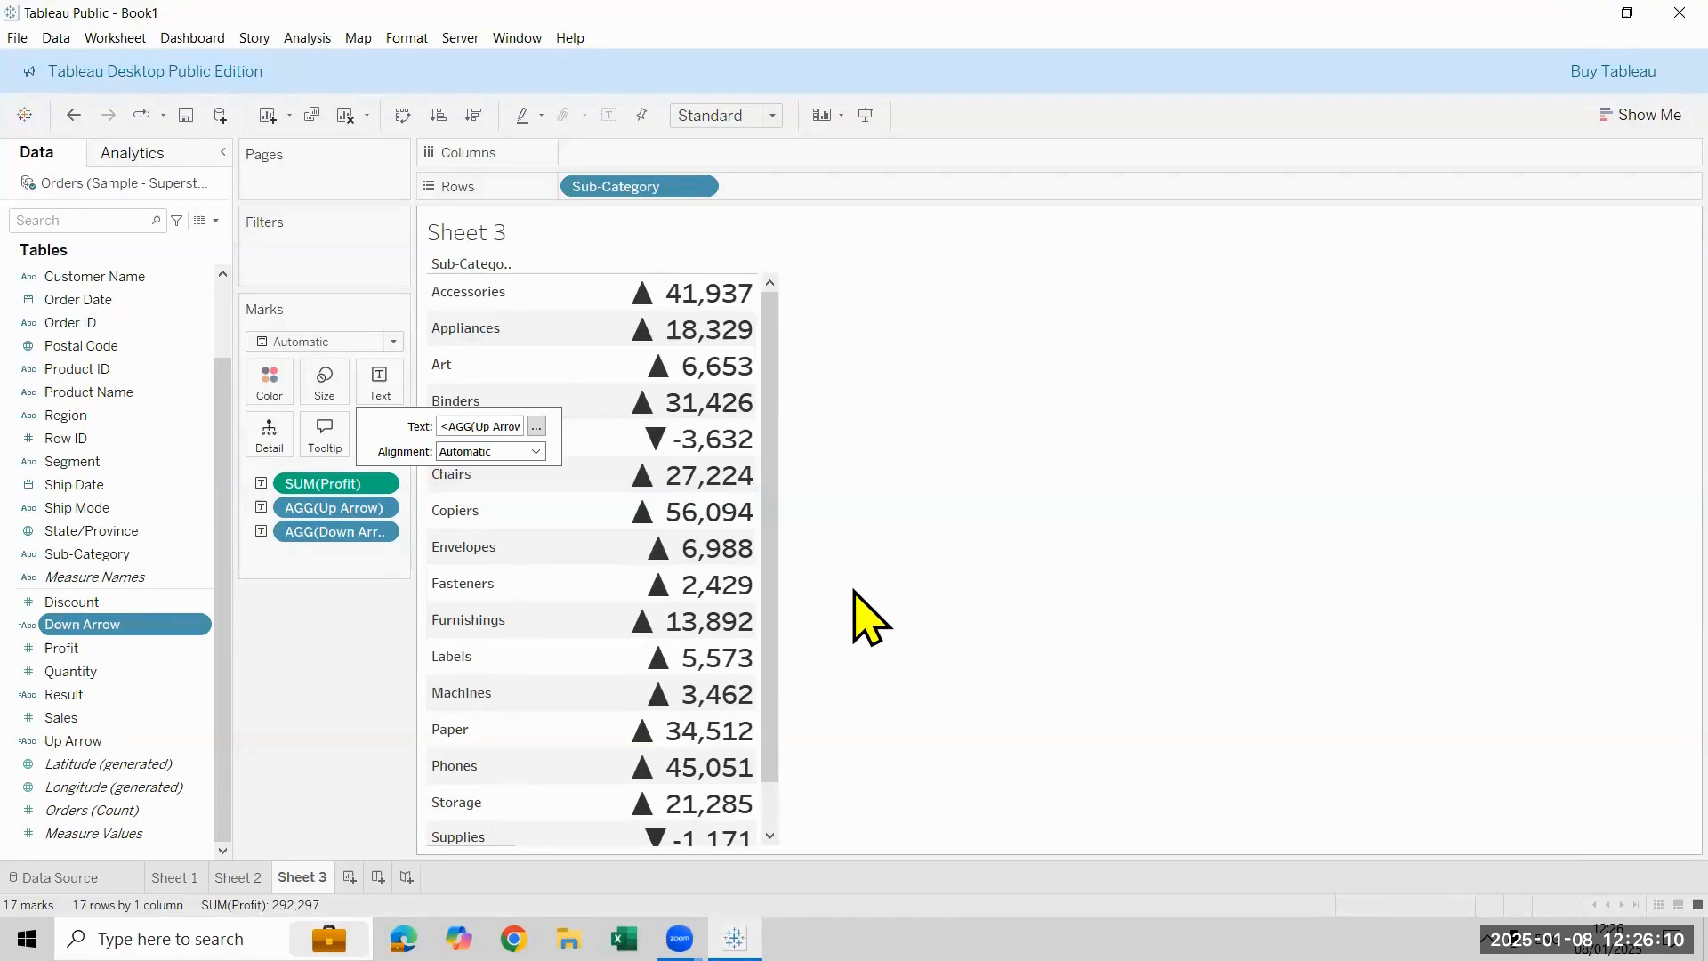
- Create a new worksheet showing total Profit as text and set its fit to Entire View
click(350, 877)
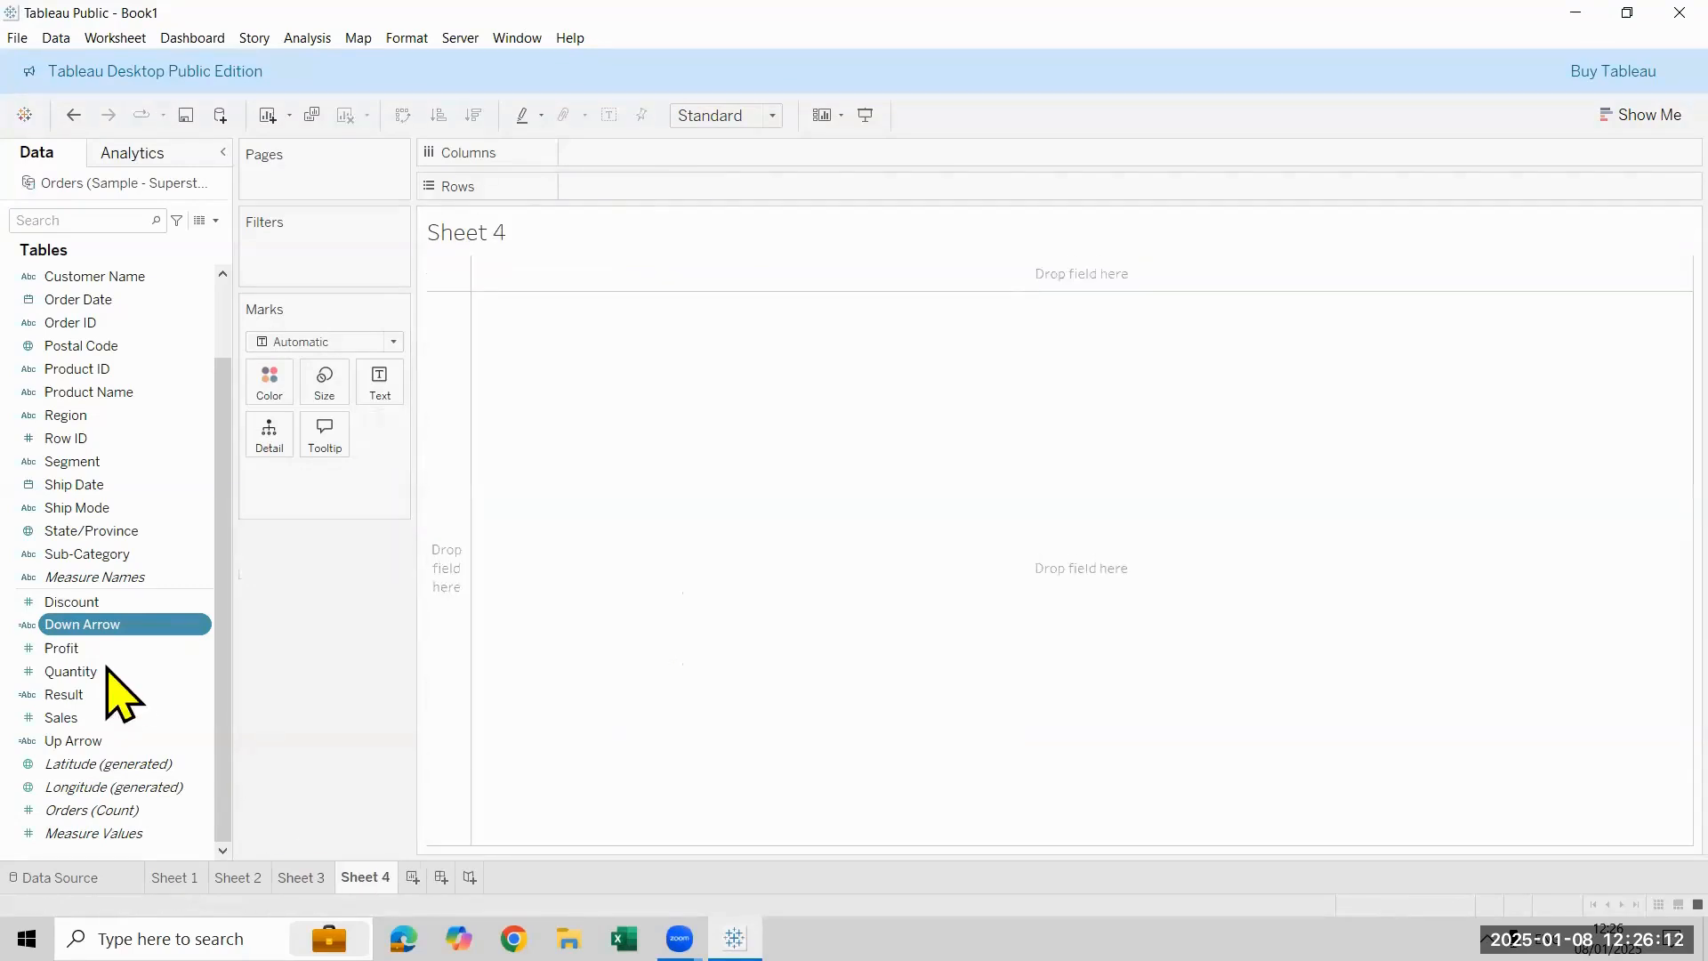
drag(138, 652, 420, 418)
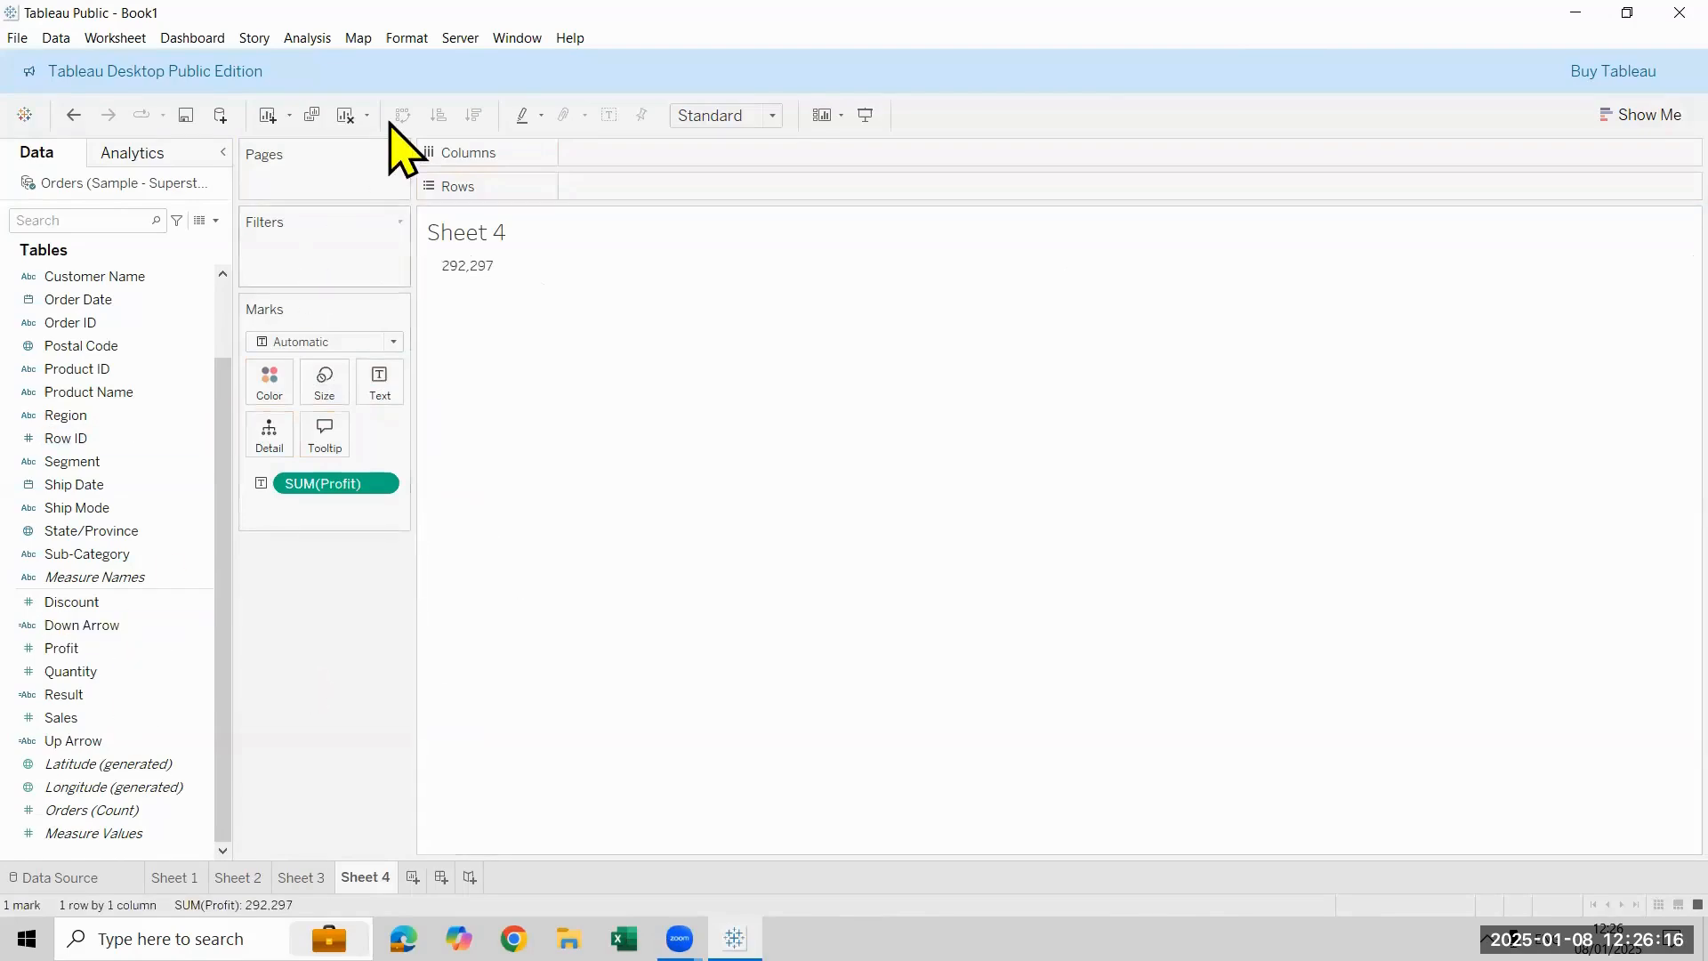
click(773, 109)
click(737, 198)
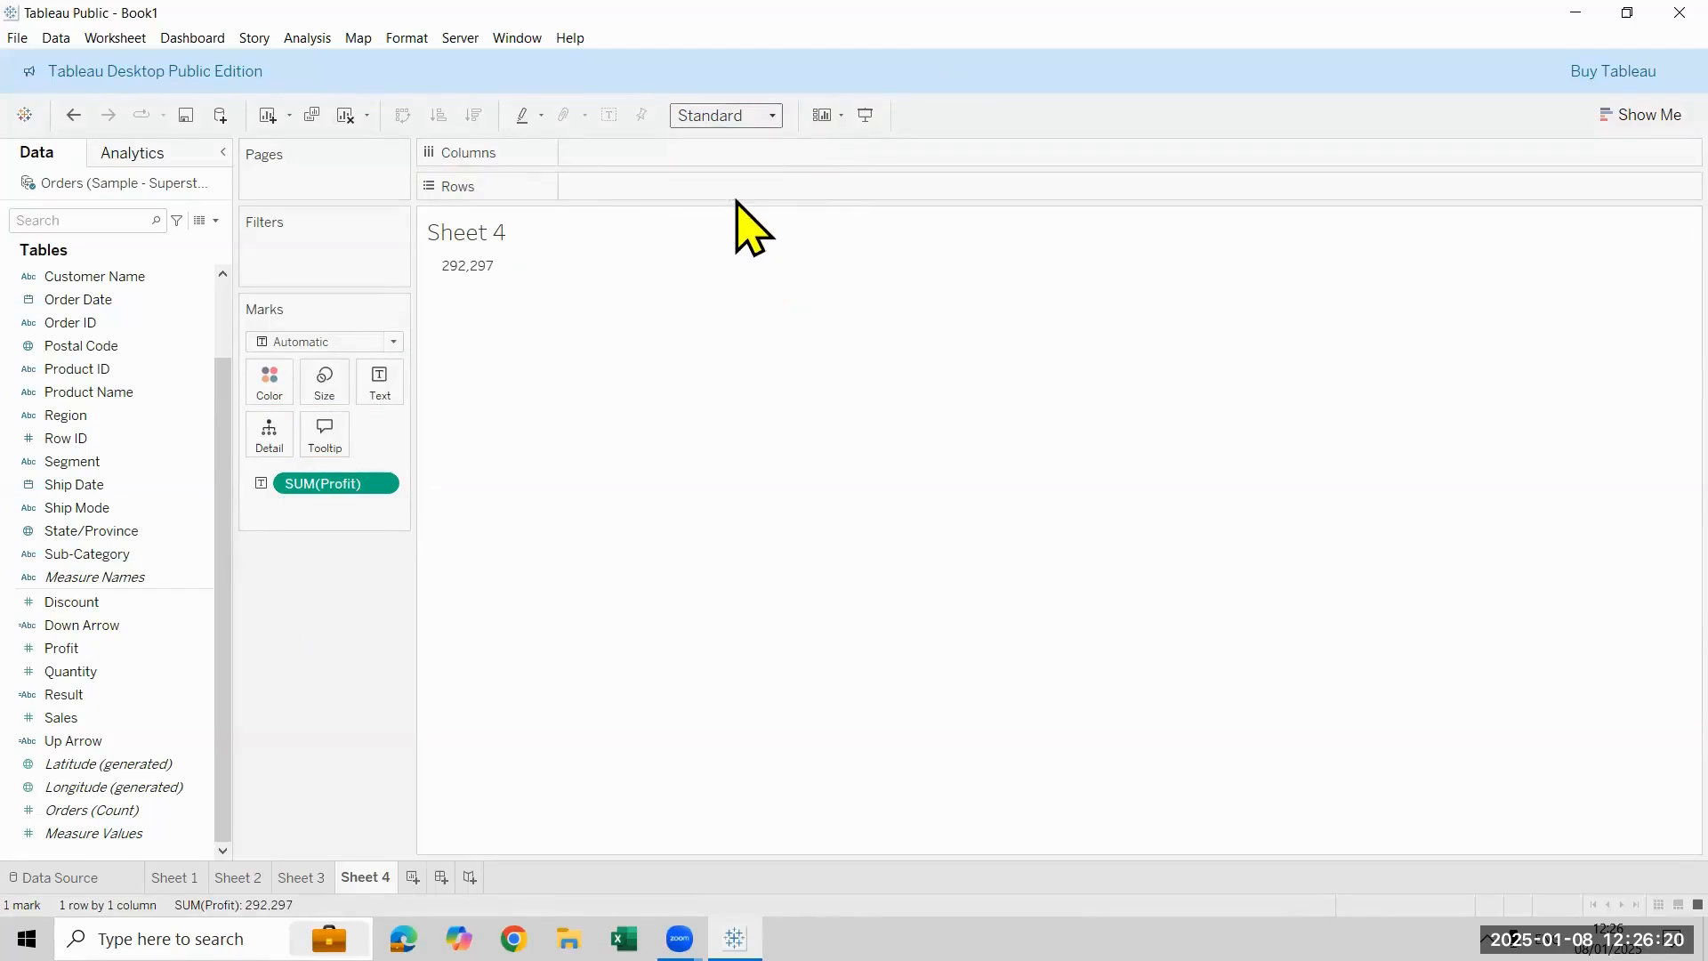
click(758, 125)
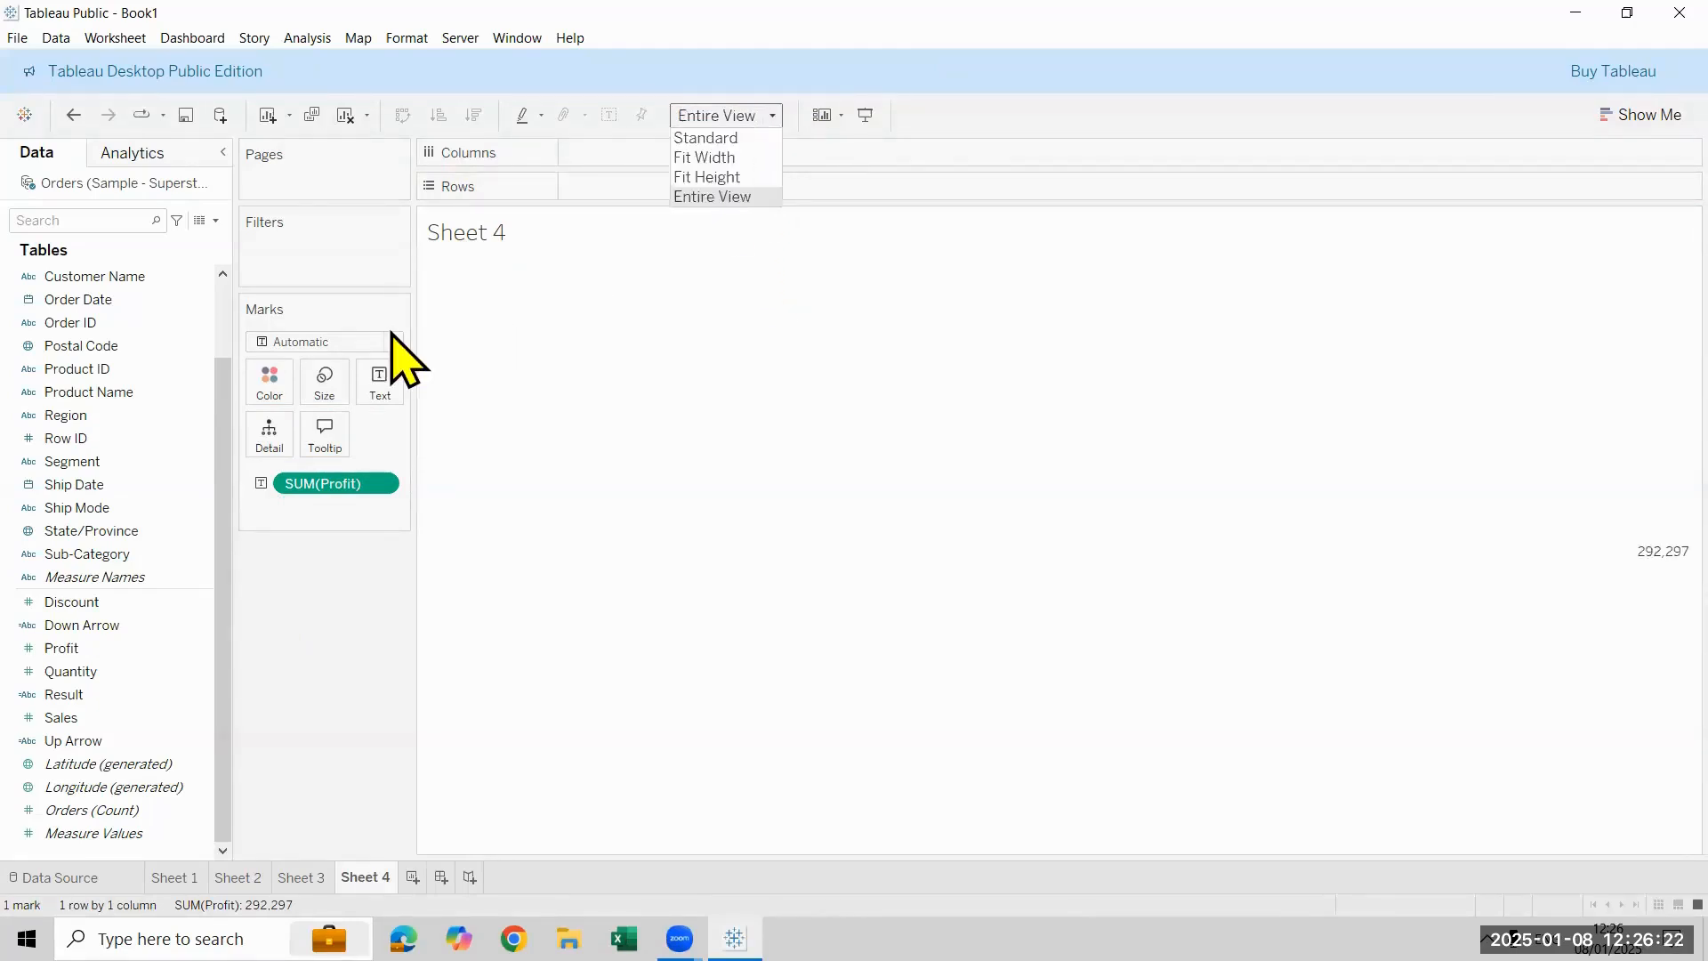
- Centre the total profit text horizontally and add the Down Arrow and Up Arrow fields to its label
click(379, 391)
click(494, 451)
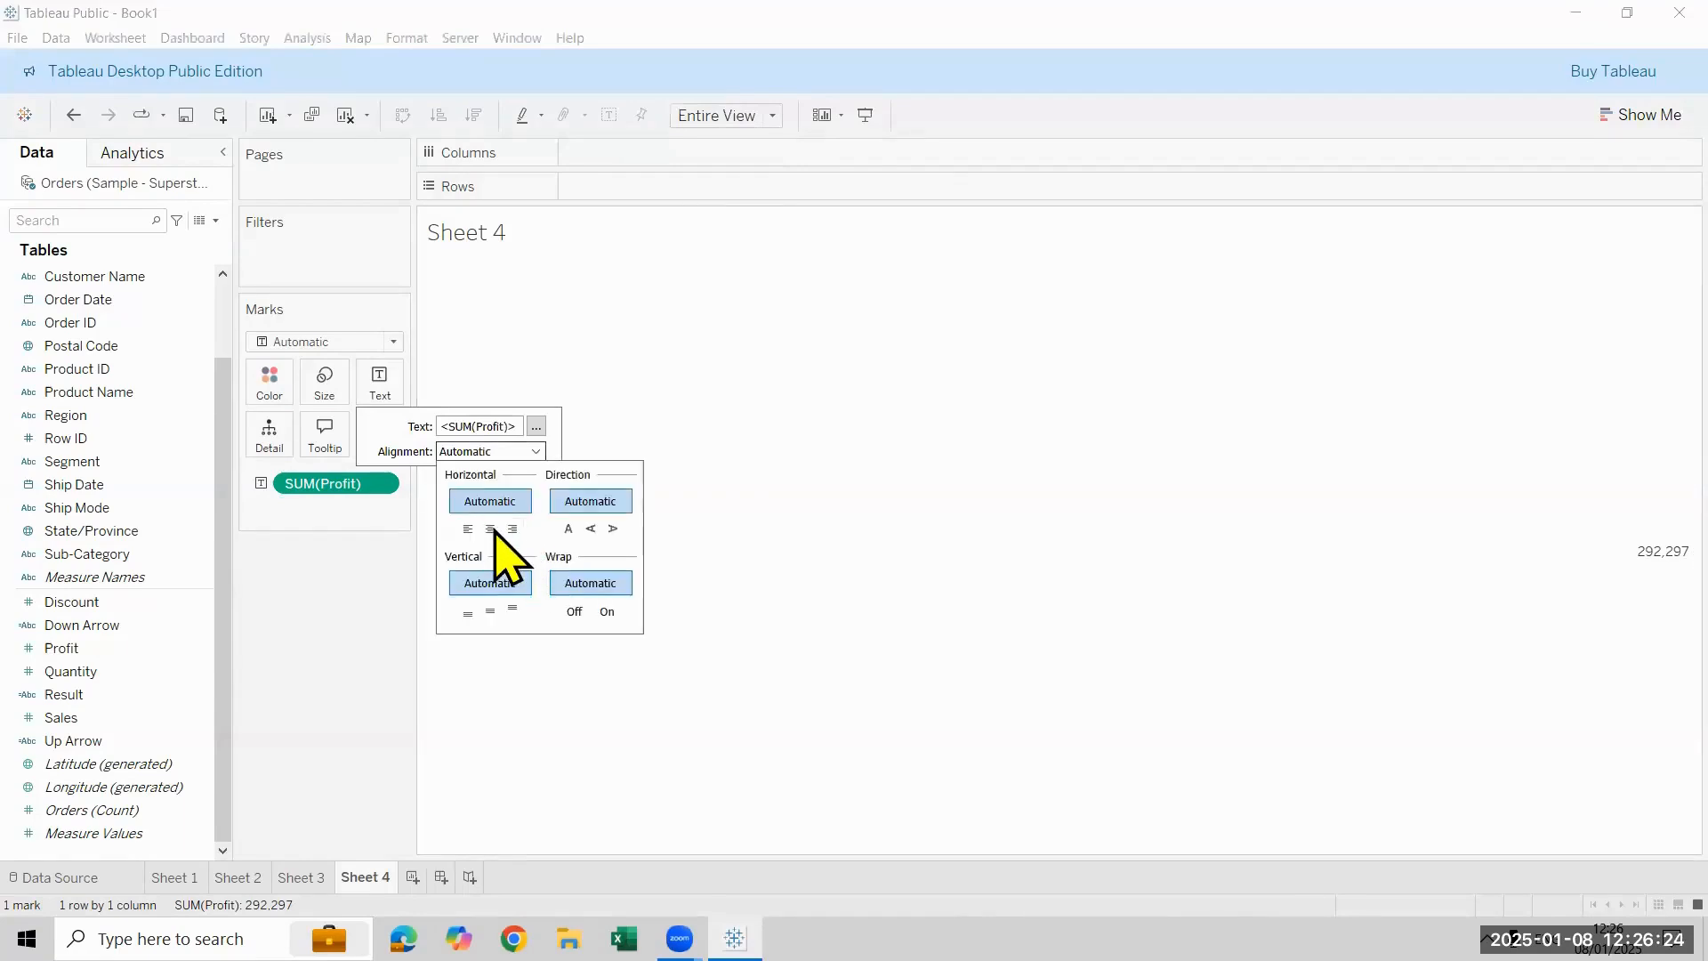
click(489, 535)
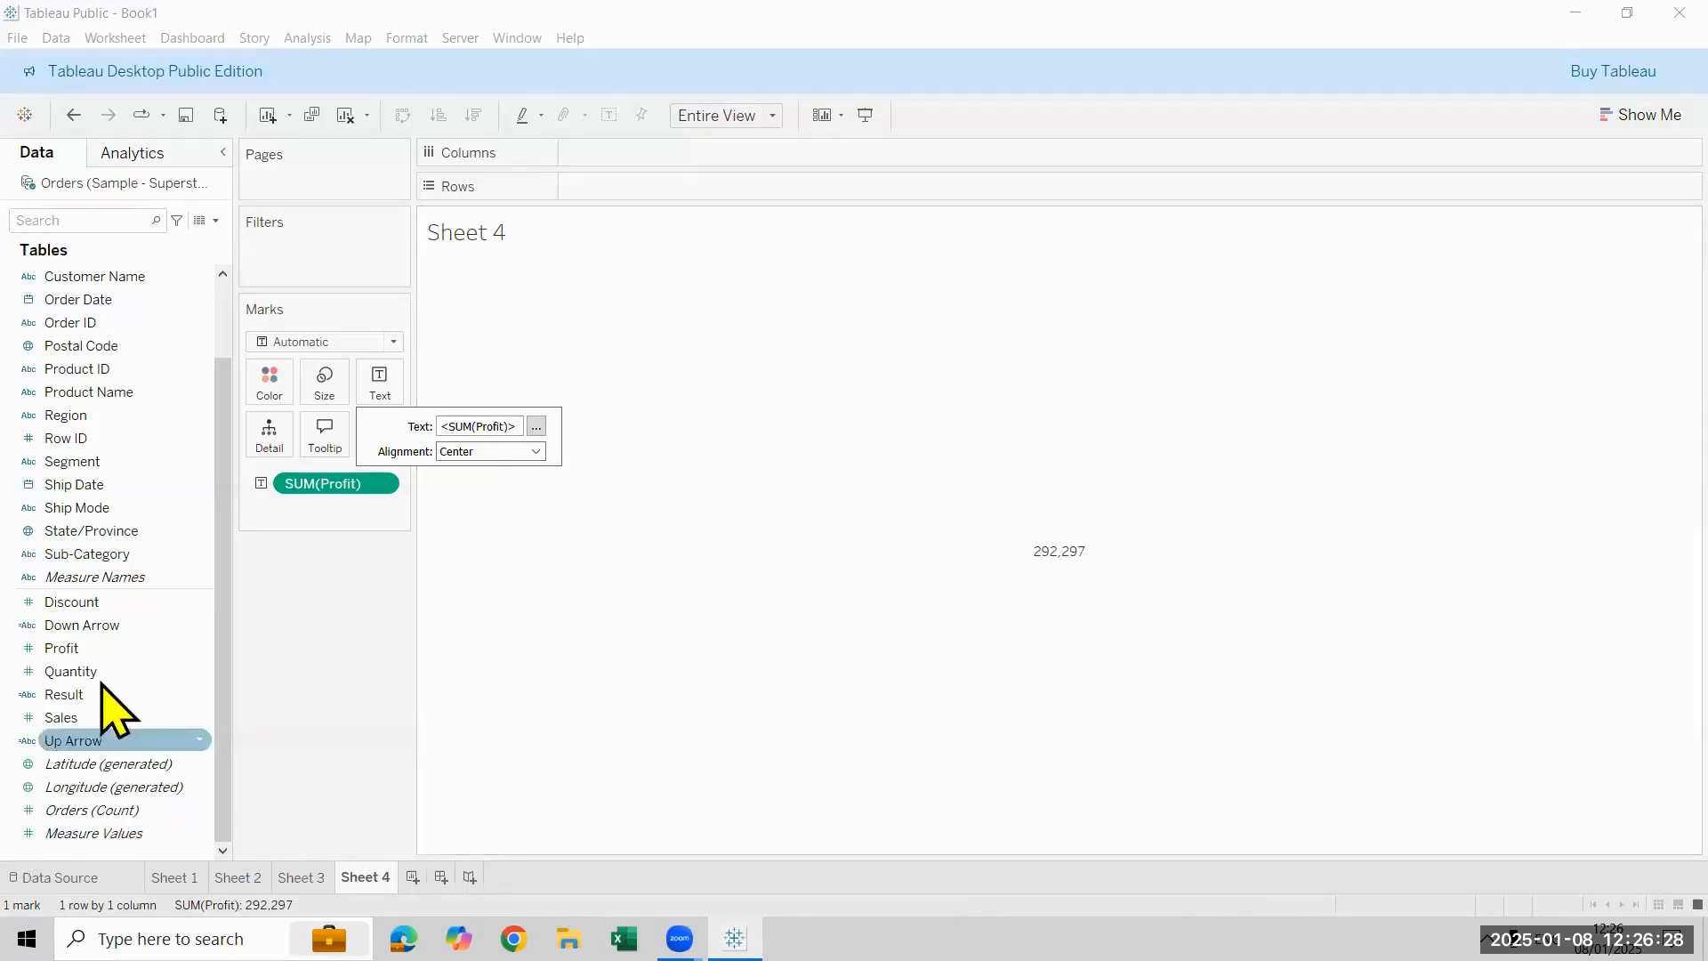
drag(102, 625, 374, 391)
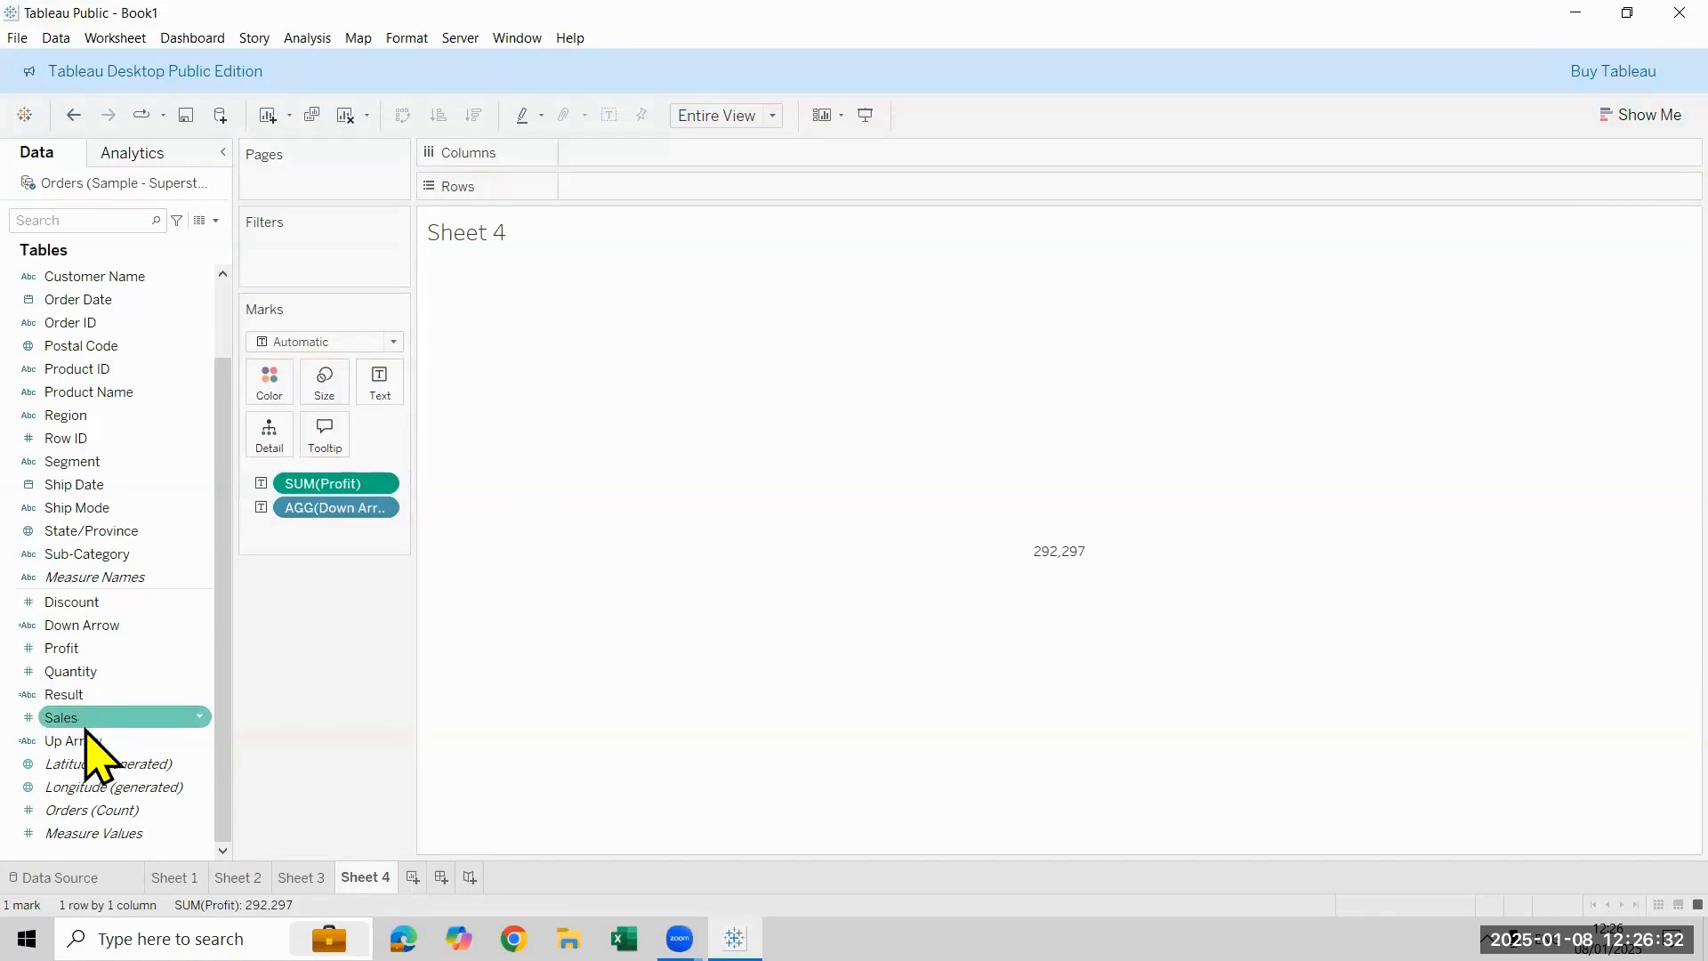
drag(89, 742, 397, 377)
mouse_move(1040, 610)
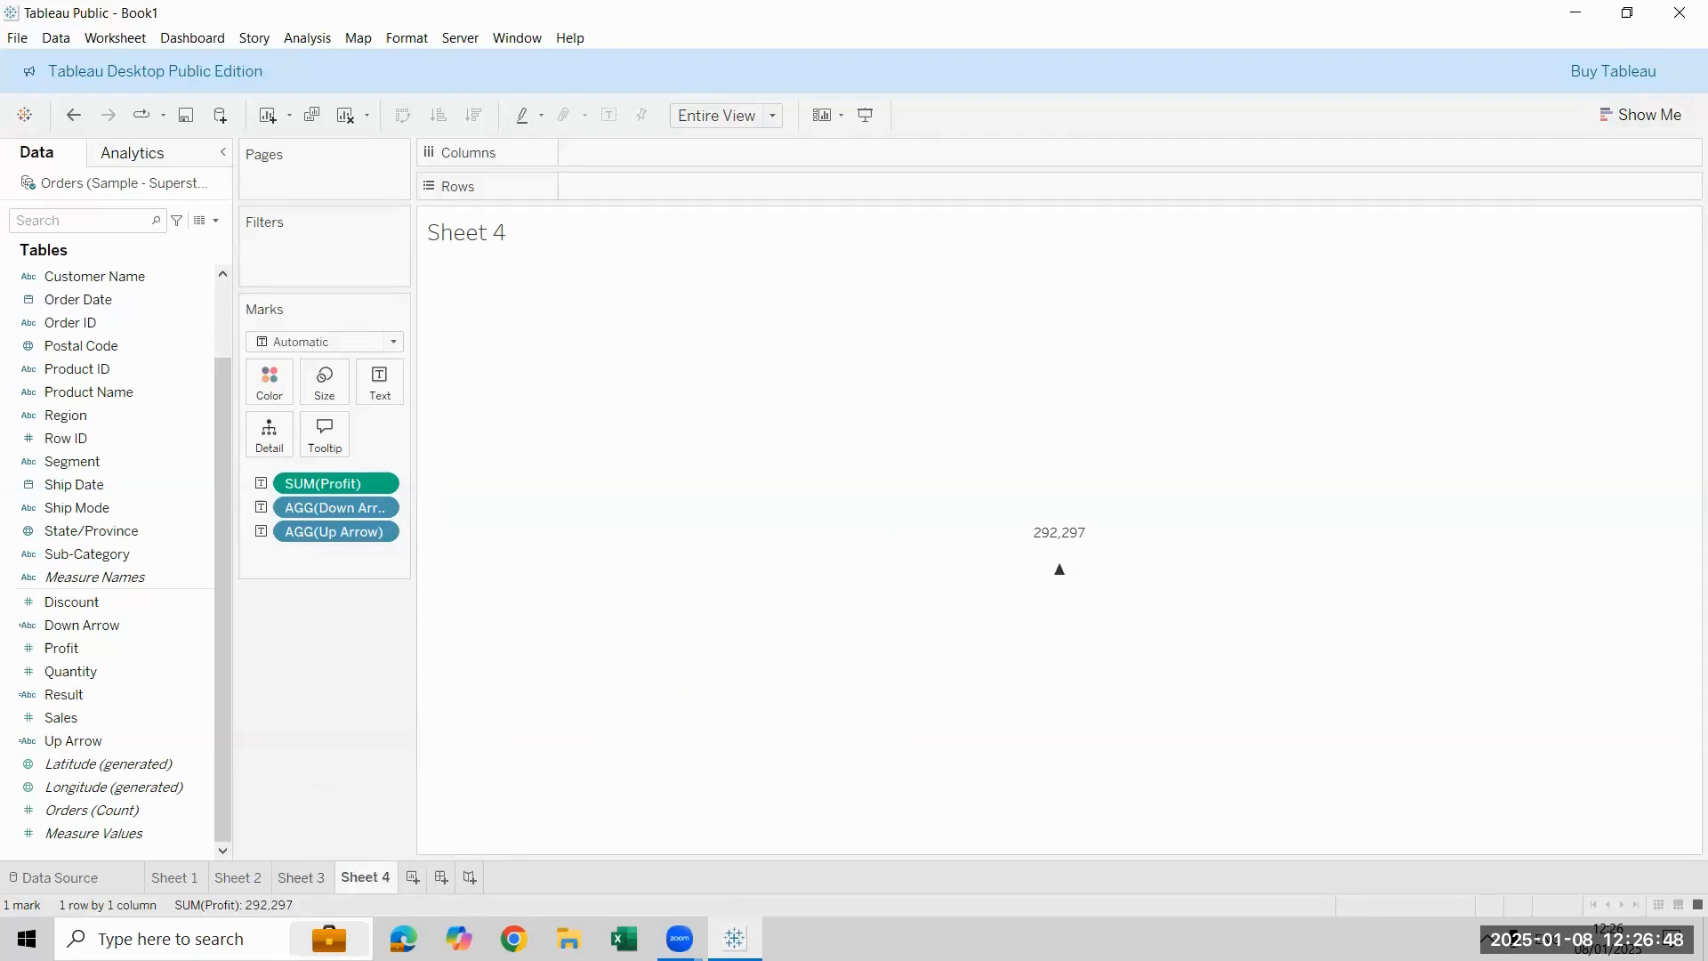
- Delete Sheet 4 and return to the sub-category table on Sheet 3
click(301, 877)
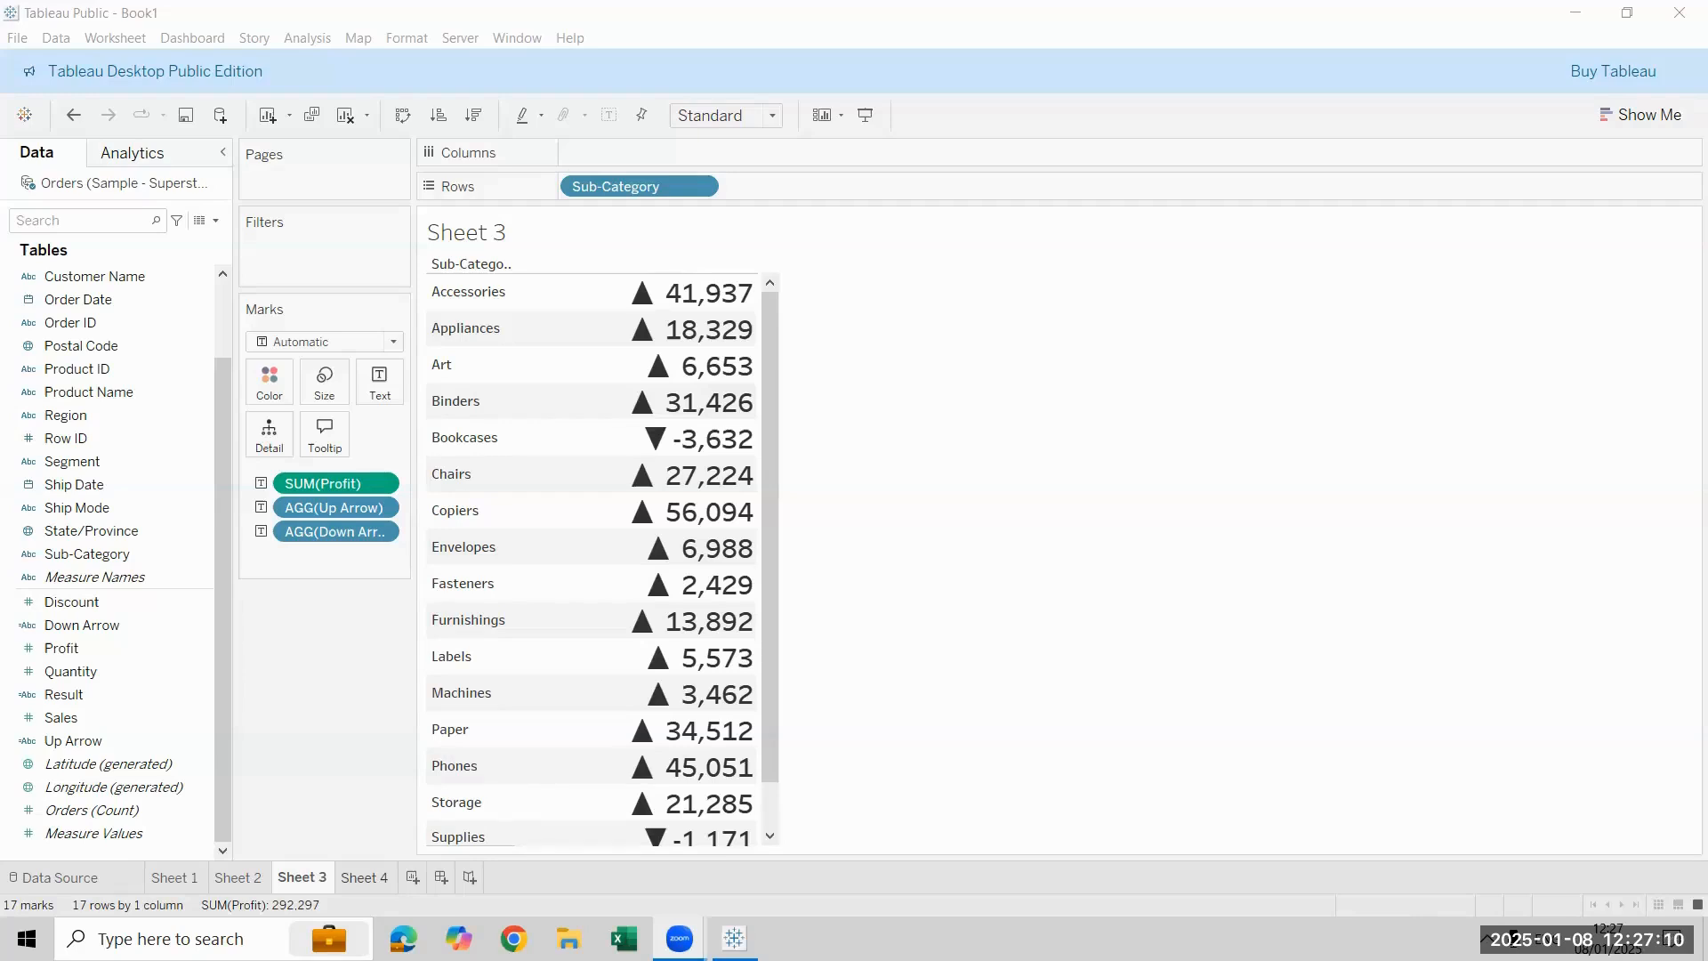
click(360, 877)
right_click(356, 877)
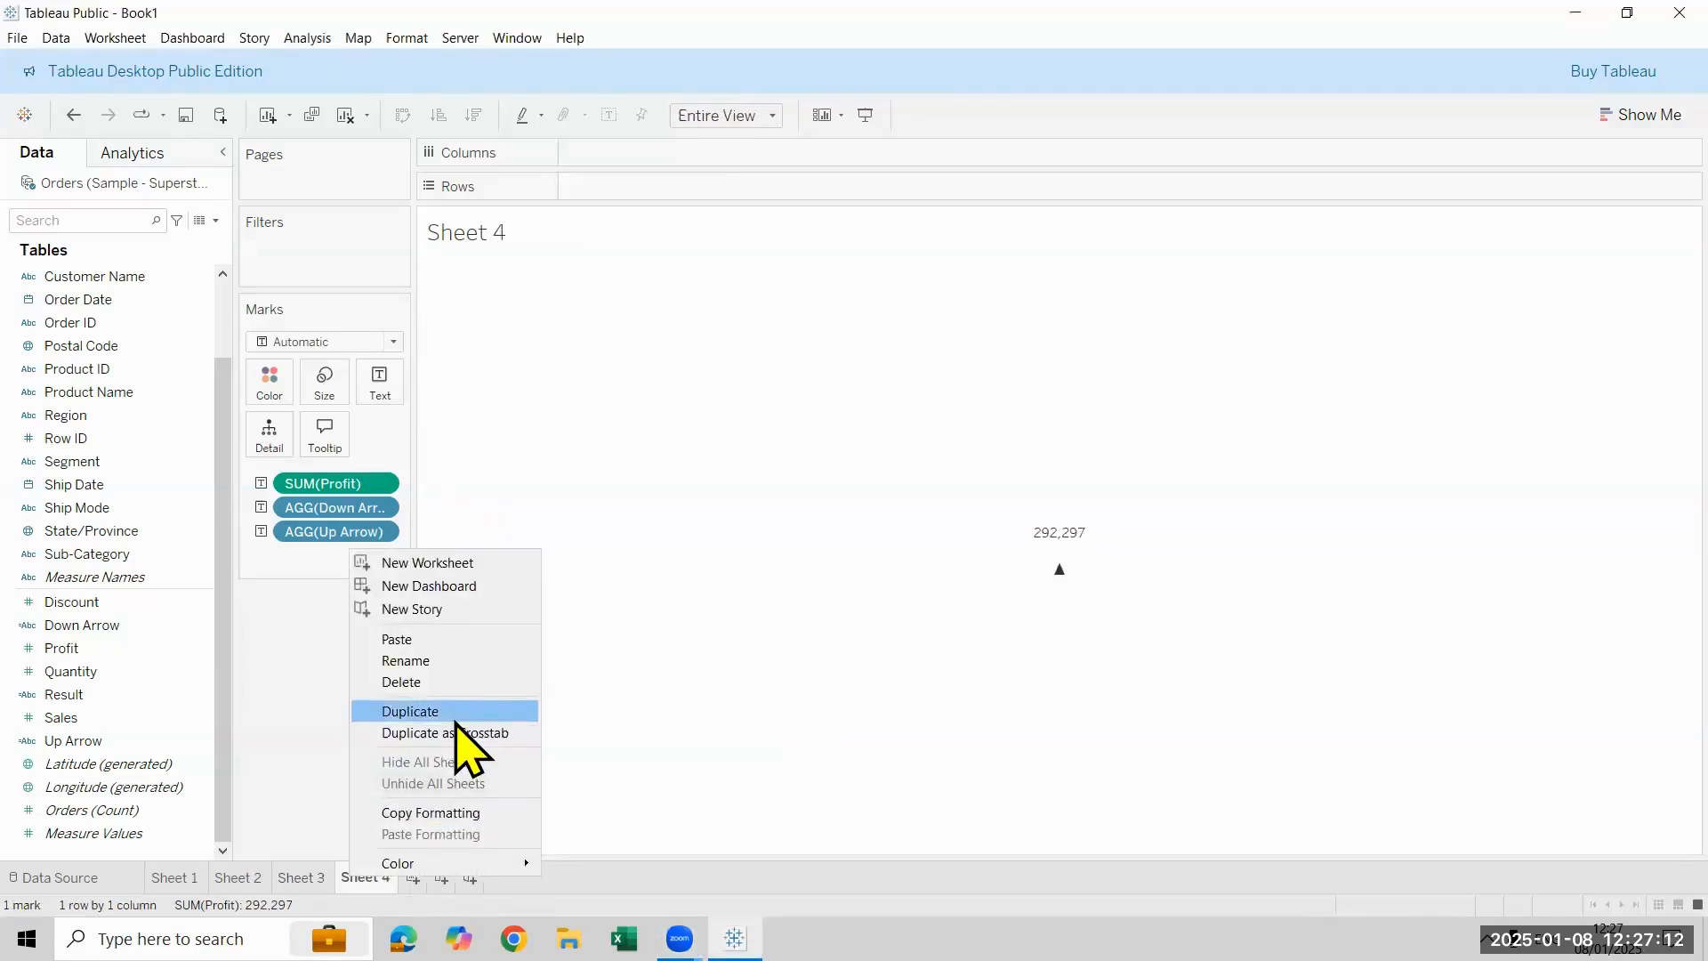
click(457, 682)
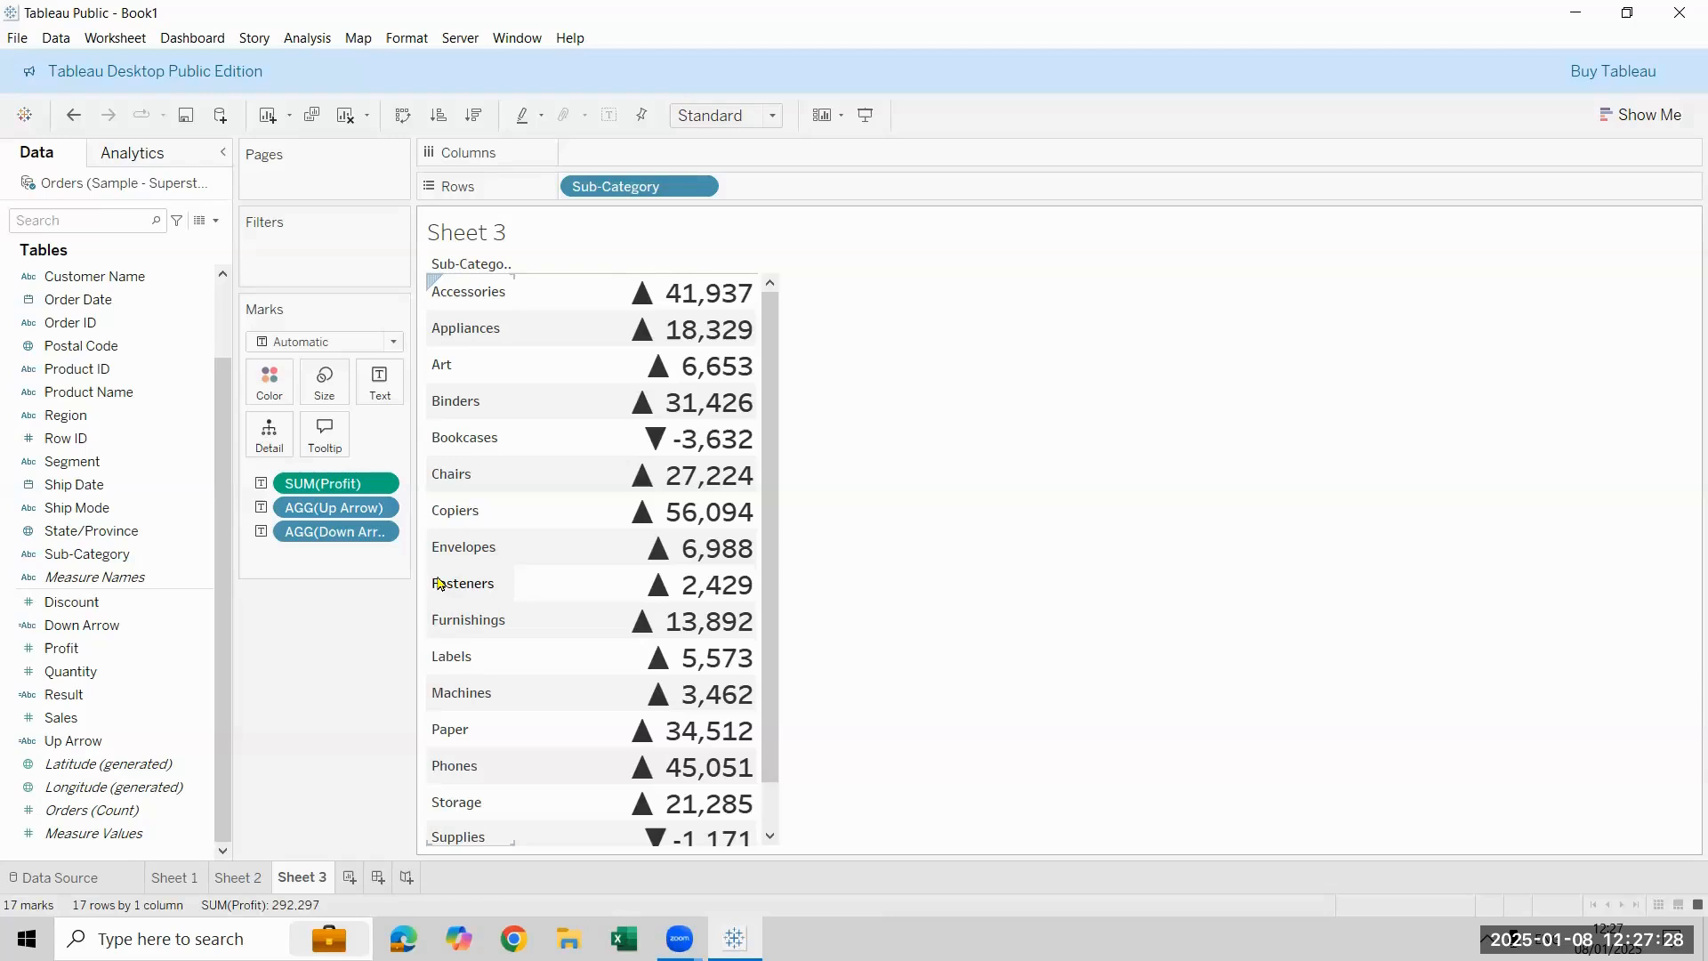
- Review the formulas of the Down Arrow and Up Arrow calculated fields
right_click(153, 624)
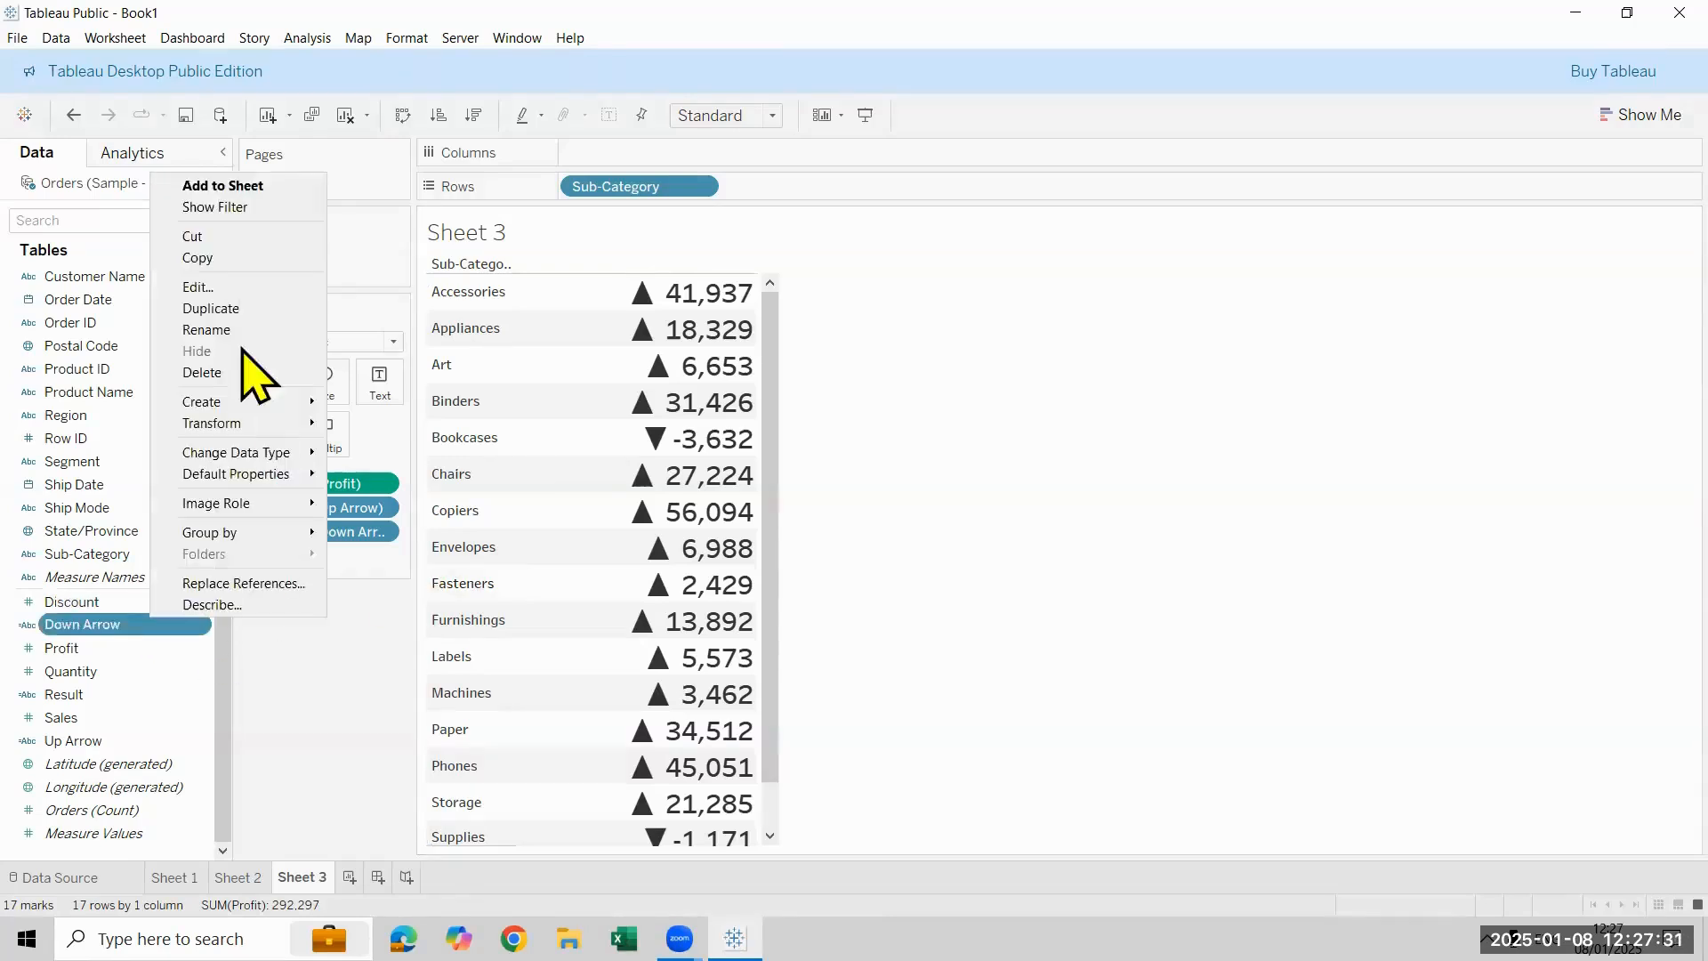
click(271, 287)
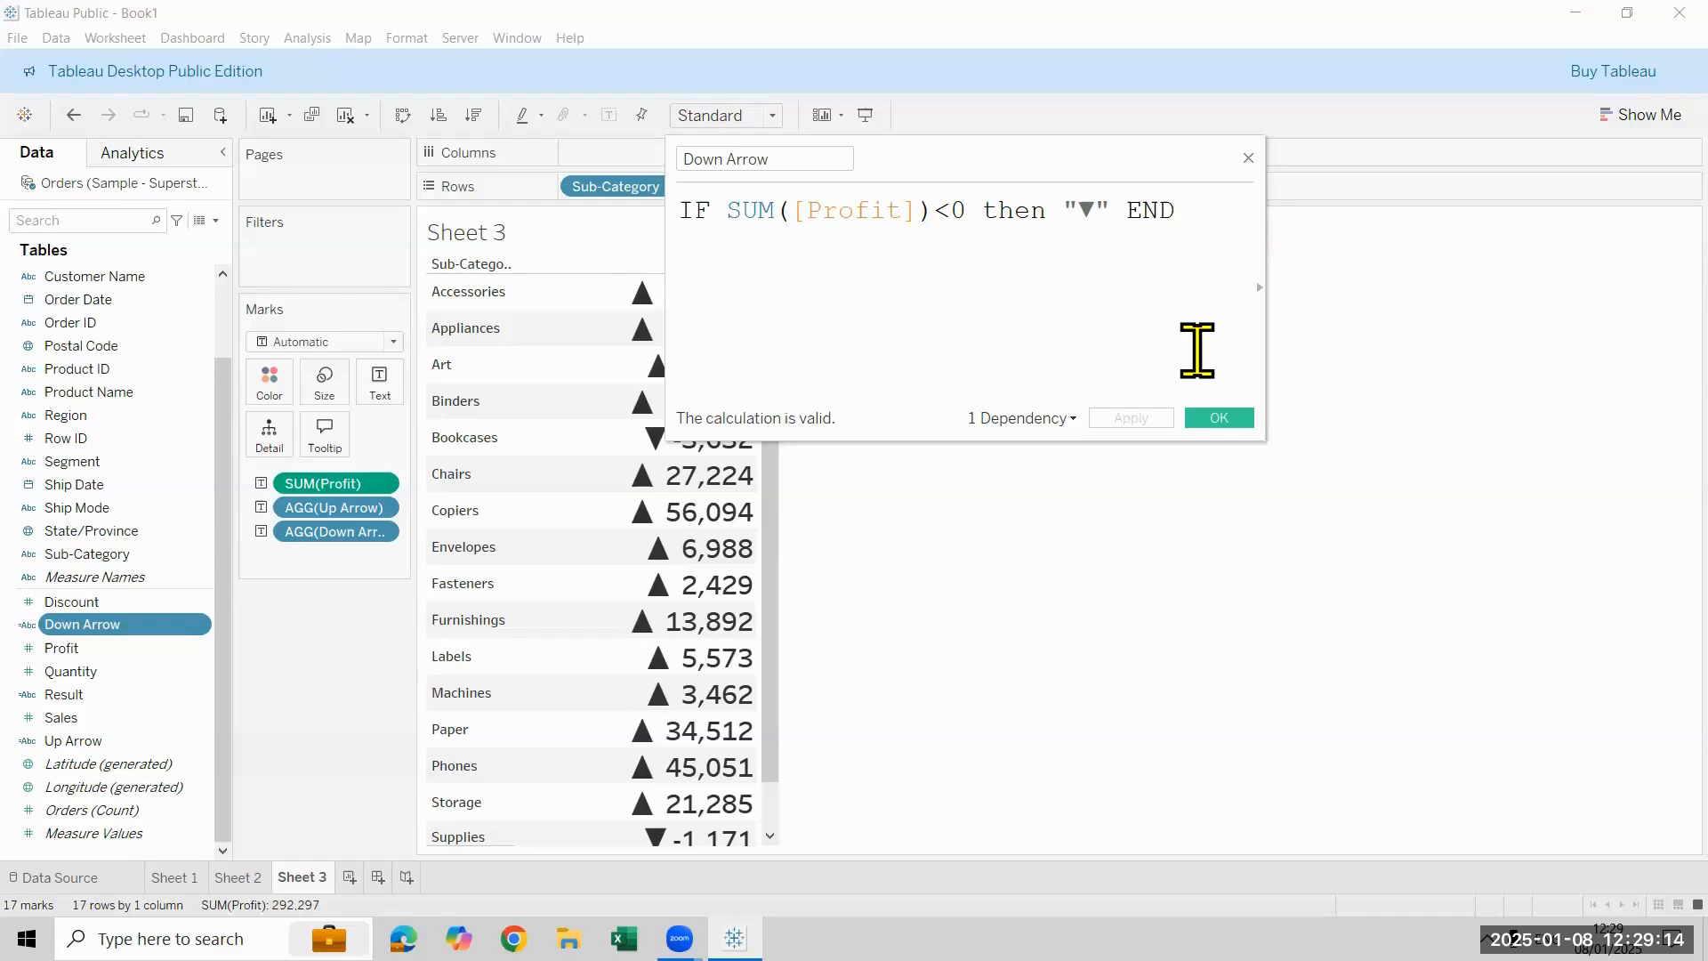
click(80, 740)
right_click(89, 743)
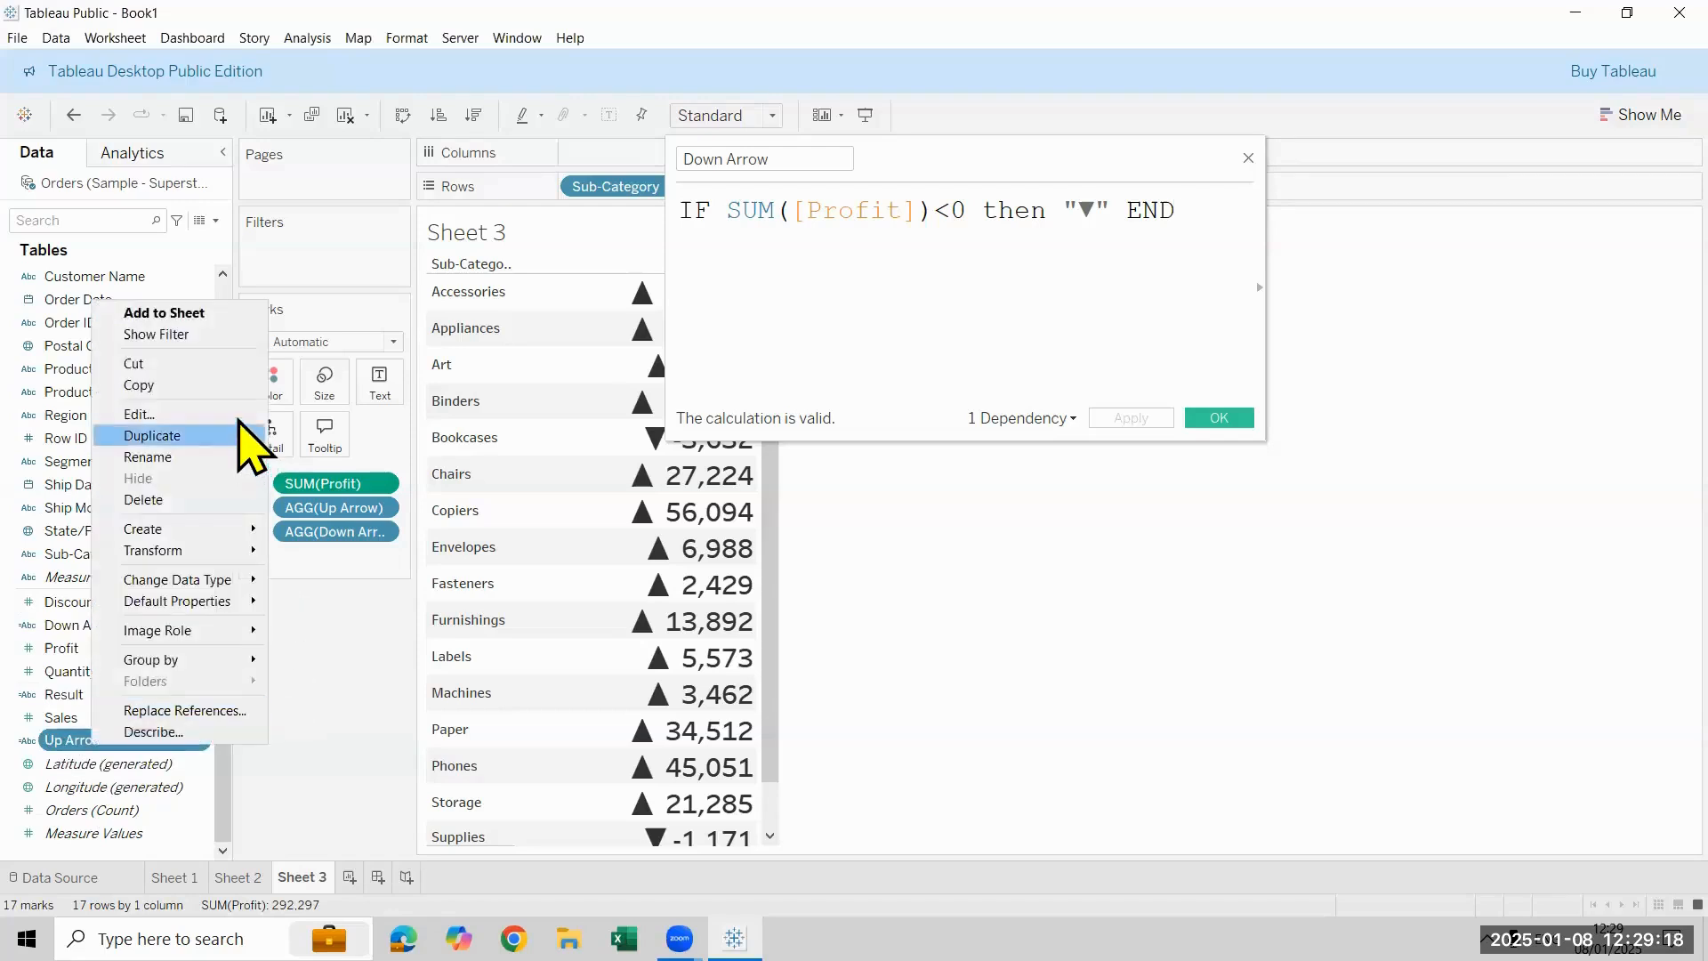
click(238, 416)
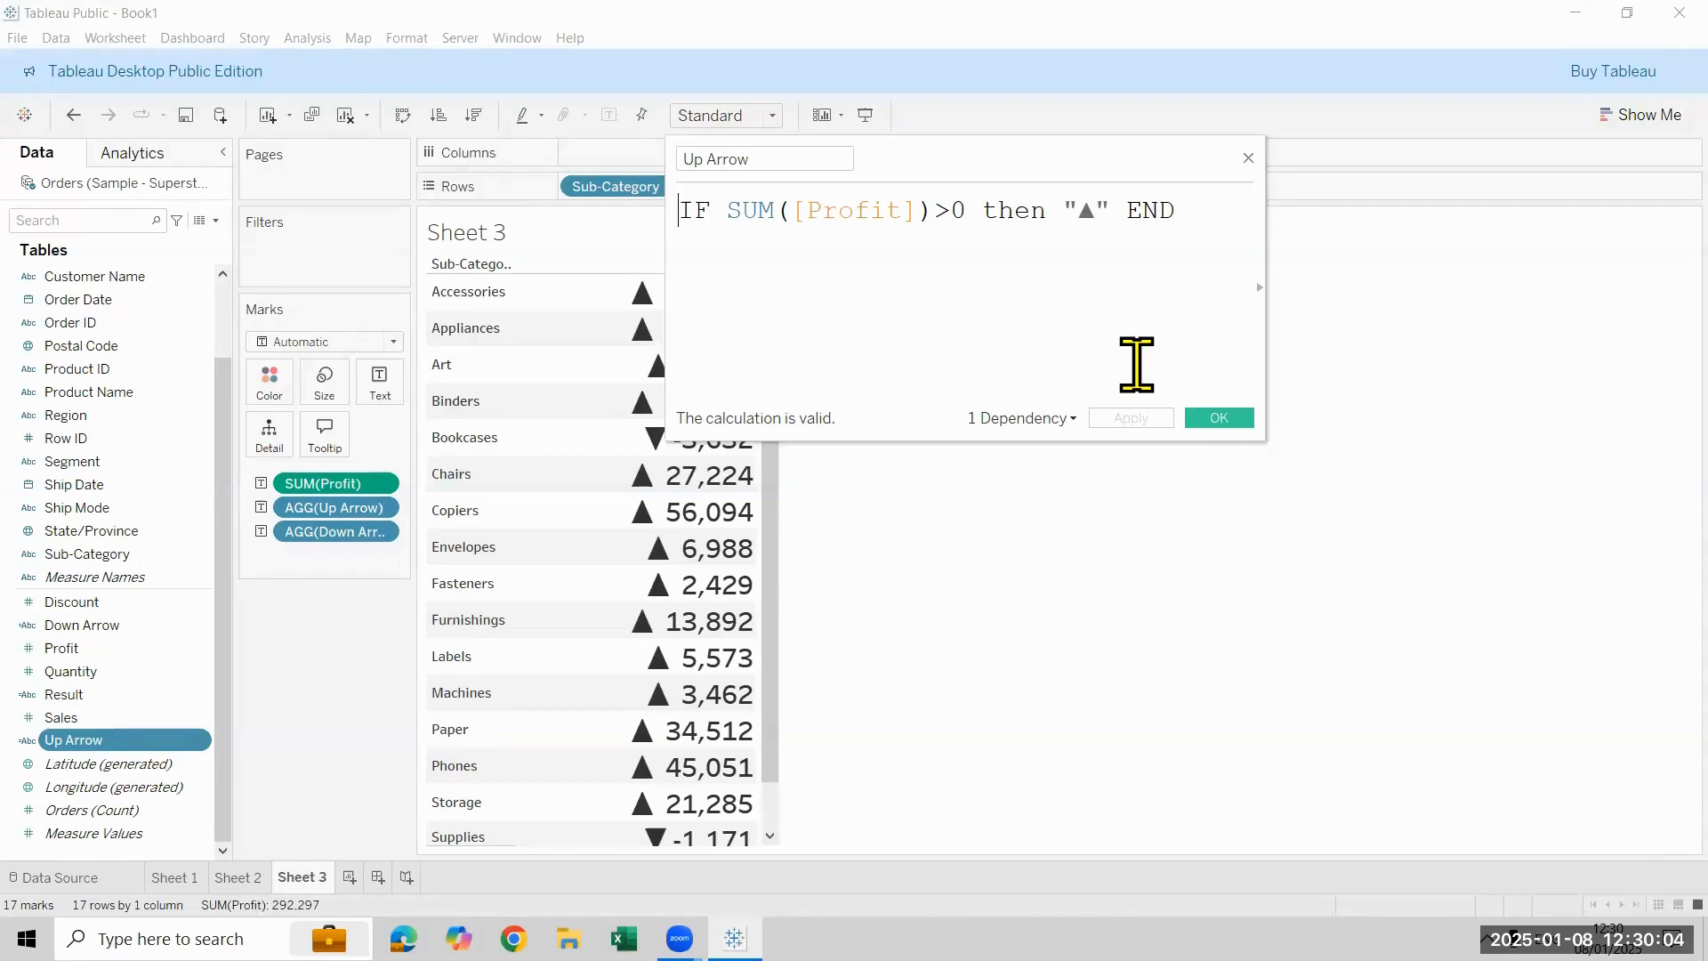
click(1215, 421)
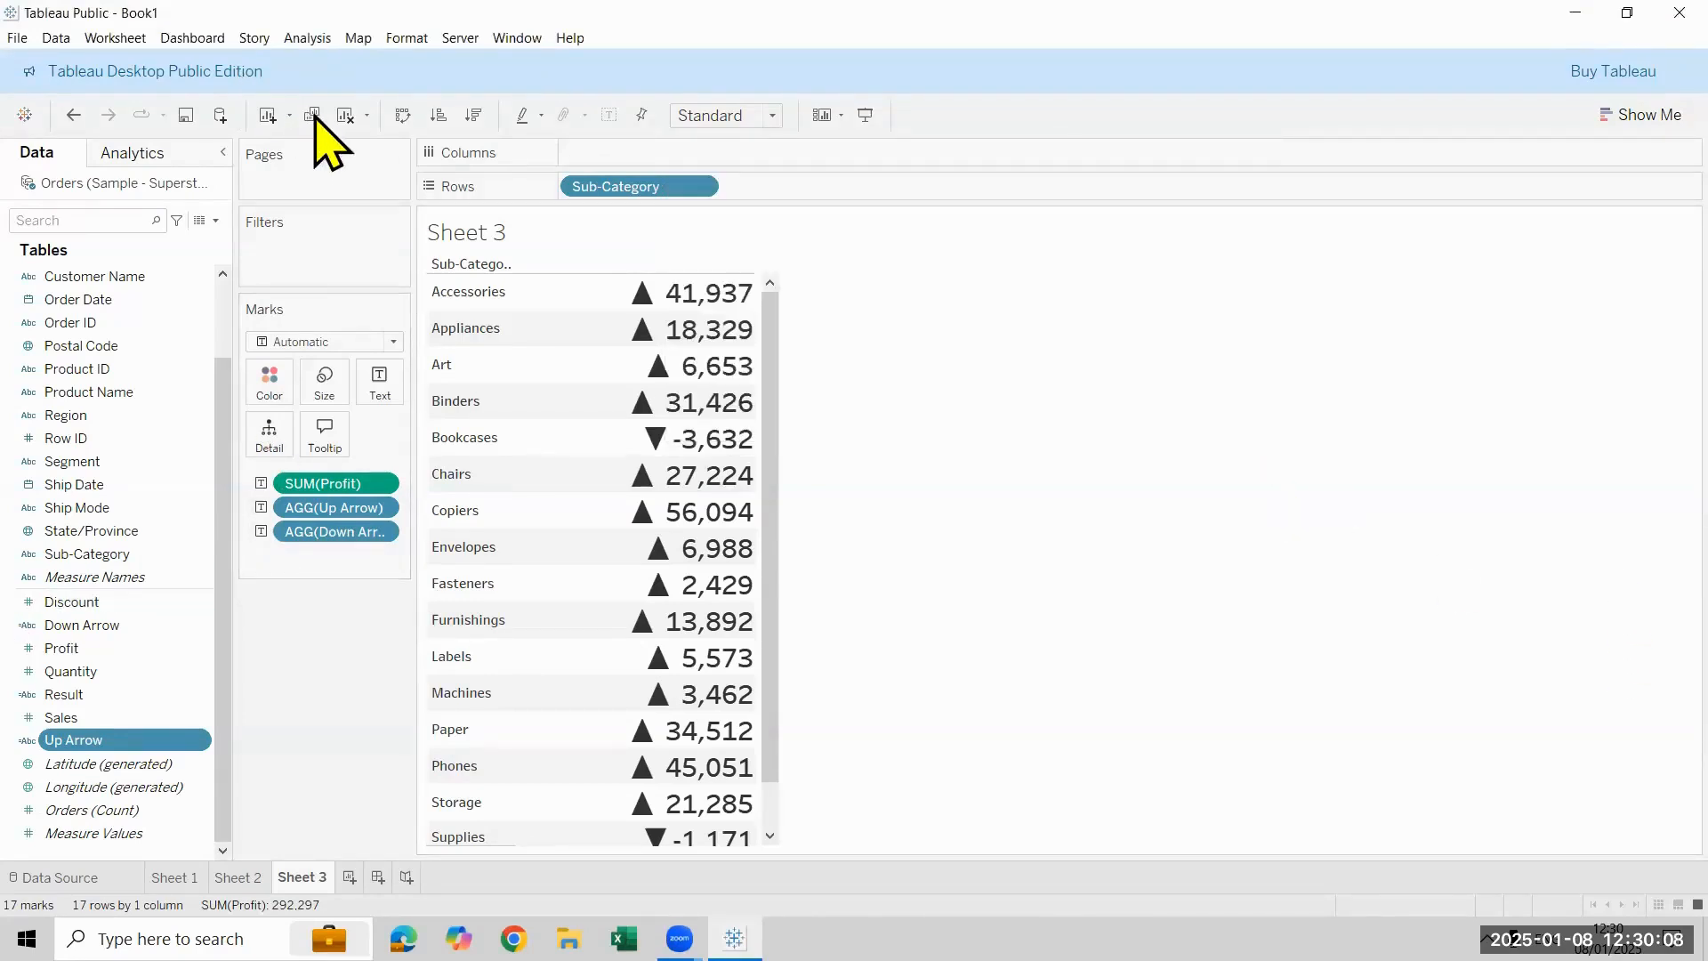
- Clear Sheet 3 and rebuild the Profit table by Sub-Category with the Up Arrow and Down Arrow fields in its text labels
click(345, 116)
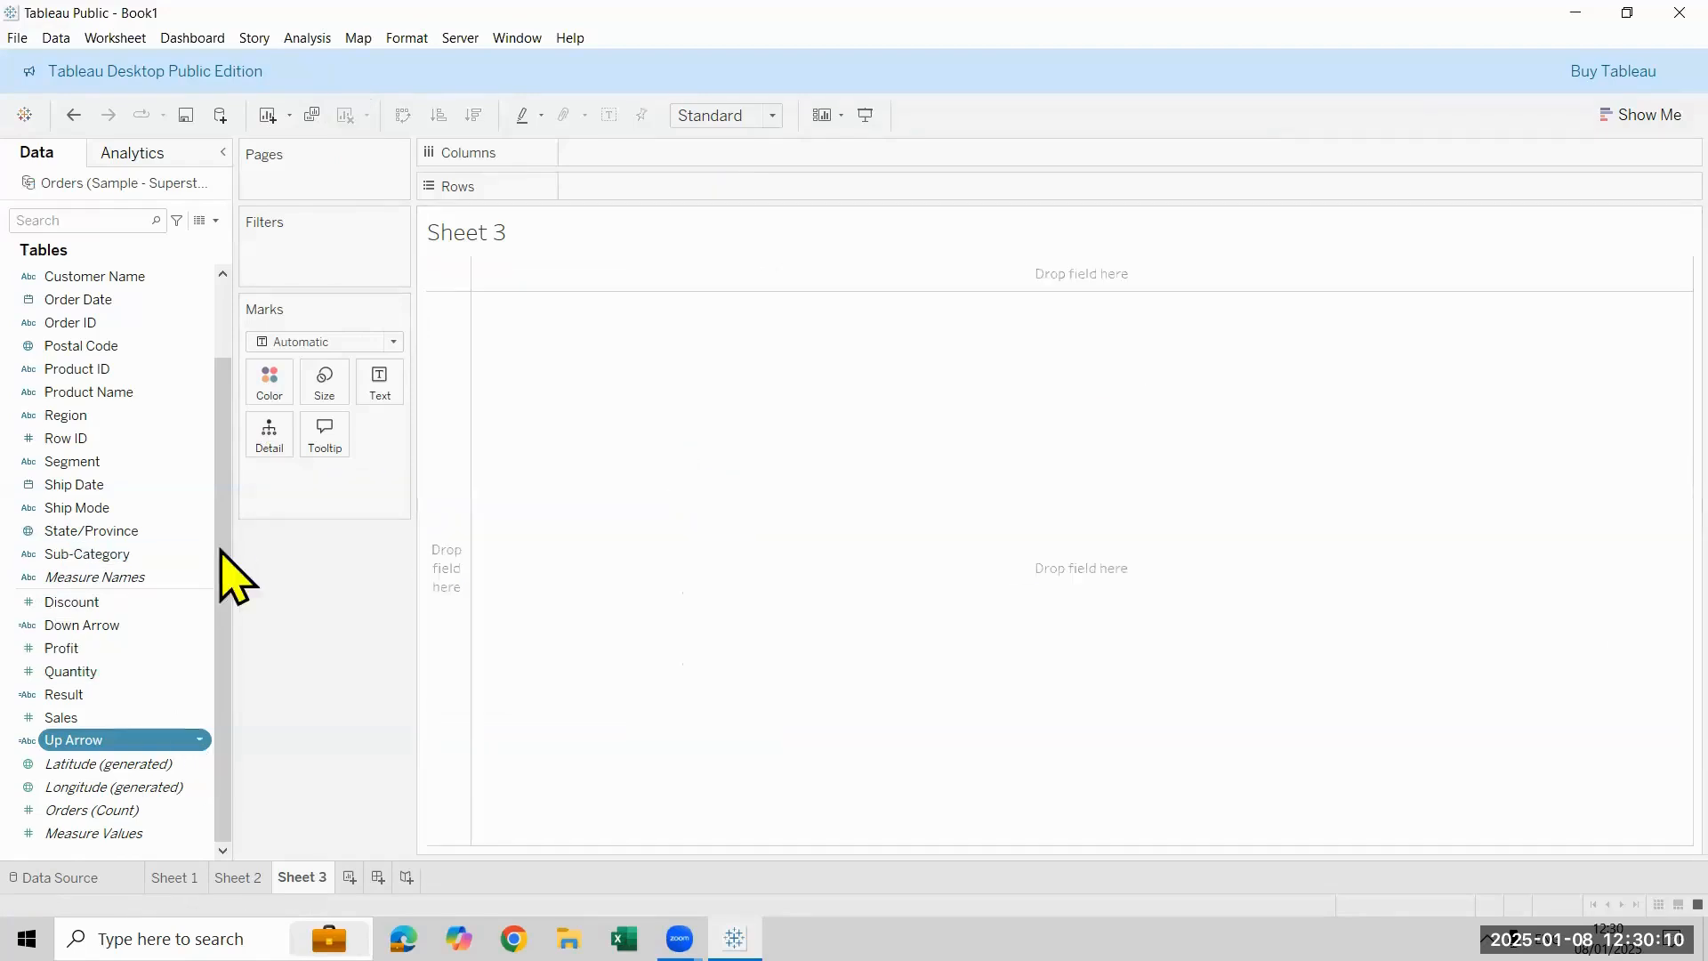
double_click(75, 555)
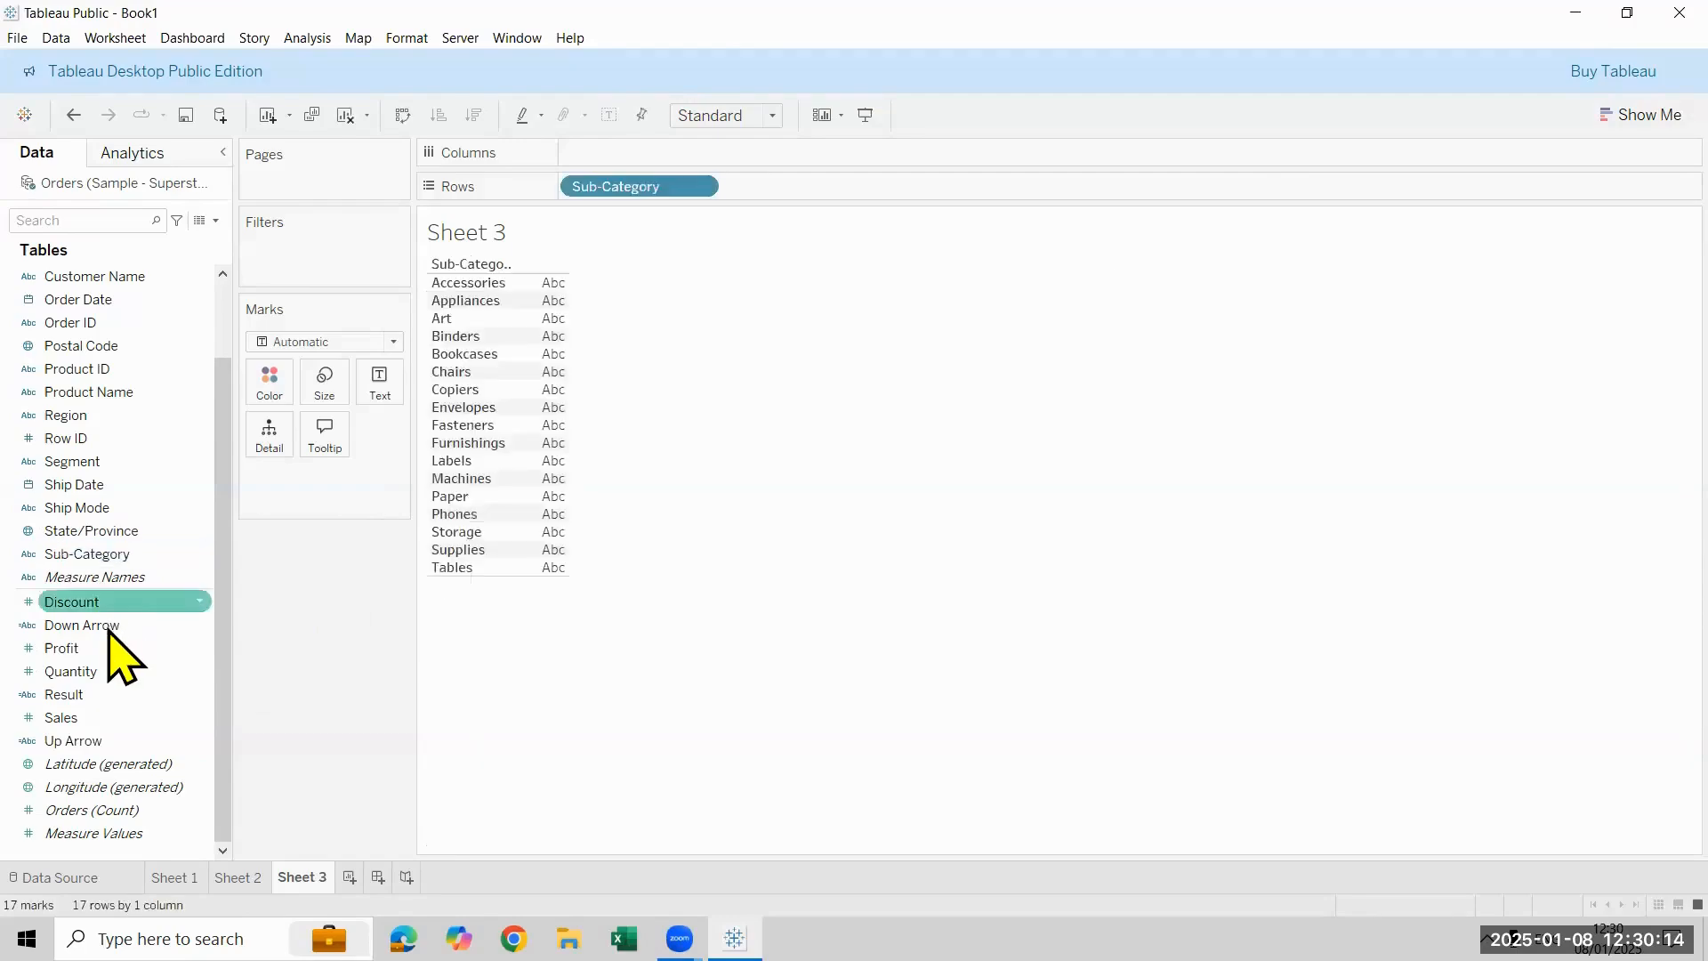
double_click(107, 648)
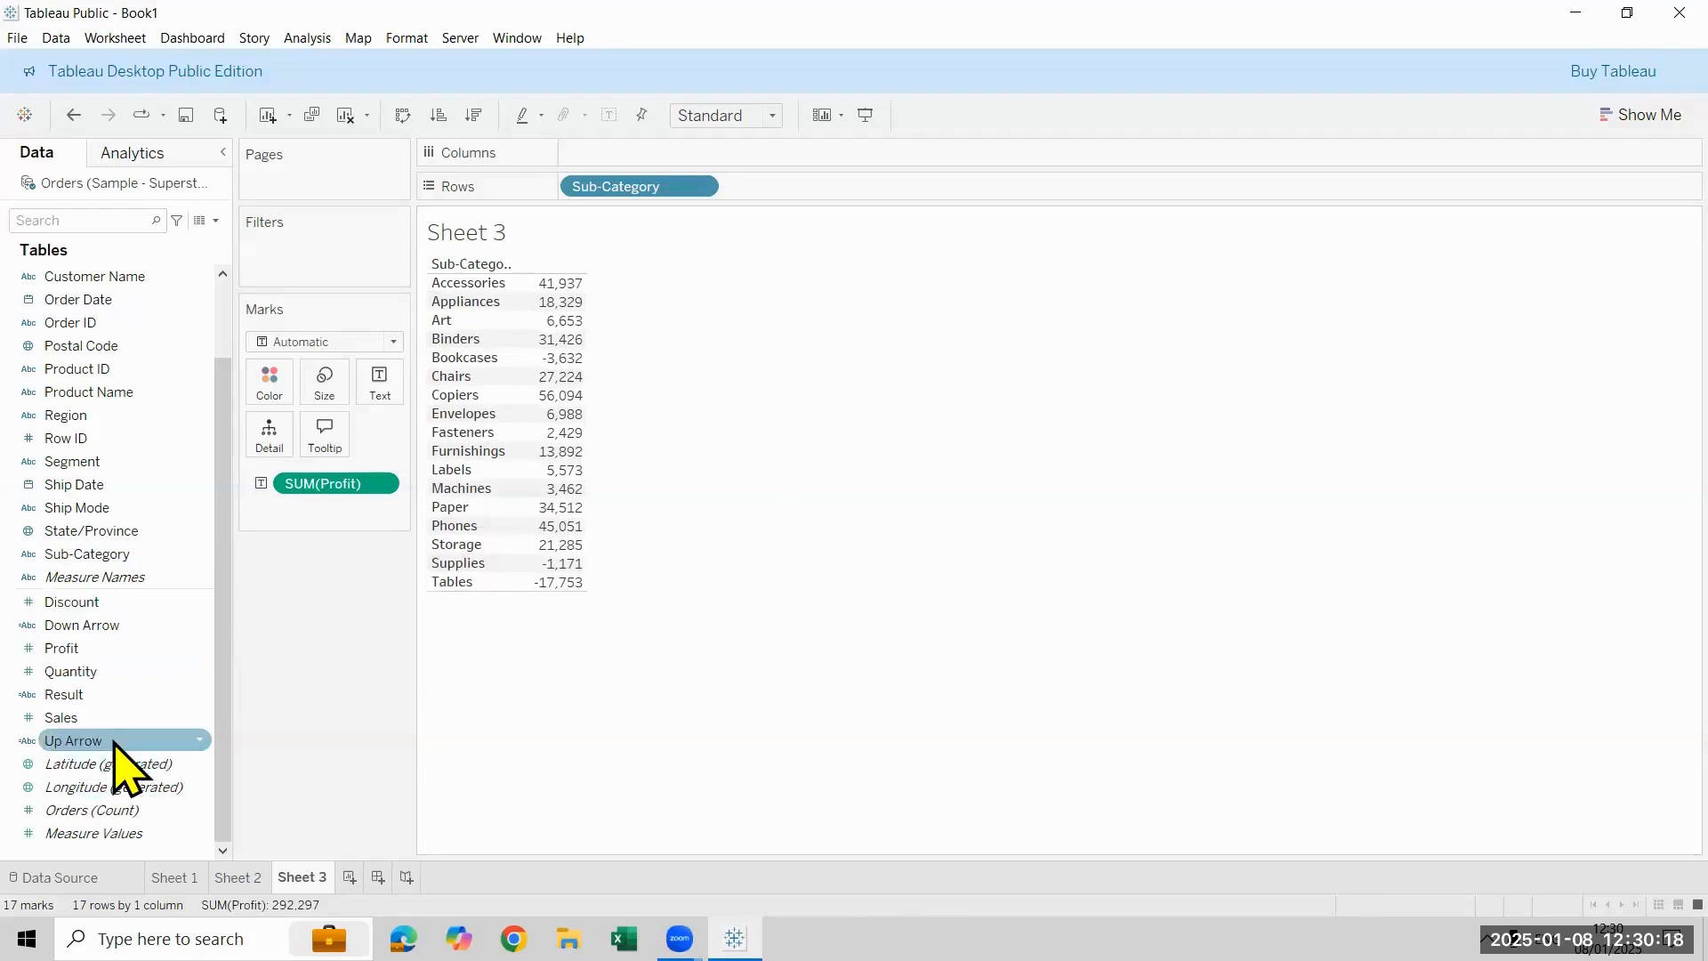
drag(116, 741, 382, 395)
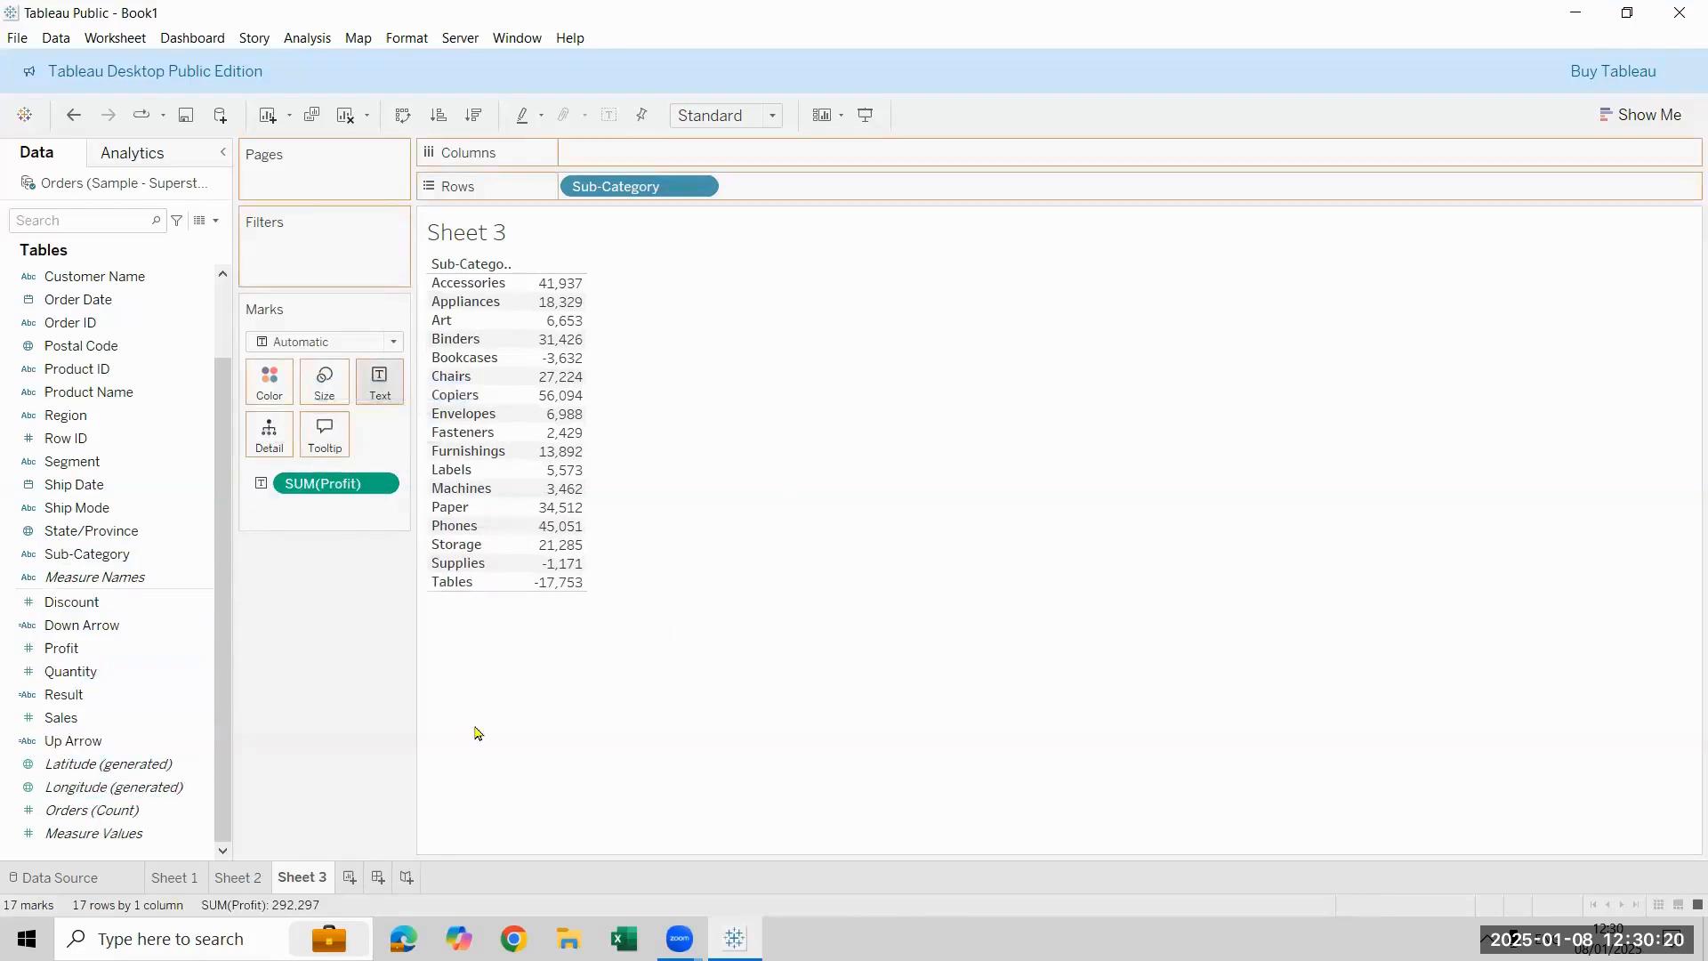
drag(98, 626, 387, 397)
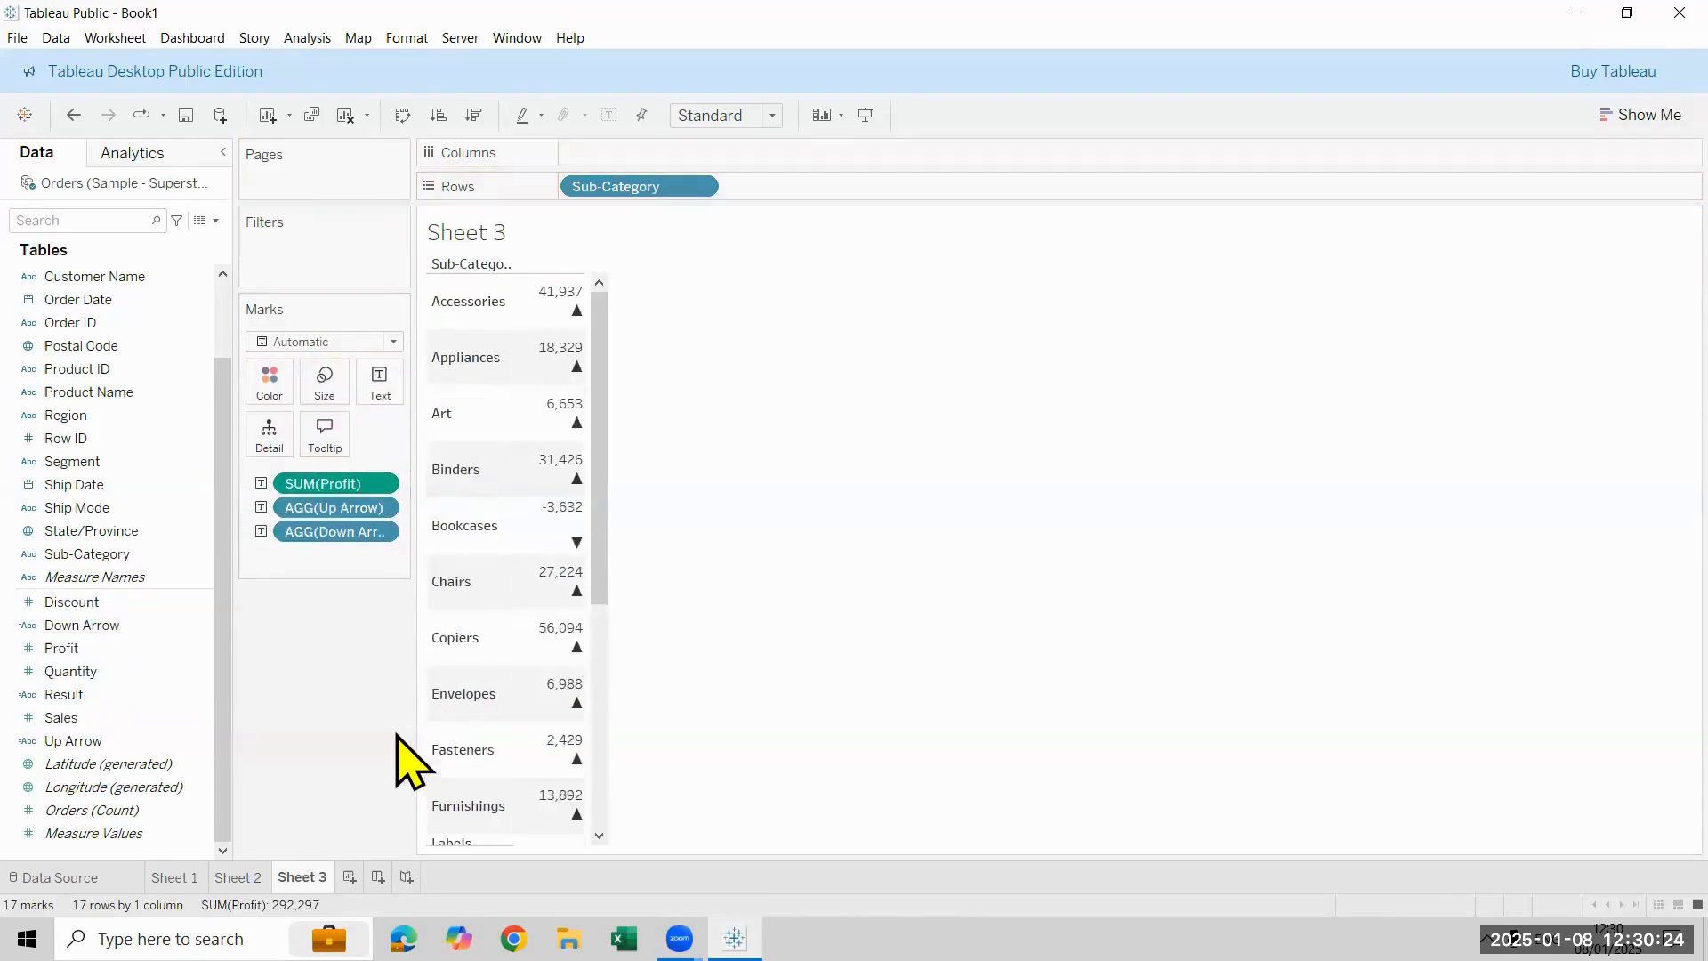
- Edit the text label so the Up Arrow and Down Arrow fields share a single line below SUM(Profit)
click(384, 391)
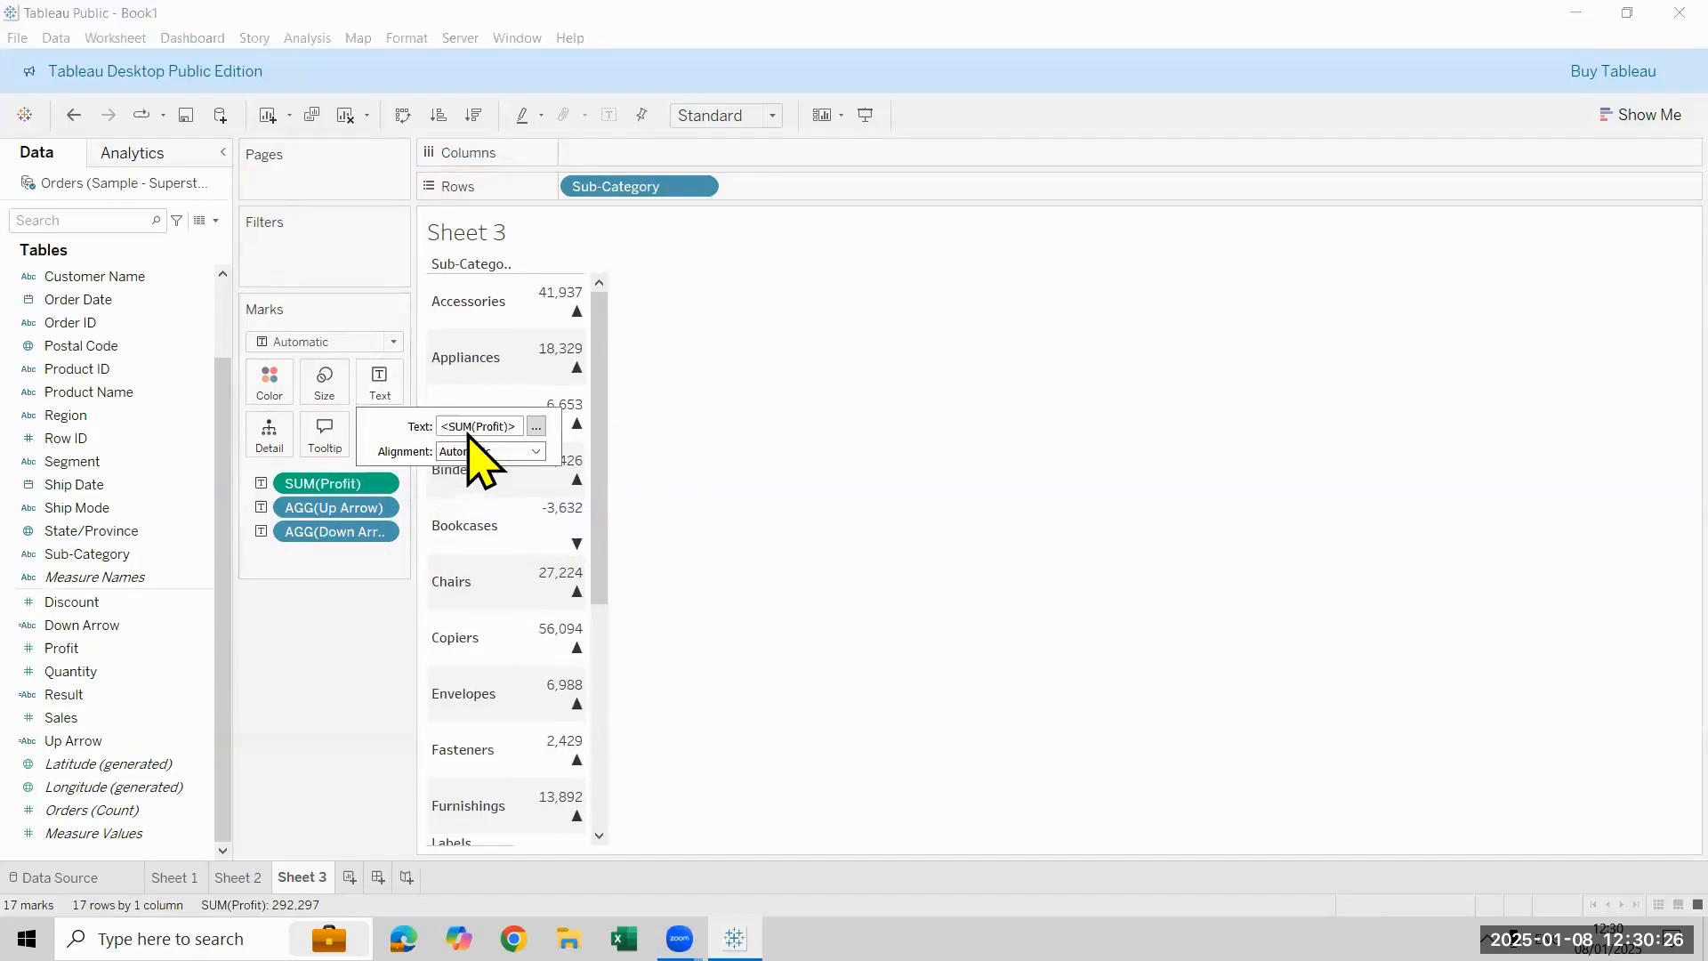
click(535, 426)
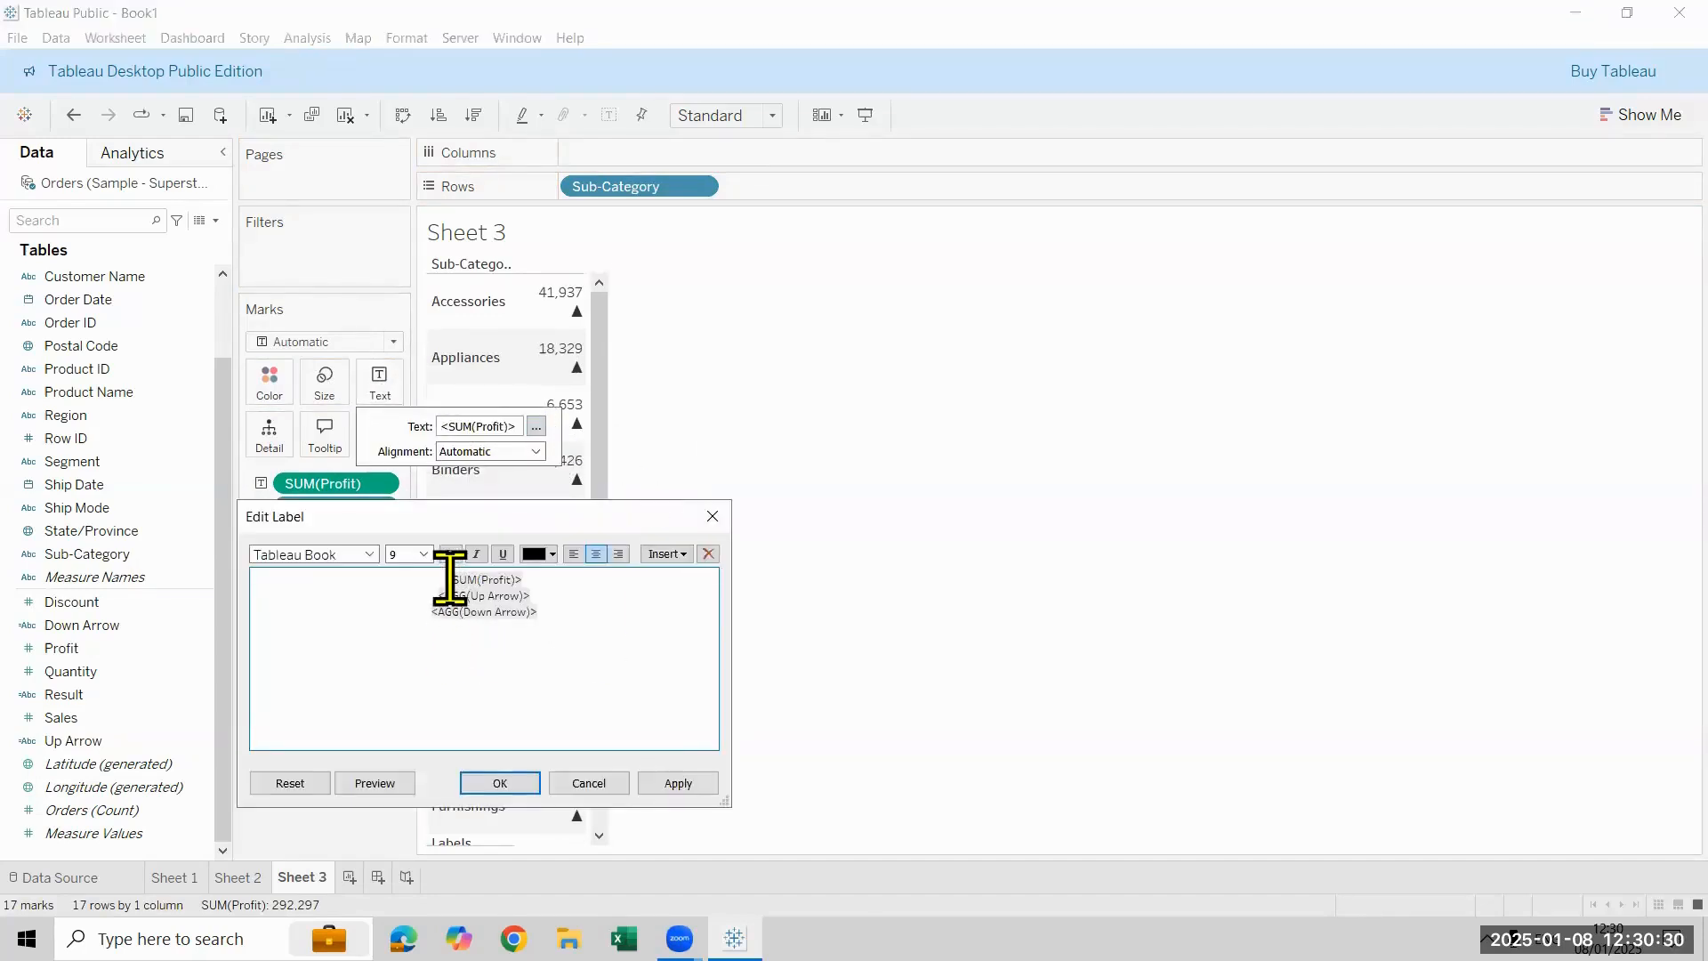
key(Return)
key(Down)
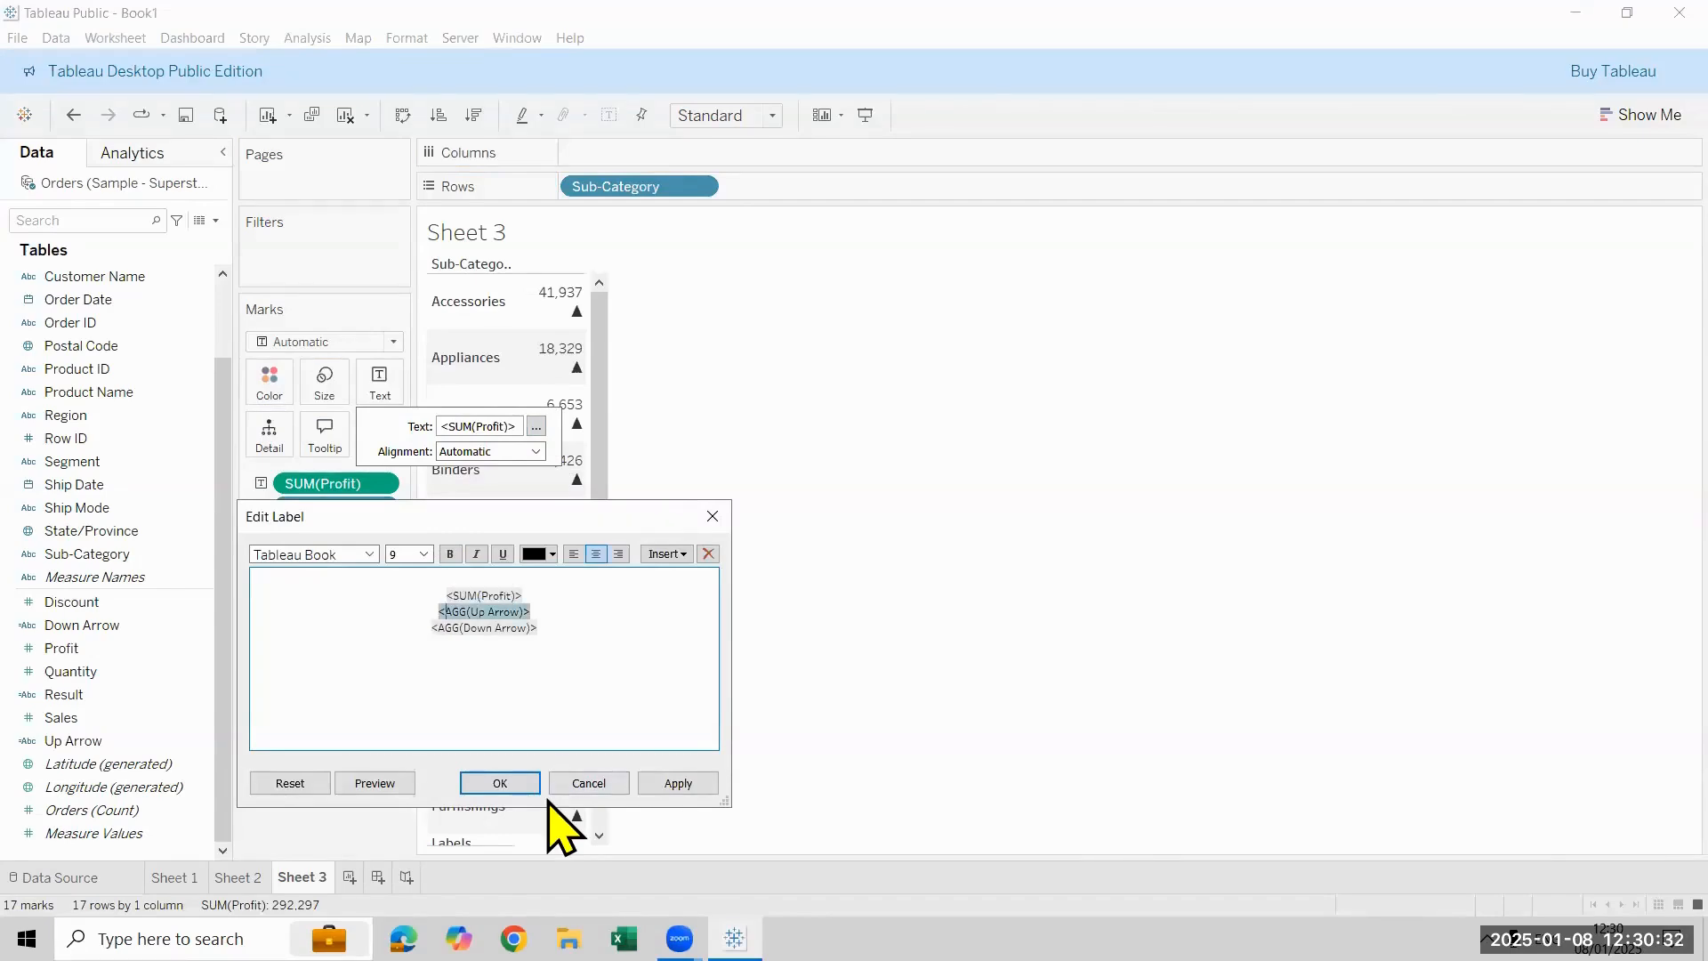
key(shift+Down)
key(shift+Down)
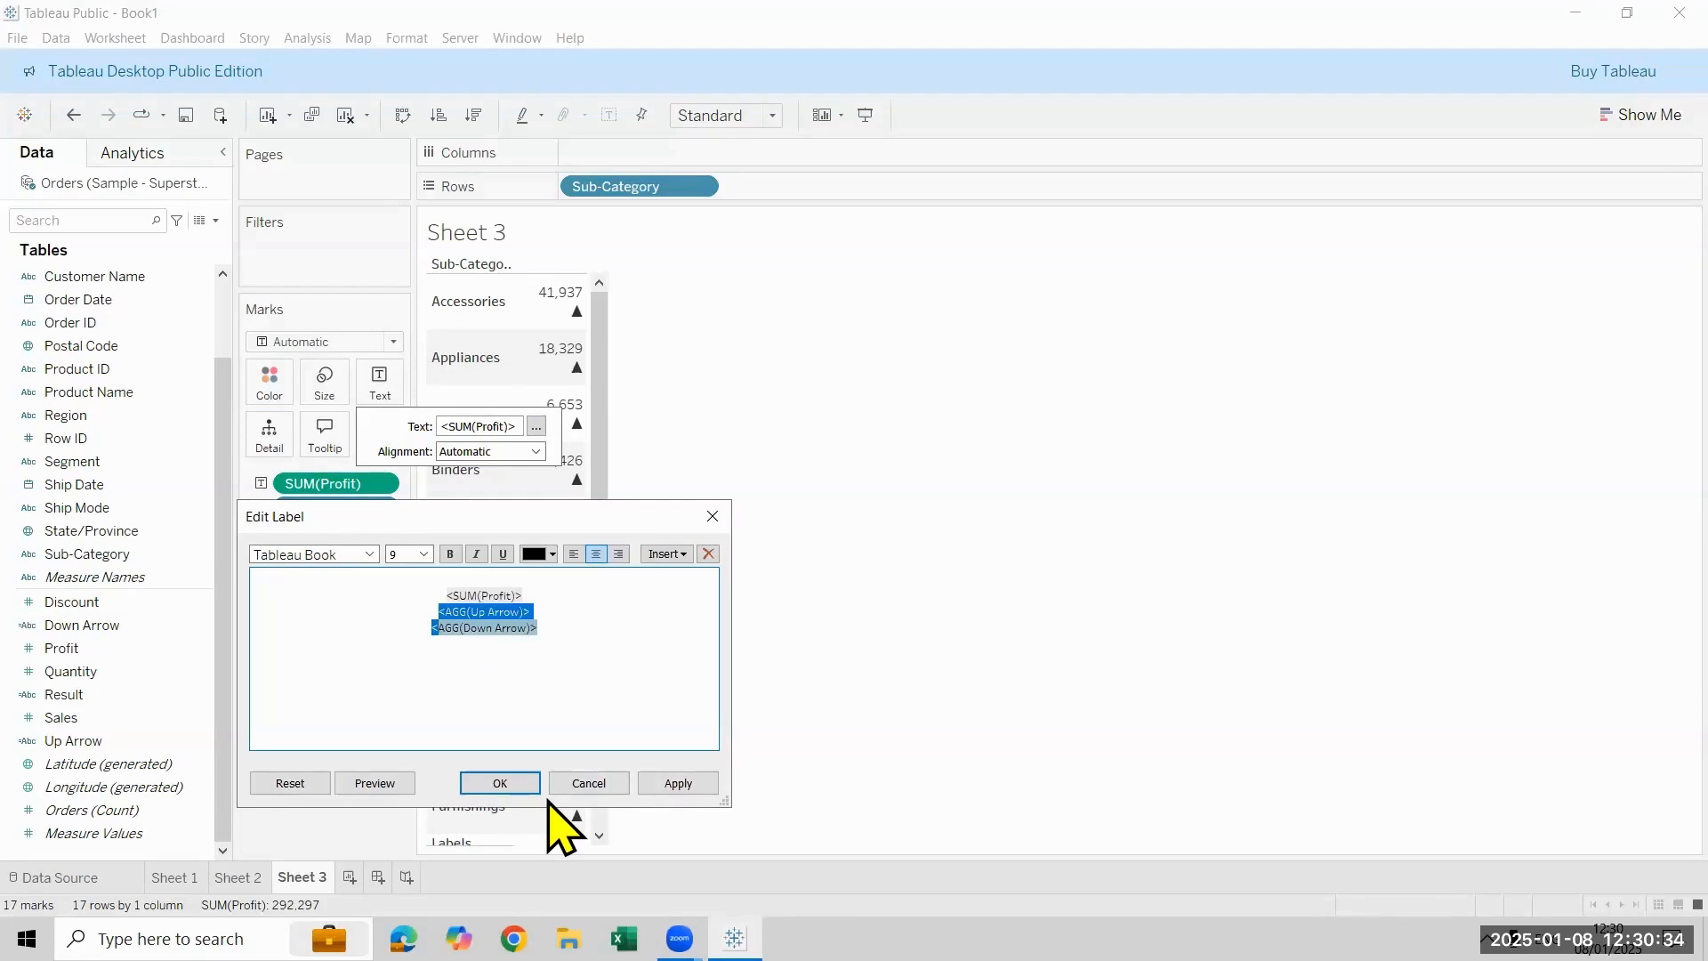
key(shift+End)
key(shift+Up)
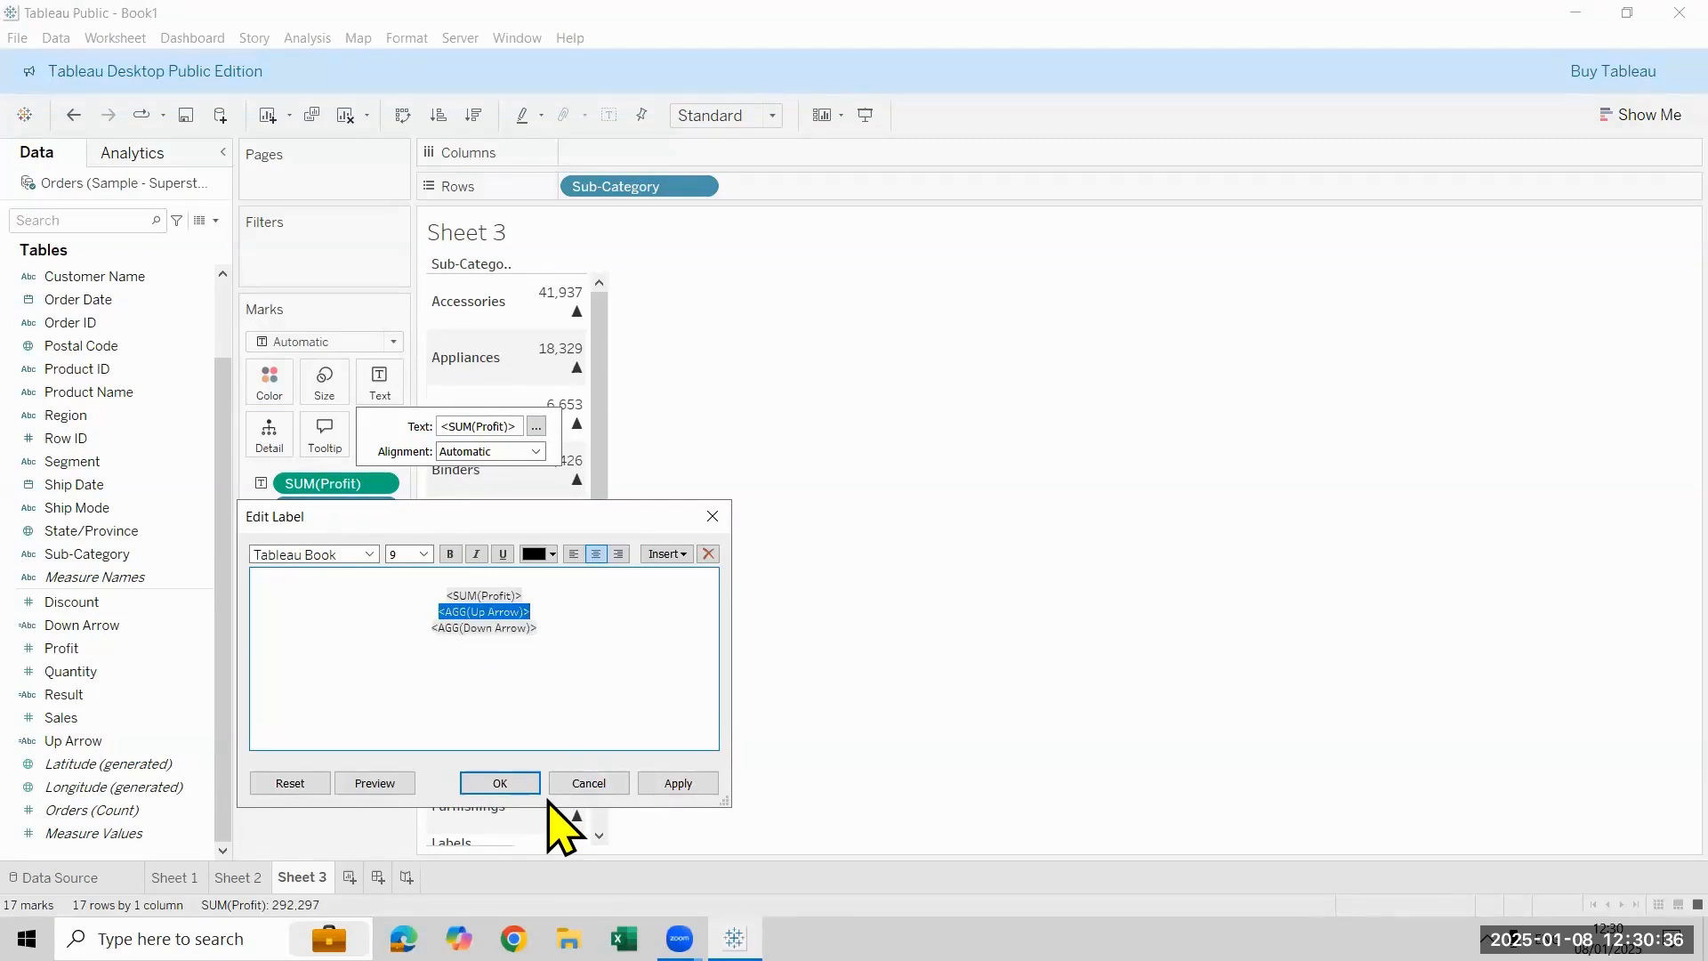
key(Right)
key(Down)
key(shift+Up)
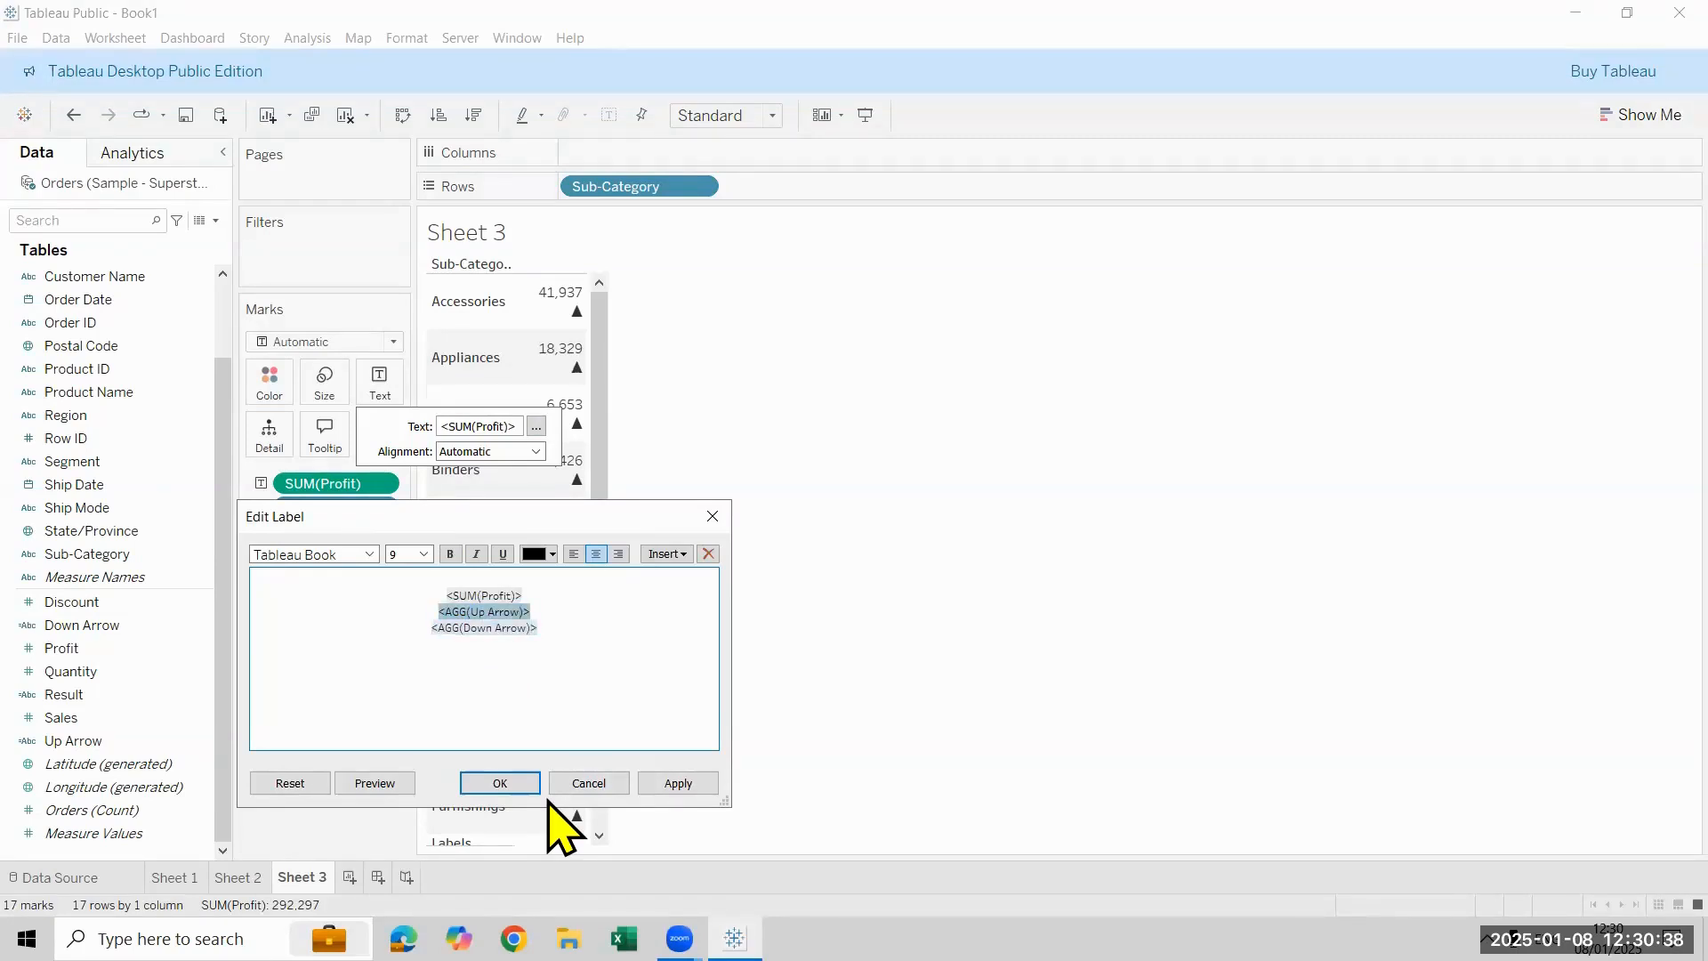
key(Right)
key(Delete)
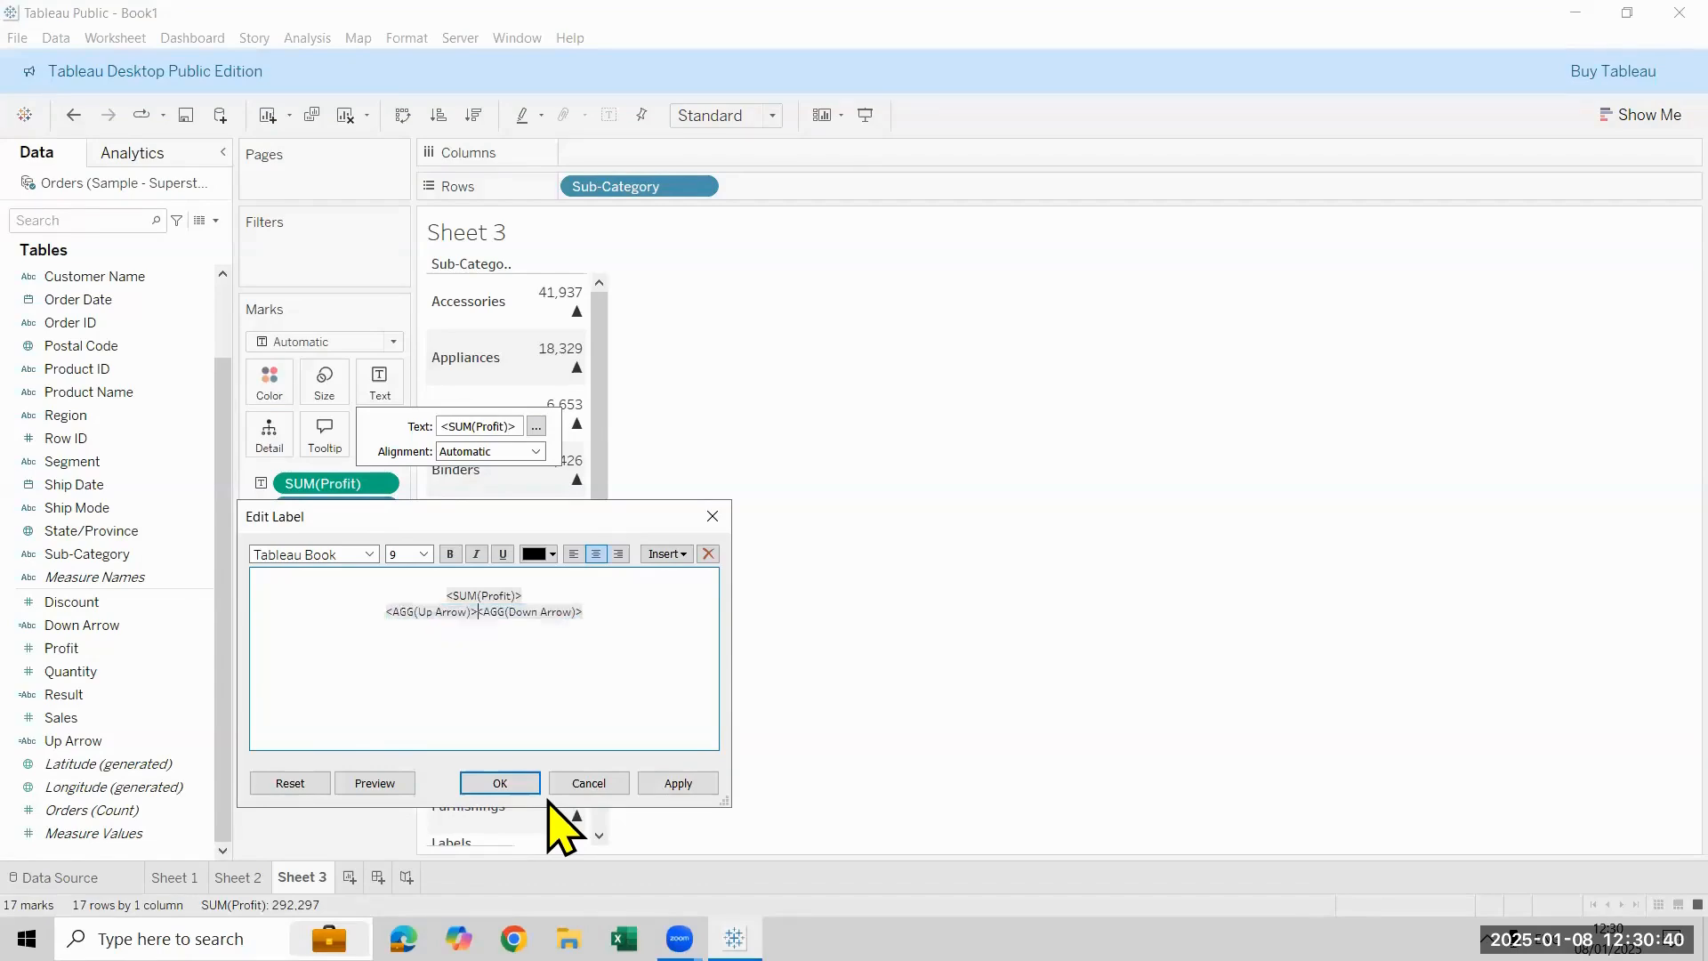
- Move SUM(Profit) behind the two arrow fields so the label is a single line, and apply the label
key(Up)
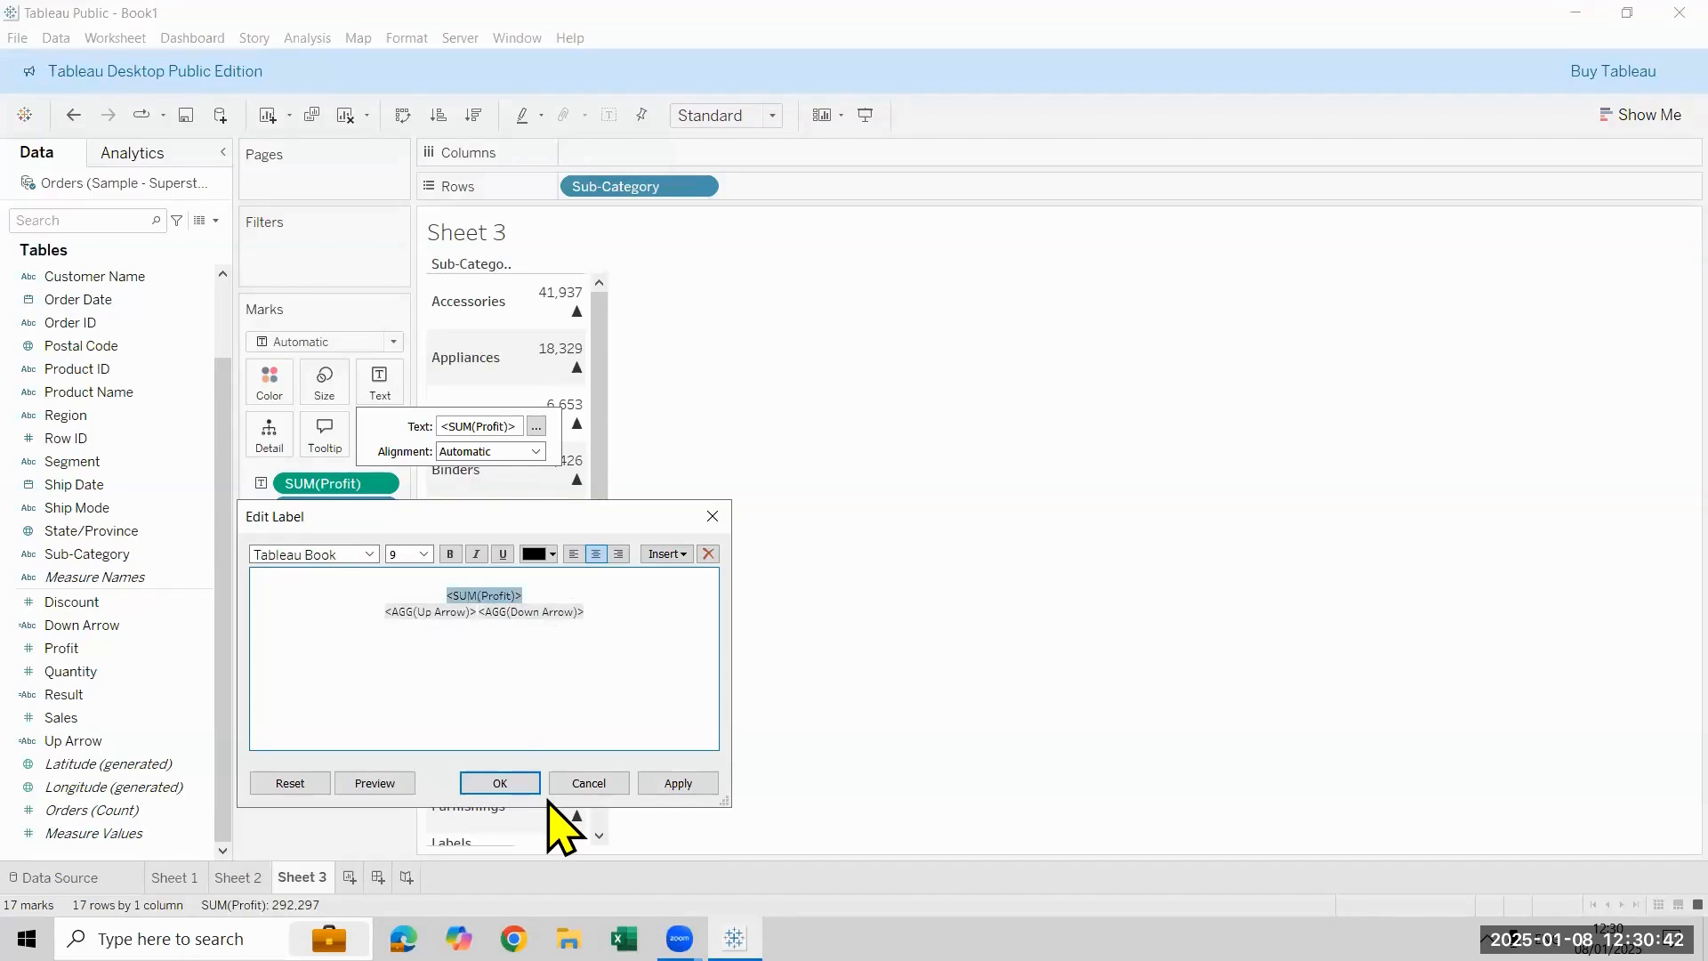
key(Up)
key(shift+Down)
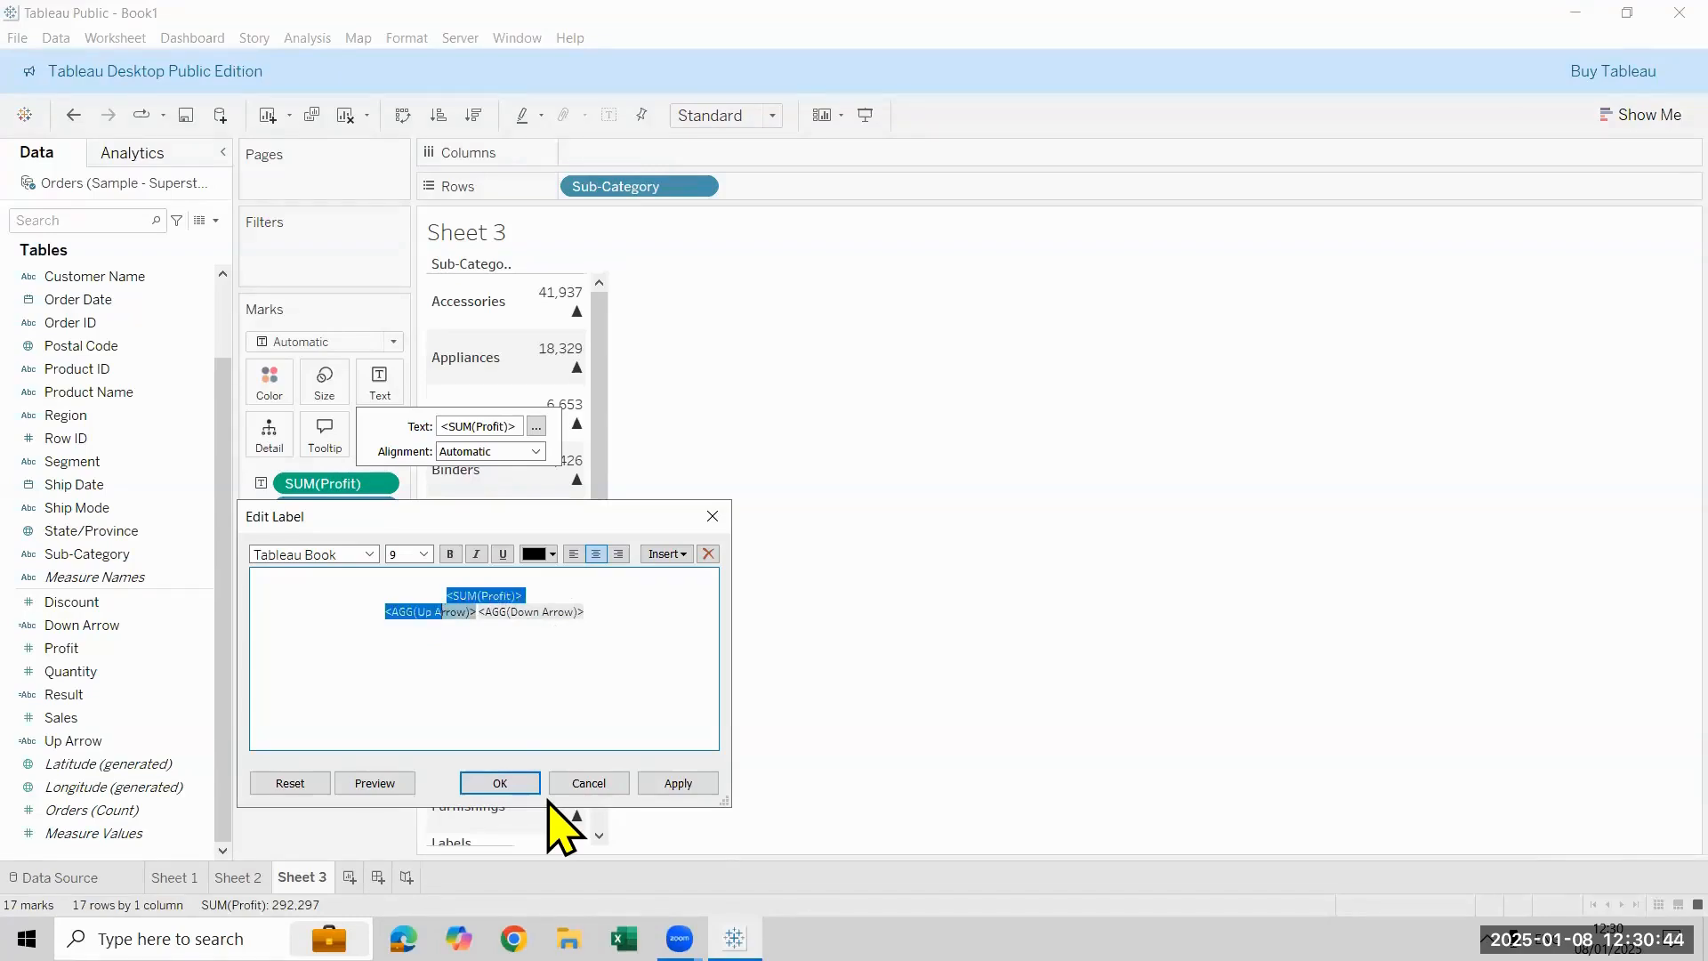
key(shift+Left)
key(shift+Left)
key(shift+Left)
key(shift+Left)
key(shift+Left)
key(shift+Left)
key(shift+Left)
key(shift+Left)
key(shift+Left)
key(shift+Left)
key(ctrl+c)
key(Delete)
key(Delete)
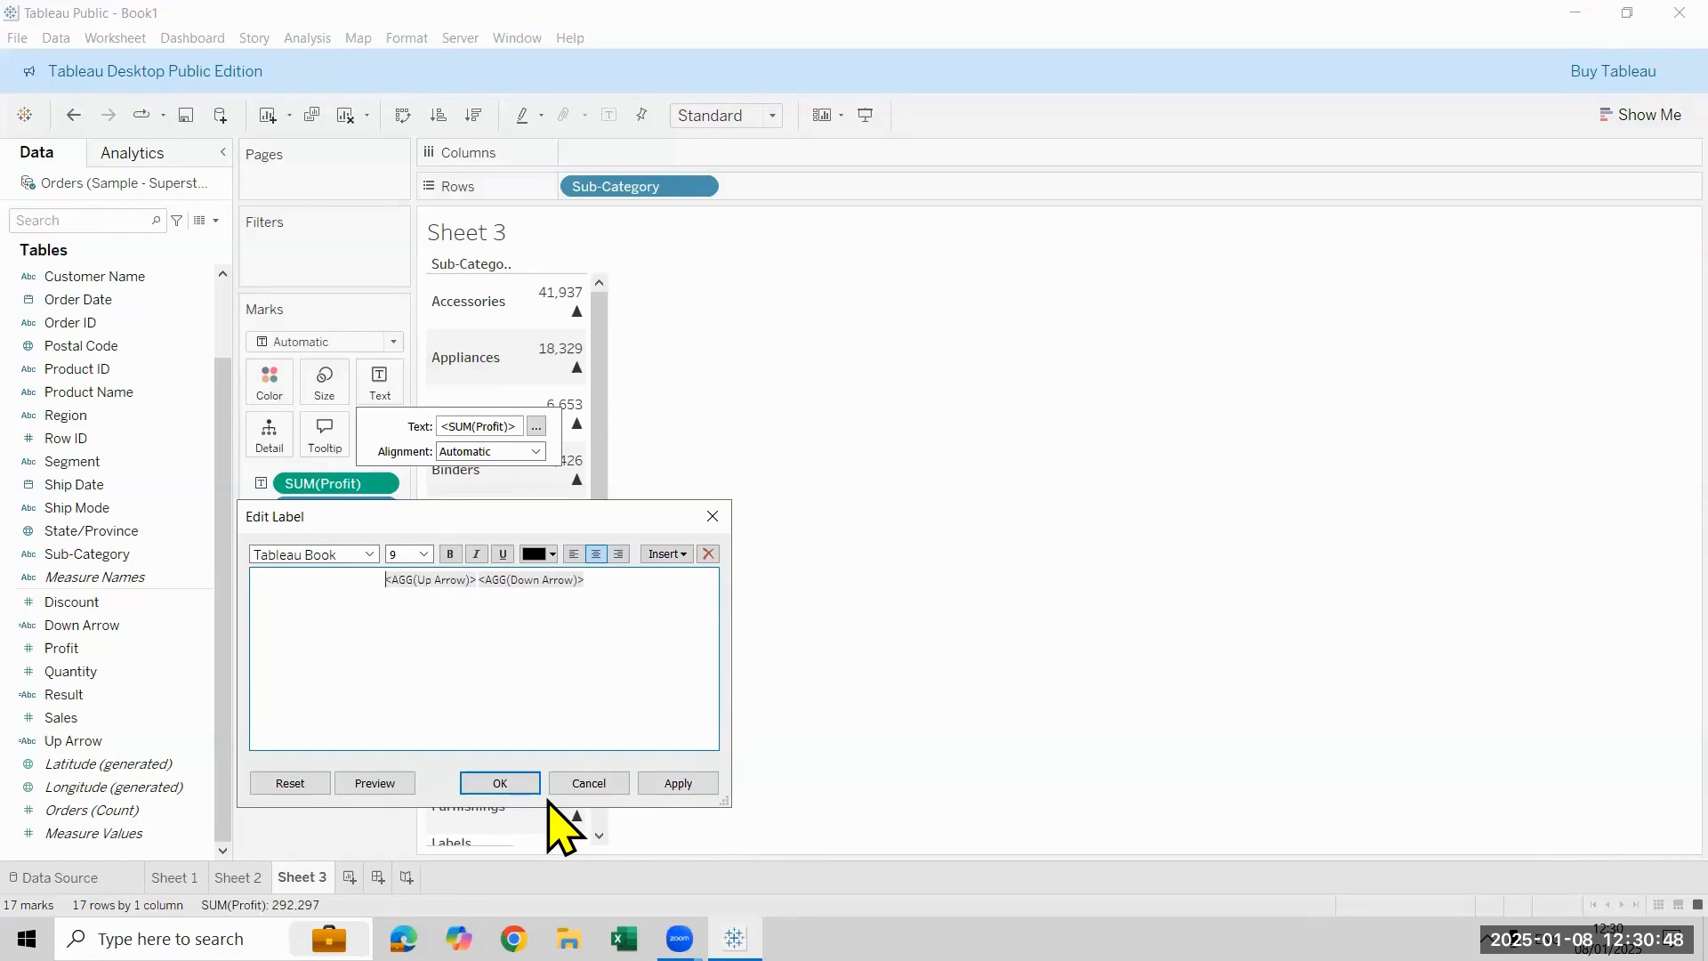
key(shift+Right)
key(Right)
key(Right)
key(Right)
key(Right)
key(Right)
key(Right)
key(Right)
key(Right)
key(Right)
key(Right)
key(Right)
key(Right)
key(Right)
key(Right)
key(Right)
key(Right)
key(Right)
key(Right)
key(Right)
key(Right)
key(ctrl+v)
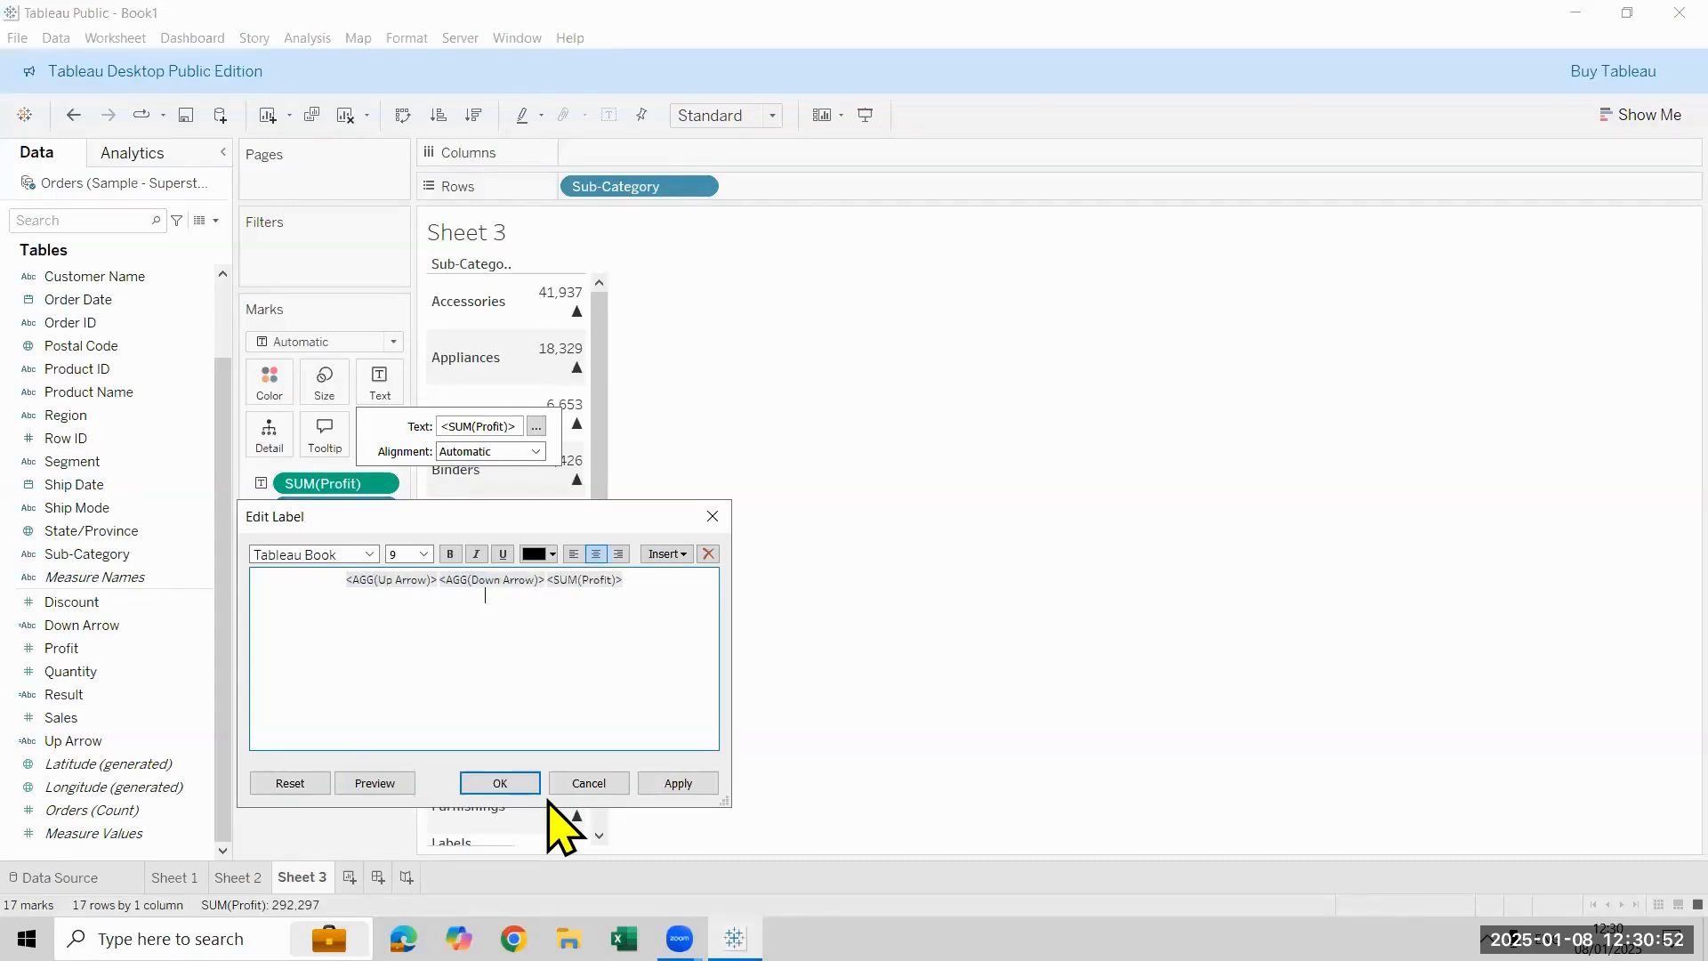
click(499, 783)
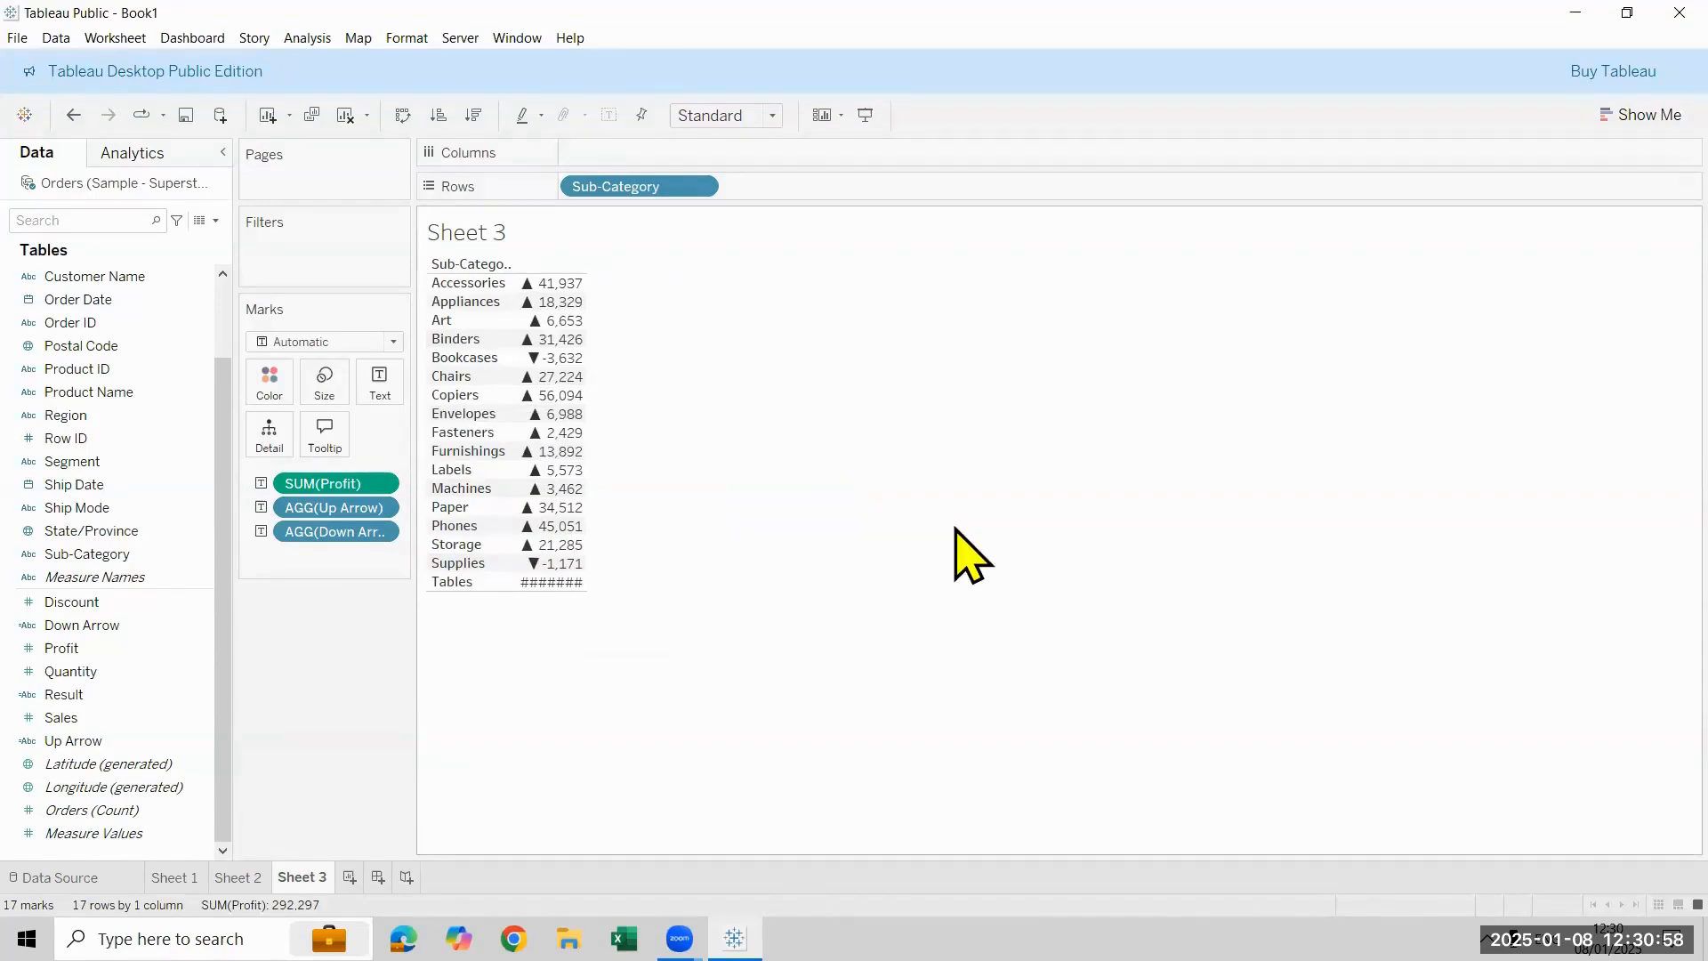
- Colour the table's marks by the Up Arrow field
click(142, 647)
drag(138, 741, 278, 381)
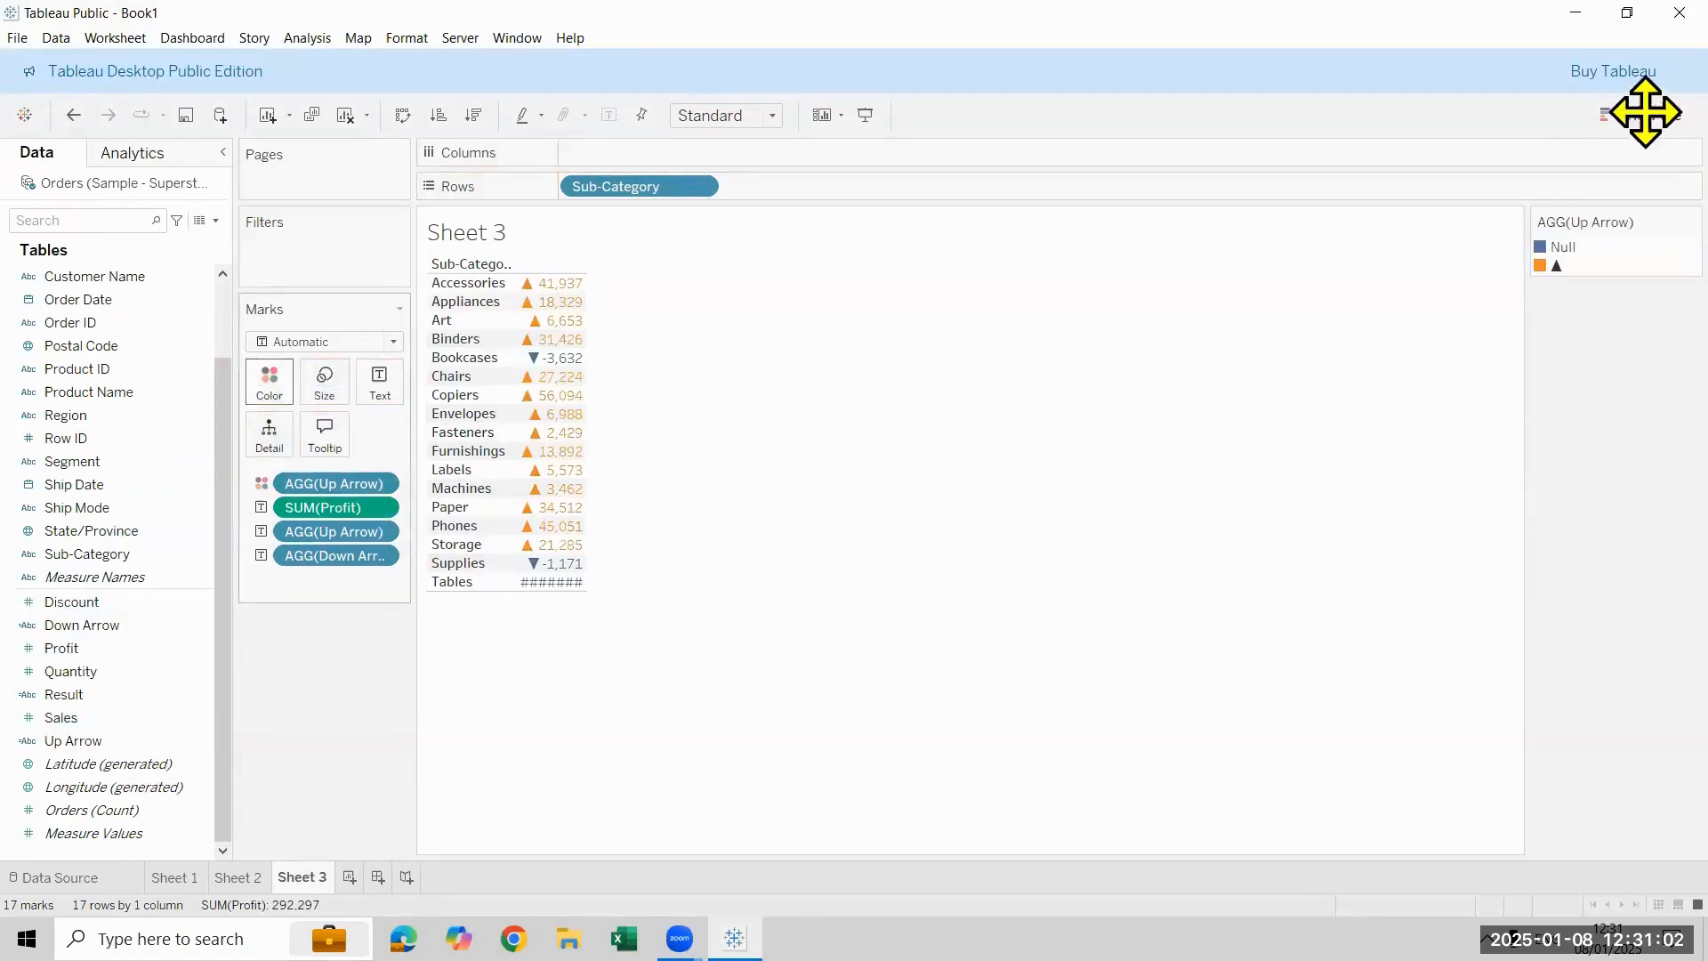
click(1556, 264)
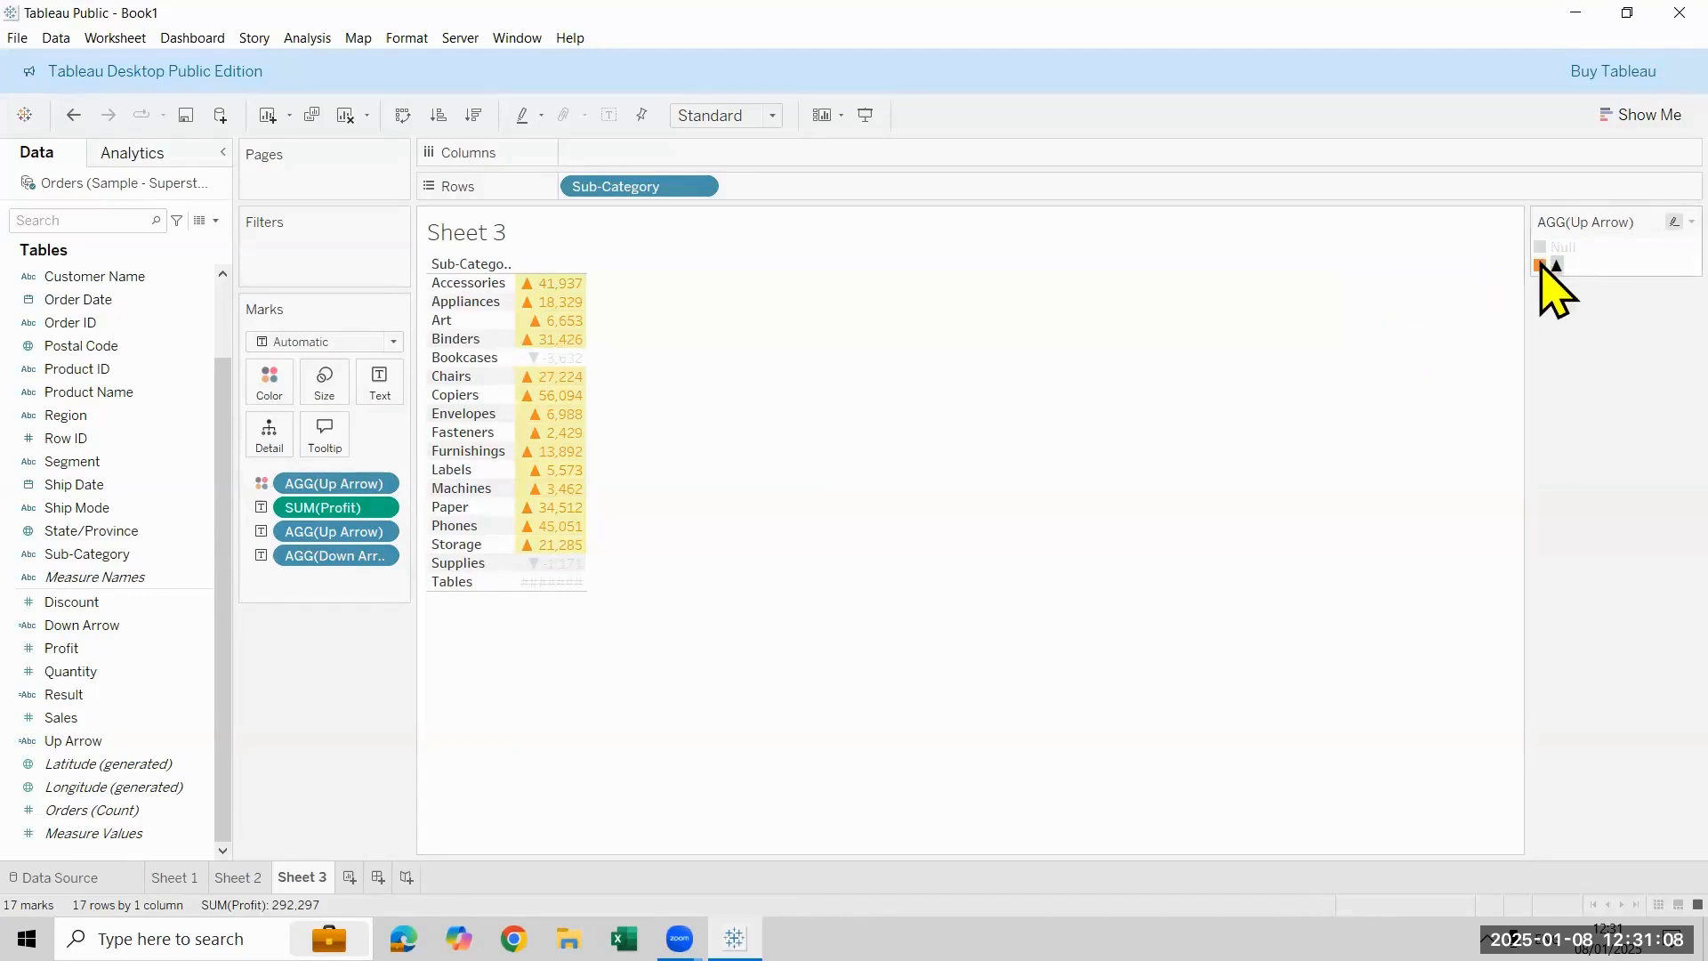
double_click(1543, 265)
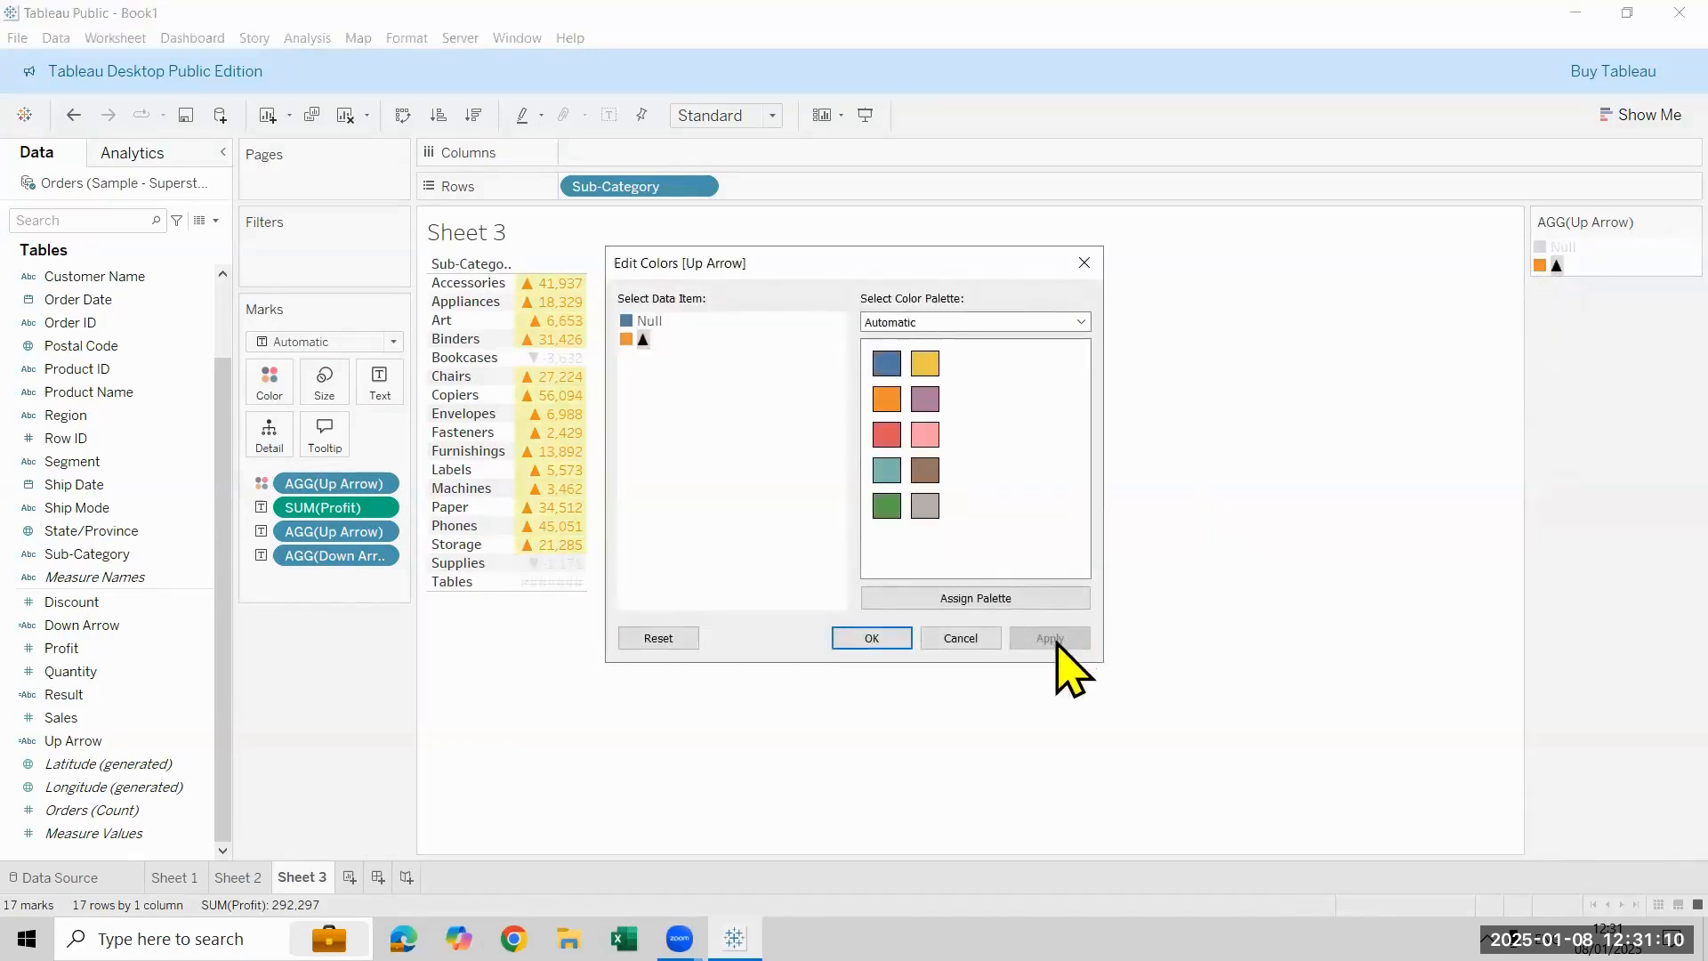
click(983, 637)
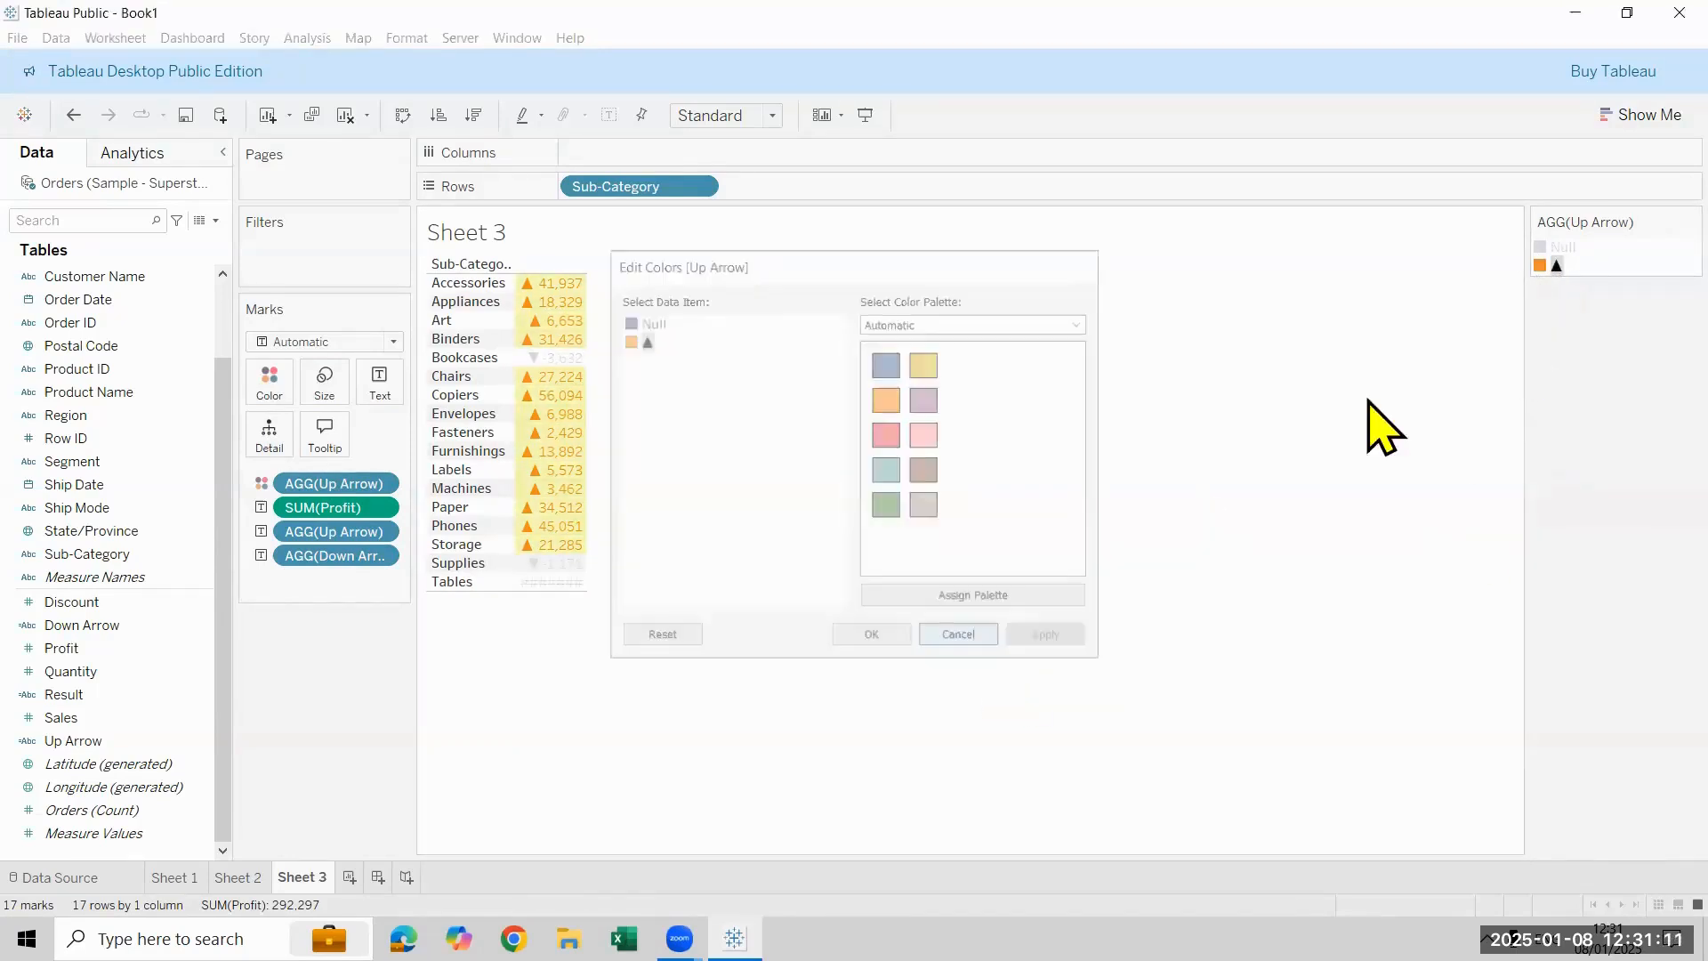
- Set the Up Arrow colours to green for ▲ and red for Null, and widen the table's profit column
click(283, 383)
click(331, 450)
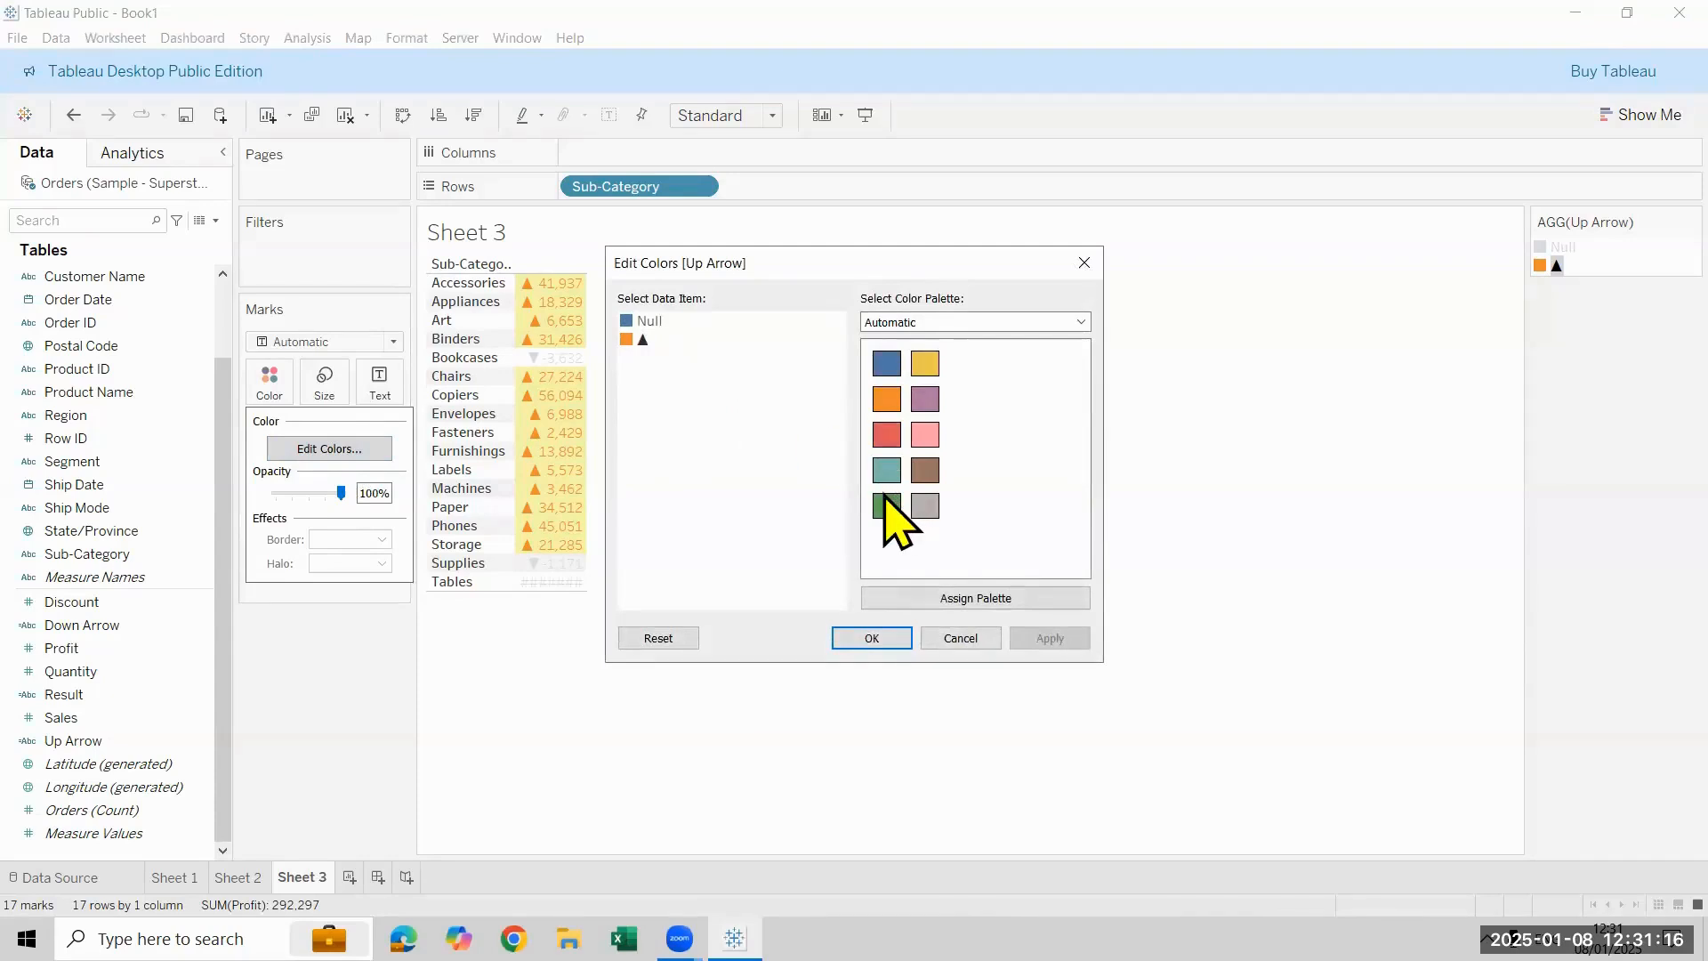
click(640, 339)
click(888, 507)
click(633, 322)
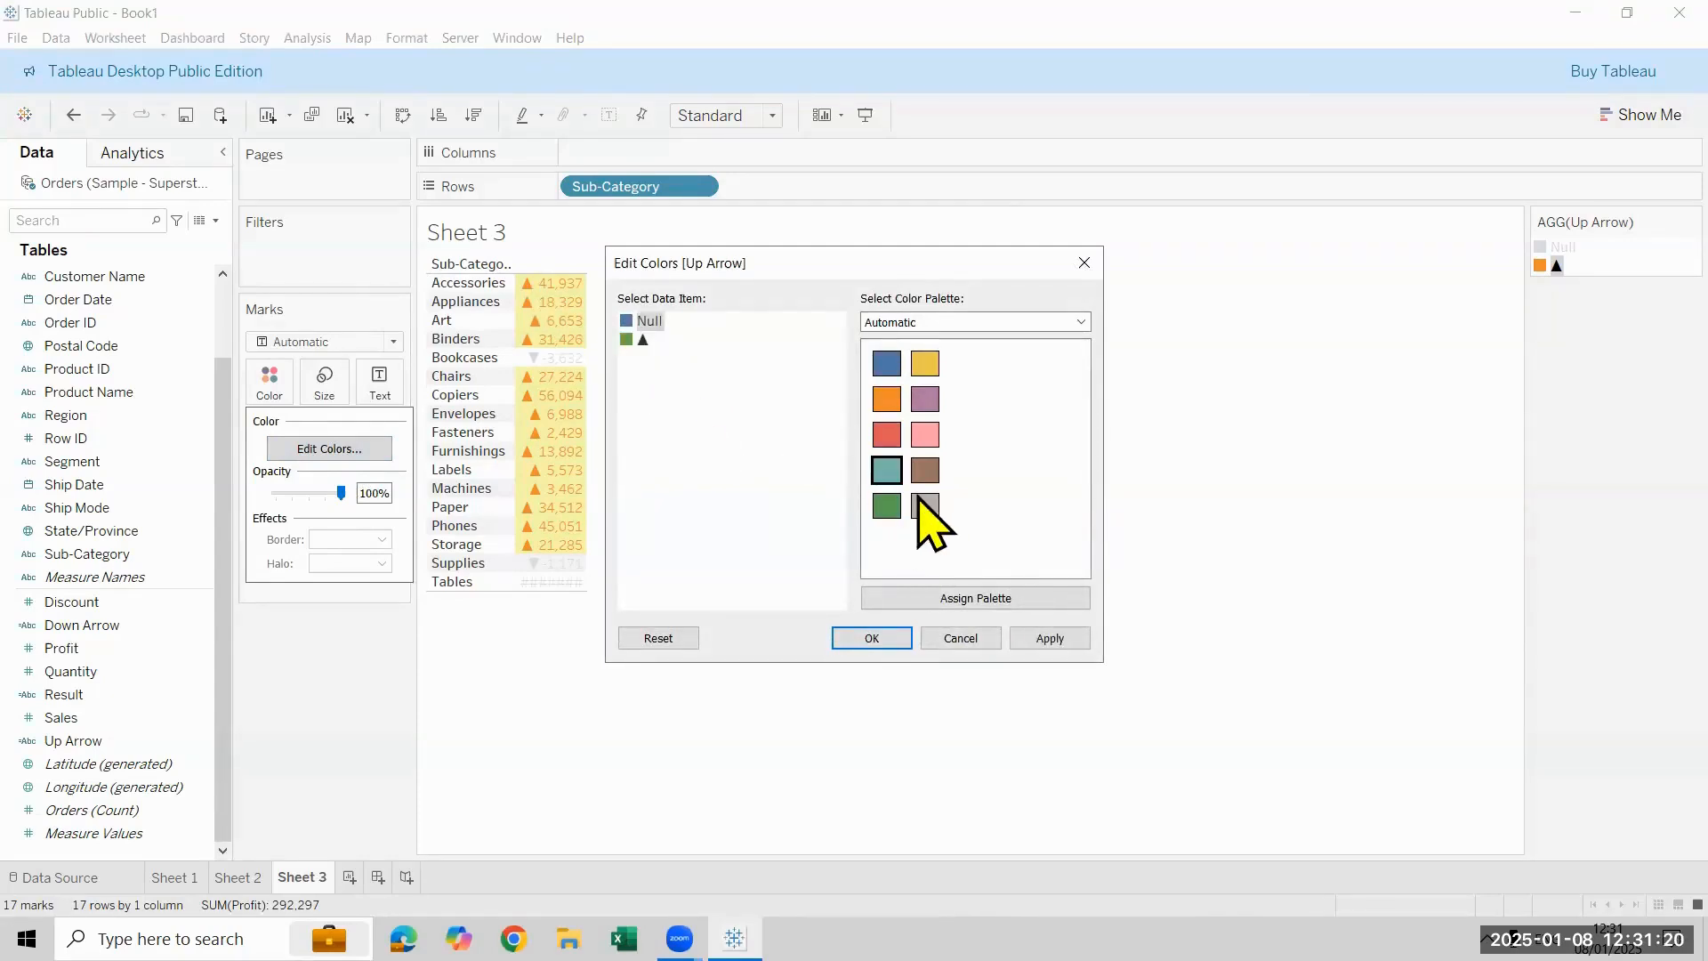
click(886, 436)
click(1051, 640)
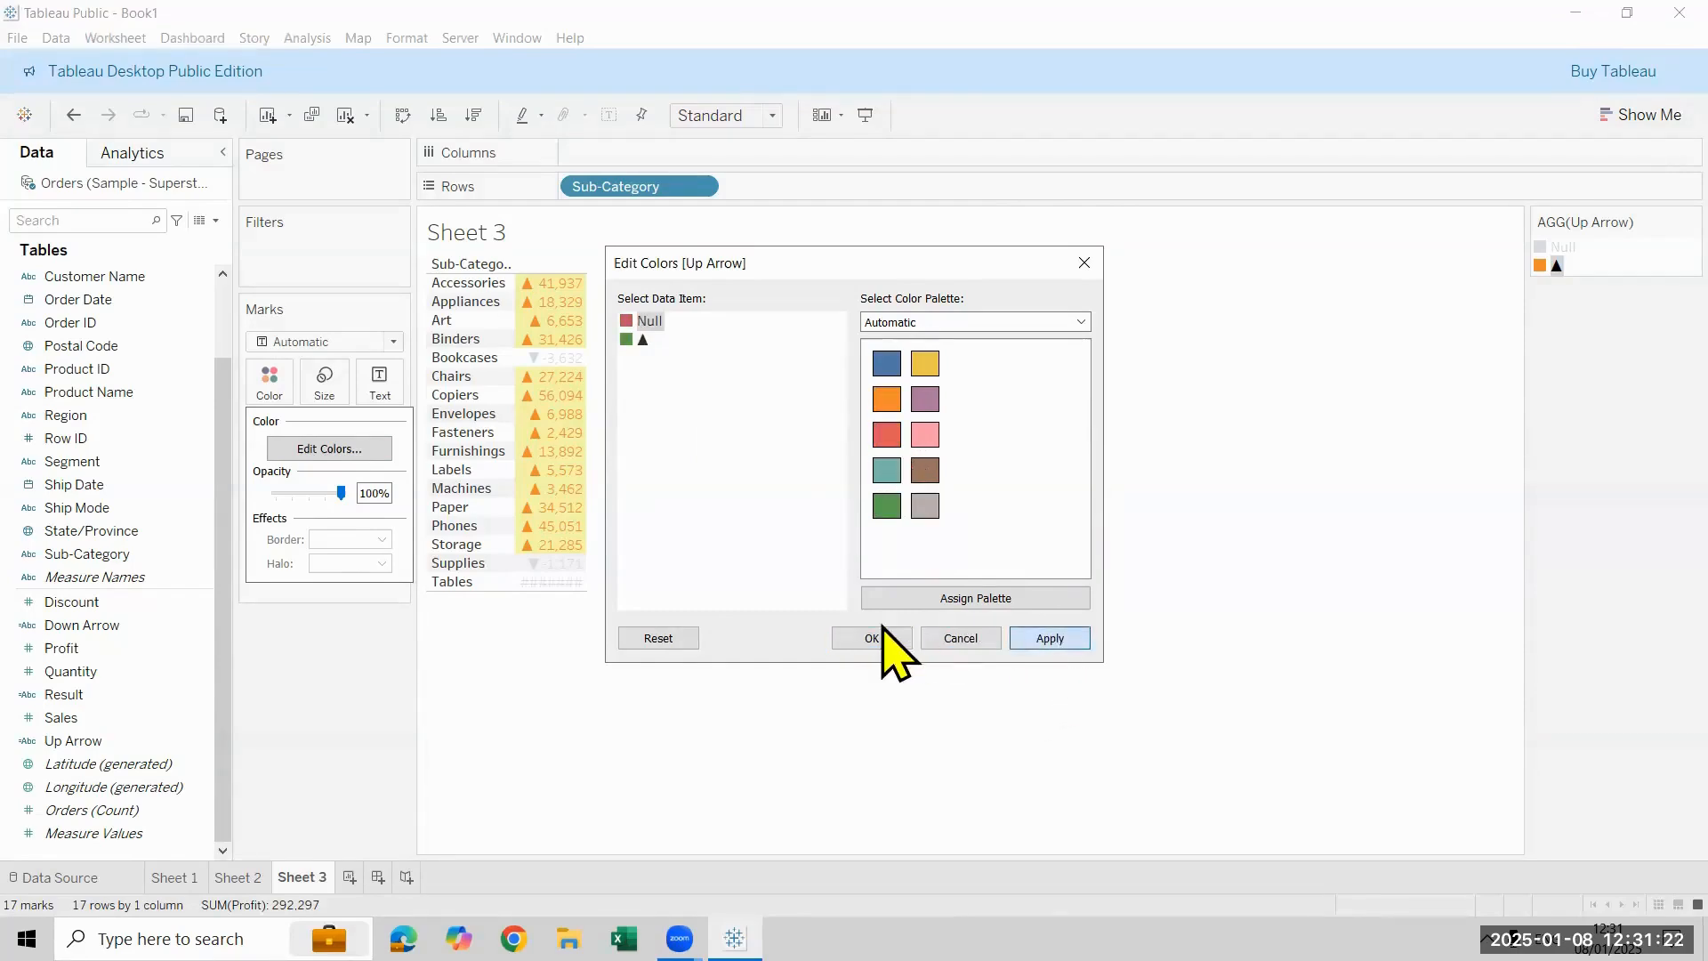
click(878, 637)
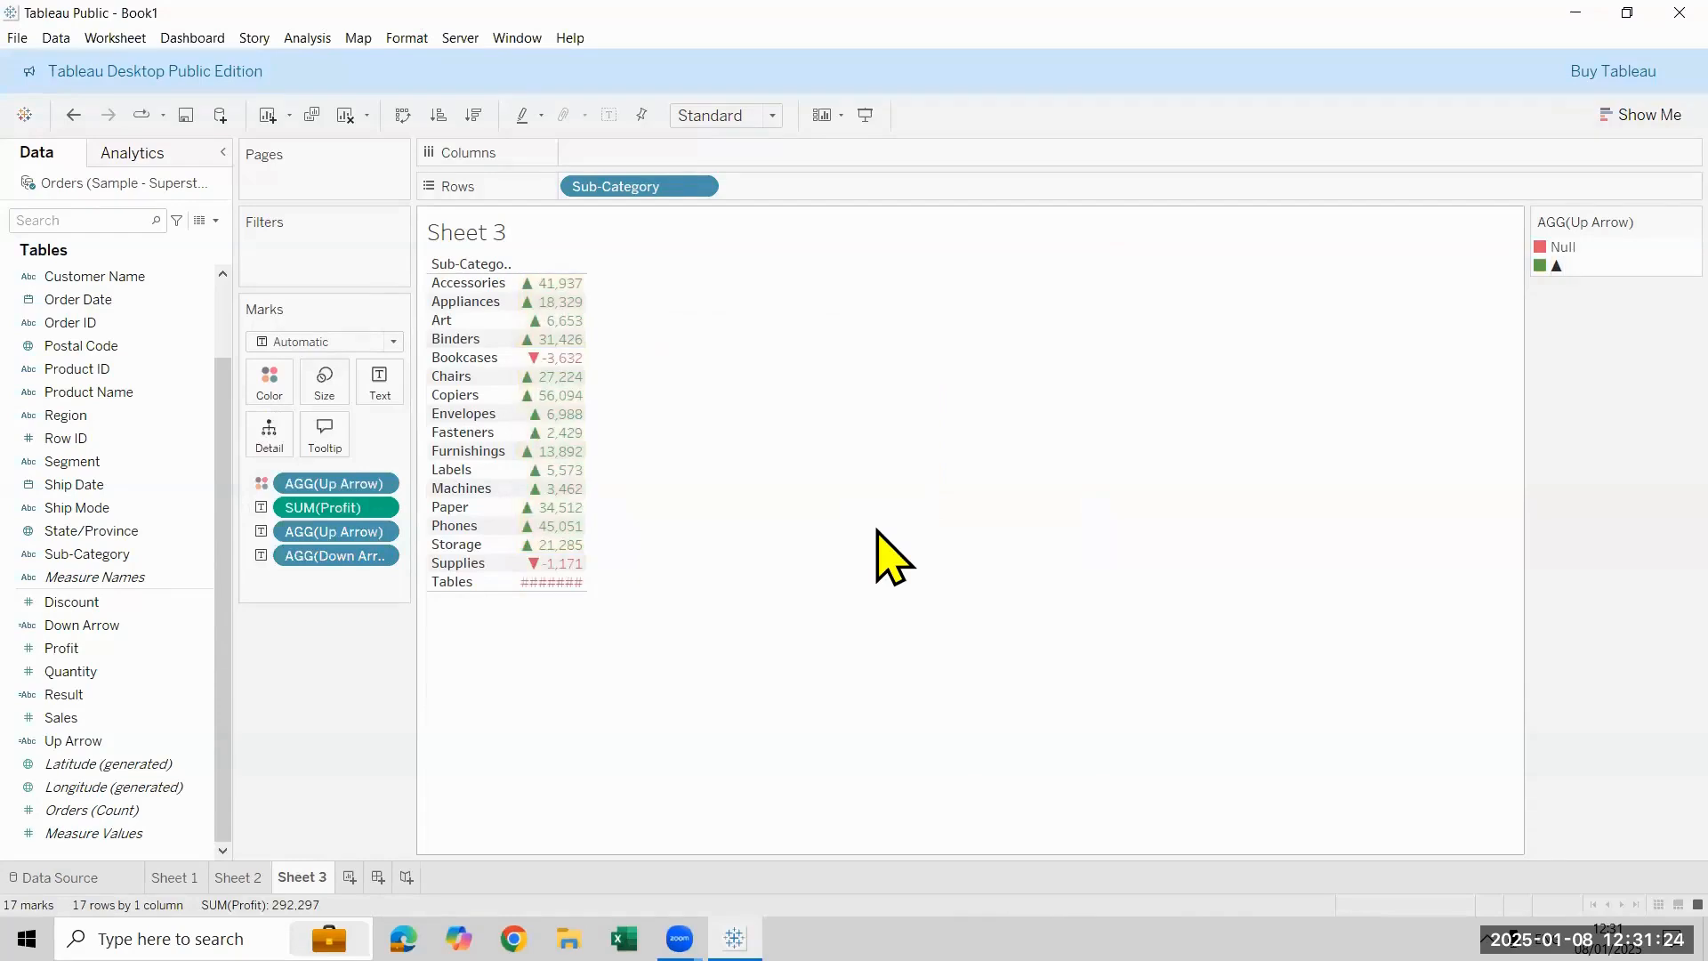
drag(586, 355, 659, 359)
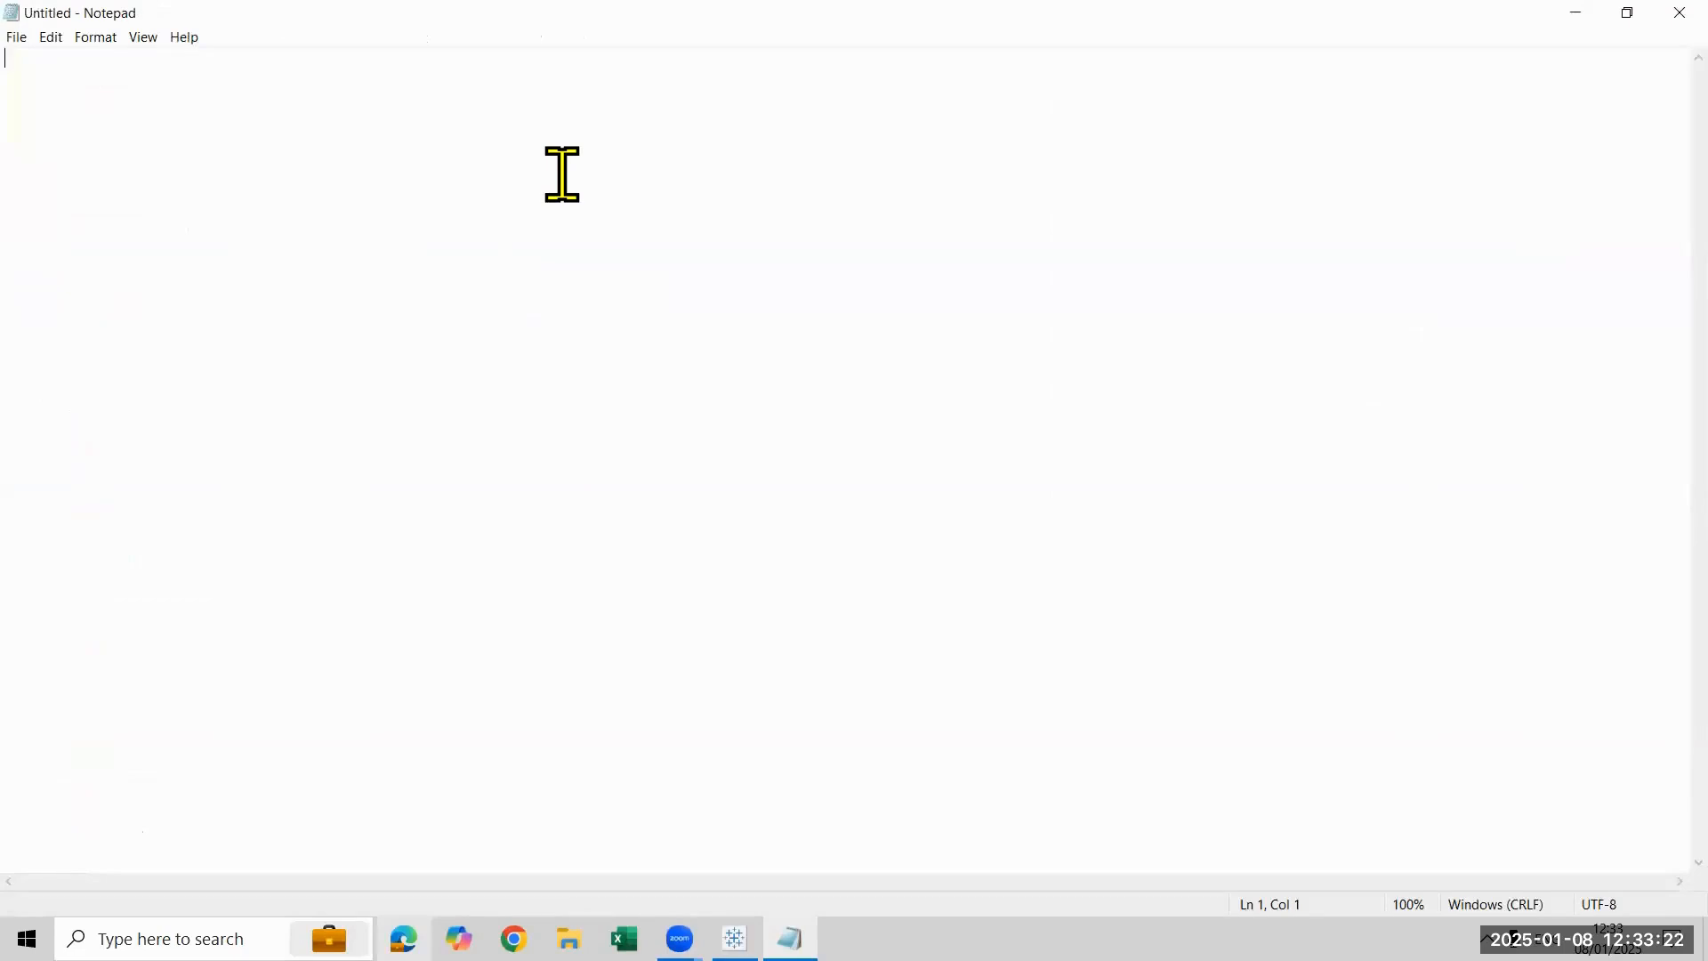
- Write the heading "Data Combine" in the blank Notepad document and start a new line below it
text(D)
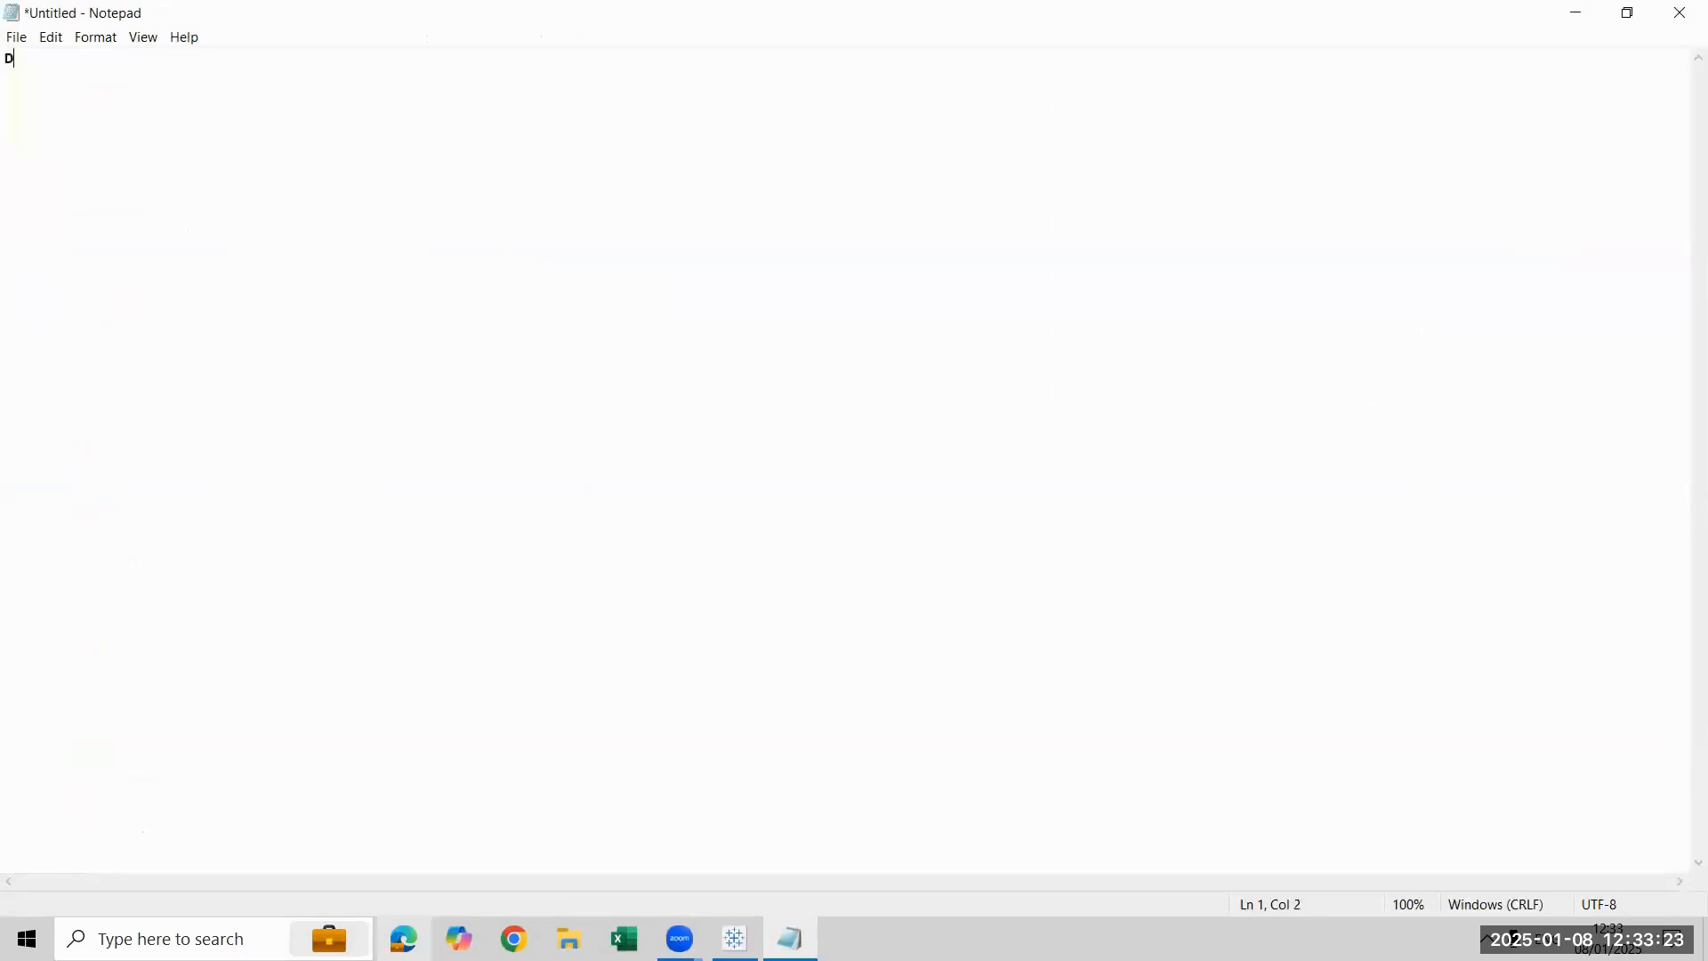
text(ata Combi)
key(ctrl+plus)
key(ctrl+plus)
key(ctrl+plus)
key(ctrl+plus)
key(ctrl+plus)
key(ctrl+plus)
key(ctrl+plus)
key(ctrl+plus)
key(ctrl+plus)
key(ctrl+plus)
key(ctrl+plus)
key(ctrl+plus)
key(ctrl+plus)
key(ctrl+plus)
key(ctrl+plus)
key(ctrl+plus)
key(ctrl+plus)
key(ctrl+plus)
key(ctrl+plus)
key(ctrl+plus)
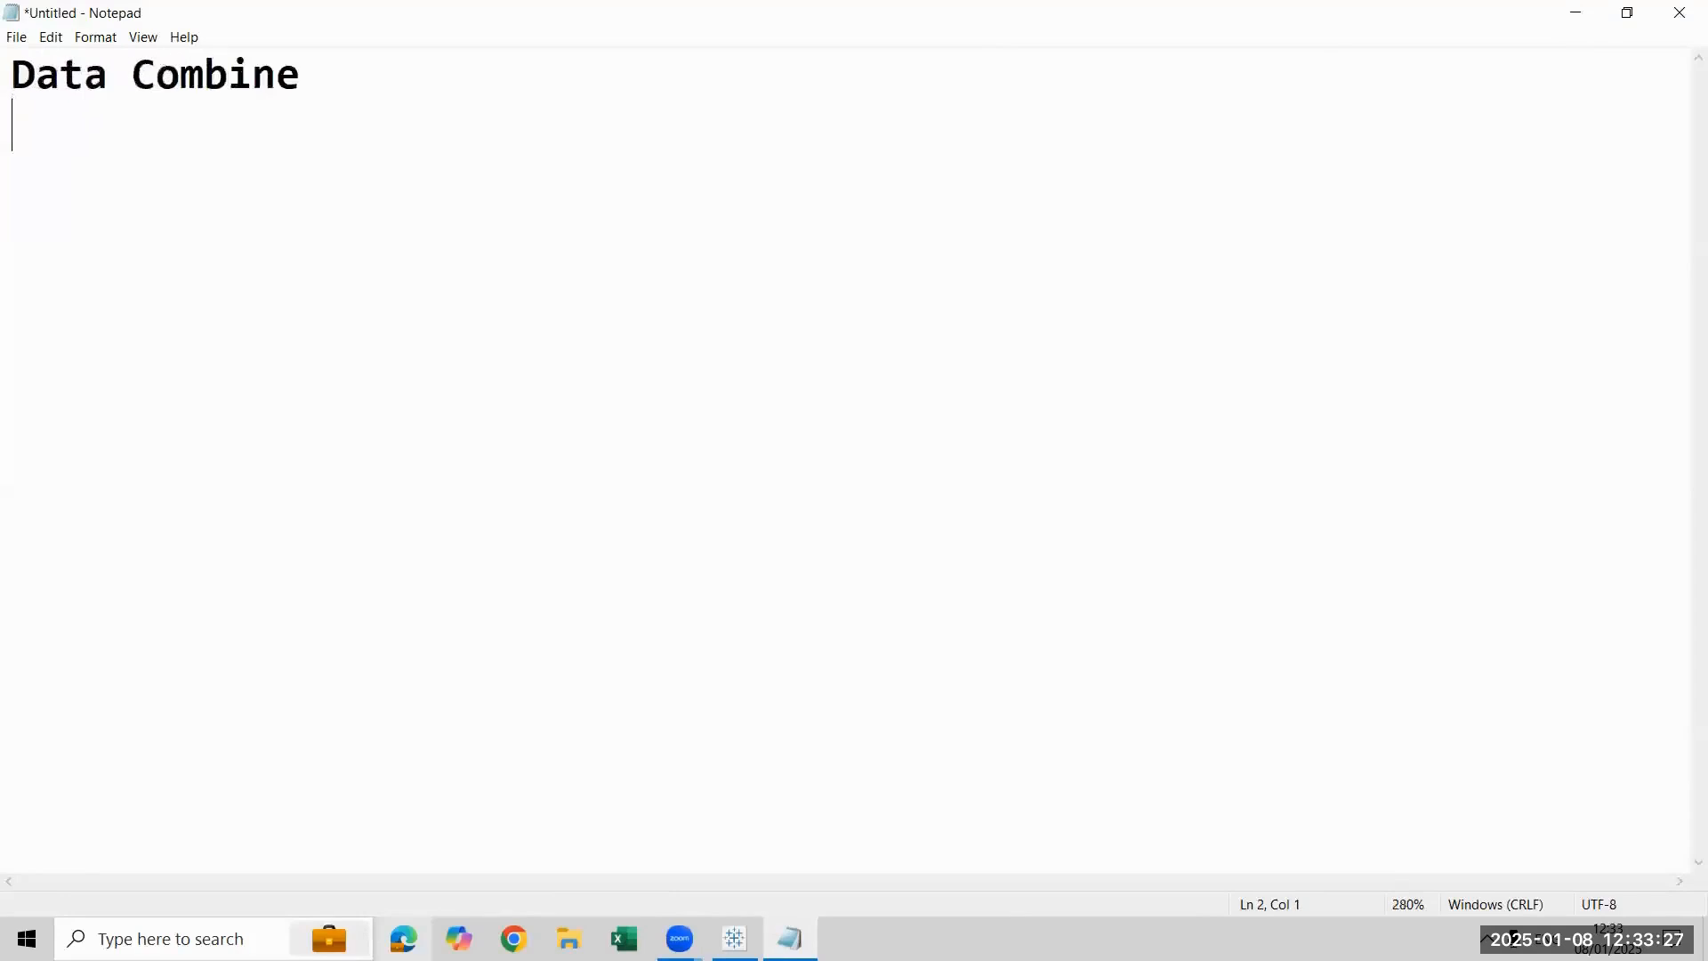
text(+)
key(BackSpace)
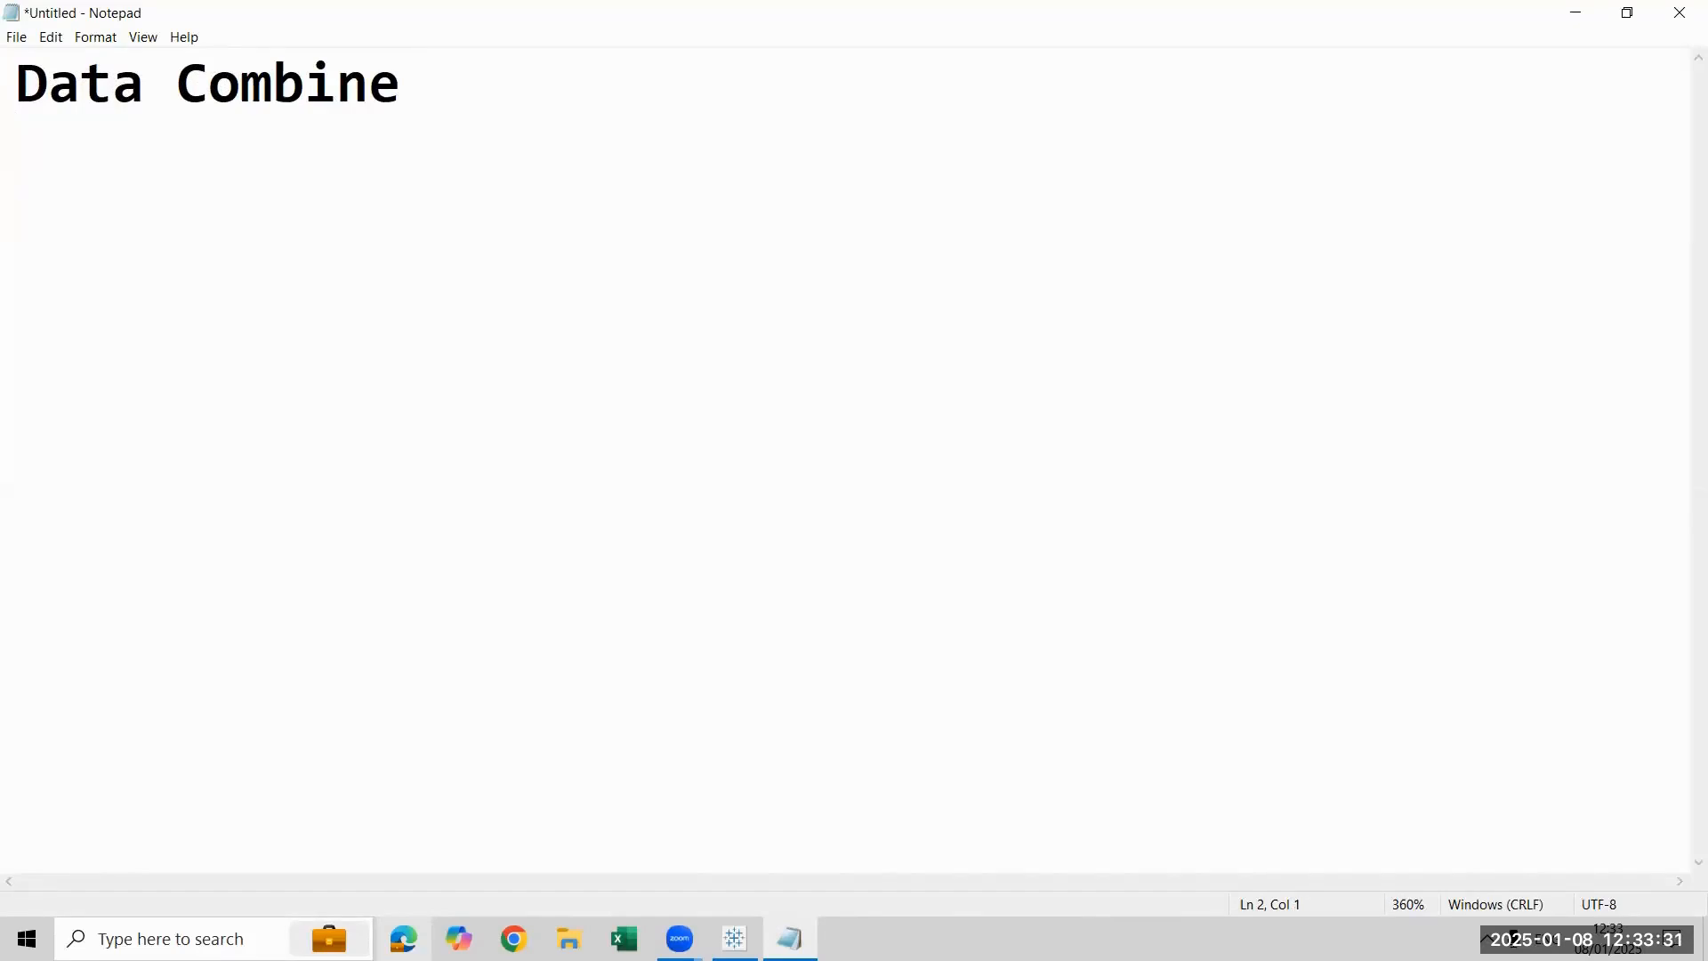
text(Union)
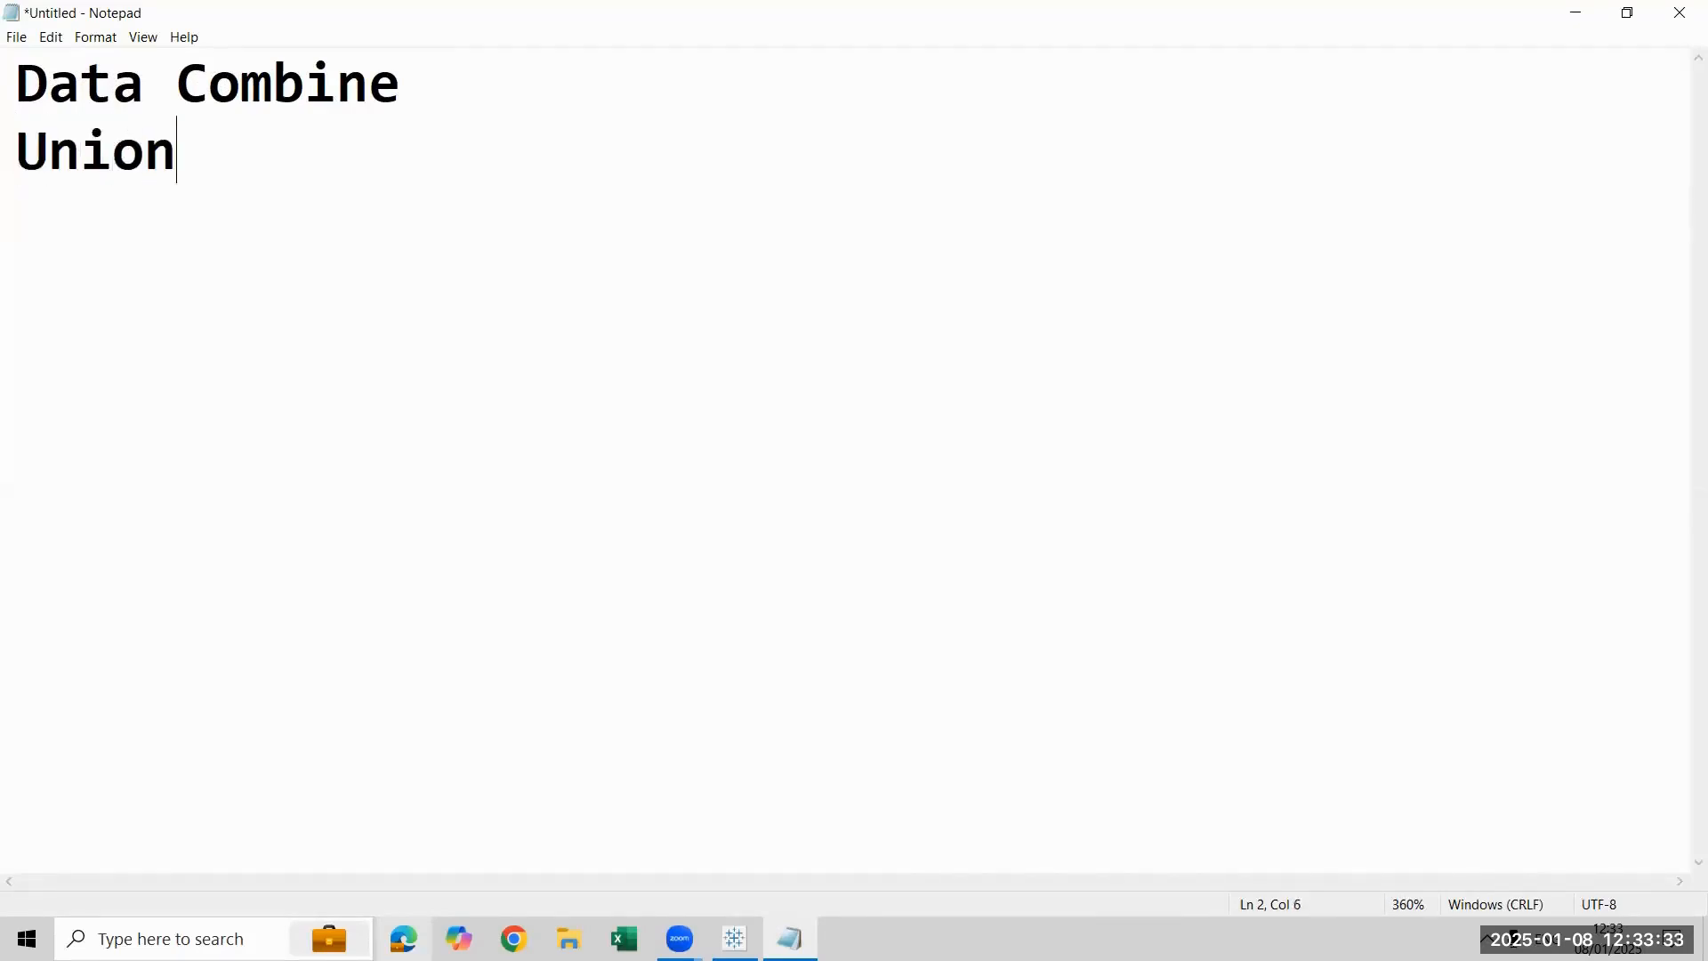
key(Return)
triple_click(562, 175)
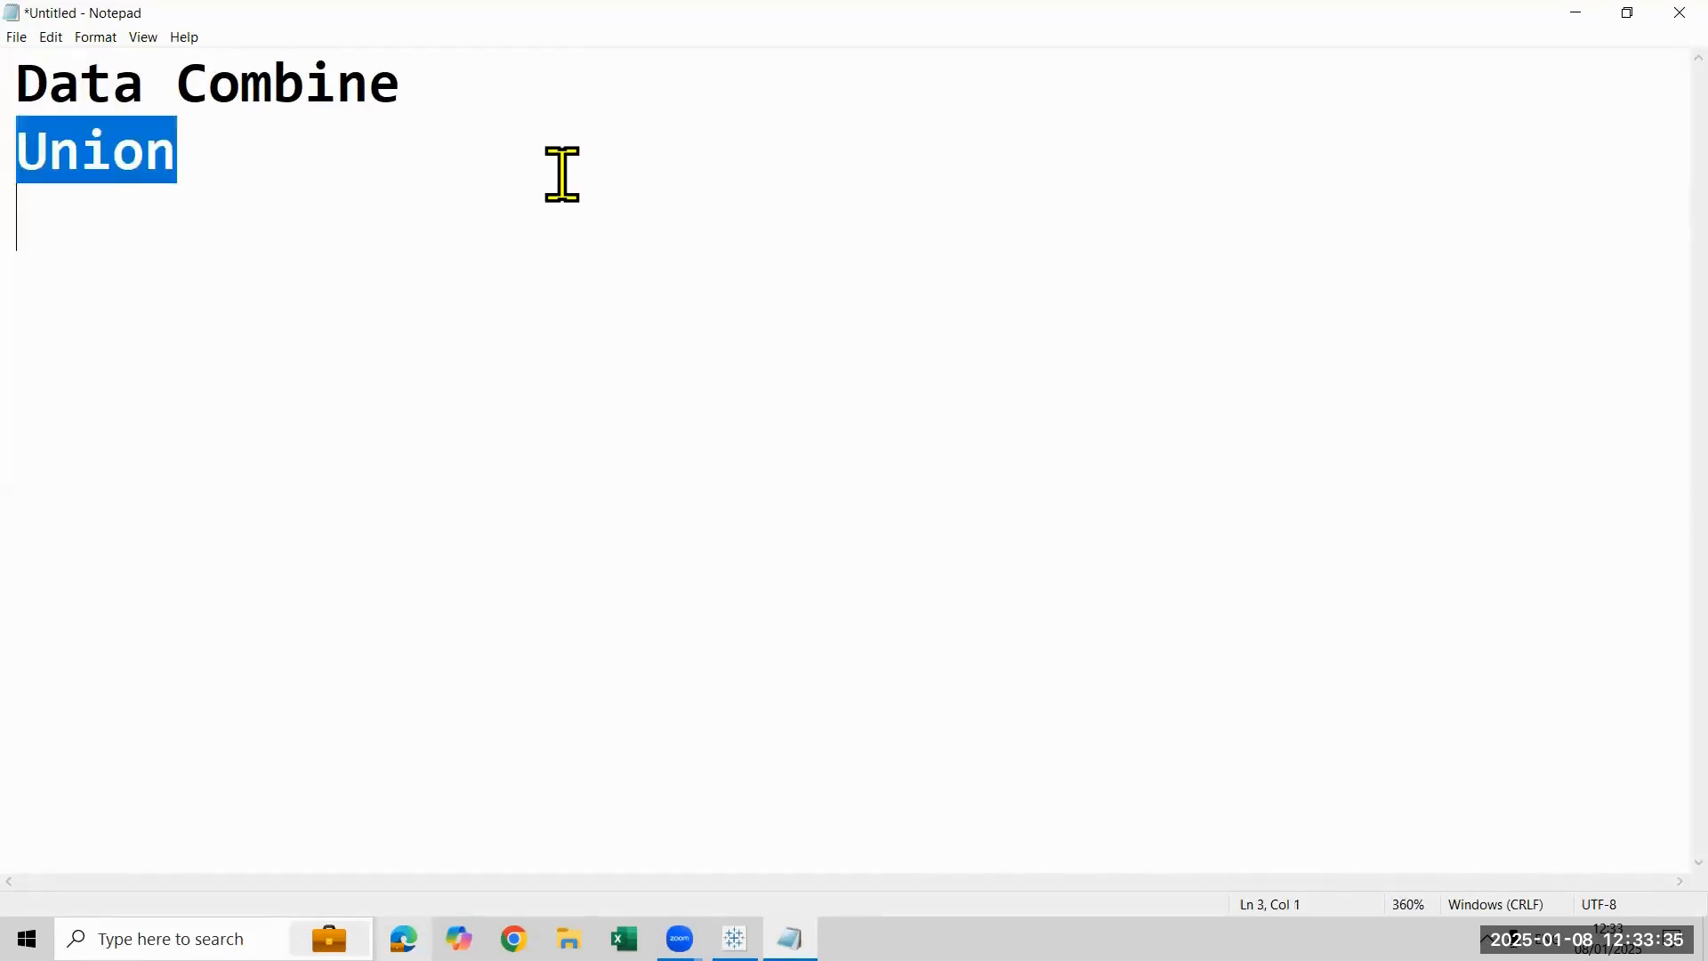
key(BackSpace)
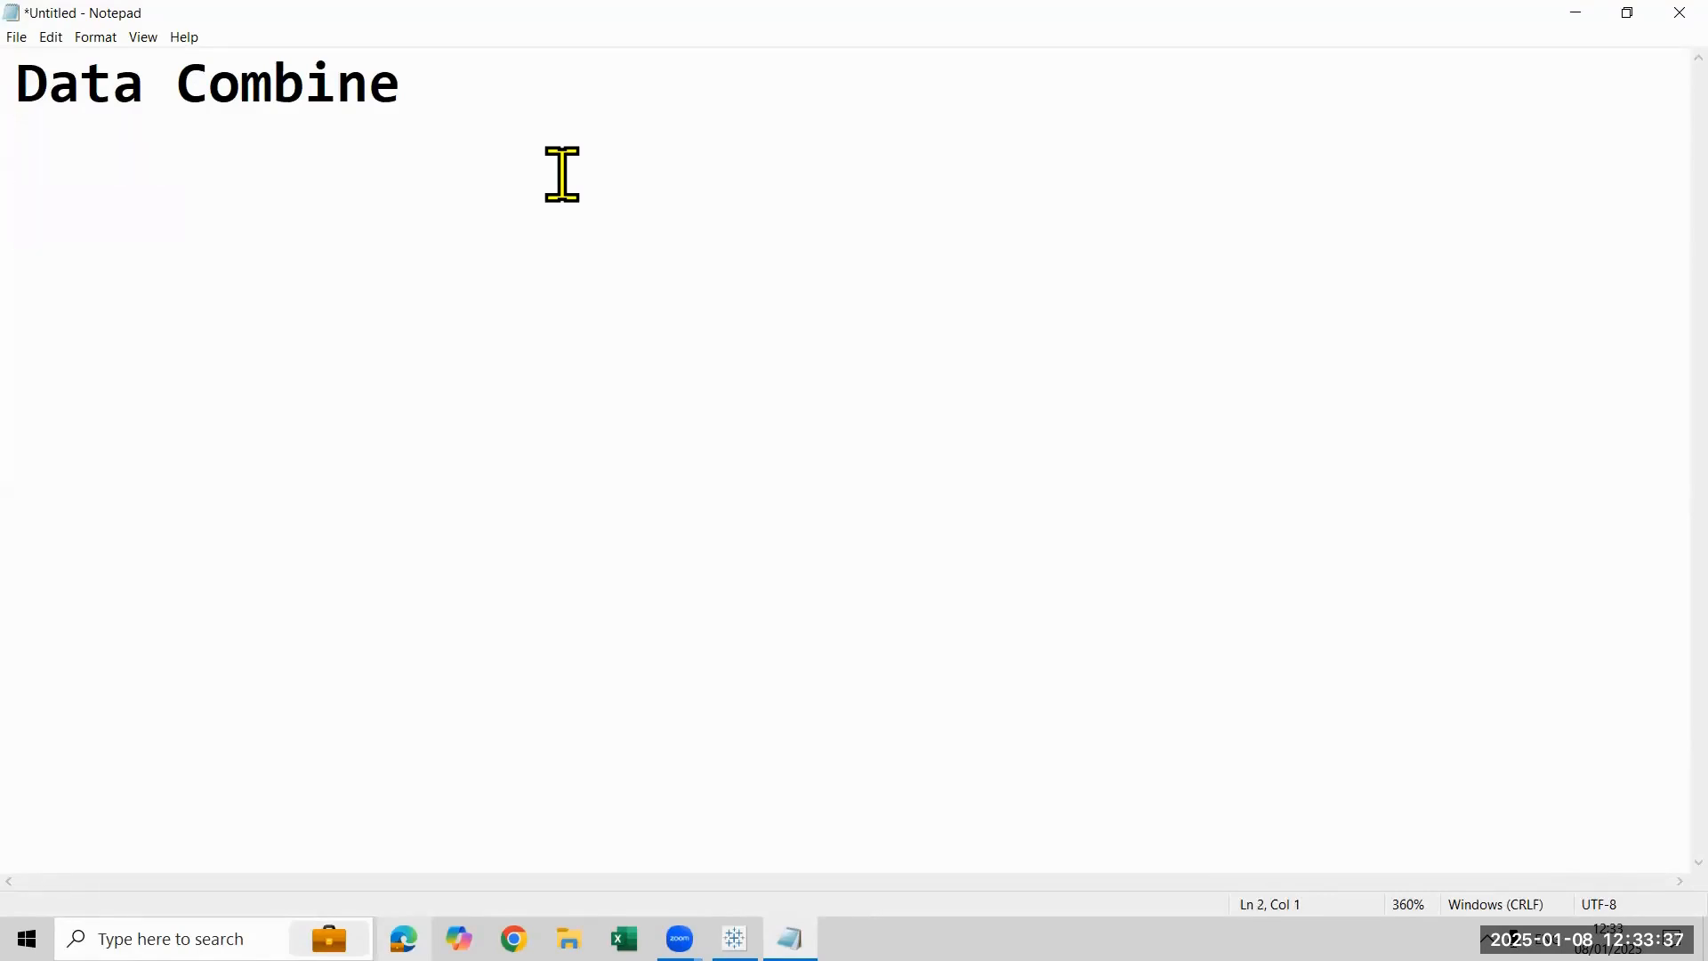
- List "Joints" and "Relationship" on separate lines under the Data Combine heading
text(Joints)
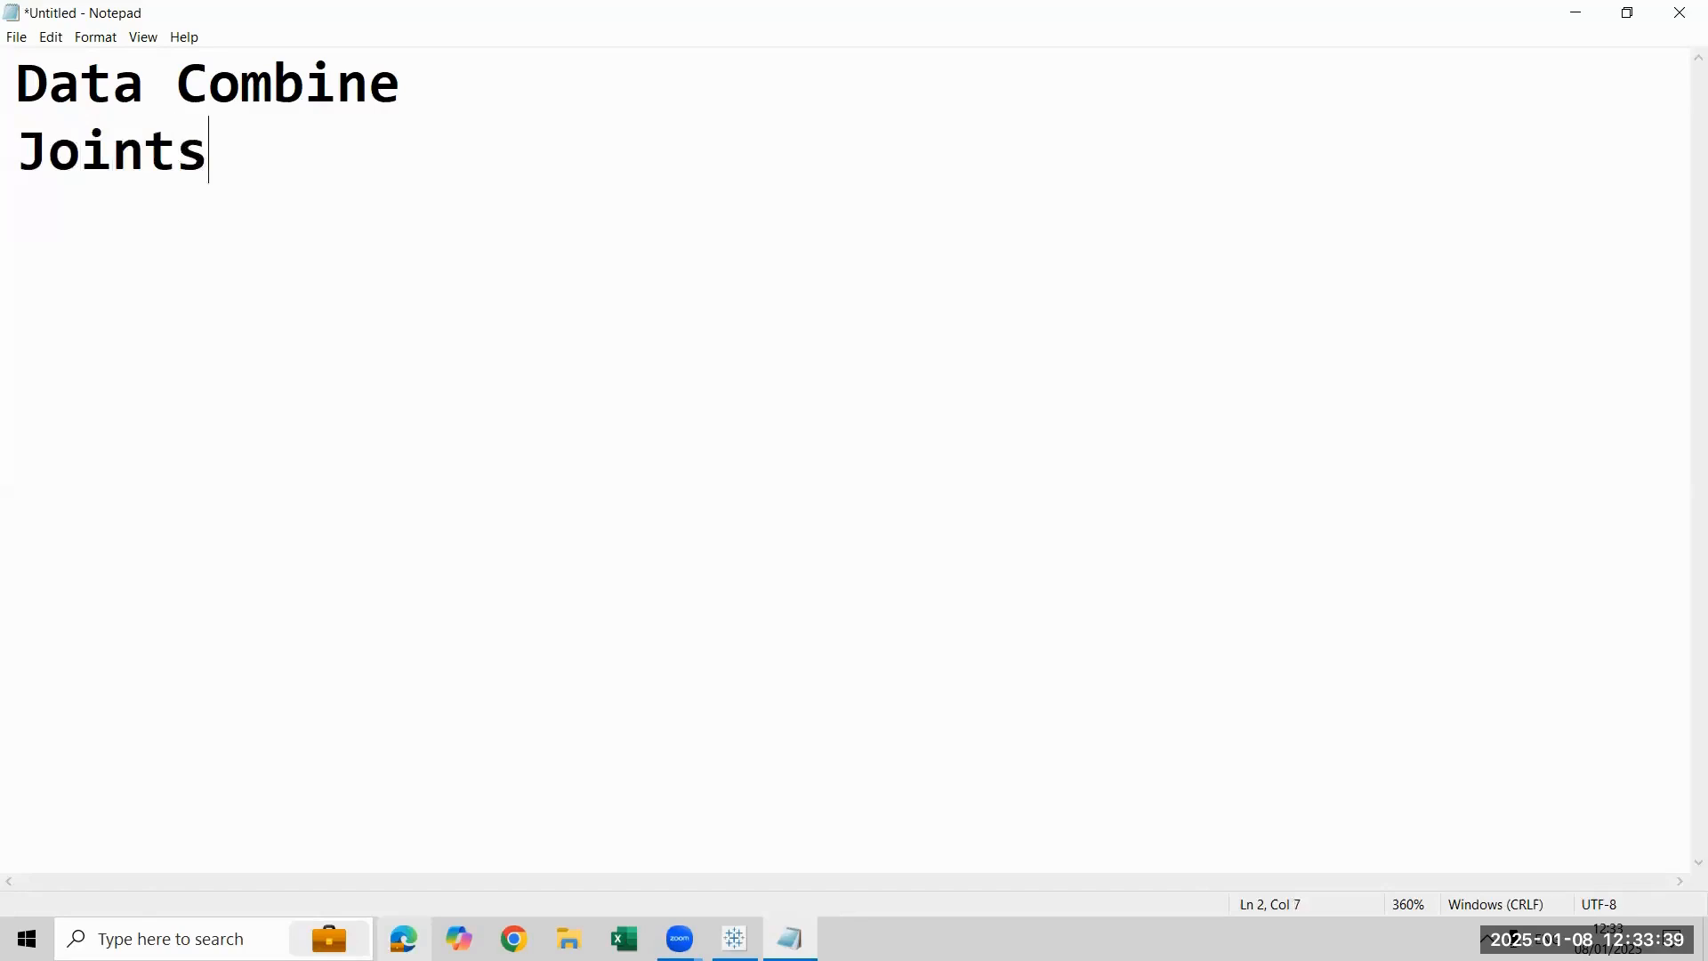
key(Return)
text(REla)
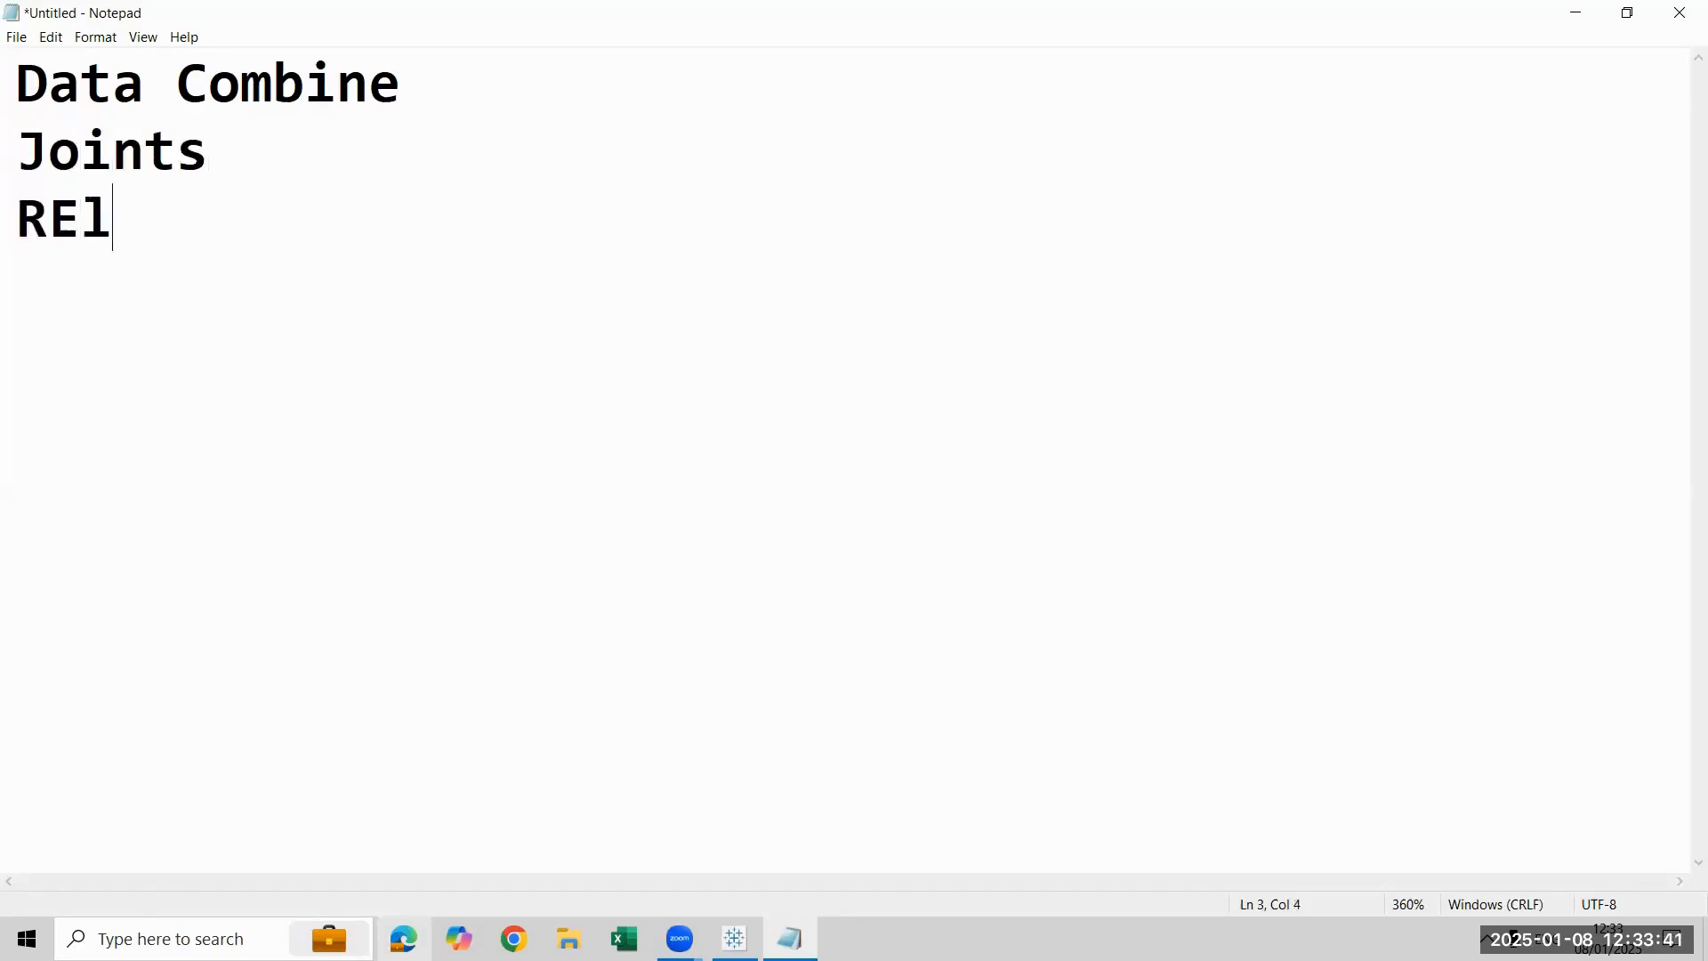
key(BackSpace)
key(BackSpace)
key(BackSpace)
text(elationship)
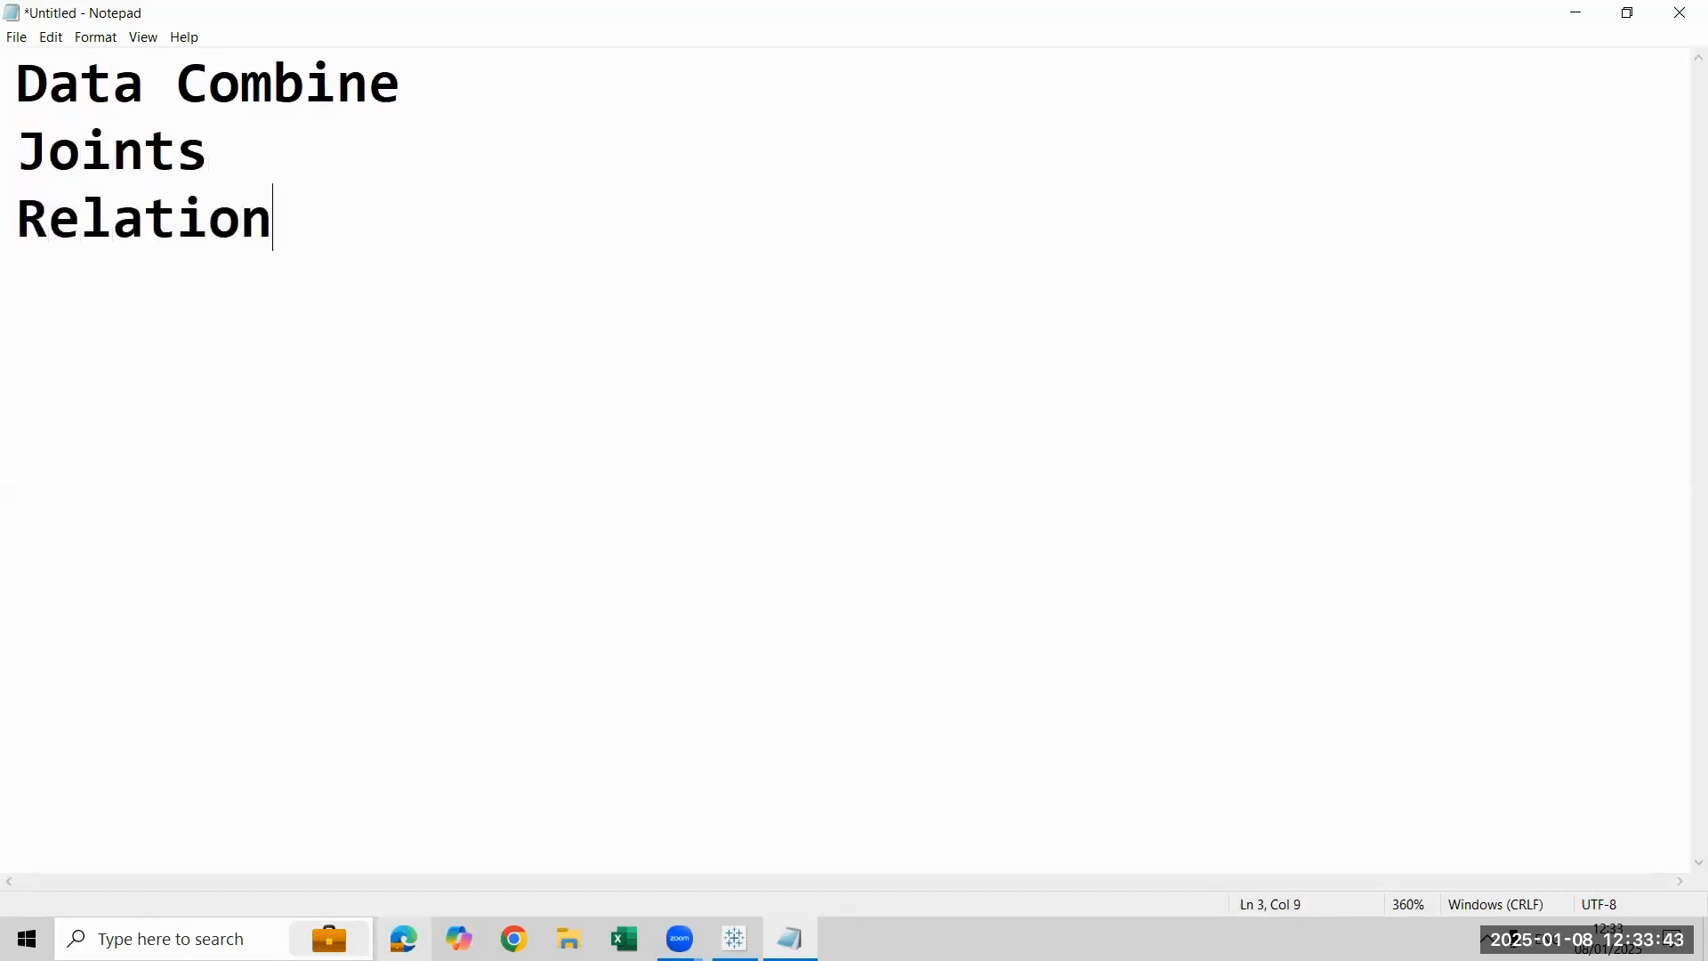
key(Return)
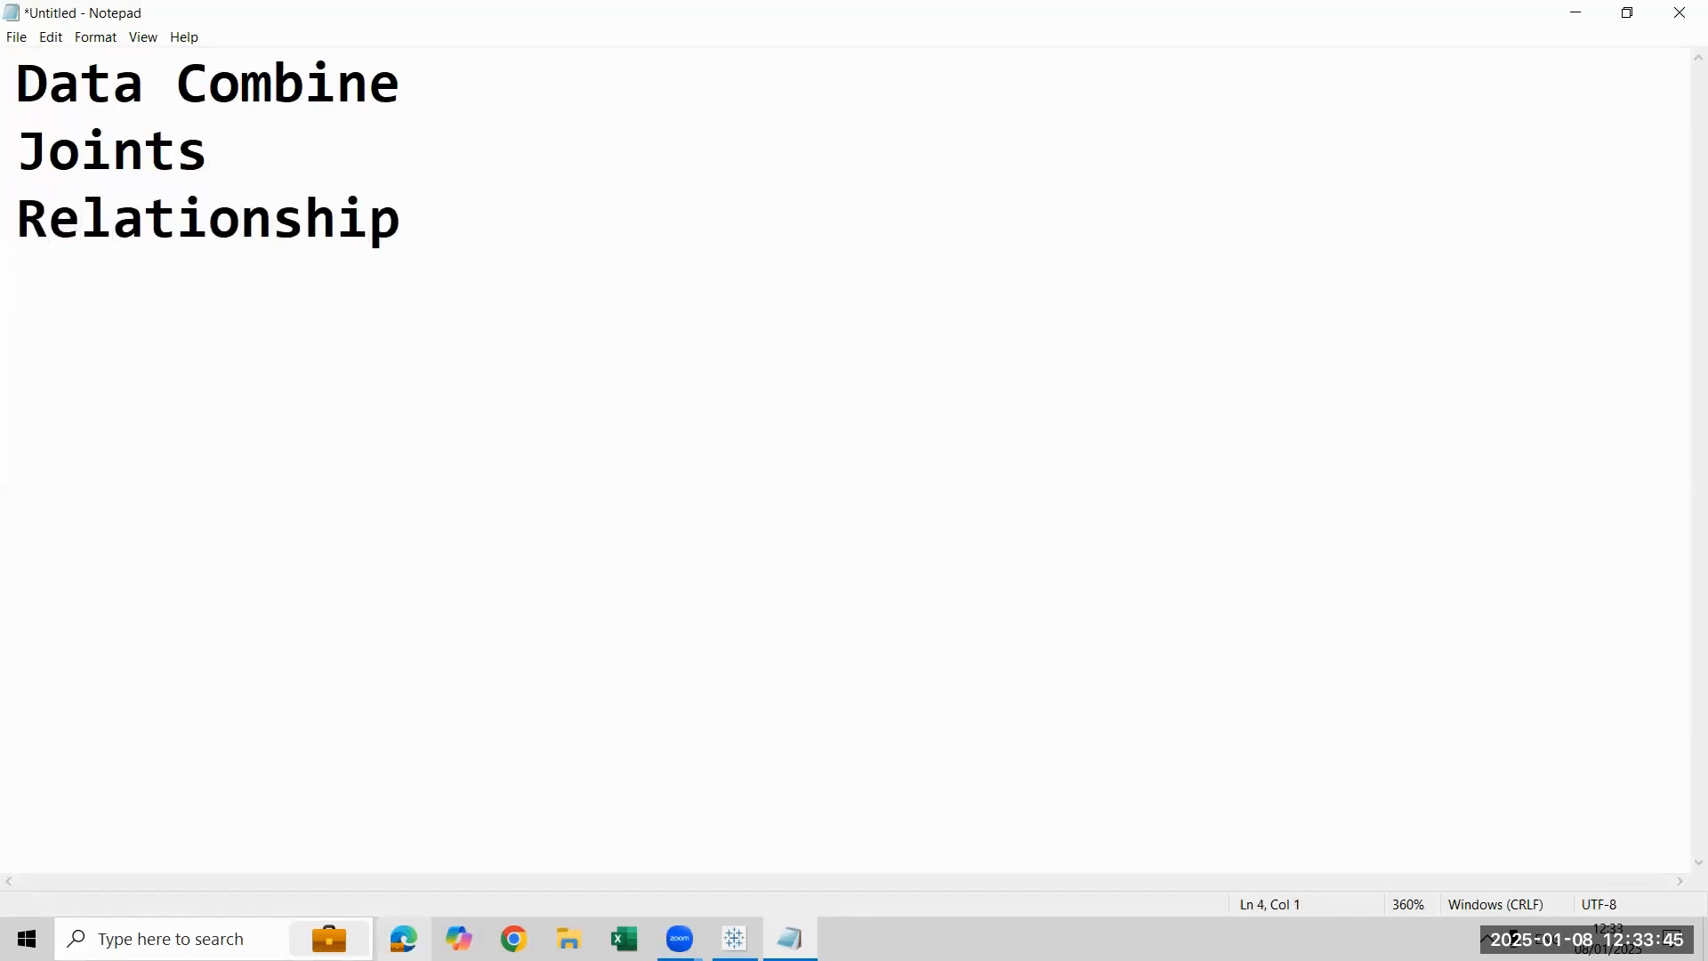
- Add "Union" and "Data Blending" as the last two lines of the list, and select the text from there up to "Combine"
text(Union)
key(Return)
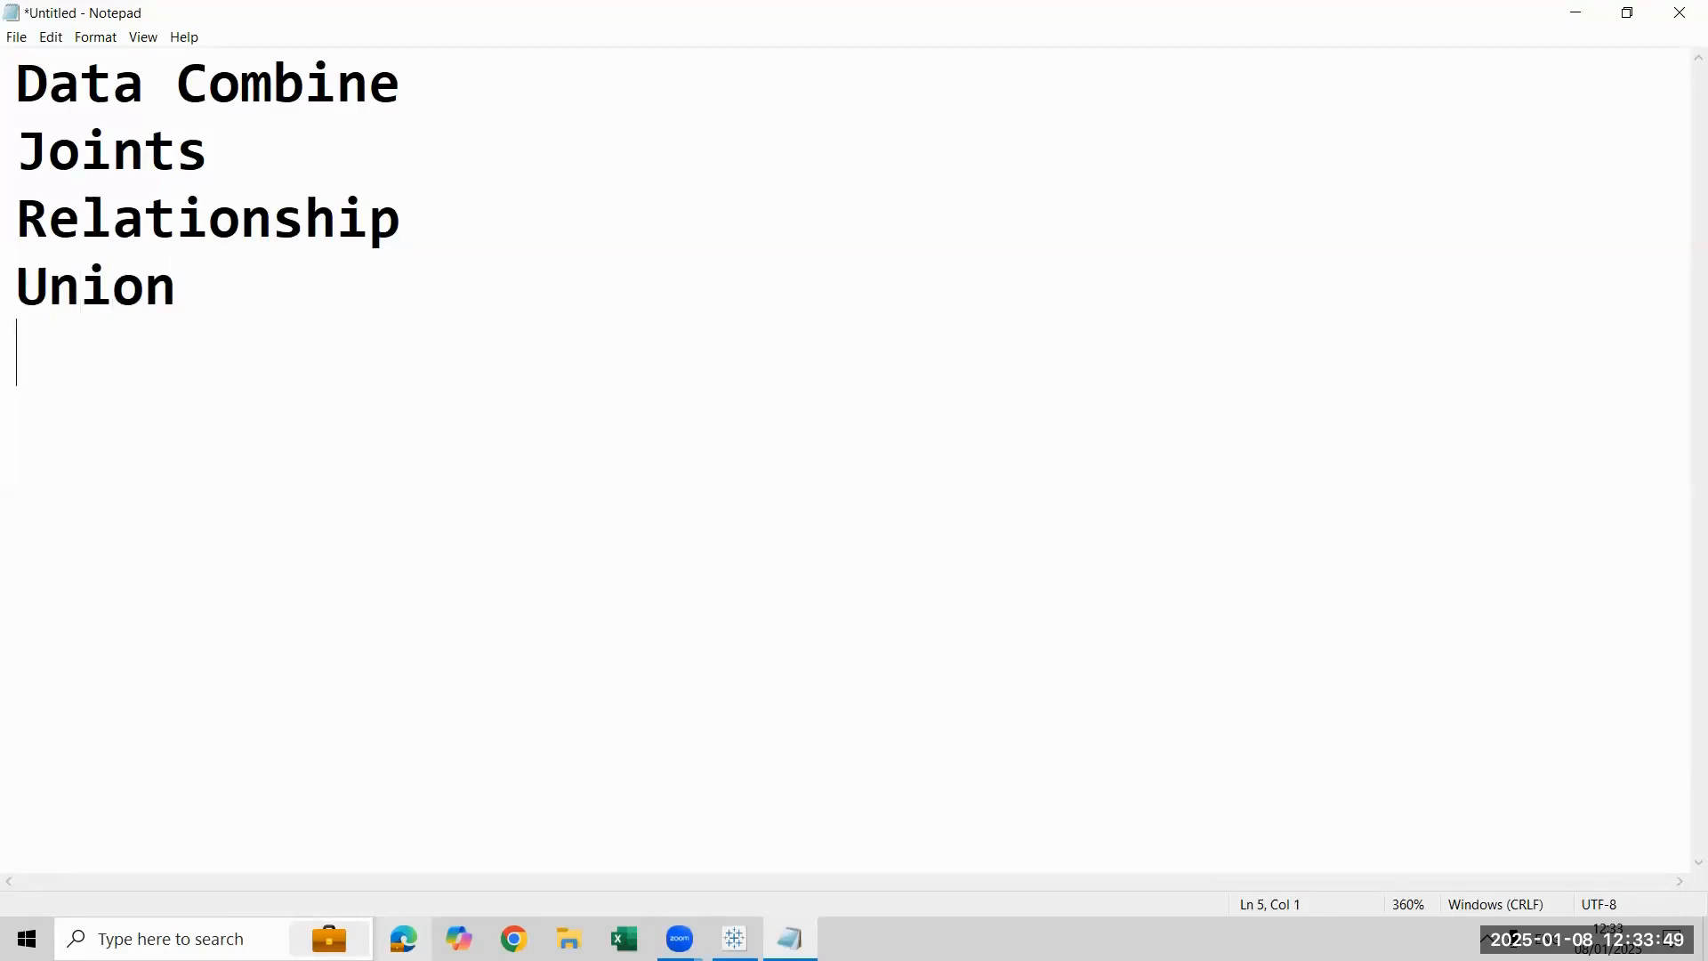
text(Data Ble)
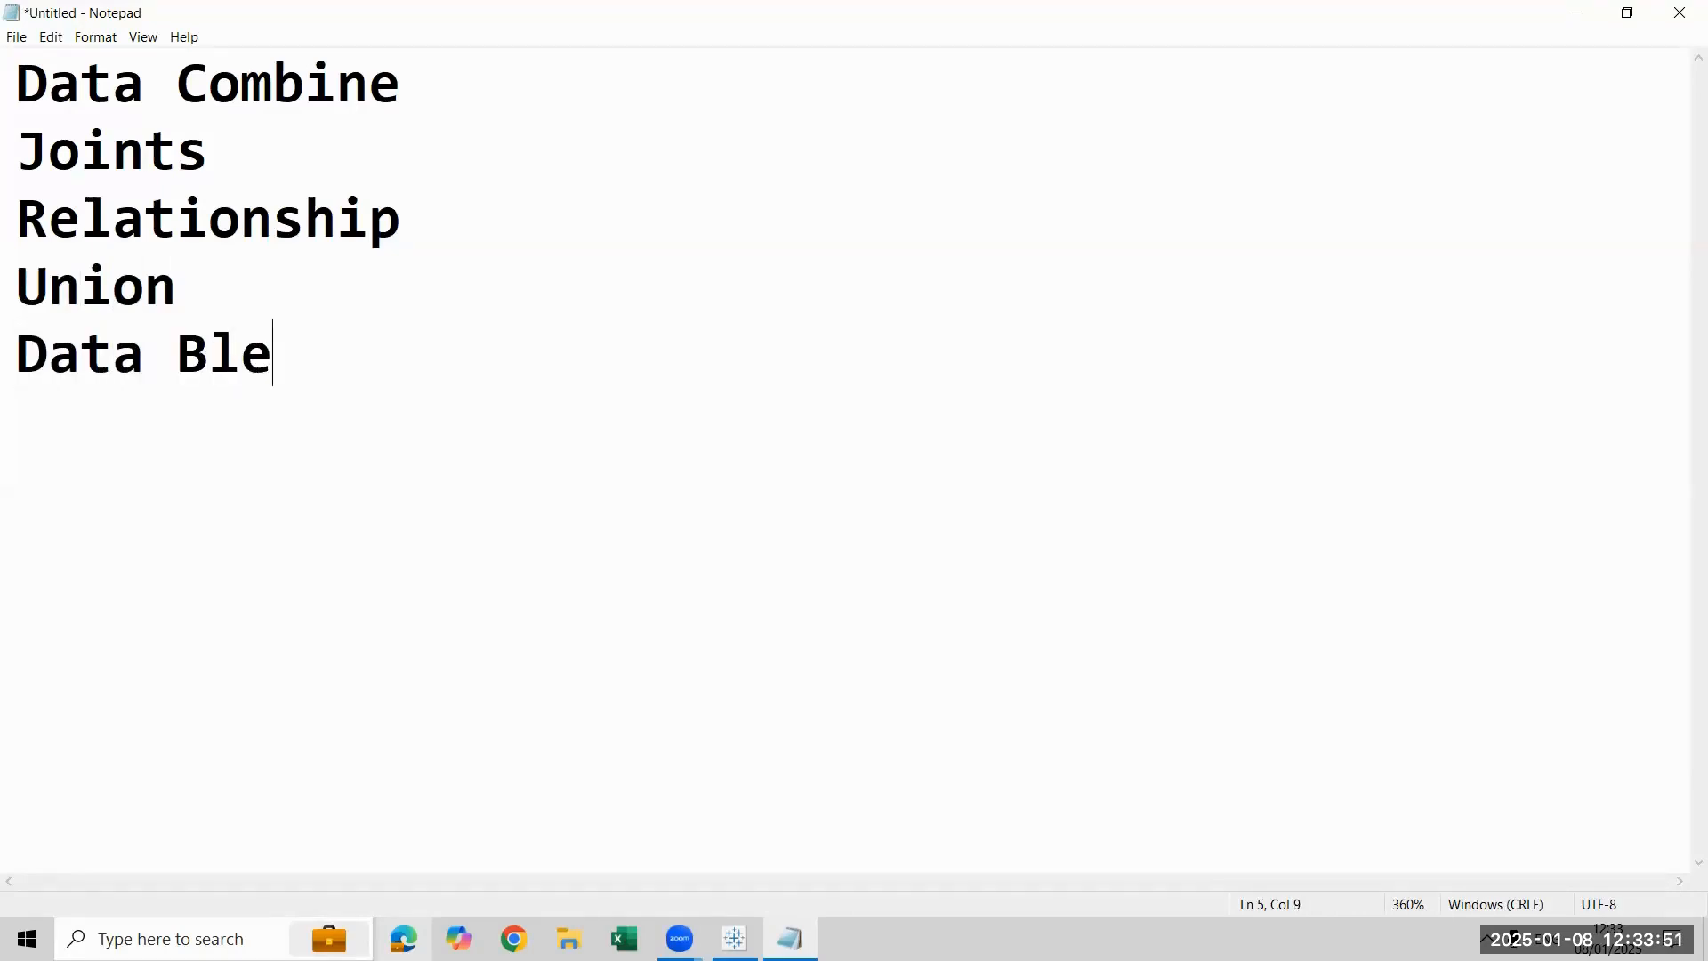
text(nding)
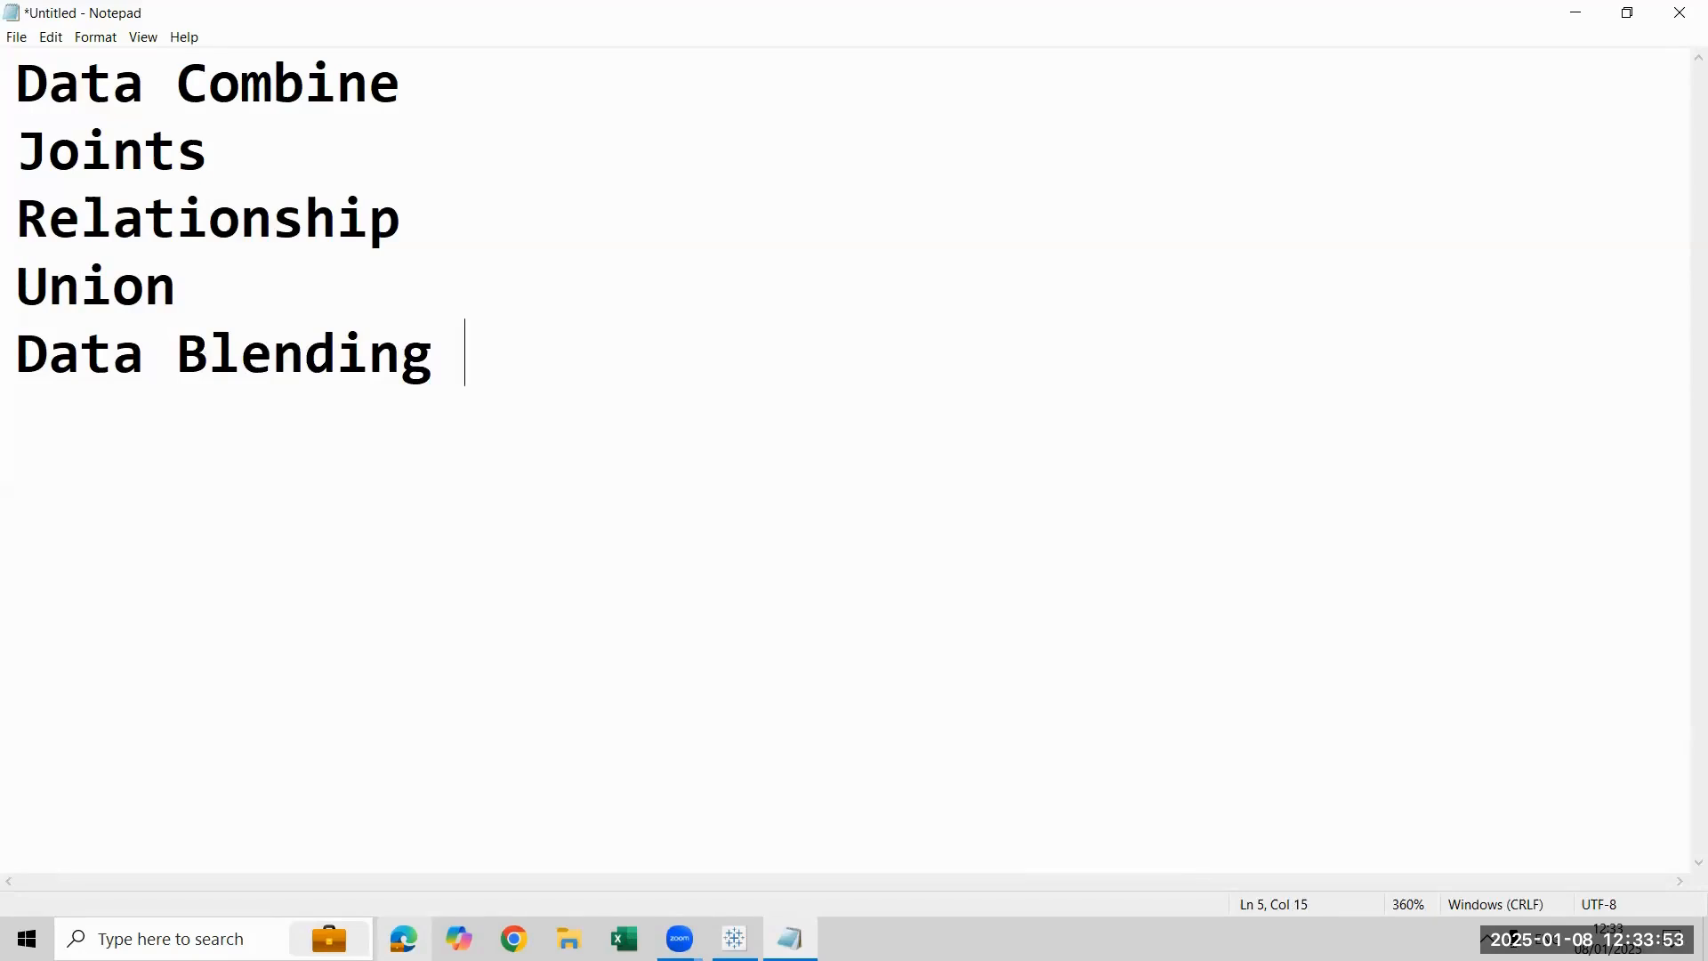
key(BackSpace)
key(shift+Up)
key(shift+Up)
key(shift+Up)
key(shift+Up)
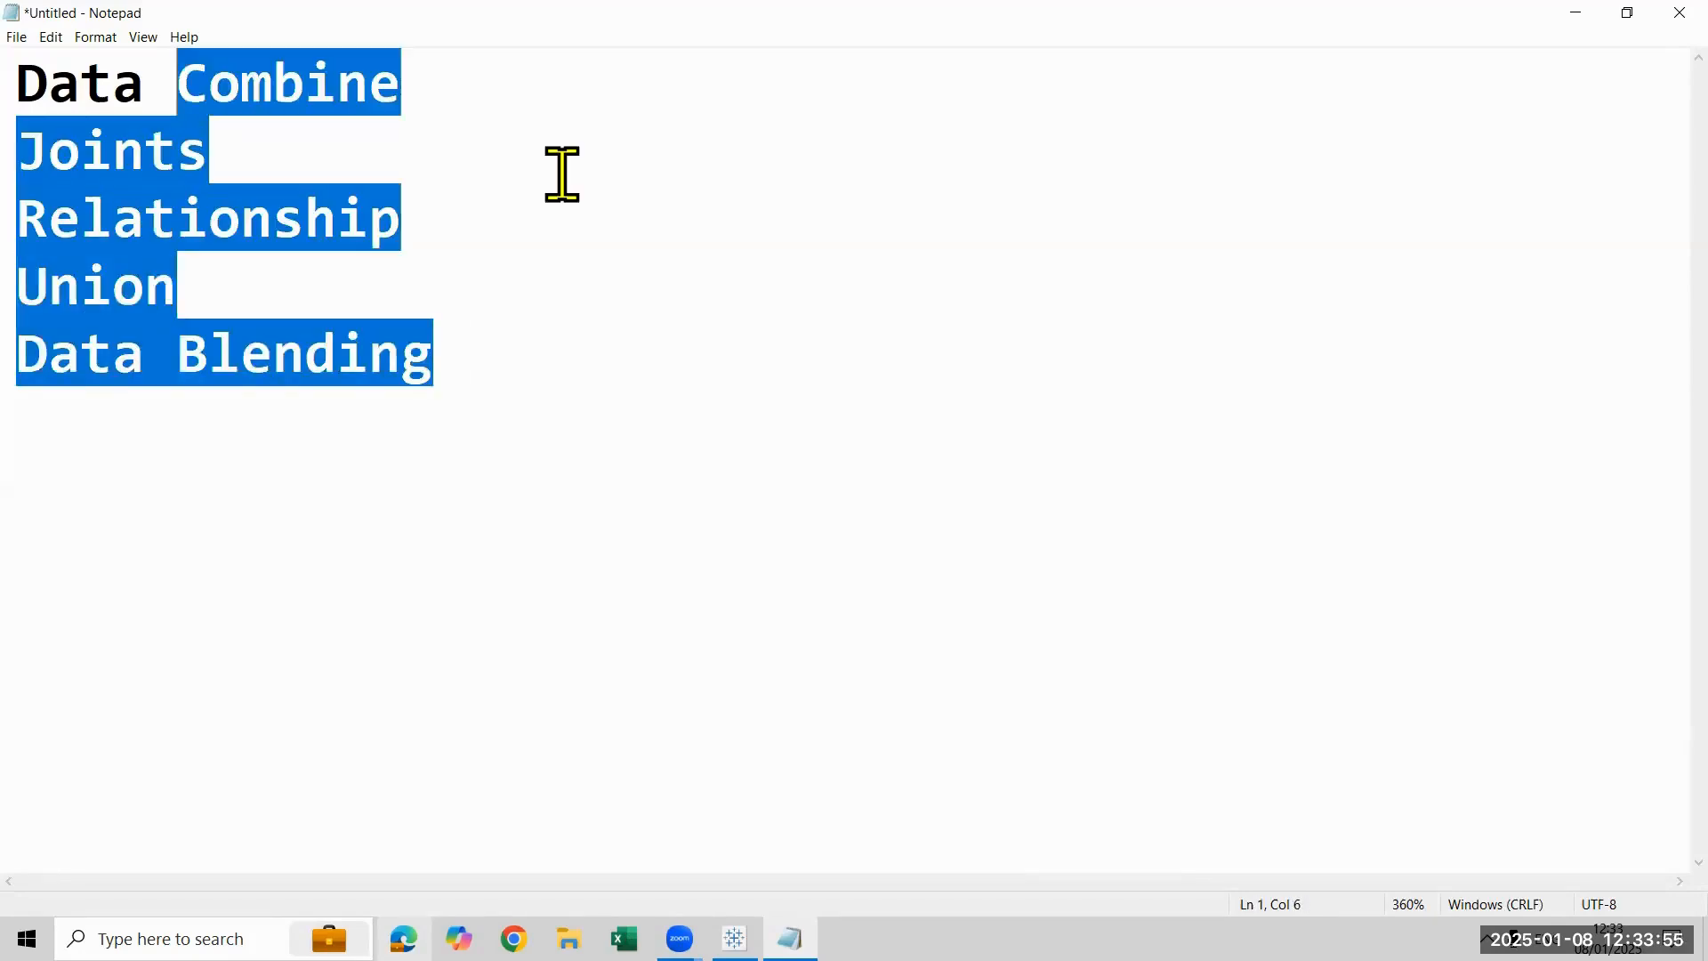
- Add the description "- Two or more table with one common column entities or values" after "Joints" in the list
key(shift+Down)
key(shift+Up)
key(Right)
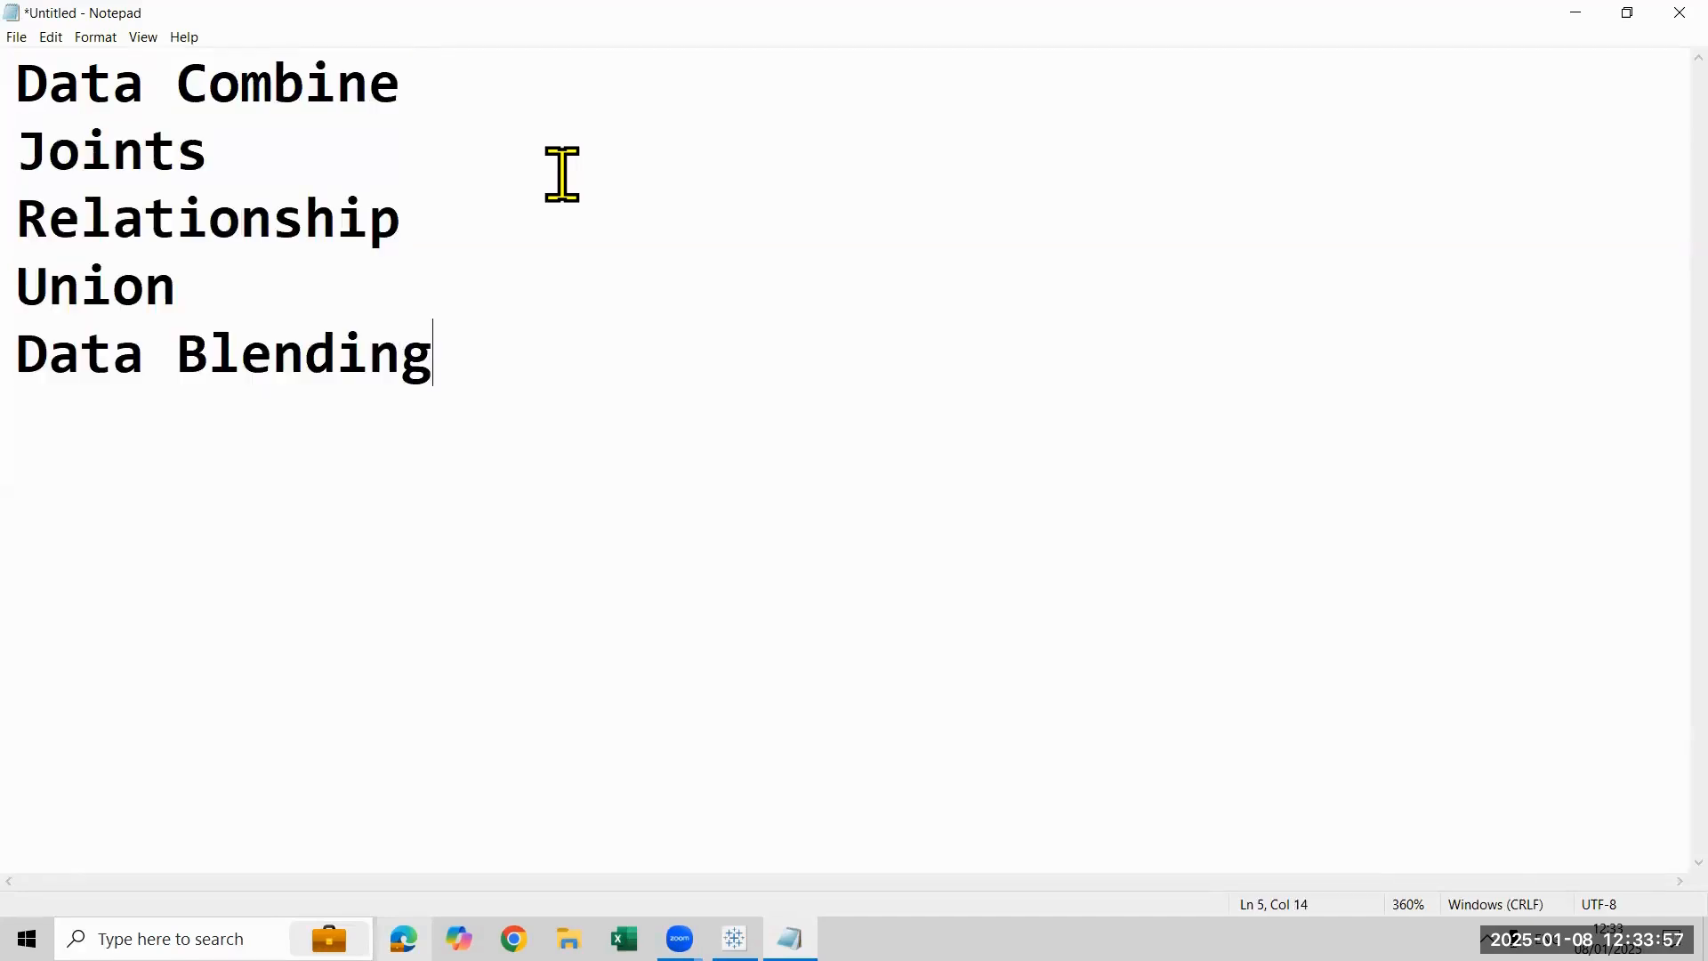
key(Up)
key(Up)
key(Up)
key(Right)
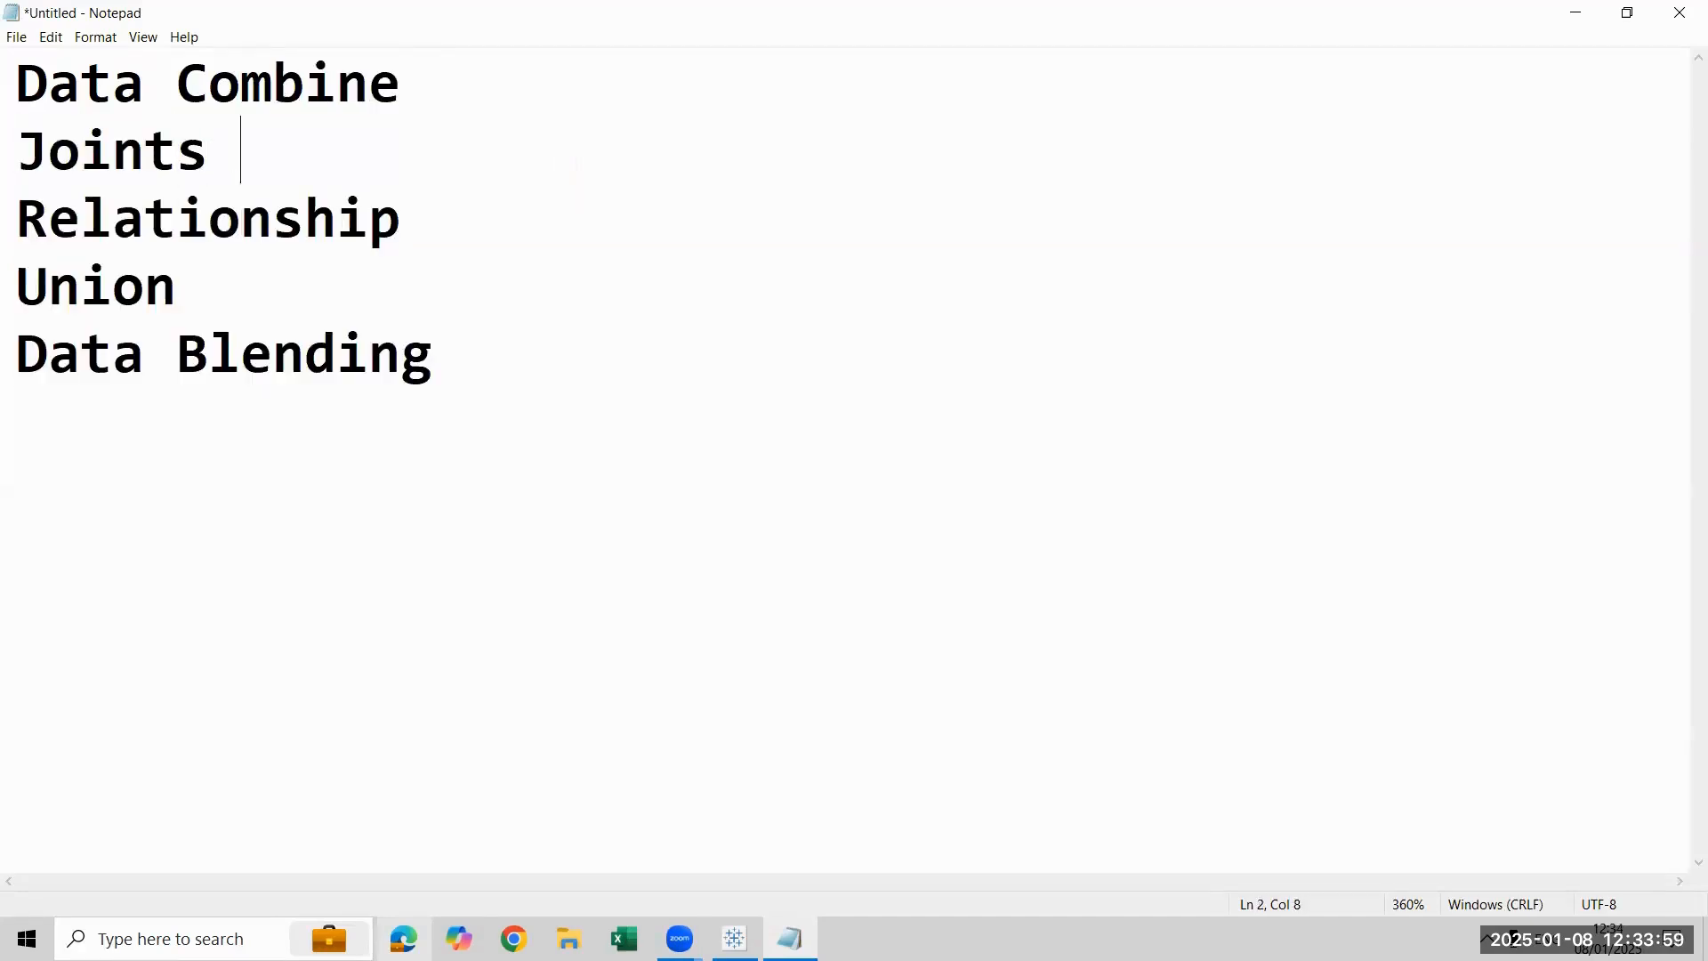
text(- Two or)
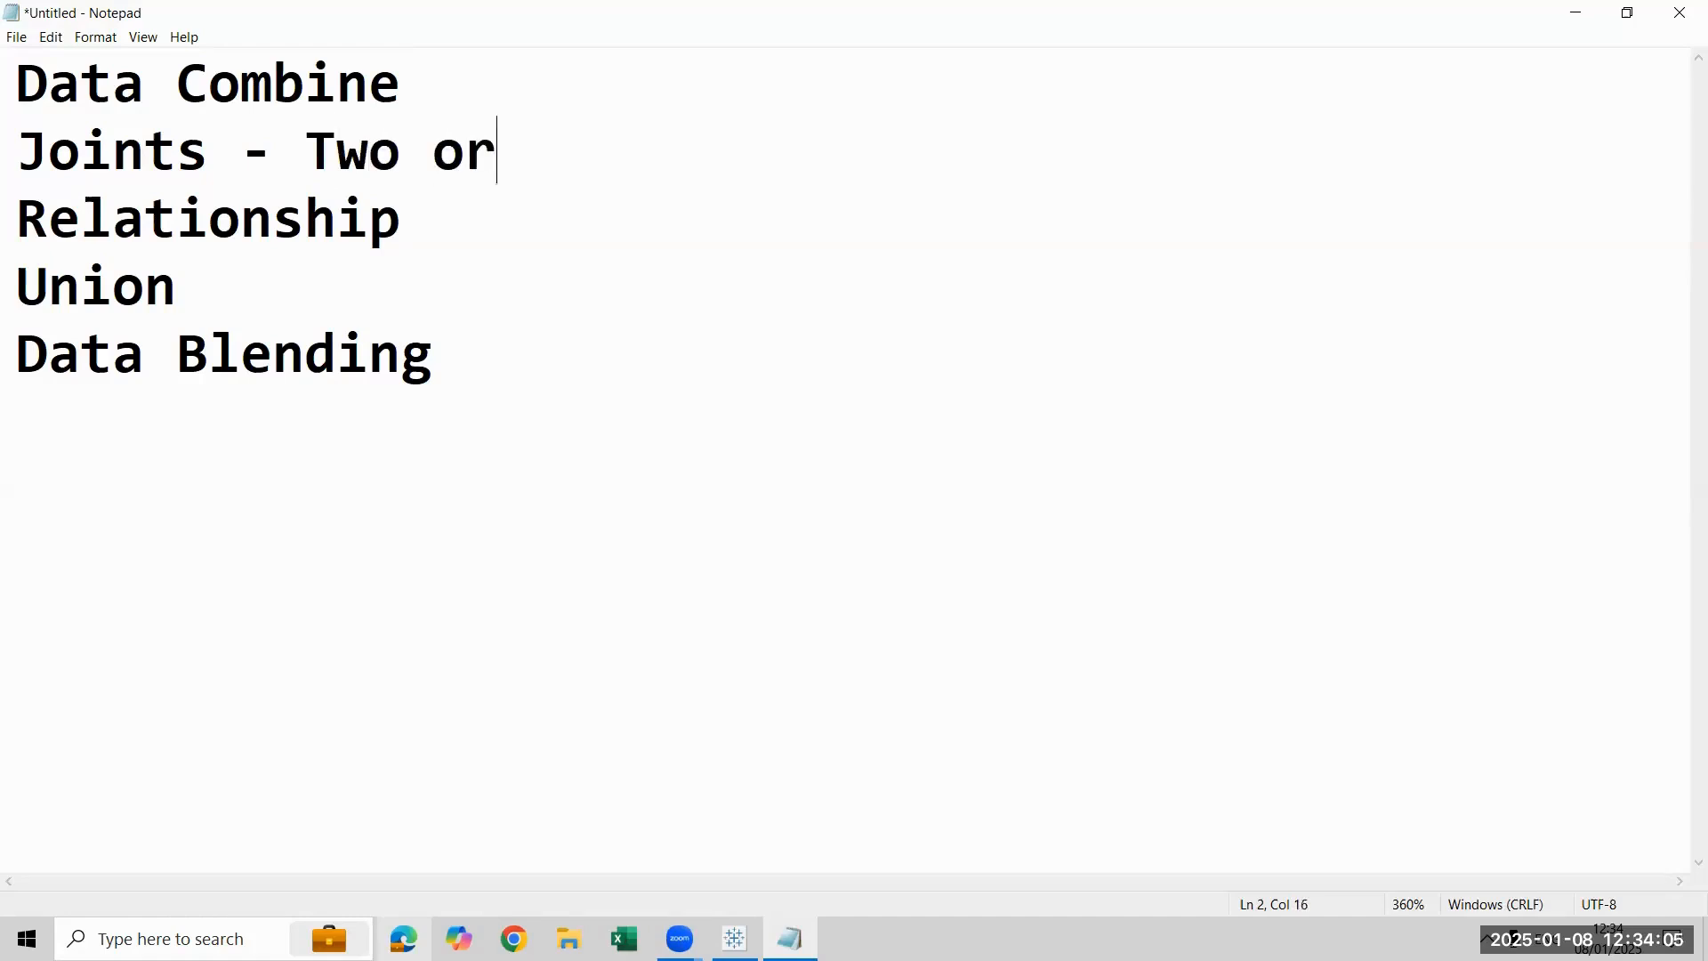
text( more table )
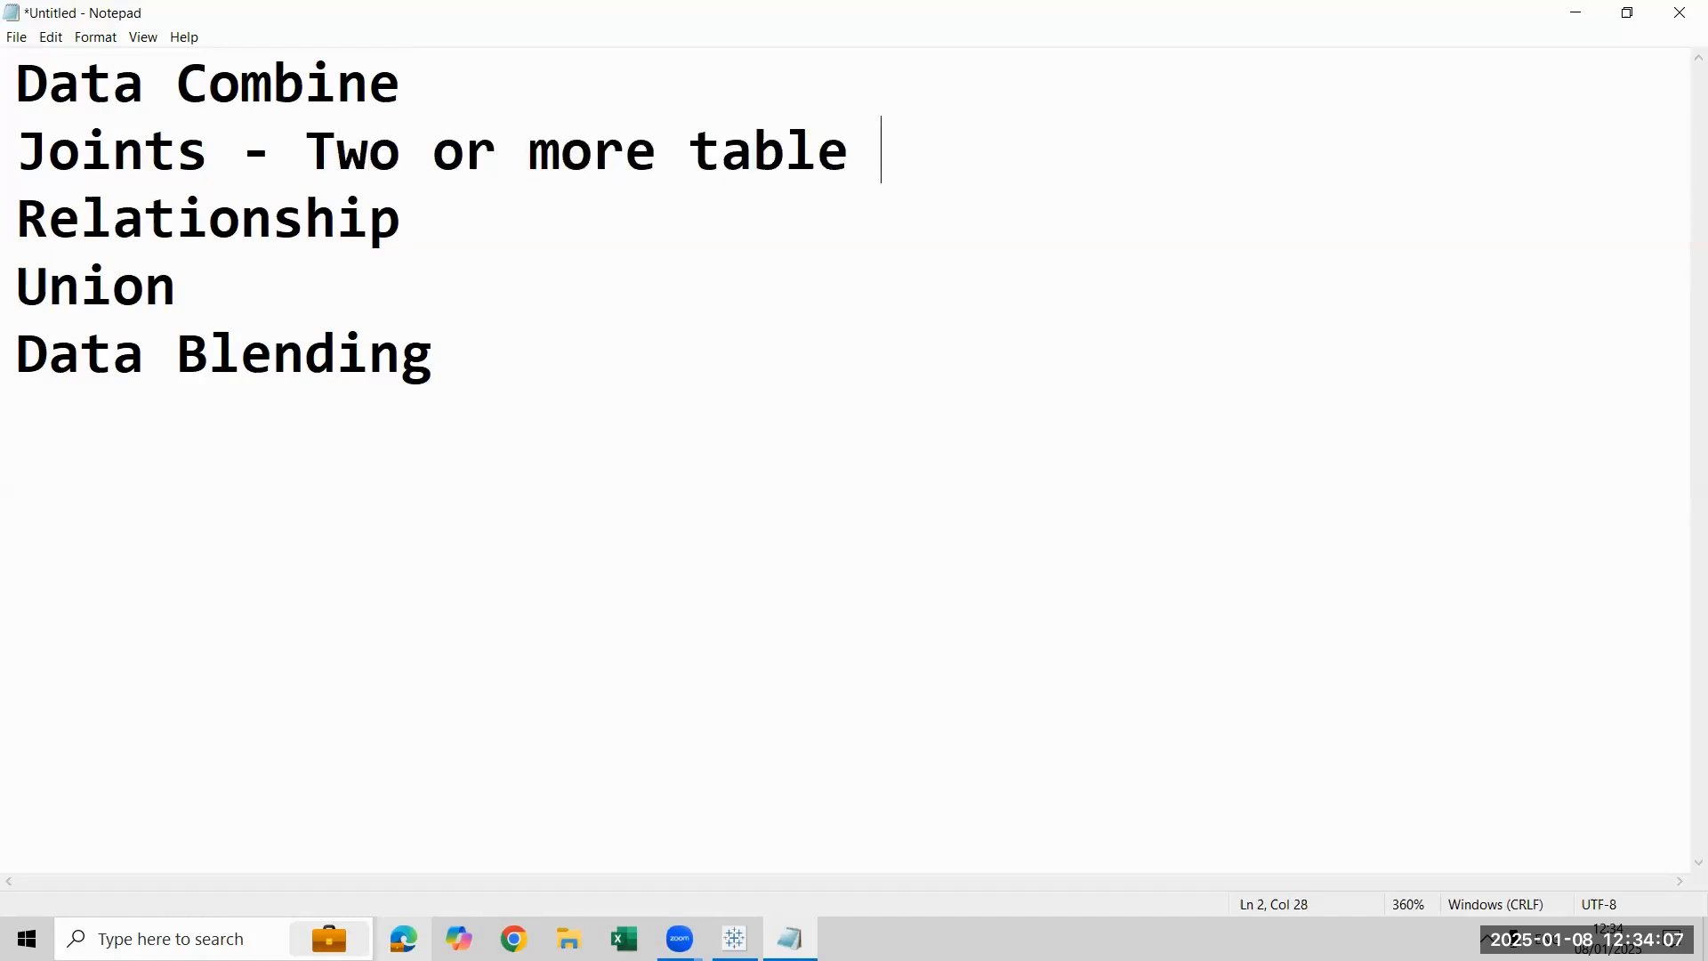
text(with on)
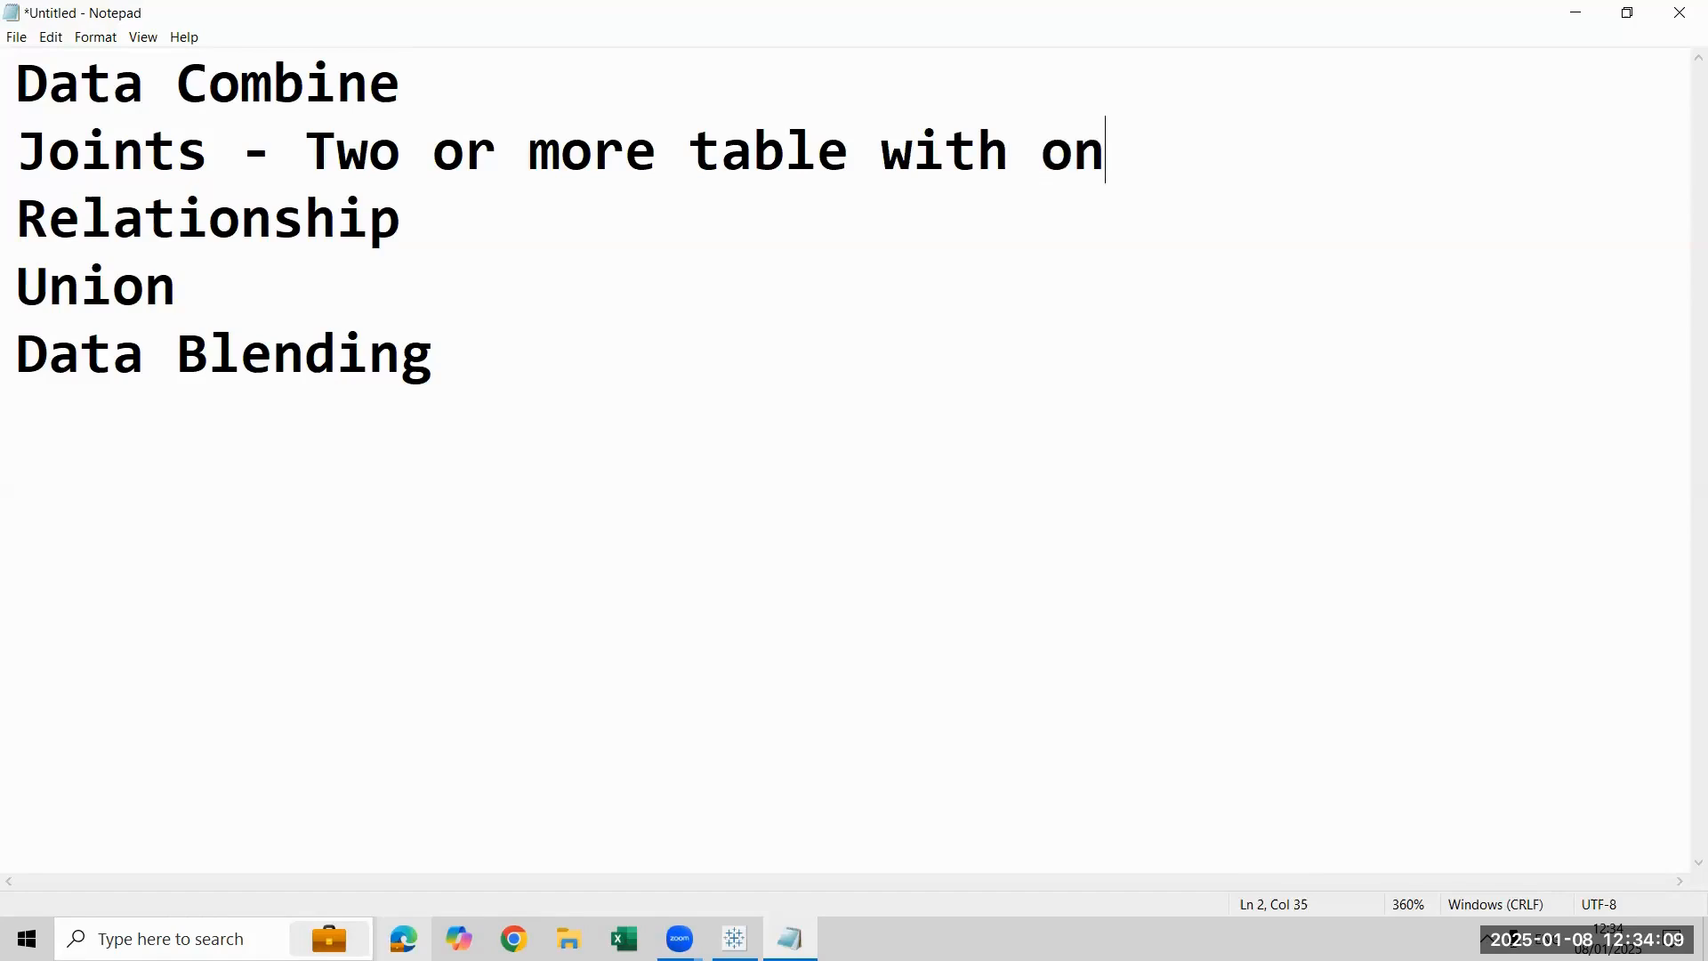
text(e col)
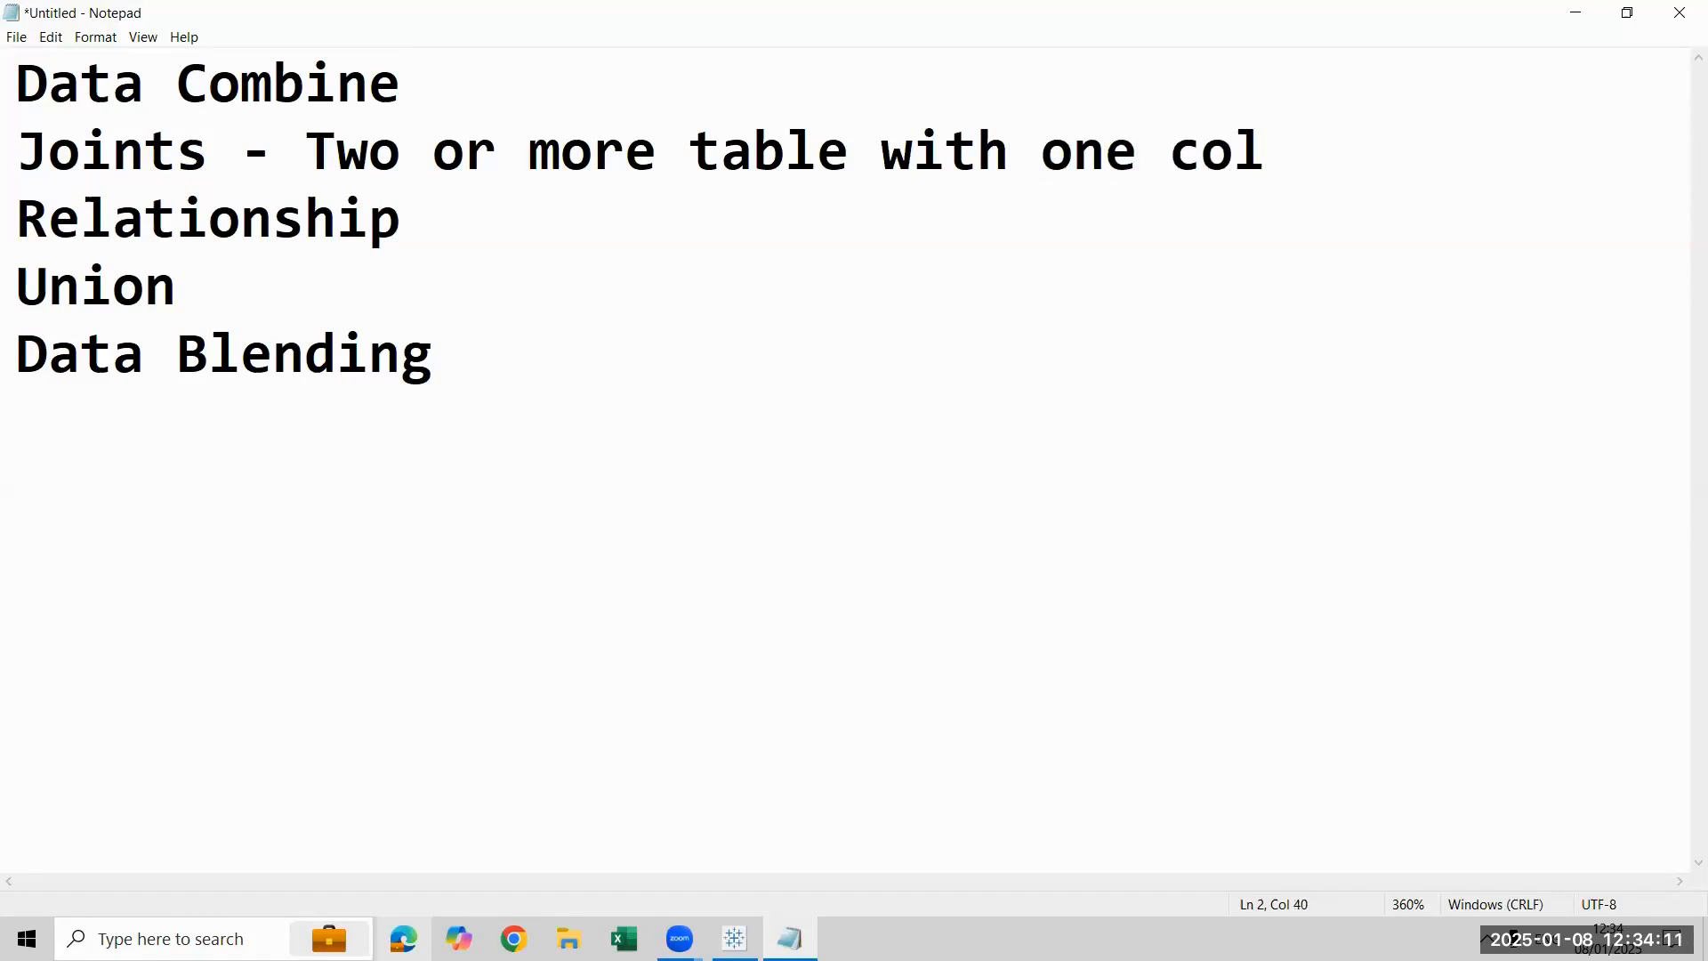
key(BackSpace)
text(mmon c)
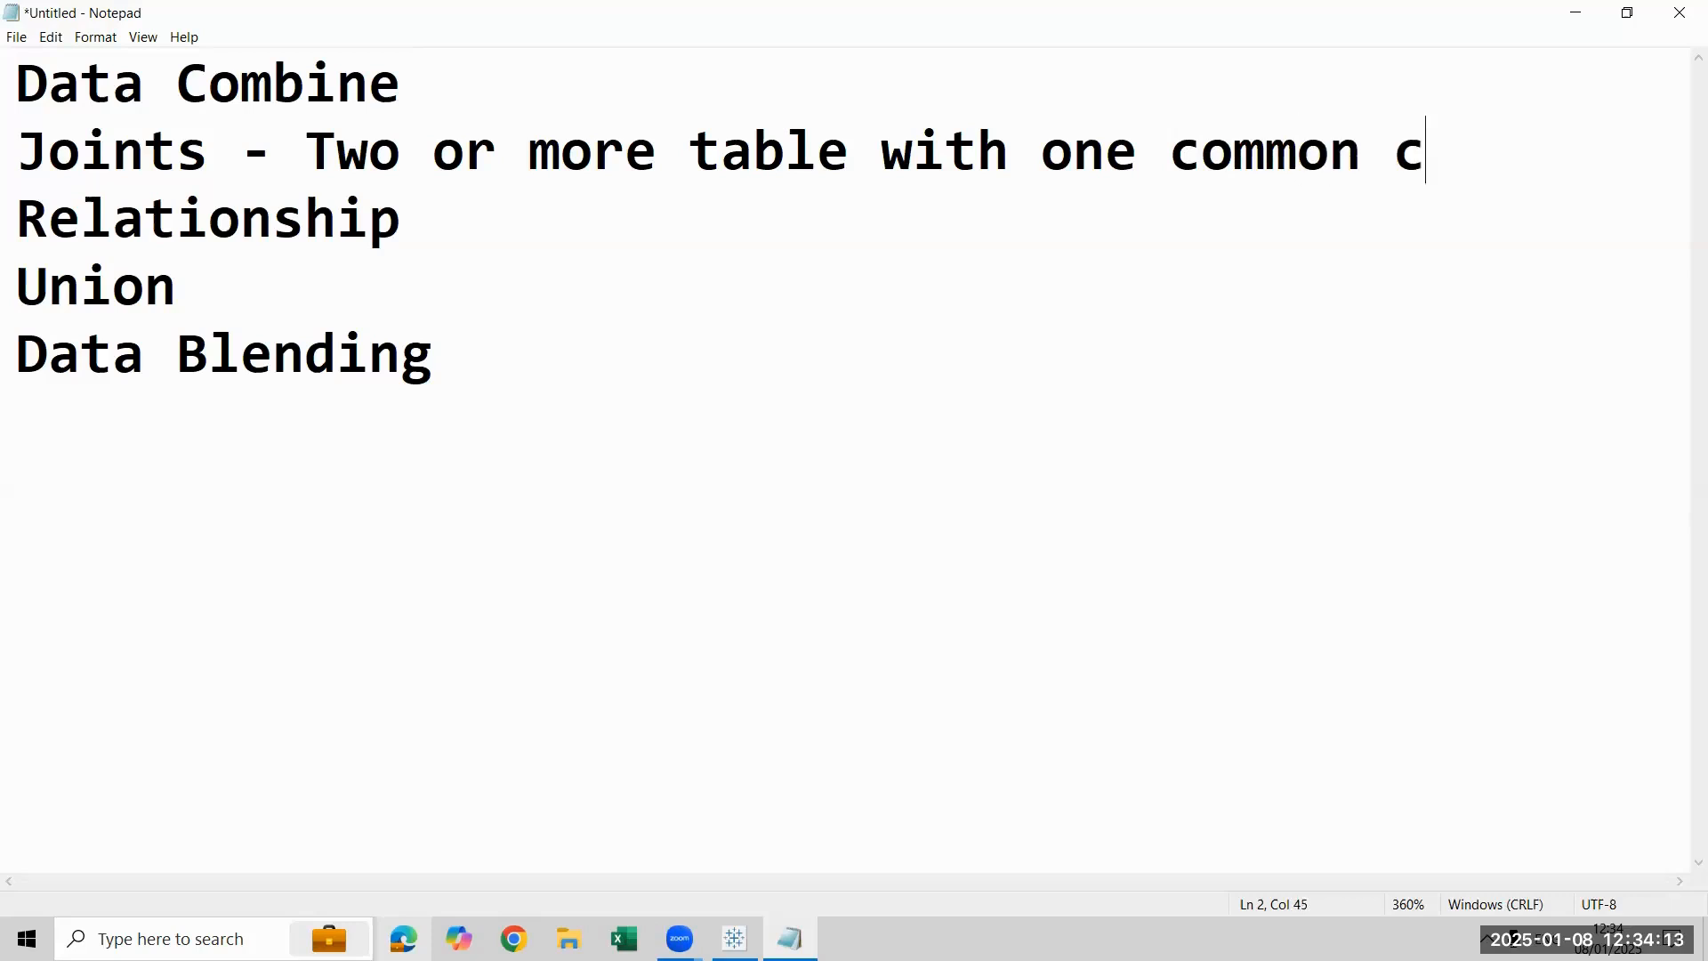
text(olumn enti)
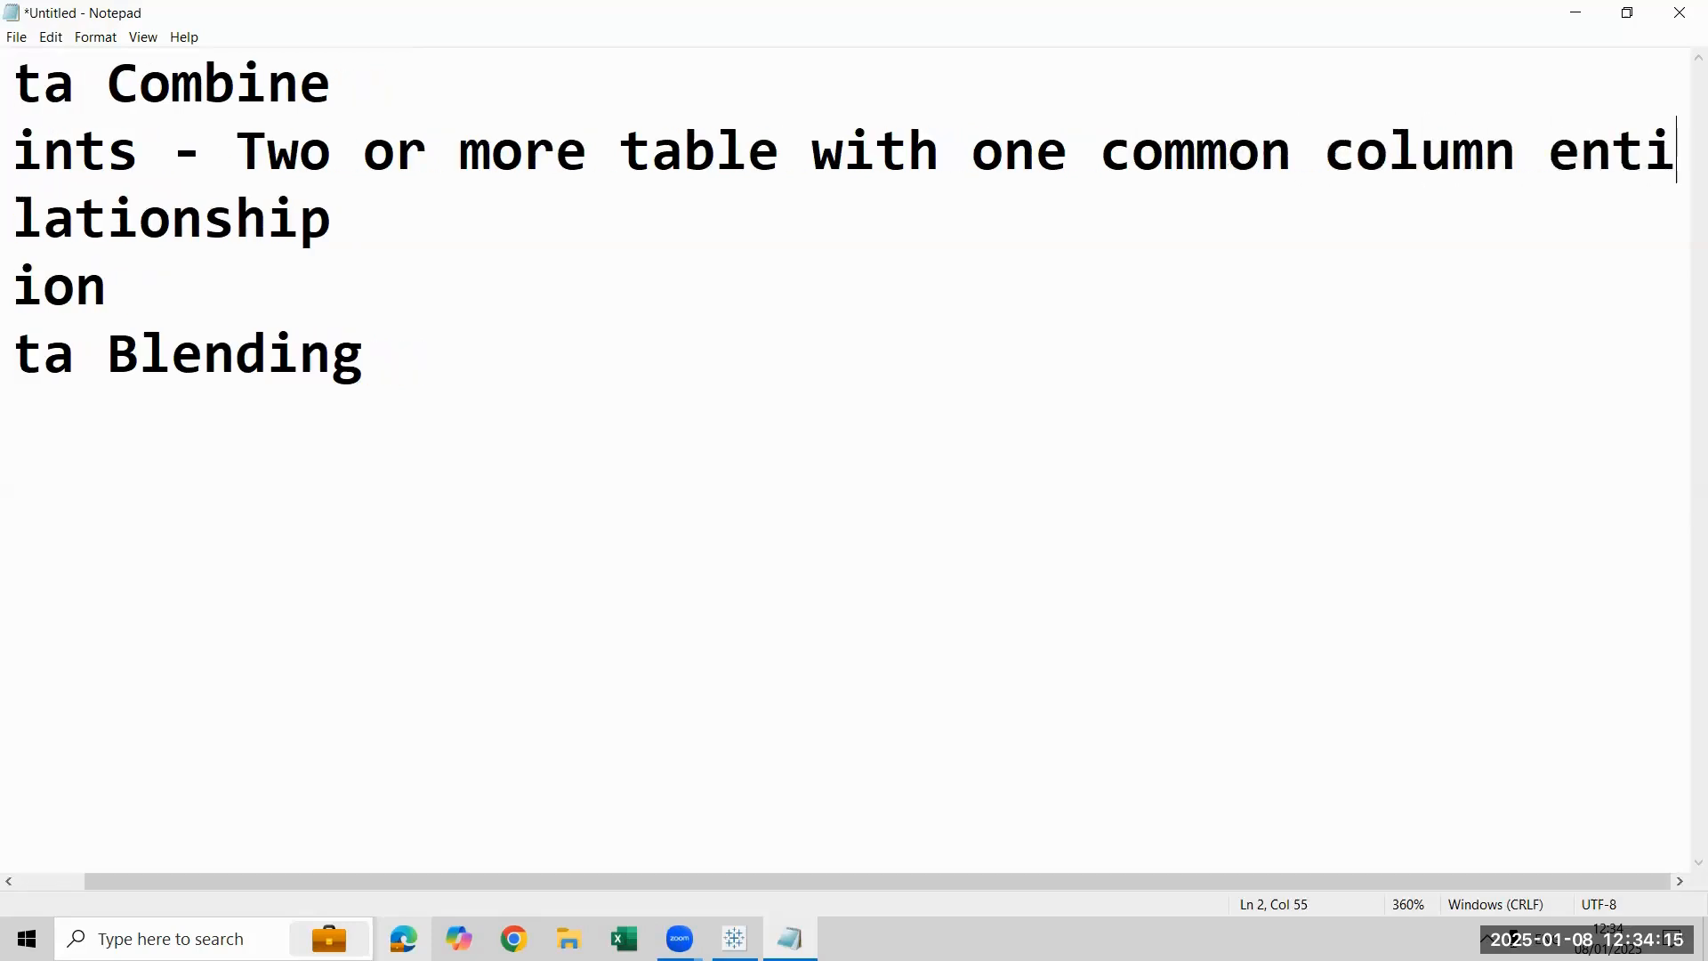
text(ties or values)
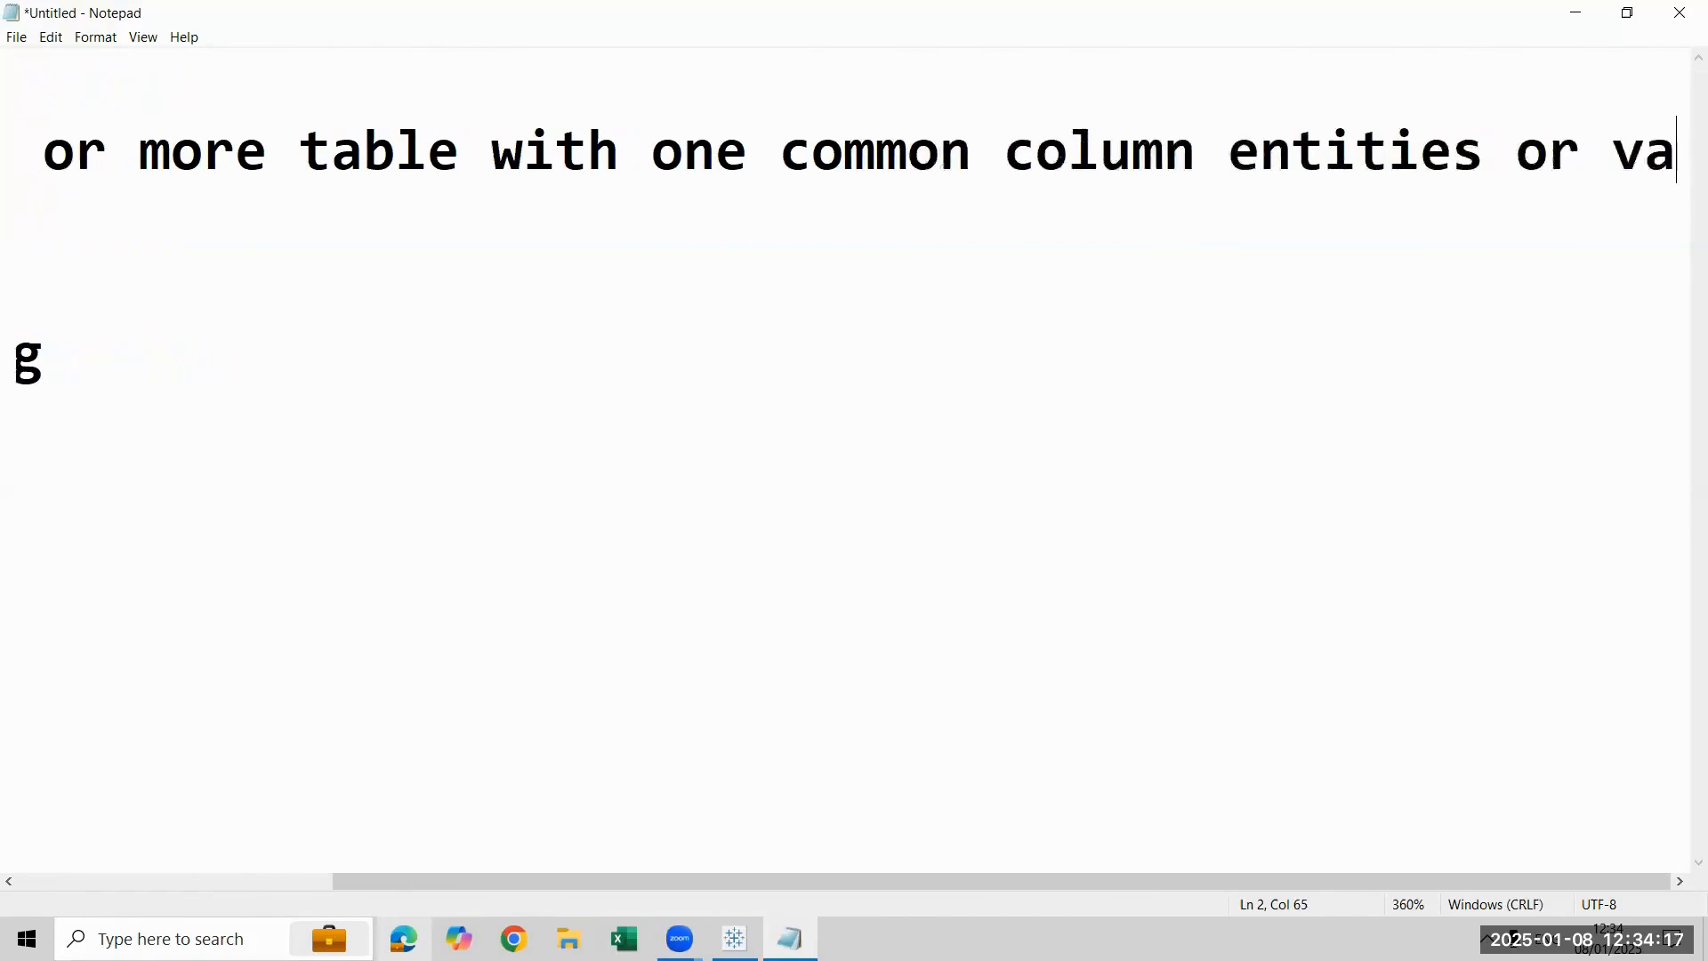
key(ctrl+minus)
key(ctrl+minus)
key(ctrl+minus)
key(ctrl+minus)
key(ctrl+minus)
key(ctrl+minus)
key(ctrl+minus)
key(ctrl+minus)
key(ctrl+minus)
key(ctrl+minus)
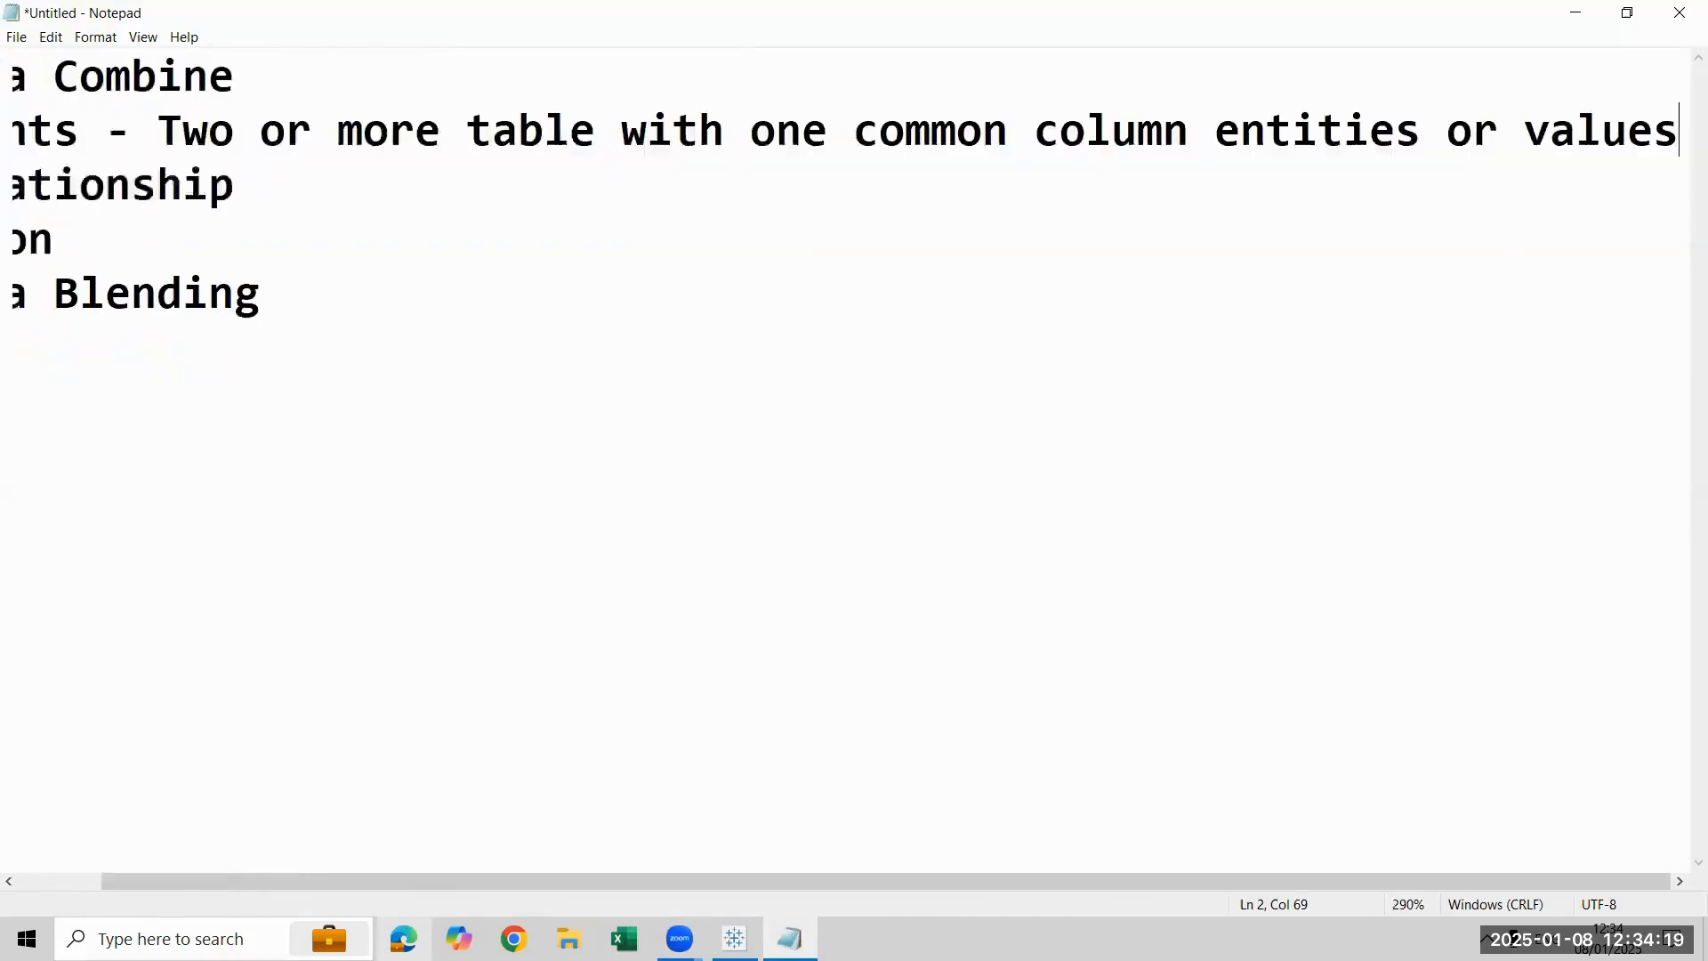
key(ctrl+minus)
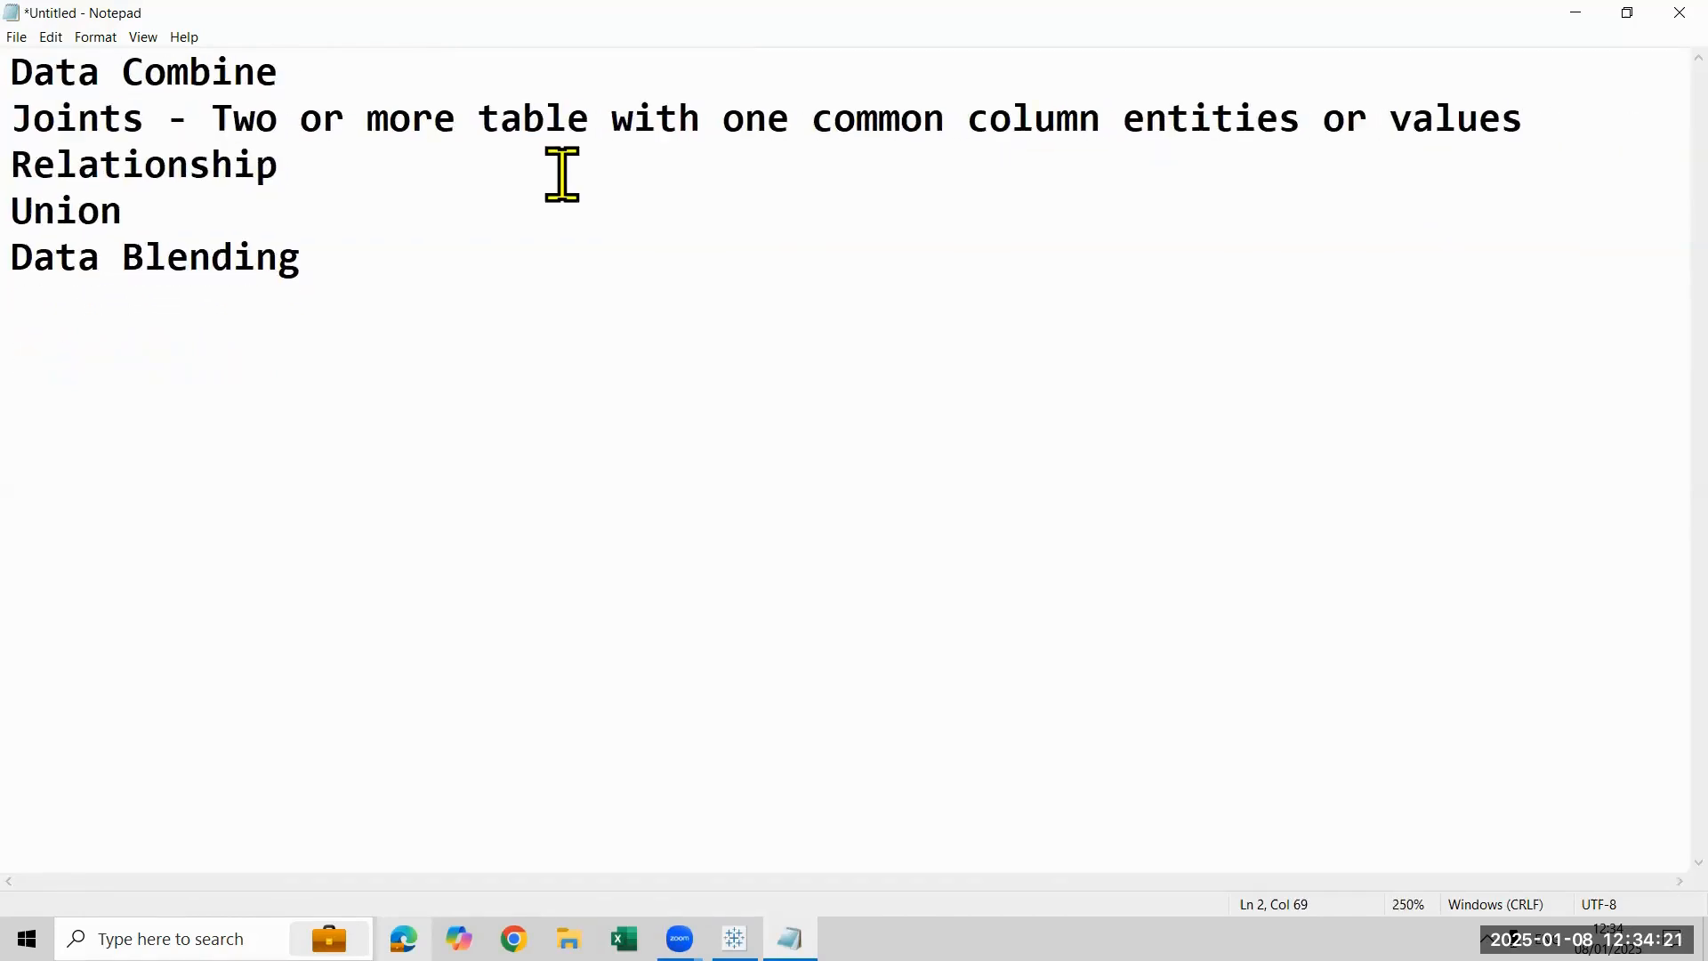
- Add a dash after "Relationship" and copy the Joints description onto that line
text(-)
key(Up)
key(Left)
key(Left)
key(Left)
key(Left)
key(Left)
key(Left)
key(Left)
key(Right)
key(Right)
key(shift+Down)
key(shift+Left)
key(shift+Left)
key(shift+Left)
key(shift+Left)
key(shift+Left)
key(shift+Left)
key(shift+Left)
key(shift+Left)
key(shift+Left)
key(shift+Left)
key(shift+Left)
key(shift+Left)
key(shift+Right)
key(shift+Right)
key(ctrl+c)
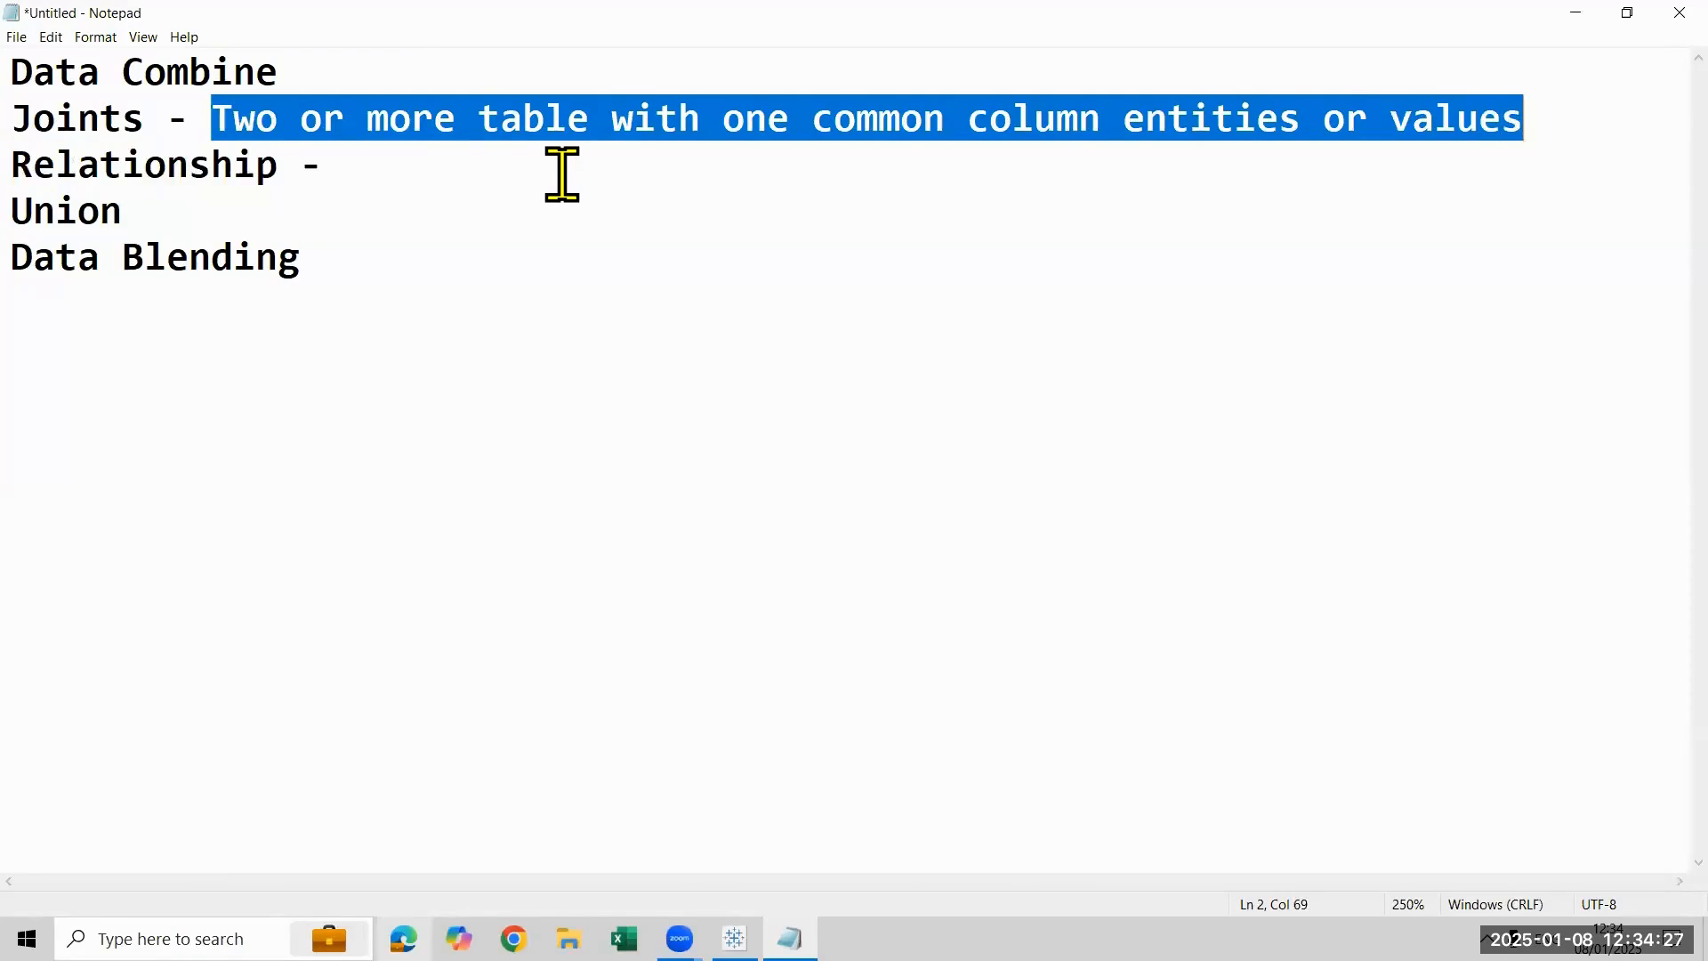
key(Down)
key(ctrl+v)
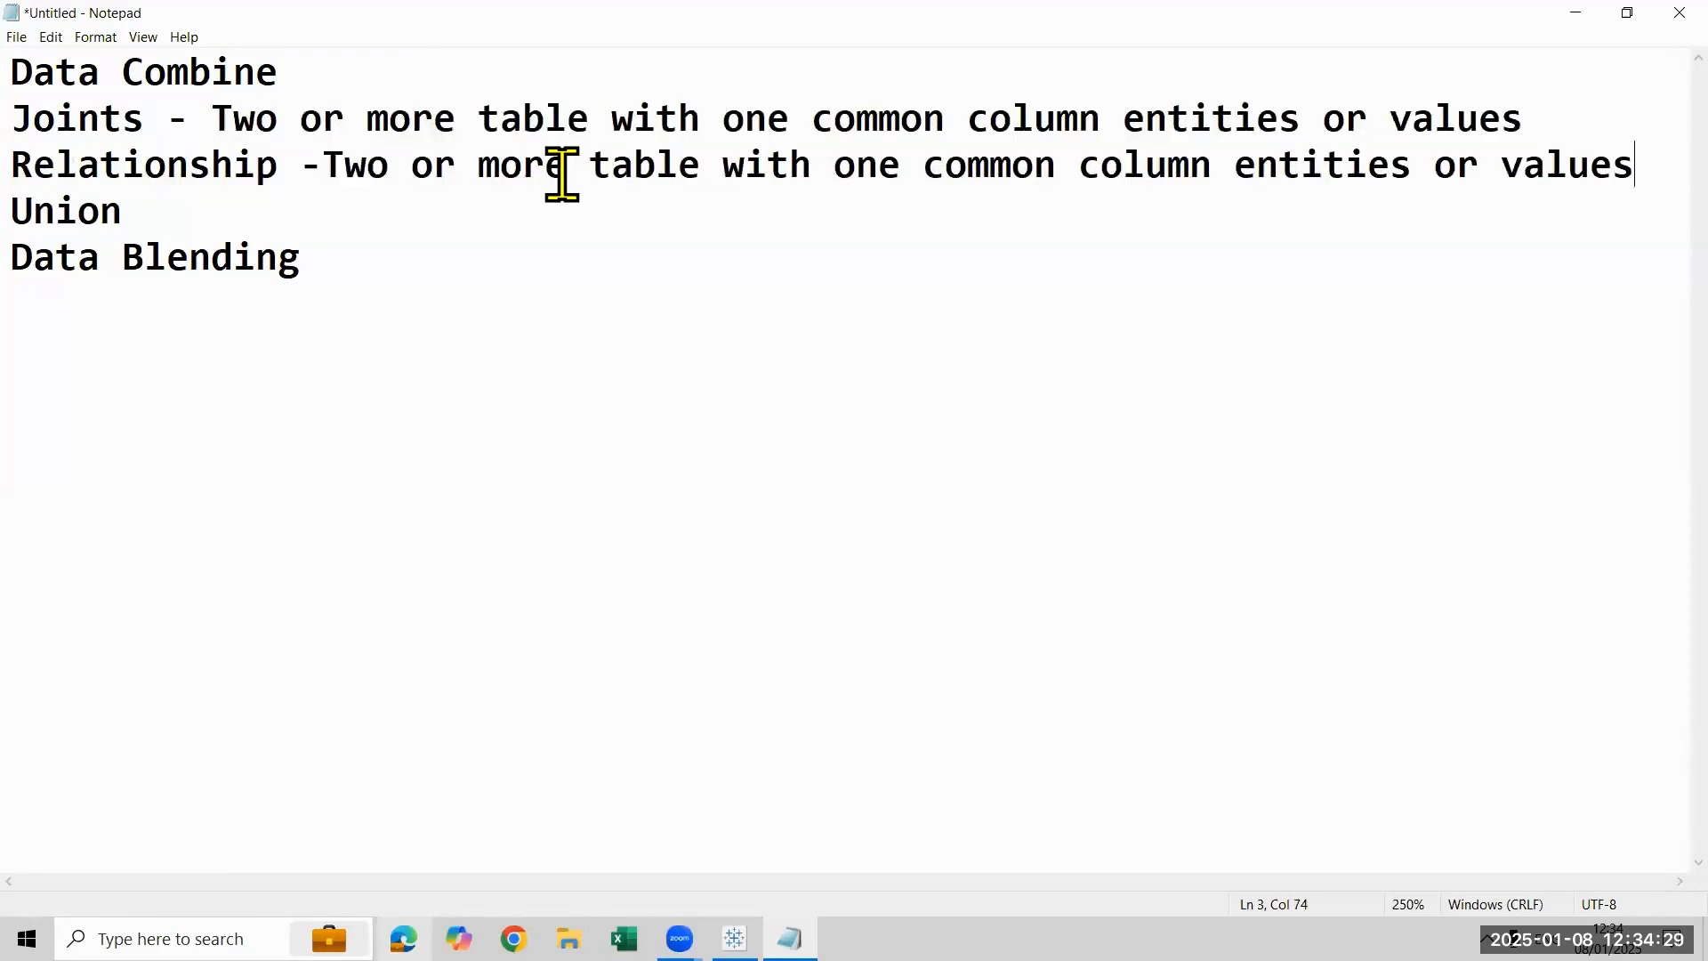
- Add the description "- Append the data (combine data in row level)" after "Union"
key(Down)
text(- Appned)
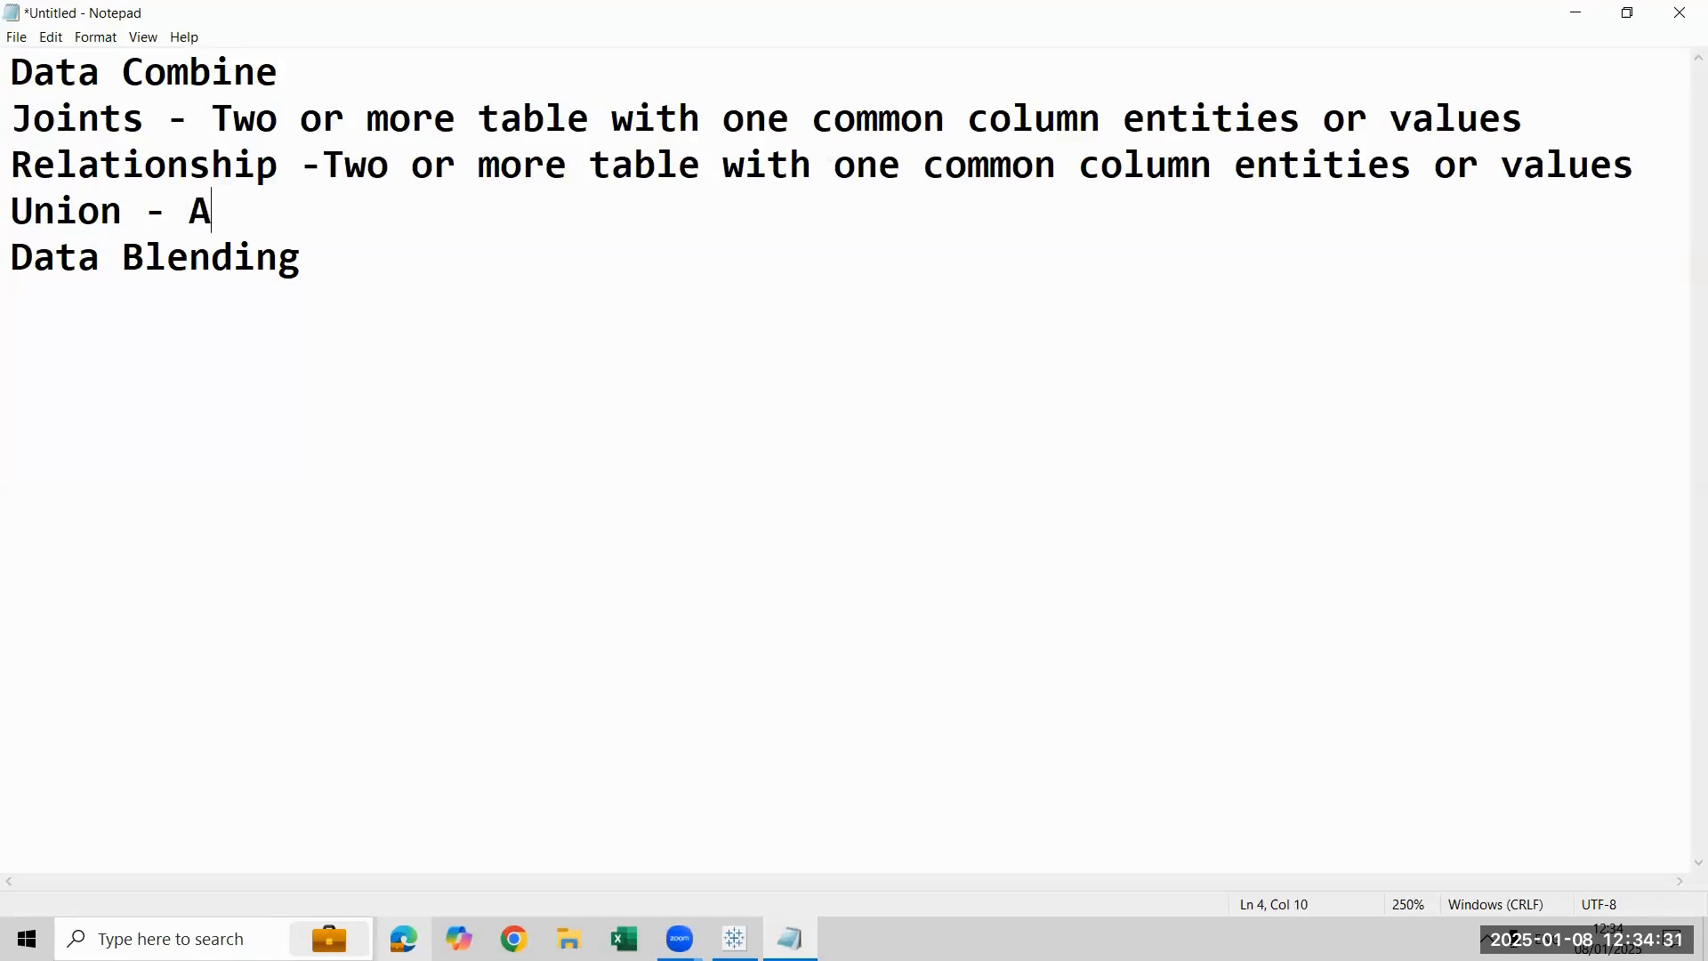
key(BackSpace)
key(BackSpace)
key(BackSpace)
text(end the dat)
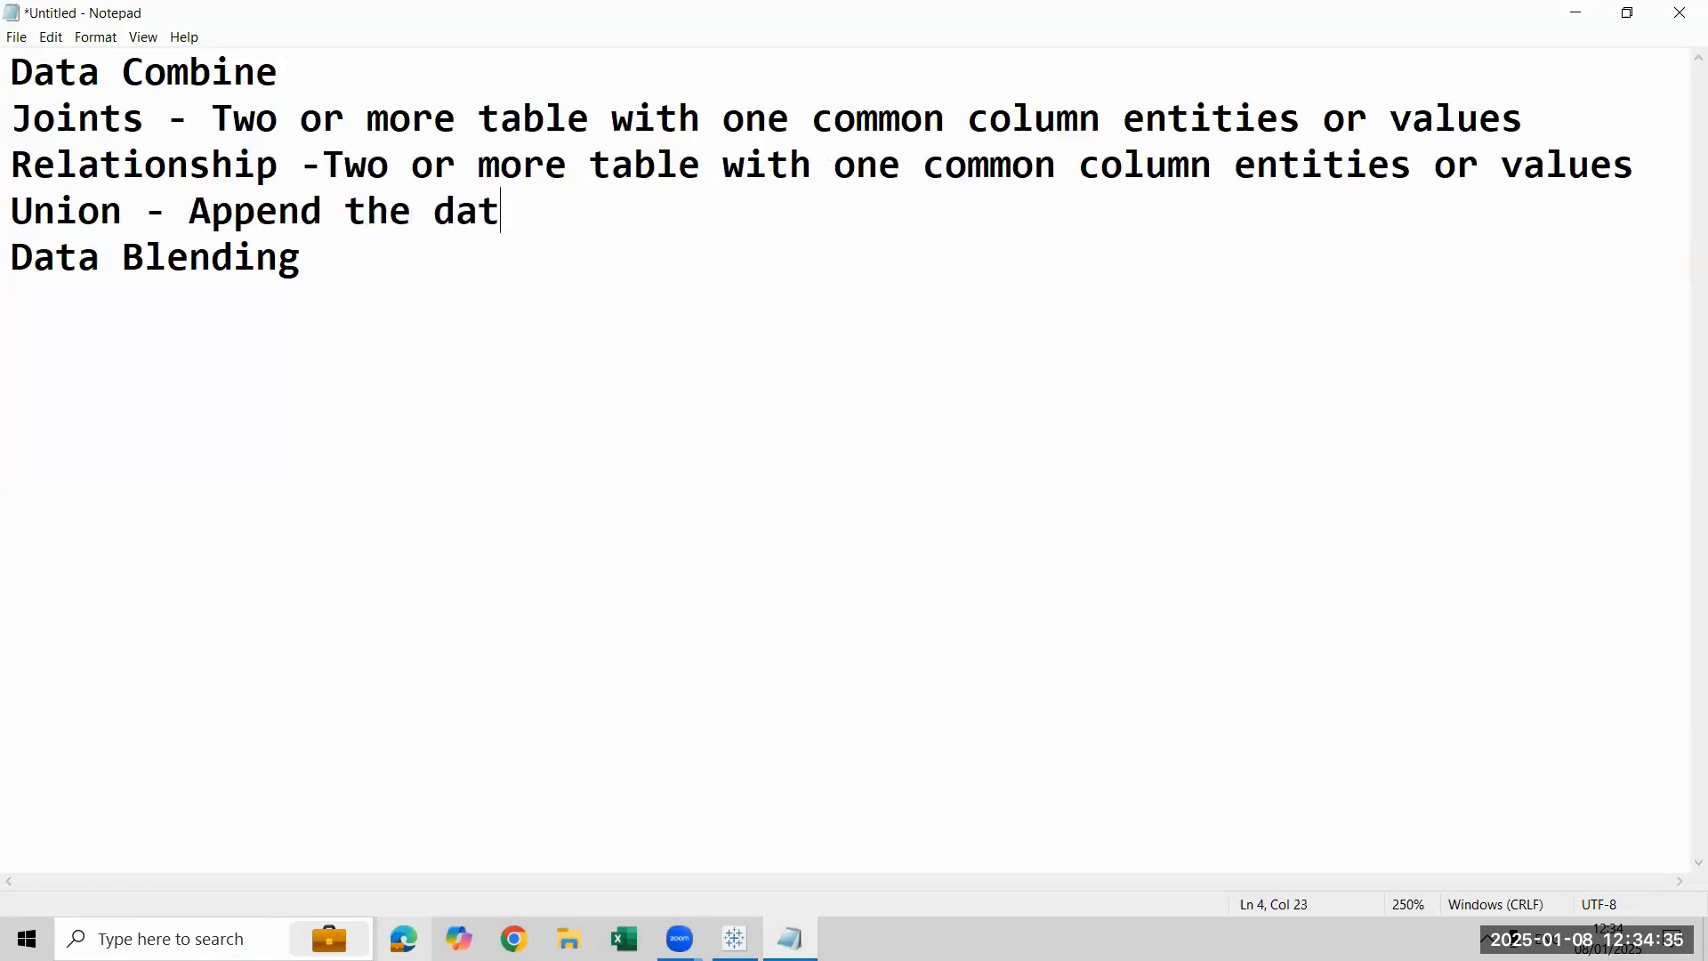
text(a (combine dat)
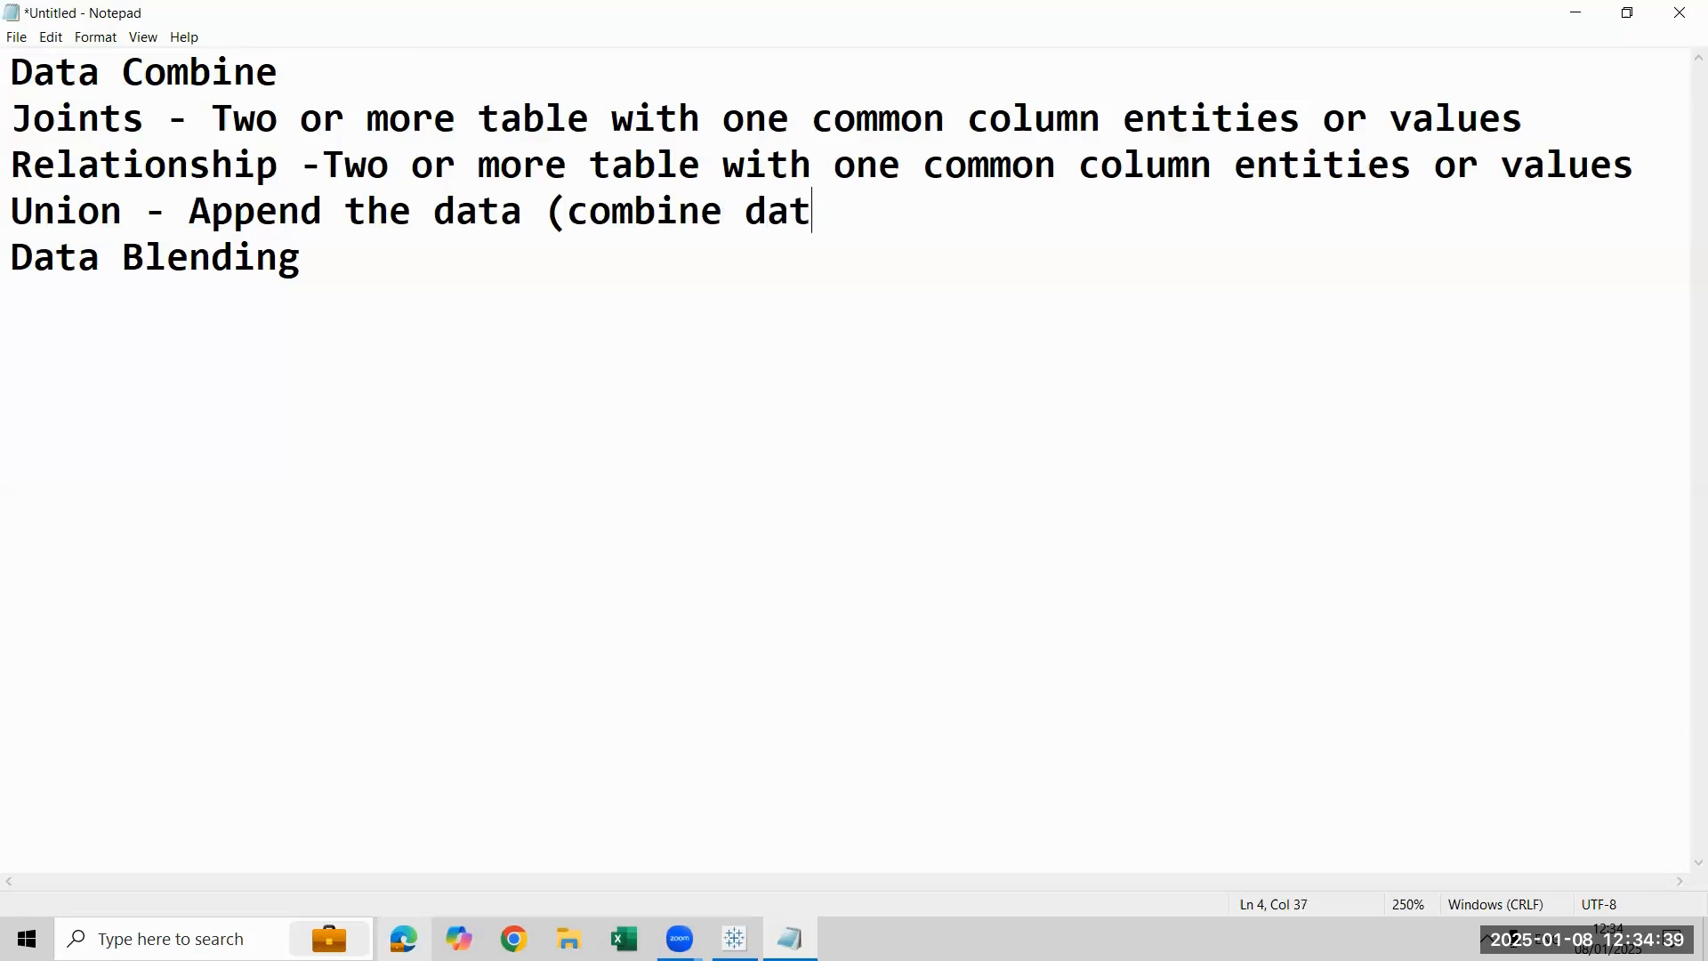
text(a in row leve)
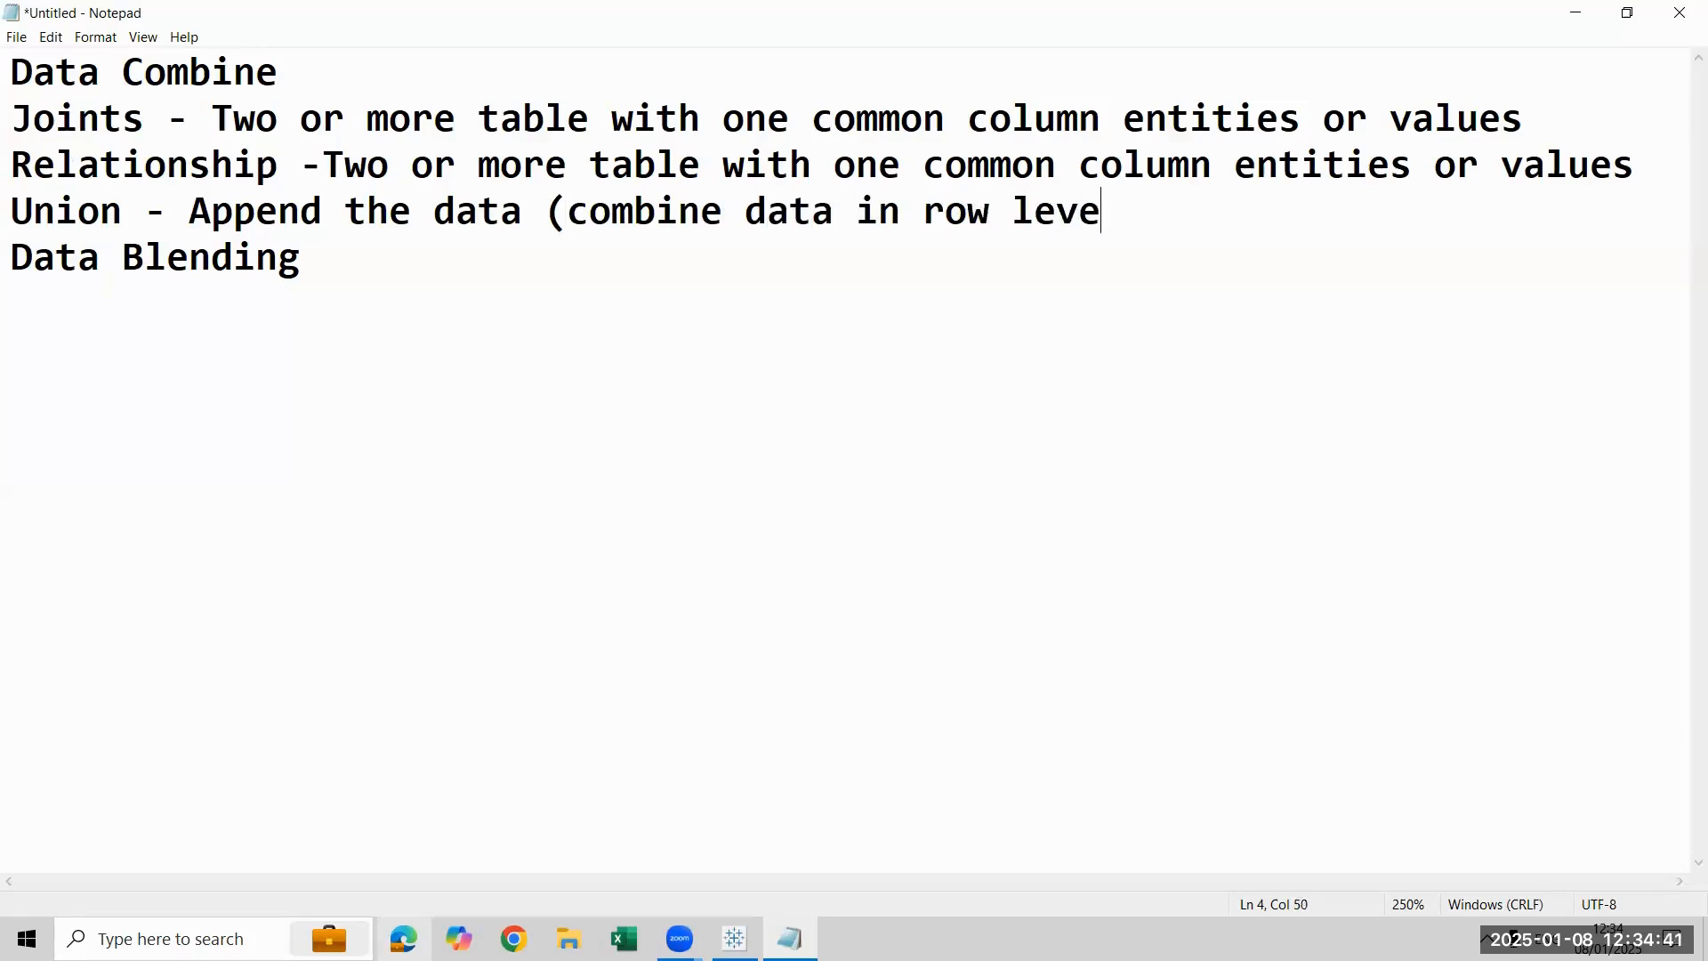
text(l))
- Add the description "- Way of creating relationship in the sheet level" after "Data Blending"
key(Down)
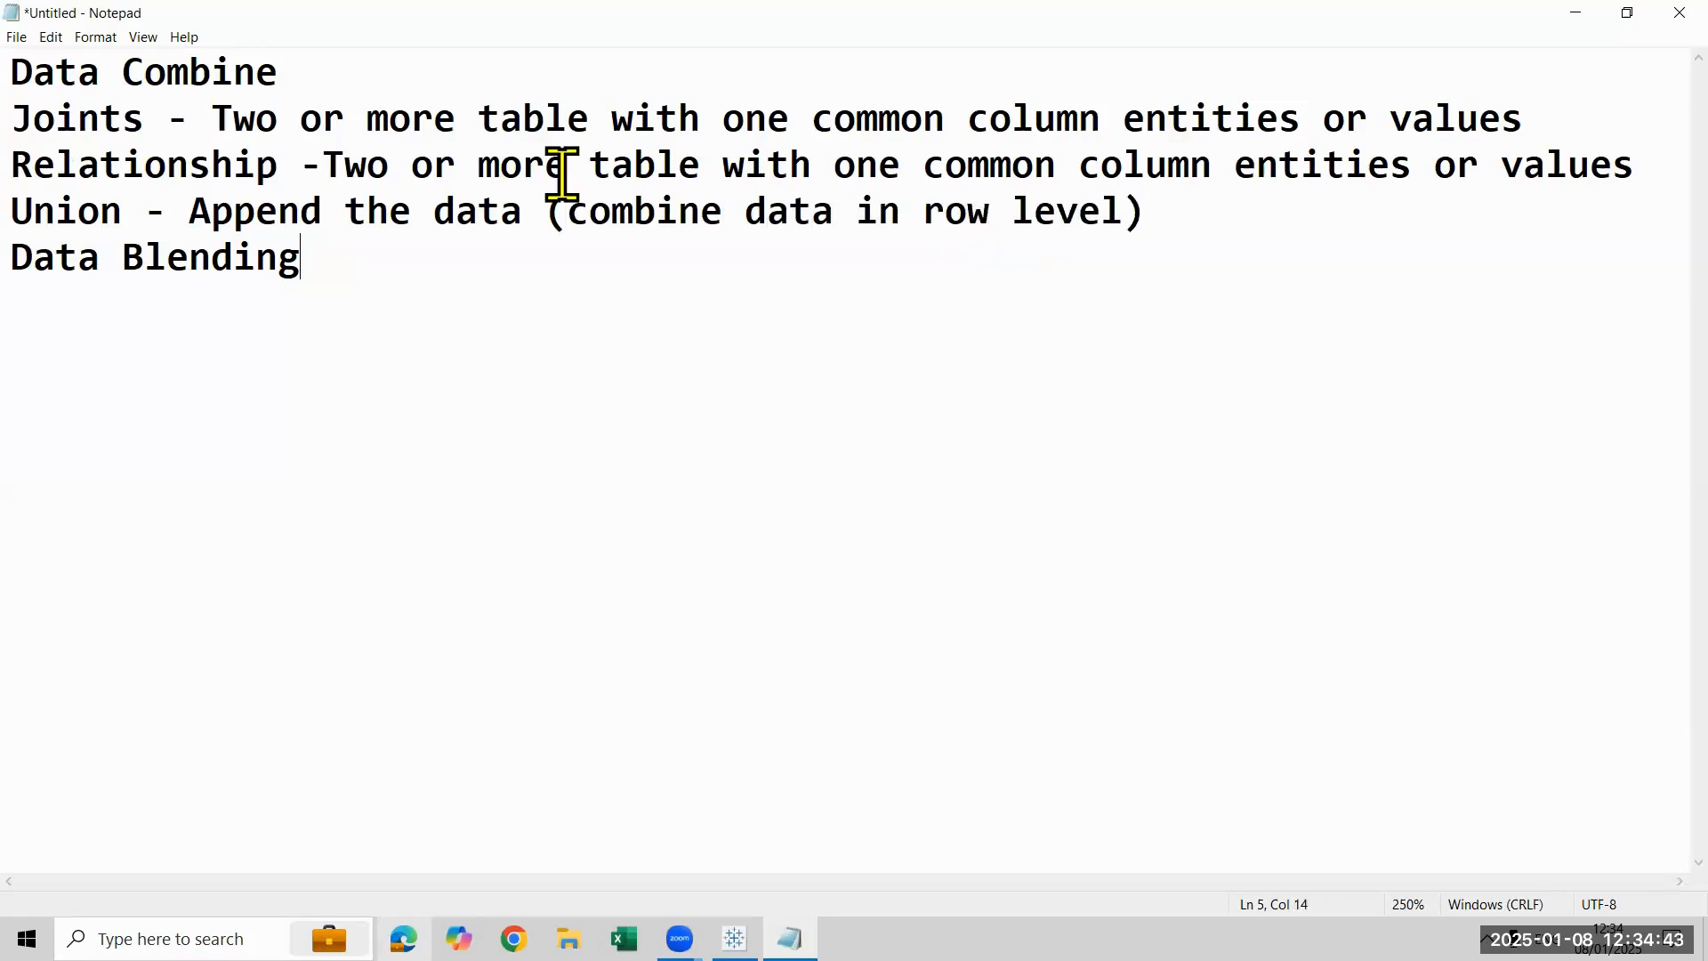
text(- )
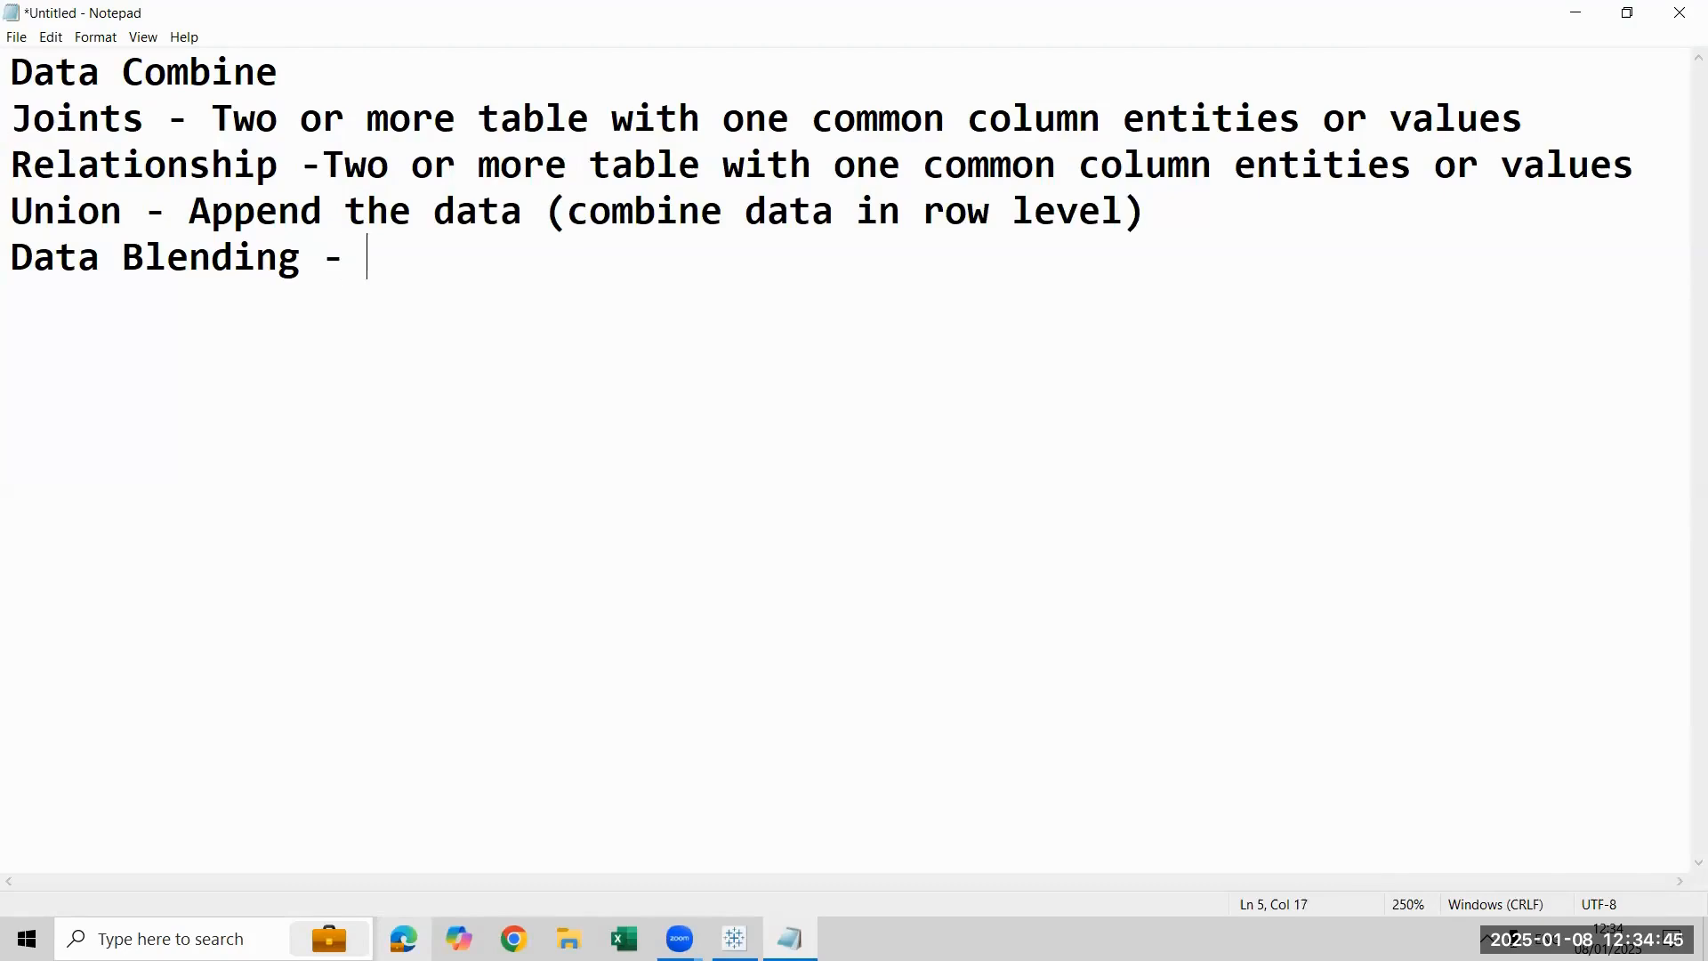
text(Way of c)
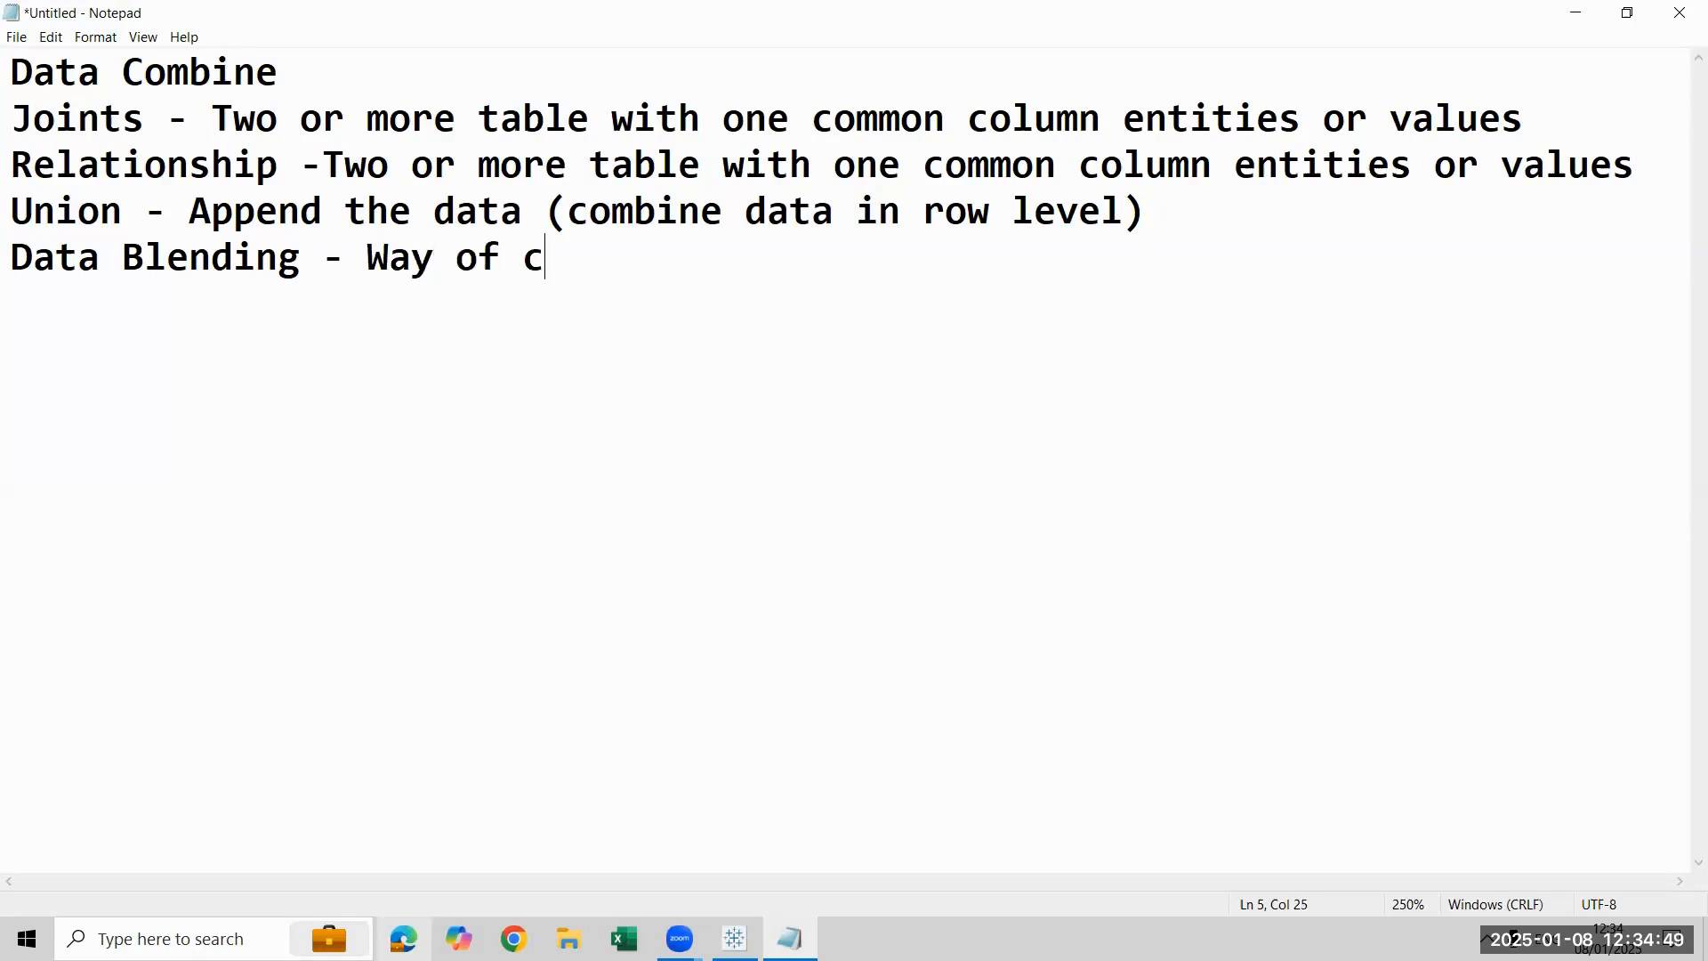
text(reat)
text(i)
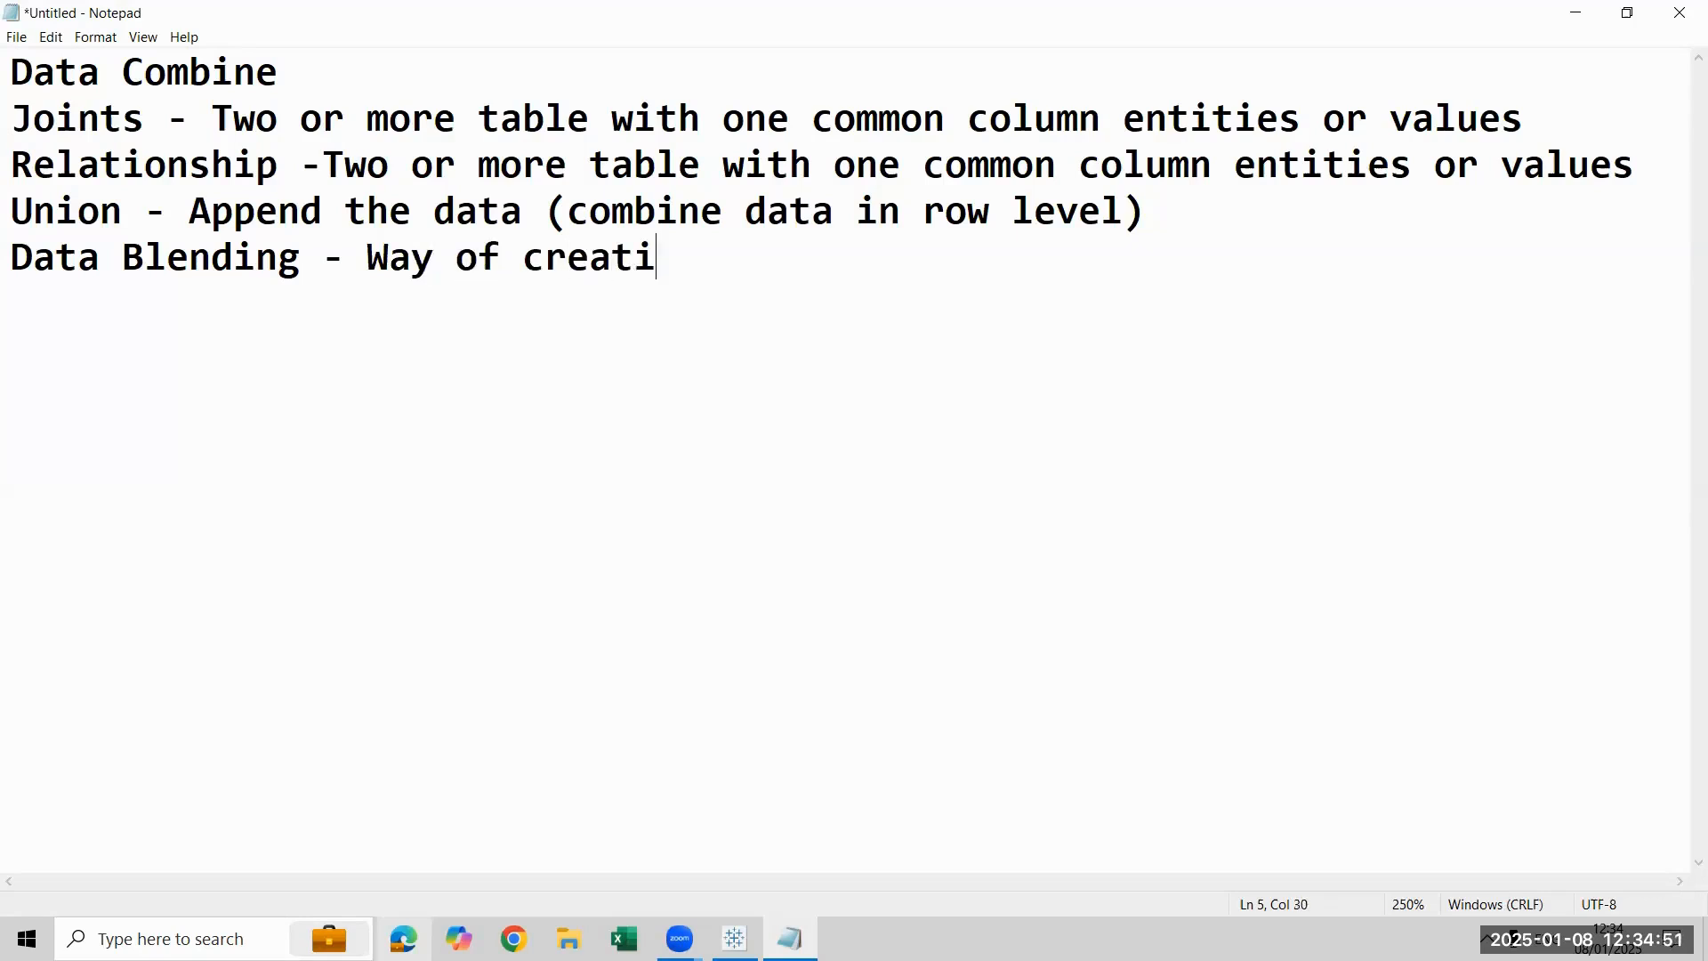
text(ng relationshipn)
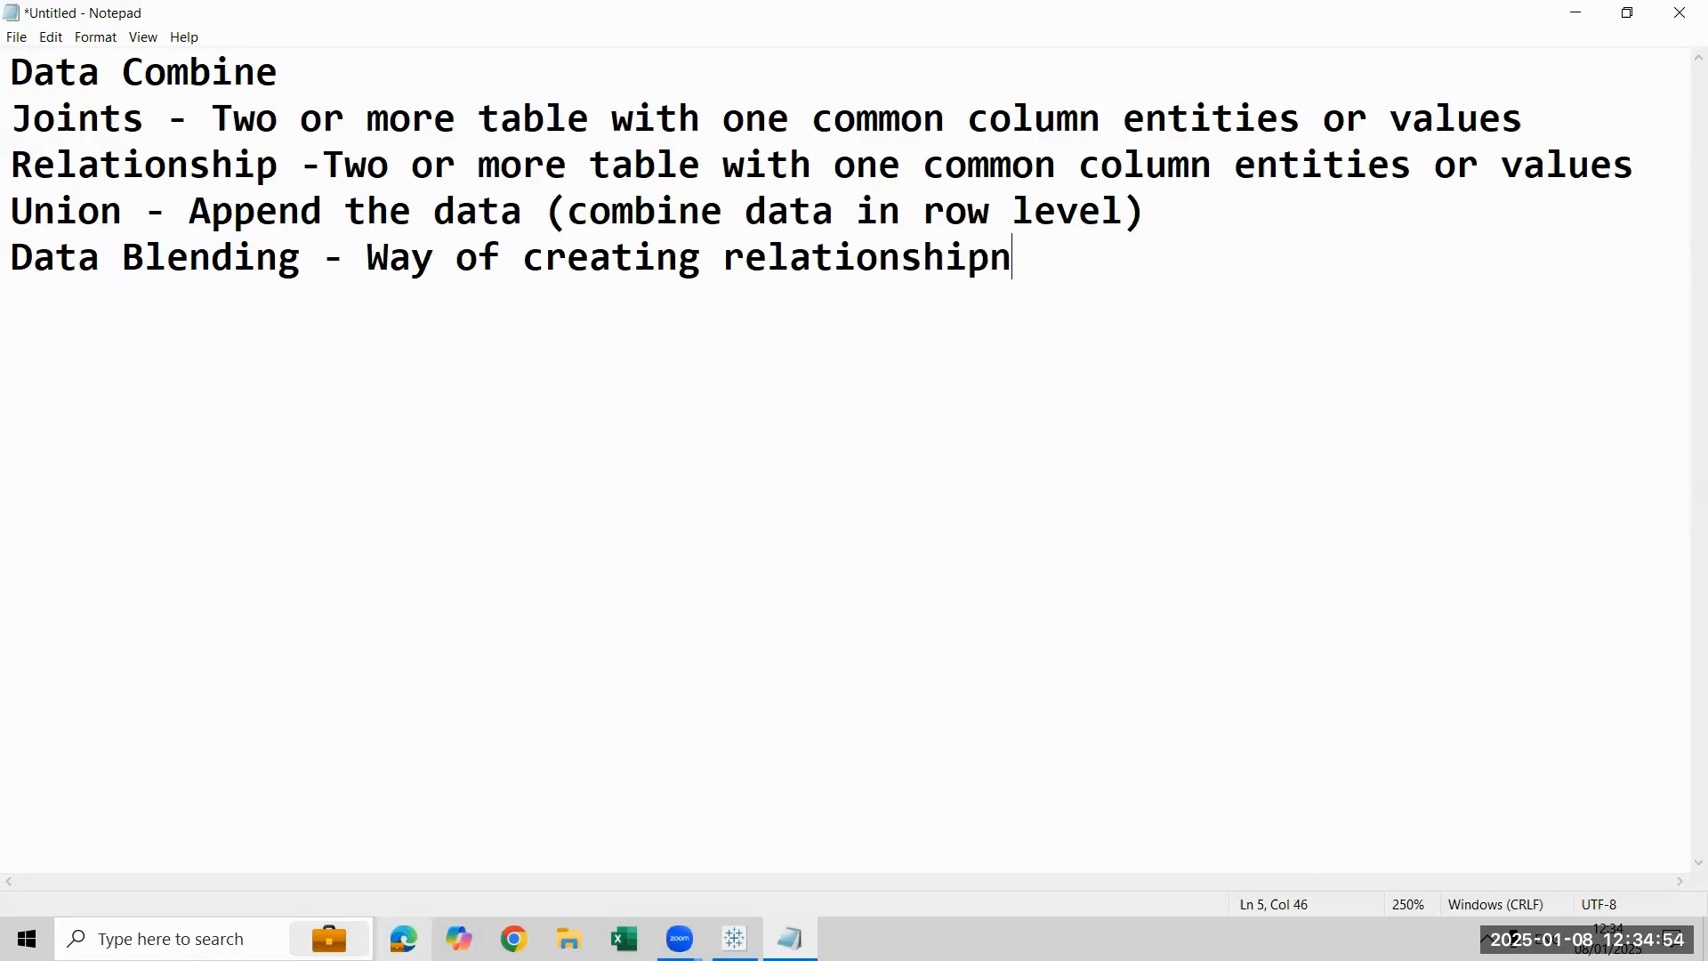
key(BackSpace)
text(in the sheet level)
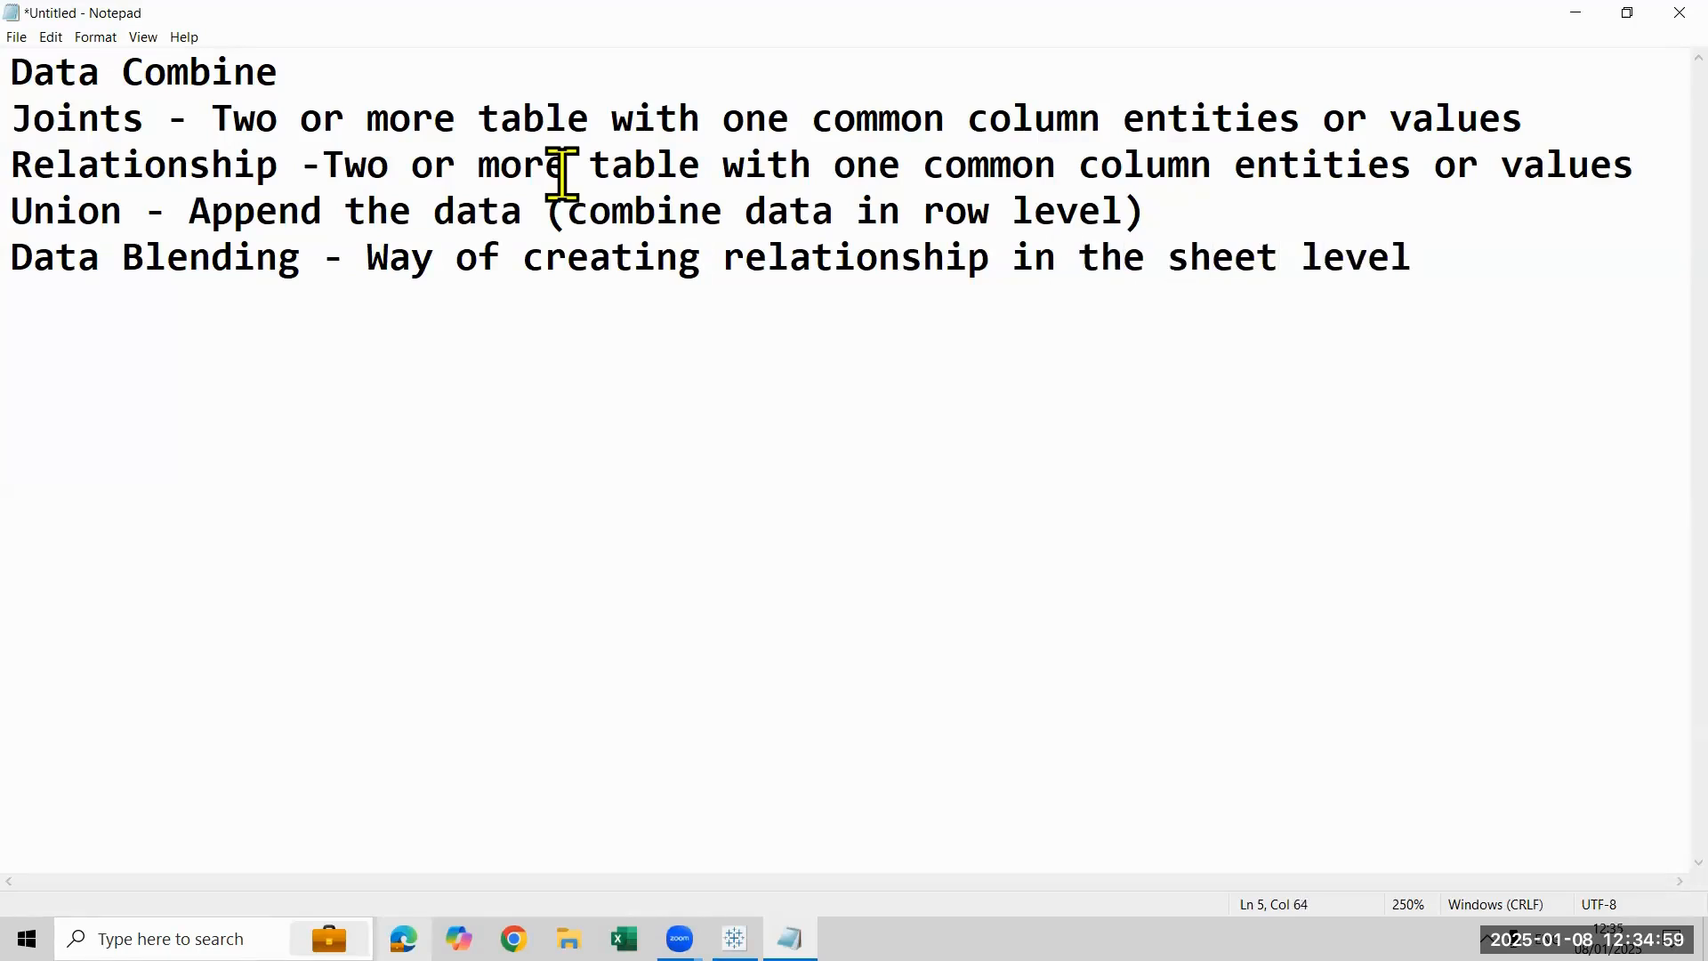
key(shift+Up)
key(shift+Up)
key(shift+Up)
key(shift+Up)
key(Down)
key(Down)
key(Down)
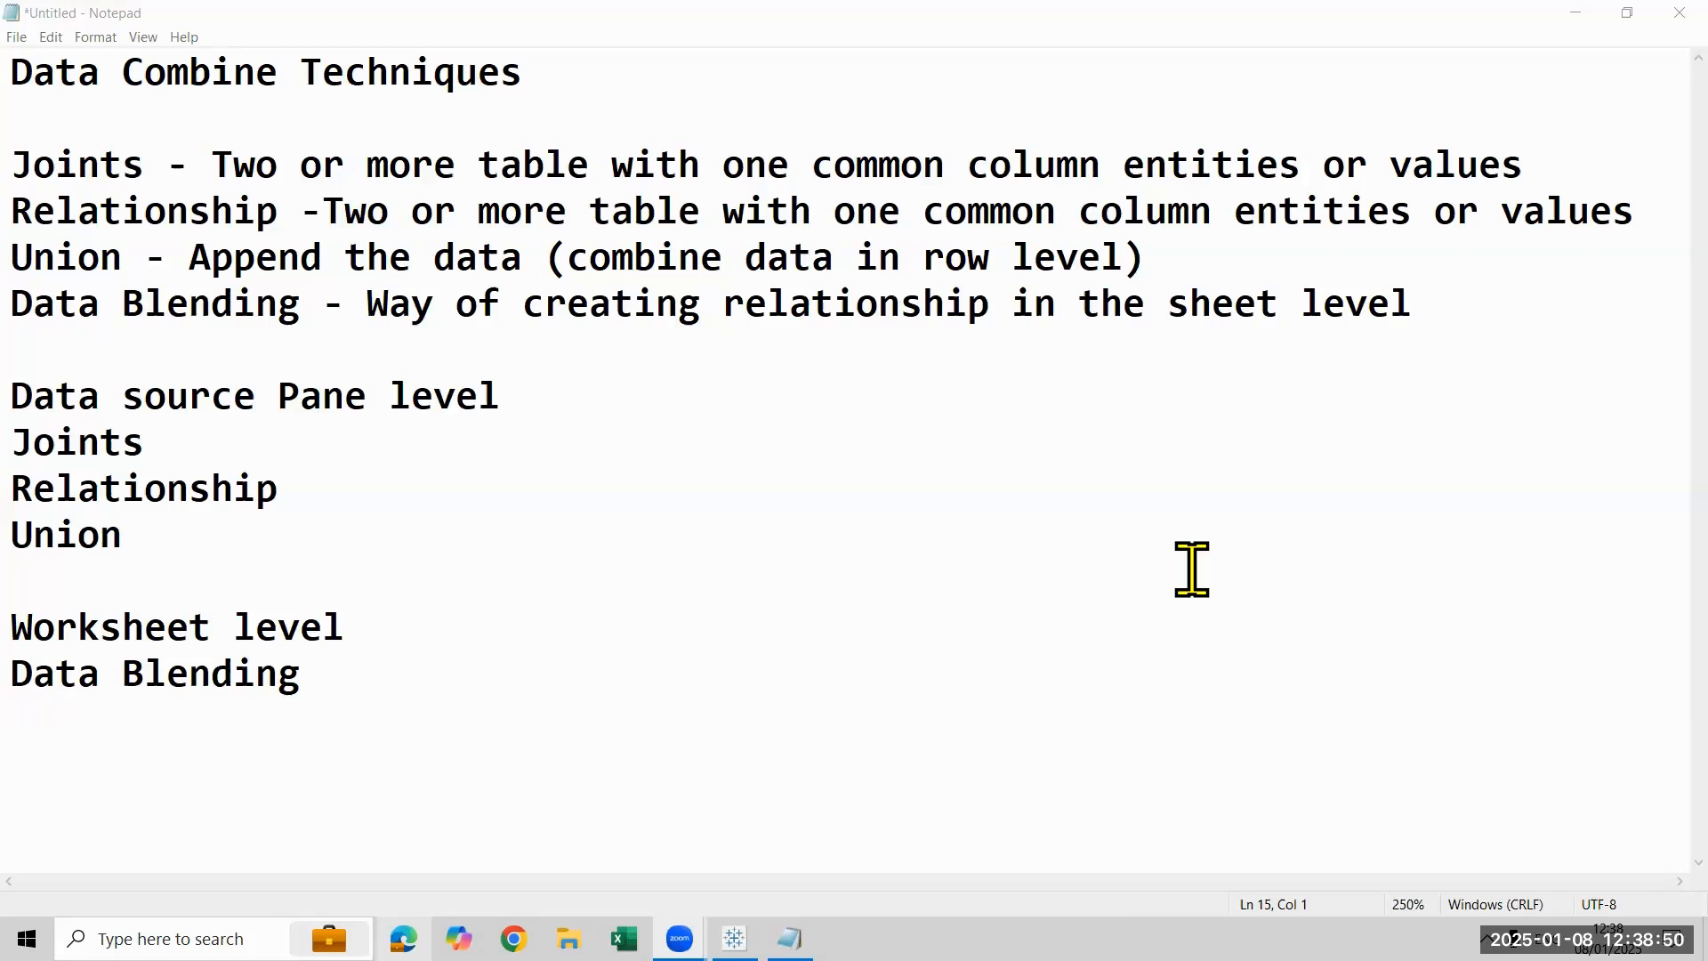
- Copy all the Notepad text, clear the document, and create a blank workbook in Excel
click(750, 676)
key(ctrl+a)
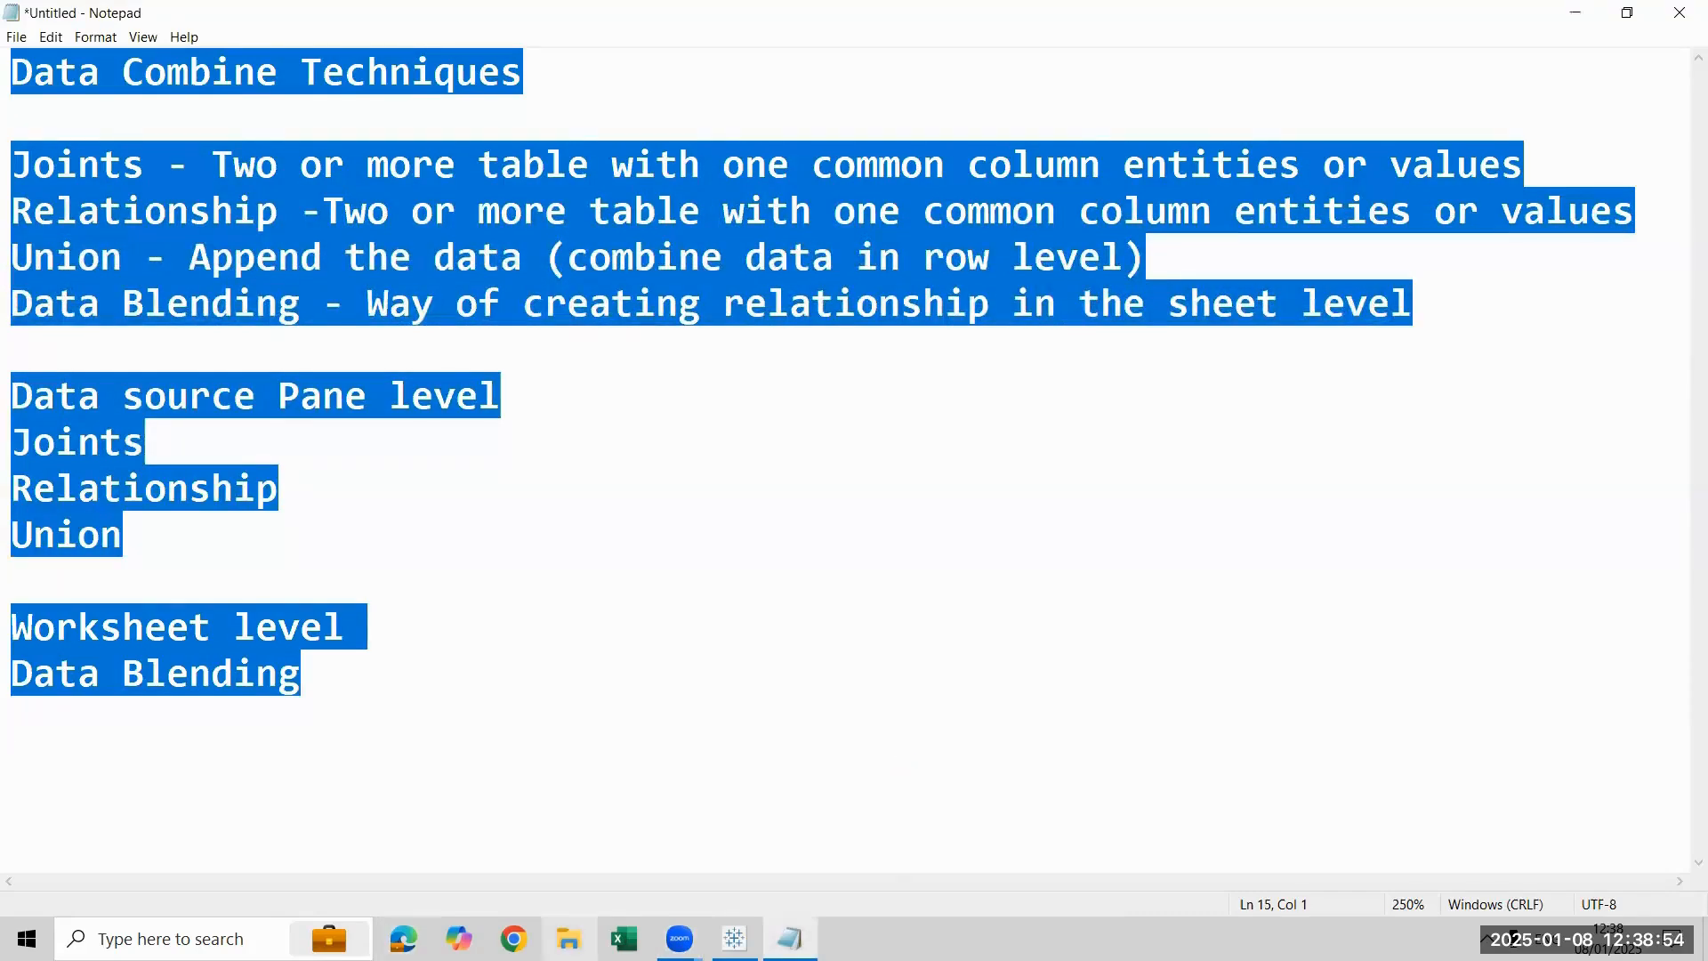
key(Delete)
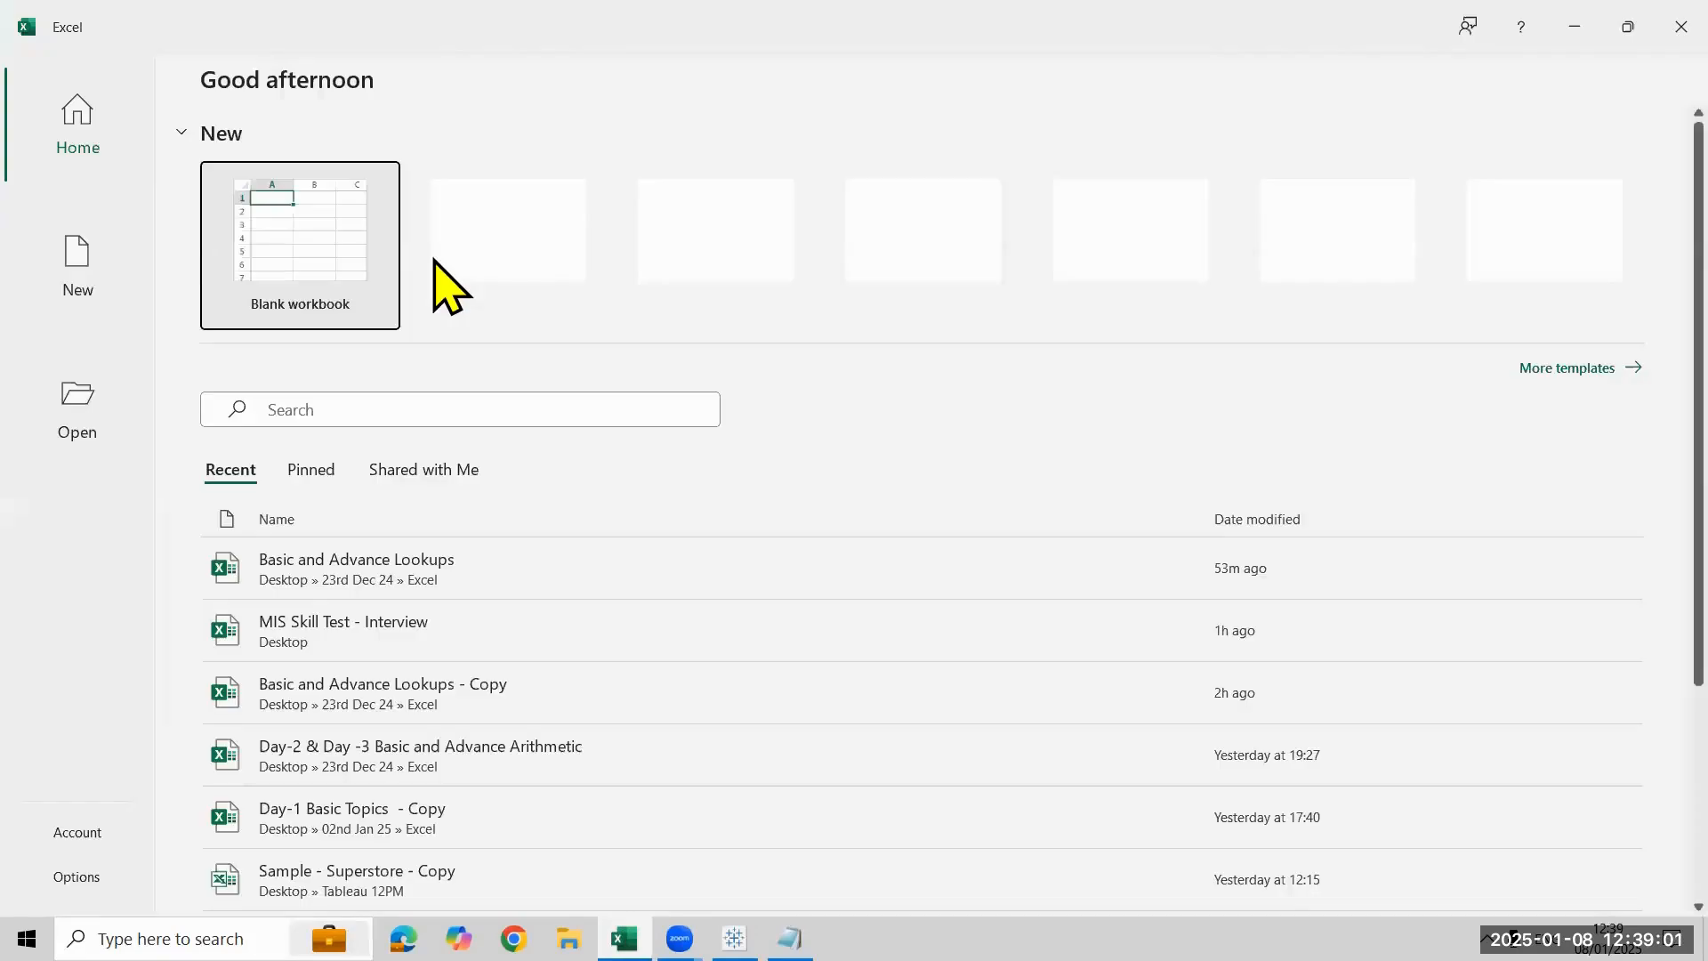
click(382, 271)
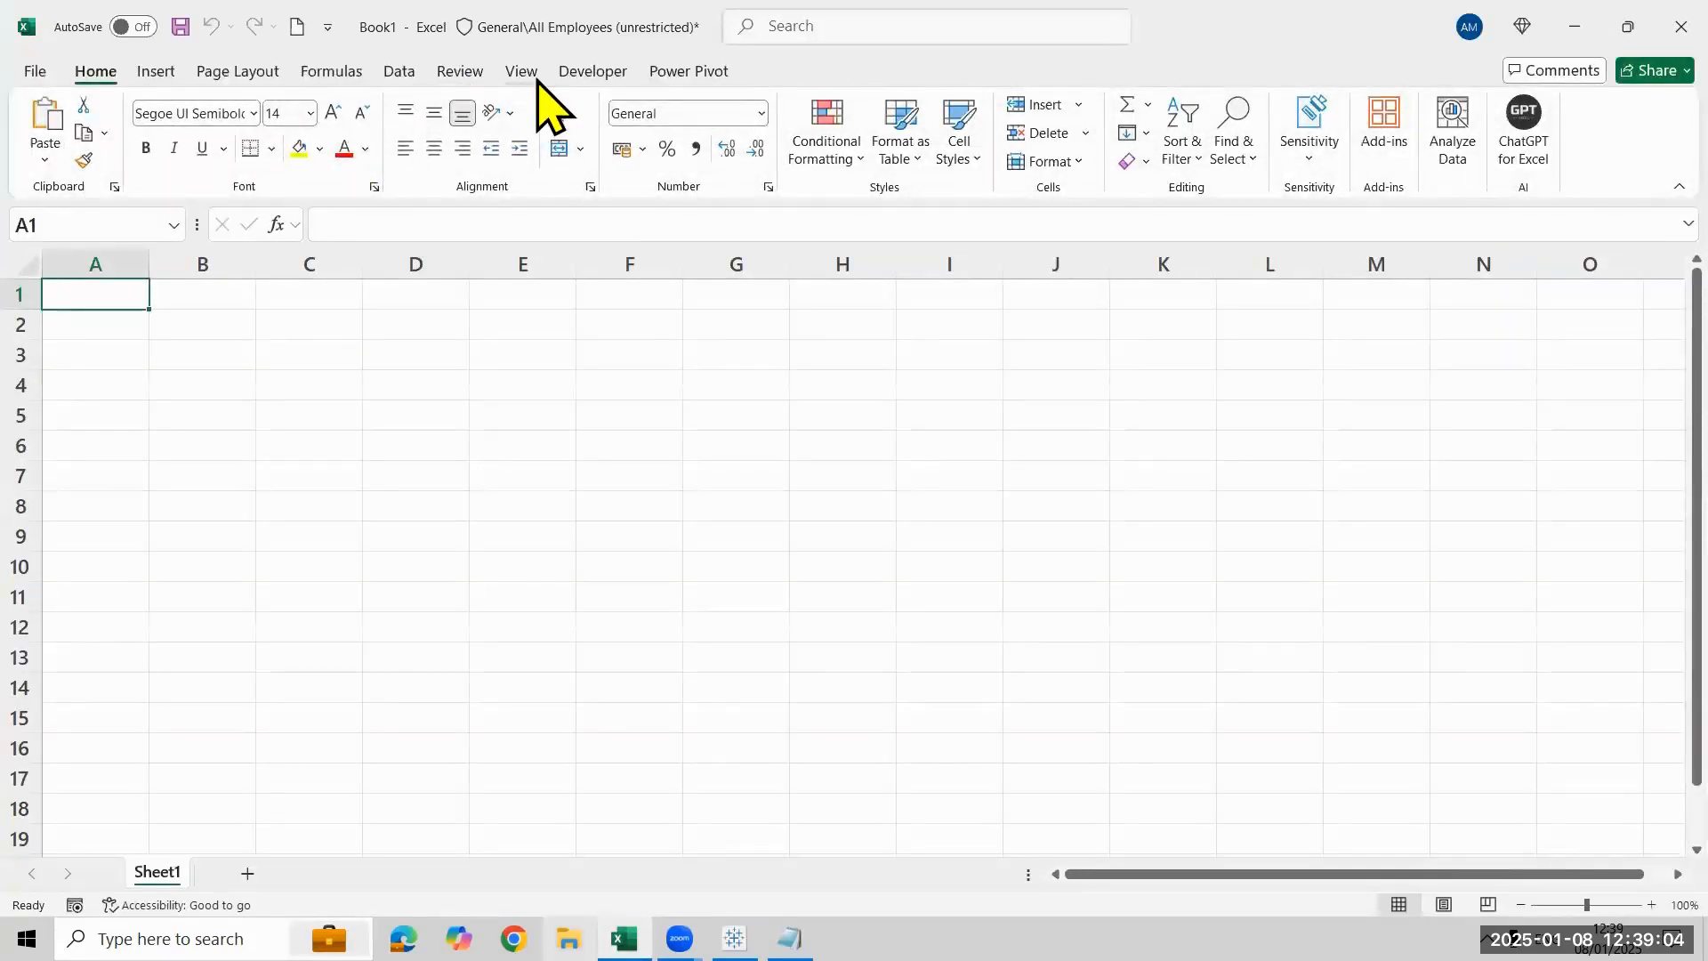
- Hide the worksheet's gridlines and paste the copied notes starting at cell D4
click(532, 75)
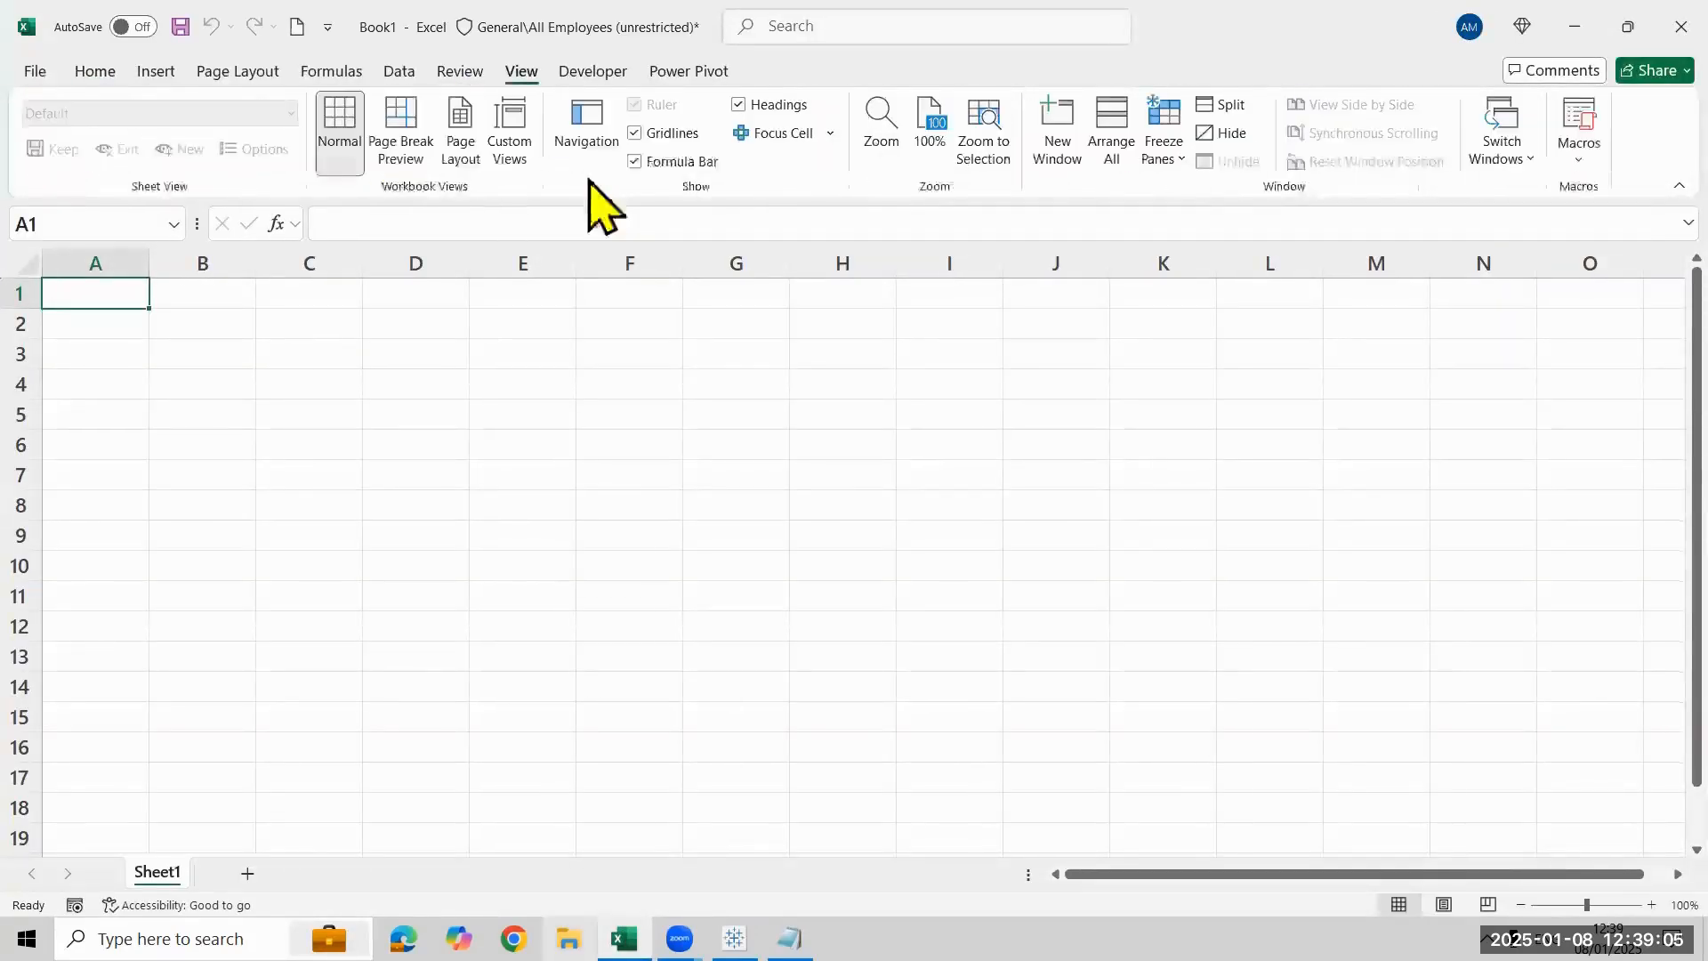
click(455, 373)
text(Data Combine Techniques  Joins - Two or more table with one common column entities or values Relationship -Two or more table with one common column entities or values Union - Append the data (combine data in row level) Data Blending - Way of creating relationship in the sheet level  Data source Pane level Joints Relationship Union  Worksheet level Data Blending)
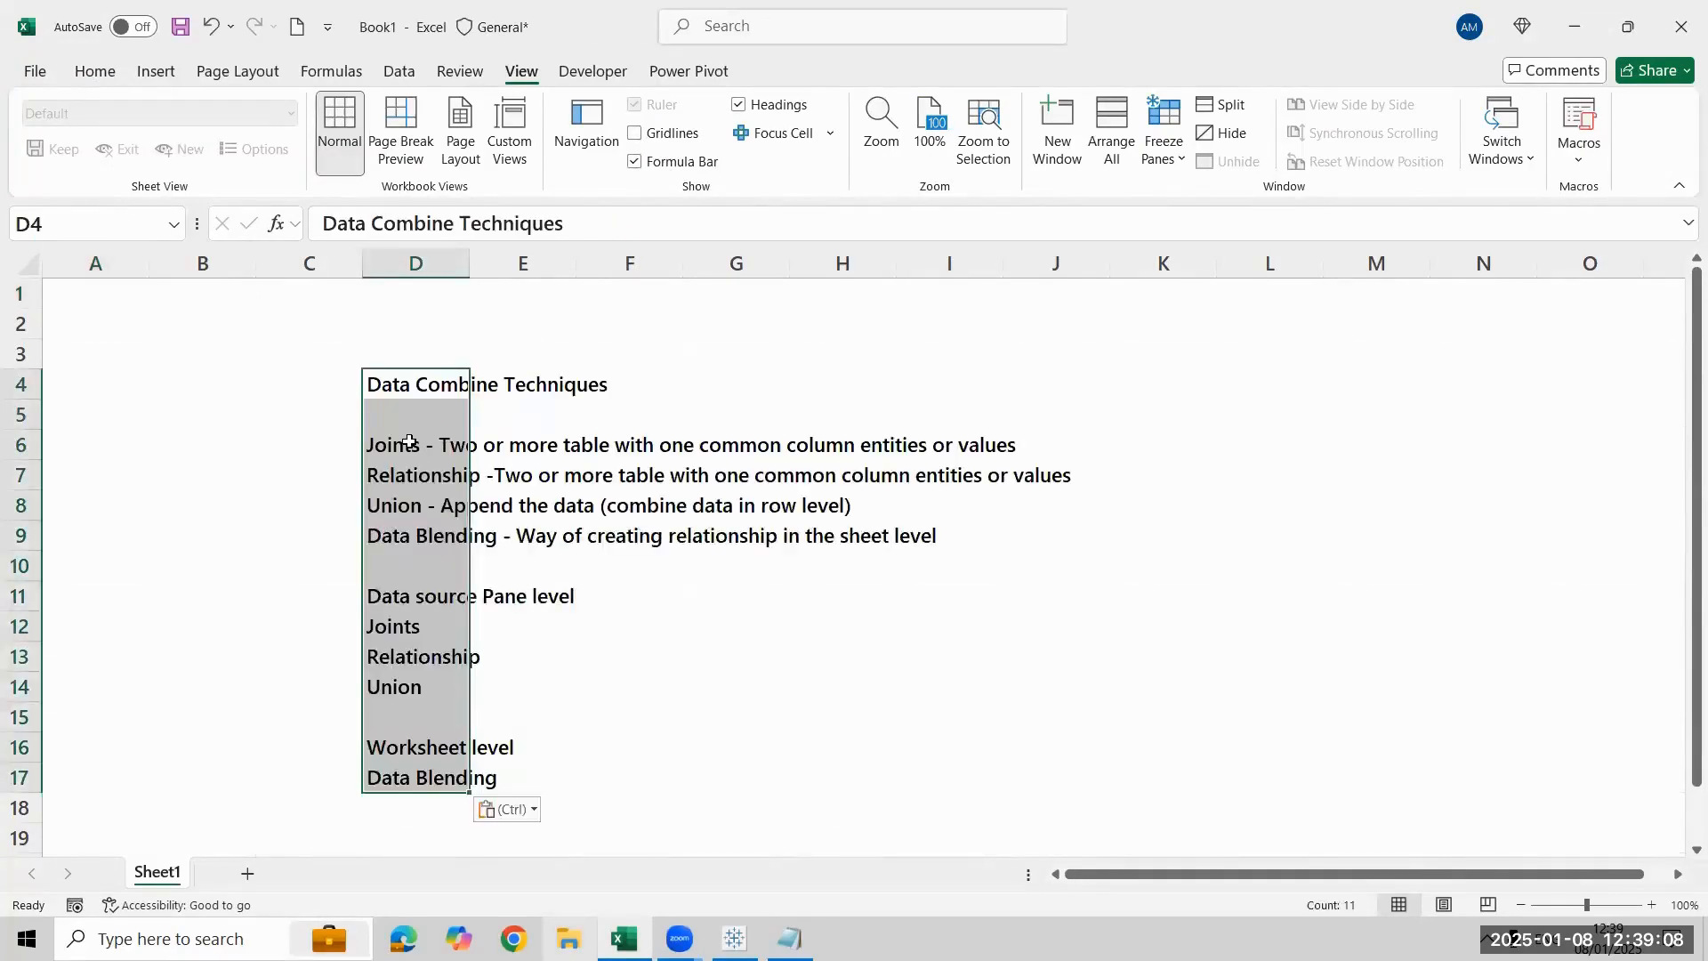
- Copy the Joints description from cell D6 and paste it into the emptied Notepad document
key(Down)
key(Down)
key(ctrl+c)
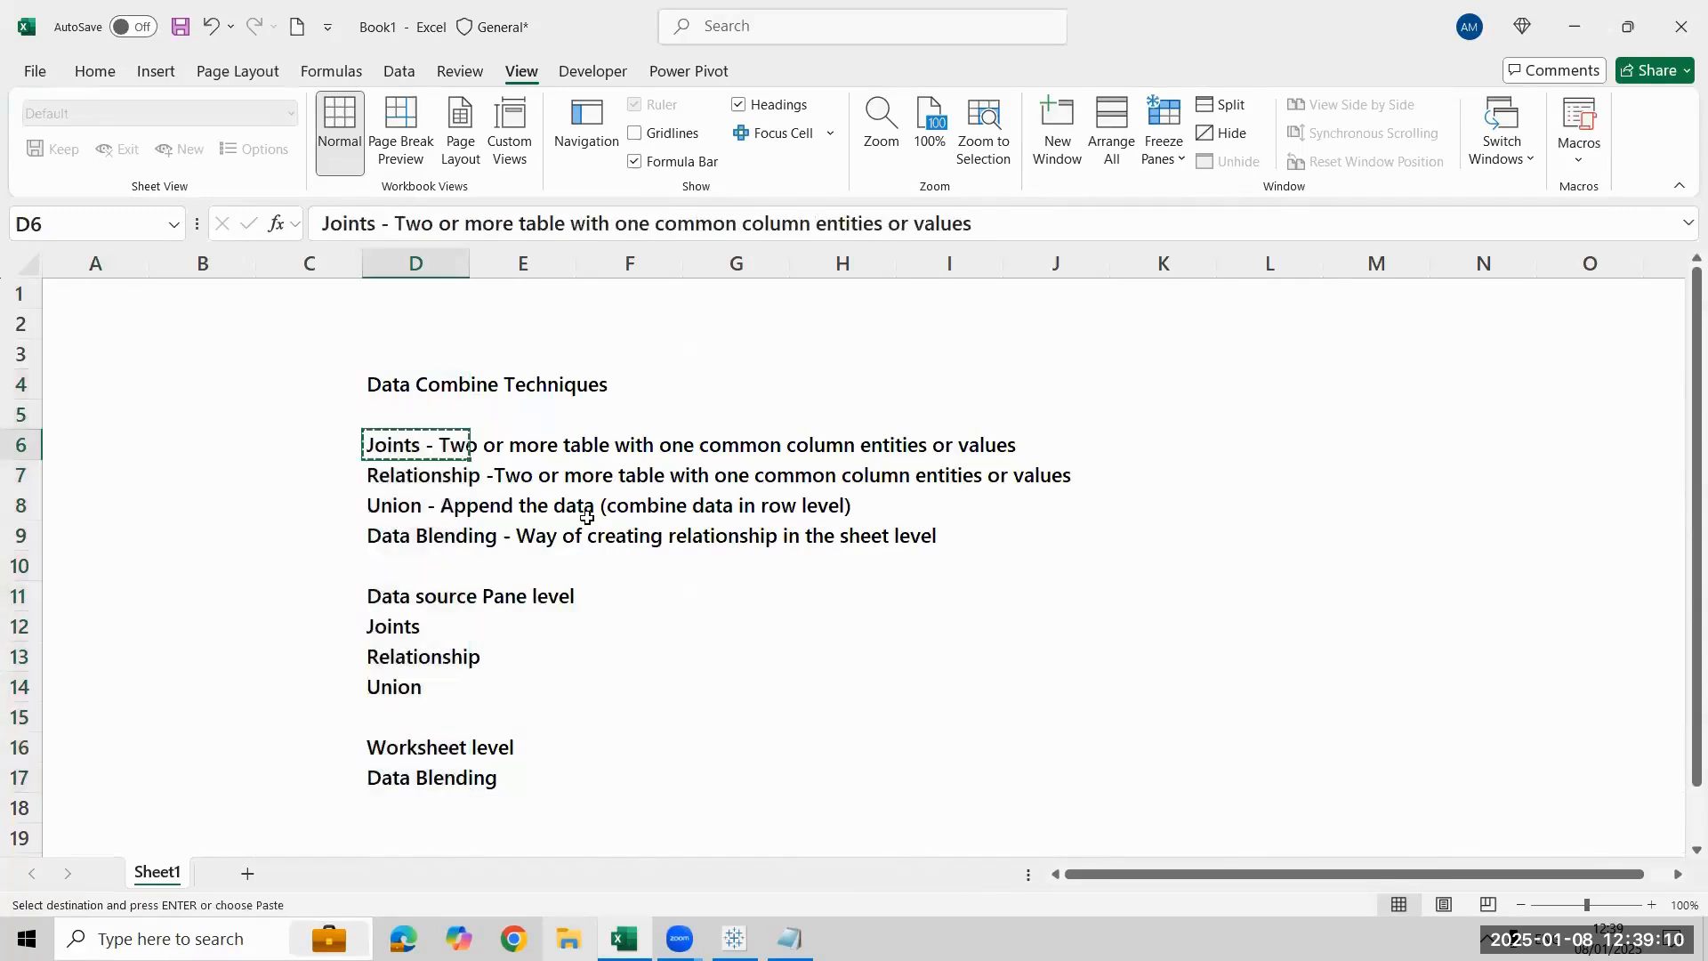
key(alt+Tab)
key(ctrl+v)
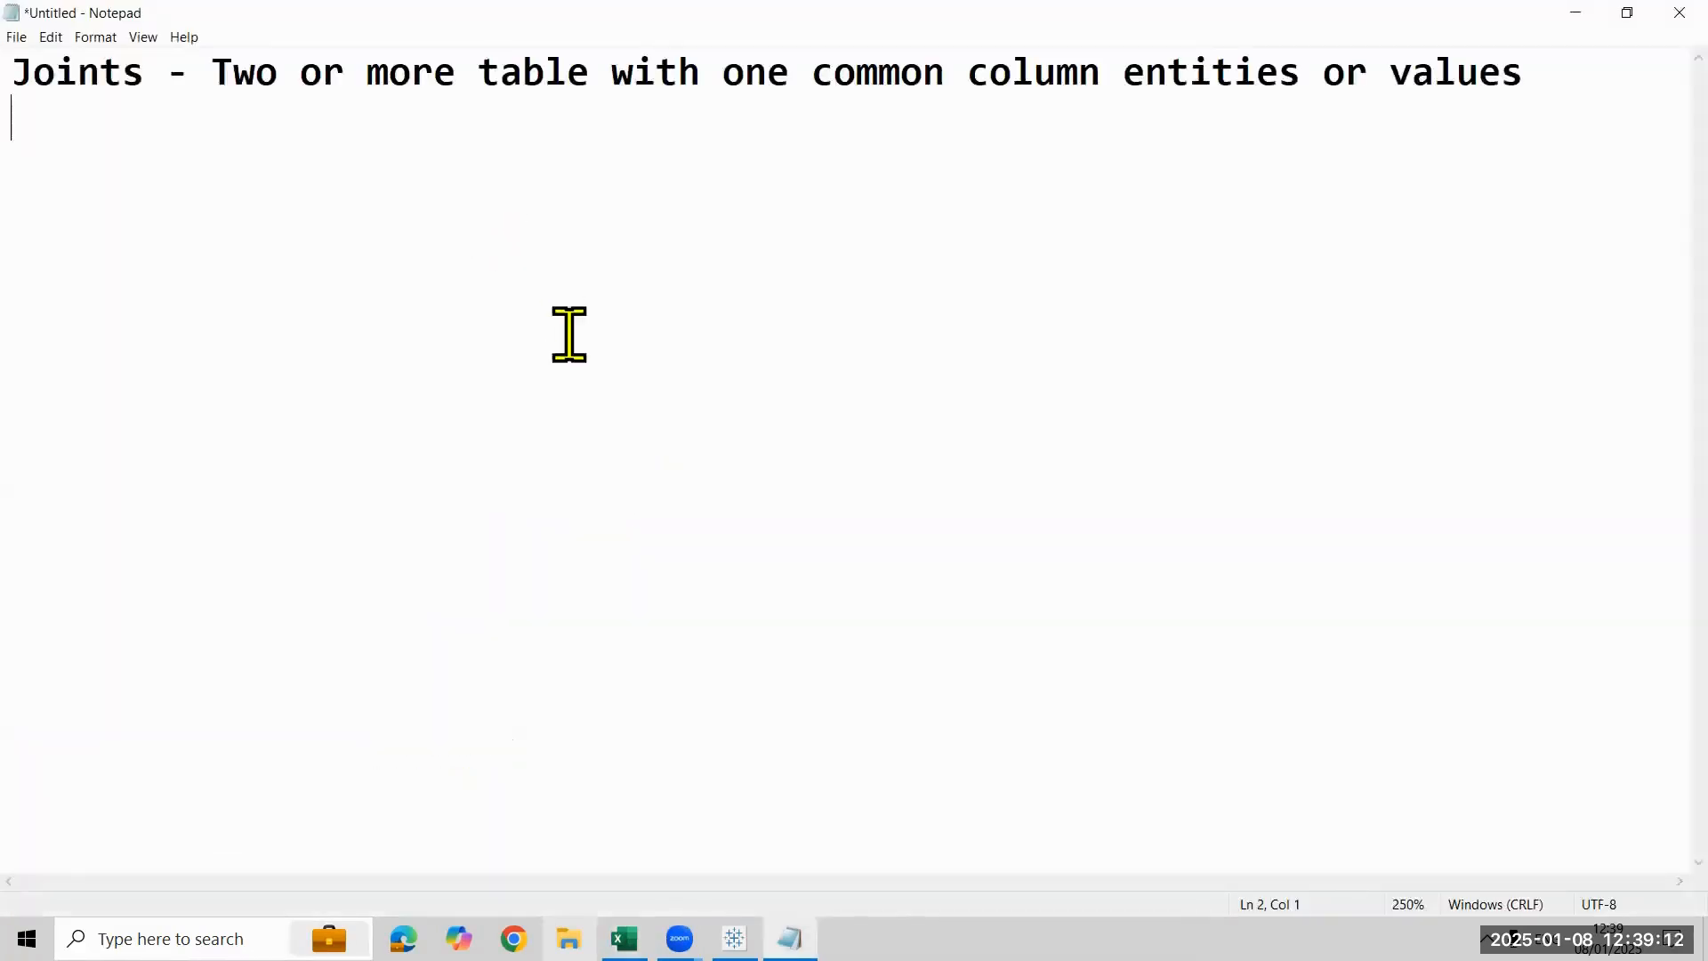
- List "Inner join" and "Left Join" on separate lines below the Joints description
key(Return)
text(Inner joi)
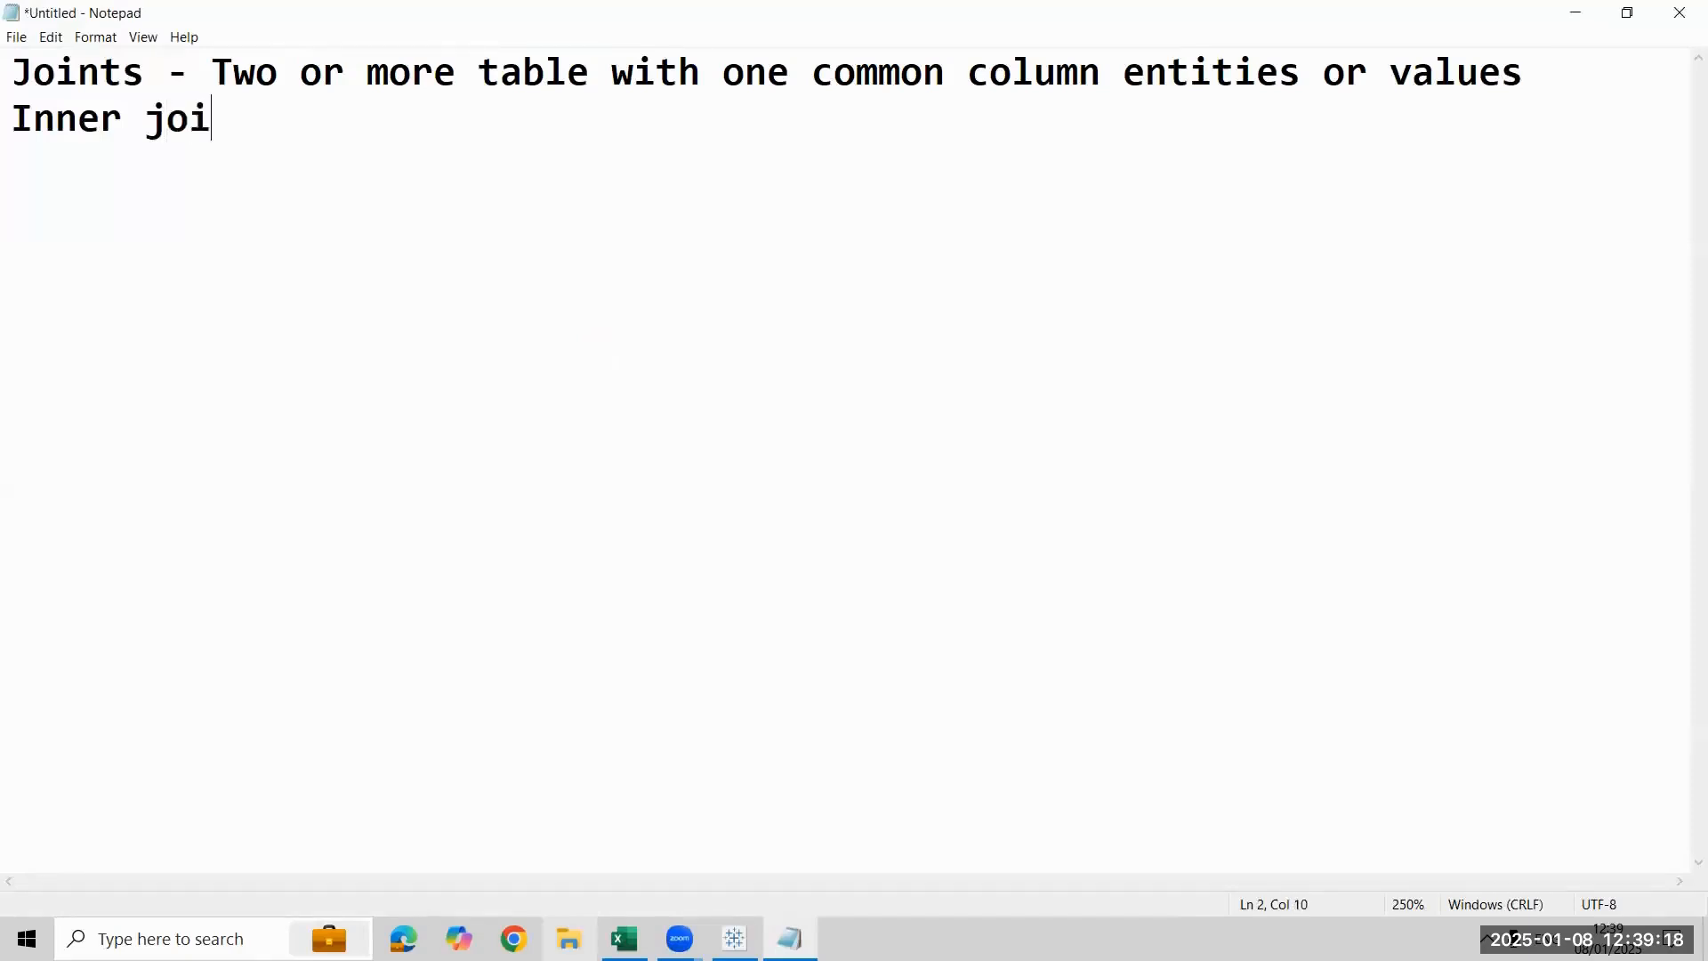
text(n Left J)
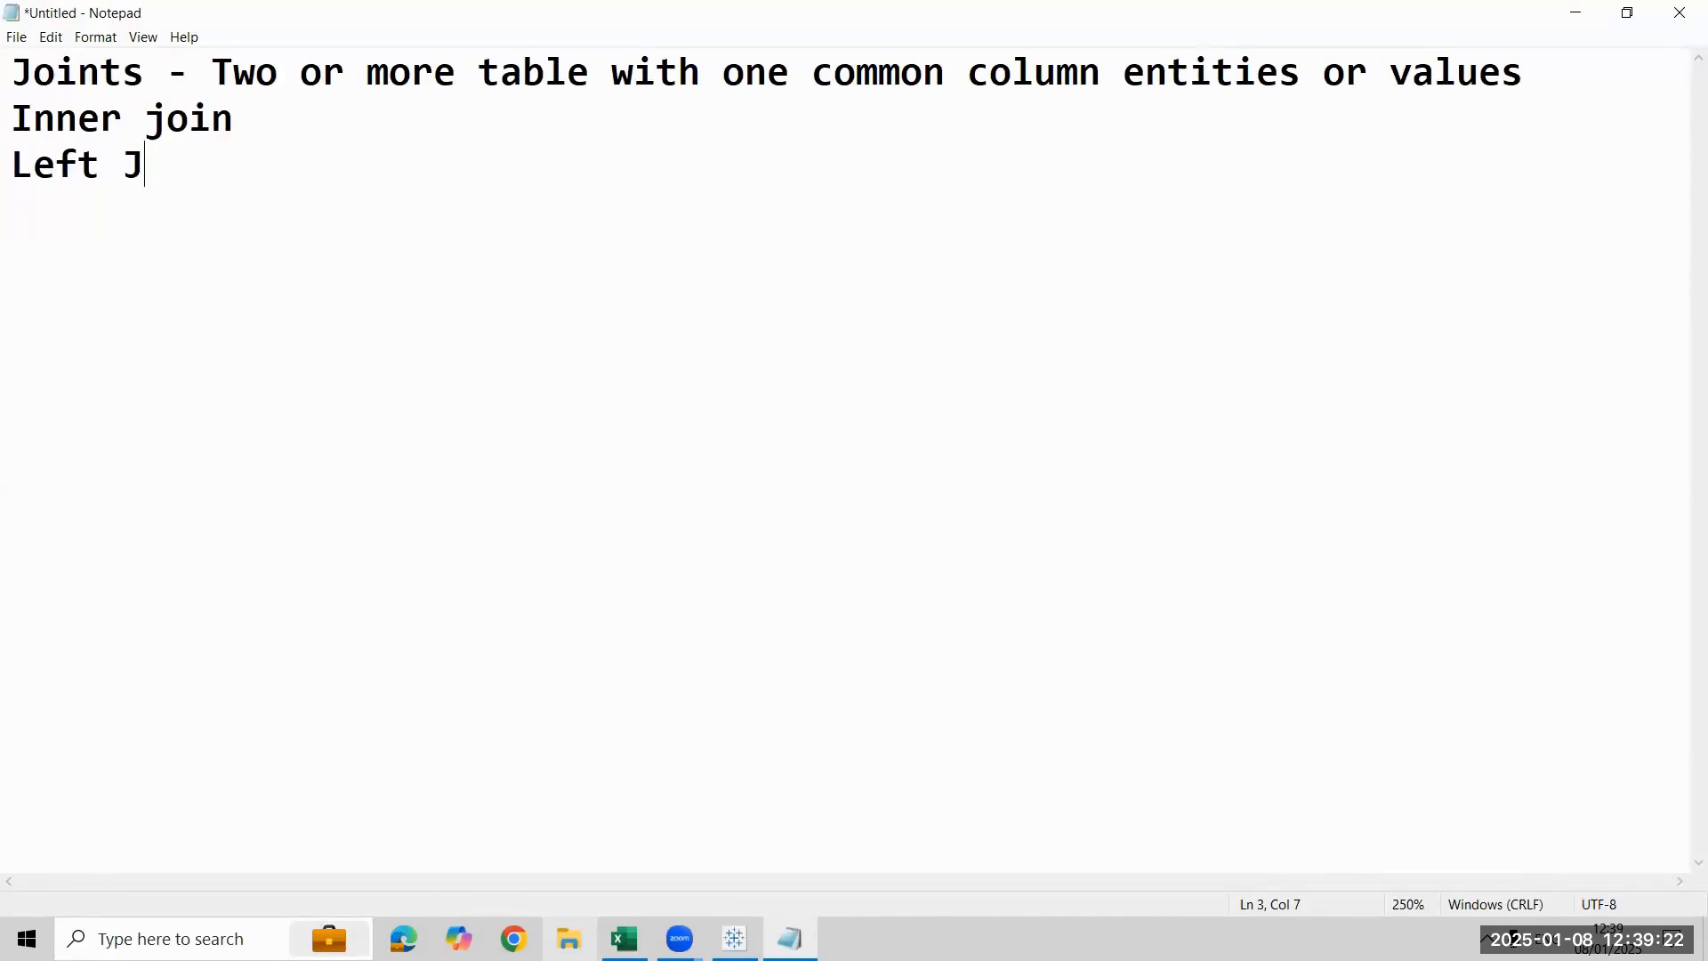
text(oin)
- Add "Right Join" on a new line below "Left Join"
key(Return)
text(u)
key(BackSpace)
text(O)
key(BackSpace)
text(Rig)
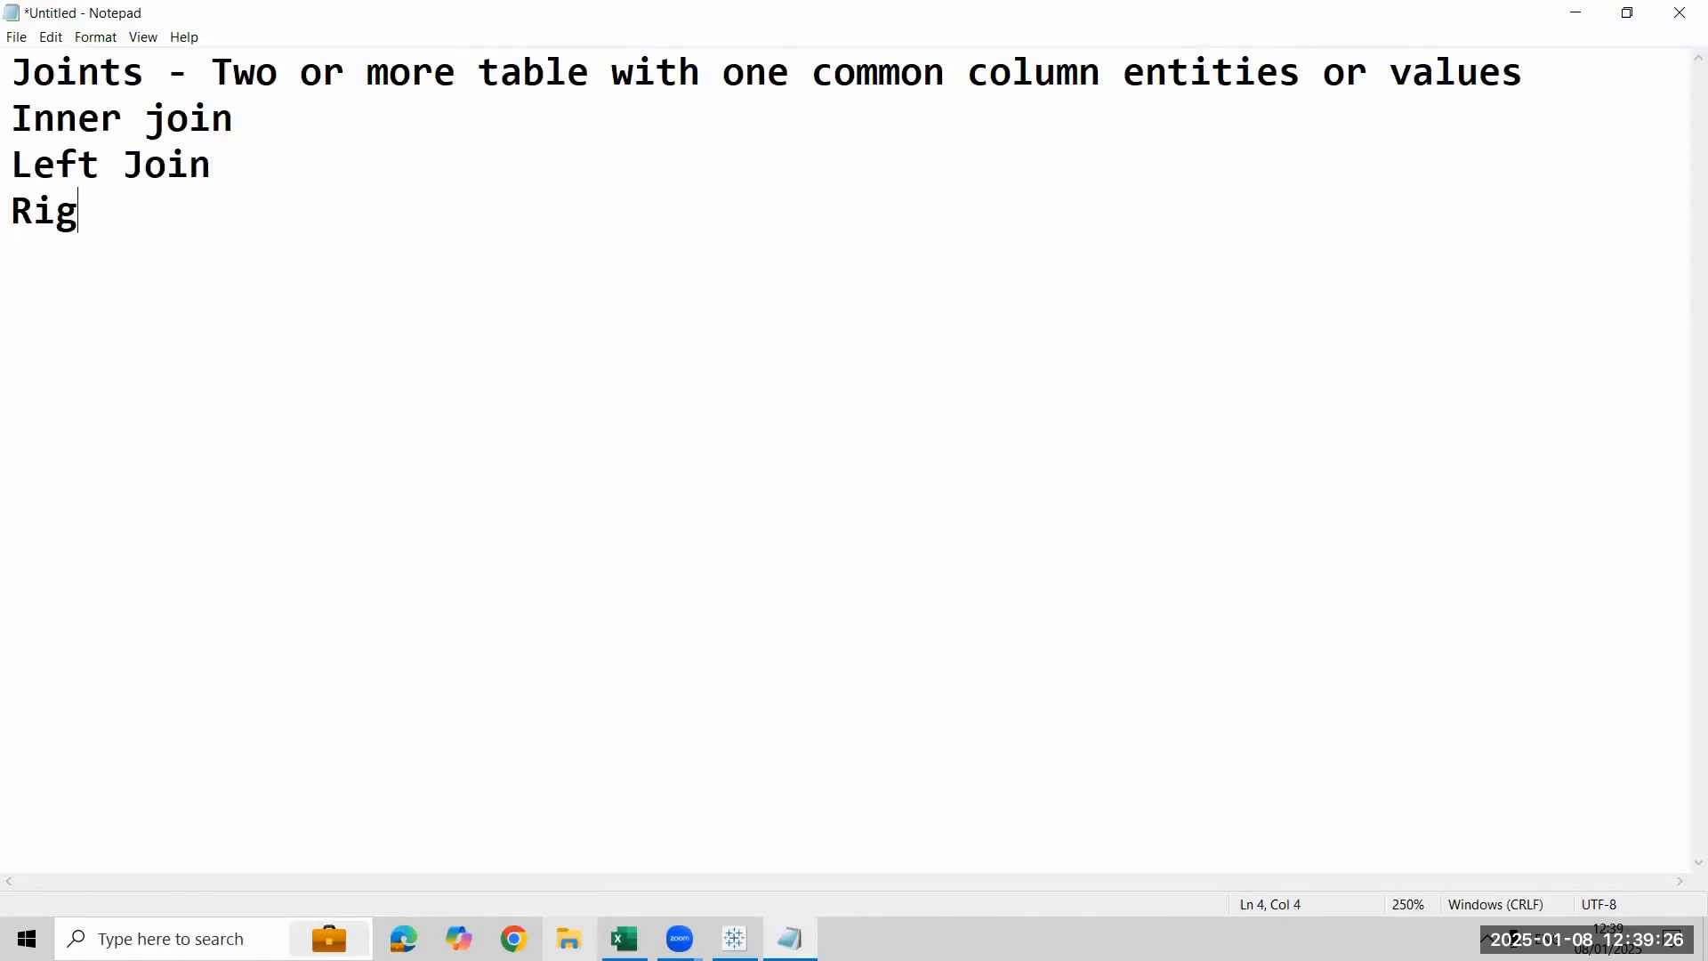
text(ht Join)
key(Return)
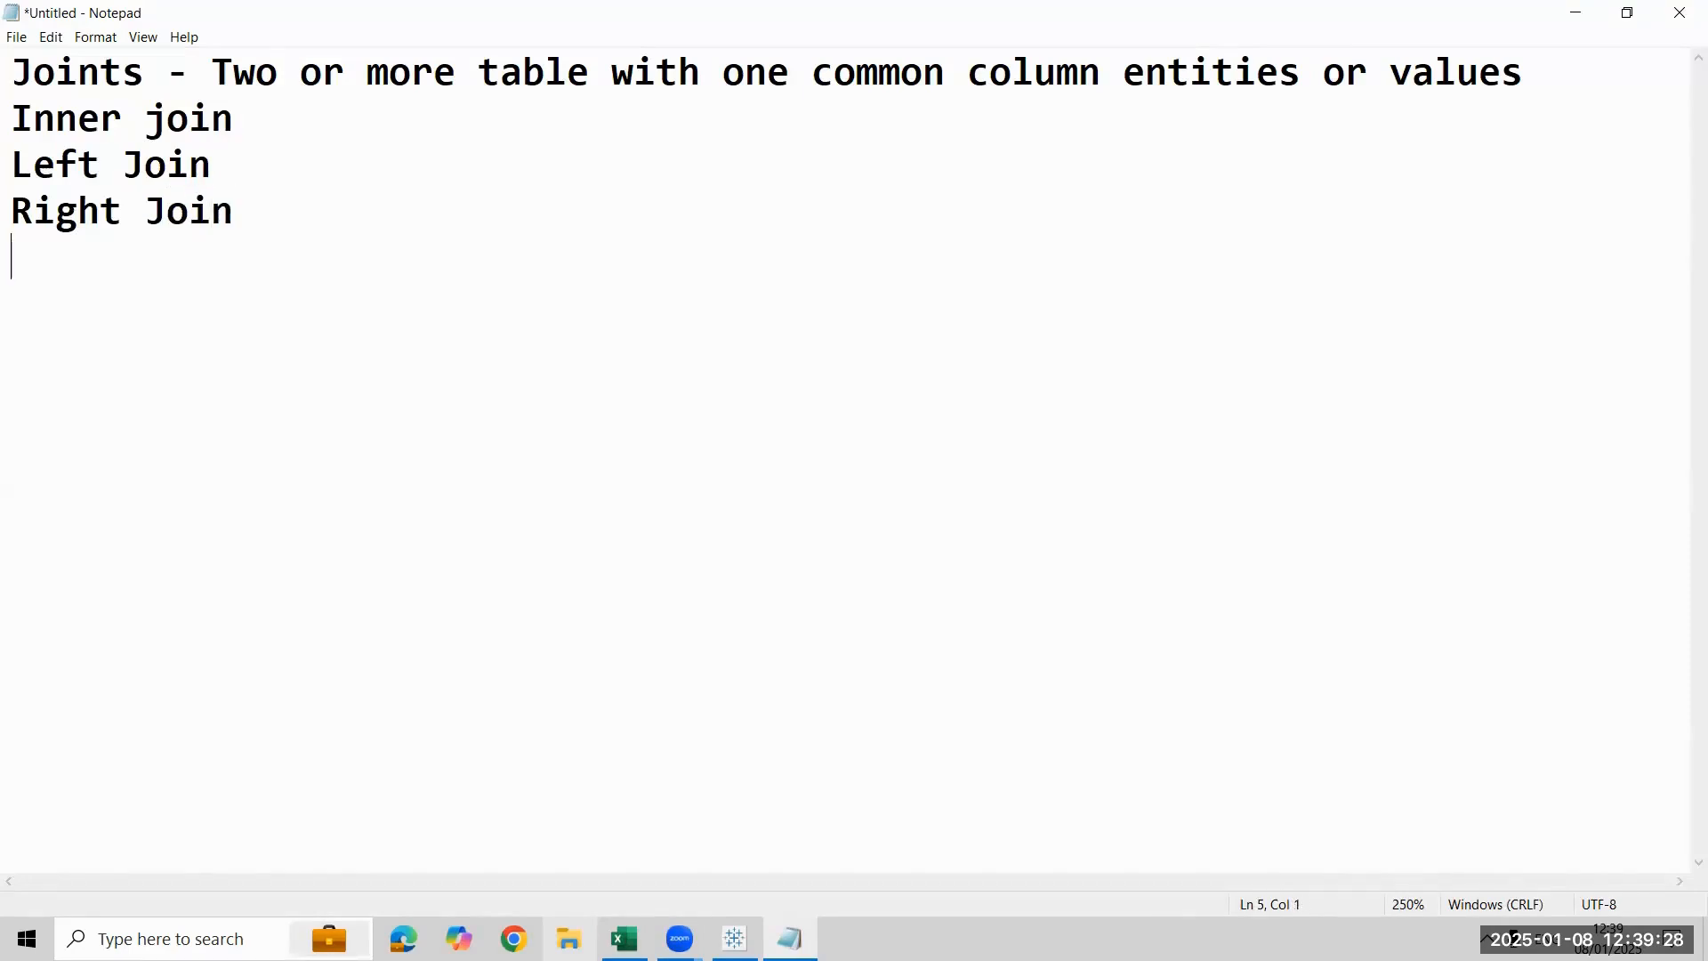
- Add "Full Join" on the line below "Right Join"
text(Outer J)
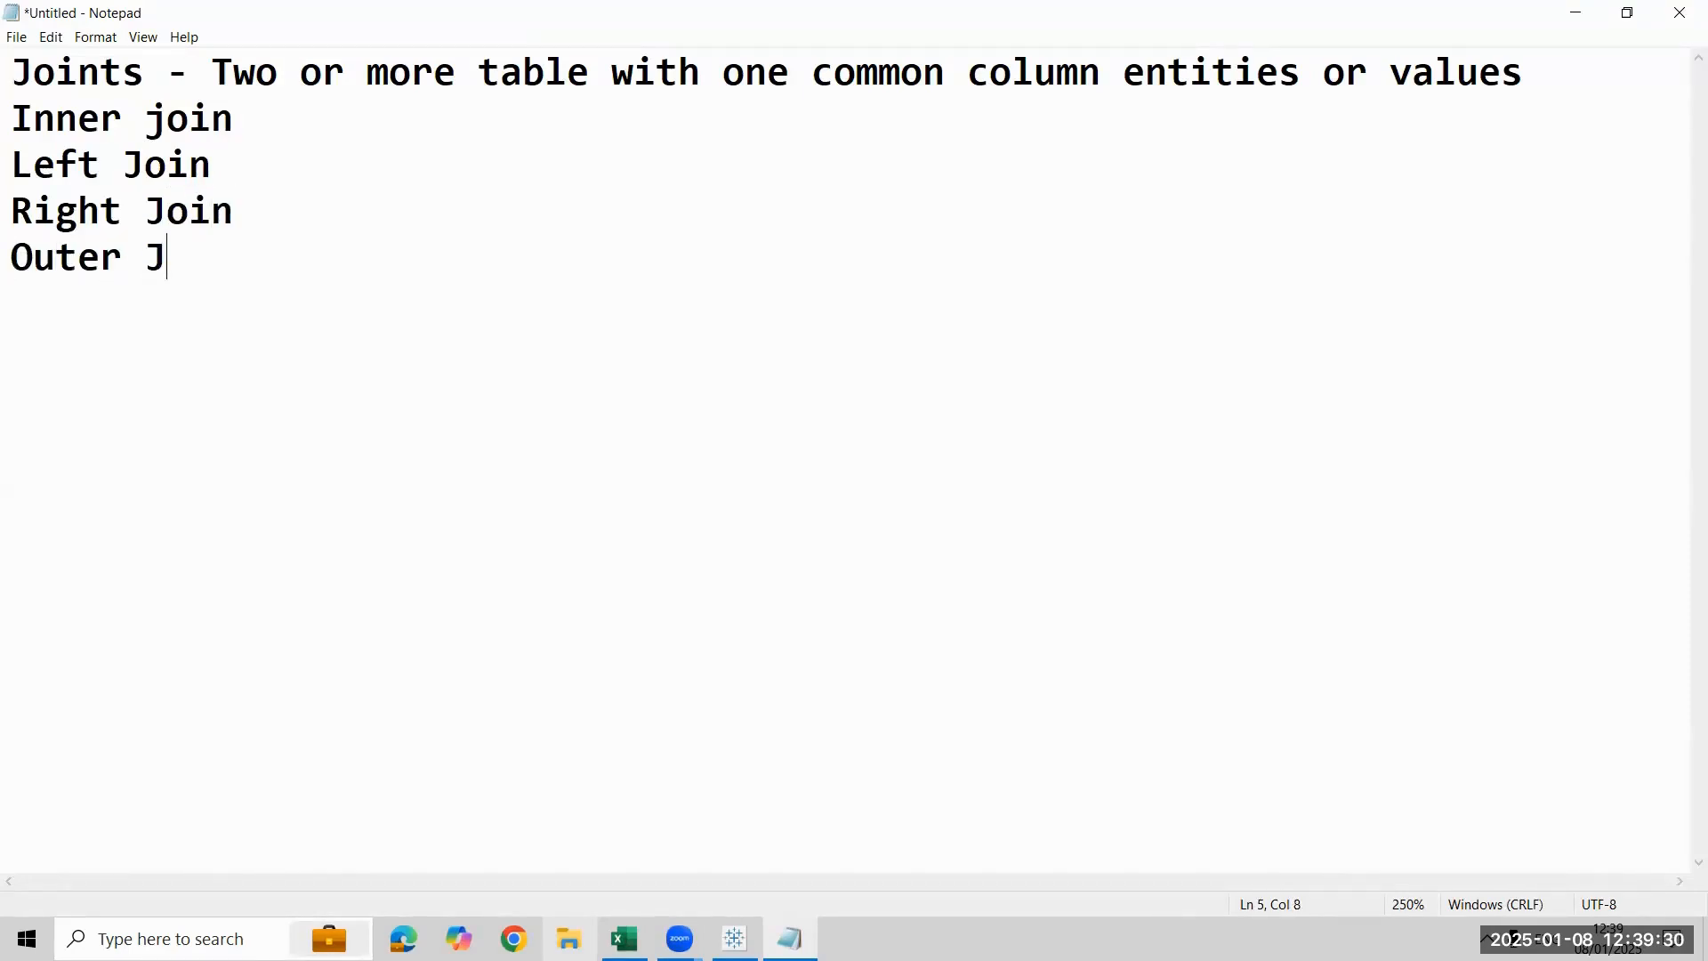
key(BackSpace)
key(BackSpace)
key(BackSpace)
key(BackSpace)
key(BackSpace)
key(BackSpace)
key(BackSpace)
text(F)
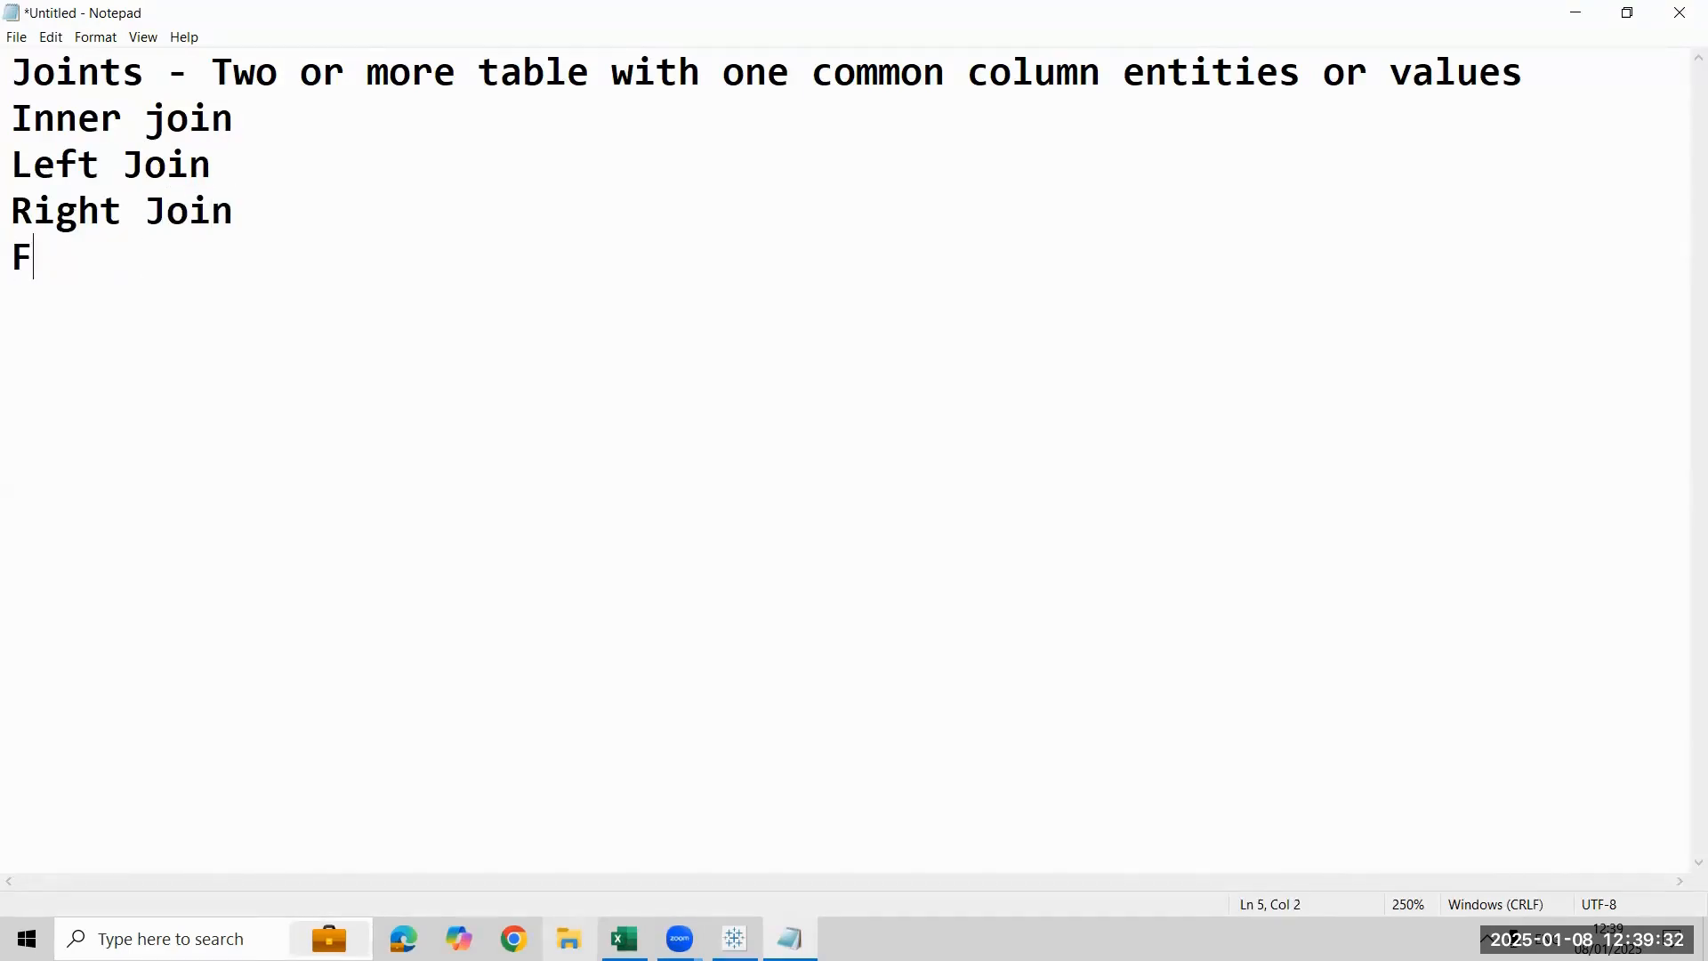
text(ull Join)
key(Return)
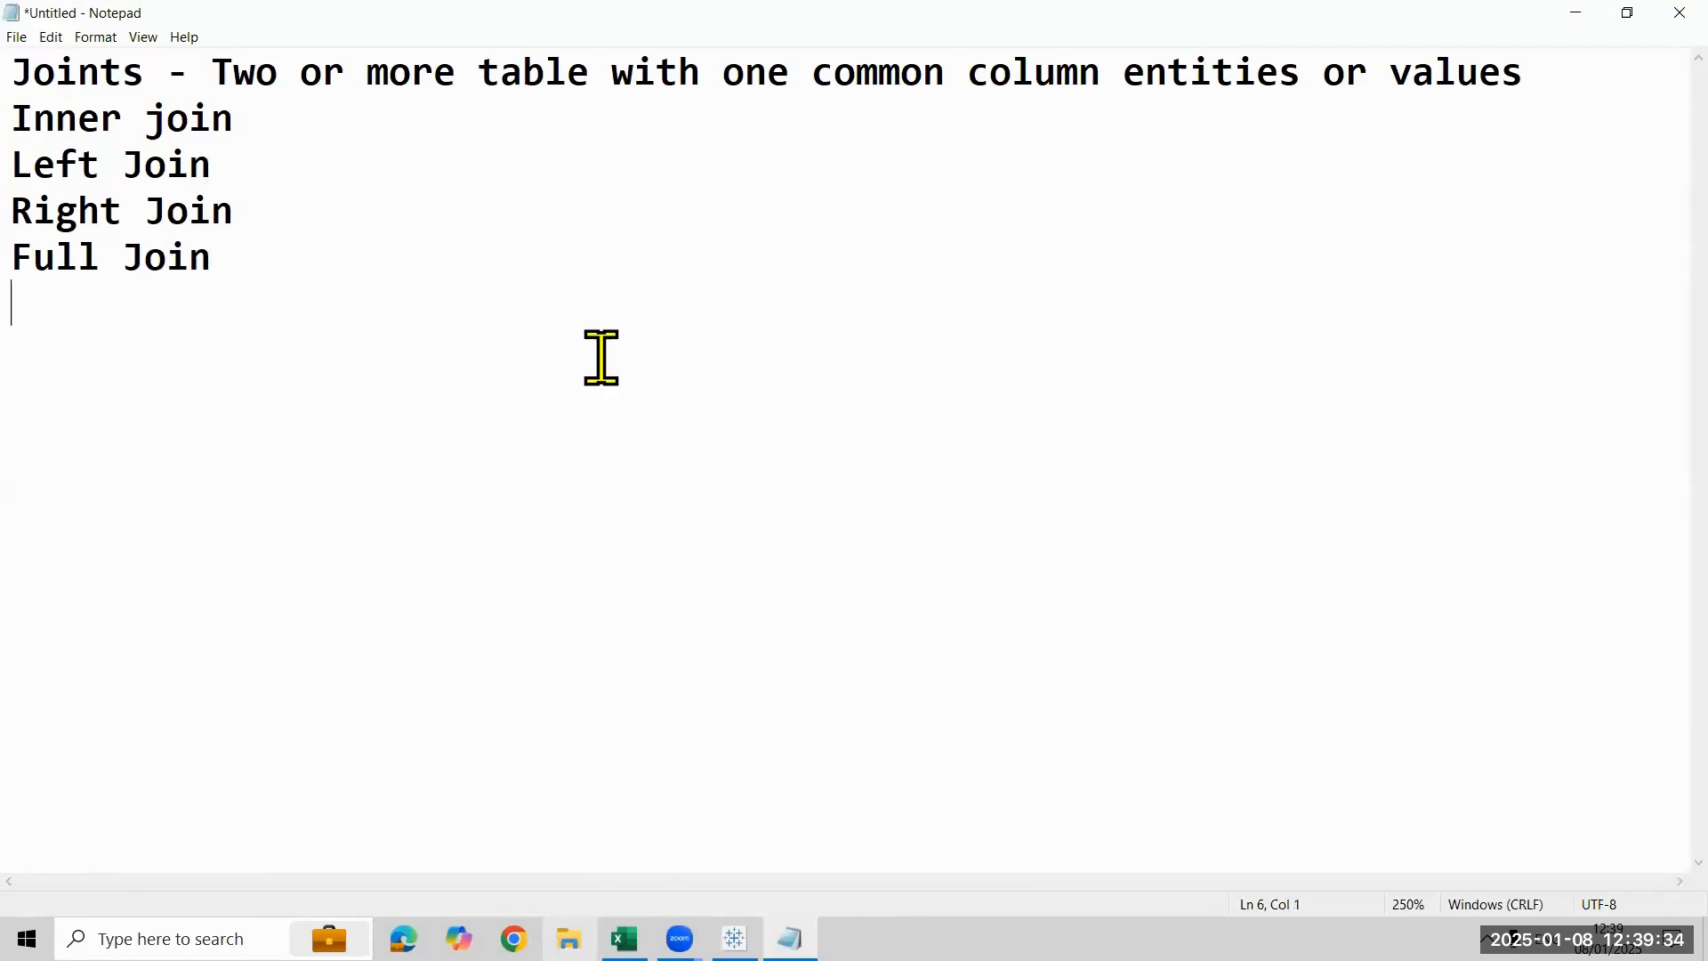
- Capitalize the second word of the "Inner join" line so it reads "Inner Join"
key(Up)
key(Up)
key(Up)
key(Up)
key(Left)
key(Left)
key(Left)
key(Left)
key(BackSpace)
text(J)
- Append the description "- Extract only matching data" to the Inner Join line
key(End)
text(- M)
key(BackSpace)
text(Ex)
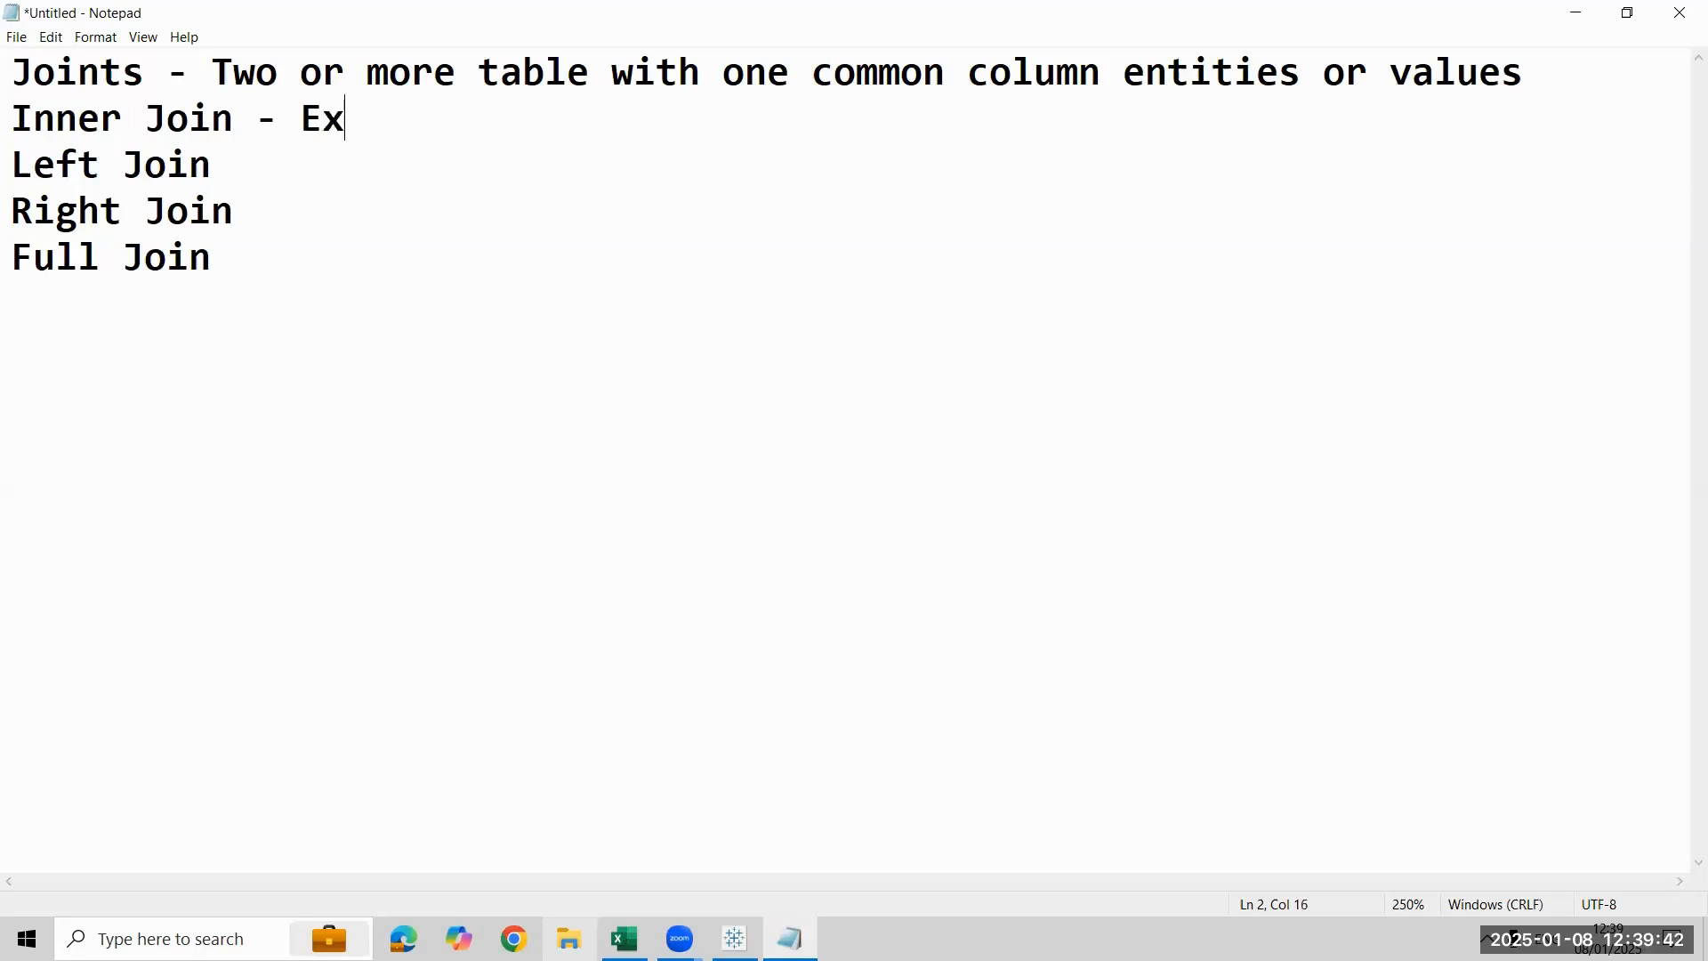
text(tract onl)
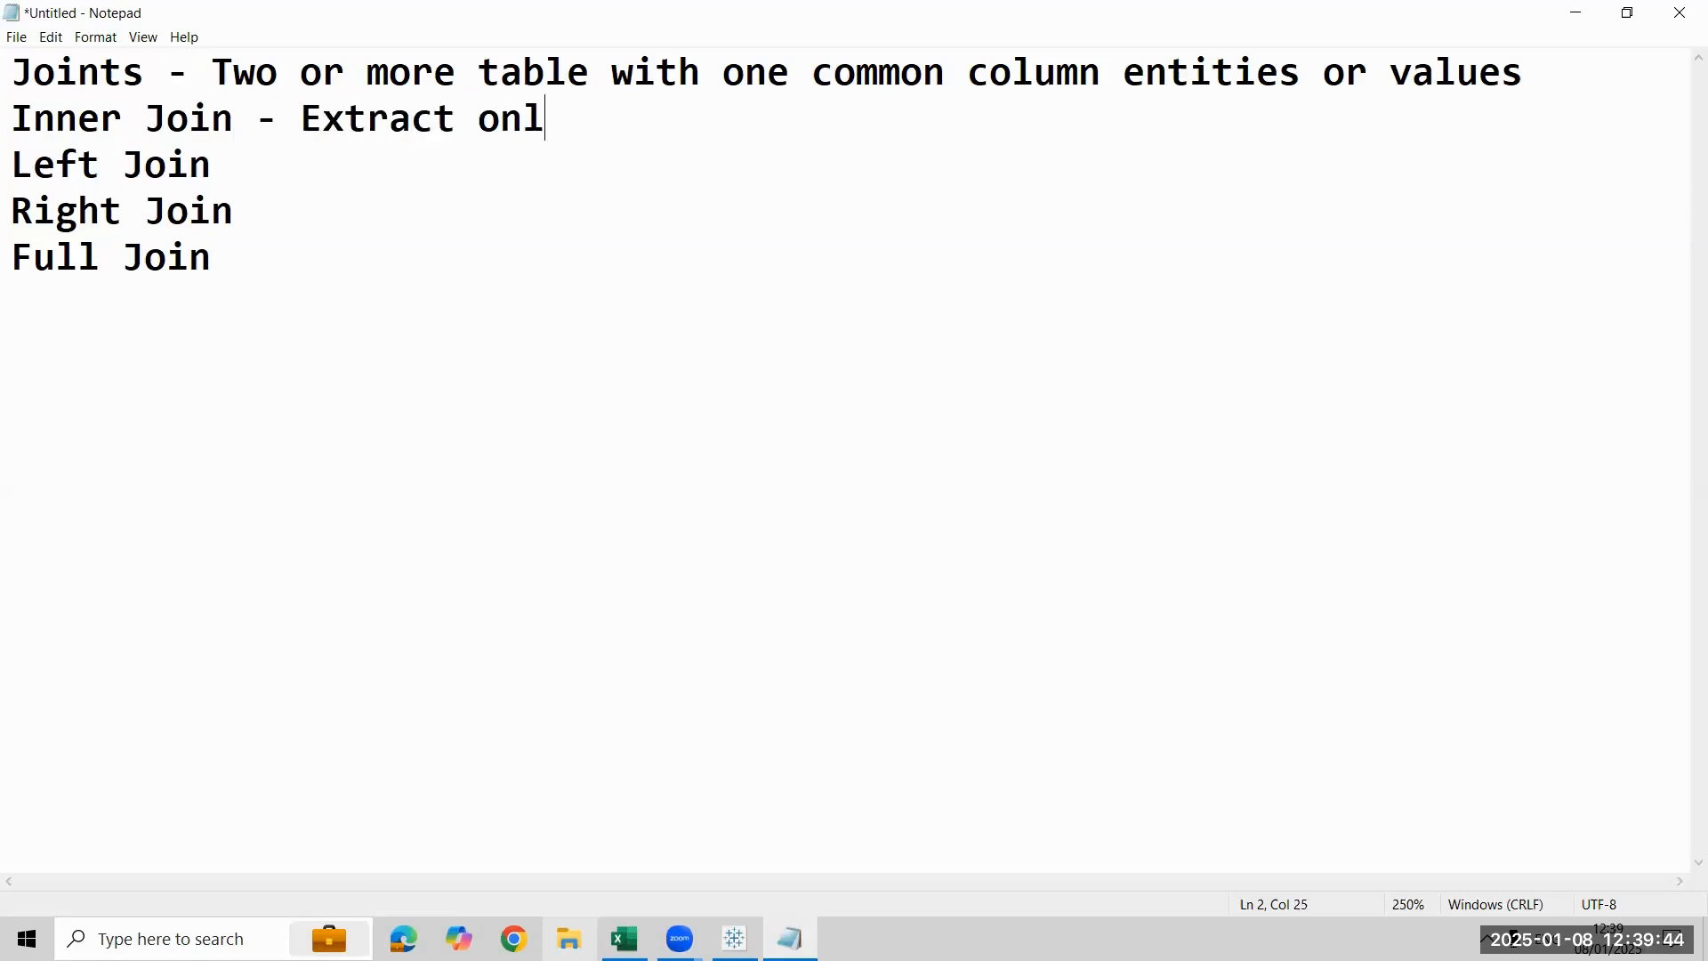
text(y match dat)
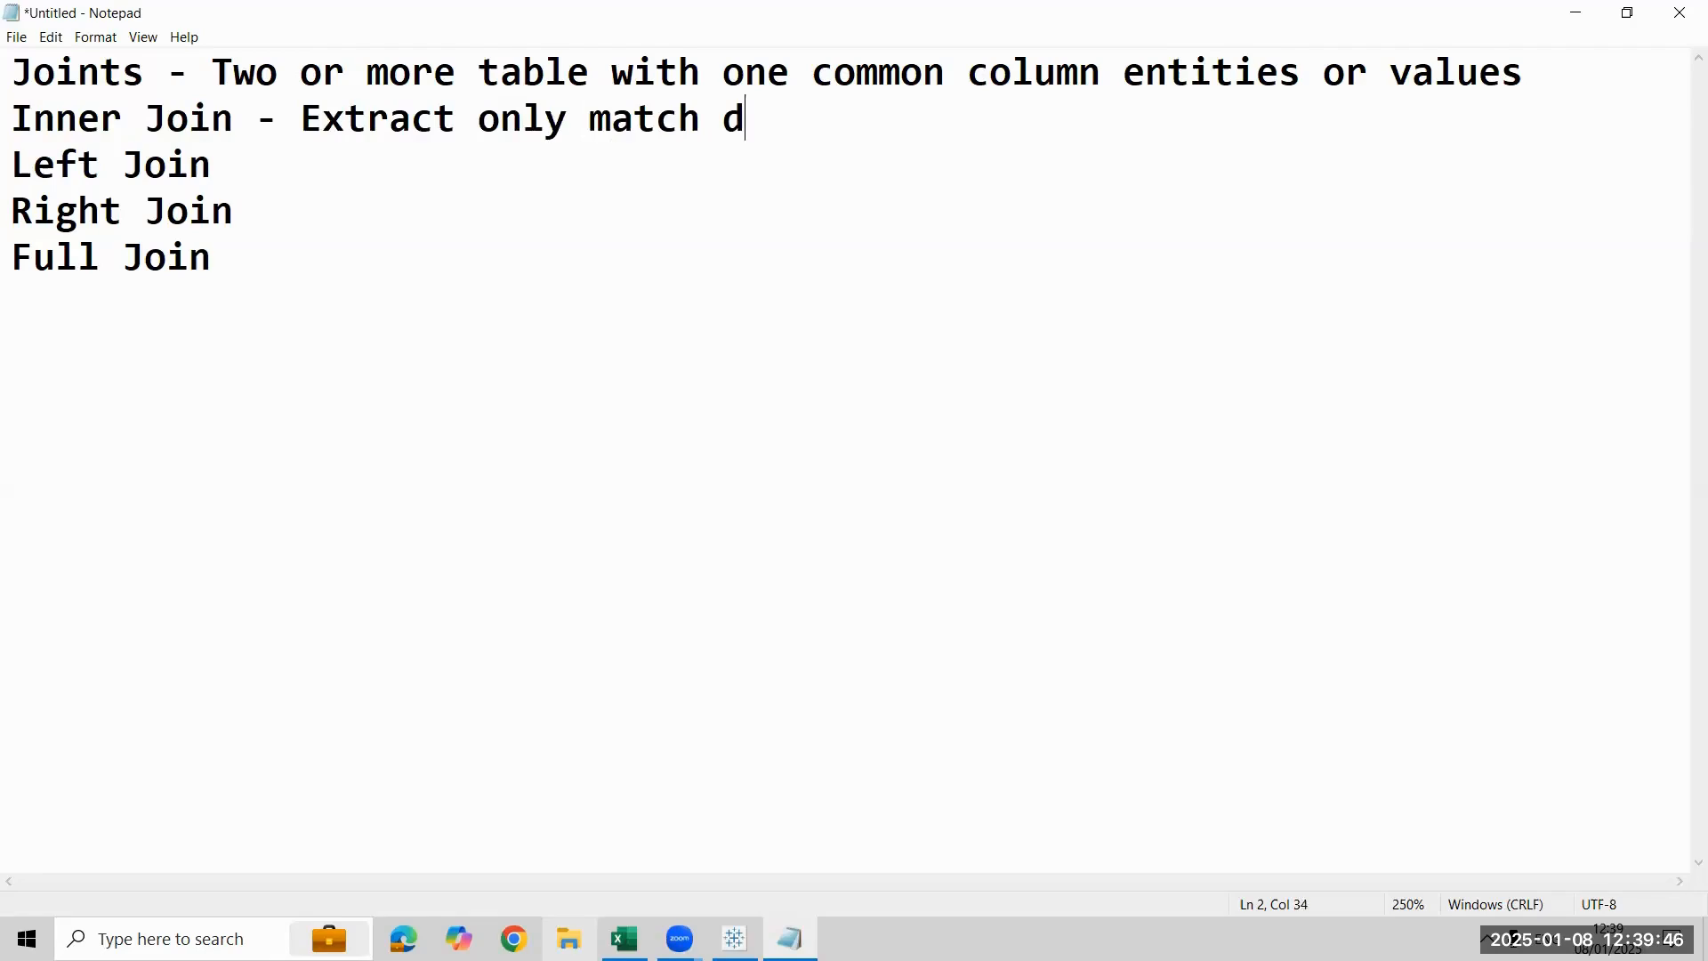
key(BackSpace)
key(BackSpace)
key(BackSpace)
key(BackSpace)
text(ing data)
key(Return)
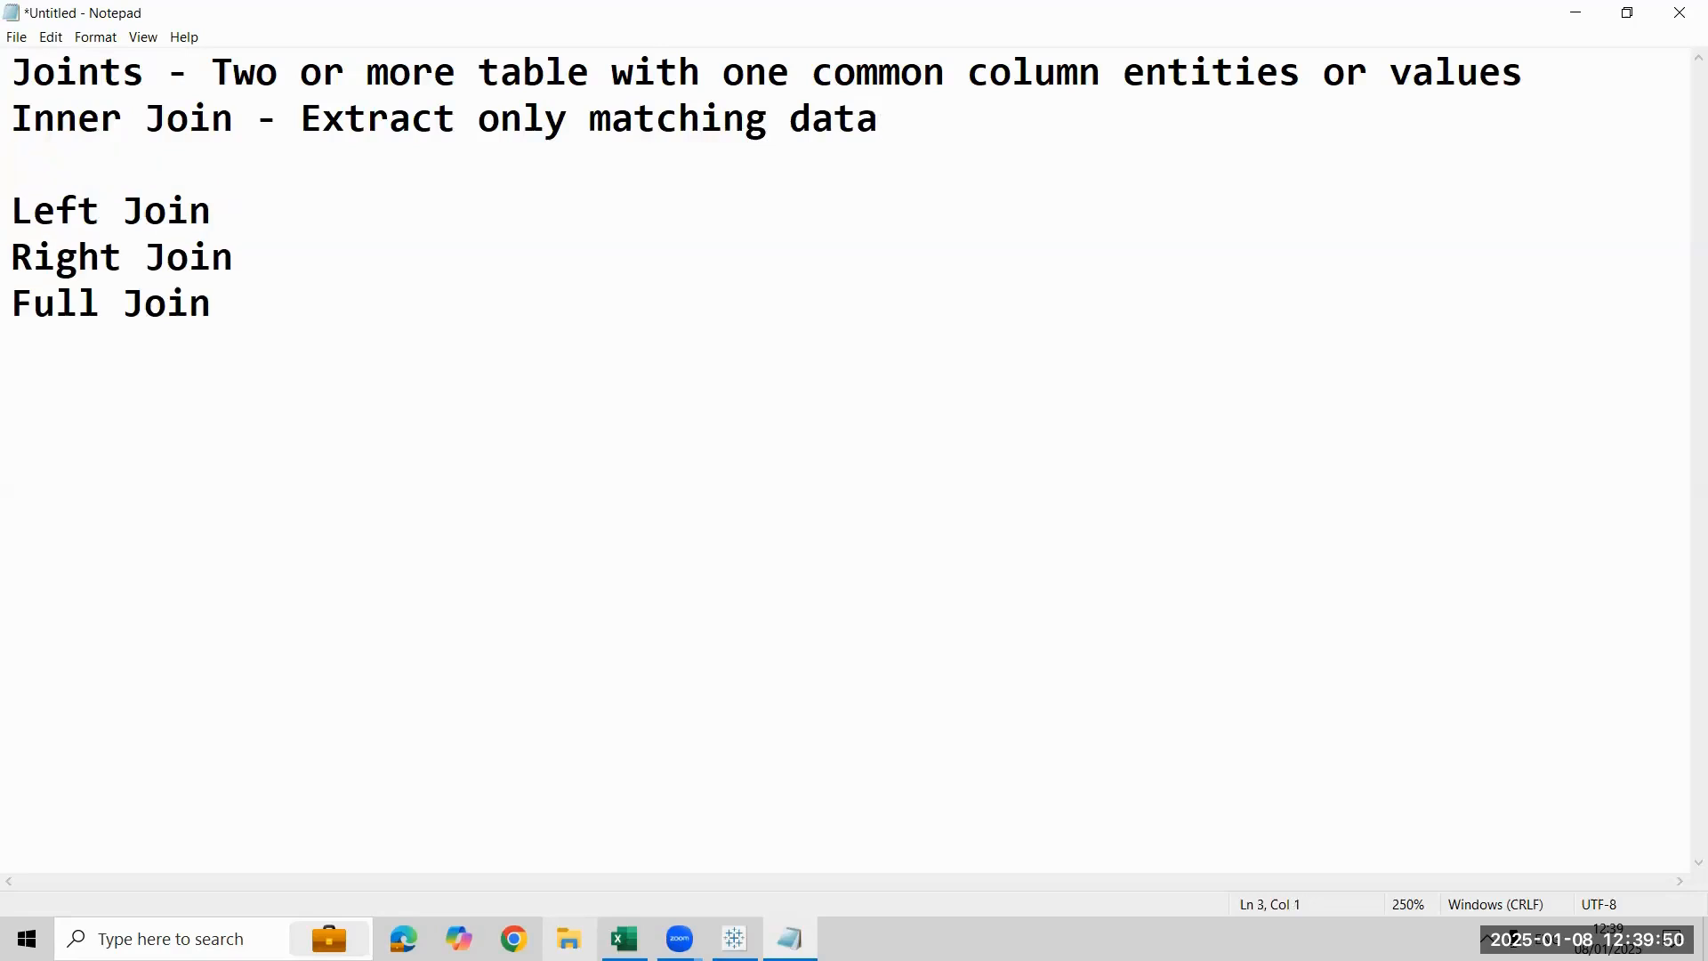
key(BackSpace)
- Extend the Inner Join description with "from two or more tables"
key(Left)
key(Left)
key(Left)
key(Left)
key(Left)
key(Right)
key(Right)
key(Right)
key(Right)
key(Right)
key(Right)
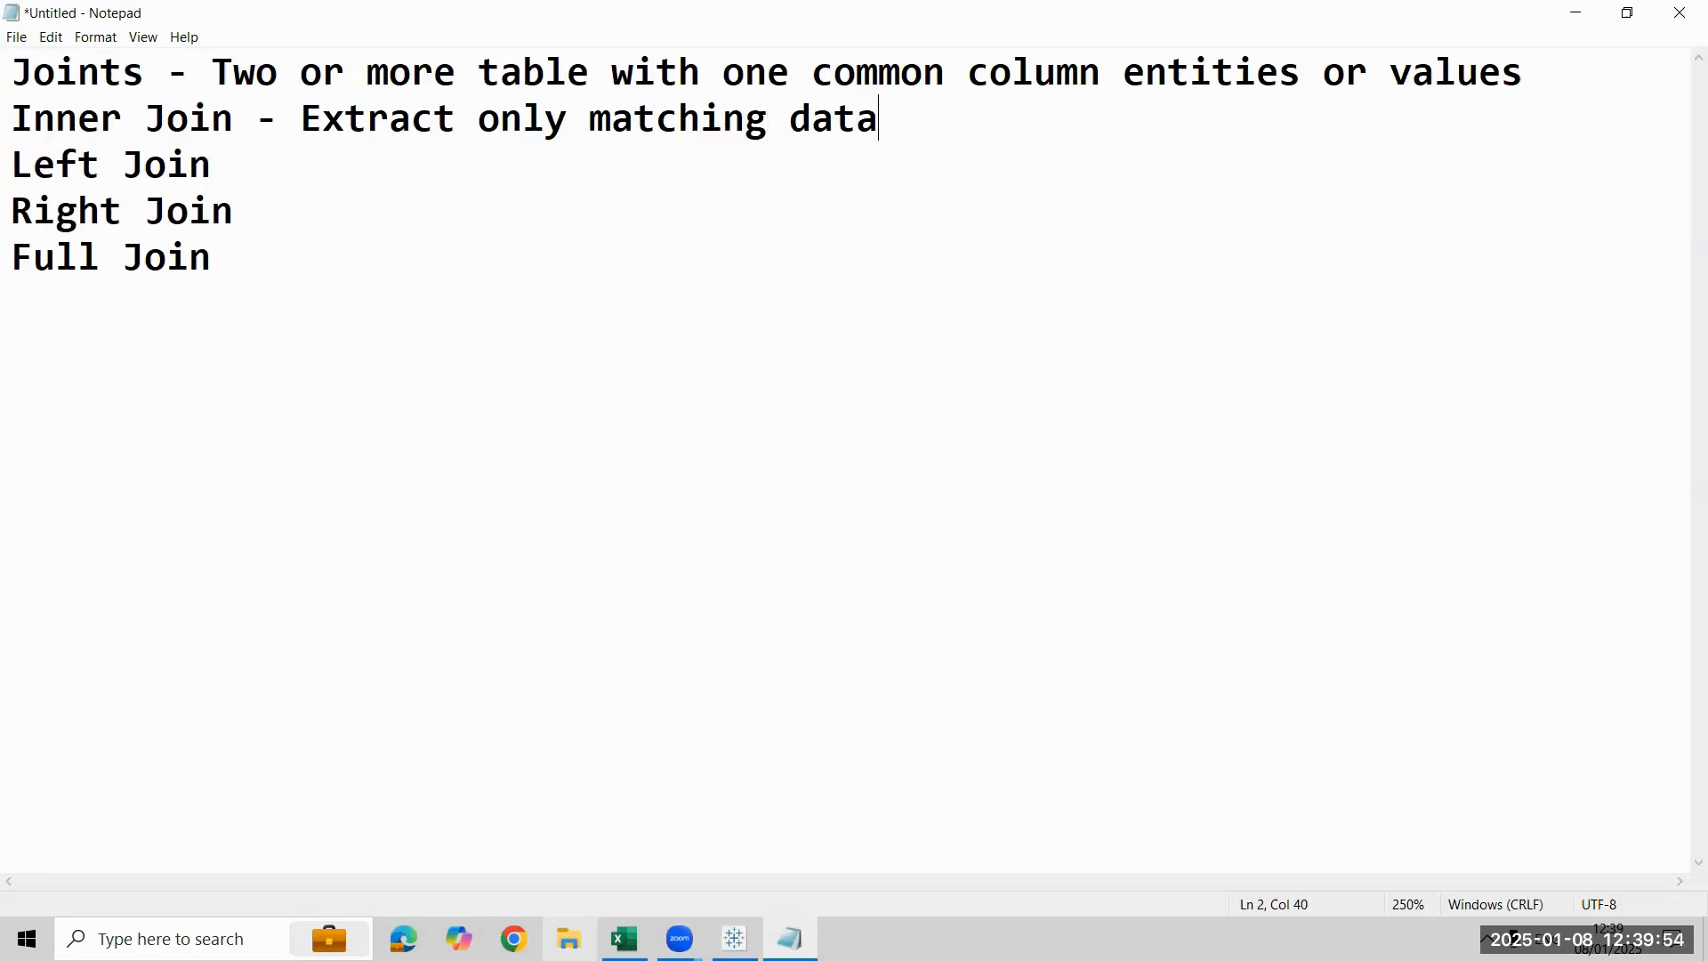
text(from )
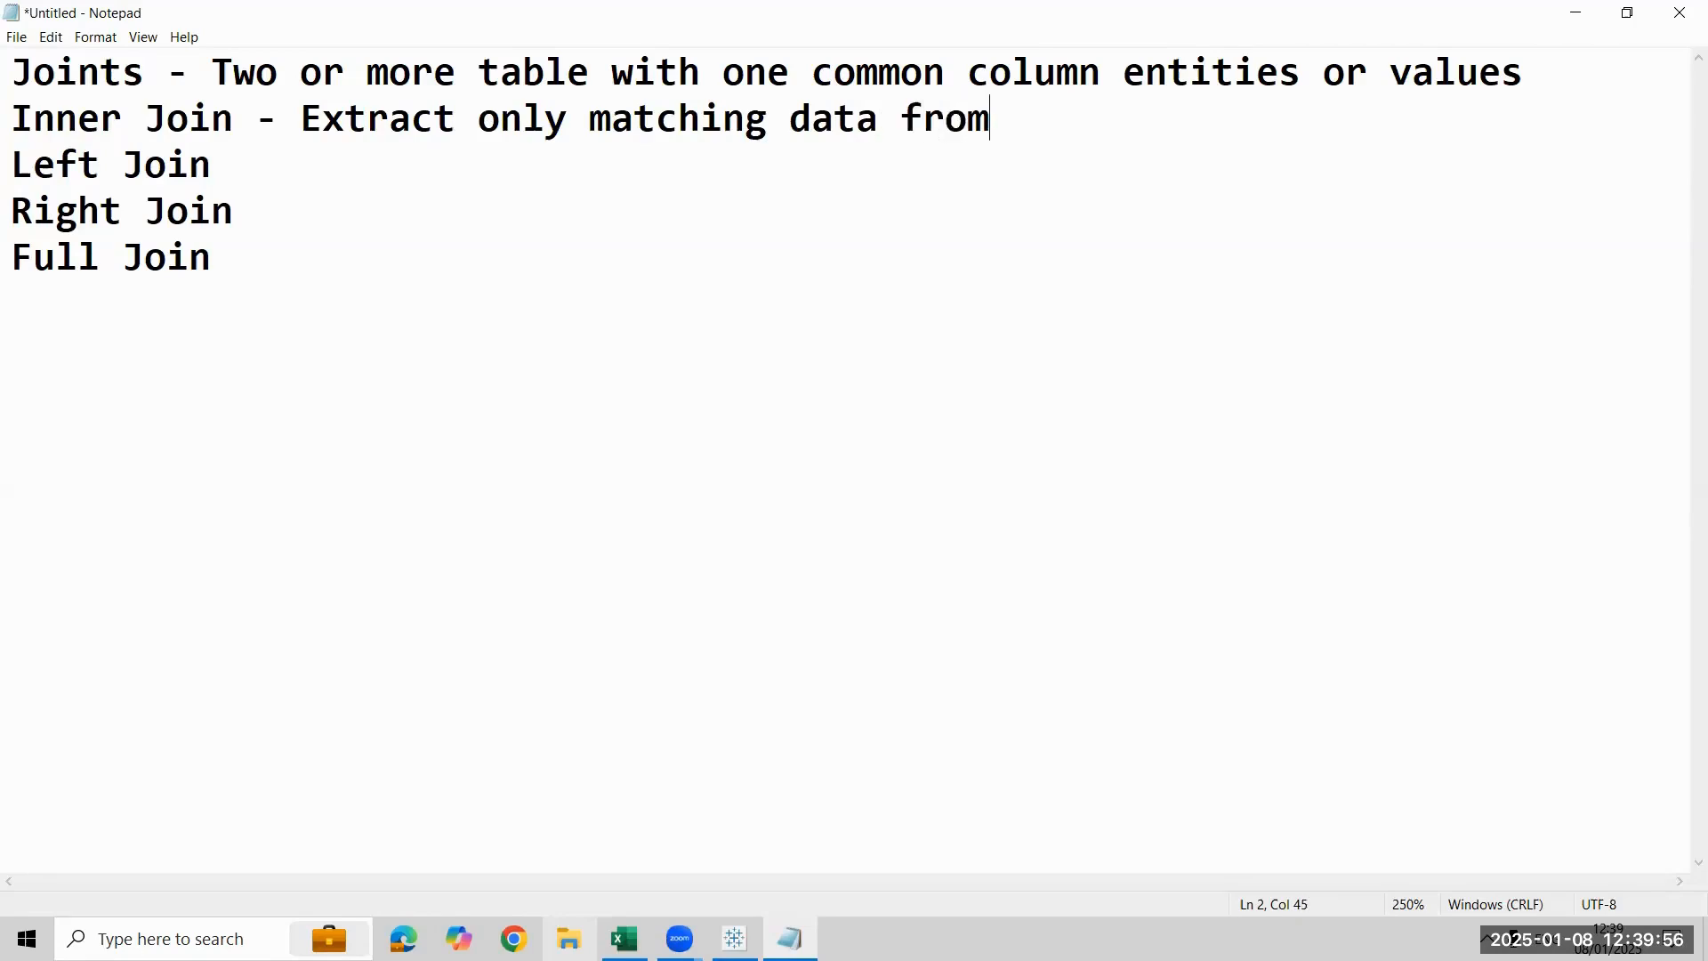
text(two or)
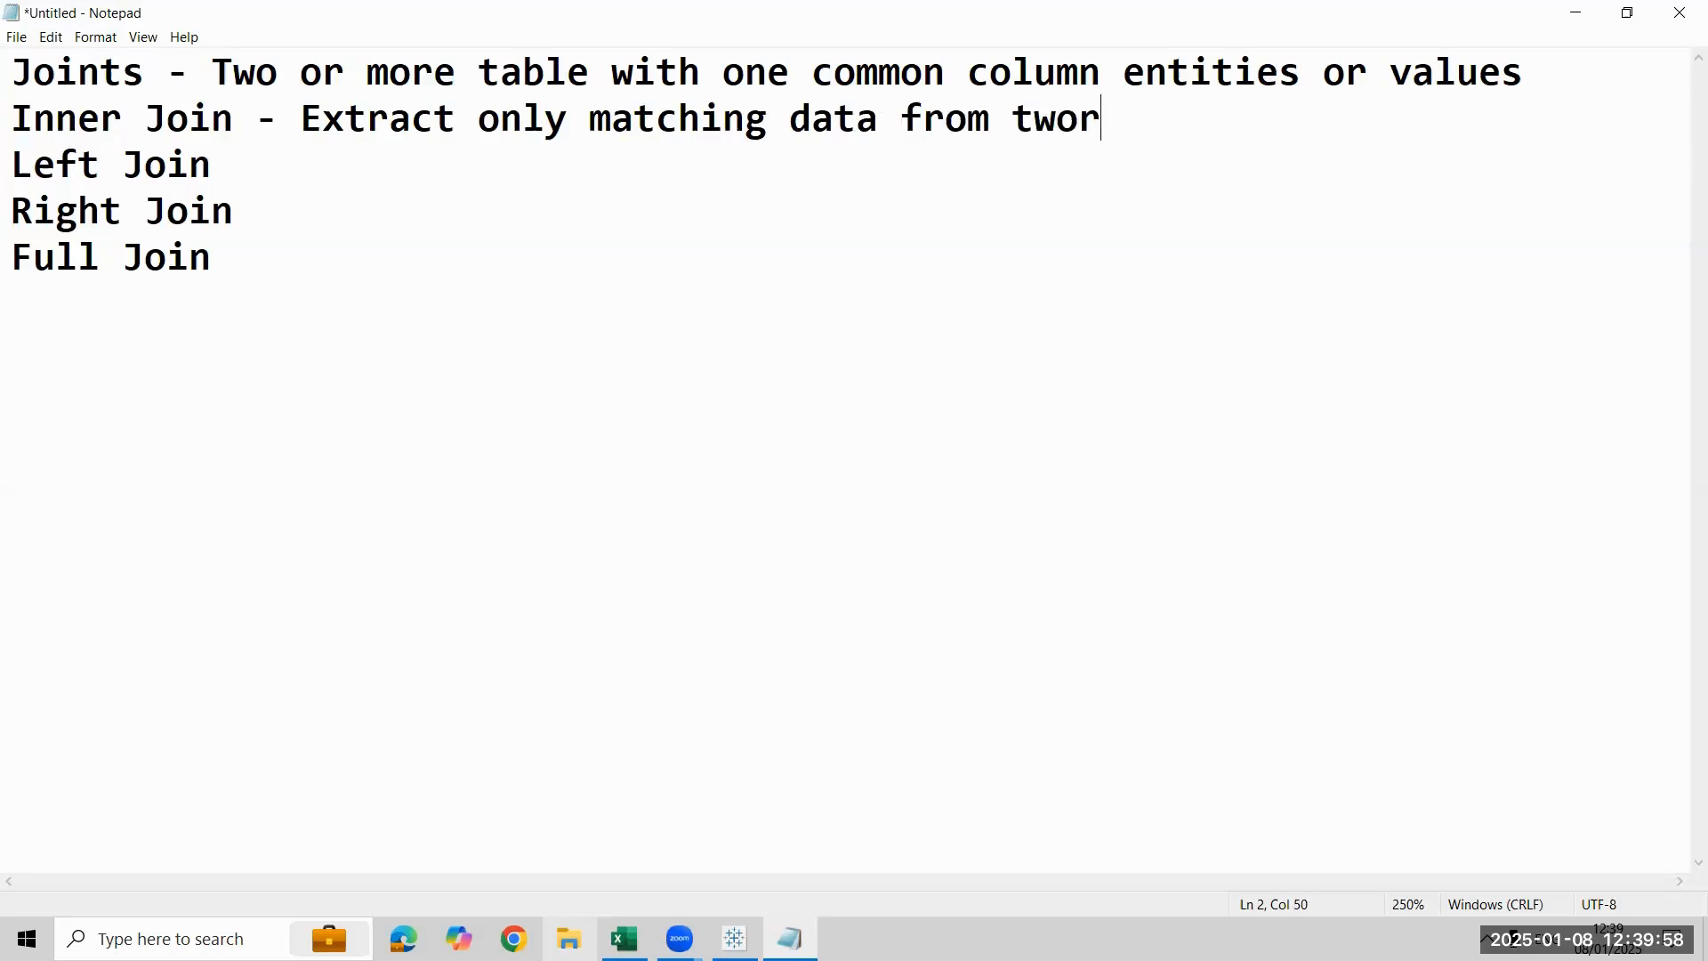
key(BackSpace)
text(or more d)
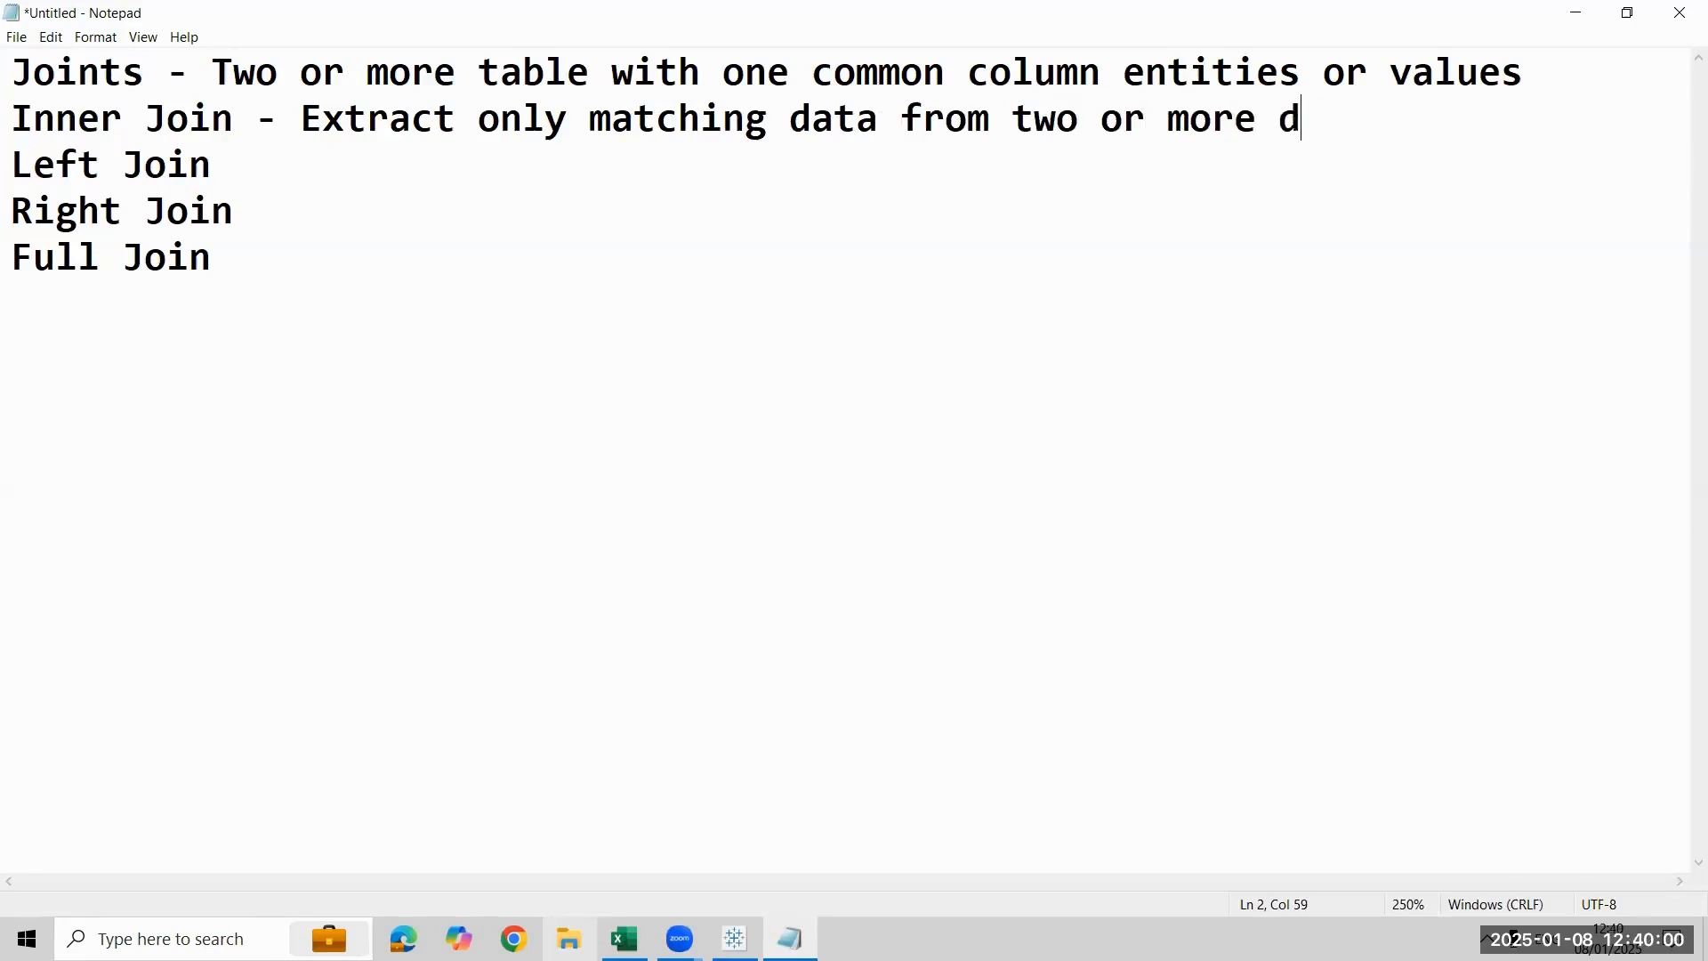
key(BackSpace)
text(tables)
key(Return)
key(BackSpace)
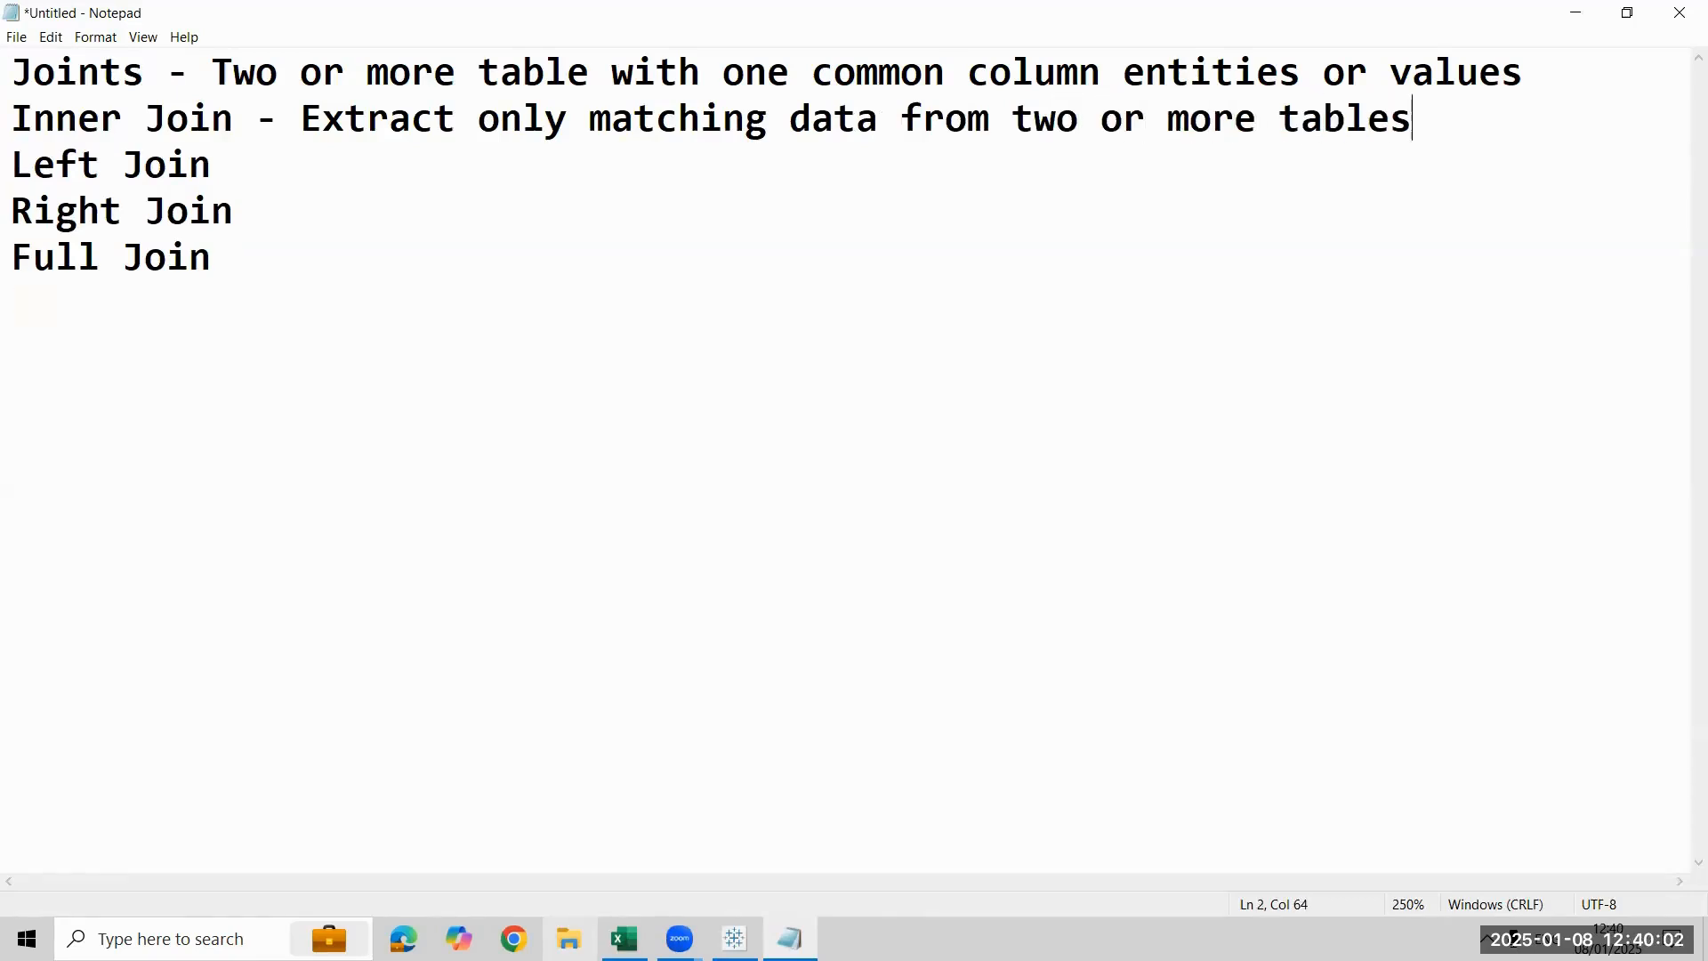
- Insert a blank line between the Joints definition and the Inner Join line
key(Left)
key(Left)
key(Left)
key(Left)
key(Left)
key(Left)
key(Left)
key(Left)
key(Left)
key(Left)
key(Left)
key(Left)
key(Left)
key(Left)
key(Left)
key(Left)
key(Left)
key(Left)
key(Left)
key(Left)
key(Left)
key(Left)
key(Left)
key(Left)
key(Left)
key(Left)
key(Left)
key(Left)
key(Left)
key(Left)
key(Left)
key(Left)
key(Left)
key(Left)
key(Left)
- Append the description "- Extract all records from left or 1st Table" to the Left Join line
key(Left)
key(Left)
key(Left)
key(Left)
key(Left)
key(Left)
key(Return)
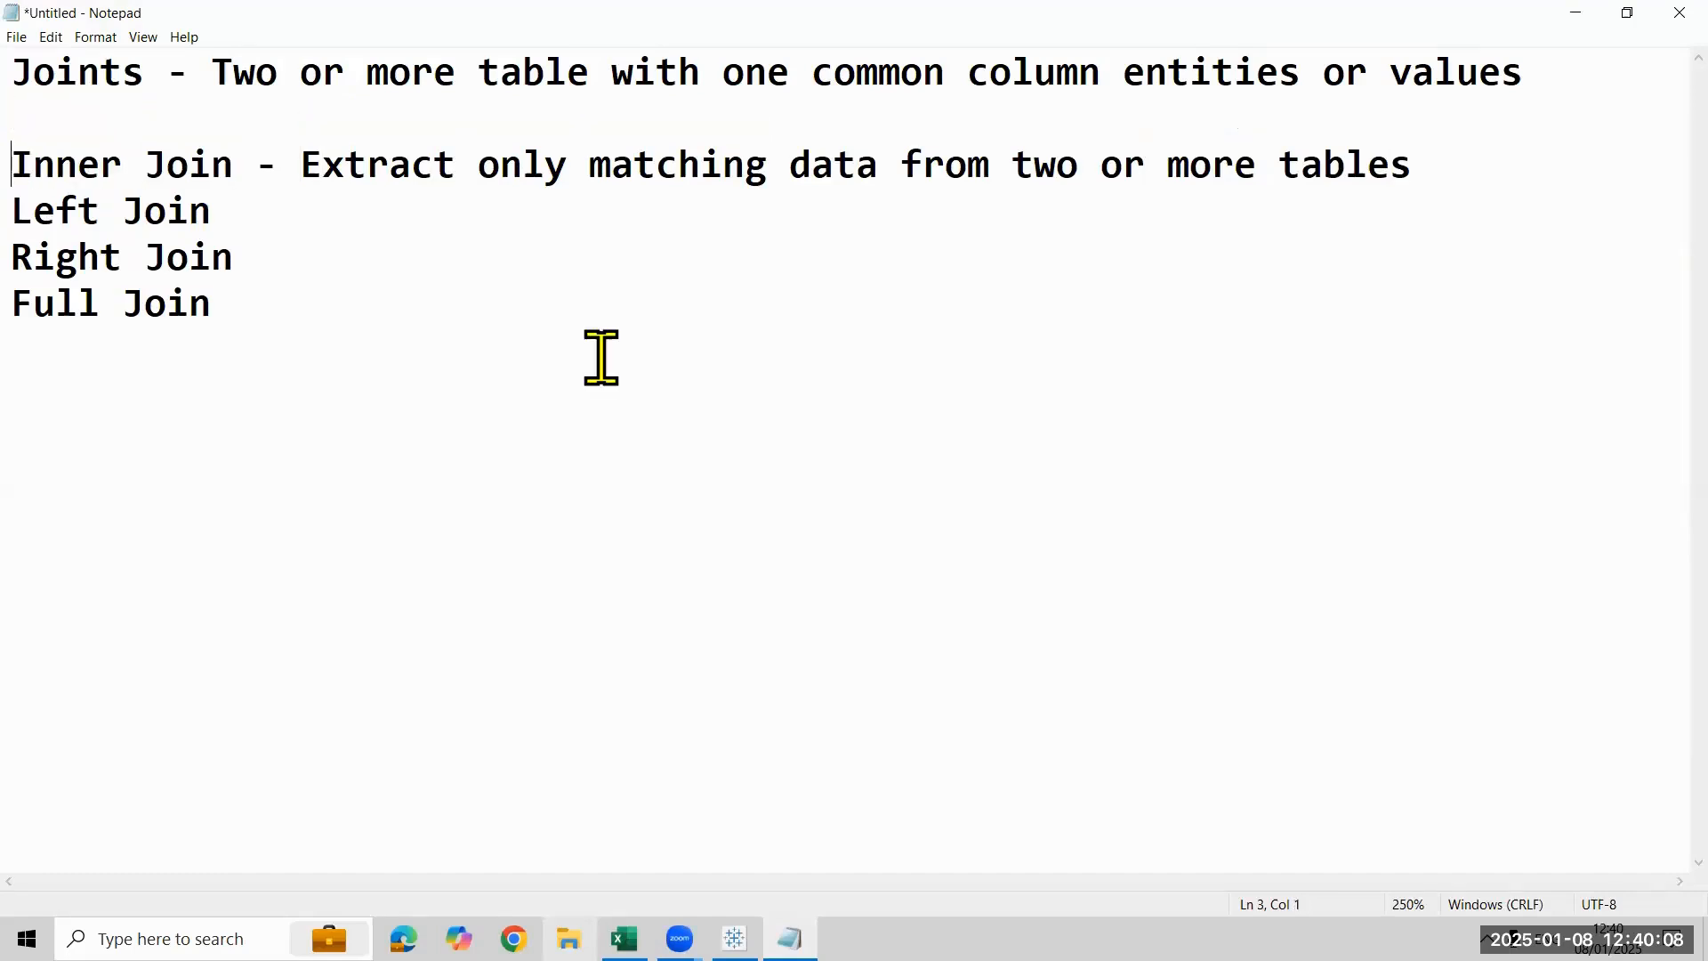
key(Down)
key(Right)
key(Up)
key(Right)
key(Up)
key(Down)
key(Down)
key(Up)
key(Right)
key(Right)
key(Right)
key(Right)
key(Right)
key(Right)
key(Right)
key(Right)
key(Right)
key(Right)
key(Right)
key(Right)
key(Right)
key(Right)
key(Right)
key(Left)
key(Down)
text(- Extract all)
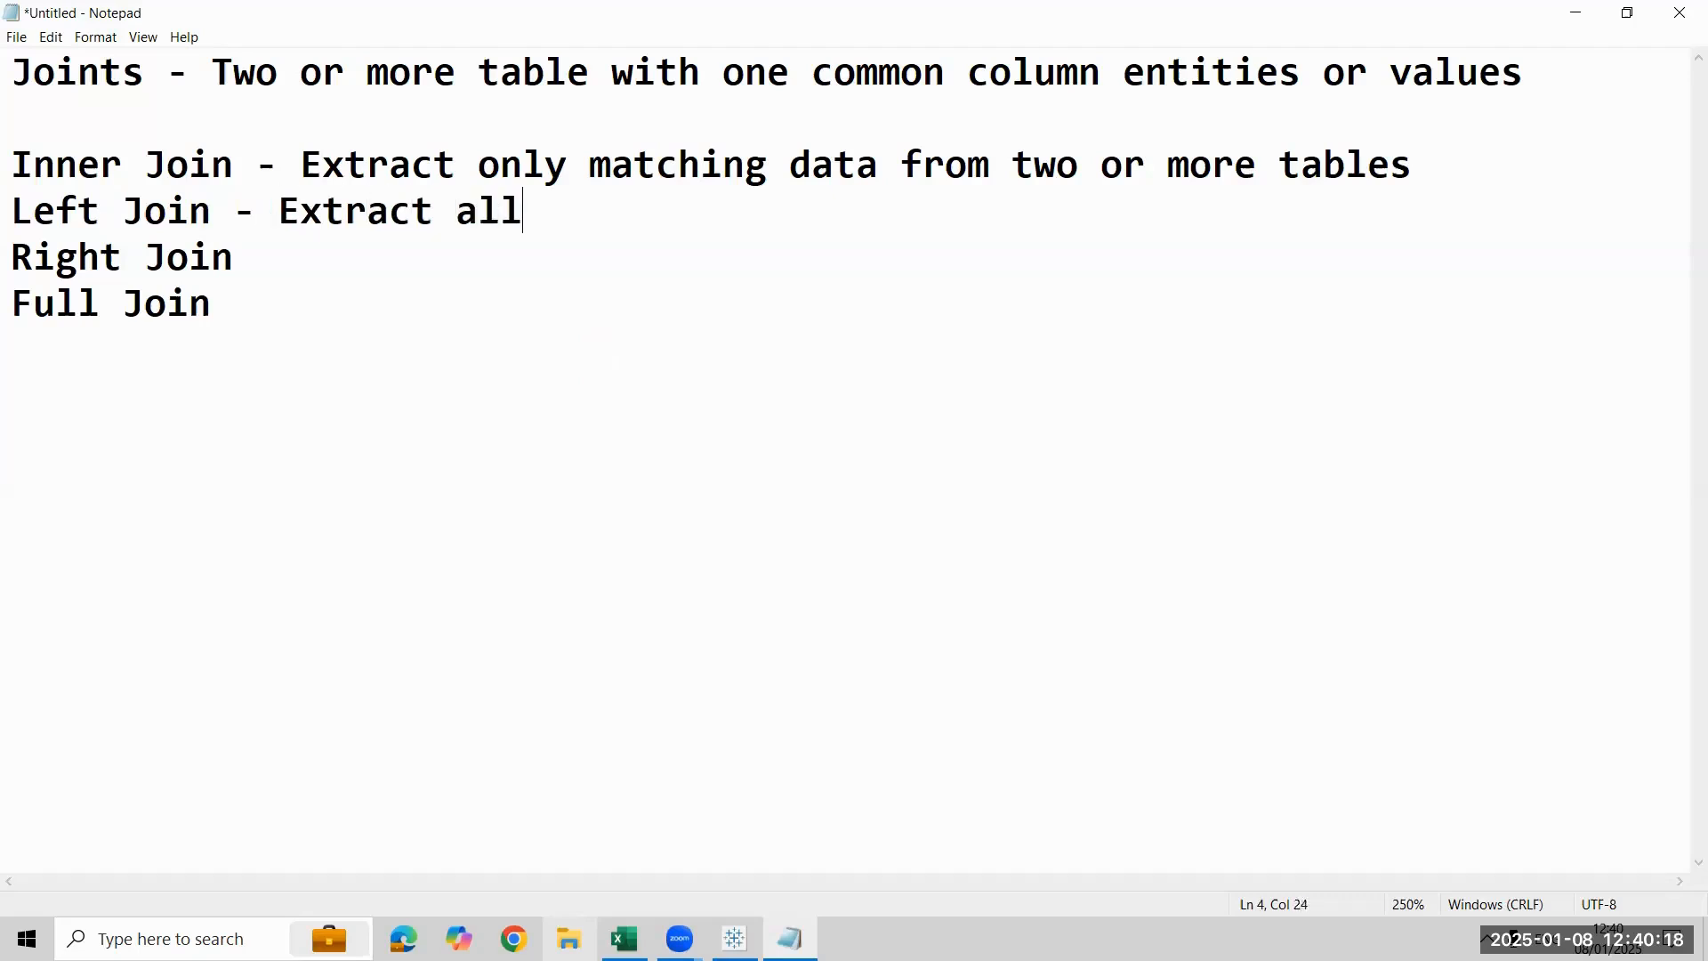
text( recor)
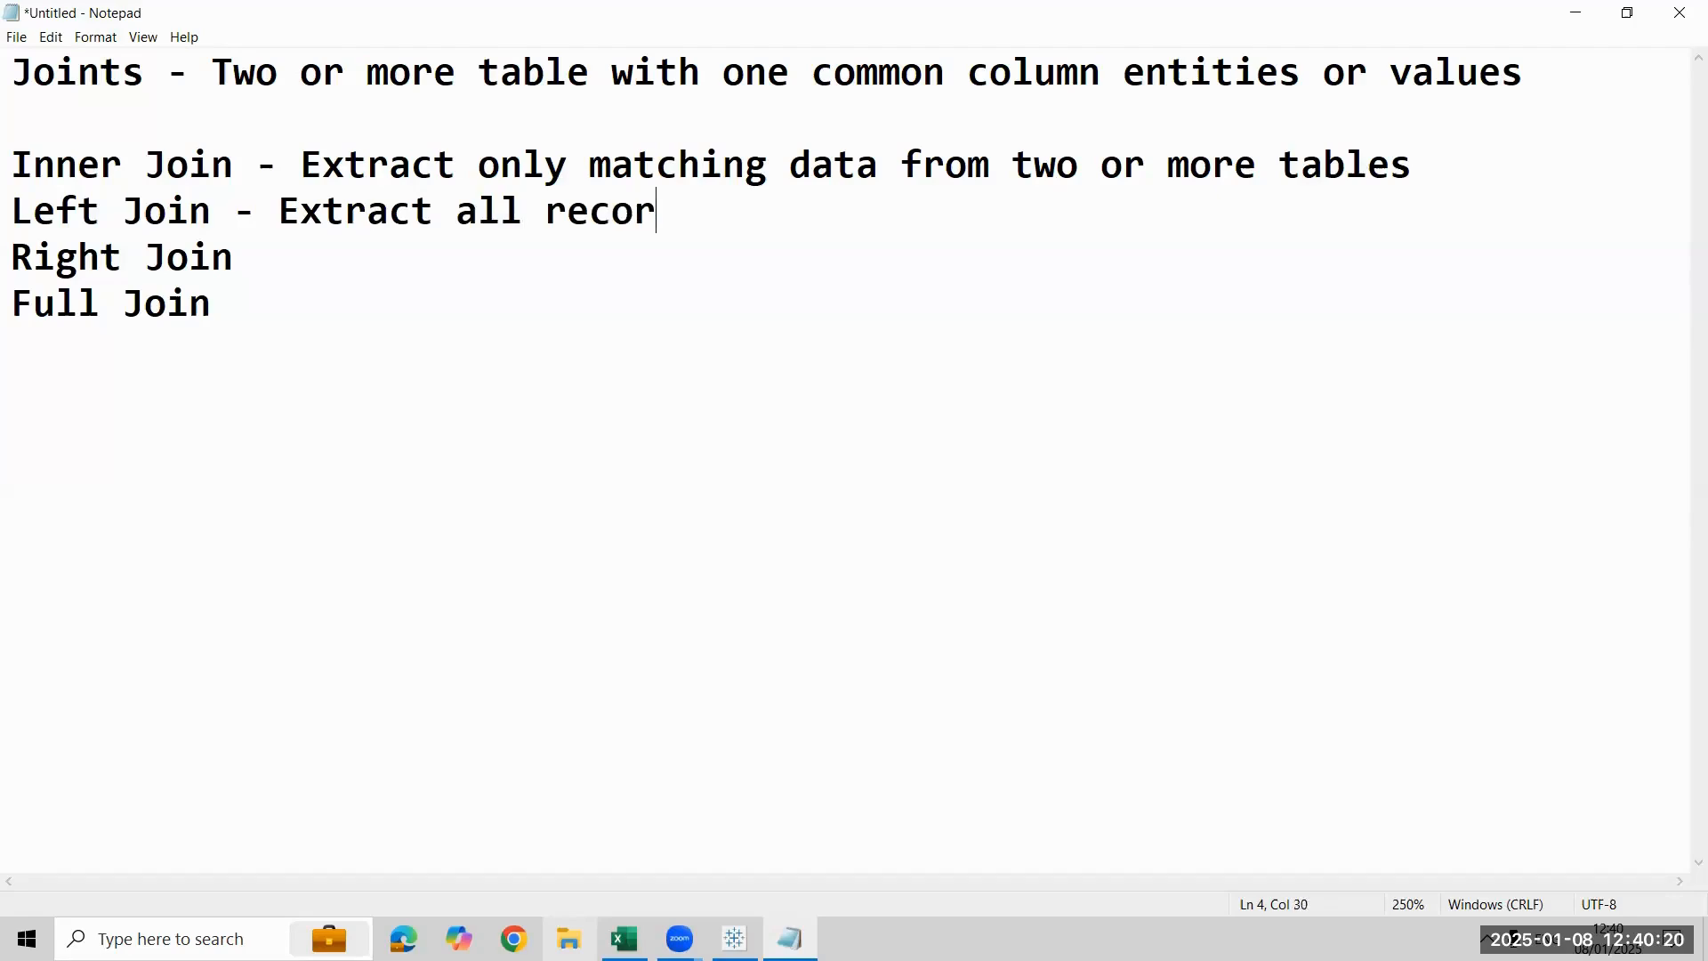
text(ds fro)
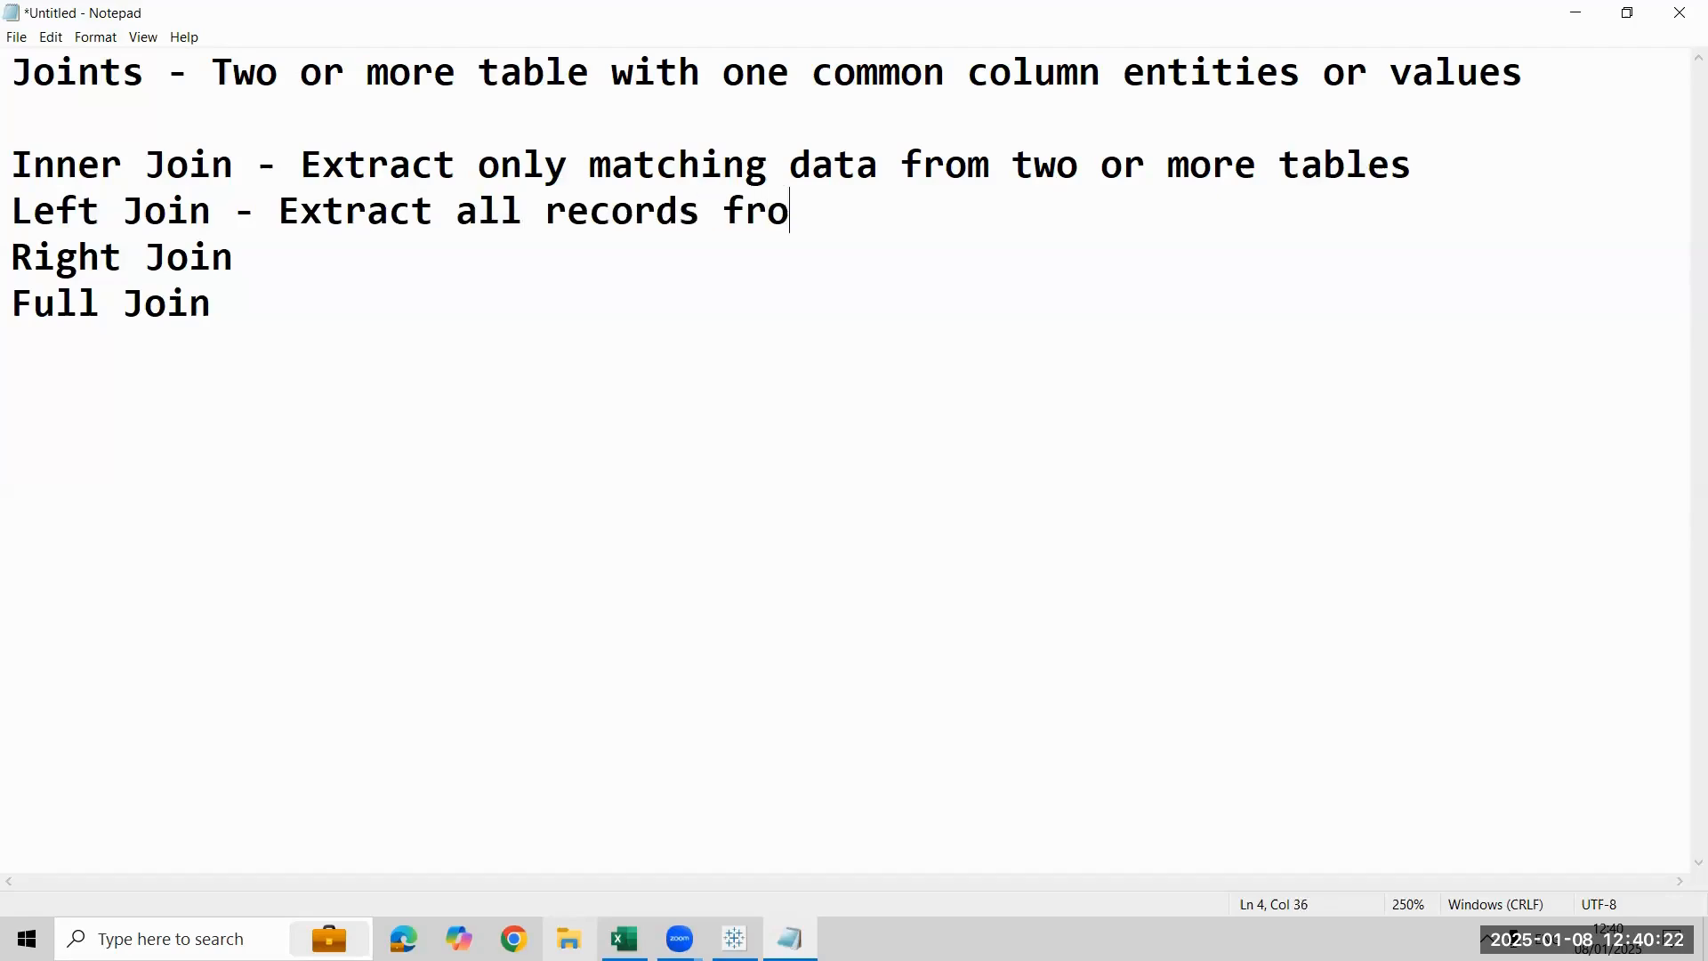
text(m left or)
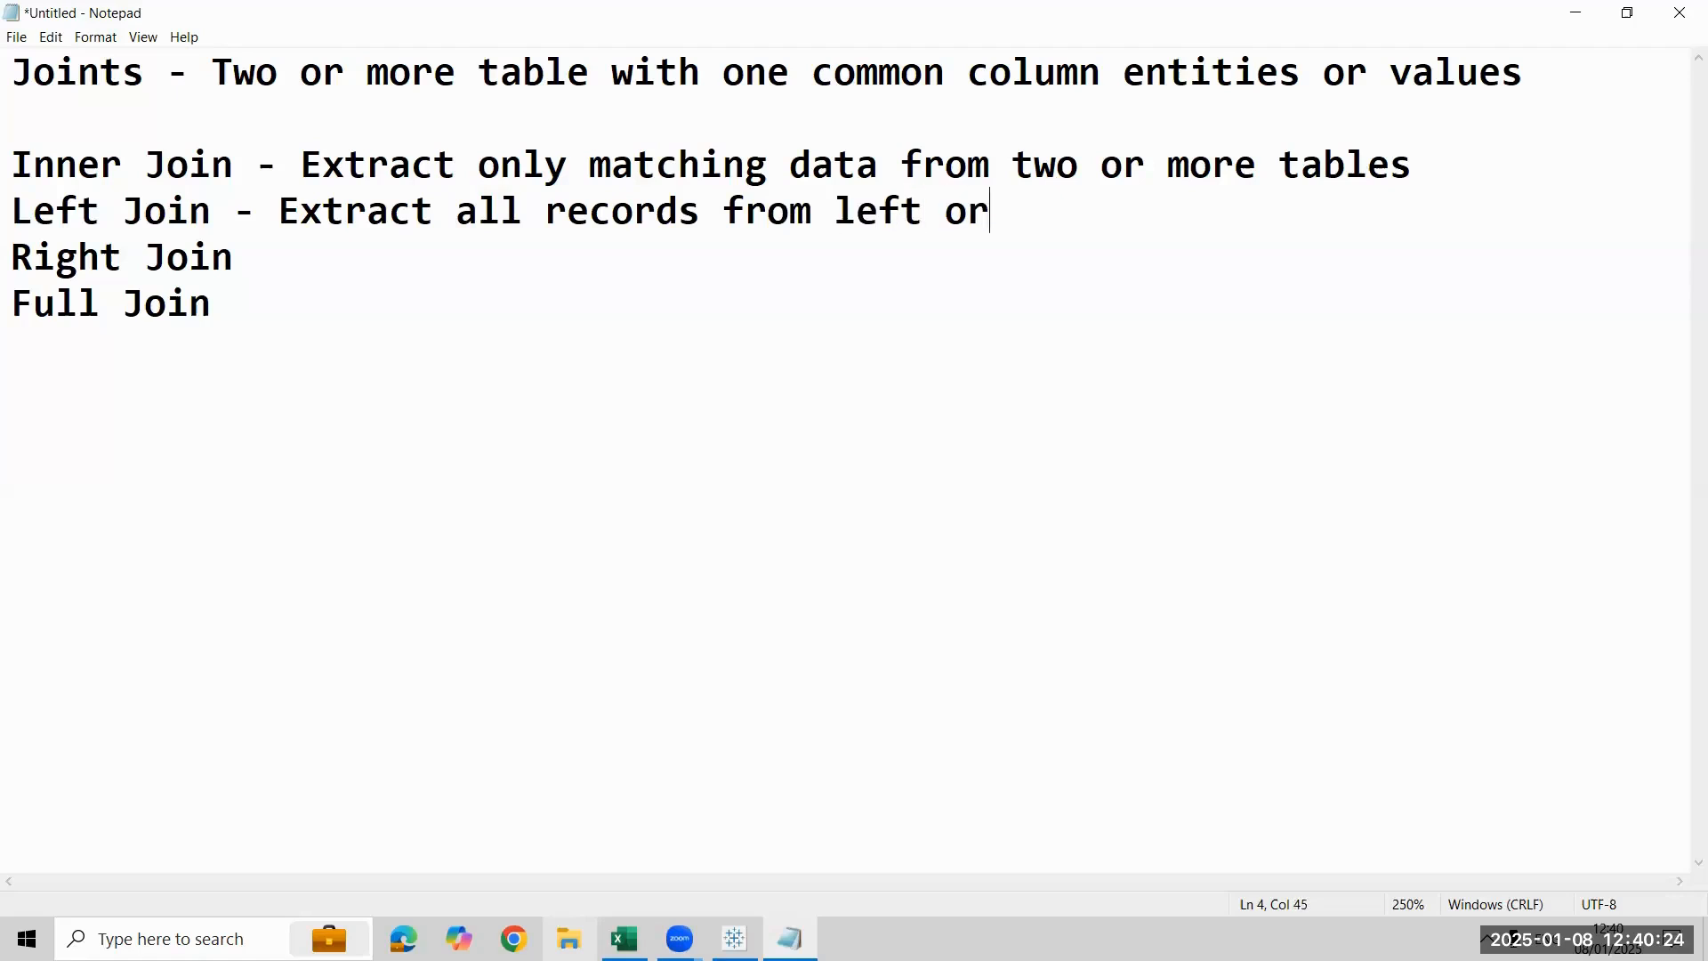
text( 1st Table a)
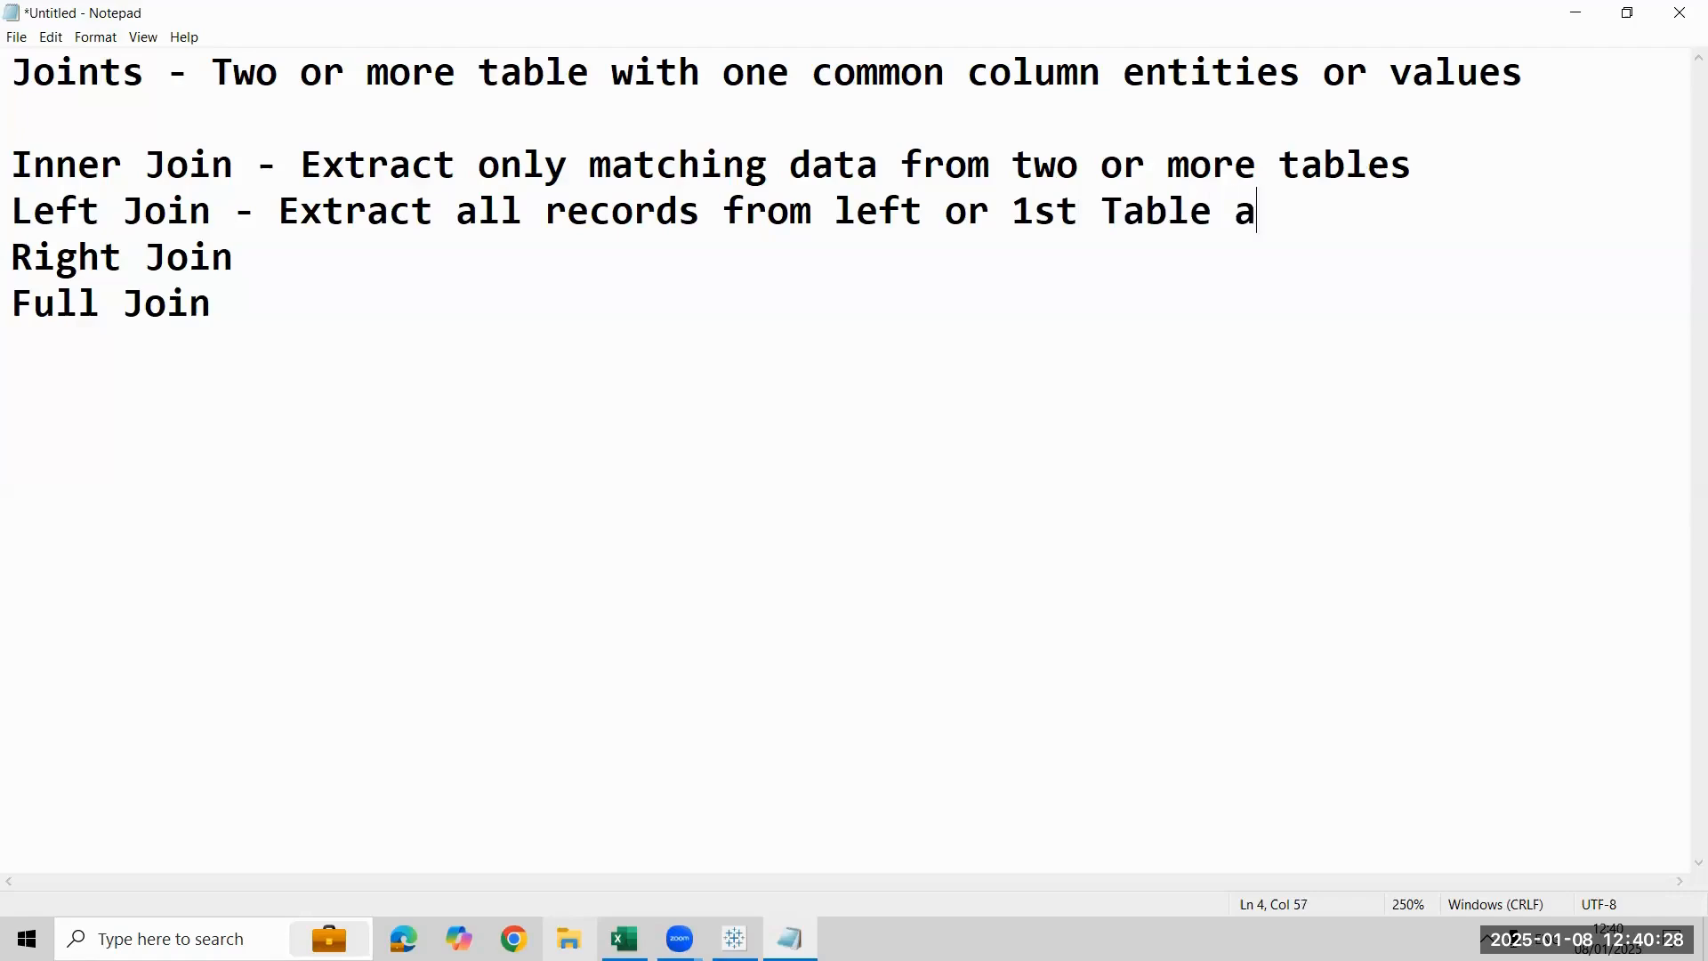
text(nd only)
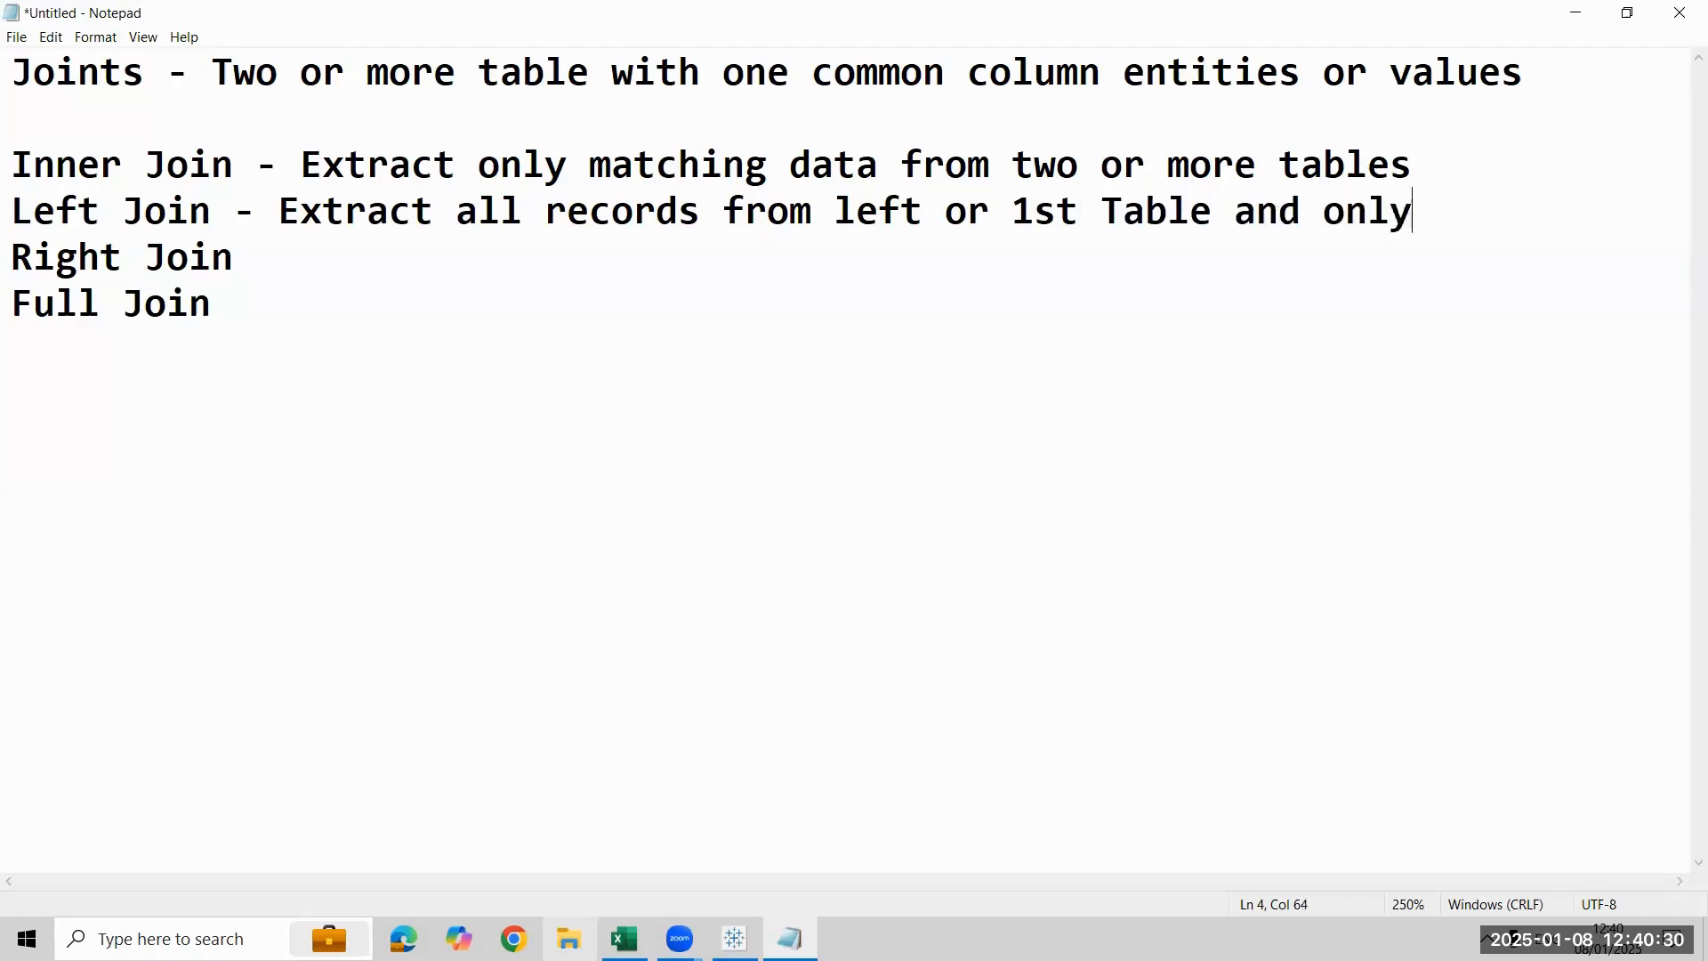
text( matching r)
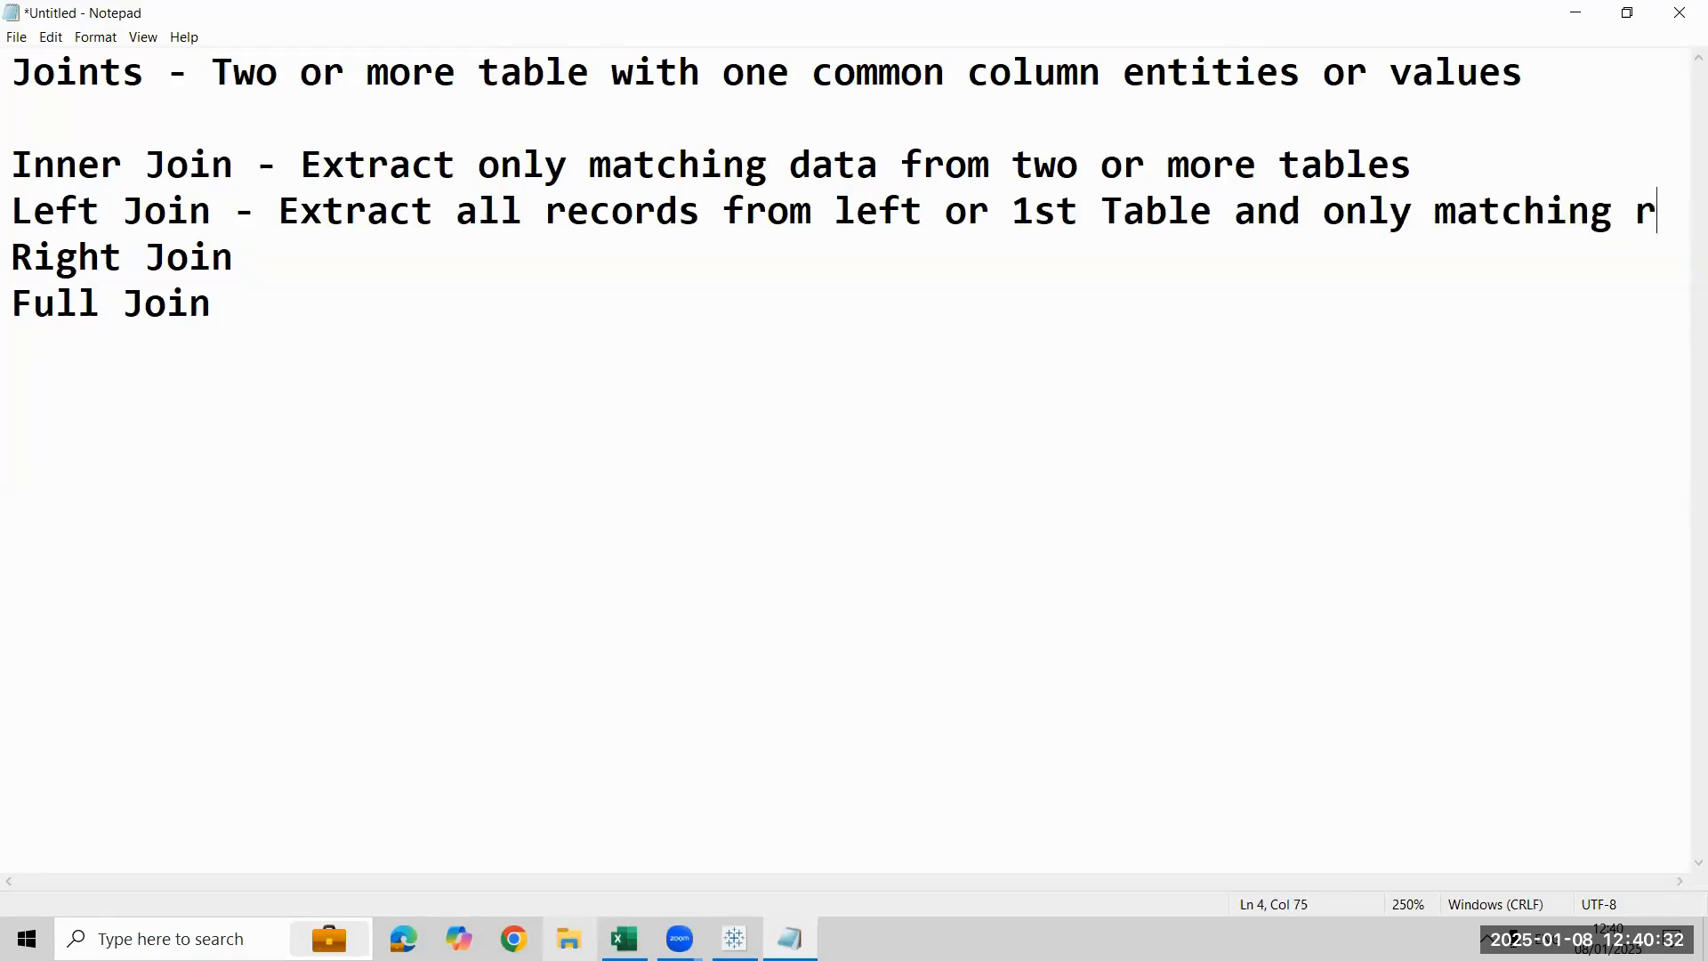
text(ecord fro)
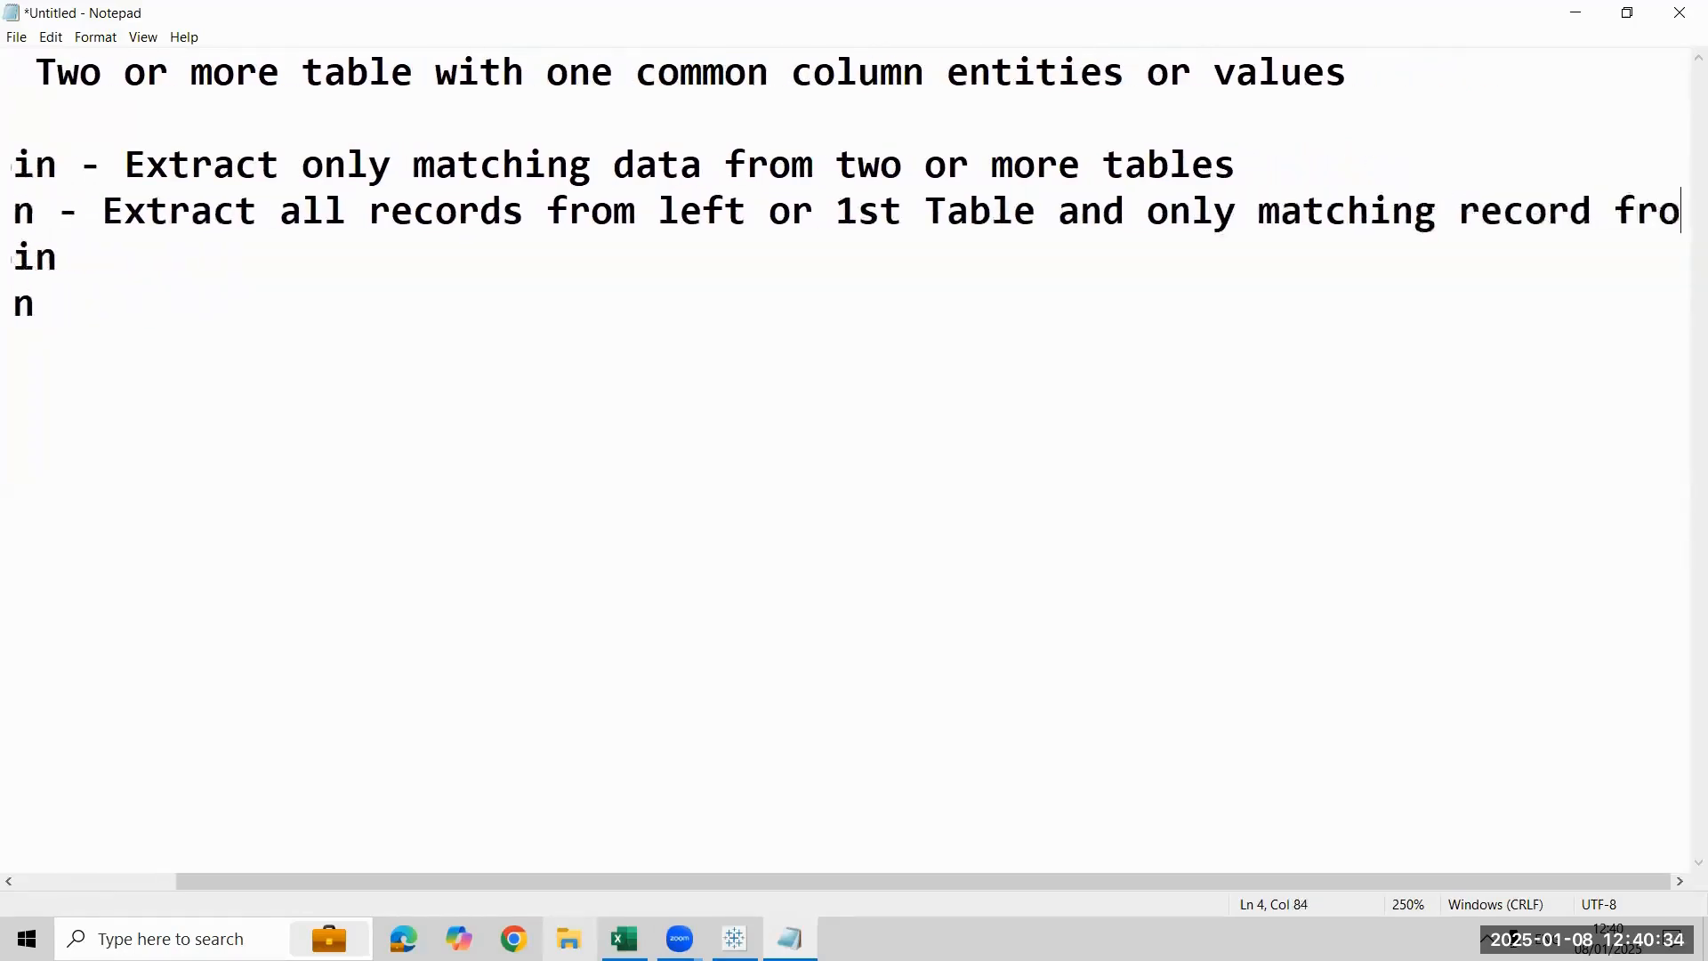
text(m othe)
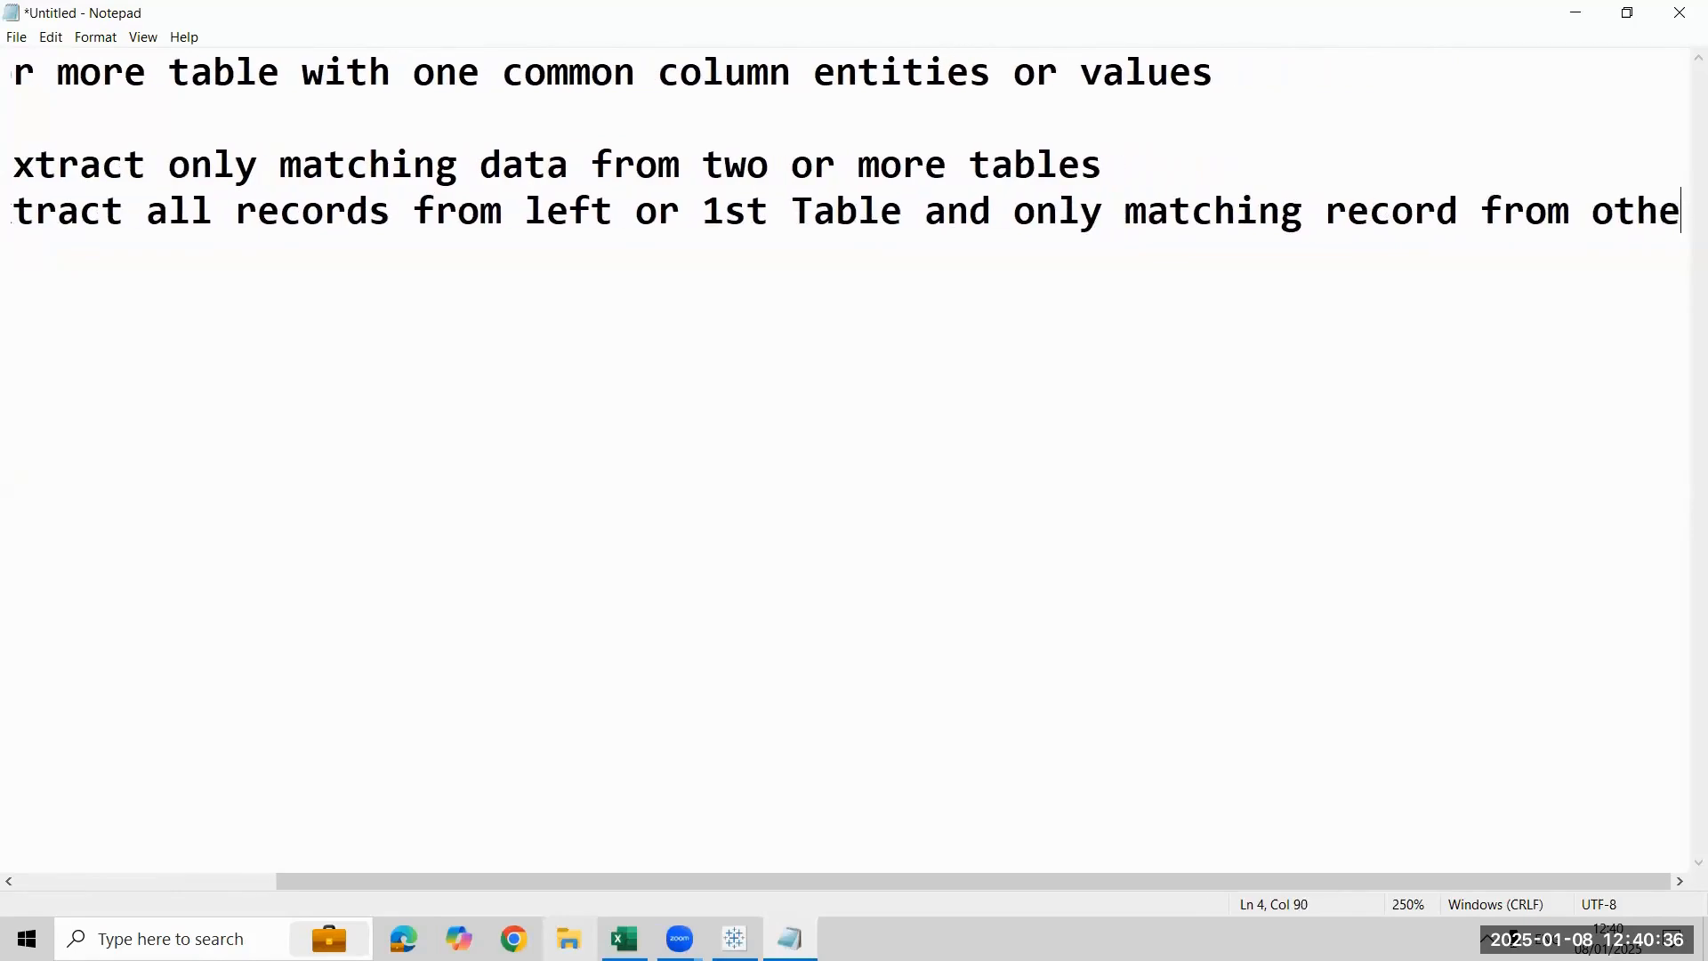
text(r table)
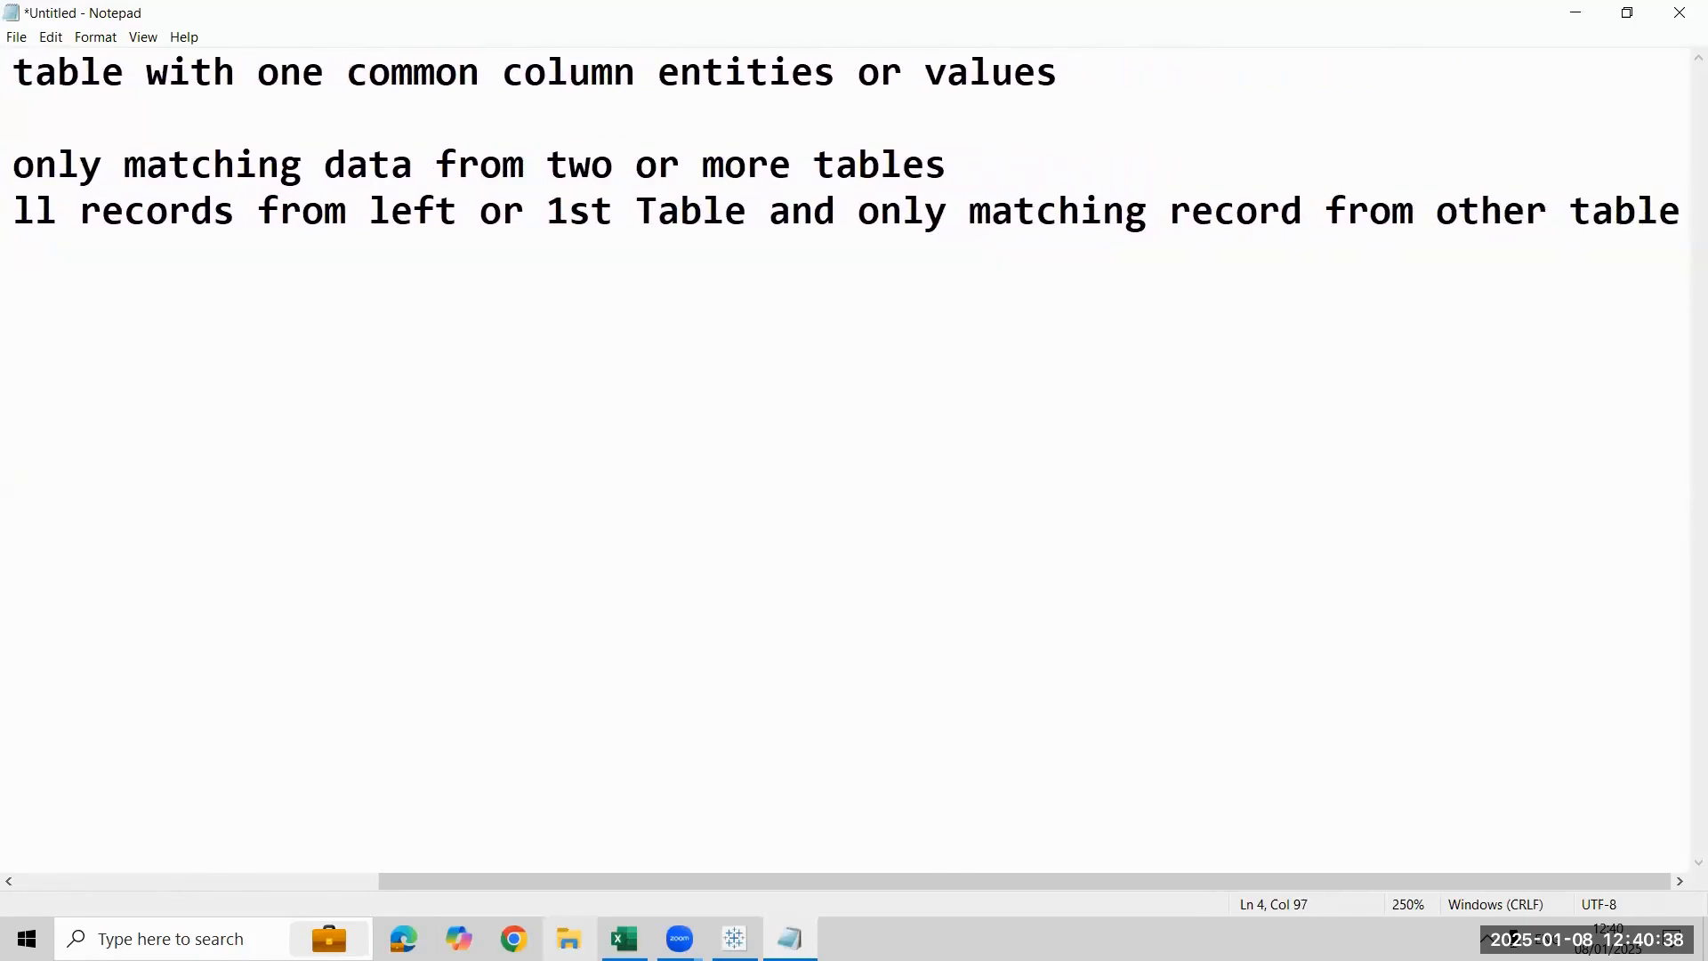
- Complete the Left Join description with "and only matching record from other tables"
key(ctrl+minus)
key(ctrl+minus)
key(ctrl+minus)
key(ctrl+minus)
key(ctrl+minus)
key(ctrl+minus)
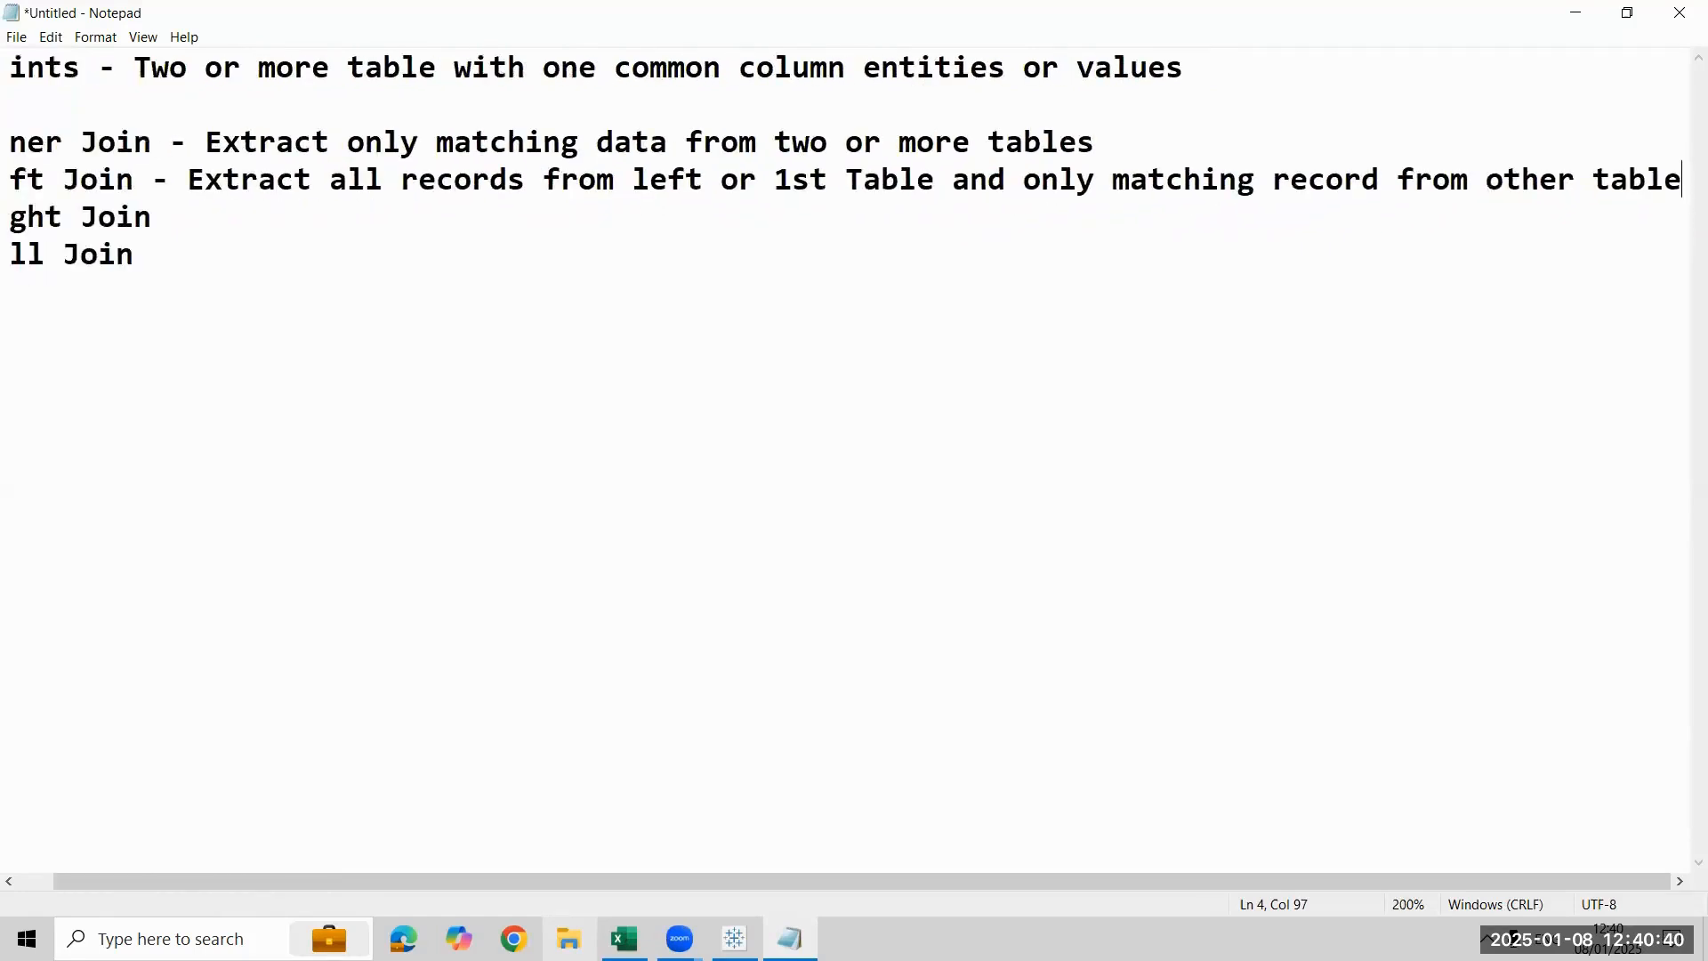
key(ctrl+minus)
text(s)
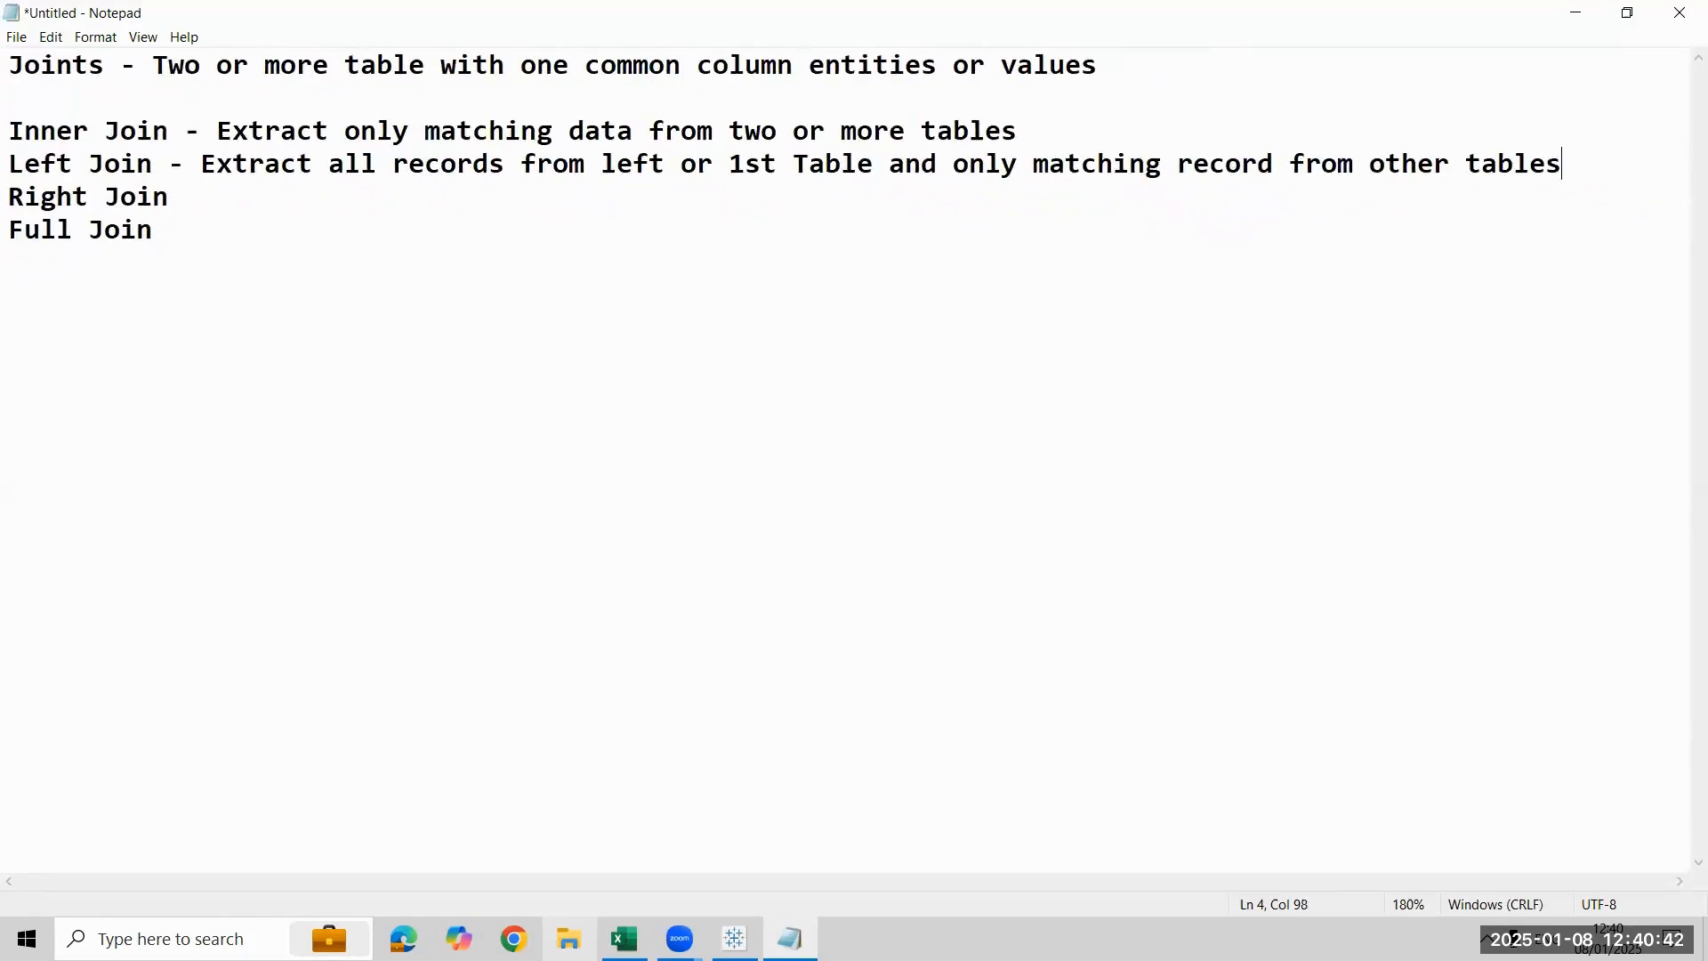
- Insert blank lines to separate the Inner Join, Left Join, Right Join and Full Join entries
key(Home)
key(Return)
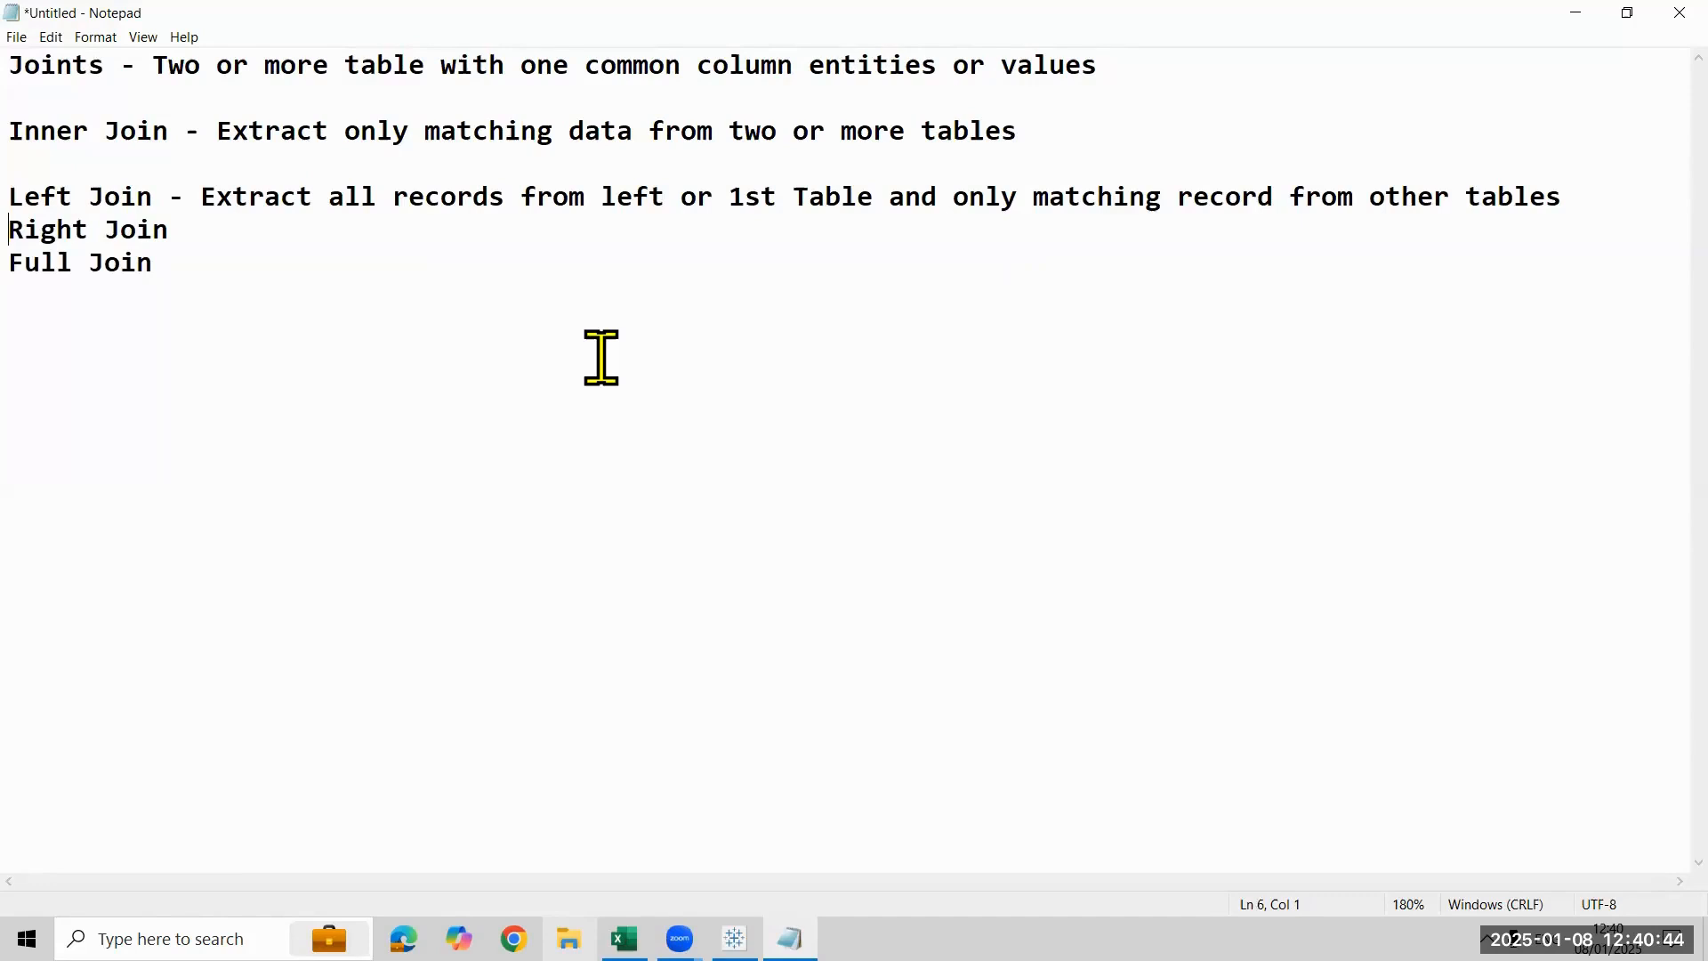
key(Return)
key(Down)
key(Return)
key(Up)
key(Up)
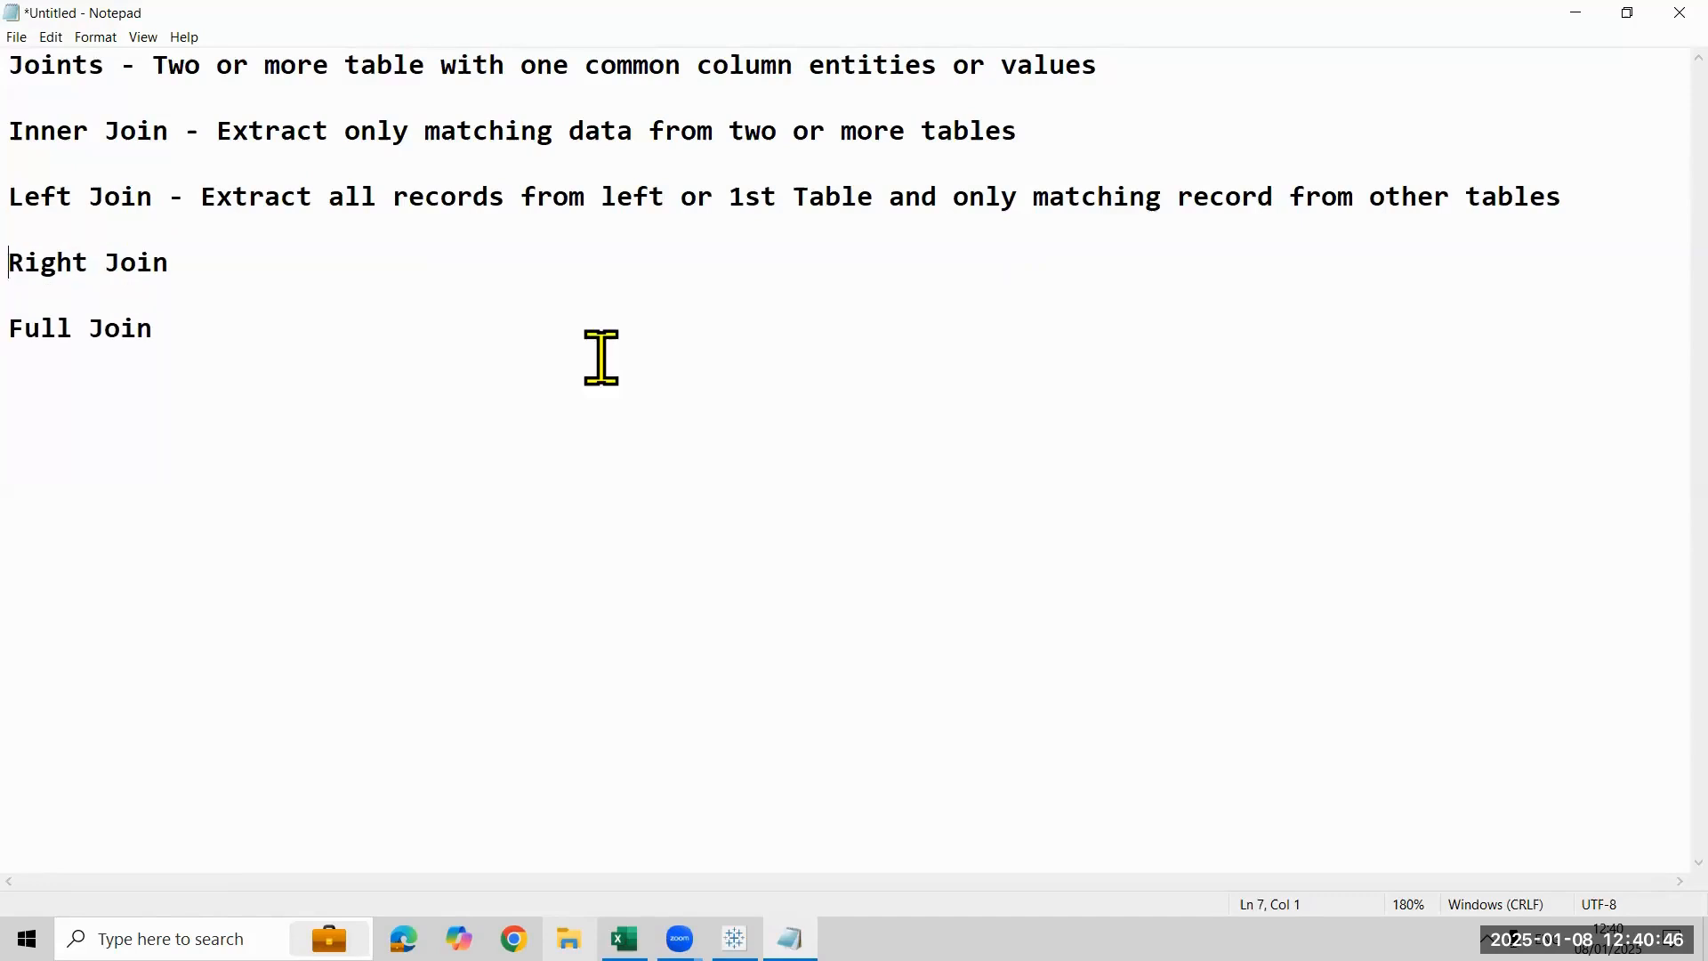
- Copy the Left Join description, from "Extract all records" to the end of the line
key(Down)
key(Down)
key(Left)
key(Up)
key(End)
key(Up)
key(Right)
key(Right)
key(Right)
key(Right)
key(Right)
key(Right)
key(Right)
key(Right)
key(Right)
key(Right)
key(Right)
key(Right)
key(Left)
key(shift+End)
key(ctrl+c)
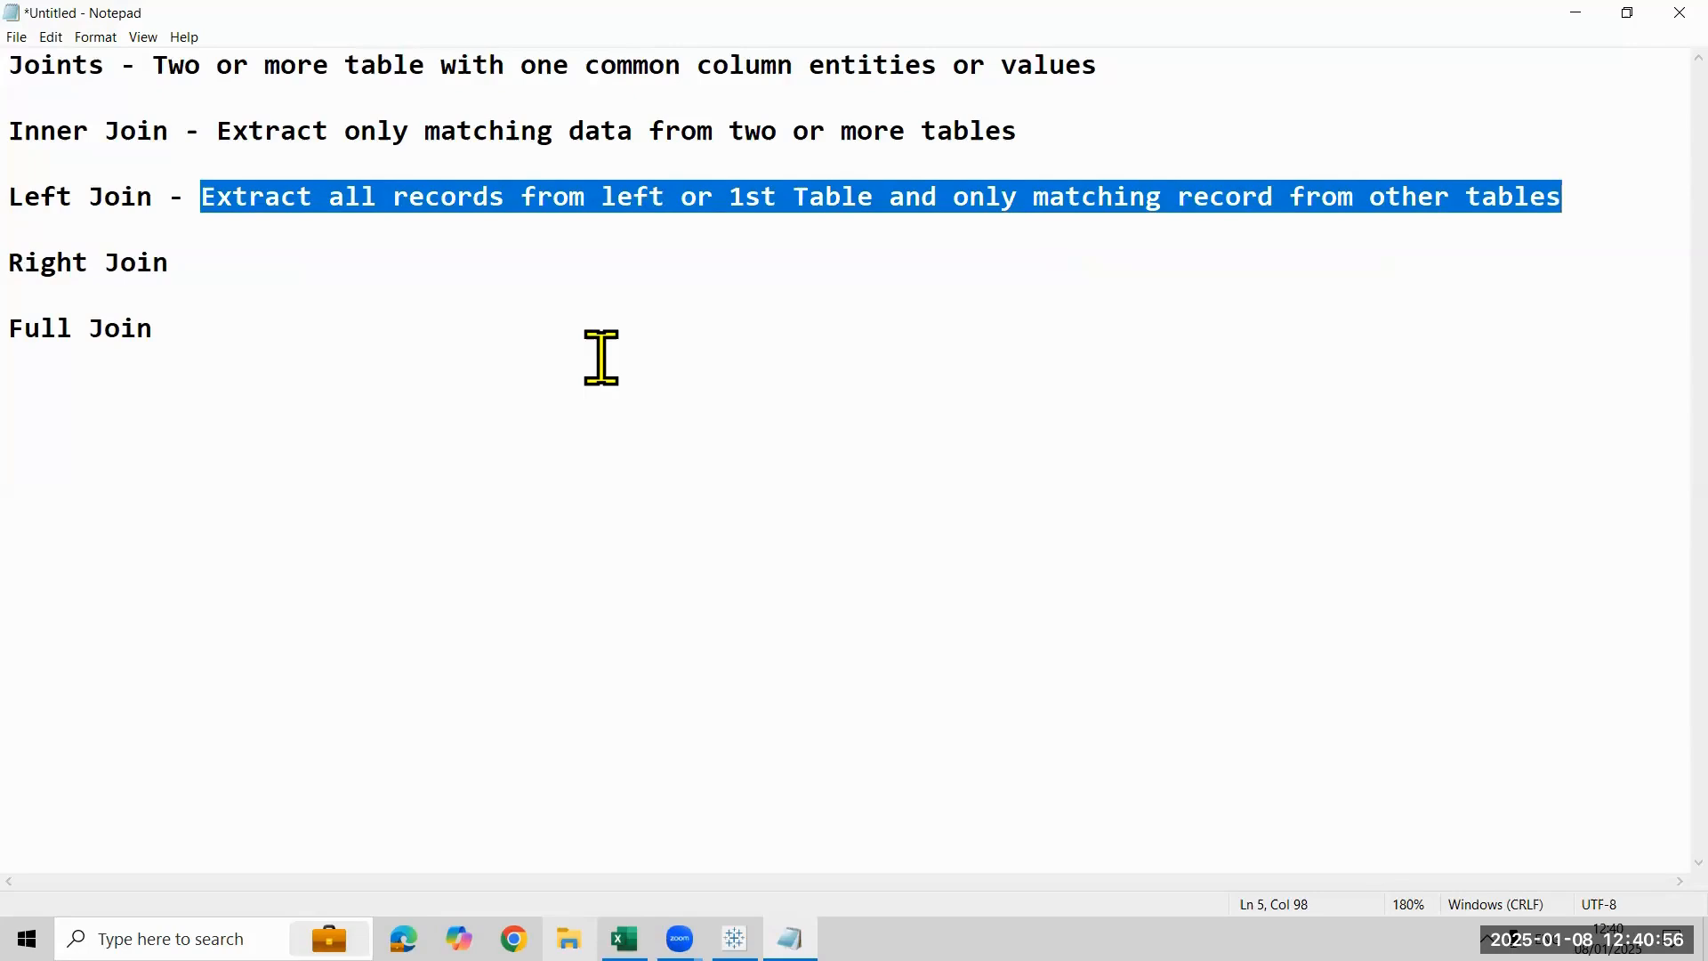
- Add a hyphen after "Right Join" and paste the copied Left Join description there
key(Down)
key(Down)
key(Up)
key(Down)
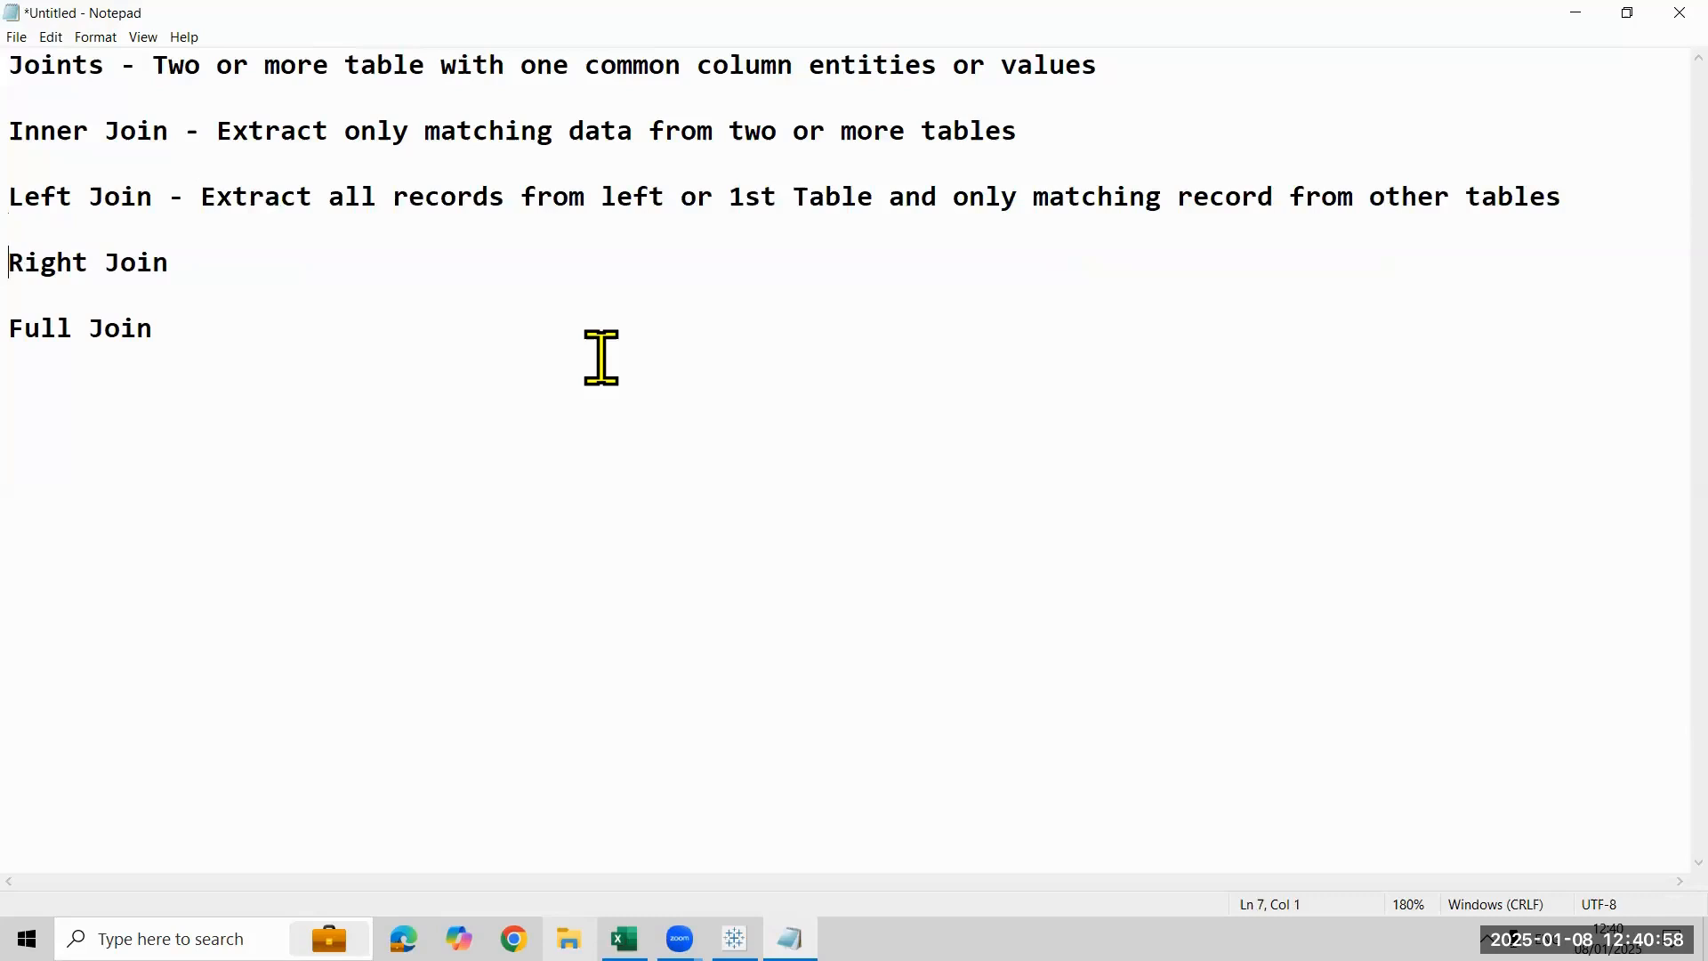
key(Up)
key(Down)
key(Up)
key(Left)
text(-)
key(ctrl+v)
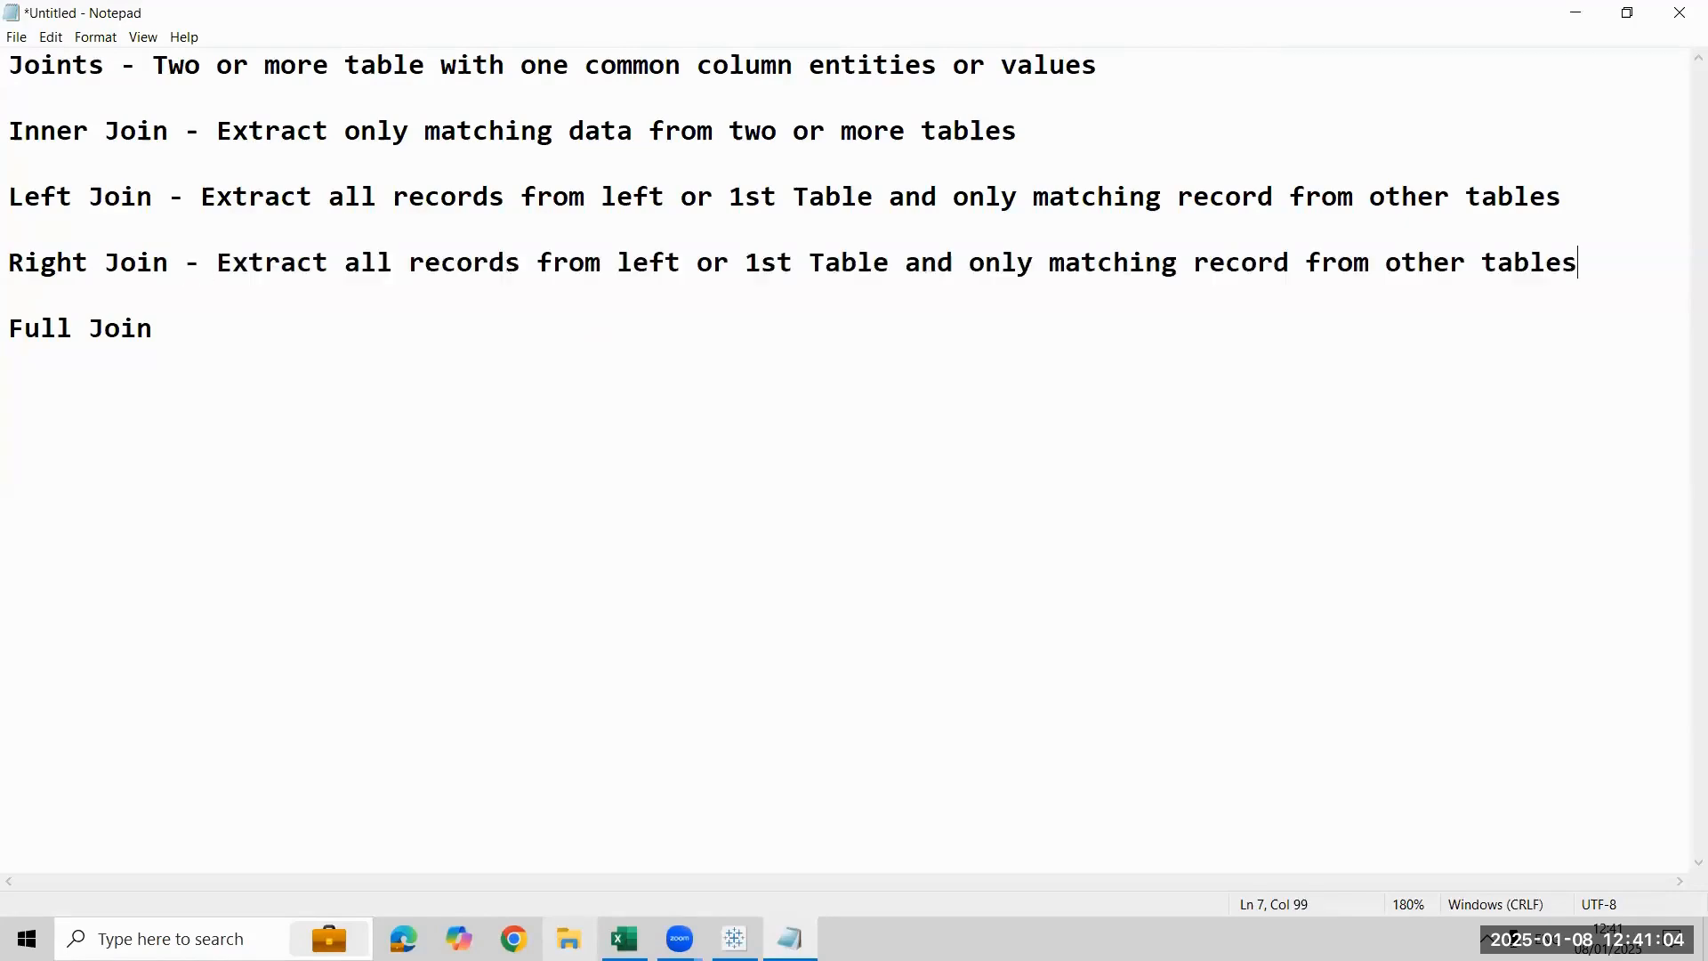
- Replace "left" with "Right" in the Right Join description
key(Left)
key(Left)
key(Left)
key(Left)
key(Left)
key(Left)
key(Left)
key(Left)
key(Left)
key(Left)
key(Left)
key(Left)
key(Left)
key(Left)
key(Left)
key(Left)
key(Left)
key(Left)
key(Left)
key(Left)
key(Right)
key(Right)
key(Delete)
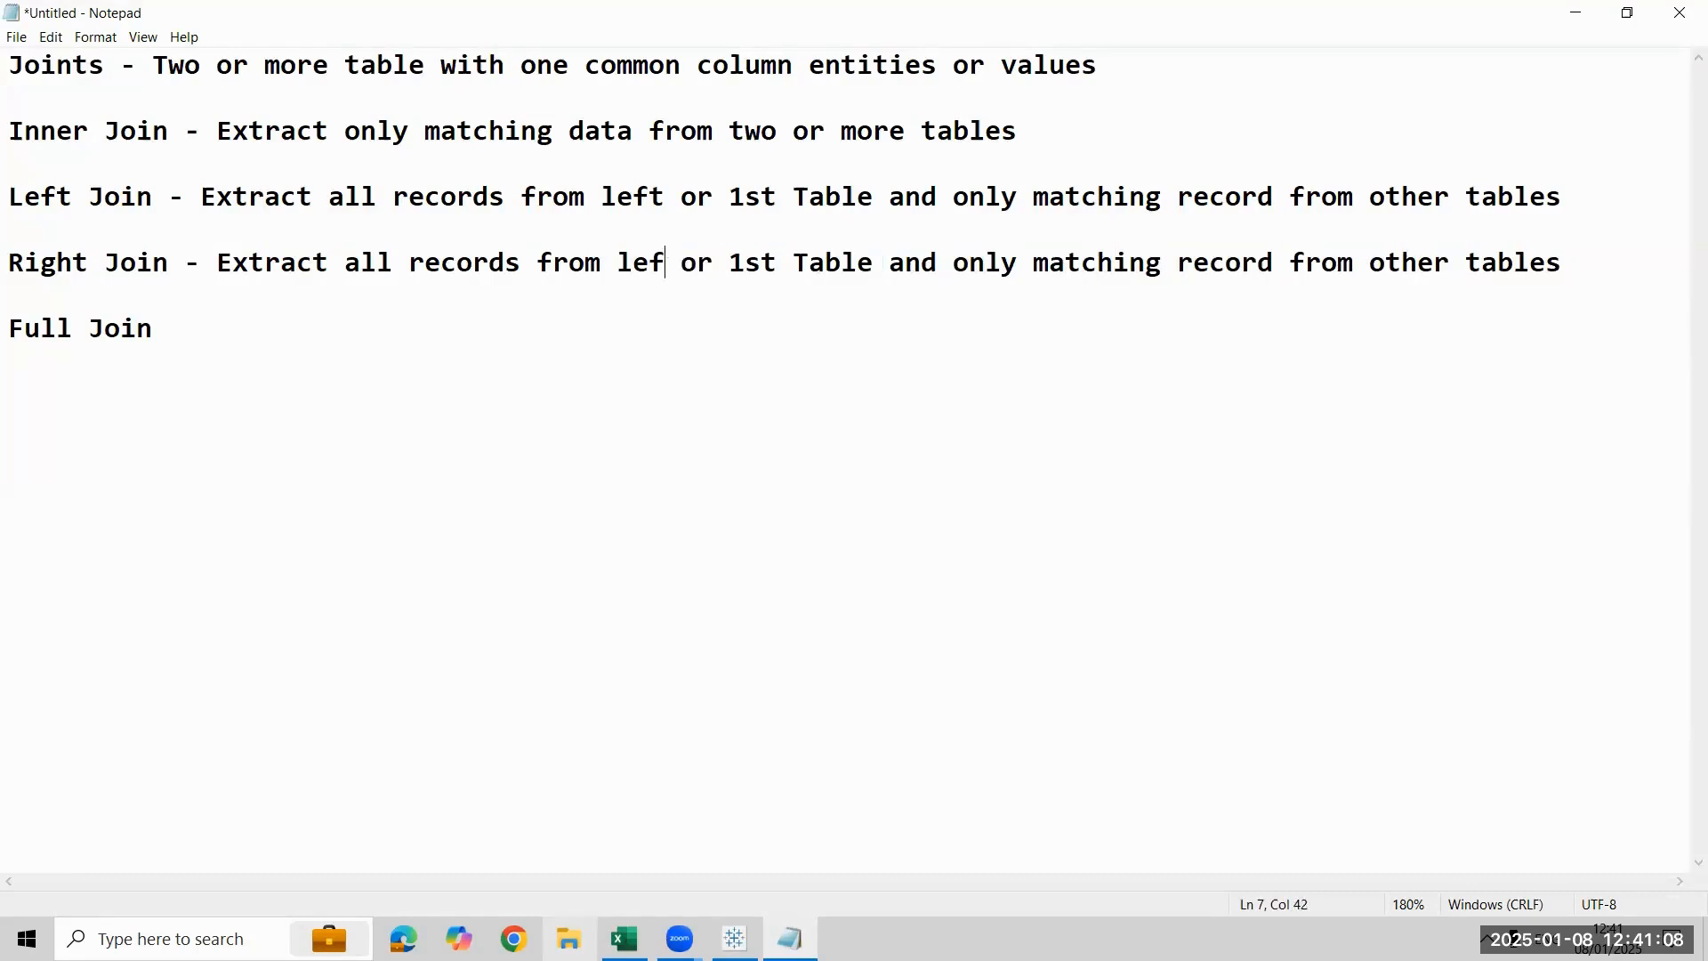
key(BackSpace)
key(BackSpace)
key(BackSpace)
text(Right)
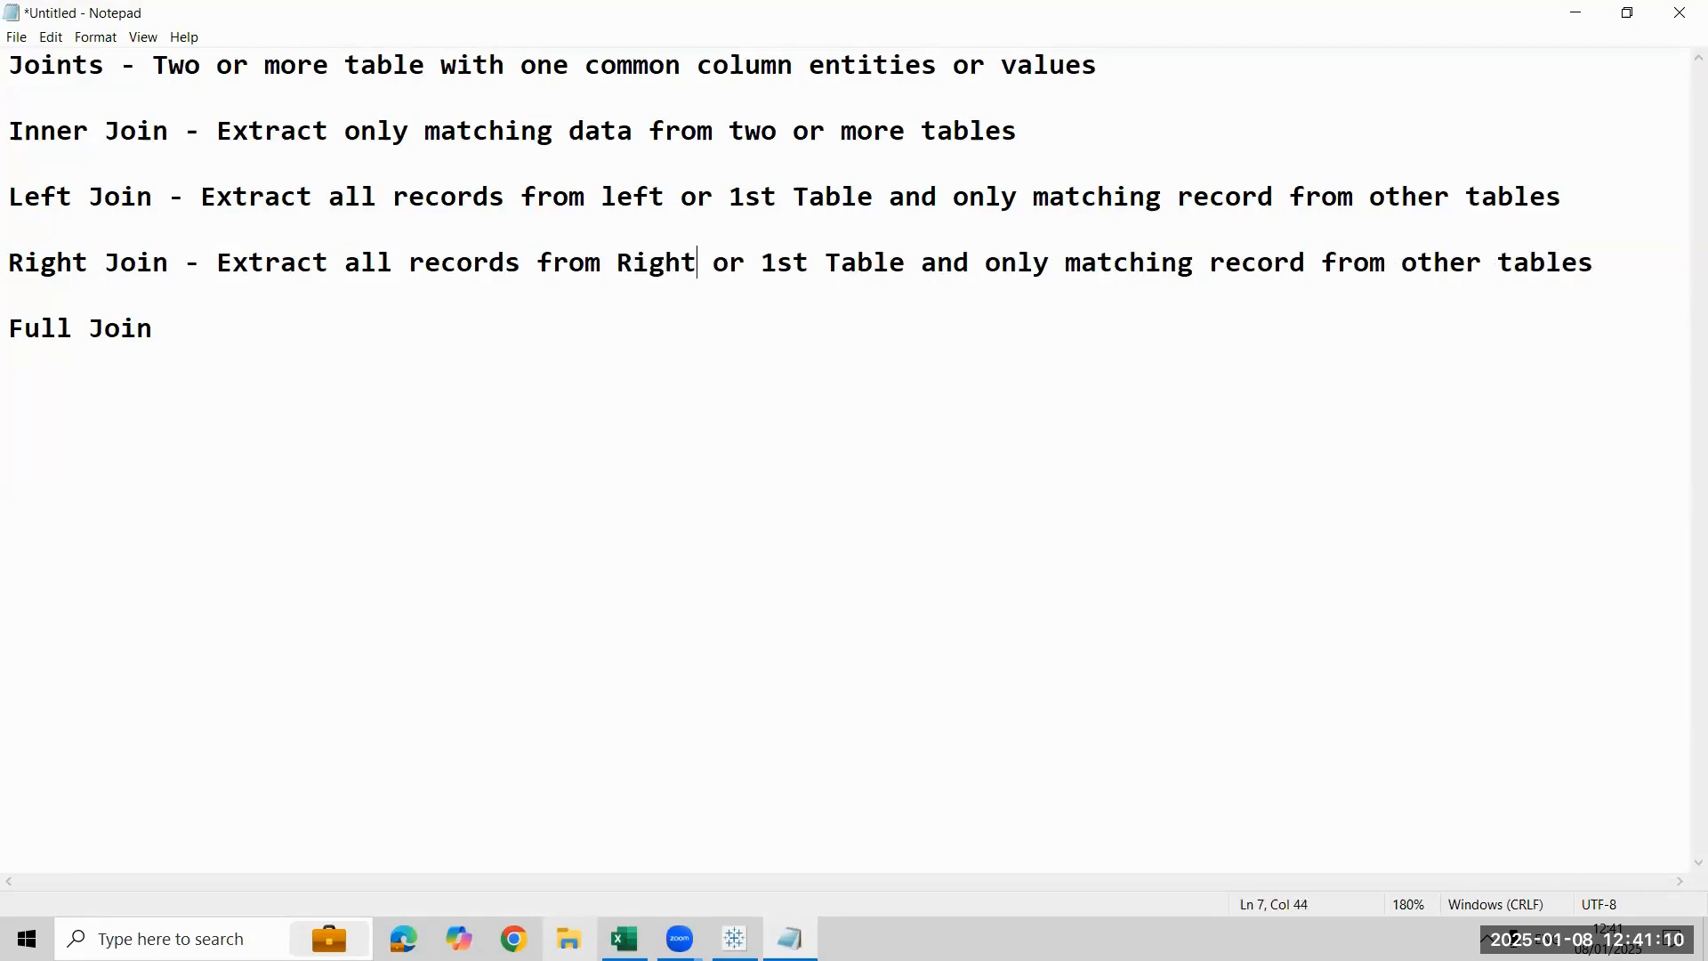
- Remove "or 1st" from the Right Join description so it reads "from Right Table"
key(Right)
key(Right)
key(Right)
key(Right)
key(Right)
key(Right)
key(Right)
key(Left)
key(Left)
key(Left)
key(shift+Right)
key(shift+Right)
key(shift+Right)
key(shift+Right)
key(shift+Right)
key(shift+Right)
key(shift+Right)
key(shift+Right)
key(shift+Right)
key(shift+Right)
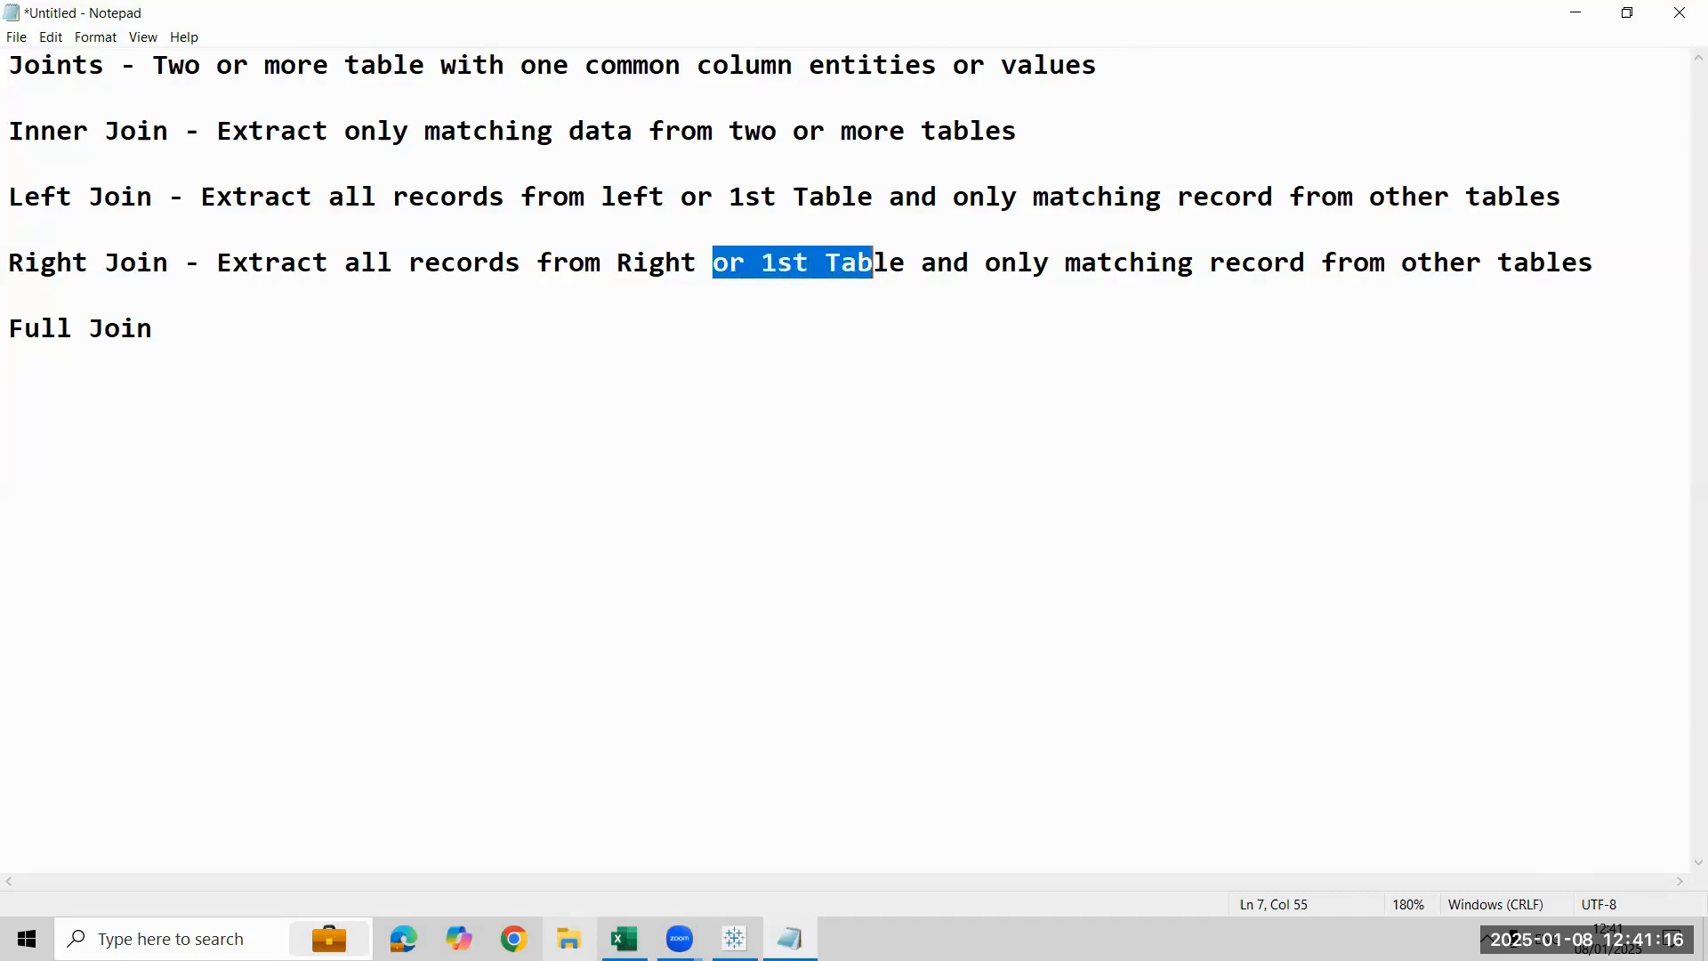
key(shift+Right)
key(shift+Left)
key(shift+Left)
key(shift+Left)
key(shift+Left)
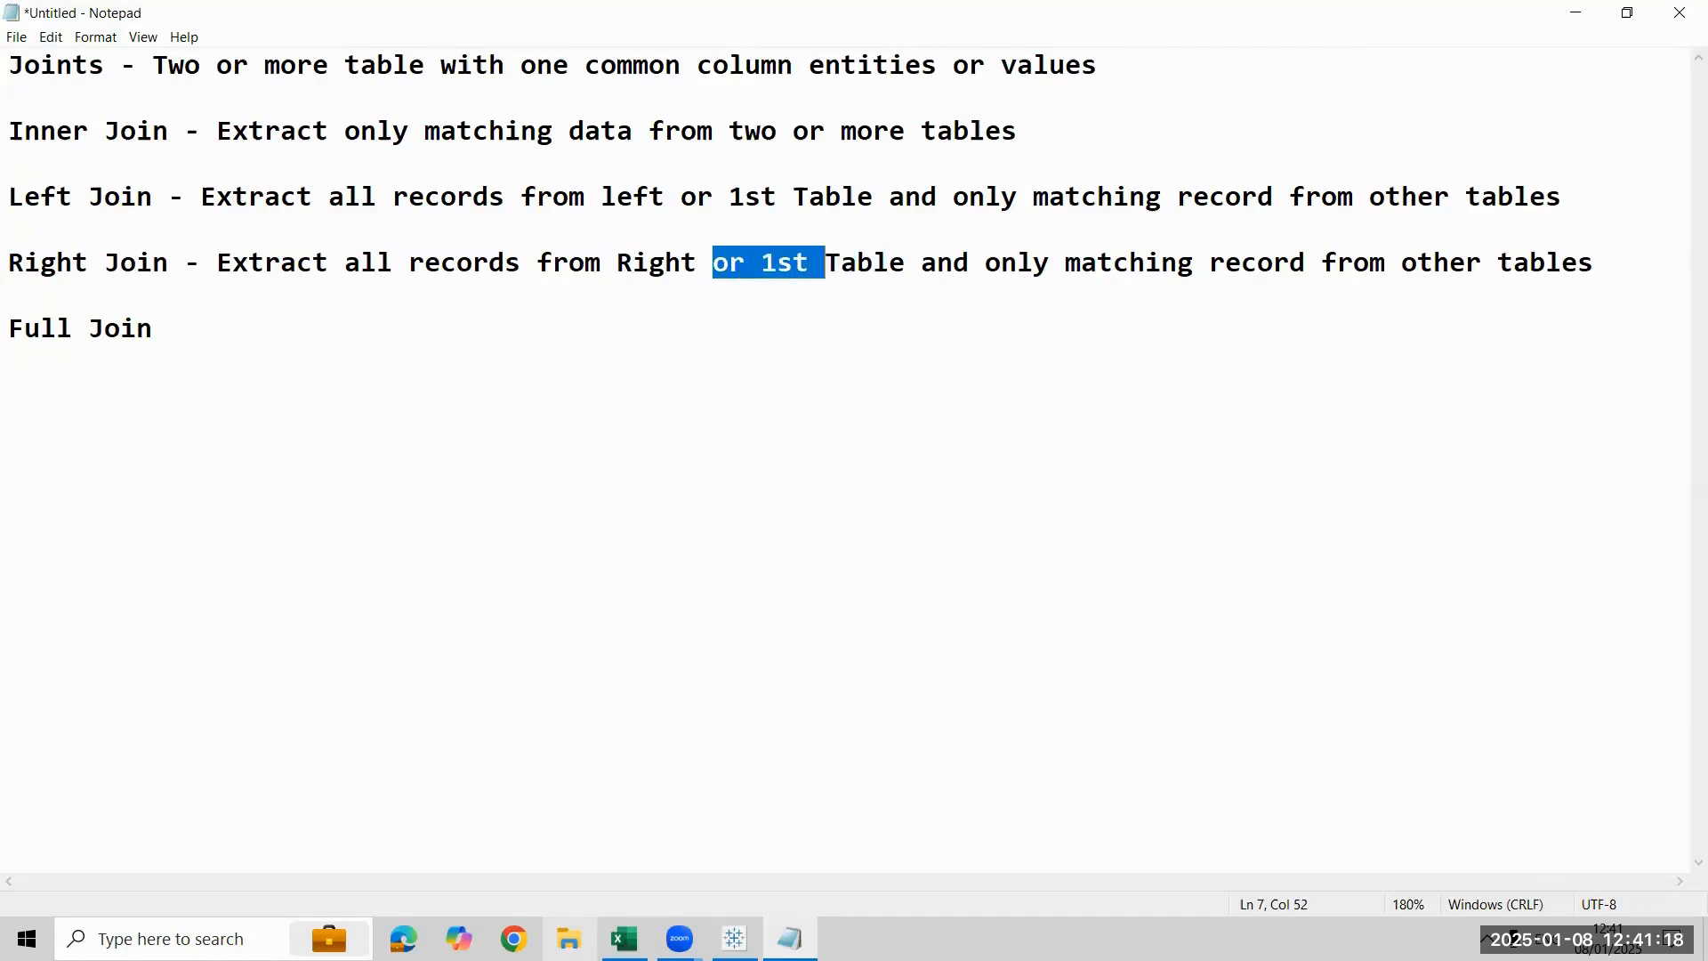
key(BackSpace)
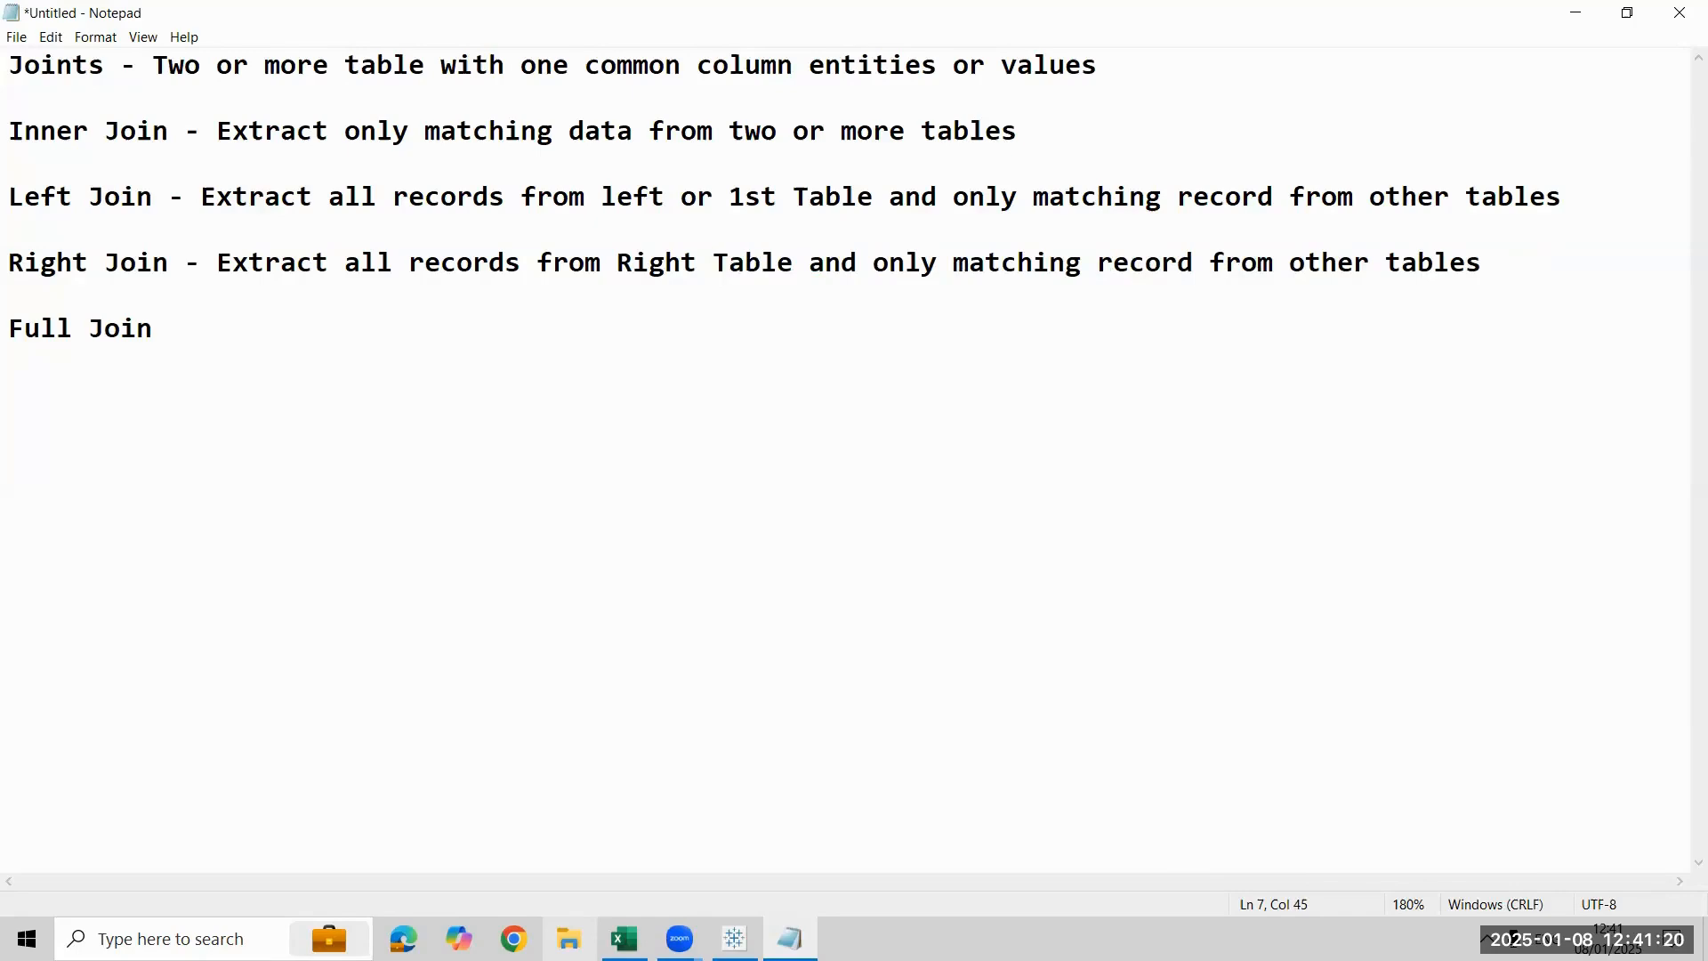
key(BackSpace)
- Add a hyphen after "Full Join" and paste the copied Left Join description there
key(Down)
key(Down)
key(Up)
key(End)
text(-)
key(ctrl+v)
- Replace everything after "Extract all records from" in the Full Join description with "all the tables", and add two line breaks below it
key(Left)
key(Left)
key(Left)
key(Left)
key(Left)
key(Left)
key(Left)
key(Left)
key(Left)
key(Left)
key(Left)
key(Left)
key(Left)
key(Left)
key(Left)
key(Left)
key(Left)
key(Left)
key(Left)
key(Left)
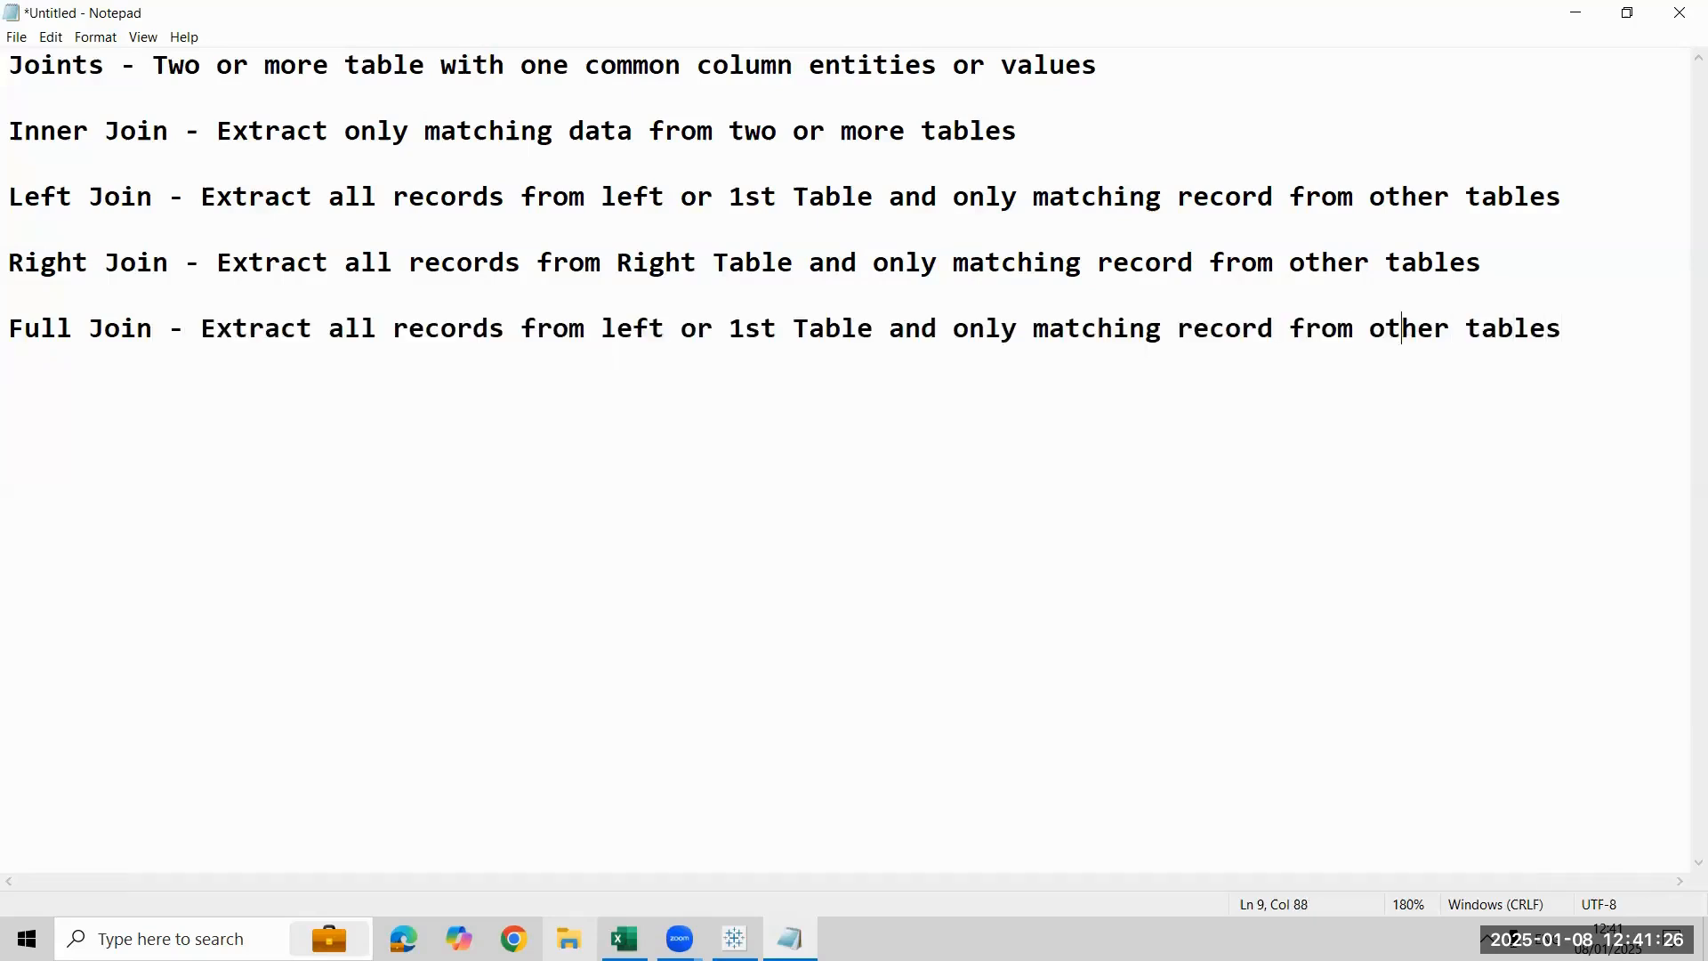
key(Left)
key(Left)
key(Left)
key(shift+Down)
key(Delete)
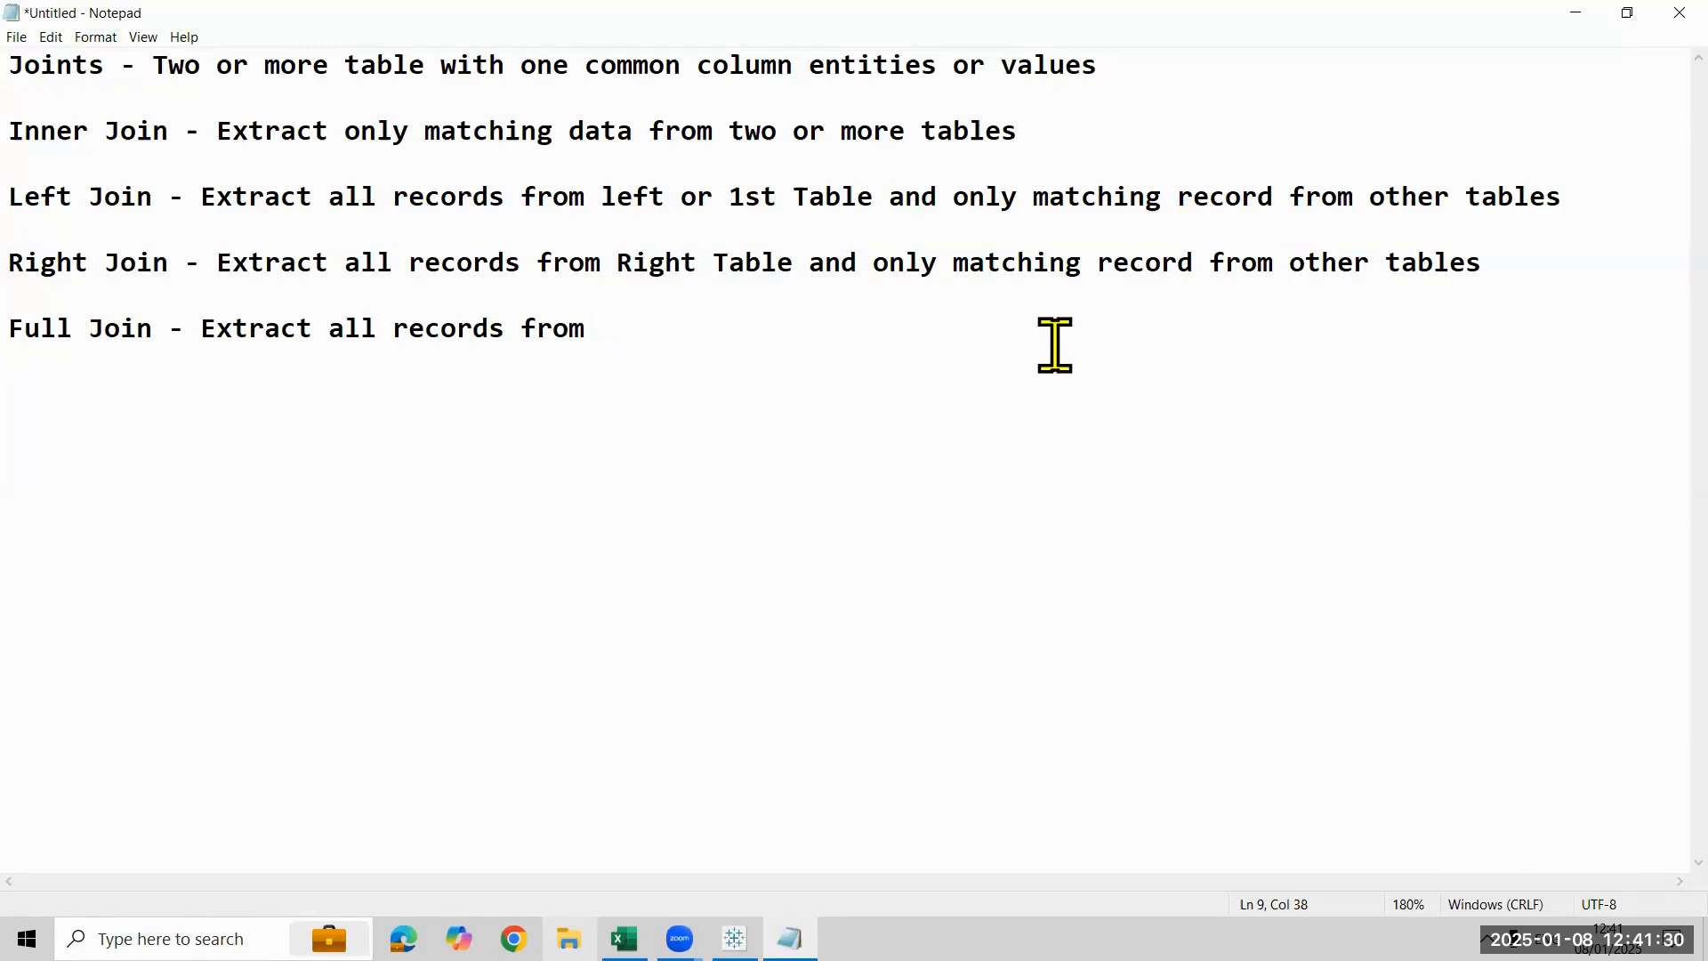
text(all the tables)
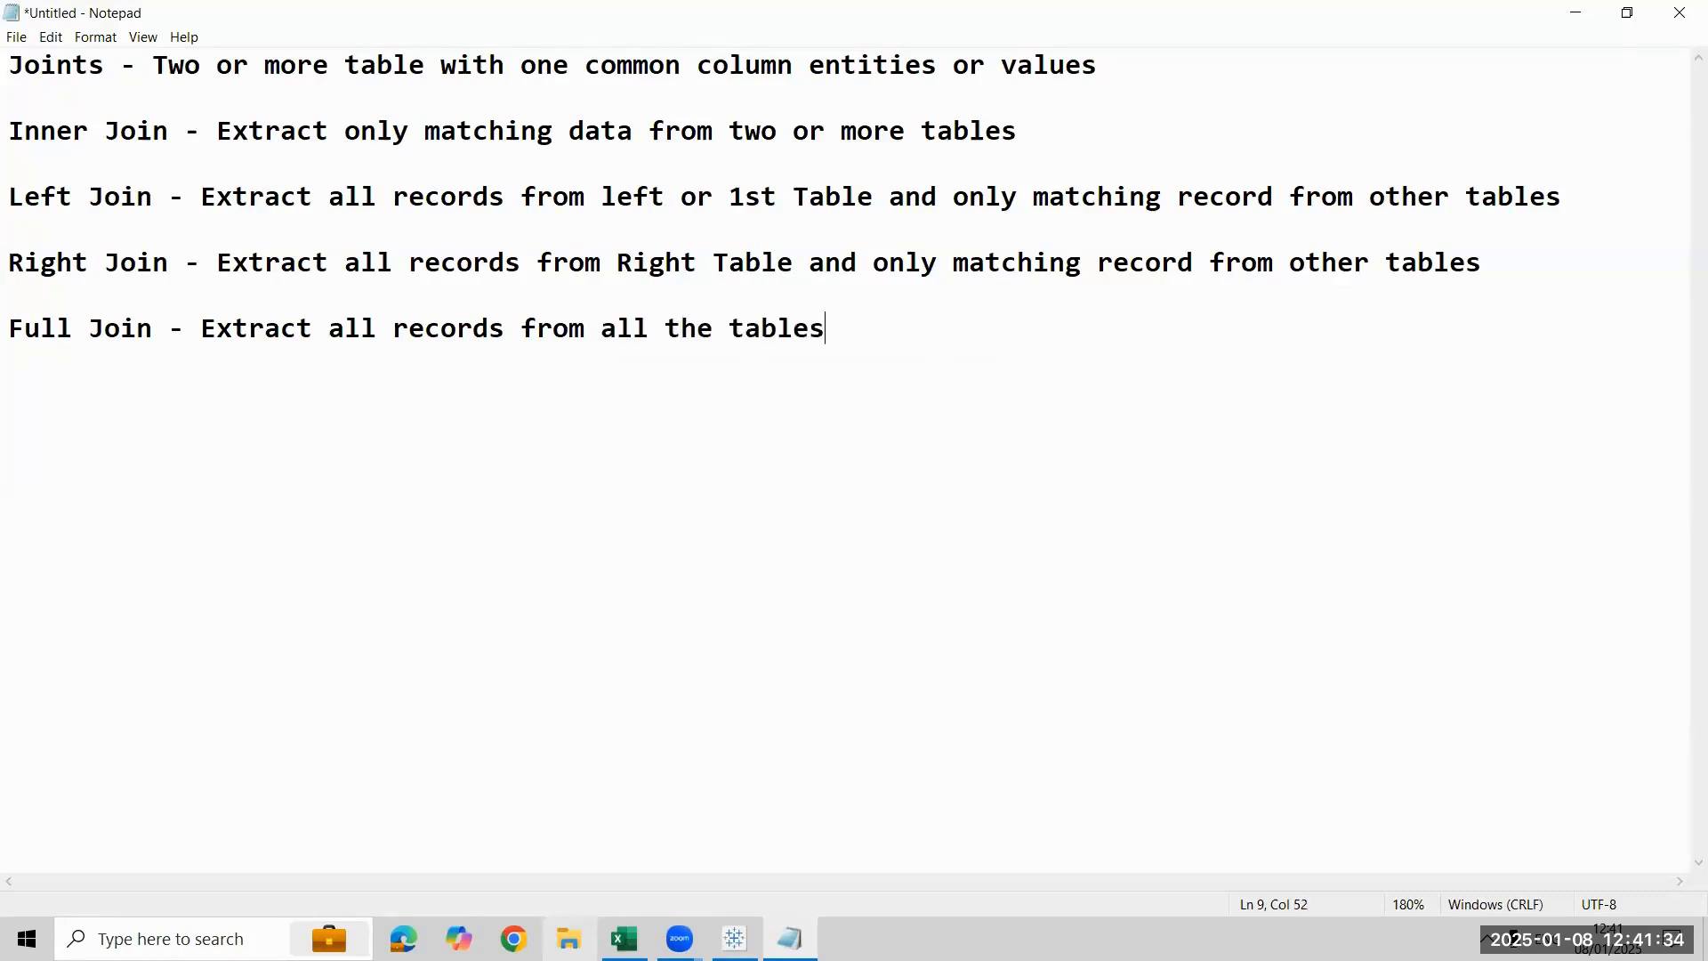
key(Return)
key(Return)
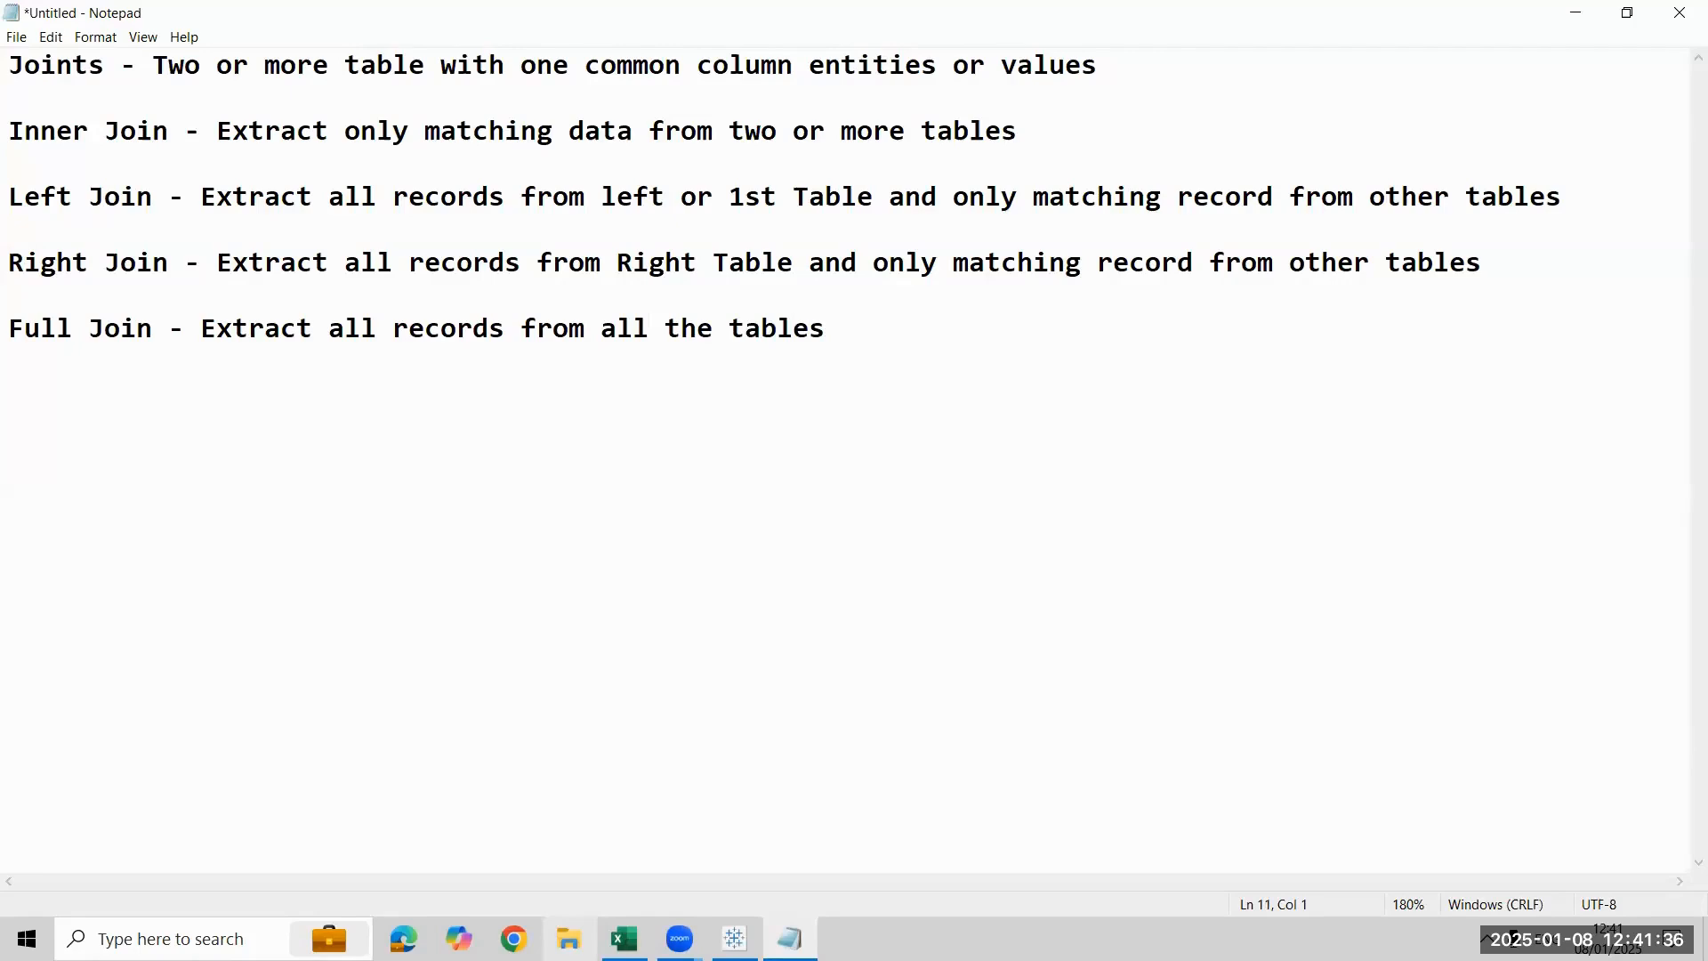
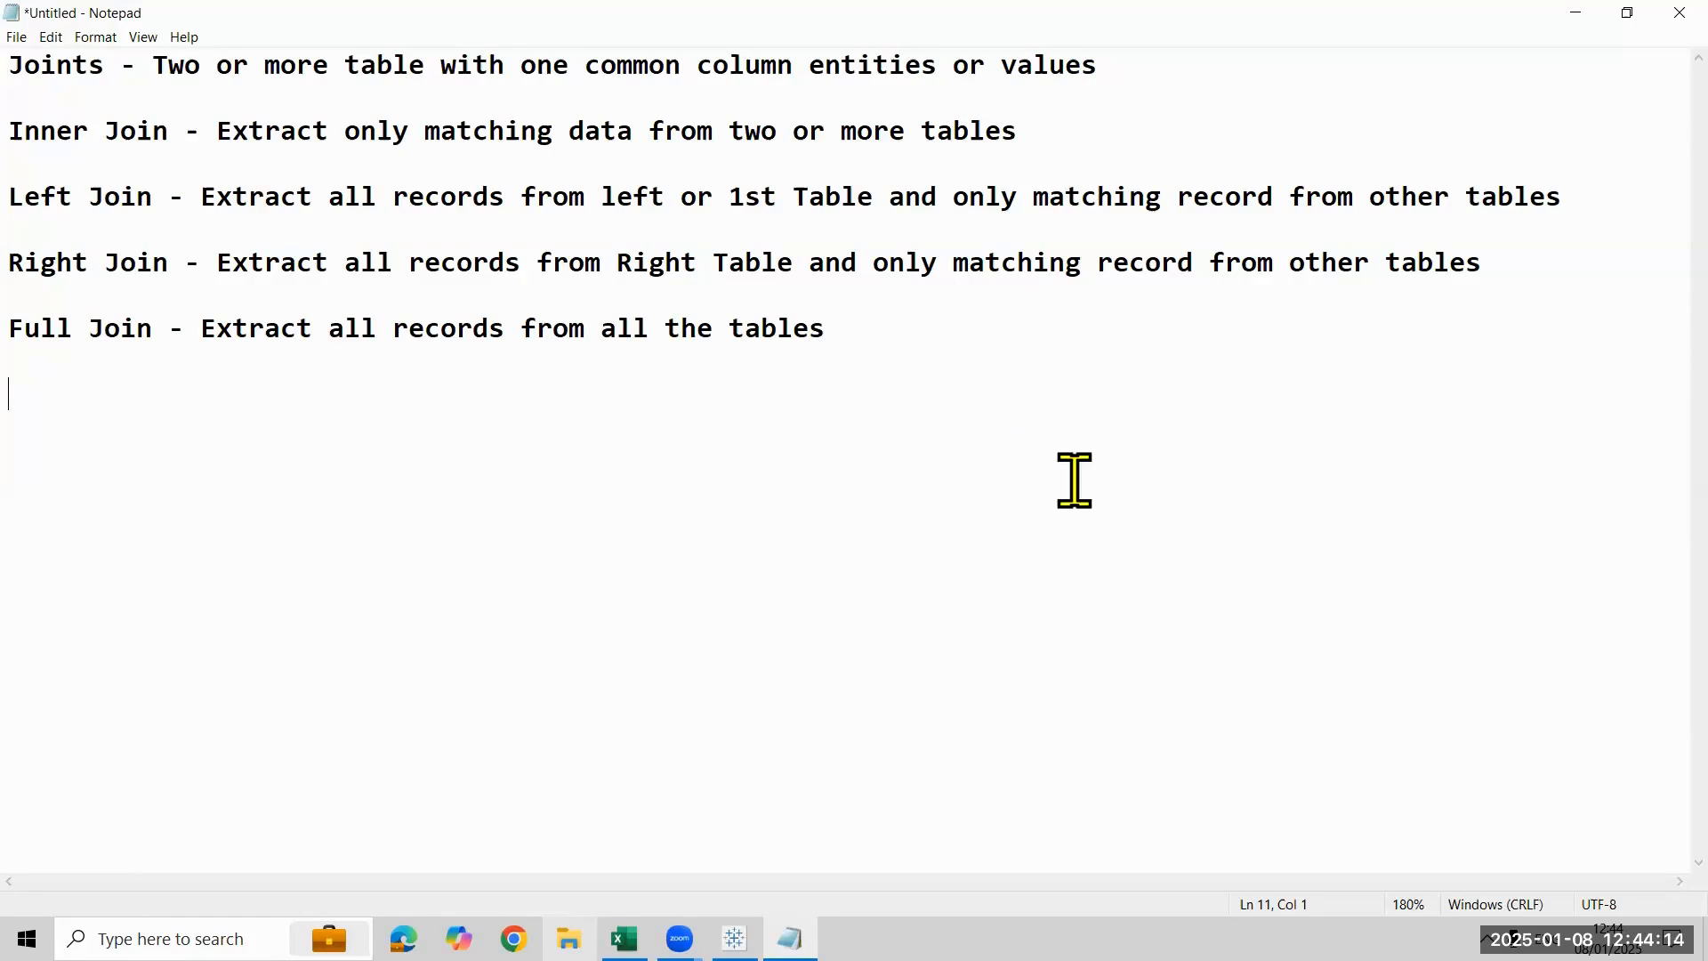
- Add the line "Joints will work in physical layer" below the Full Join description, leaving an extra blank line above it
click(1389, 766)
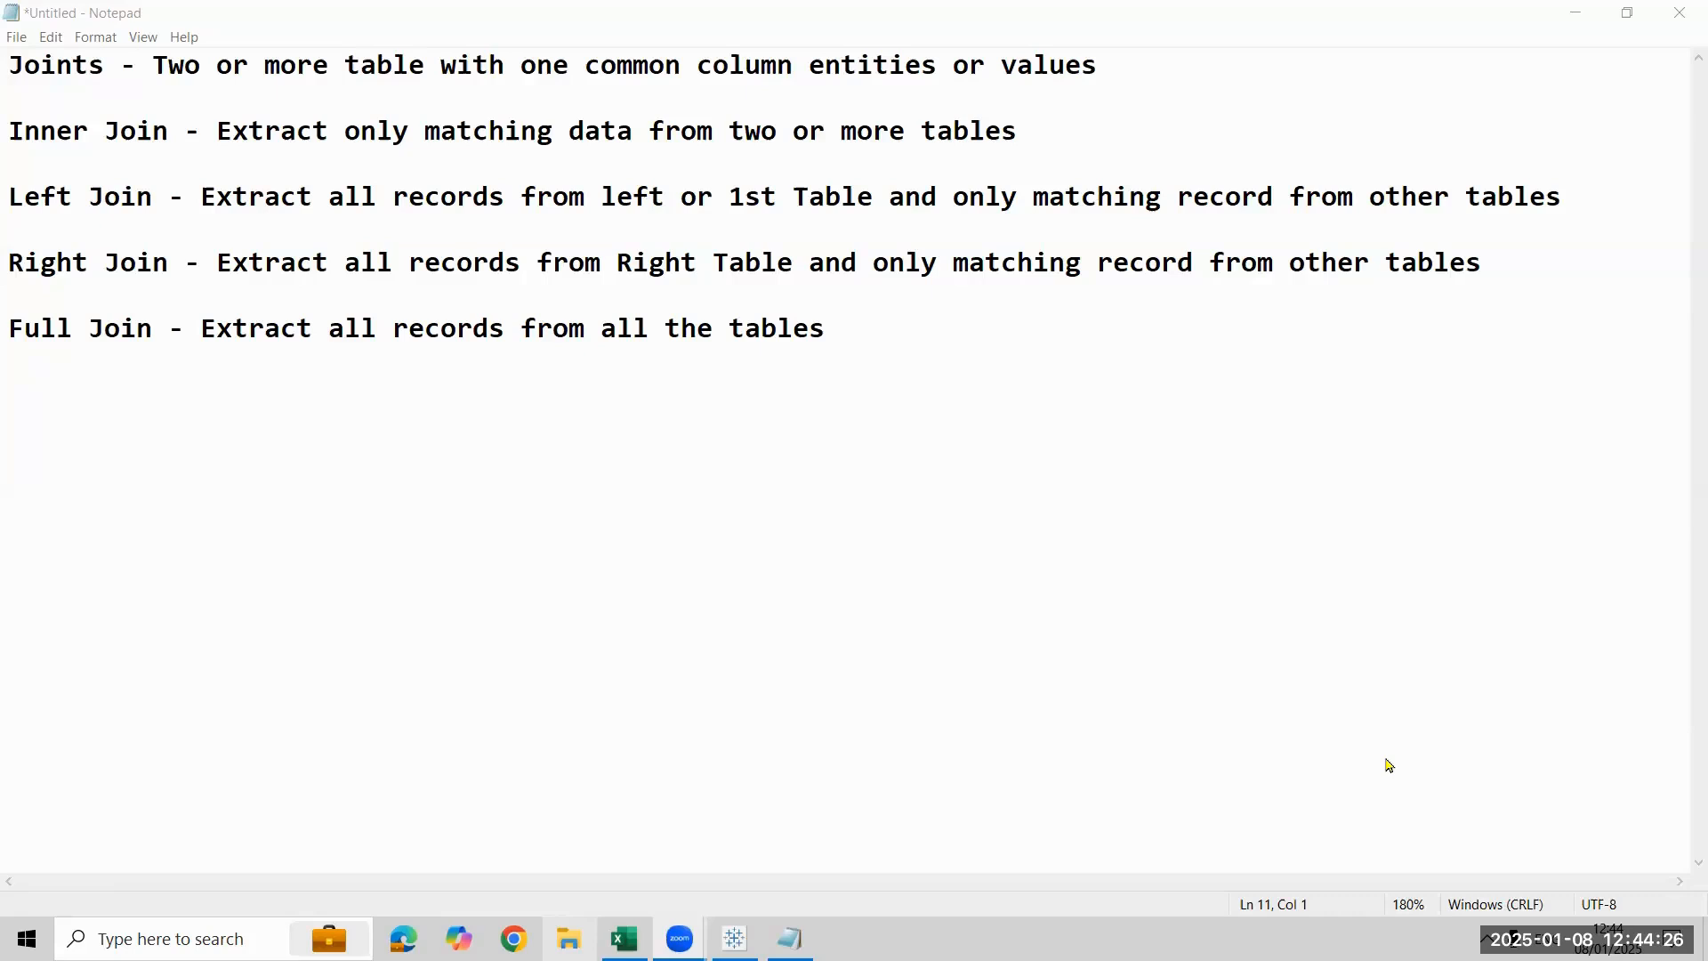
key(Return)
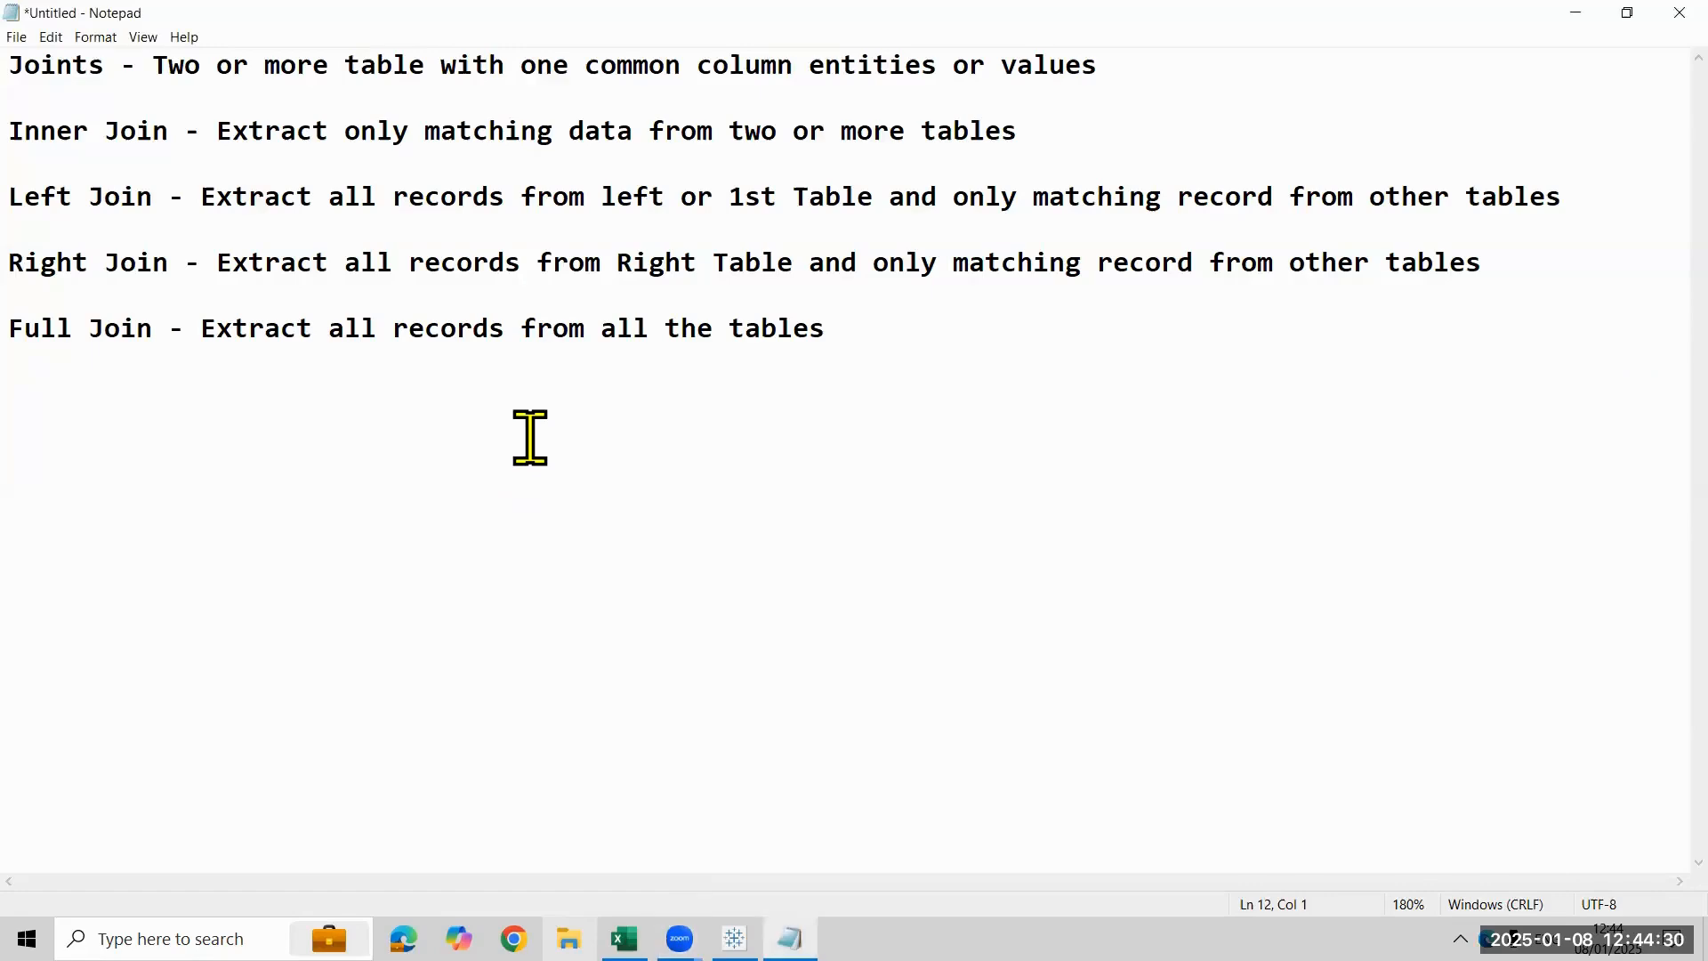
text(Joints wil)
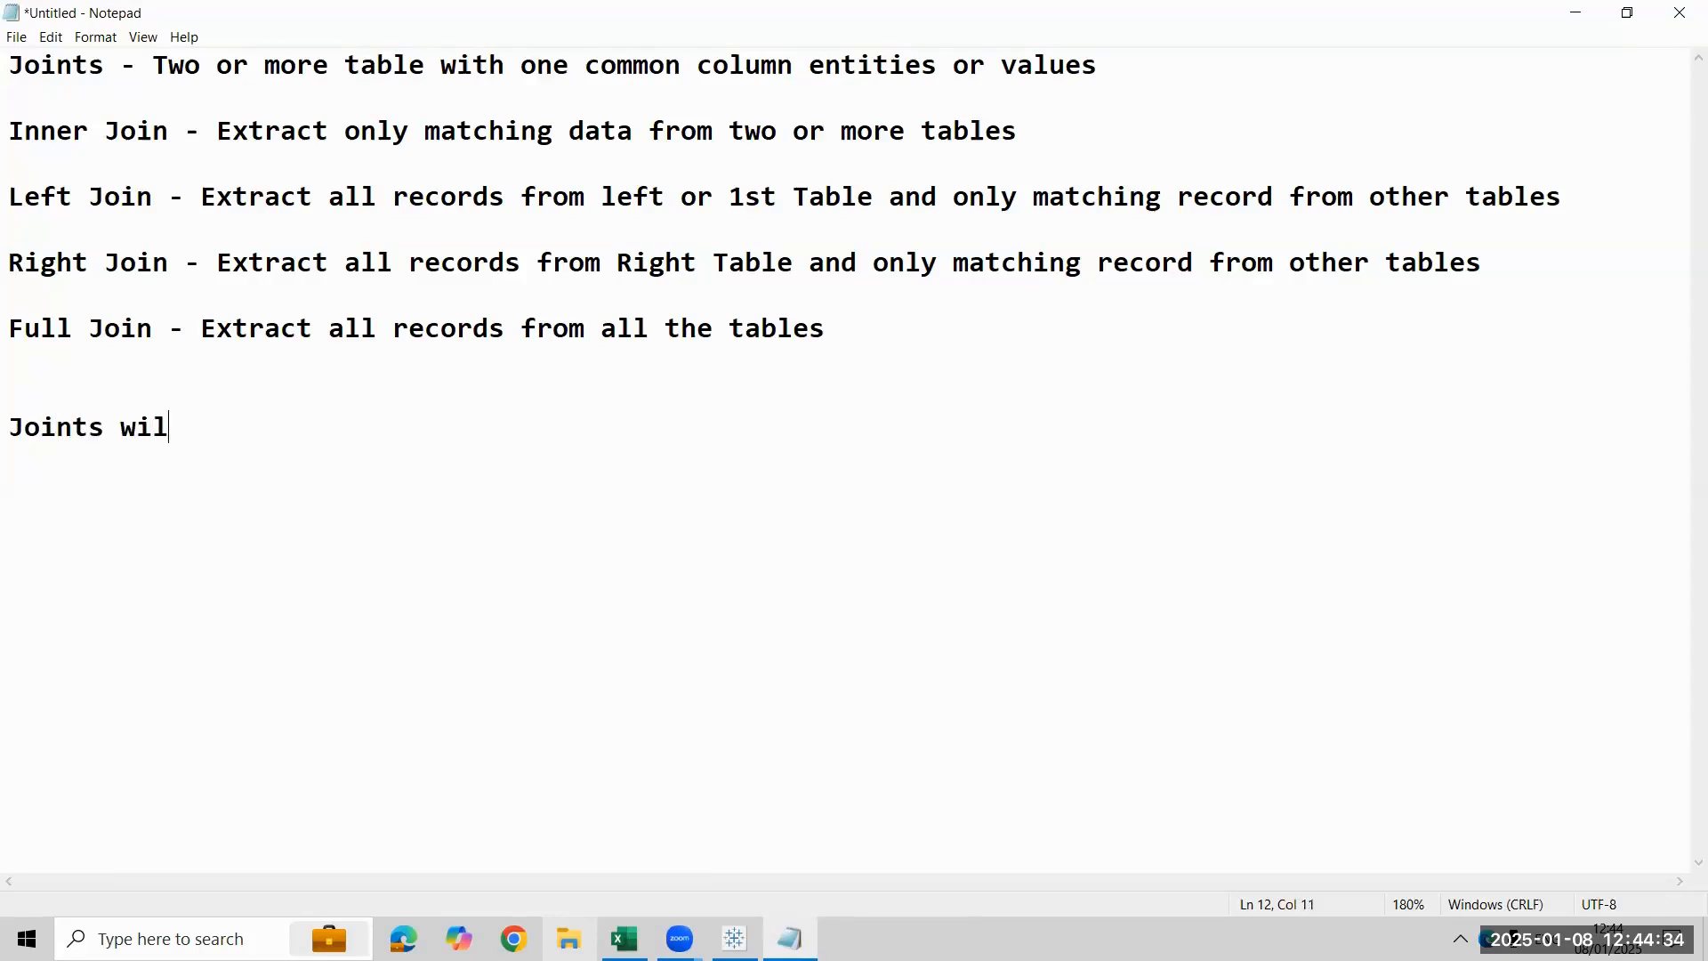
text(l work in )
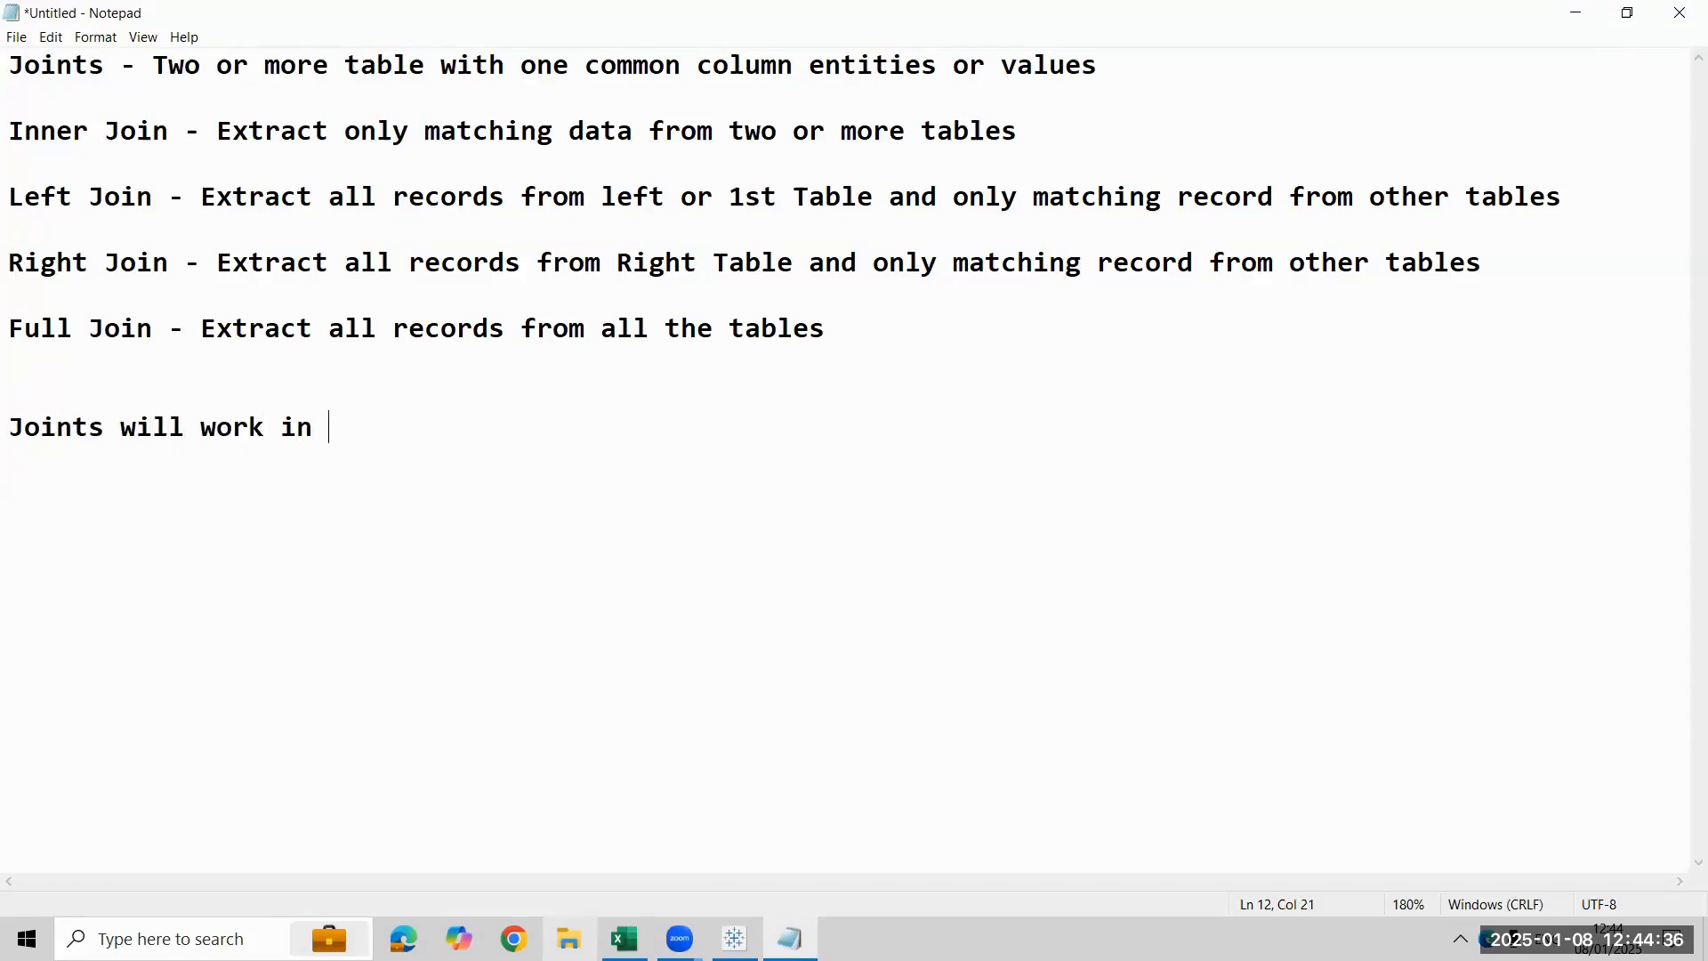
text(physical layer)
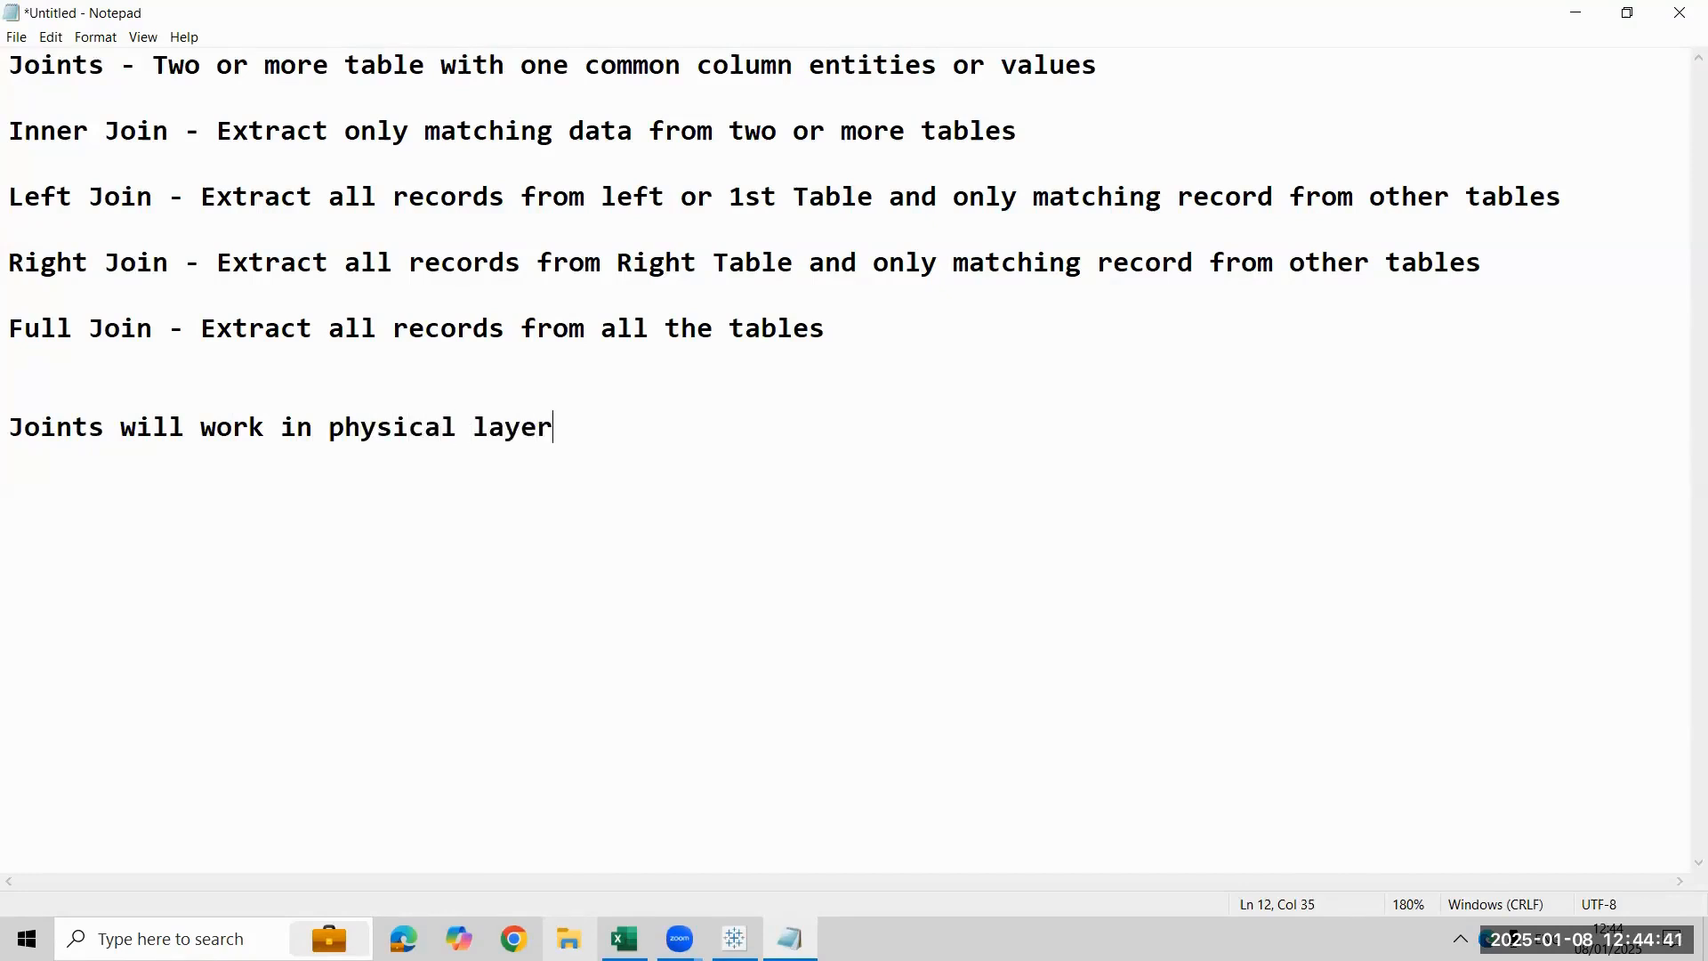
- Add the line "2 tables" below the physical layer note, separated by a blank line
key(Return)
key(shift+Up)
key(Down)
text(2 tables)
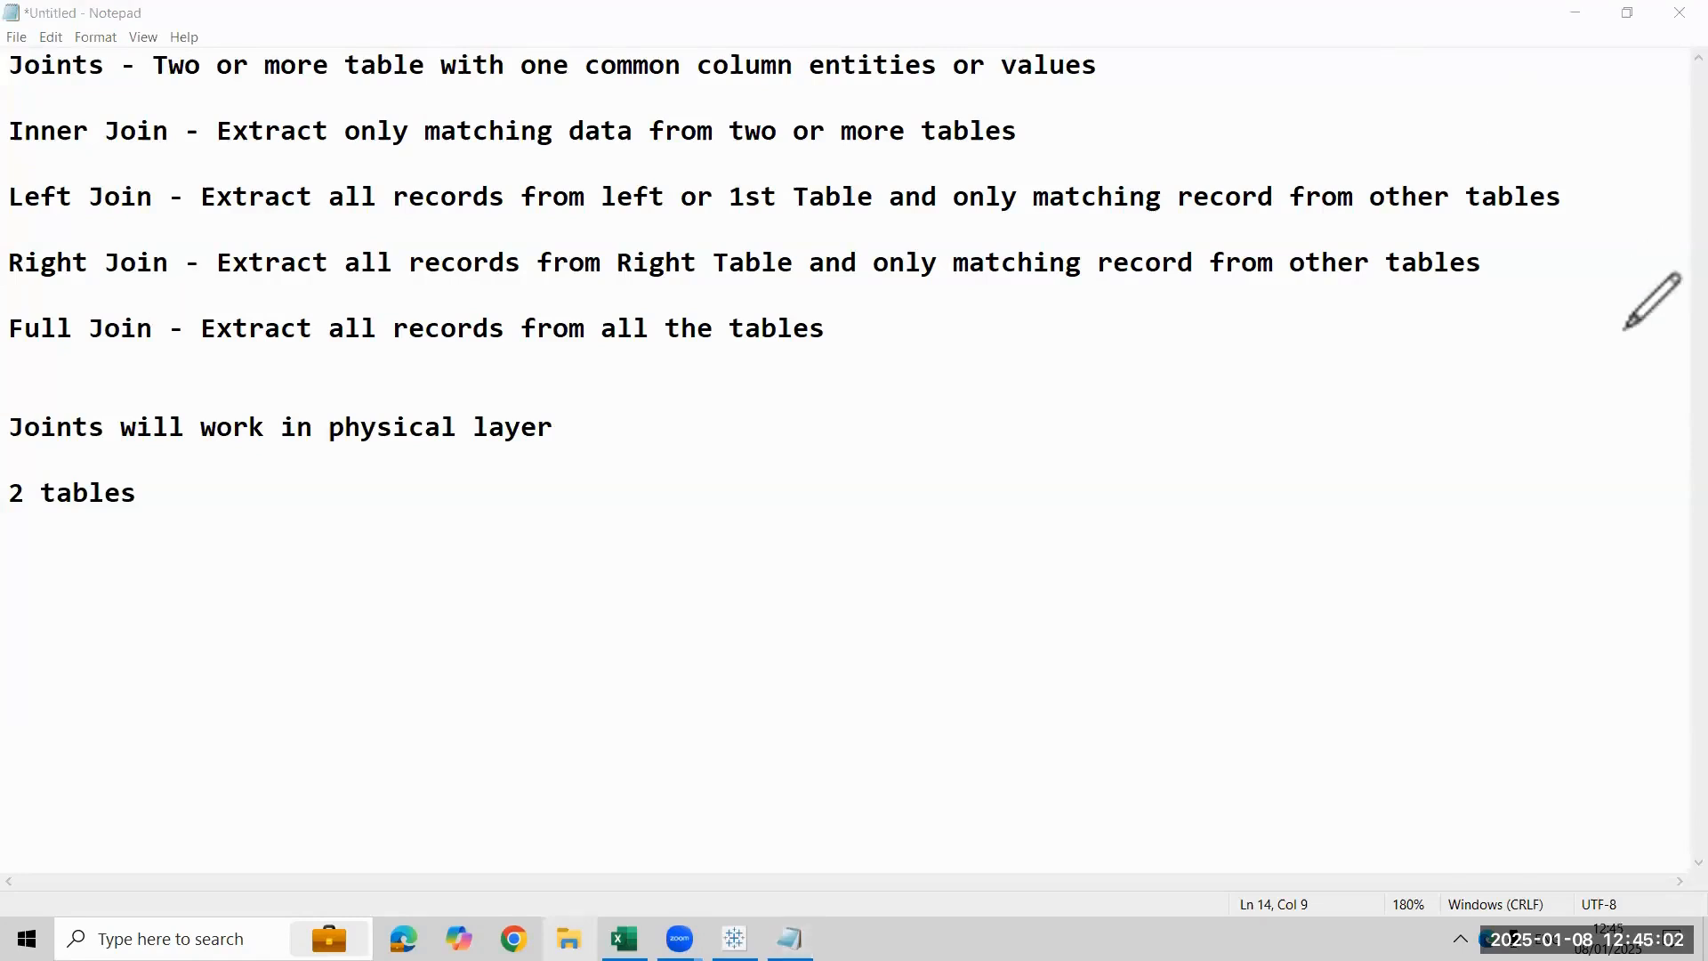
- Annotate the notes with two equal red circles side by side below "2 tables", and a short vertical stroke above each circle
drag(172, 575, 290, 695)
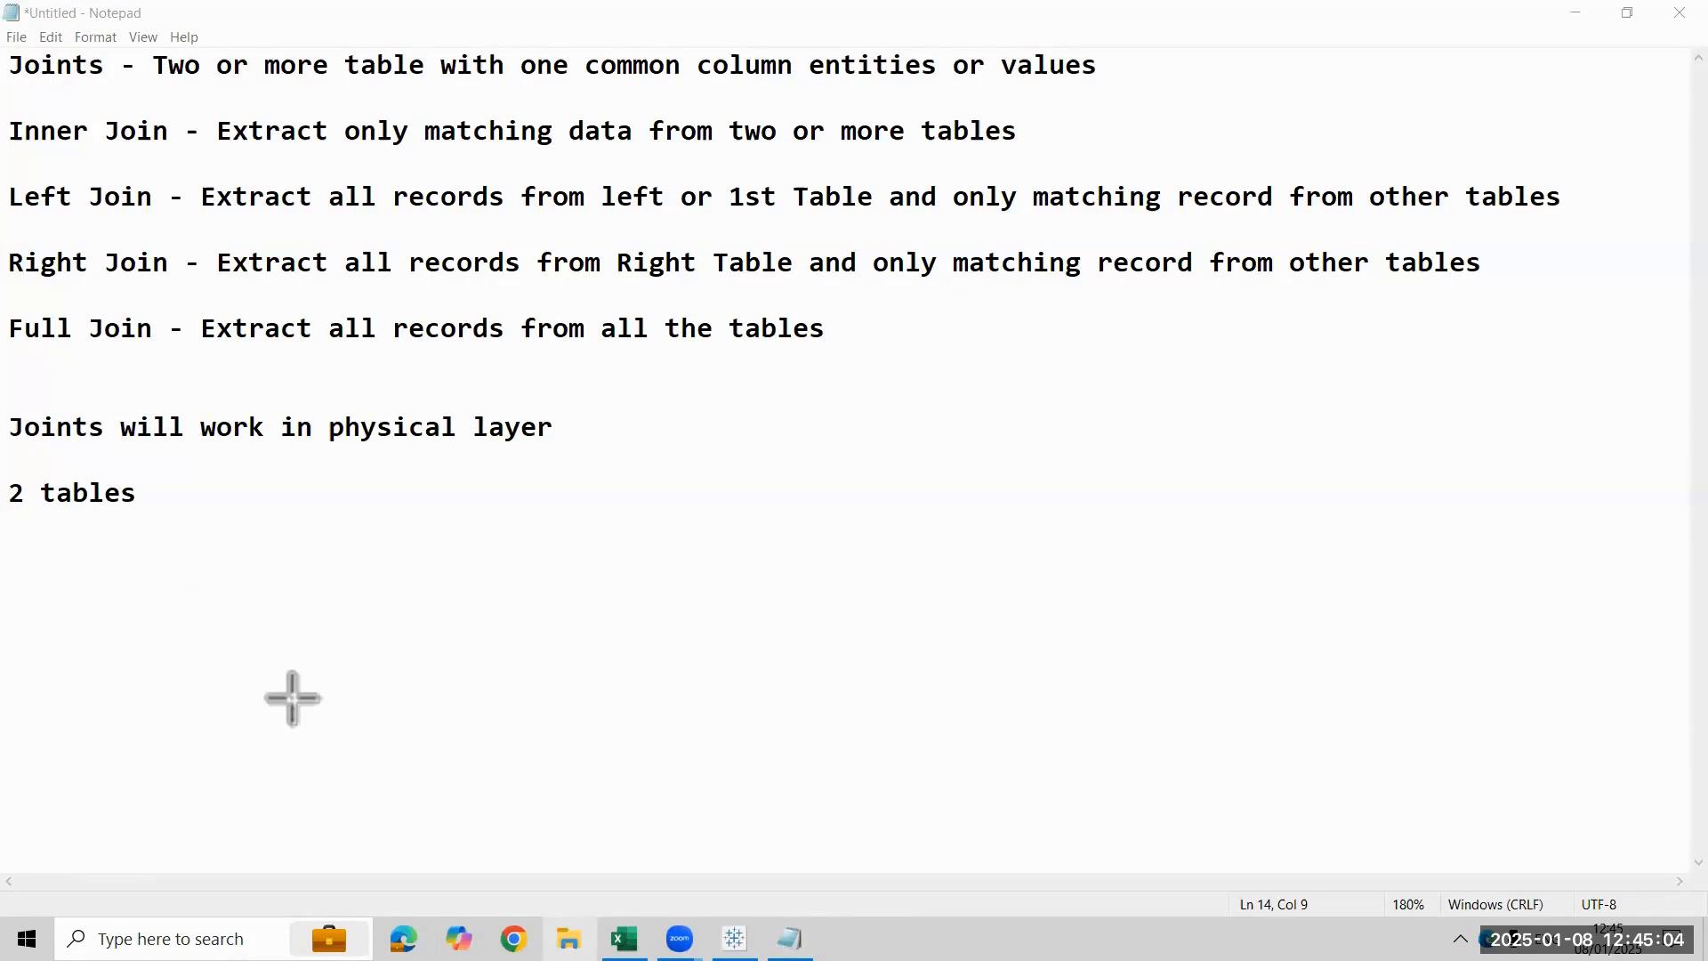
mouse_move(509, 584)
mouse_down()
mouse_move(549, 649)
mouse_move(688, 696)
mouse_move(633, 705)
mouse_up()
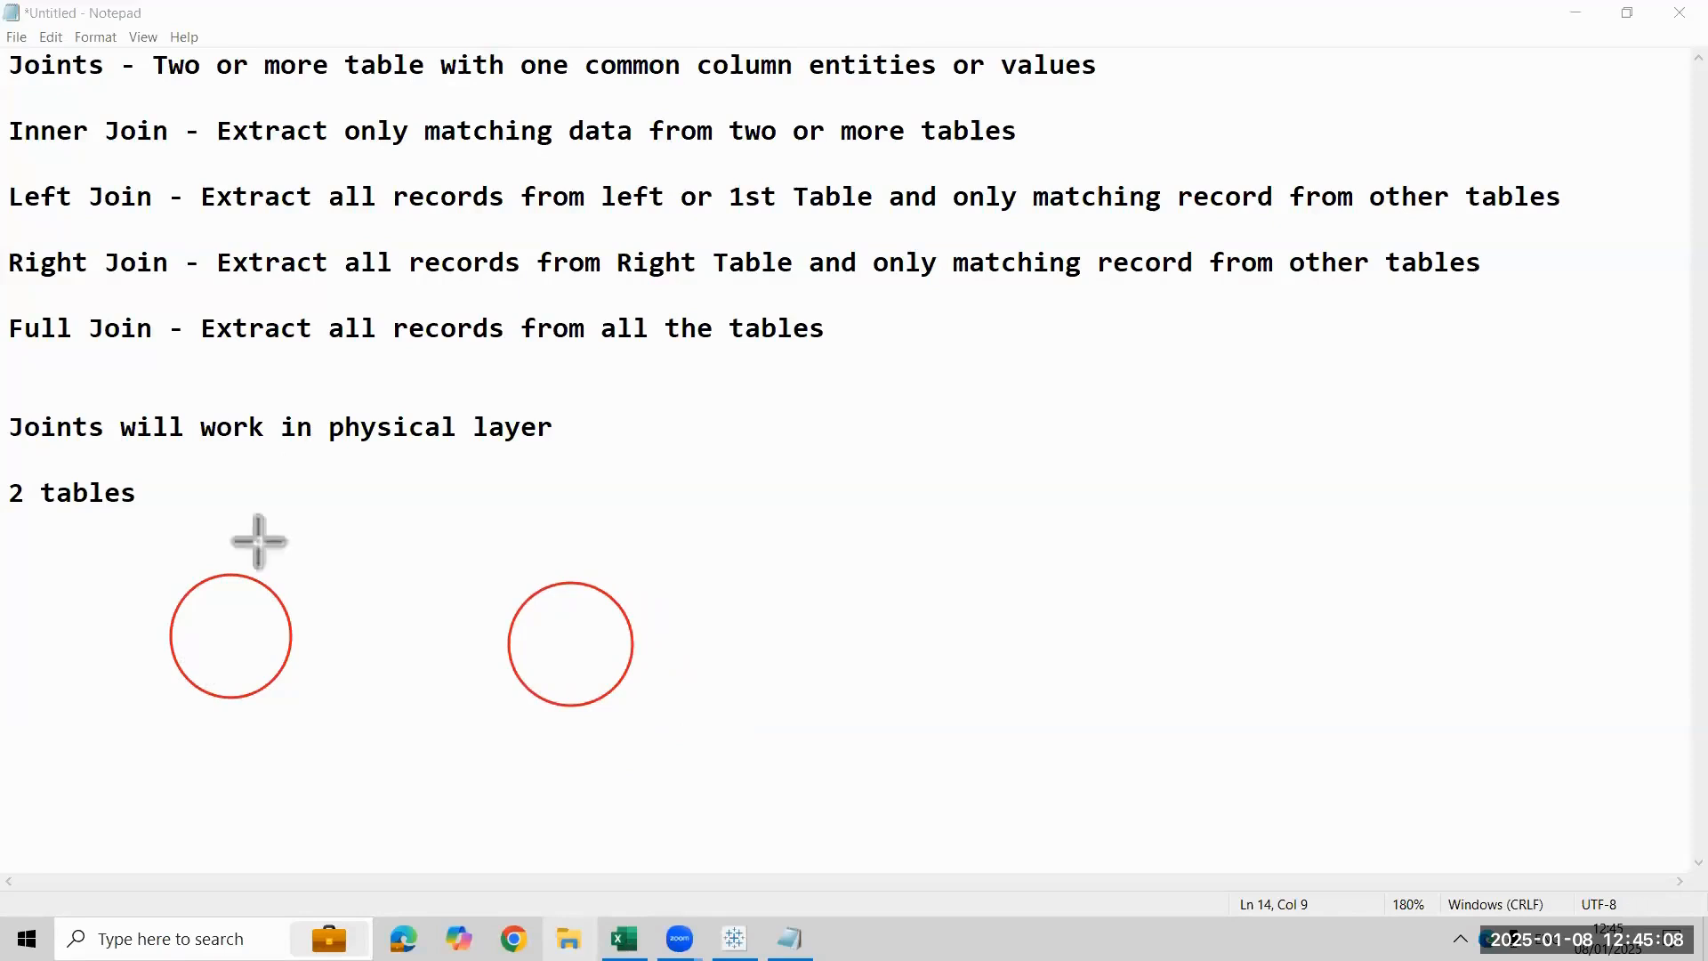
mouse_move(272, 468)
mouse_down()
mouse_move(253, 541)
mouse_move(271, 553)
mouse_up()
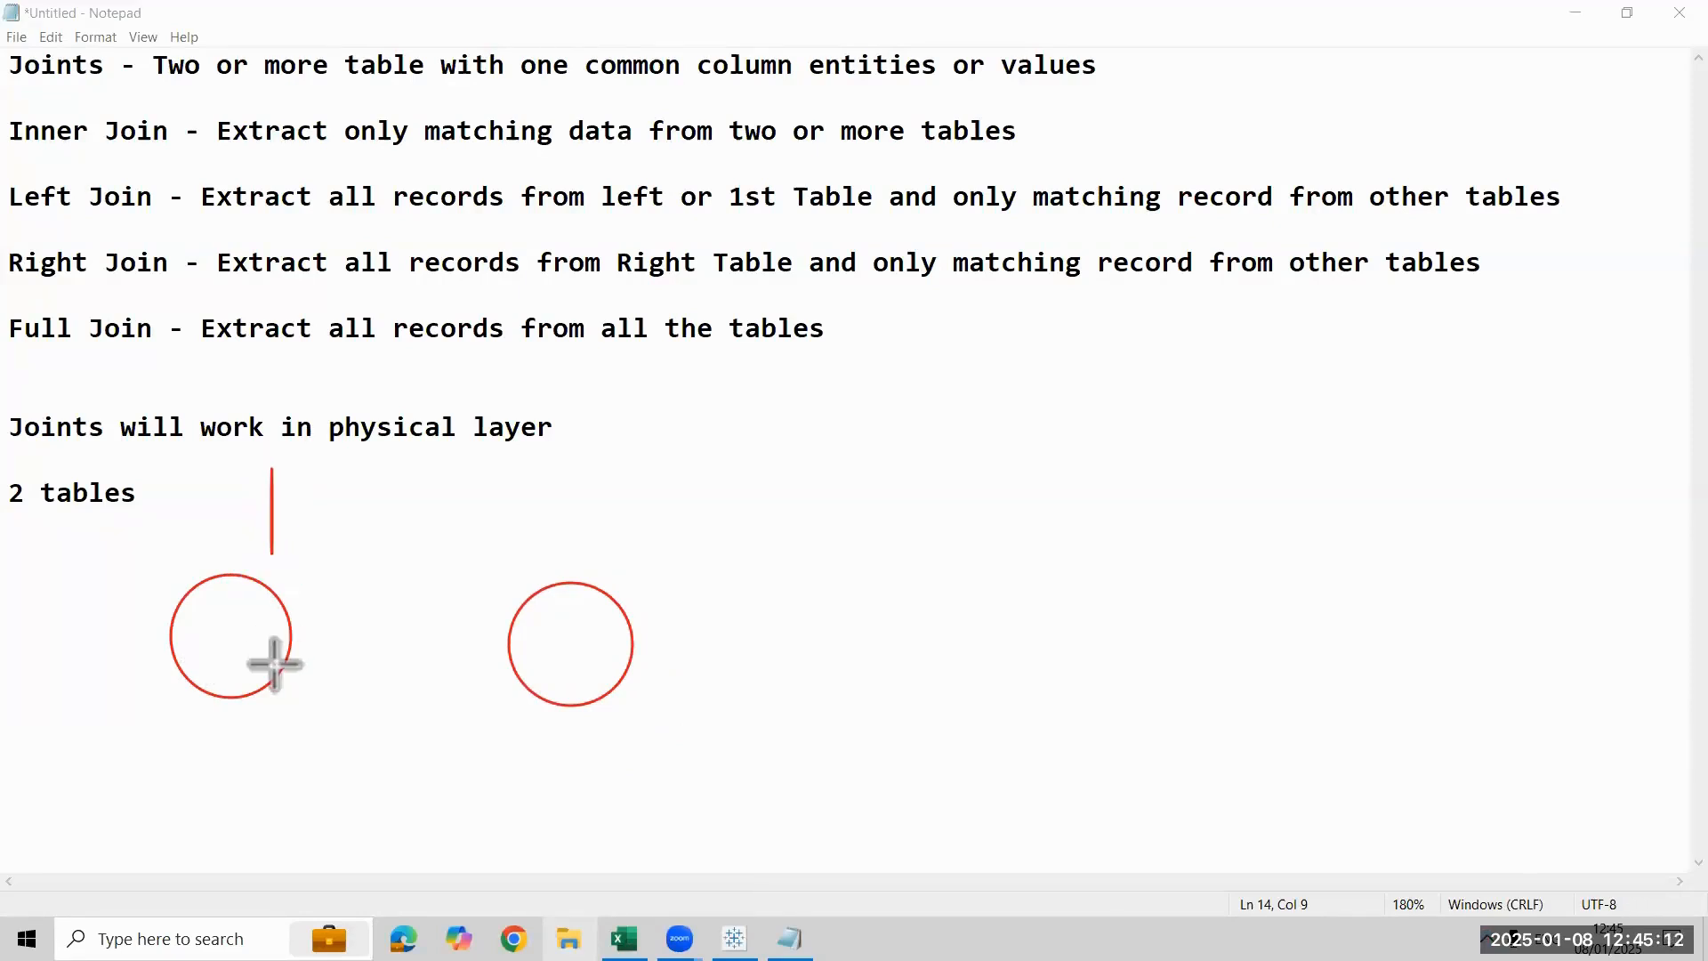
drag(574, 471, 574, 524)
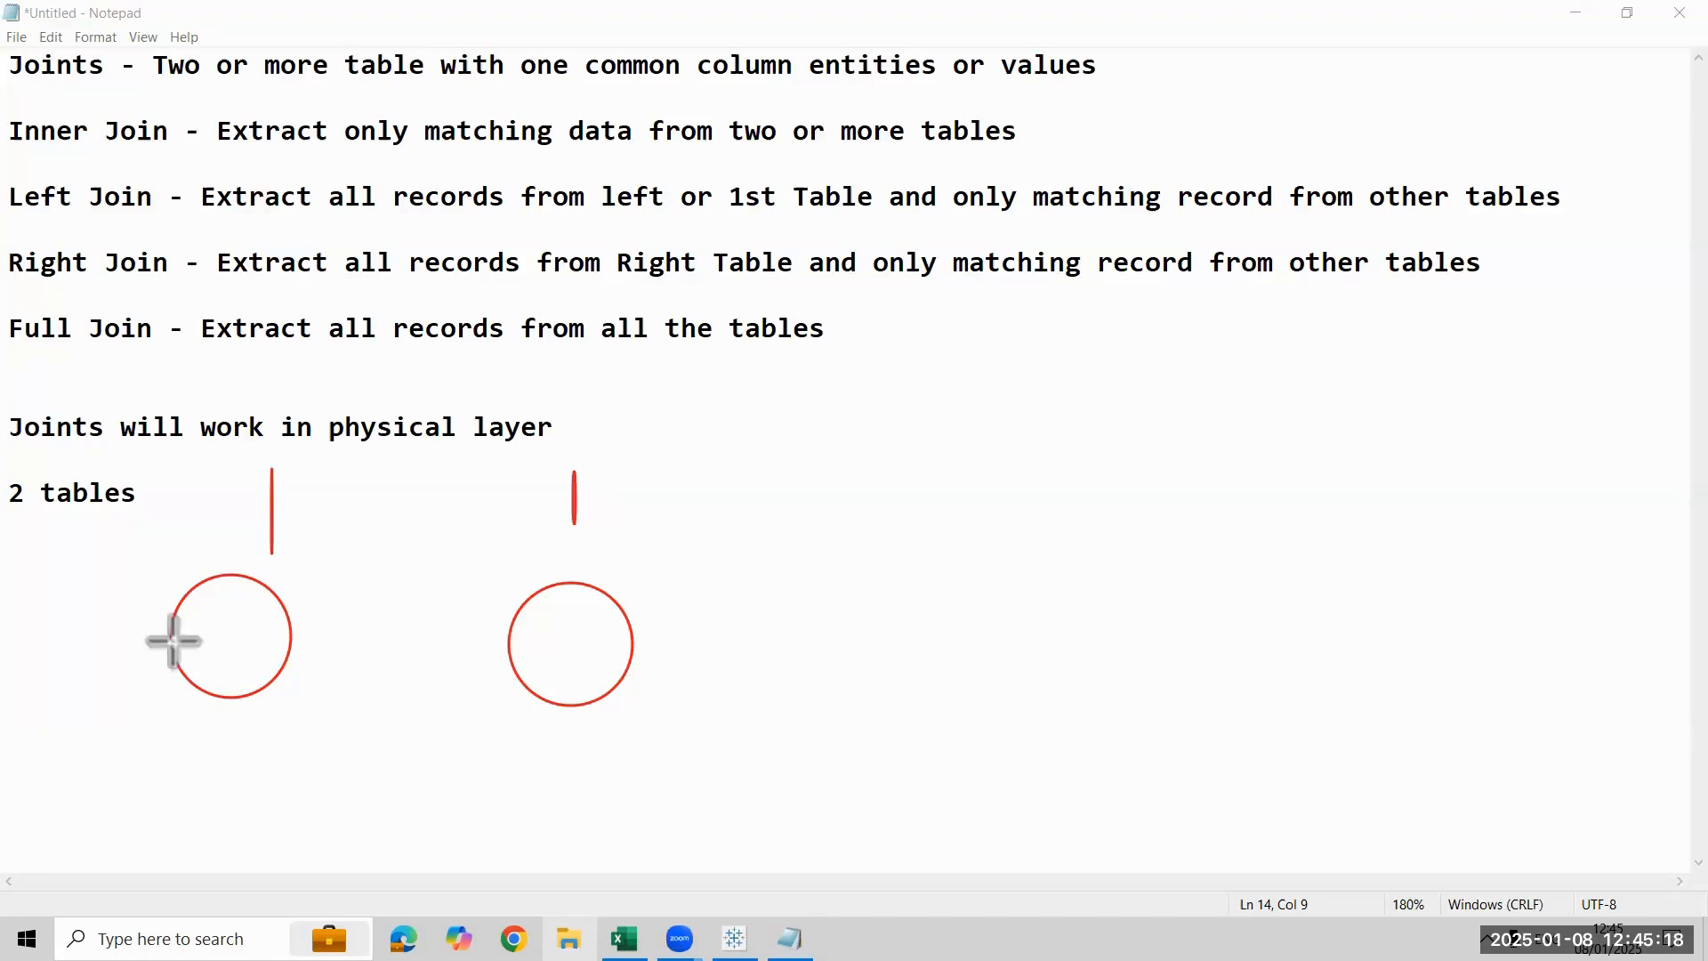
- Shade both annotation circles with parallel diagonal strokes
mouse_move(176, 629)
mouse_down()
mouse_move(226, 620)
mouse_move(206, 624)
mouse_up()
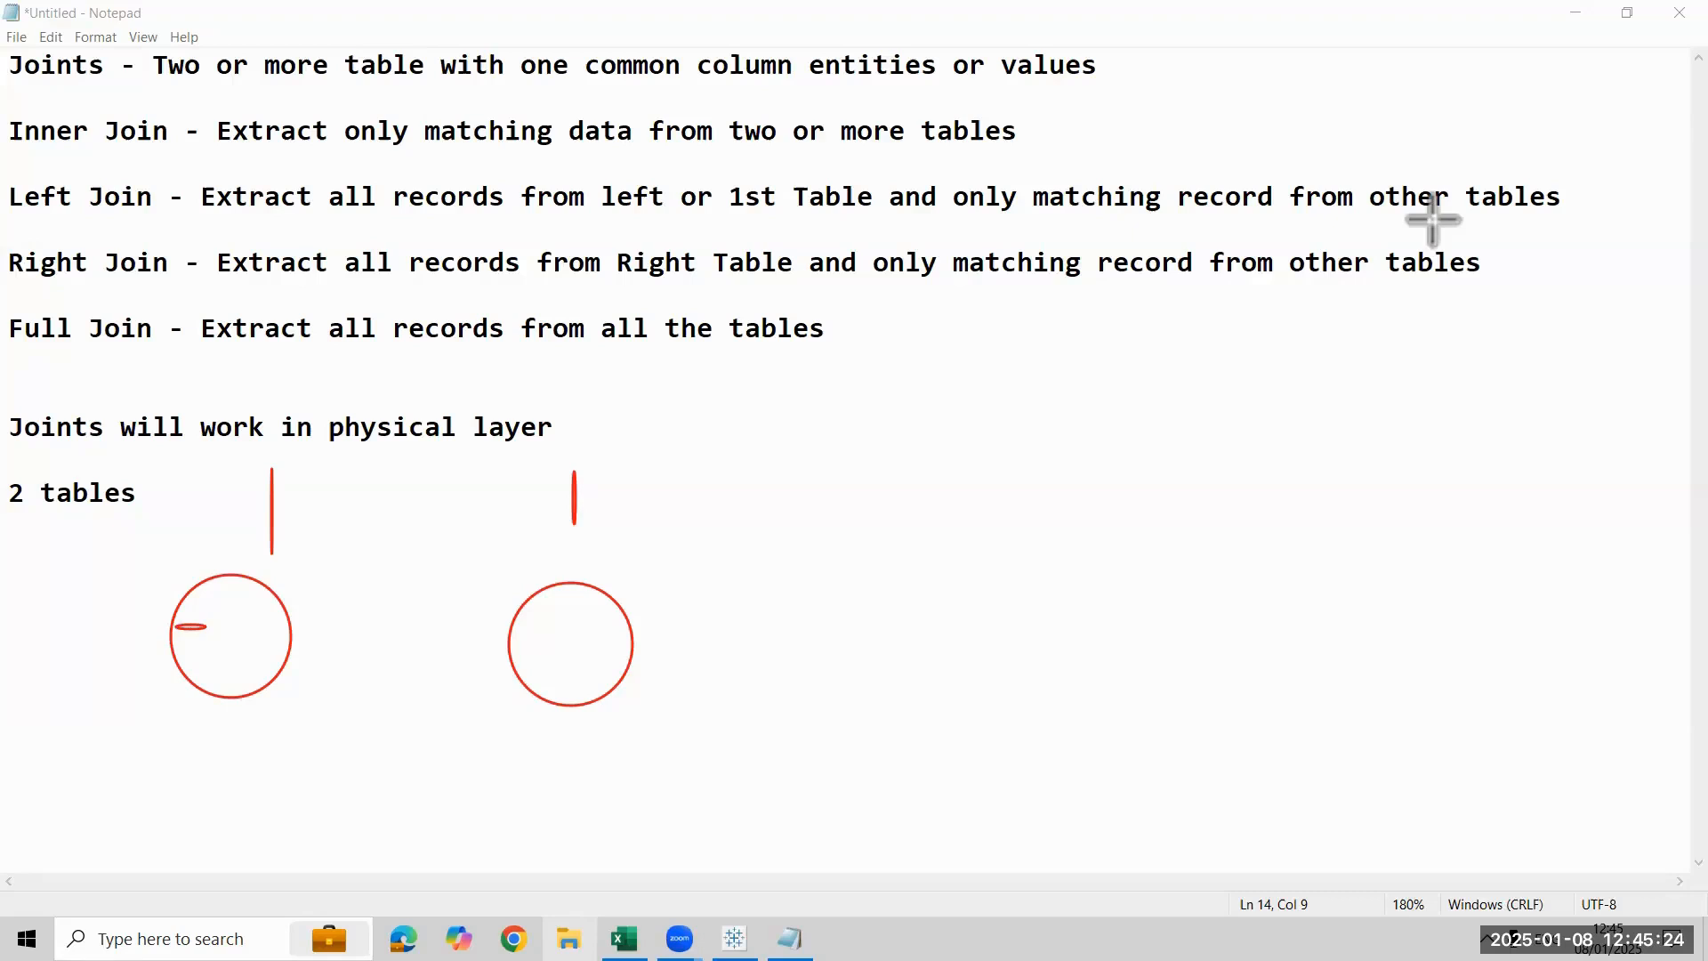
key(ctrl+z)
drag(173, 625, 260, 590)
drag(178, 660, 281, 604)
drag(172, 675, 290, 622)
drag(189, 698, 290, 643)
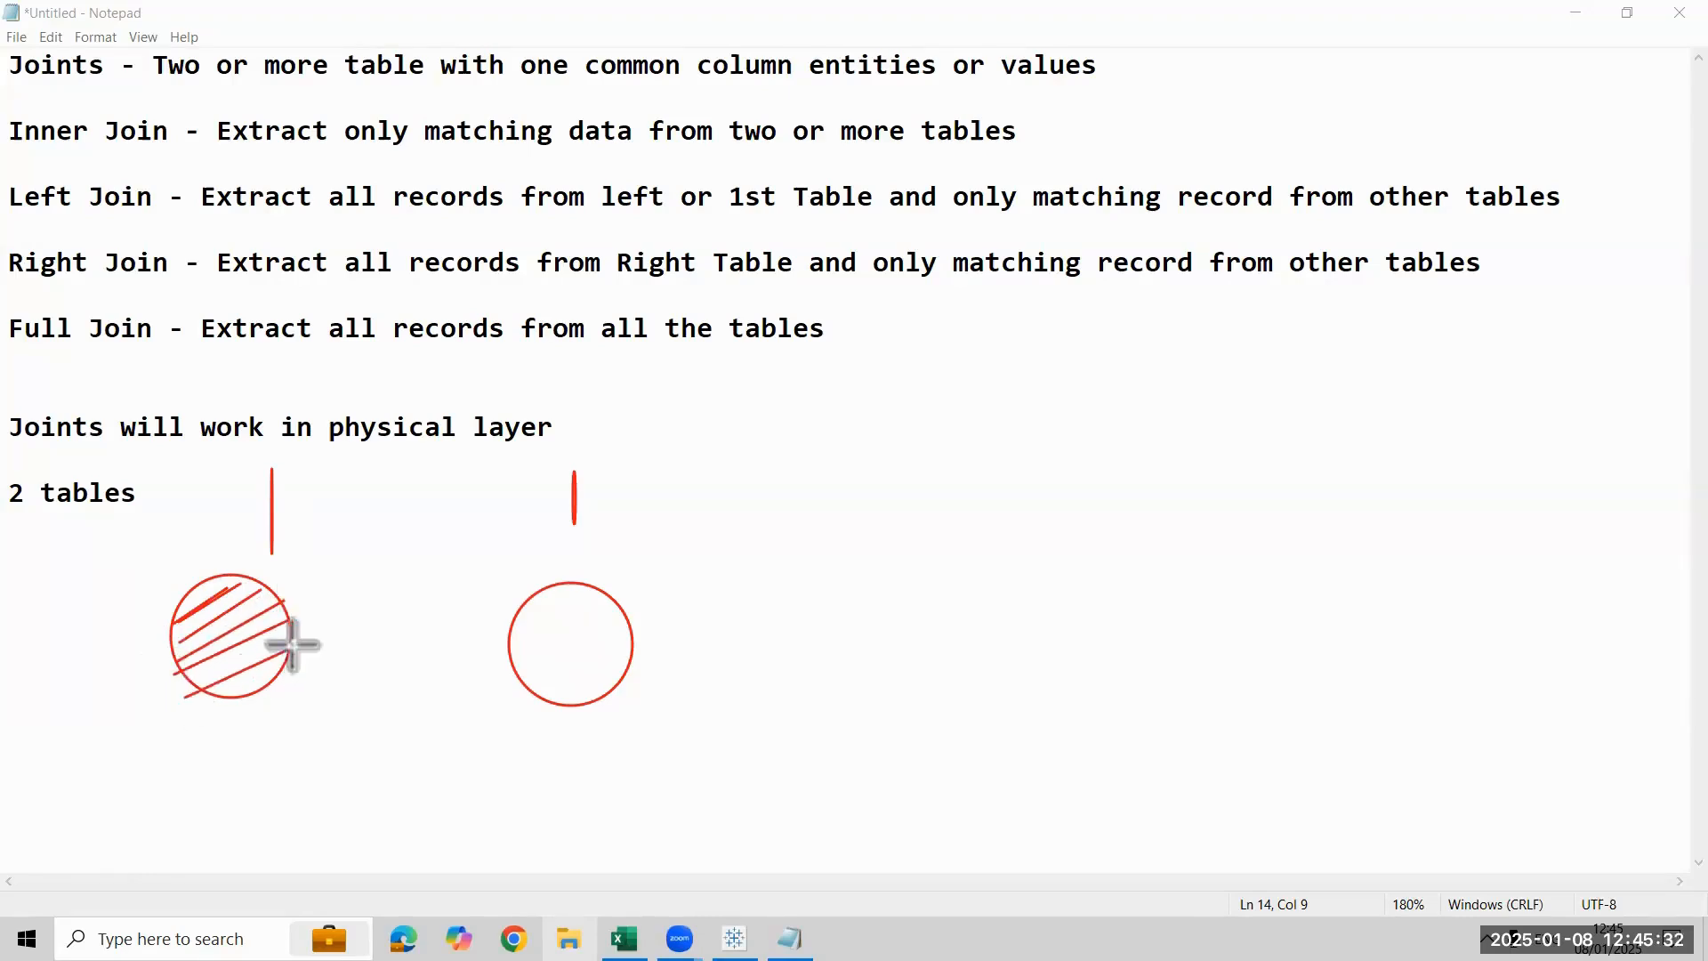
mouse_move(596, 591)
mouse_down()
mouse_move(512, 647)
mouse_move(571, 629)
mouse_move(520, 664)
mouse_up()
mouse_move(631, 625)
mouse_down()
mouse_move(513, 694)
mouse_move(595, 667)
mouse_move(552, 700)
mouse_up()
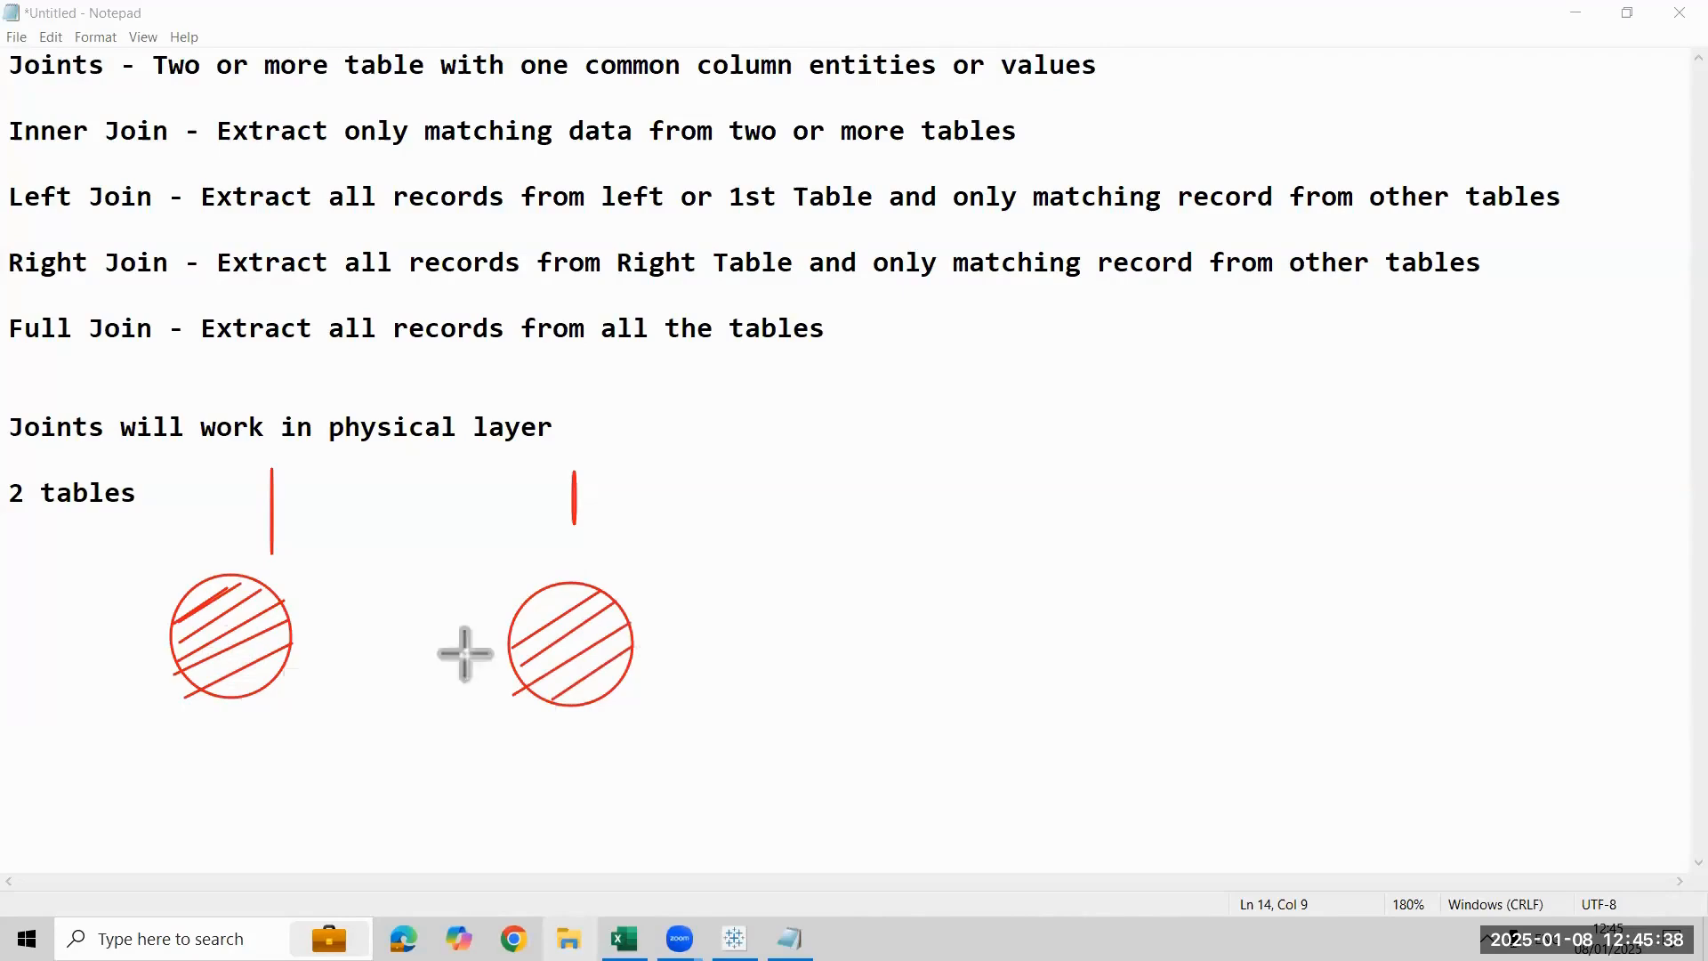
- Cross-hatch the facing sides of both circles with near-vertical strokes and connect them with an arrow from the first circle to the second
mouse_move(543, 594)
mouse_down()
mouse_move(533, 692)
mouse_move(552, 709)
mouse_up()
drag(277, 595, 261, 679)
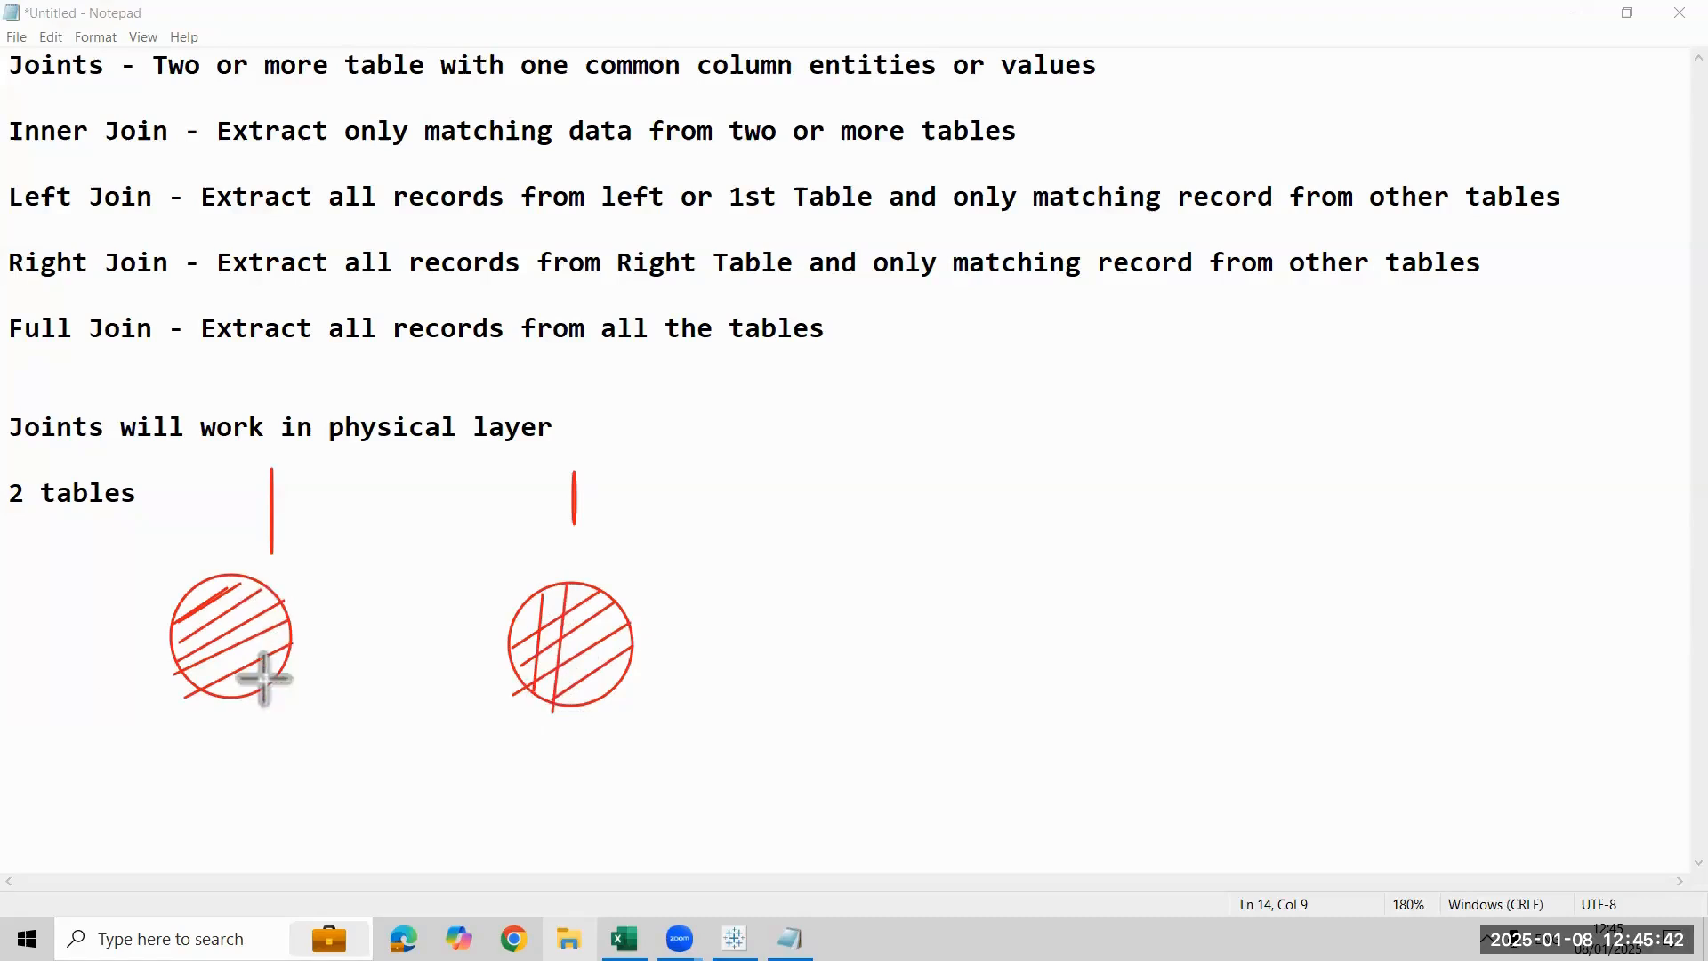
drag(252, 595, 236, 692)
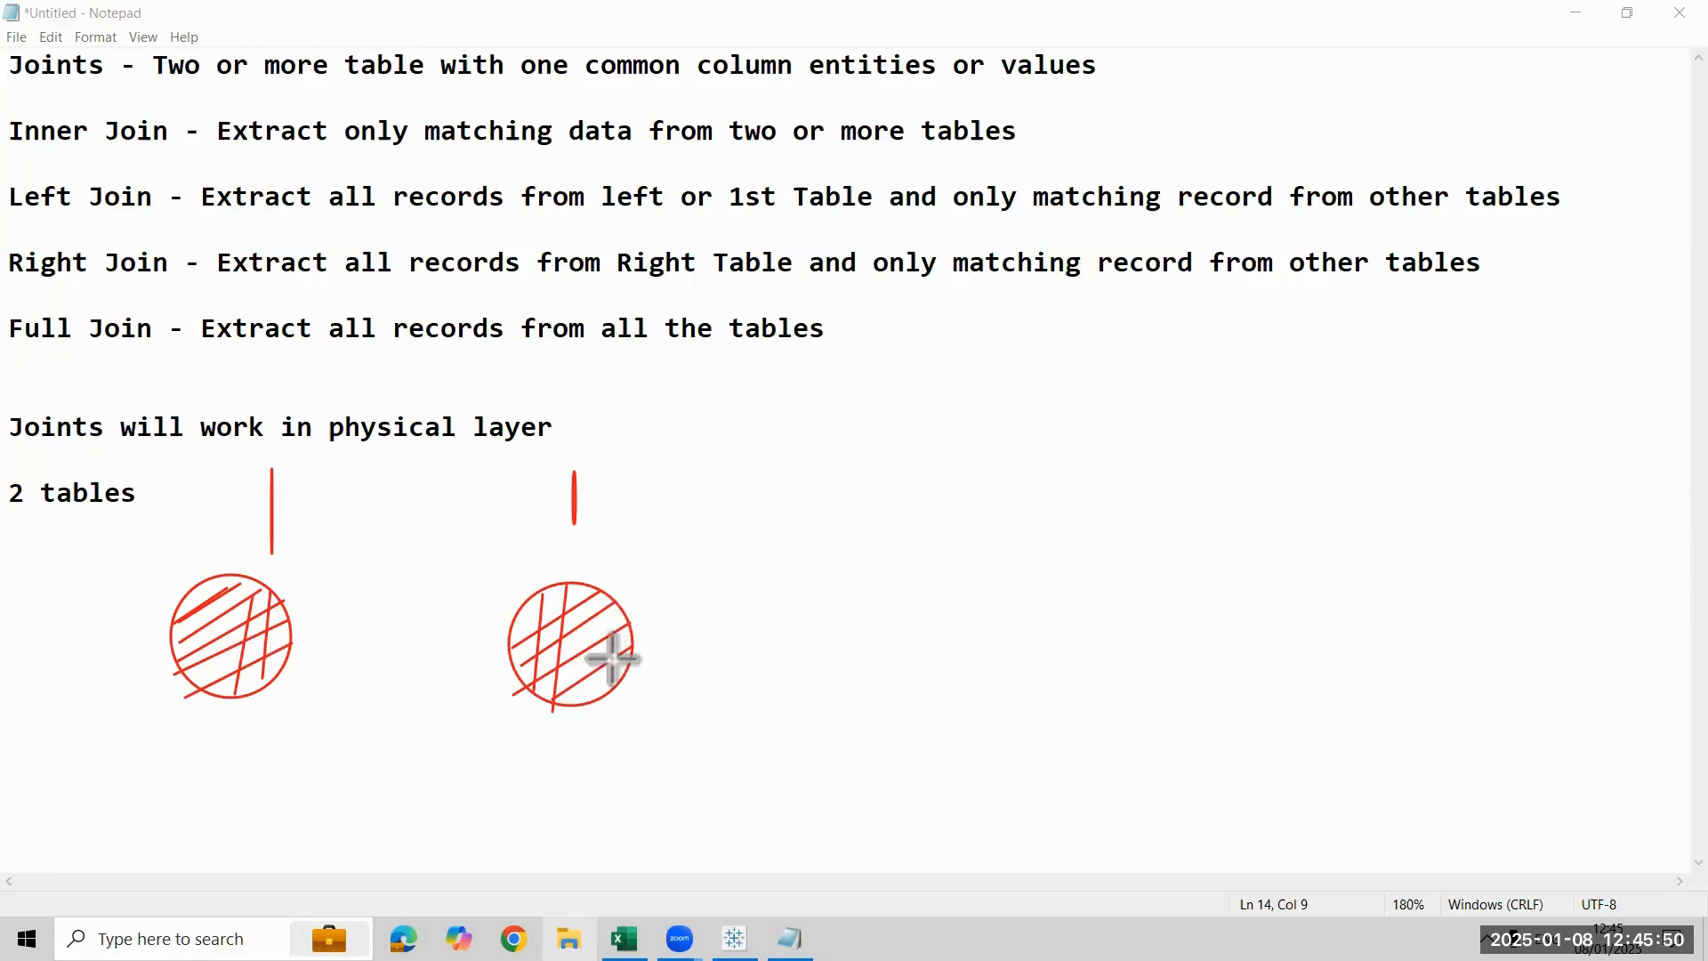
mouse_move(297, 640)
mouse_down()
mouse_move(534, 648)
mouse_move(507, 636)
mouse_up()
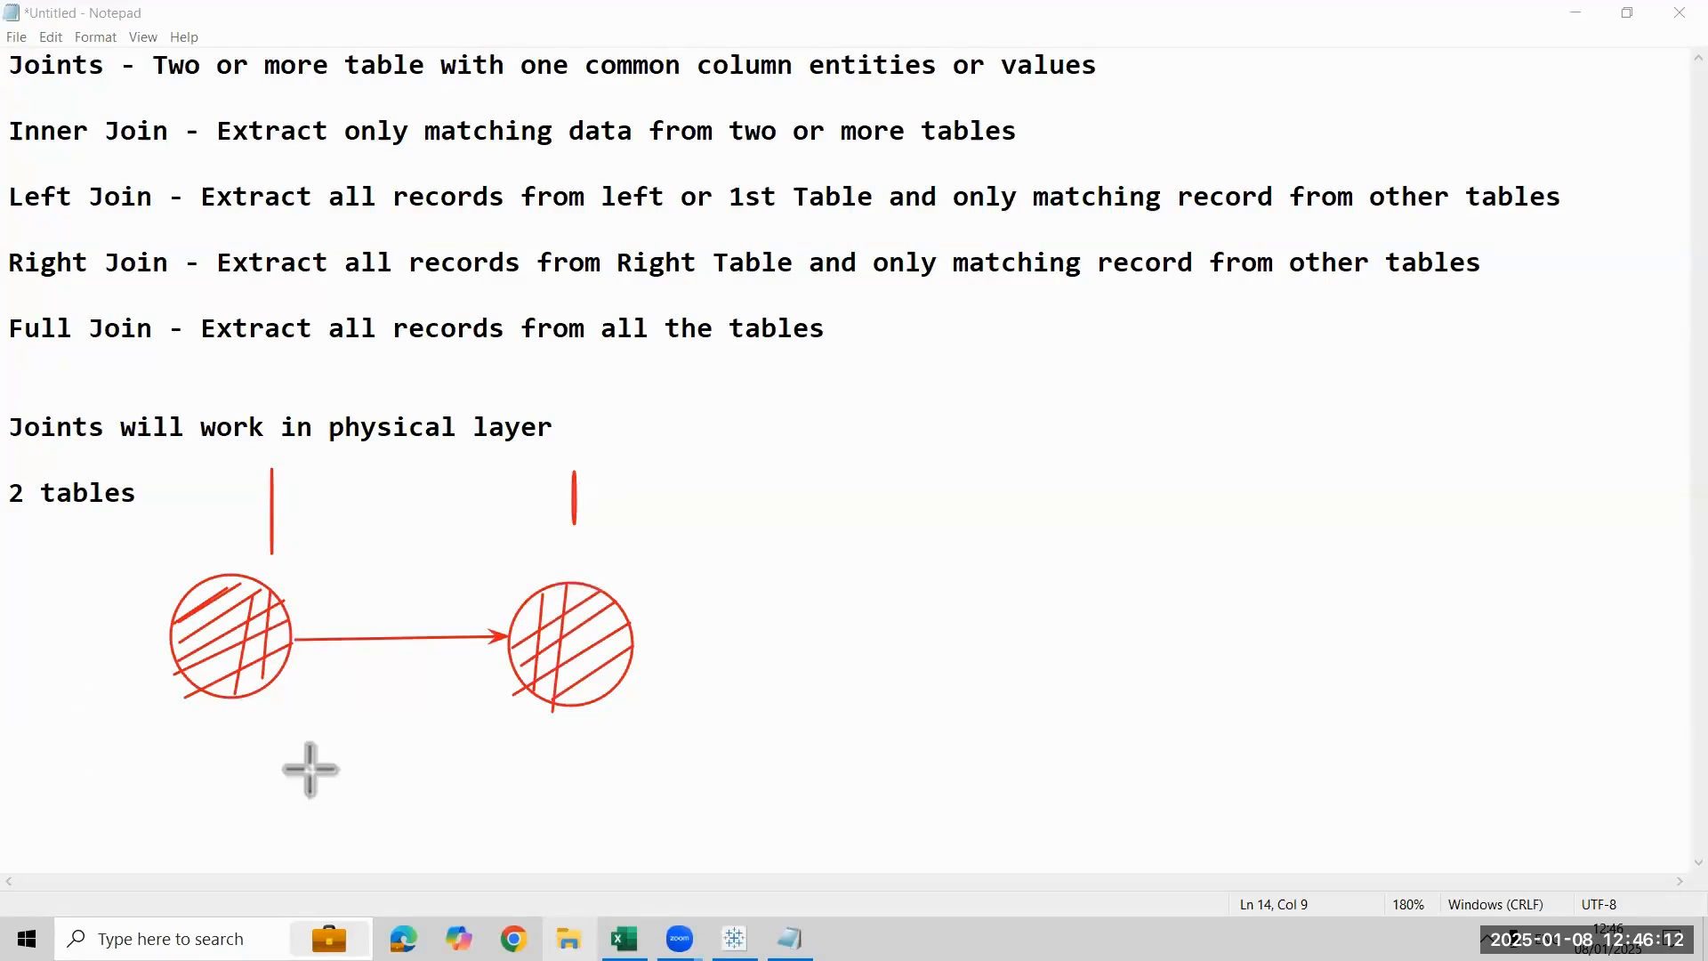
- Underline "Inner Join" with a red arrow and draw one arrow pointing down at each of the two circles
drag(18, 156, 163, 158)
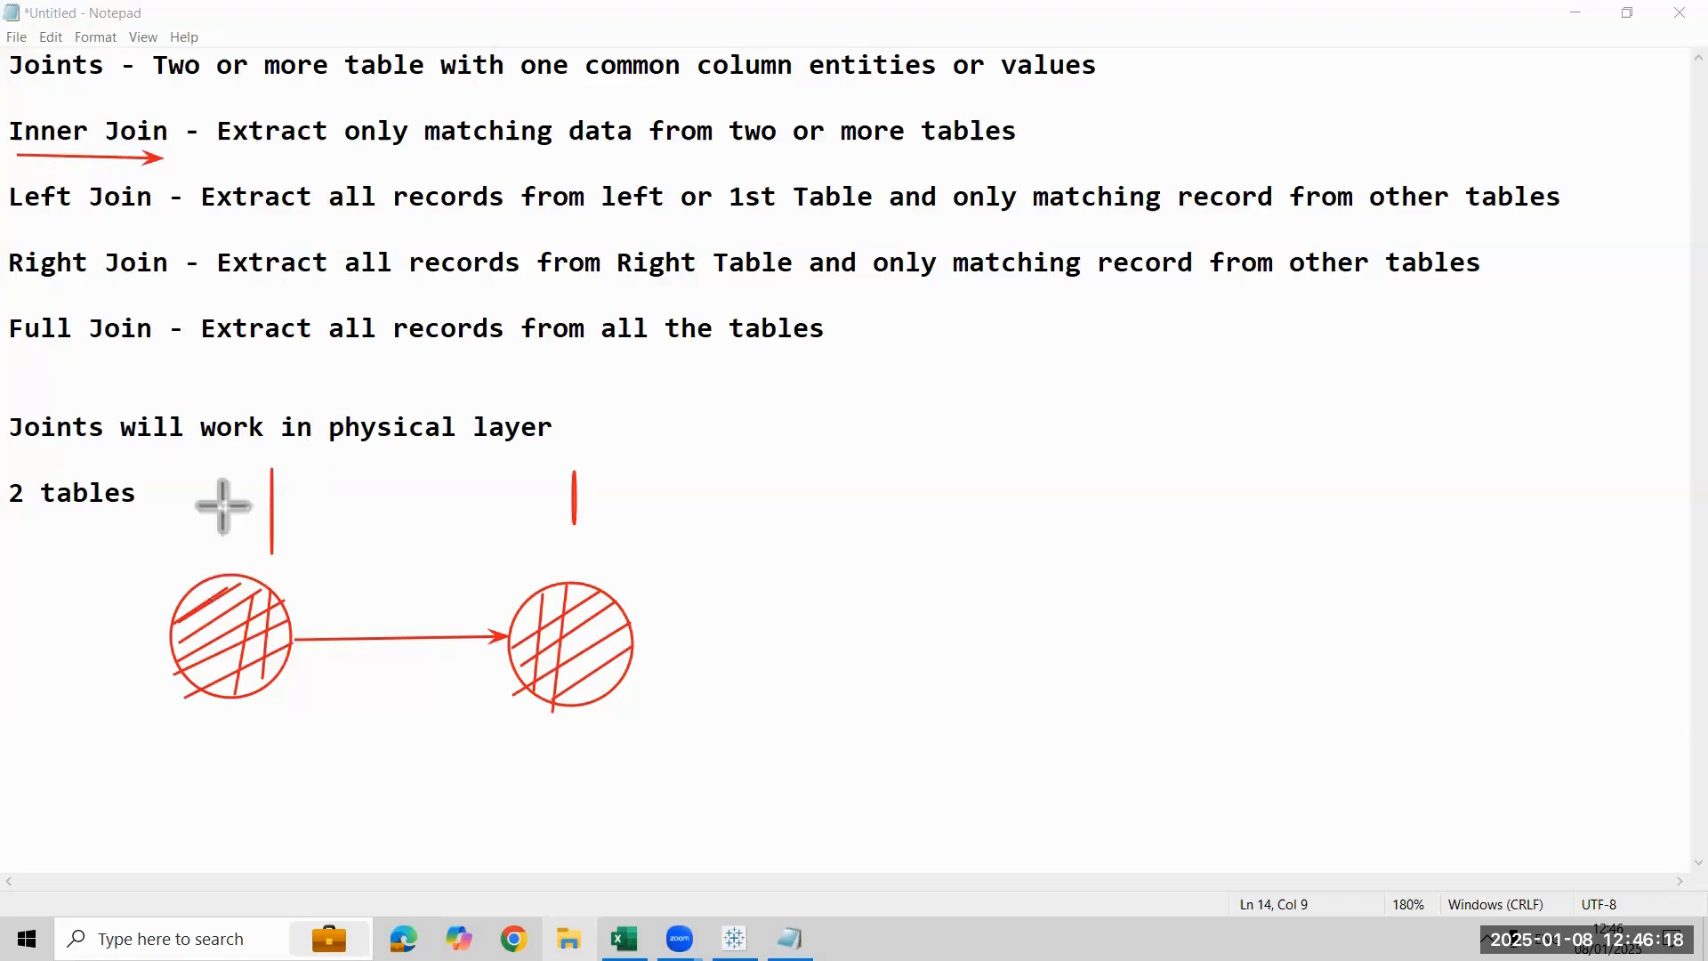
drag(221, 488, 220, 566)
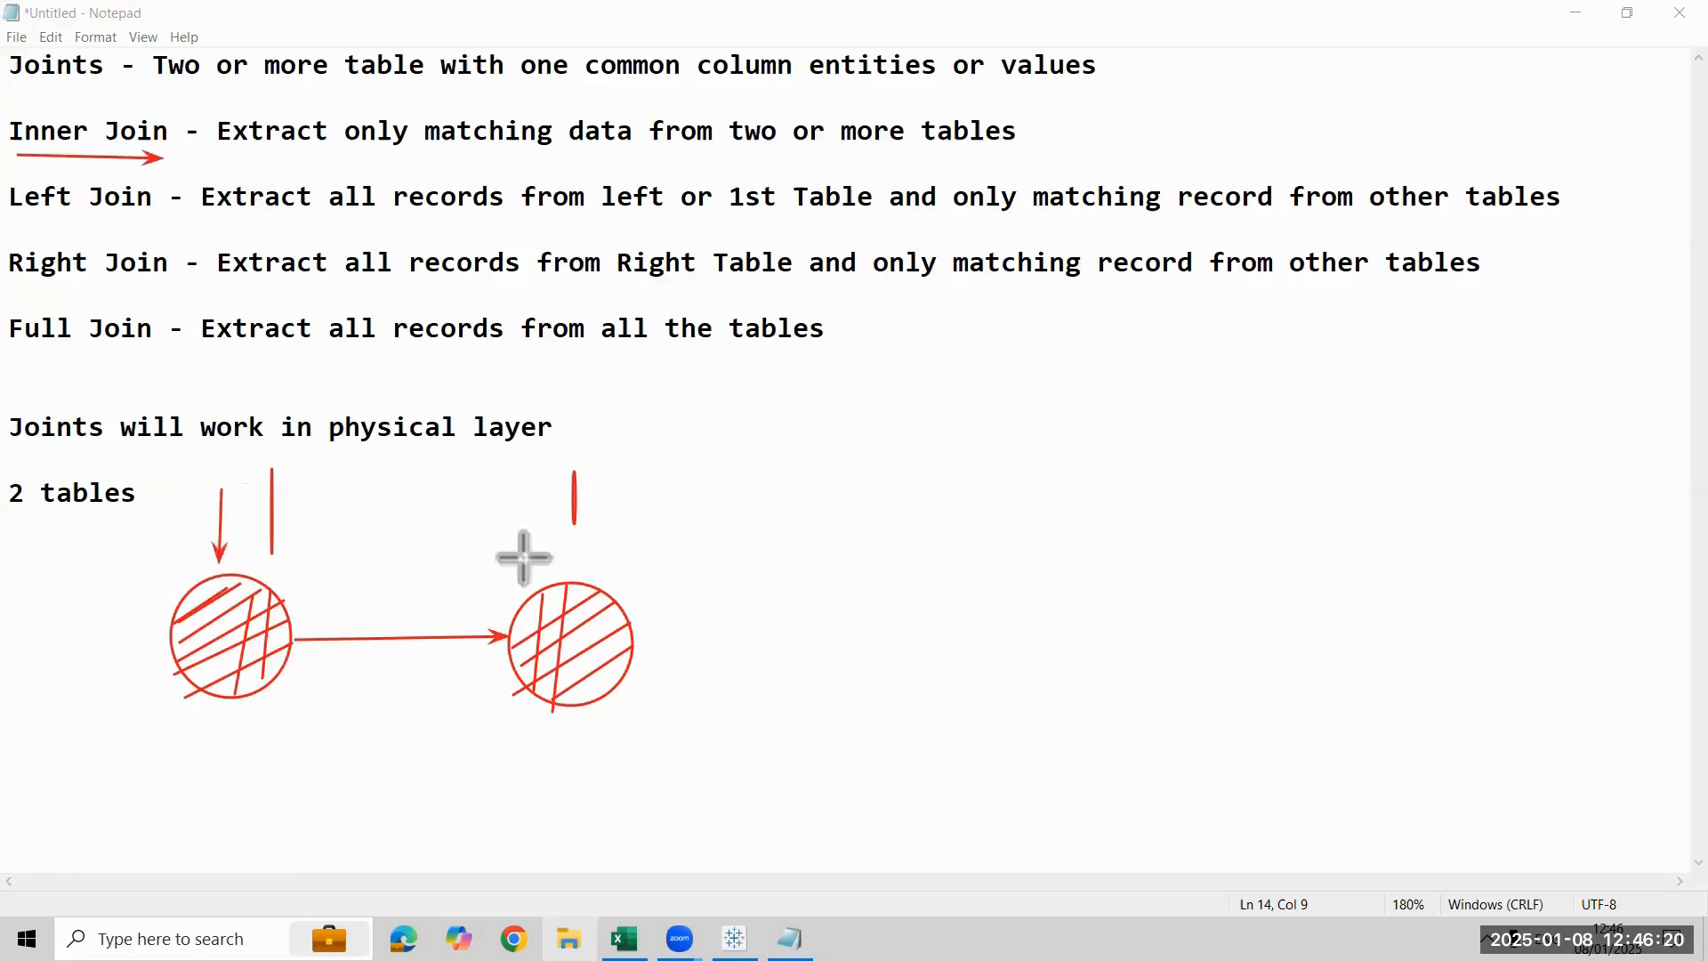
drag(522, 519, 546, 592)
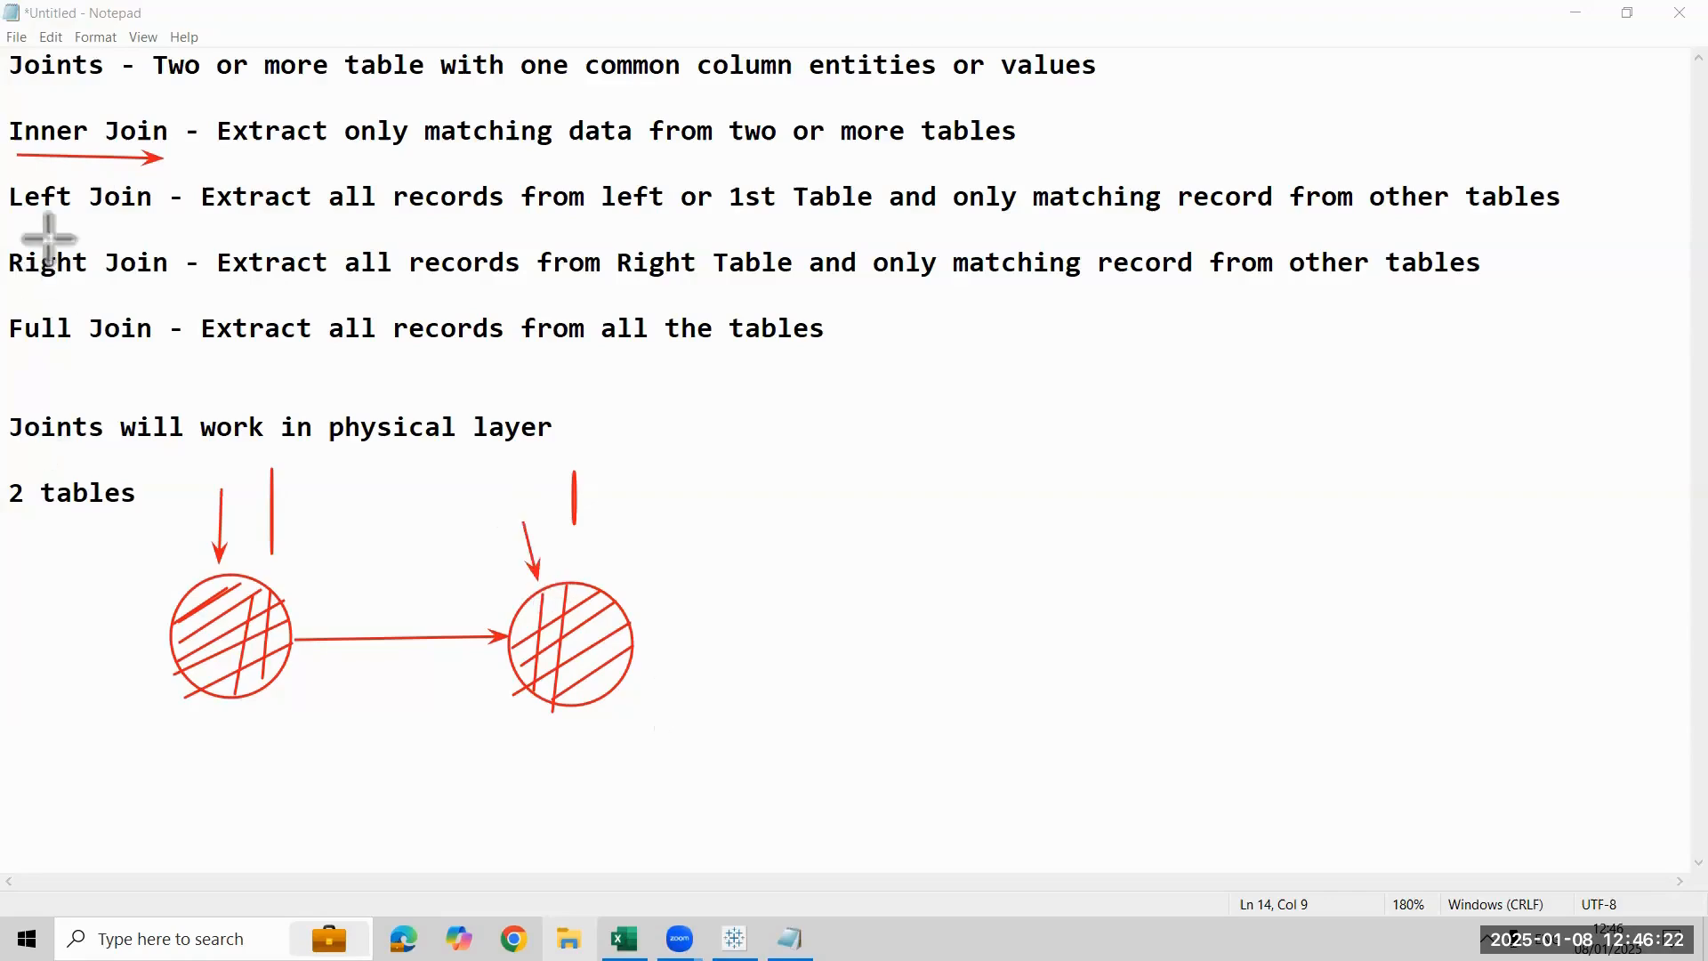
- Mark Left, Right and Full Join with arrows underneath, point another arrow at the second circle, and clear all annotations
mouse_move(1, 217)
mouse_down()
mouse_move(173, 195)
mouse_move(151, 227)
mouse_up()
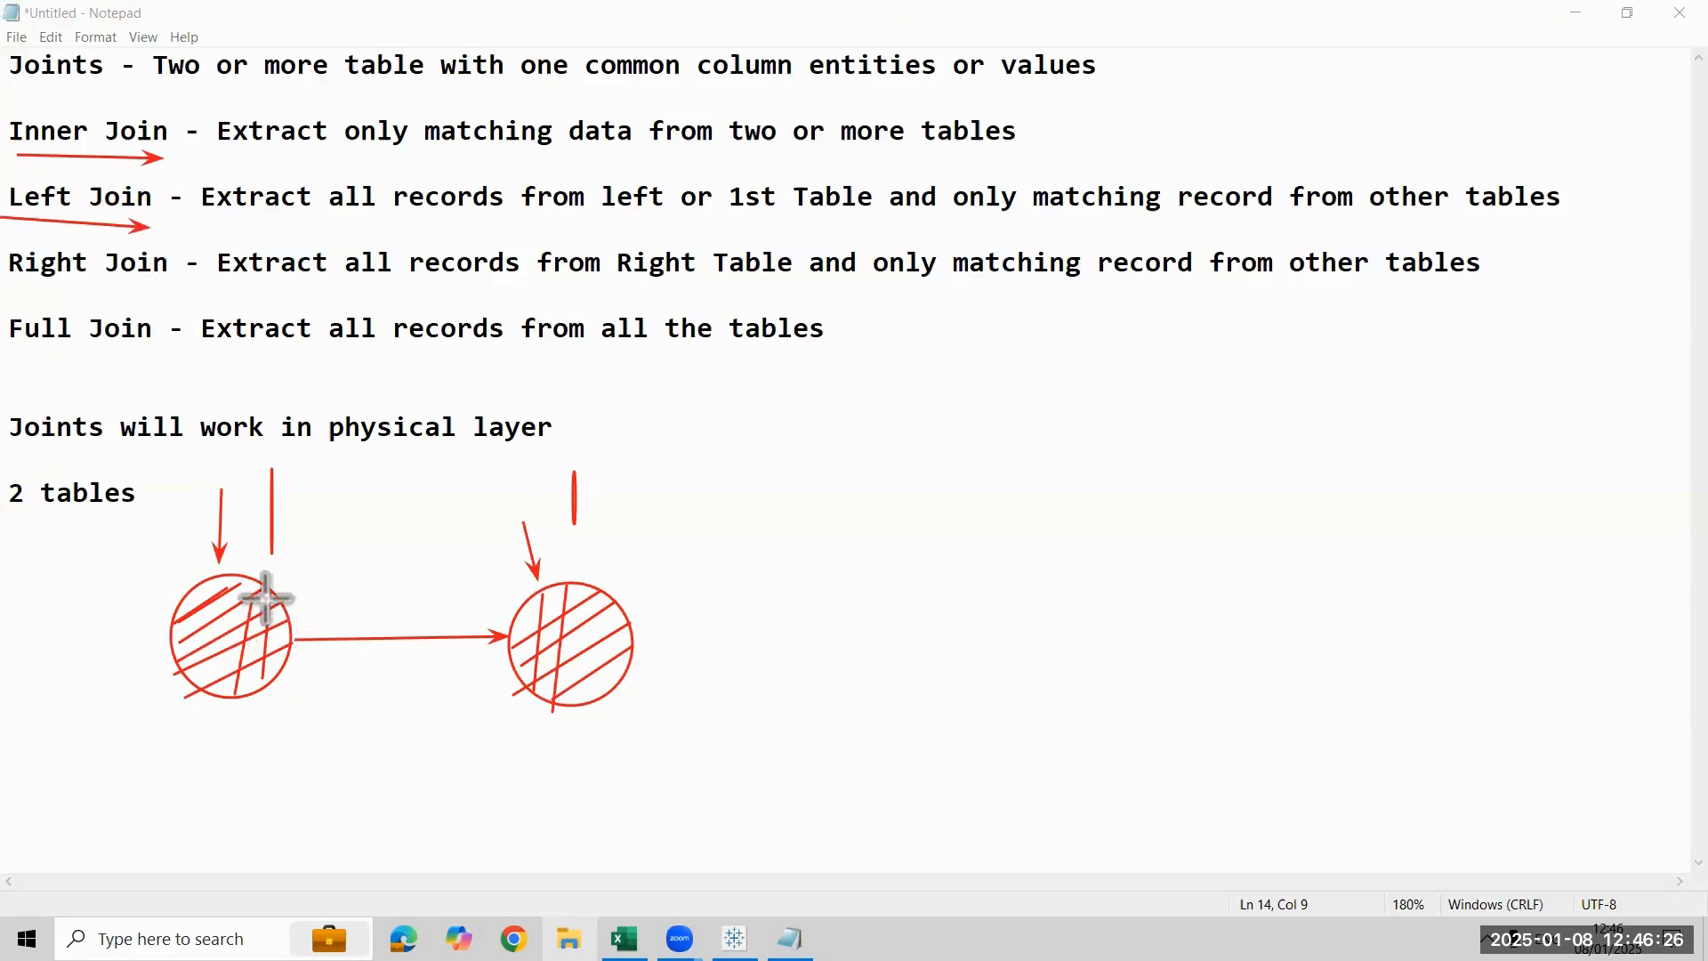
drag(720, 455, 633, 585)
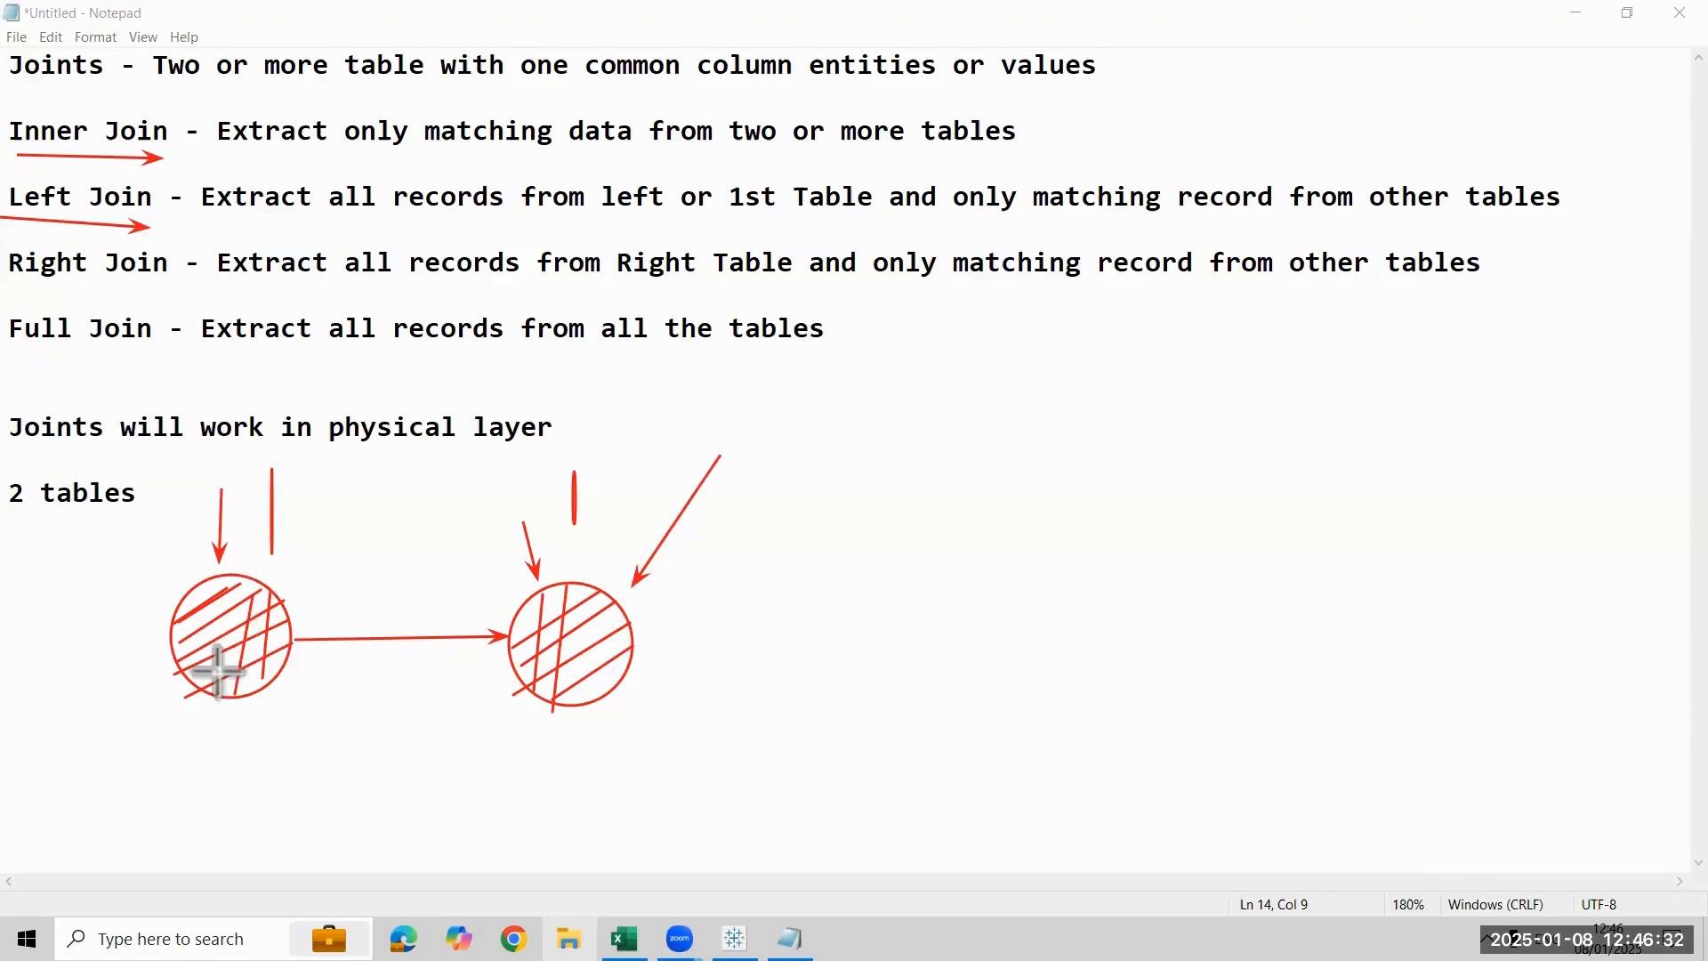
drag(1, 299, 160, 274)
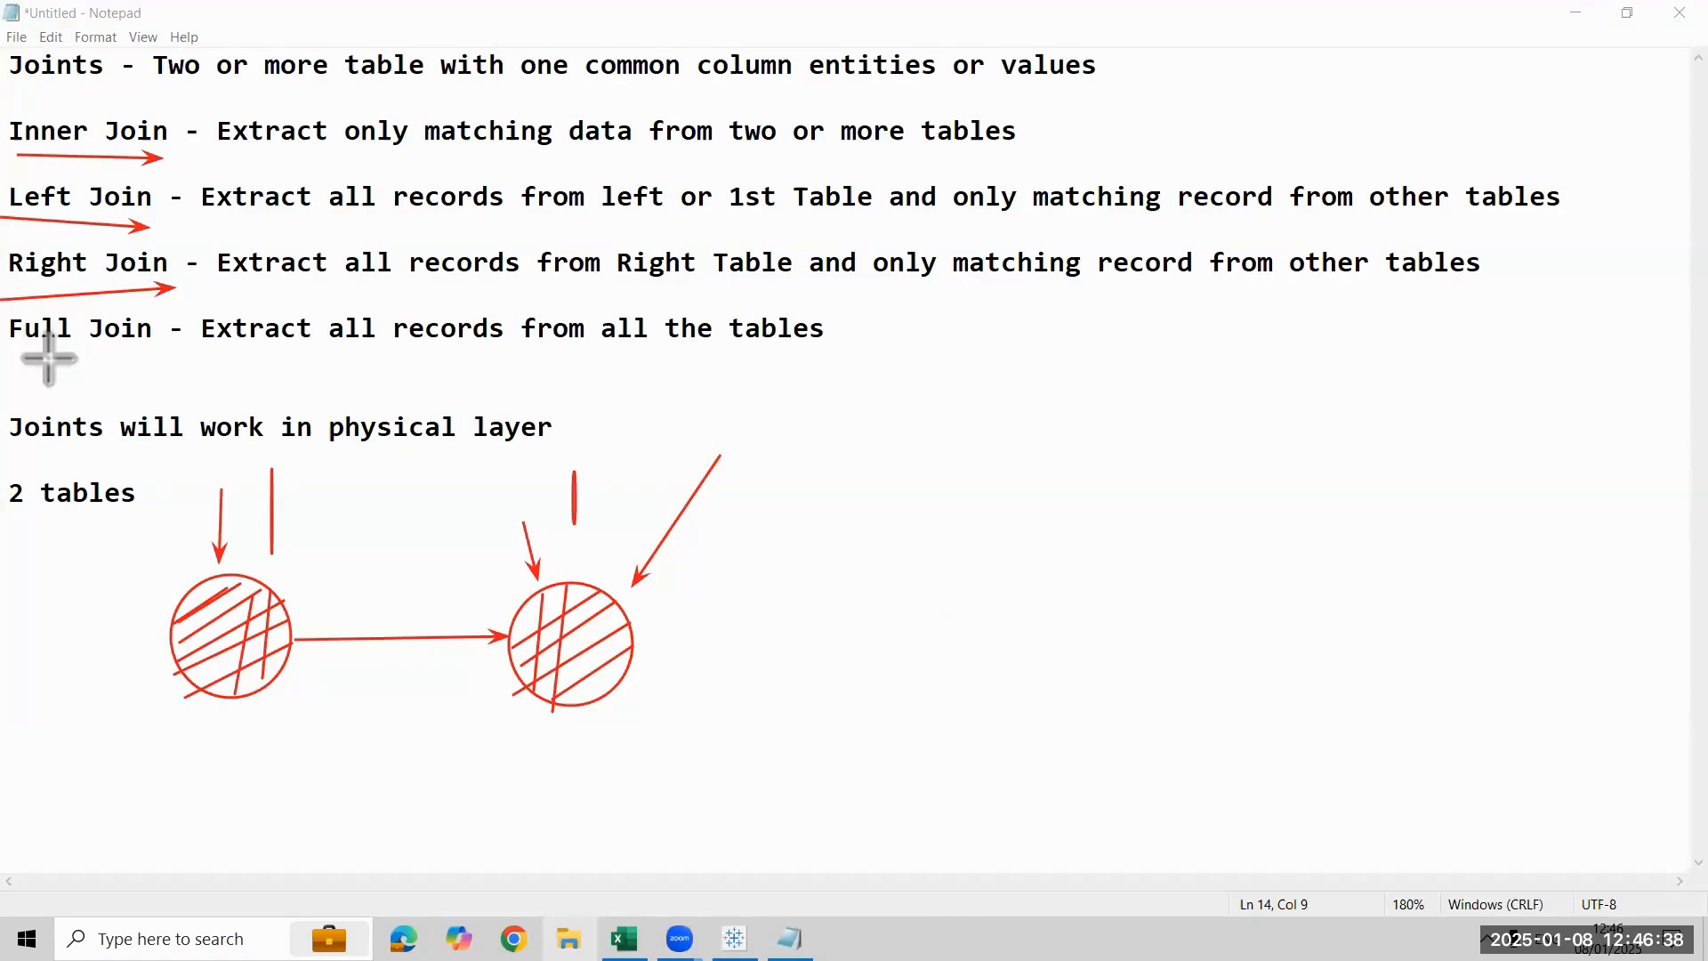
drag(27, 357, 156, 360)
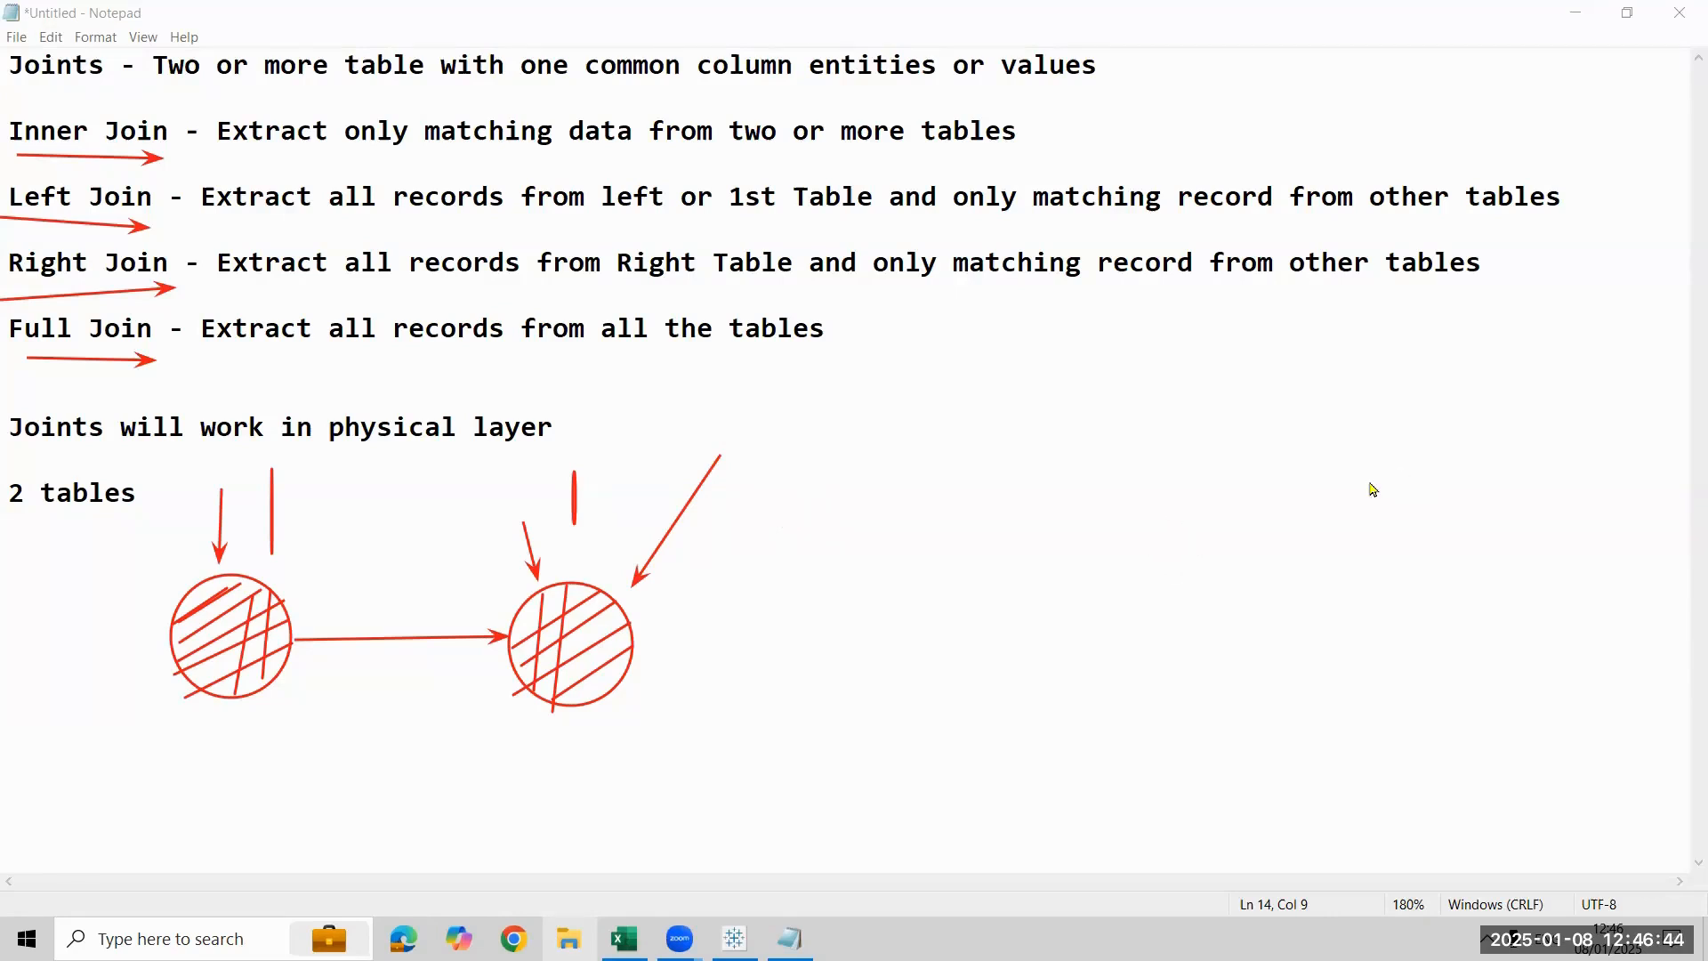
key(Escape)
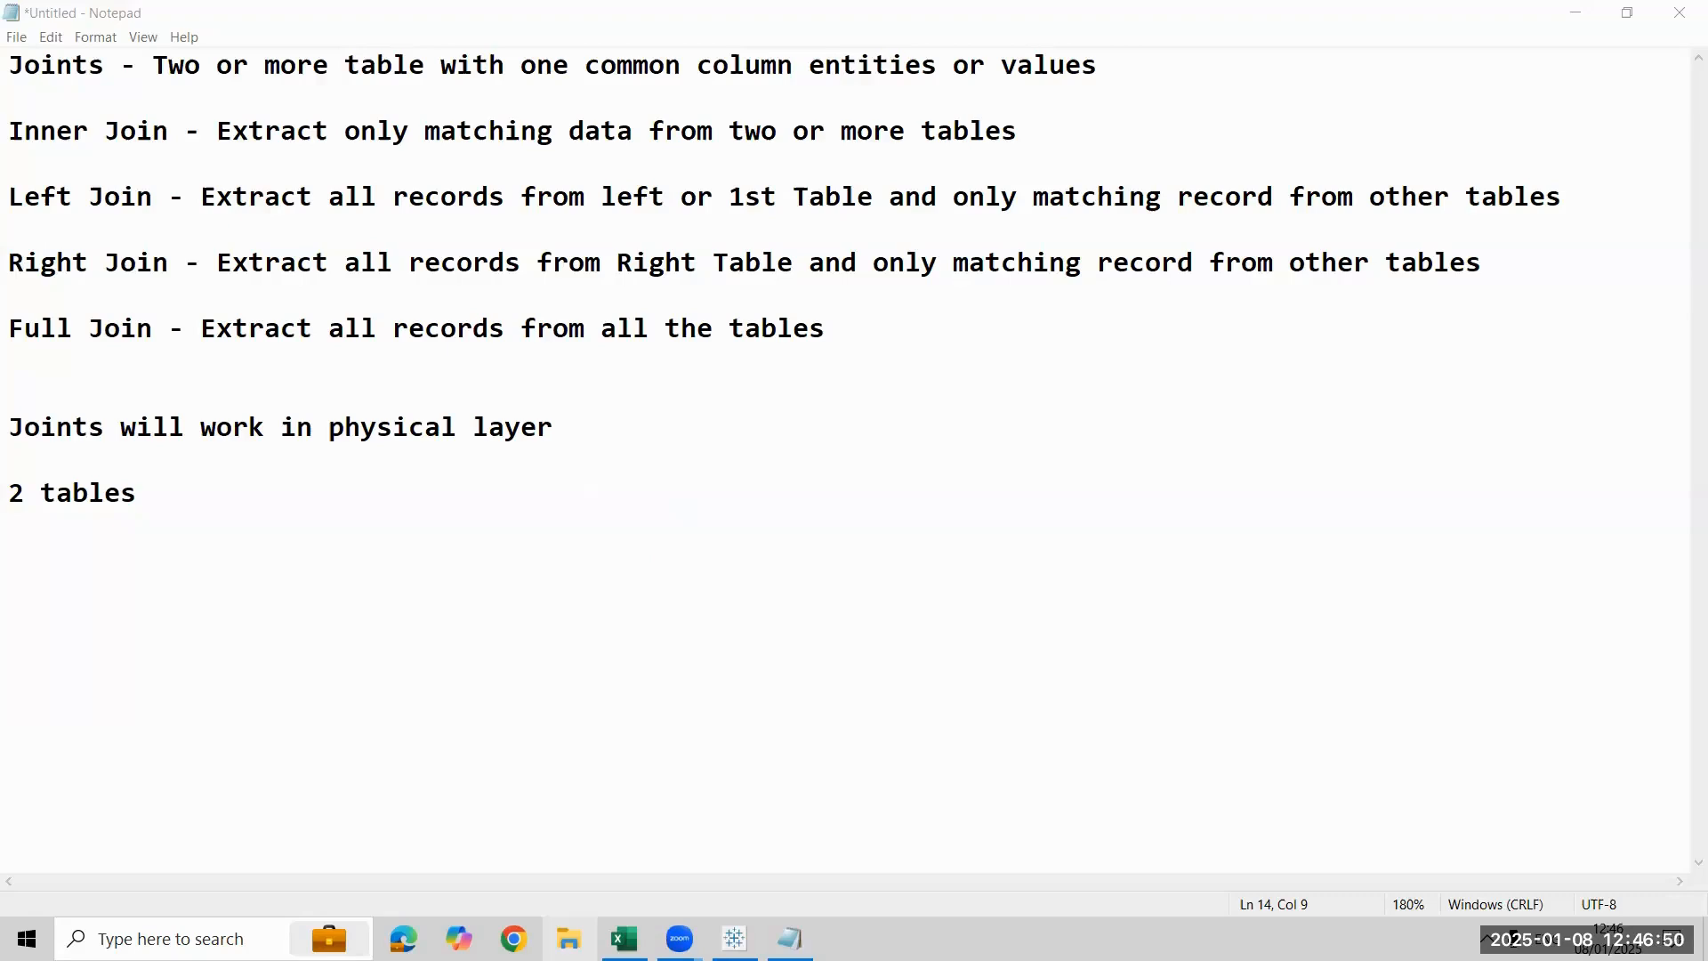
- Open the presentation "Day 6 - Data Combining Techniques" from the Tableau PPT folder inside the Tableau folder on the Desktop
key(super+e)
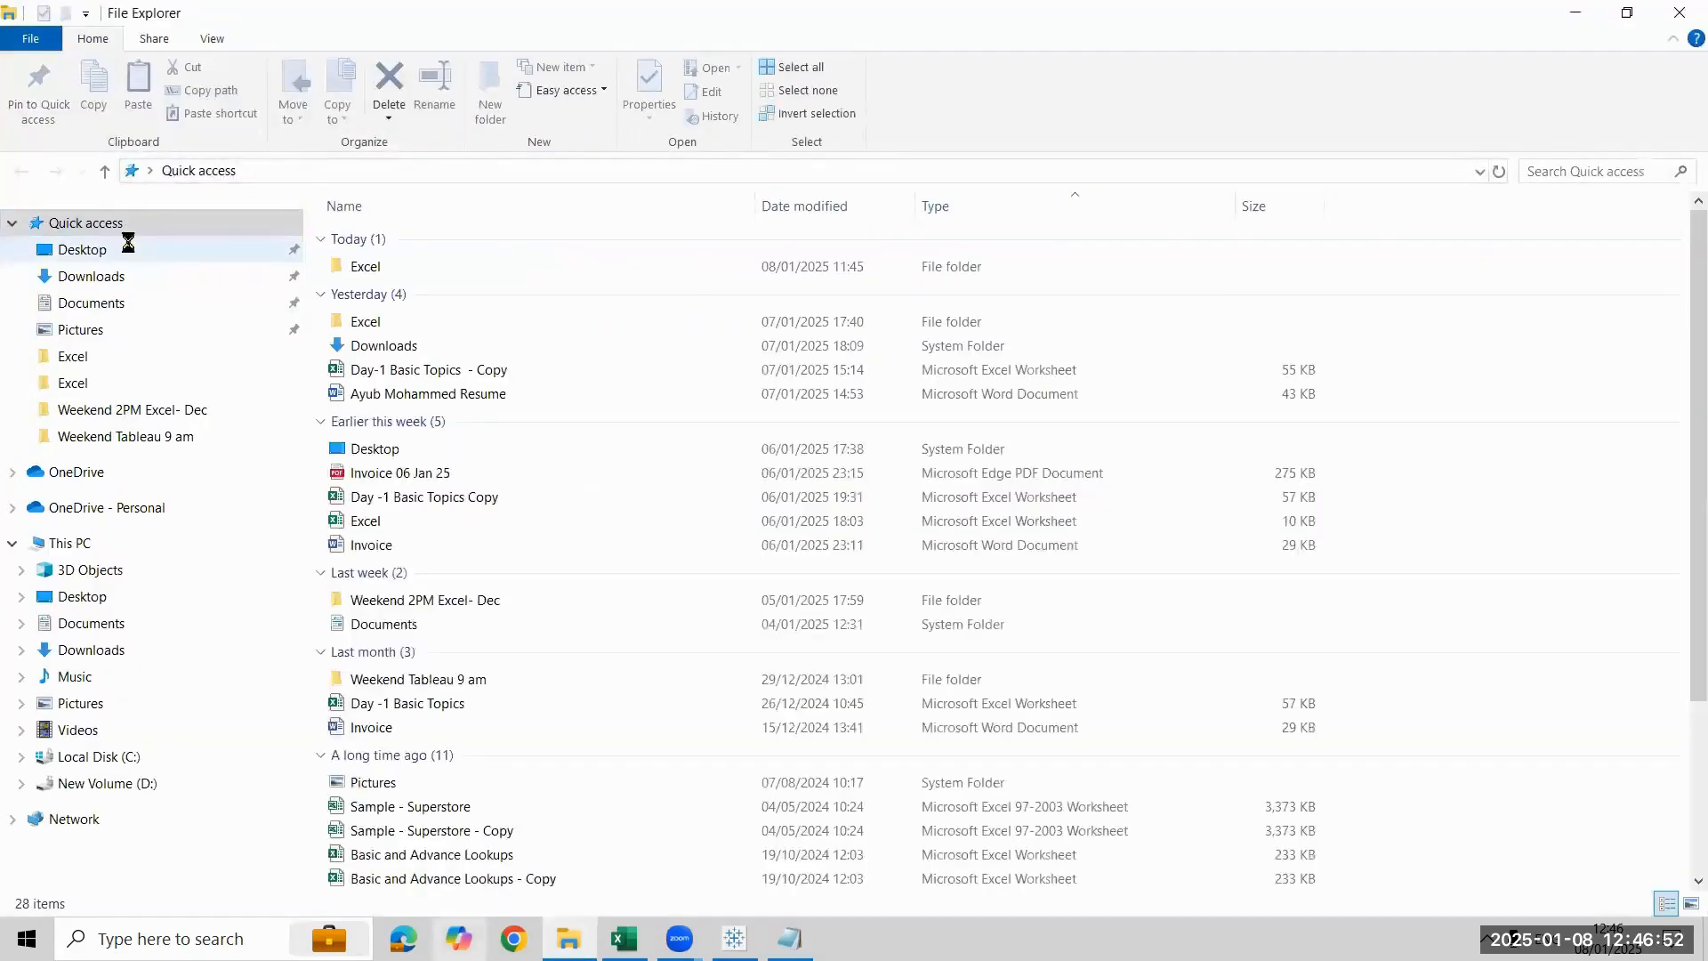
click(128, 242)
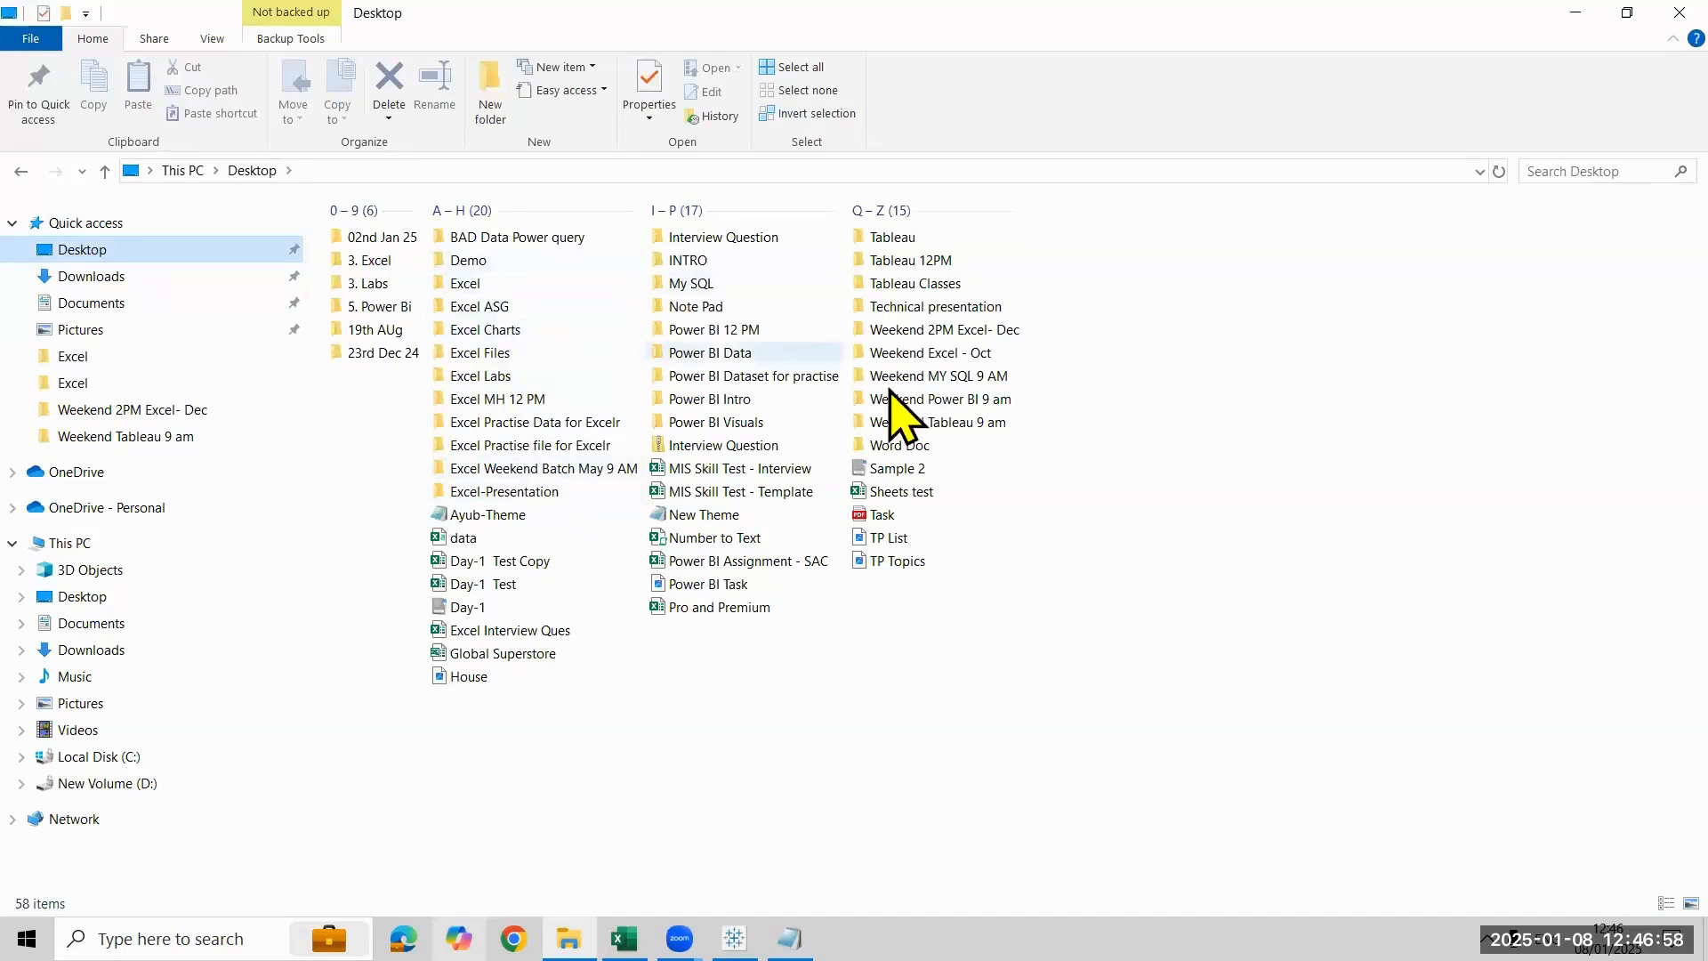
double_click(897, 238)
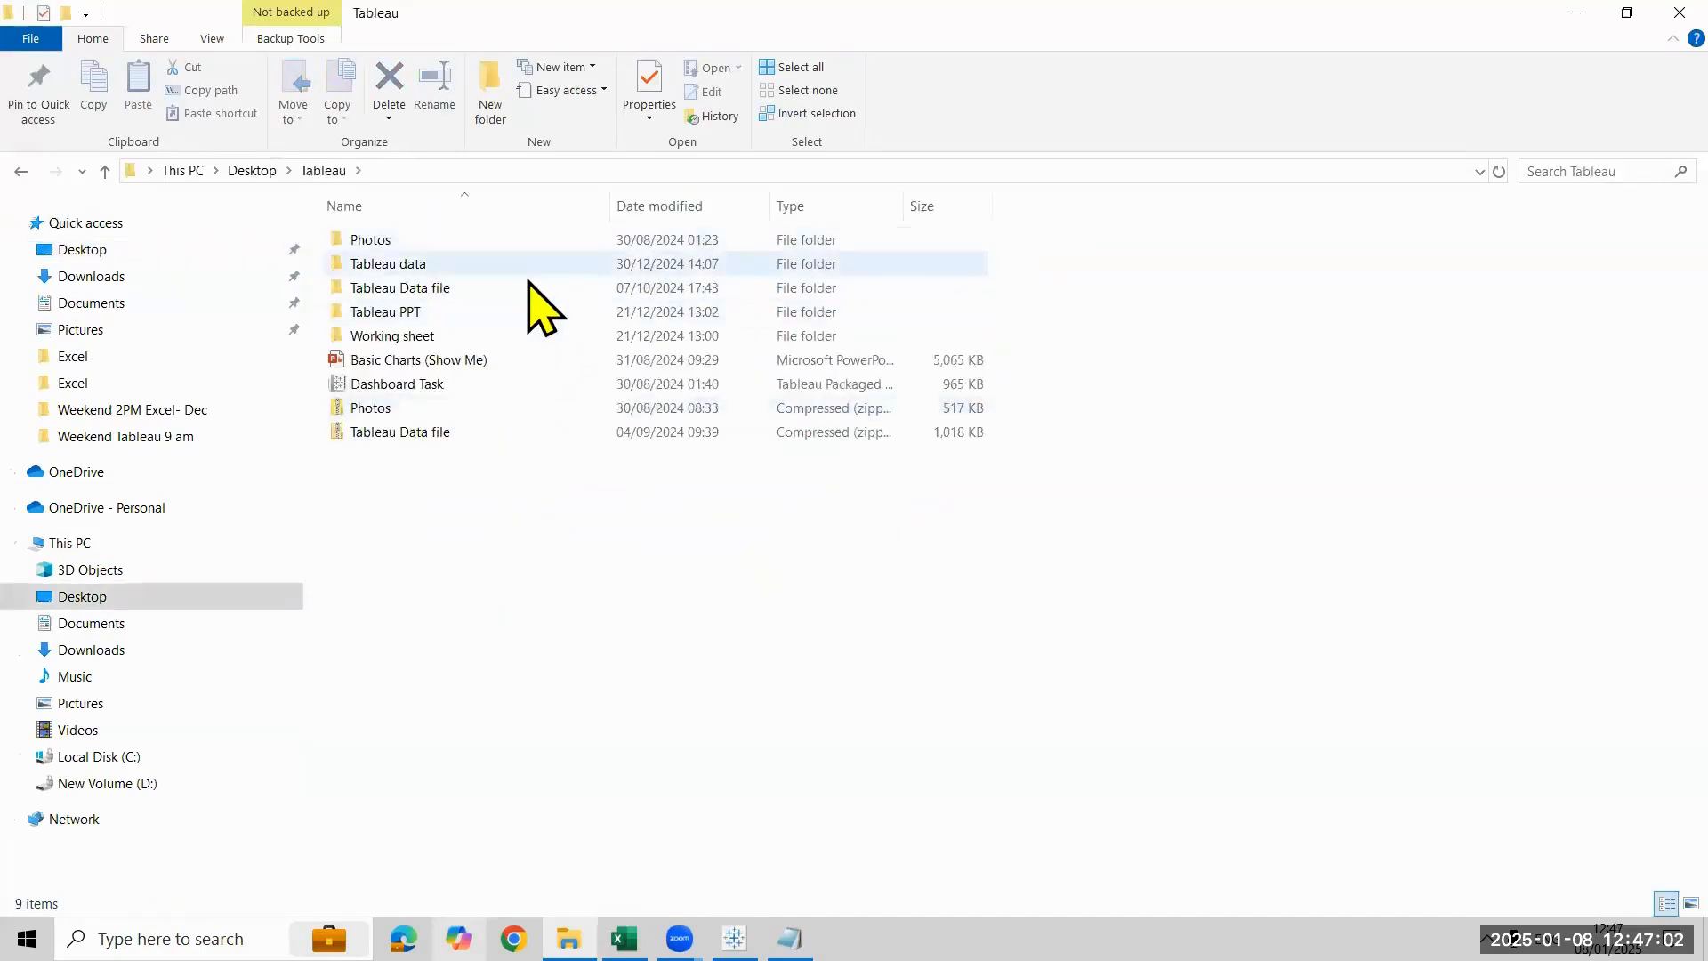
double_click(505, 311)
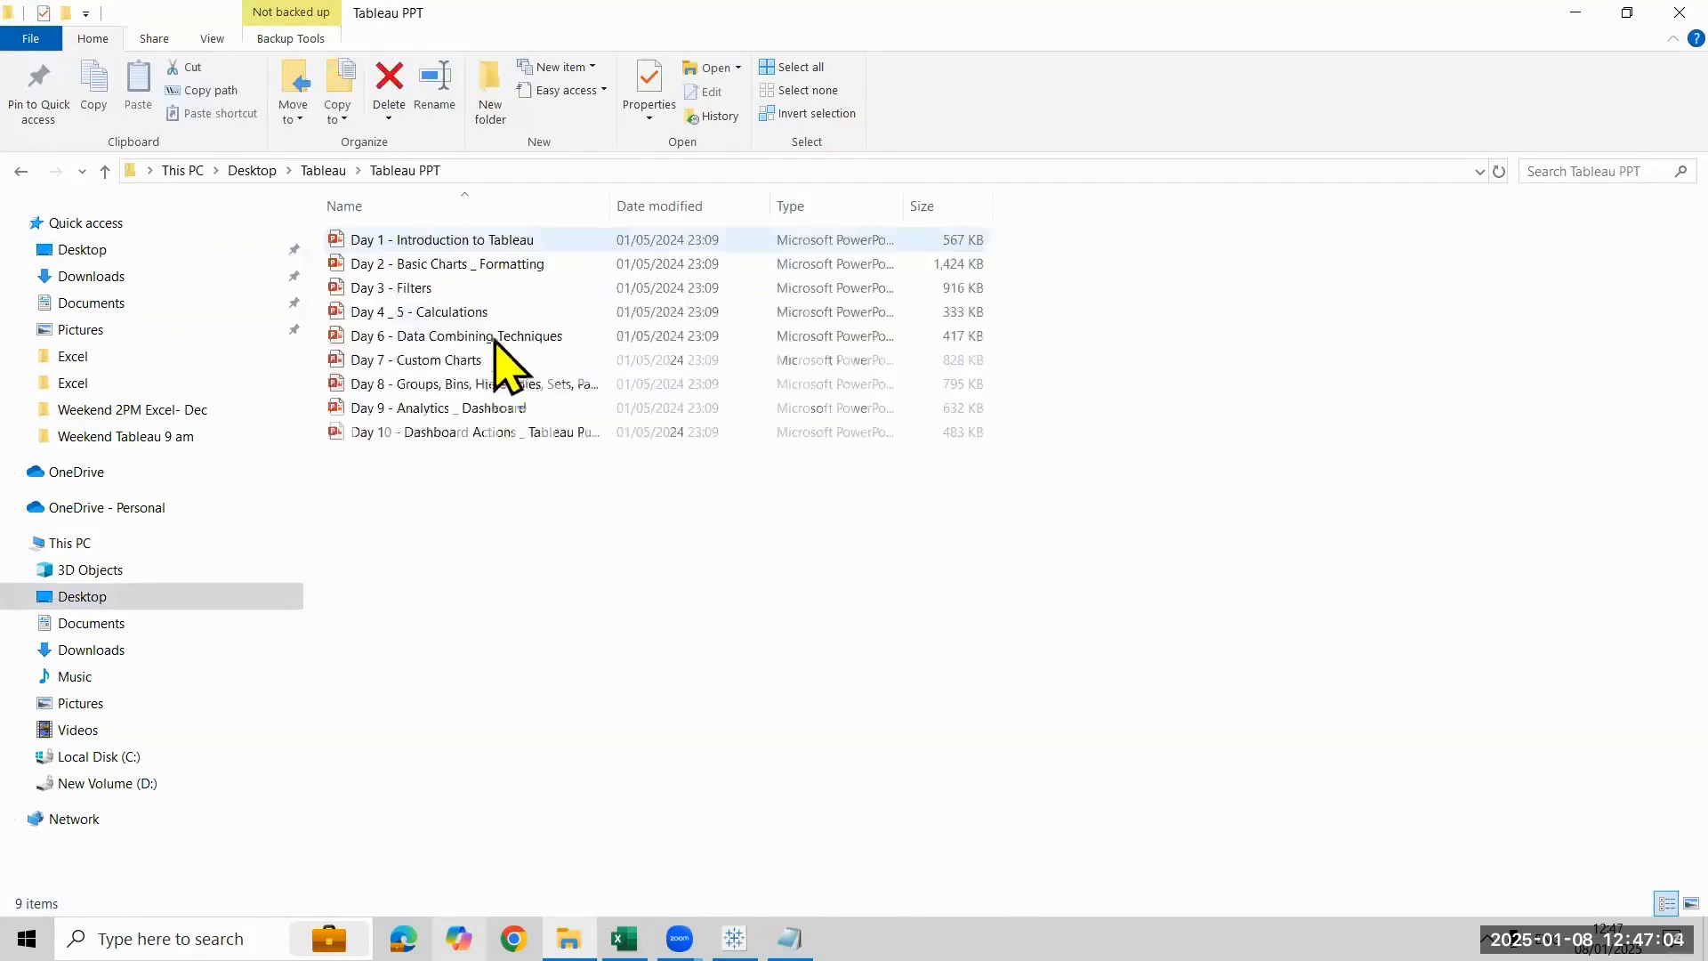
click(505, 341)
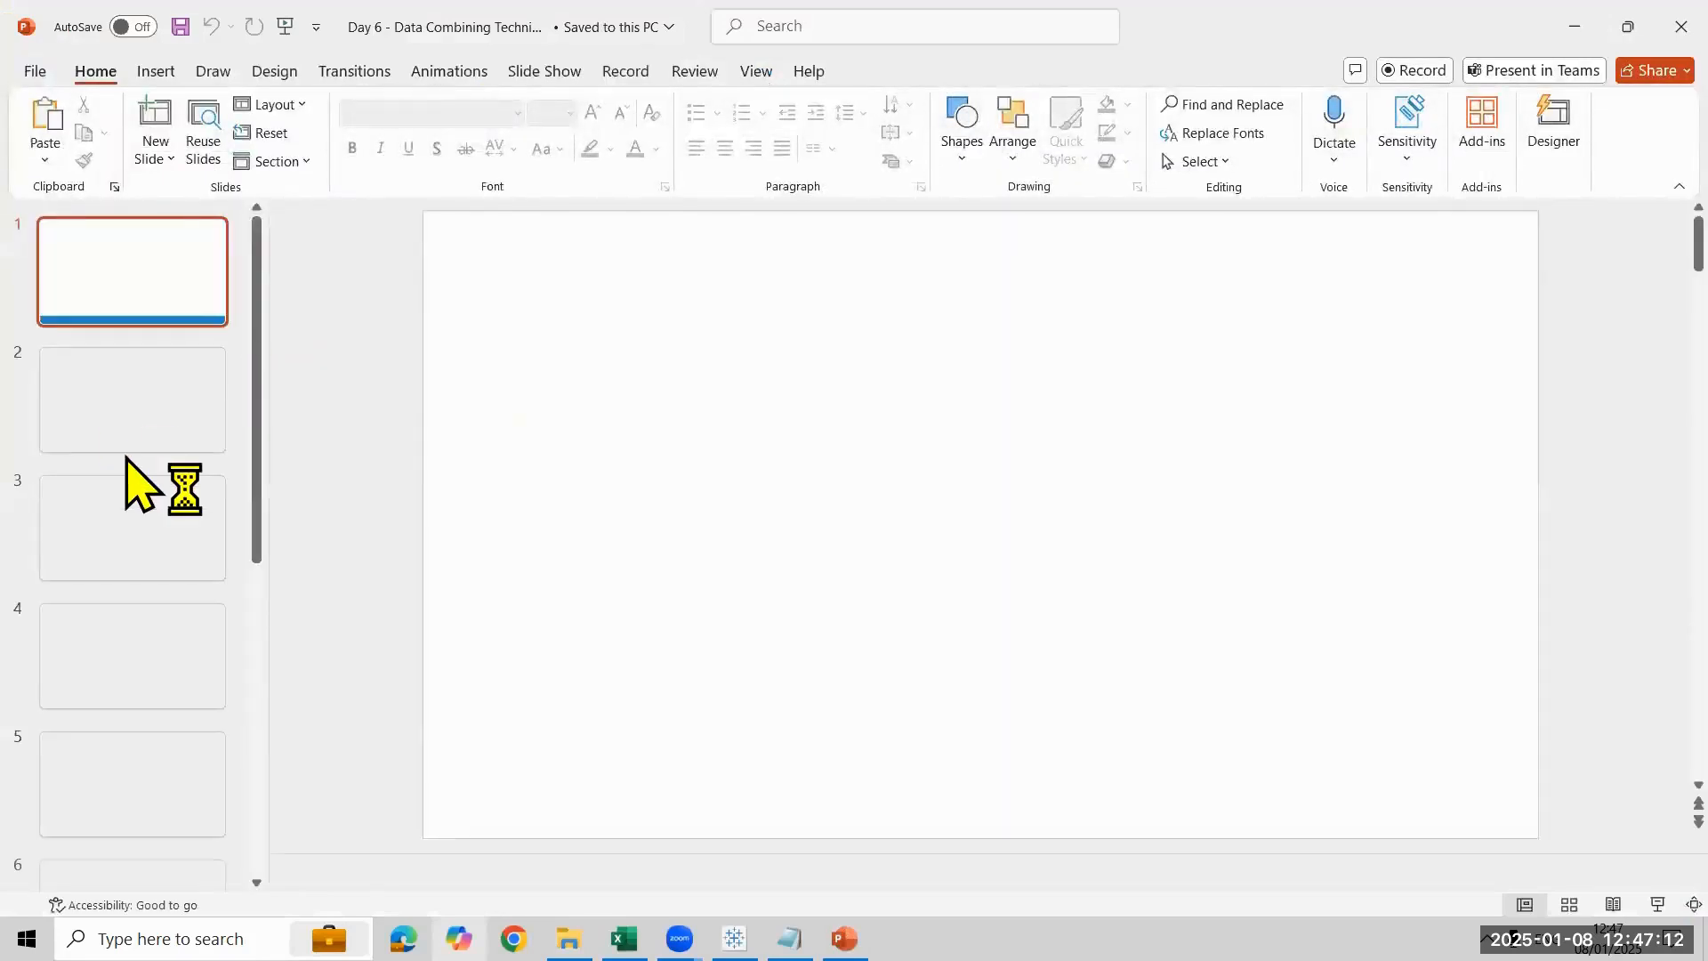
- Go through slides 2 to 4 of the presentation to review the overview, the types of data combining and the Joins explanation
click(149, 438)
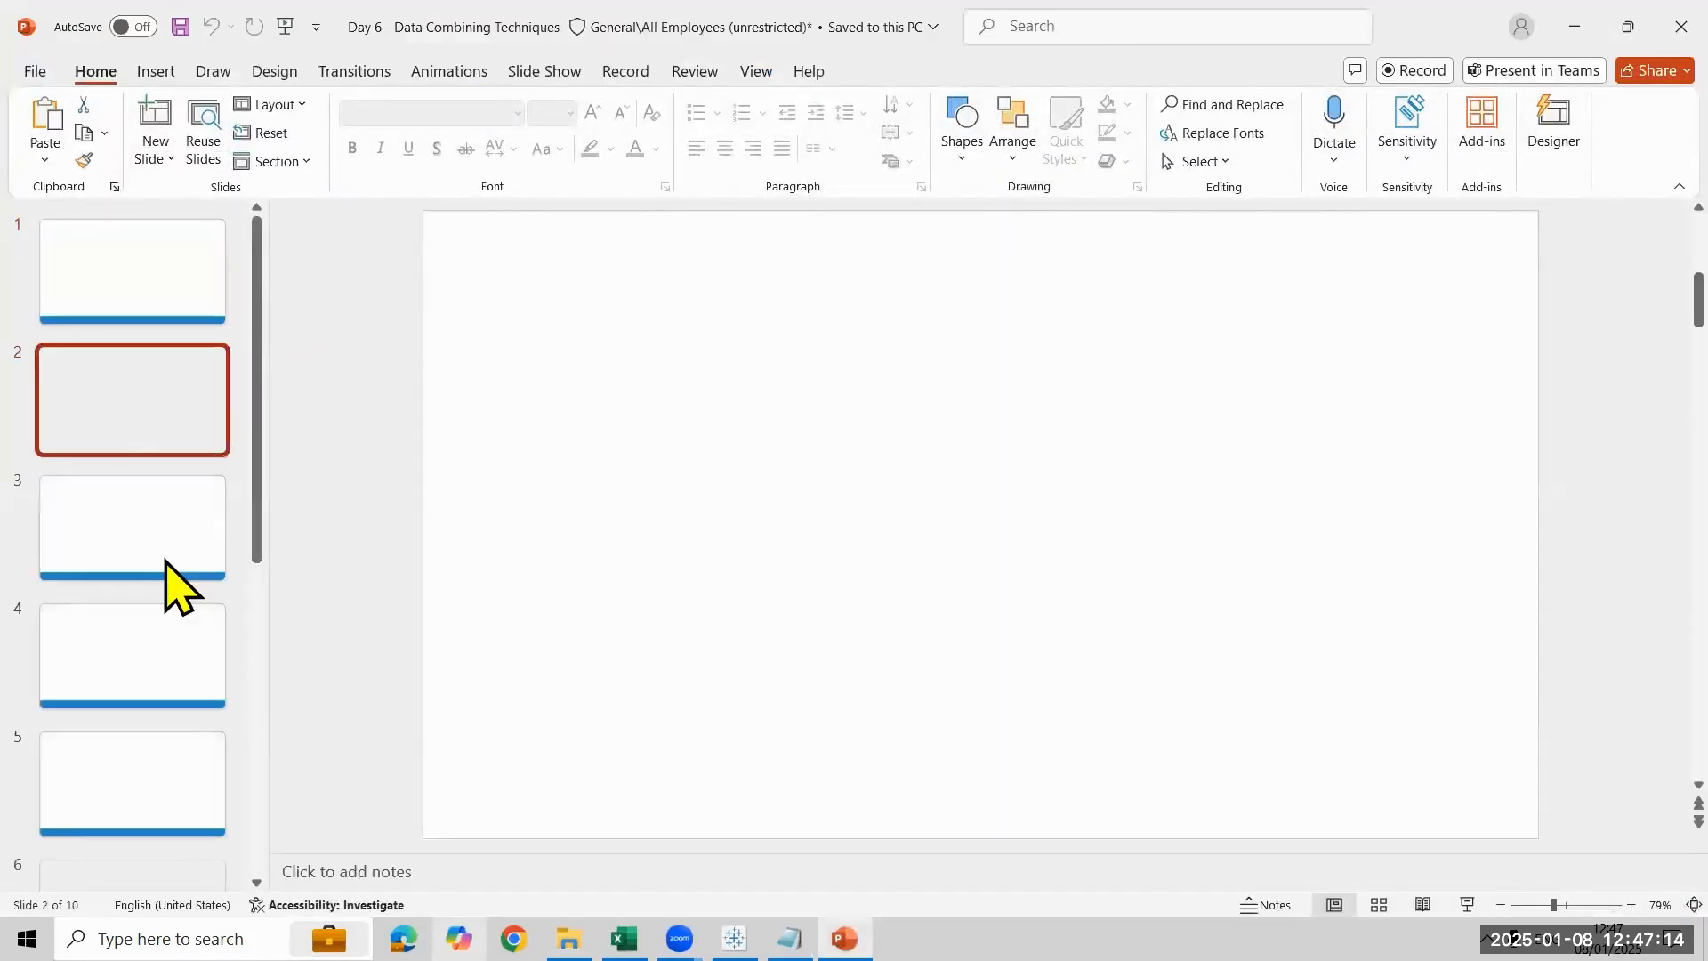
click(178, 542)
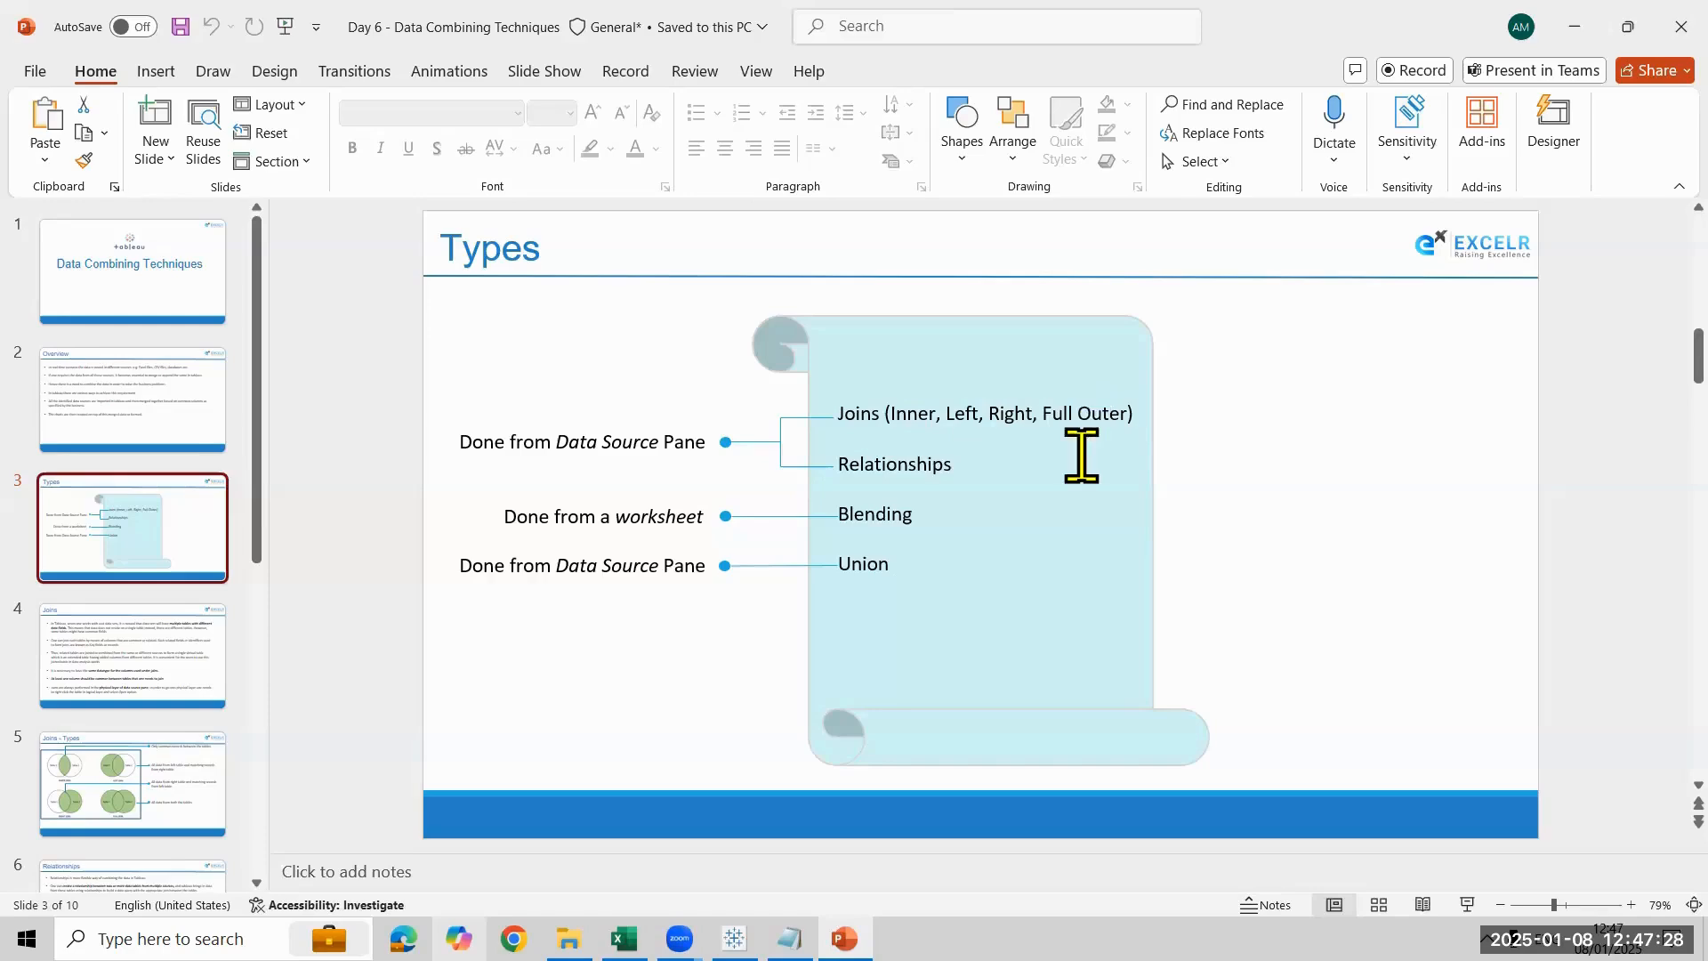
click(134, 676)
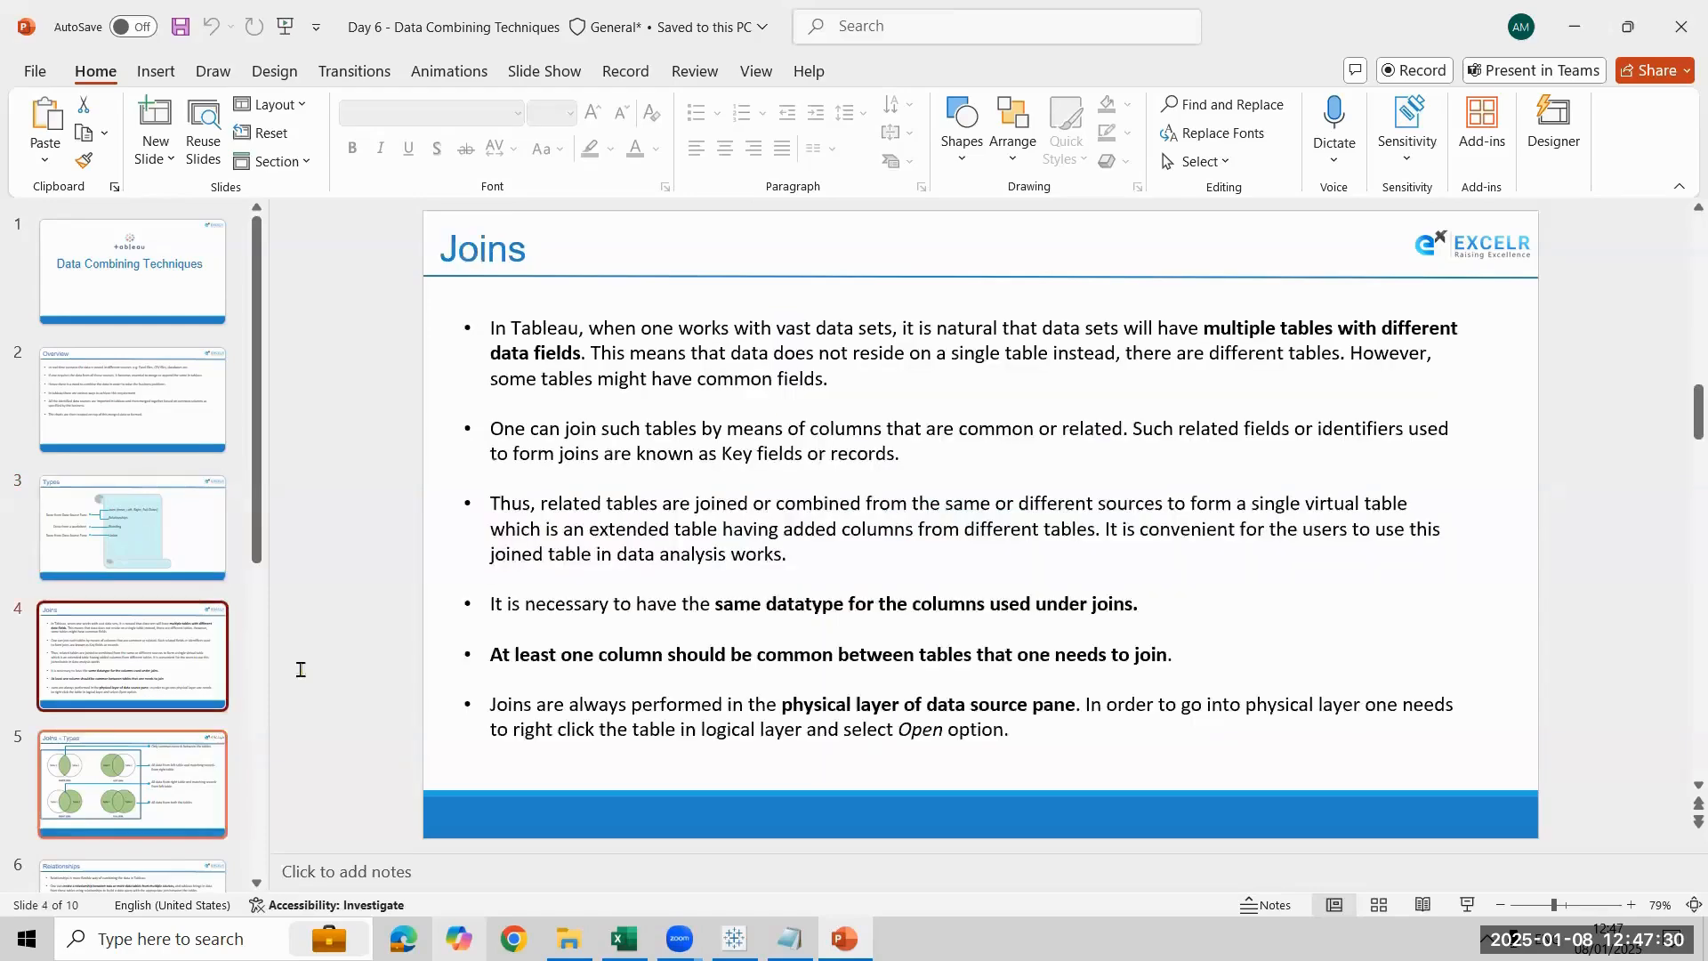
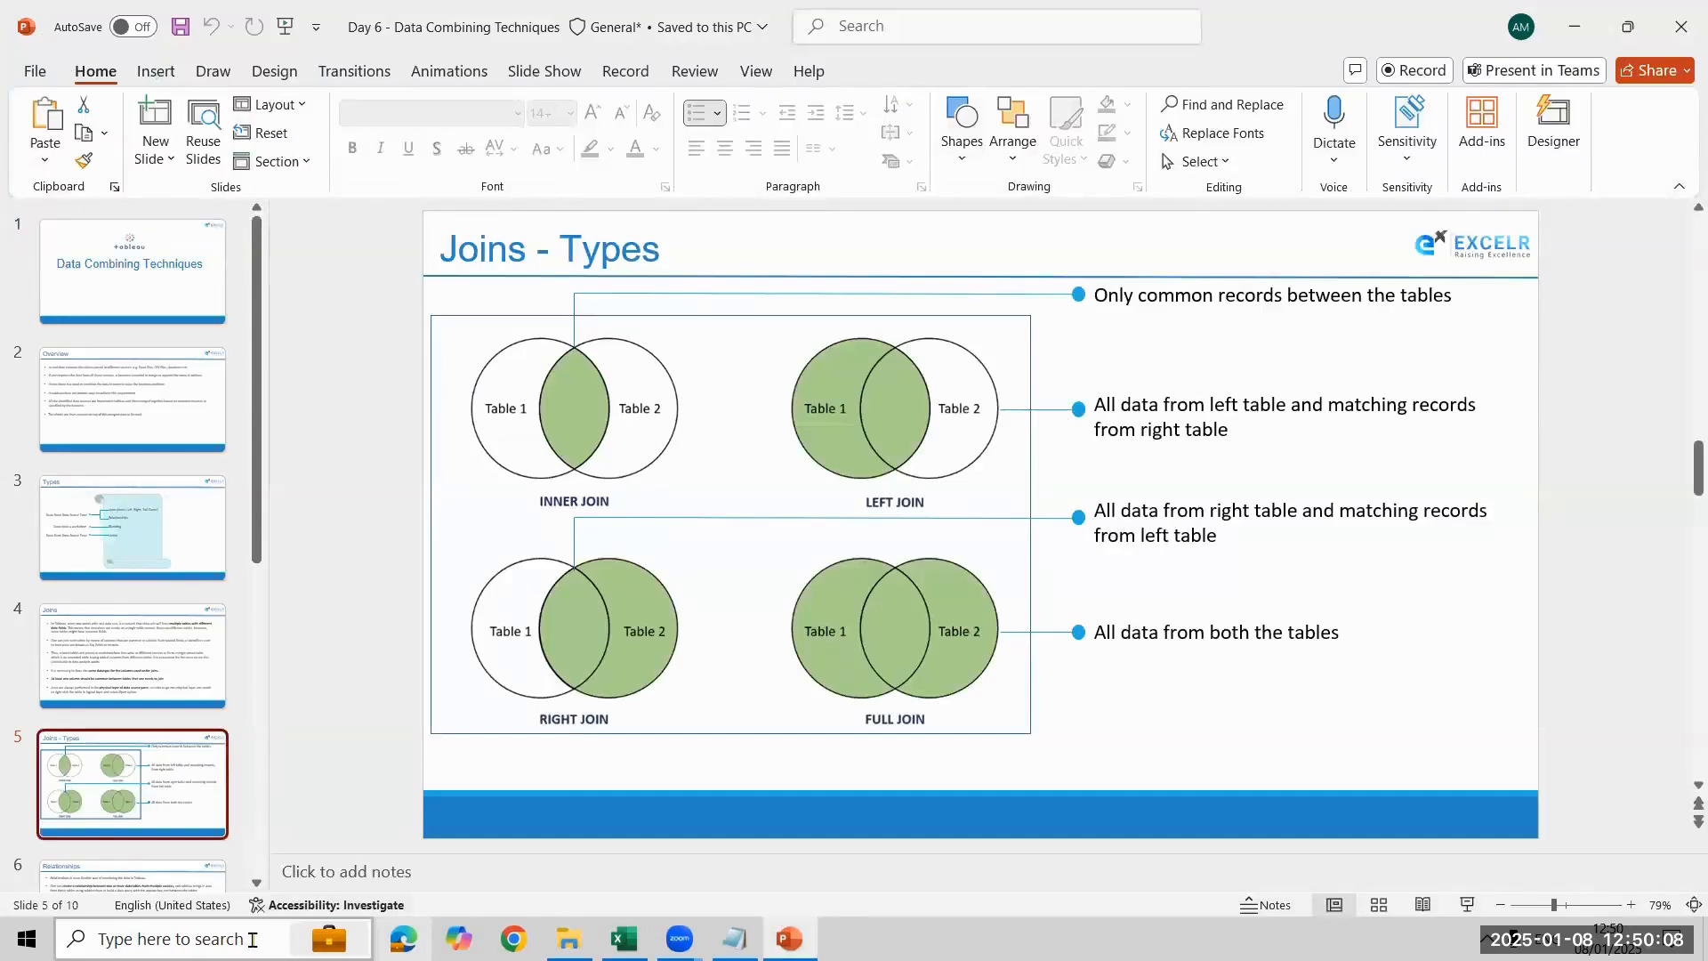
- Switch to File Explorer and open the Tableau data folder inside the Tableau folder on the Desktop
click(568, 938)
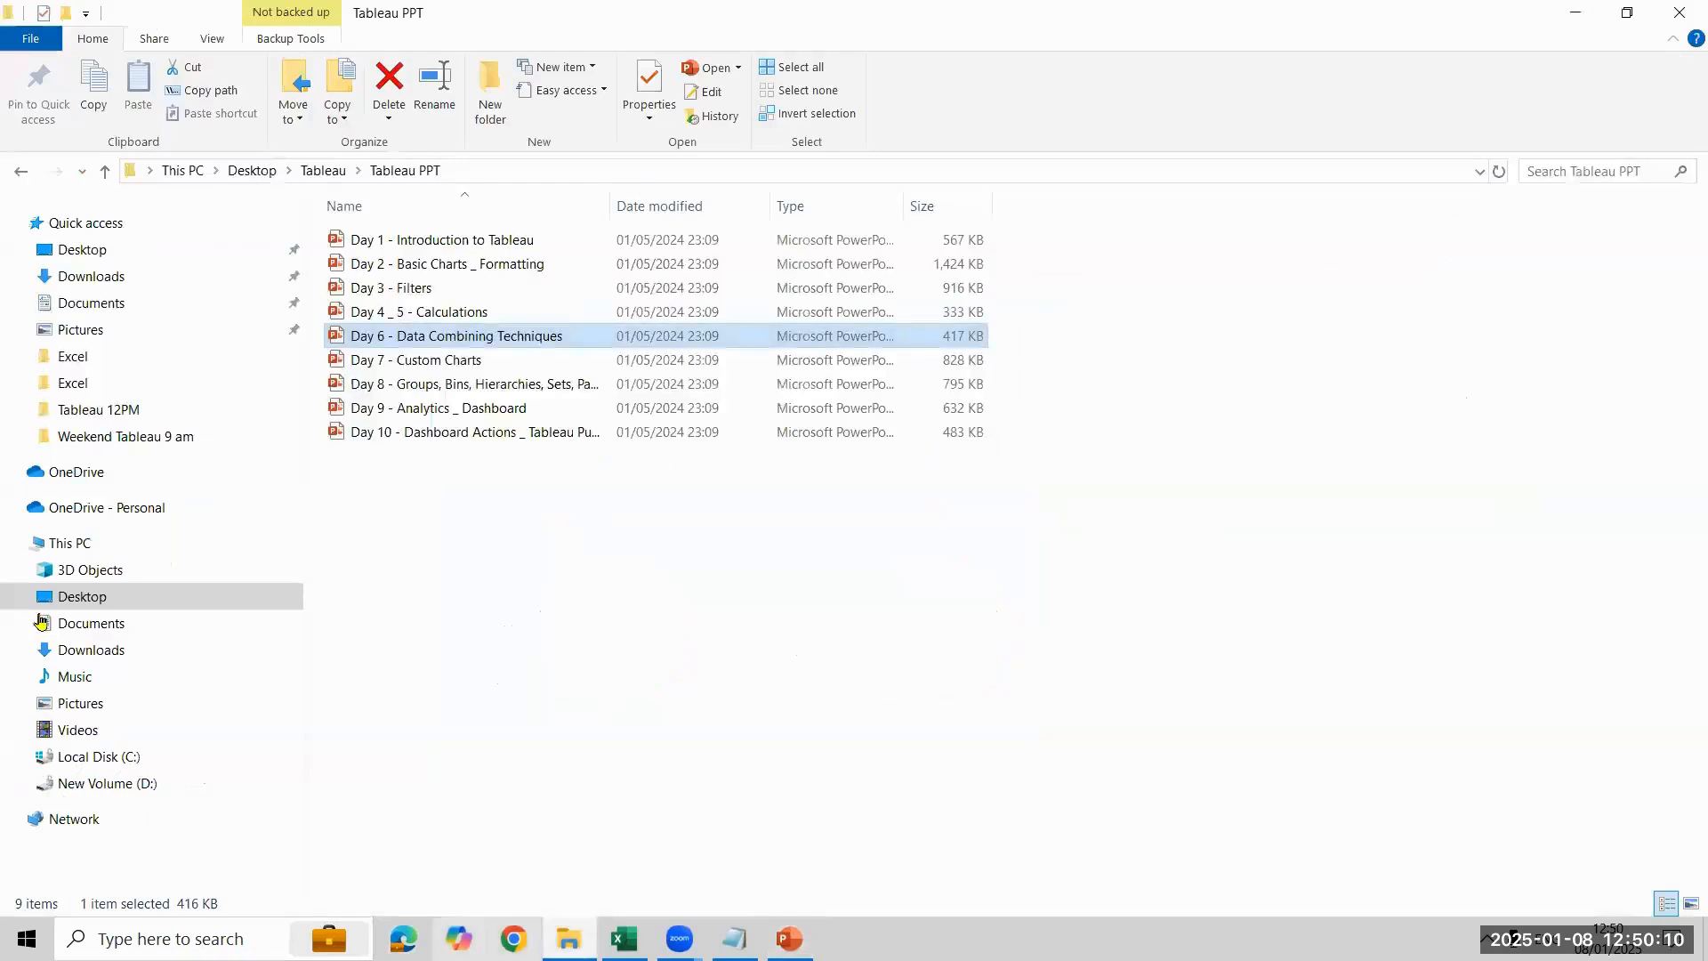
click(313, 172)
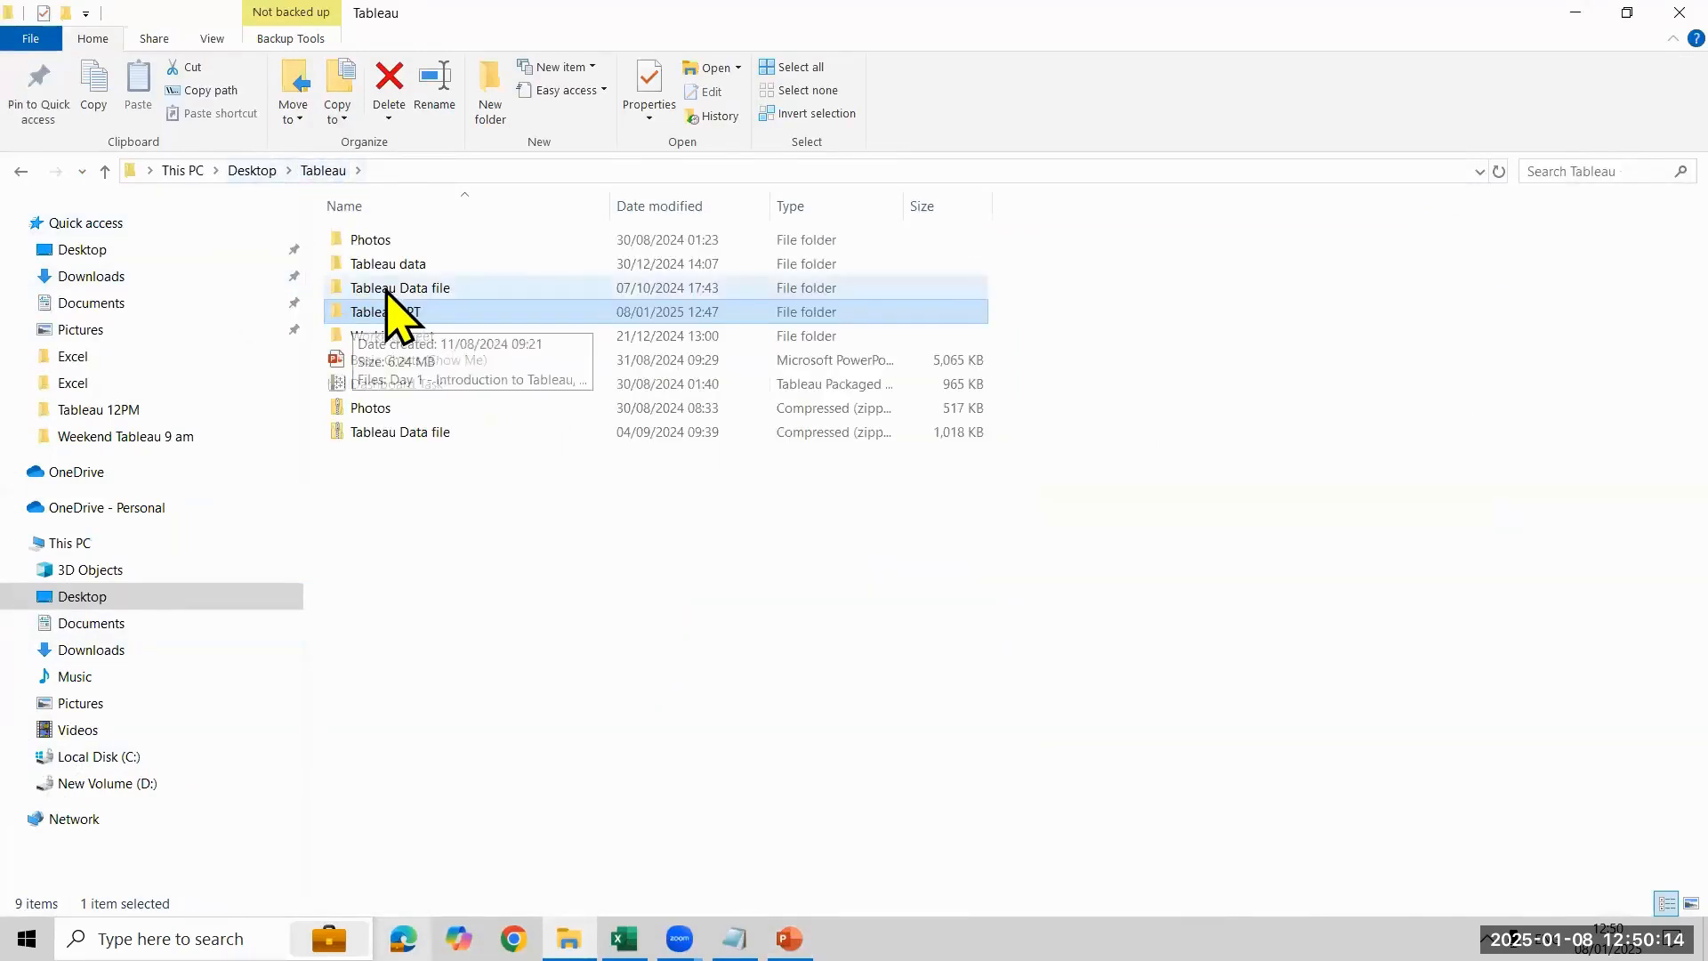
double_click(394, 264)
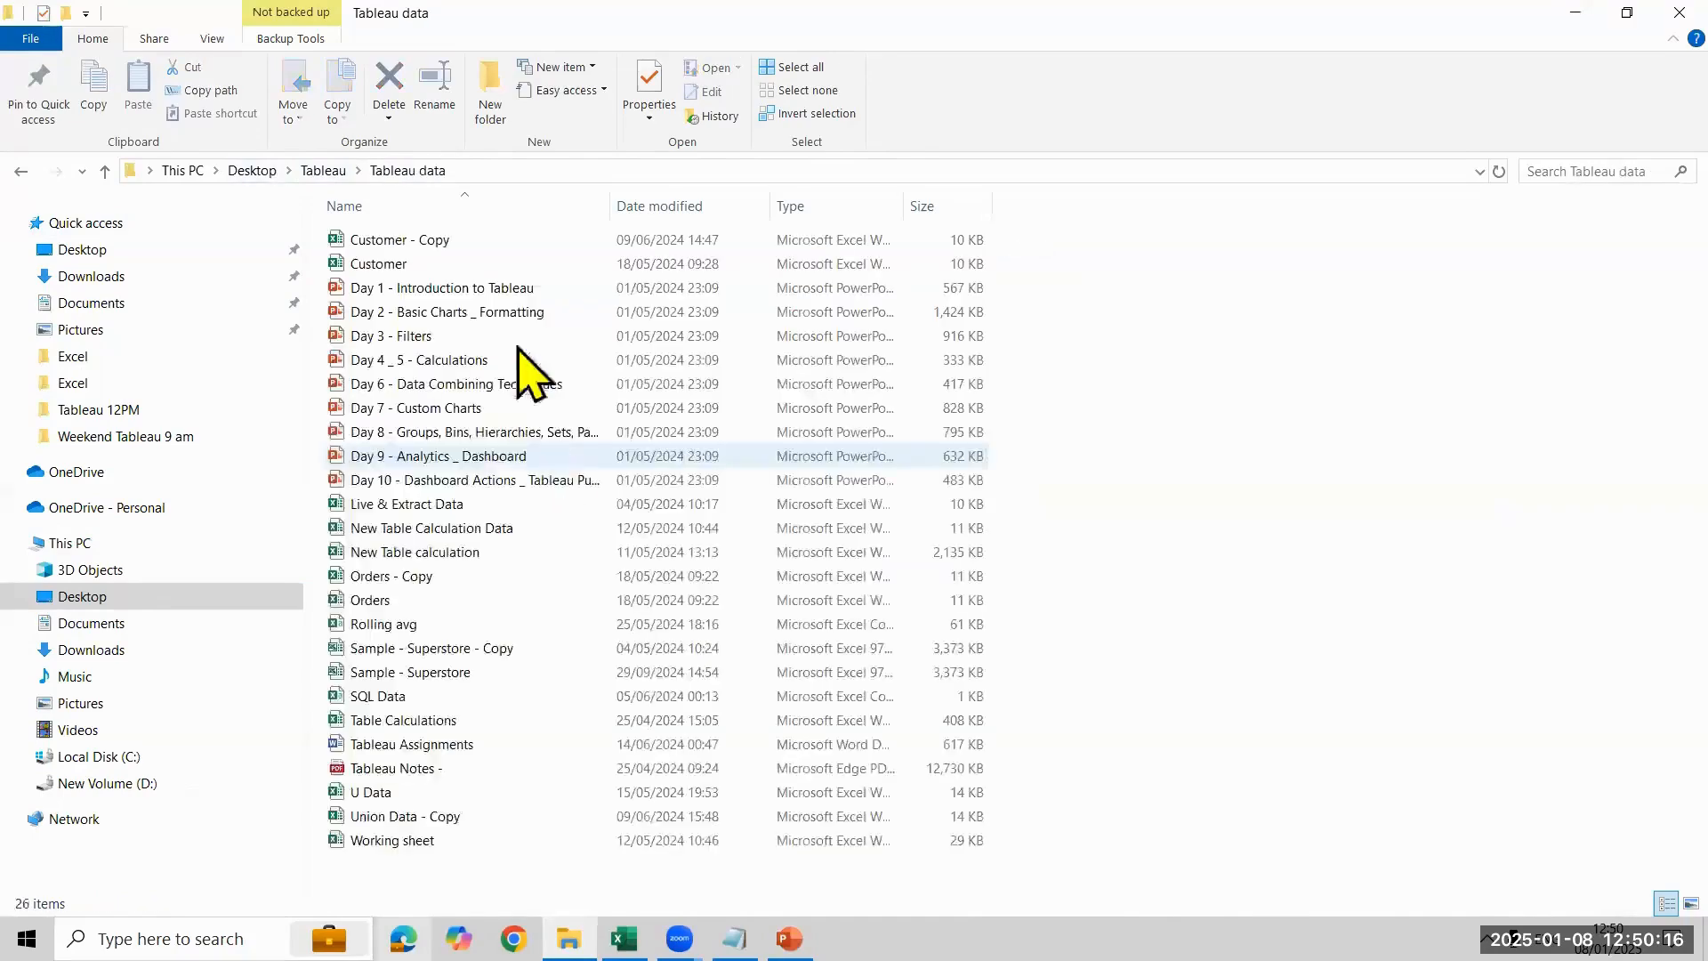
- Copy the Customer, Orders and U Data workbooks into the Tableau 12PM folder and open the Customer copy
click(513, 267)
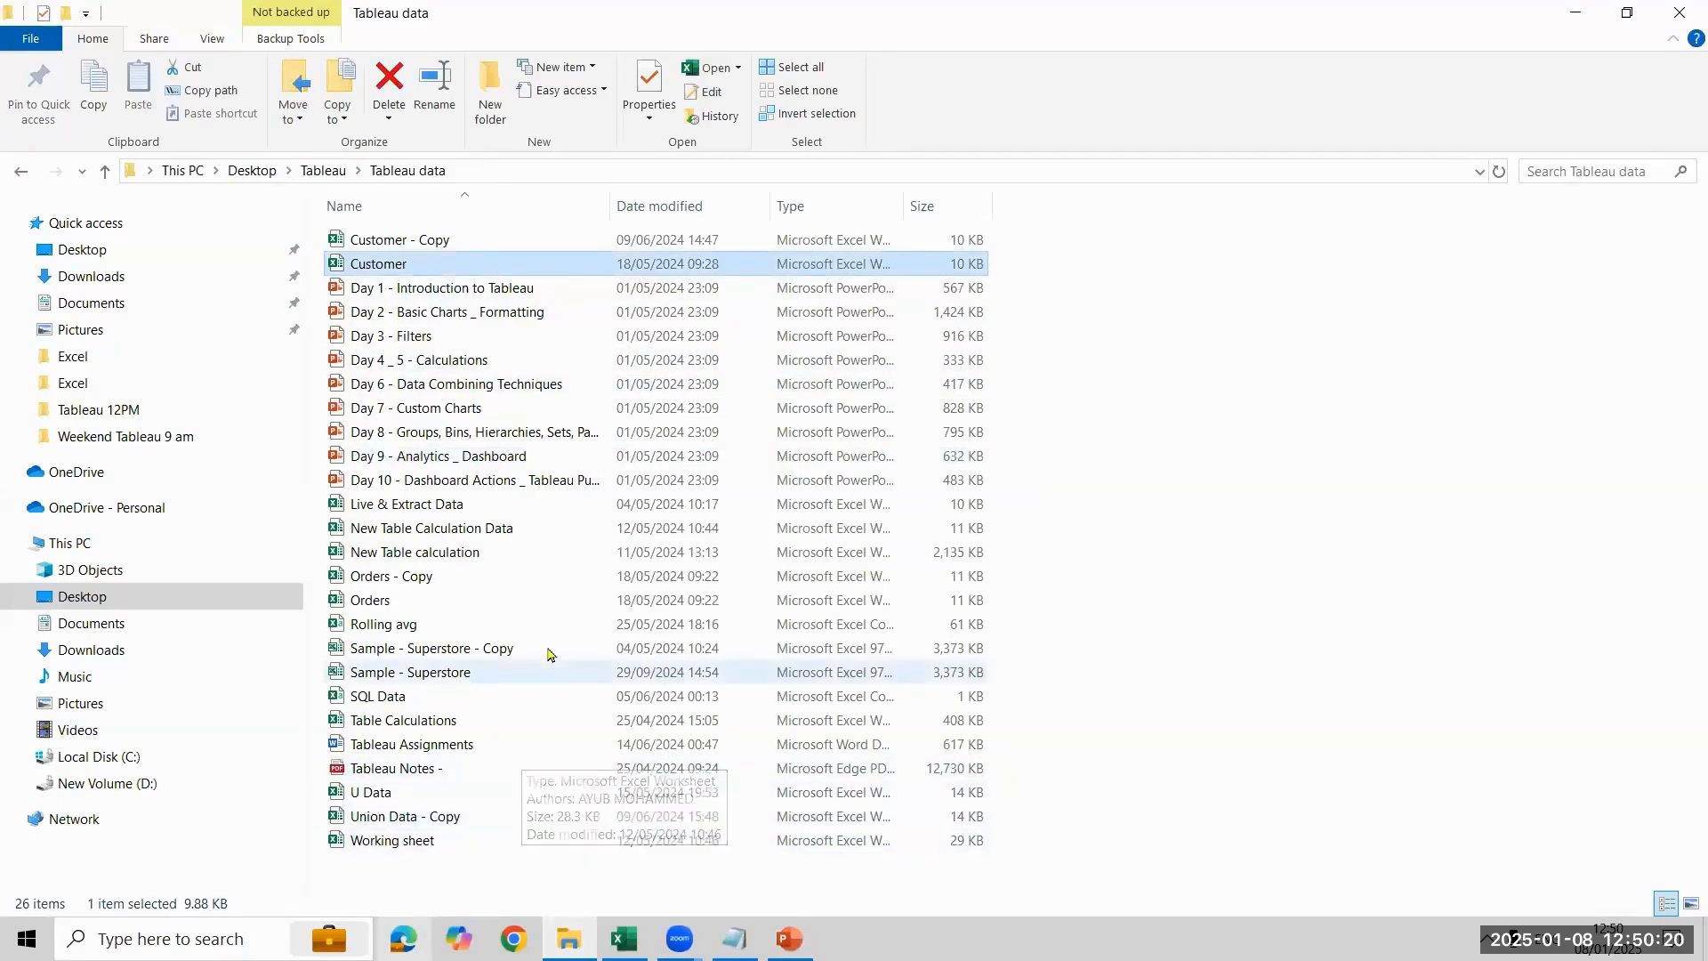
ctrl+click(549, 607)
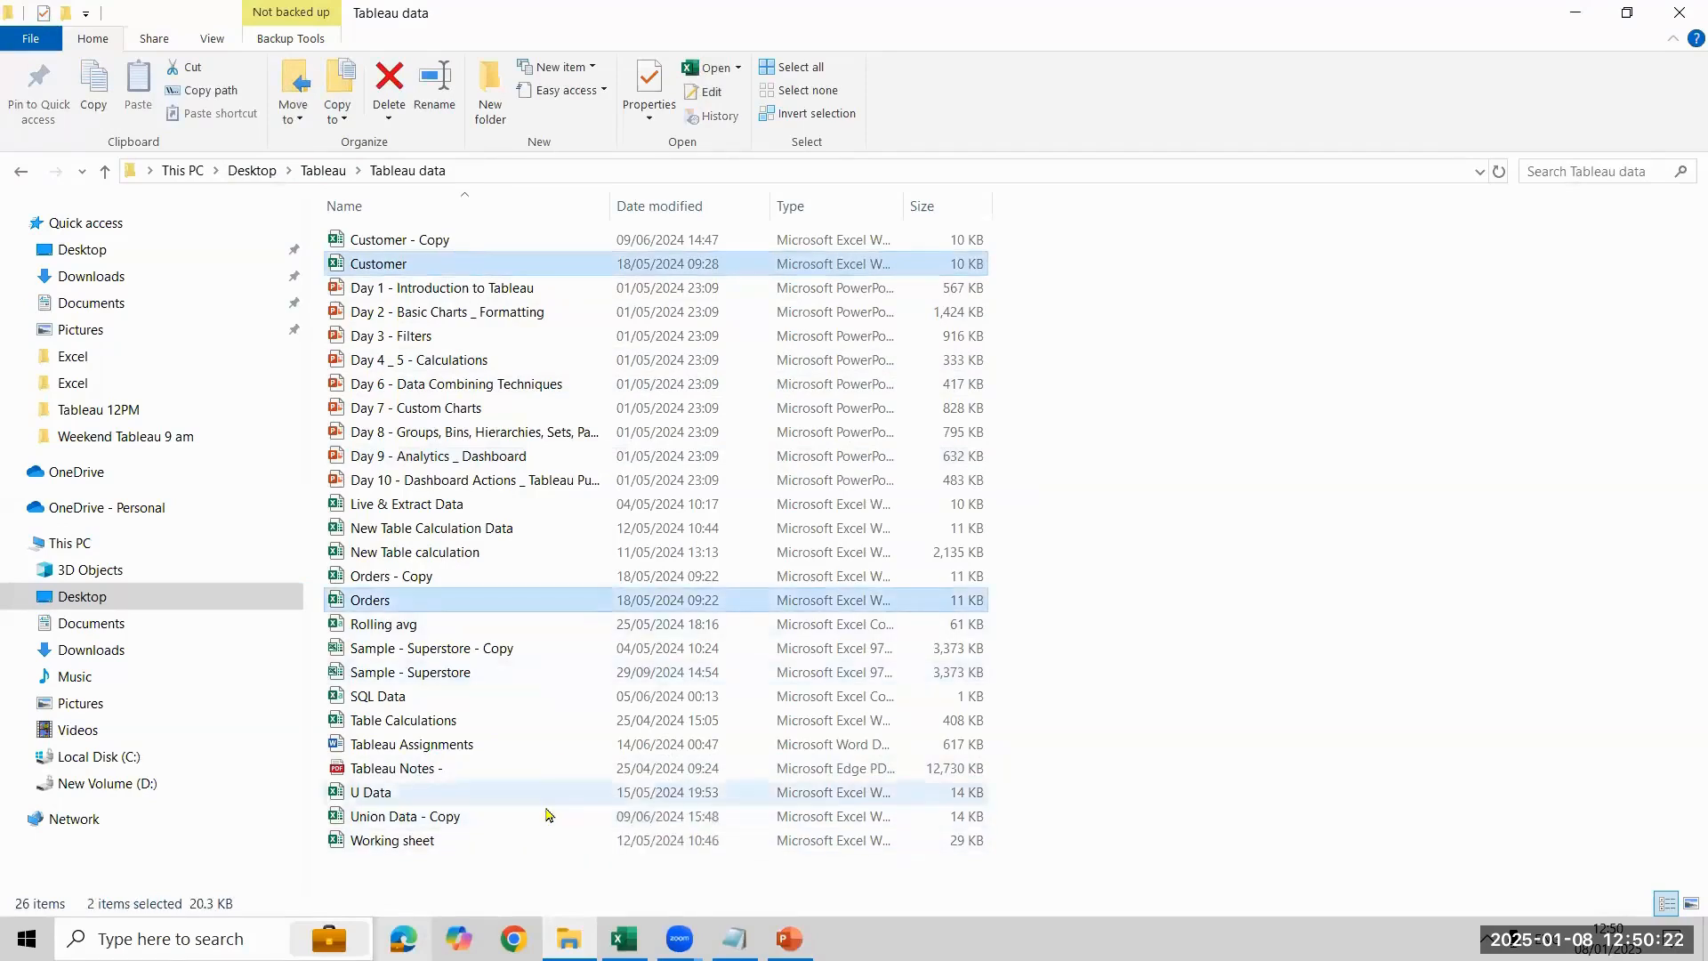
ctrl+click(545, 769)
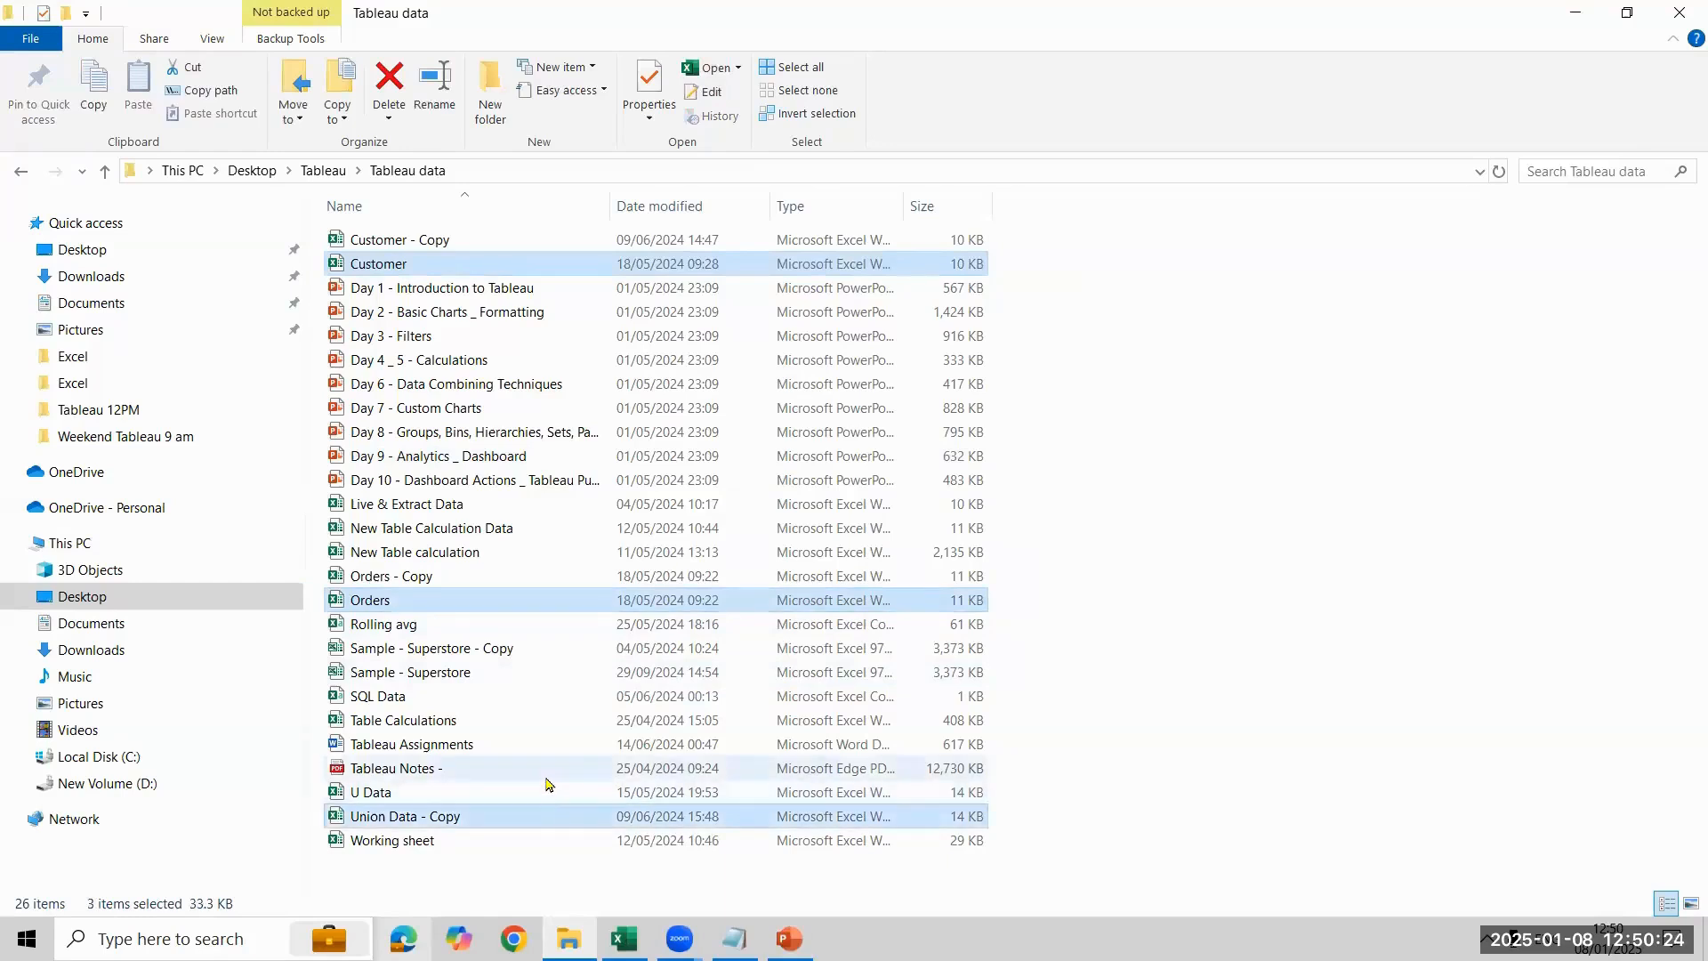
ctrl+click(547, 792)
ctrl+click(546, 820)
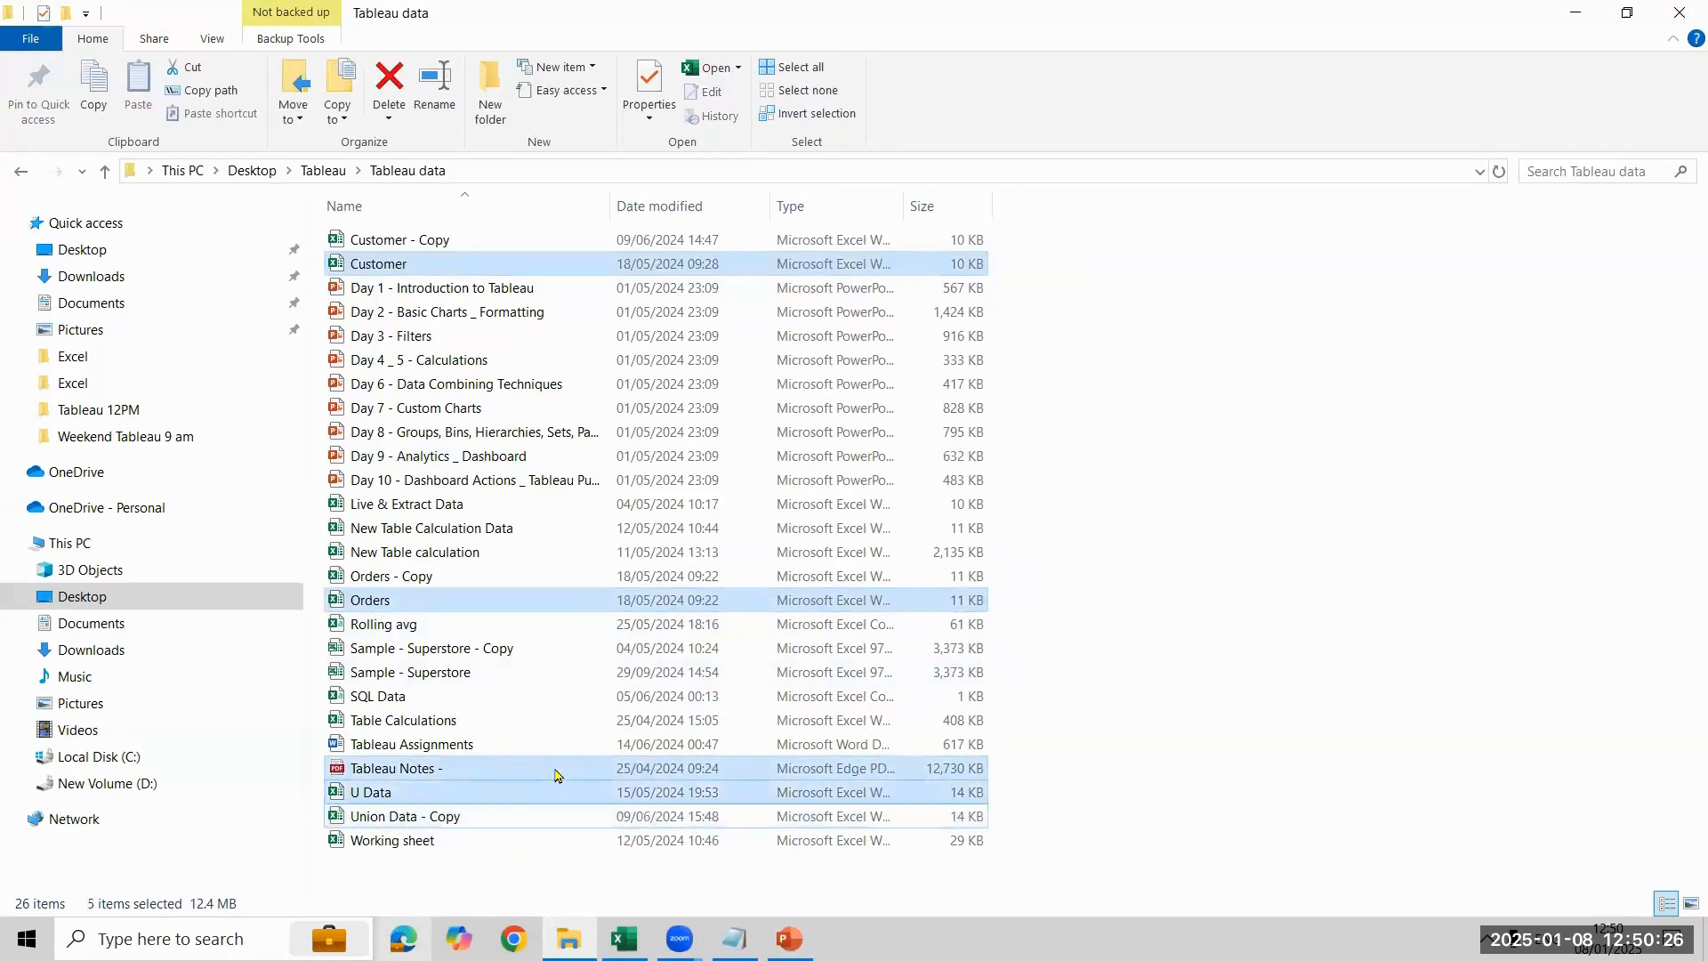
ctrl+click(556, 767)
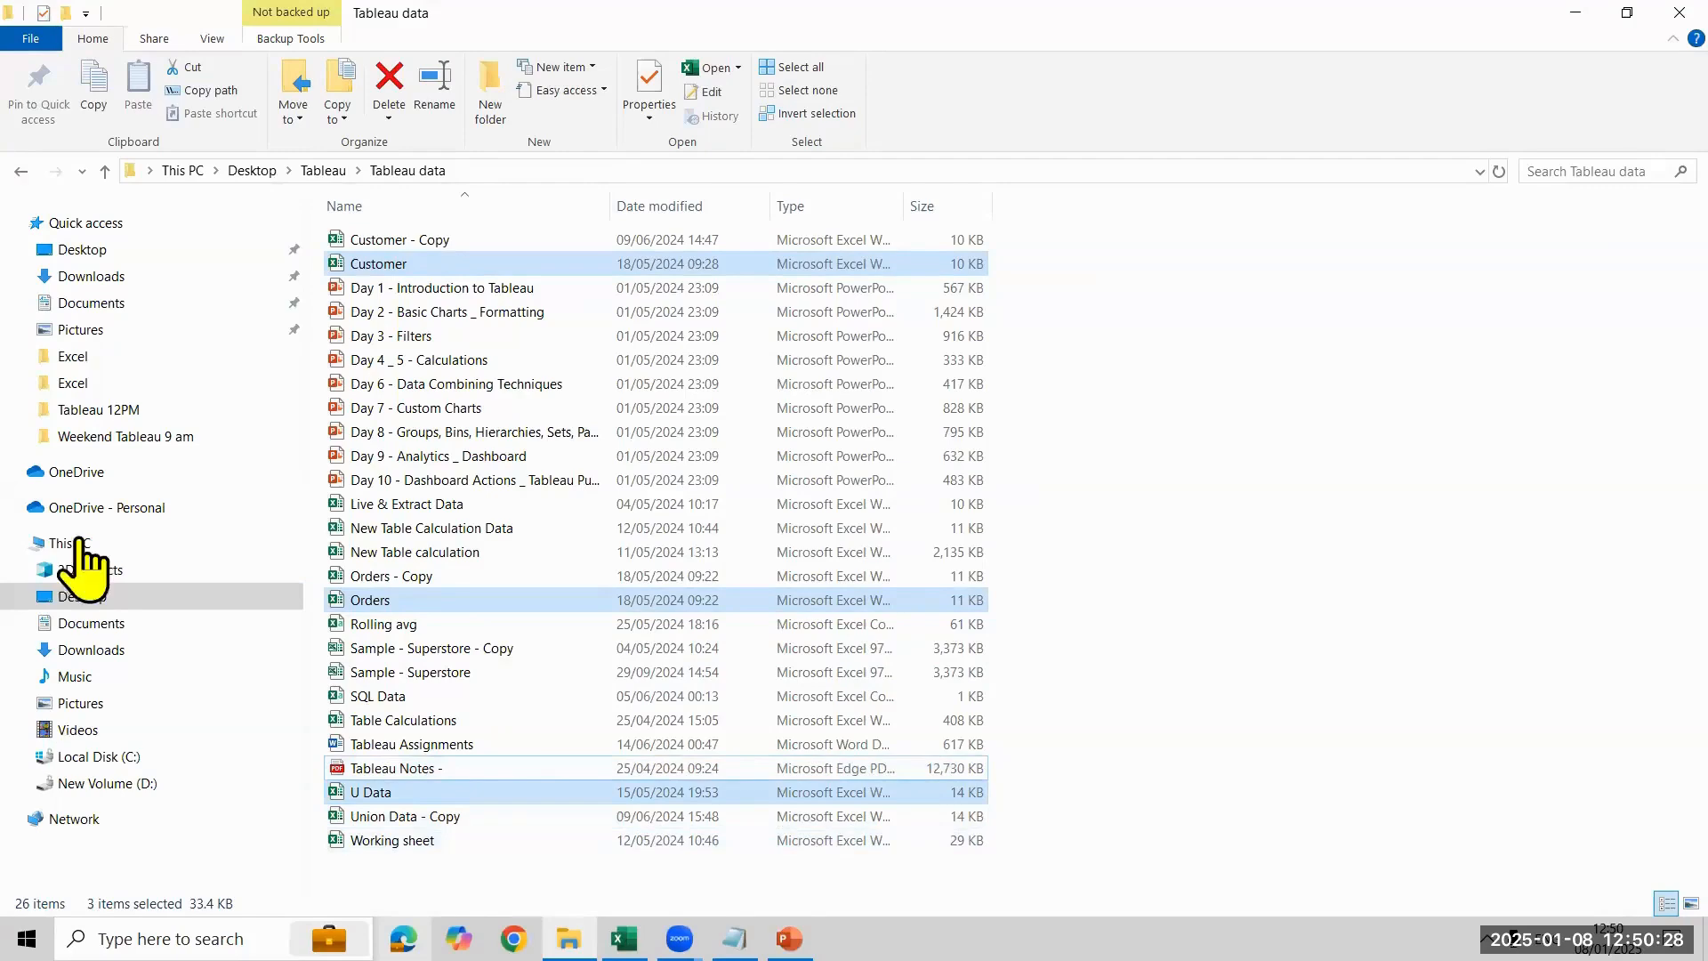
click(173, 410)
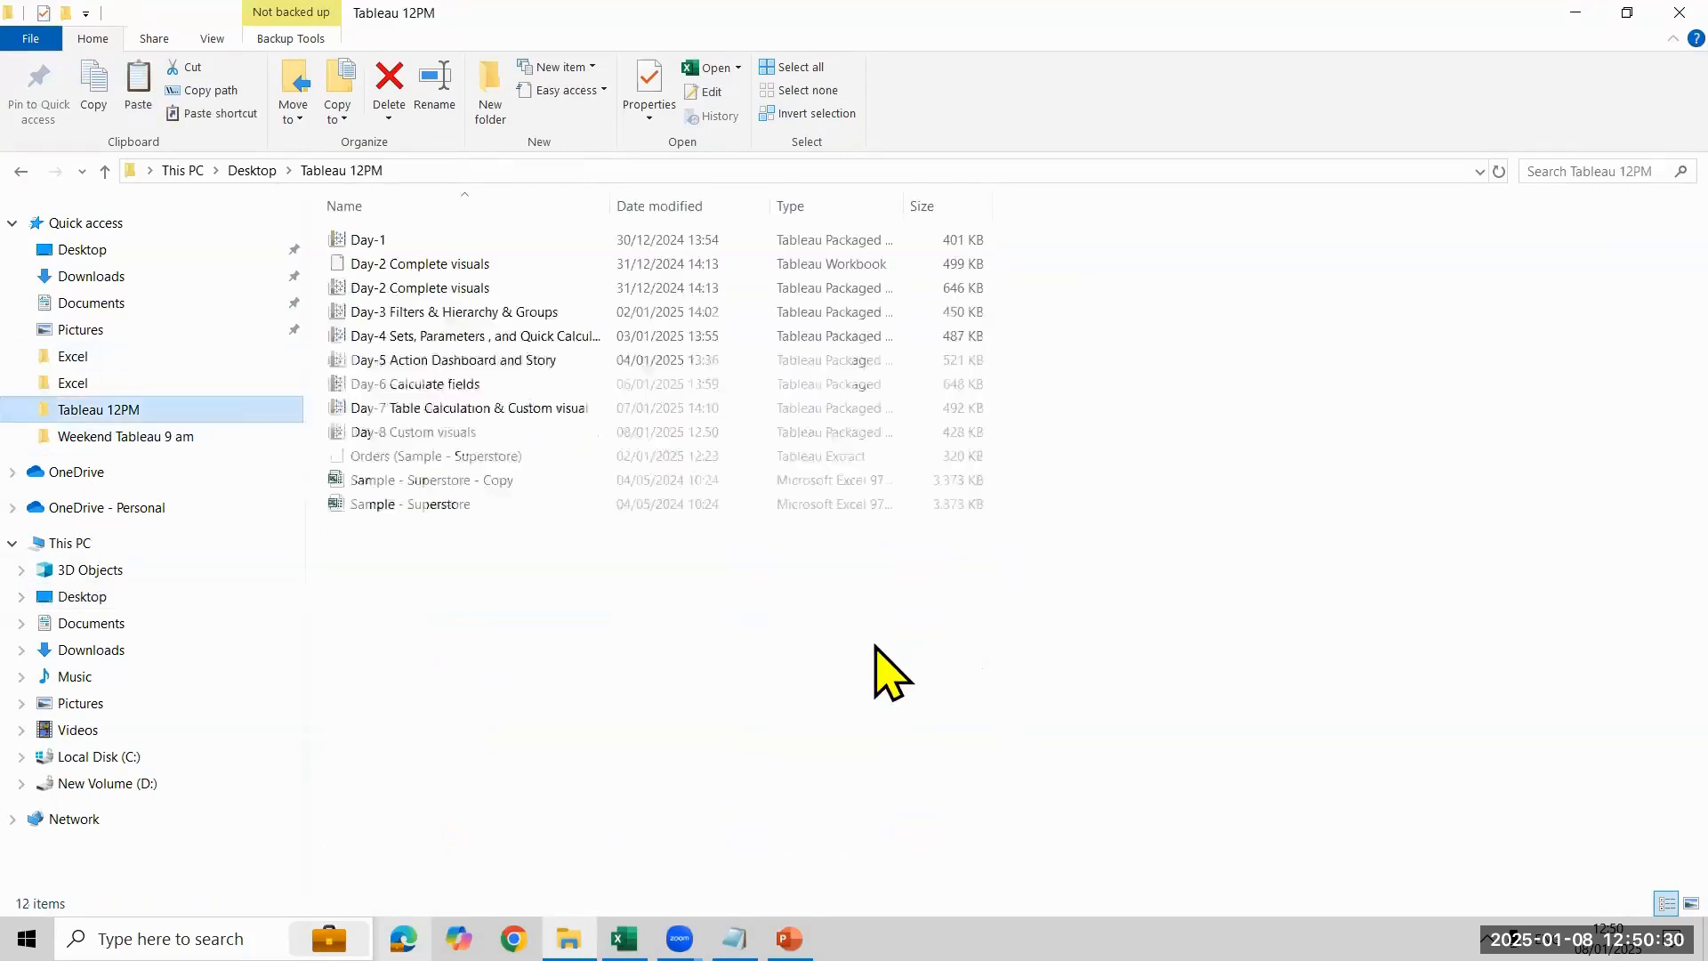
key(ctrl+v)
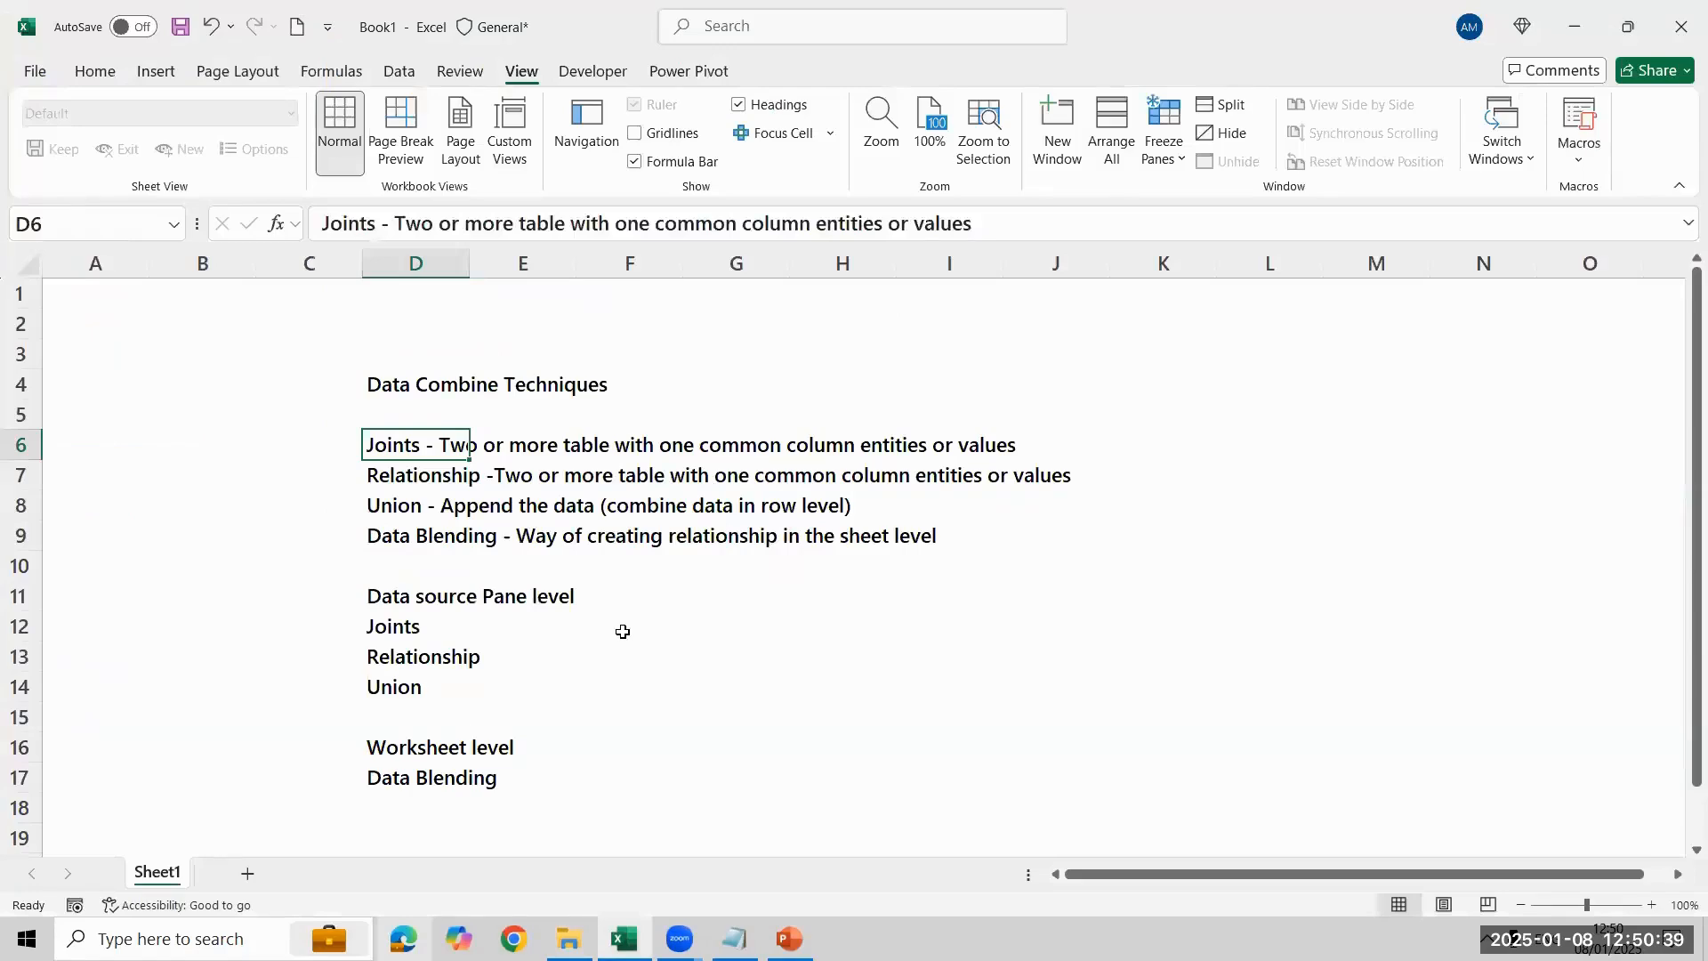
click(622, 630)
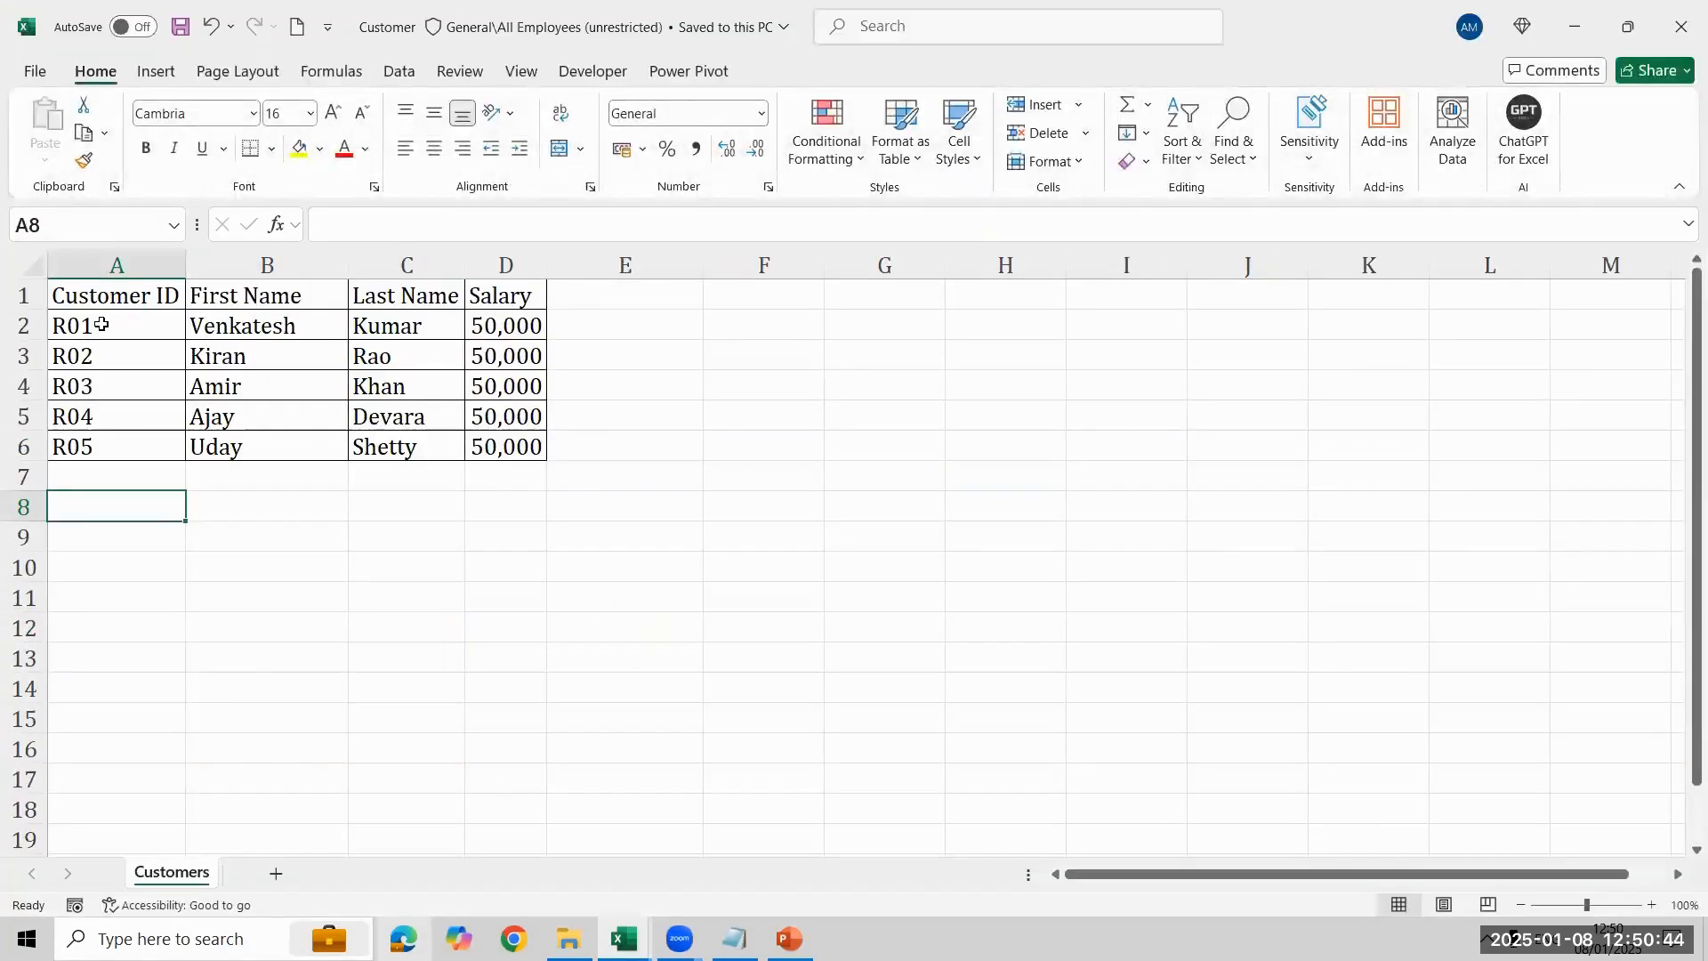
- Try changing the first customer ID in A2 to use the prefix CUSTOMER and fitting the column width, and undo it
text(Cus)
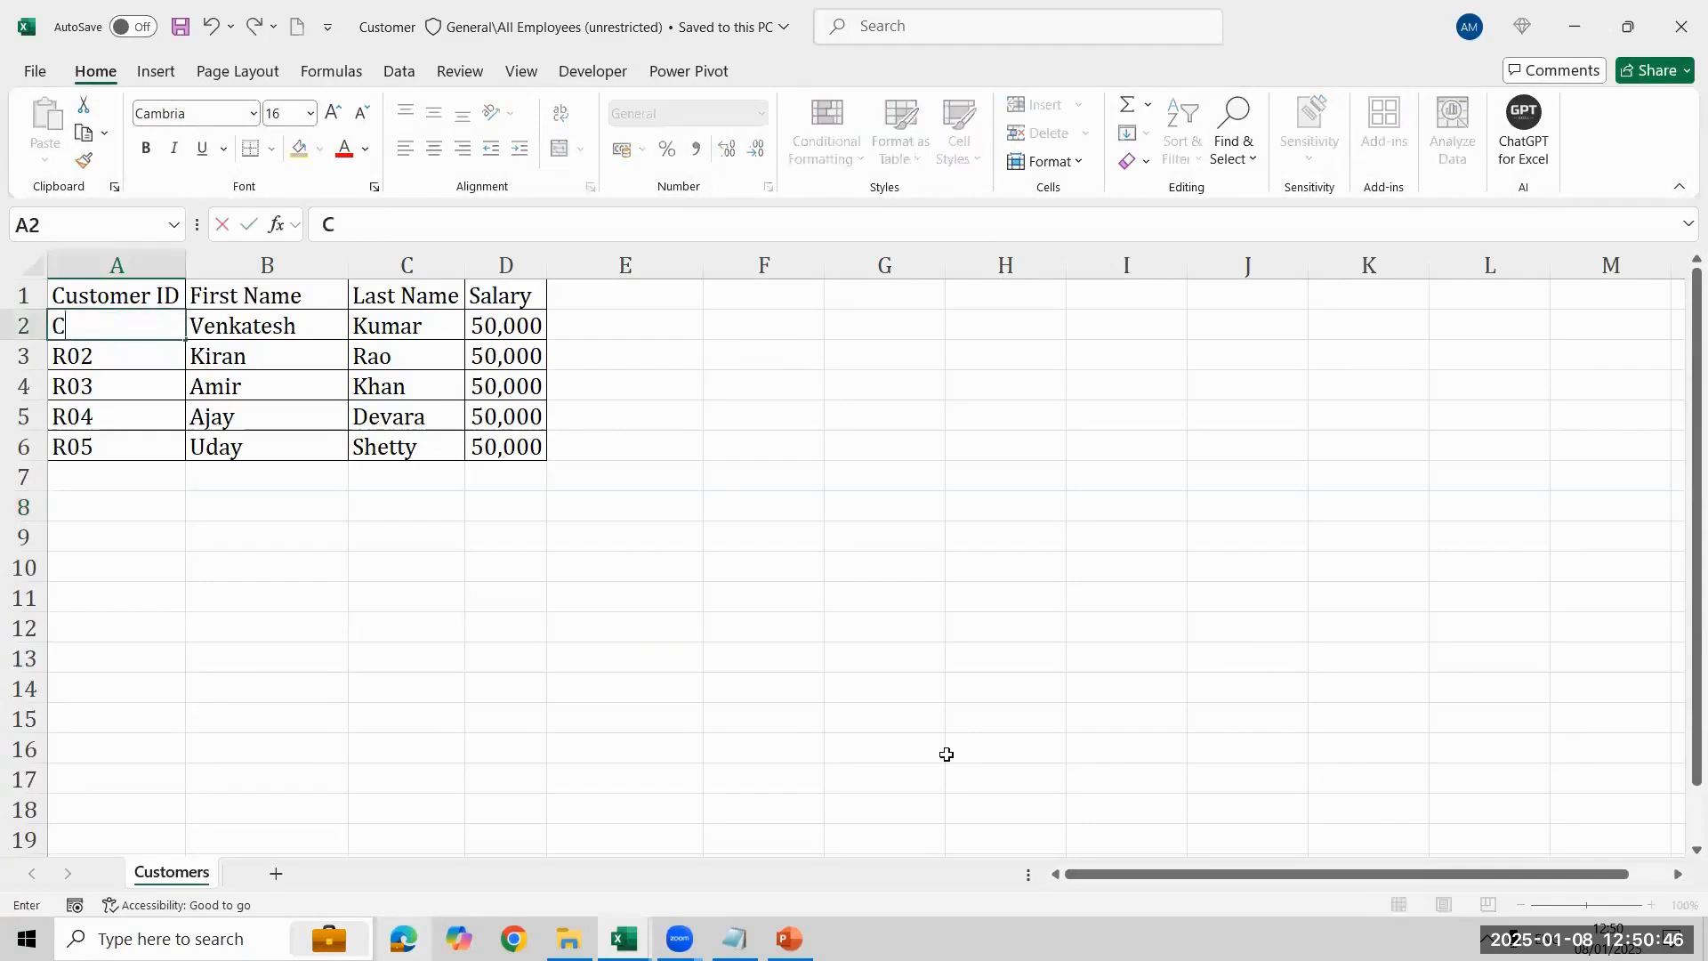
key(BackSpace)
key(BackSpace)
text(USTOMER)
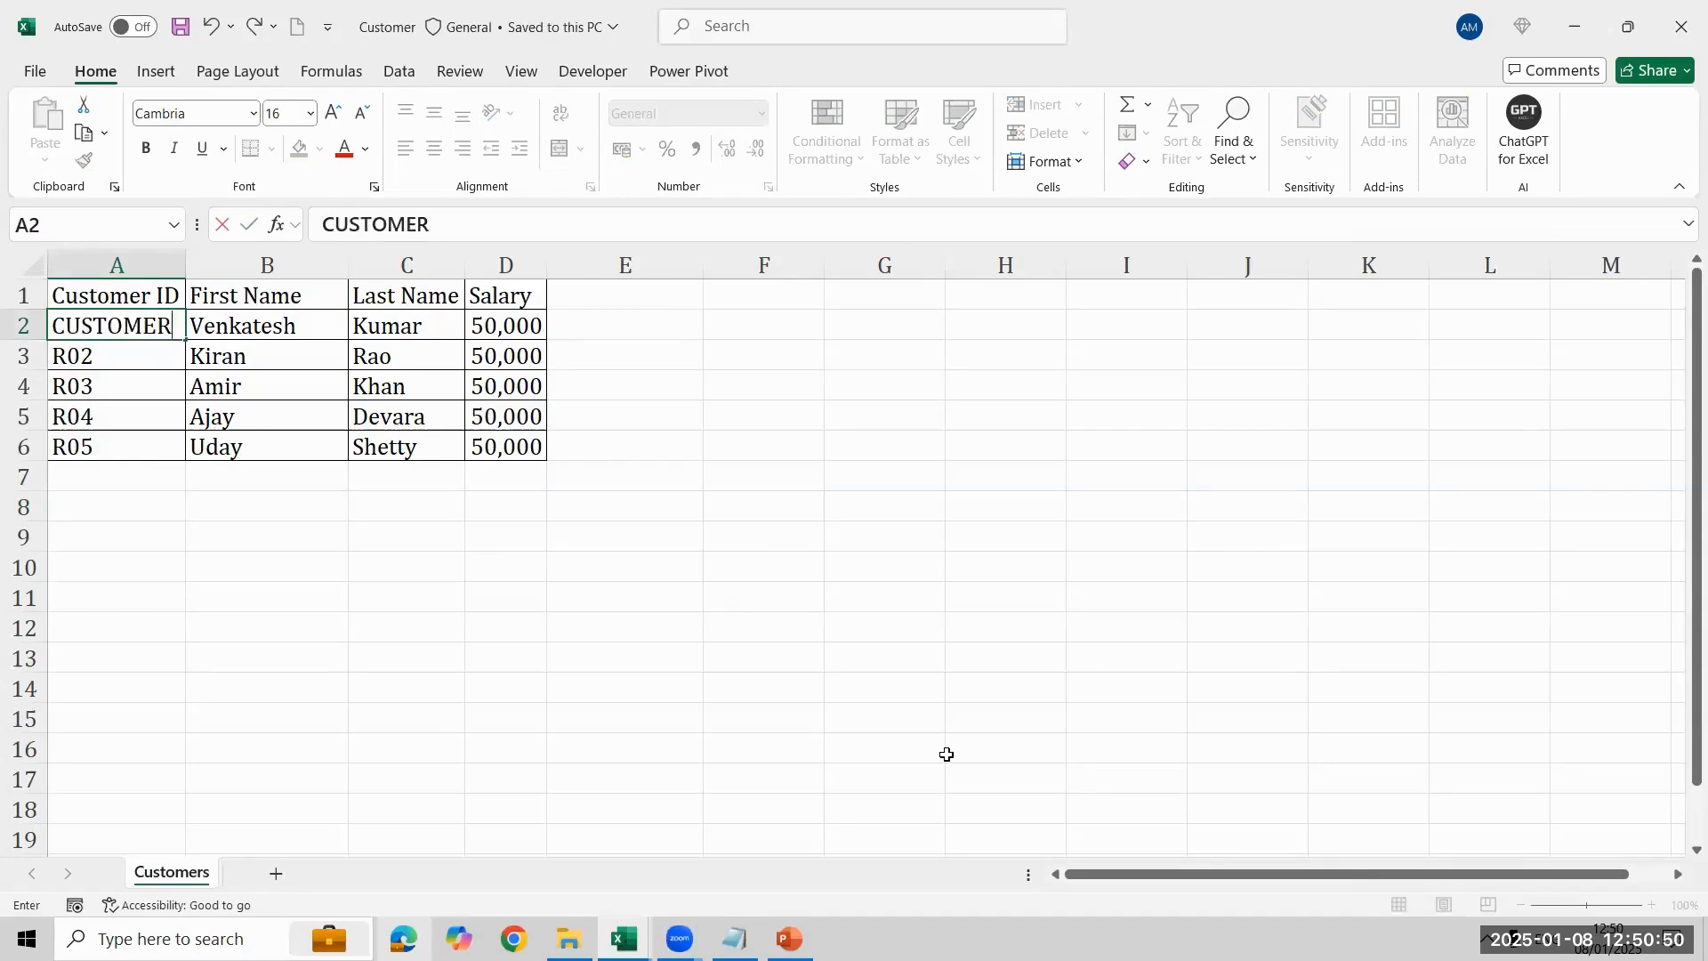
text(01)
key(Return)
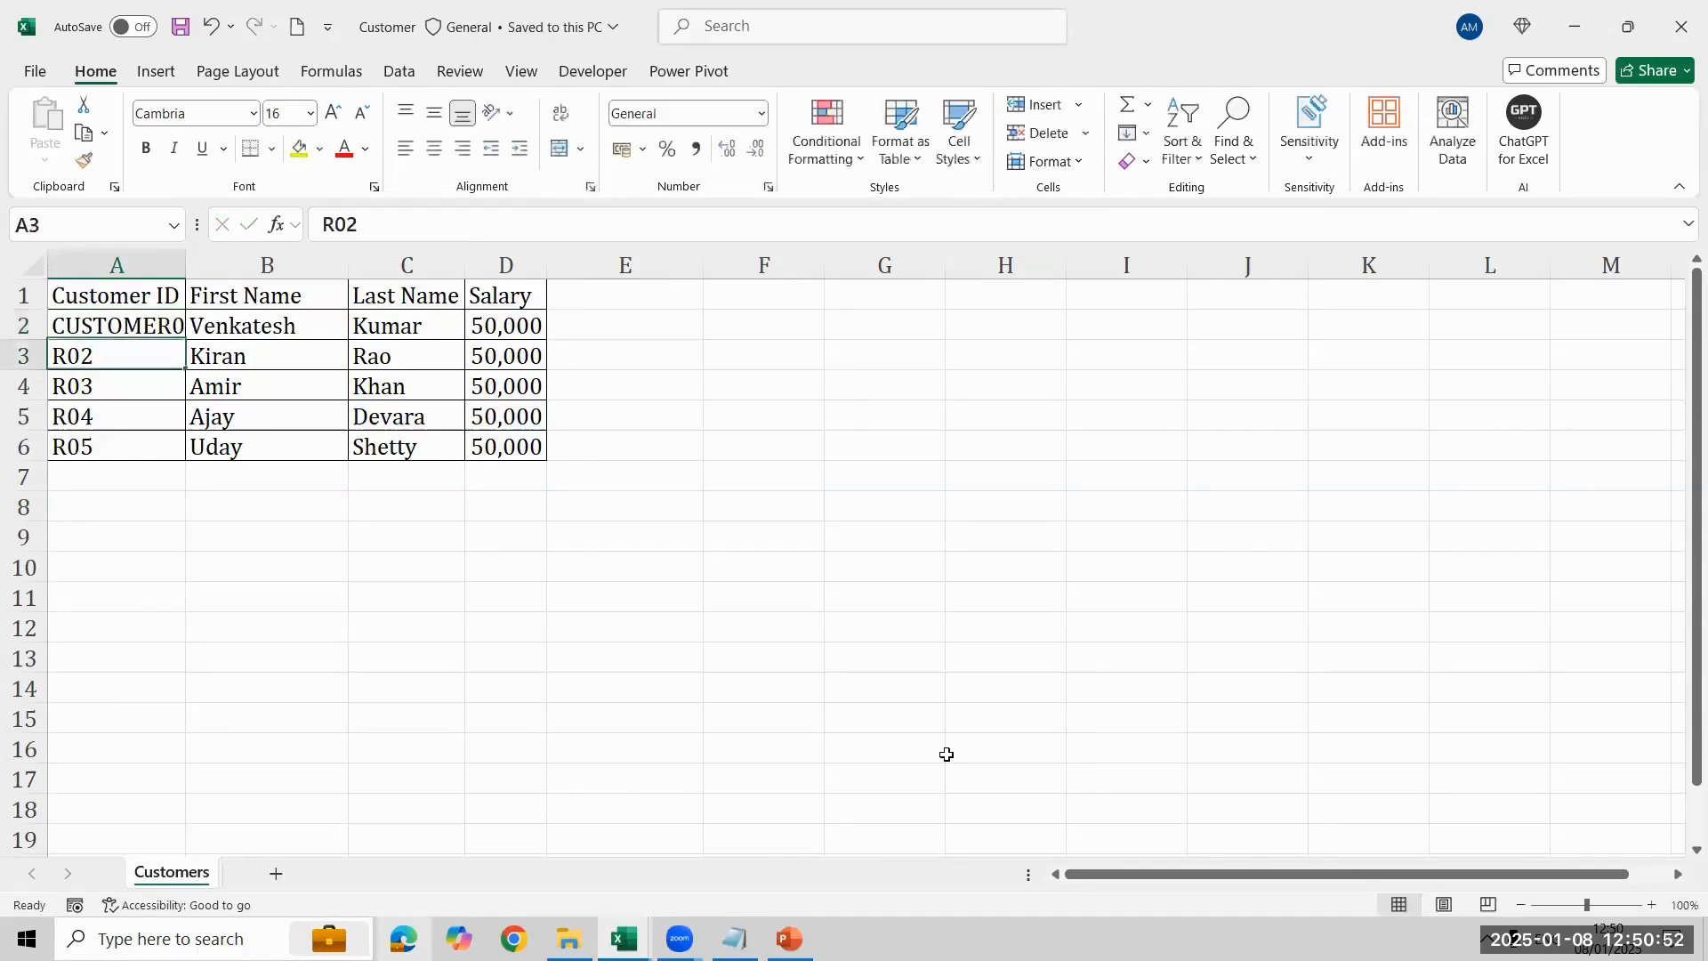
key(Up)
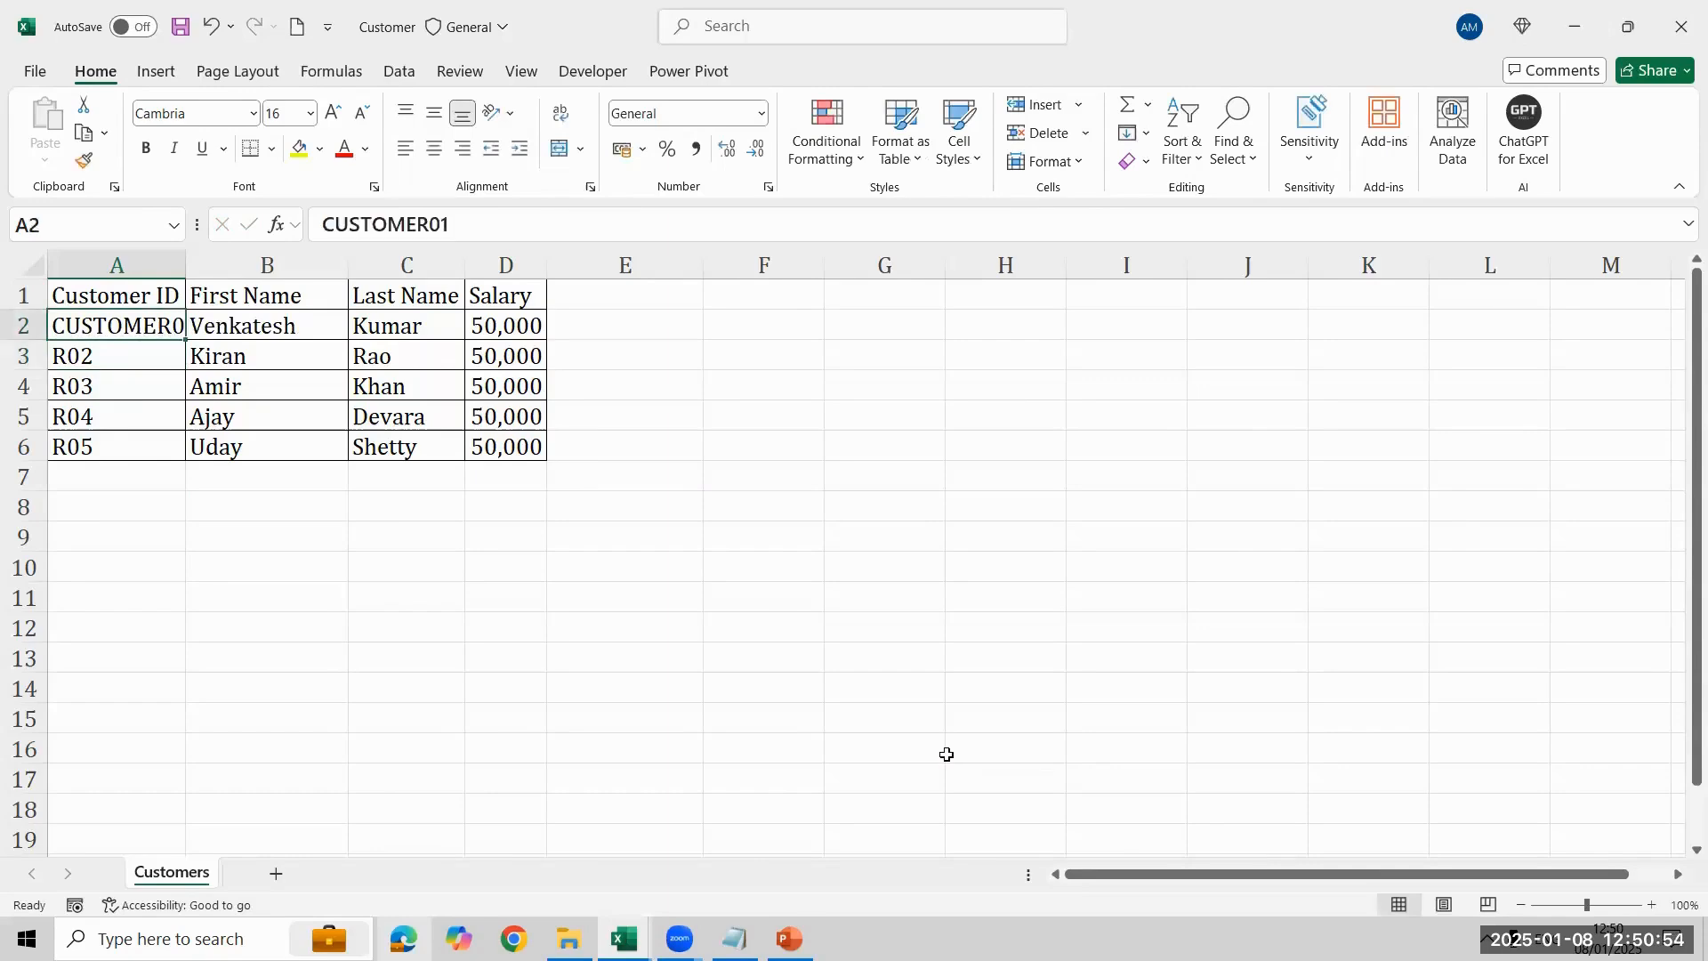
key(alt+h)
key(o)
key(i)
key(ctrl+z)
key(ctrl+z)
key(ctrl+shift+Down)
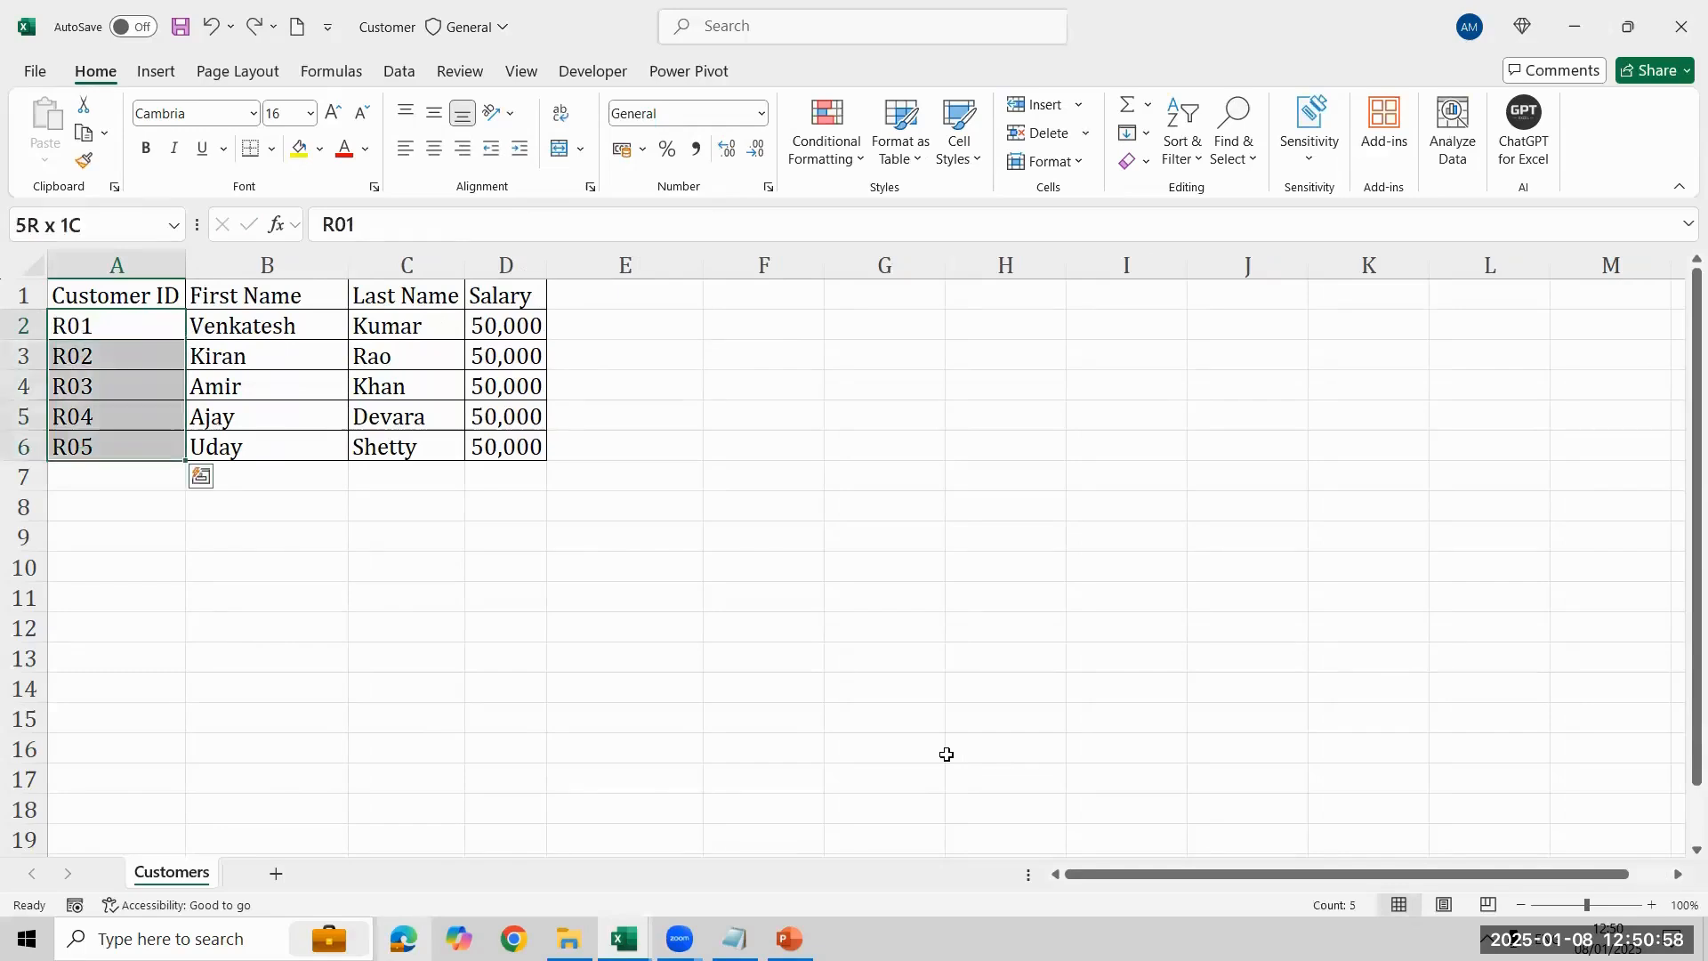
key(ctrl+h)
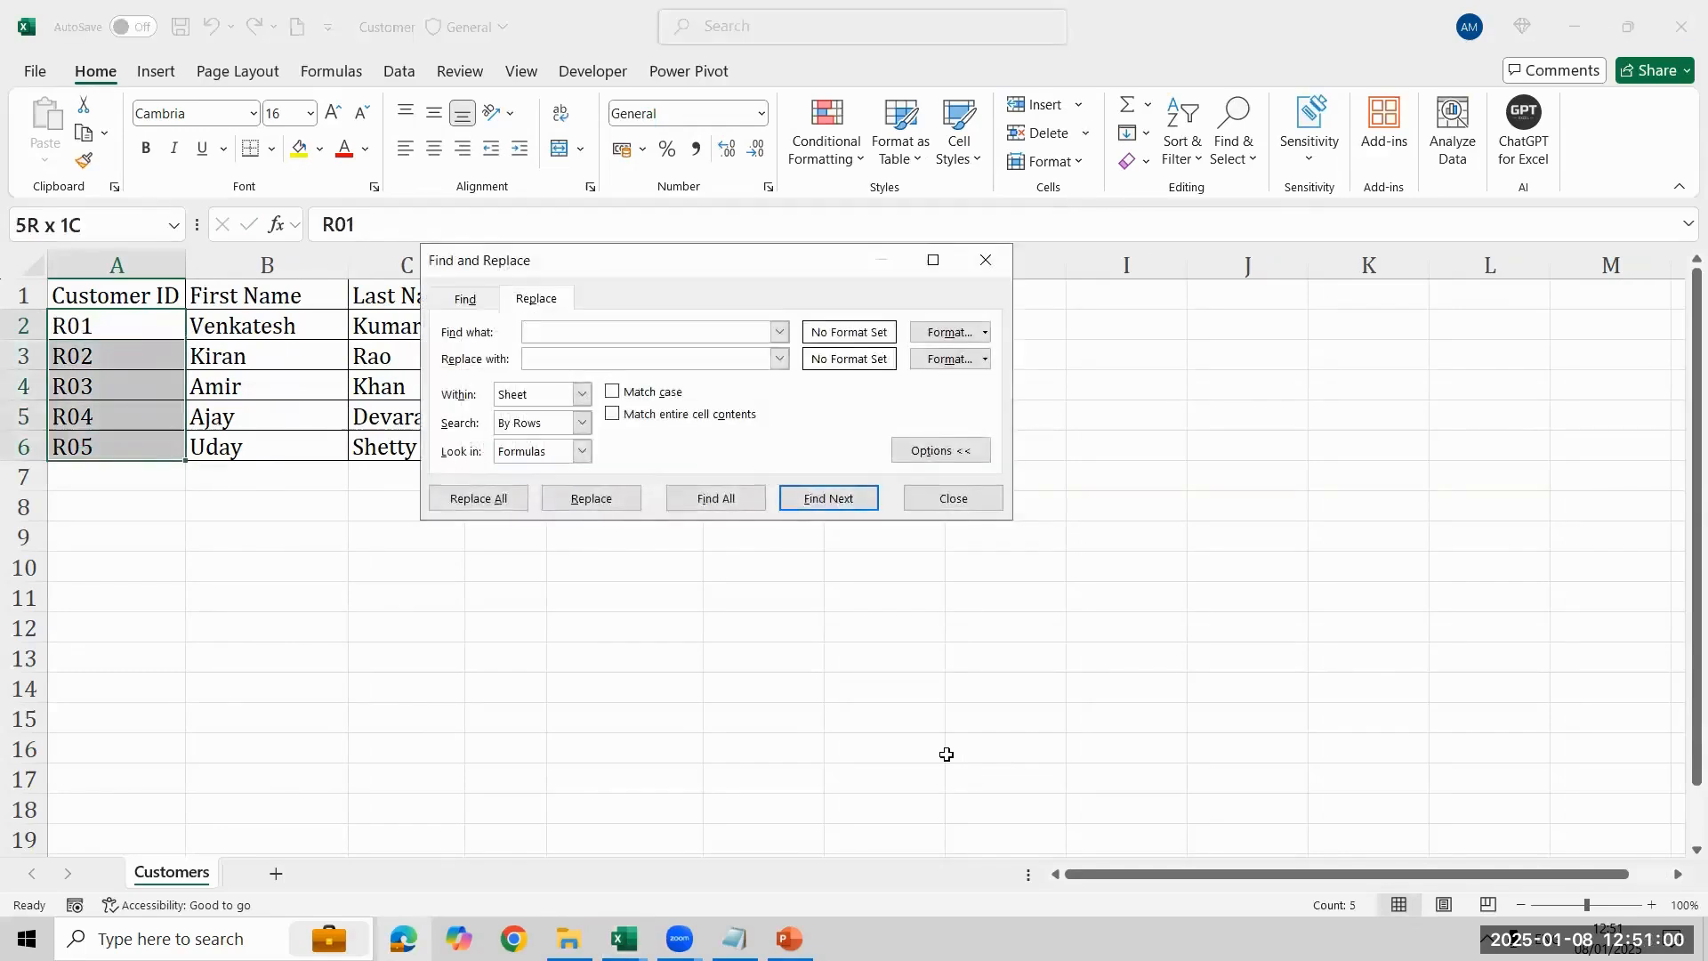
key(Escape)
- Enter the formula =CUSTOME&A2 in cell E2 to join the prefix with the customer ID
key(Right)
key(Right)
key(Right)
key(Right)
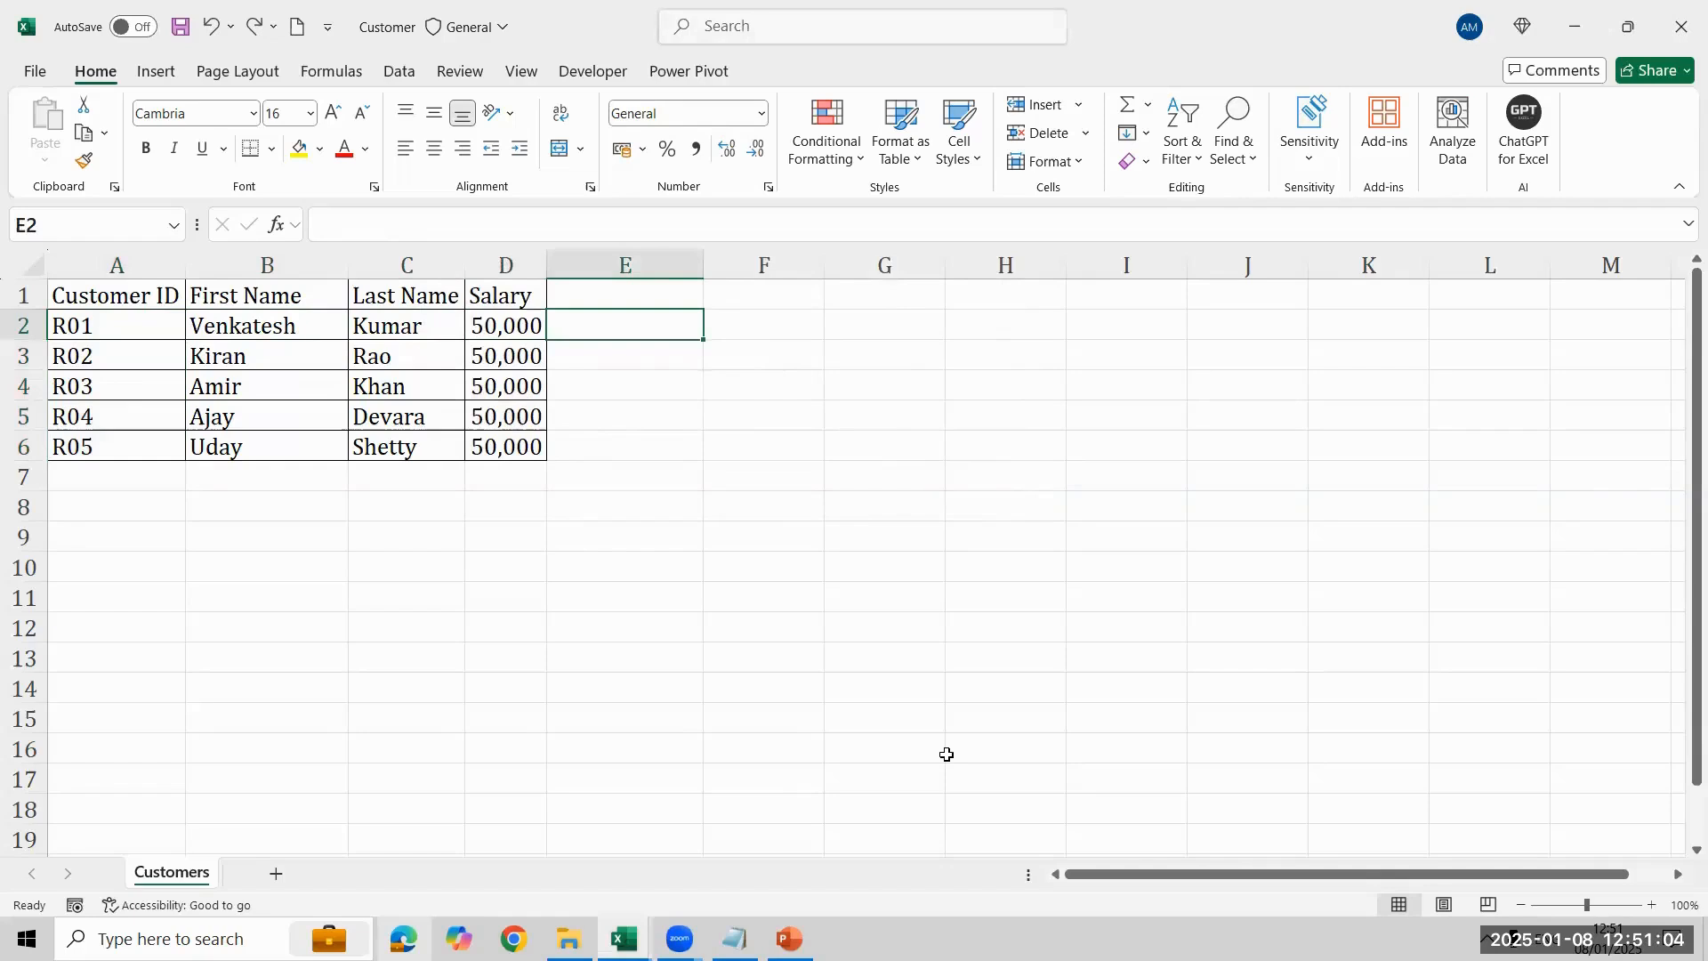
text(CUSTOME&)
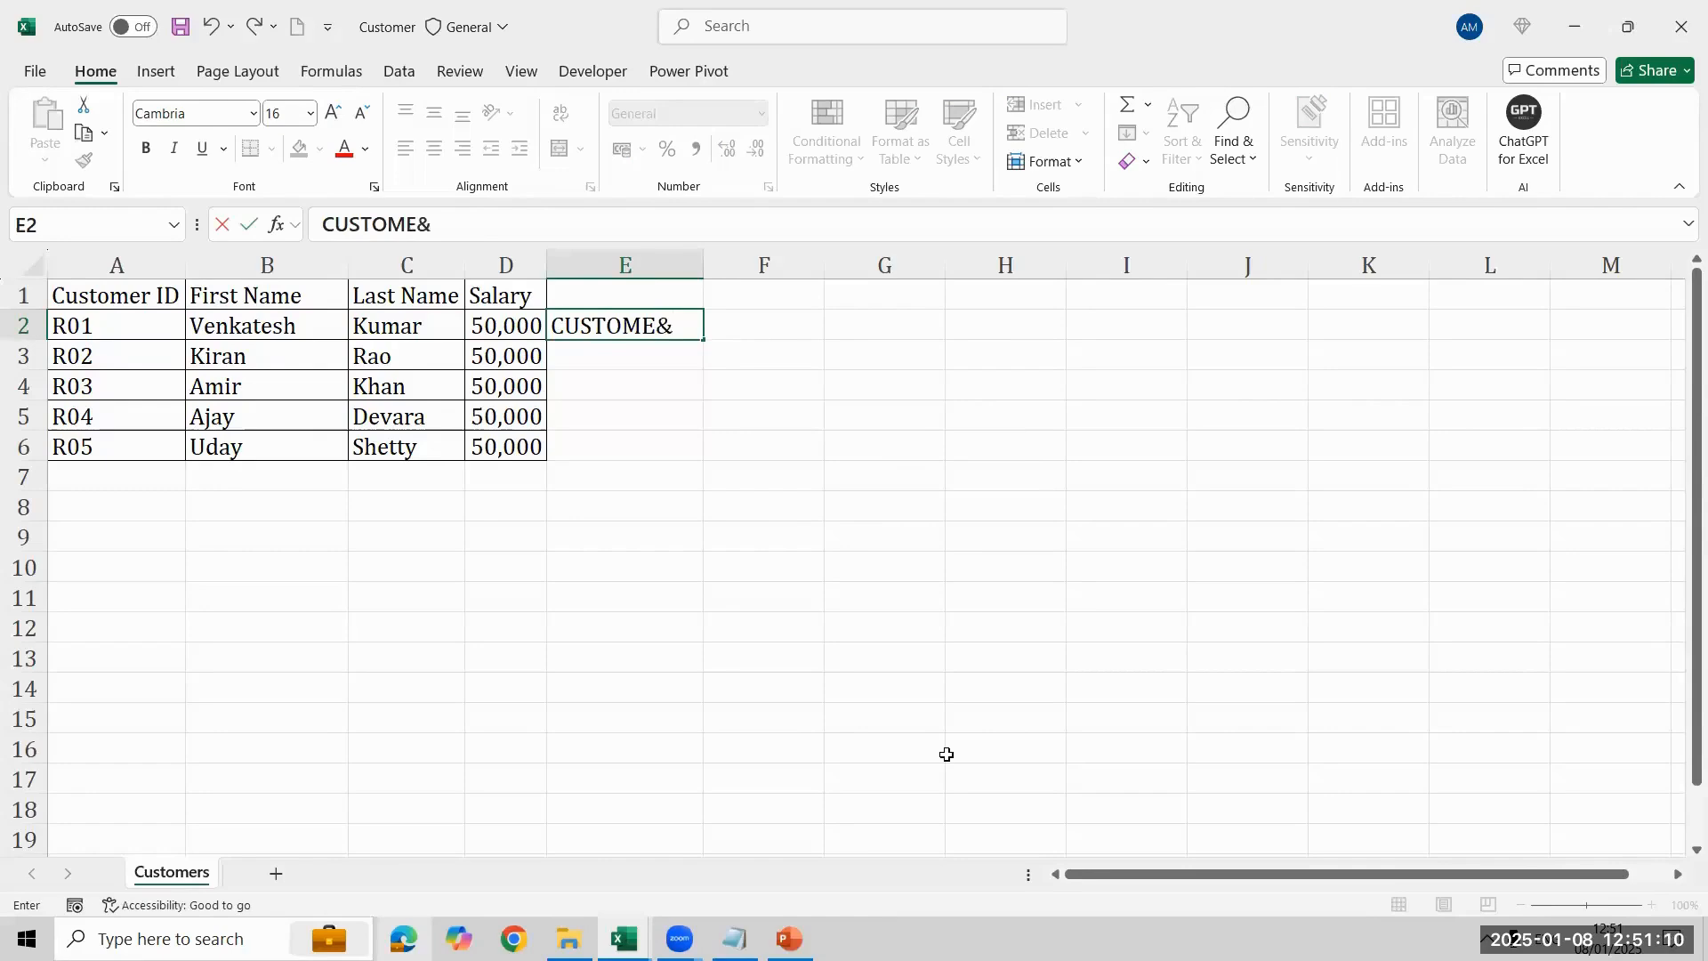
key(Left)
key(Left)
key(Left)
key(Right)
key(Right)
key(Right)
key(F2)
text(=)
key(Down)
key(BackSpace)
key(BackSpace)
key(F2)
key(Left)
key(Left)
key(Left)
key(Left)
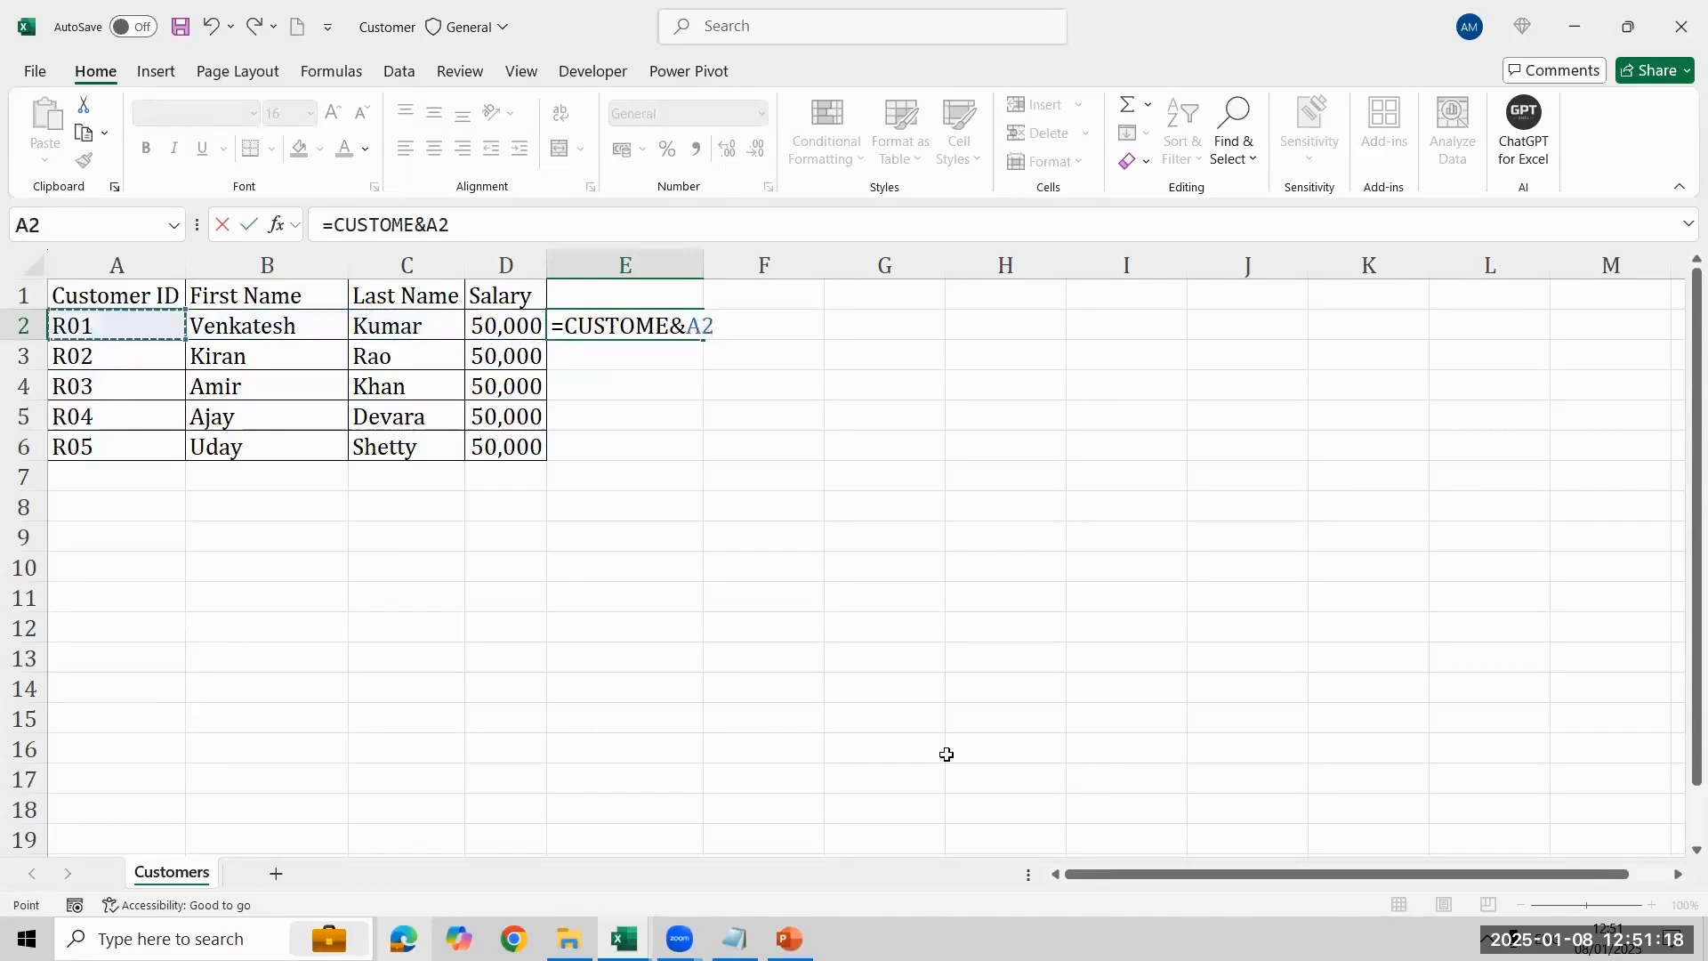
key(Return)
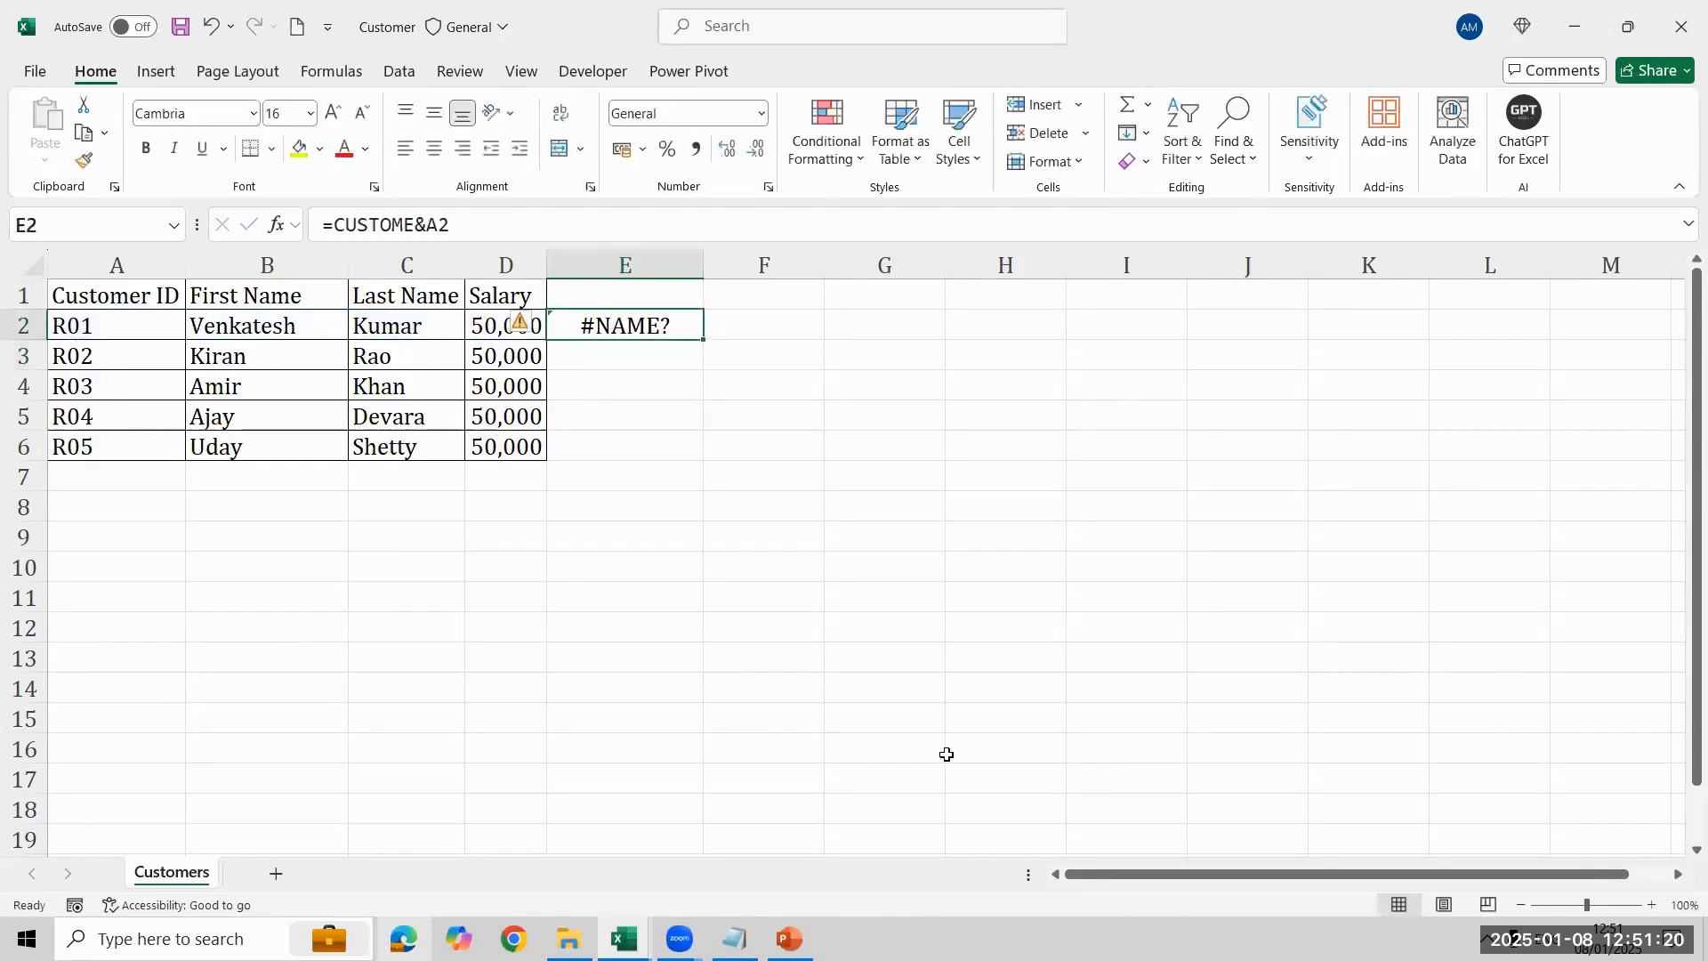
- Correct the E2 formula to ="CUSTOME"&A2 and fill it down to E6
key(F2)
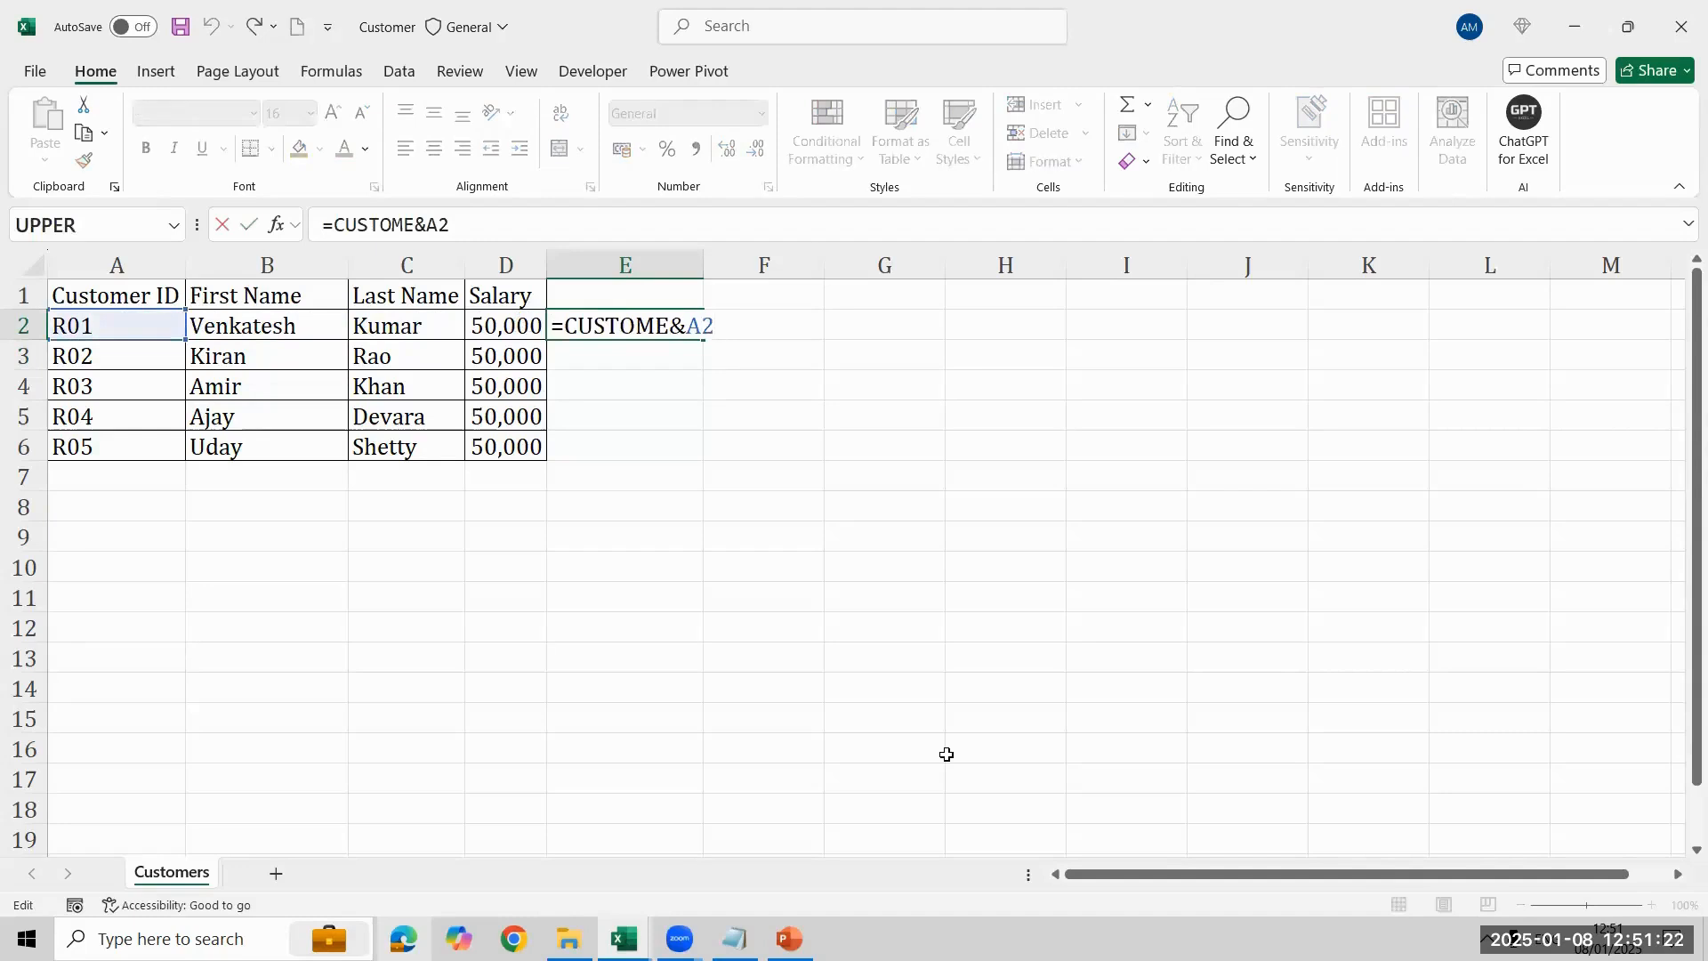
text(")
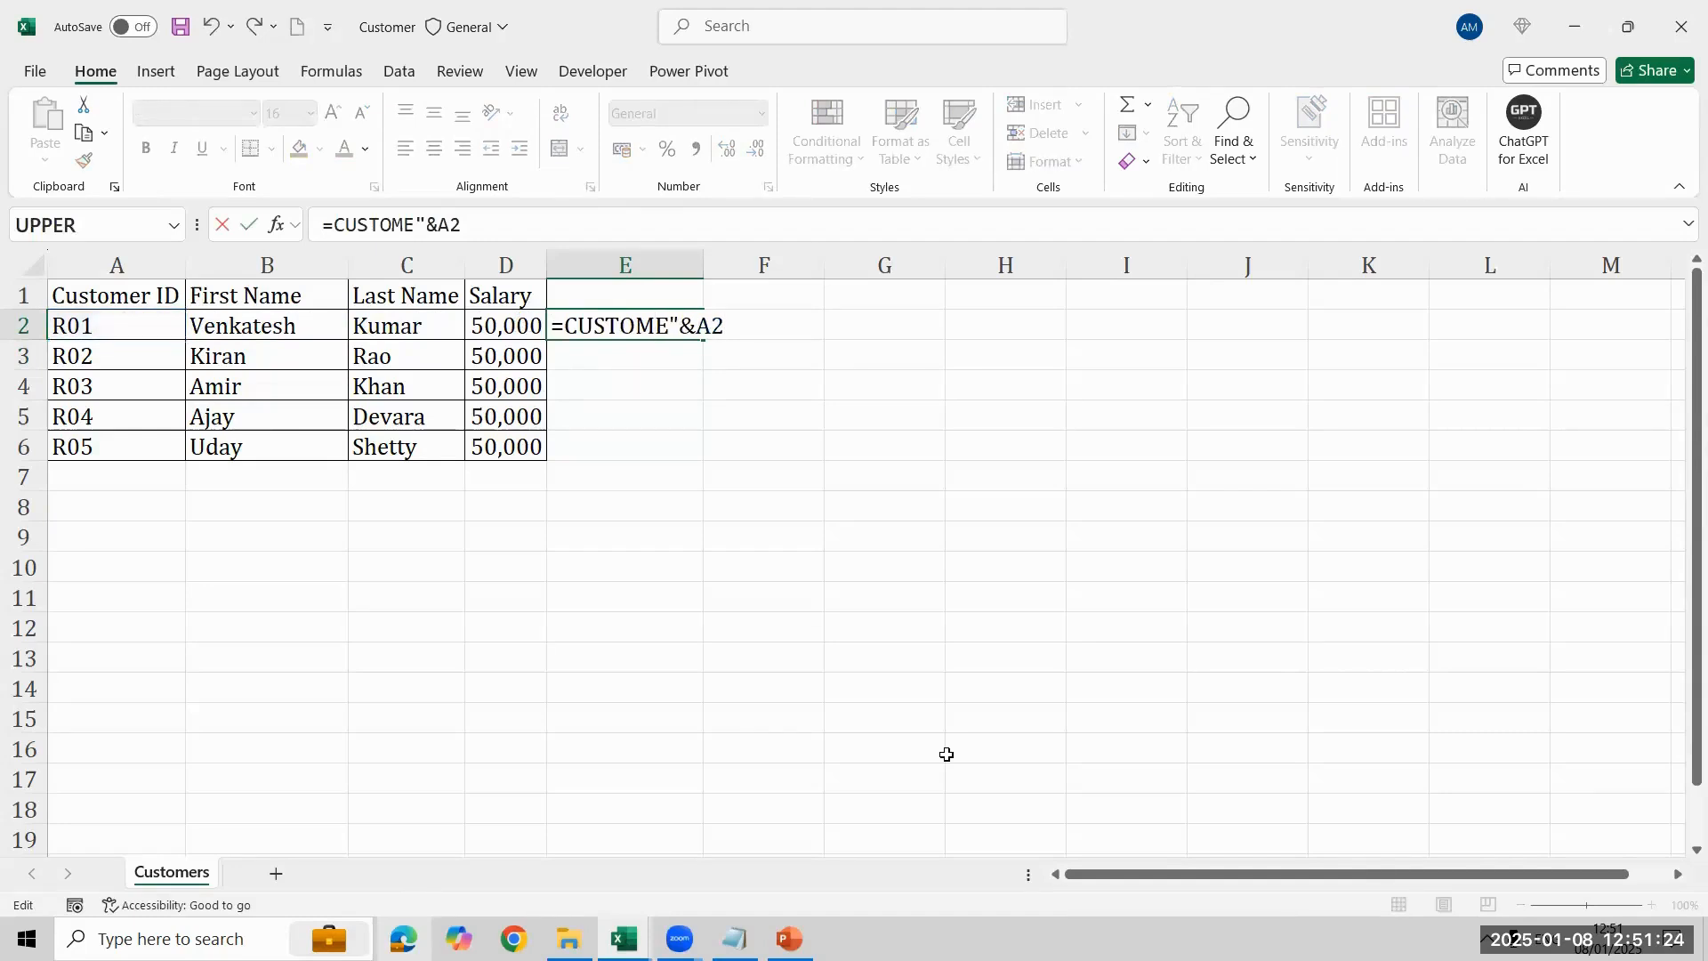
text(")
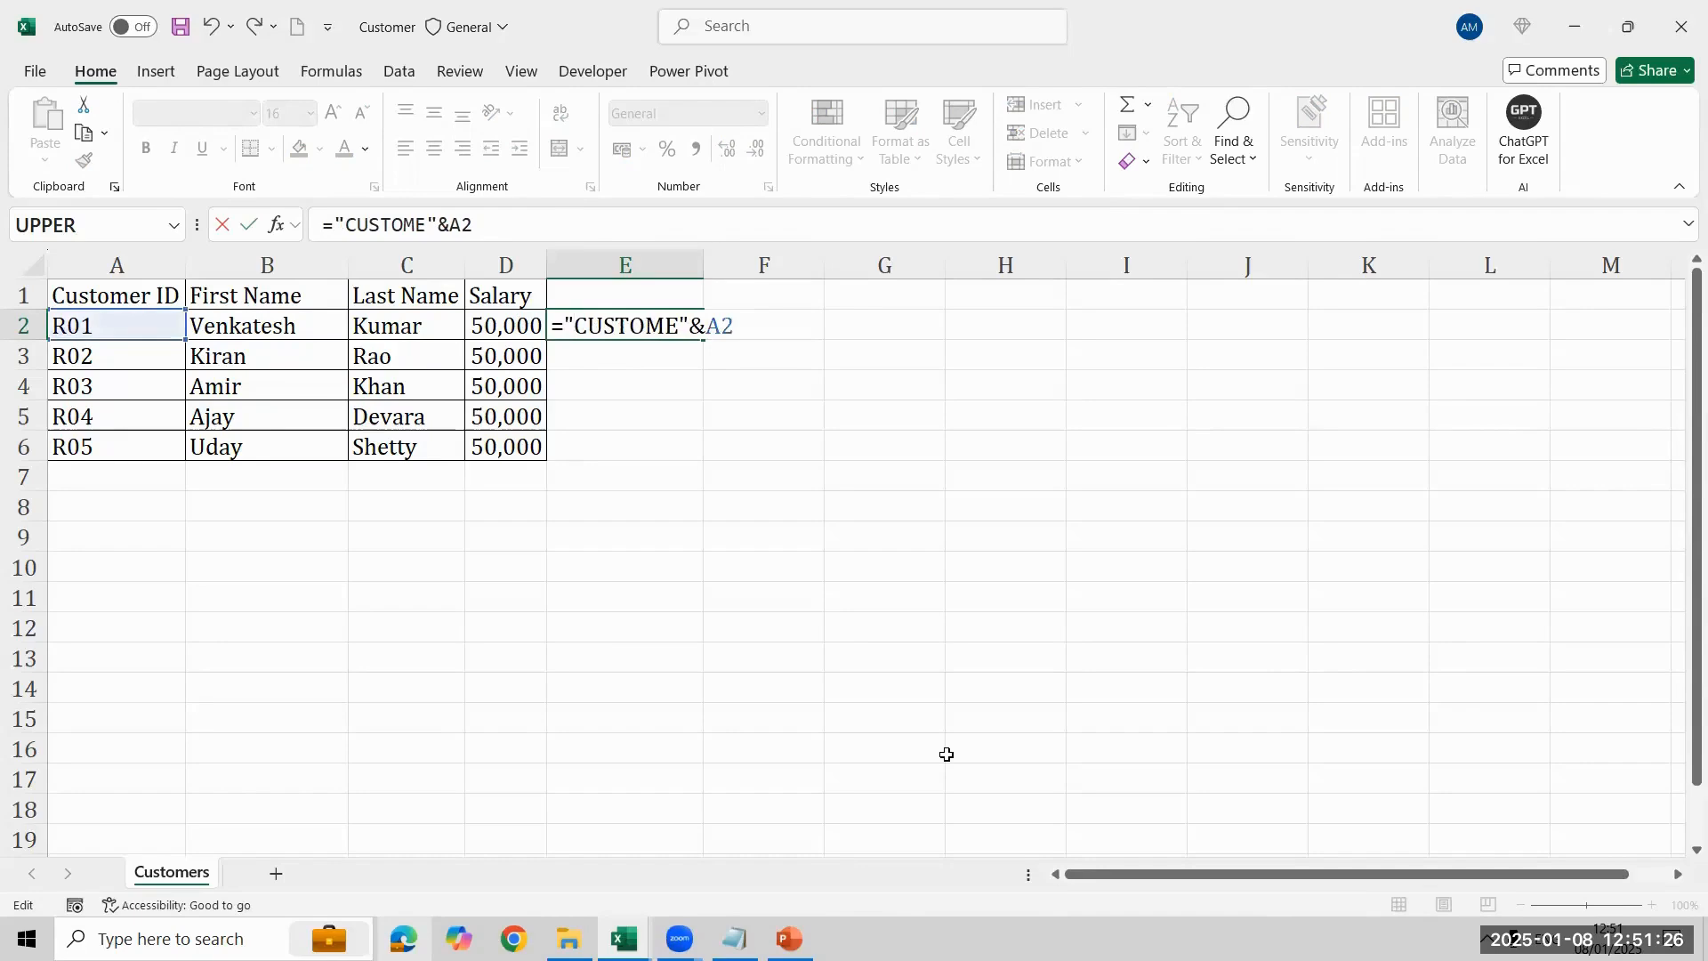
key(ctrl+Return)
key(shift+Down)
key(shift+Down)
key(shift+Down)
key(shift+Down)
key(ctrl+d)
- Try copying the E2:E6 formula results over the customer IDs in A2:A6, and undo the paste
key(ctrl+c)
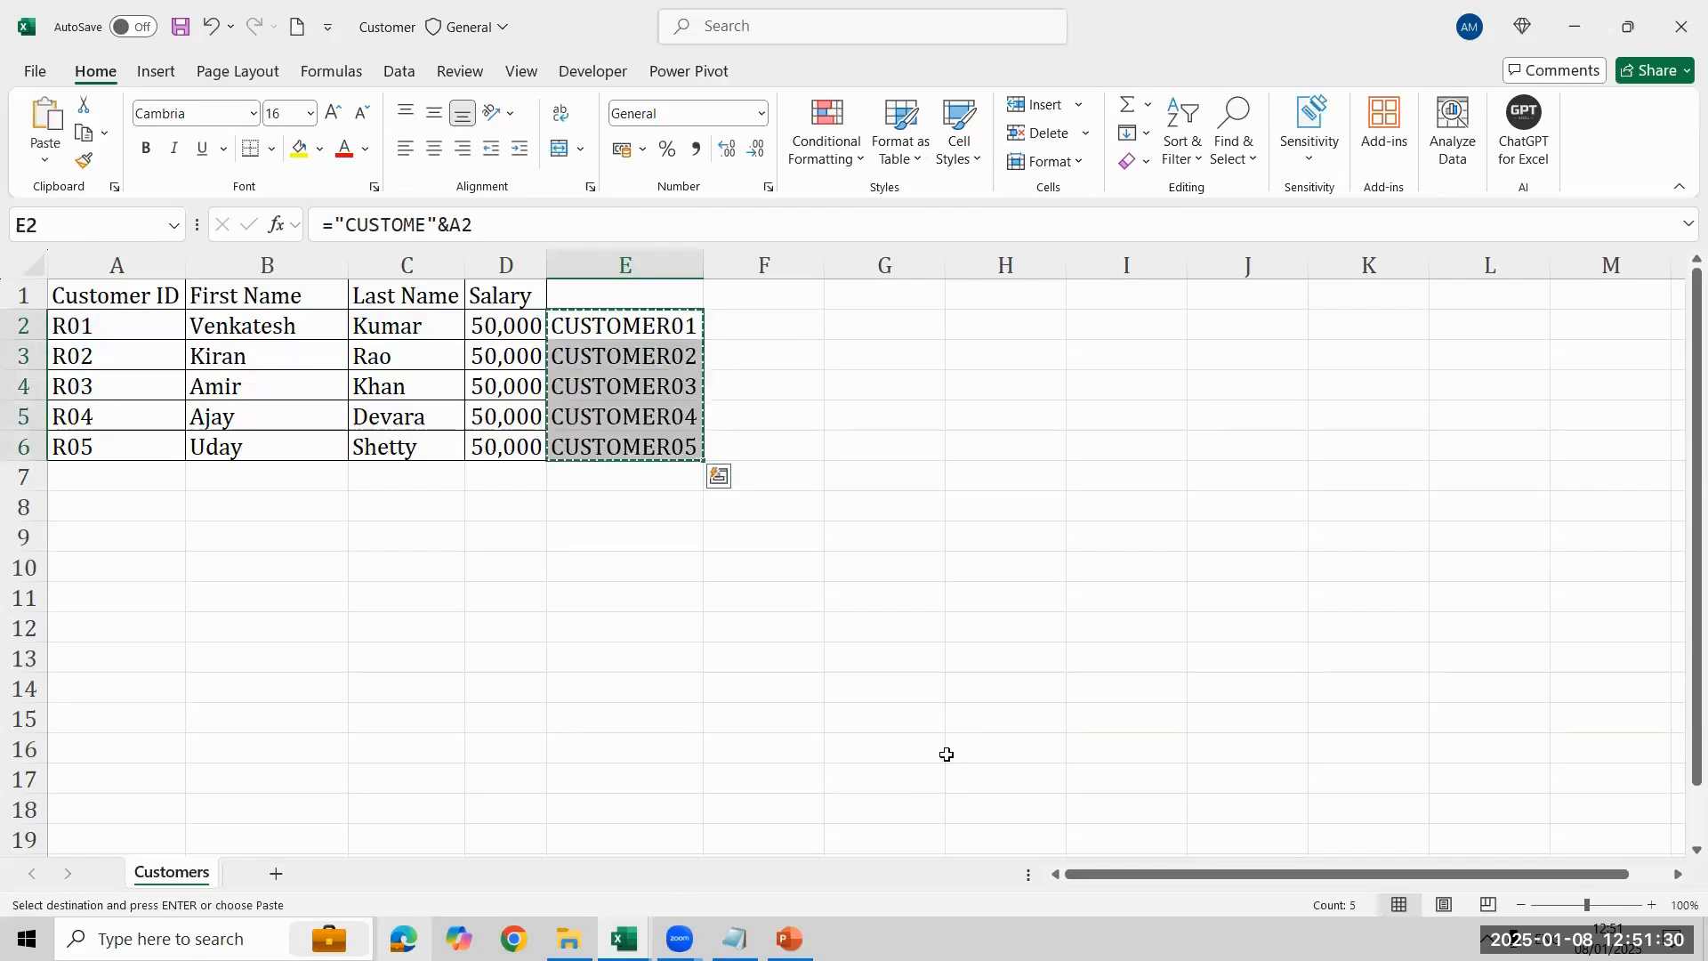
key(Left)
key(Left)
key(Left)
key(Left)
key(alt+h)
key(v)
key(v)
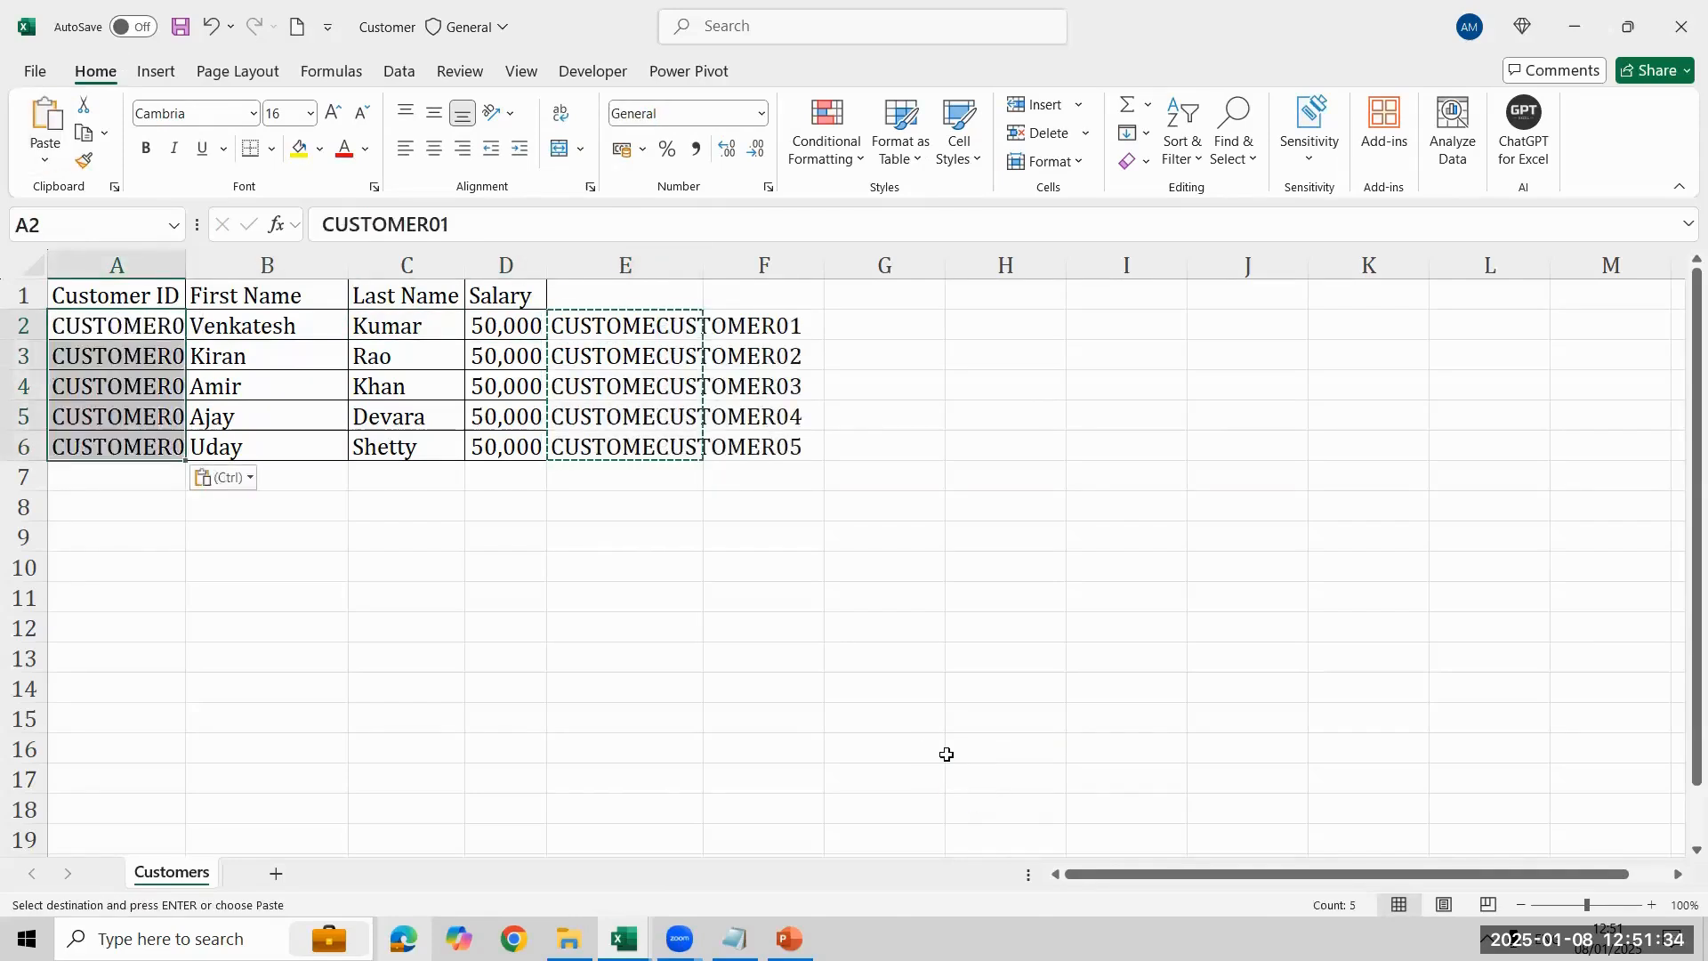
key(Escape)
key(Right)
key(Left)
key(ctrl+z)
- Replace the customer IDs in A2:A6 with the prefixed IDs from E2:E6, pasted as values
key(Right)
key(Right)
key(Right)
key(Right)
key(ctrl+shift+Down)
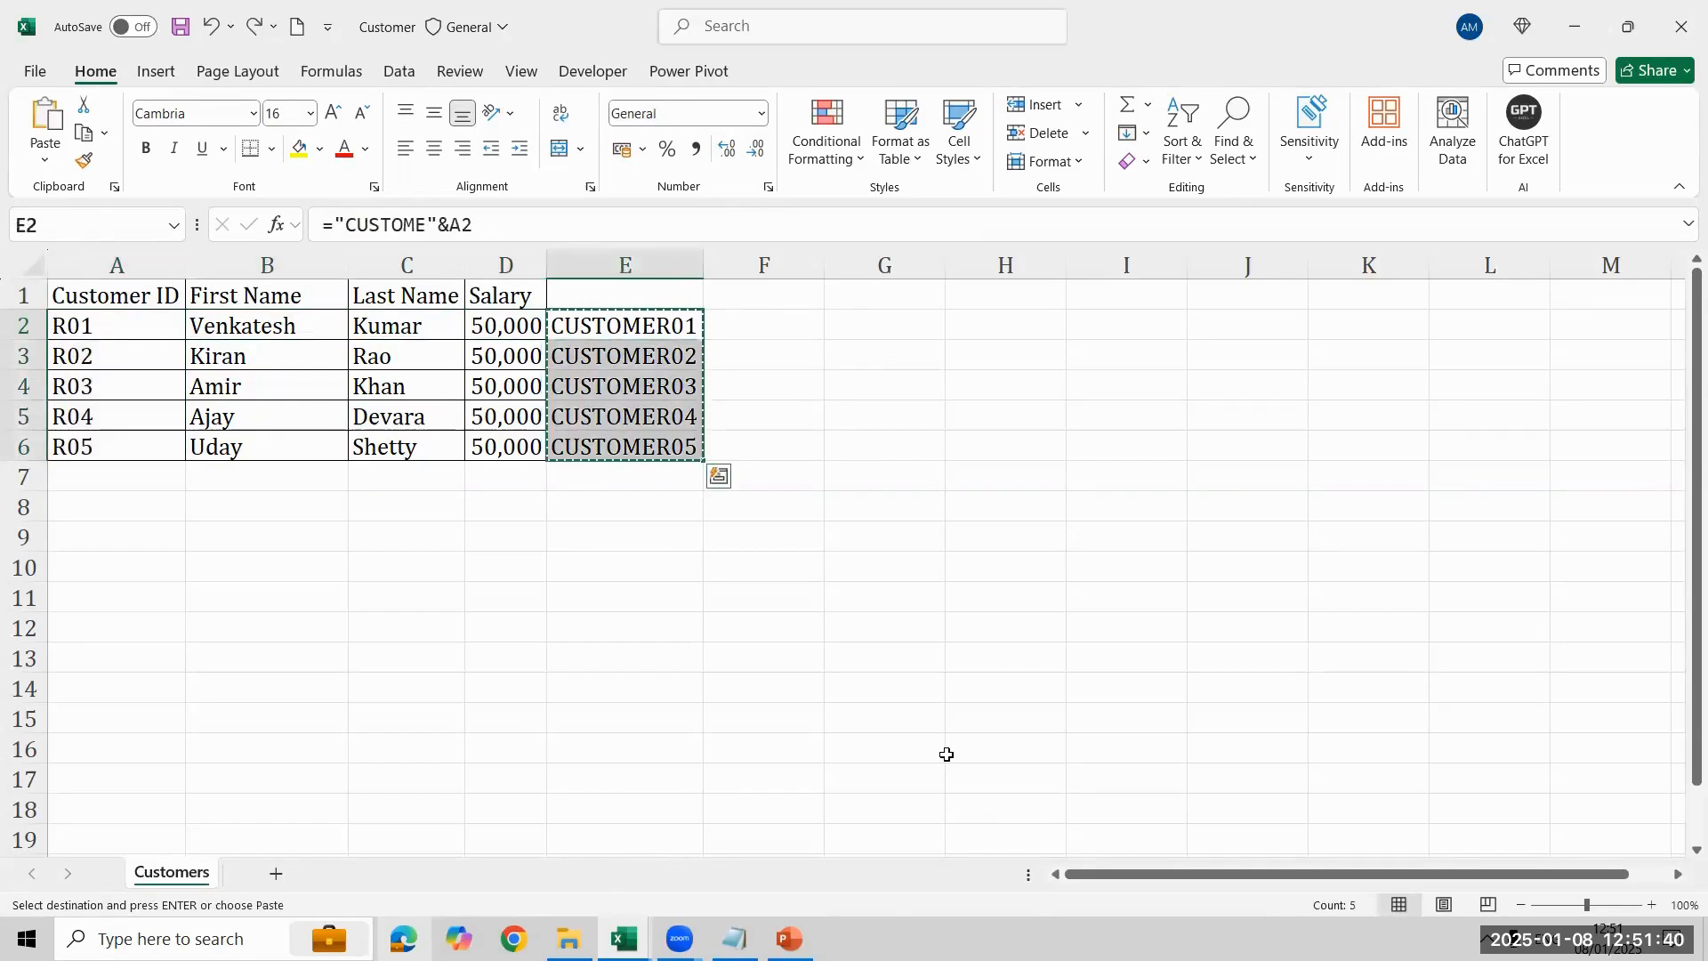
key(Left)
key(Left)
key(Left)
key(Left)
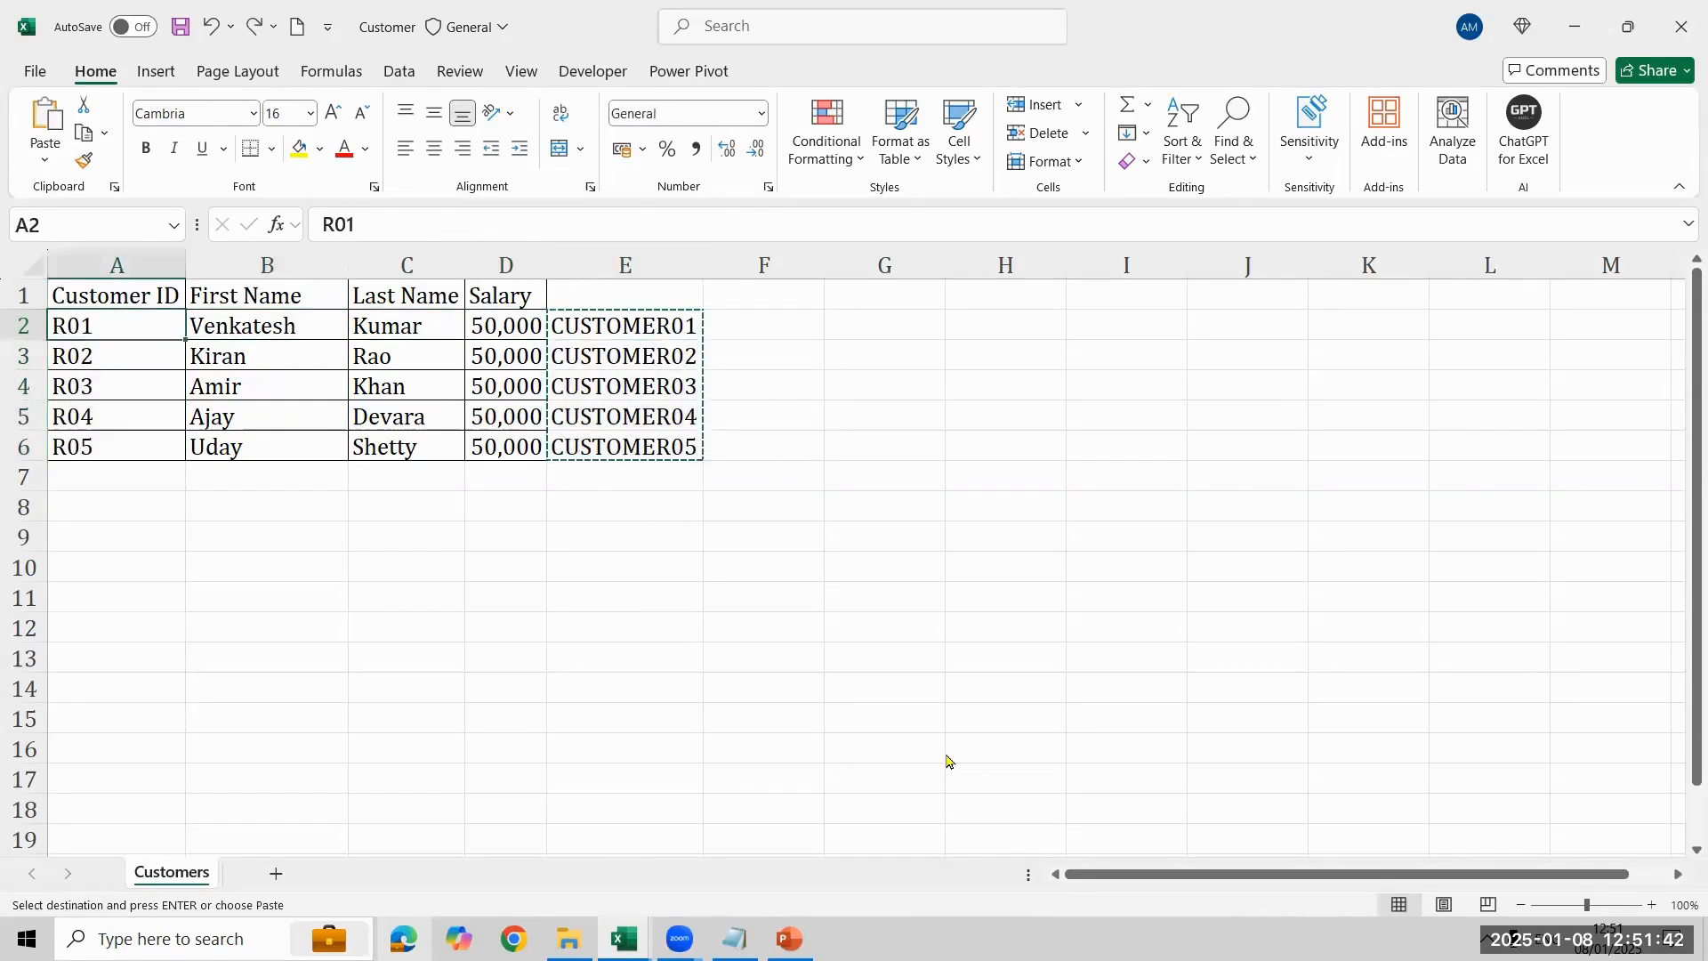
key(ctrl+v)
- Delete helper column E from the Customers sheet
key(Right)
key(Right)
key(Right)
key(Right)
key(Right)
key(Left)
key(ctrl+space)
key(ctrl+minus)
- Fit the column widths of the customer table A1:D6 to its contents
key(Left)
key(Left)
key(Left)
key(Left)
key(Up)
key(ctrl+shift+Right)
key(ctrl+shift+Down)
key(alt+h)
key(o)
key(i)
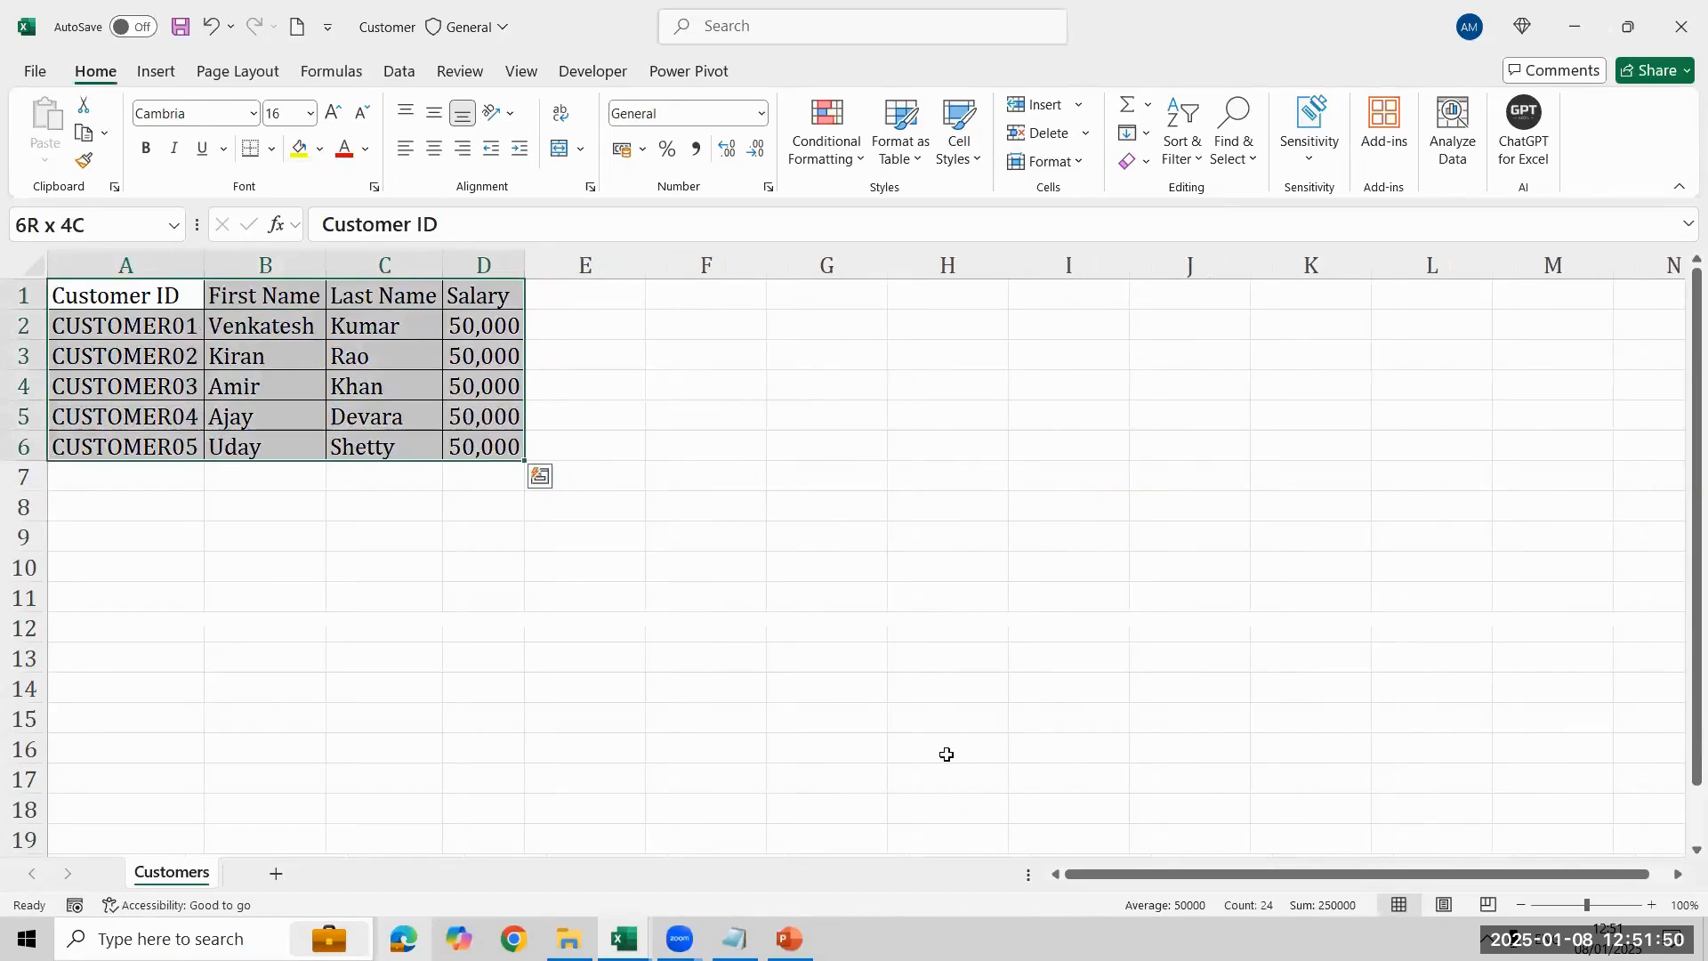
- Save the Customer workbook and close it
key(Right)
key(Down)
key(Down)
key(Down)
key(Down)
key(Down)
key(Down)
key(ctrl+s)
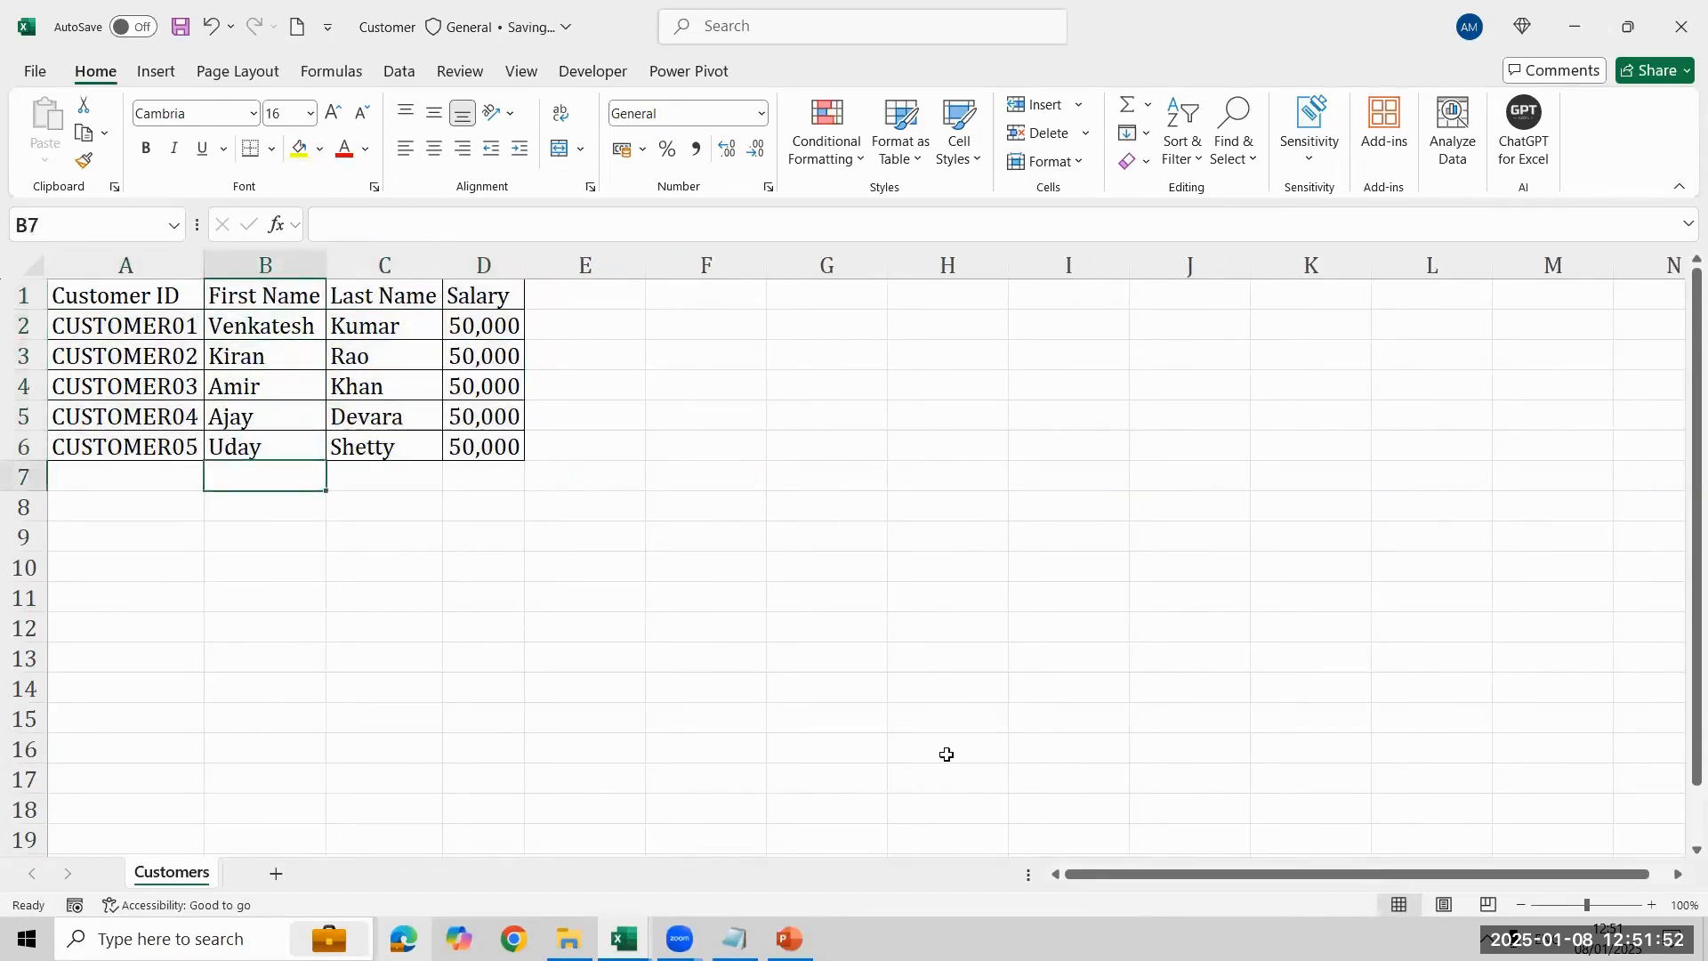
click(1684, 9)
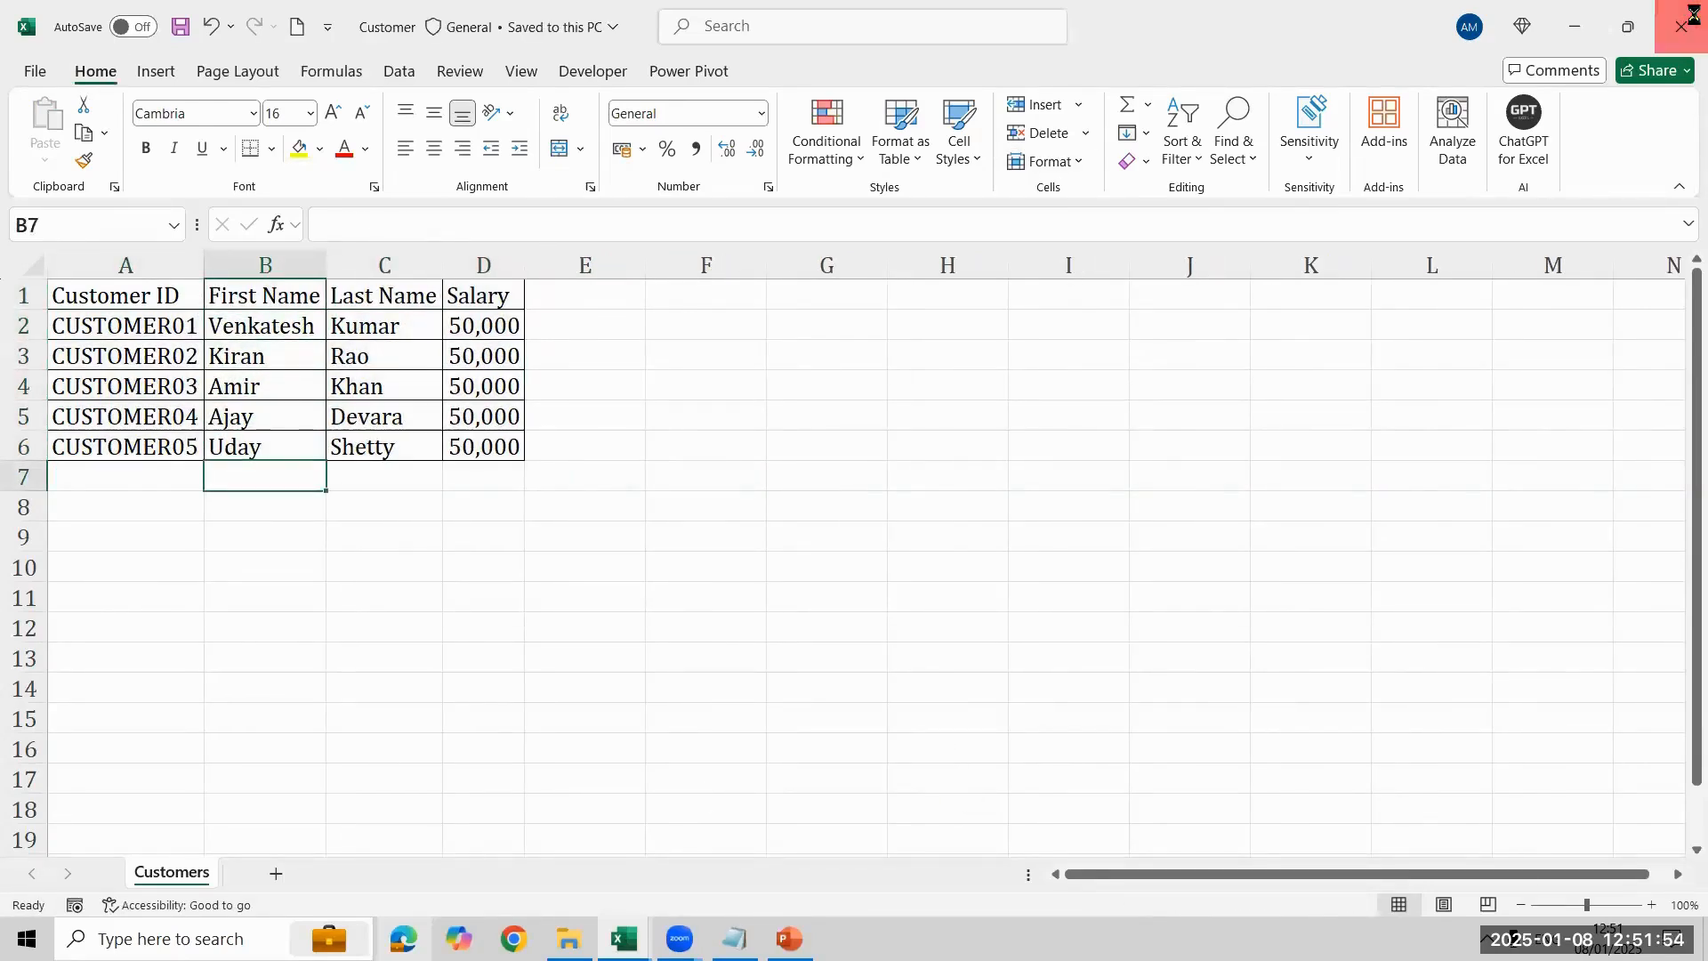
- Duplicate the Customer and Orders workbooks within the Tableau 12PM folder
click(570, 938)
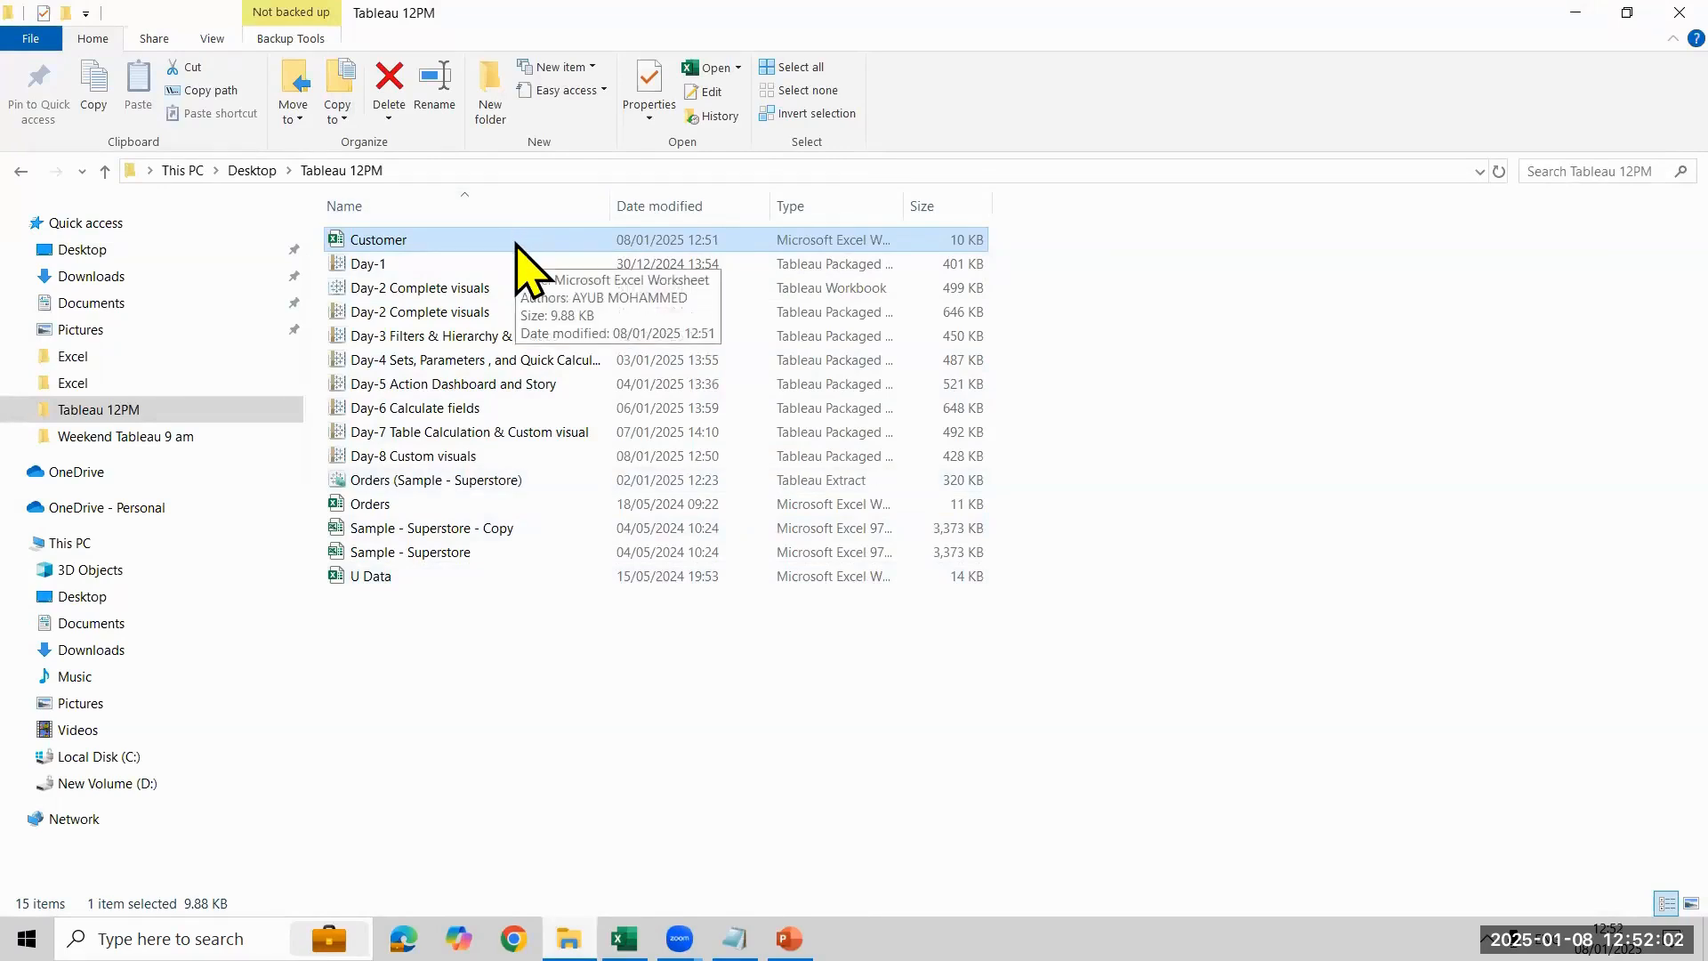
click(497, 698)
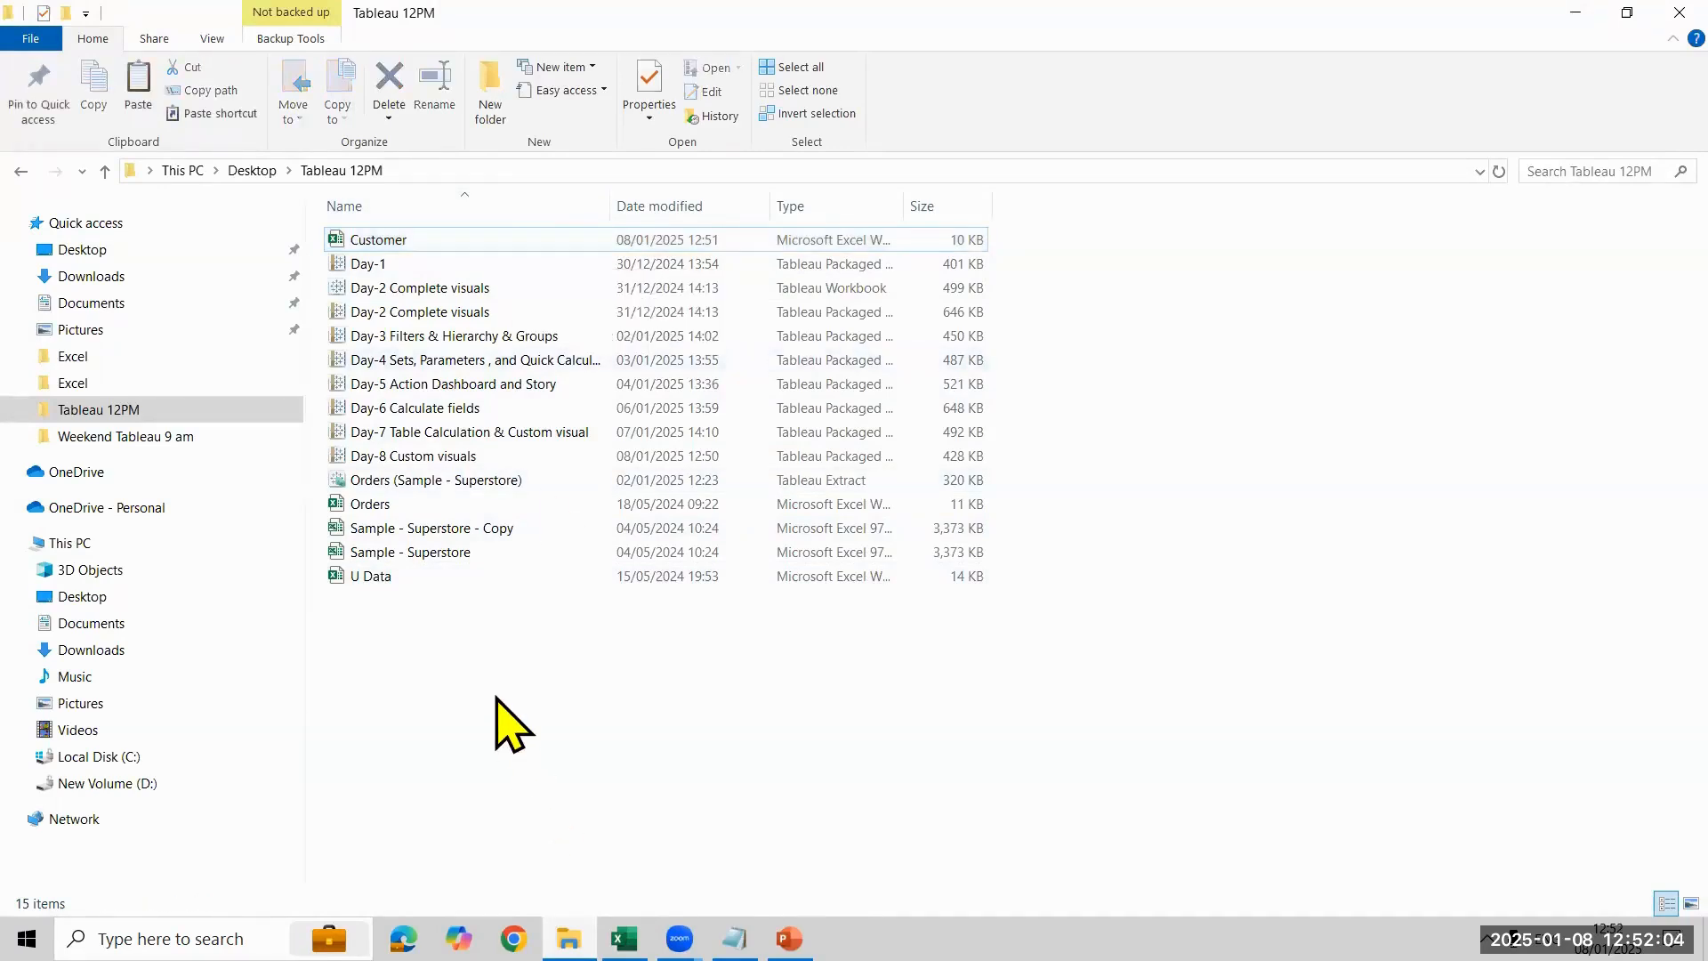
key(ctrl+v)
click(480, 528)
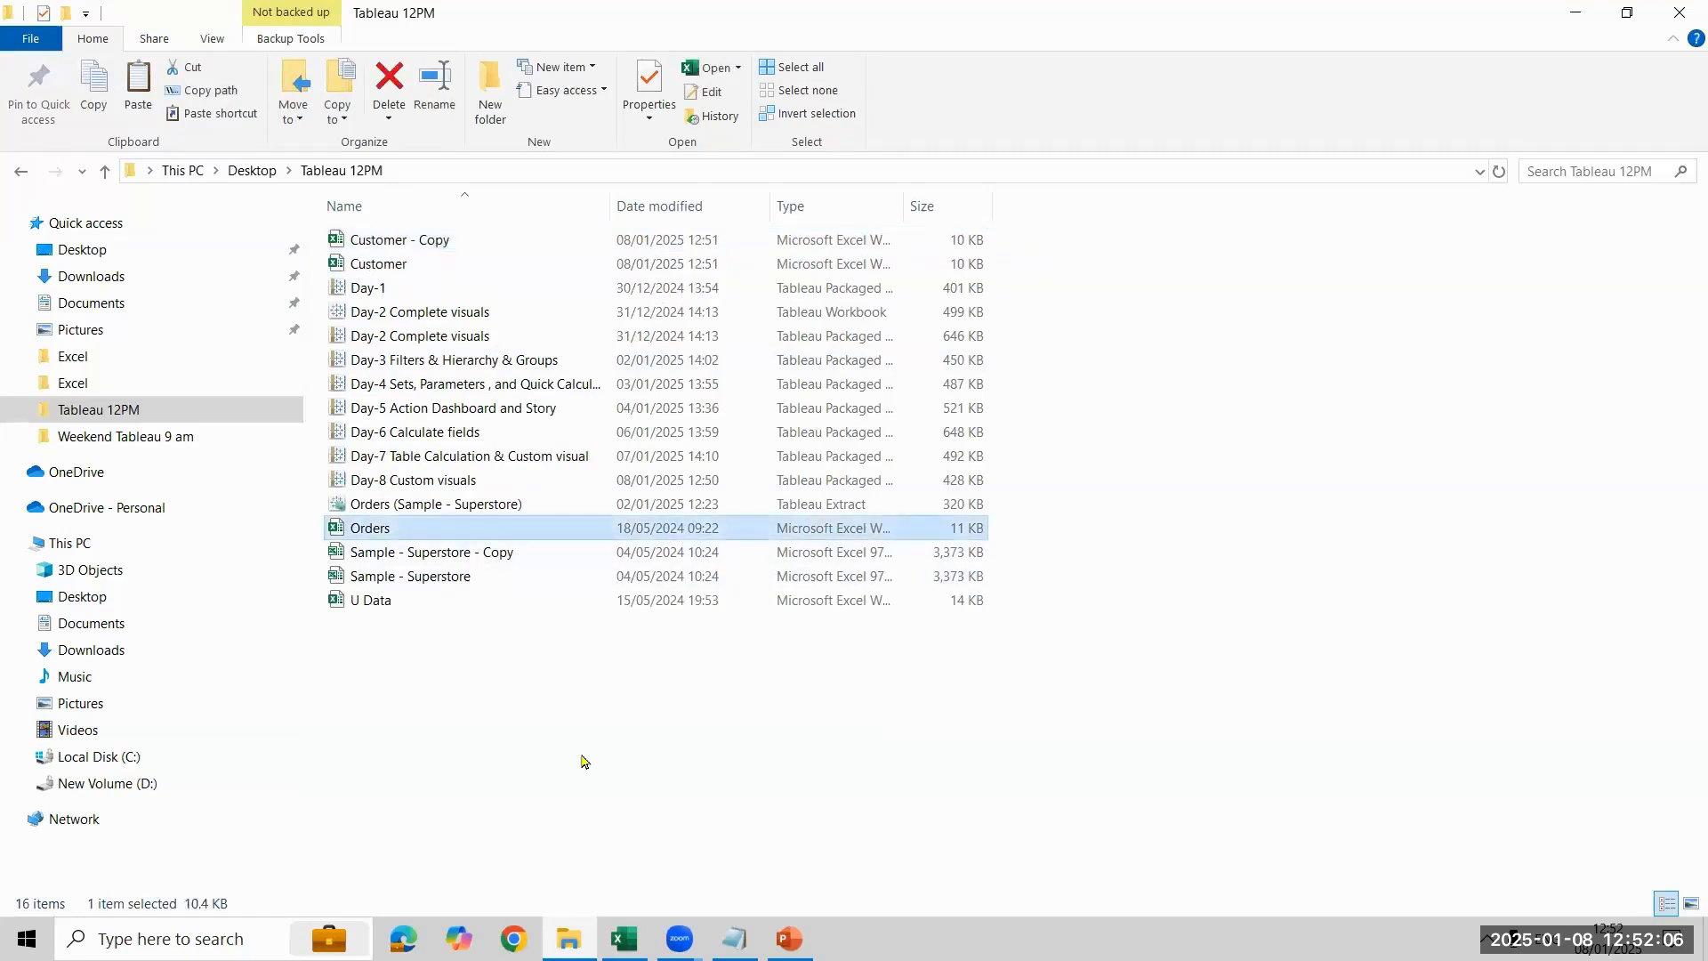
key(ctrl+c)
key(ctrl+v)
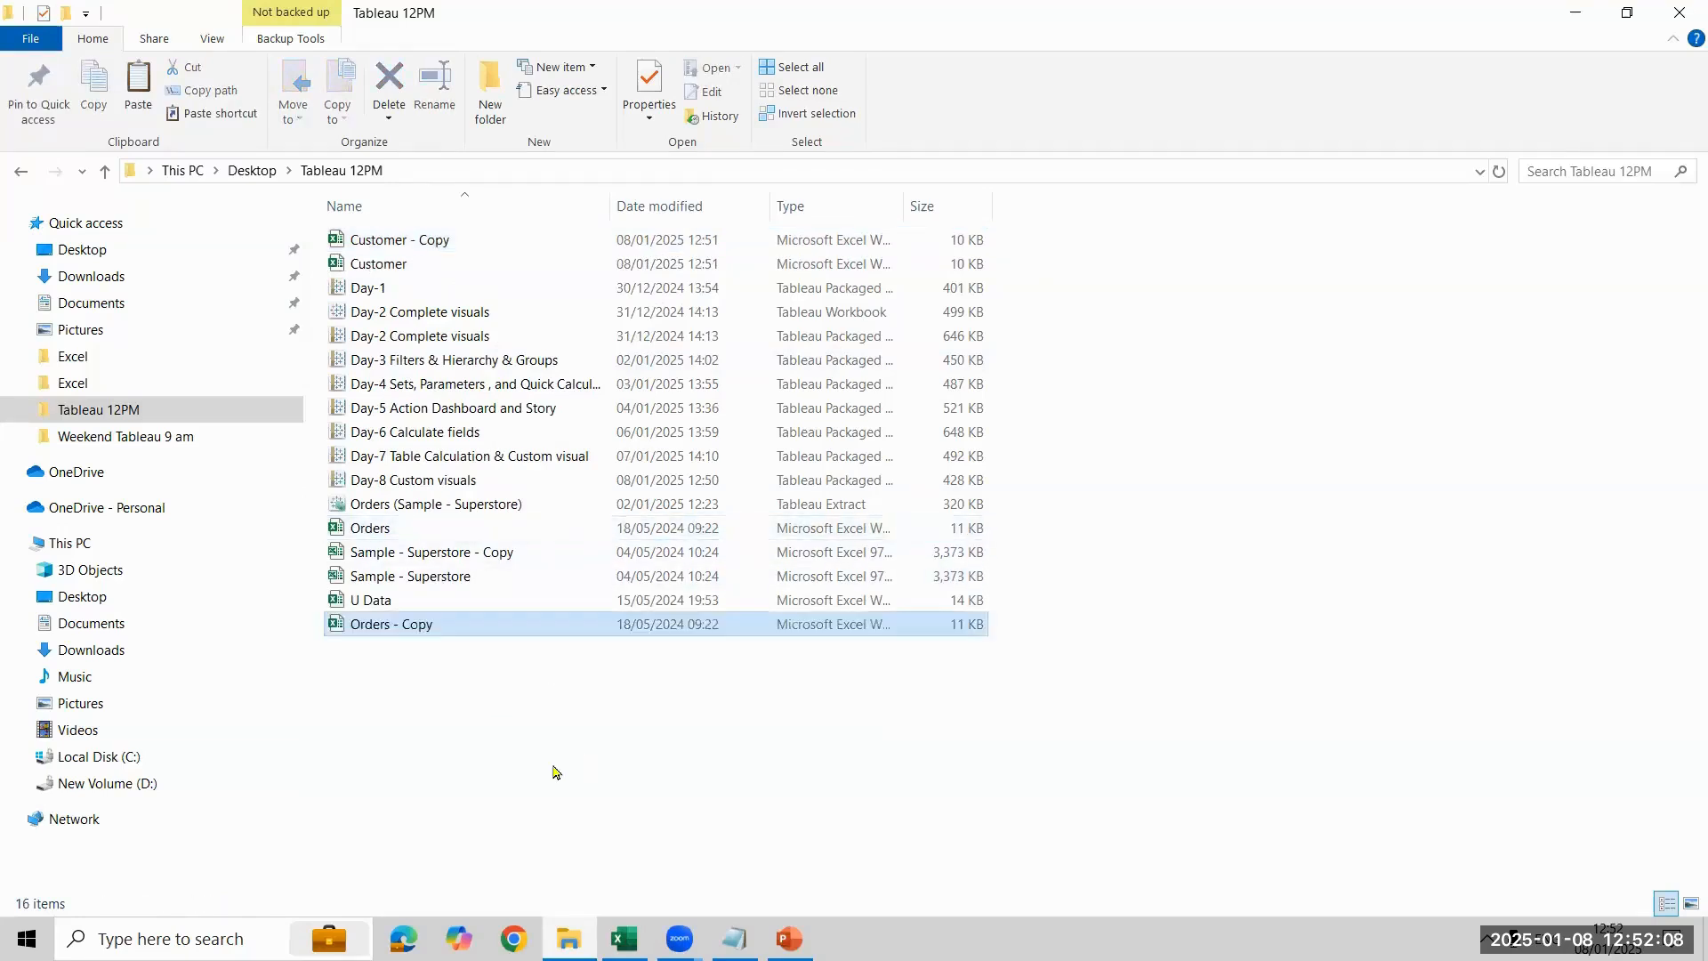
- Start Tableau Public 2024.3
click(214, 939)
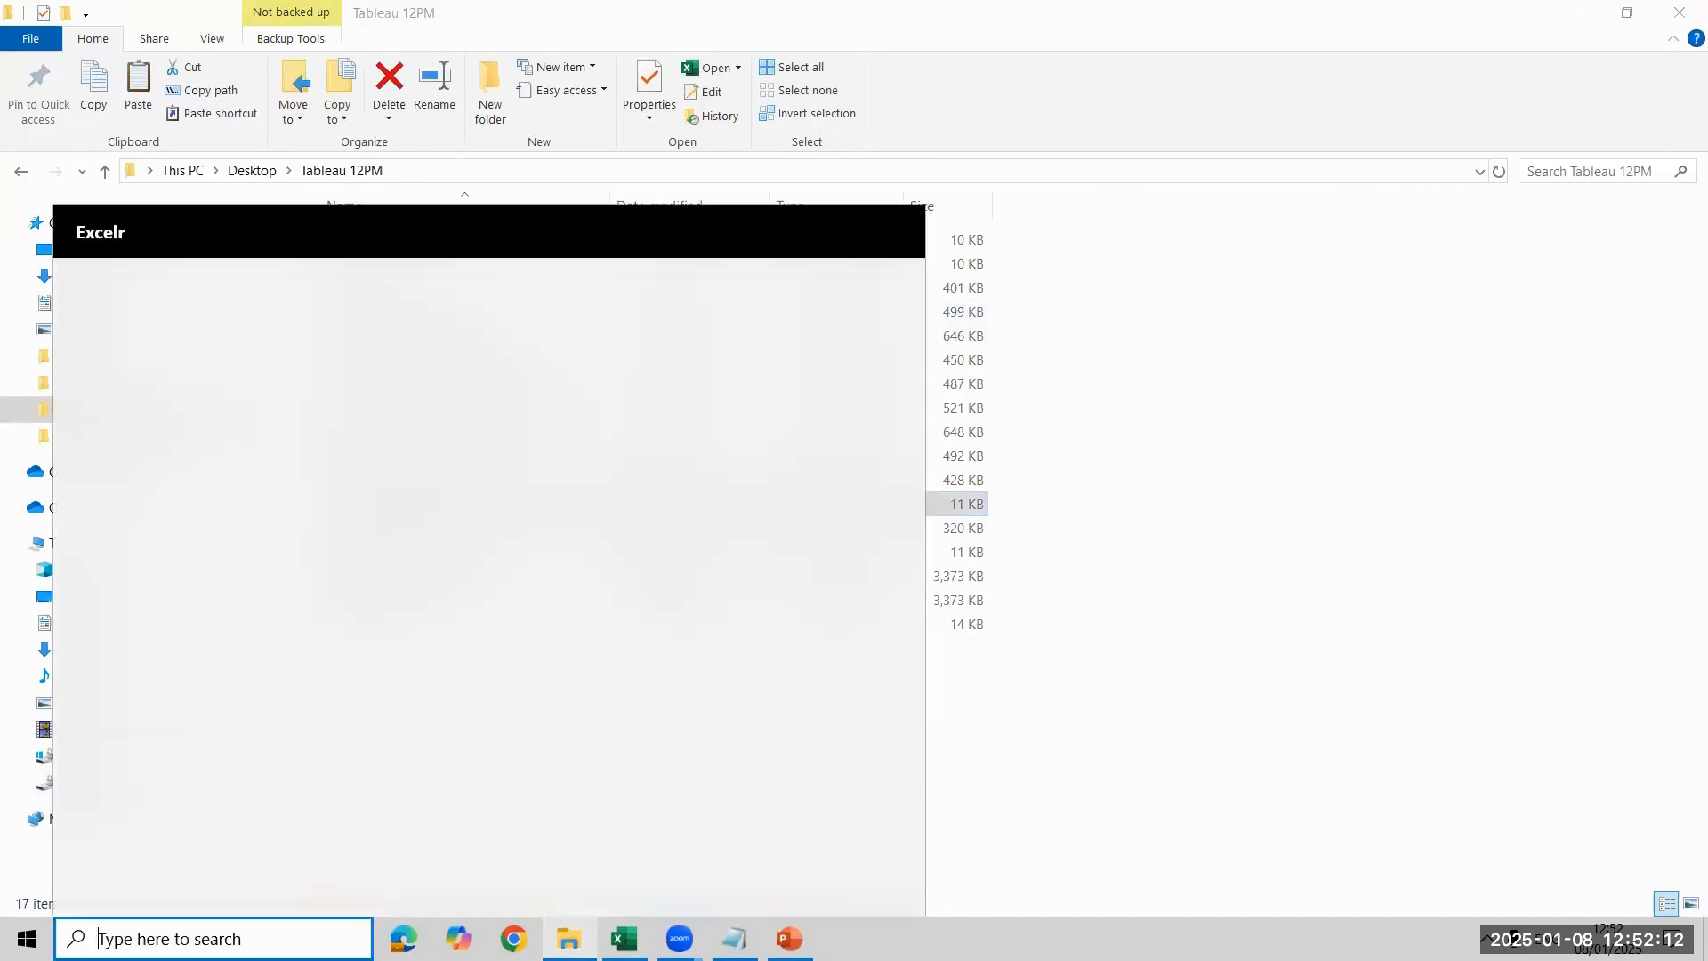
text(Table)
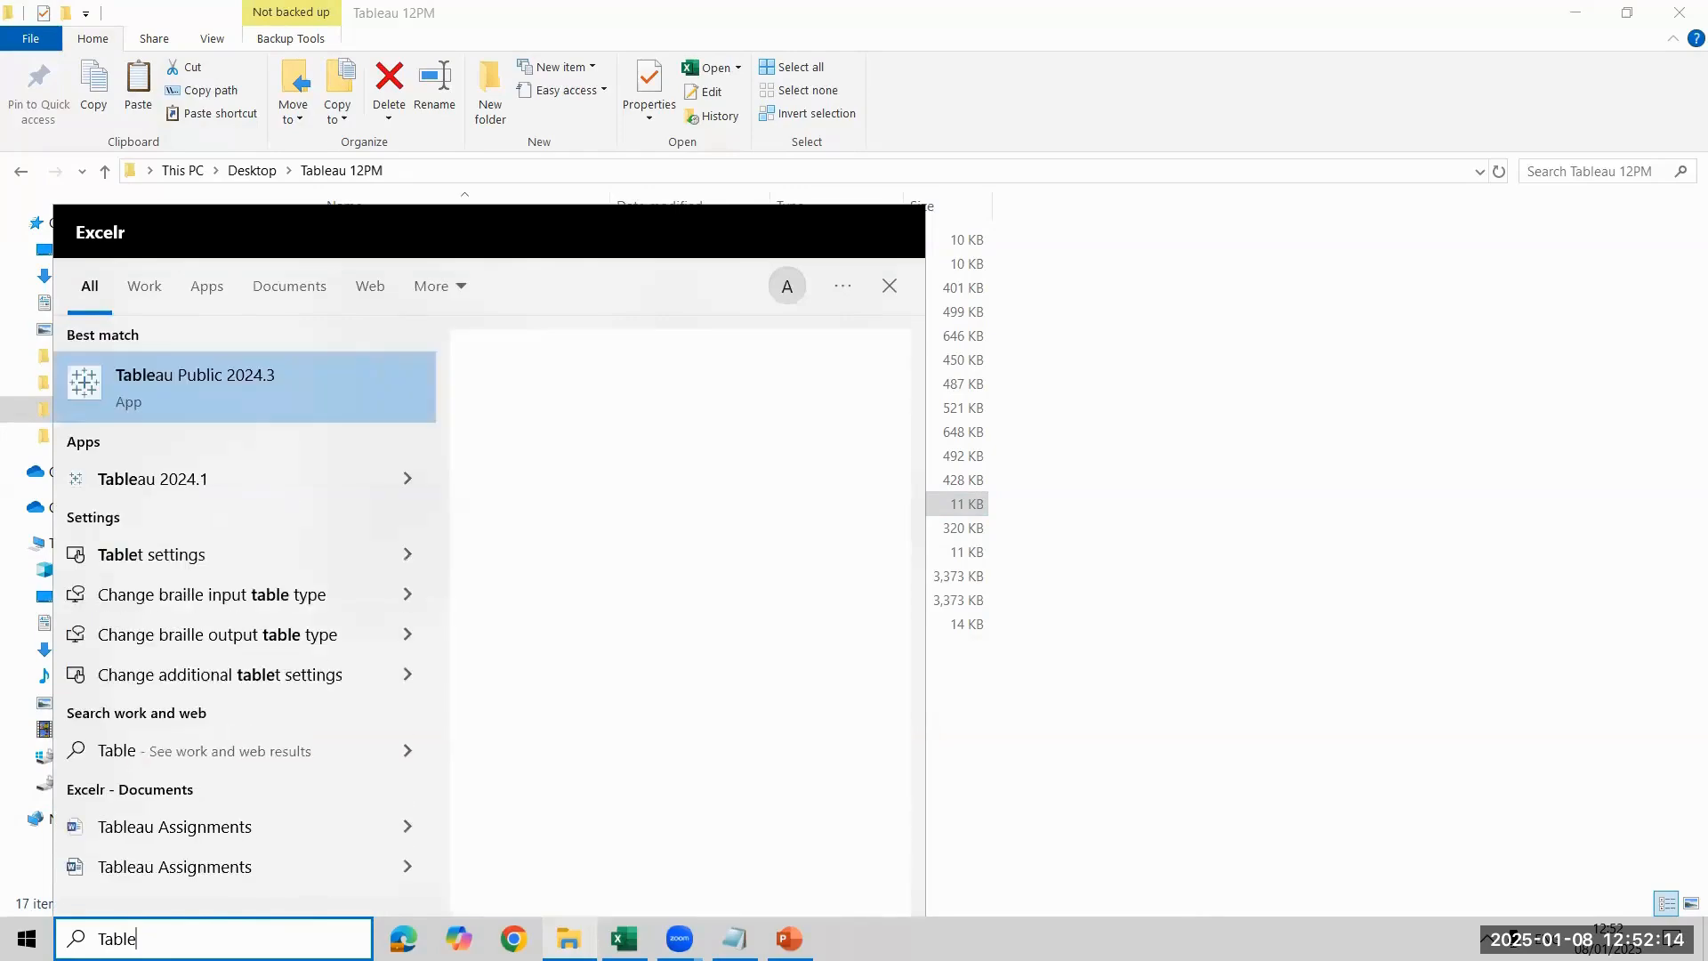
key(Escape)
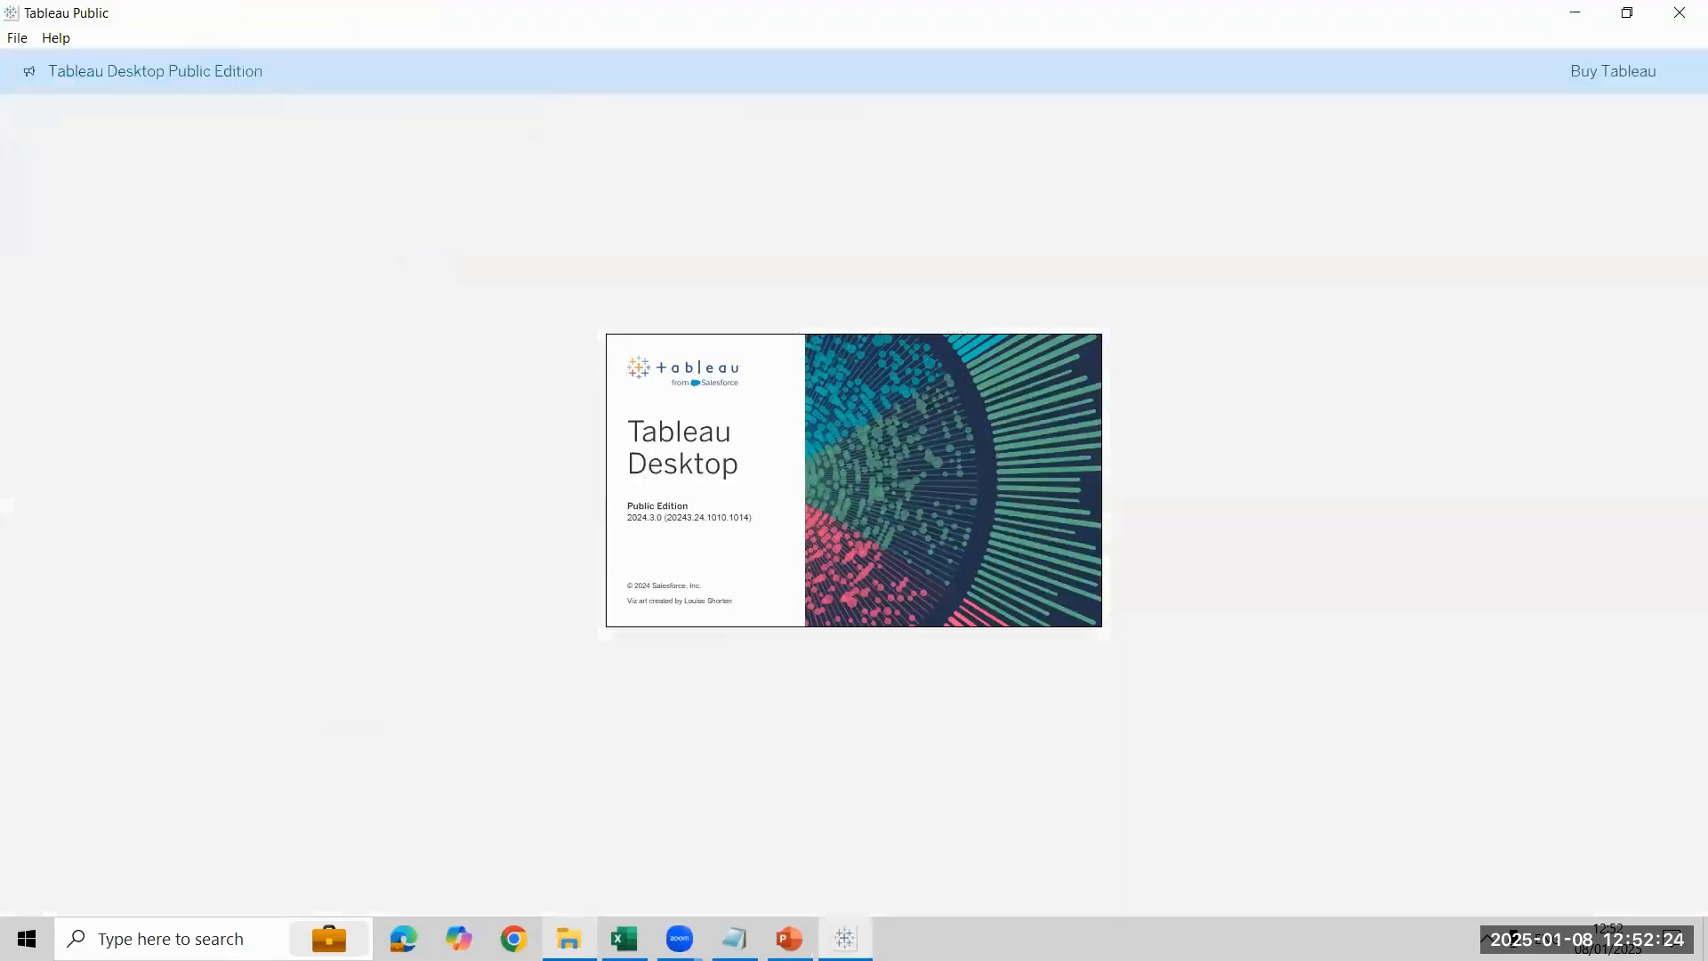
- Return to the Tableau 12PM folder and open the Customer - Copy workbook
click(570, 938)
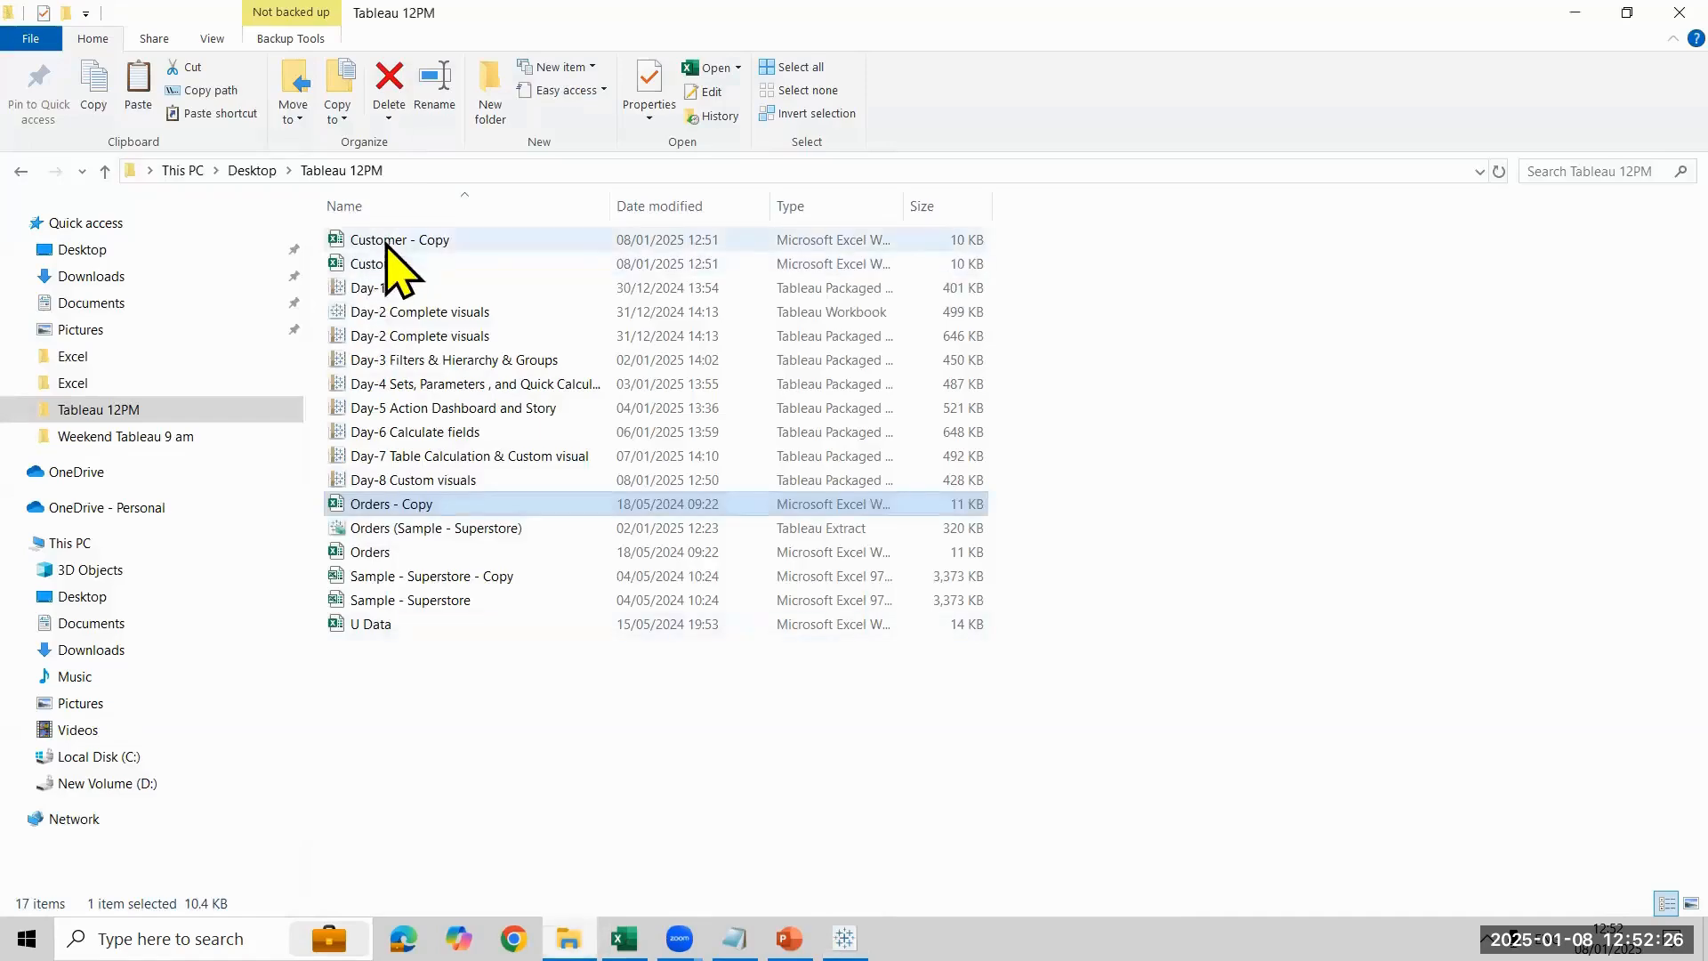
click(387, 245)
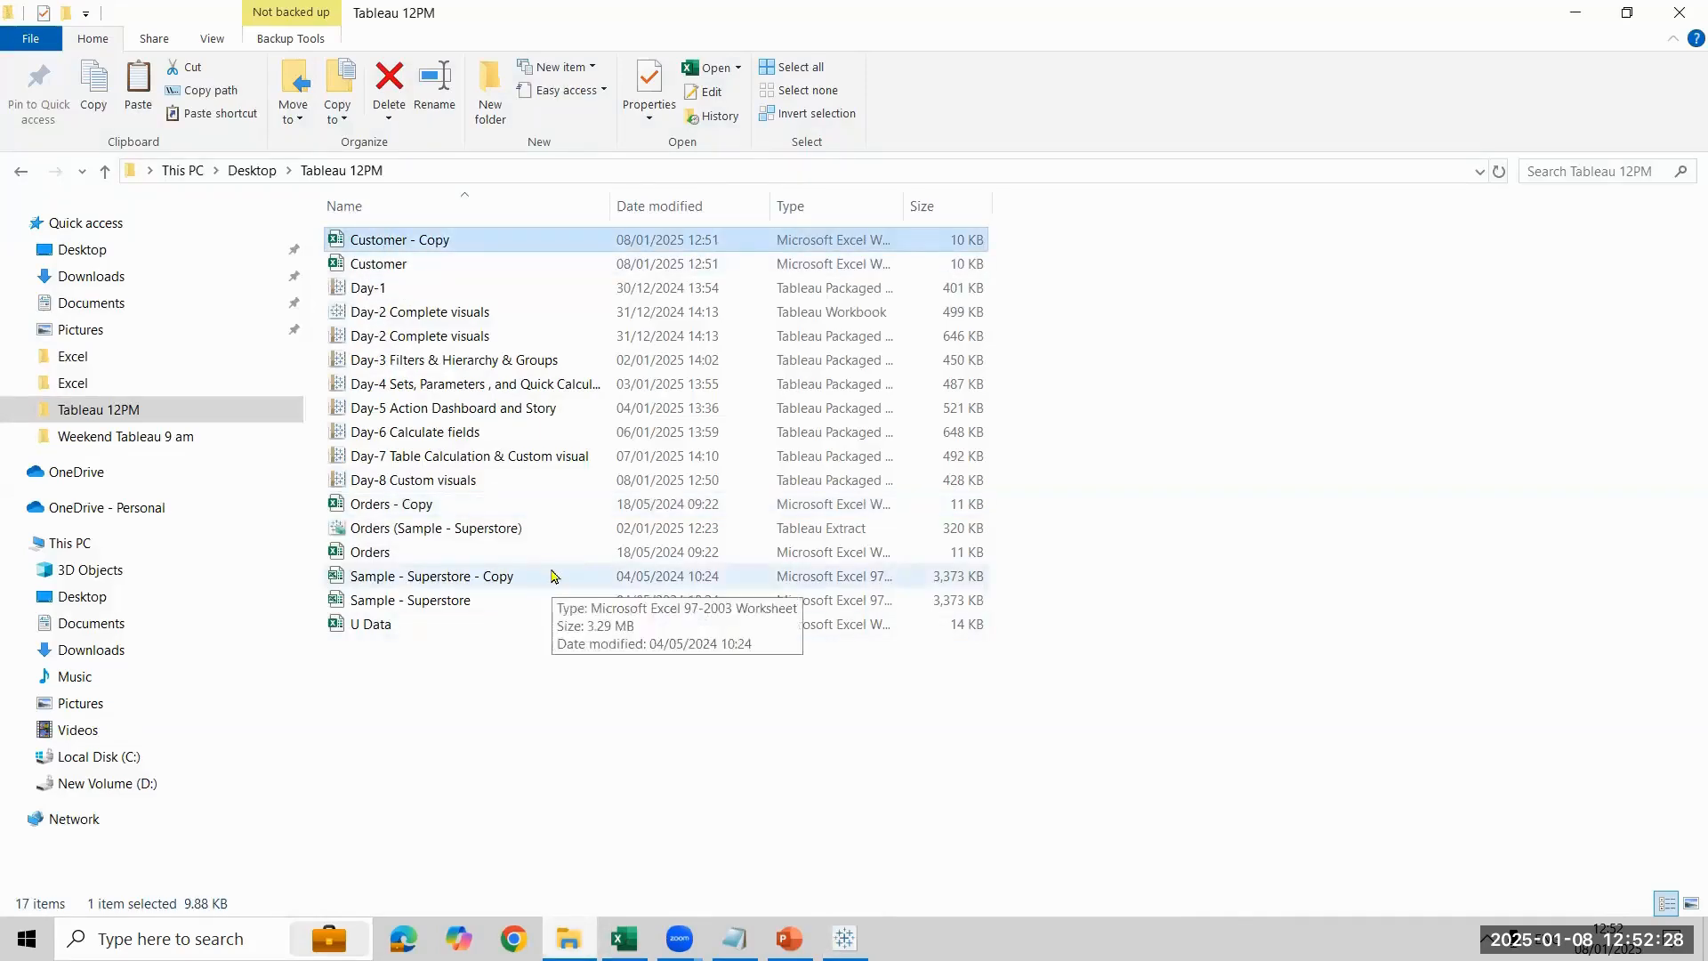
key(alt+Tab)
click(605, 655)
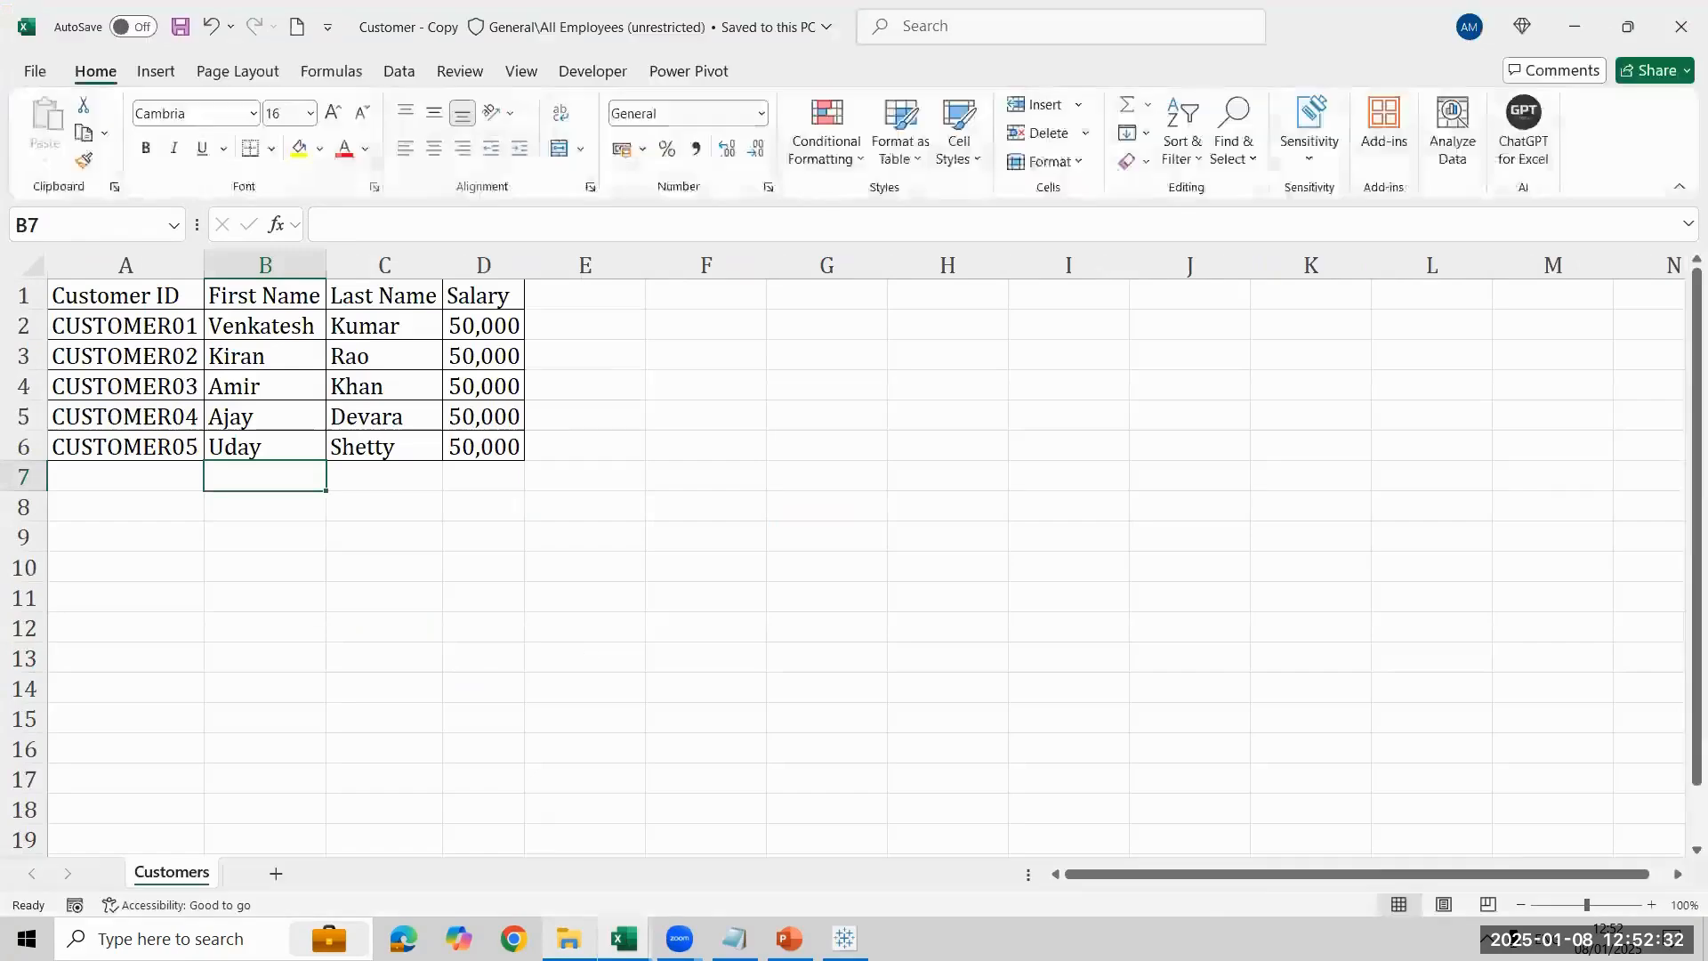
- Open the Orders - Copy workbook and arrange it side by side with the Customer - Copy workbook
key(alt+Tab)
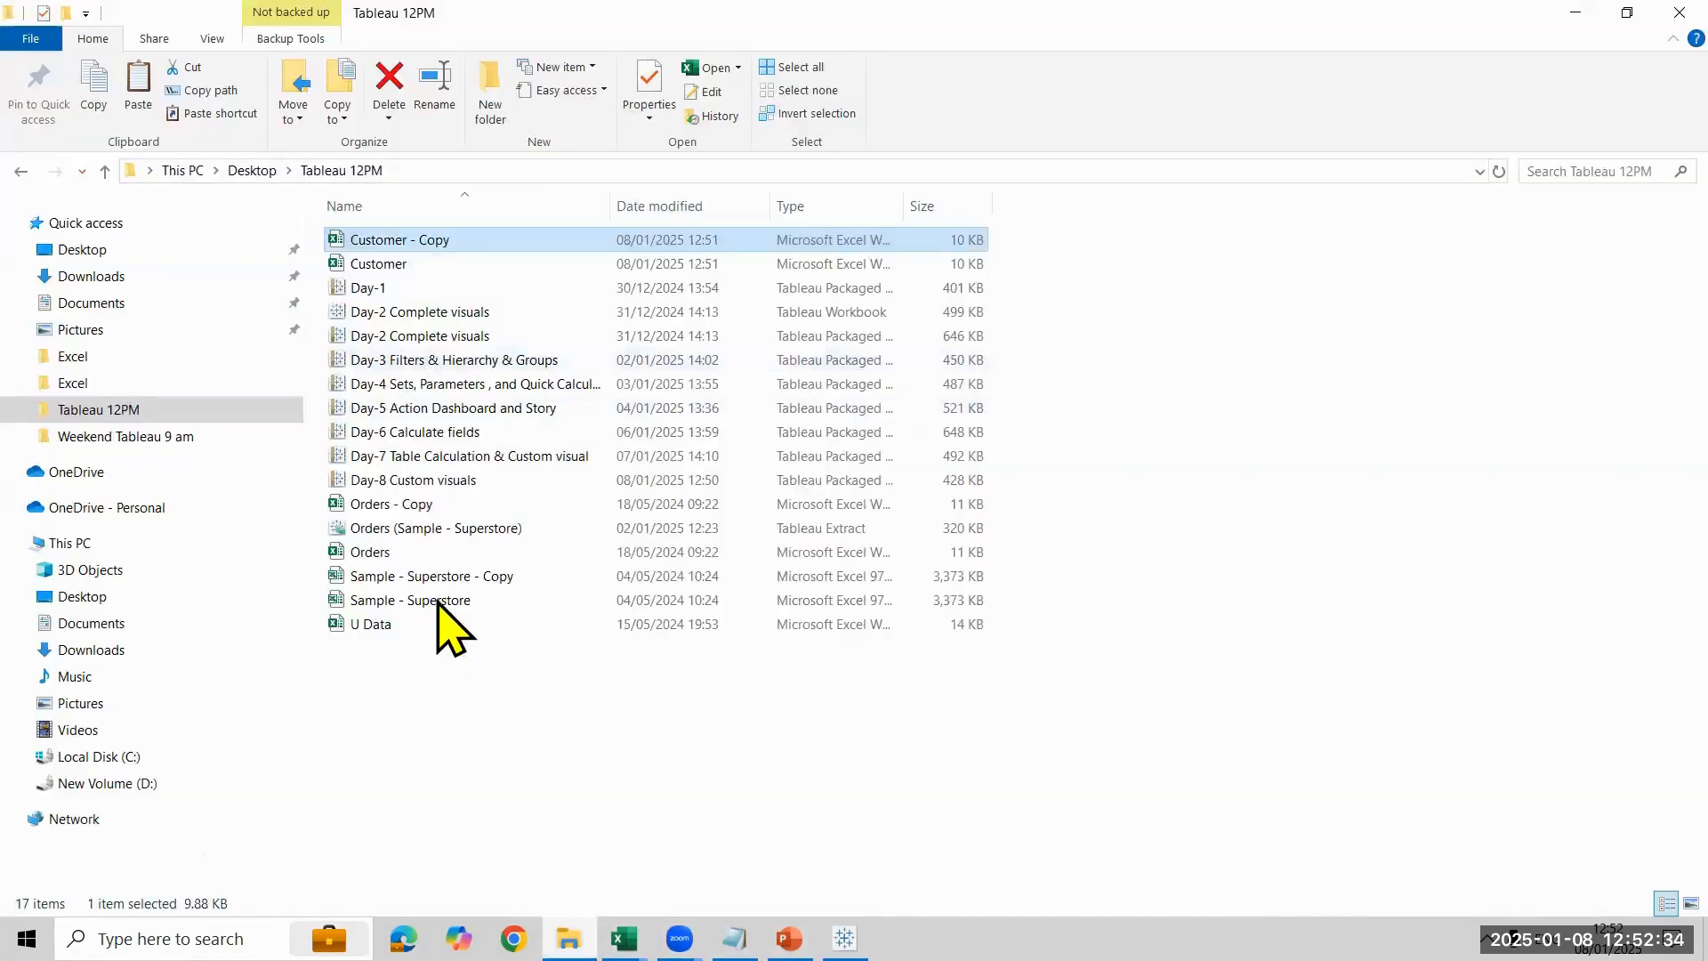
click(467, 503)
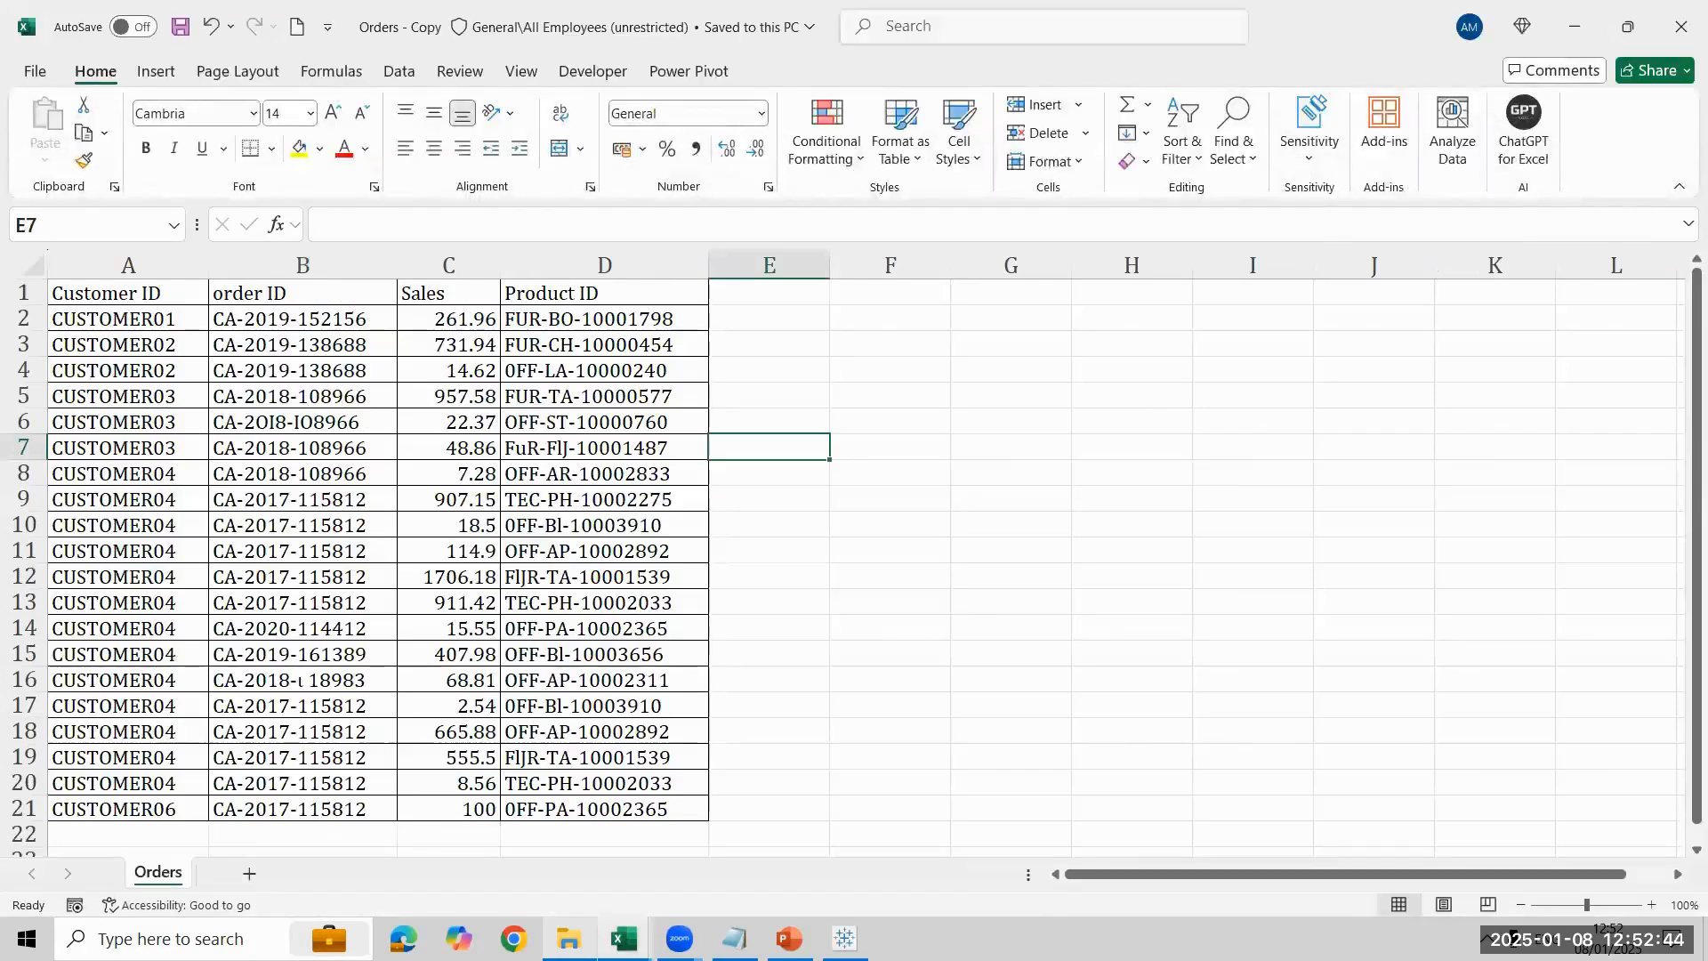
key(super+Right)
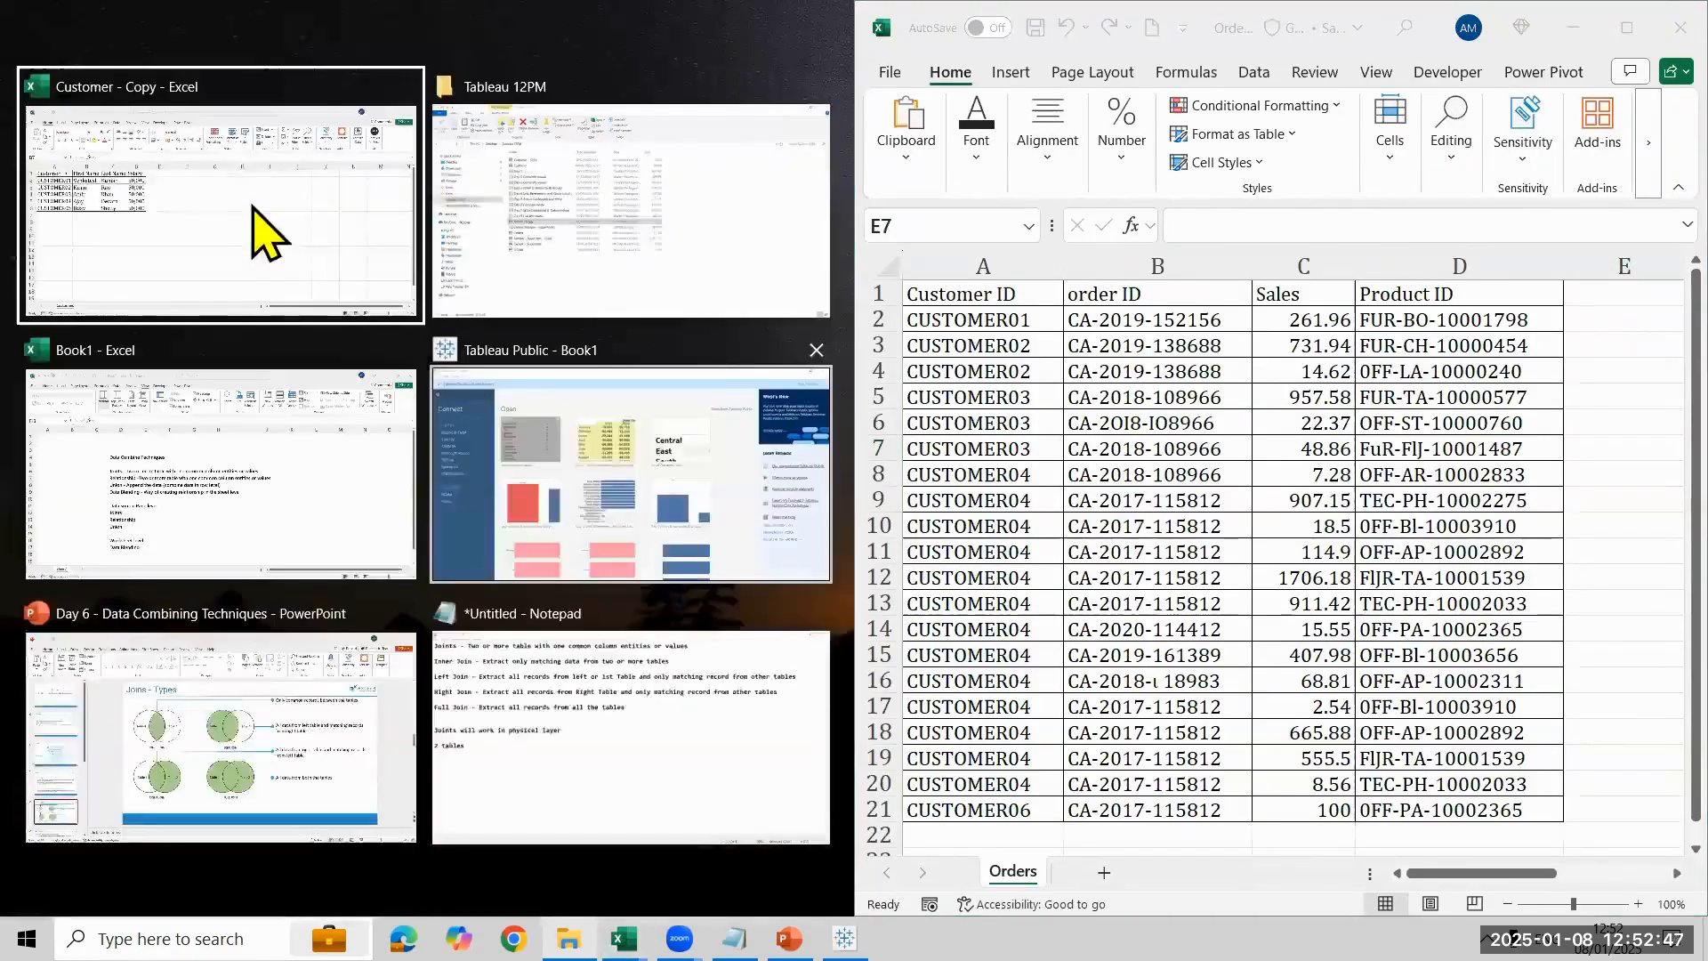
click(262, 233)
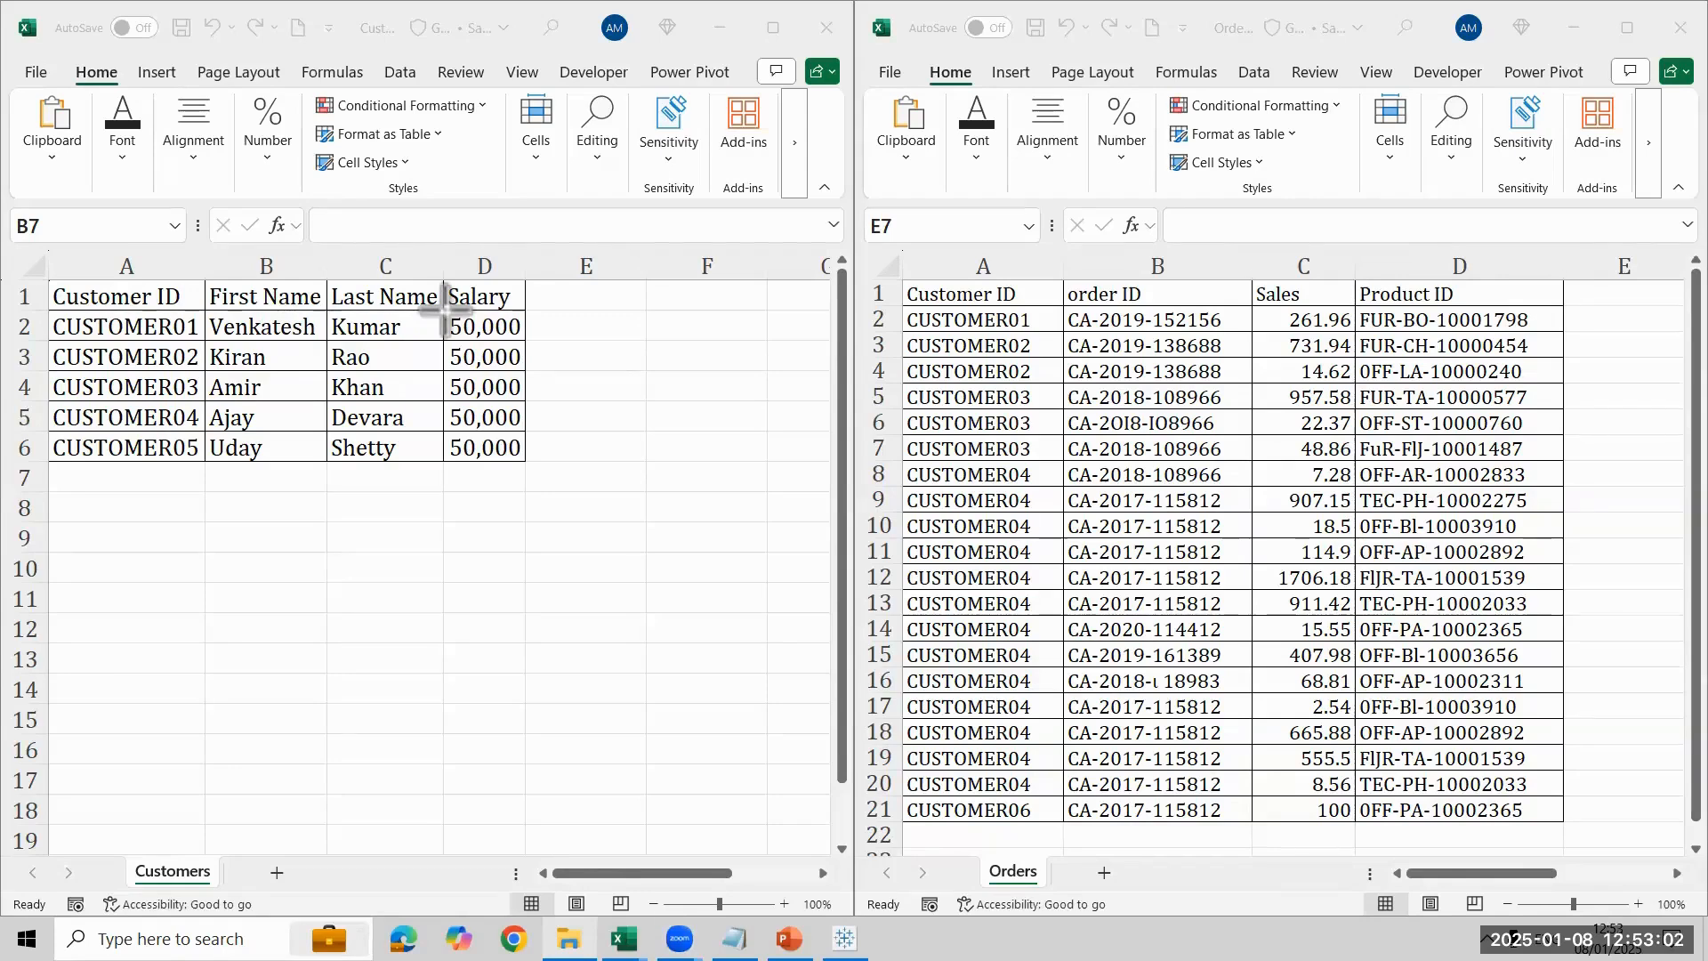
- Add the header Full Name in cell E1 of the Customers sheet
click(593, 301)
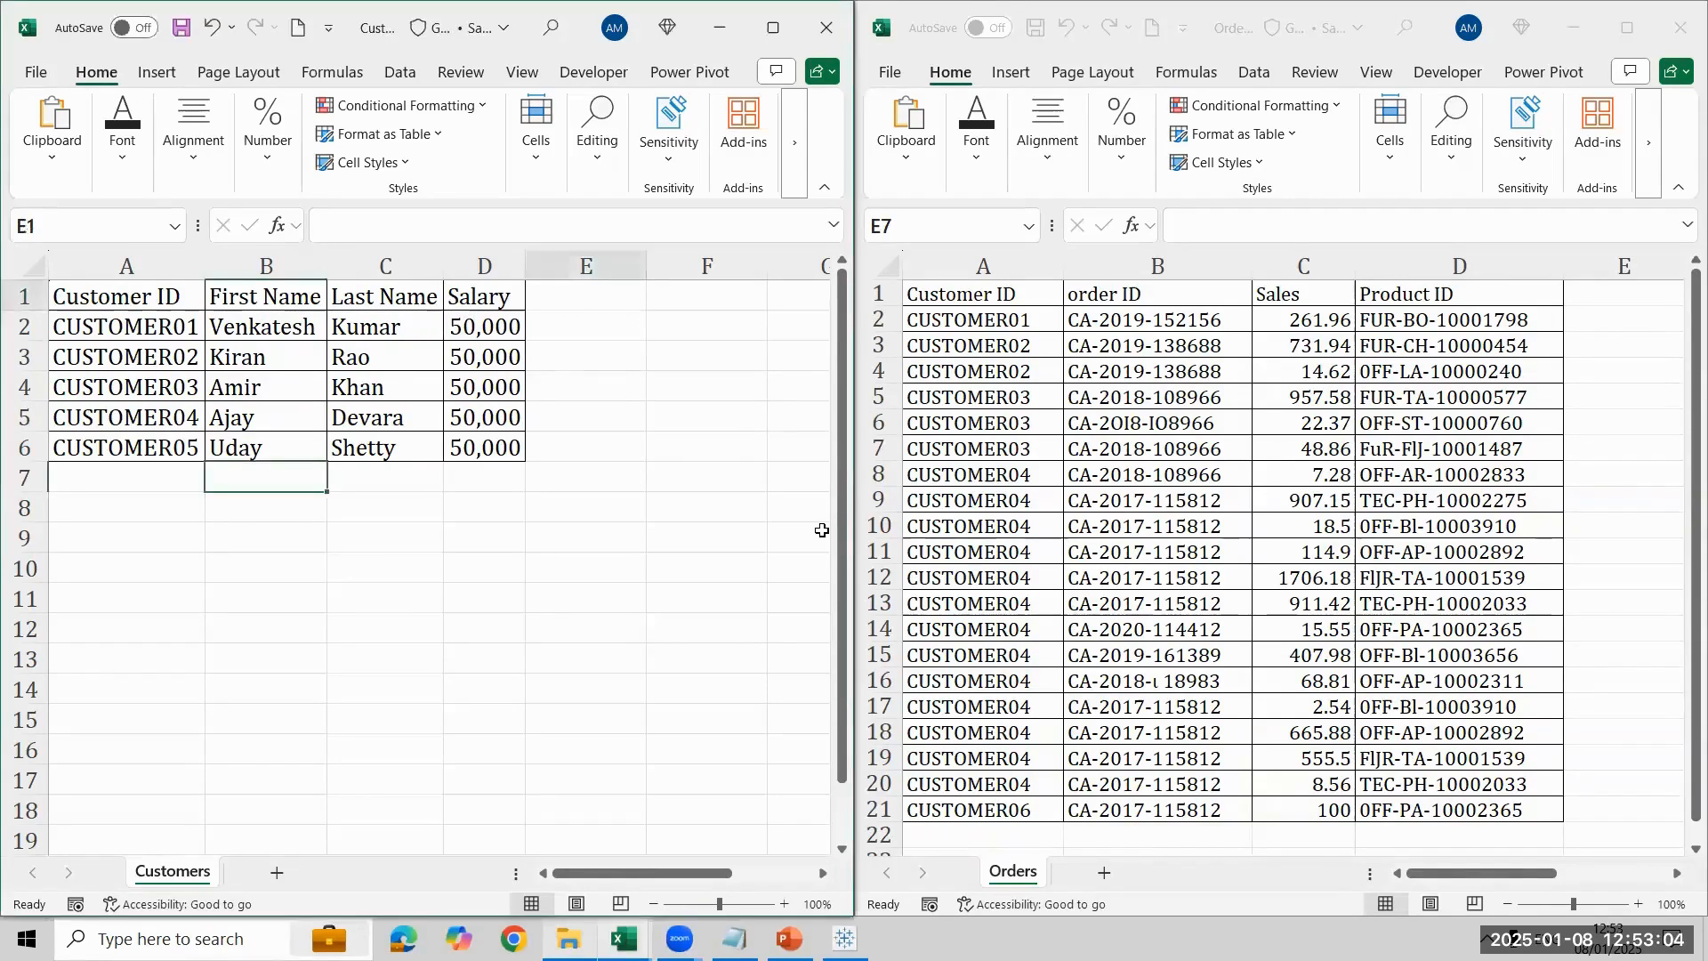
text(Full Name)
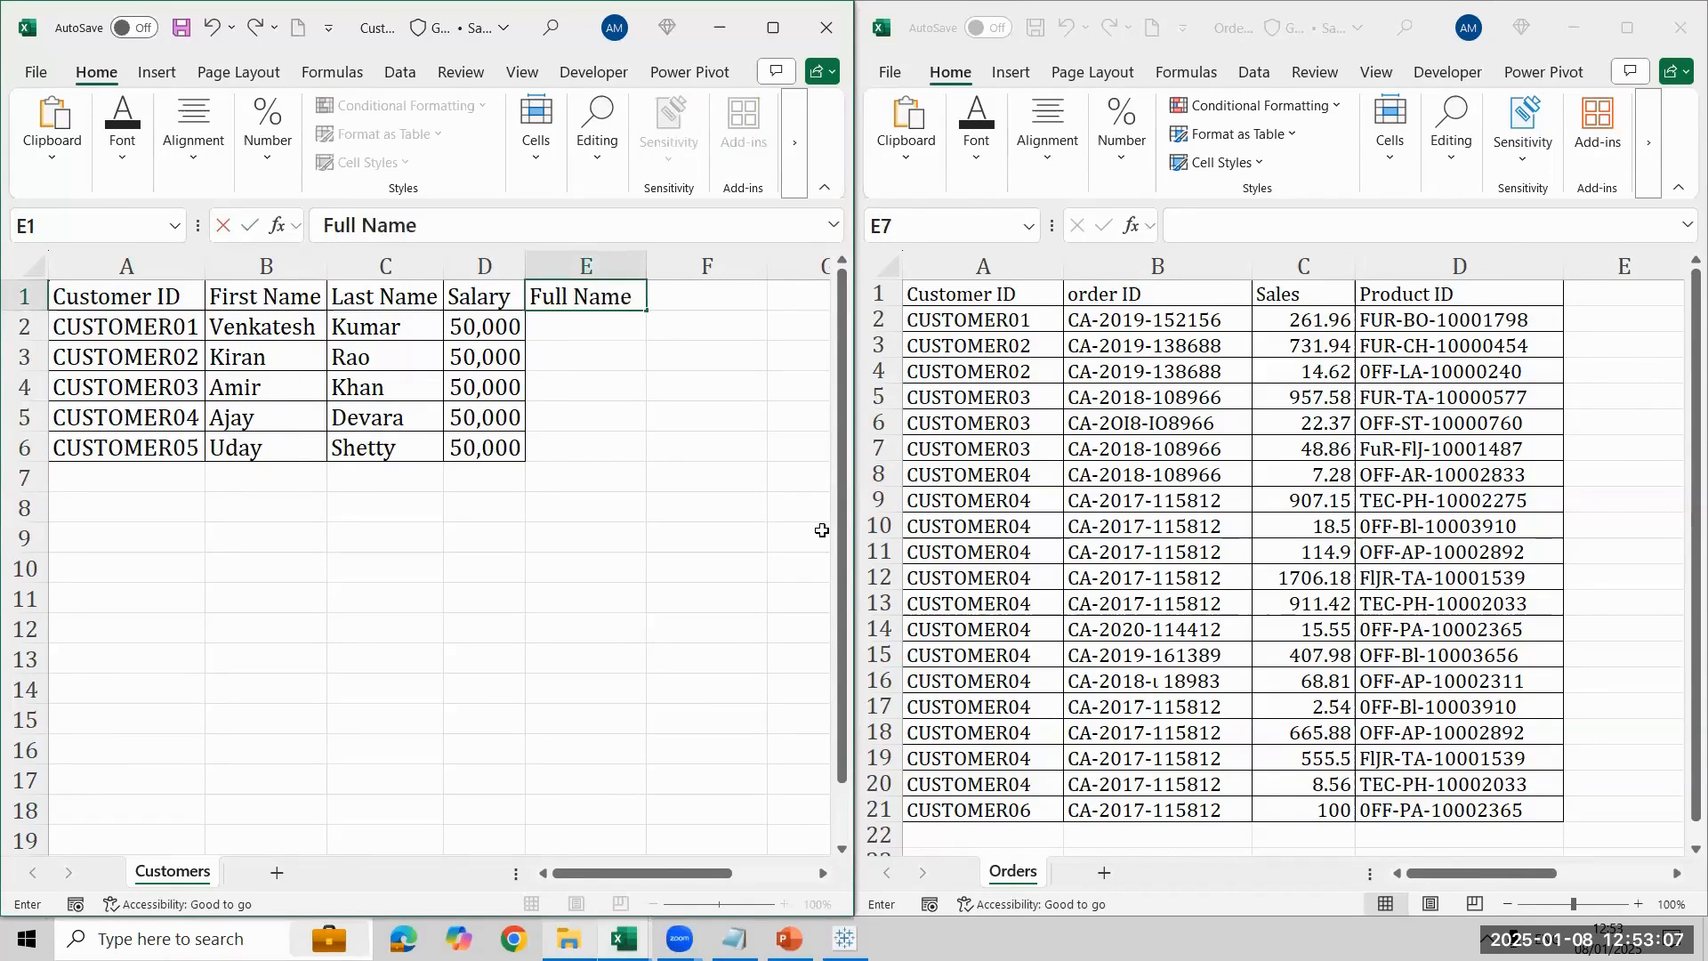
key(Return)
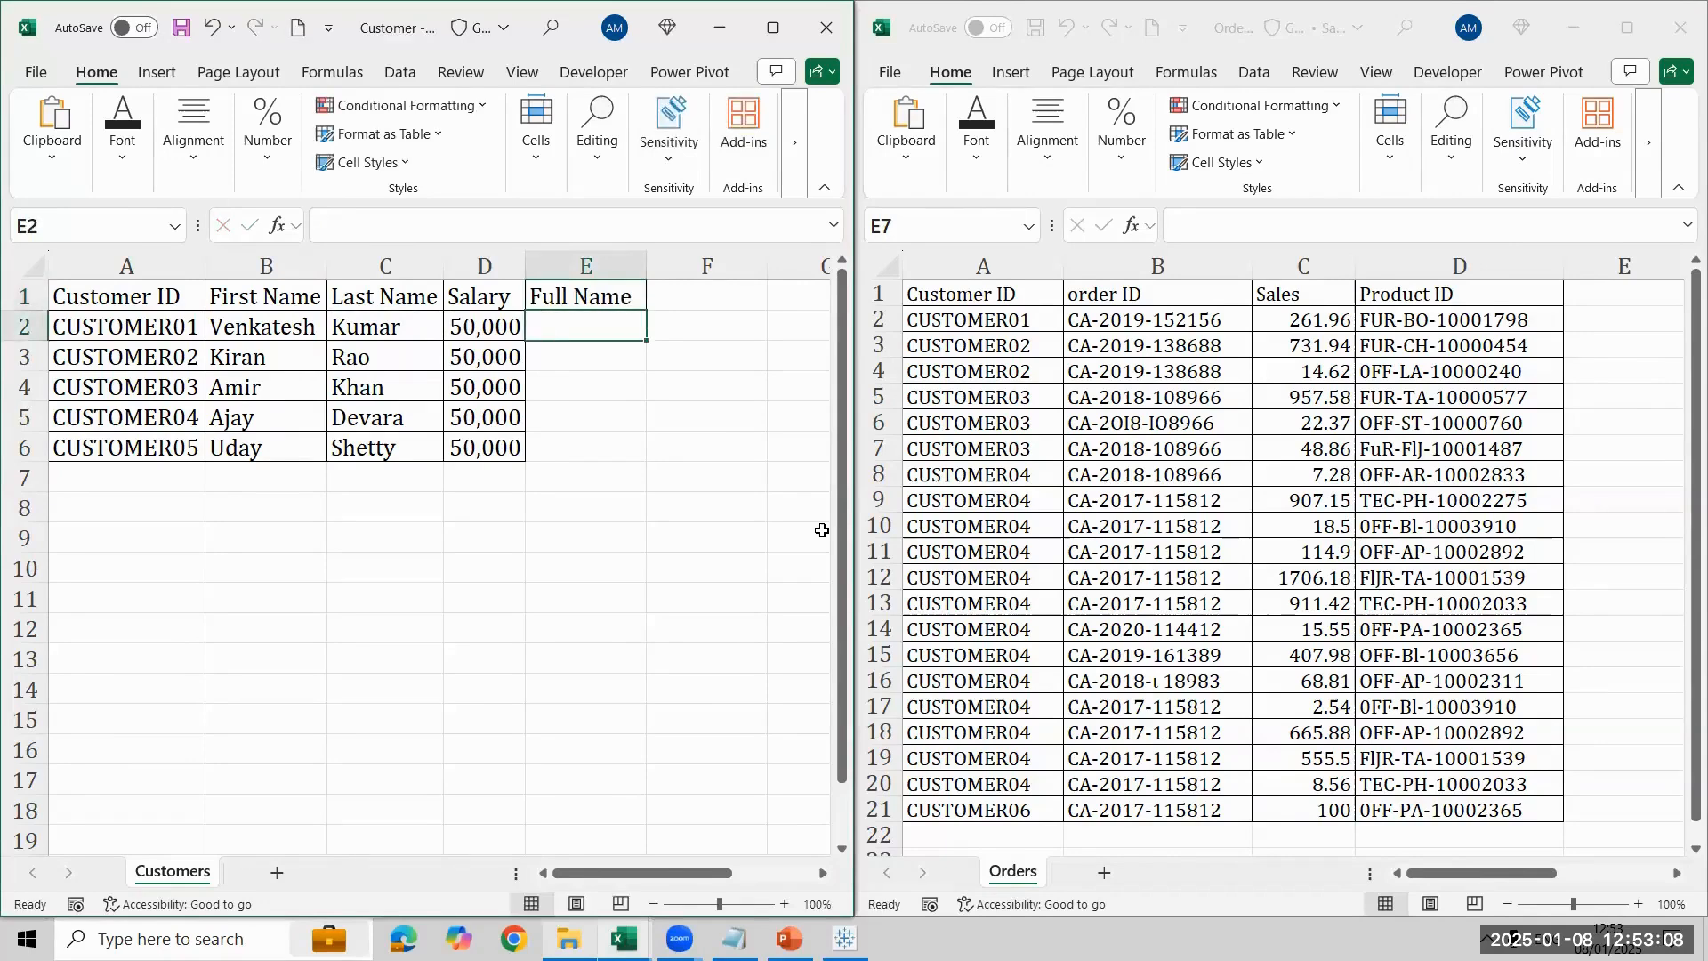
- Enter a formula in E2 that joins the first name in B2 and last name in C2 with a space between them
text(=)
key(Left)
key(Left)
key(Left)
text(&)
key(Left)
key(BackSpace)
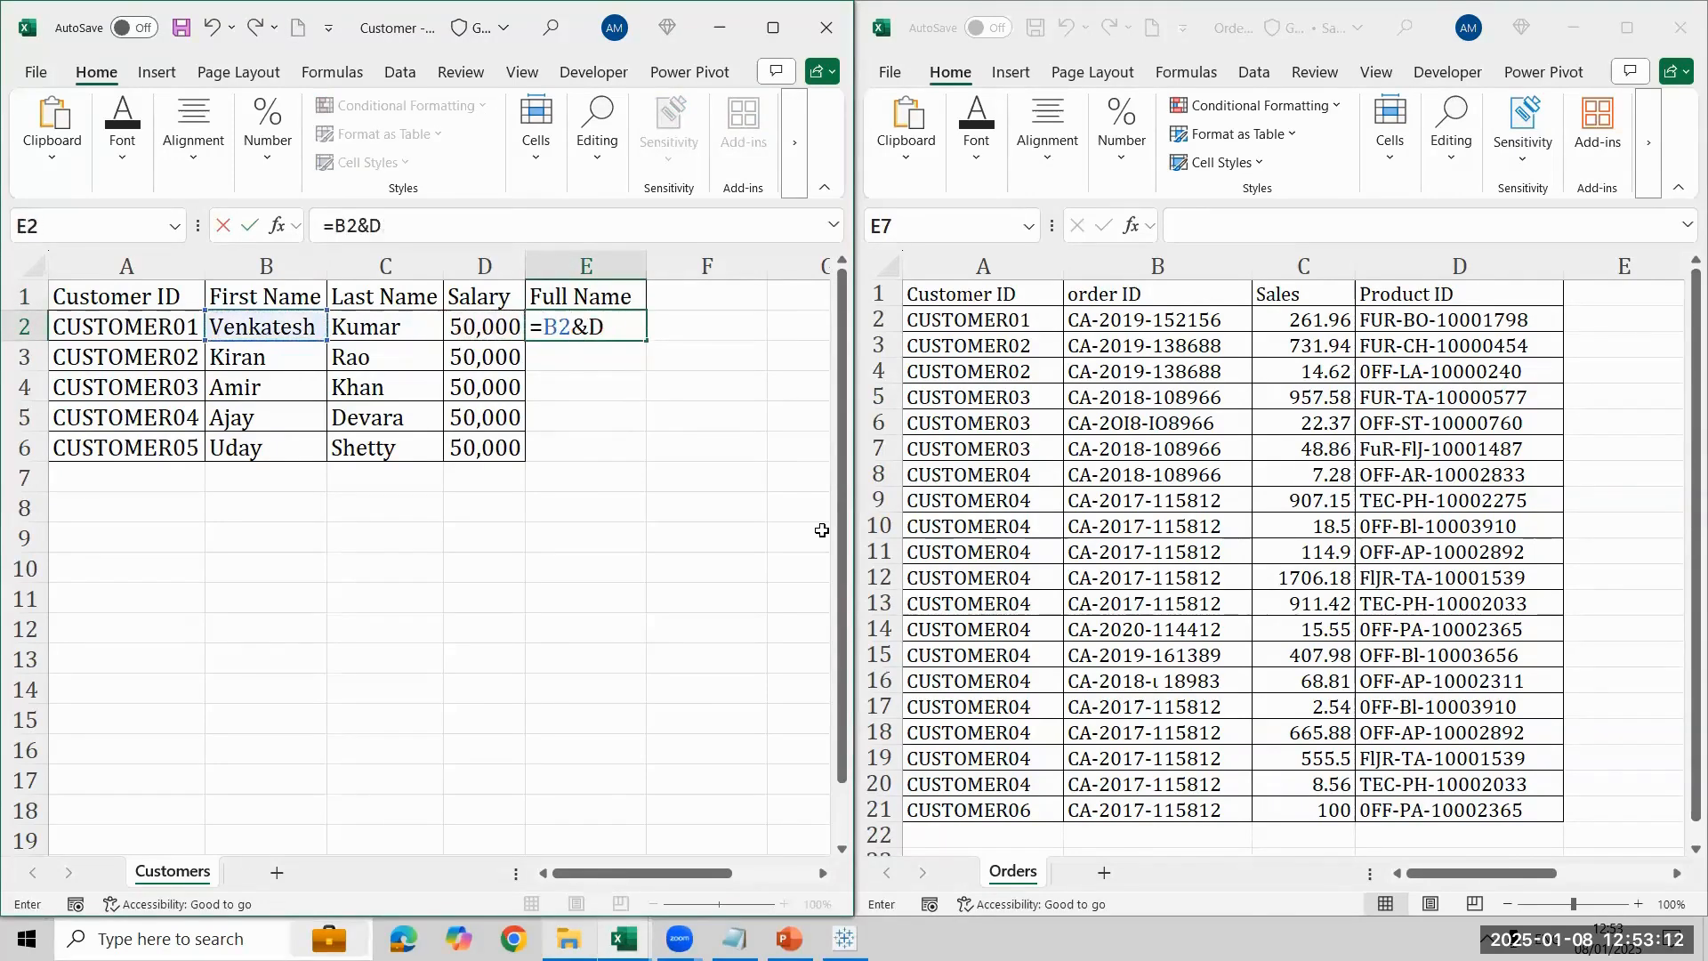
text(" "&)
key(Left)
- Fill the Full Name formula down from E2 to E6
key(Left)
key(Return)
key(Left)
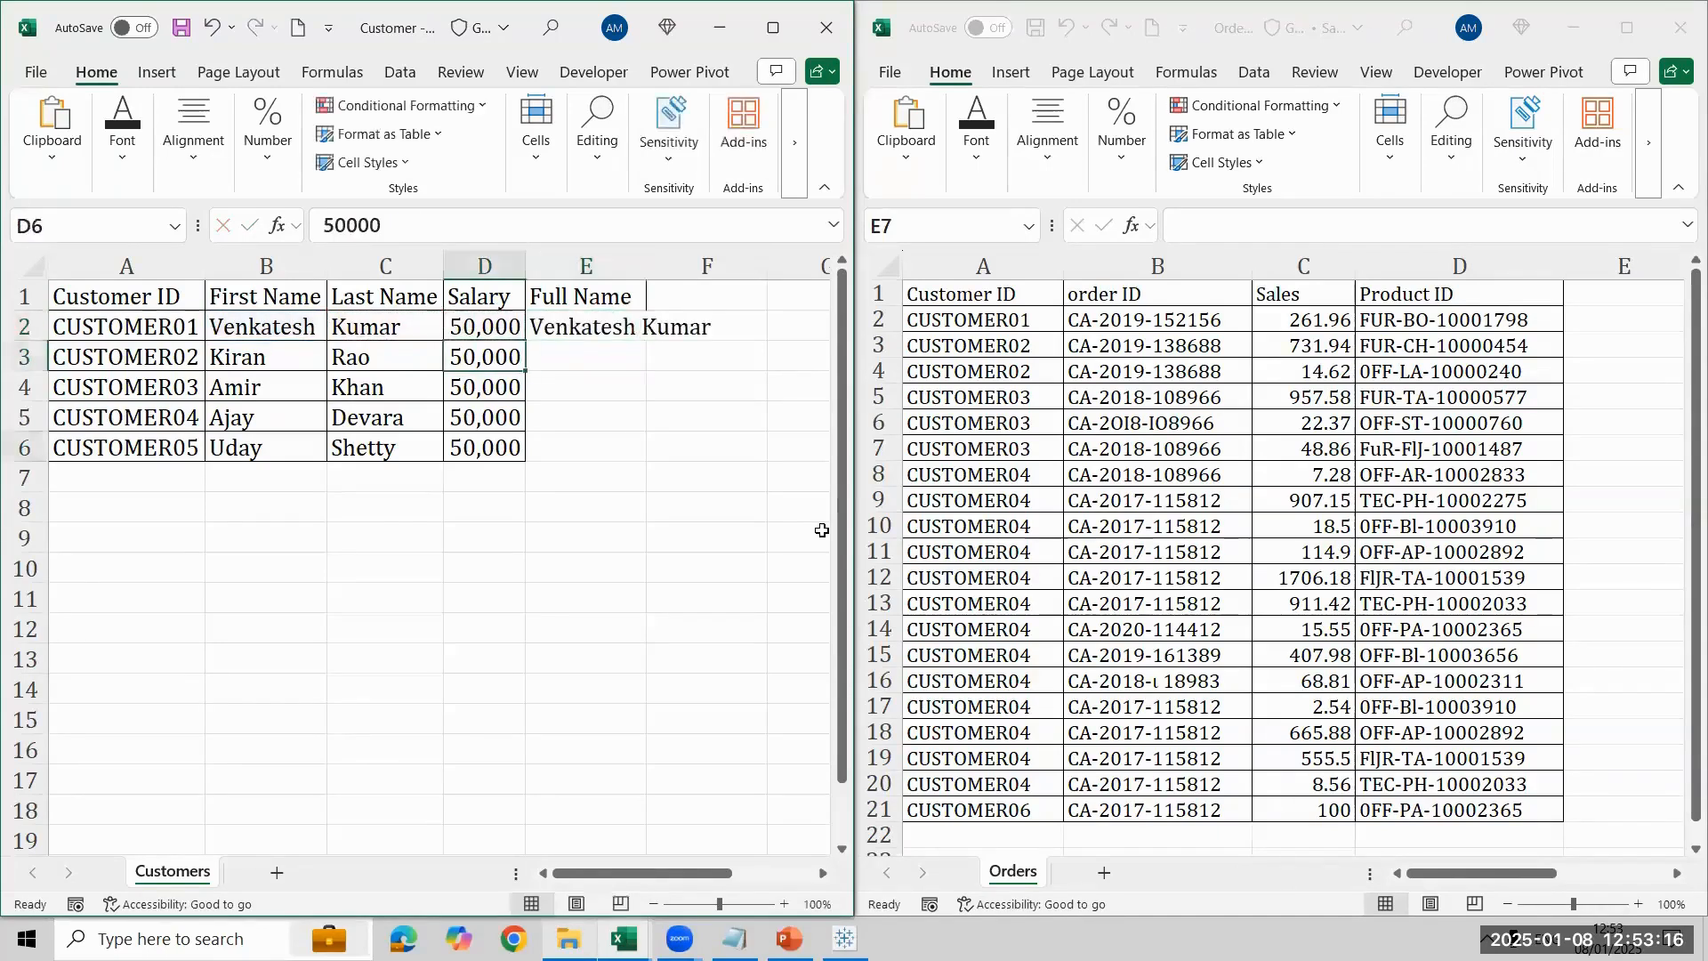
key(ctrl+Down)
key(Right)
key(ctrl+shift+Up)
key(ctrl+d)
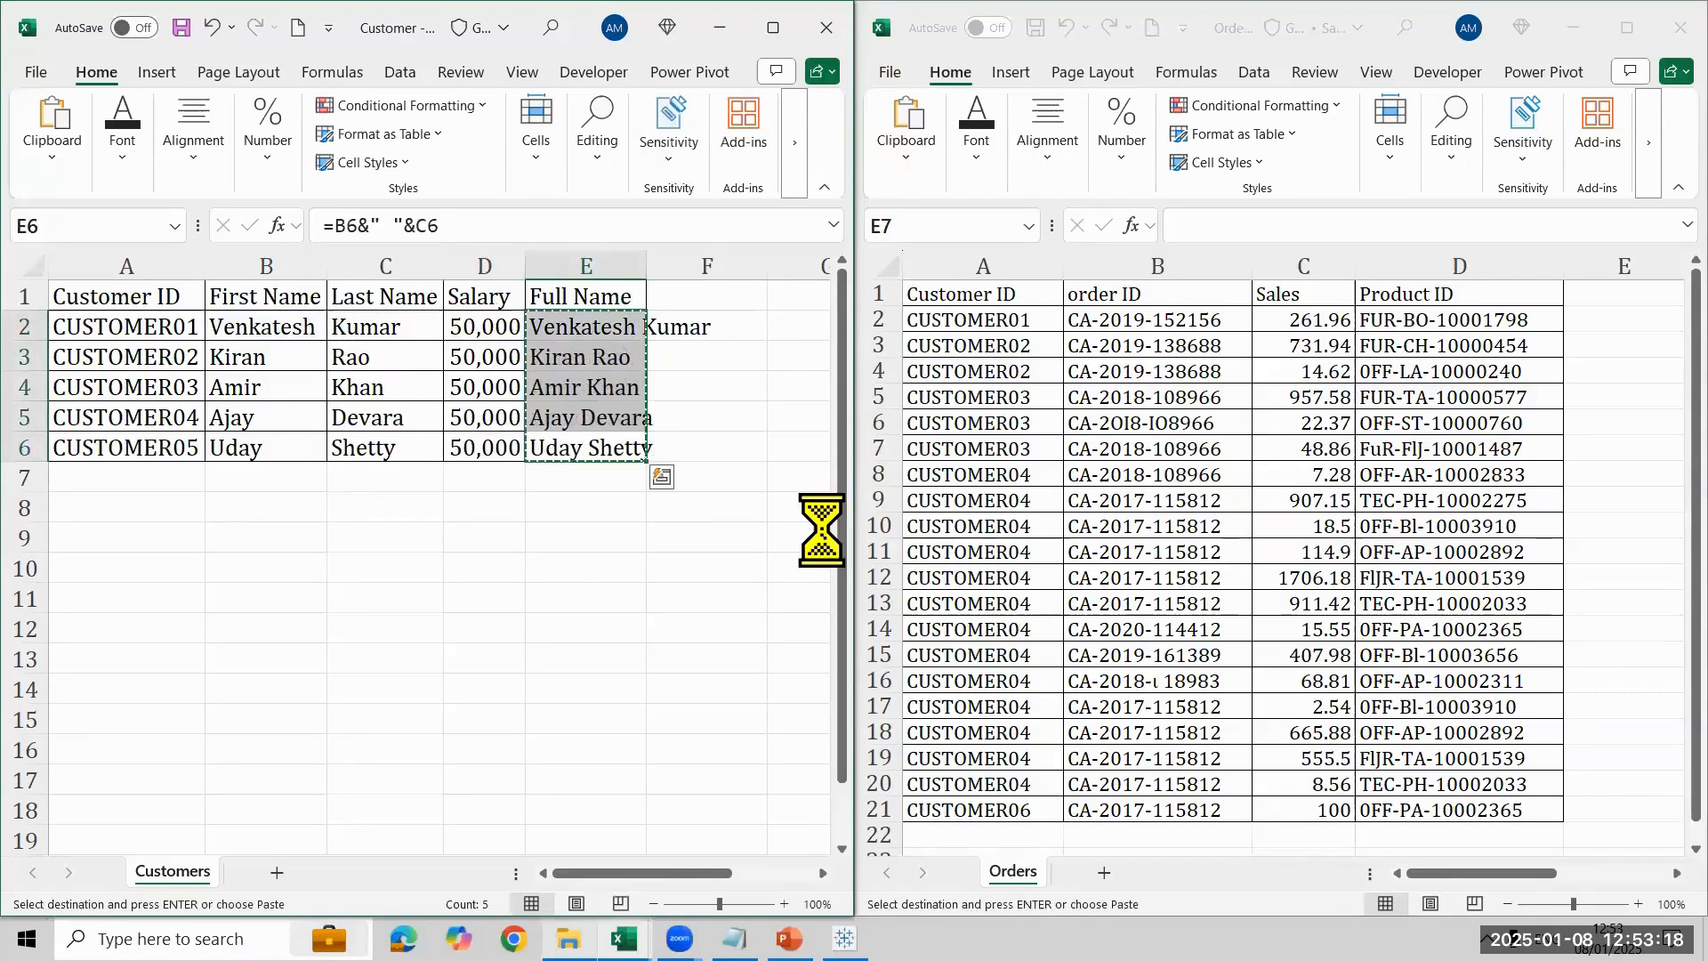
- Convert the Full Name formulas in E2:E6 to plain values
text(hvv)
key(Escape)
key(ctrl+c)
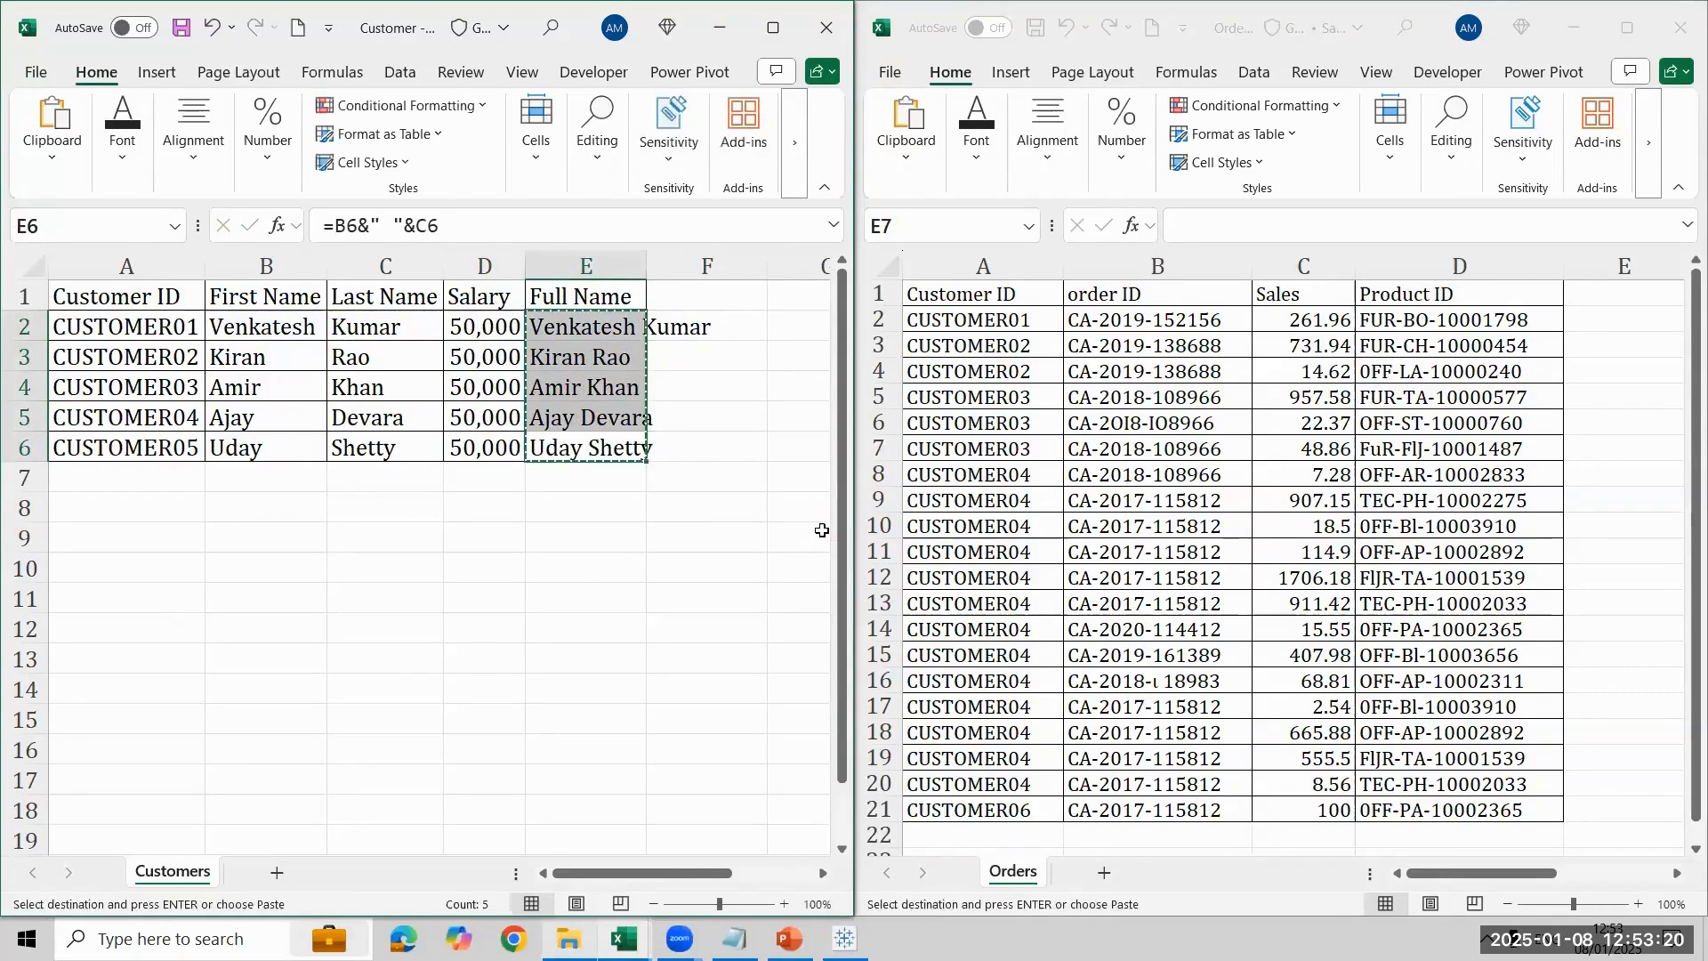
key(Up)
key(Up)
key(Up)
key(Up)
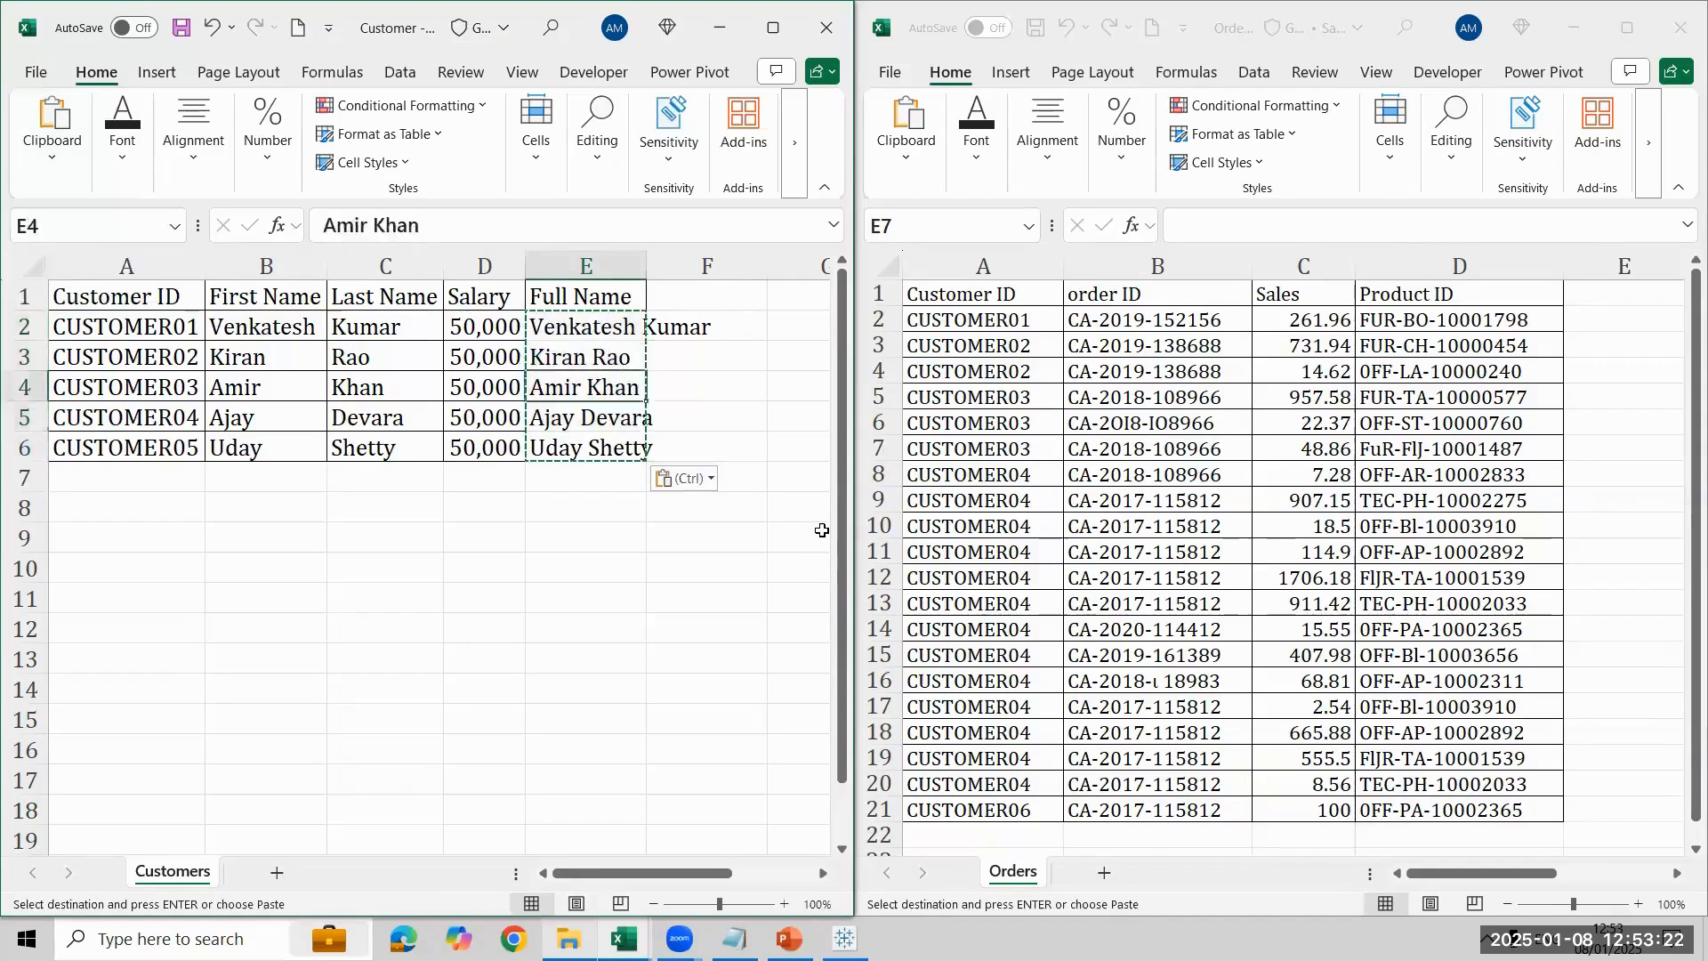
- Fit the width of the Full Name column to its contents and clear the copy selection
key(ctrl+shift+Down)
key(alt+h)
key(o)
key(i)
key(Escape)
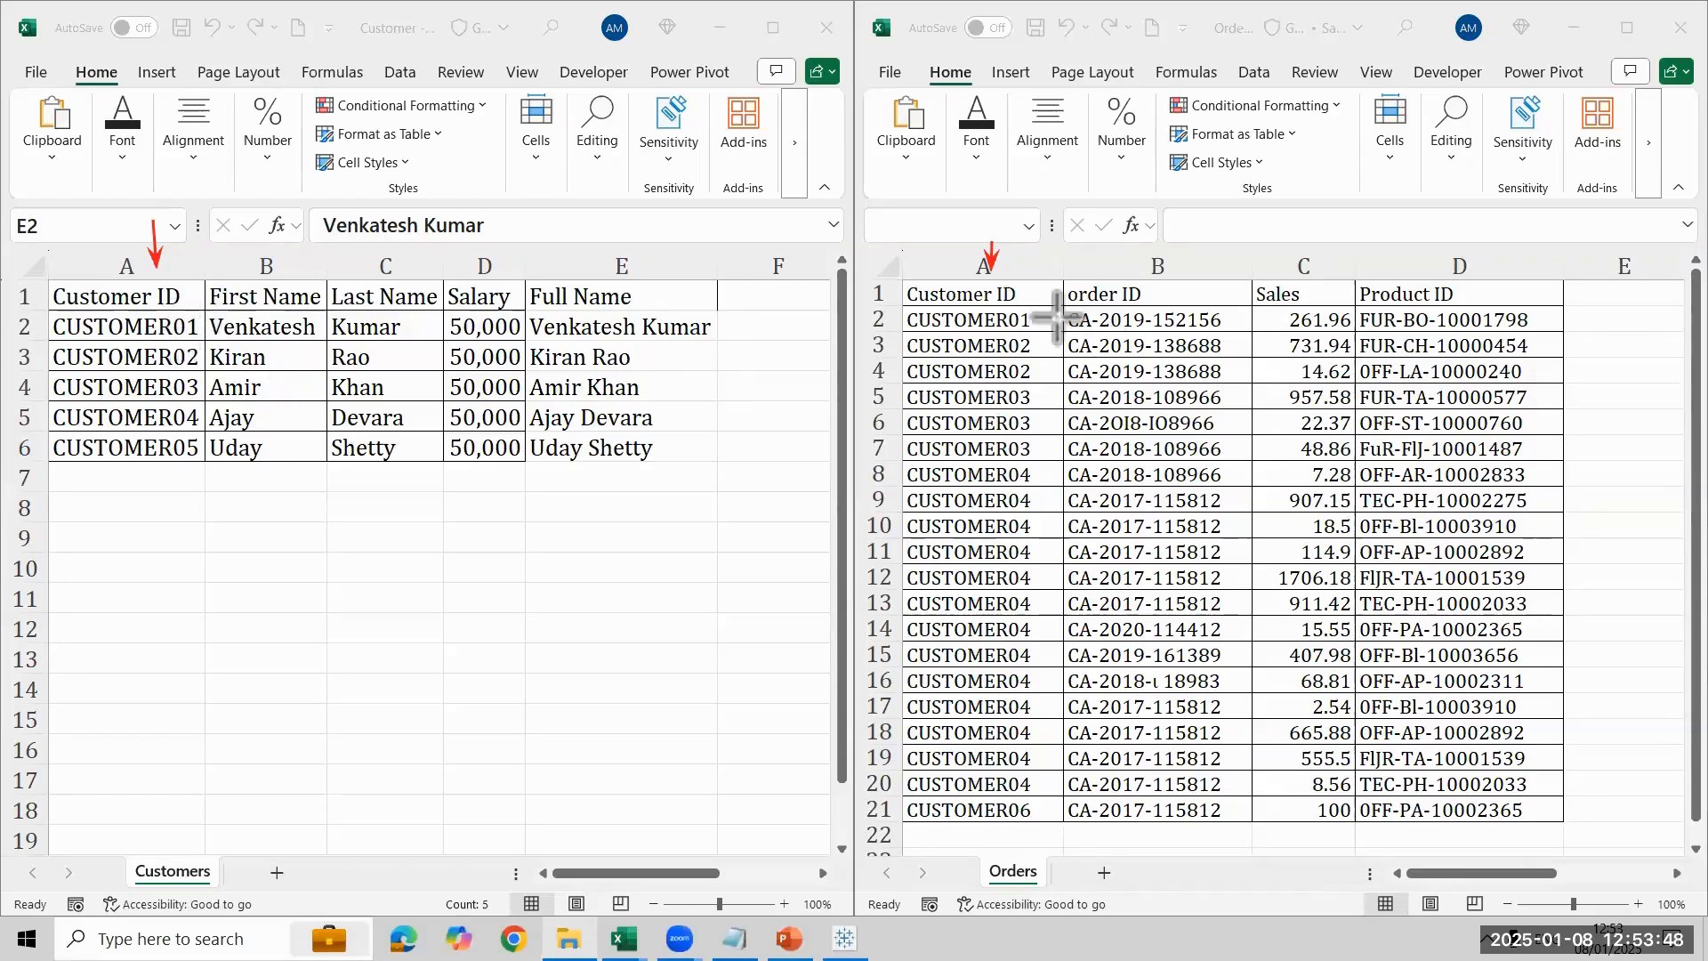
- Mark with arrows the second and third customers' names and the Orders rows for CUSTOMER01, CUSTOMER02 and CUSTOMER03
drag(1039, 318, 1070, 319)
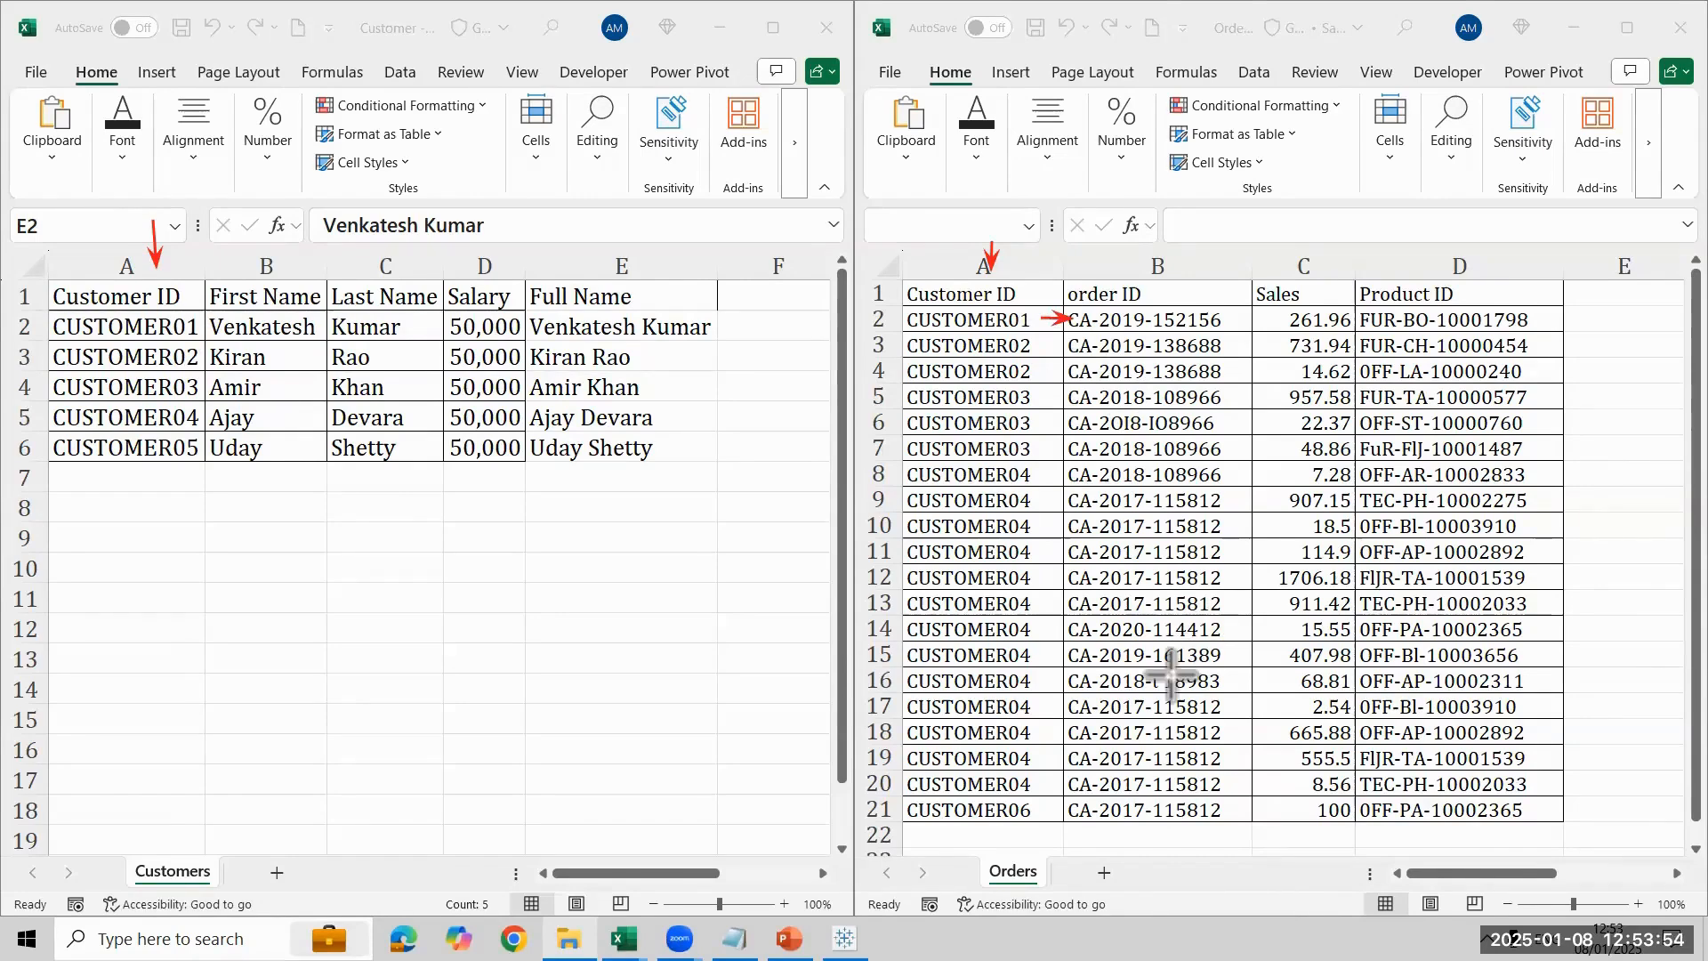
drag(698, 359, 649, 363)
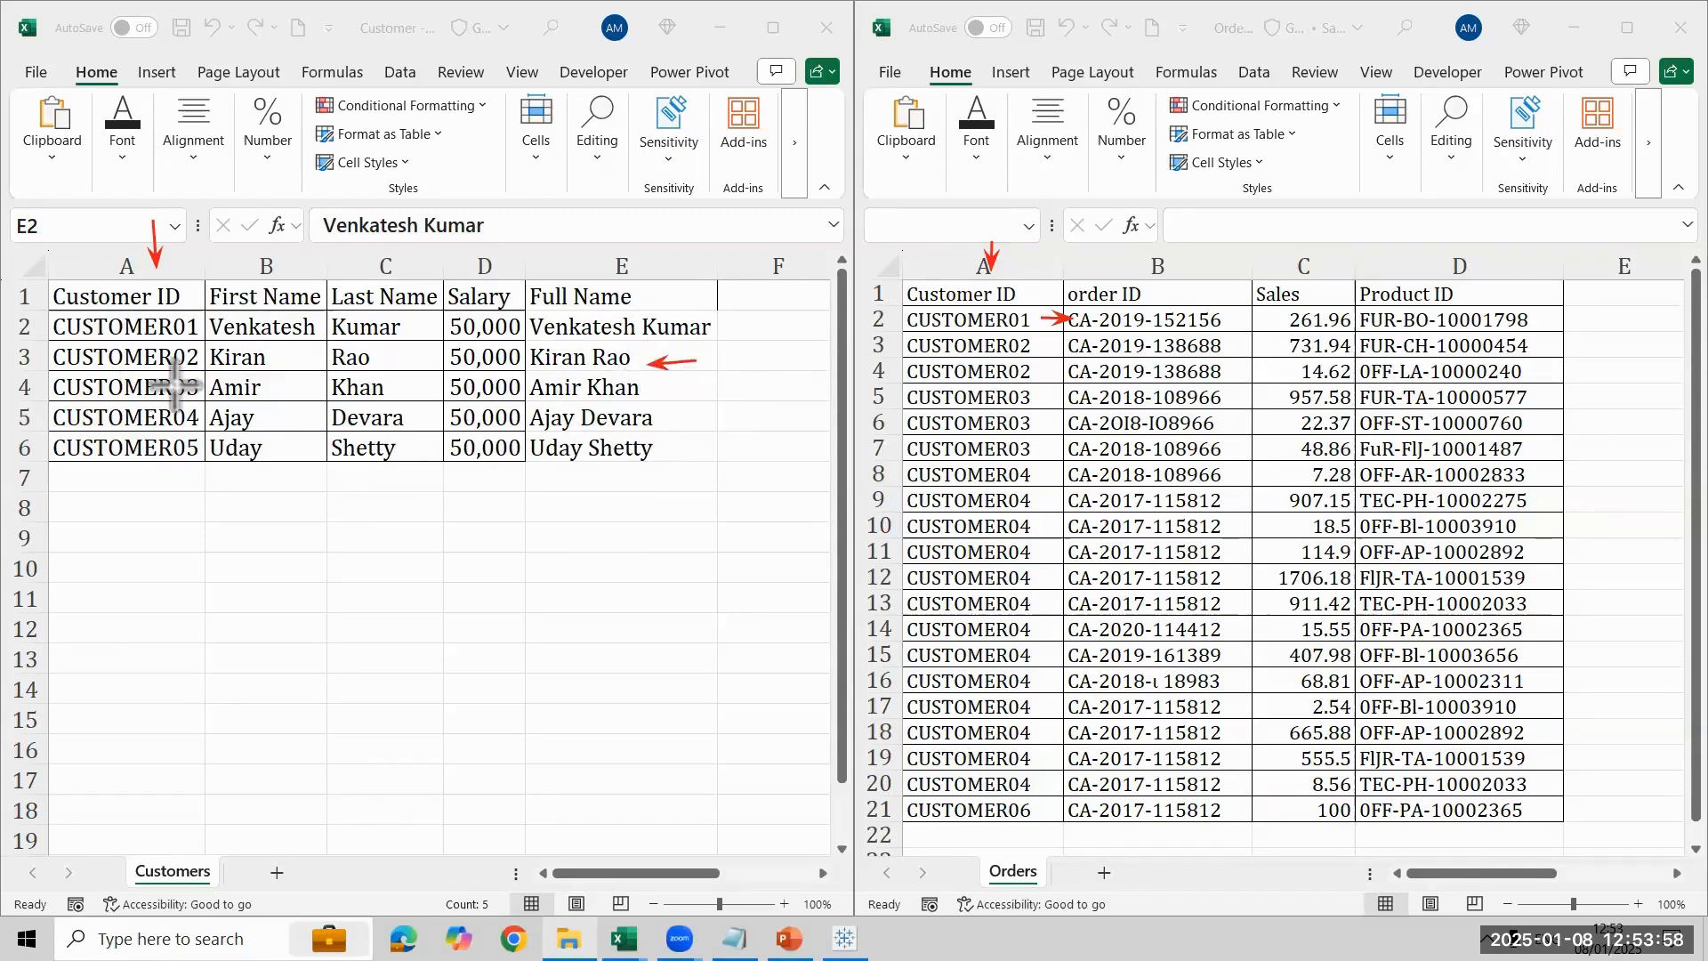
drag(1058, 334, 1056, 372)
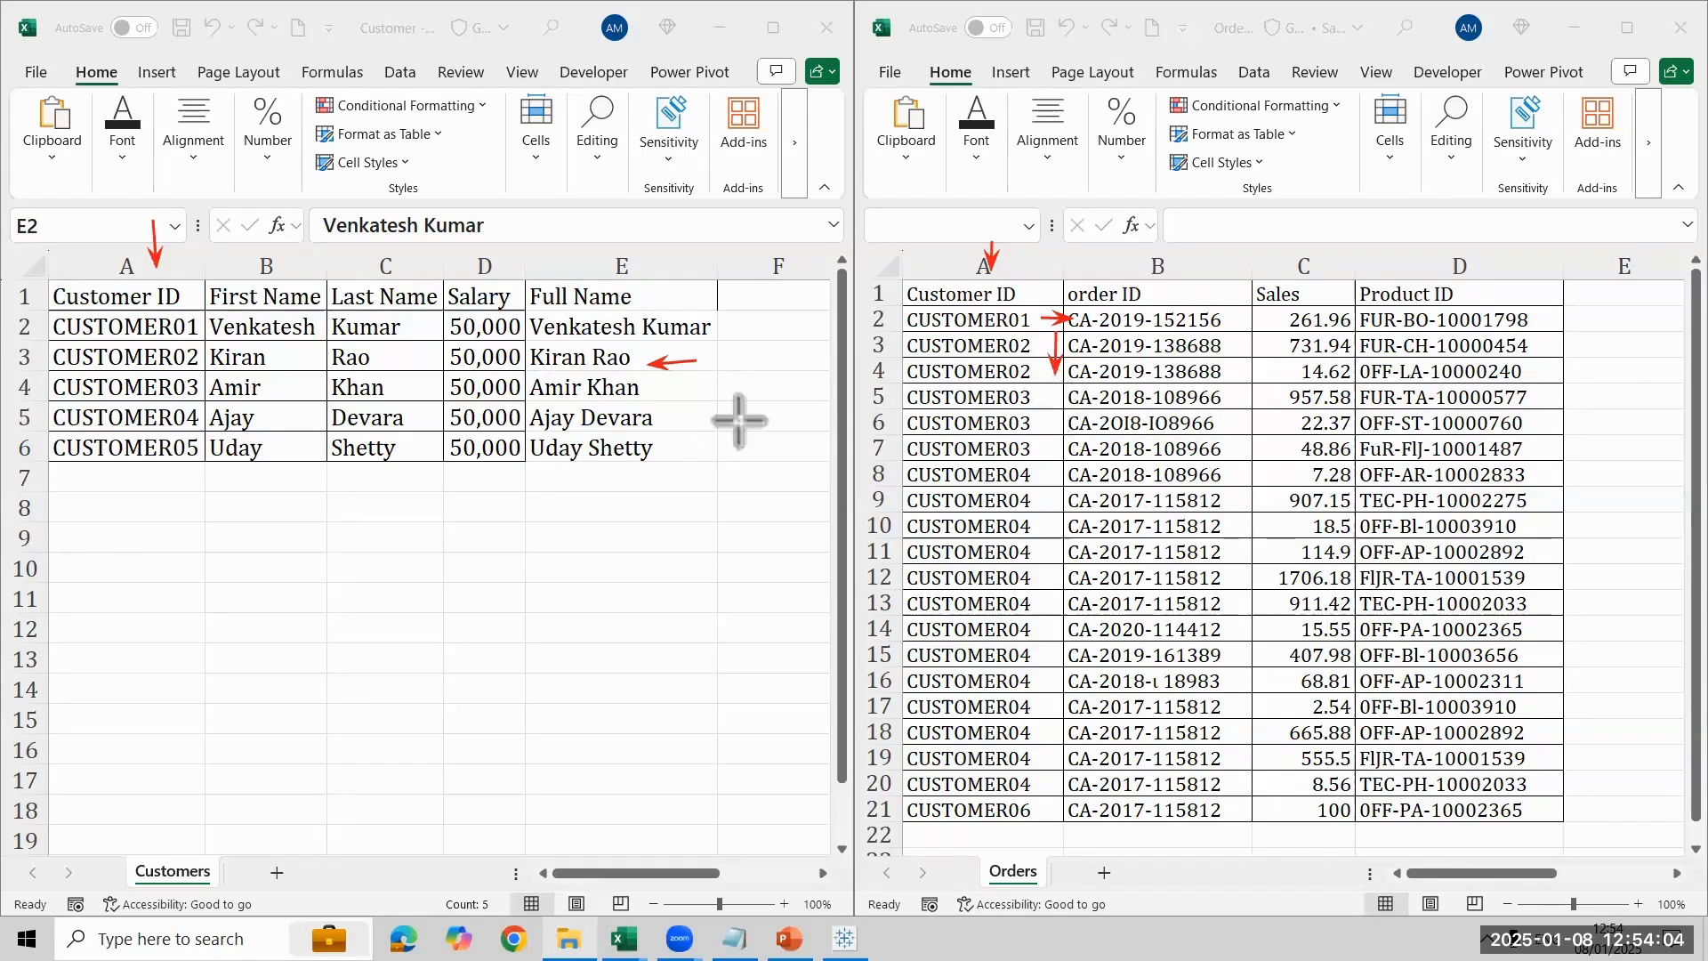
drag(670, 393, 747, 383)
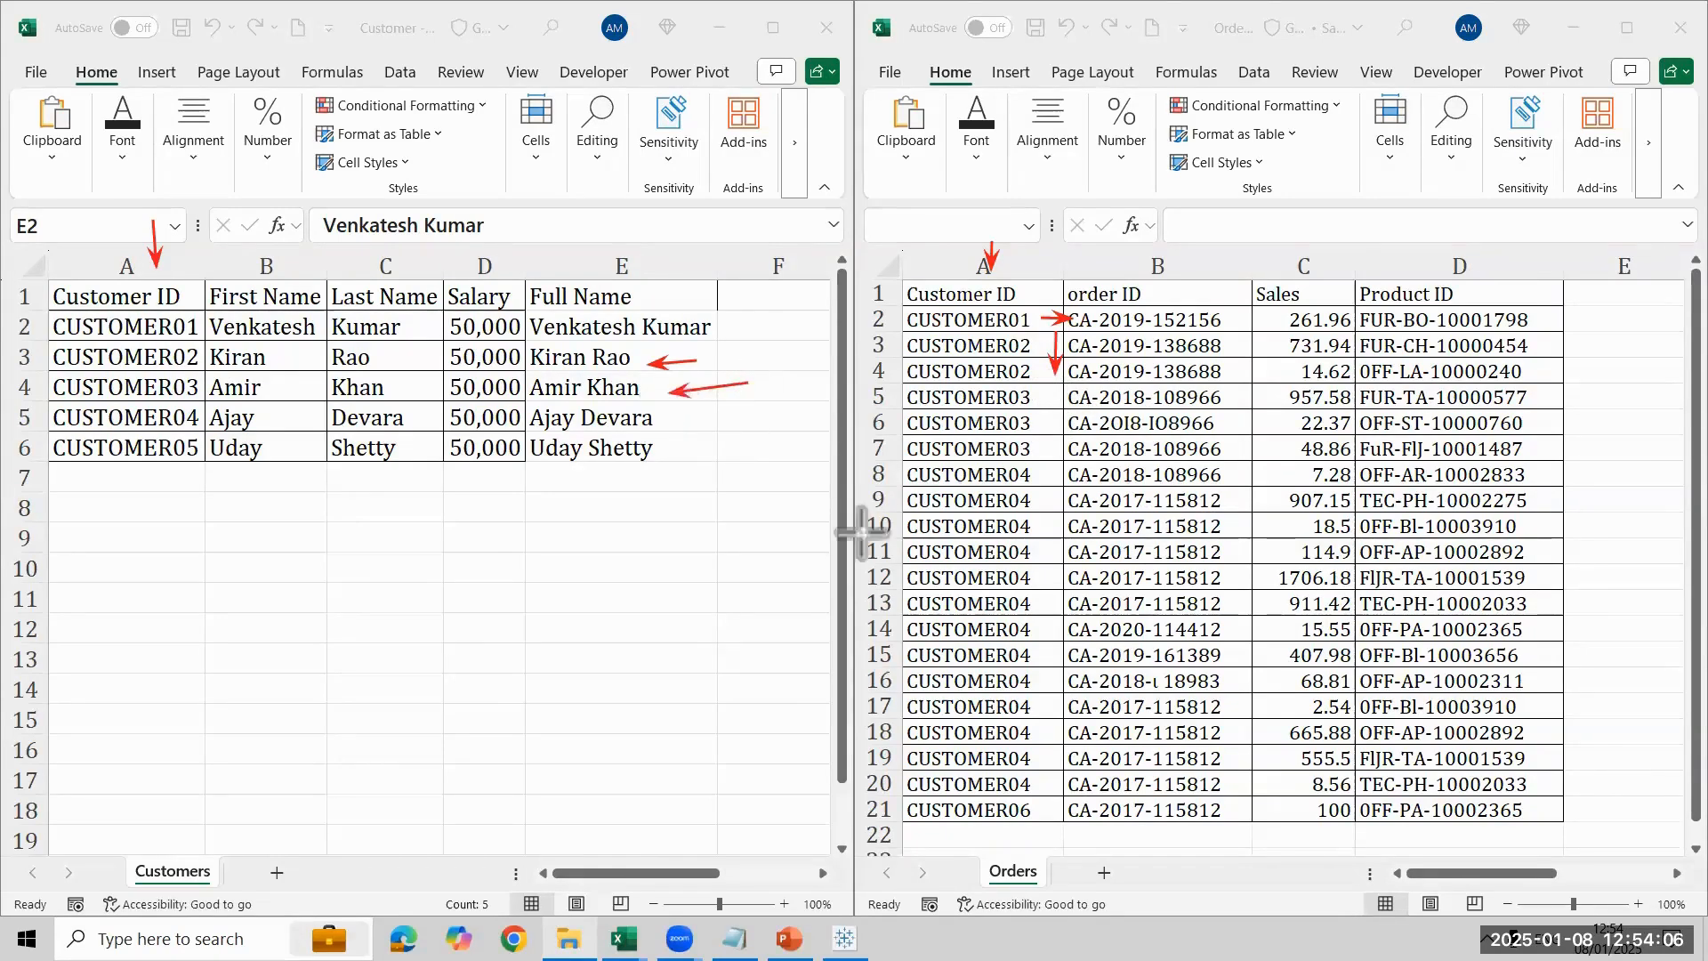
drag(1057, 405, 1057, 454)
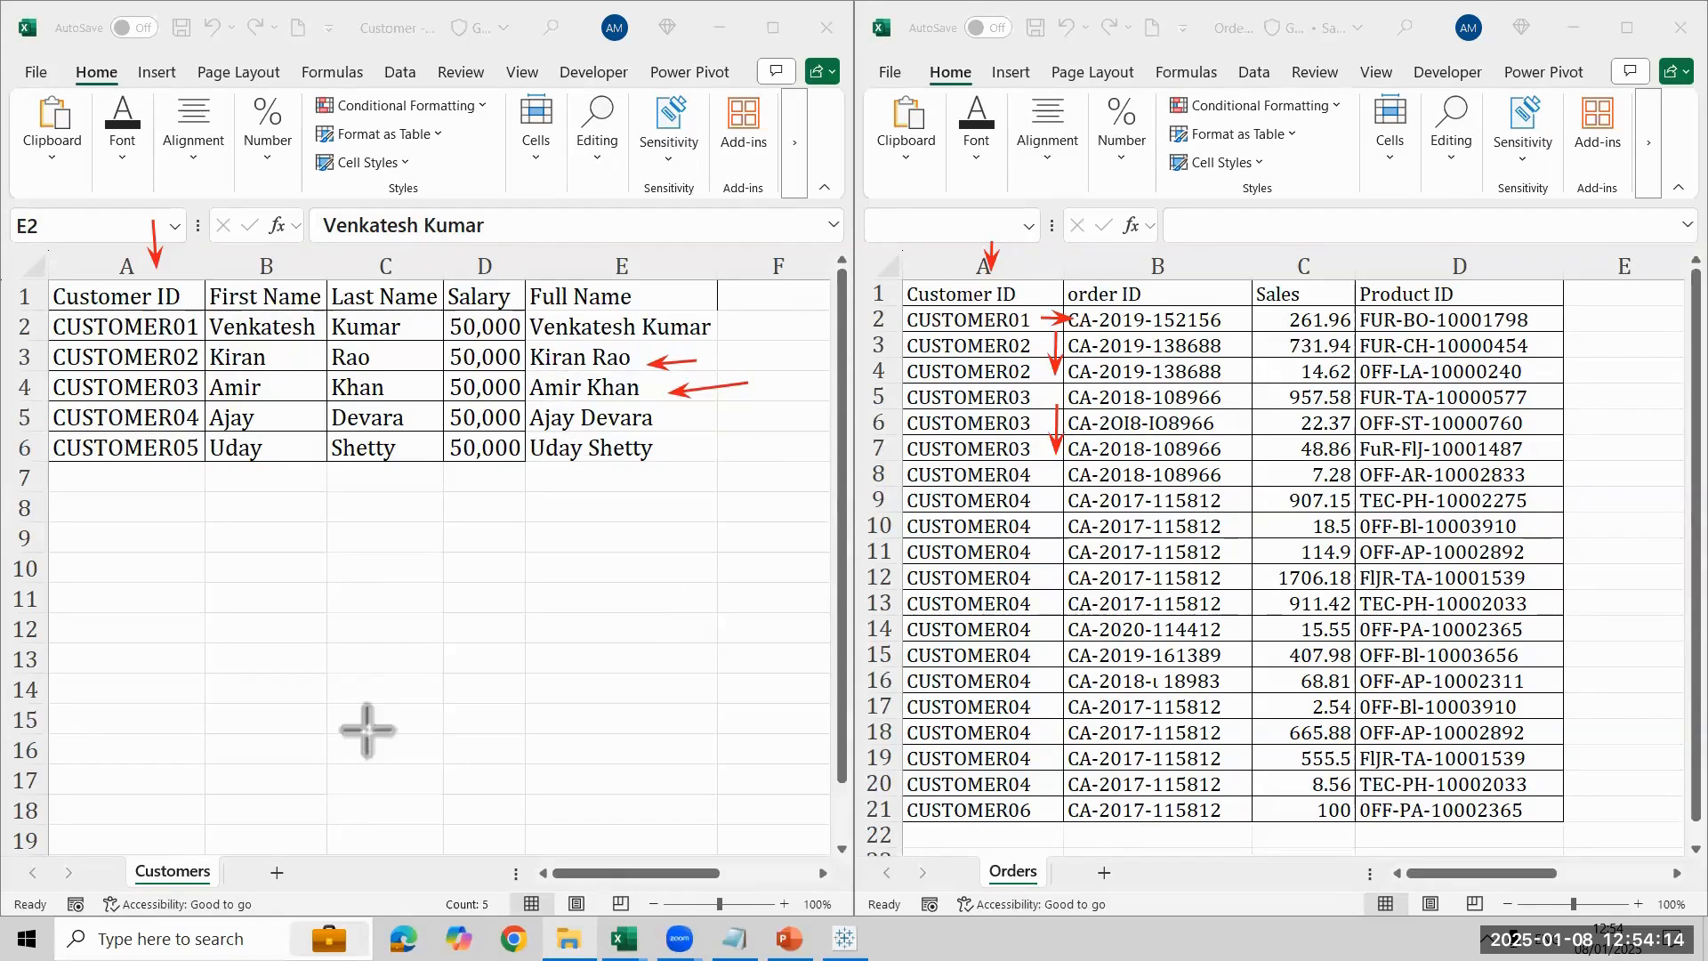
- Draw arrows pointing to the Customers and Orders sheet names and to the end of the customer ID list
drag(357, 680, 191, 836)
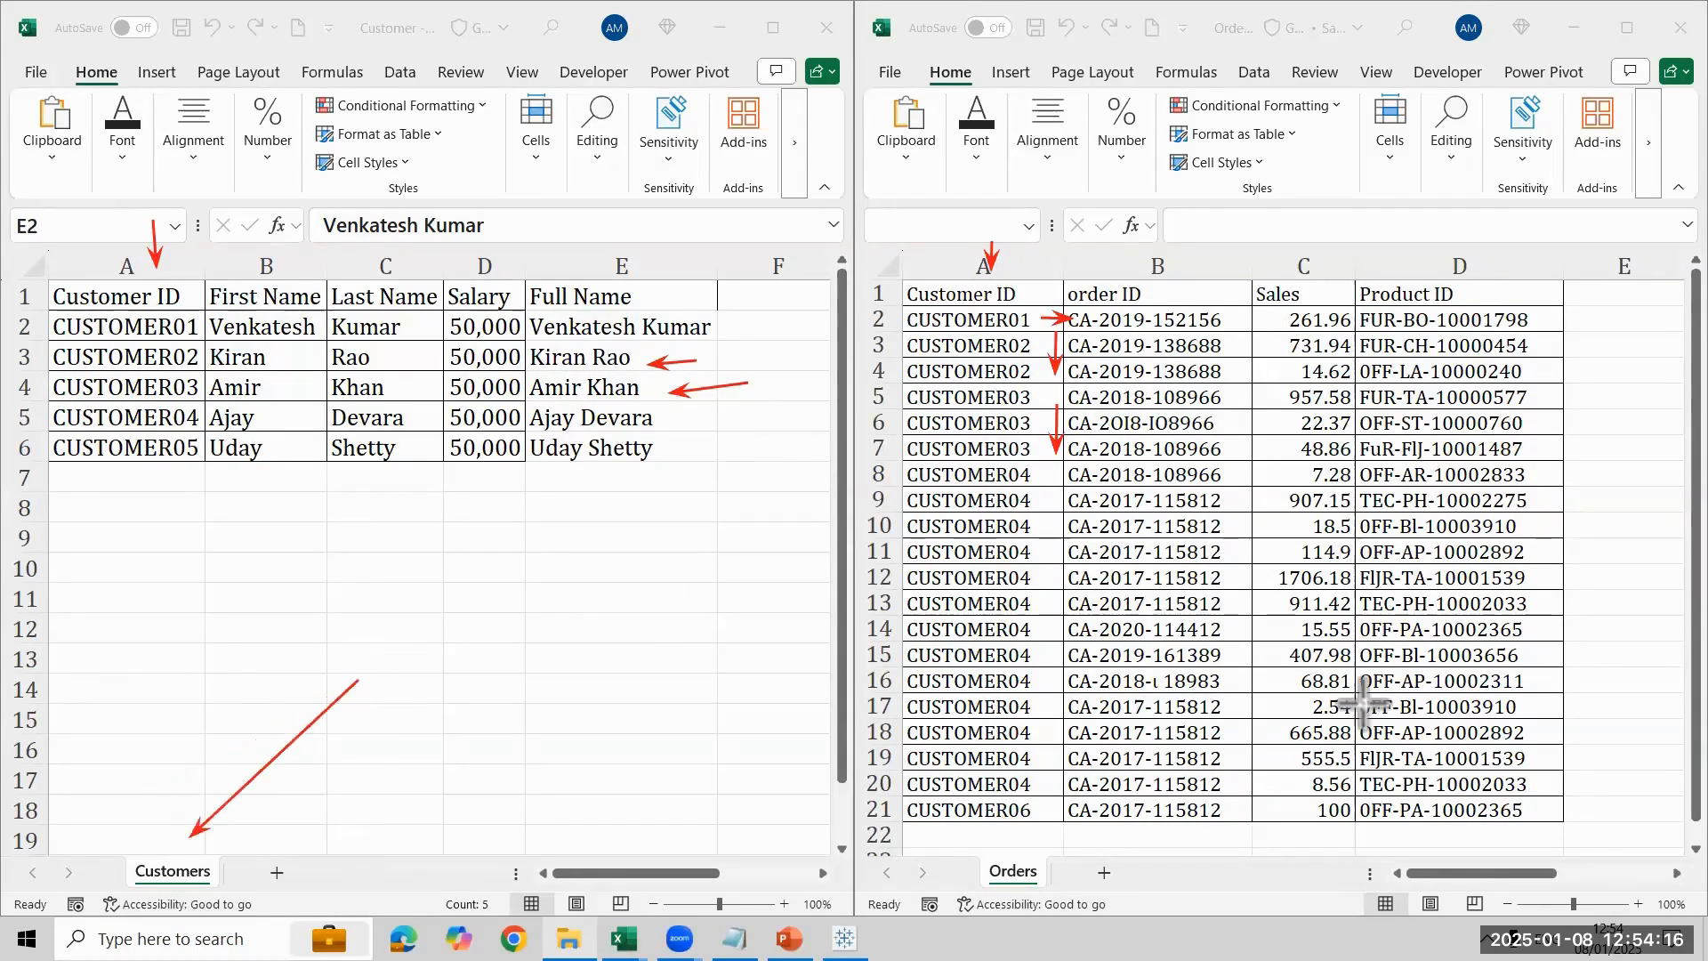
mouse_move(1294, 687)
mouse_down()
mouse_move(1083, 841)
mouse_move(1064, 836)
mouse_up()
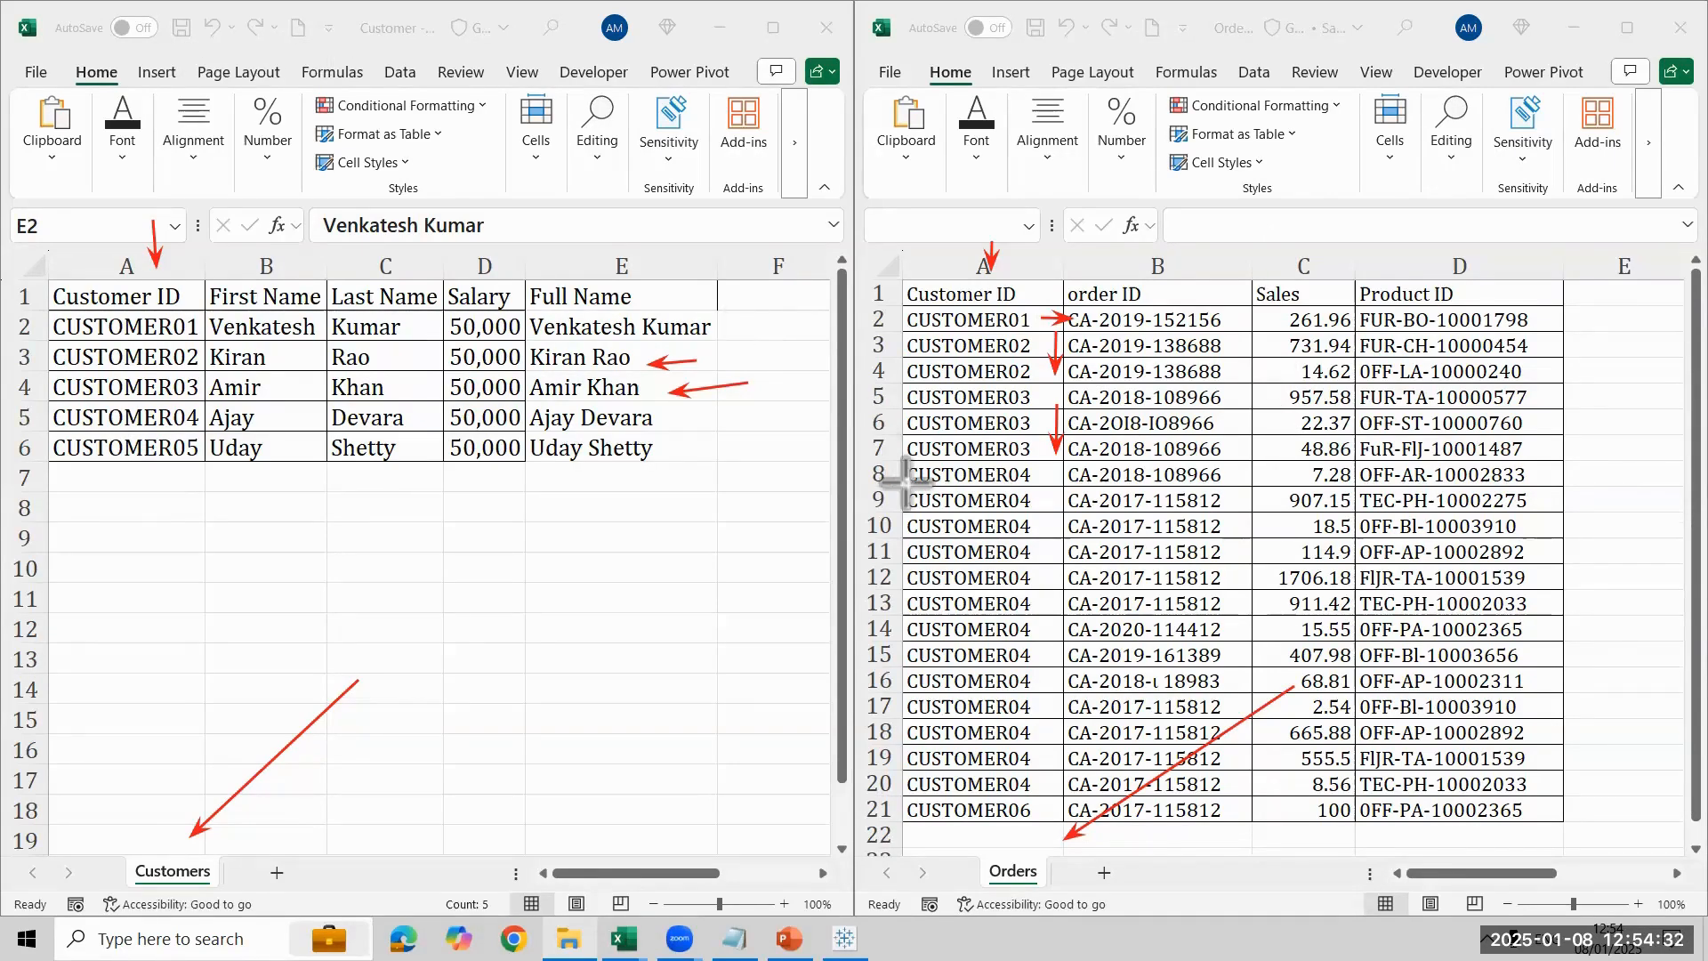
drag(55, 600, 102, 471)
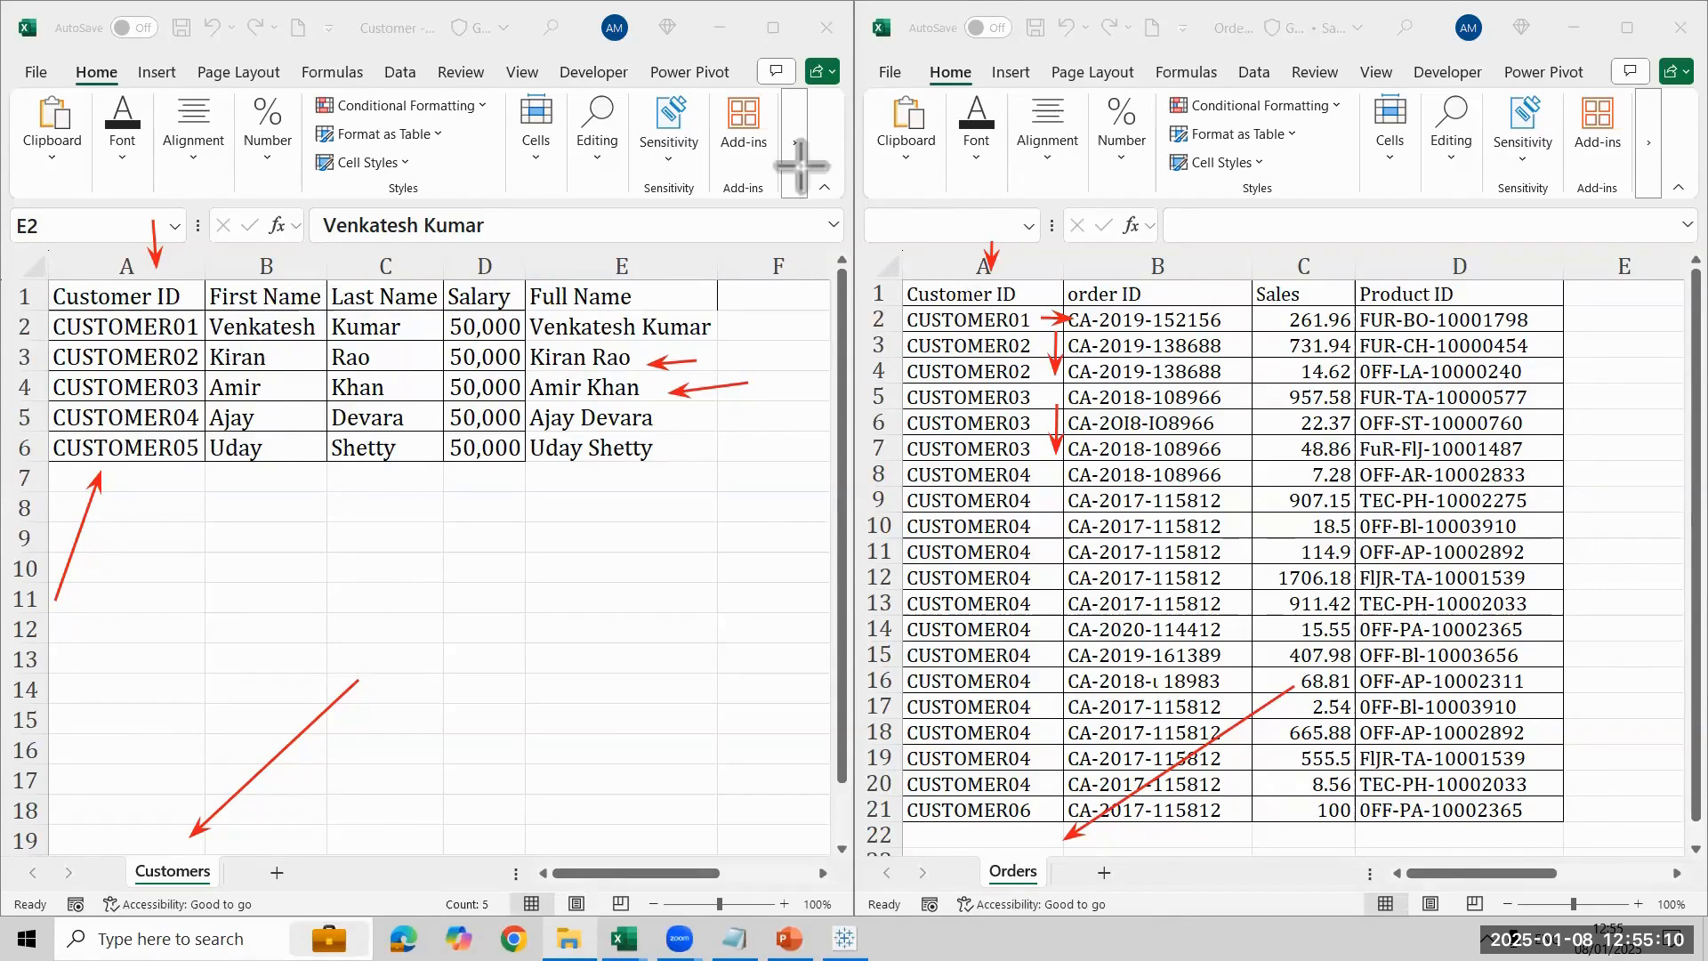
- Rename the Customer ID header in A1 of the Customers sheet as ID and fit column A to its contents
click(100, 298)
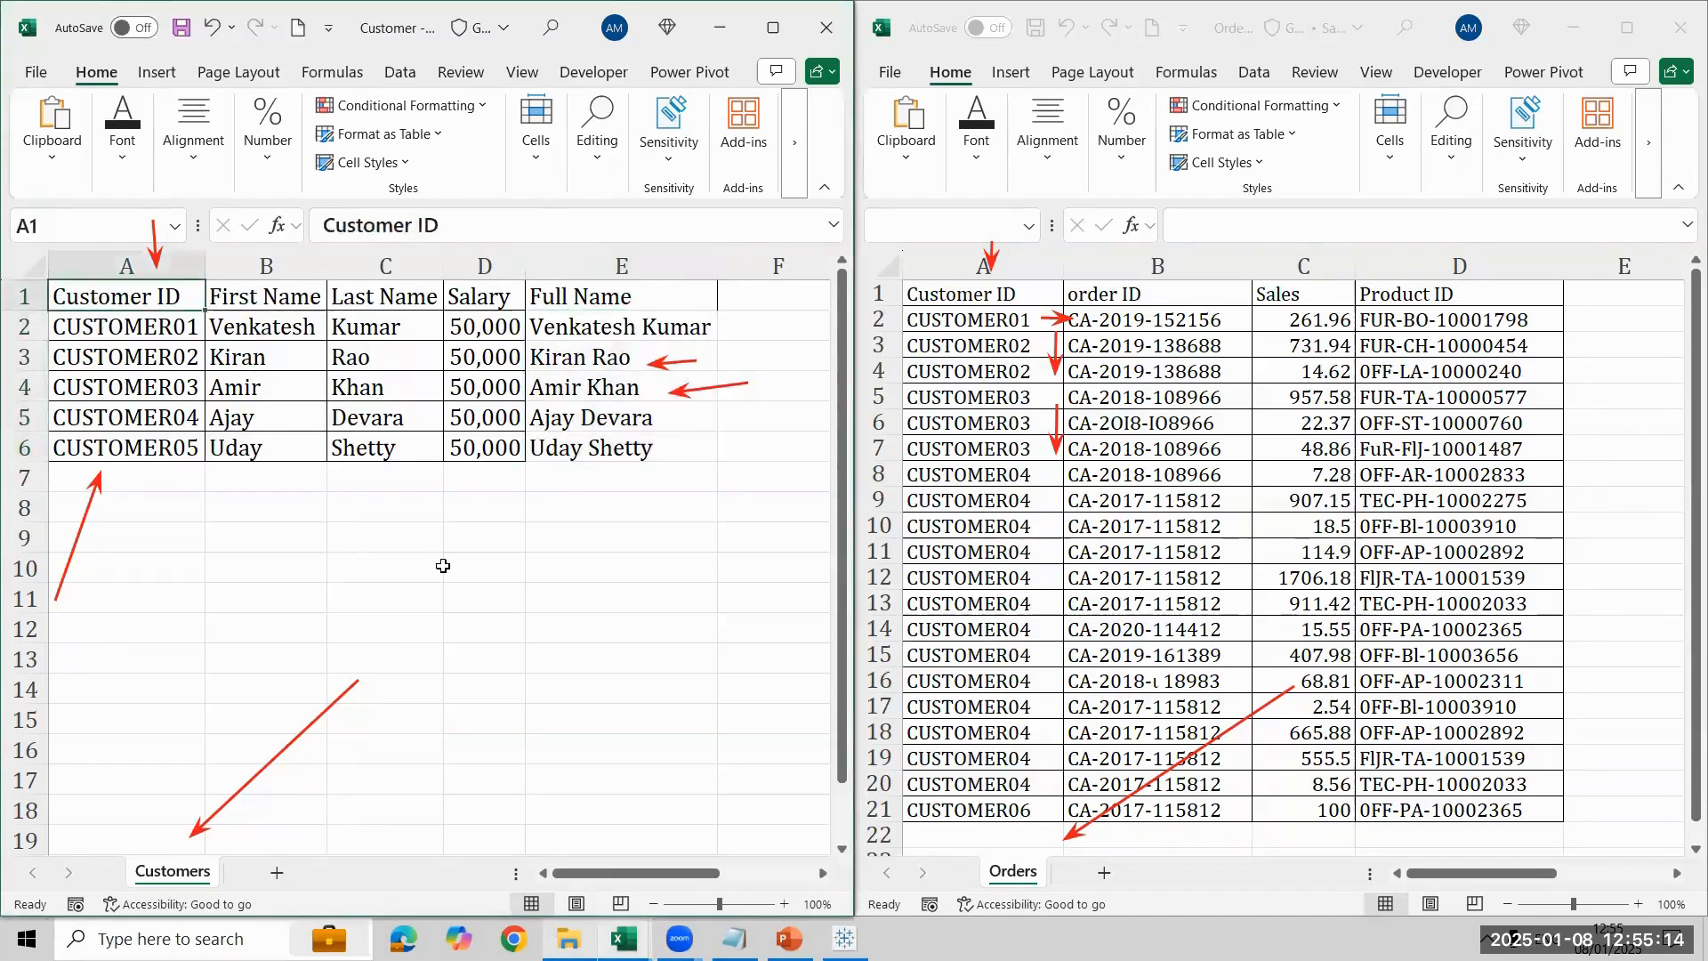
text(ID)
key(Return)
key(Right)
key(Right)
key(Right)
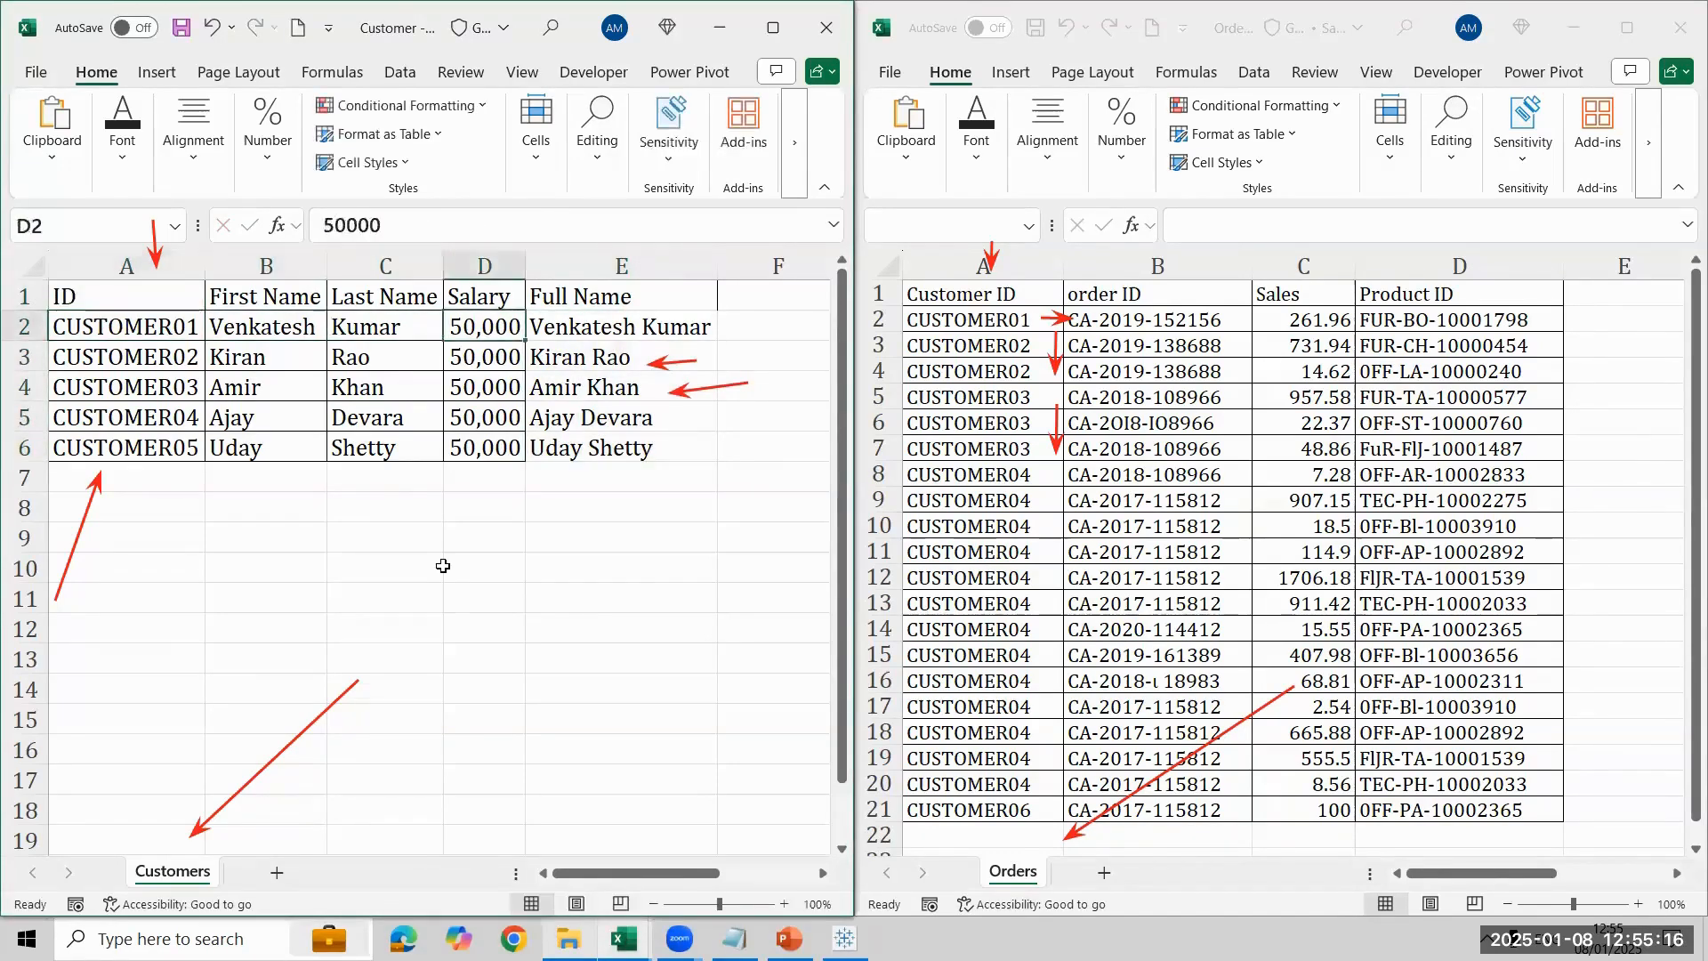
key(Right)
key(Right)
key(Right)
key(Right)
key(Home)
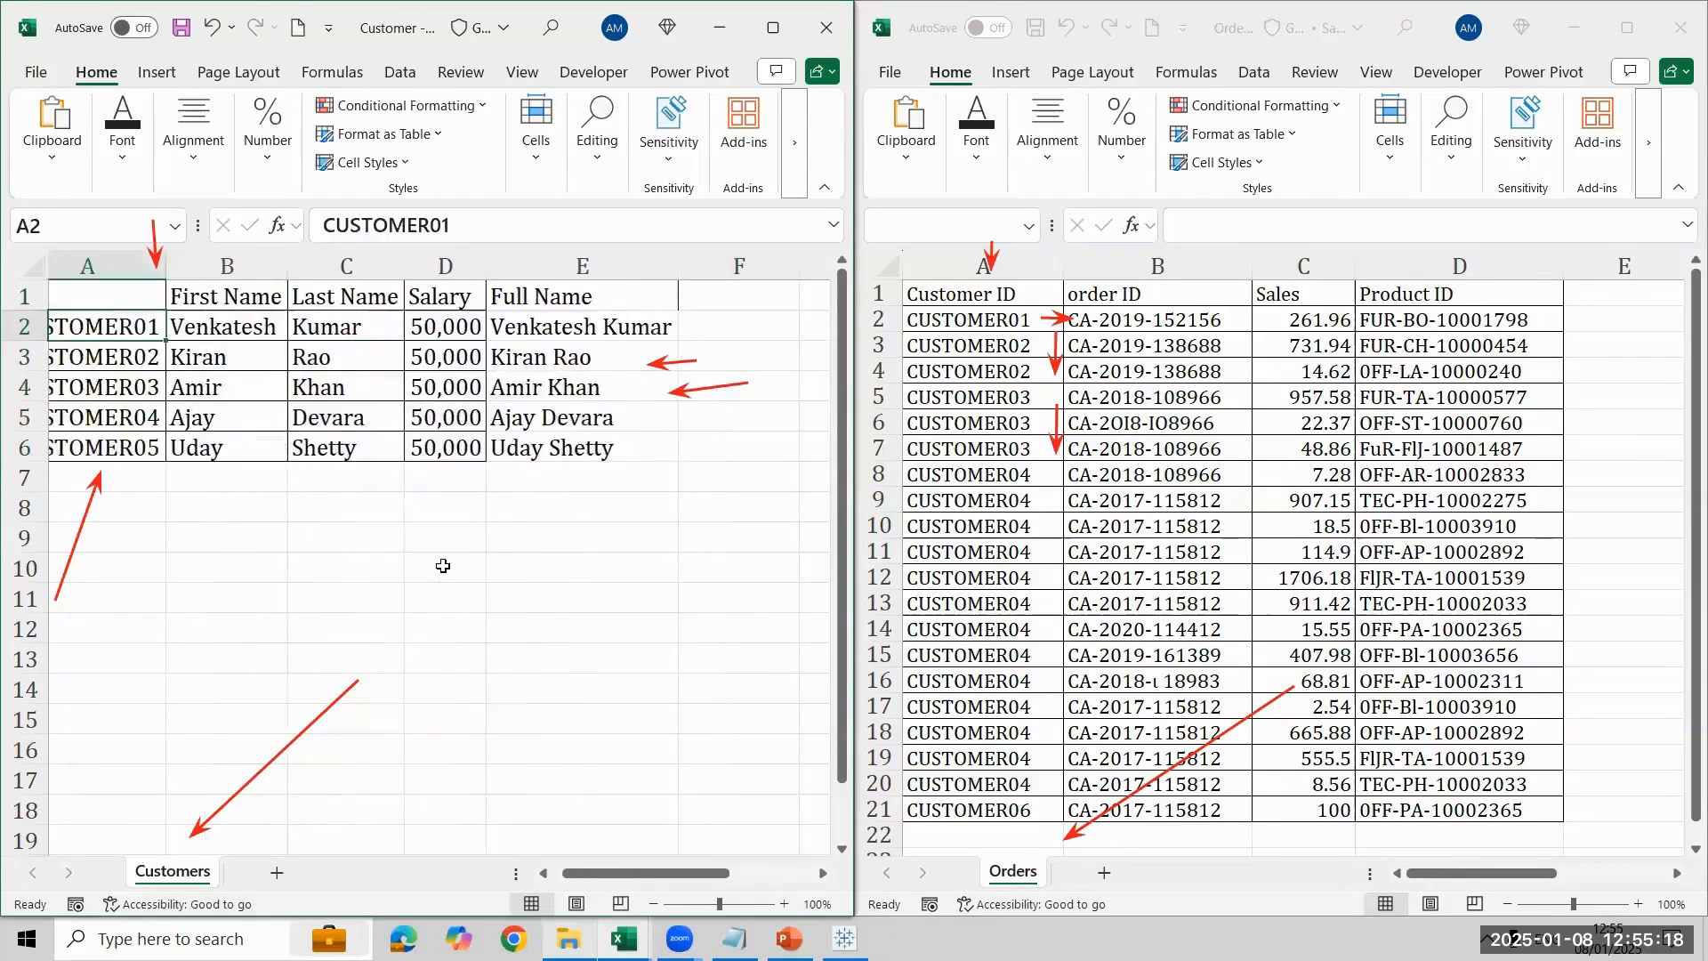
key(alt+h)
key(o)
key(i)
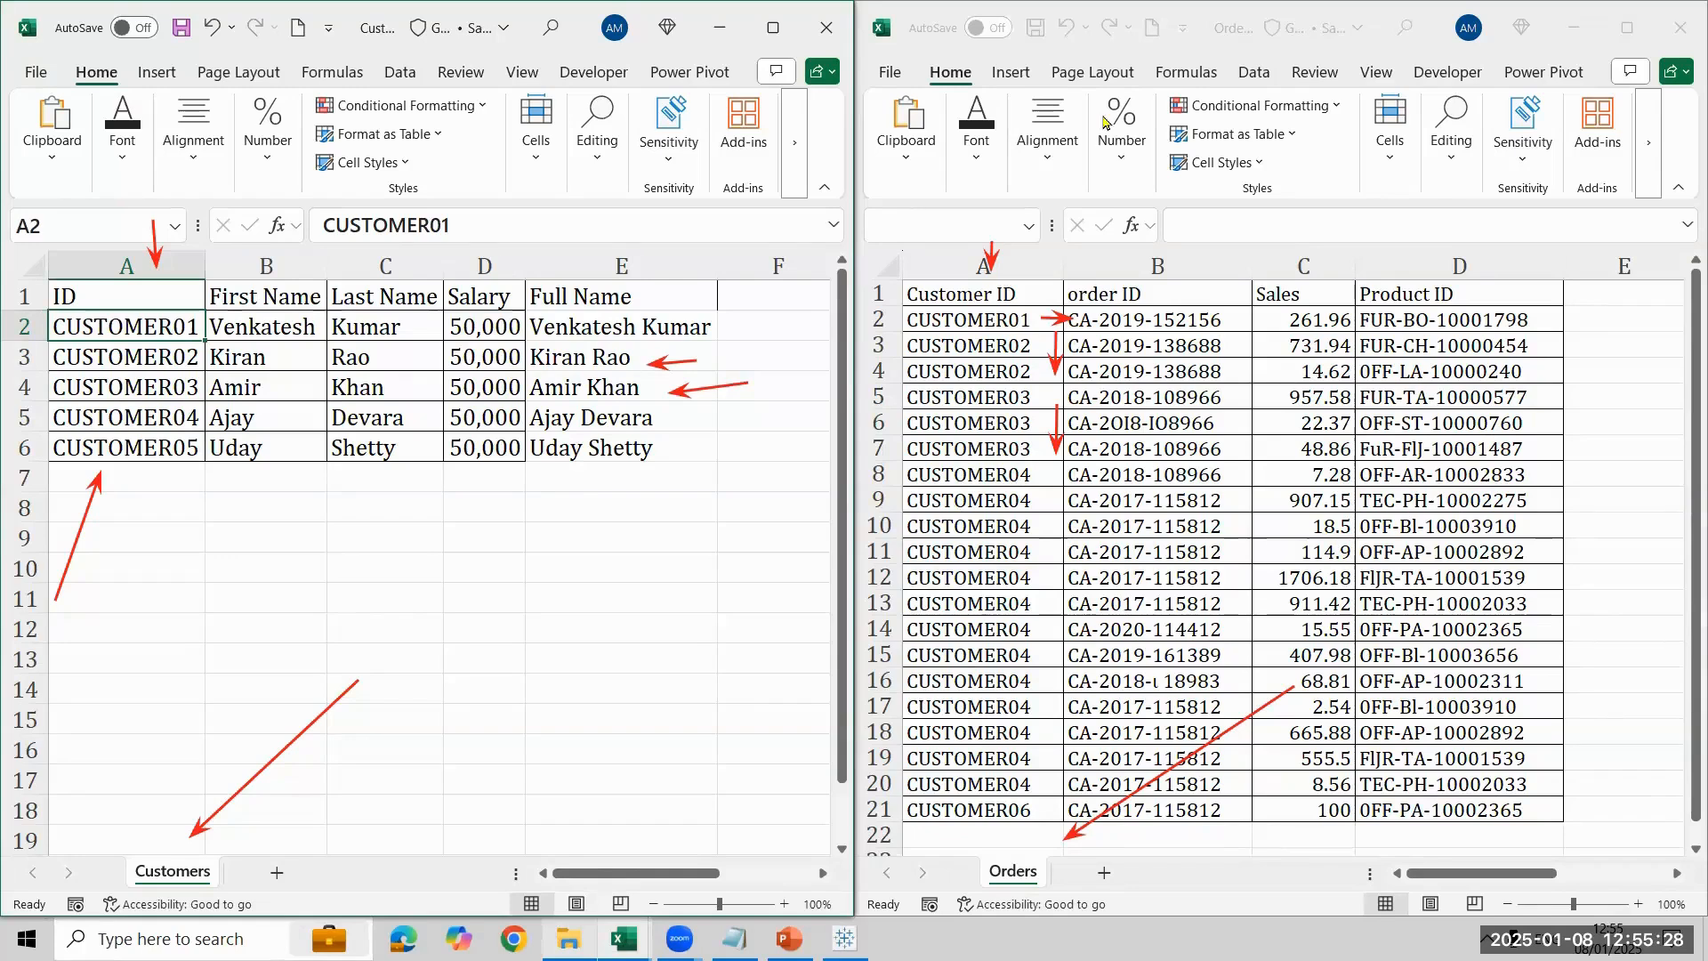
- Close the Orders - Copy workbook and switch back to the Tableau 12PM folder
click(1680, 28)
click(1680, 27)
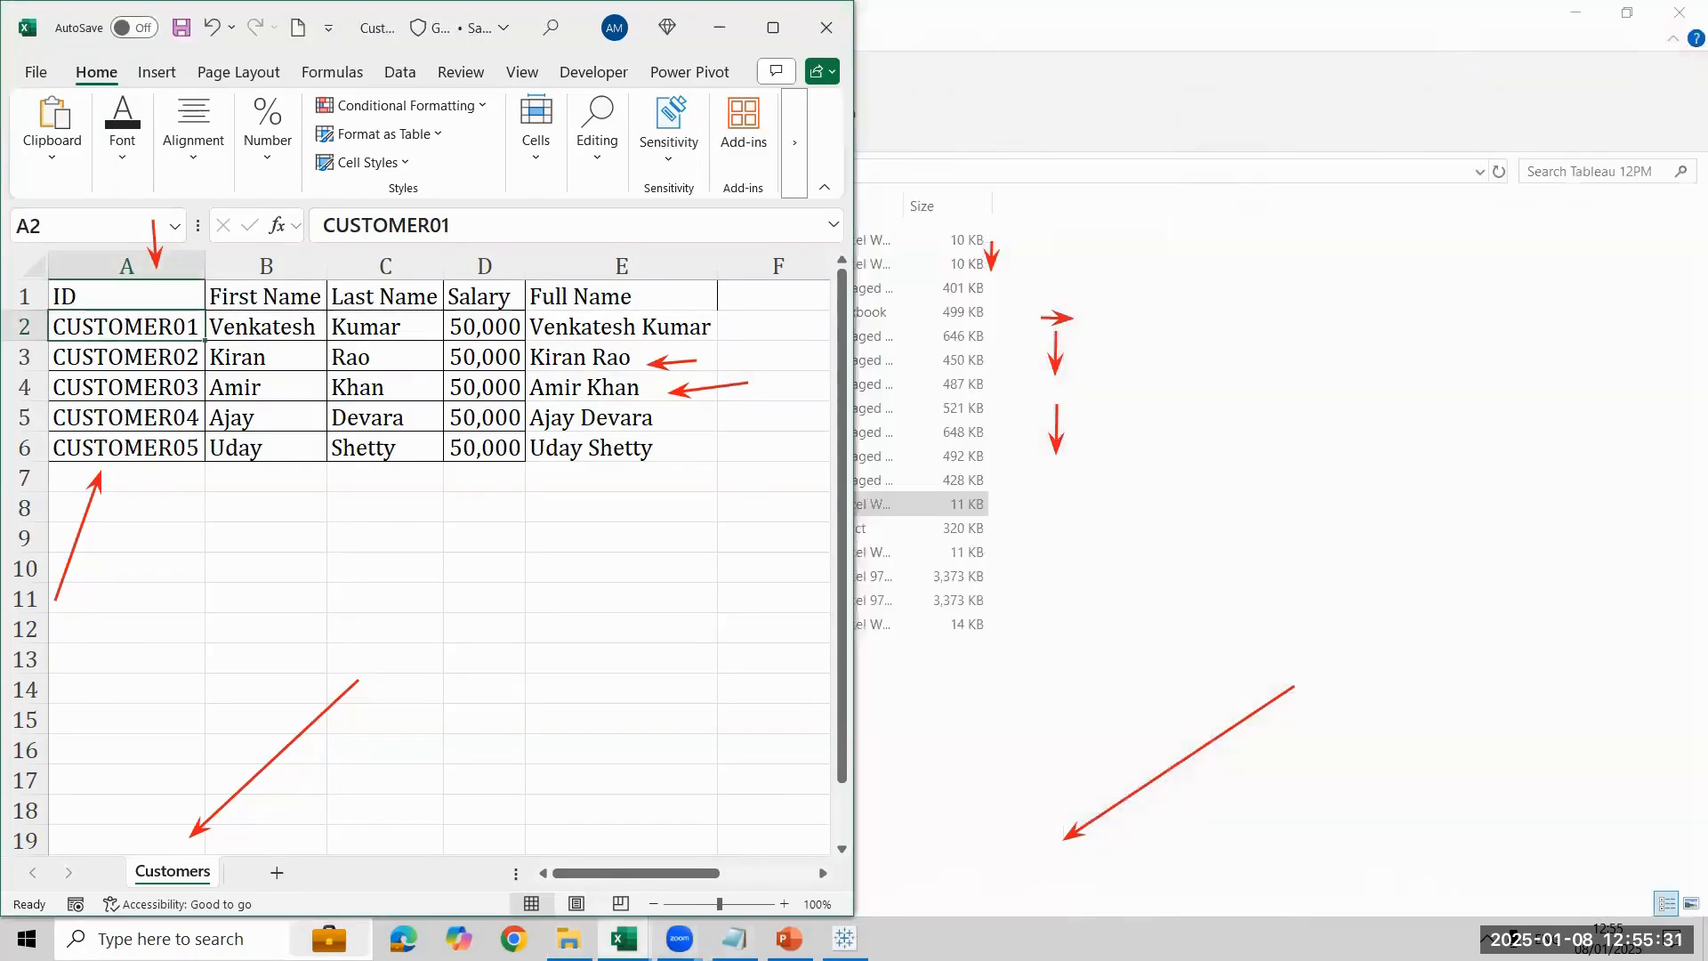
click(983, 738)
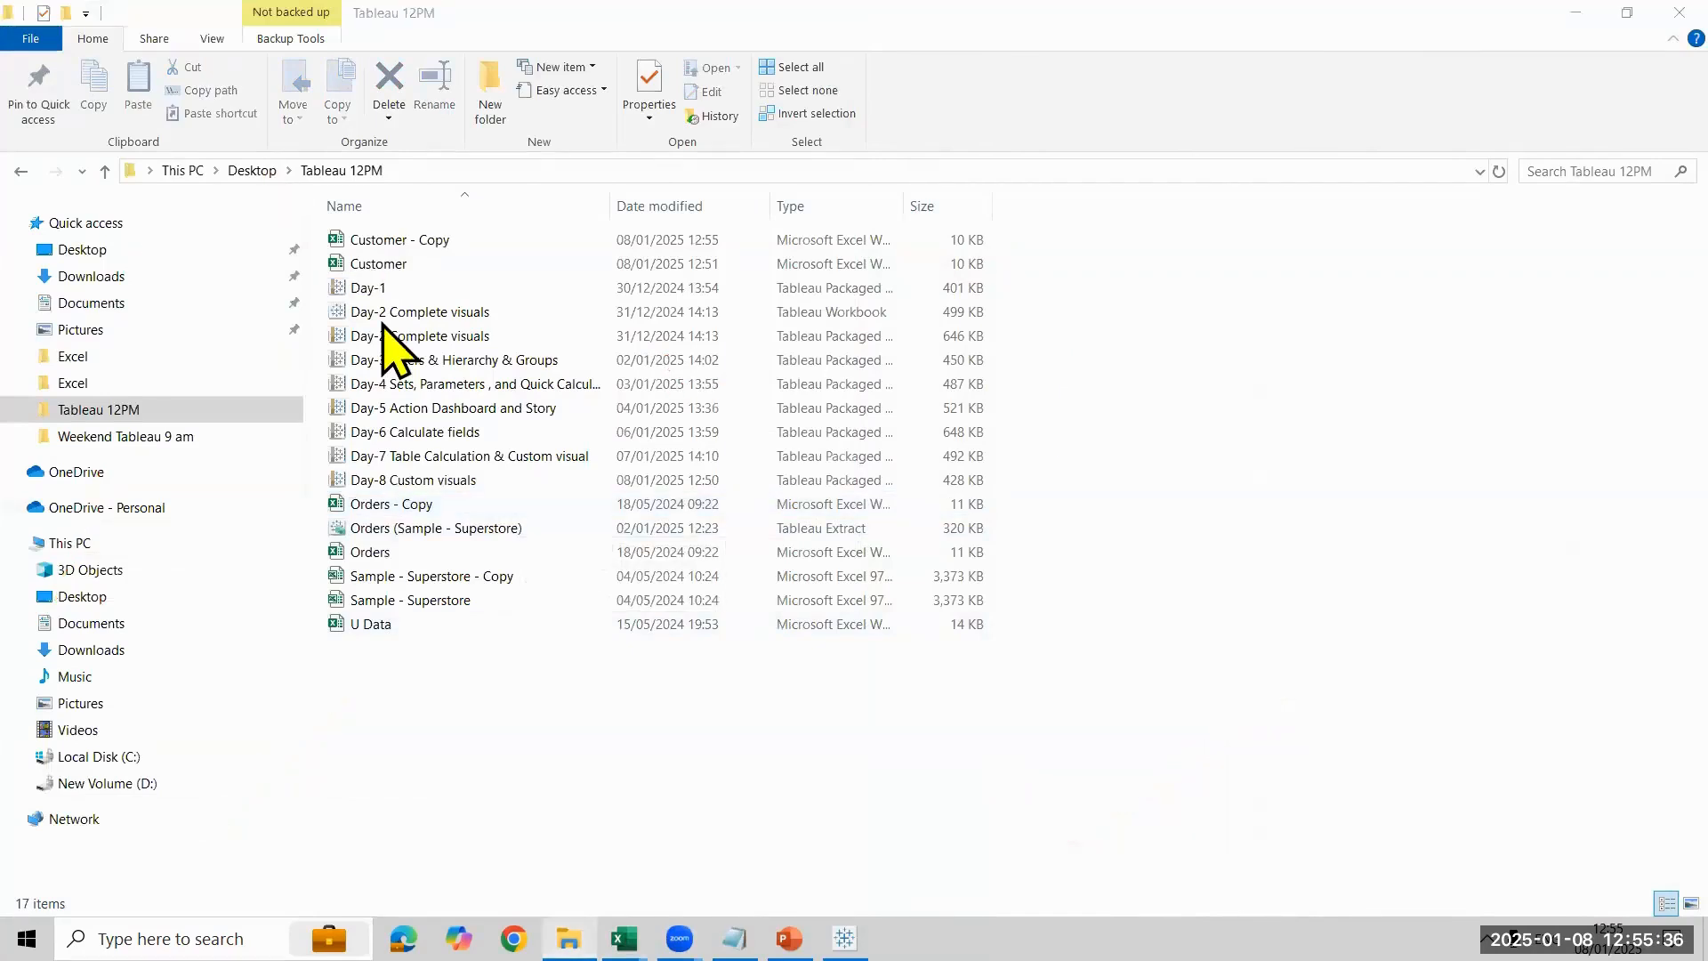
- Open the original Customer workbook from the Tableau 12PM folder and maximize its window
click(427, 311)
double_click(469, 266)
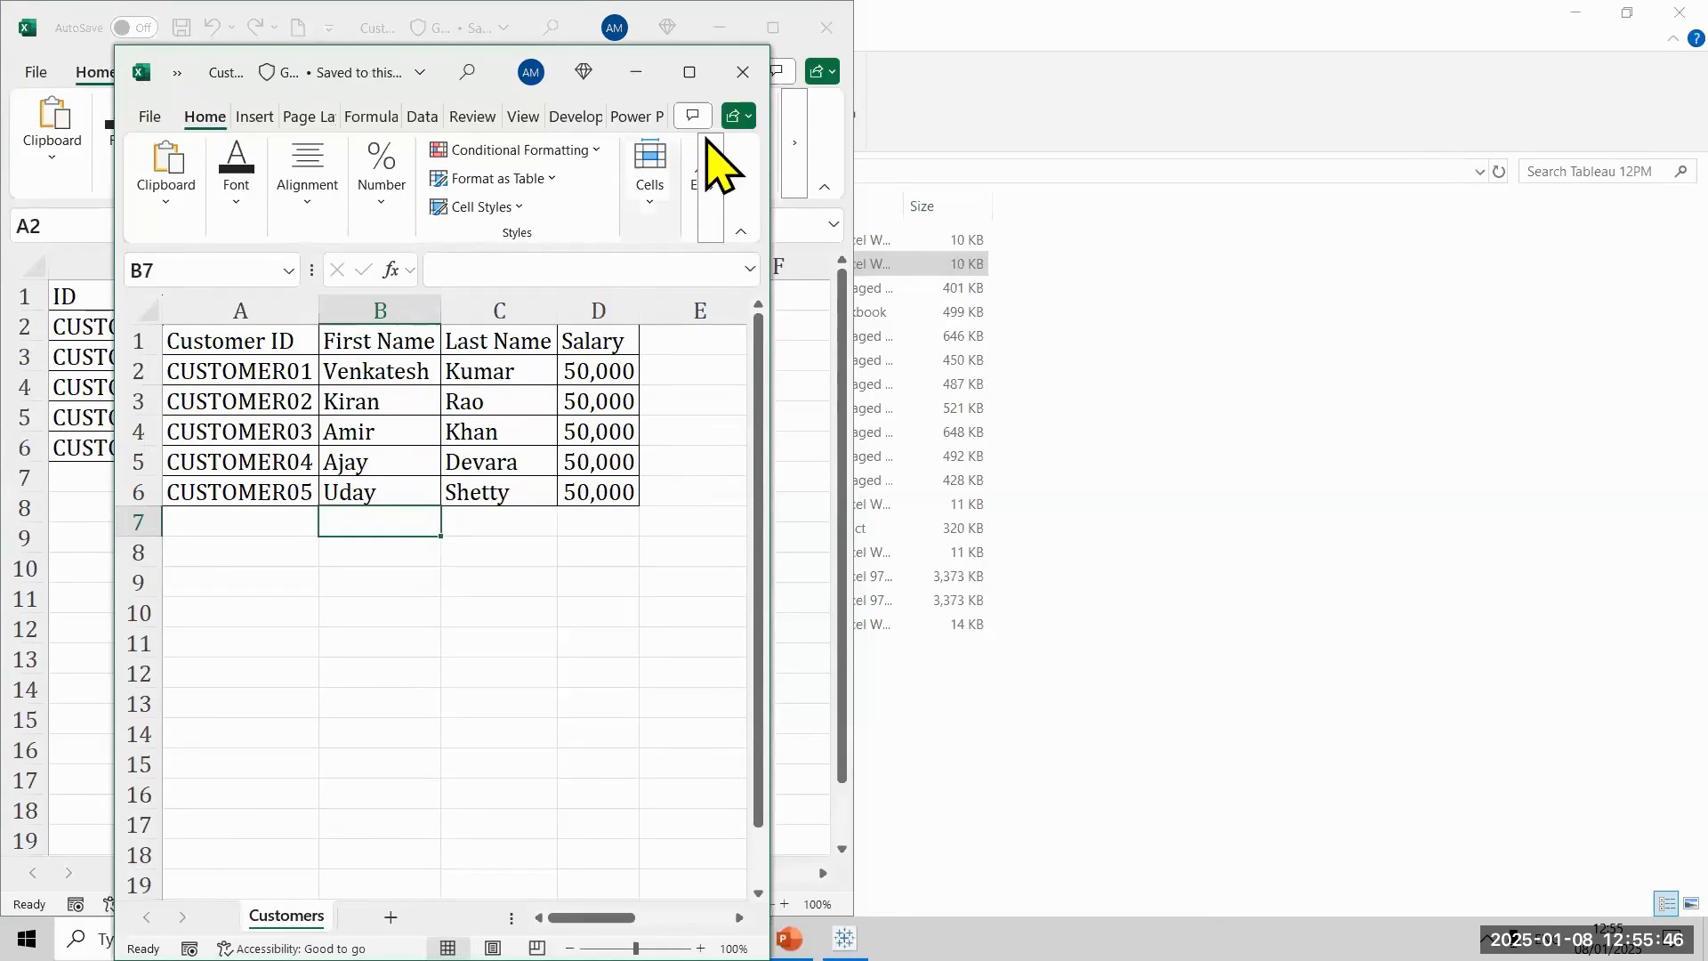
click(690, 72)
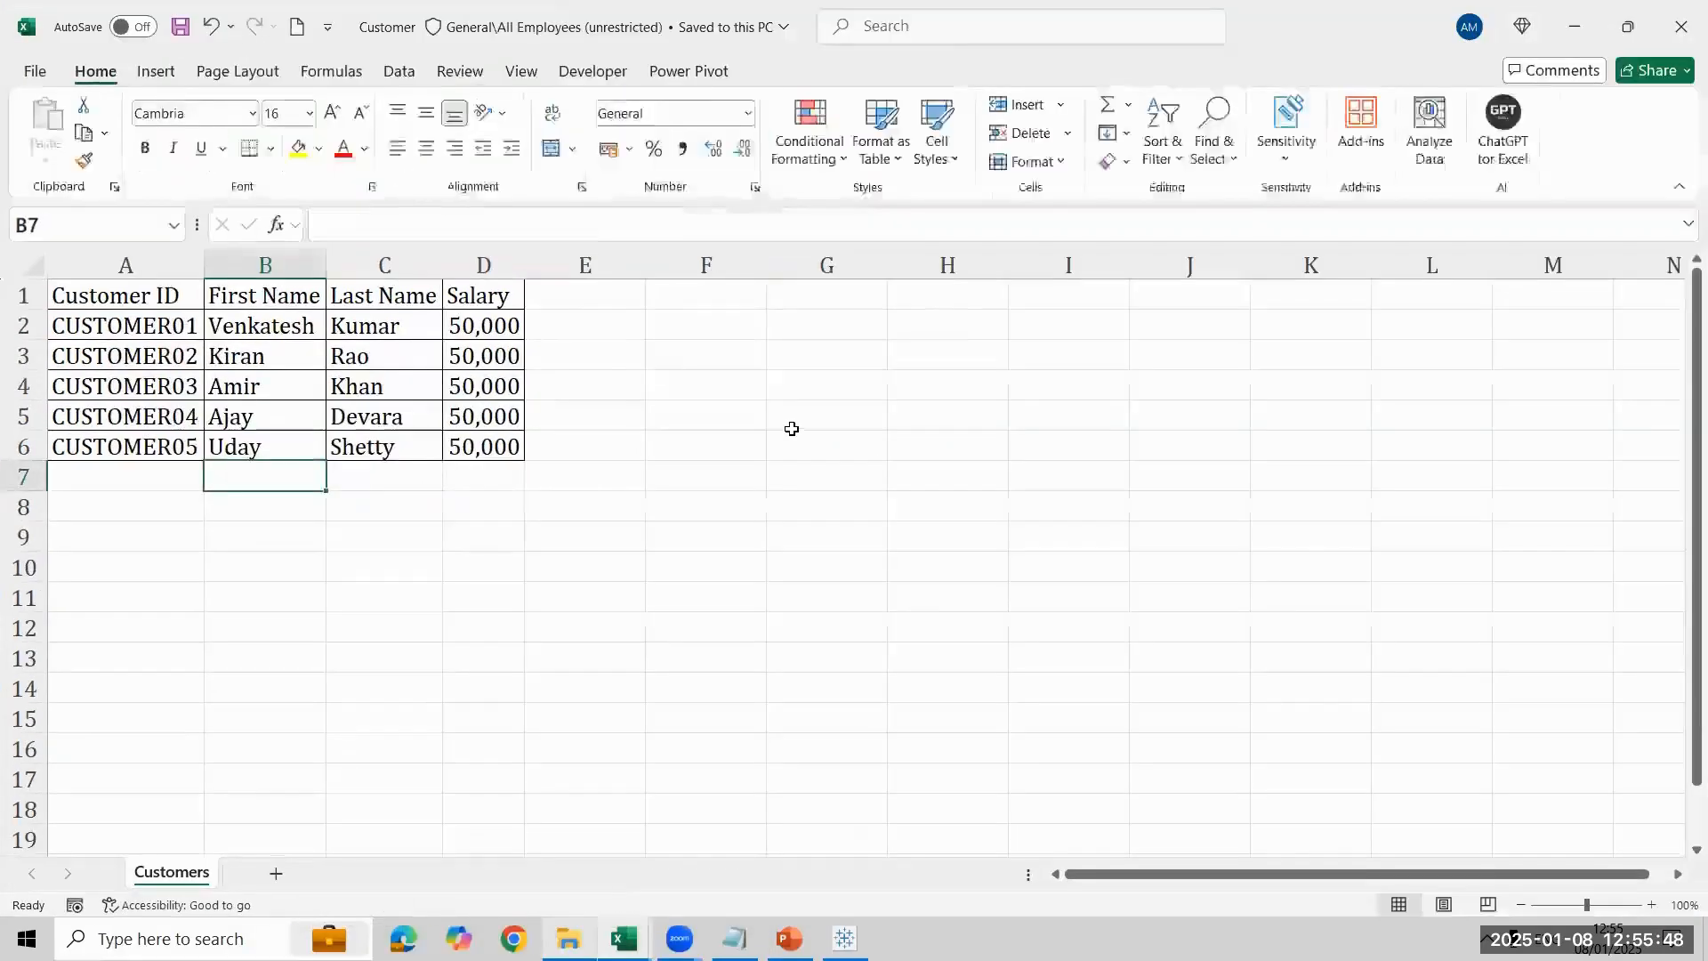
- Enter the header Full Names in cell E1 beside the Salary column on the Customers sheet
click(614, 325)
key(Up)
text(Full Names)
key(Return)
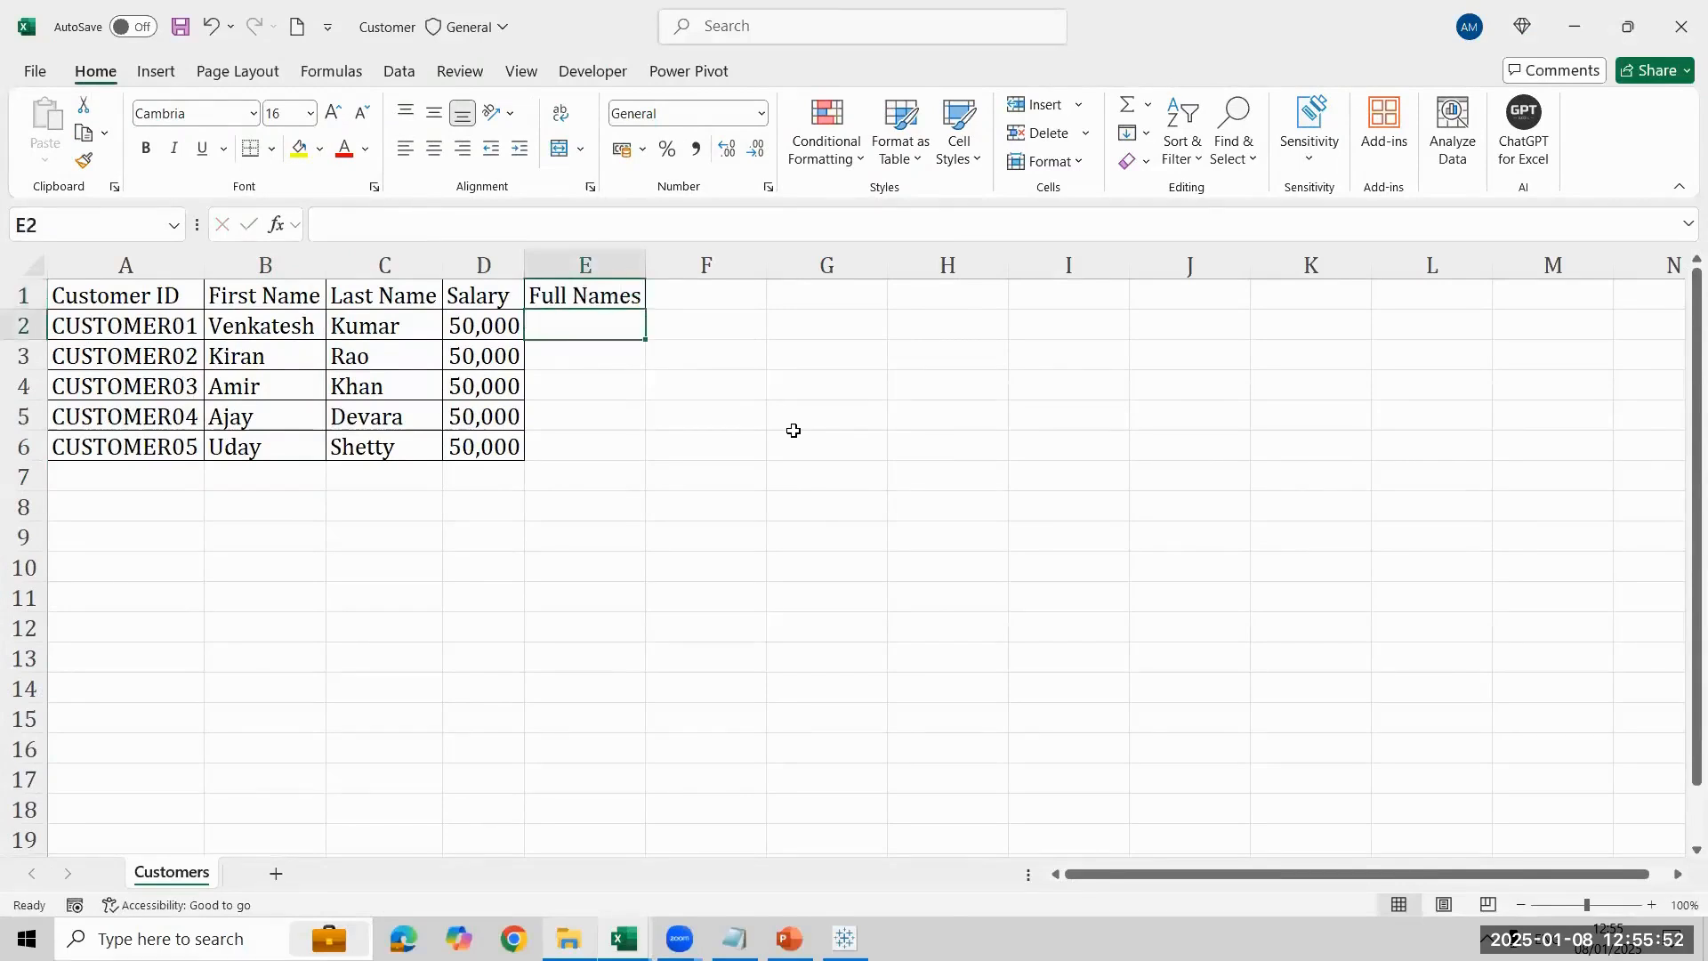
- Enter the formula =B2&" "&C2 in E2 to combine the first and last name with a space between them
text(=)
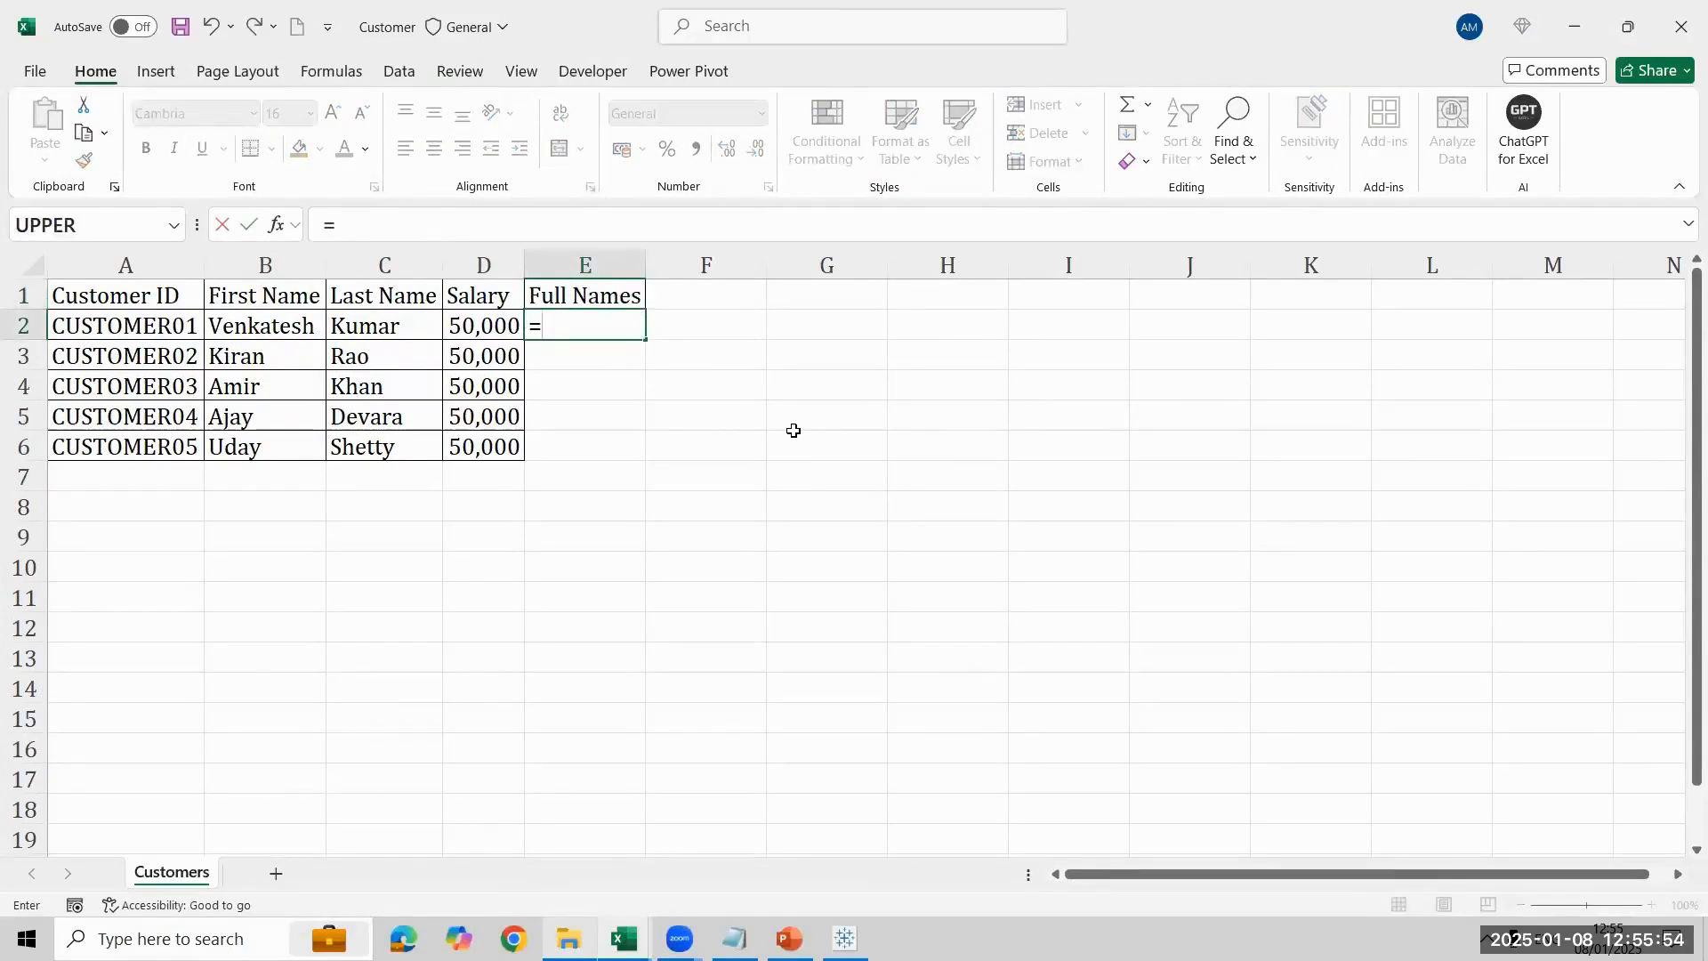
key(Left)
key(Left)
key(Left)
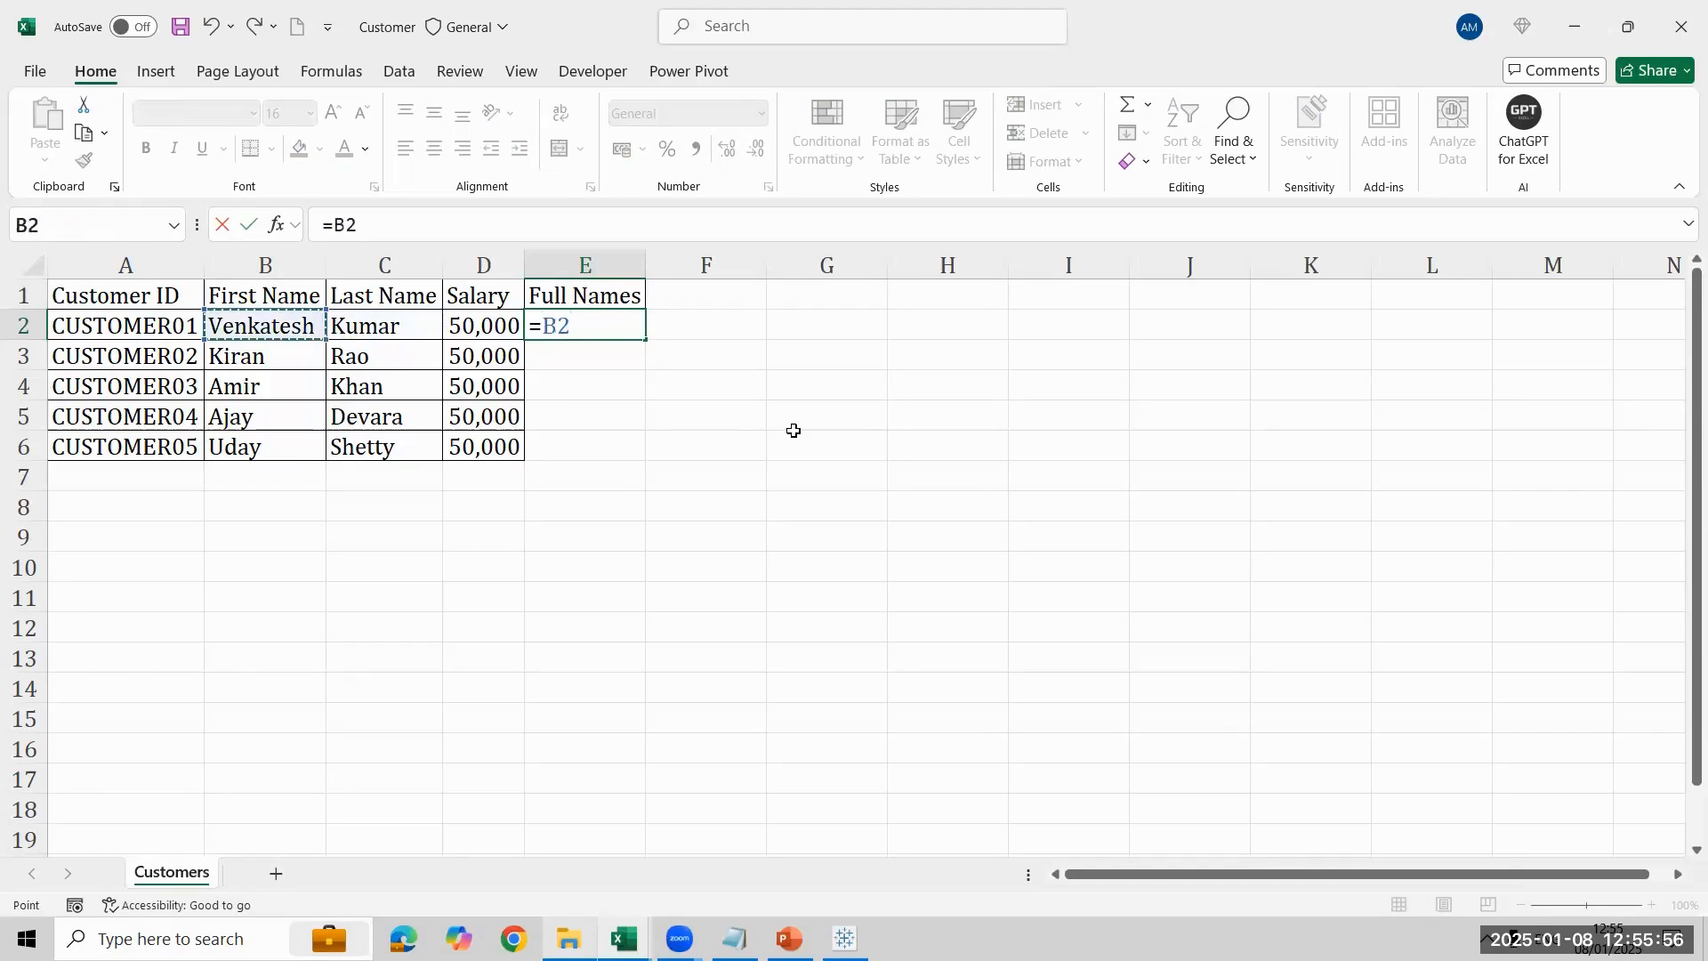
text(&" "&)
key(Left)
- Fill the full-name formula from E2 down to E6
key(Left)
key(Return)
key(Left)
key(ctrl+Down)
key(Right)
key(ctrl+shift+Up)
key(ctrl+d)
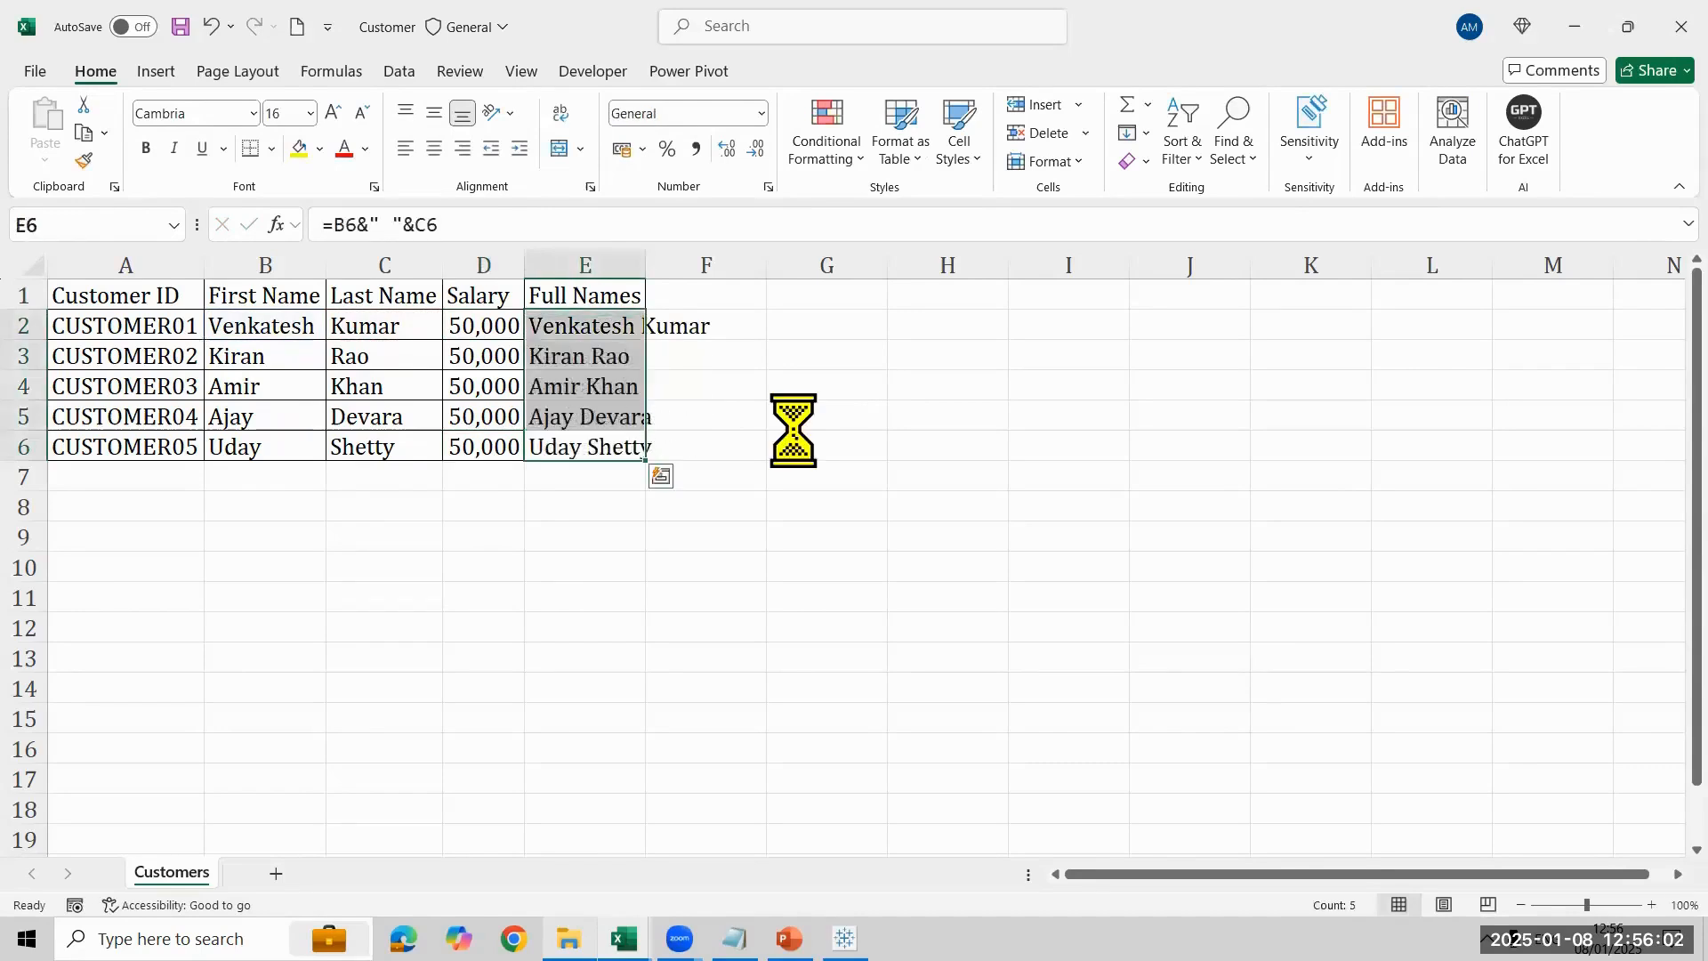
- Convert the full-name formulas in E2:E6 to static values by copying them and pasting values in place
key(ctrl+c)
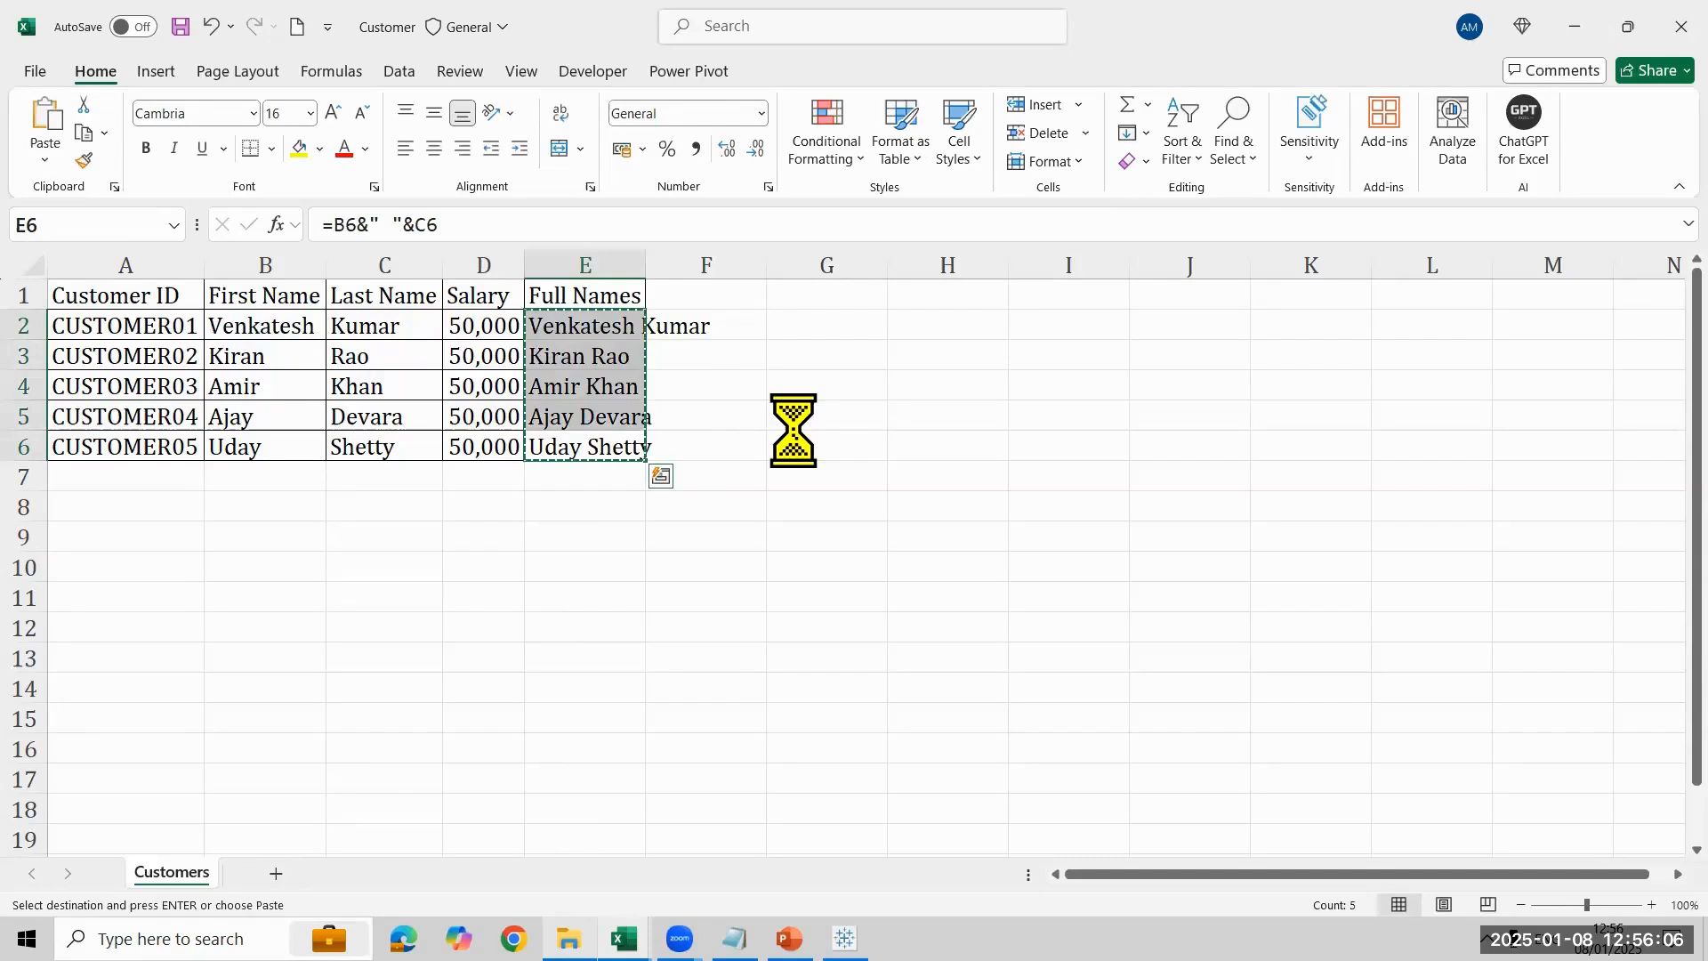
key(alt)
key(h)
key(v)
key(v)
key(Escape)
- Fit the width of column E to the Full Names header and its entries
key(Up)
key(Up)
key(Up)
key(Up)
key(Up)
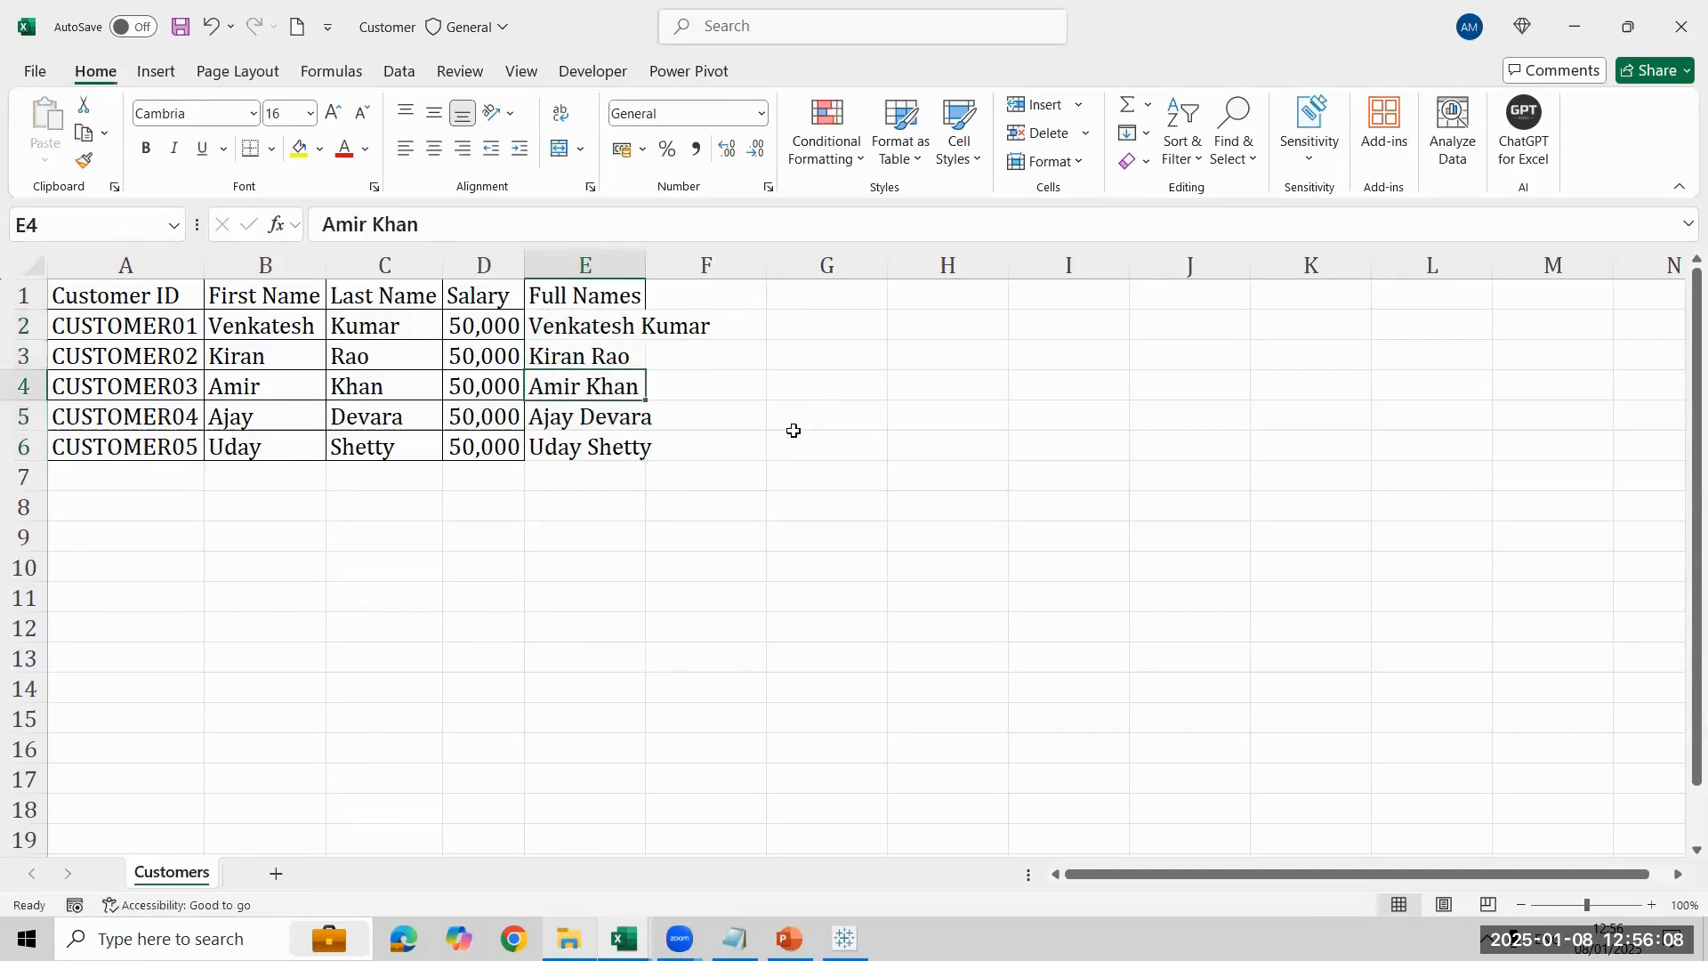
key(ctrl+shift+Down)
key(alt)
key(h)
key(o)
key(i)
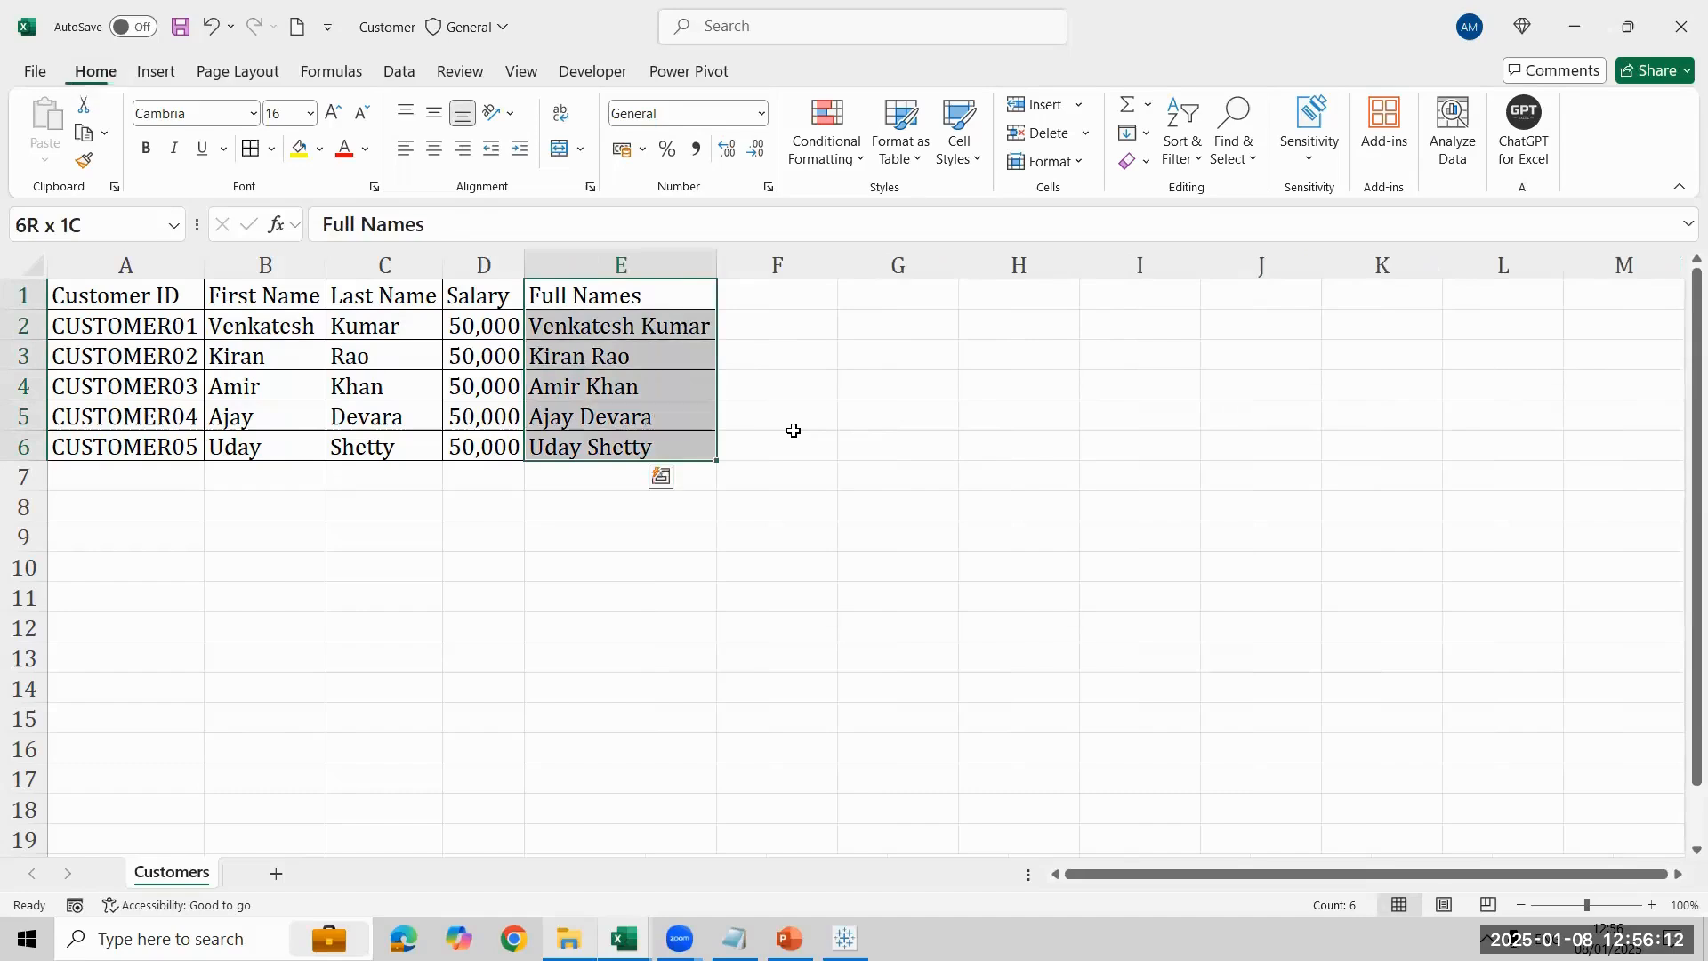
- Shorten the Customer ID header in A1 to ID
key(ctrl+Home)
key(F2)
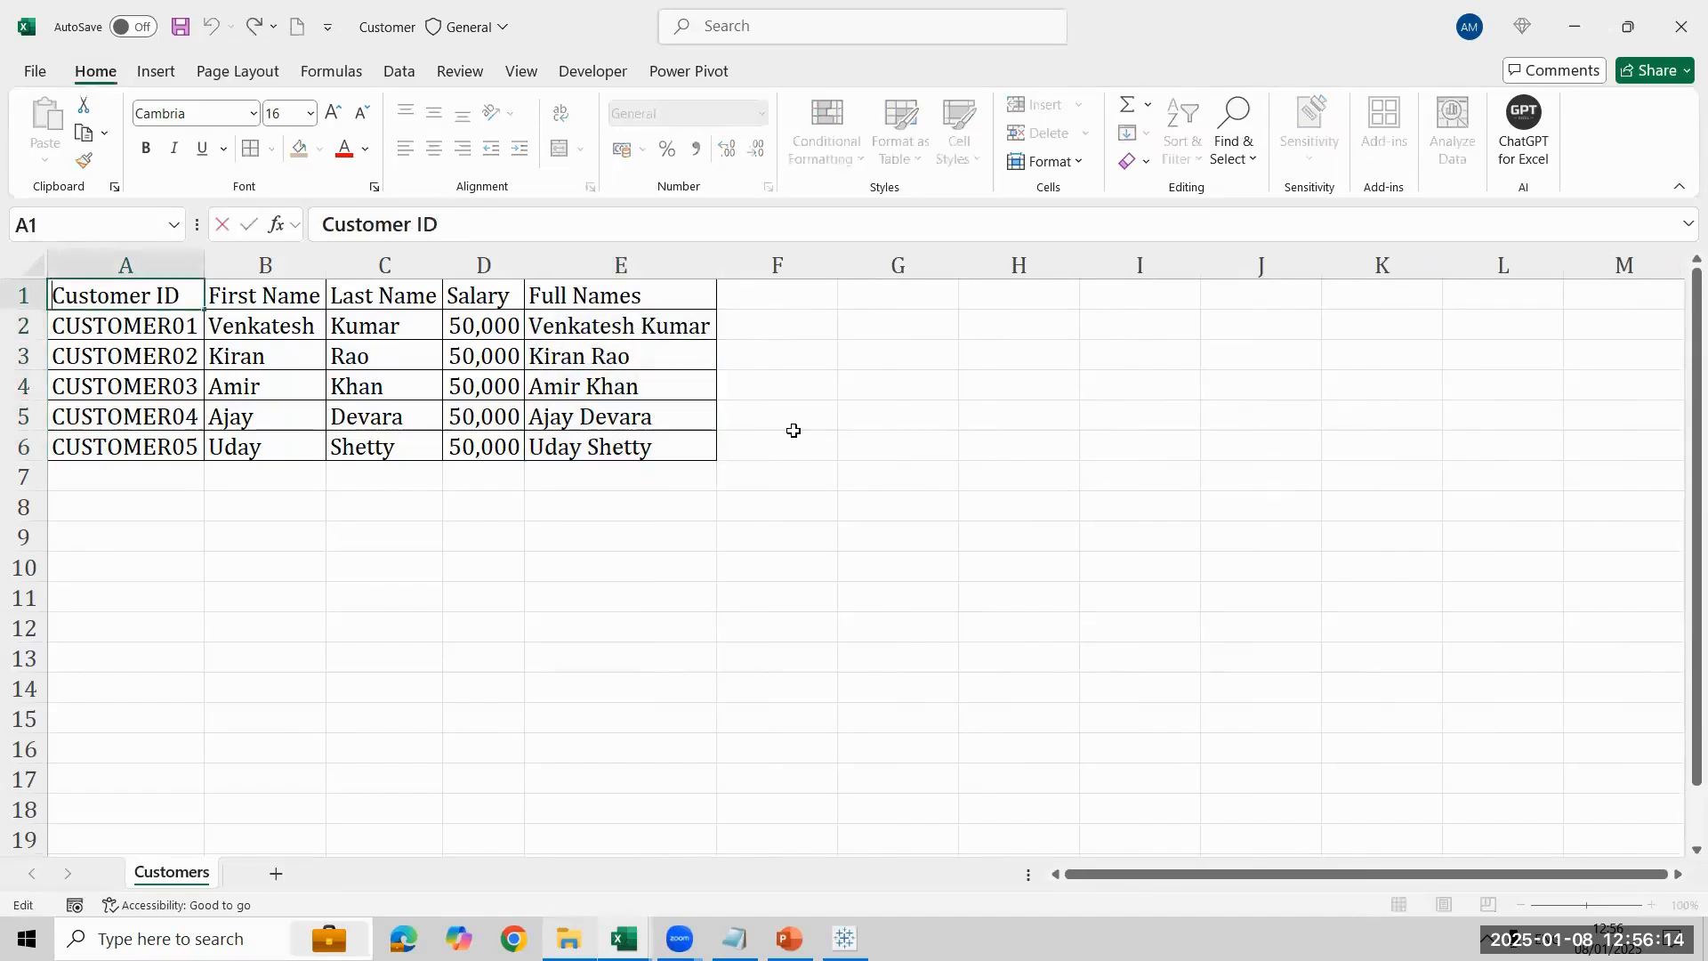
key(shift+Home)
key(BackSpace)
key(Return)
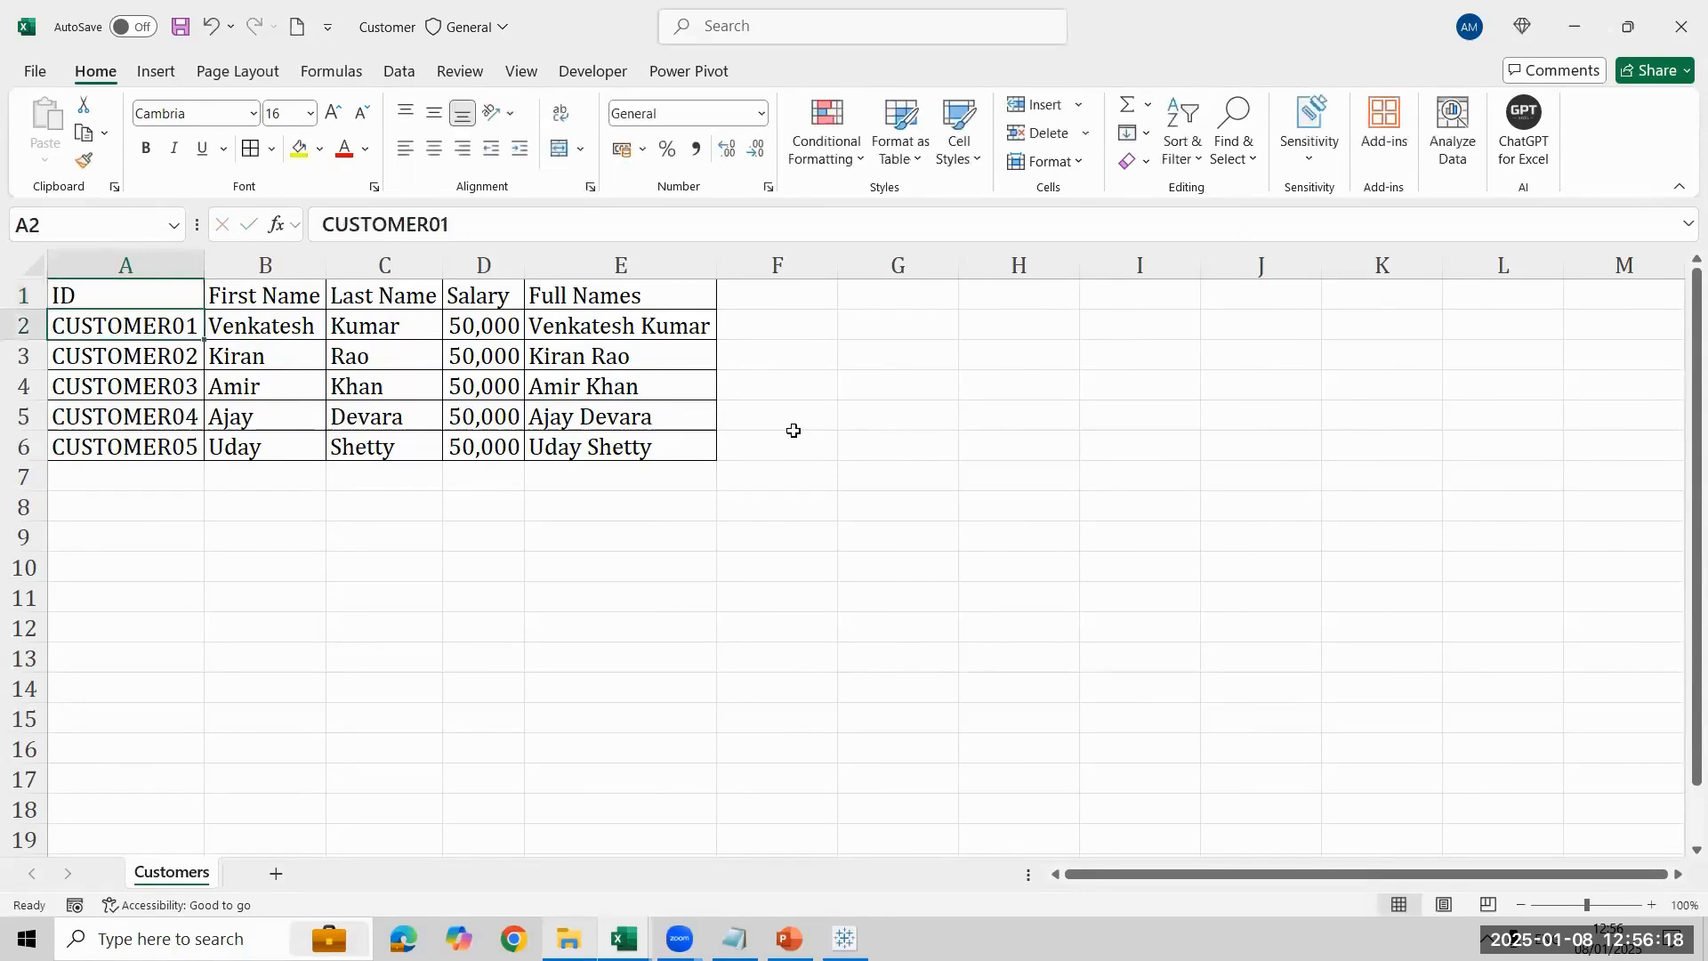
- Close the Customer workbook, then select the Customer and Orders files in the Tableau 12PM folder
click(1627, 26)
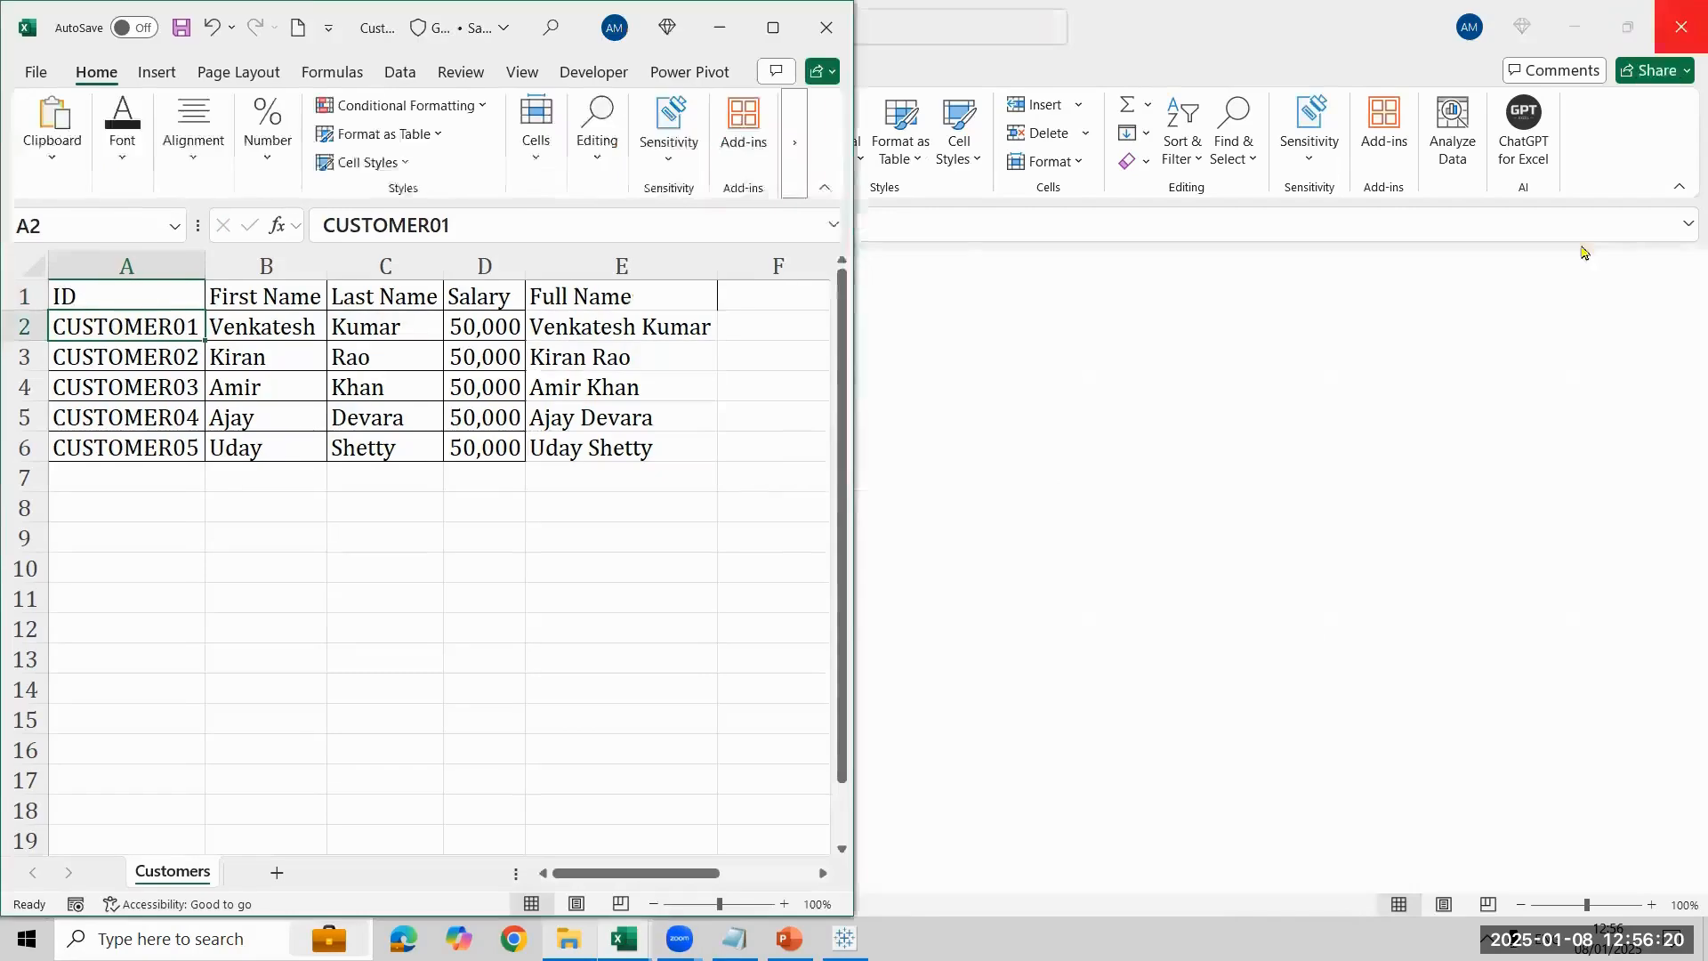
key(alt+Tab)
click(505, 267)
ctrl+click(520, 553)
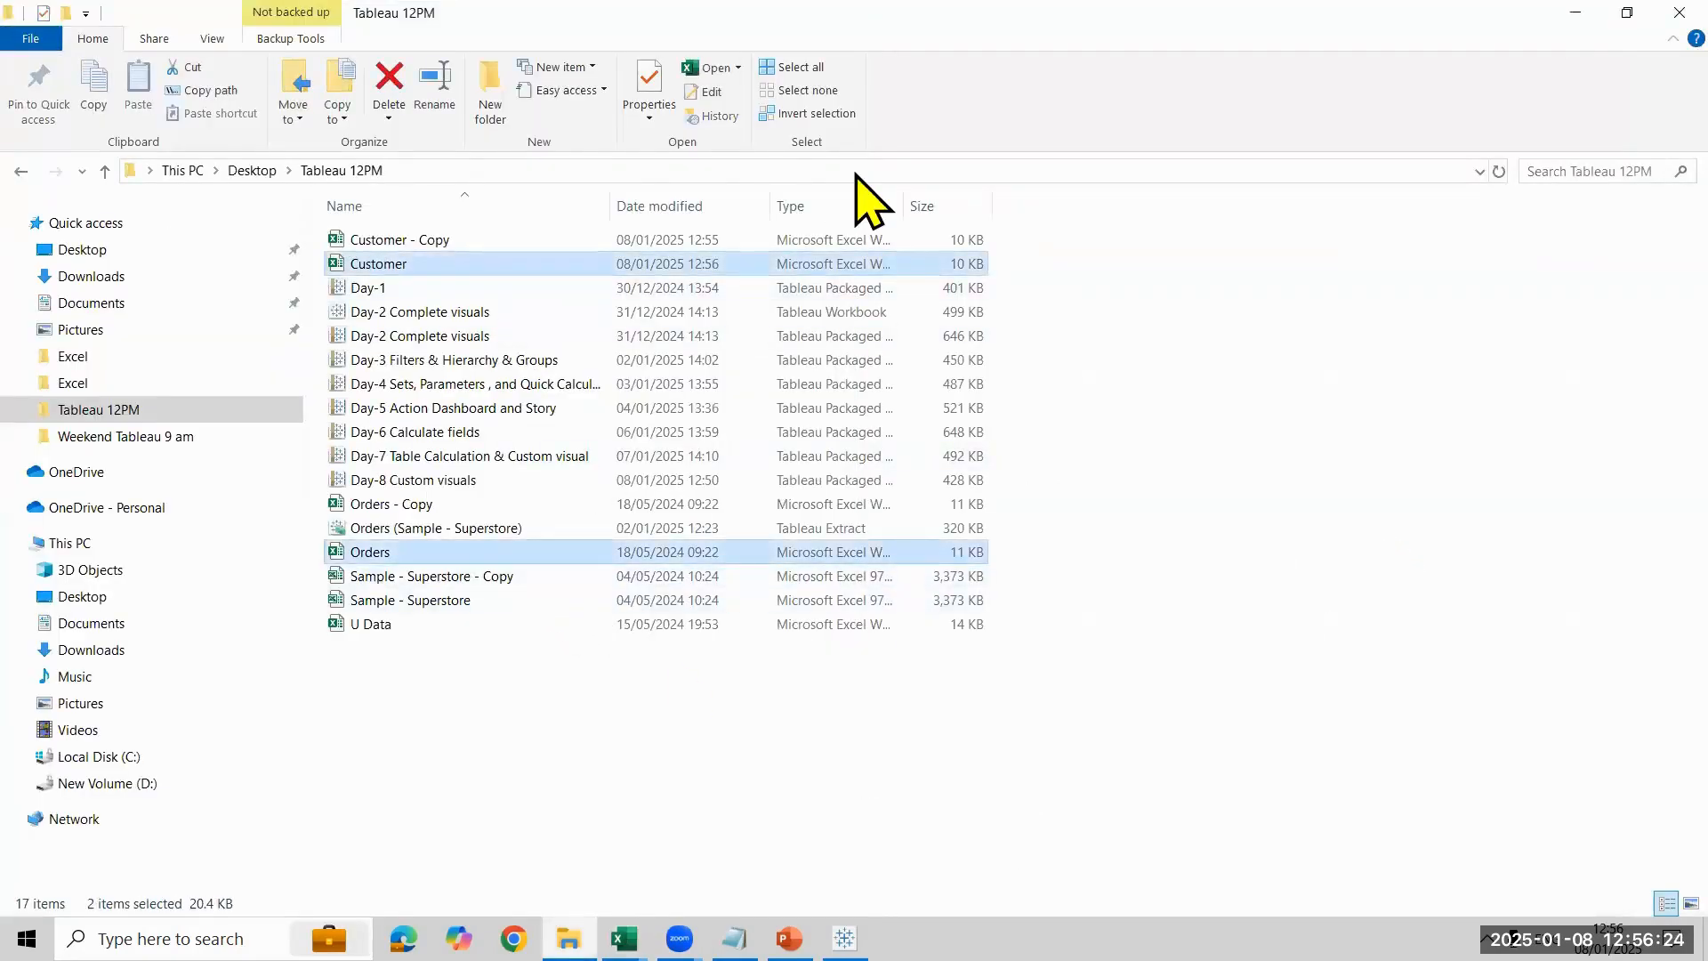
- Switch to Tableau Public and connect to the Customer - Copy Excel workbook from the Tableau 12PM folder on the Desktop
click(836, 620)
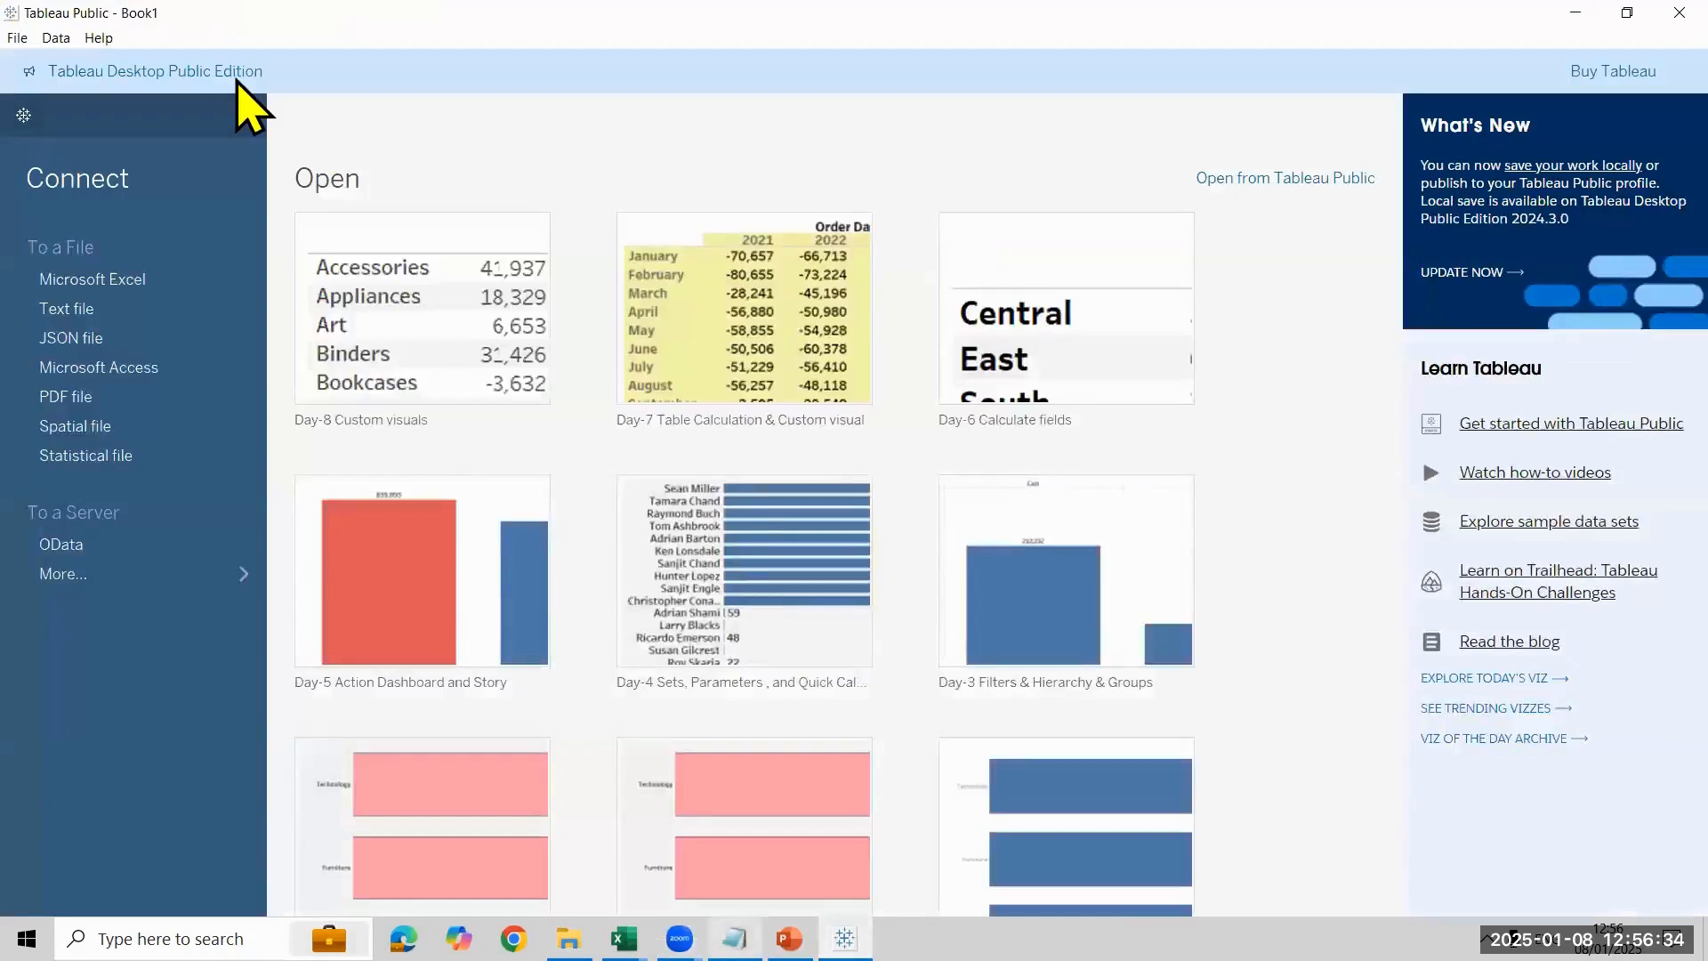
click(78, 306)
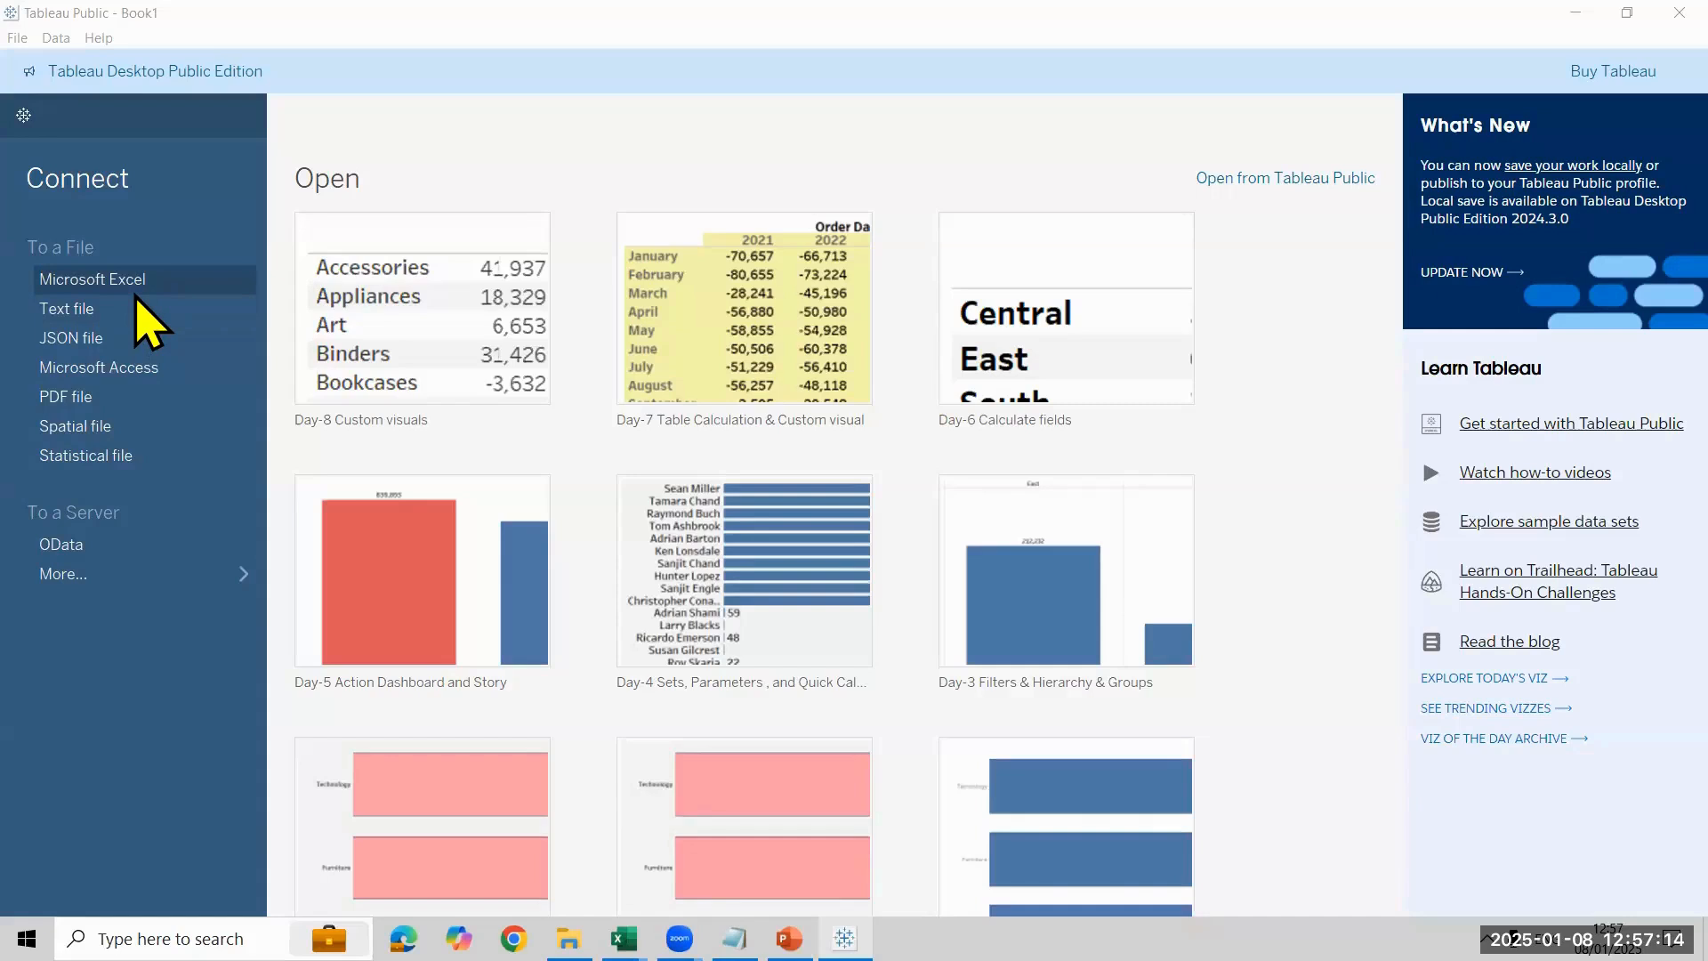
click(145, 281)
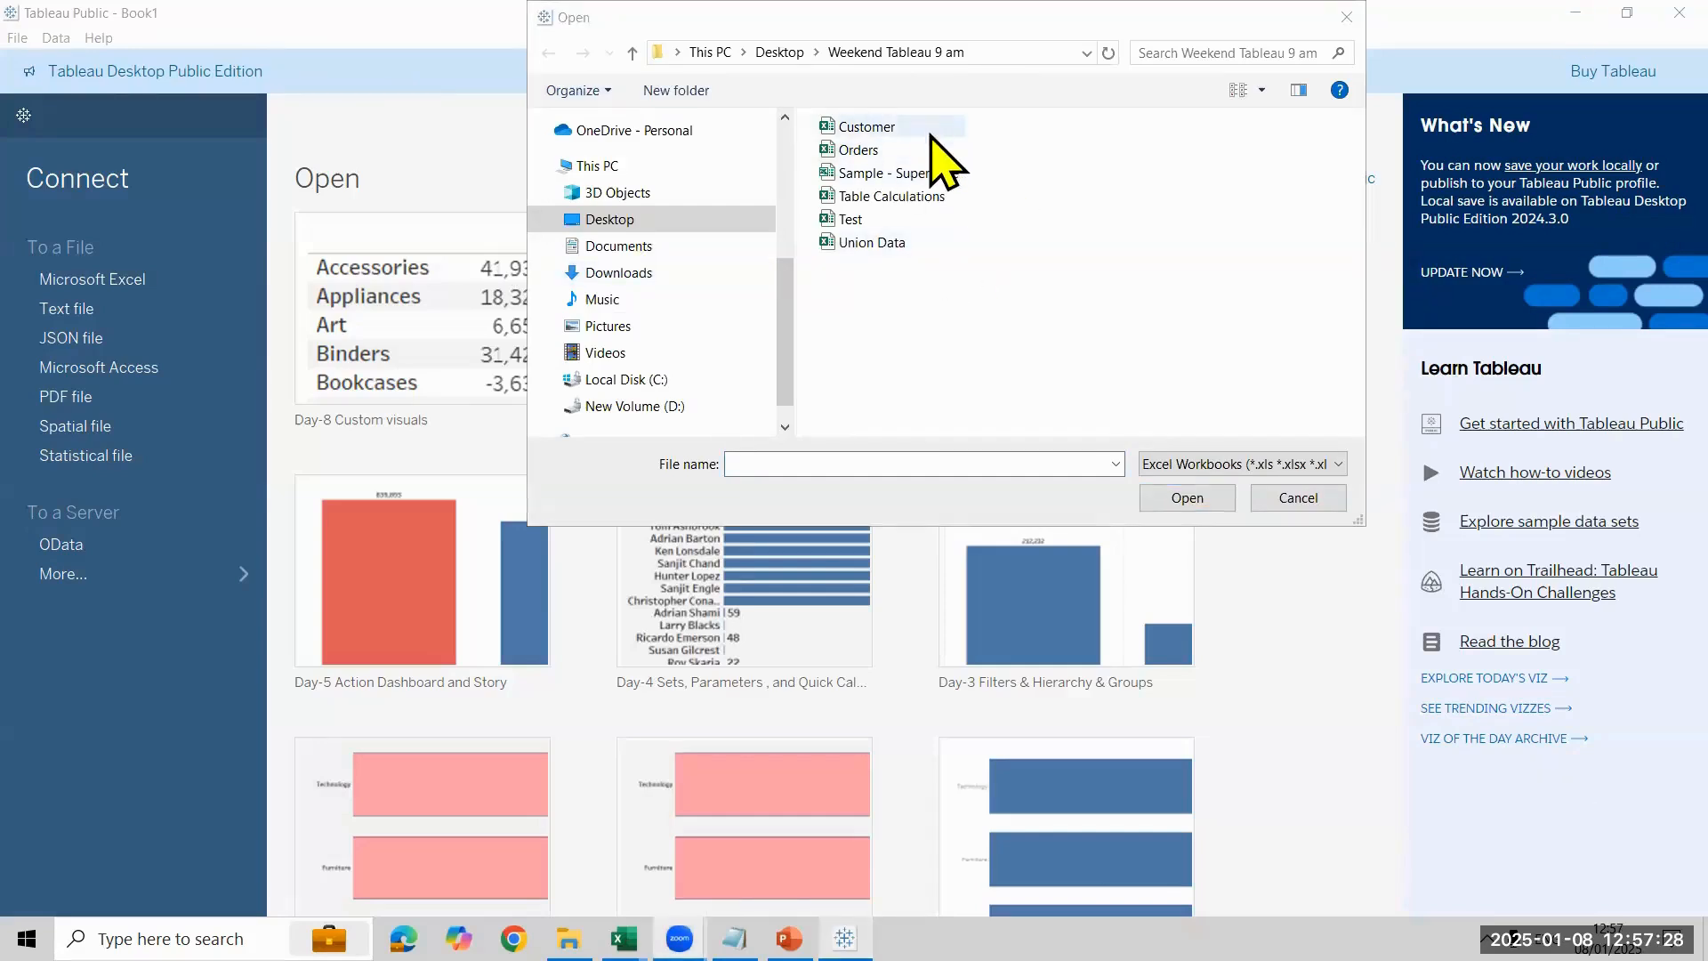
click(781, 51)
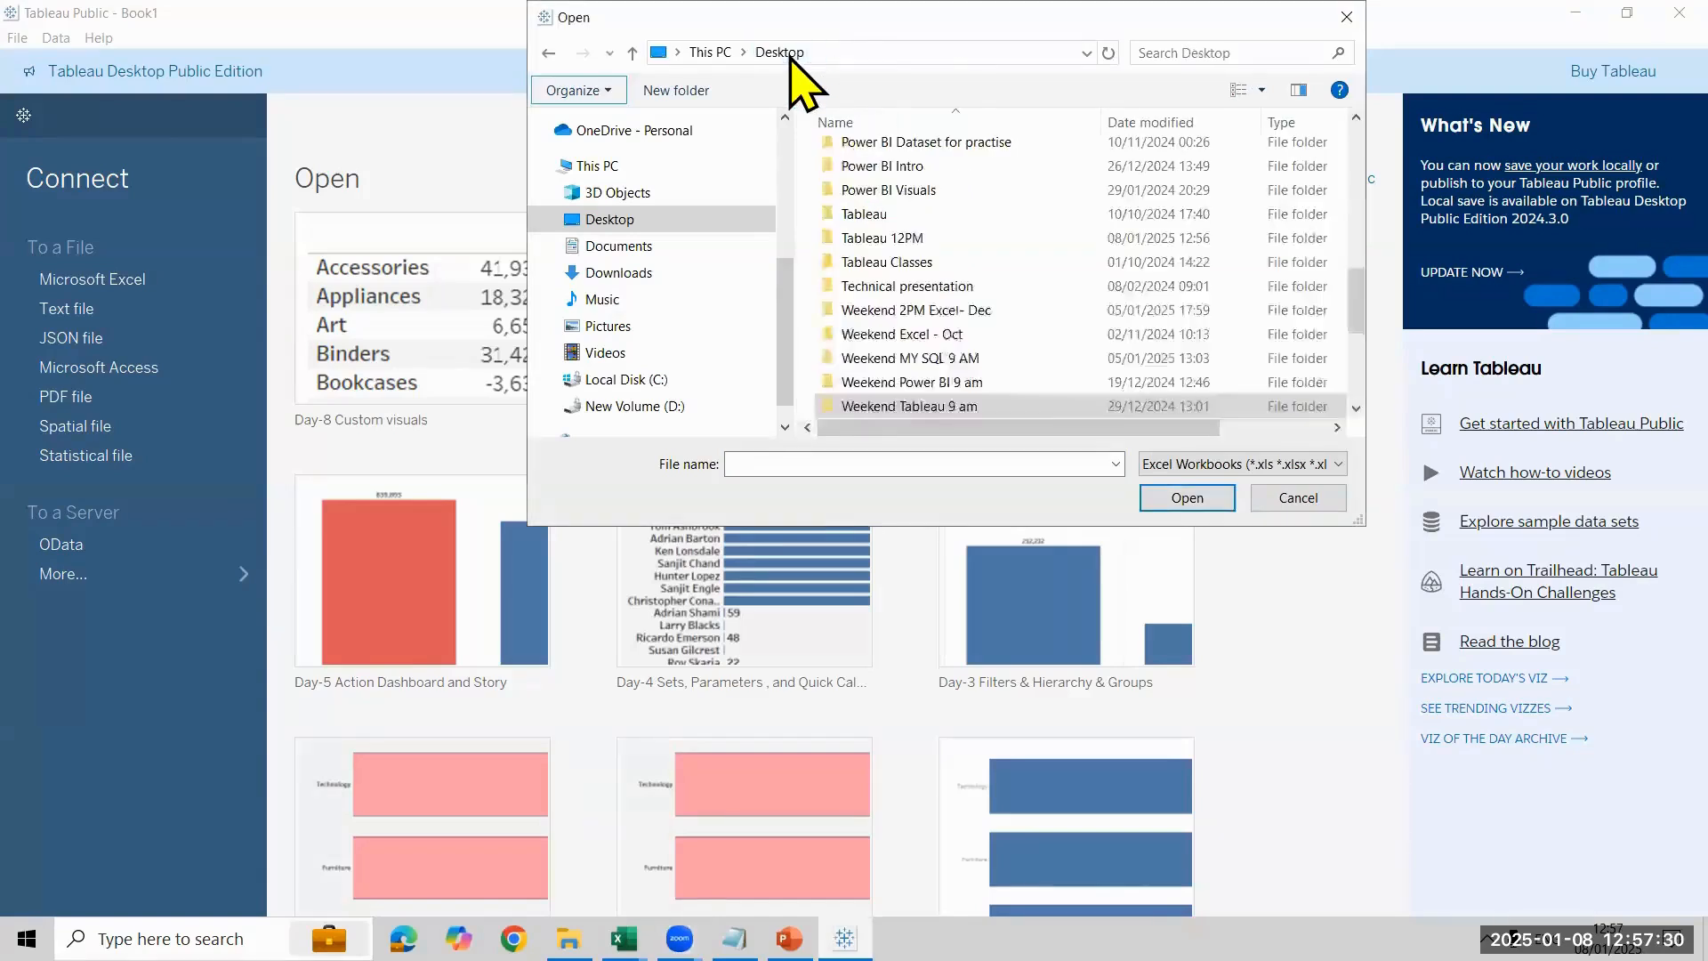
double_click(965, 238)
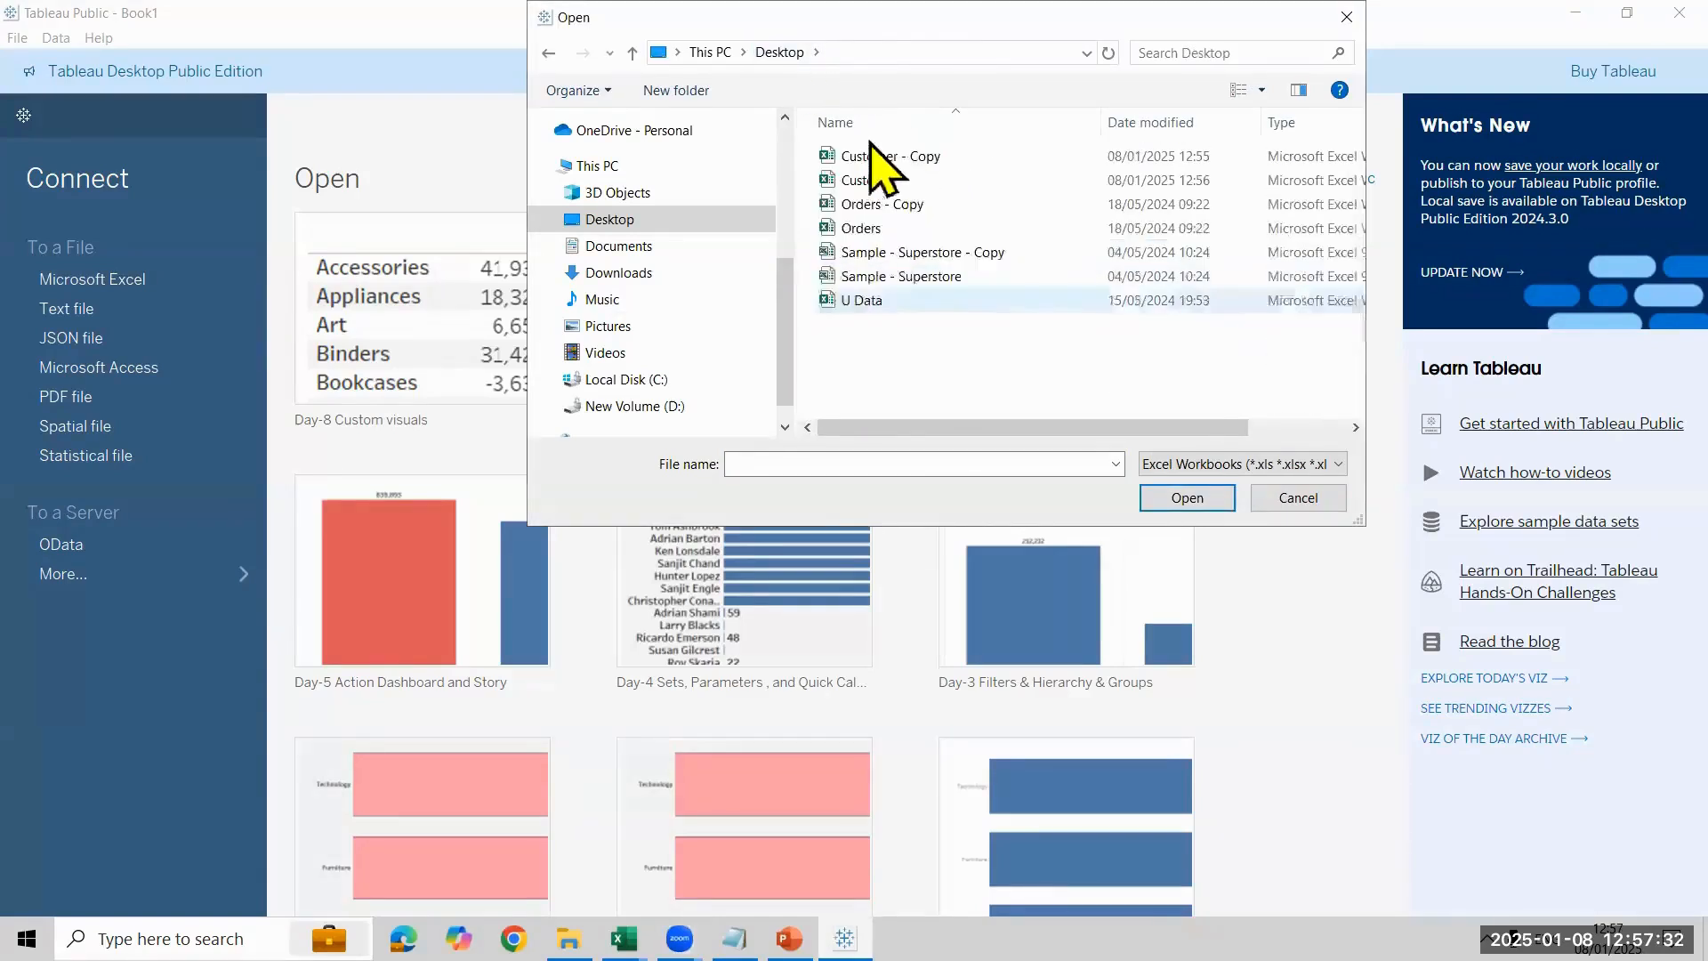
click(931, 181)
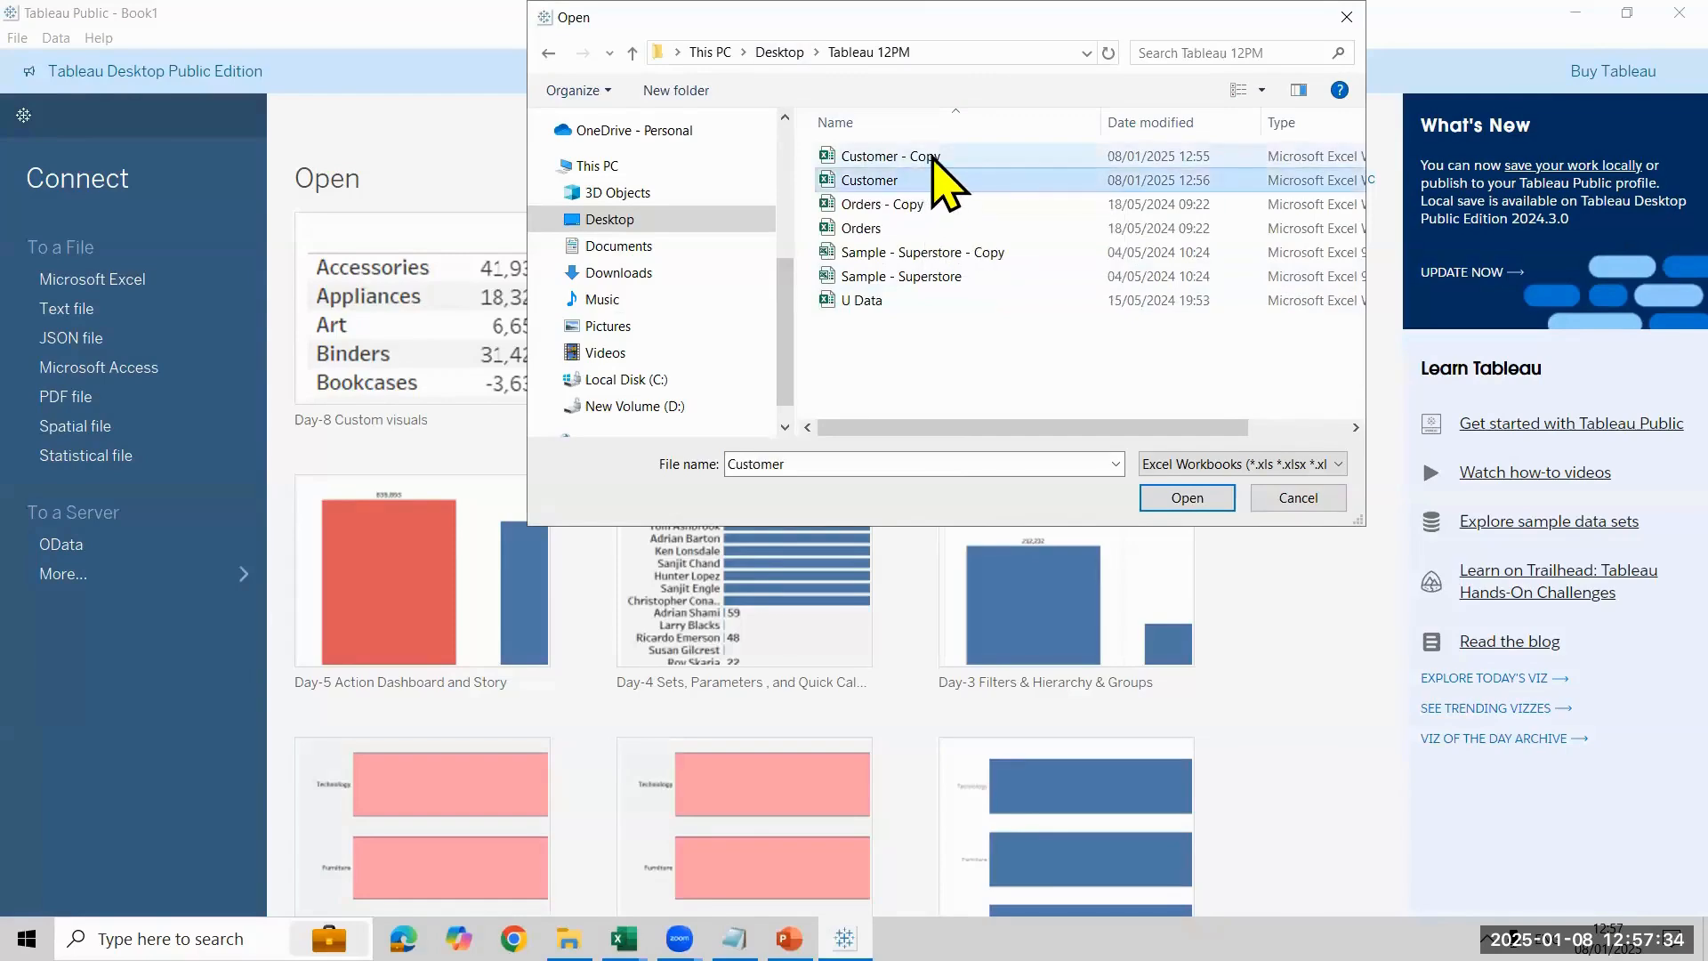
click(933, 156)
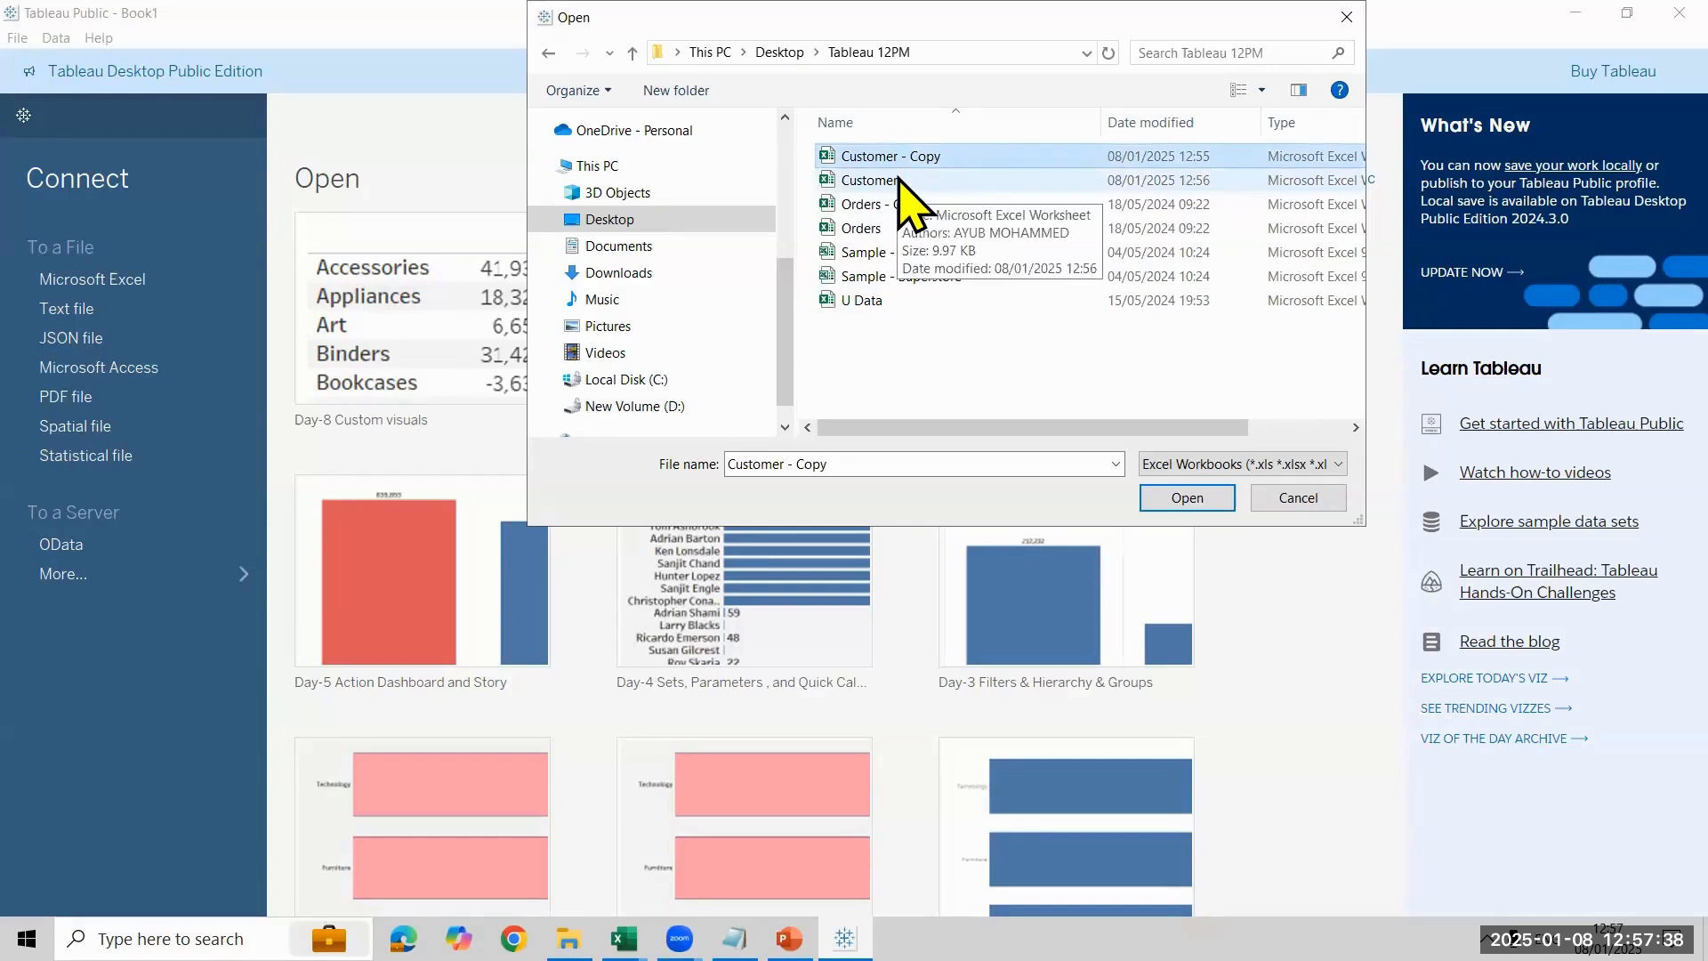
click(1207, 505)
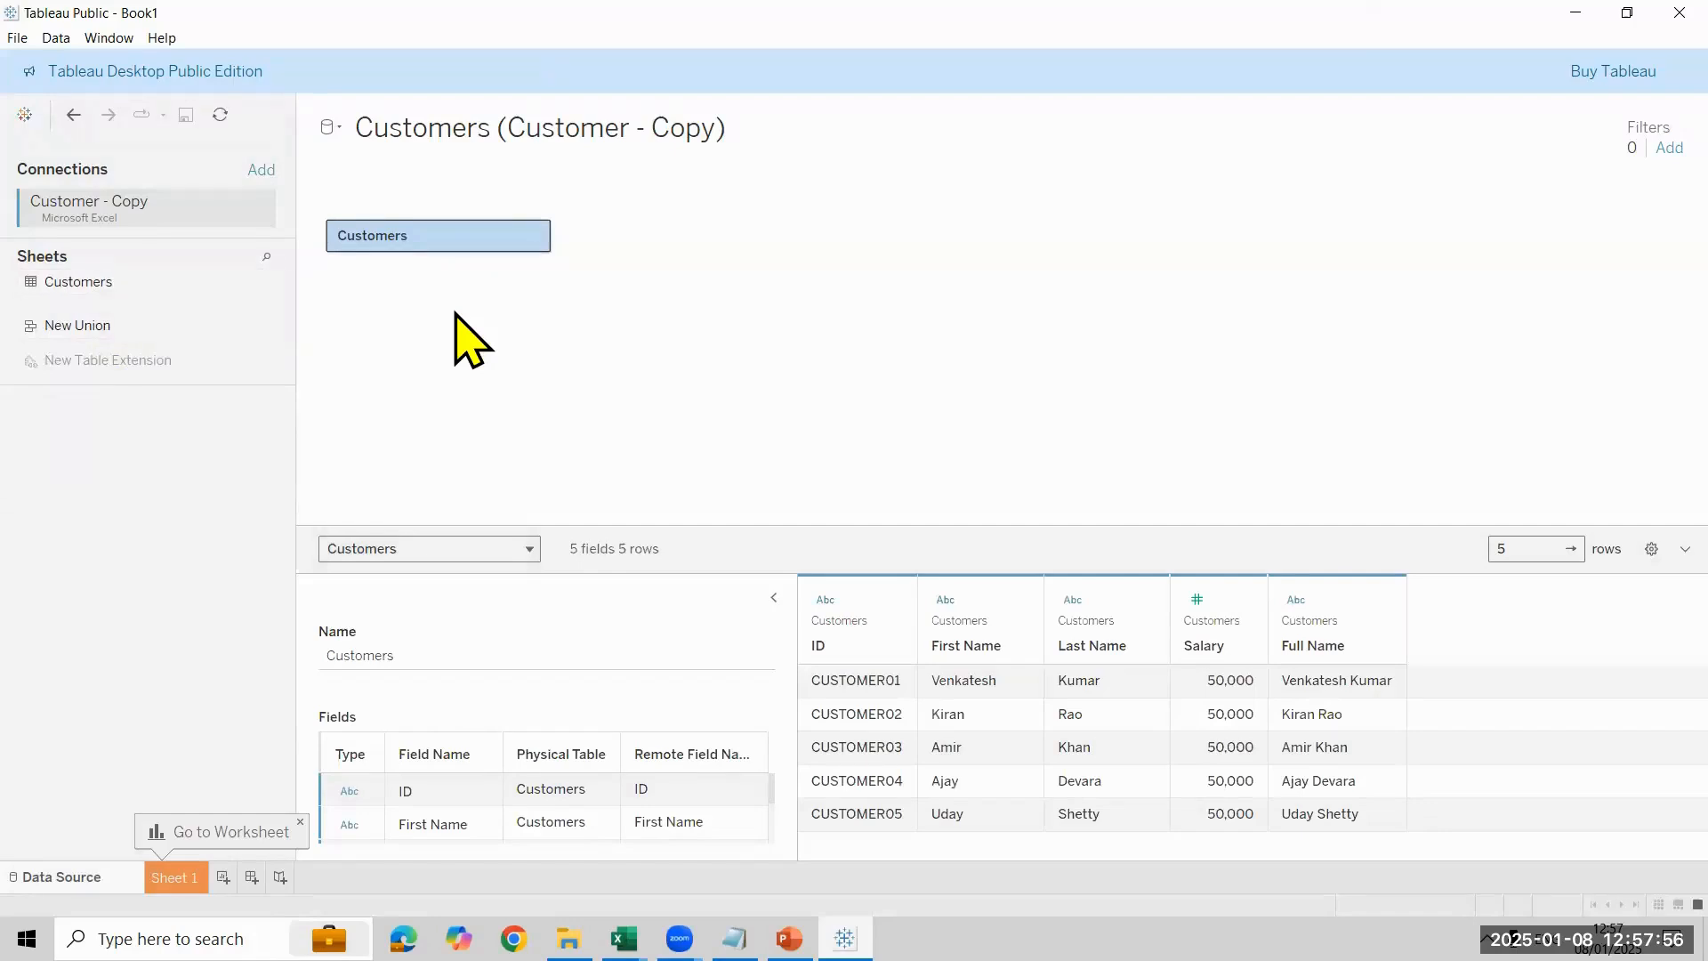
- Review the options of the Customers logical table, then view its physical table and close that view
right_click(432, 243)
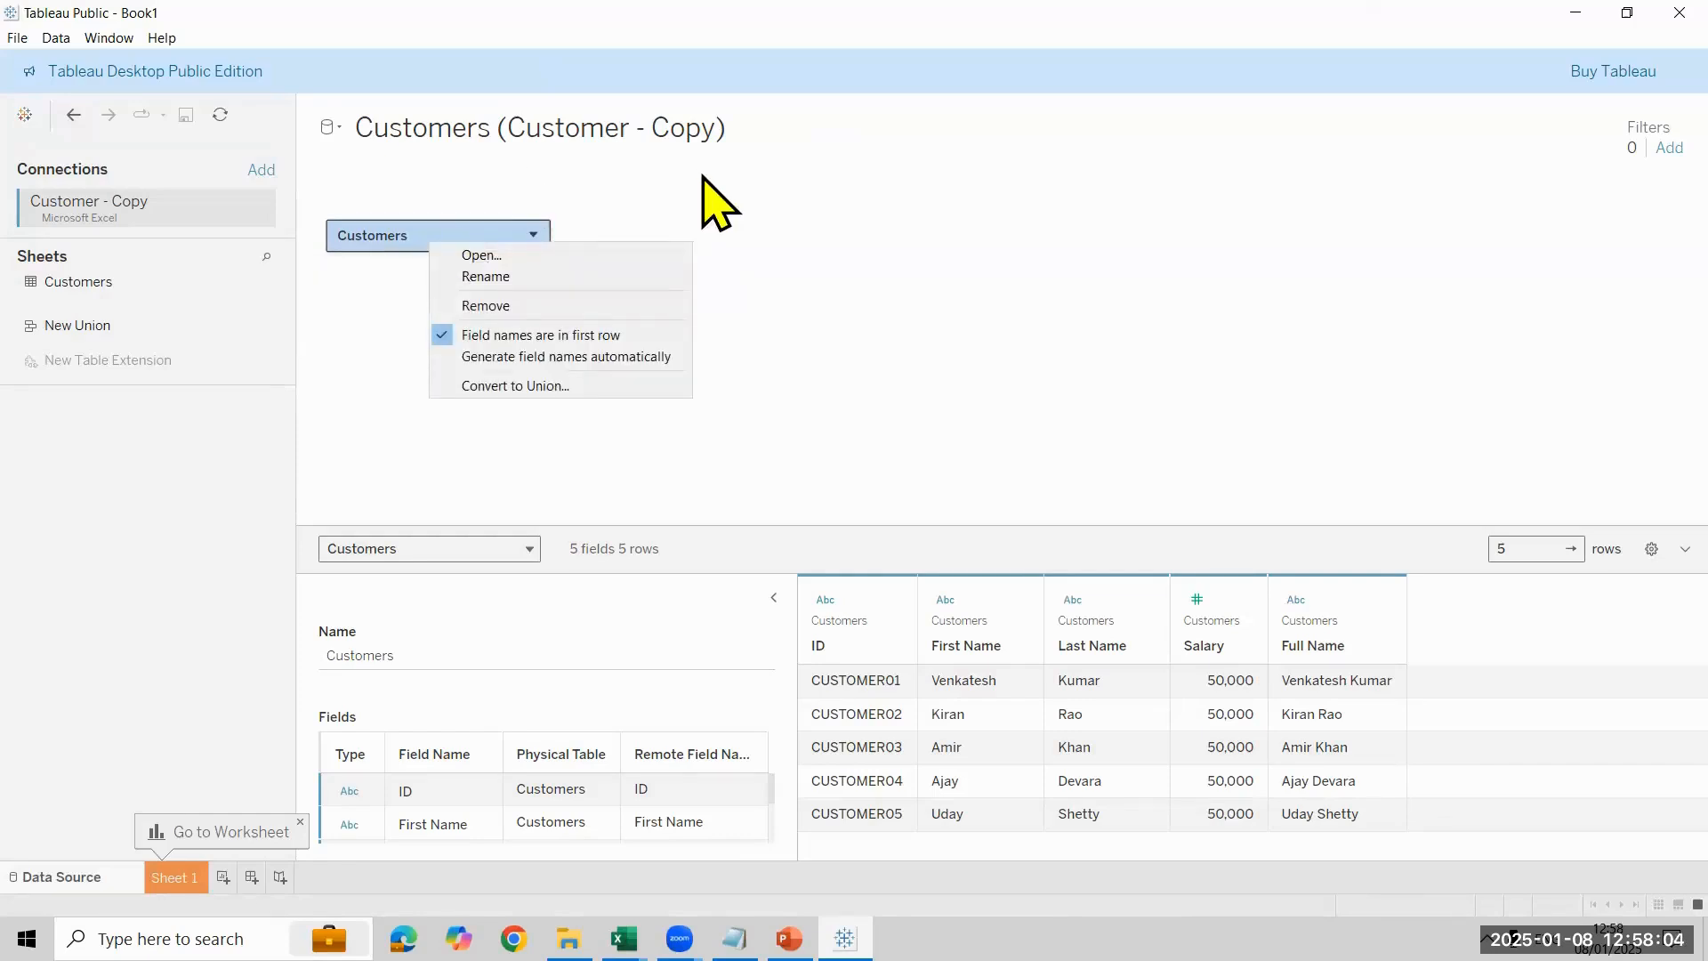
click(875, 256)
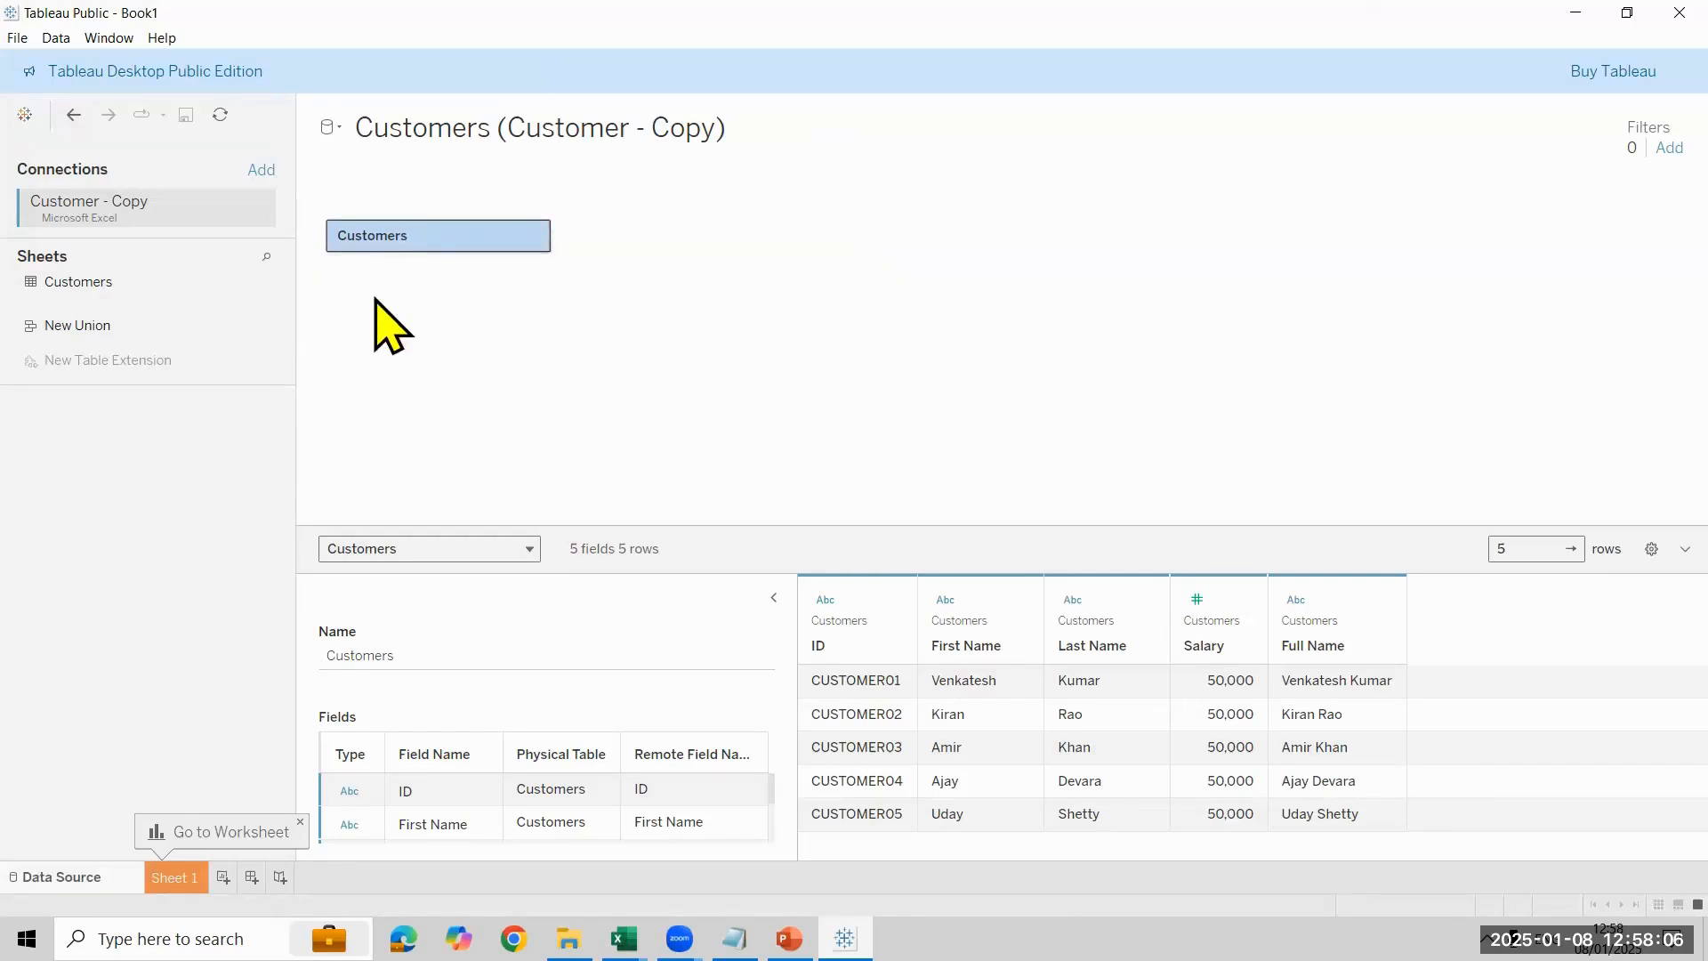
double_click(411, 238)
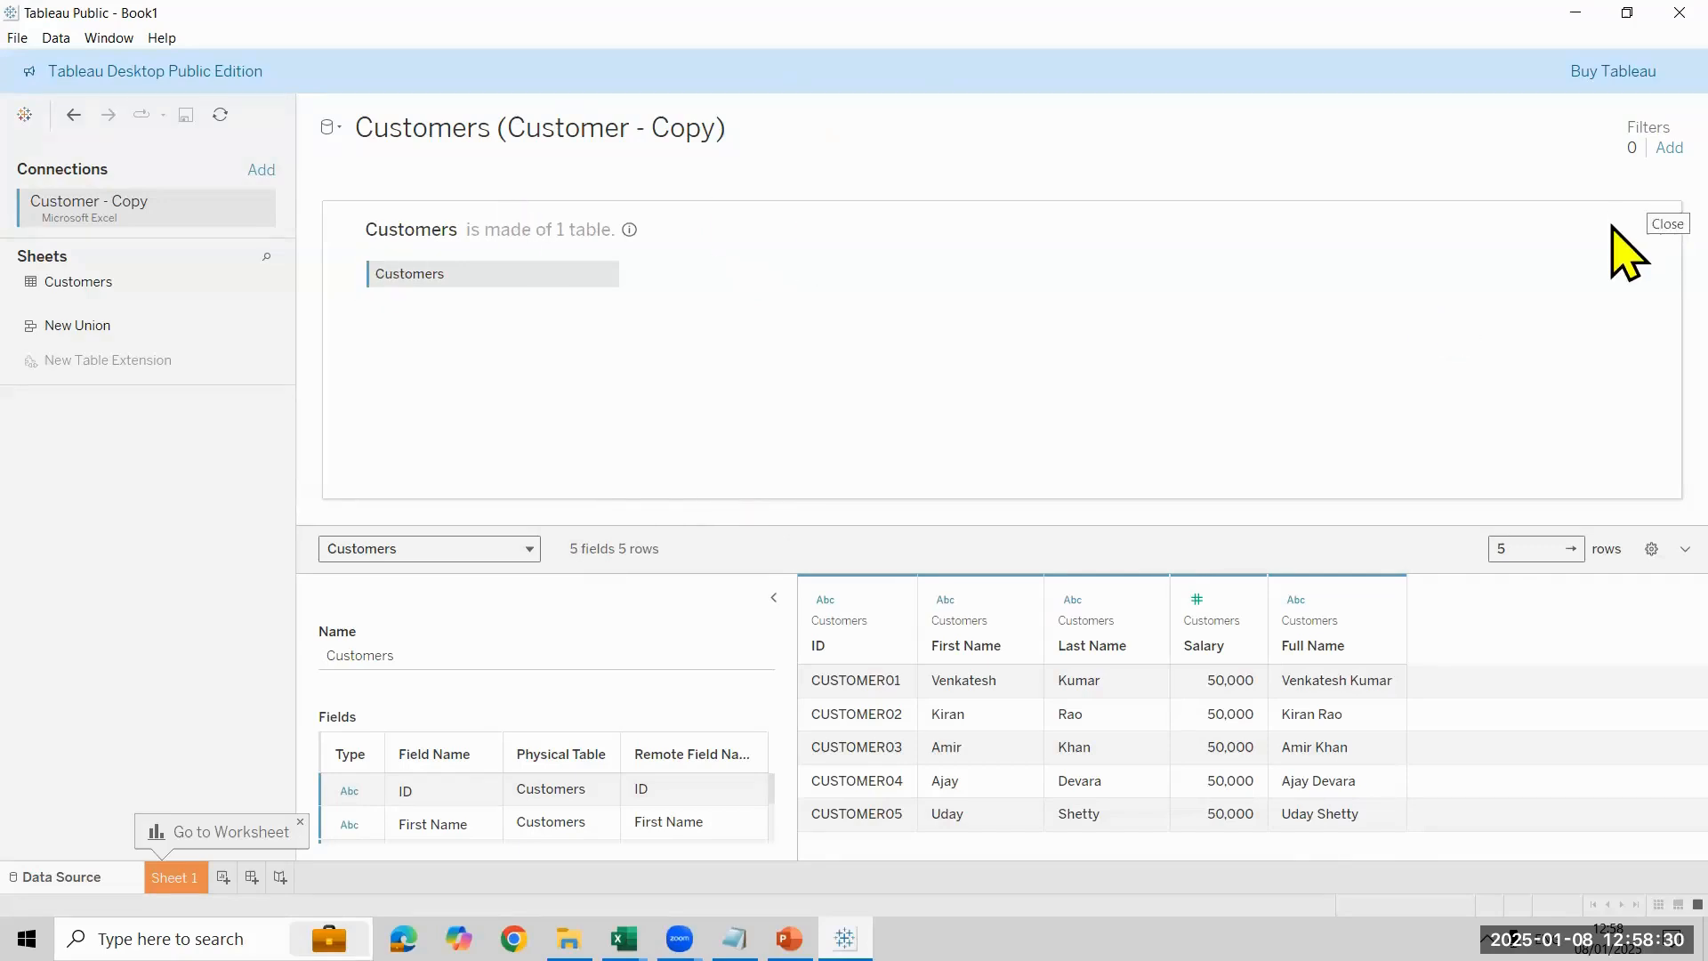
click(1641, 227)
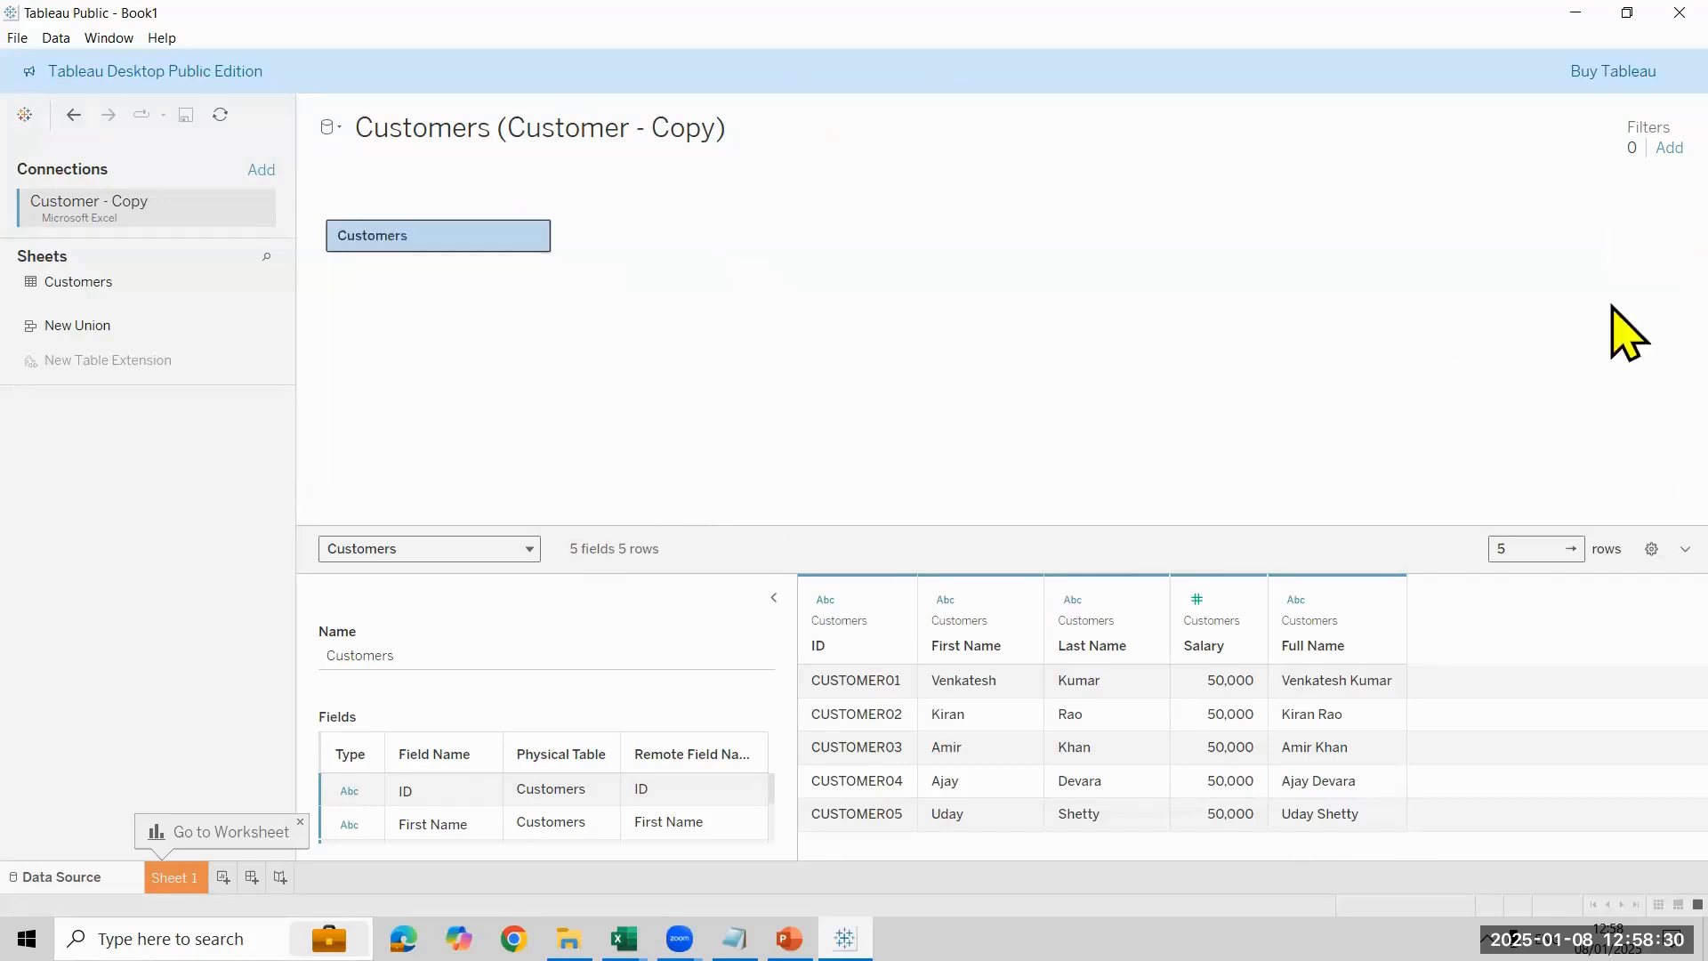
- Remove the Customers table from the canvas, add it again from the sheets list and open its physical table view
right_click(475, 237)
click(545, 297)
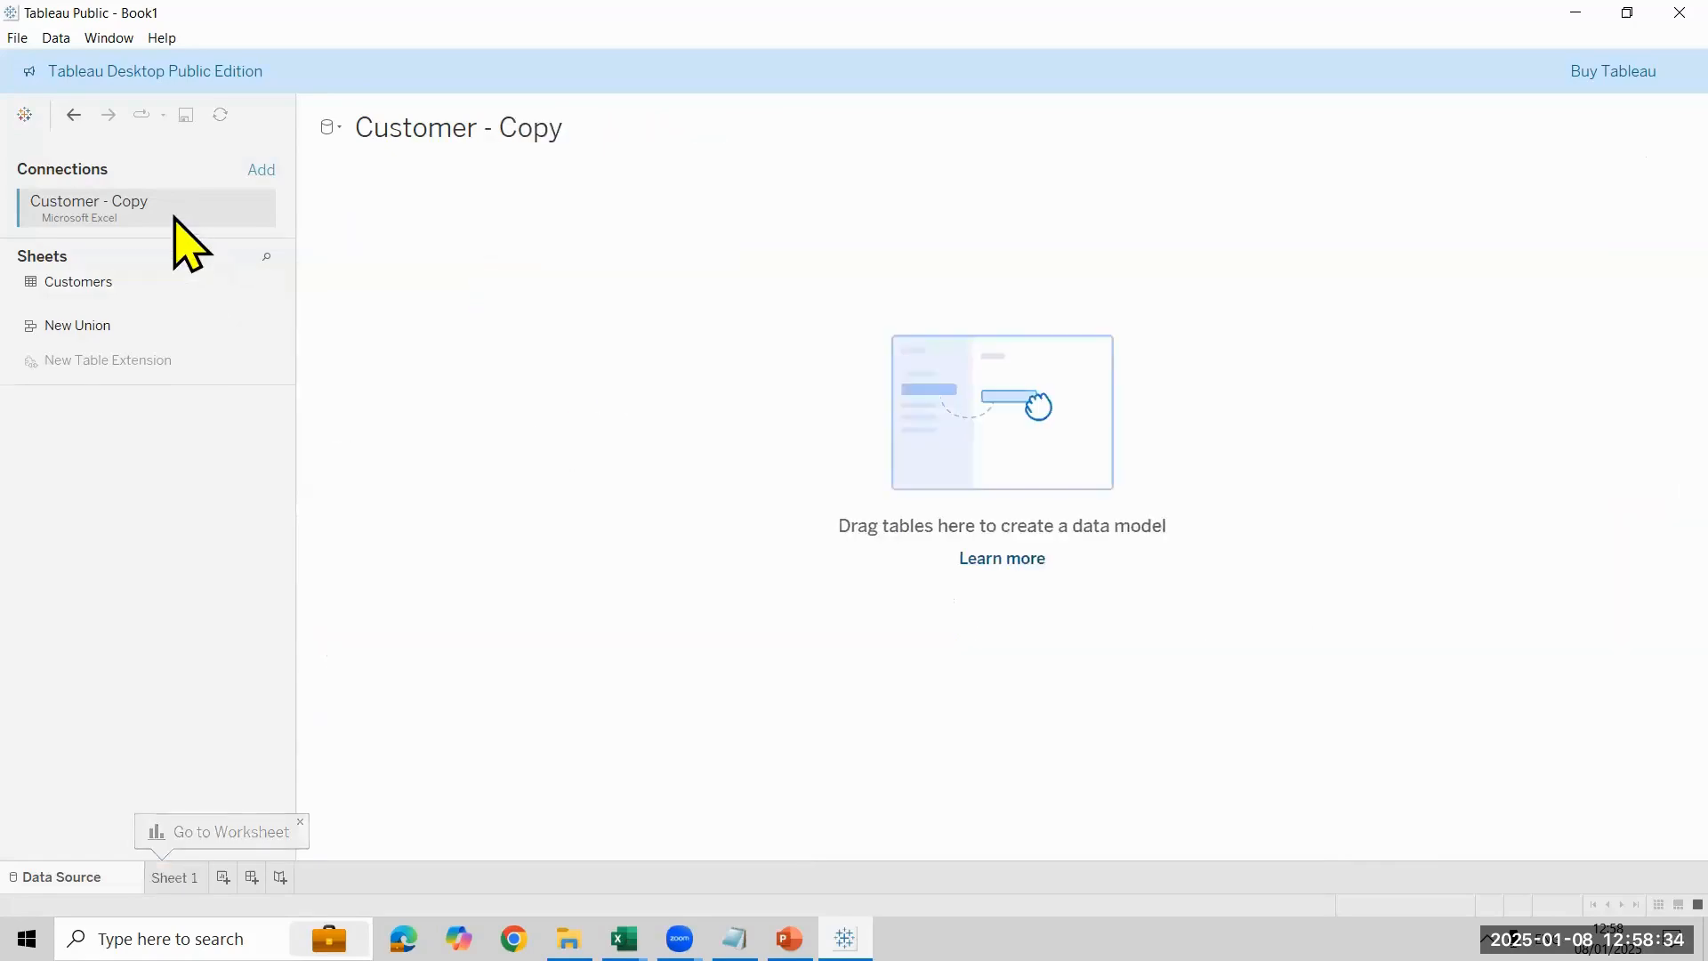
drag(116, 285, 436, 244)
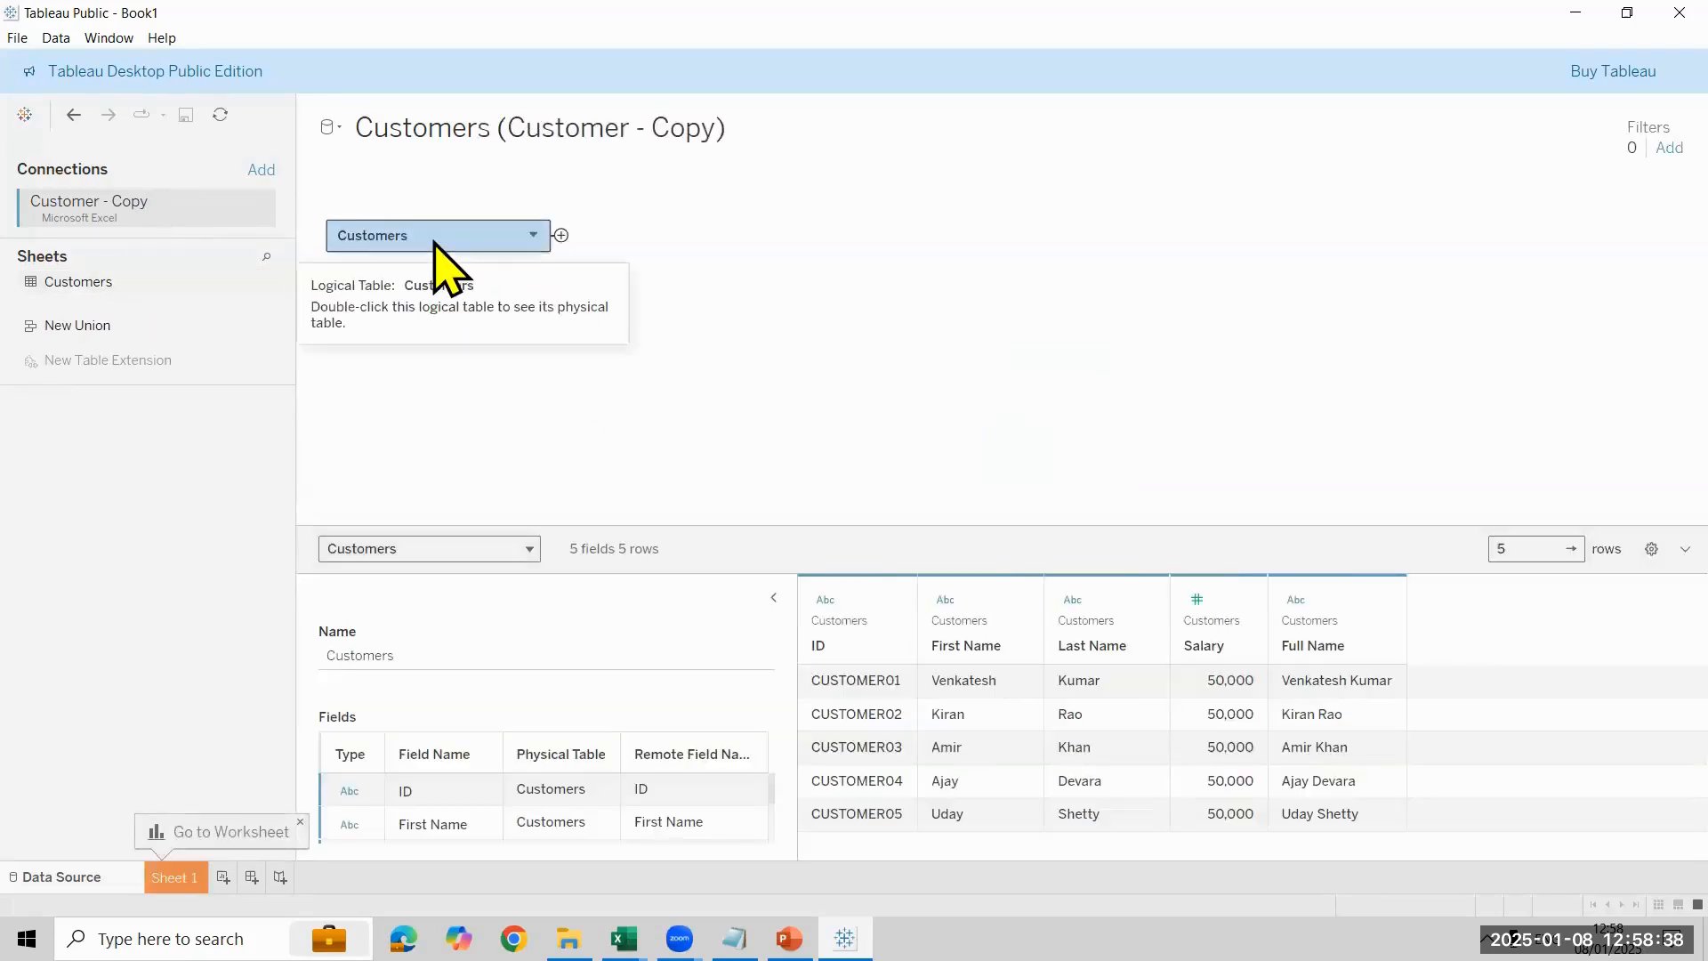
double_click(414, 242)
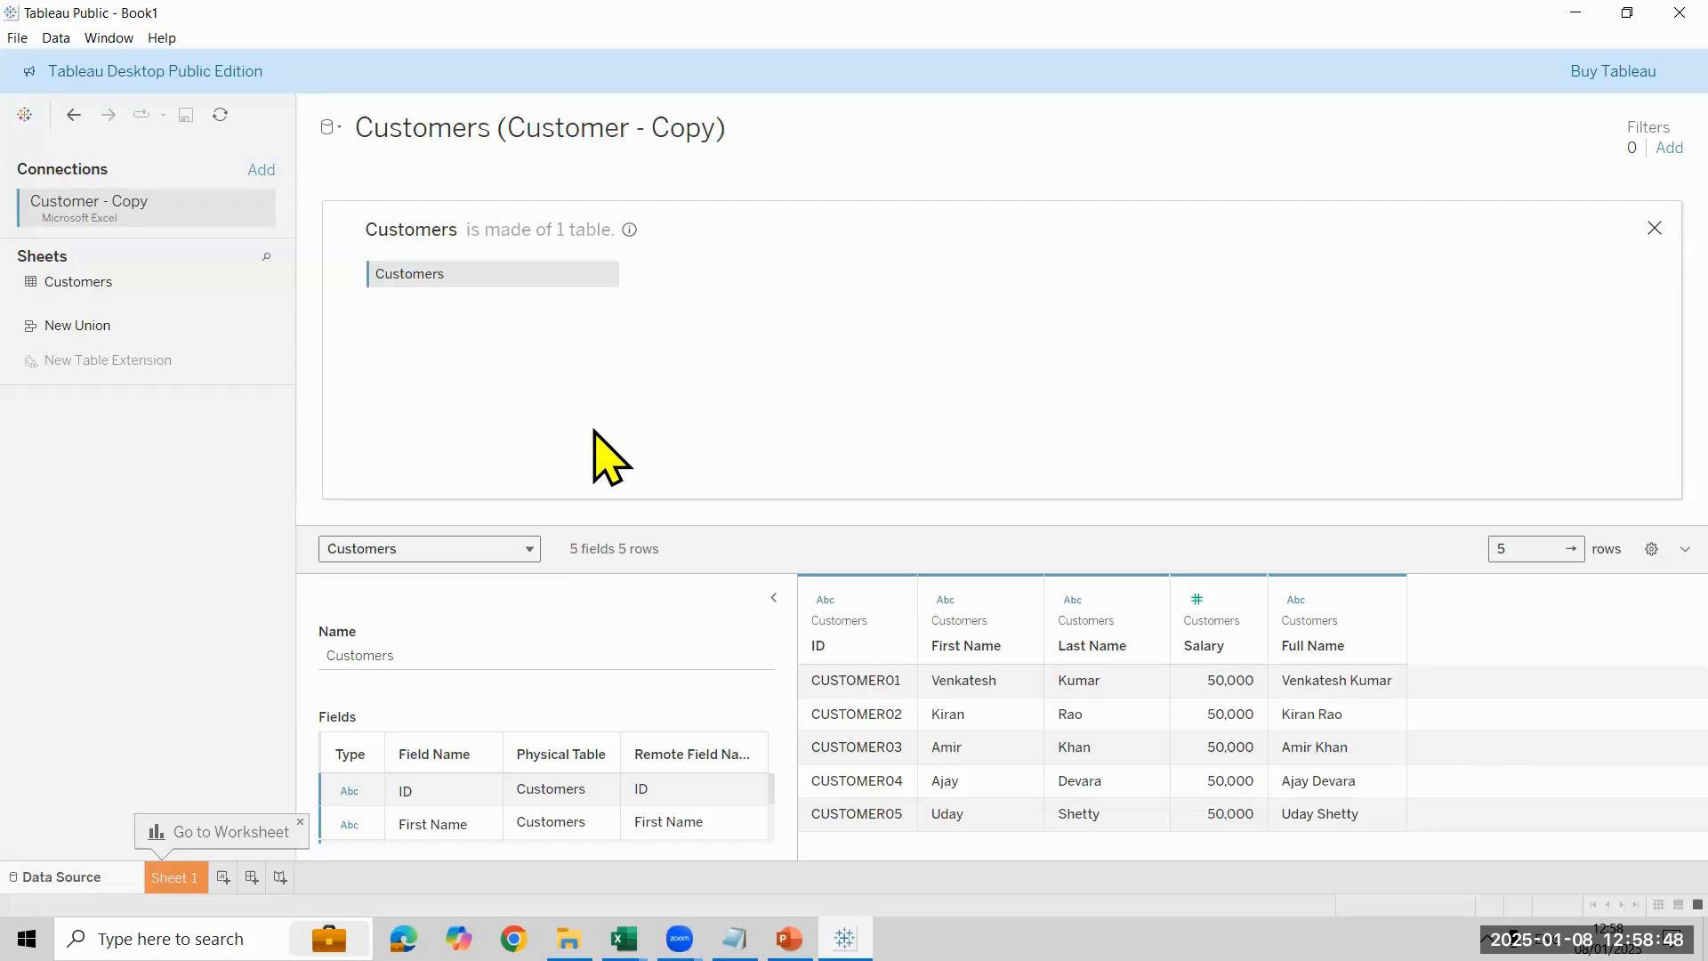
click(23, 118)
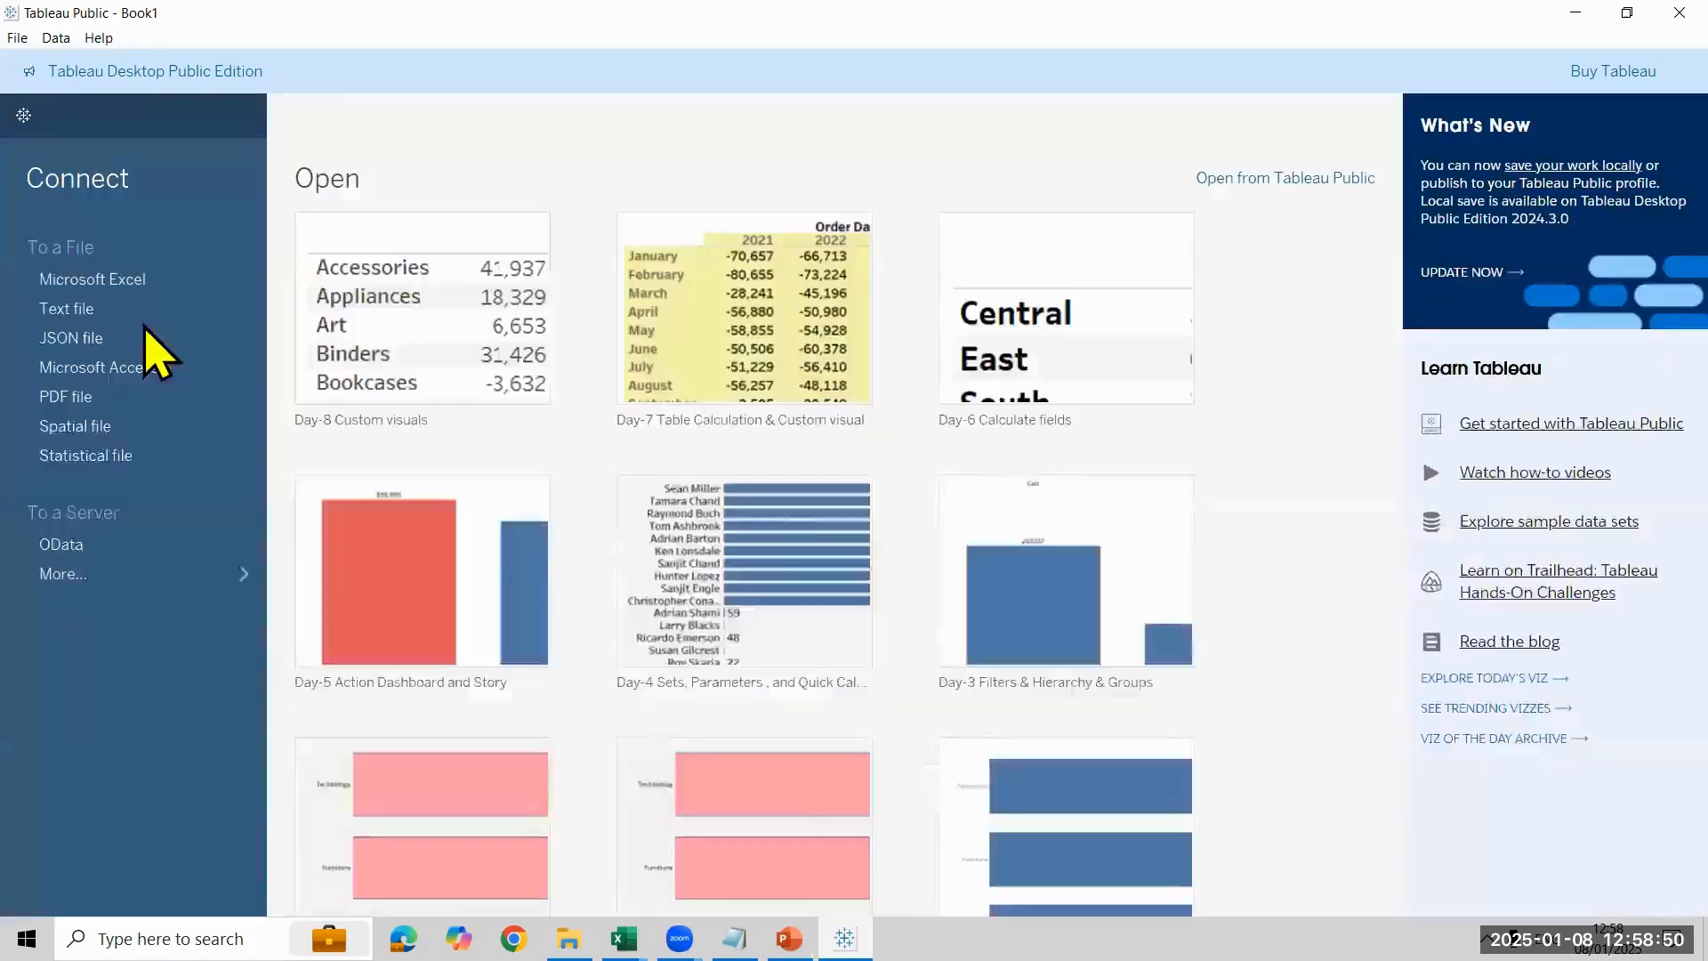
click(136, 281)
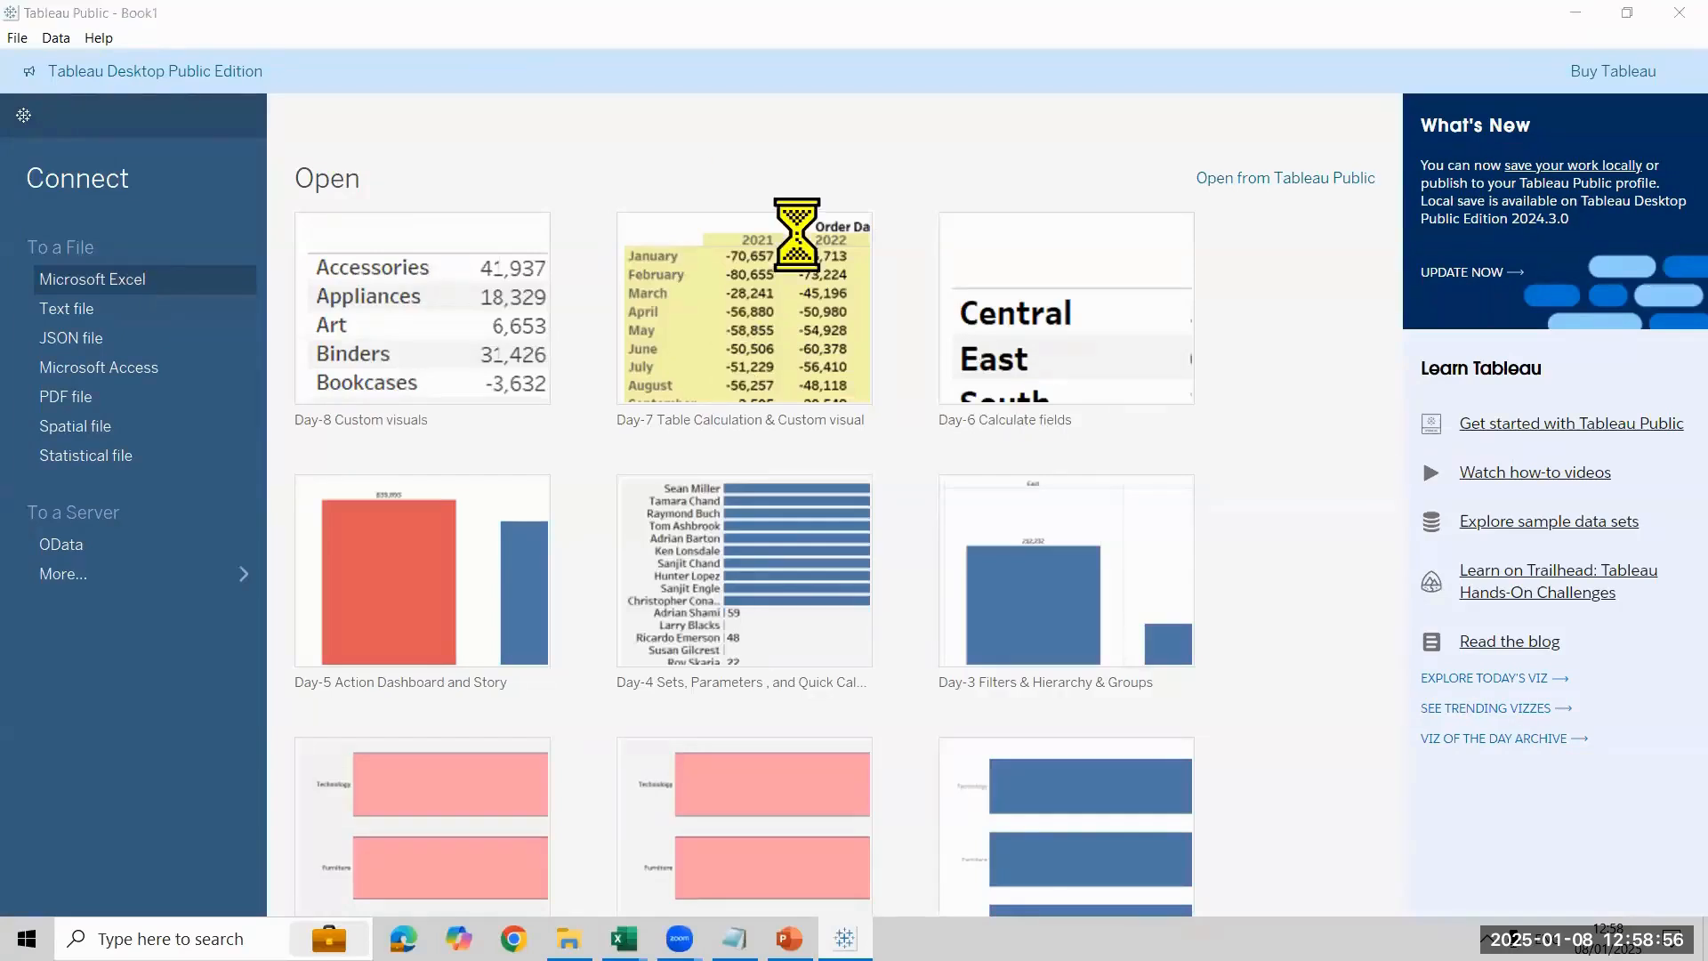
click(862, 156)
click(861, 180)
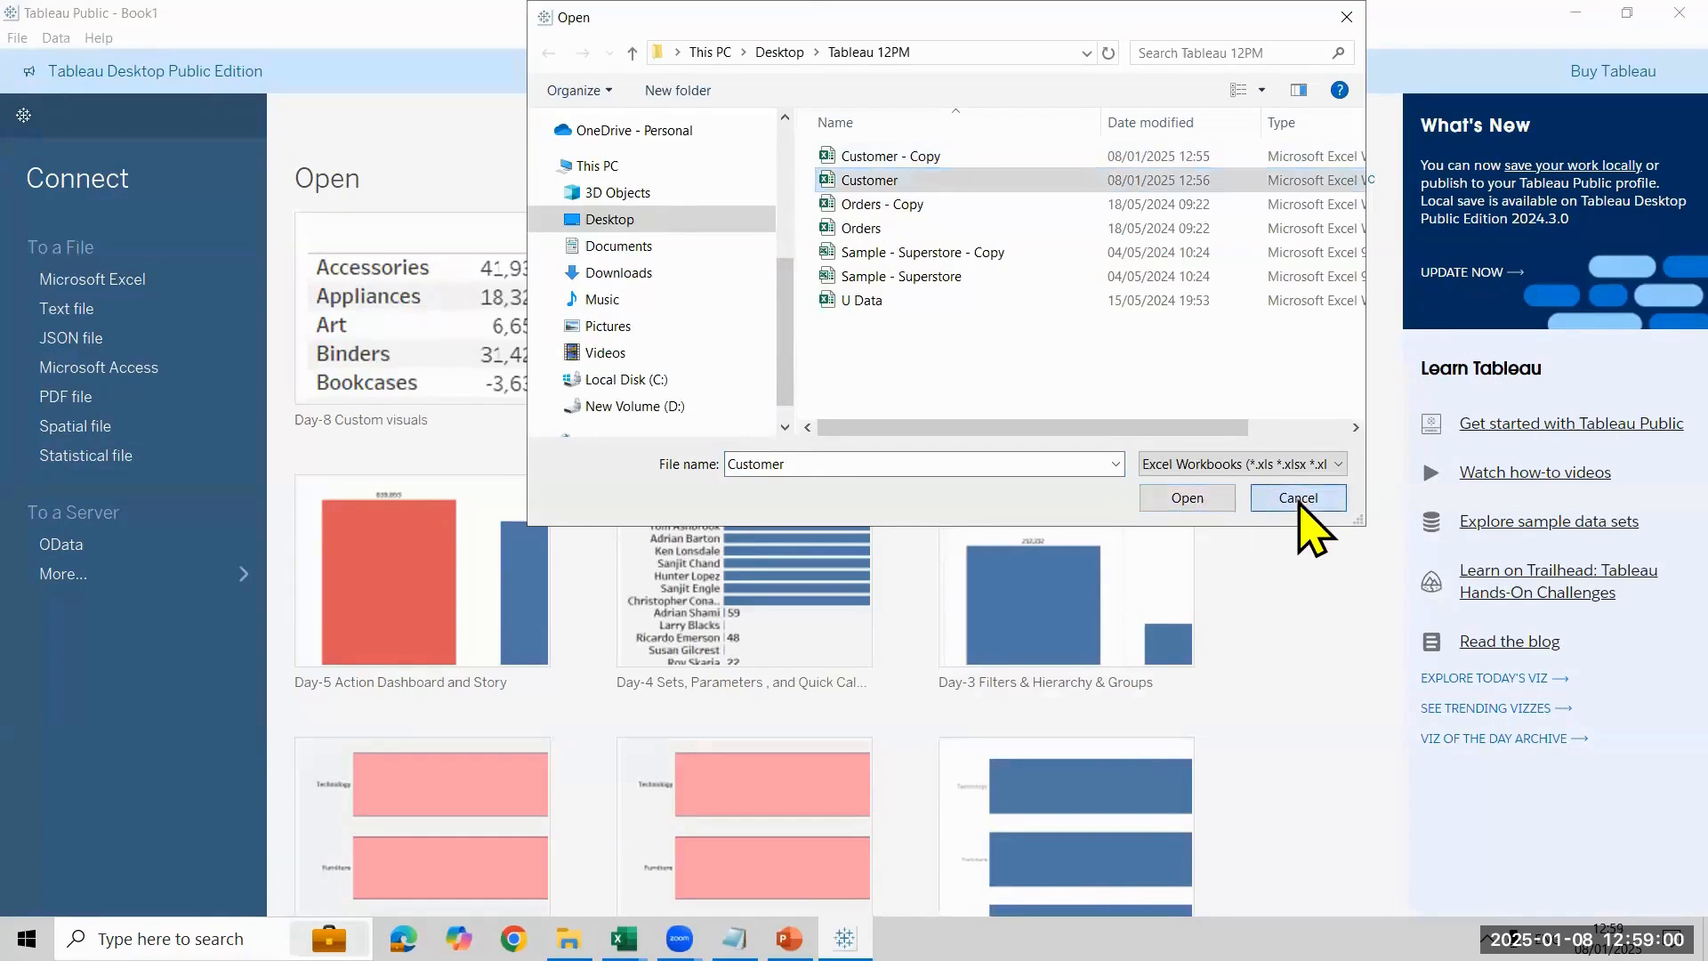
click(1300, 499)
click(27, 114)
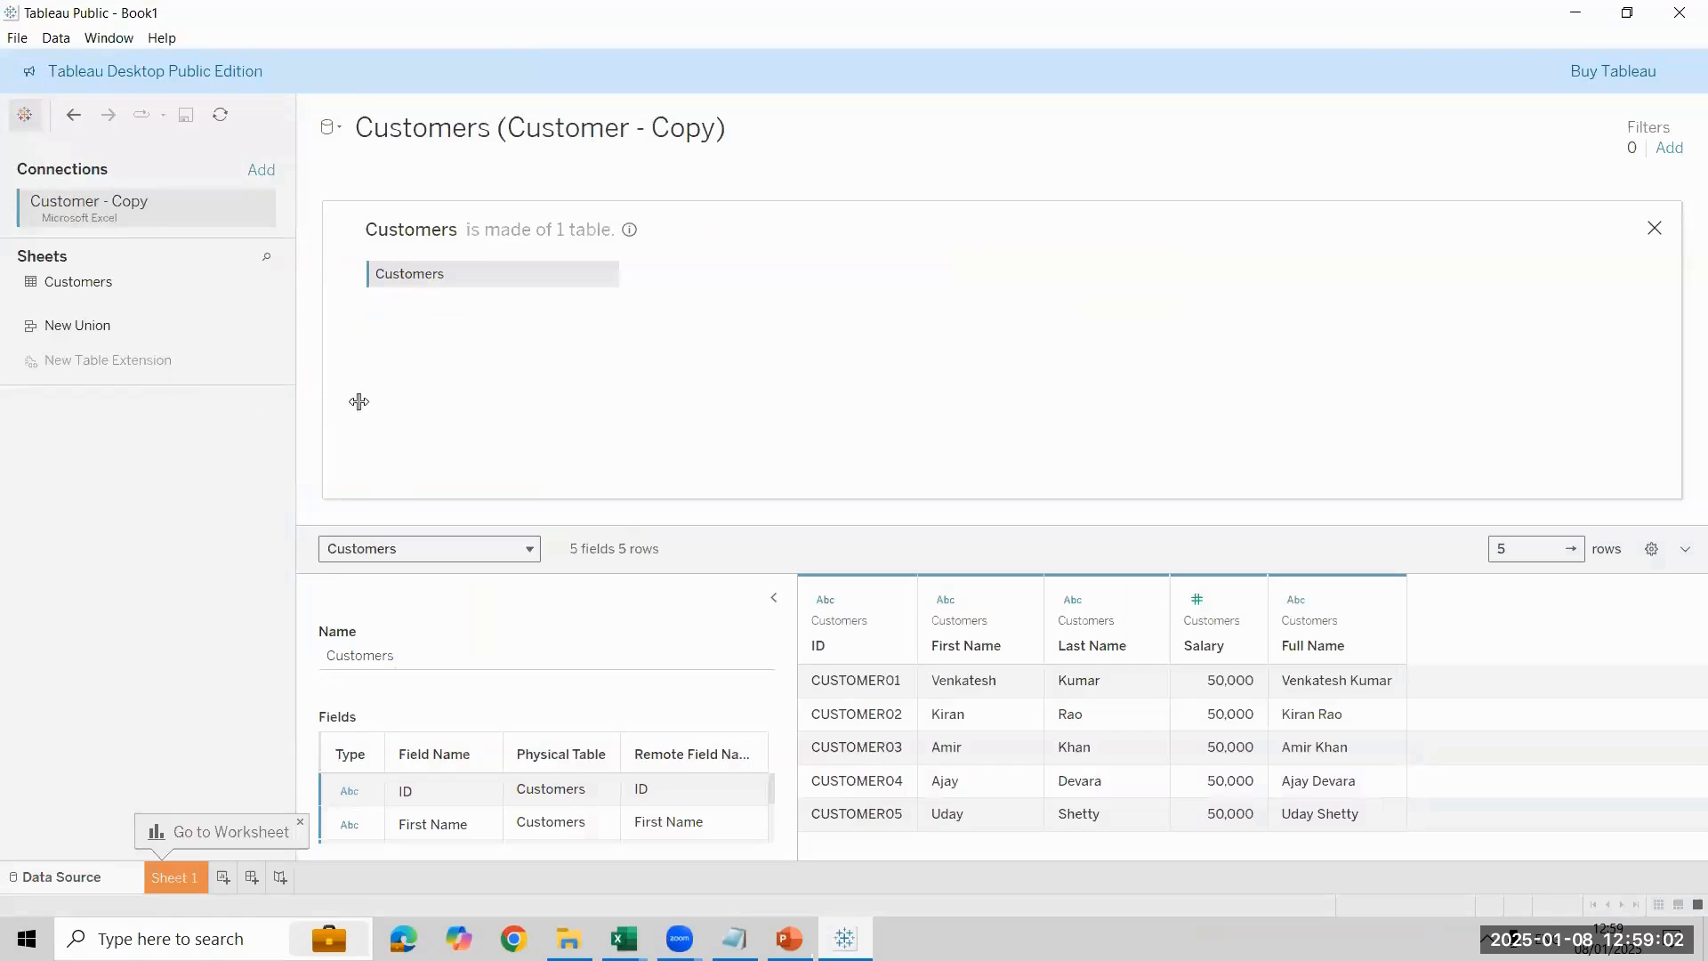
- Return to the logical layer and reopen the physical table view of Customers
click(1653, 228)
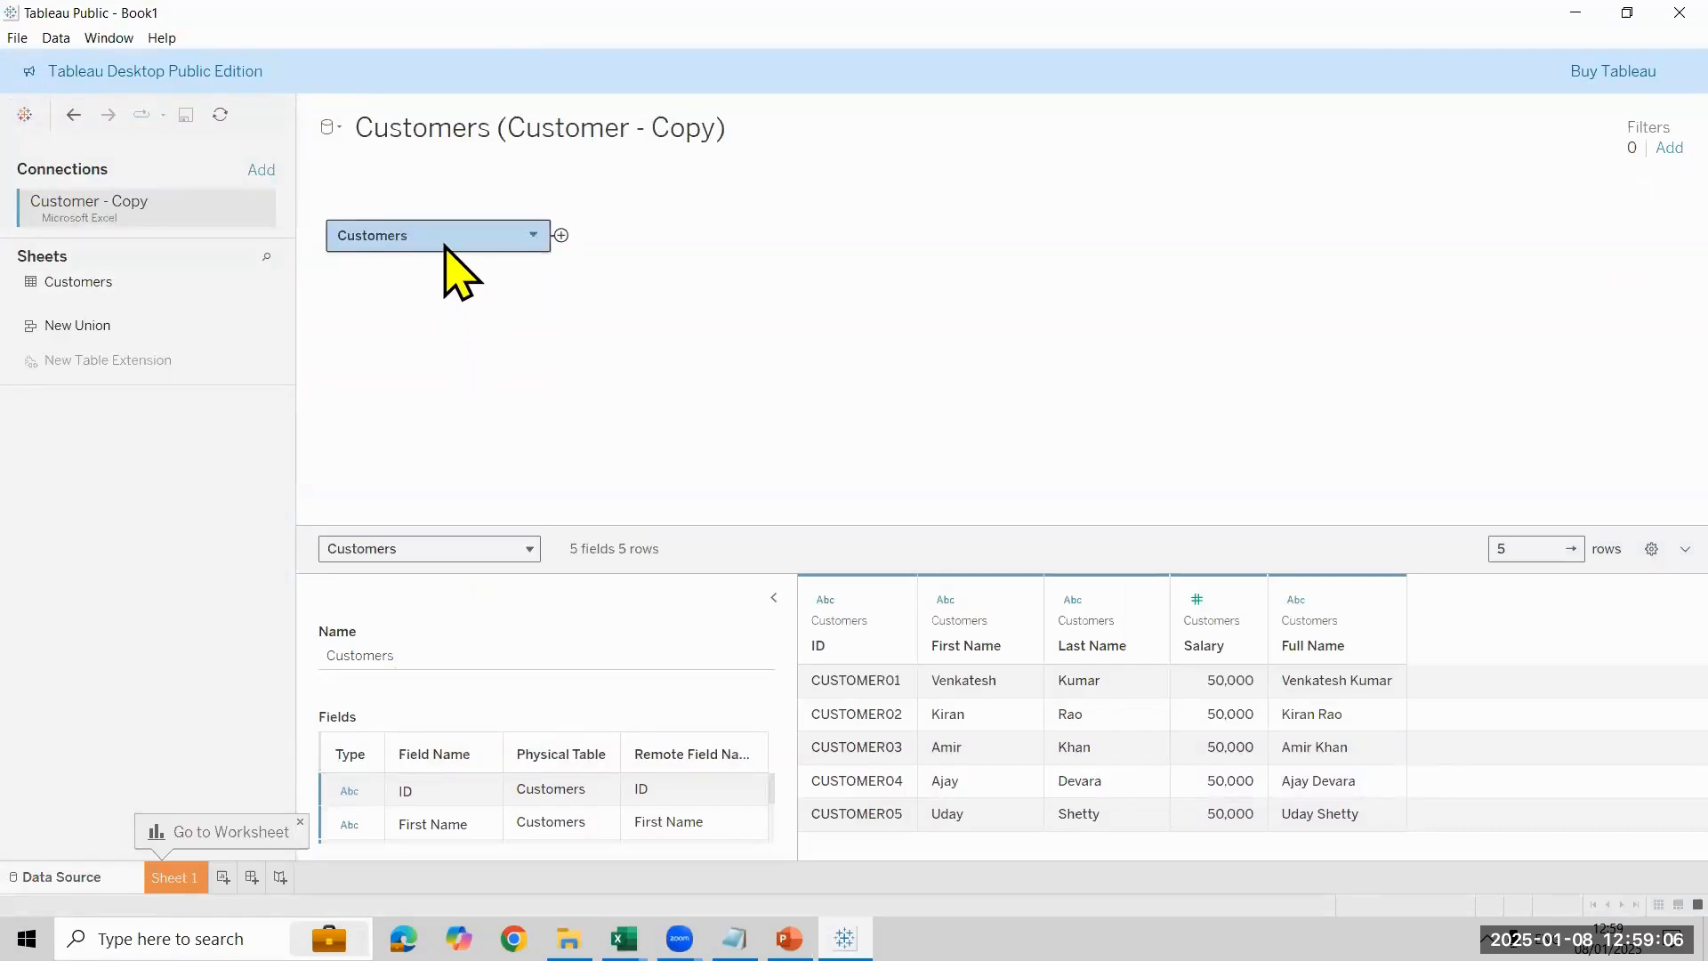
double_click(444, 247)
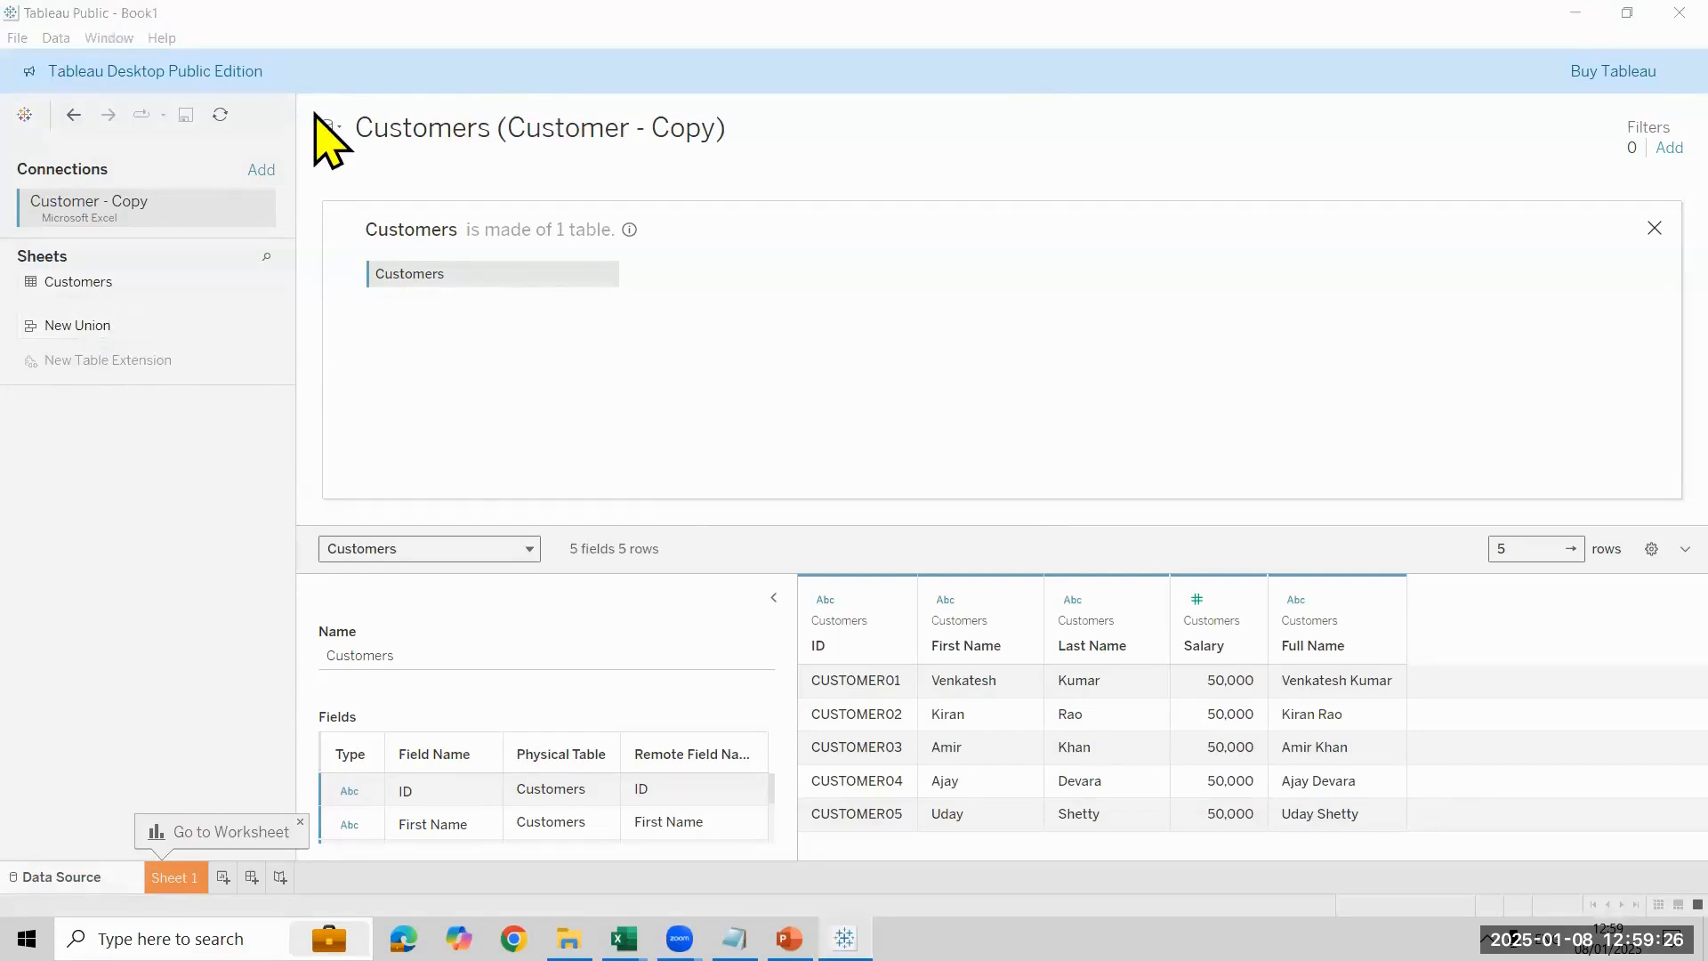
- Add an Excel connection to the Orders - Copy workbook and place its Orders sheet beside Customers in the physical table view
drag(237, 152, 282, 186)
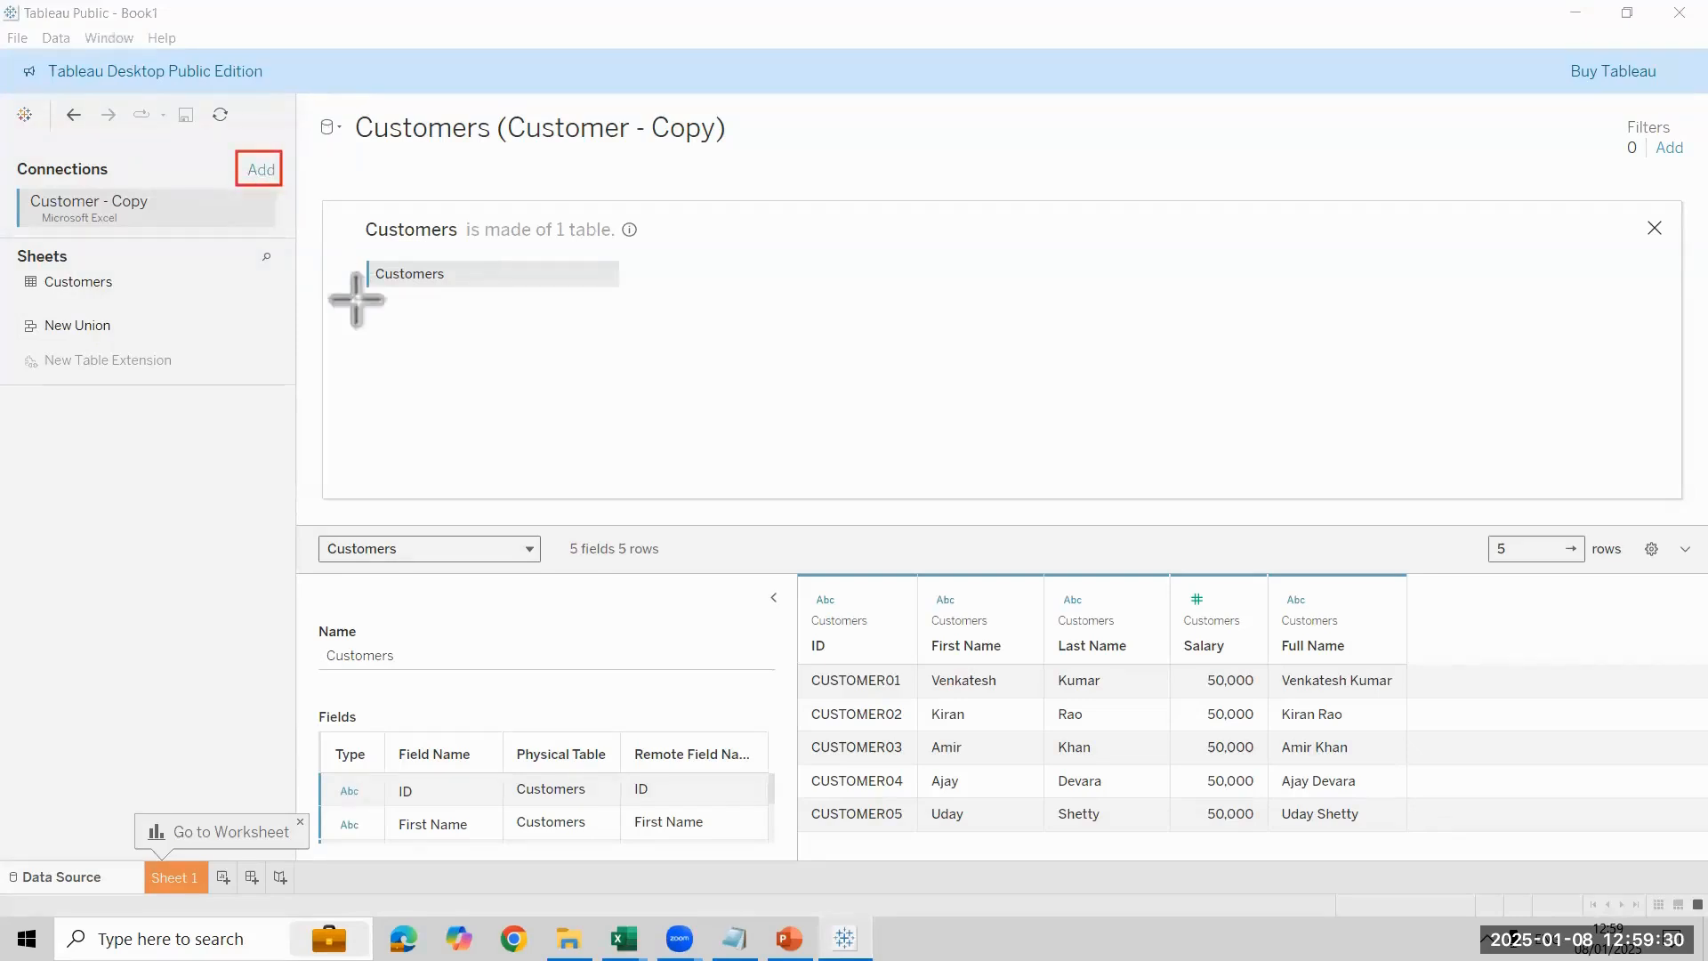
click(262, 174)
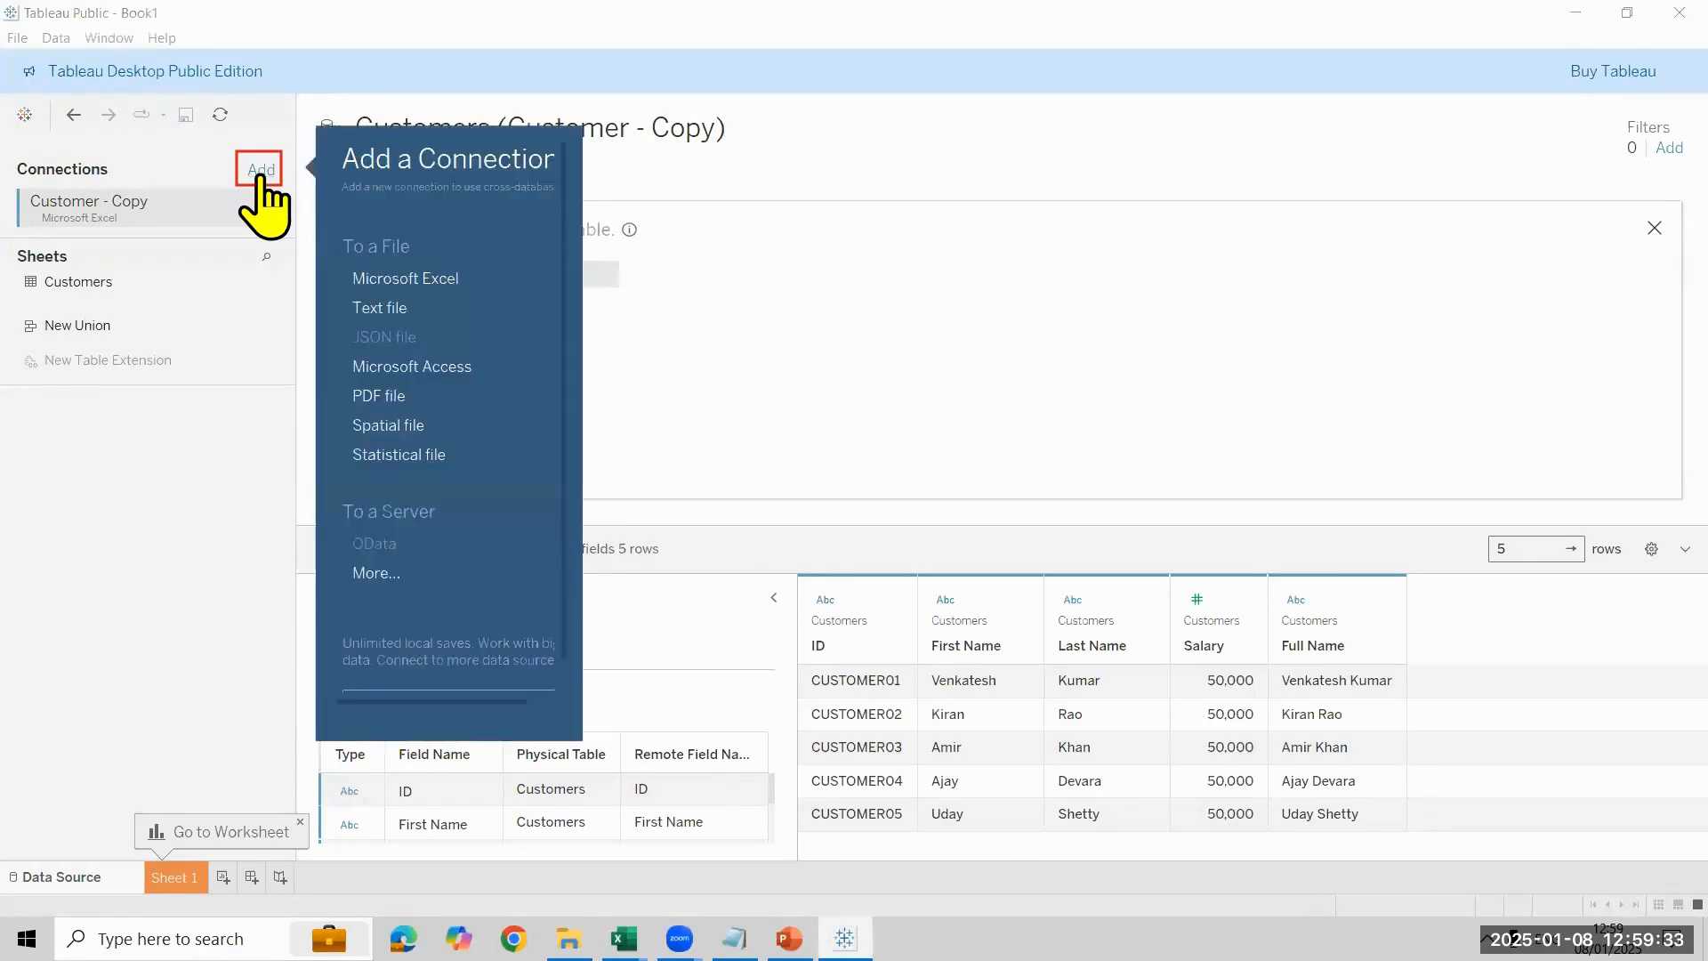
click(396, 281)
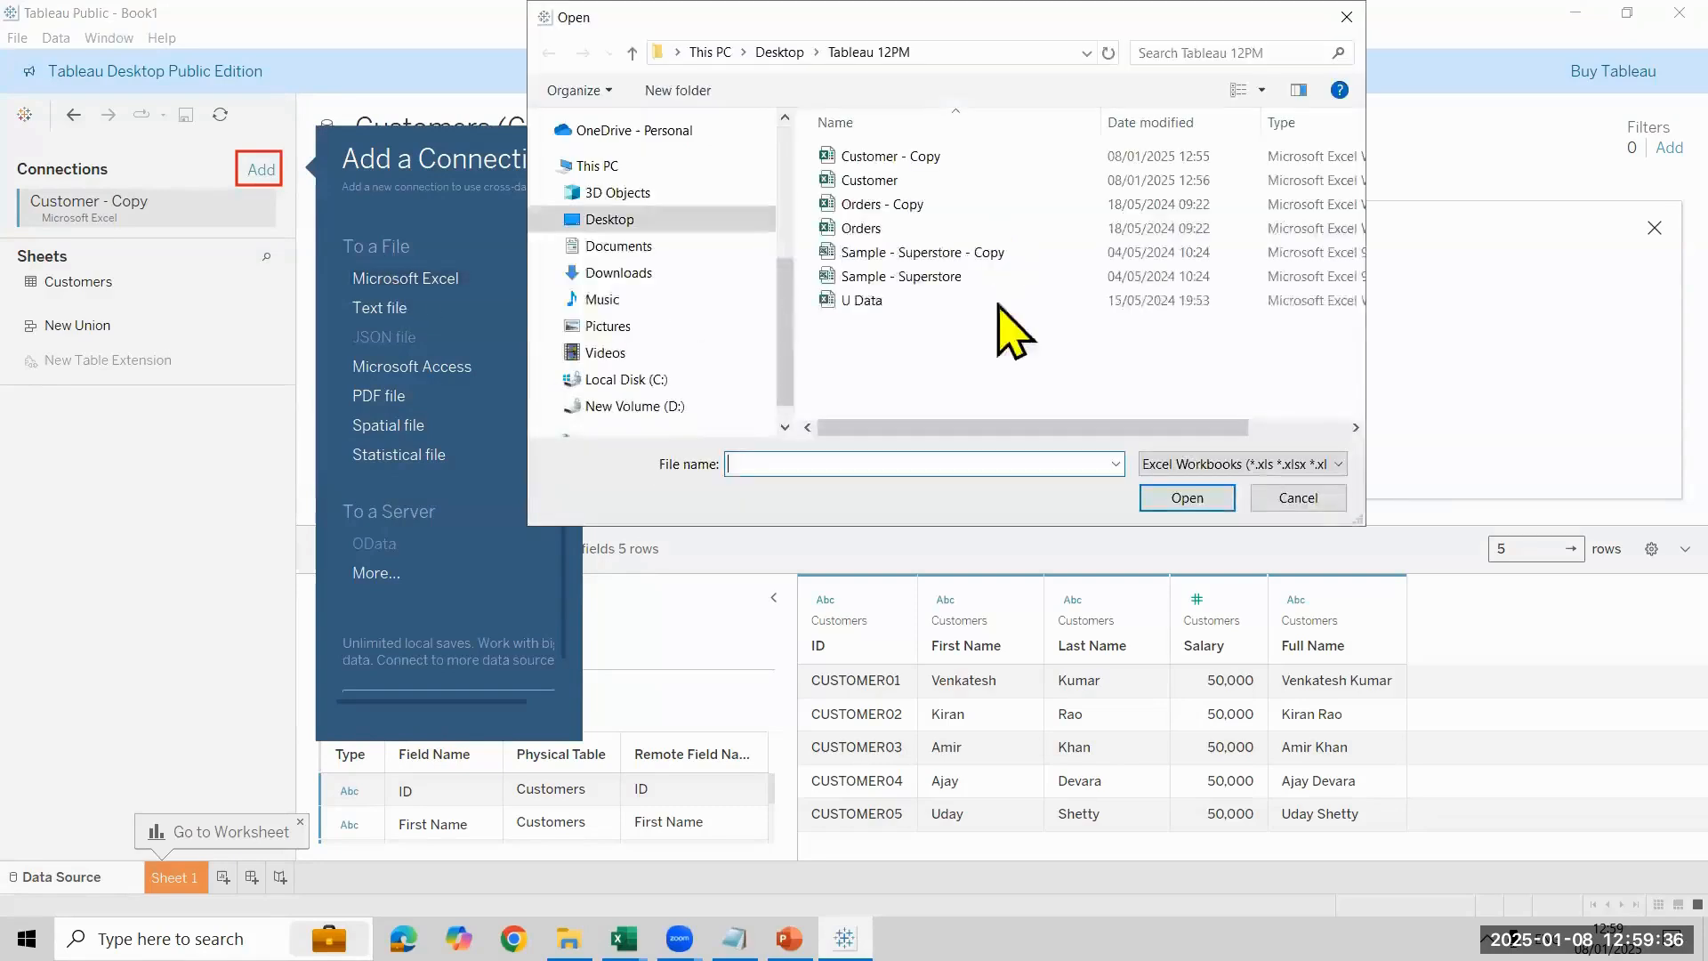
click(907, 218)
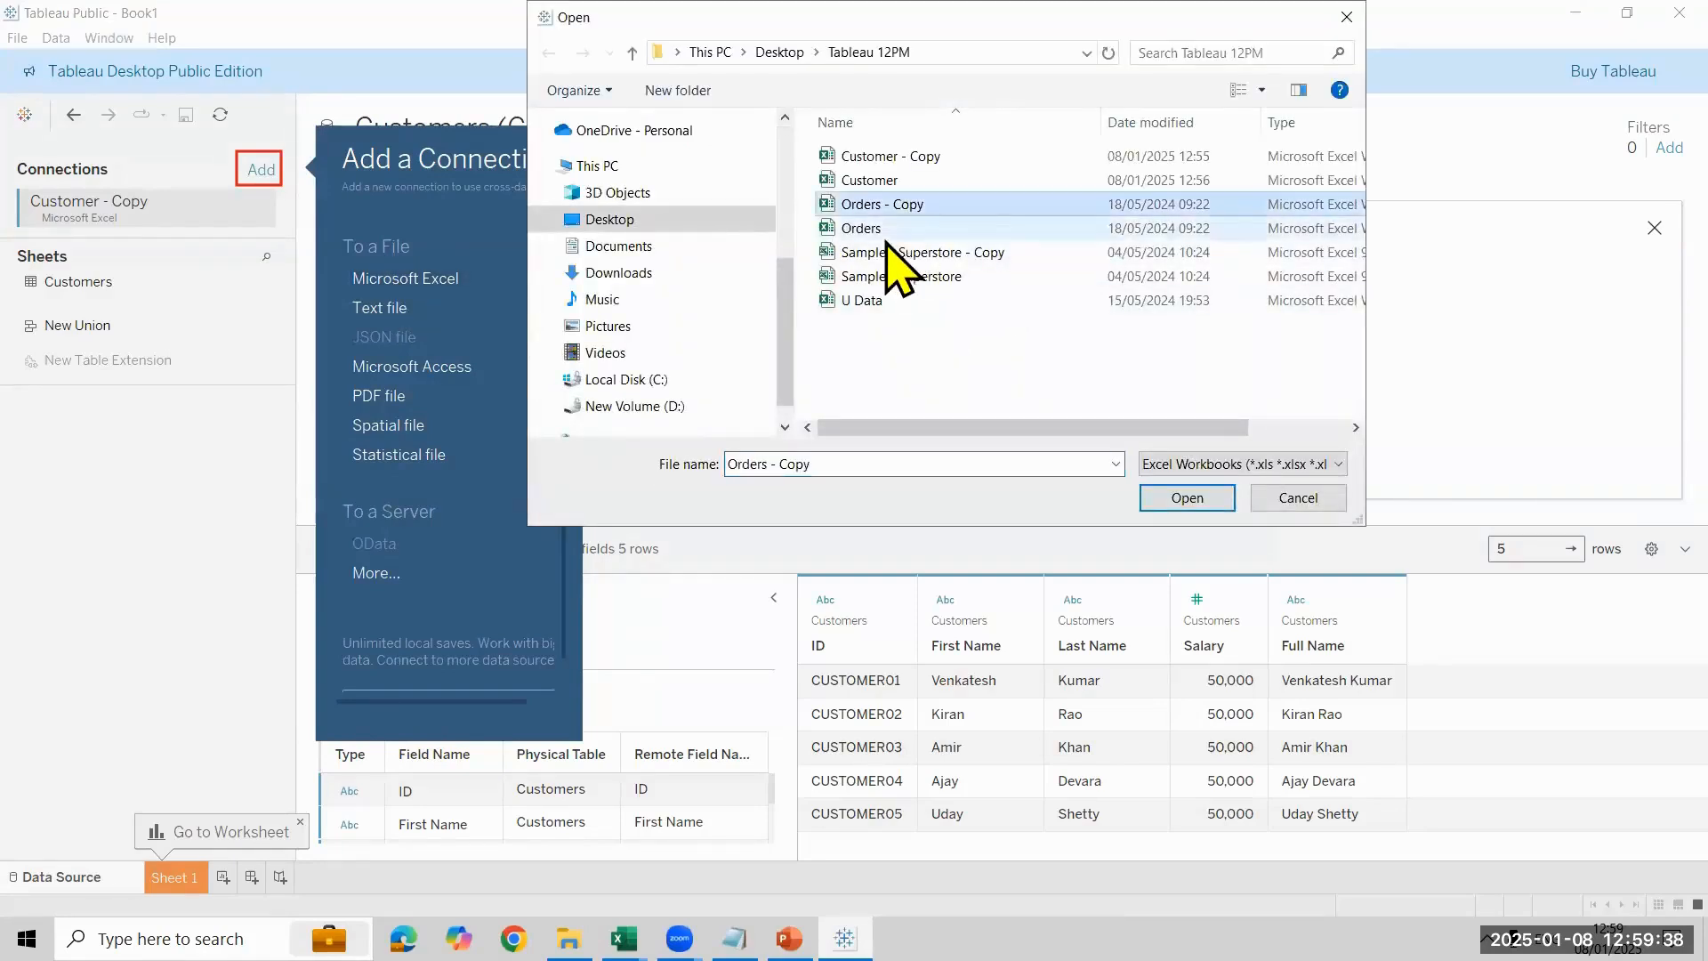
click(1187, 503)
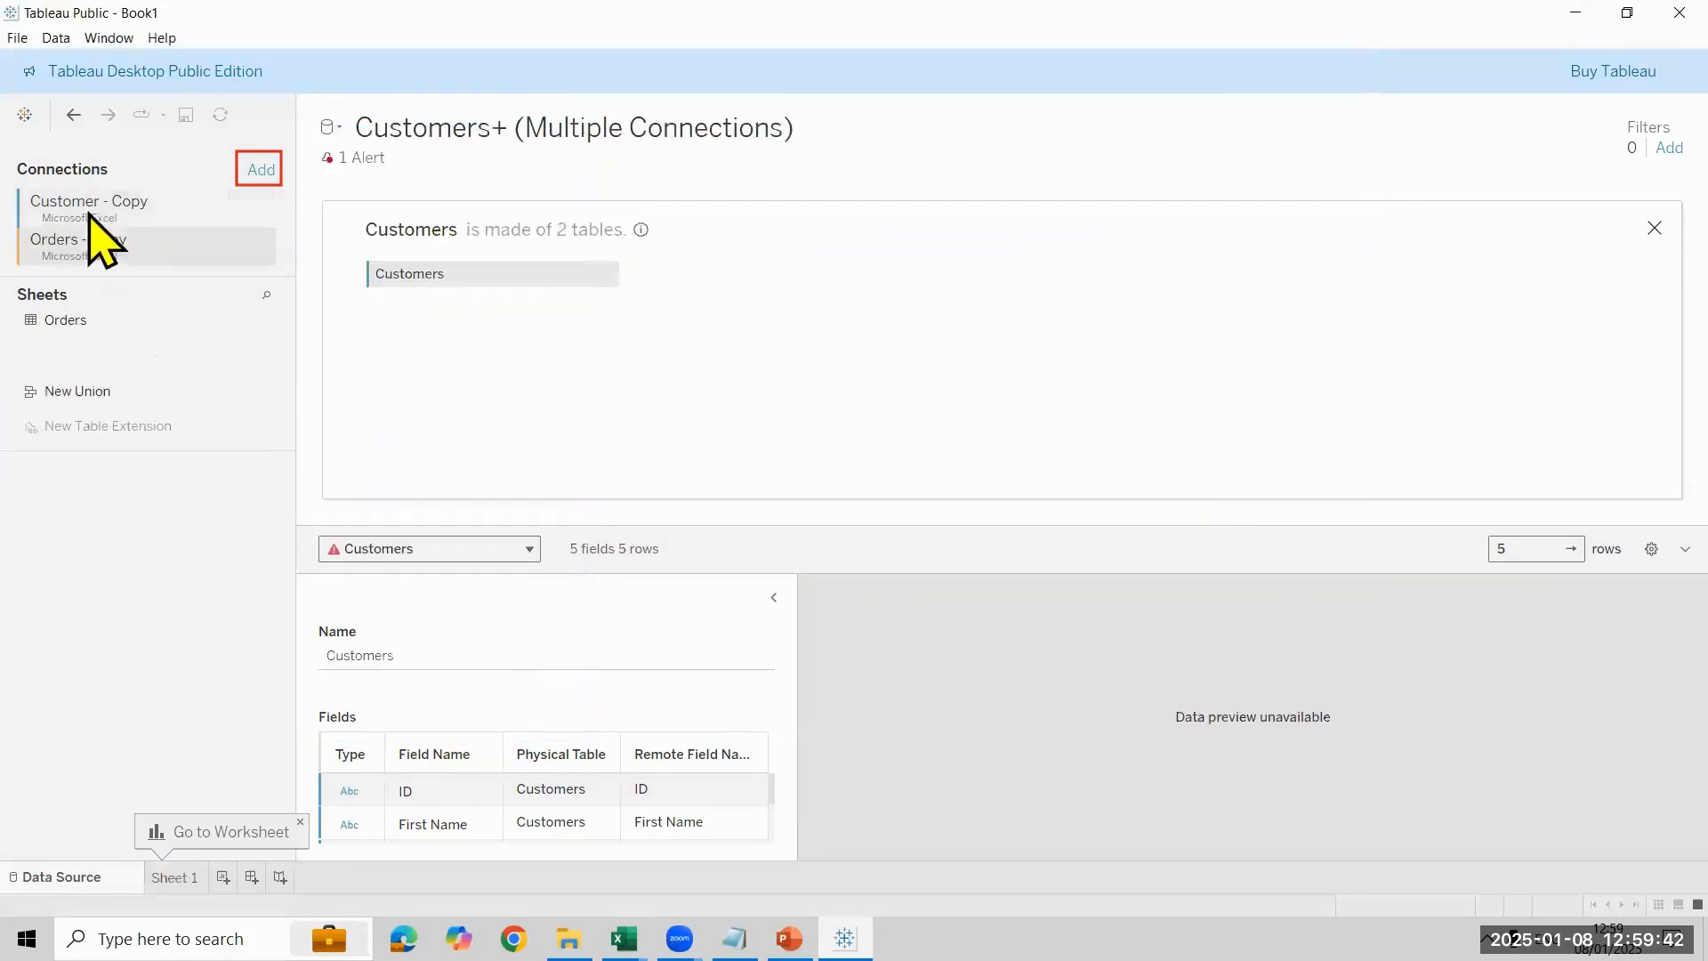
click(83, 259)
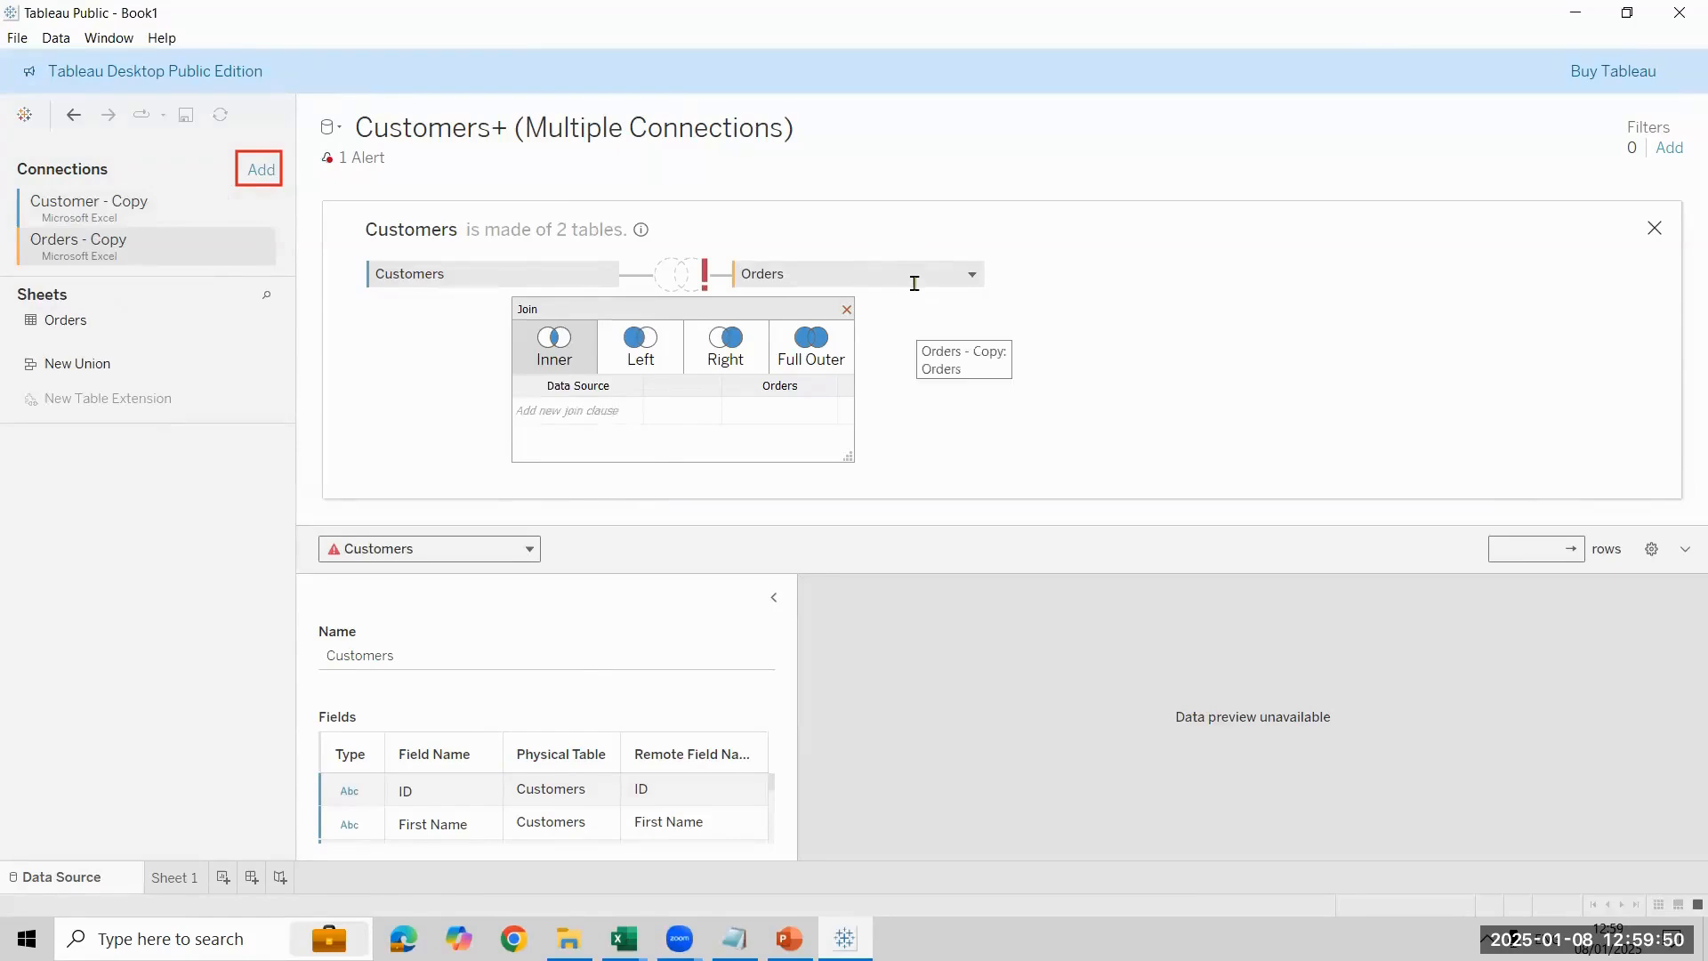
click(846, 309)
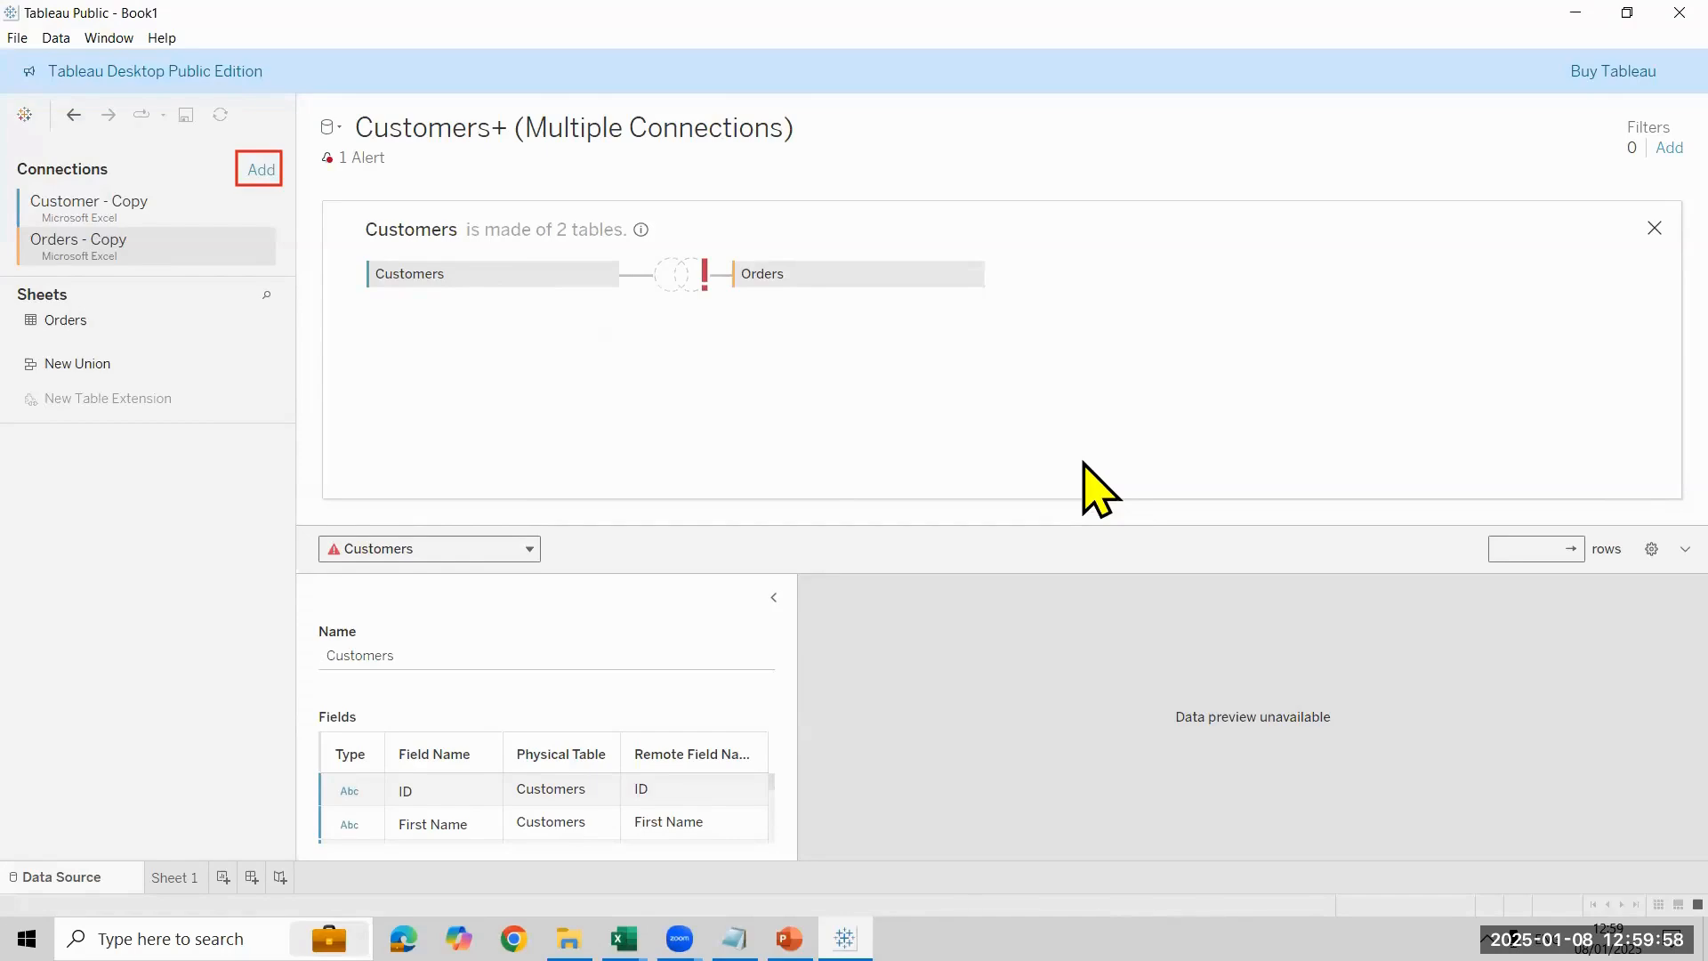
click(264, 172)
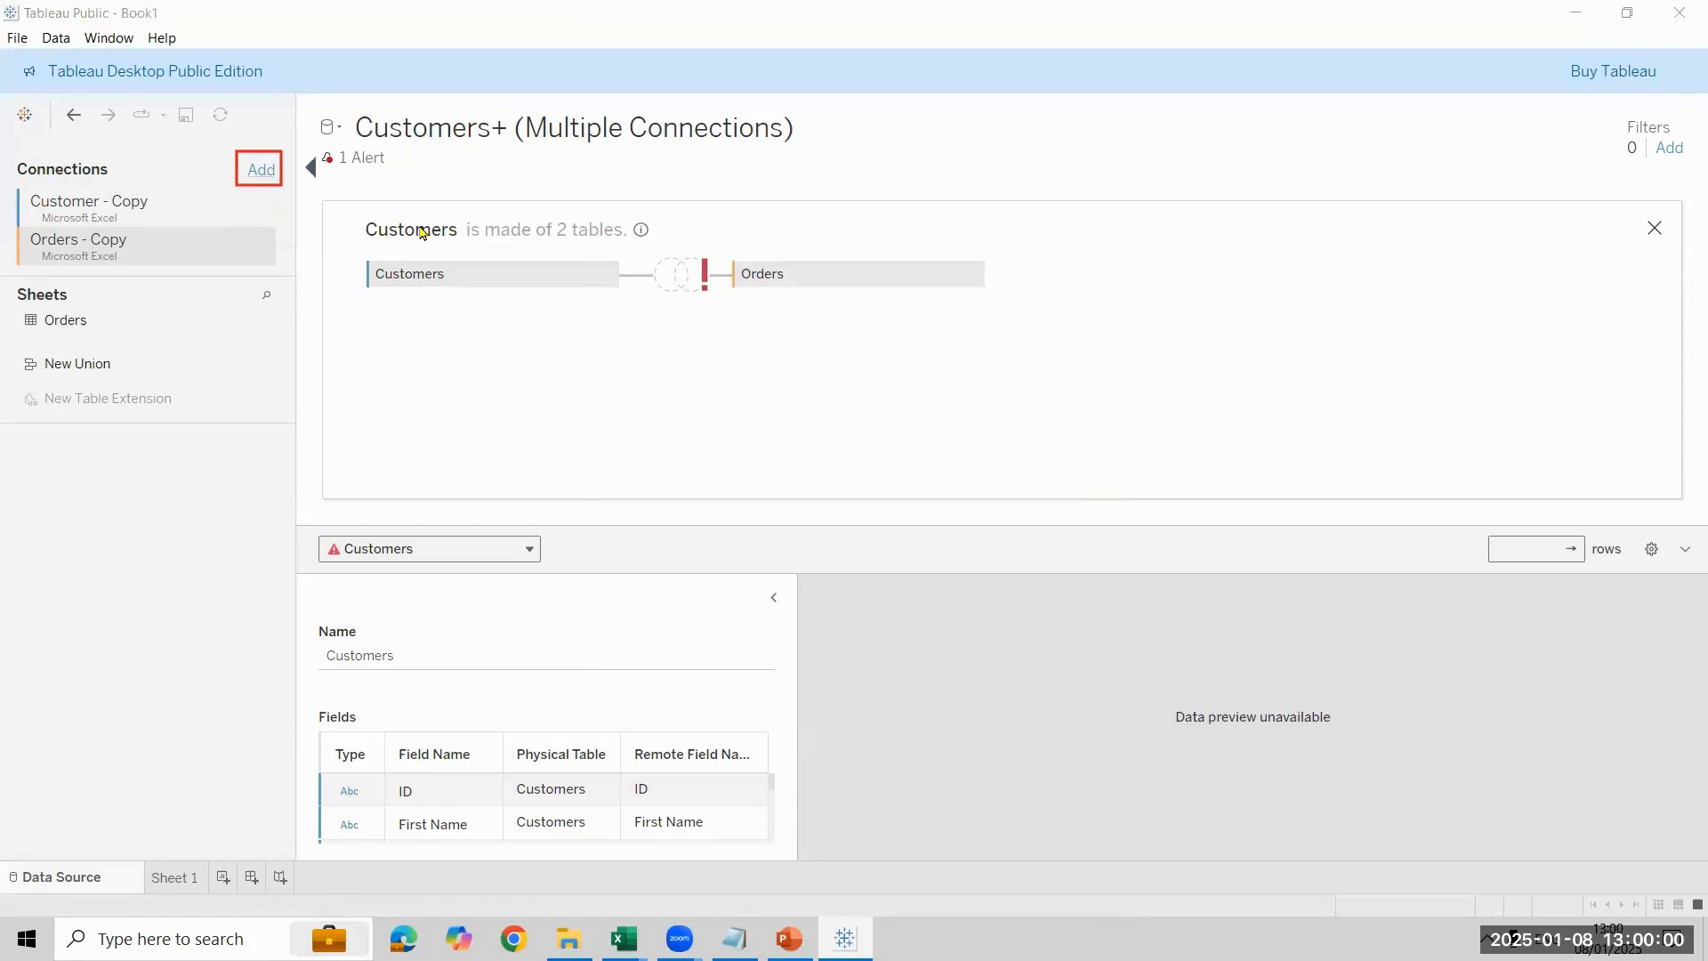
click(442, 286)
click(870, 232)
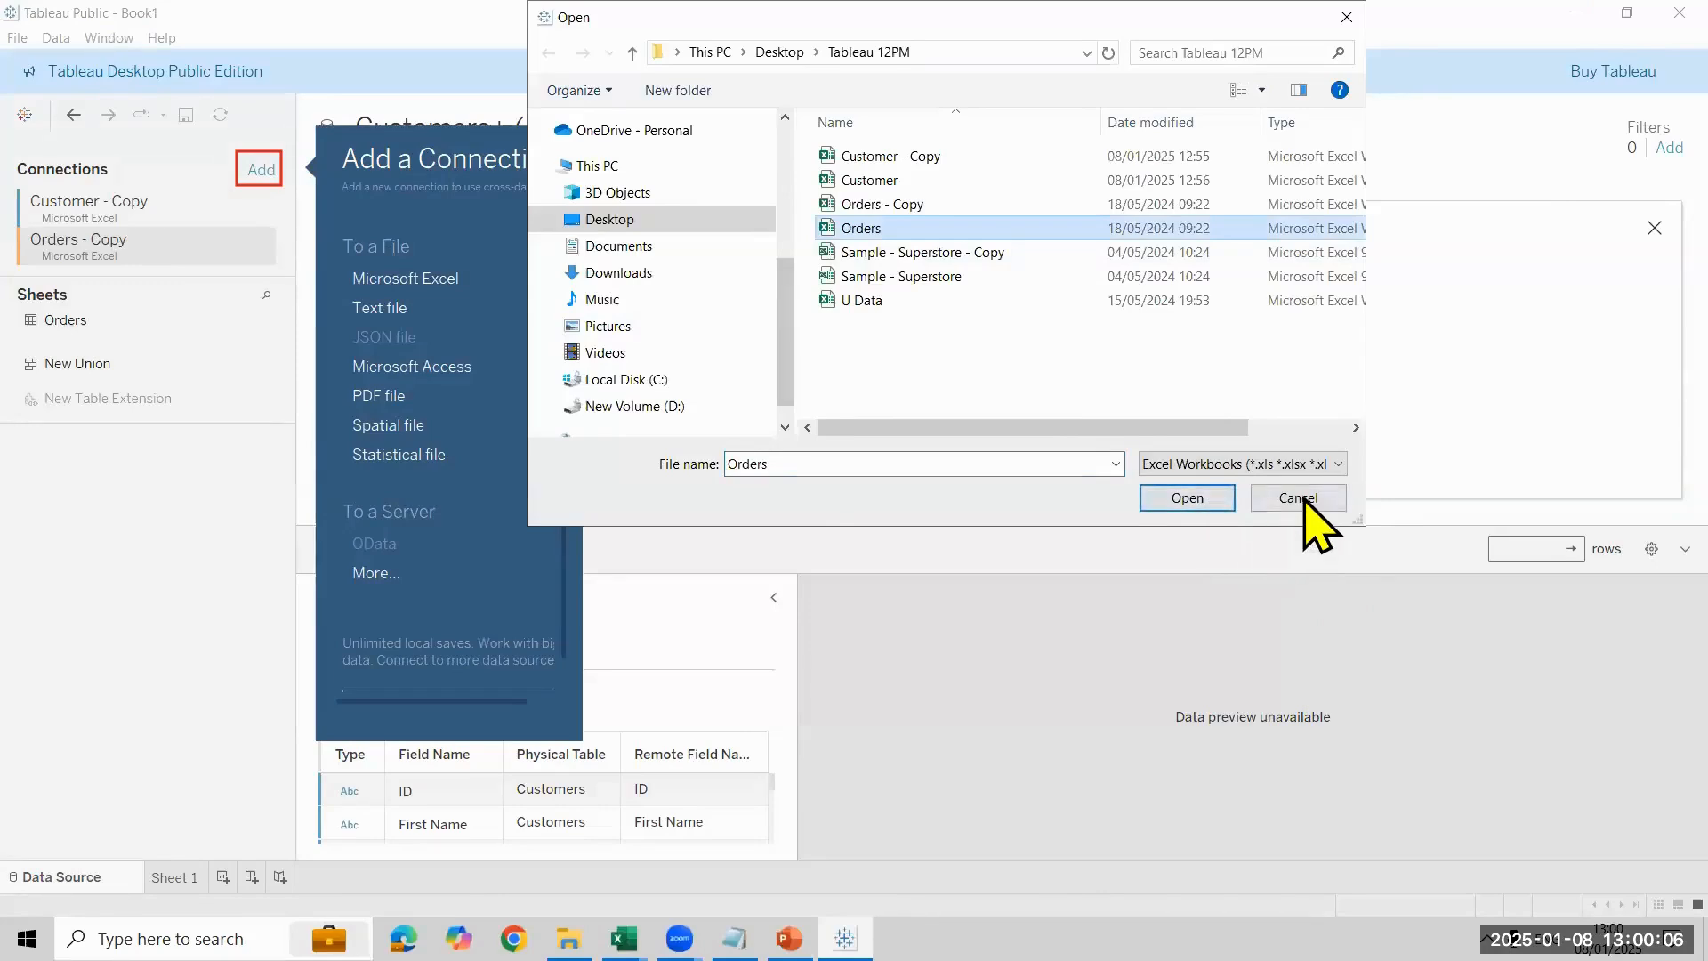
key(Escape)
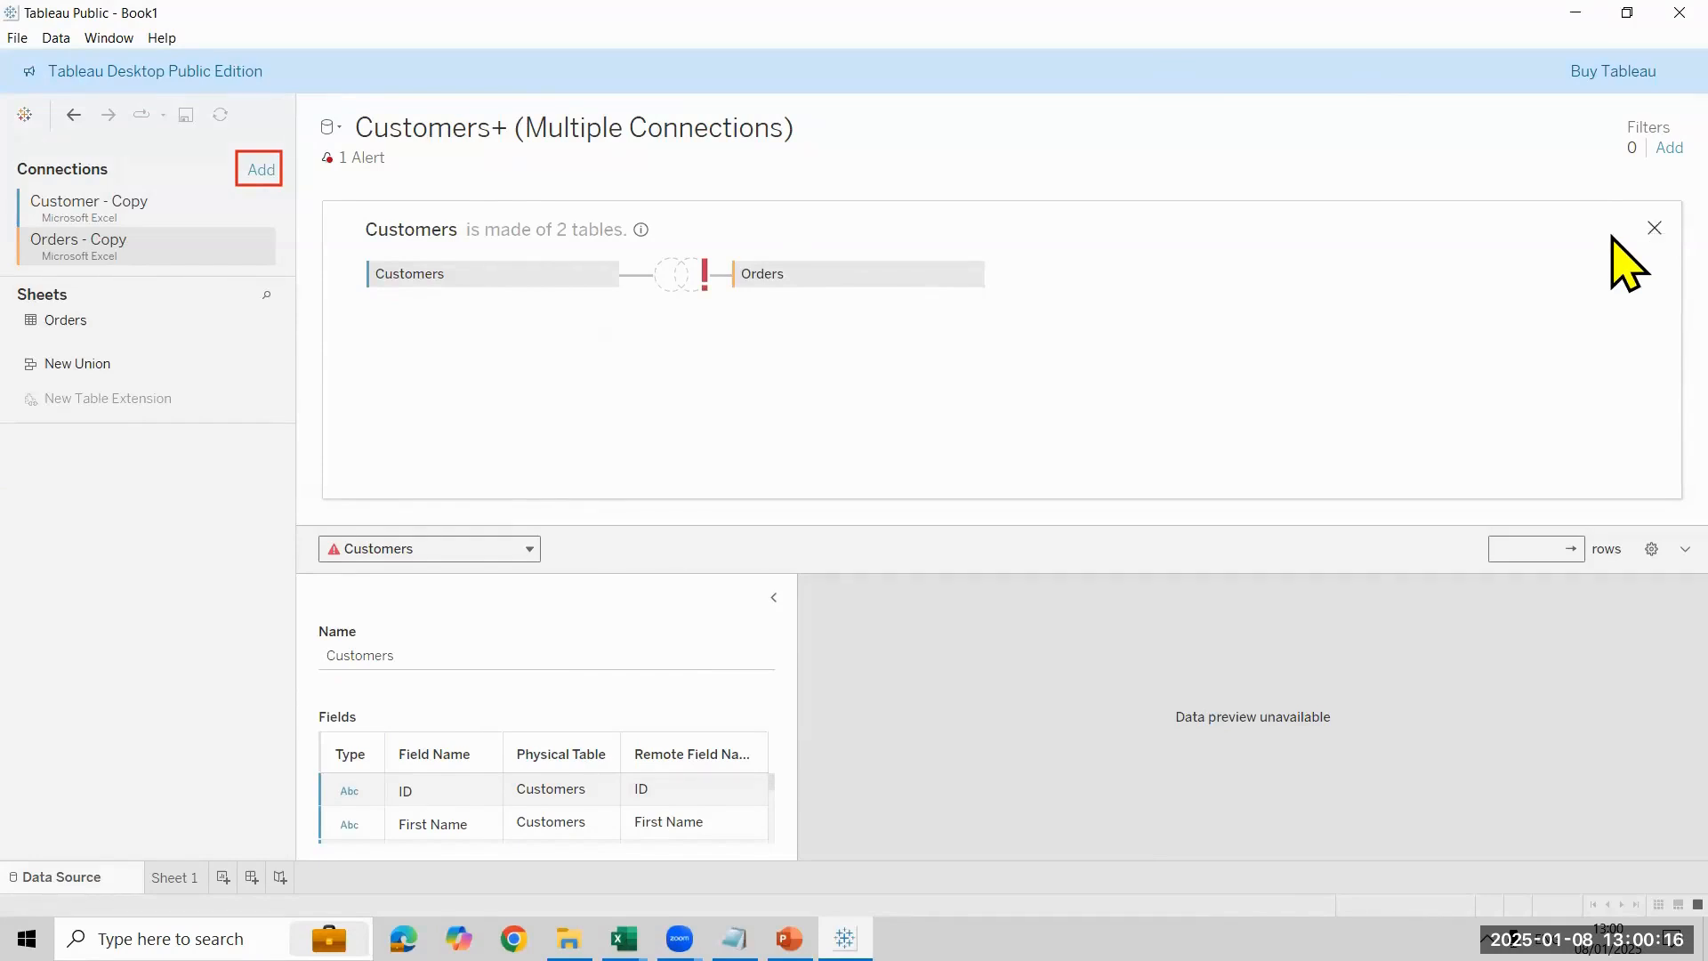
- Replace the combined Customers table on the canvas with the Customers sheet from Customer - Copy and open its physical table view
click(1654, 229)
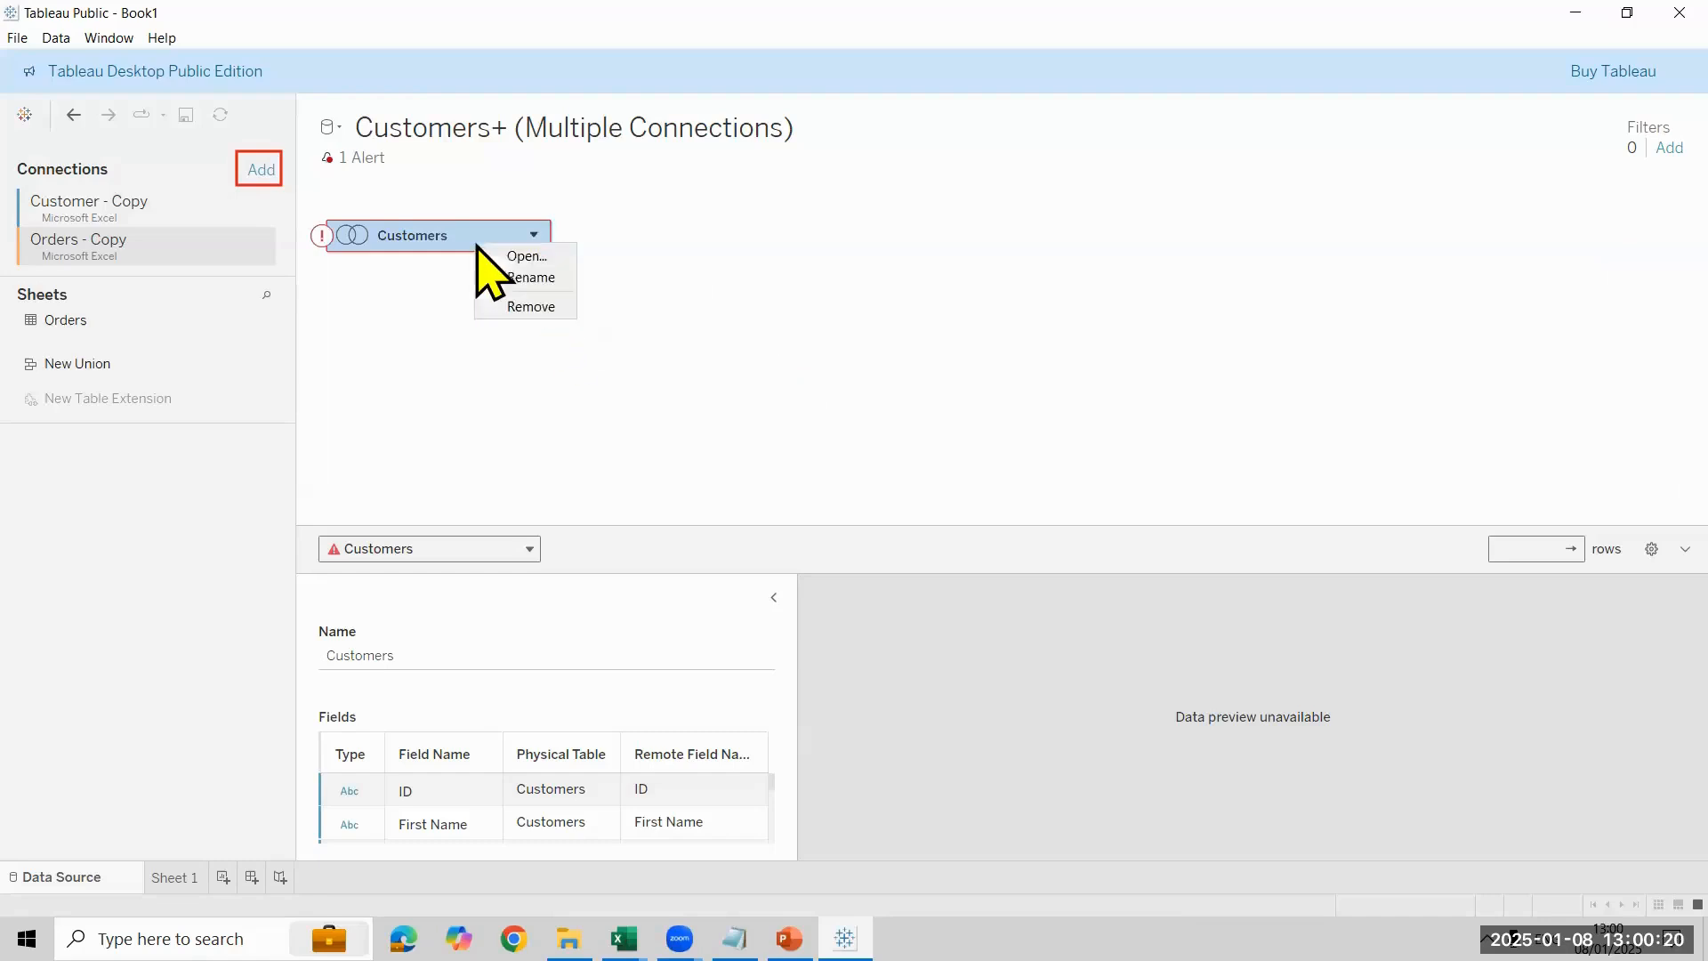
click(556, 312)
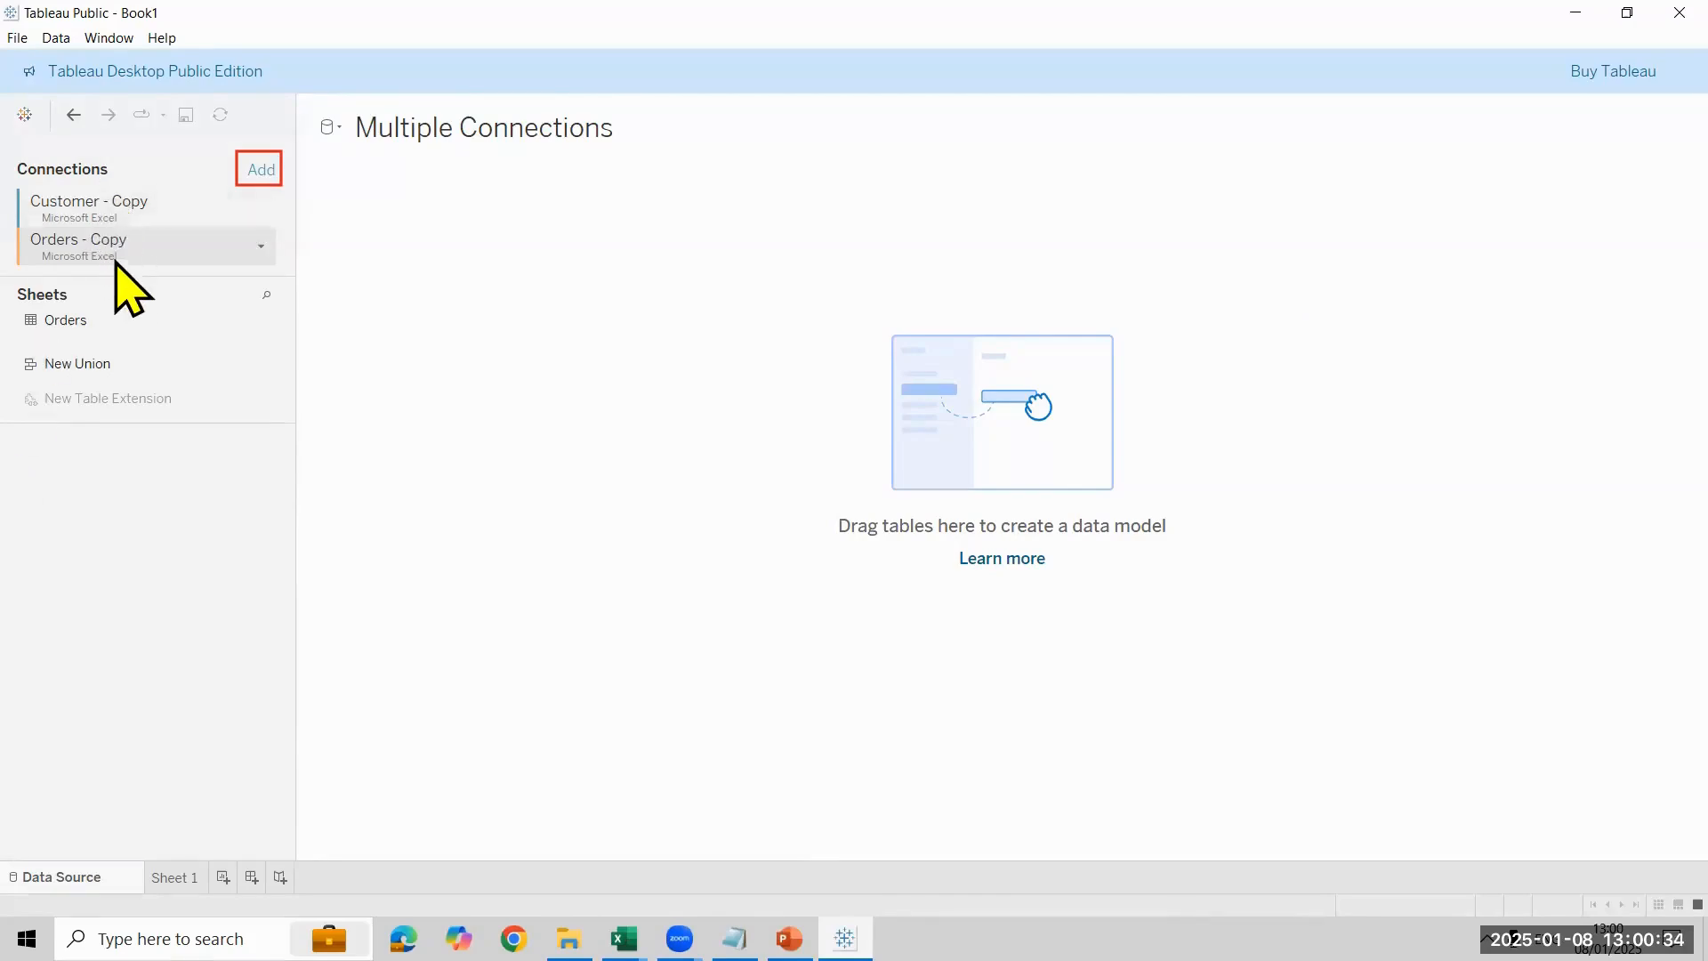
click(133, 214)
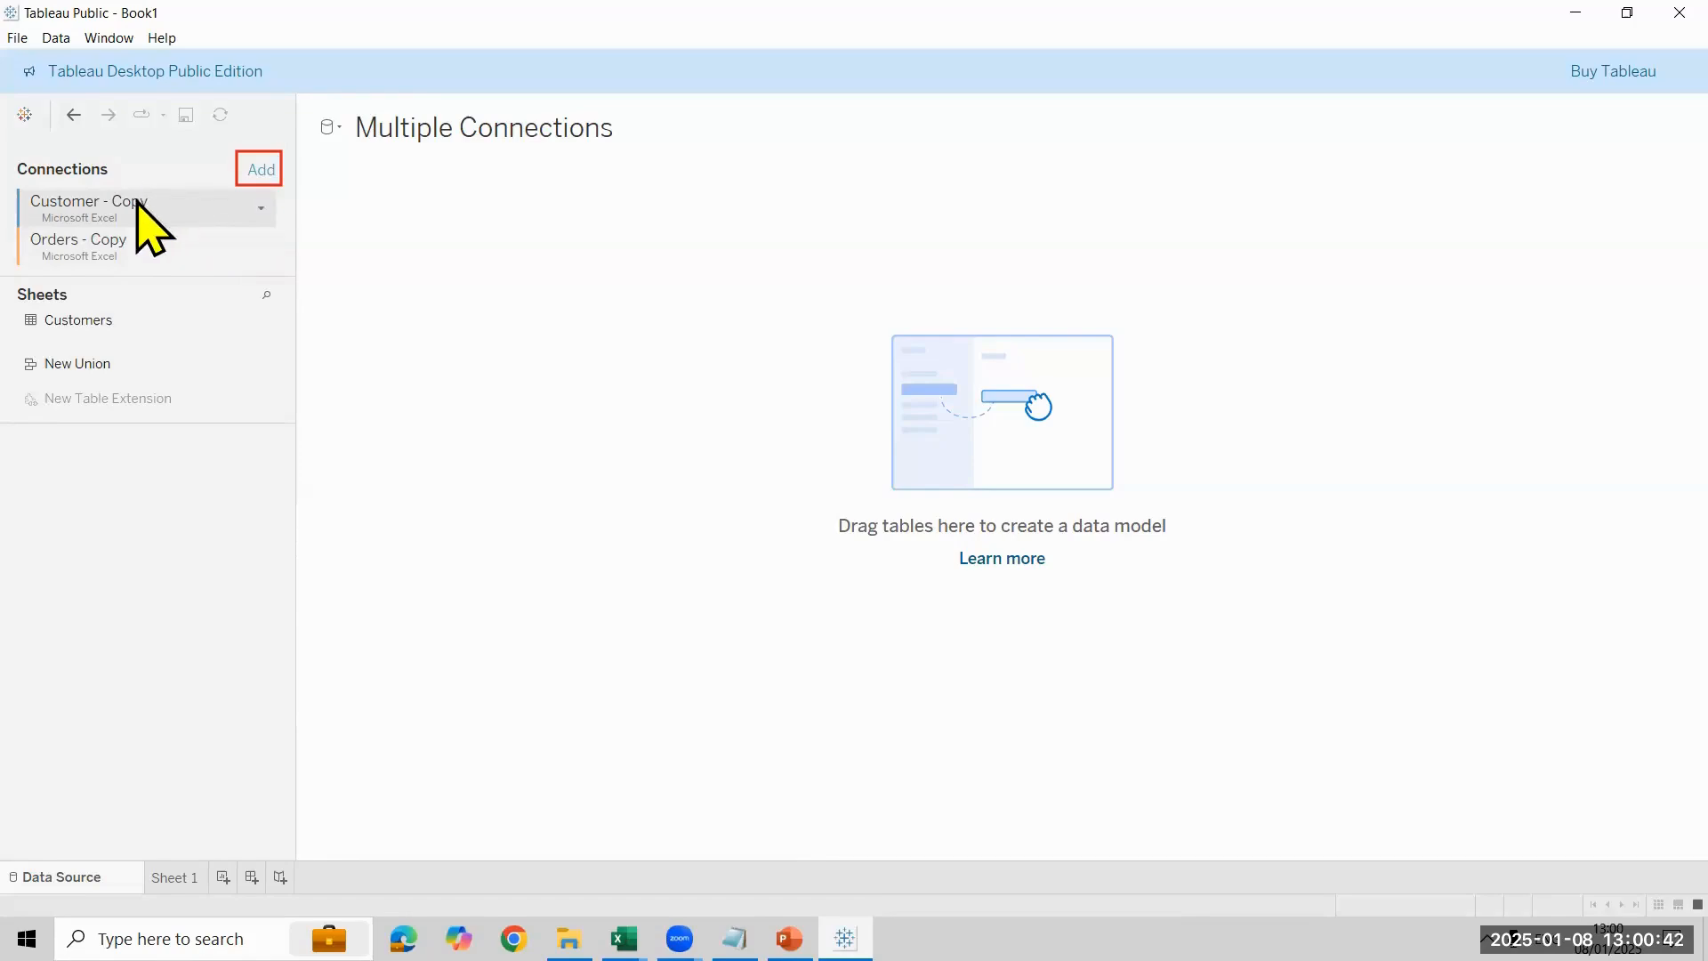
click(169, 242)
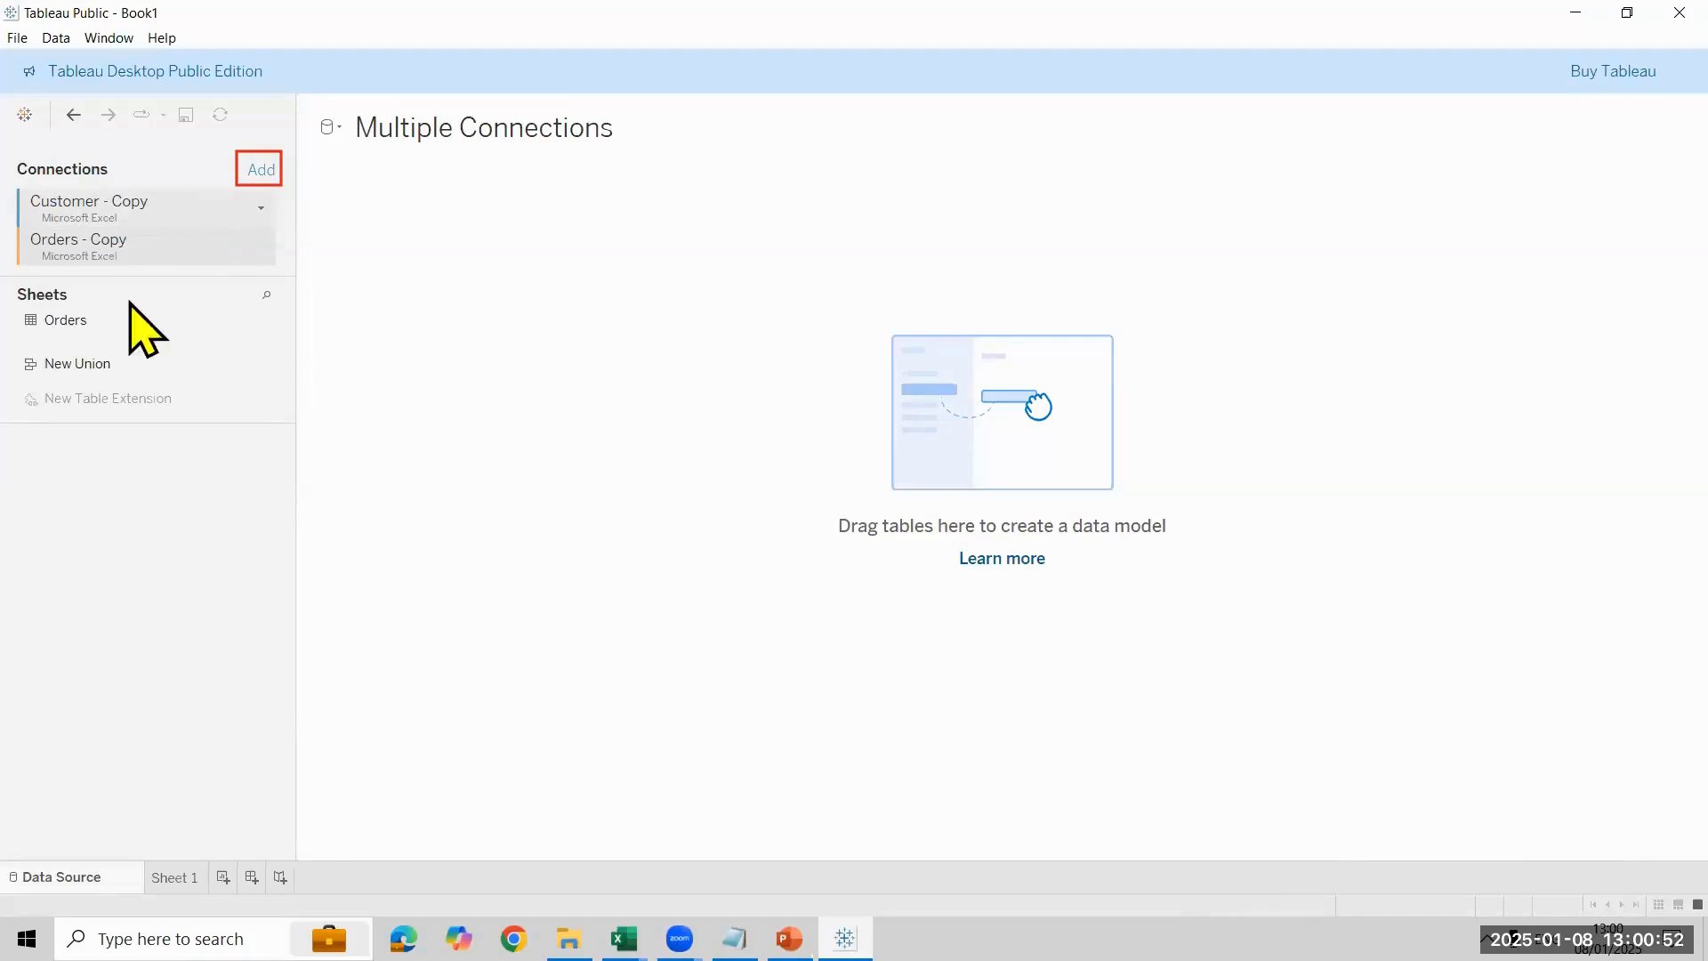
click(75, 221)
drag(123, 327, 476, 245)
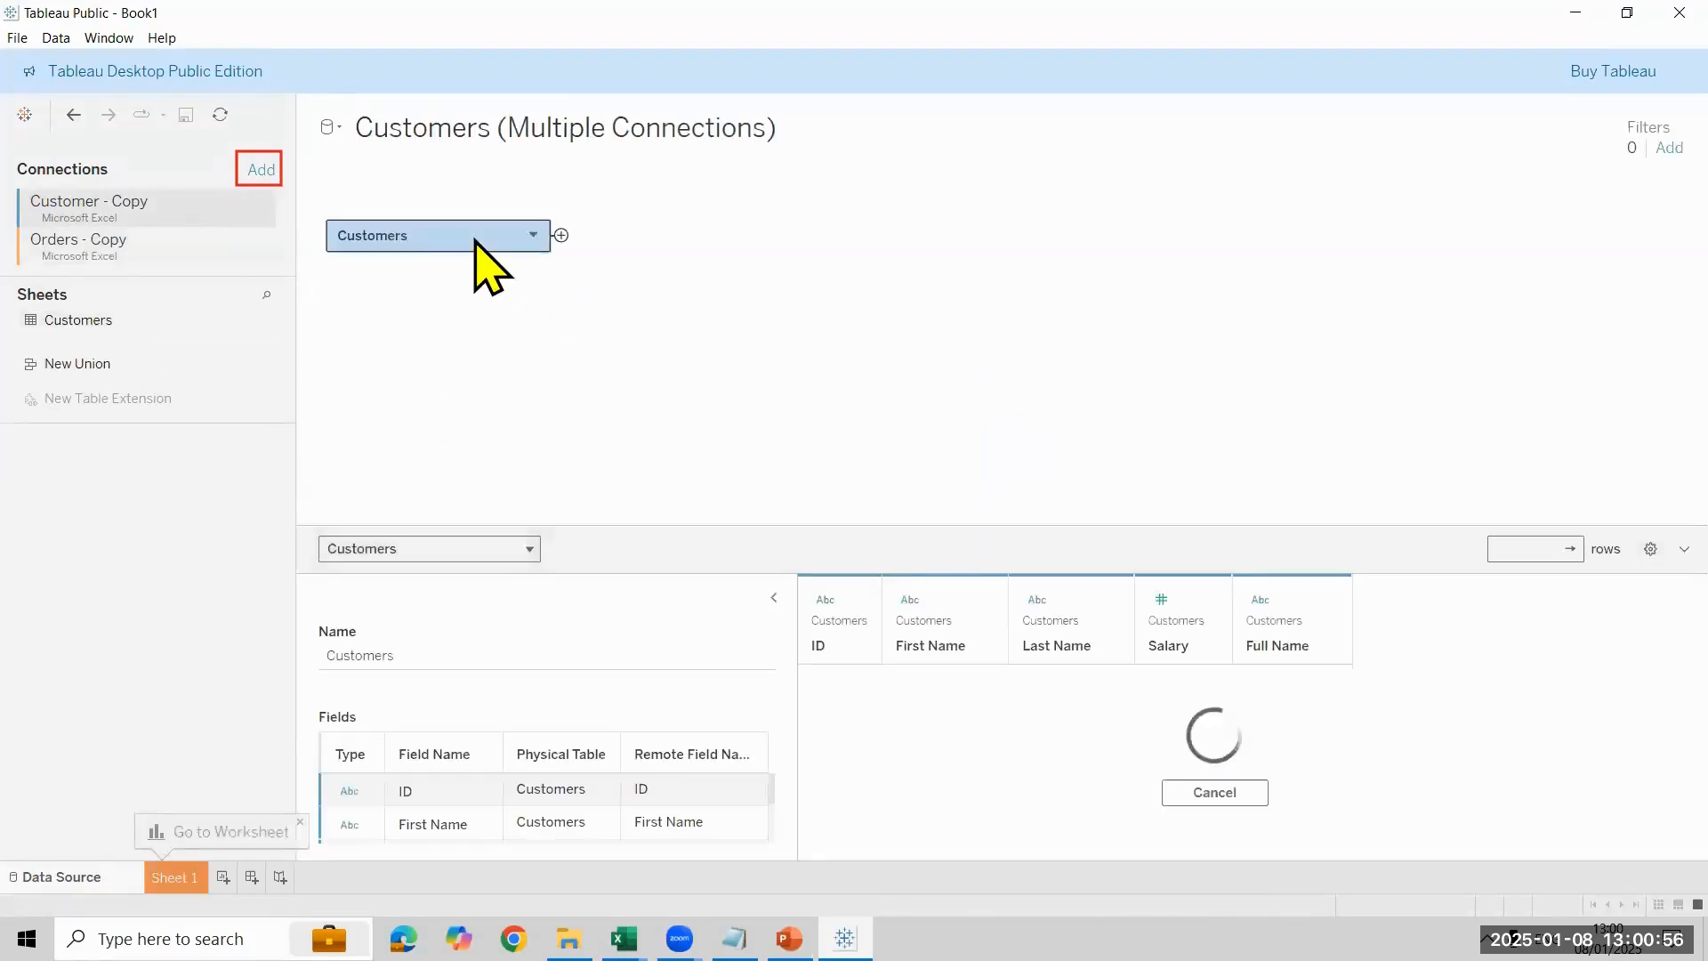
double_click(462, 238)
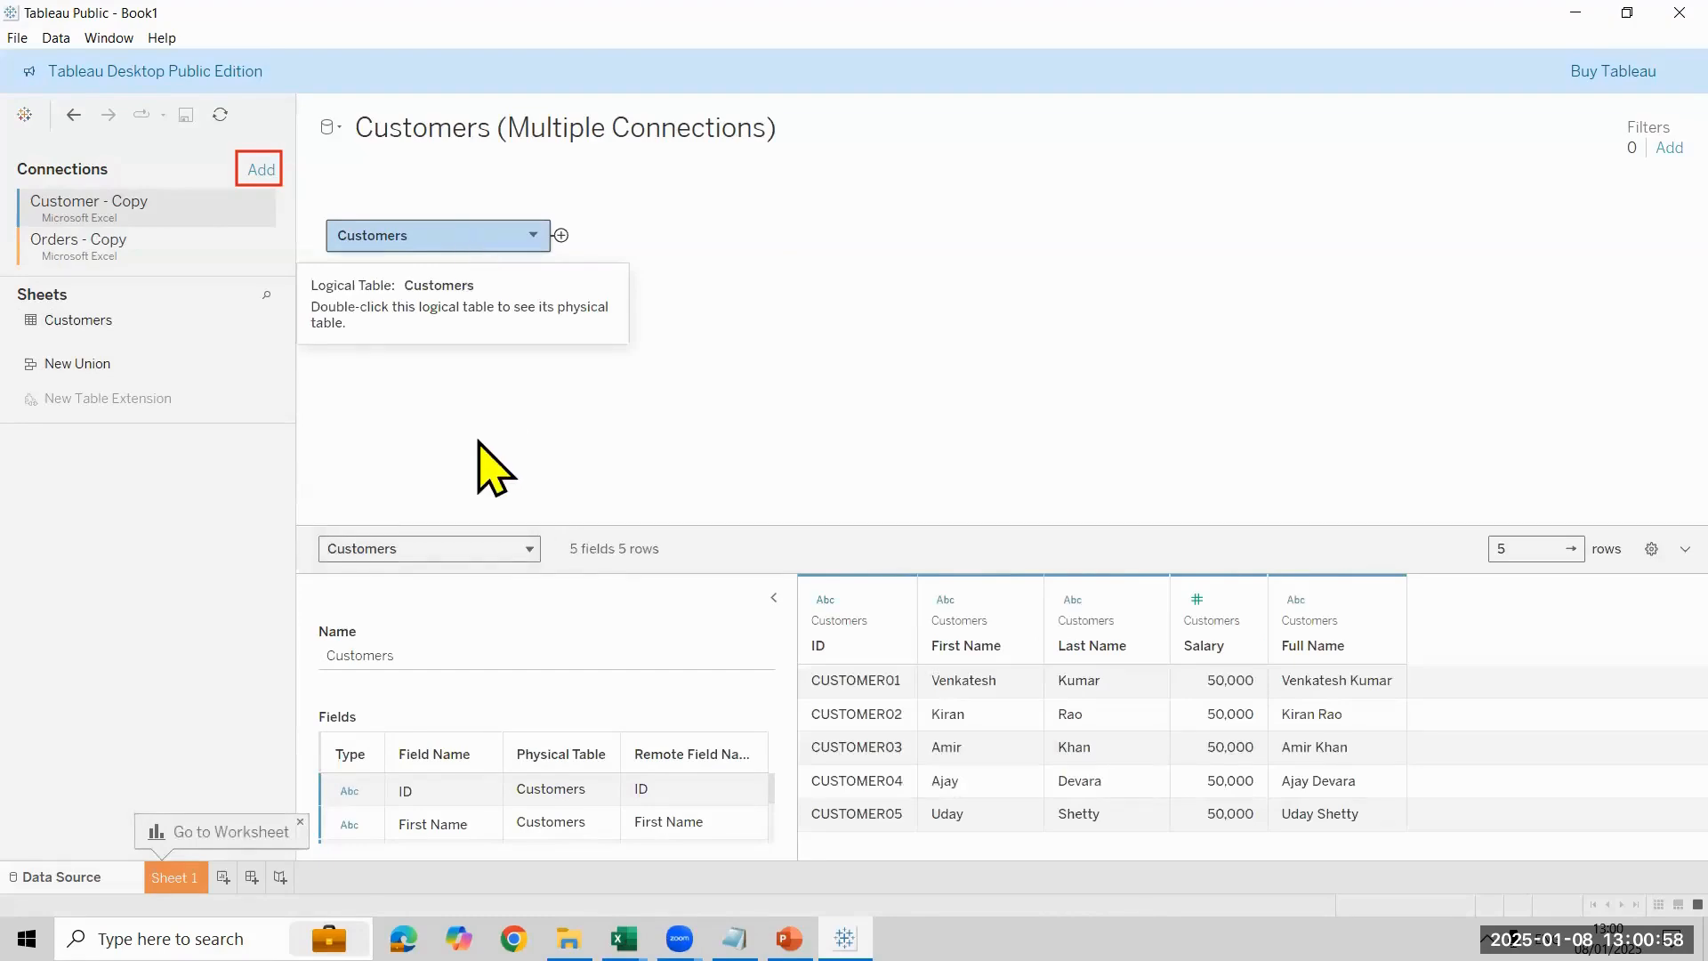
- Place the Orders sheet from Orders - Copy beside Customers in the physical table view and open the join settings
click(138, 251)
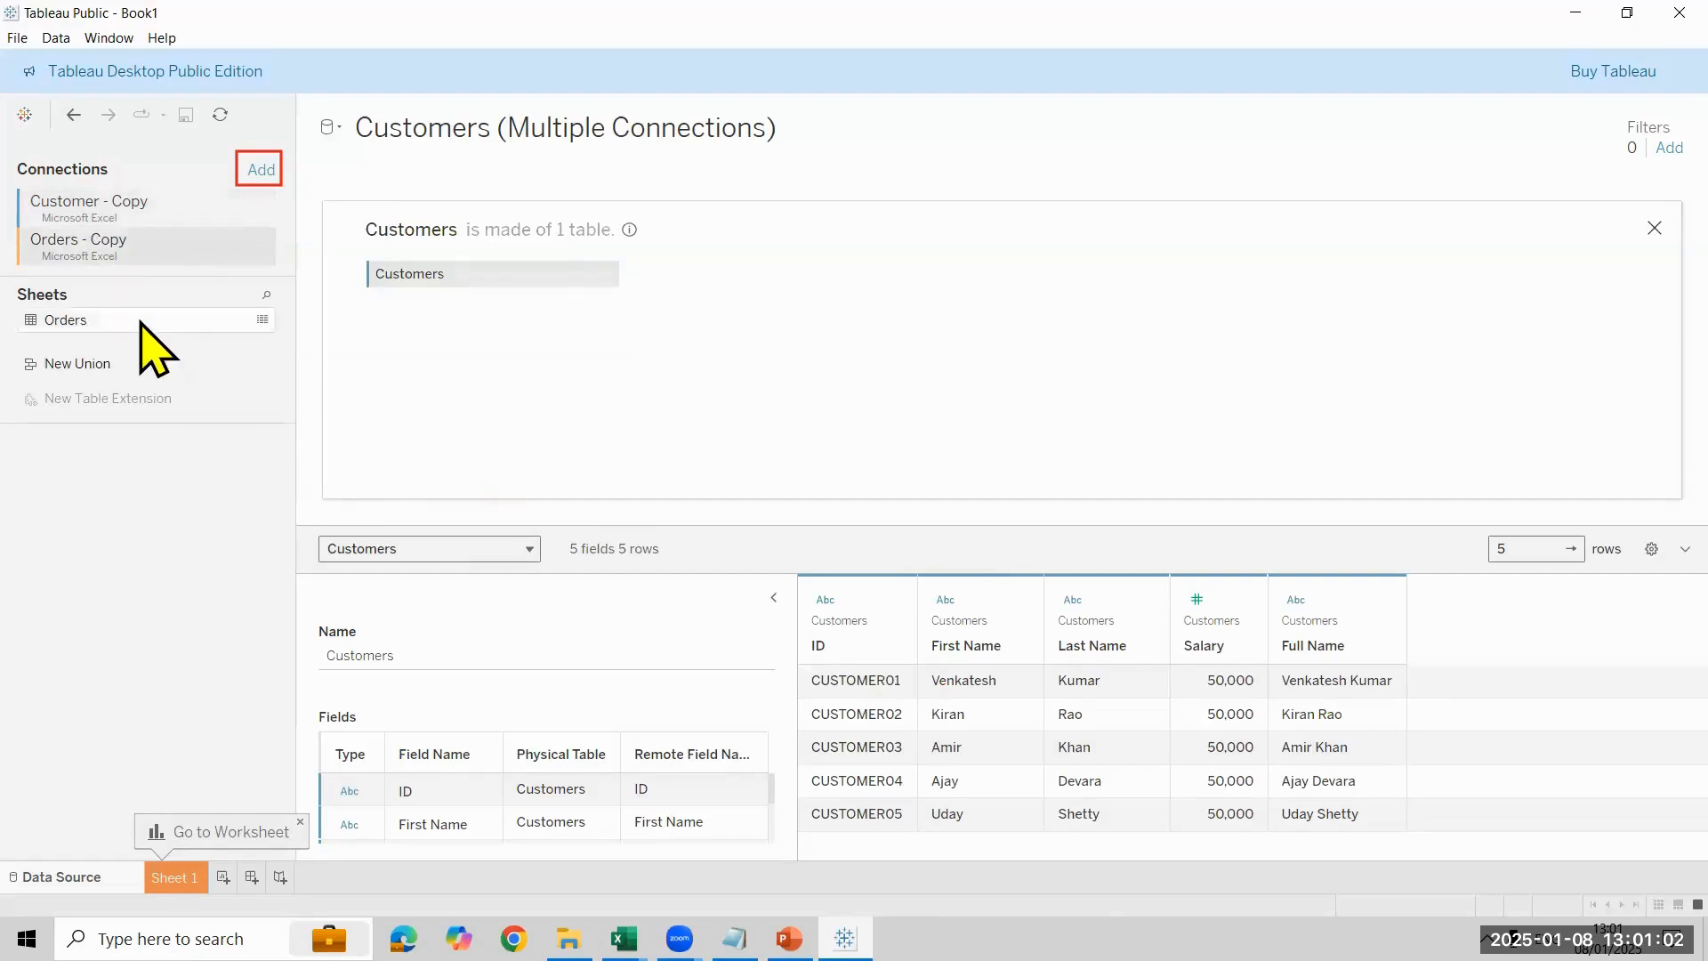
drag(138, 322, 856, 308)
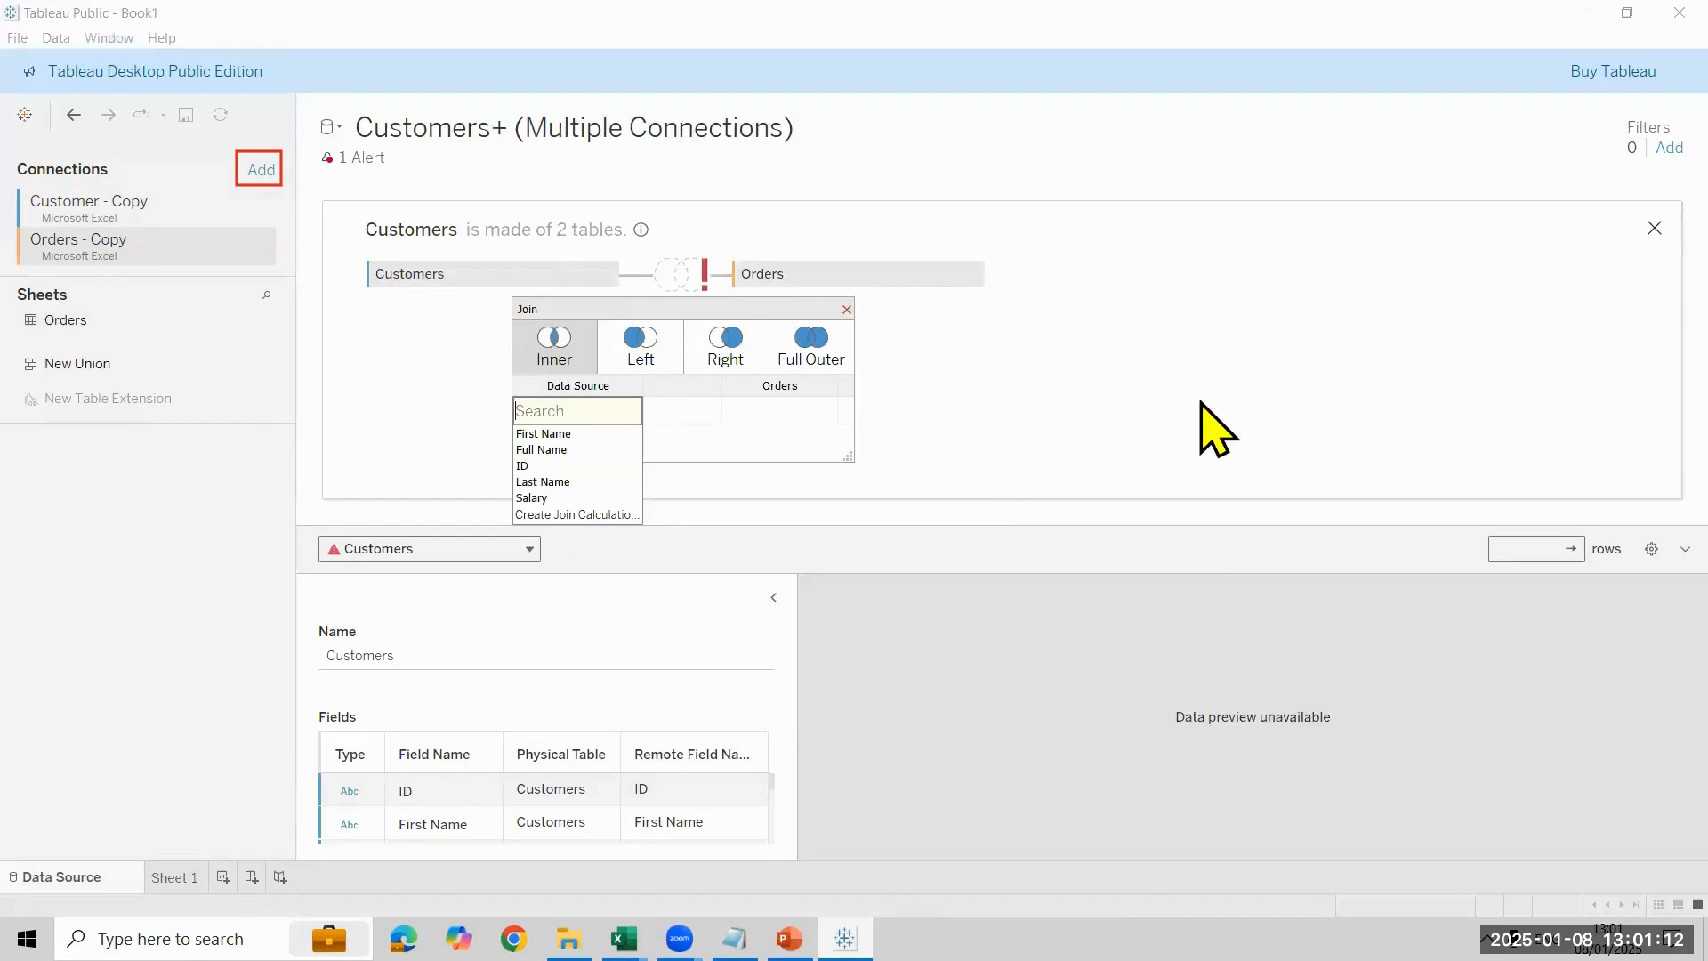
click(1208, 425)
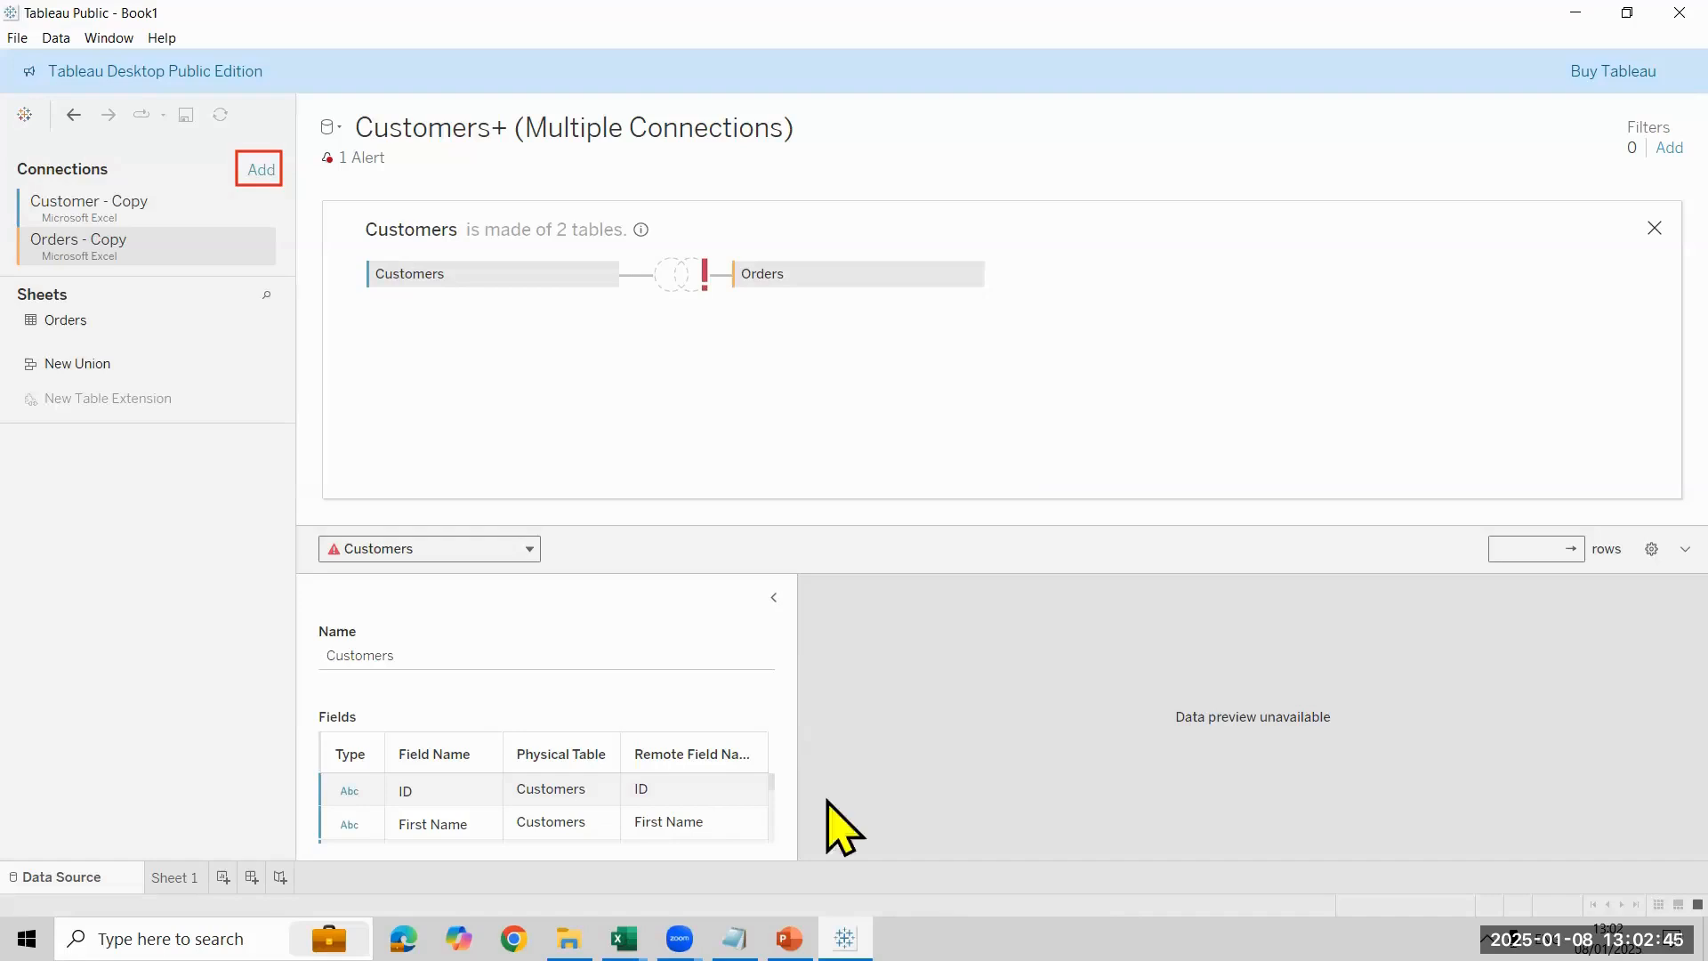
mouse_move(718, 307)
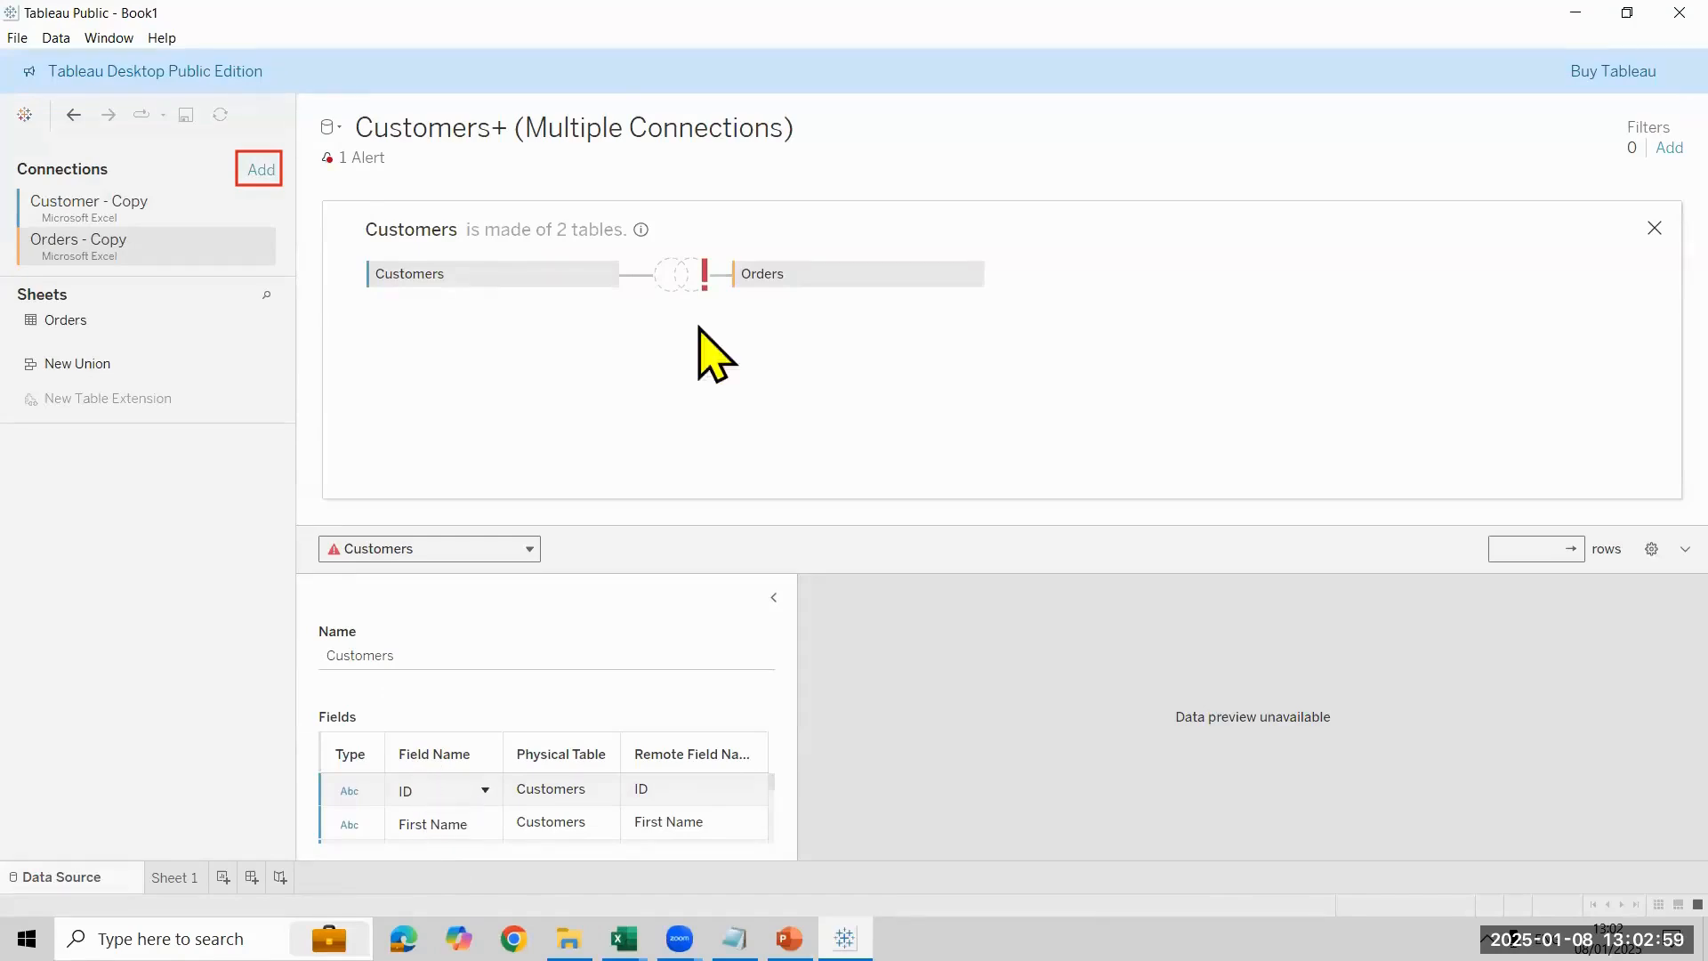
click(674, 281)
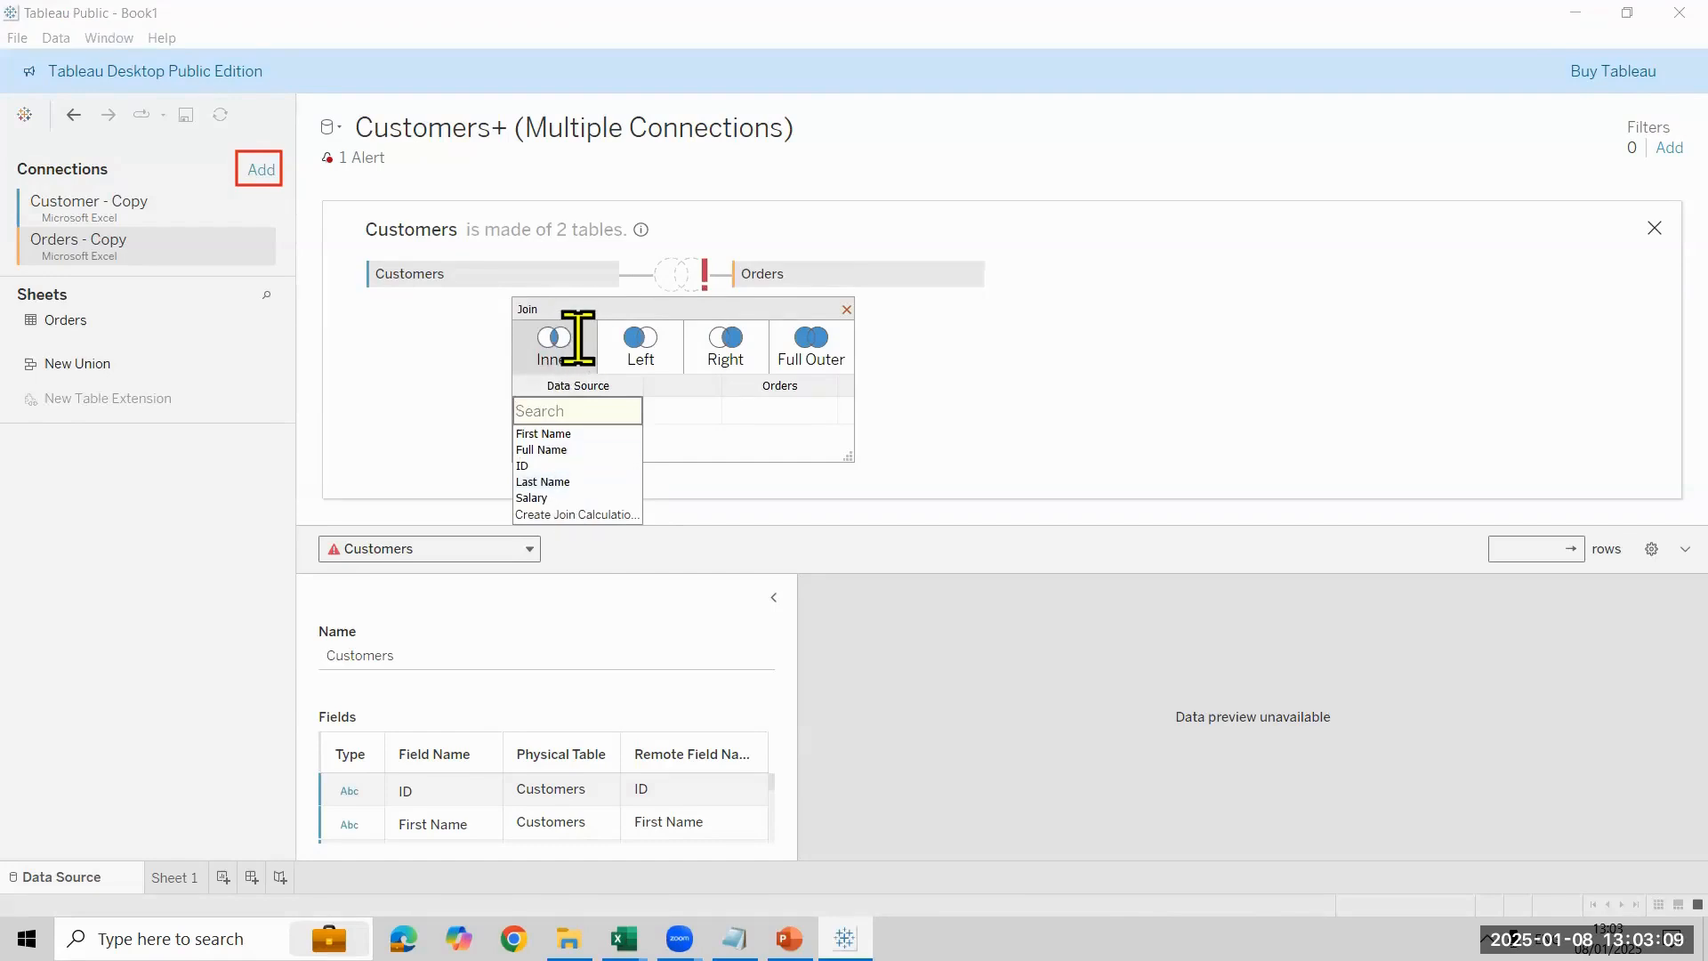
click(877, 370)
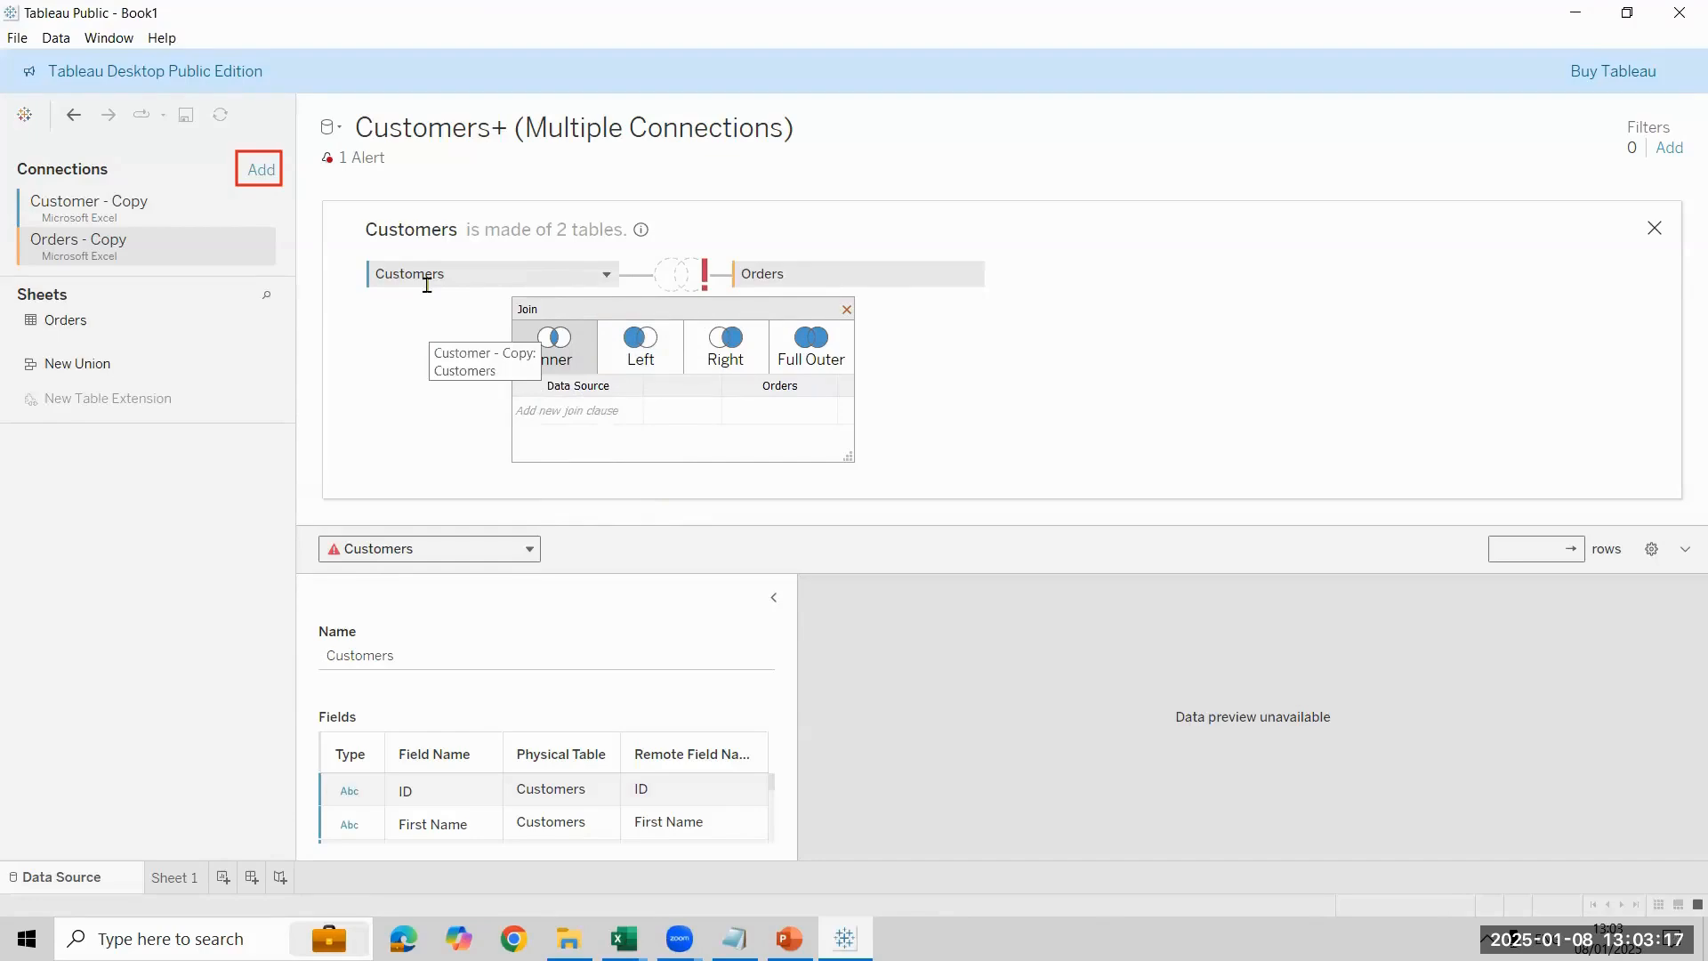
- Try to set the inner join clause to match ID in the data source with Customer ID in Orders
click(612, 414)
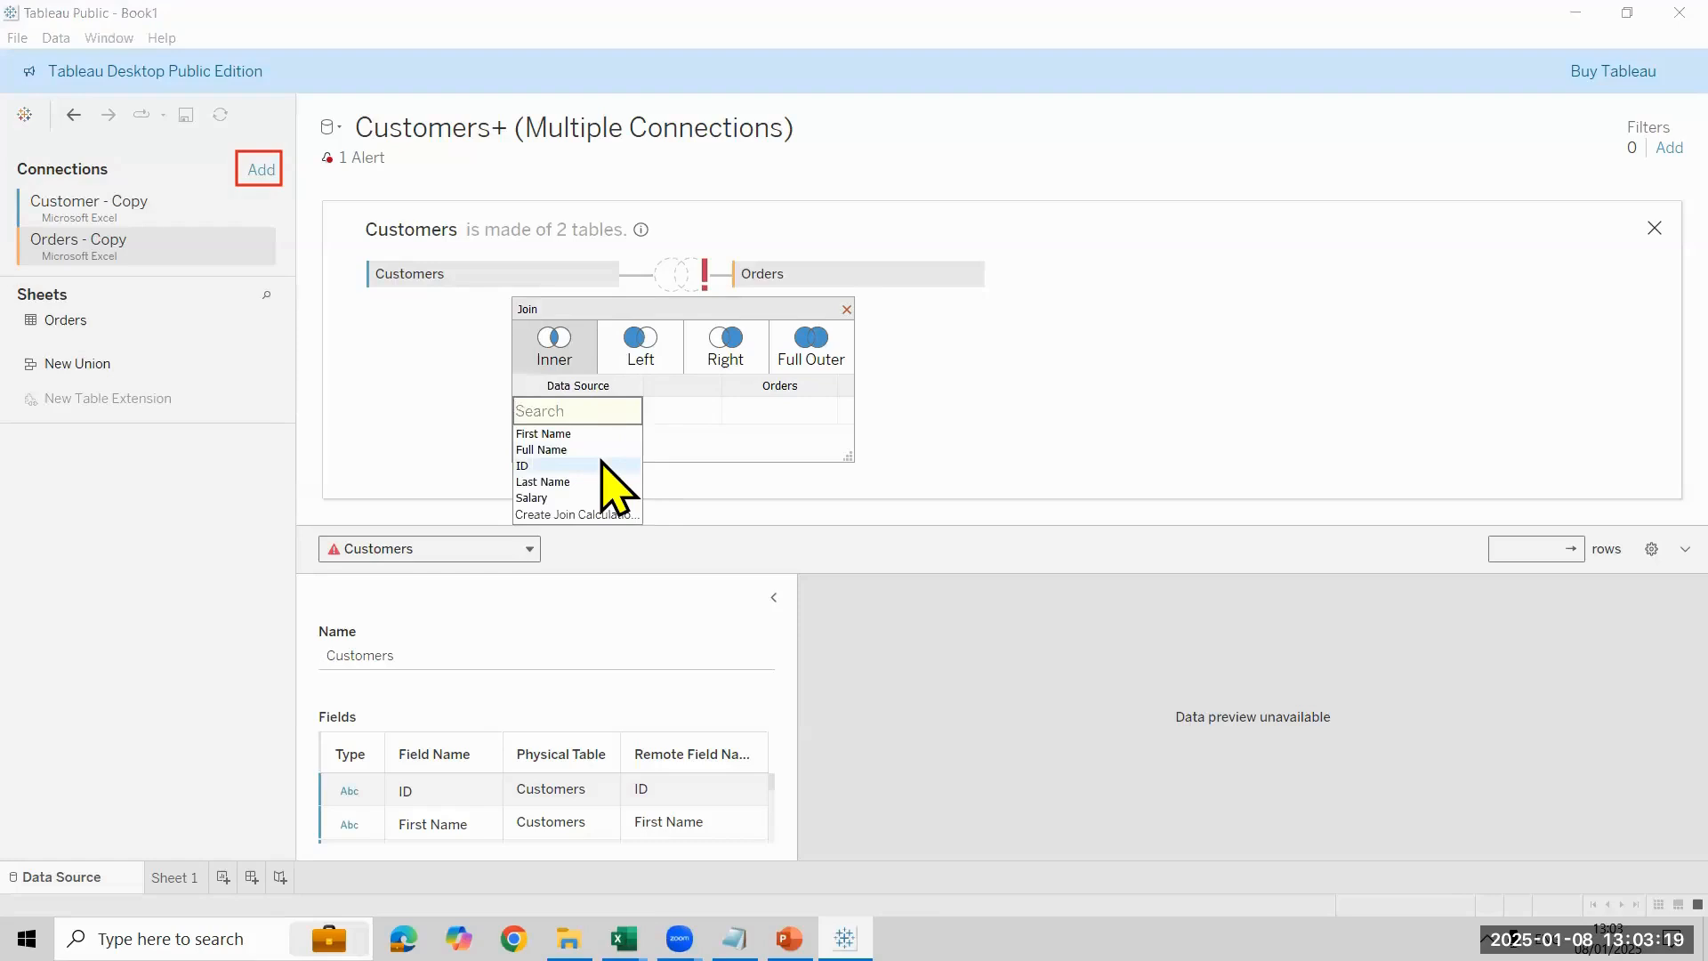
click(598, 461)
click(831, 411)
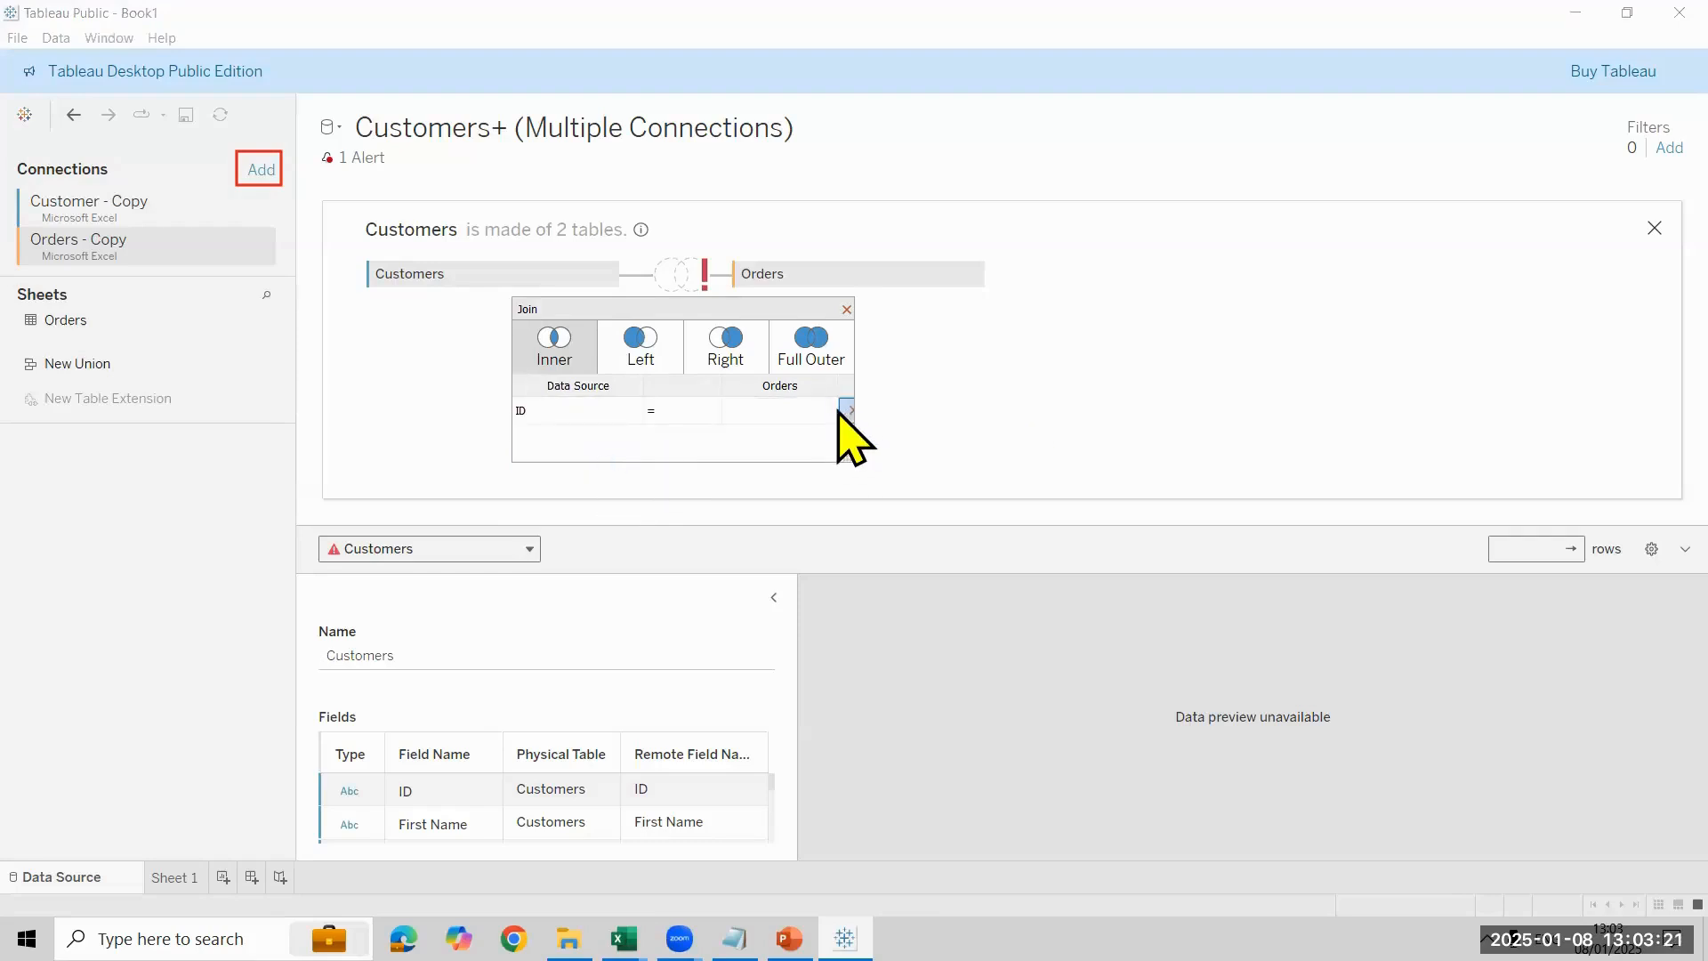
click(828, 411)
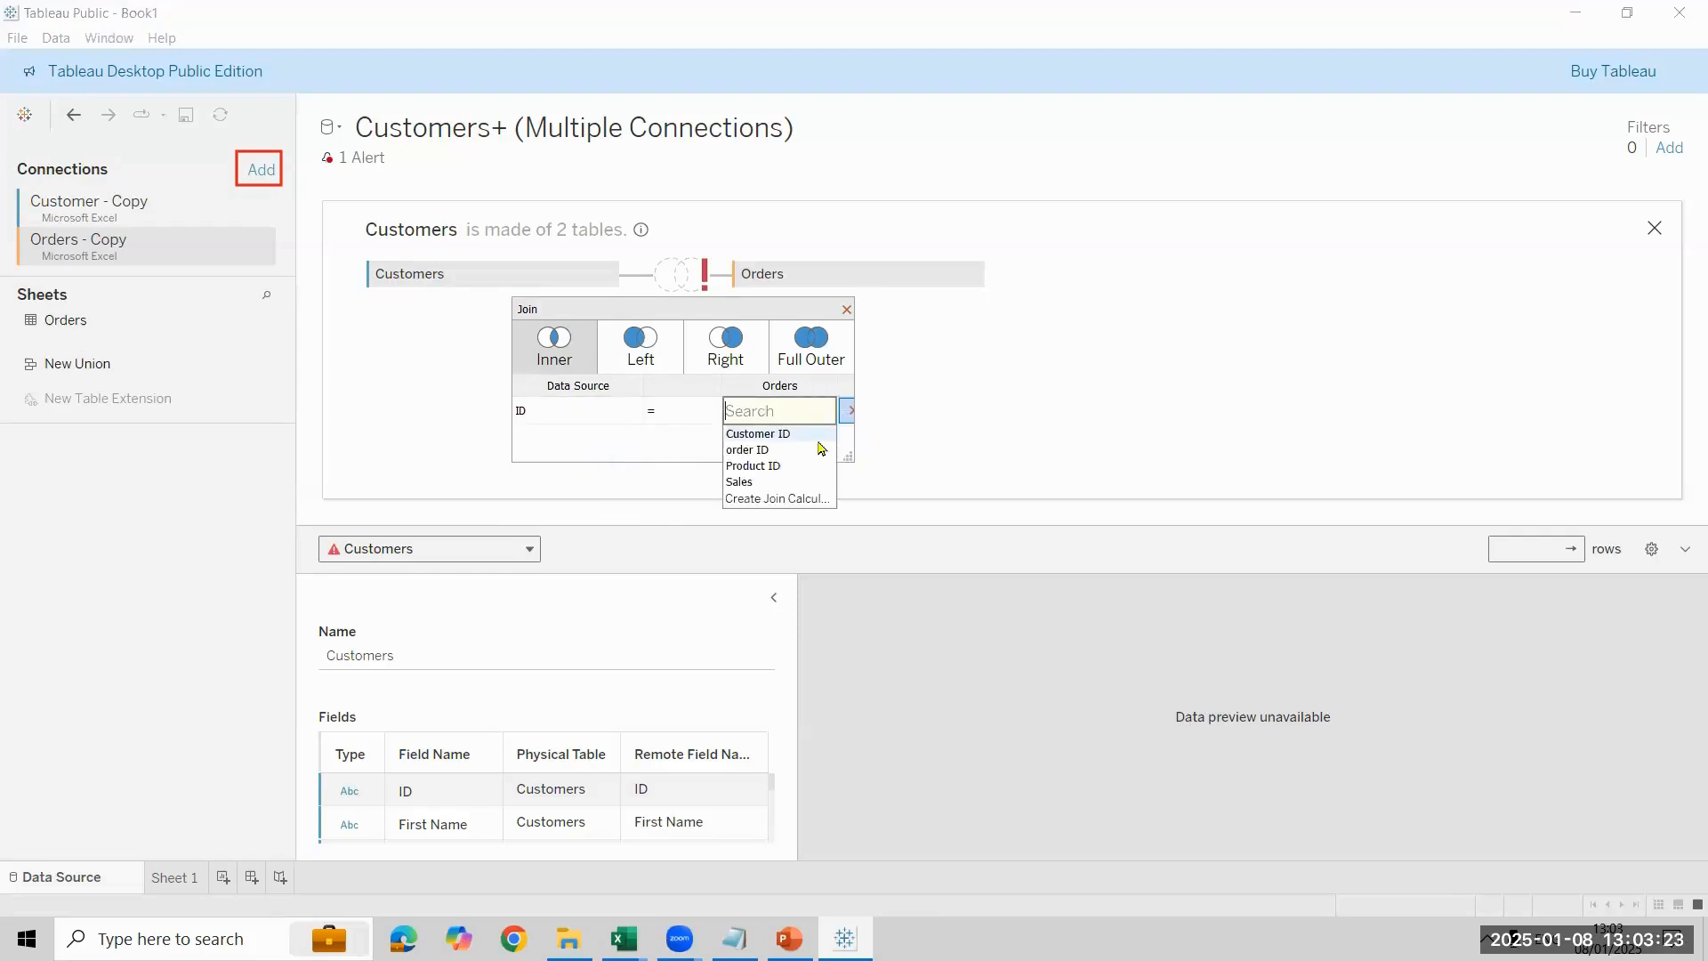
click(817, 441)
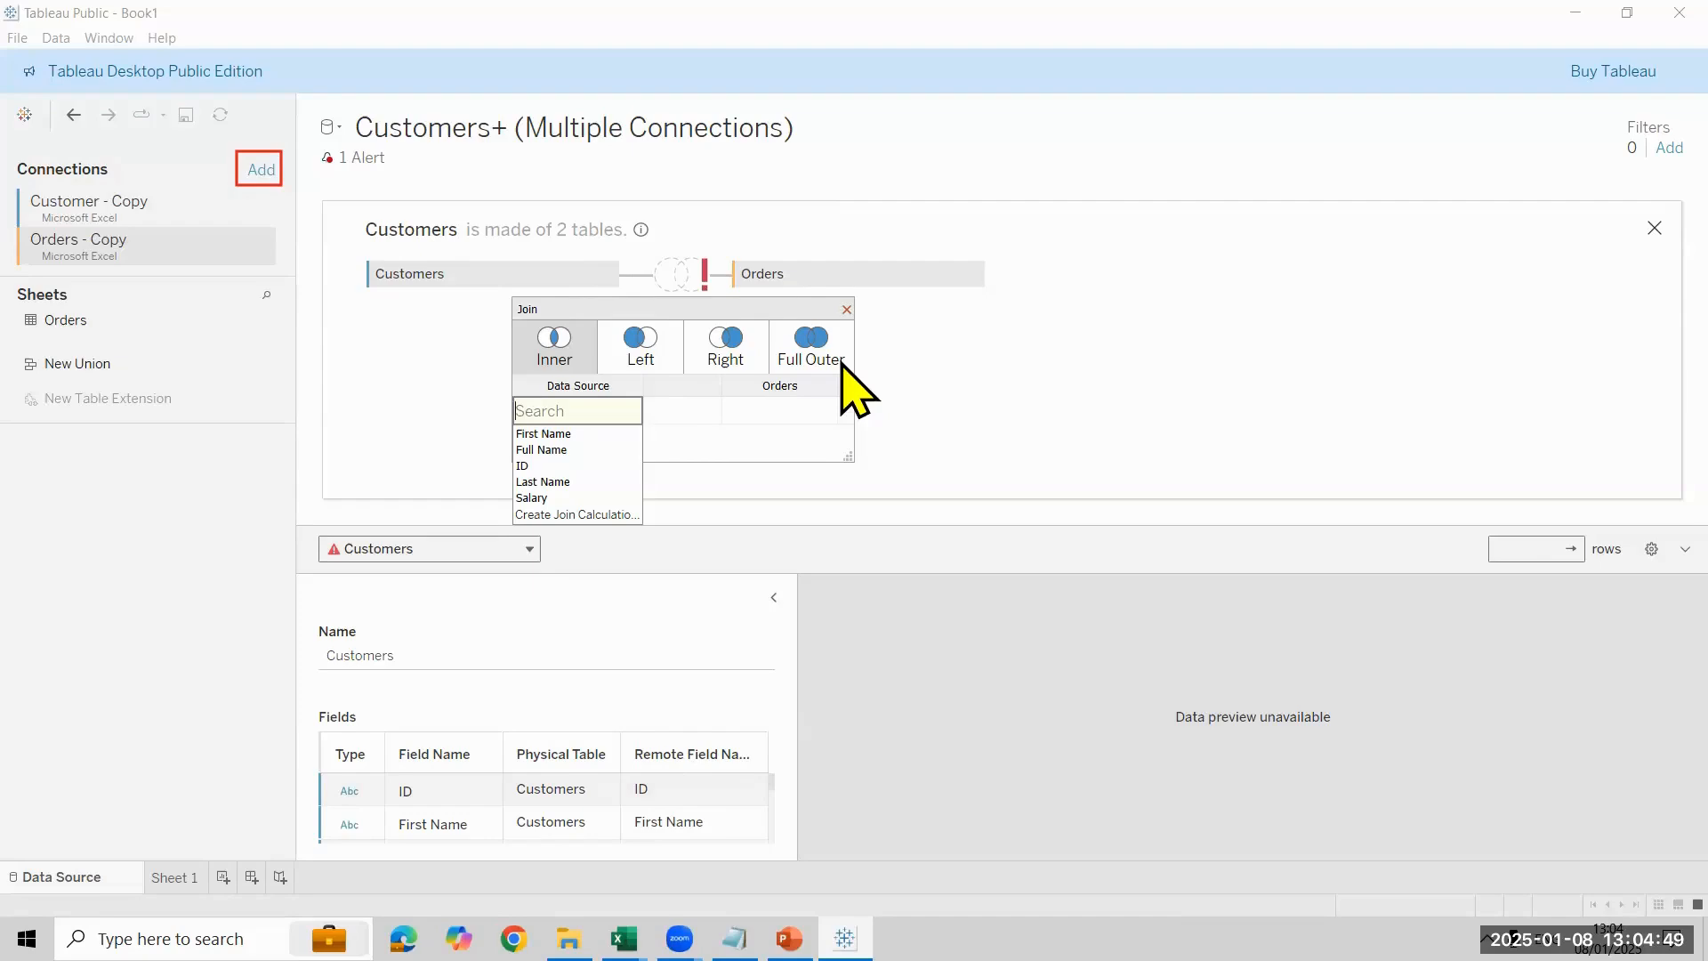
- Define the inner join between Customers and Orders on ID = Customer ID
click(691, 281)
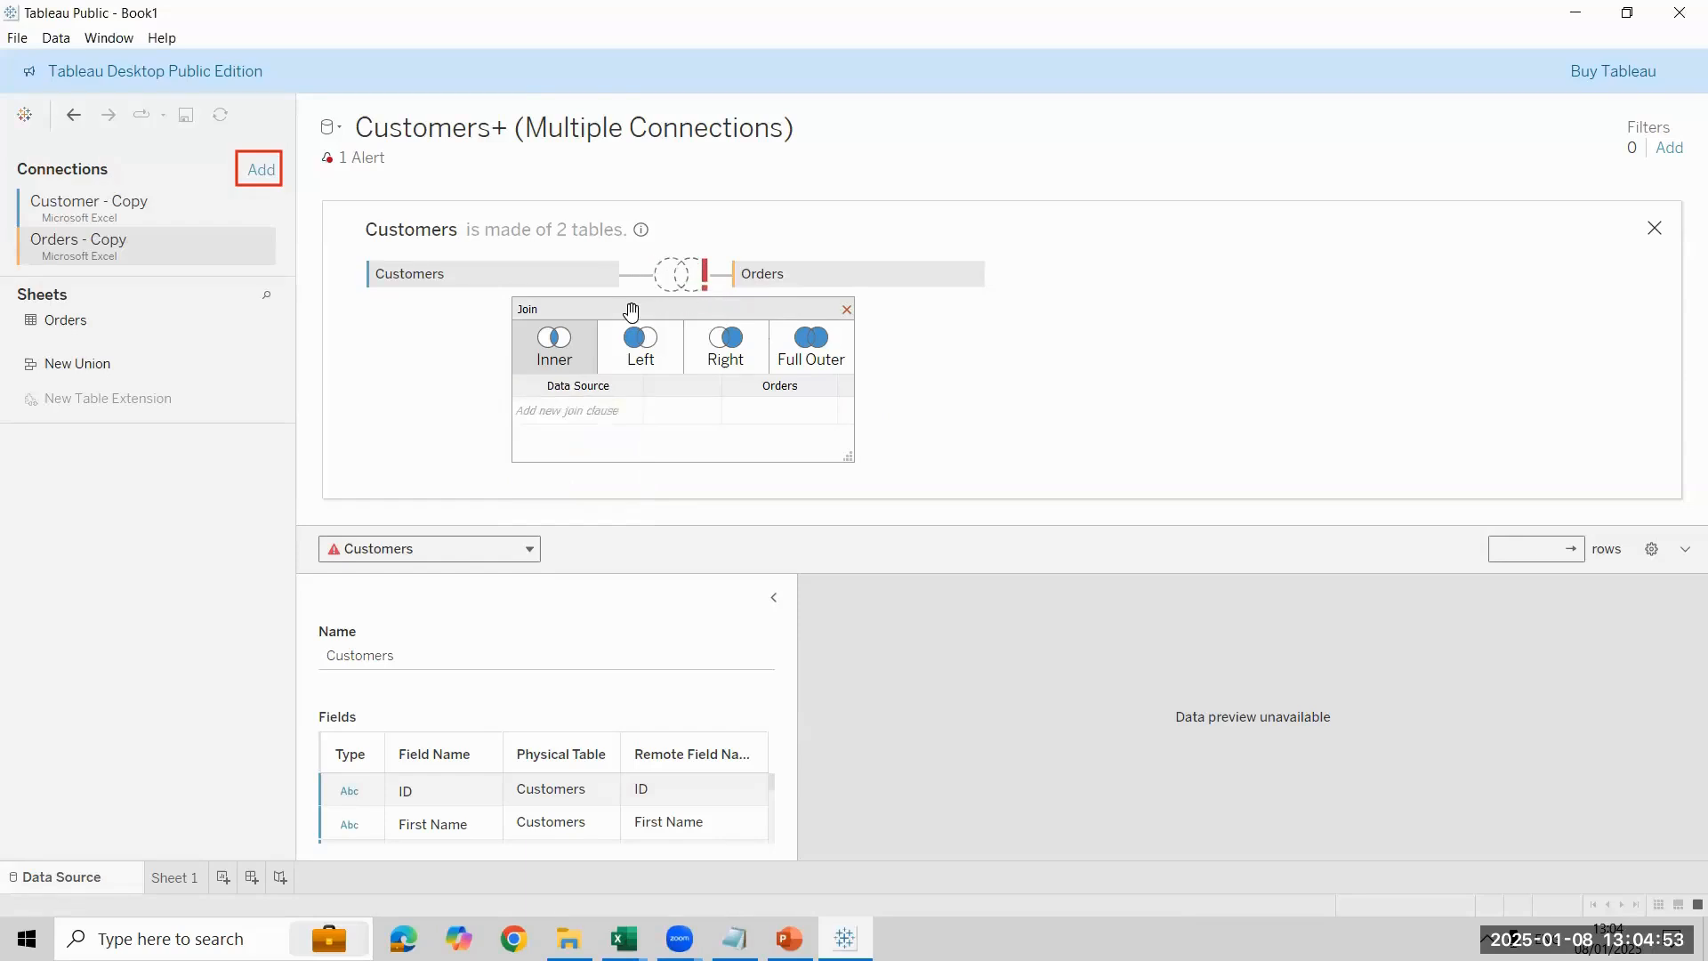
click(595, 409)
click(587, 467)
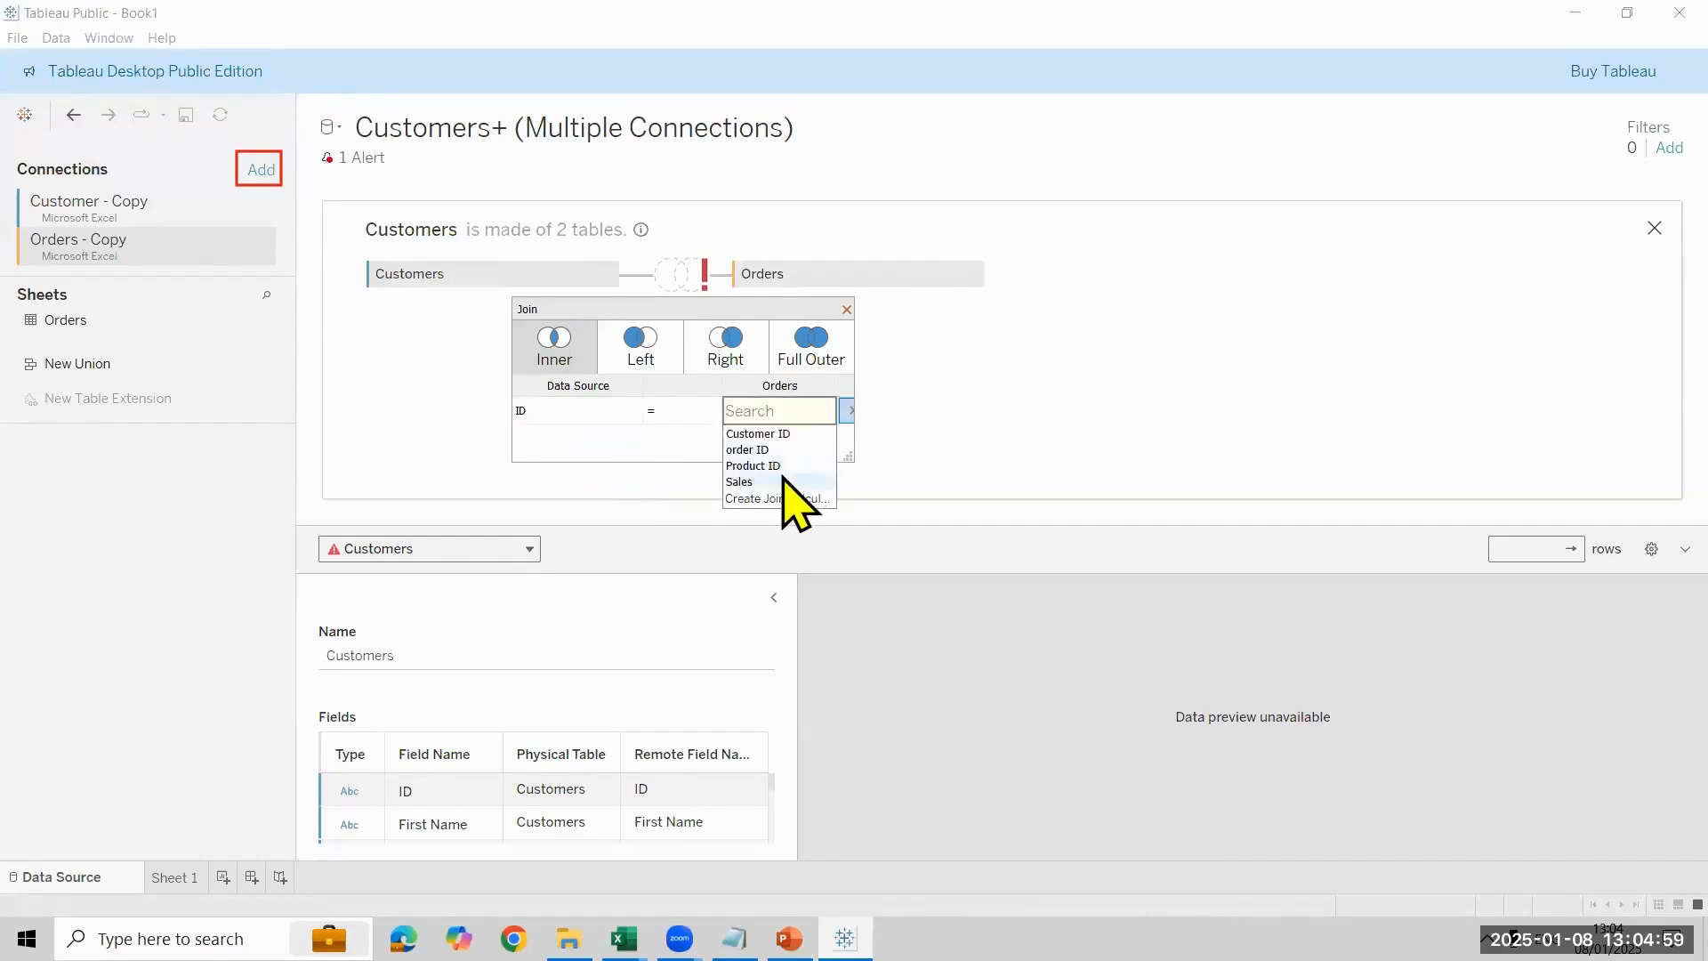
click(1148, 475)
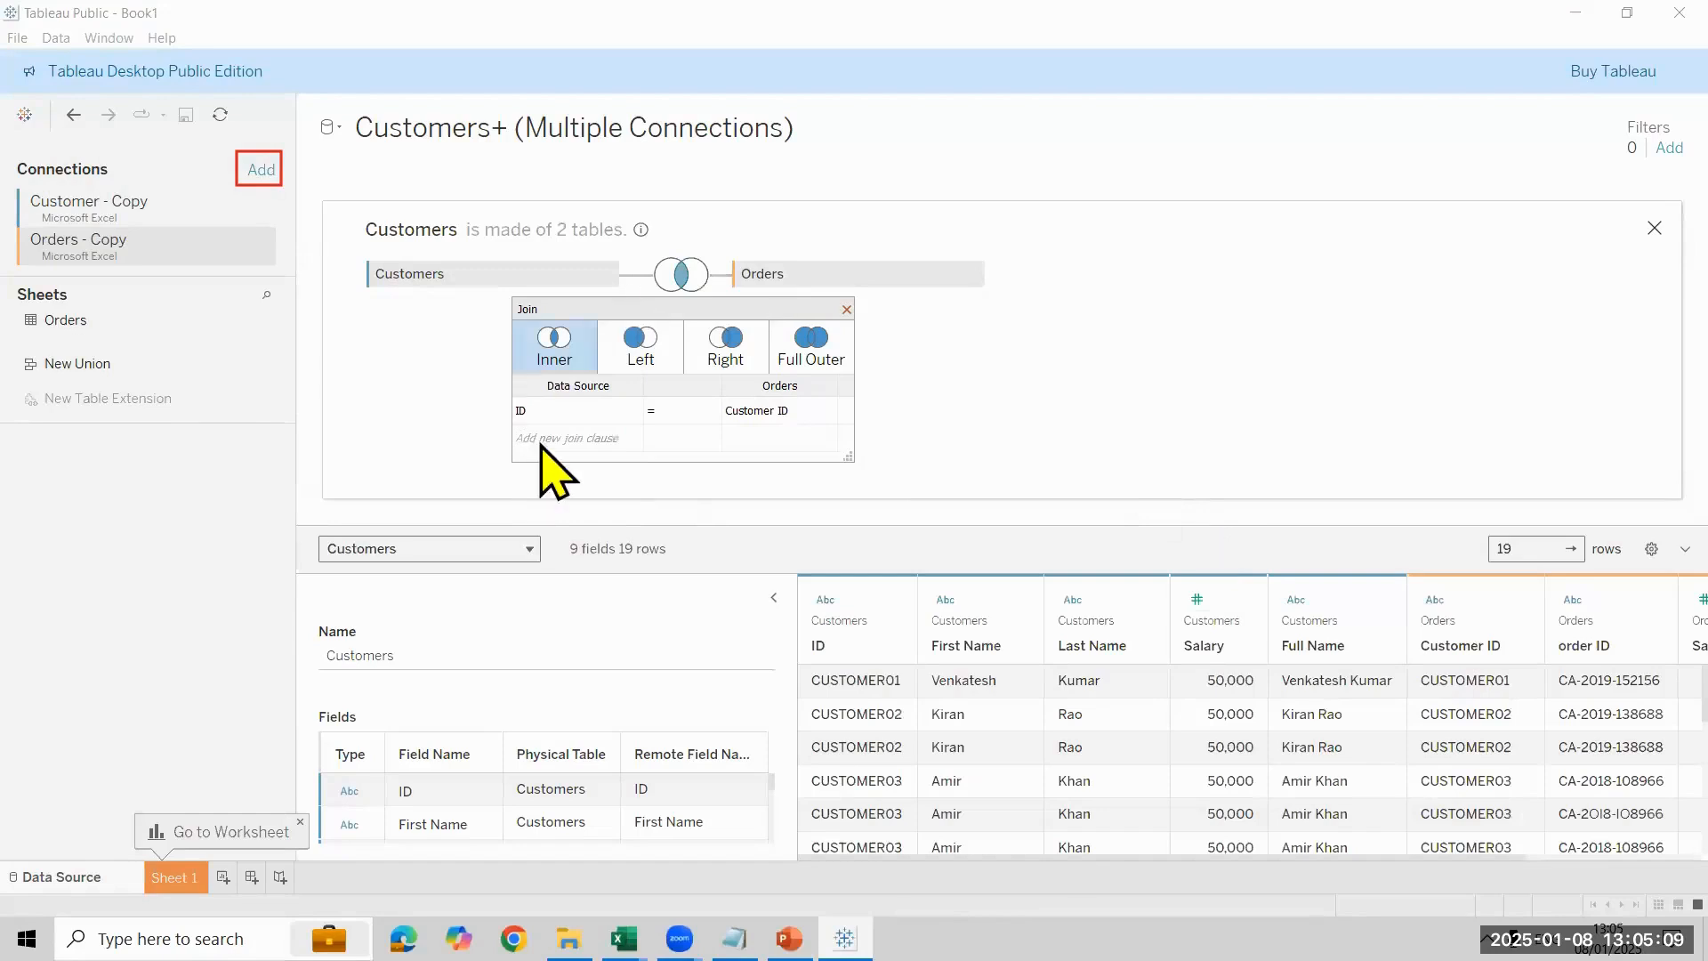
click(778, 438)
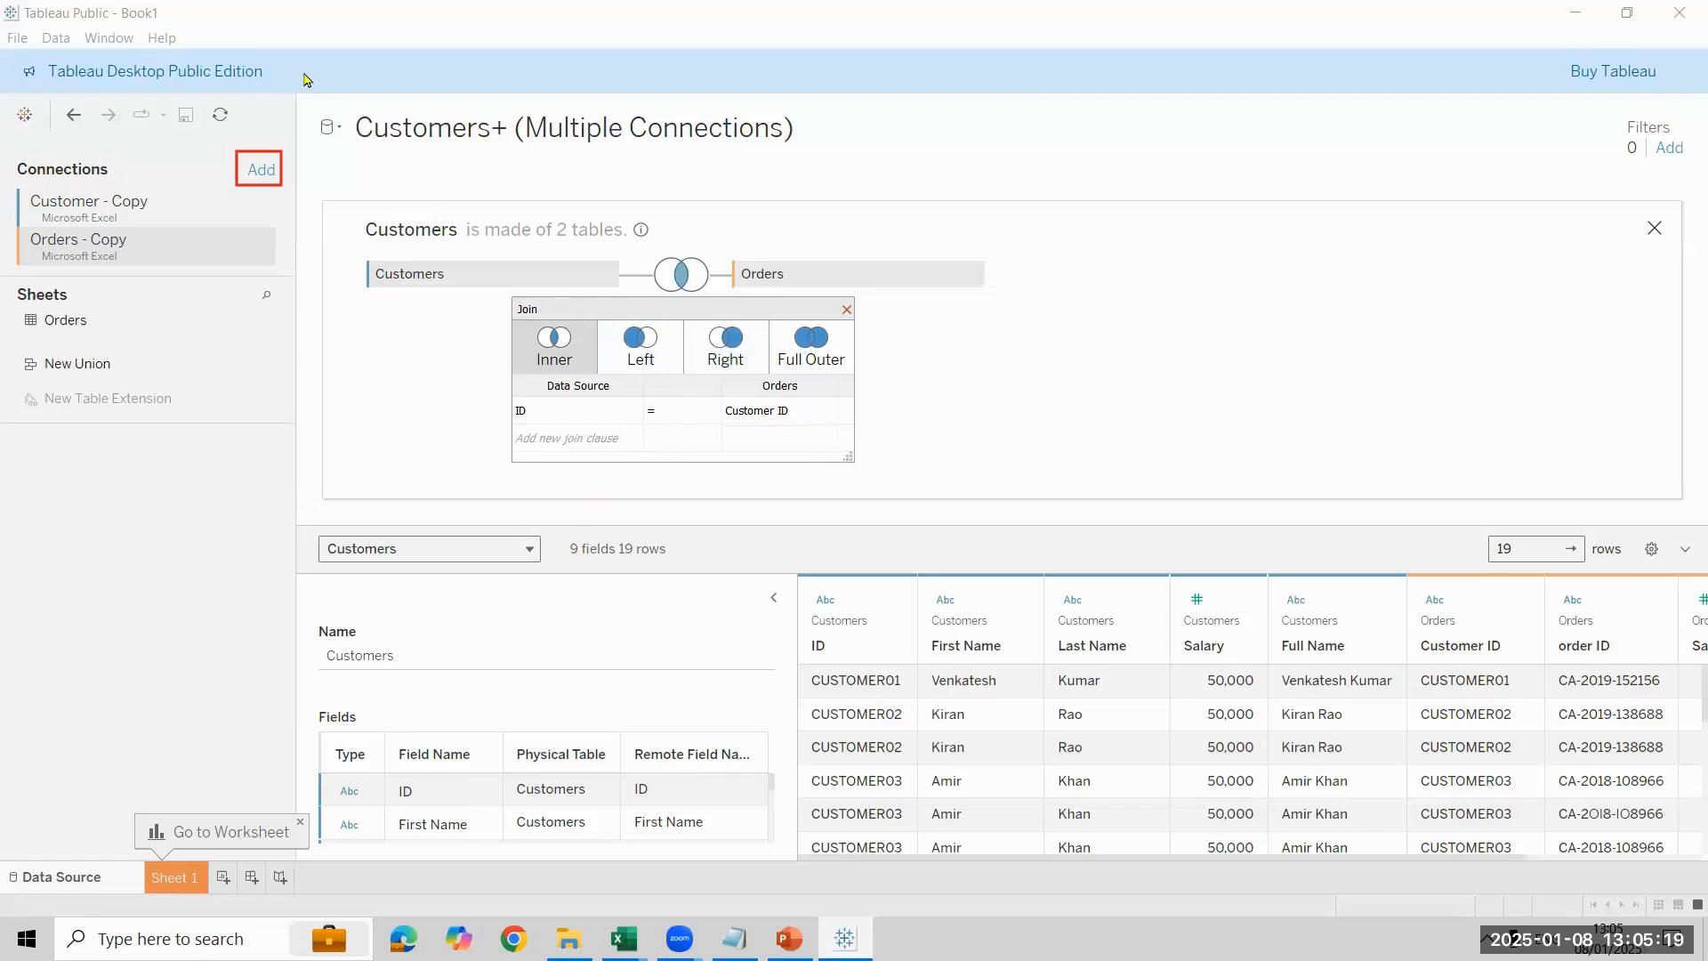
mouse_move(507, 372)
mouse_down()
mouse_move(168, 708)
mouse_move(121, 854)
mouse_up()
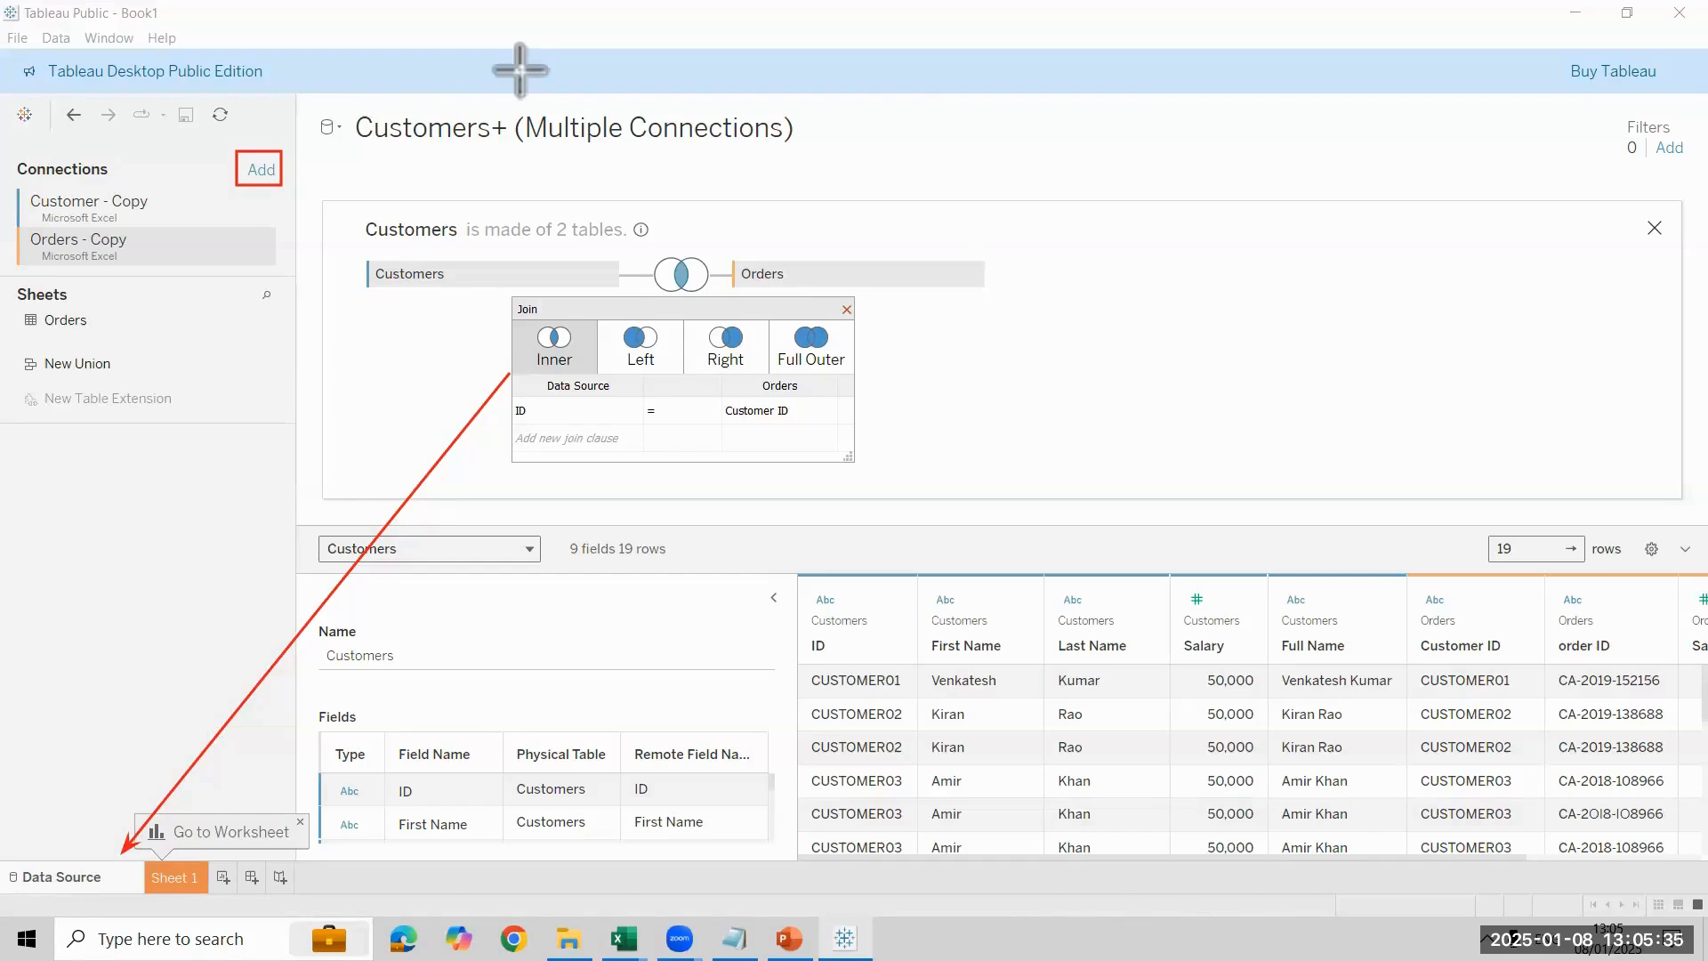
click(1658, 275)
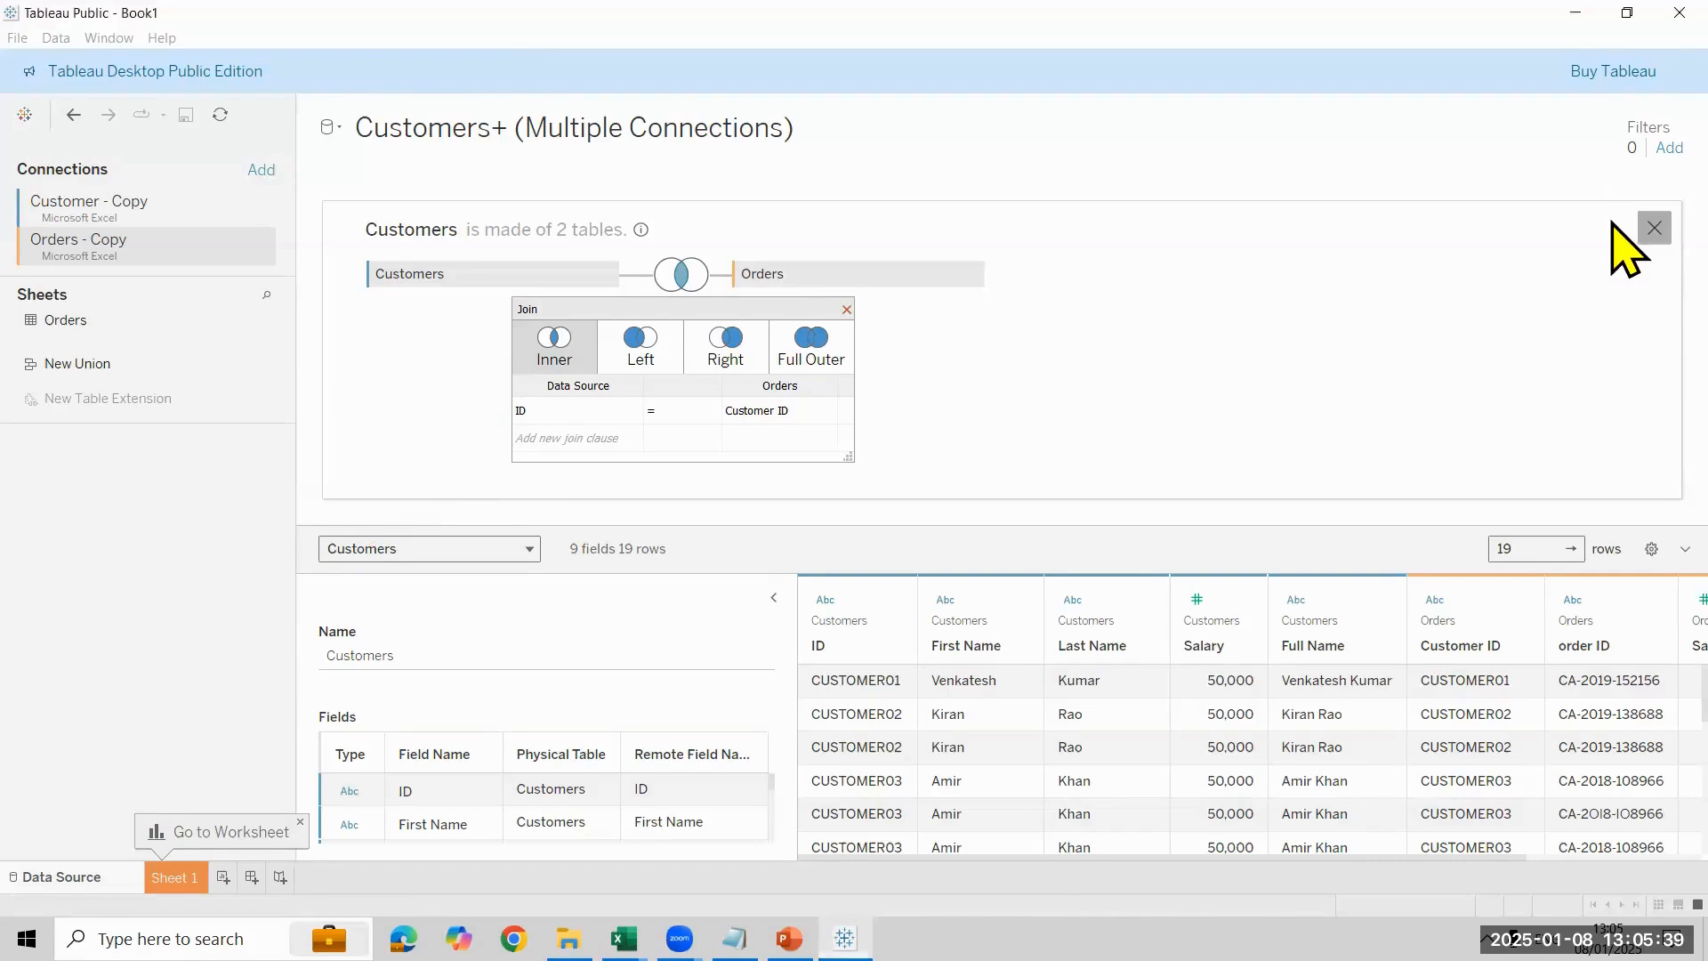
- Replace the joined table with a fresh Customers sheet from Customer - Copy and open its physical view with the Orders - Copy connection selected
click(1653, 228)
right_click(501, 229)
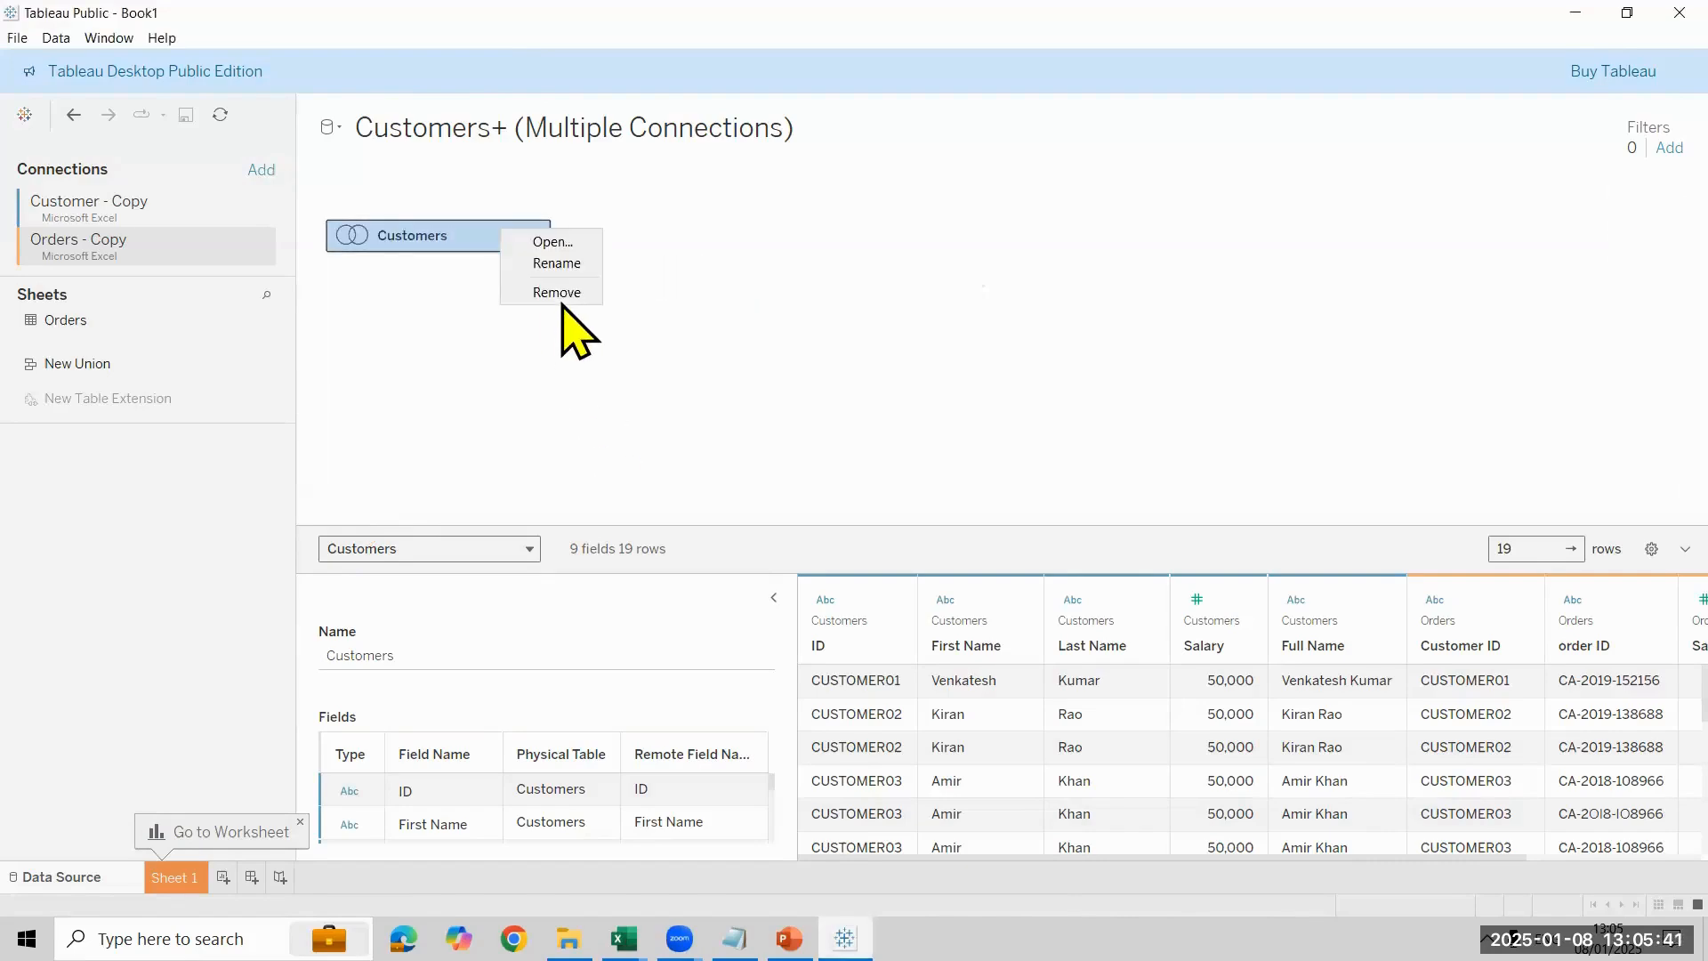
click(567, 292)
click(134, 212)
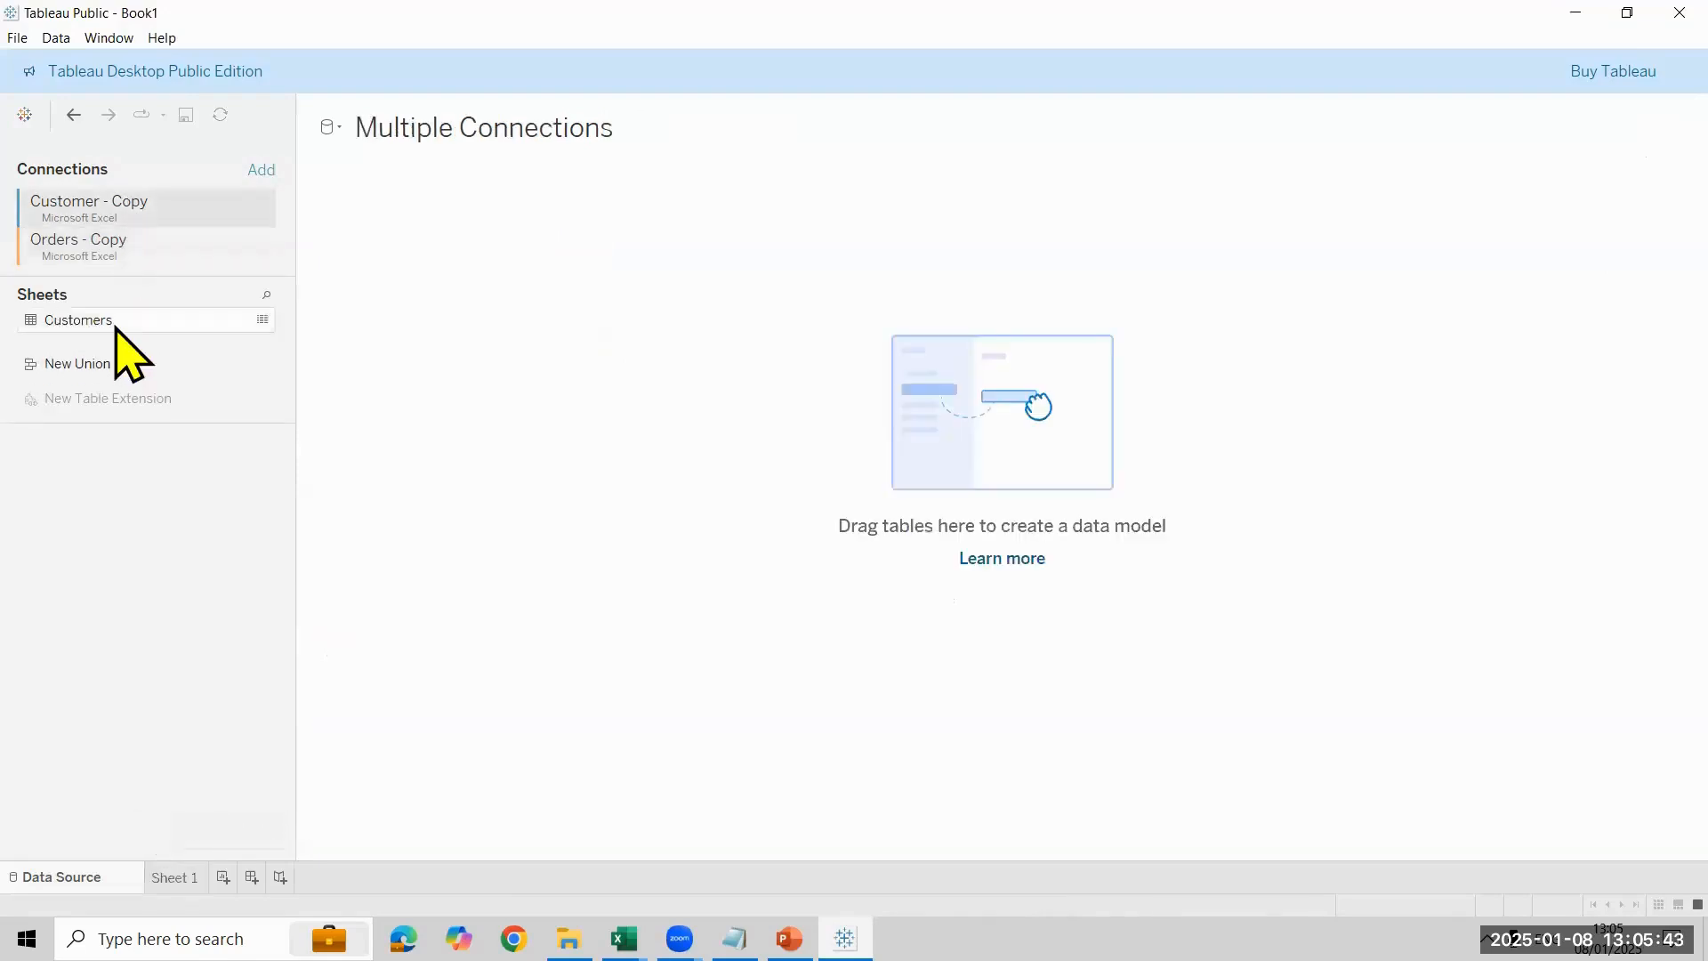
click(115, 323)
drag(502, 254, 446, 265)
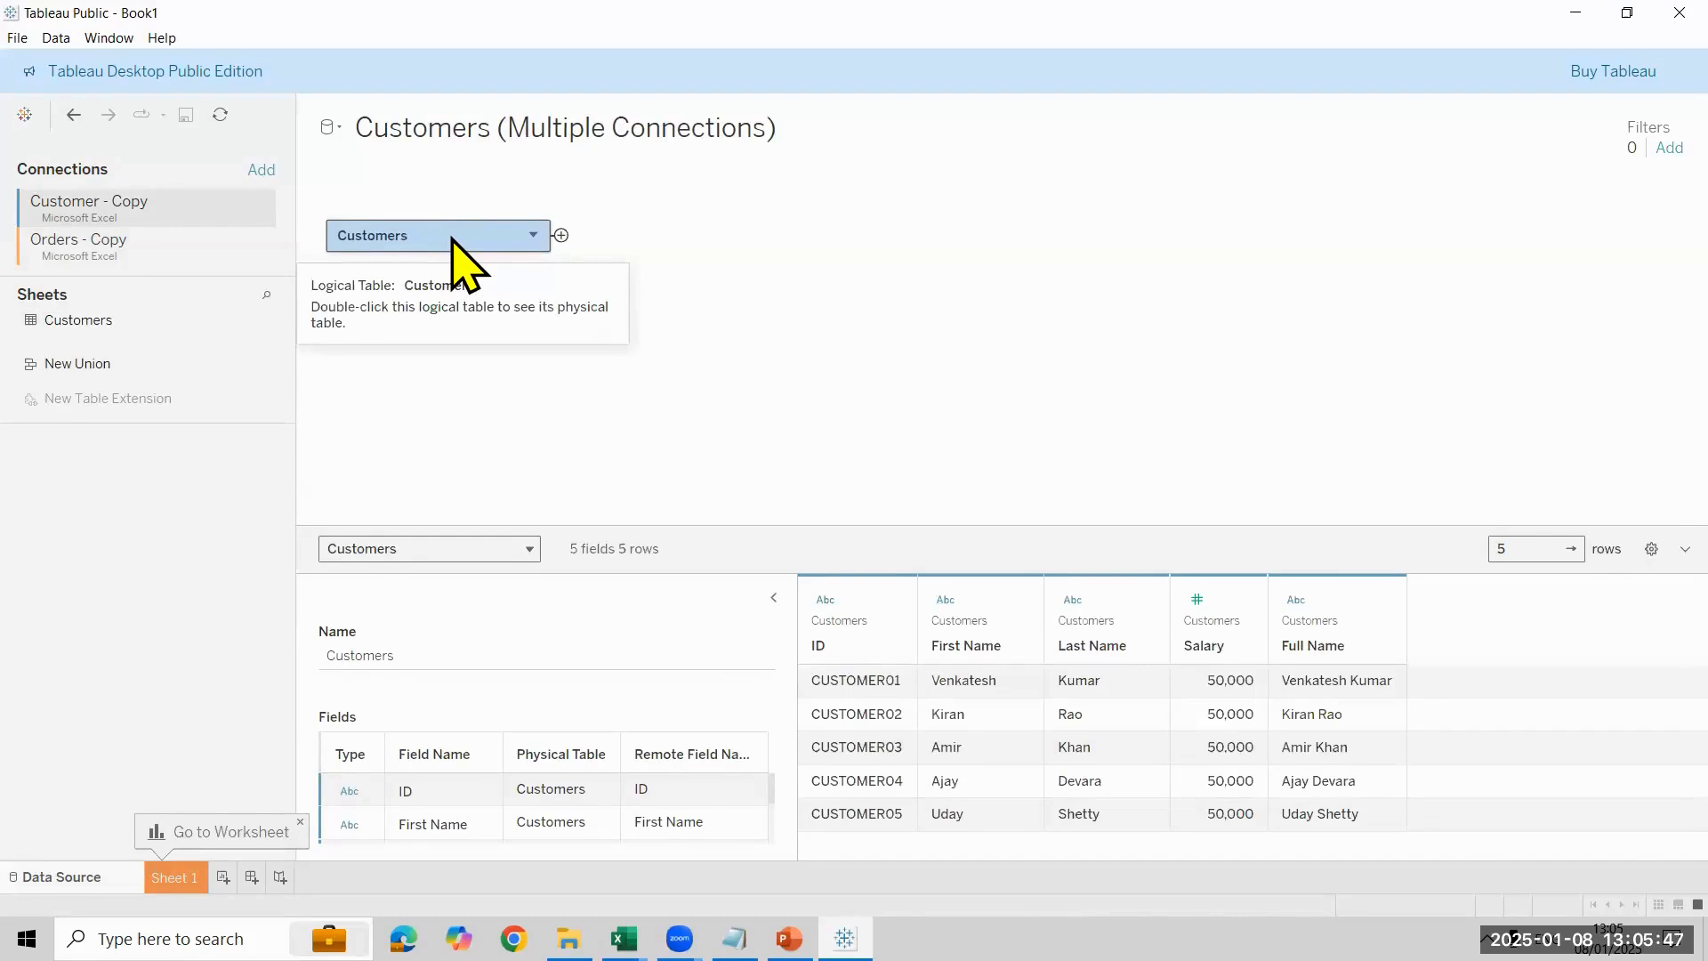
click(172, 245)
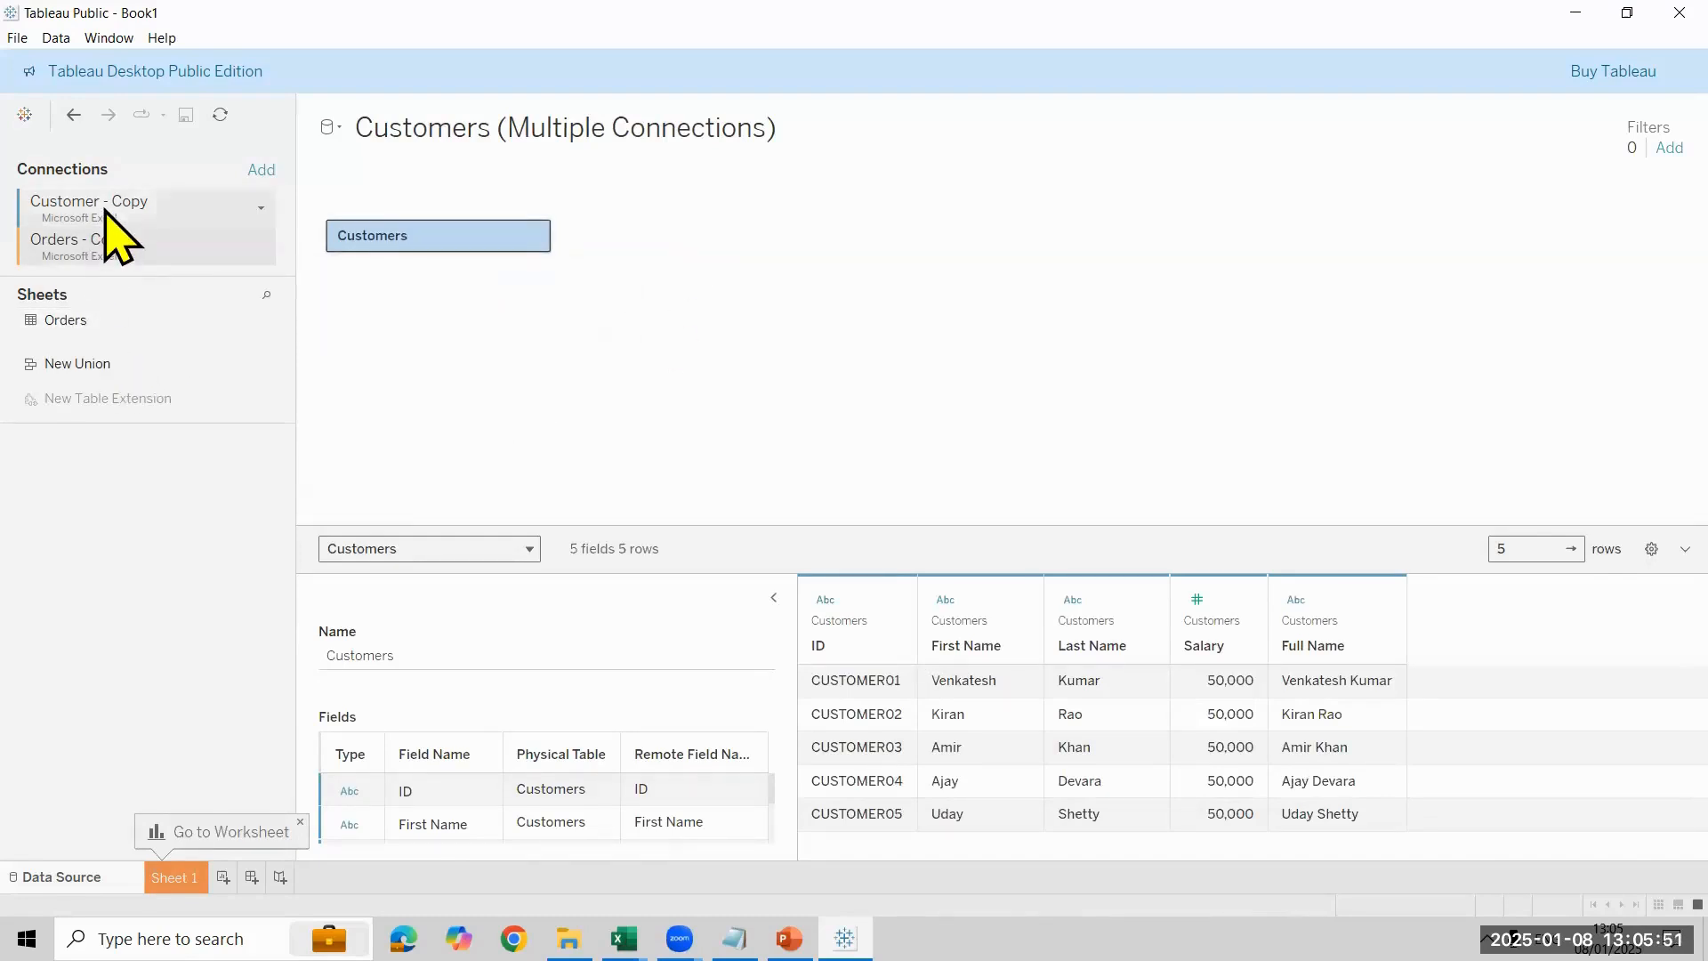
double_click(396, 239)
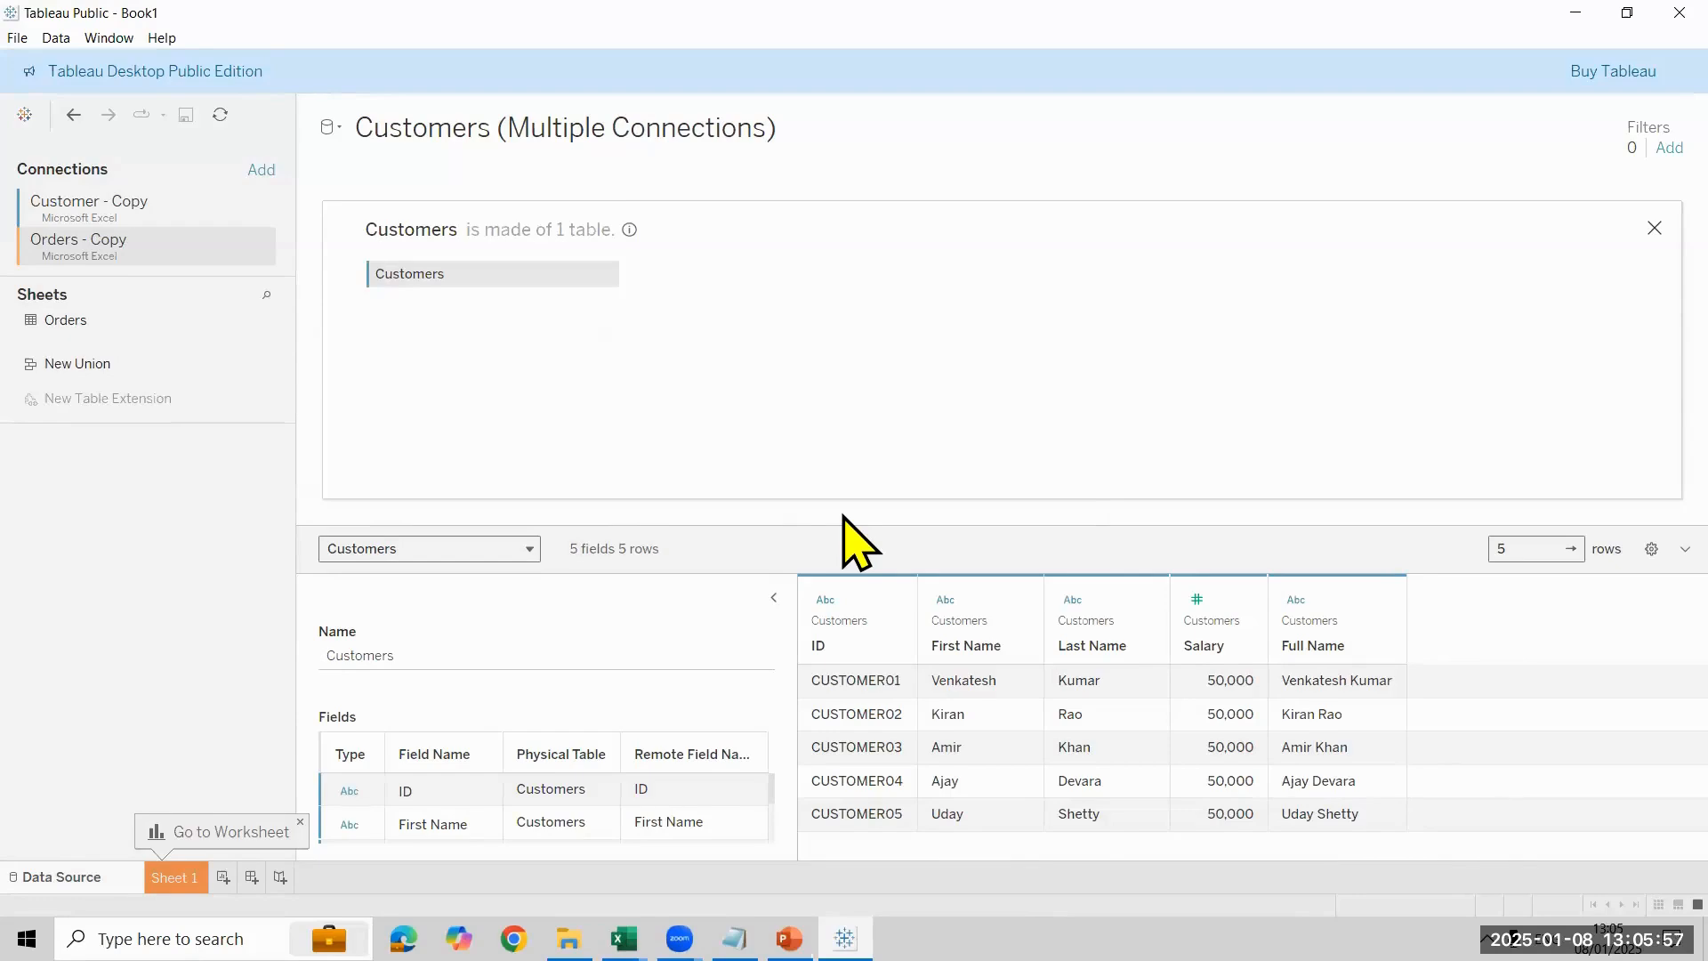
- Join Orders to Customers with an inner join on ID = Customer ID, and go to Sheet 1
drag(92, 320, 1065, 307)
click(576, 467)
click(776, 410)
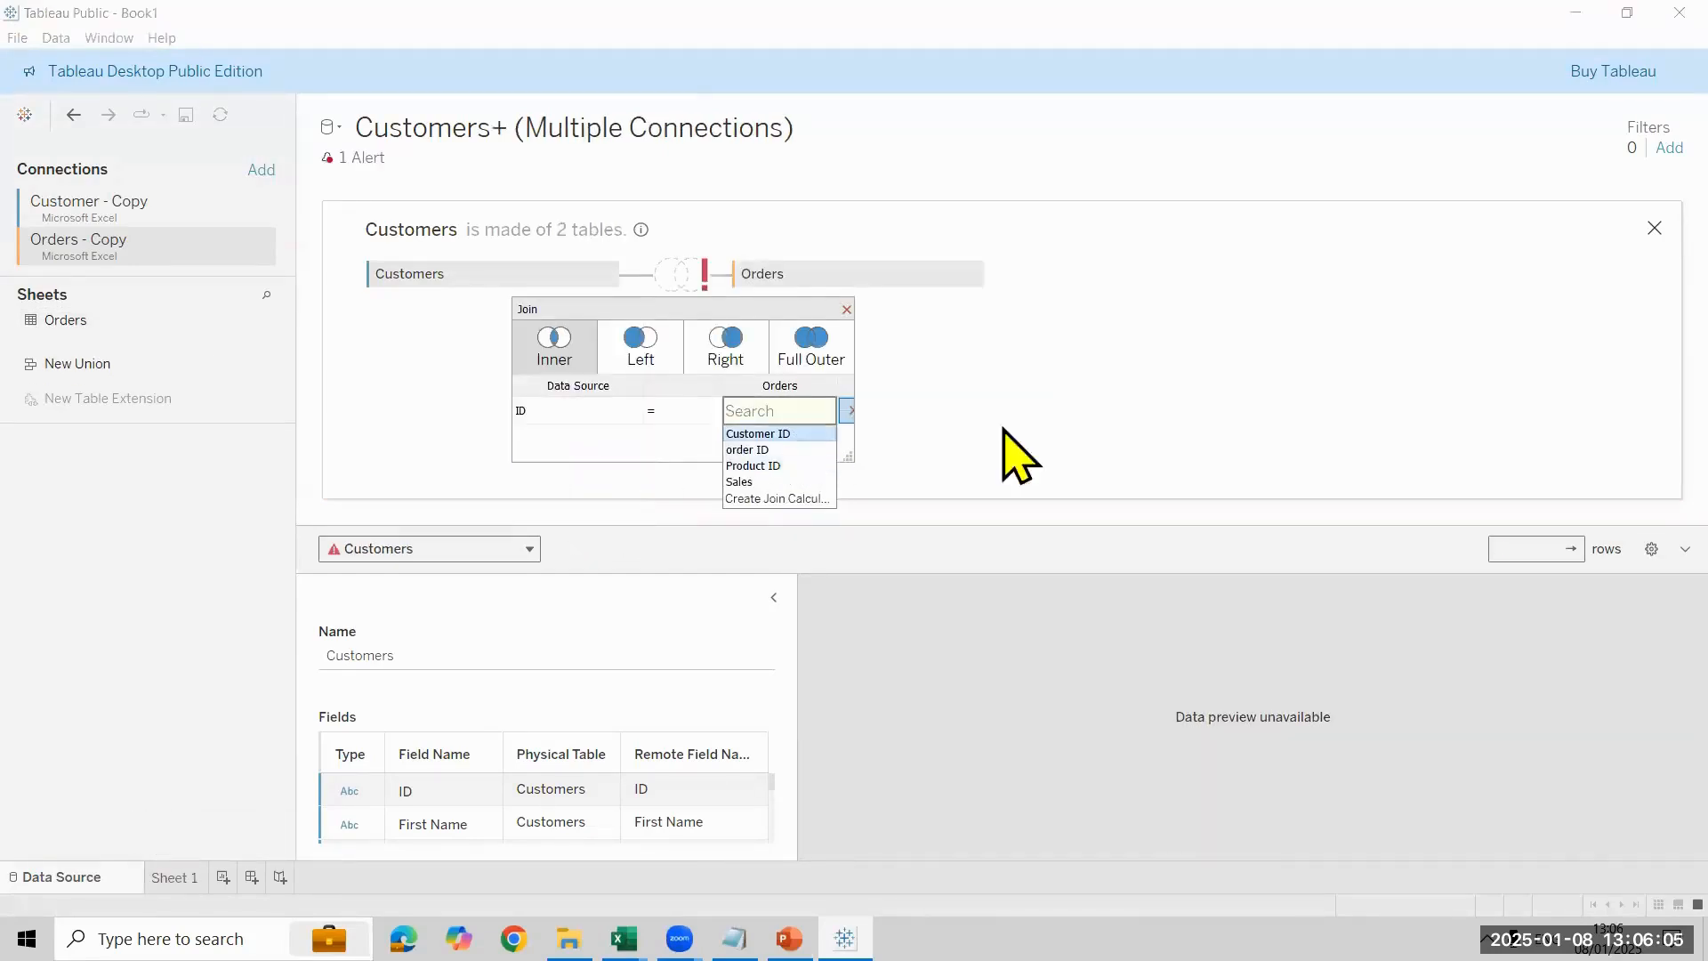
click(1087, 402)
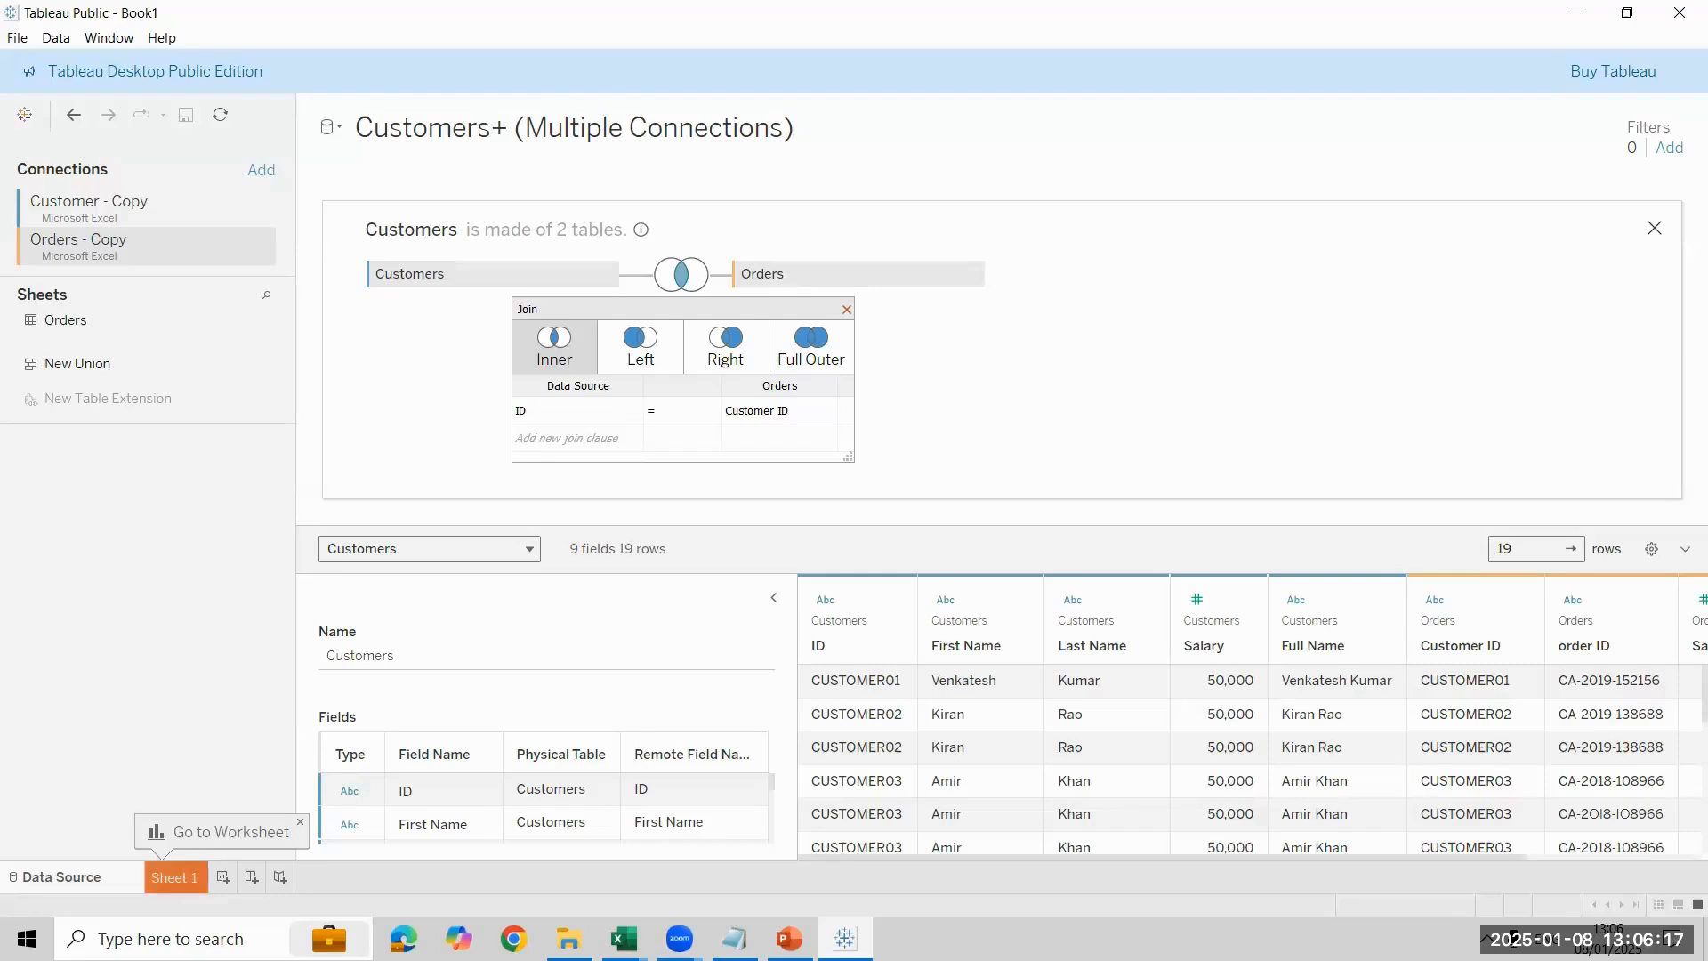
click(156, 835)
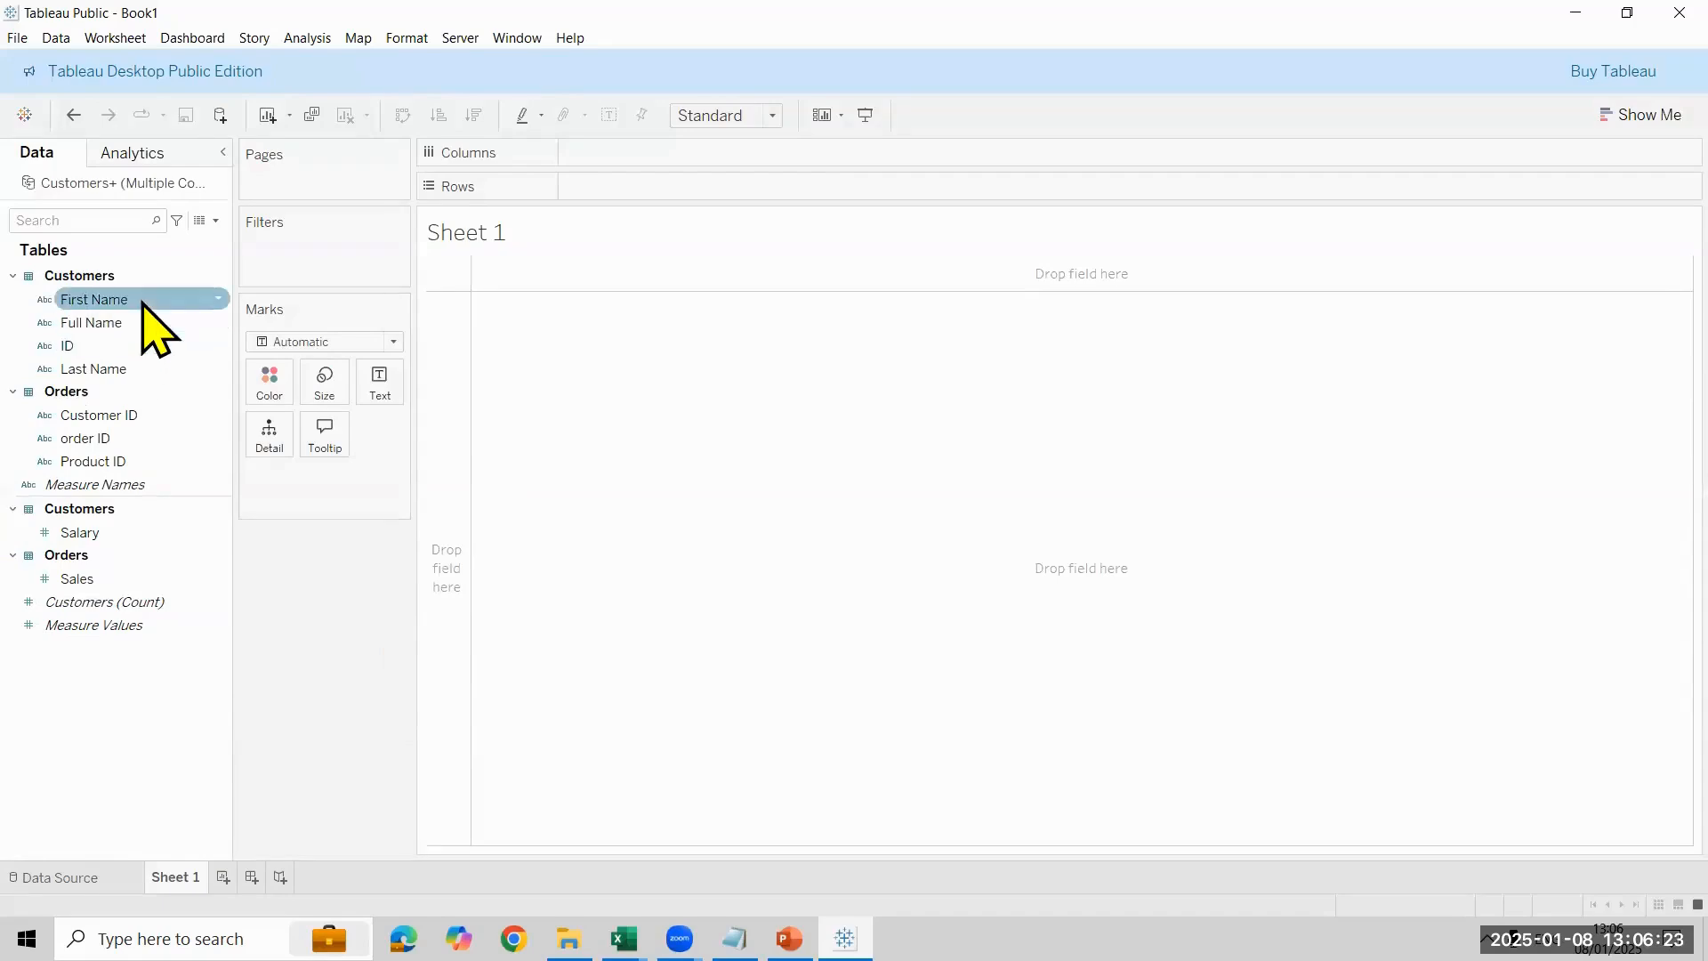
- Build a text table with Full Name on rows and the Count of order ID as its values
drag(143, 322, 646, 186)
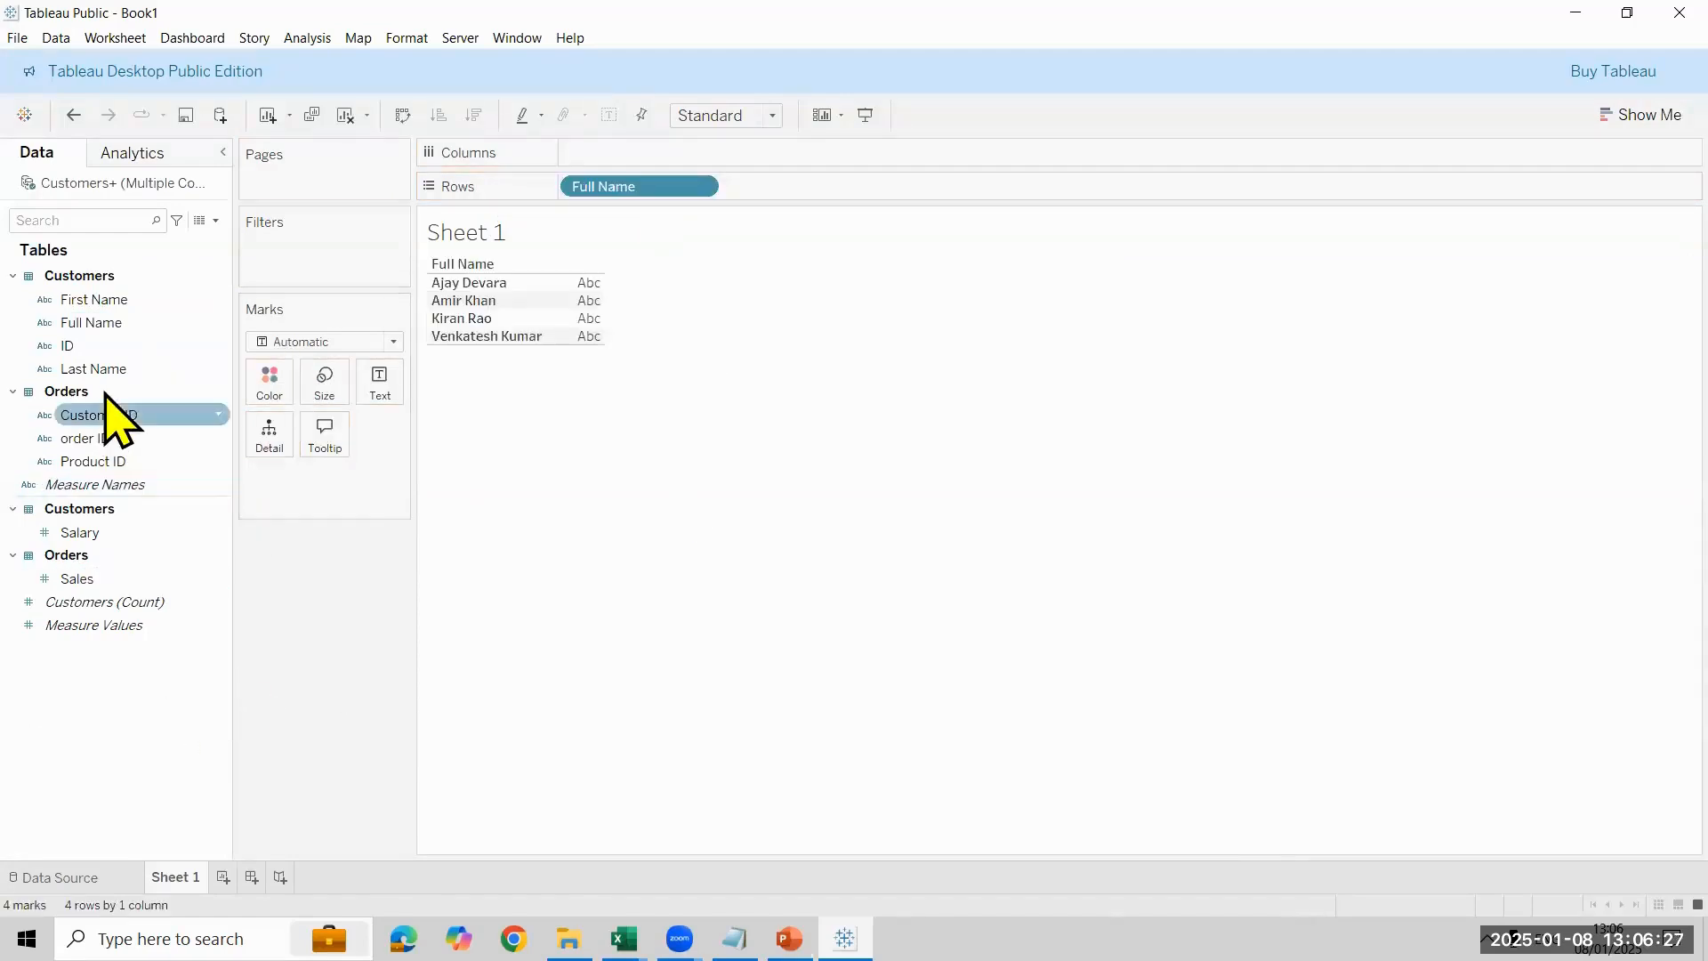
click(105, 446)
drag(267, 411, 761, 156)
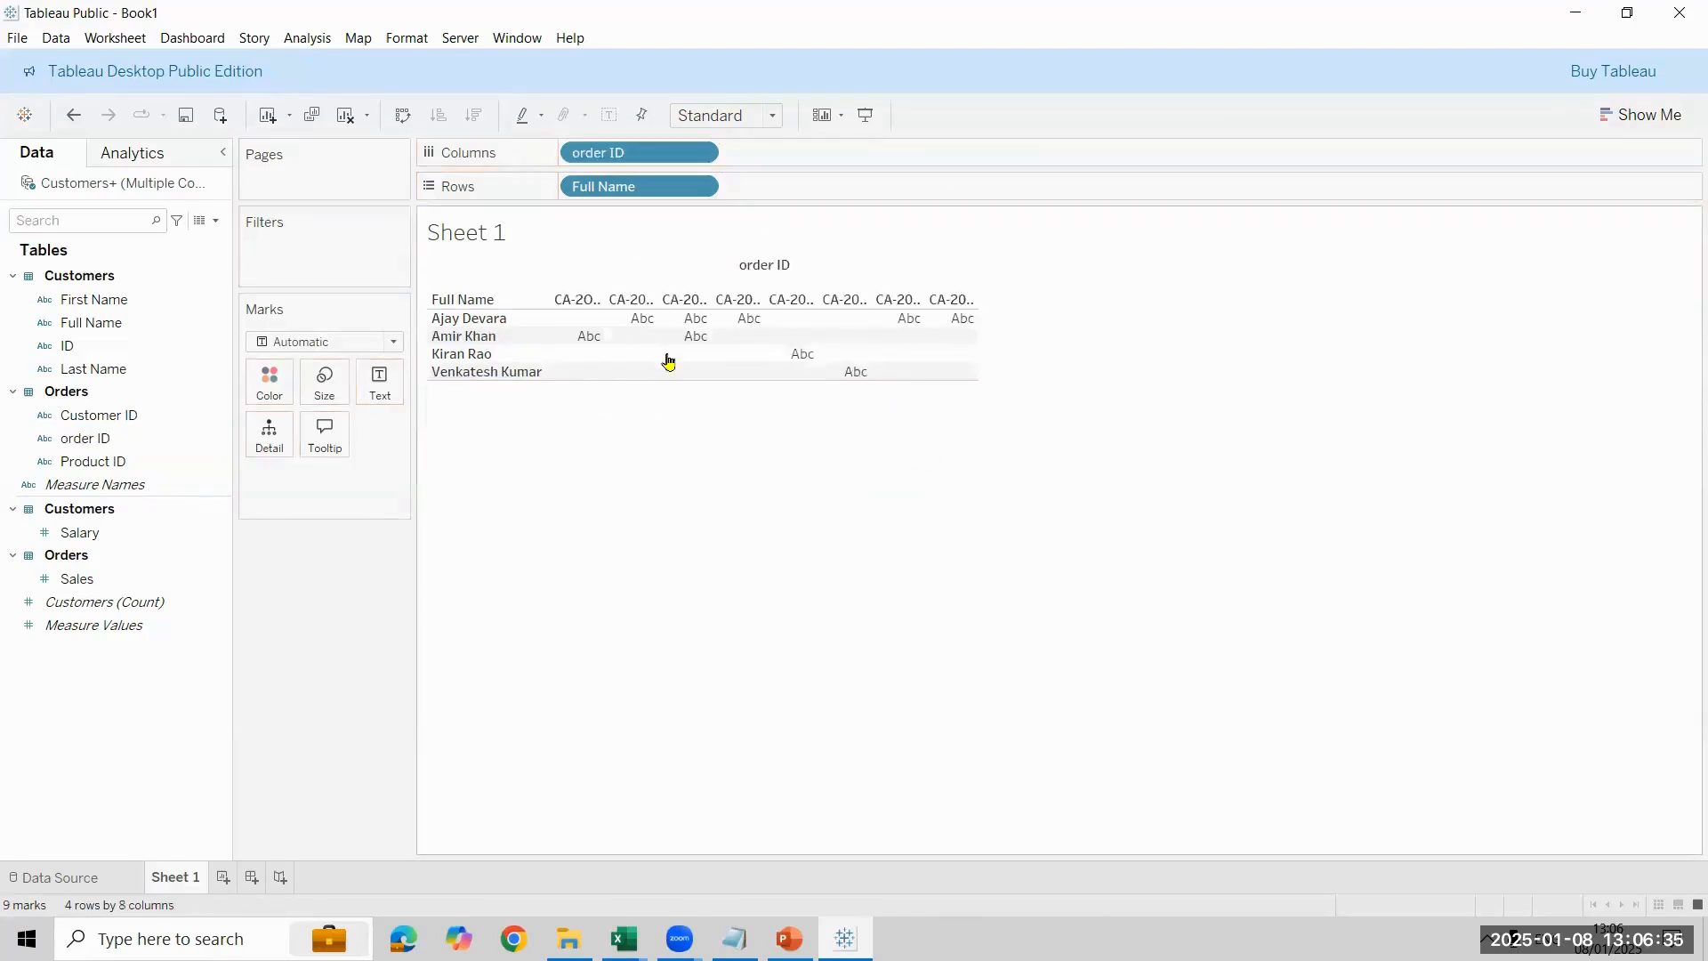
click(699, 153)
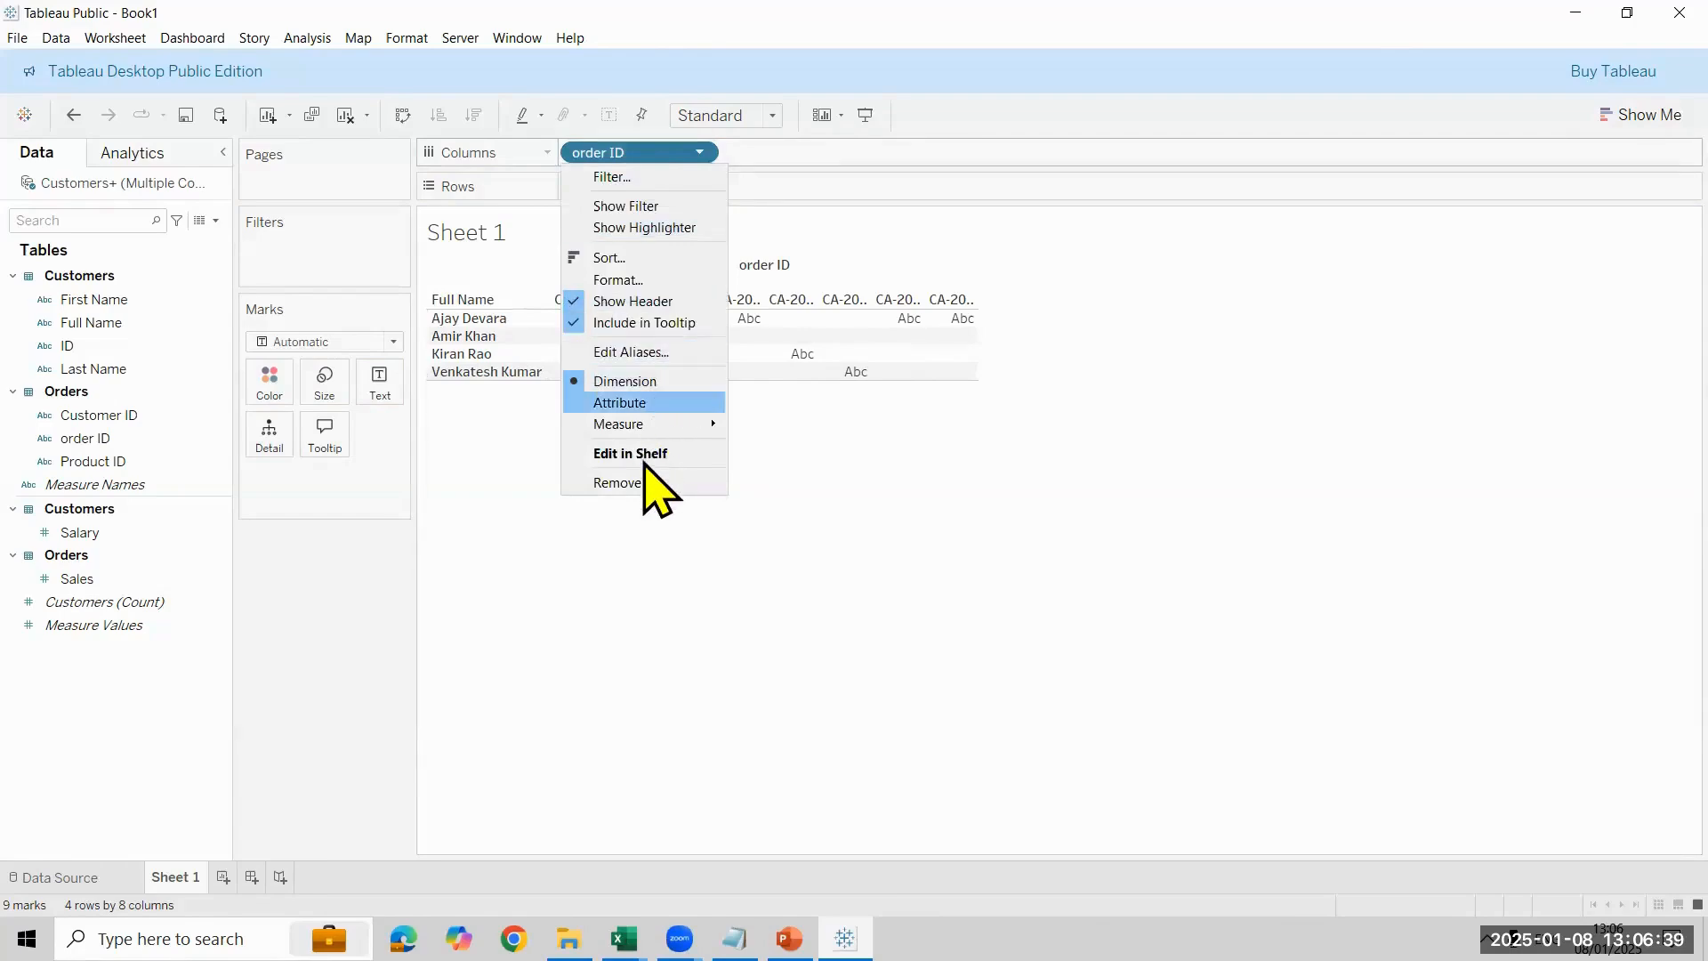
mouse_move(662, 425)
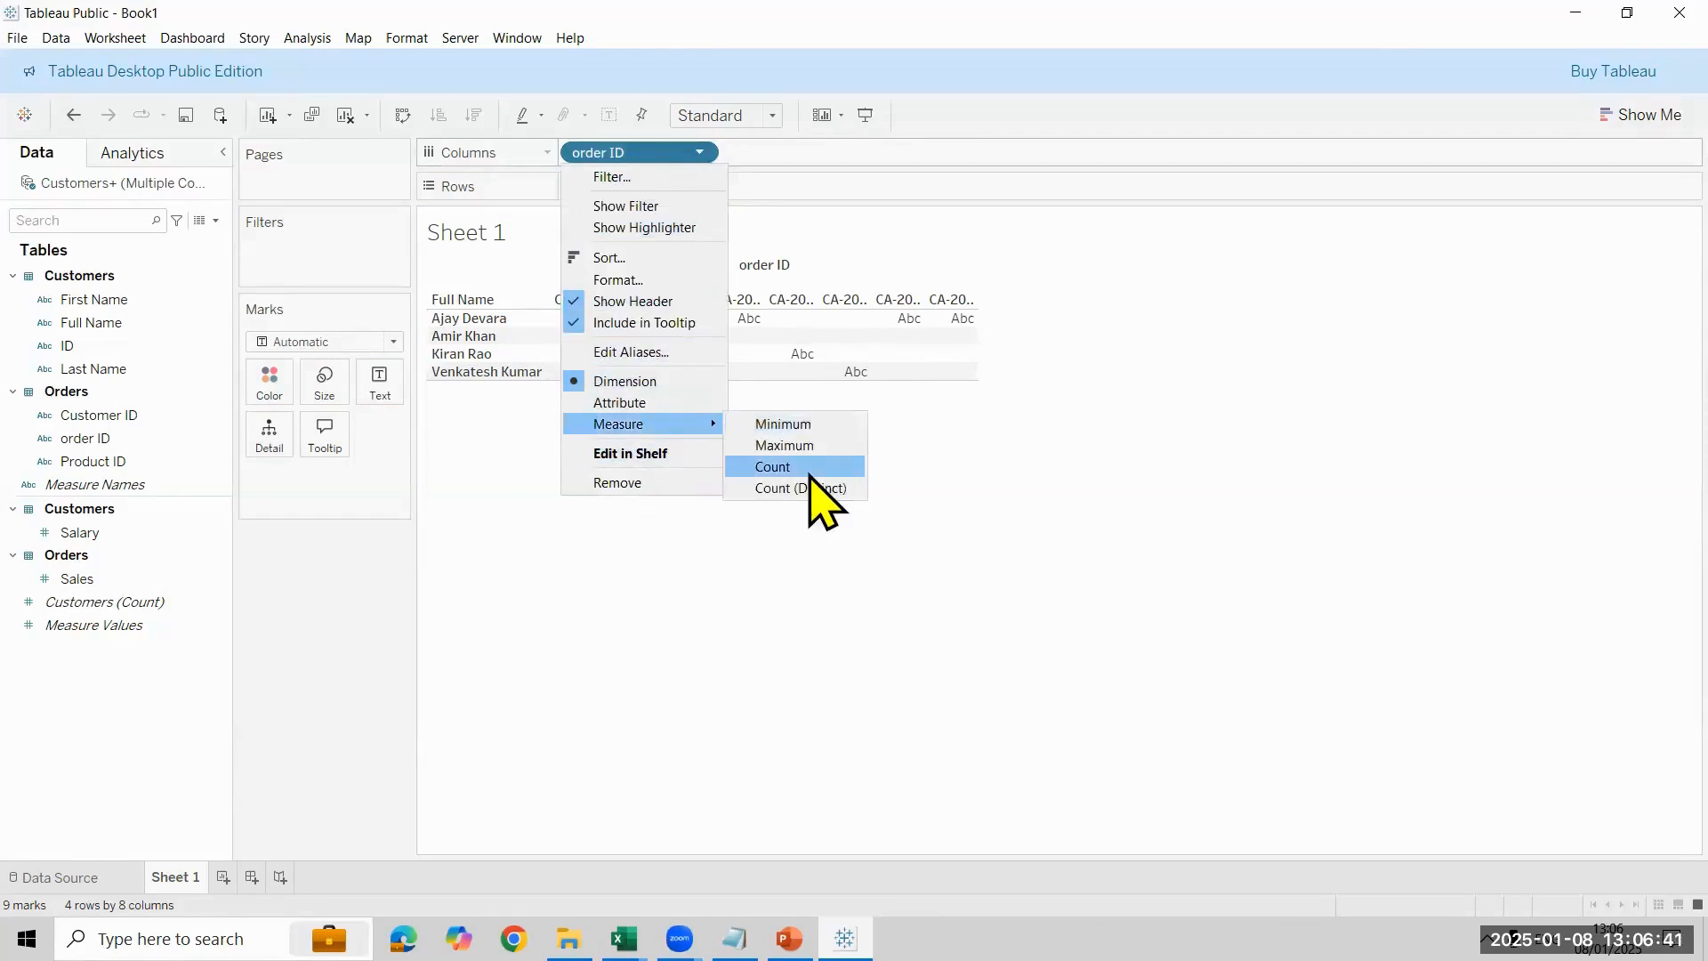
click(809, 471)
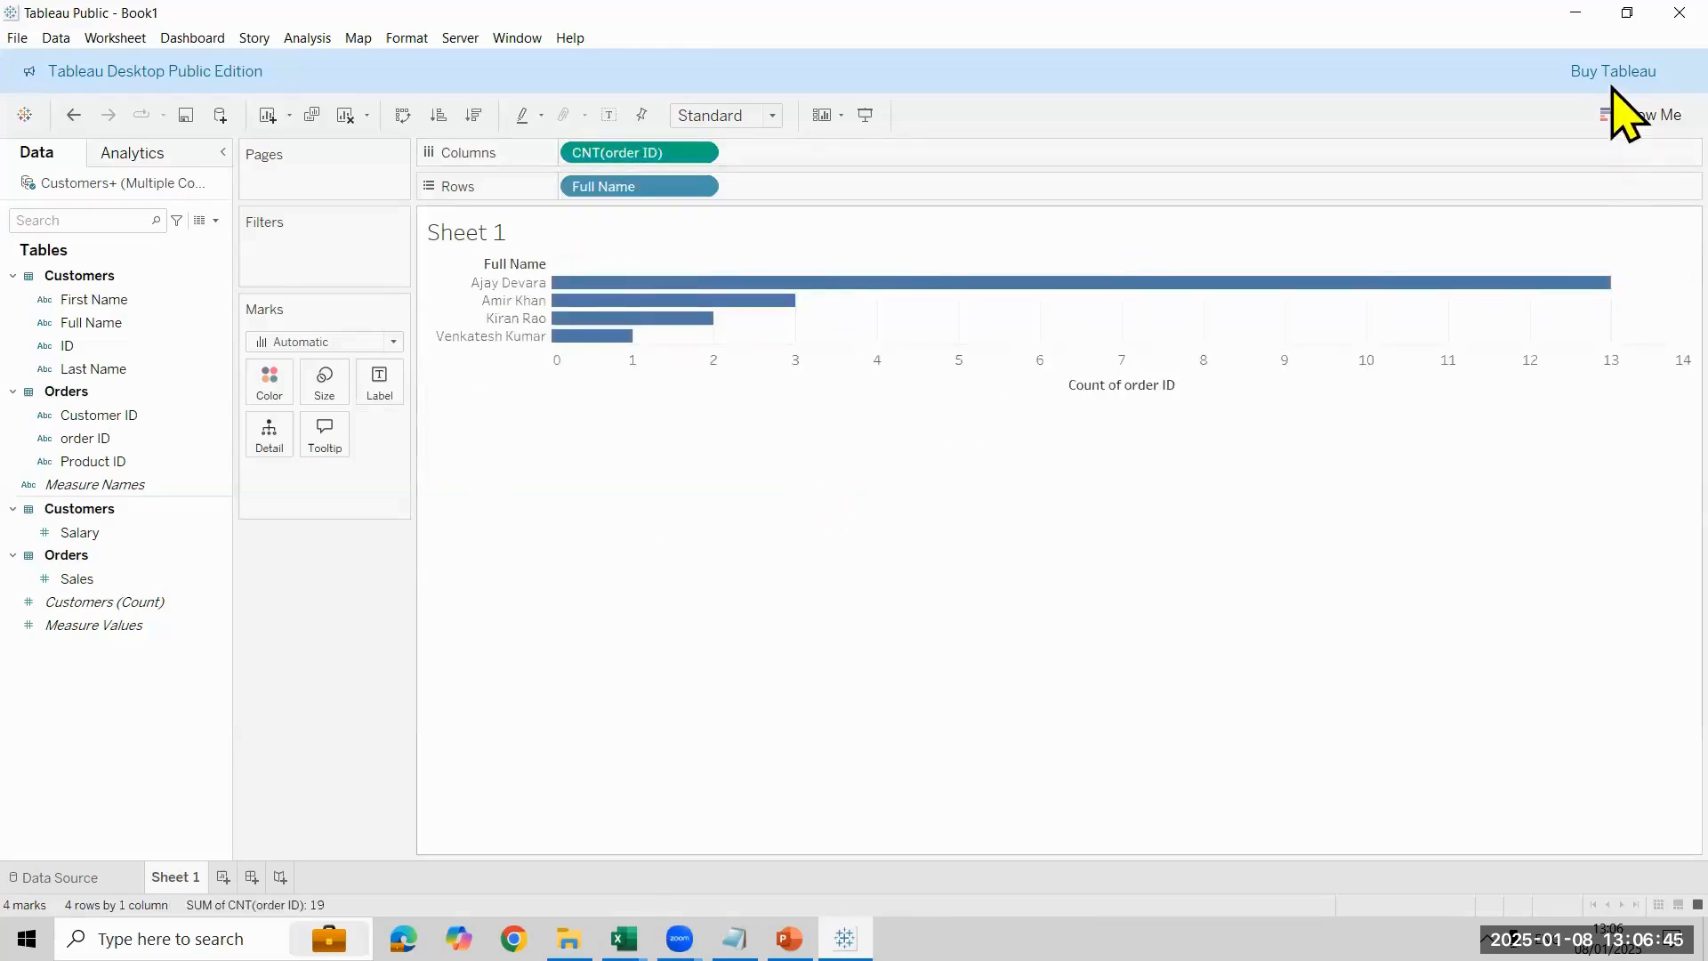
click(1612, 120)
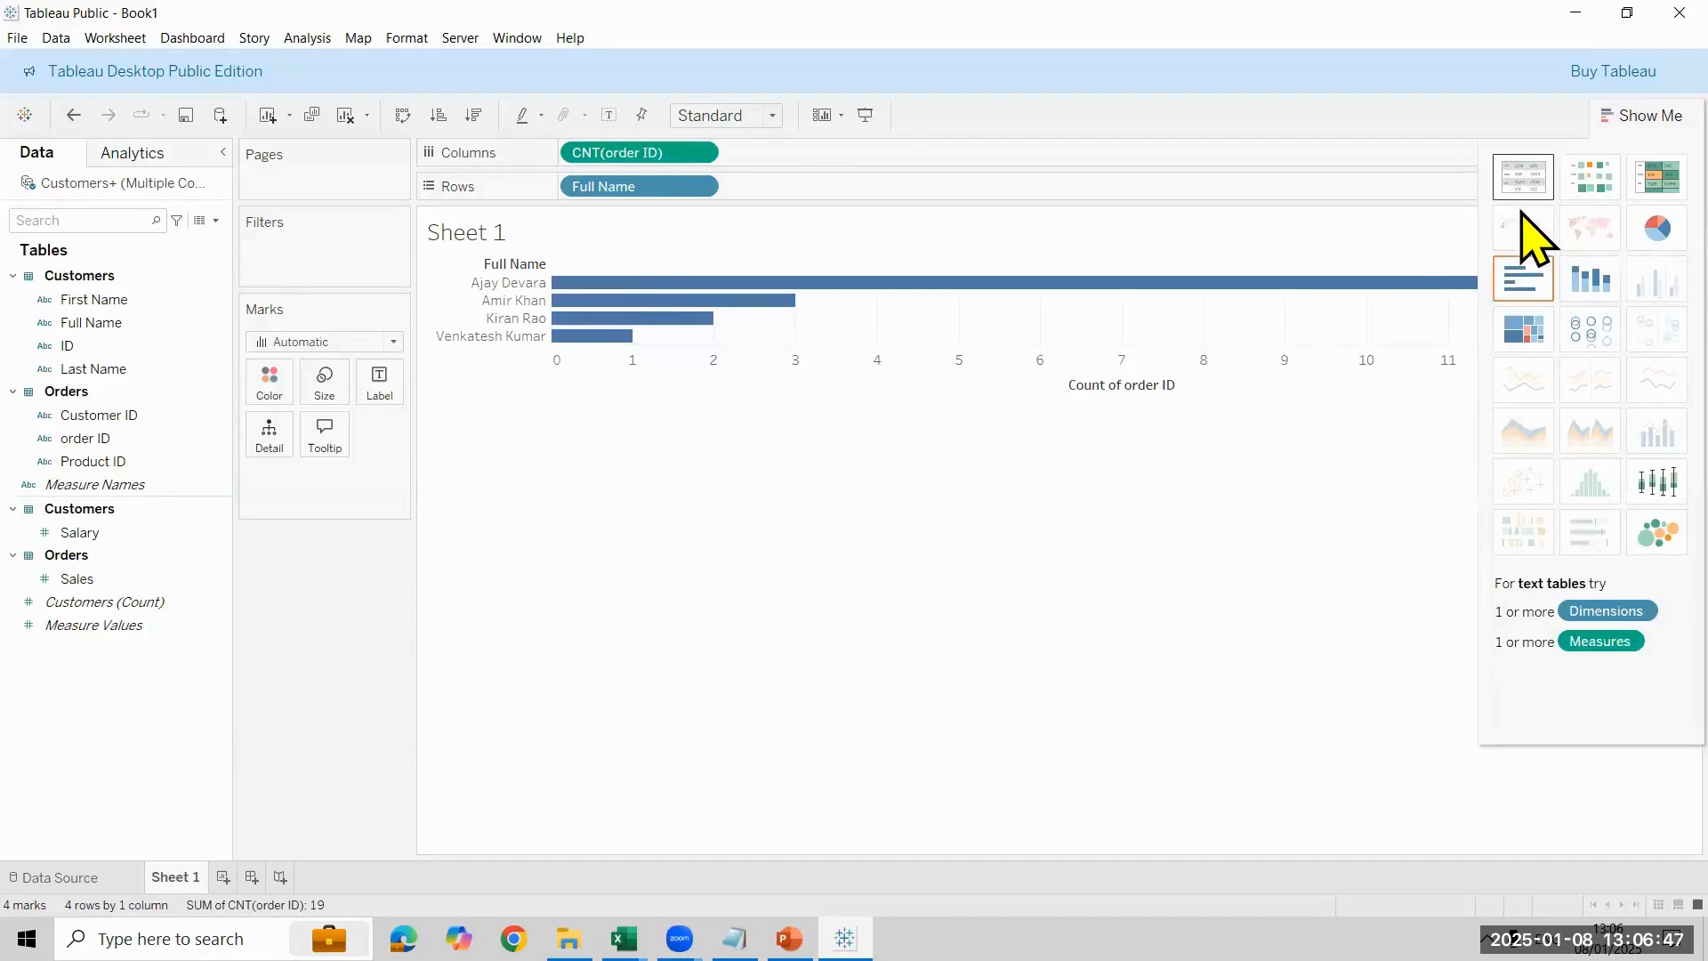
click(1523, 182)
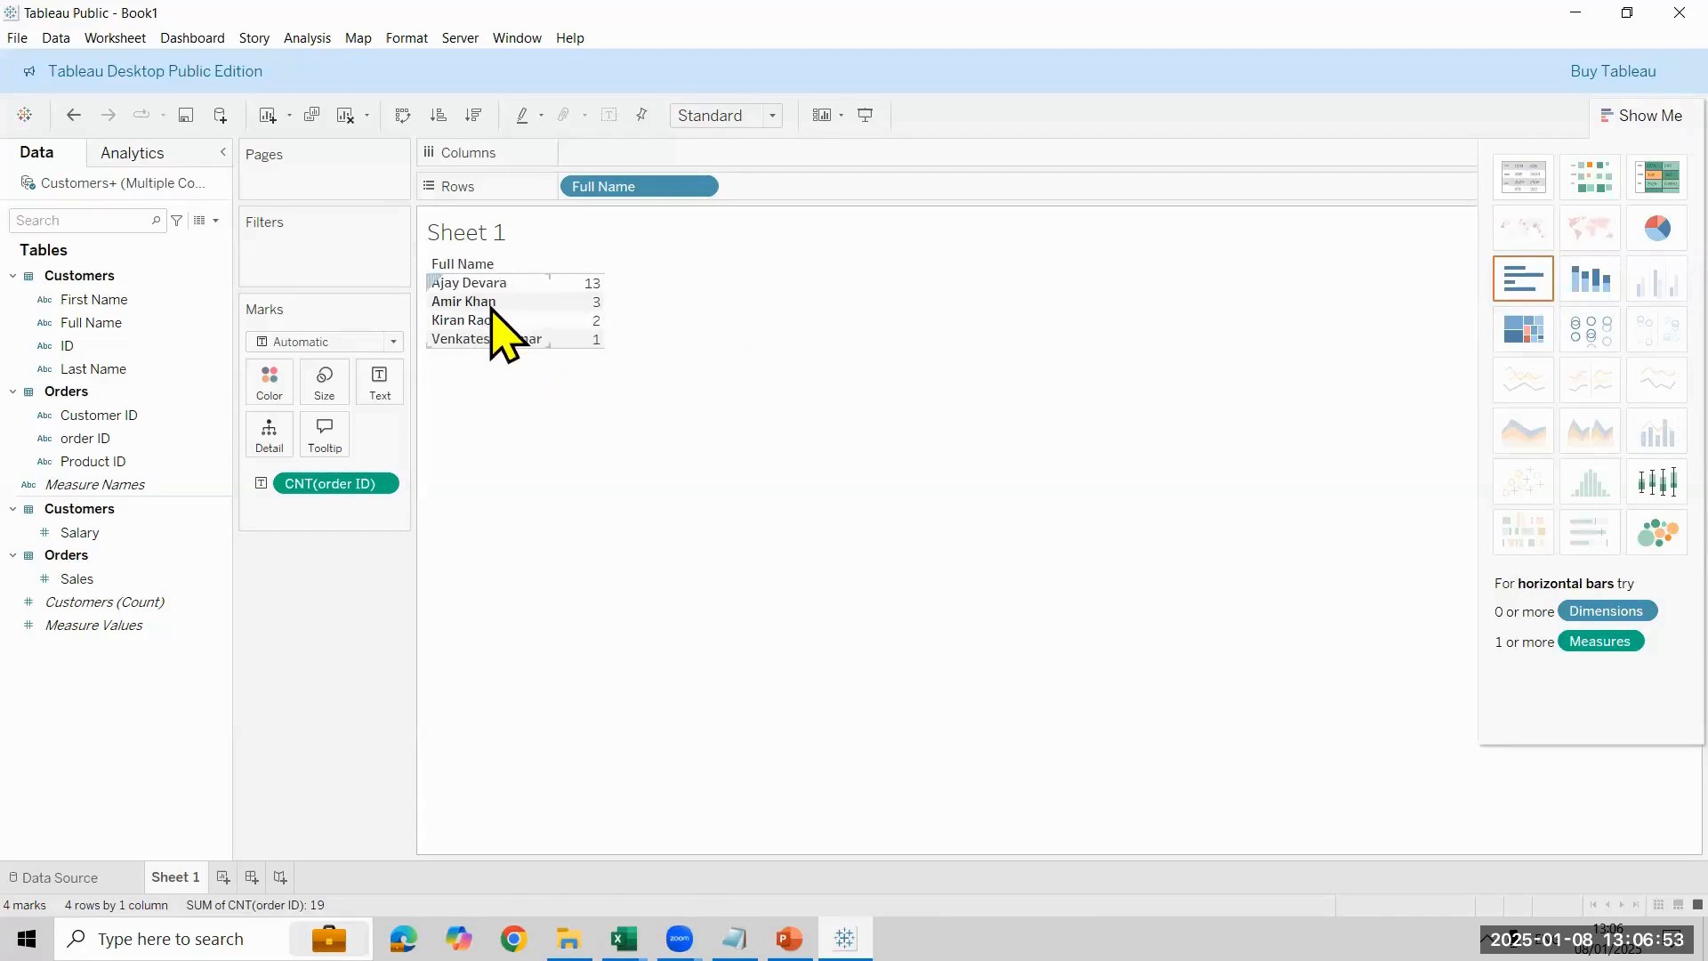
- Switch to the Customer workbook in Excel and examine the last two Full Name entries against the table
mouse_move(596, 312)
click(624, 938)
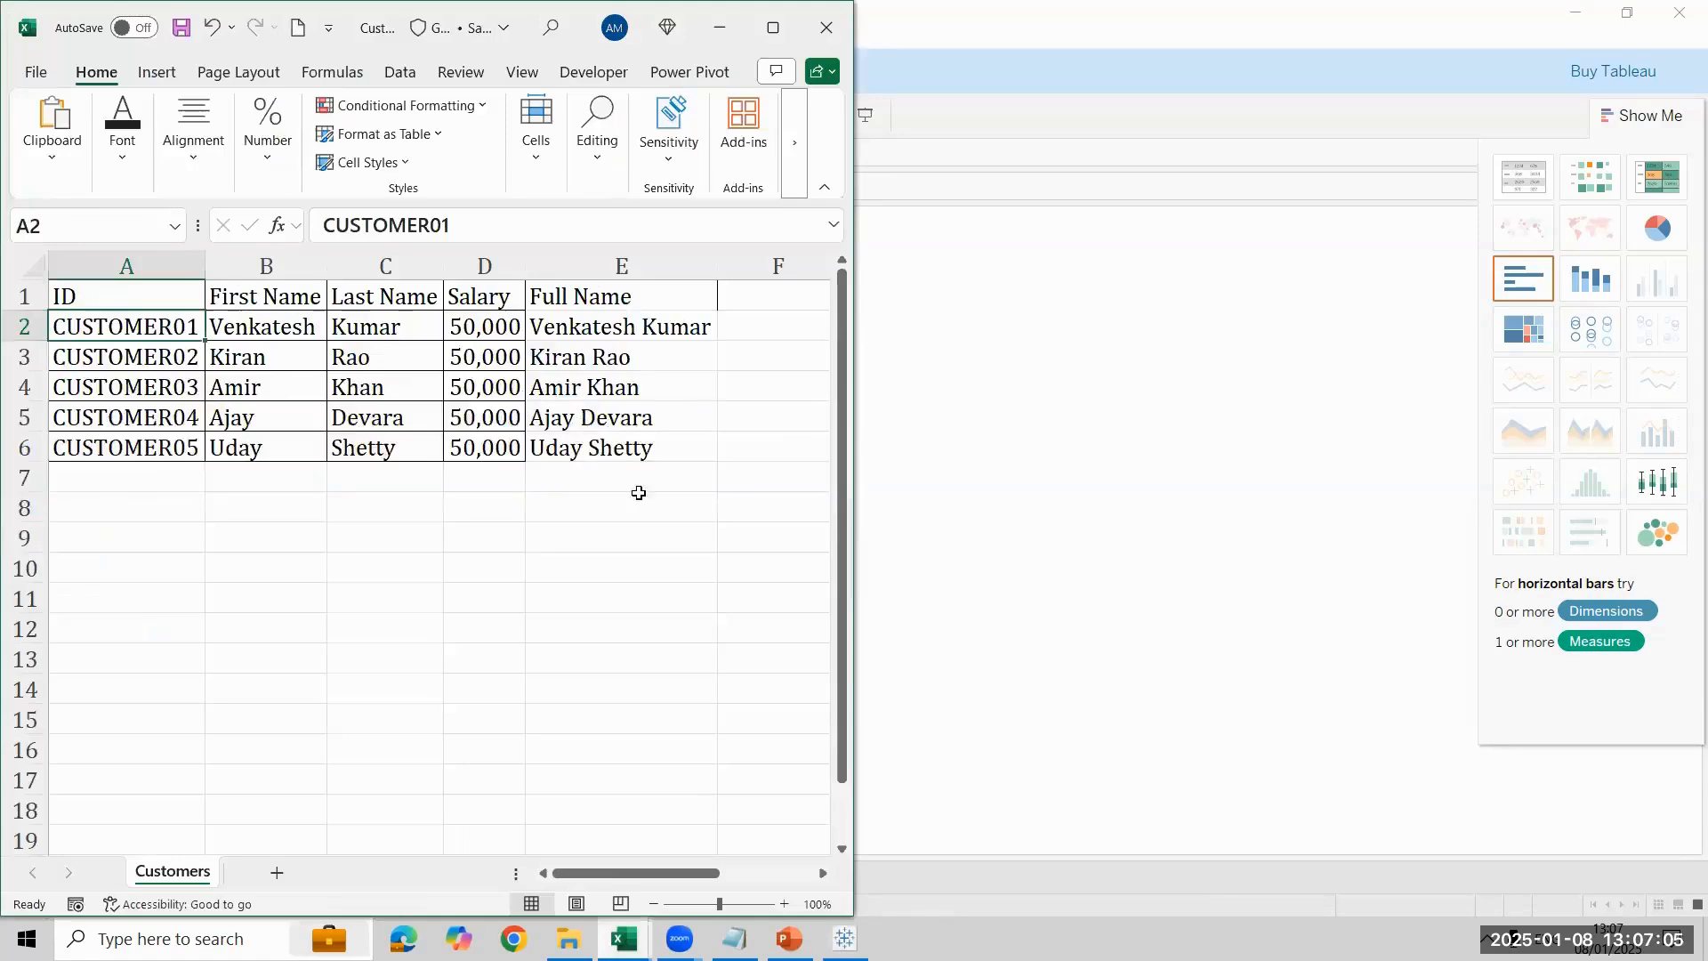
click(613, 423)
click(646, 447)
- Return to Tableau and rebuild the emptied Sheet 1 with ID, Customer ID and Full Name on rows
mouse_move(845, 939)
click(828, 827)
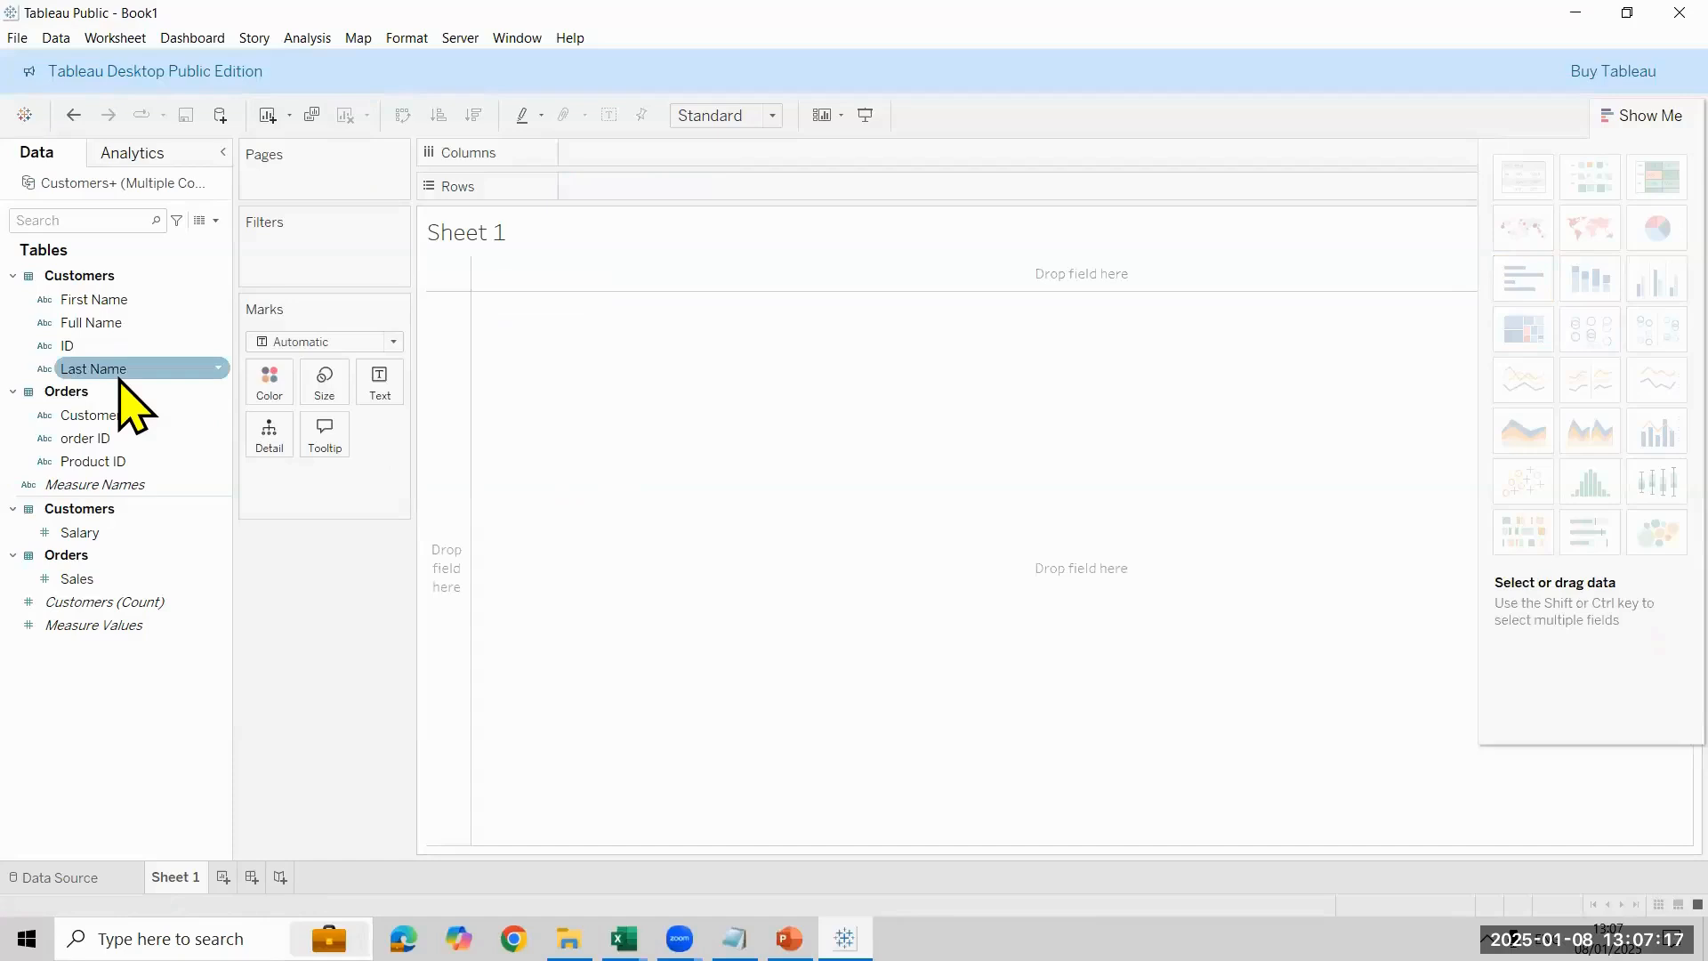
drag(105, 354, 588, 217)
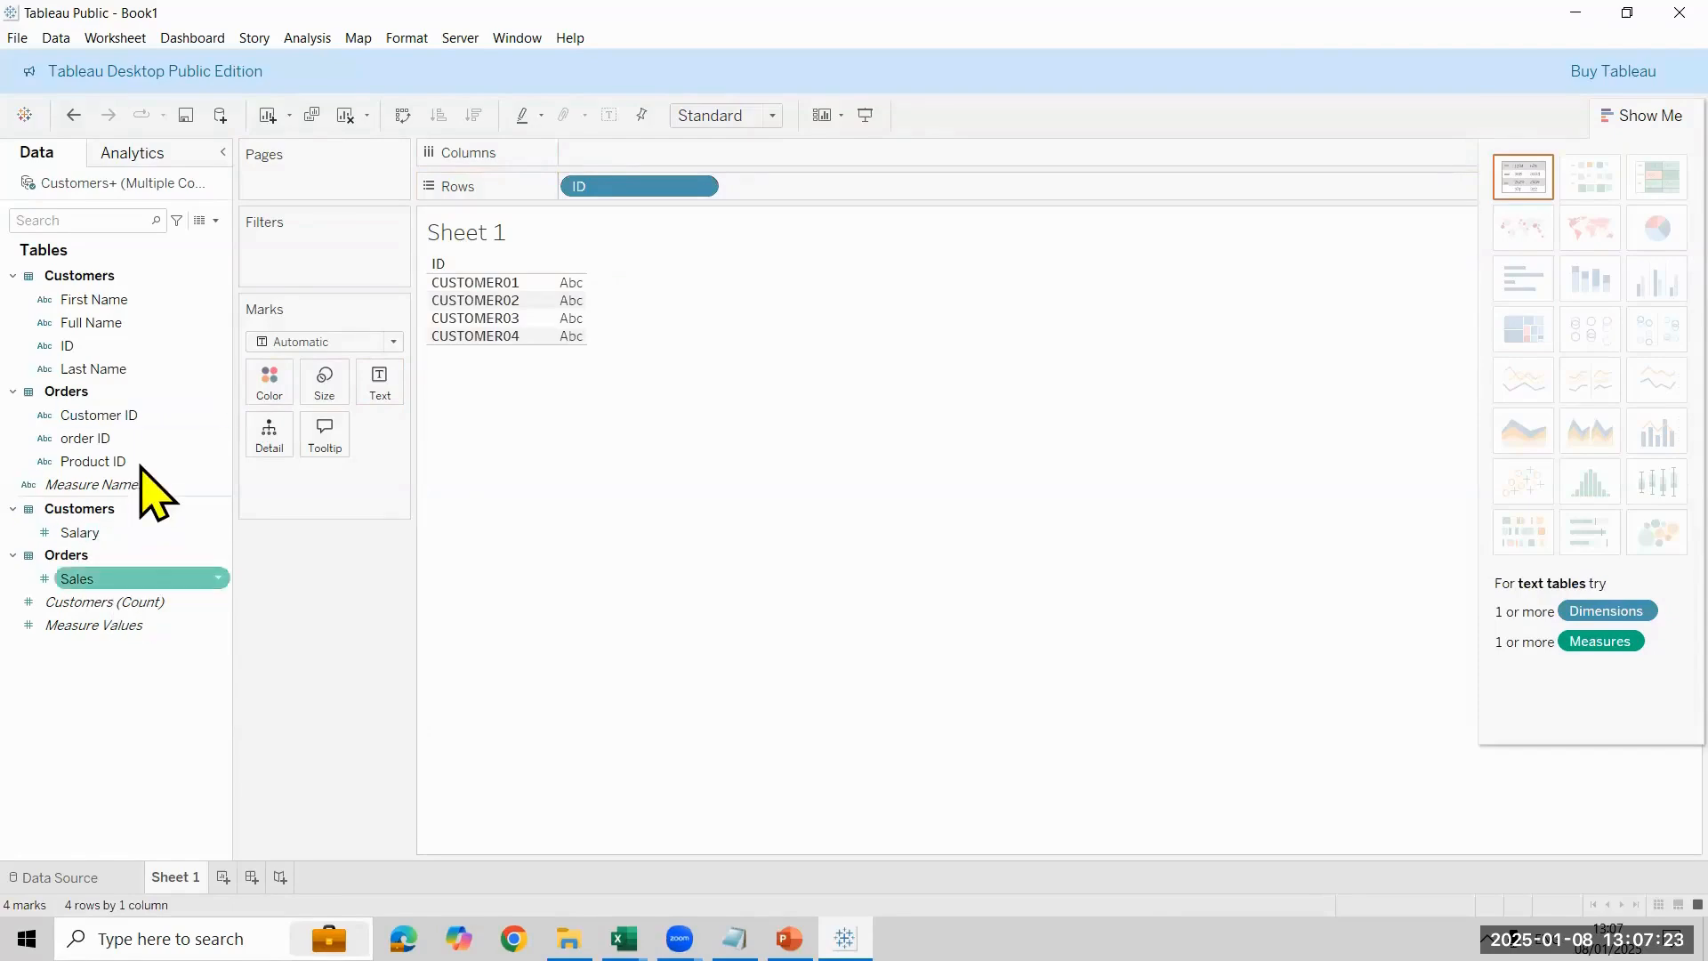
drag(148, 424, 850, 192)
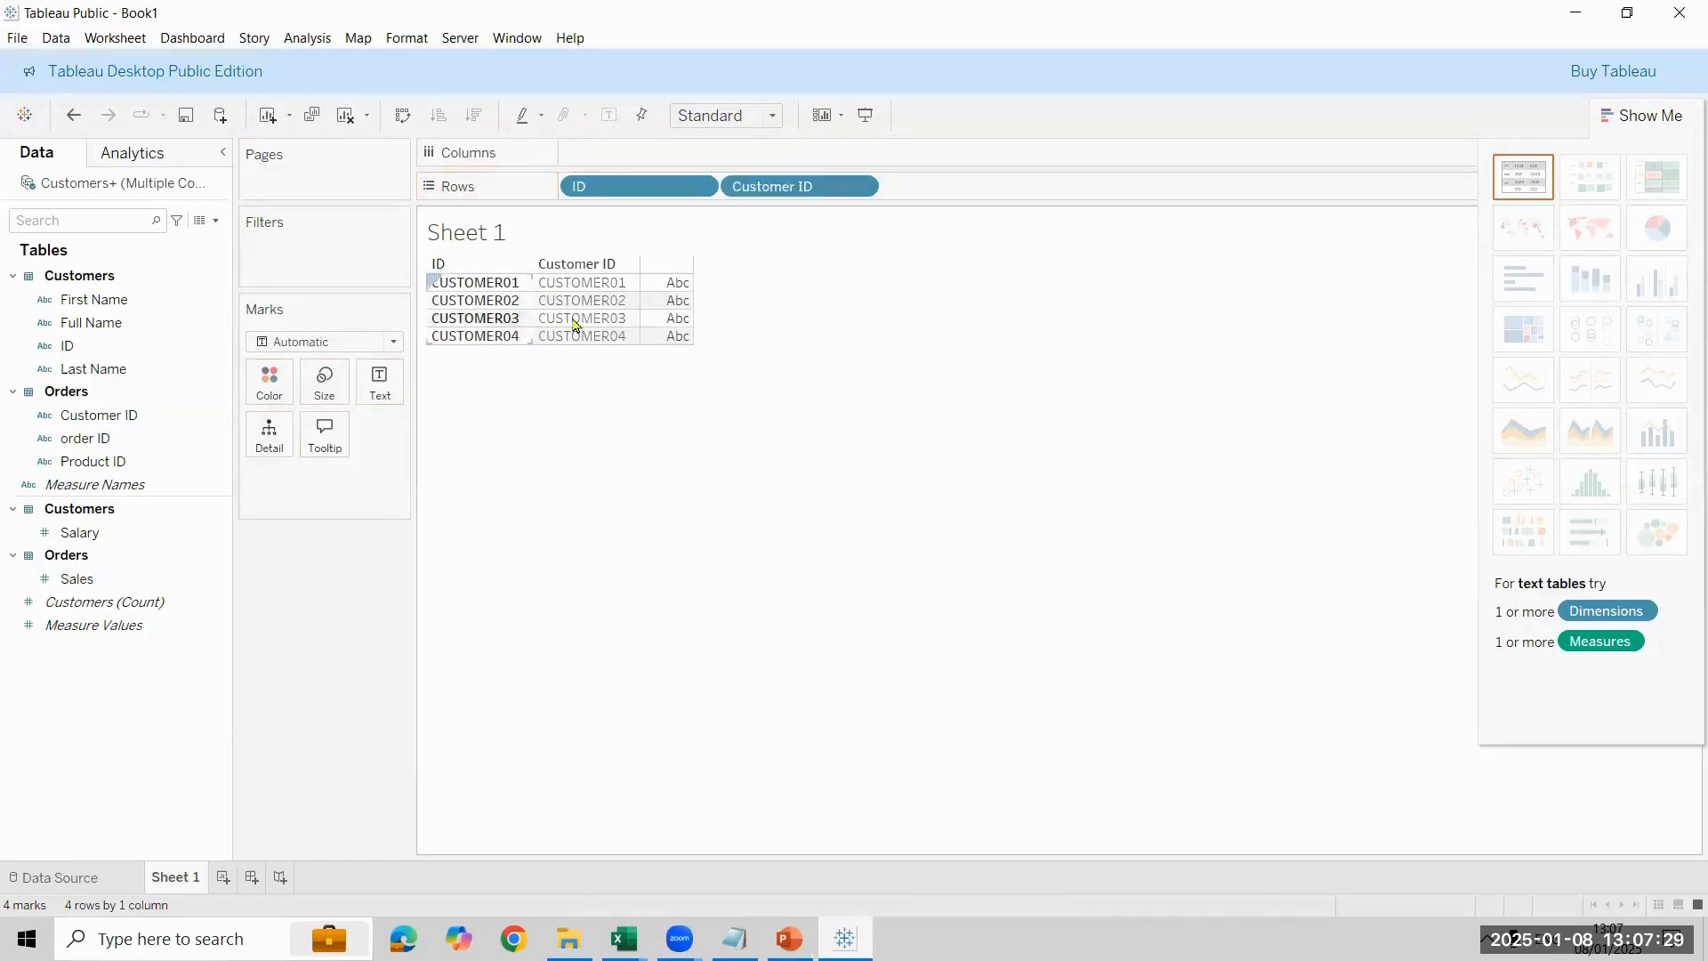
drag(98, 322, 944, 187)
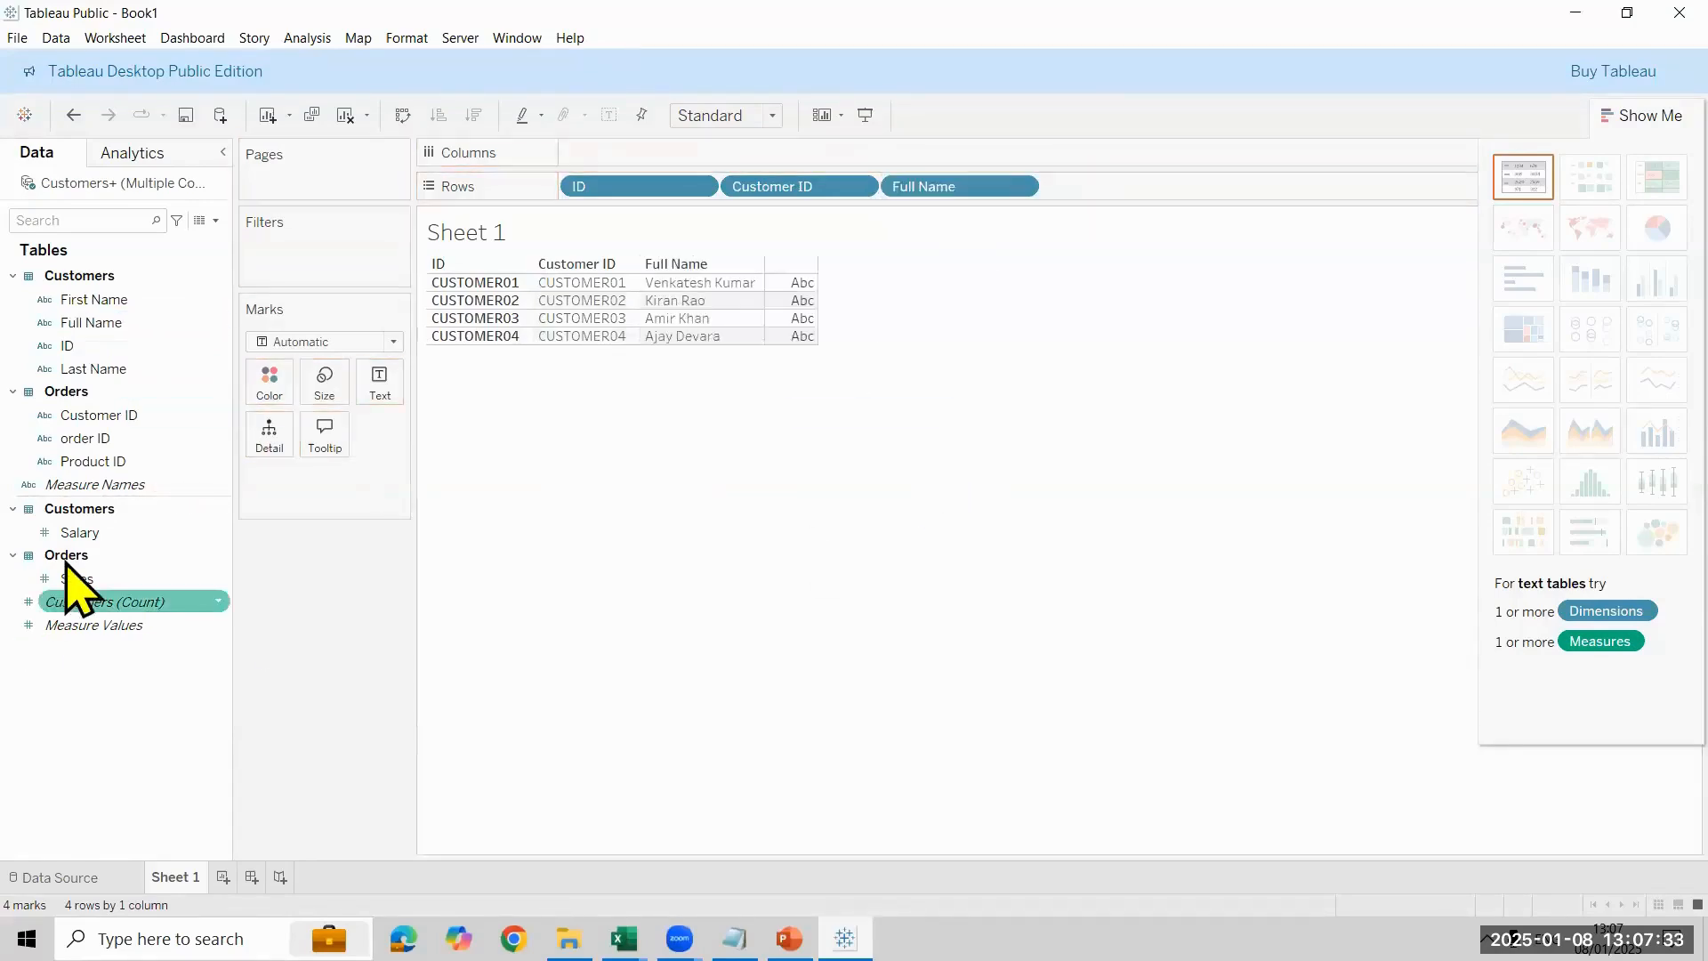
- Add order ID as the table's text and aggregate it as Count
click(105, 582)
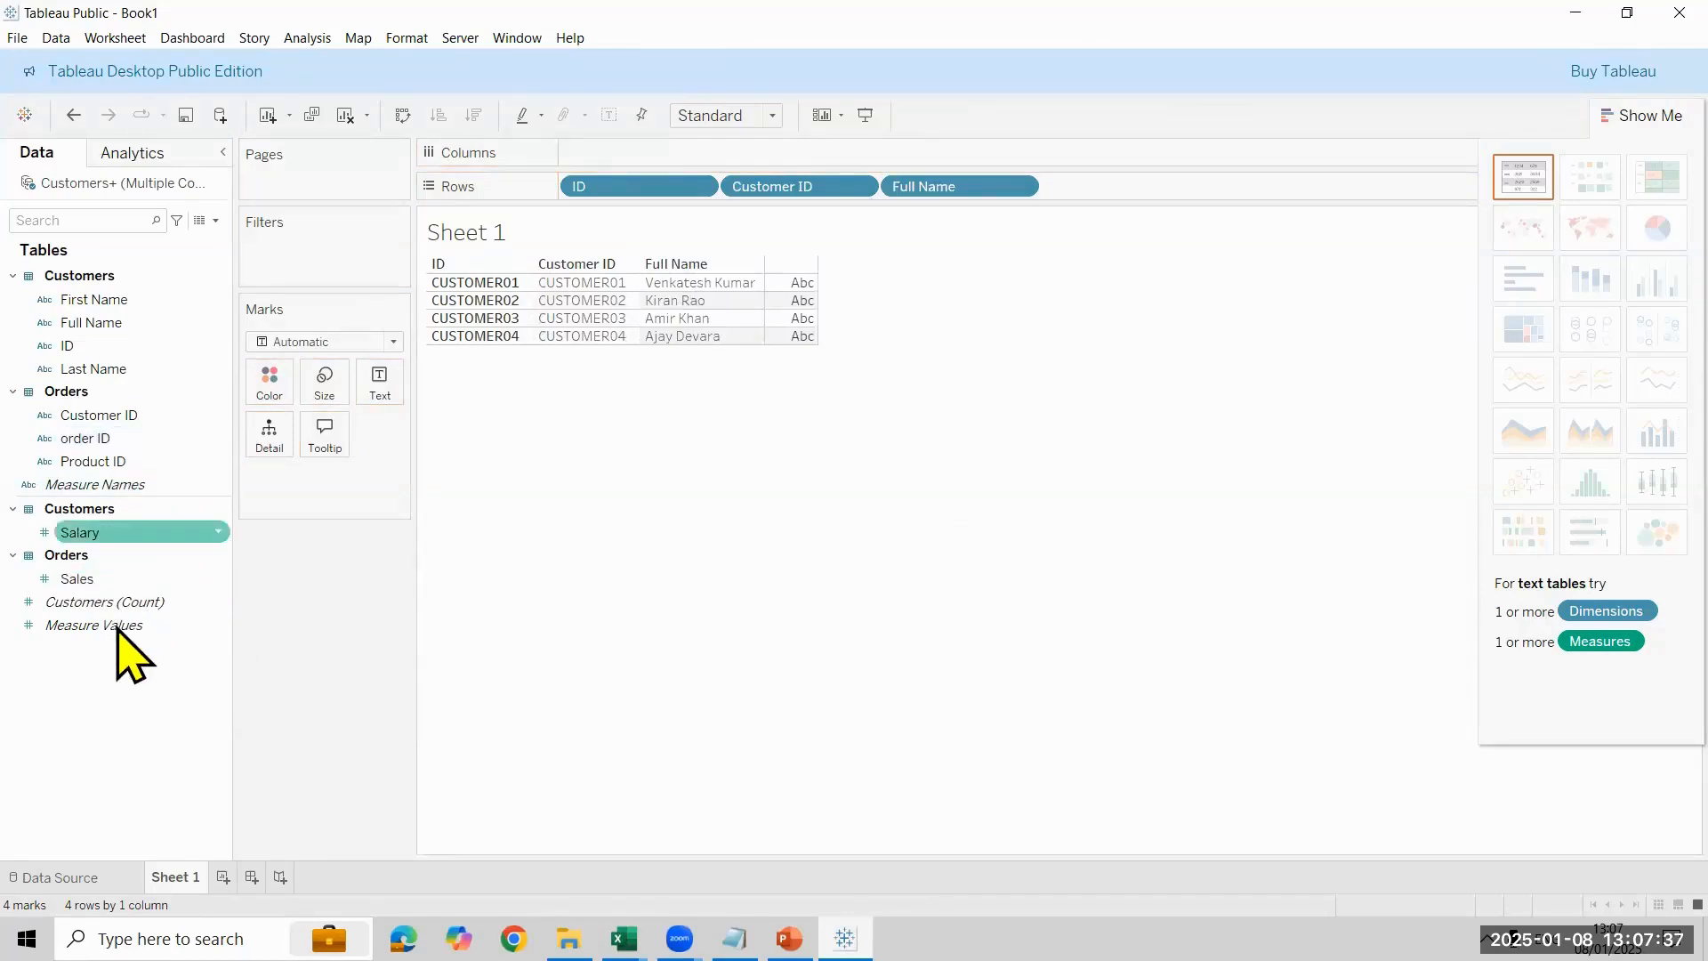
drag(106, 446, 378, 389)
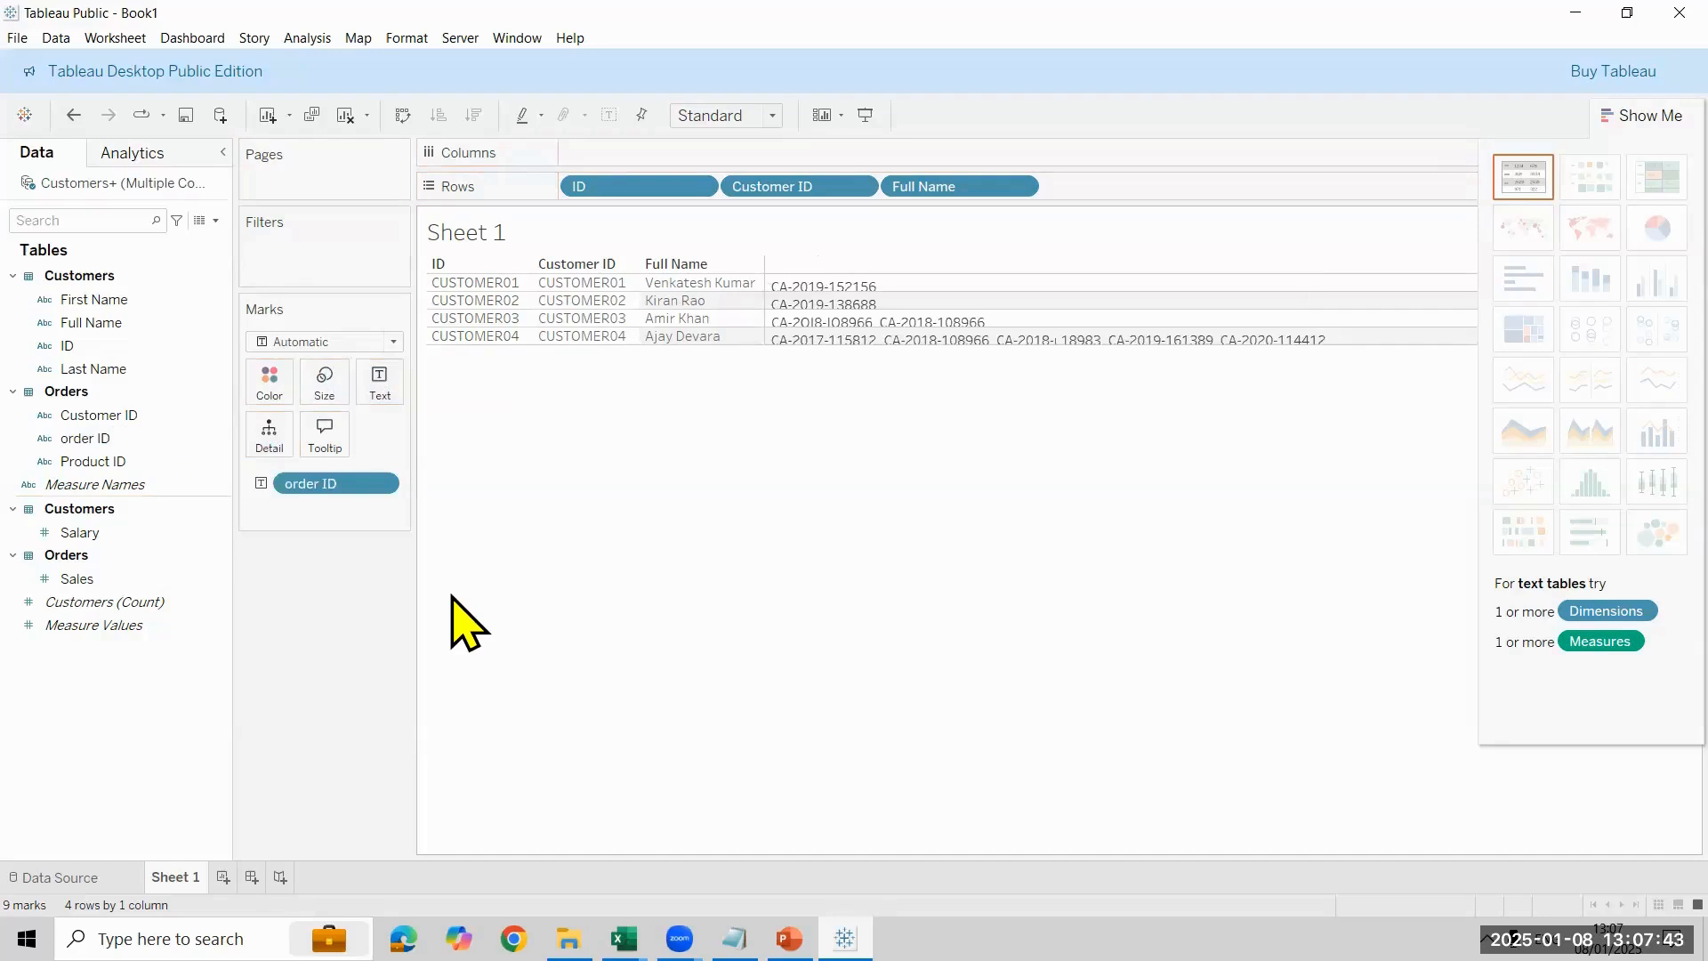
click(388, 482)
mouse_move(392, 735)
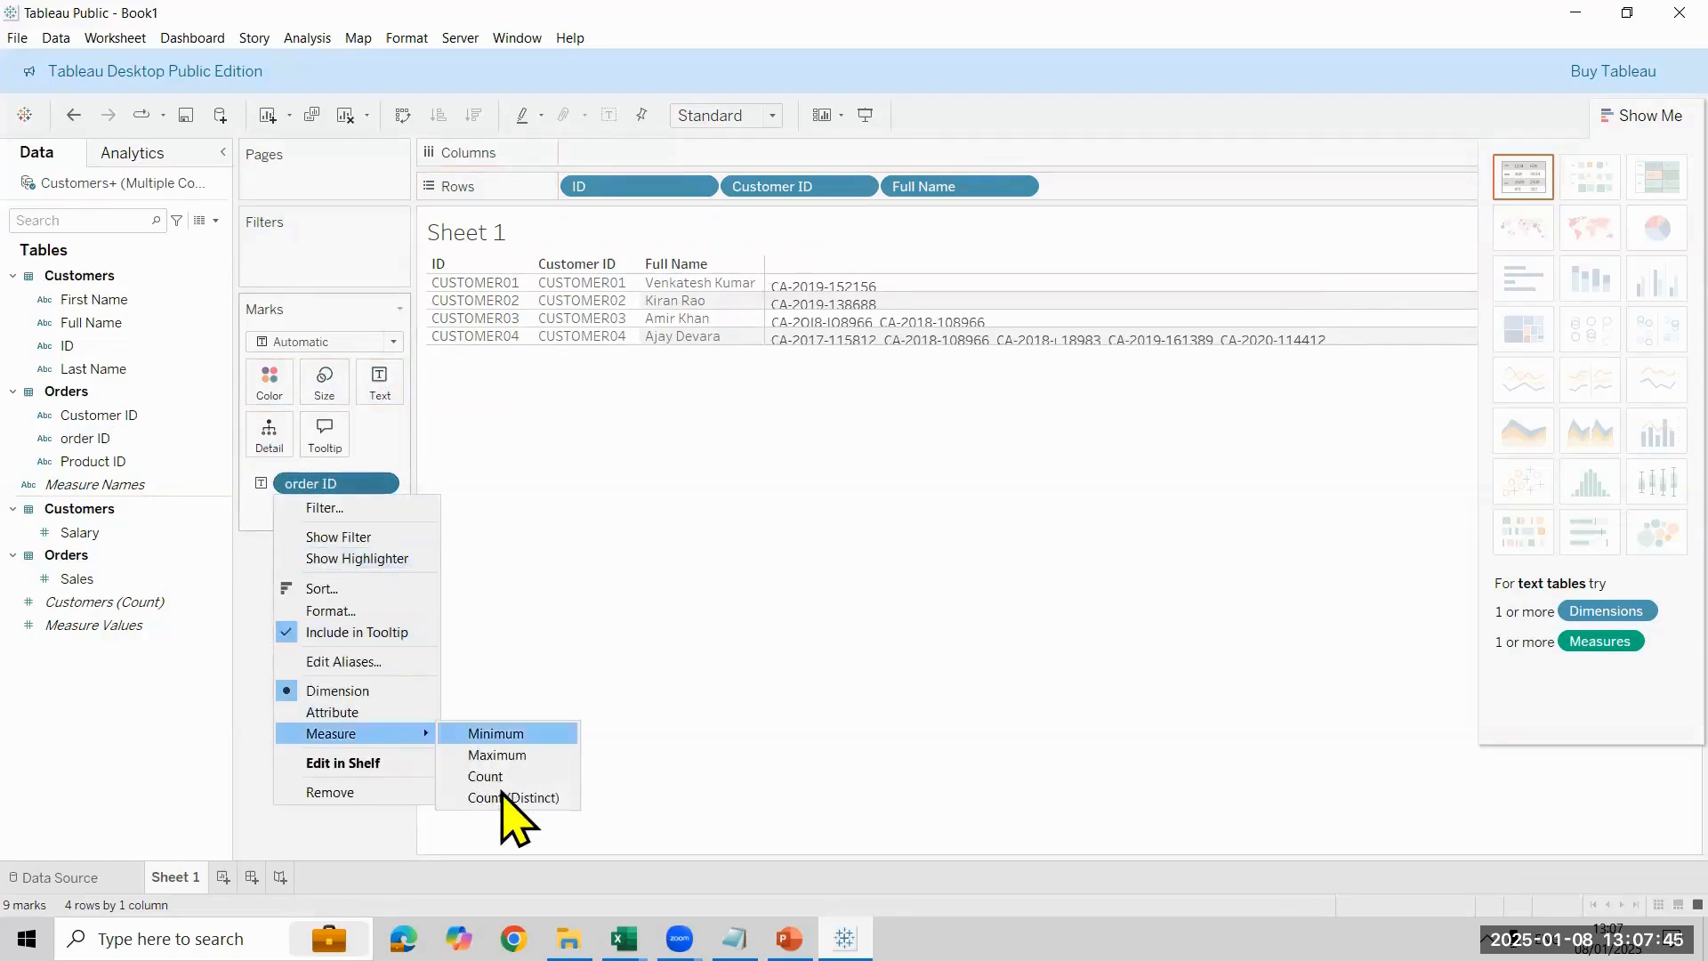
click(500, 777)
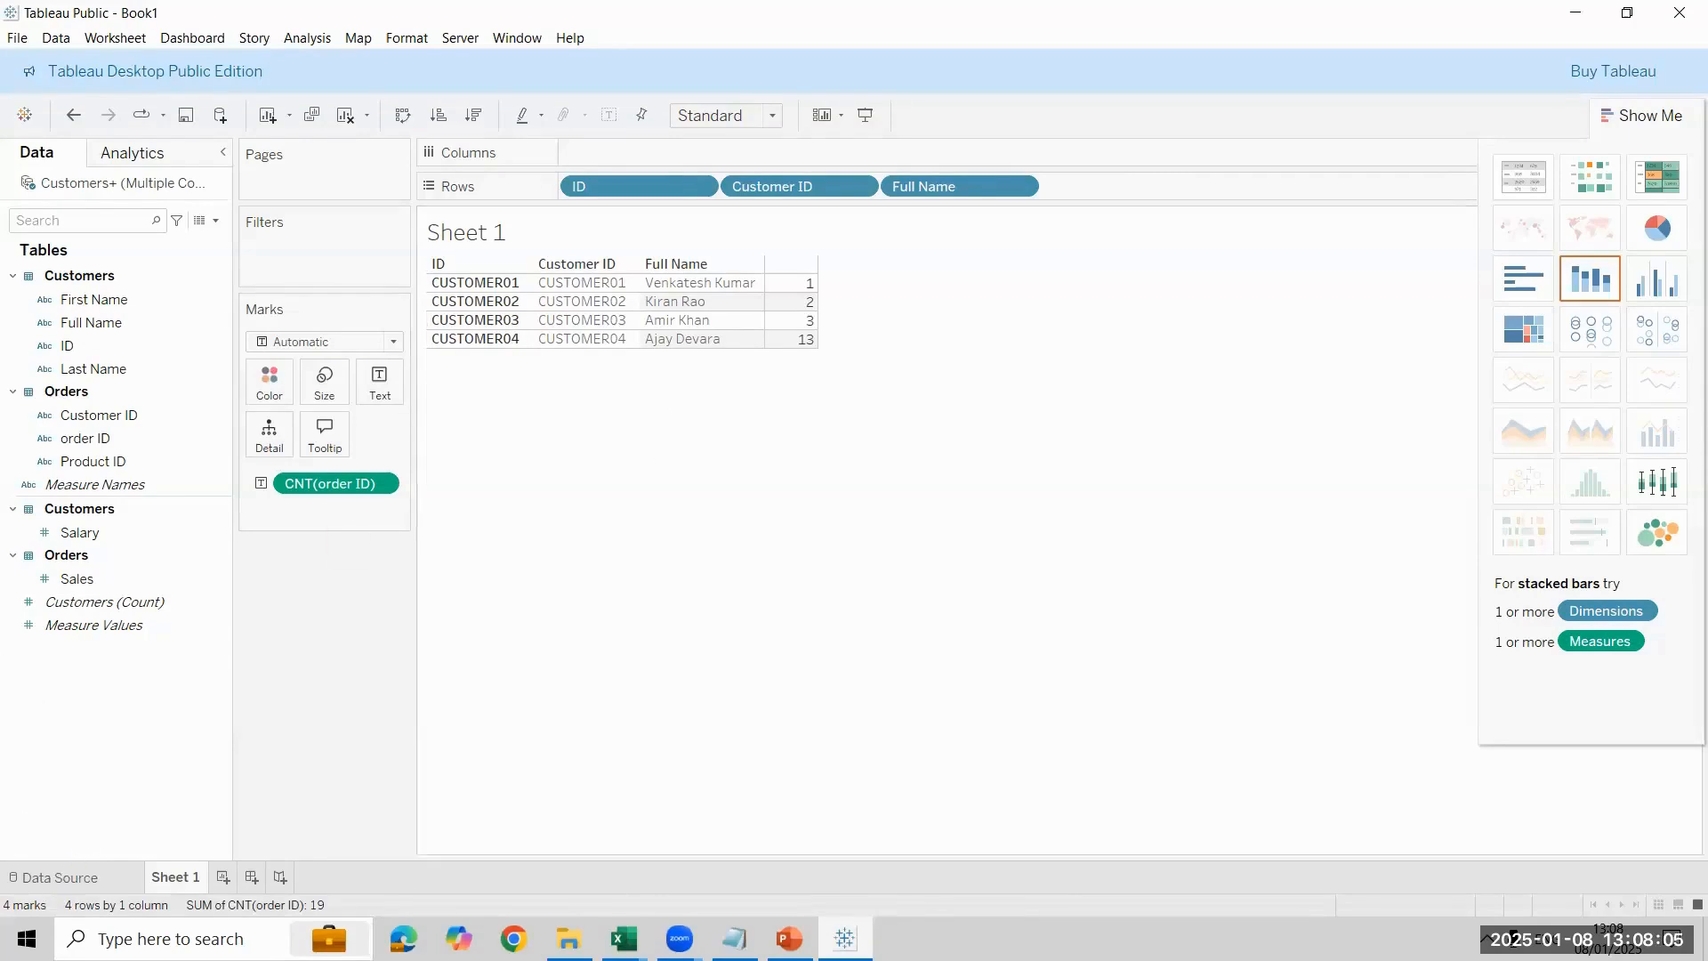
- Return to the data source and open the join settings between Customers and Orders in the physical view
click(54, 877)
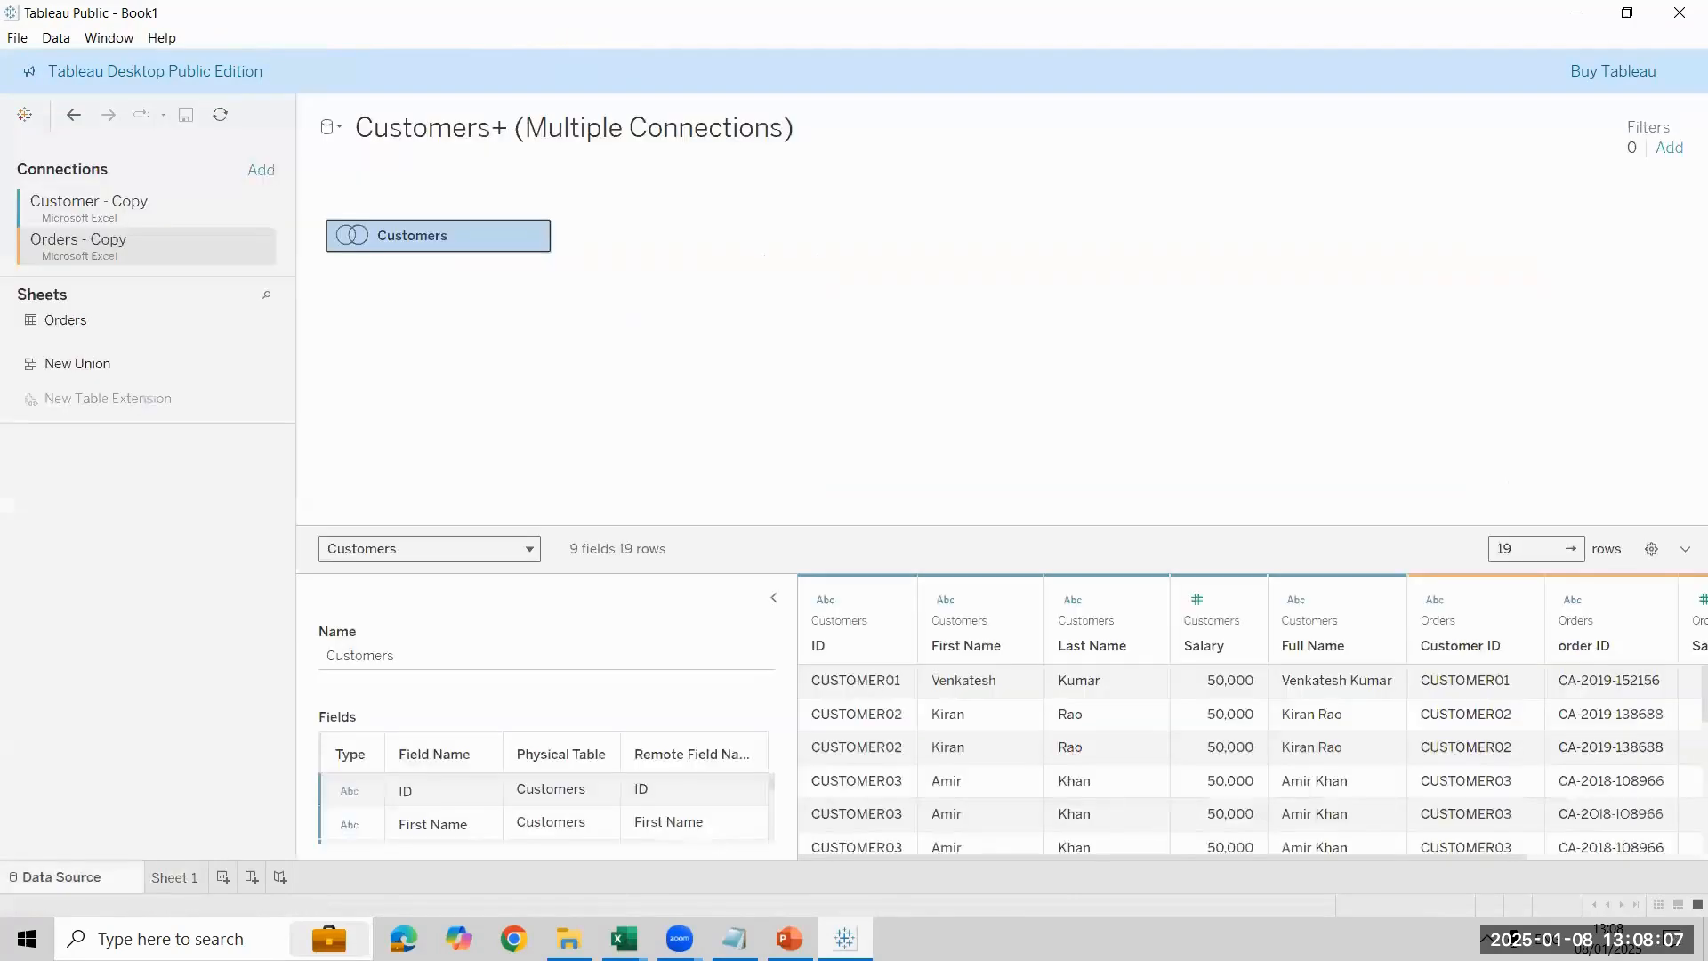
double_click(462, 236)
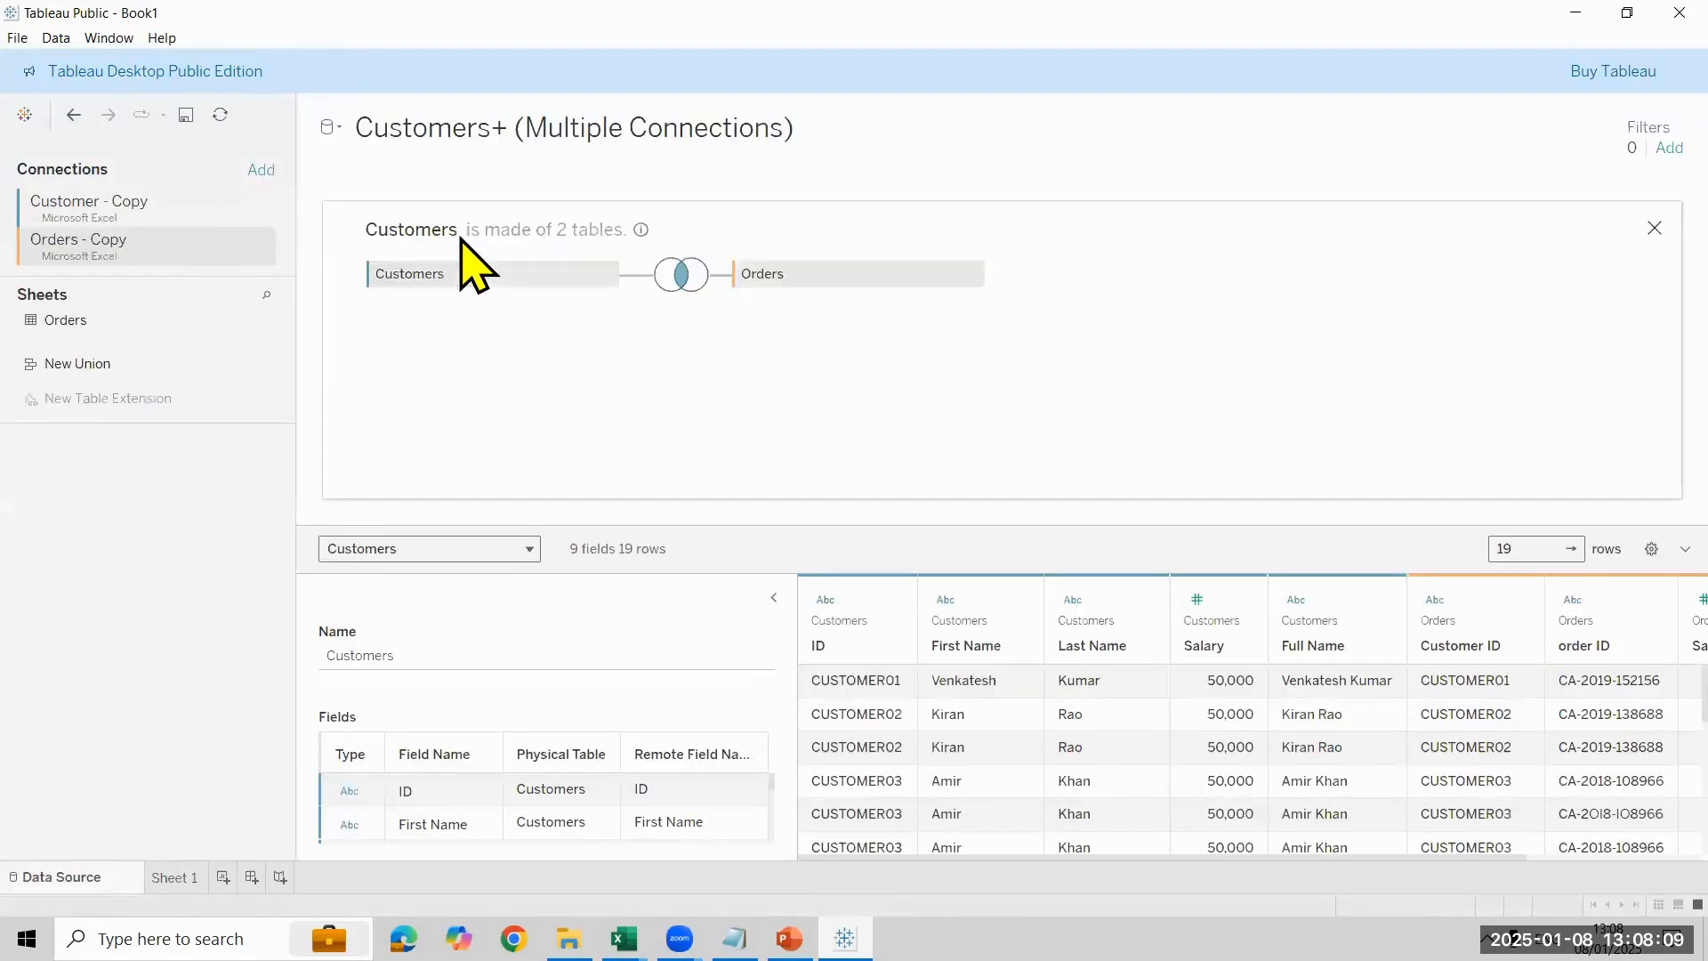
click(682, 276)
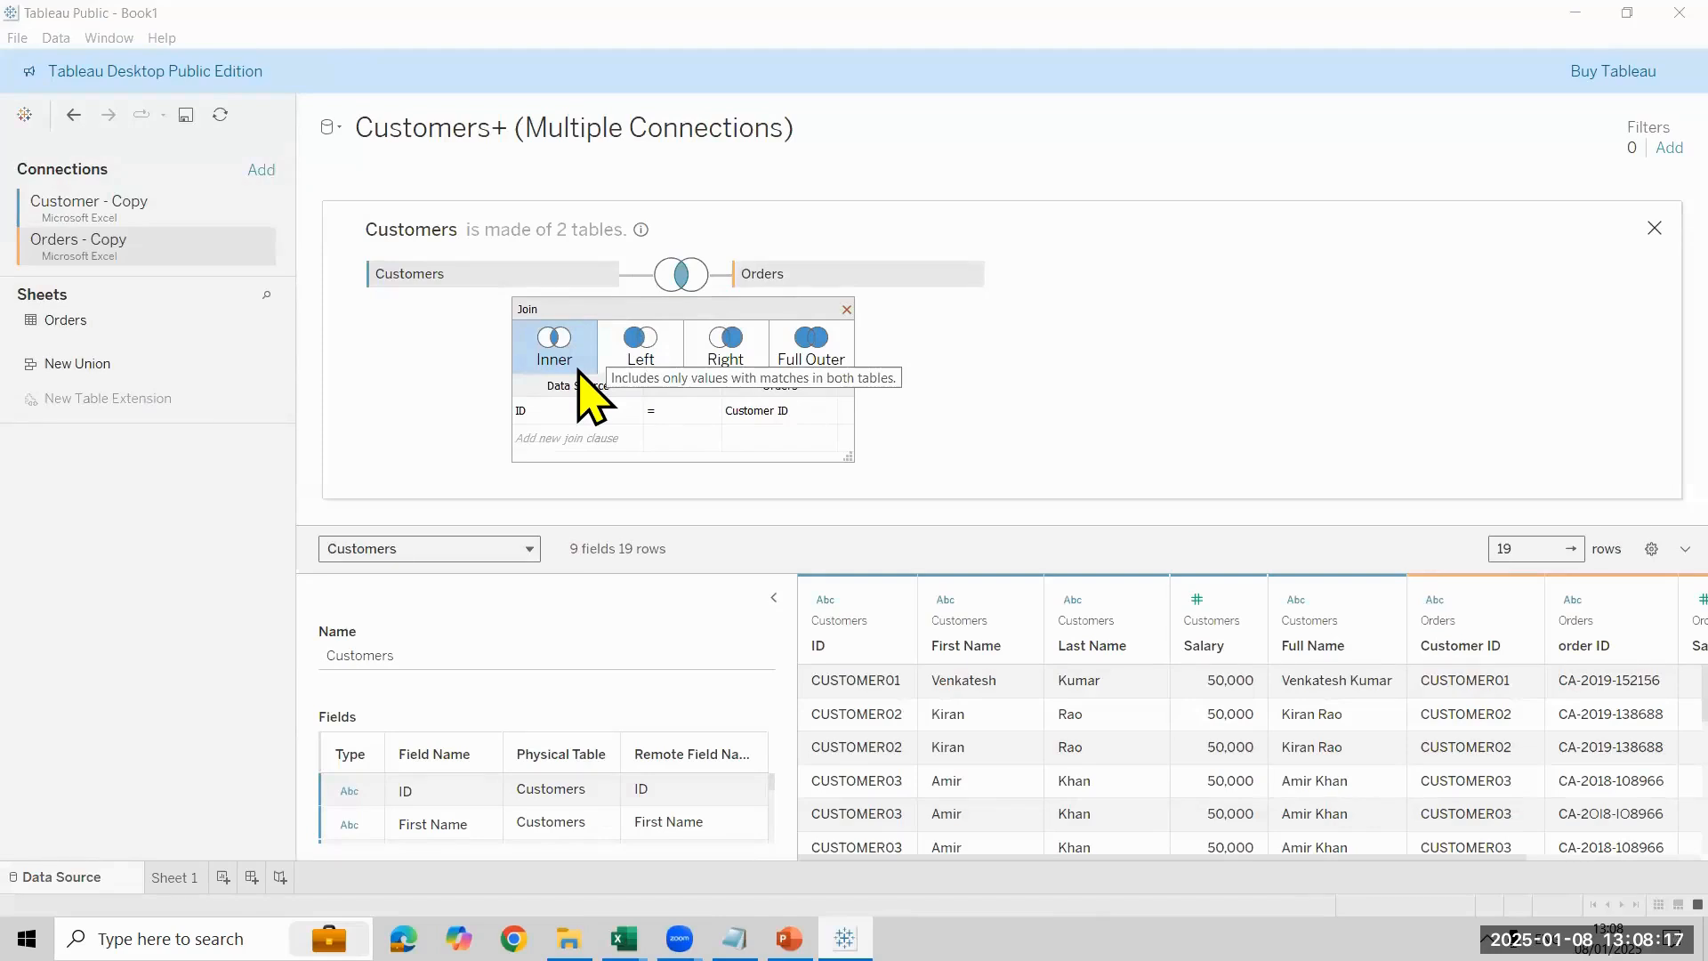
- Switch to File Explorer and open the Orders workbook from the Tableau 12PM folder in Excel
mouse_move(568, 938)
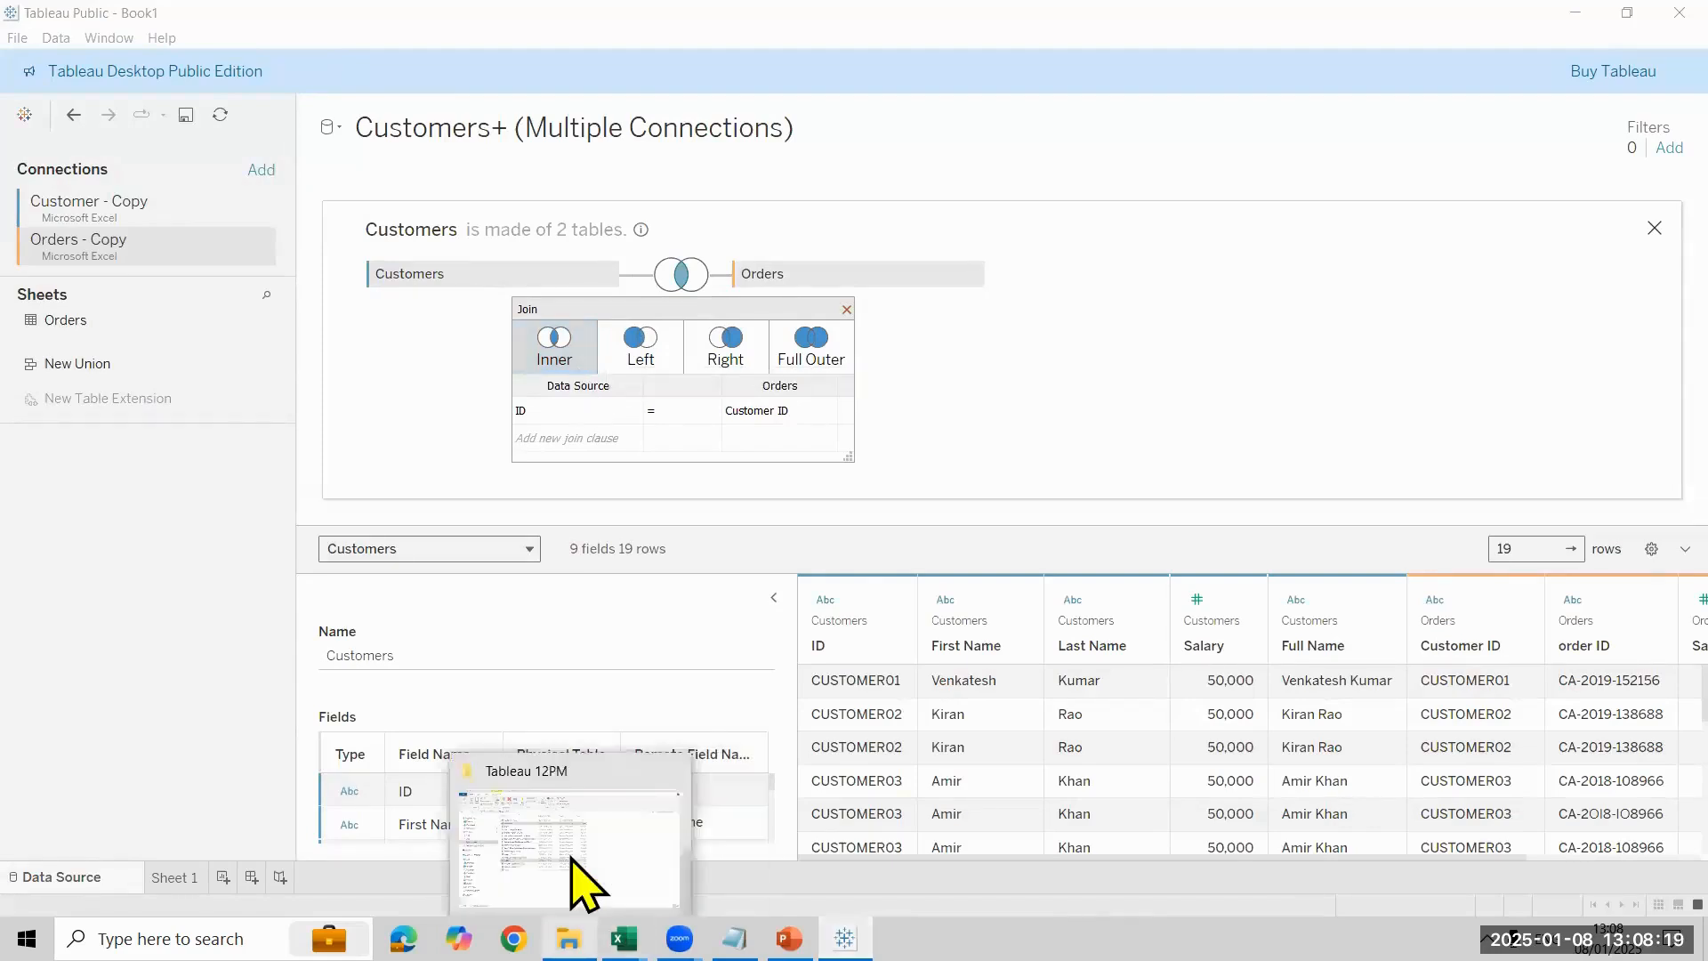
click(569, 841)
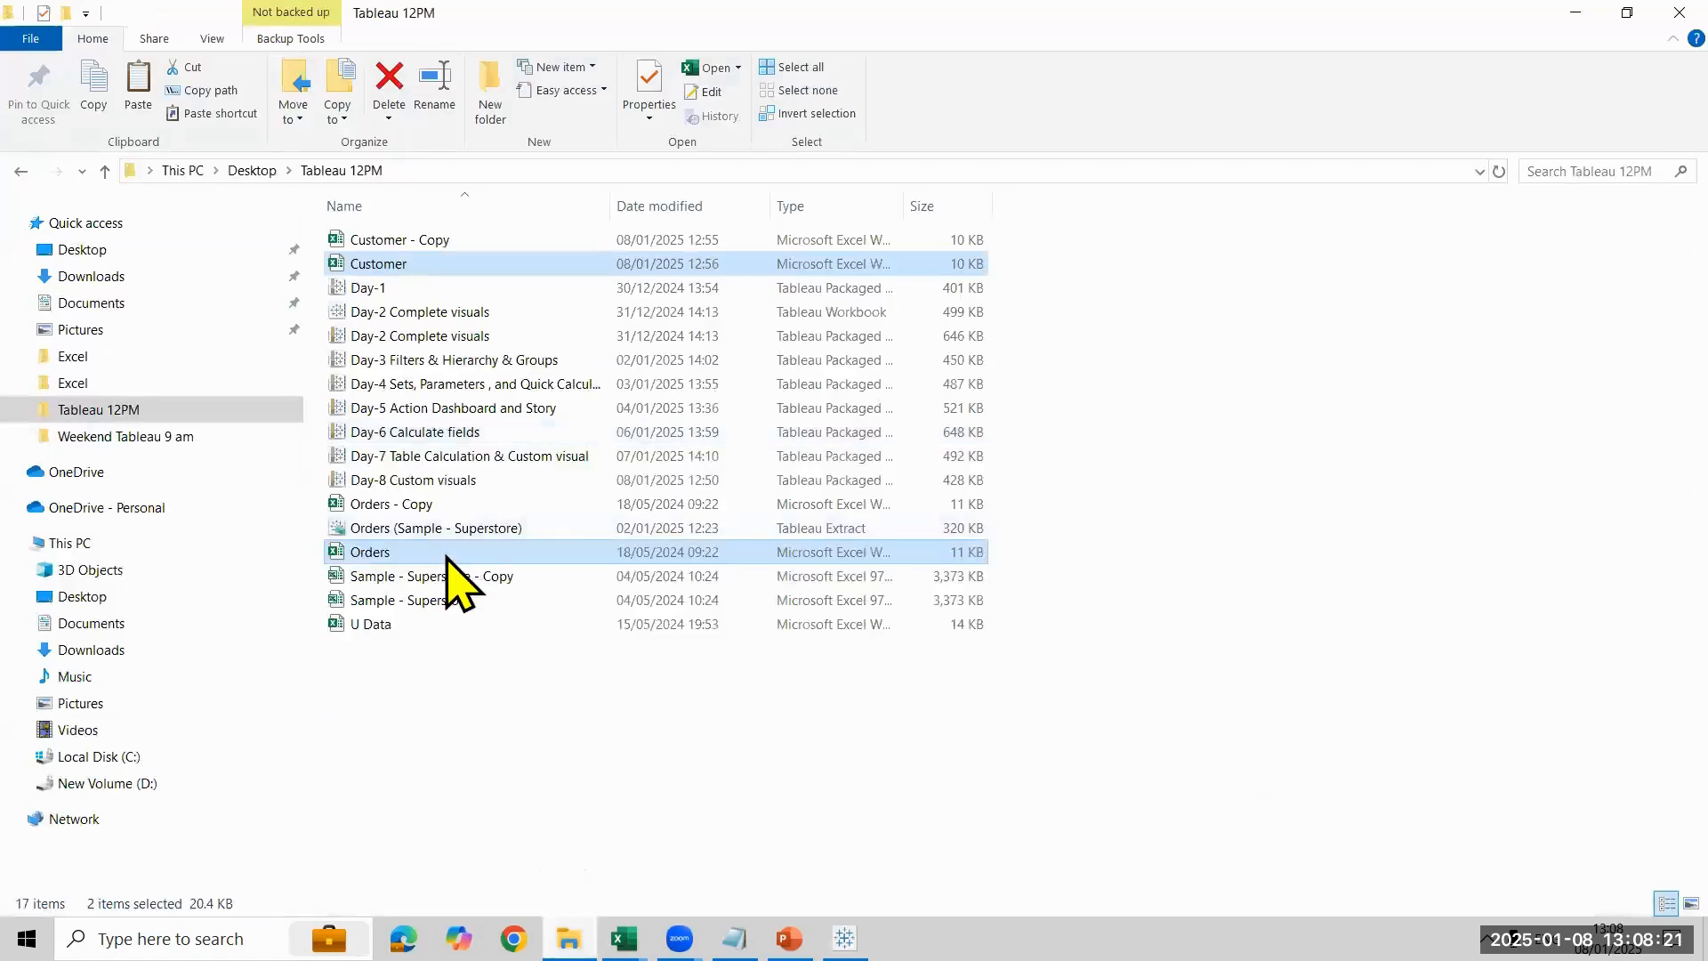
click(448, 556)
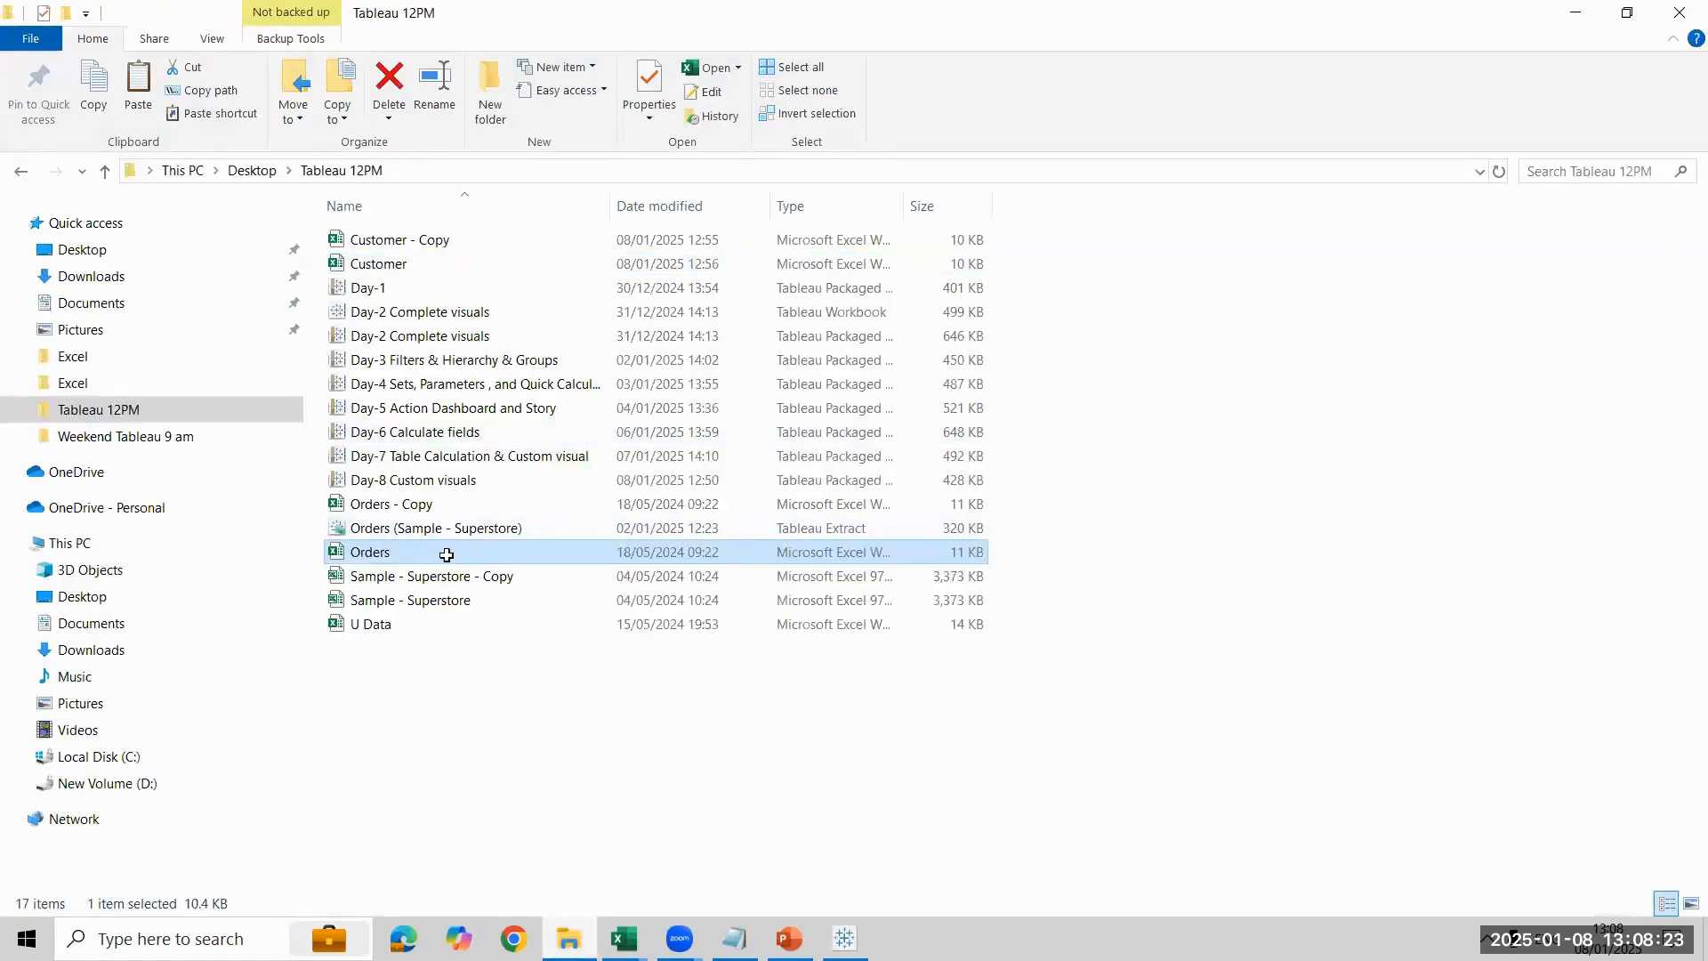
double_click(447, 556)
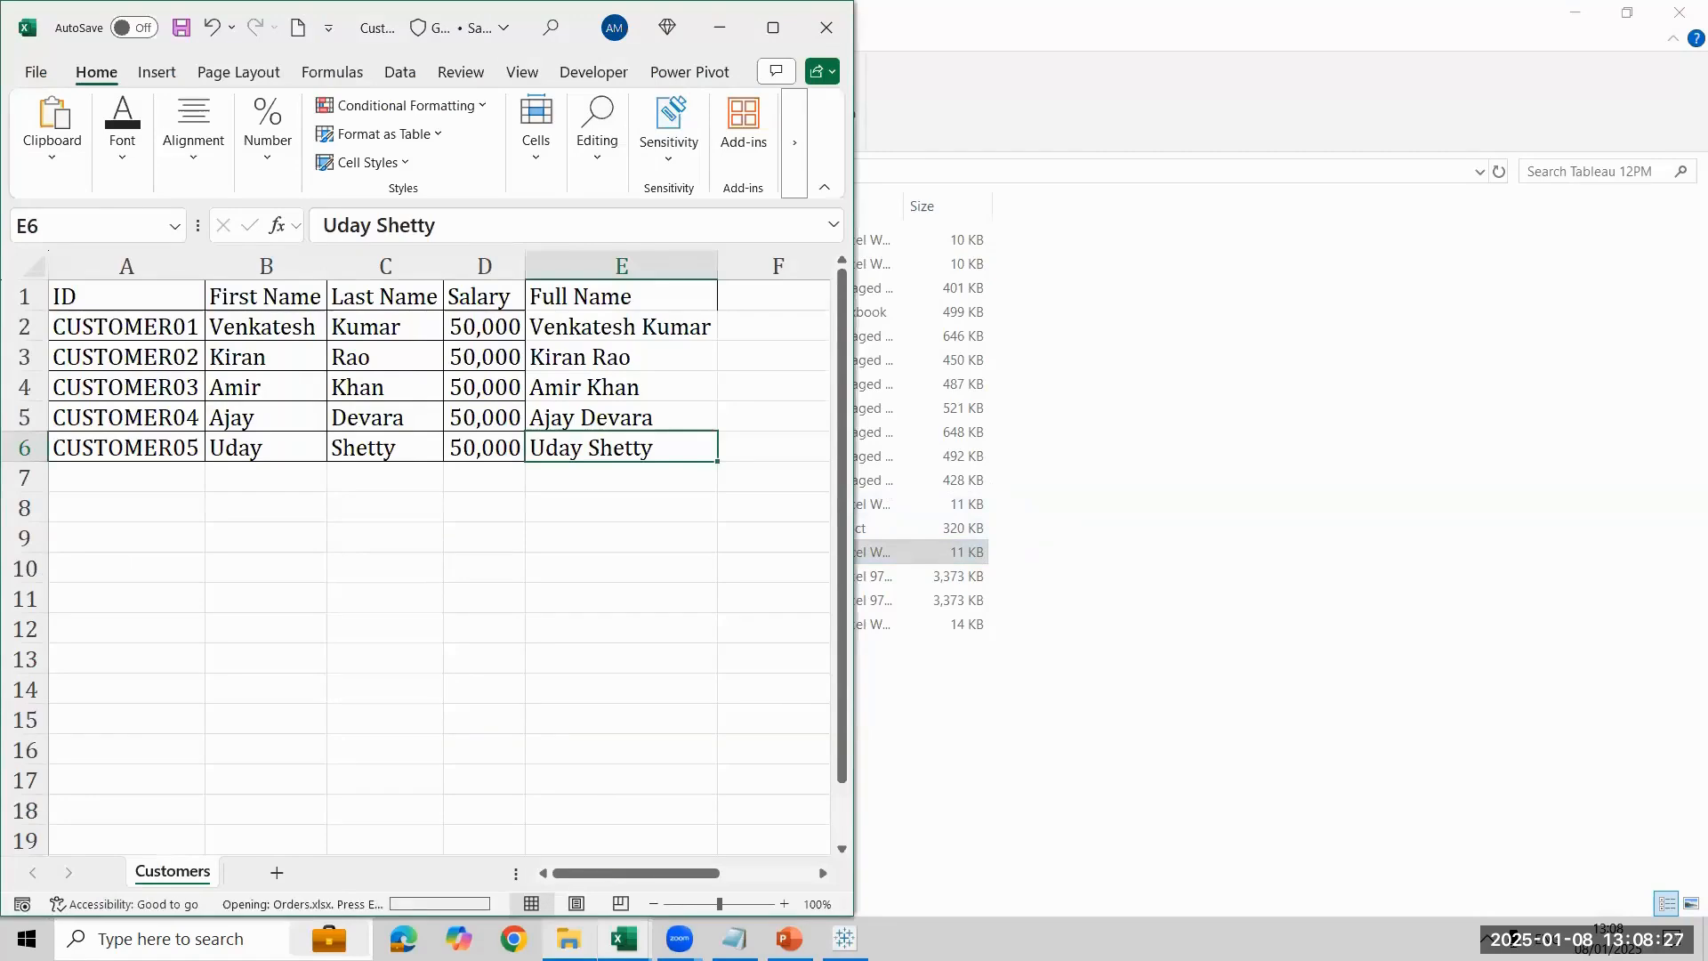
click(623, 938)
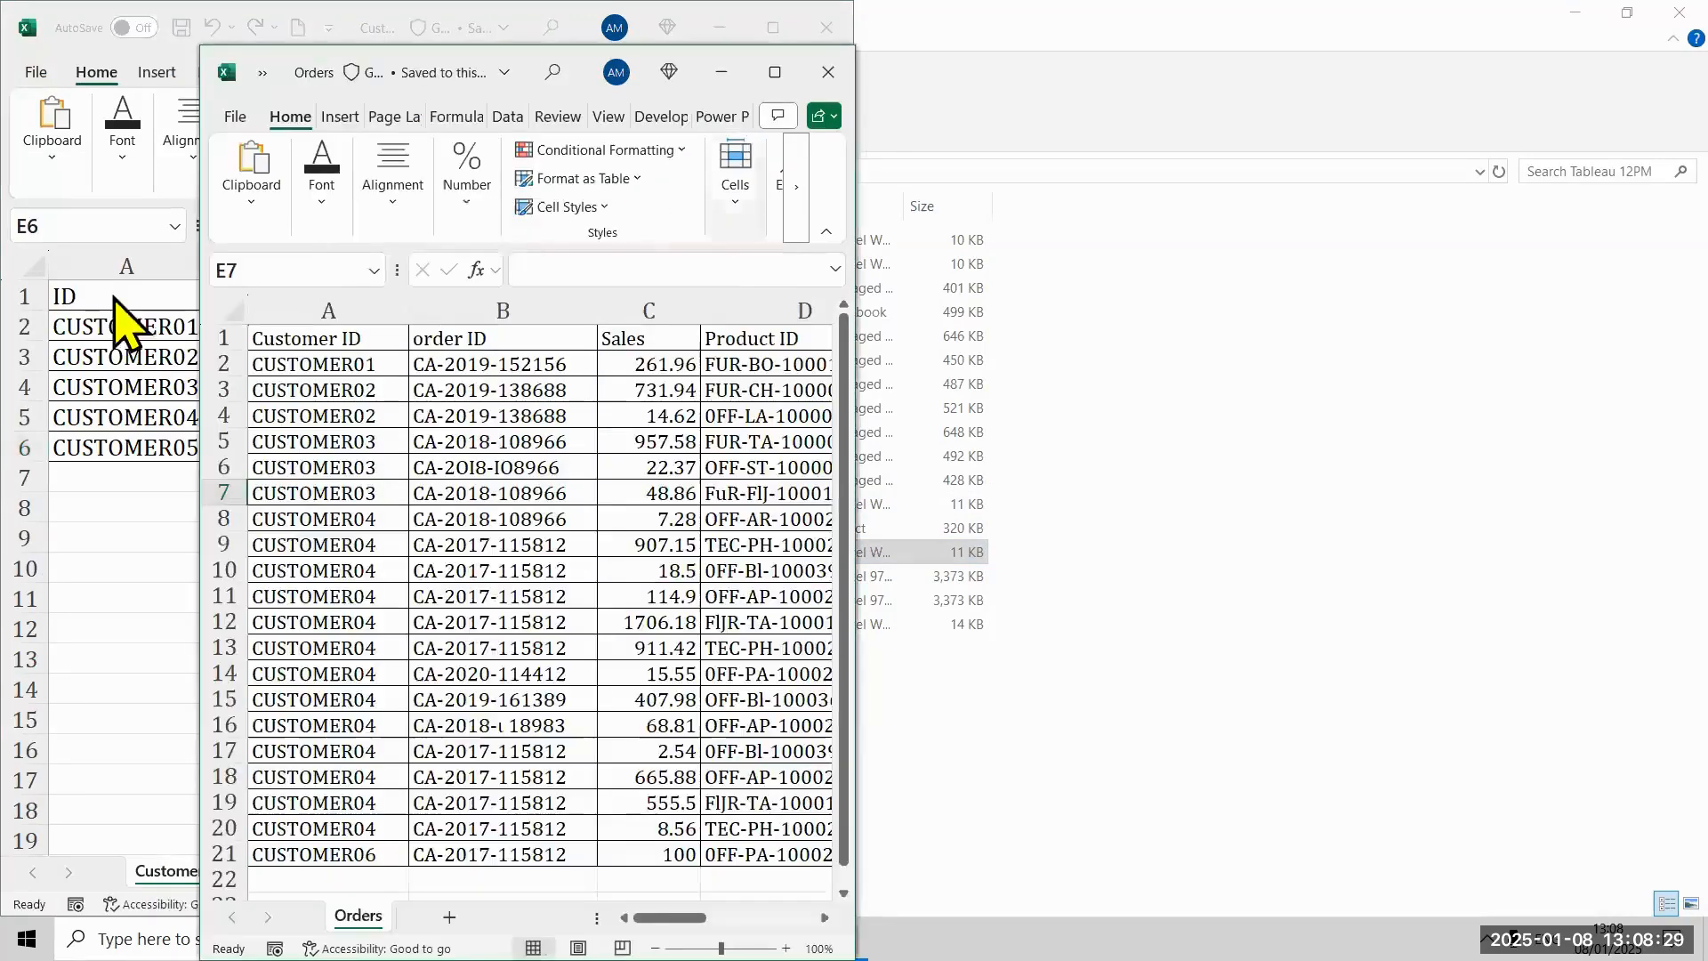
- Arrange the Orders workbook window side by side with the Customer workbook
click(133, 508)
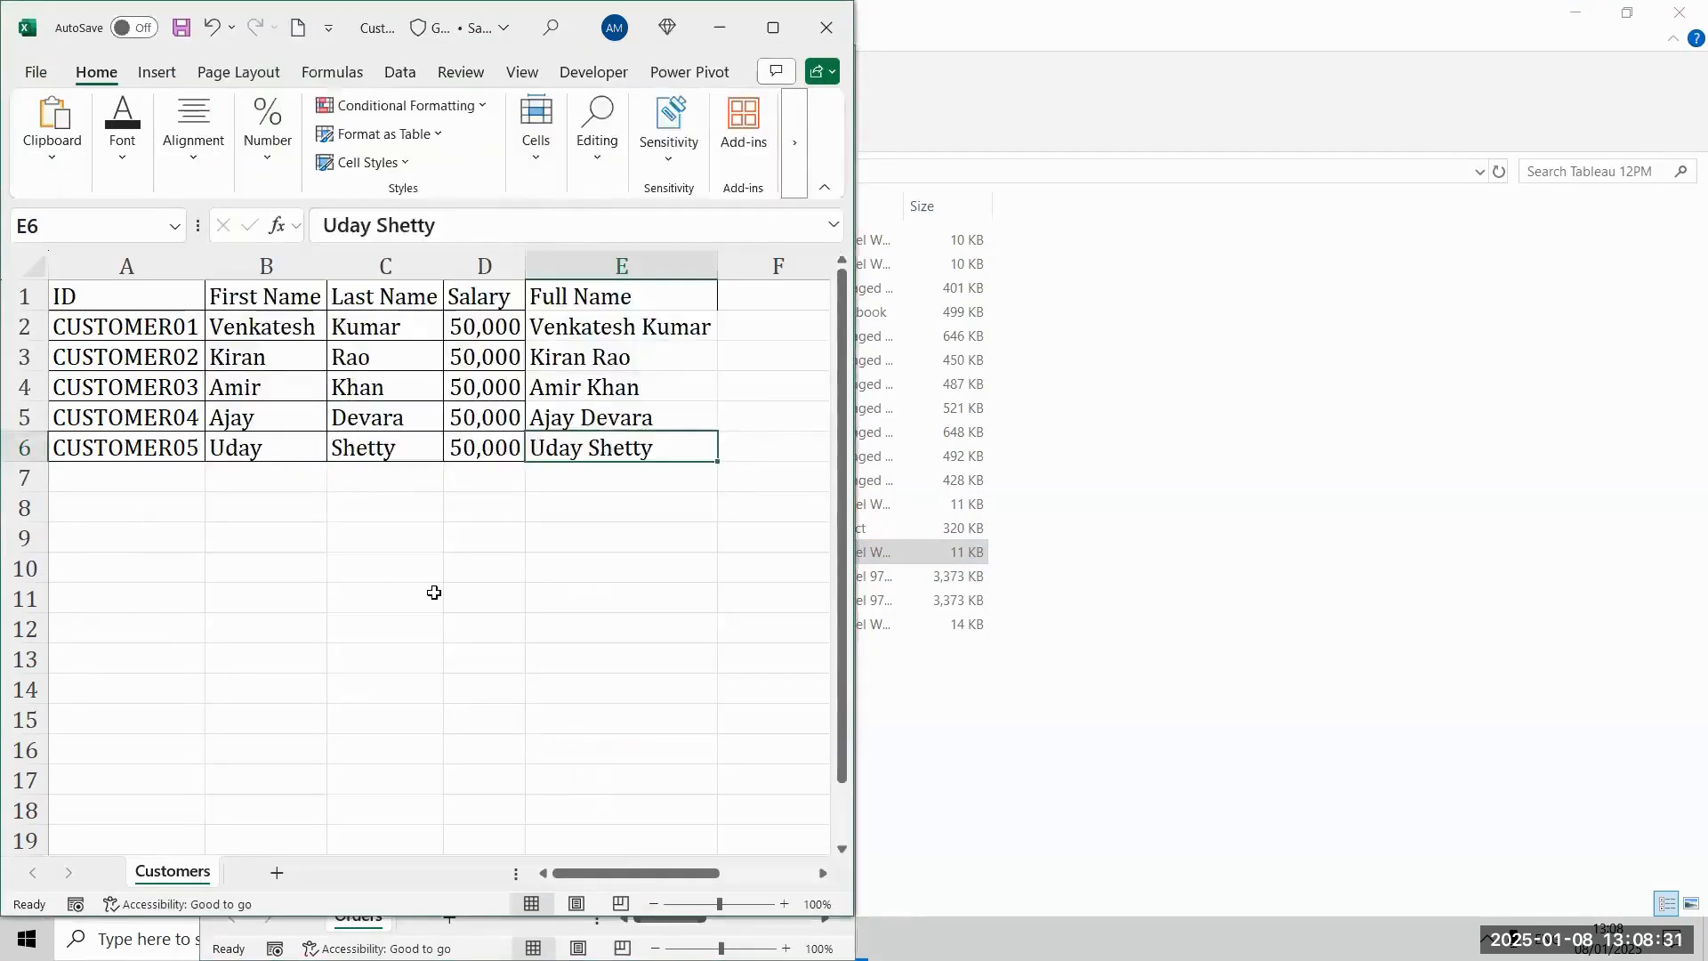
key(alt+Tab)
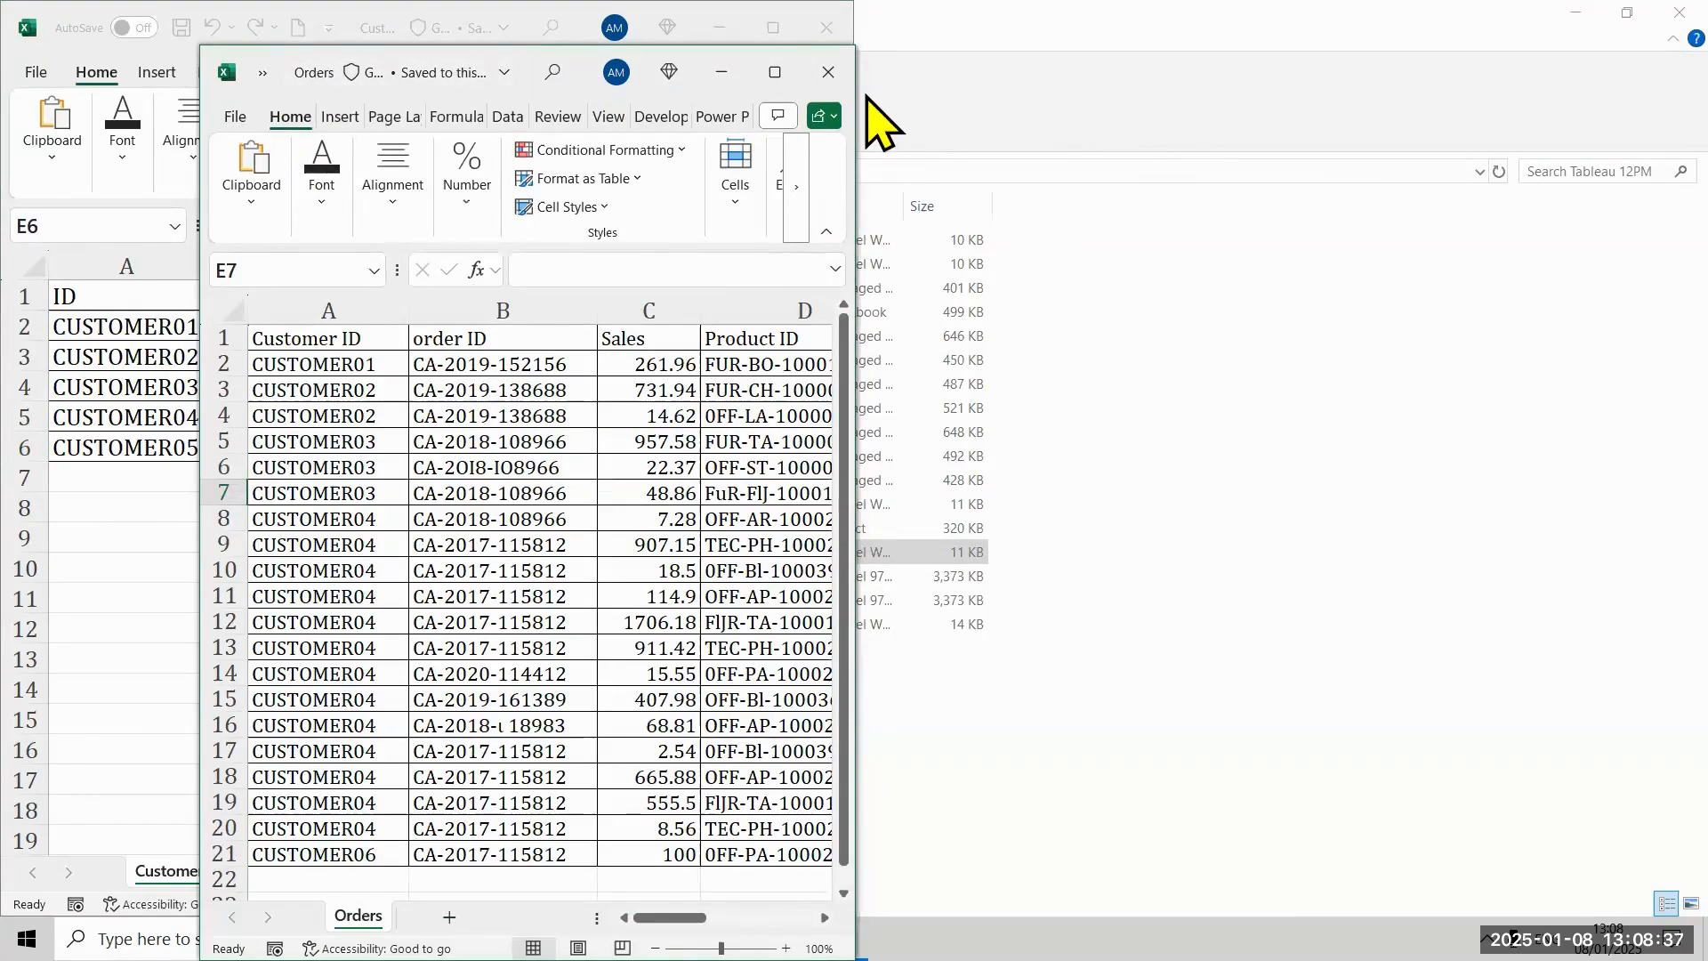
click(764, 78)
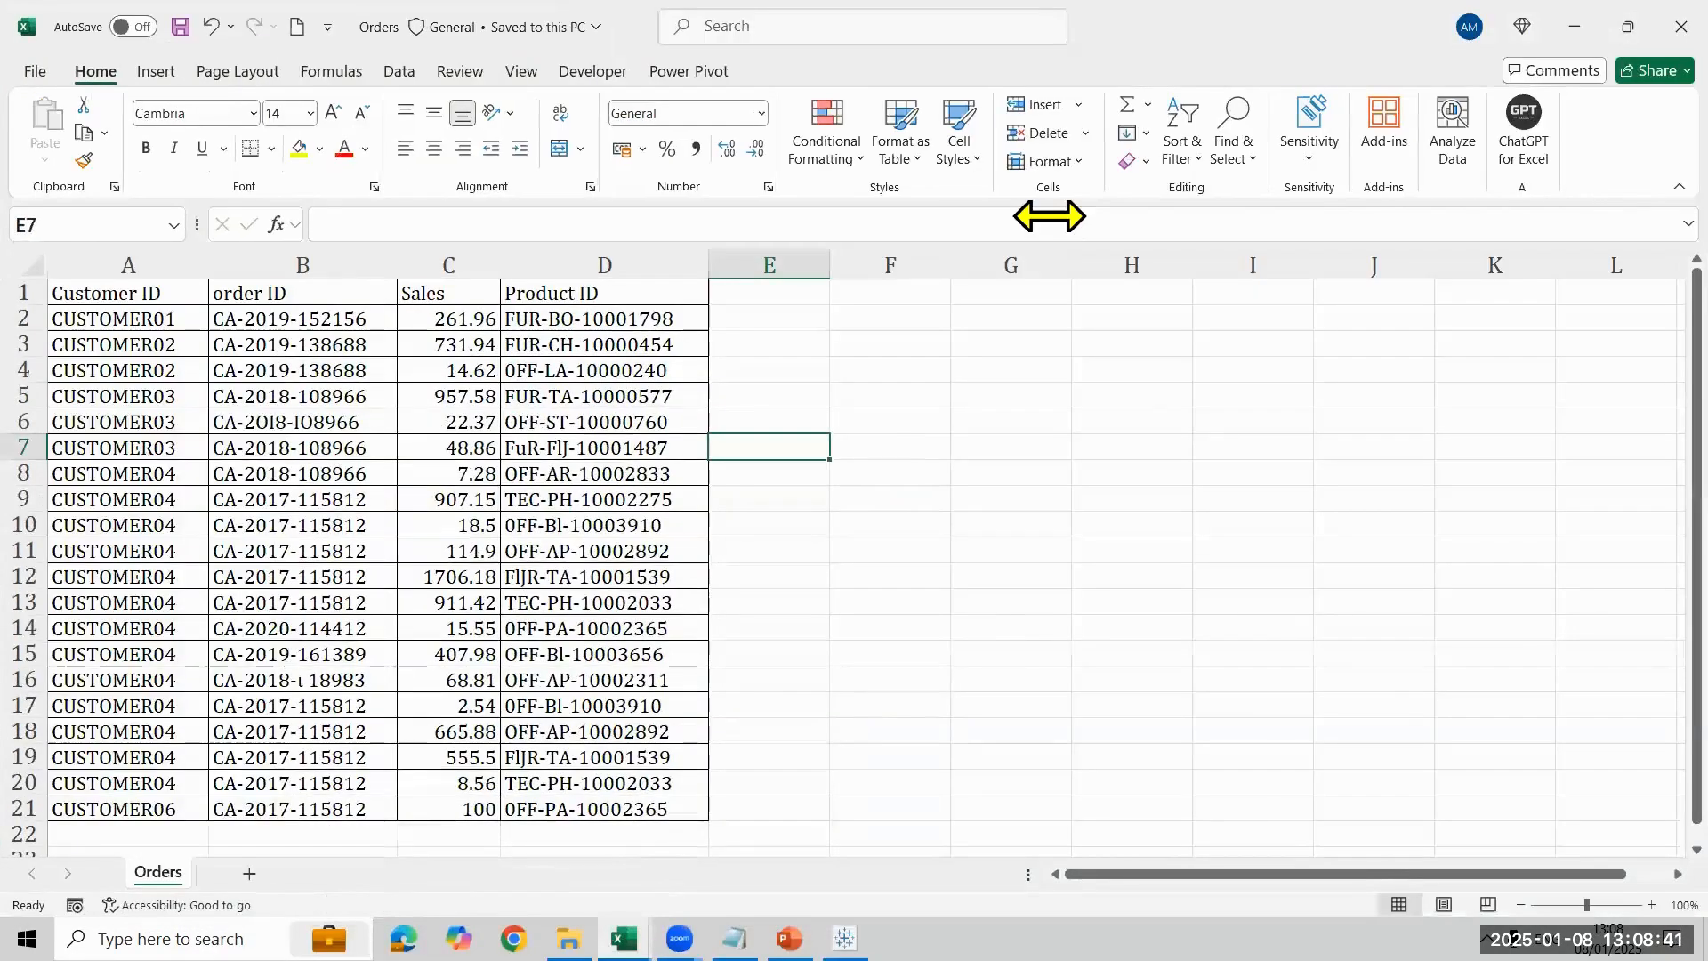
key(super+Right)
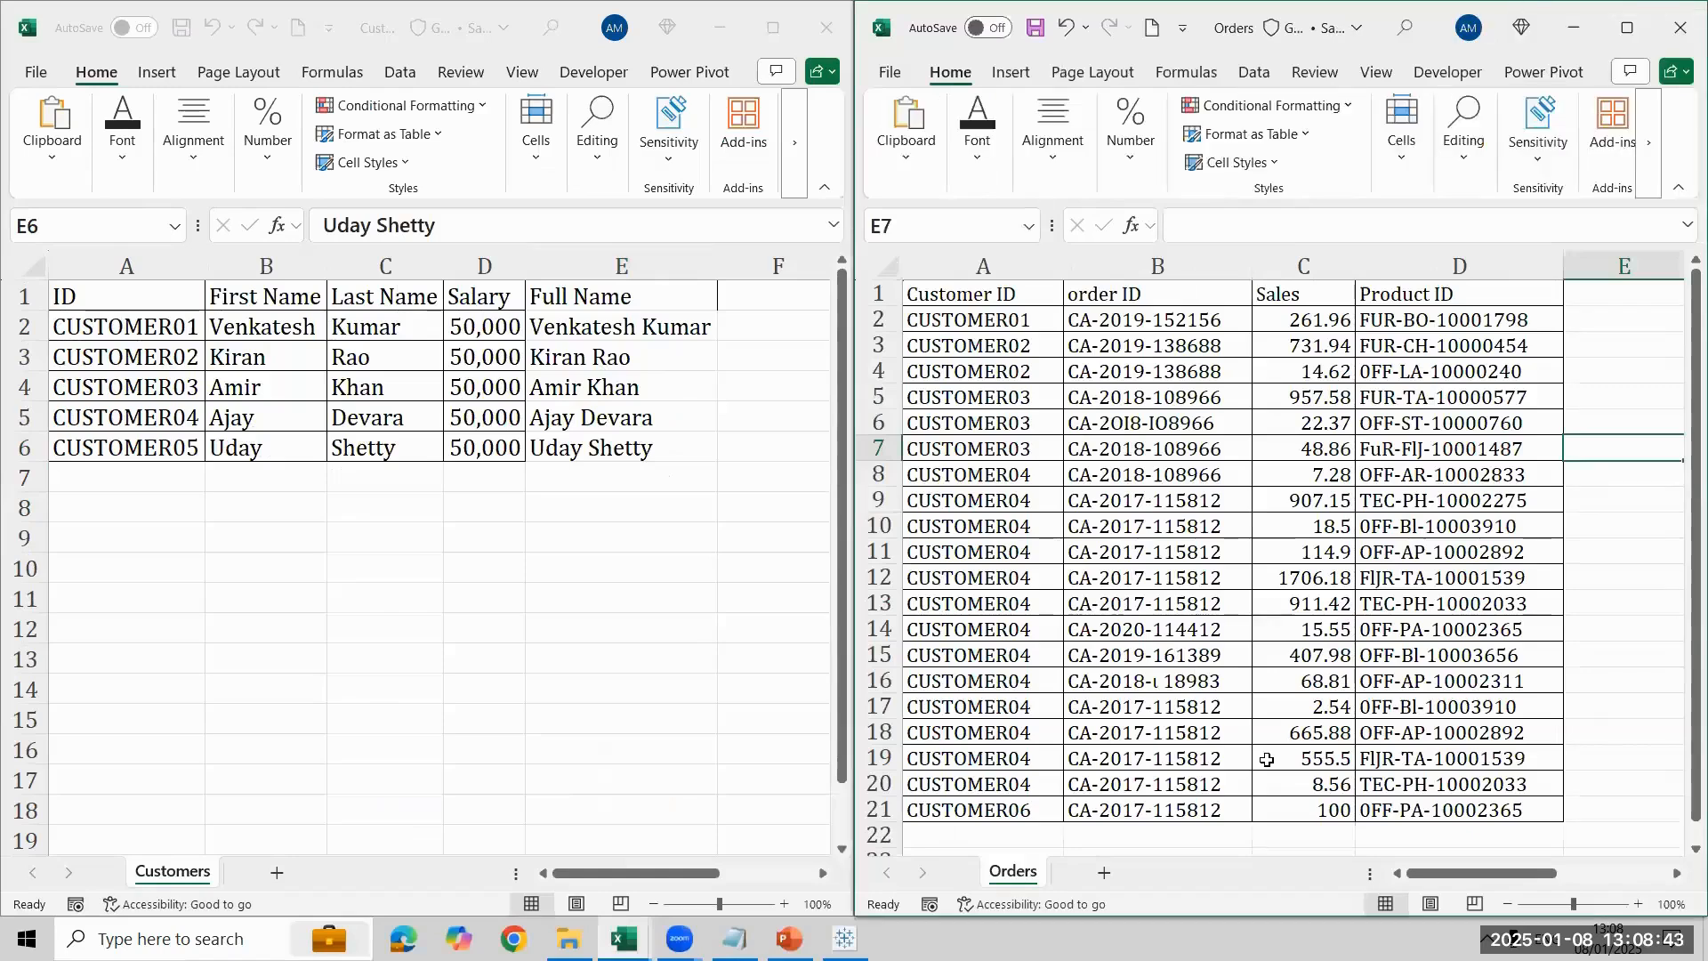
- Annotate the sheets with red arrows linking the first four customer IDs to their matching Orders rows, and clear the arrows
click(100, 36)
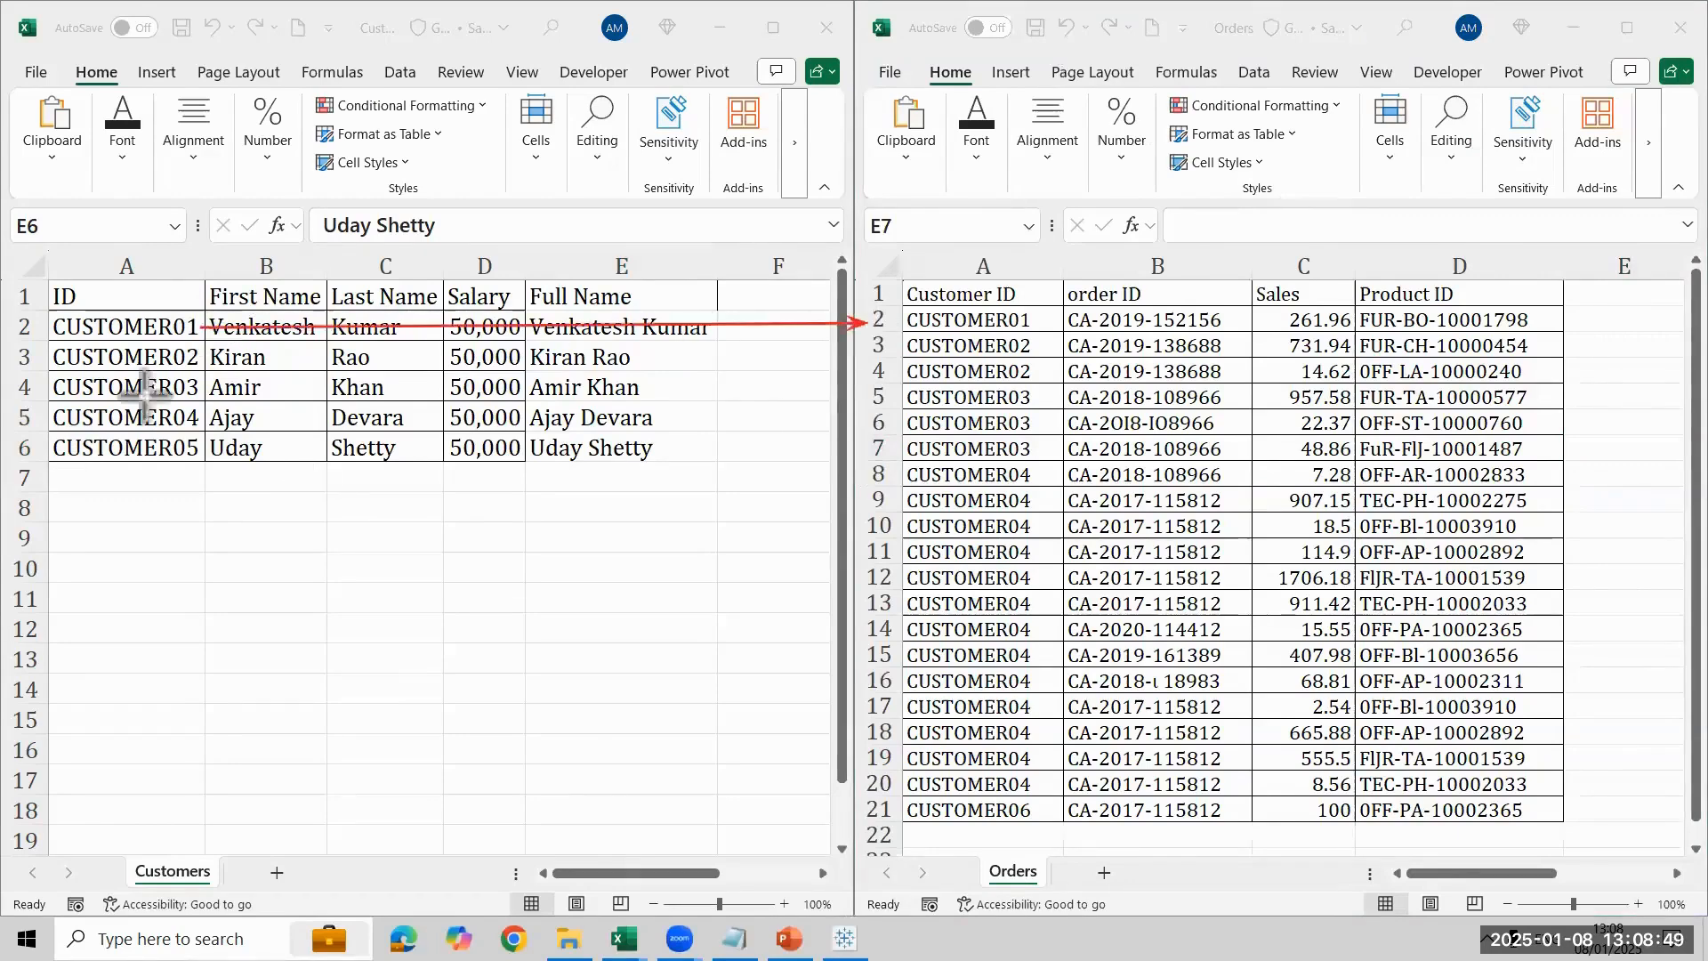
drag(204, 357, 442, 357)
drag(976, 346, 889, 371)
mouse_move(210, 389)
mouse_down()
mouse_move(708, 356)
mouse_move(805, 398)
mouse_move(884, 378)
mouse_move(876, 427)
mouse_move(886, 406)
mouse_up()
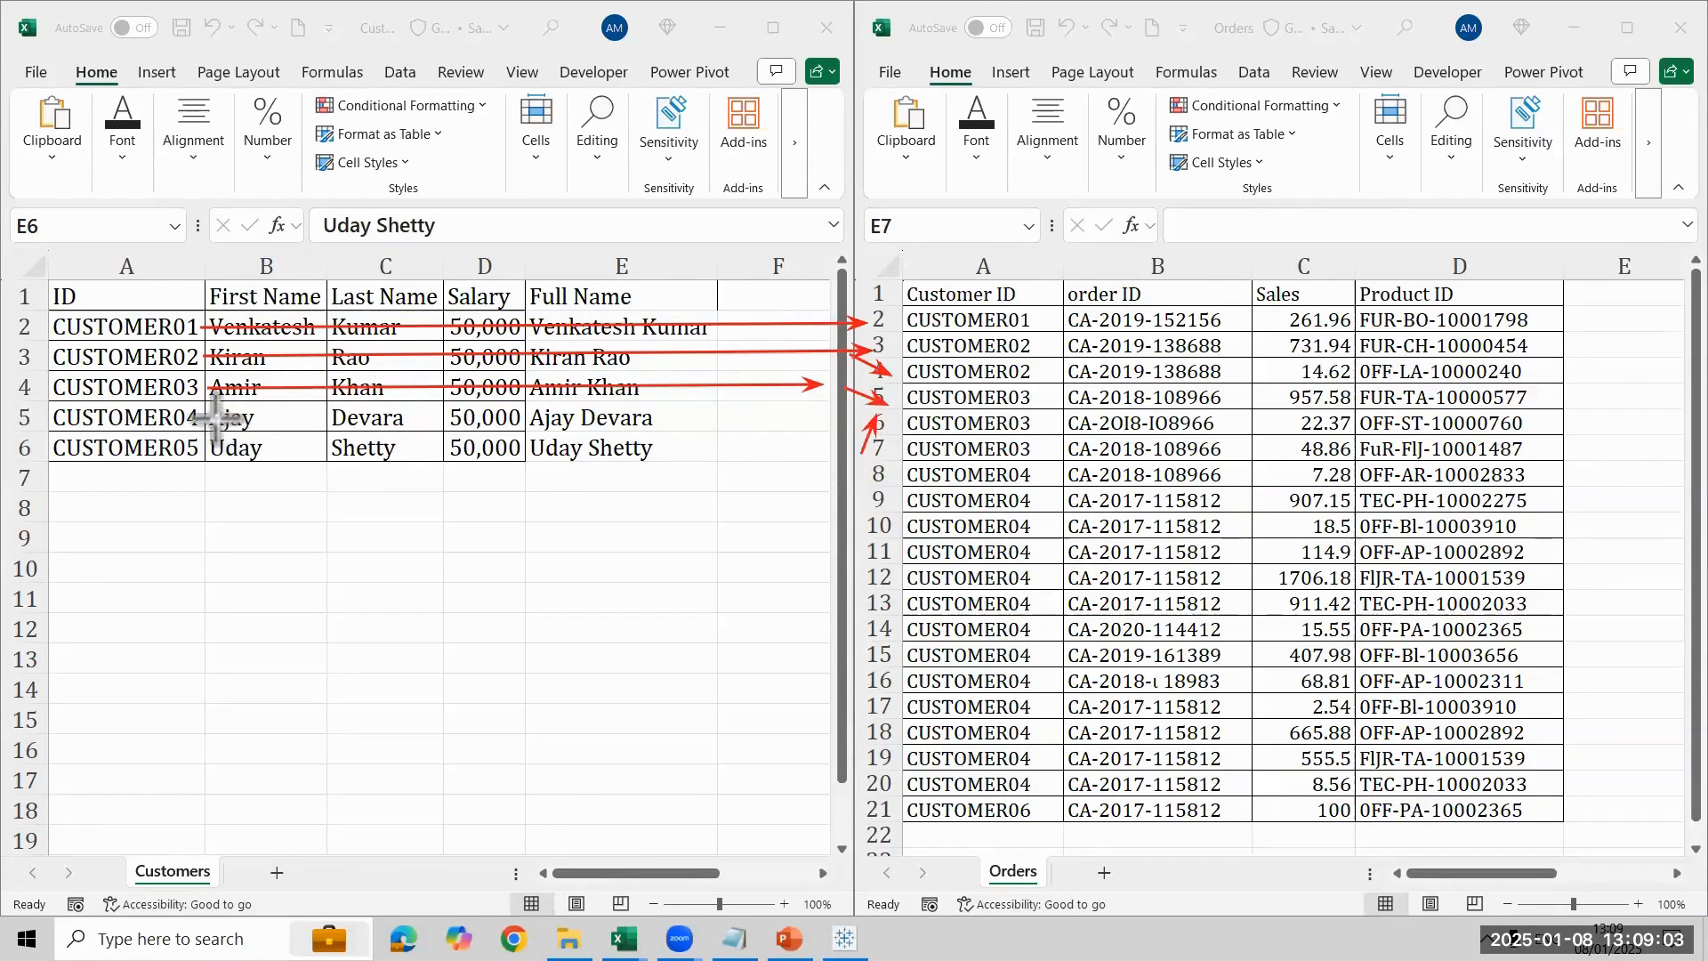
drag(209, 417, 665, 422)
drag(831, 471, 867, 796)
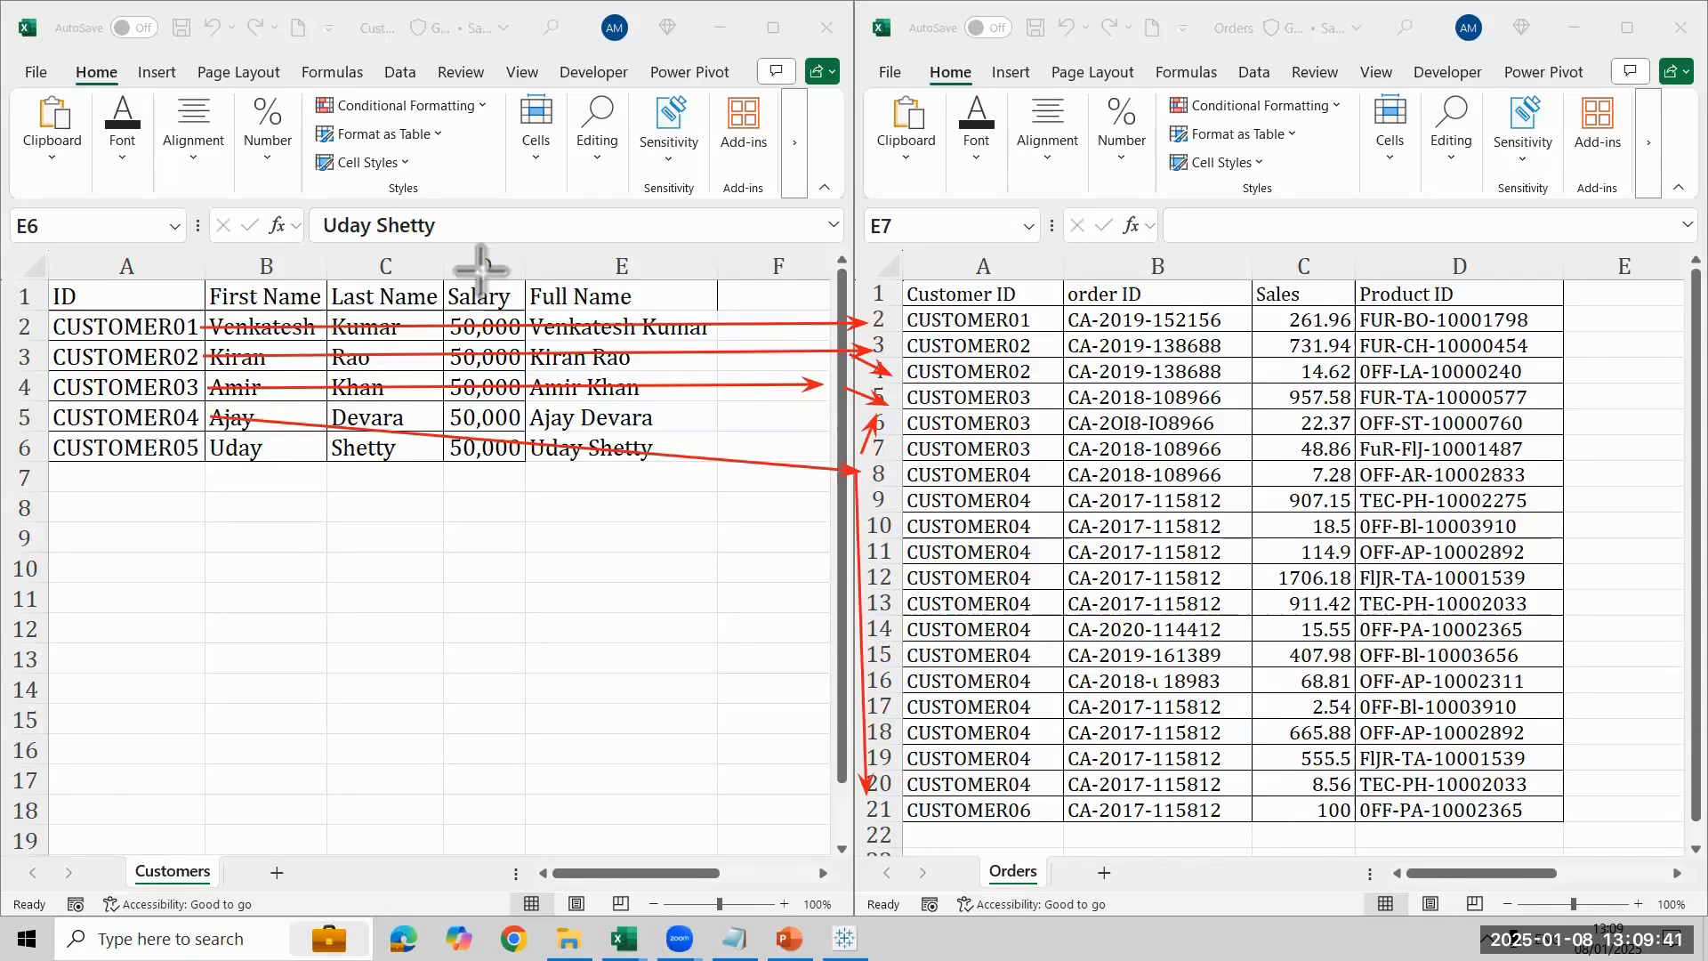
click(147, 106)
mouse_move(570, 938)
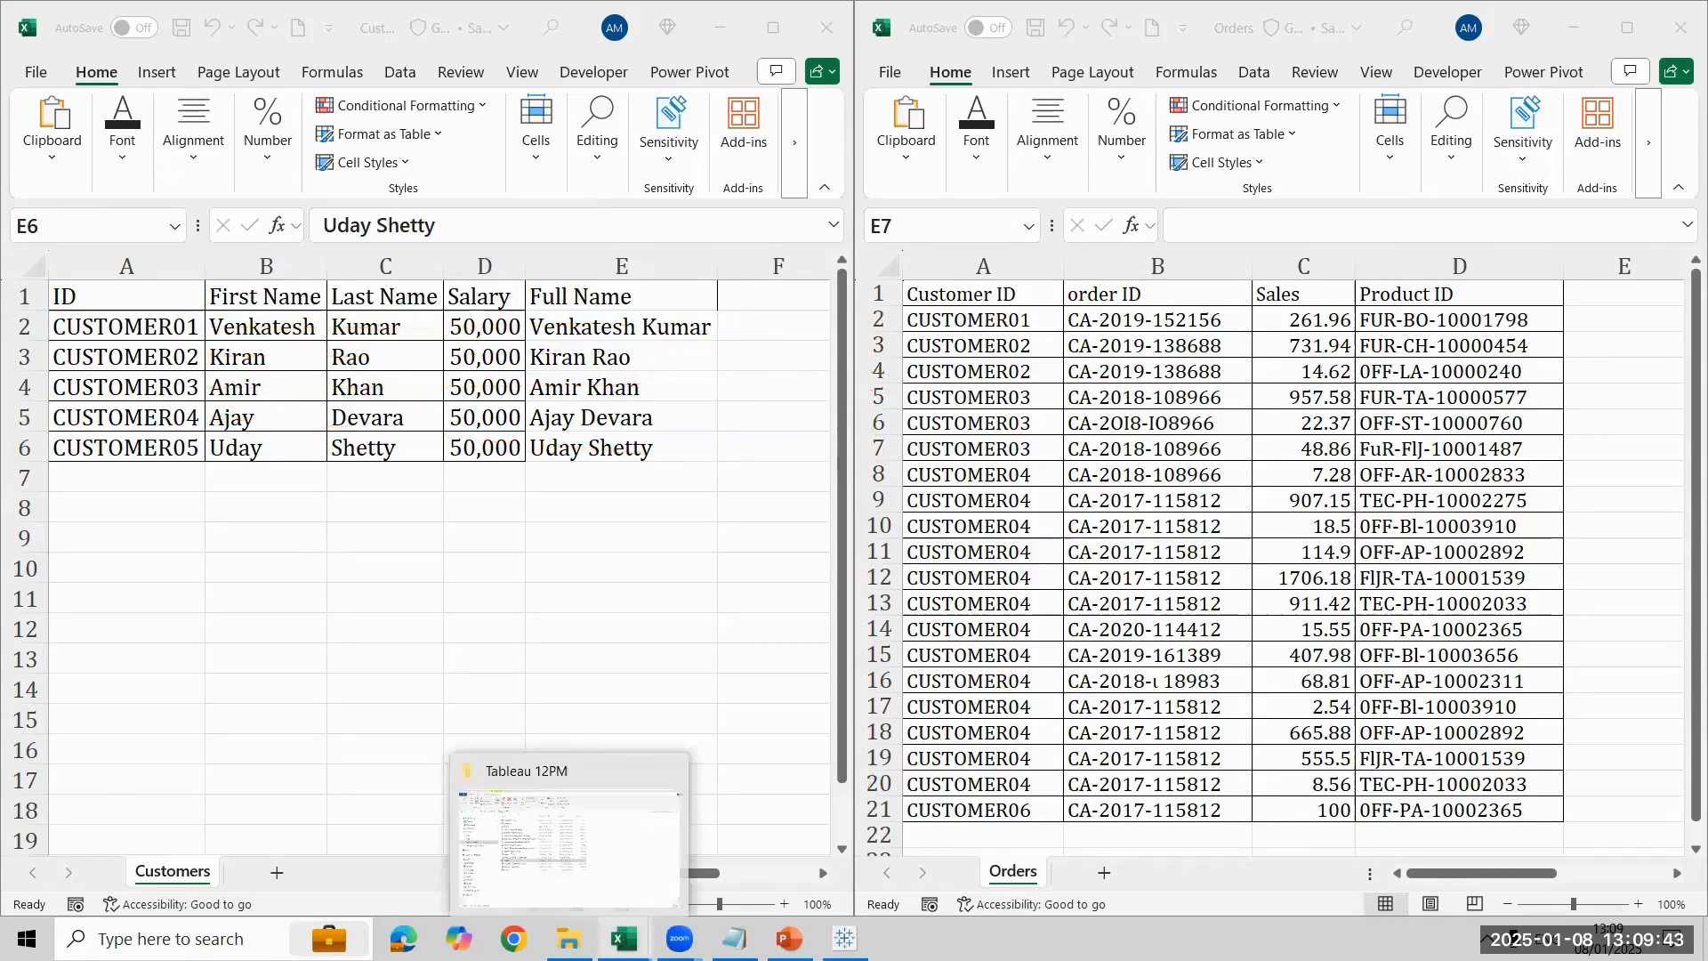
- Switch to Tableau Public and build a Sheet 1 text table with ID, Customer ID and Full Name as rows and Sales as values
click(844, 938)
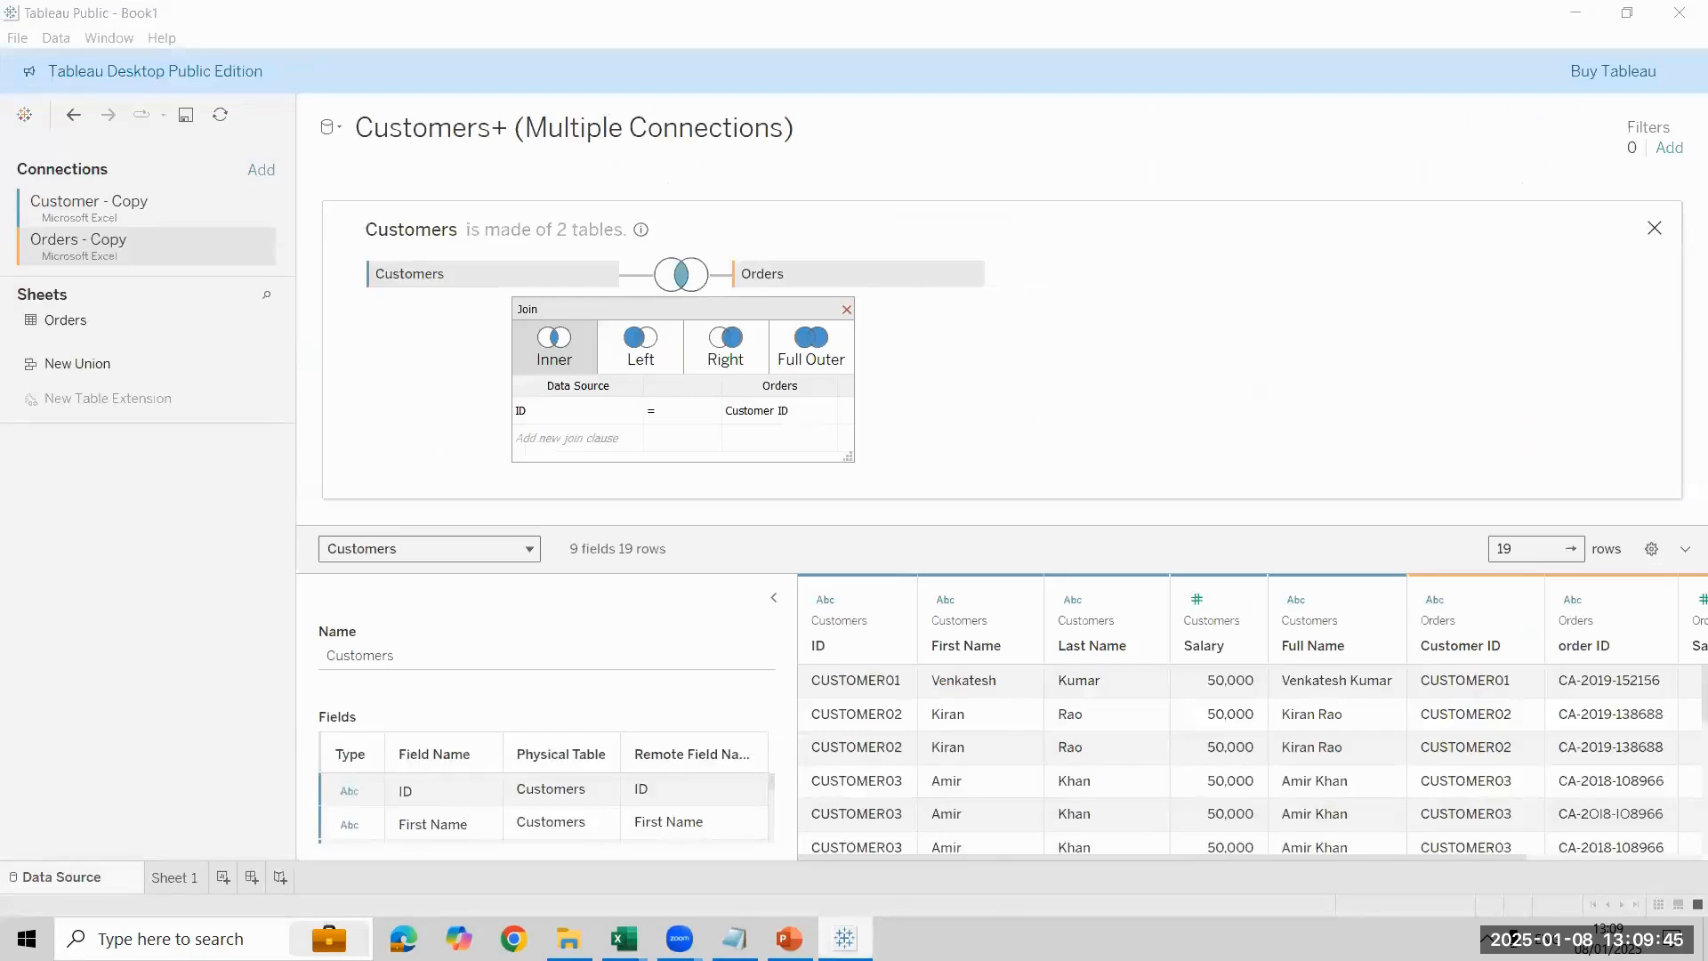
click(175, 877)
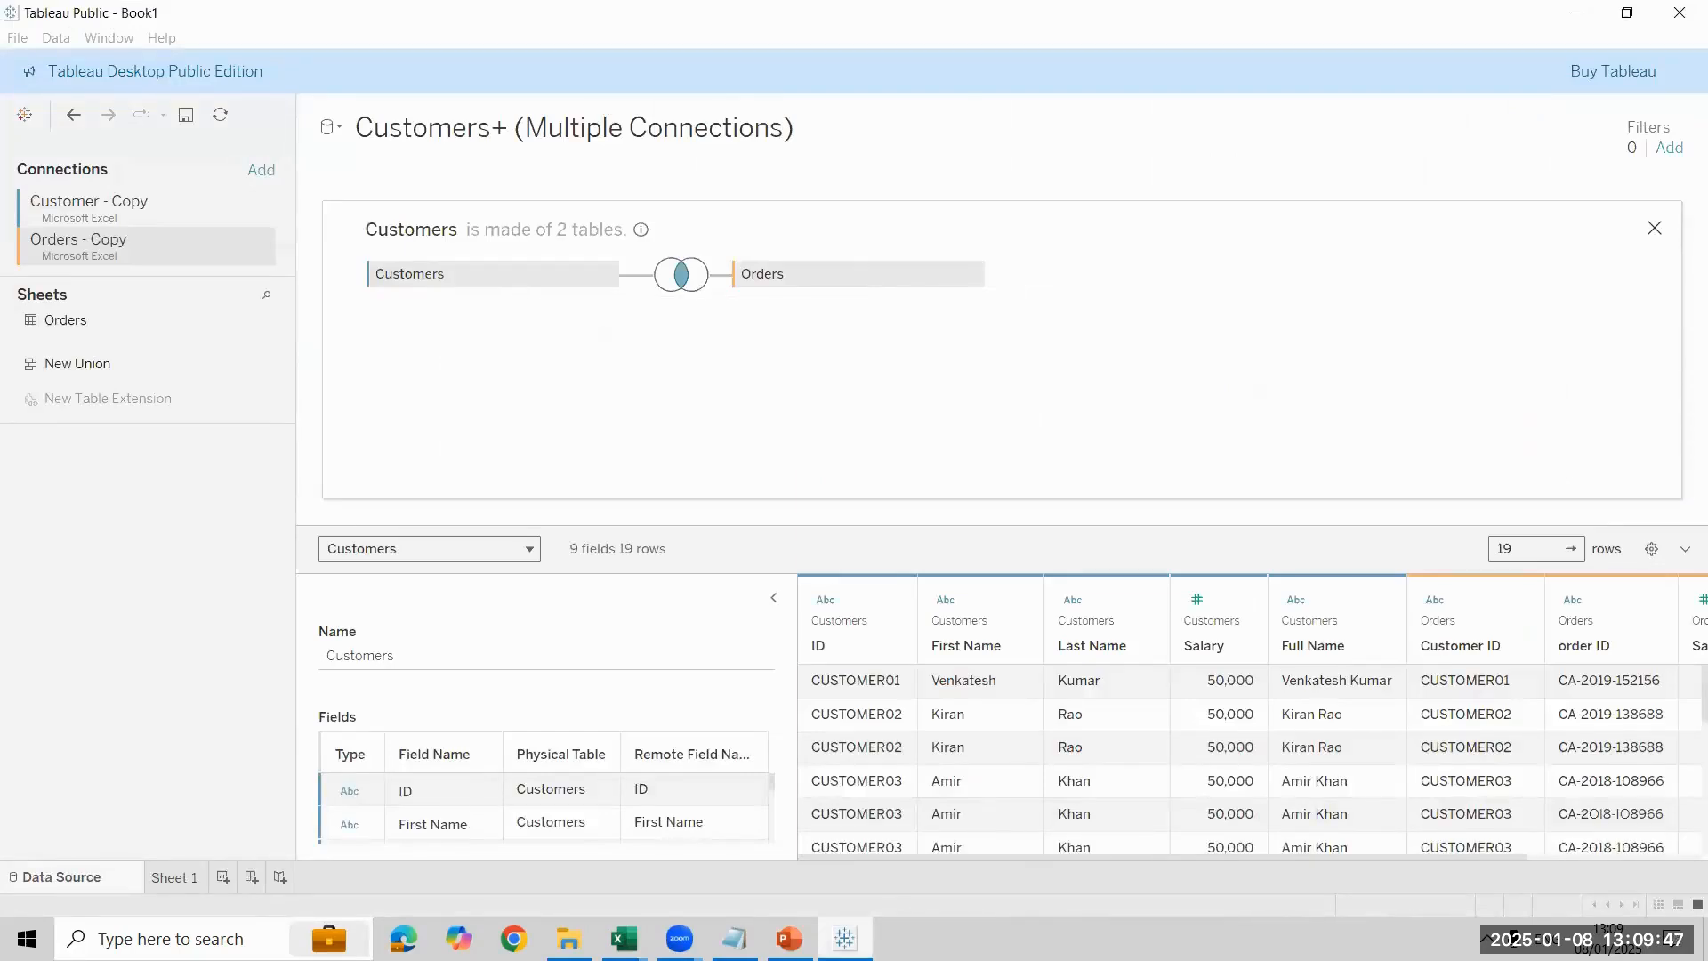
click(345, 115)
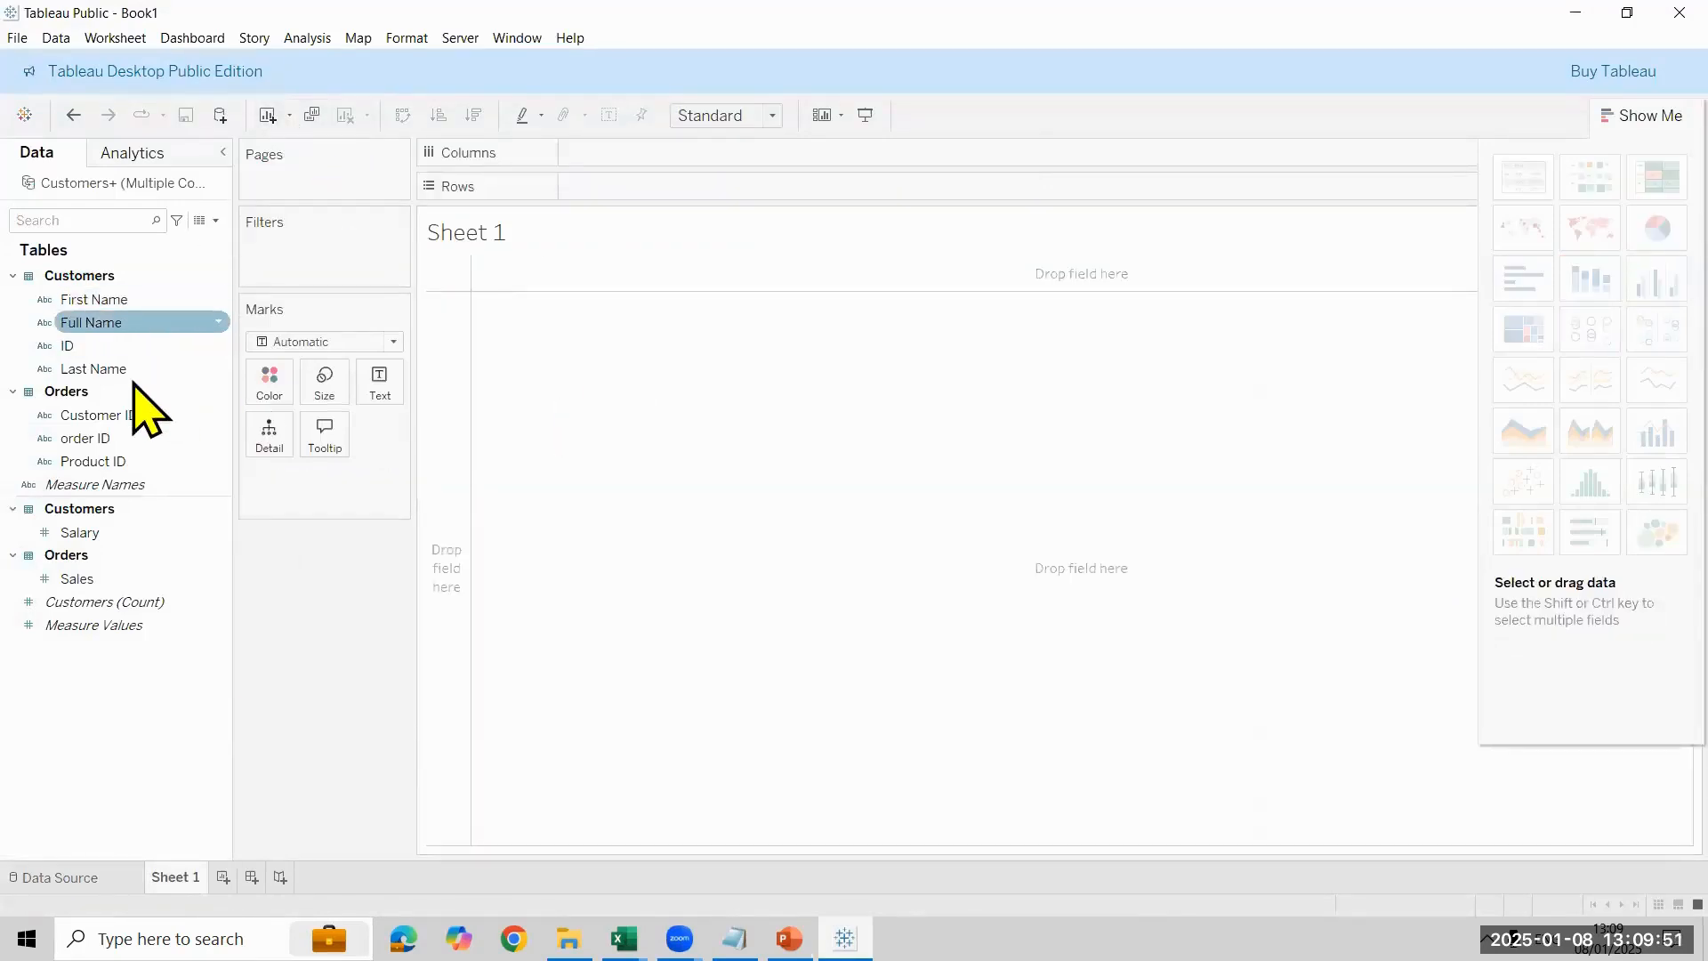
drag(134, 345, 633, 196)
drag(133, 414, 811, 197)
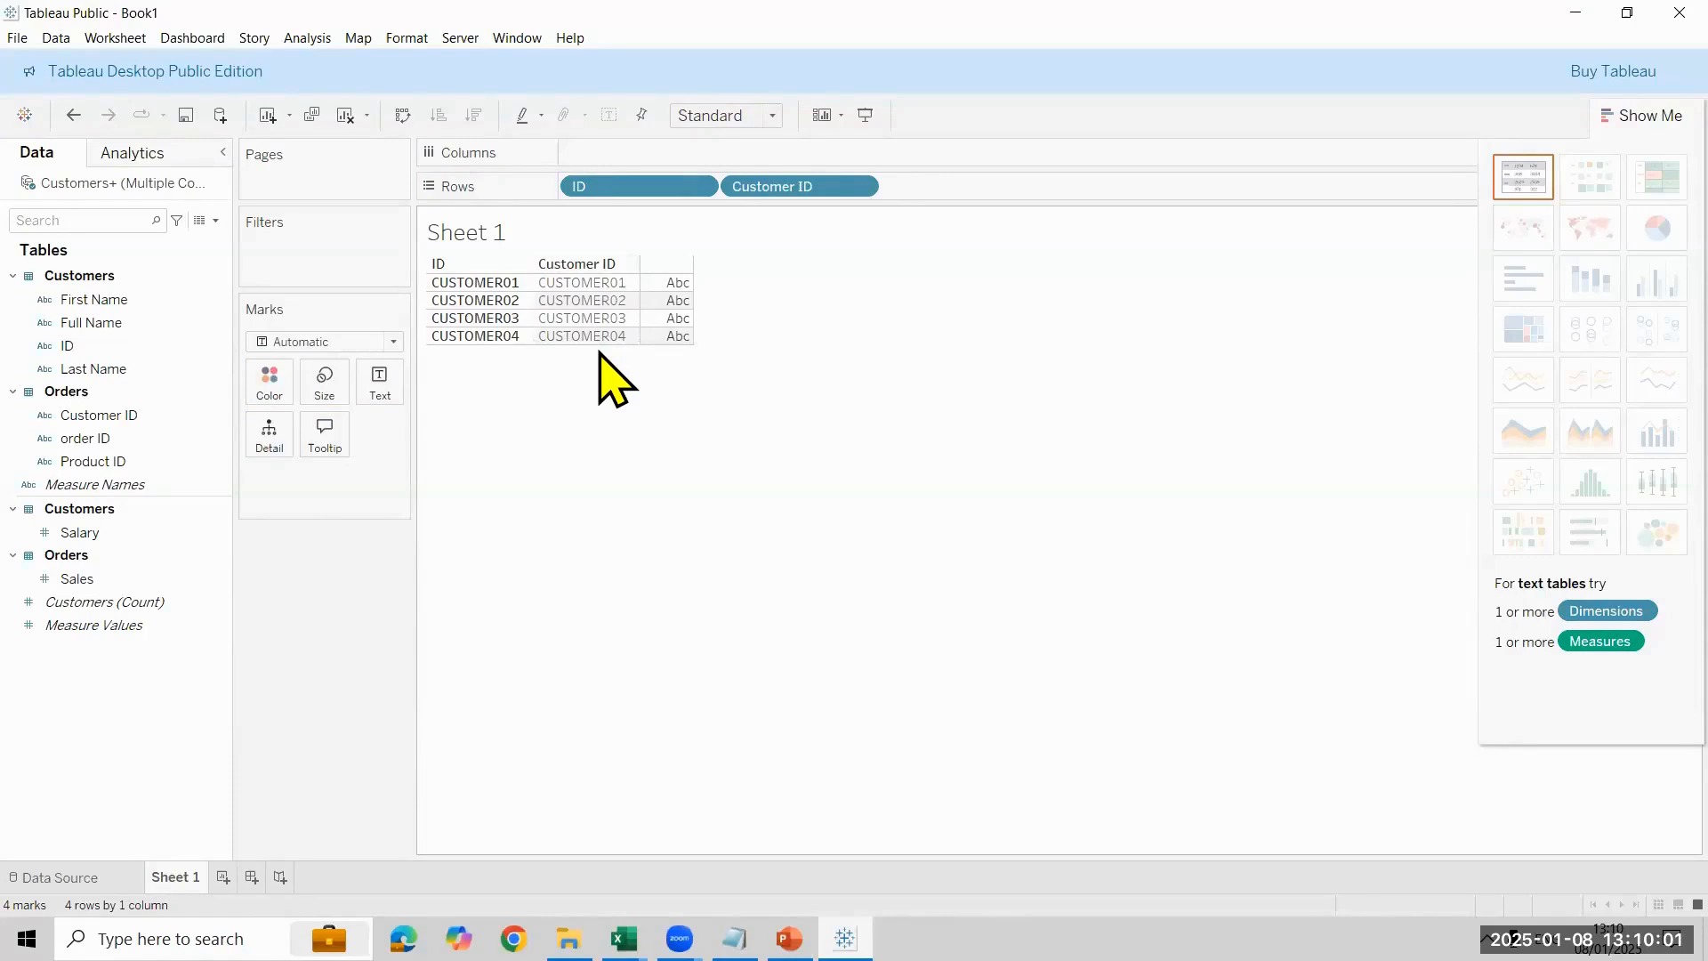
drag(106, 323, 969, 193)
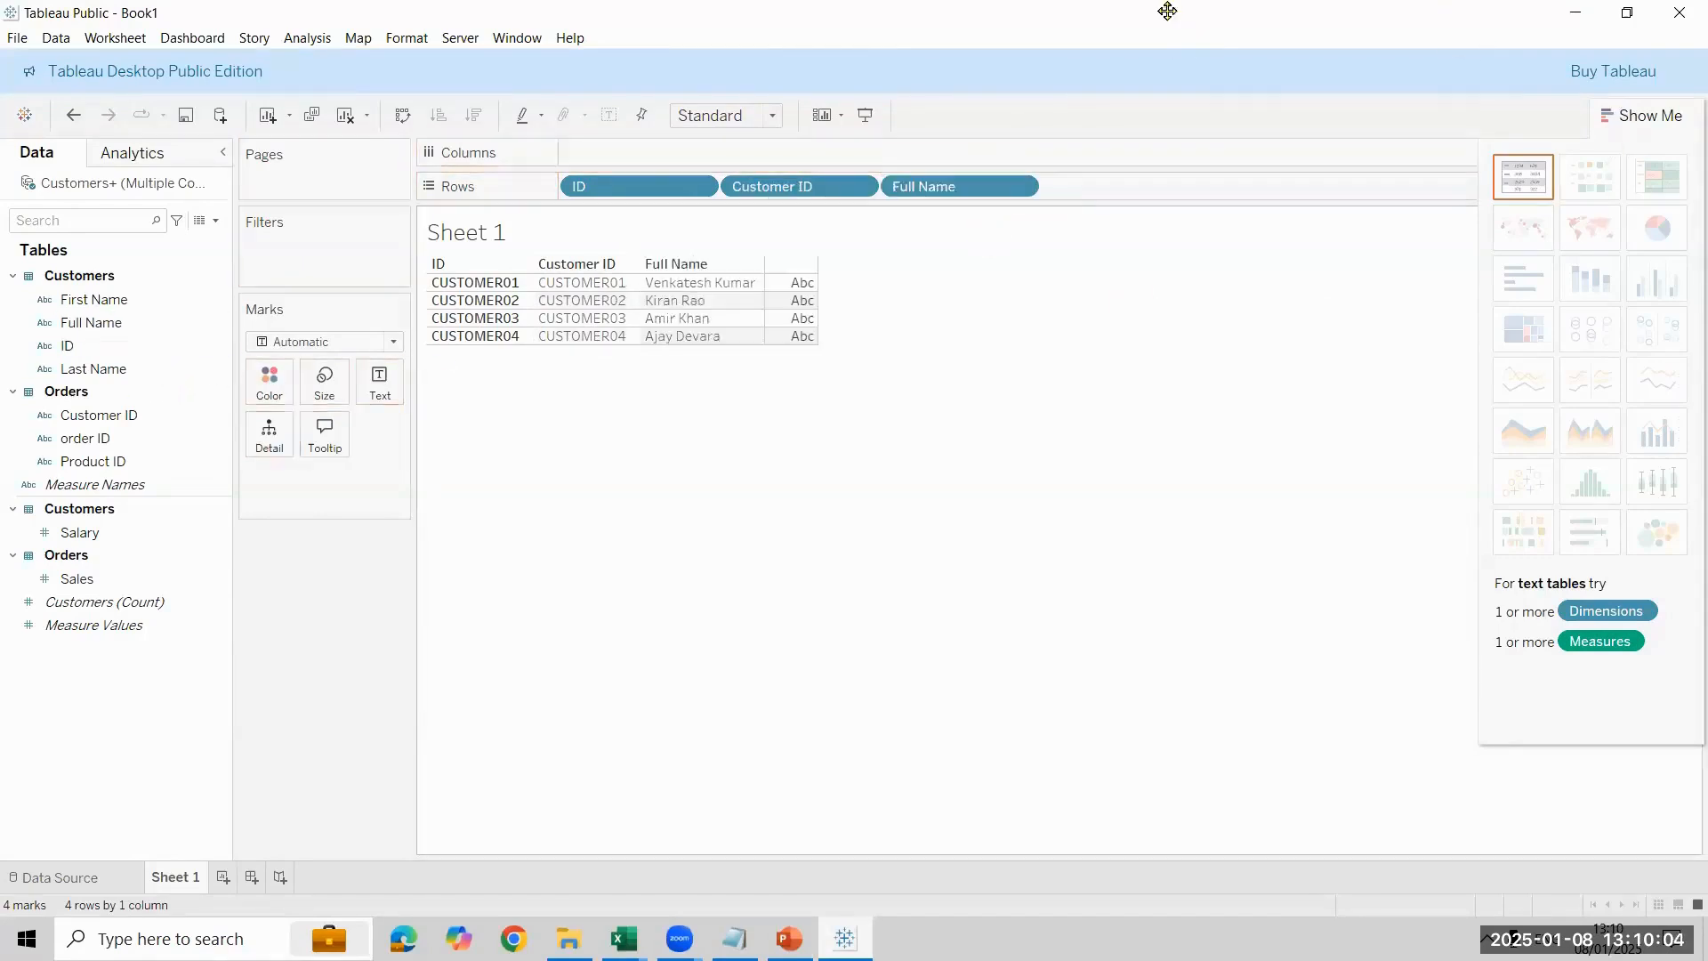
click(87, 580)
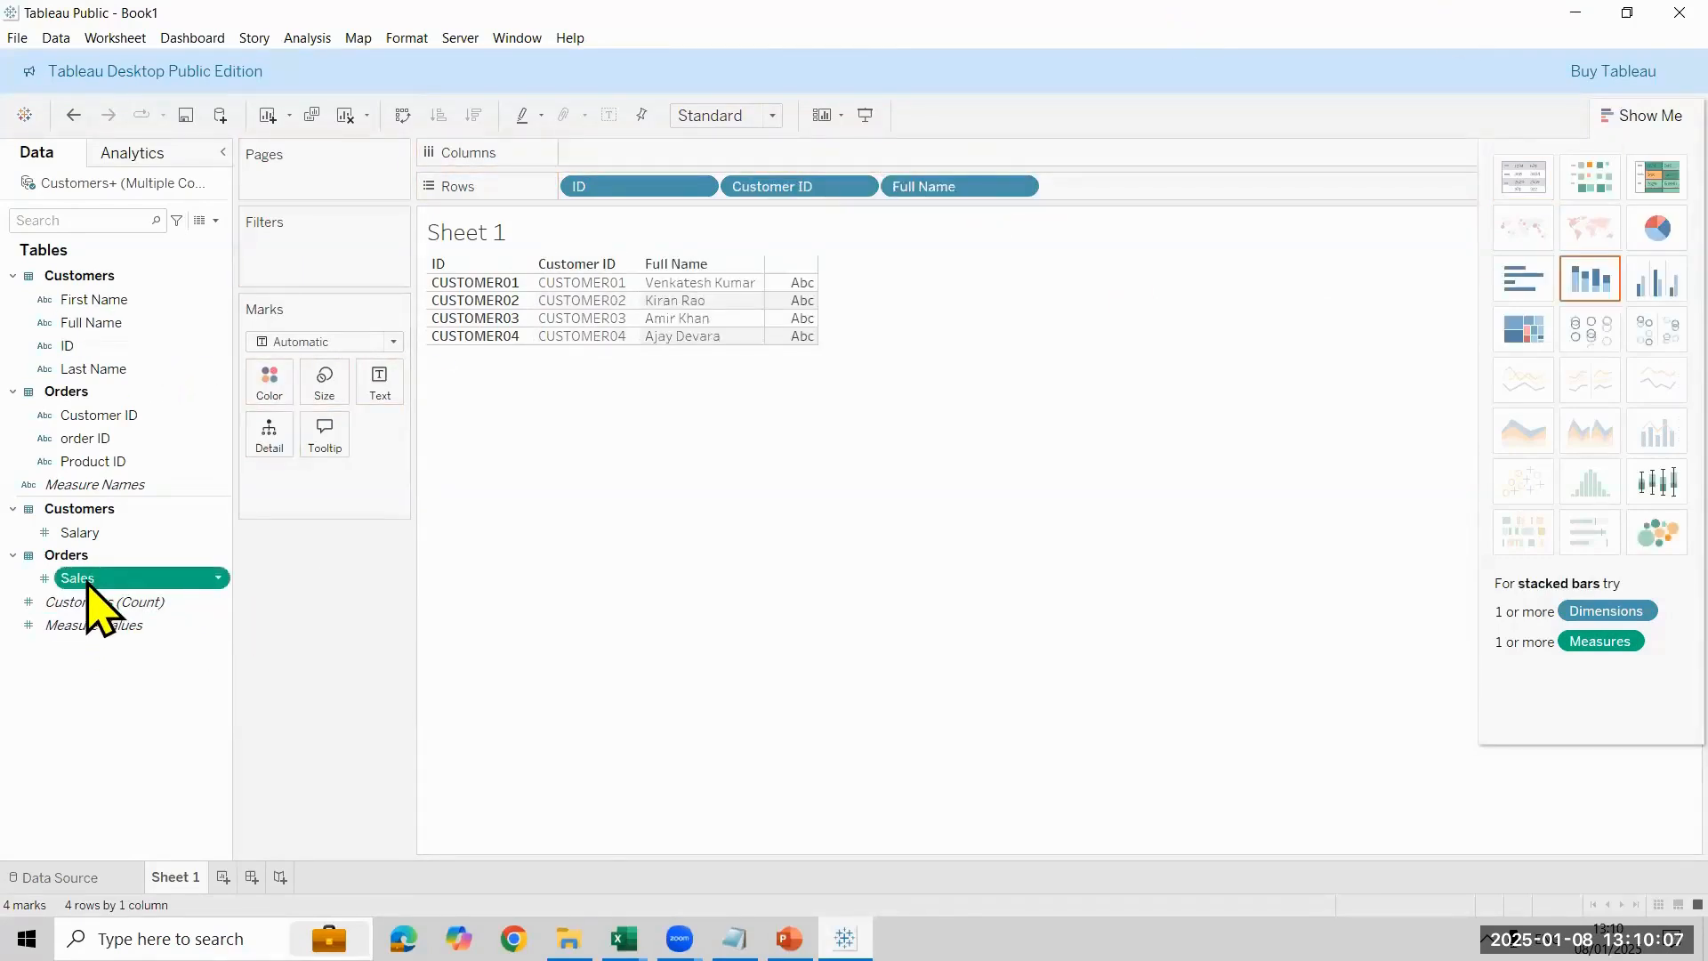
double_click(87, 582)
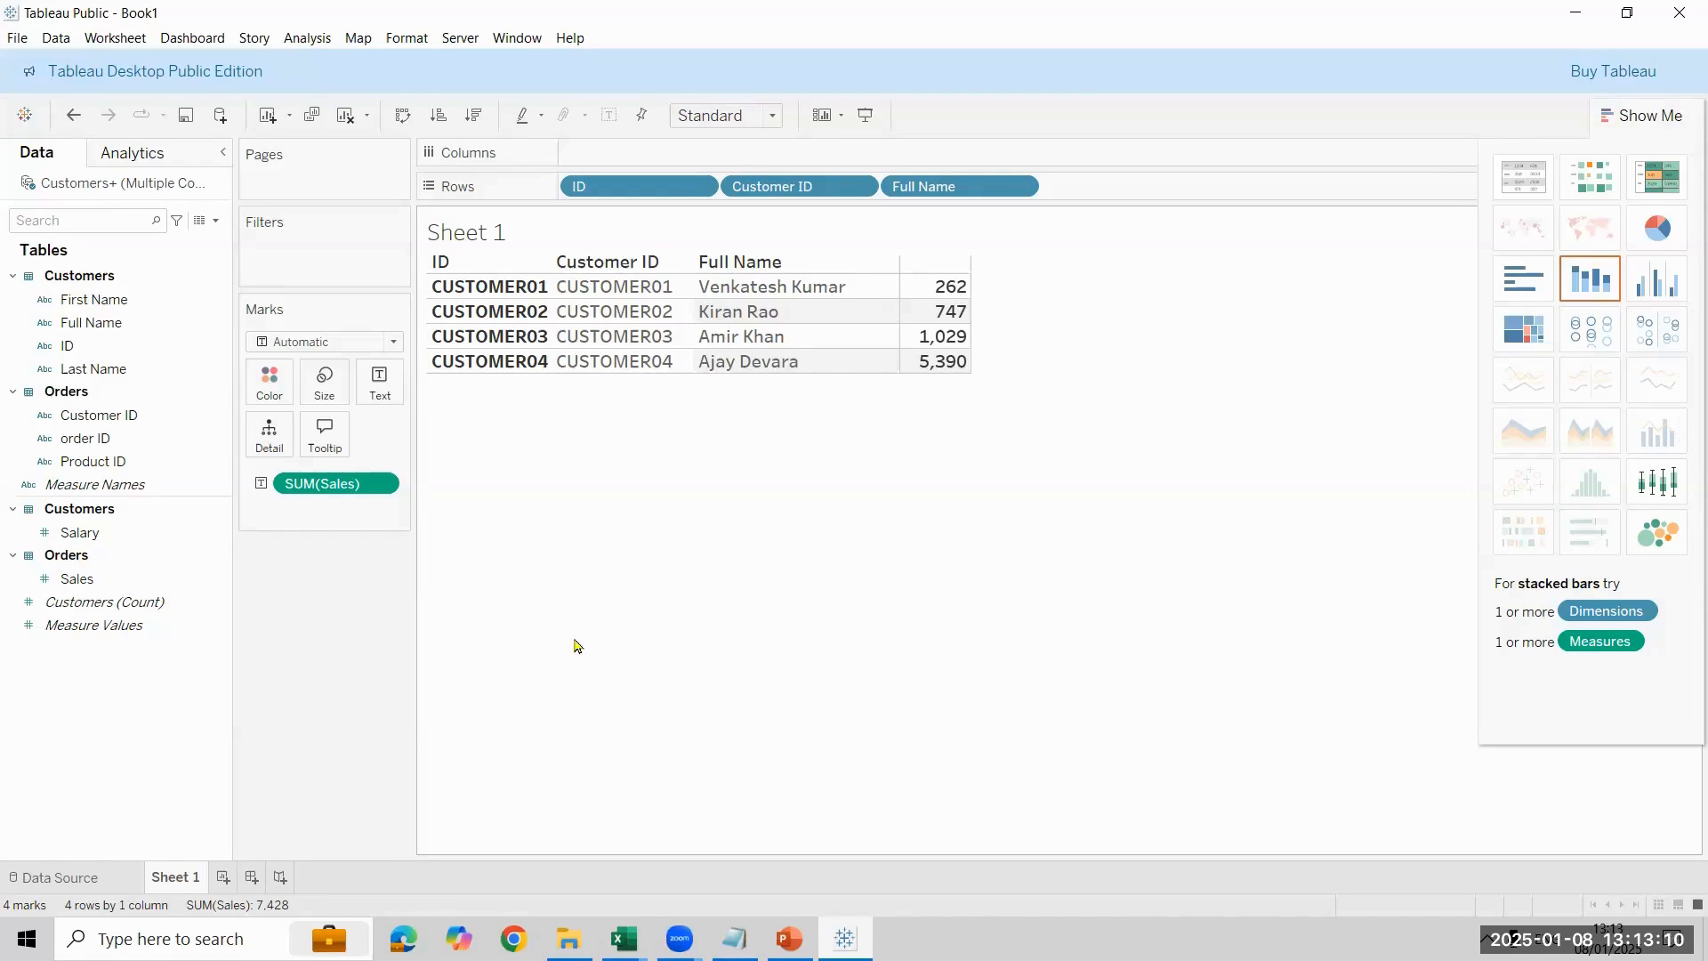
- Change the join between Customers and Orders to Left in the data source and view the resulting table on Sheet 1
click(174, 538)
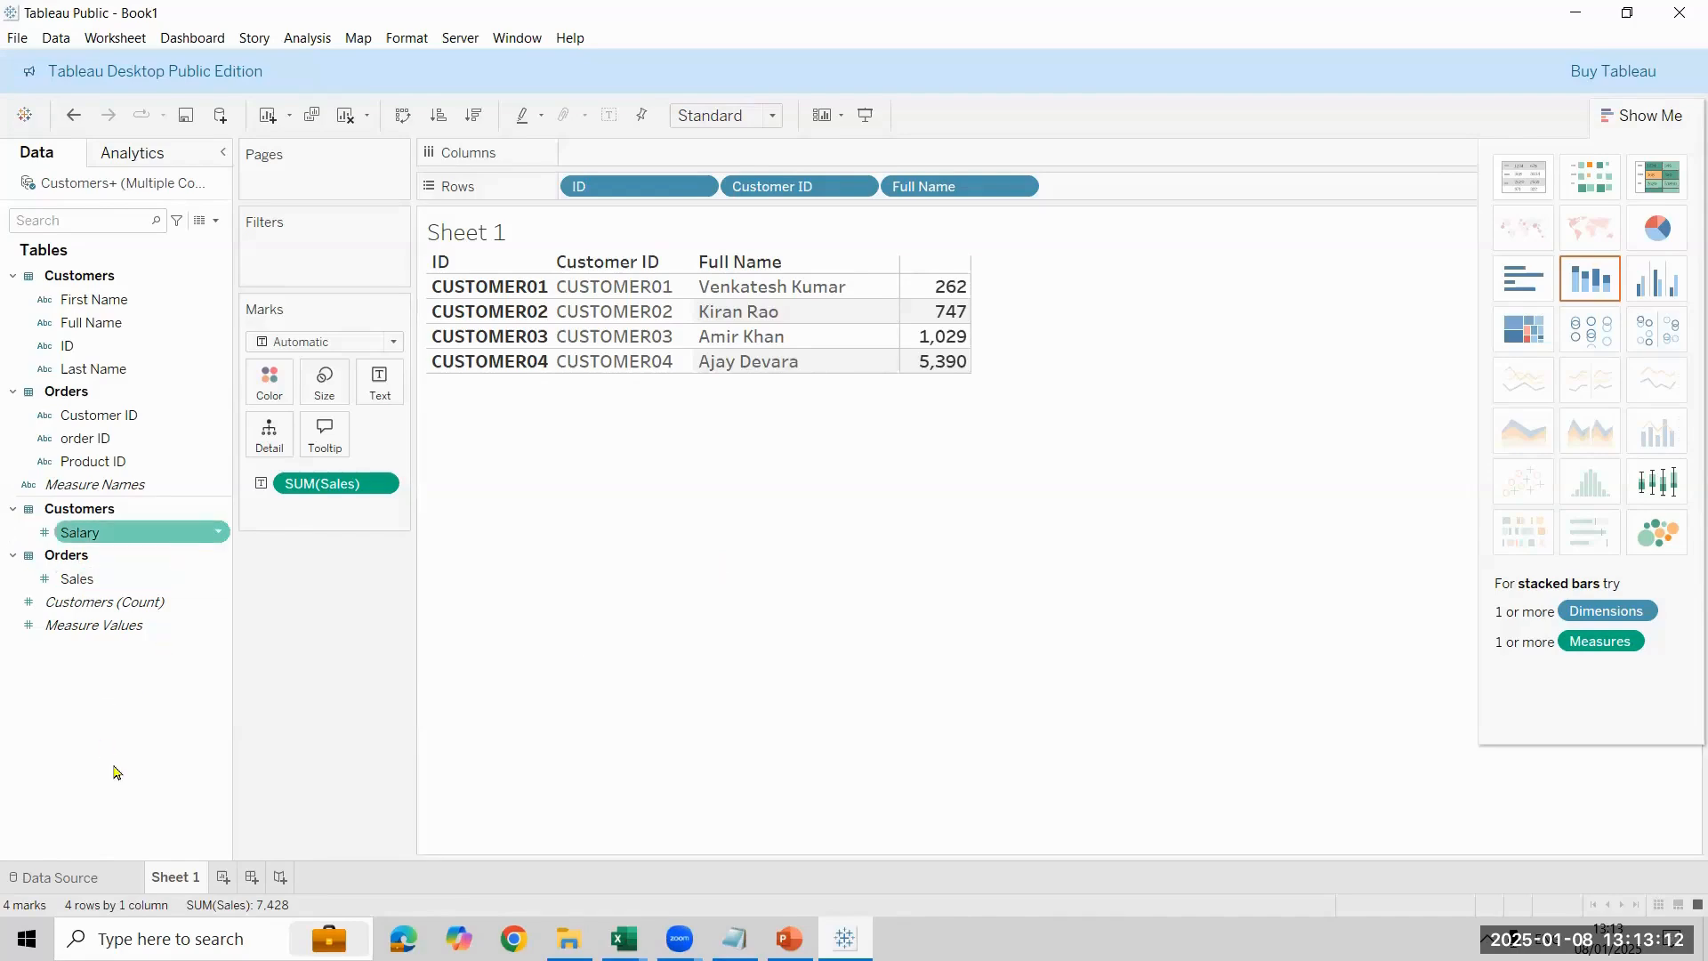
click(72, 876)
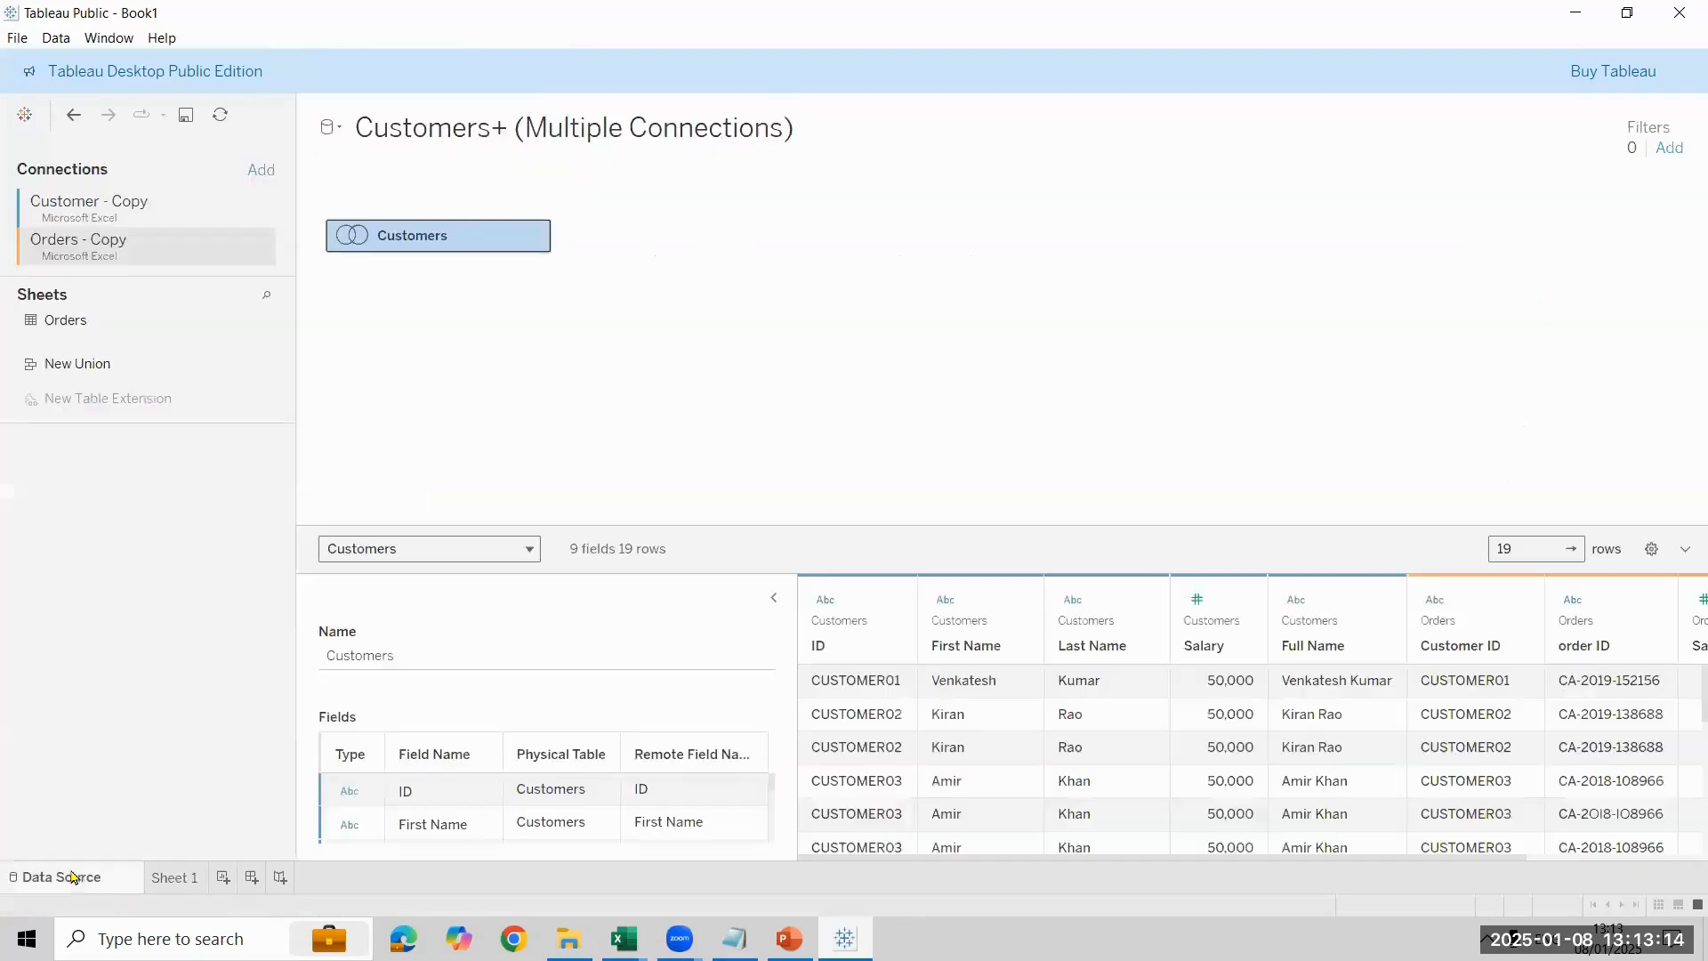
double_click(462, 242)
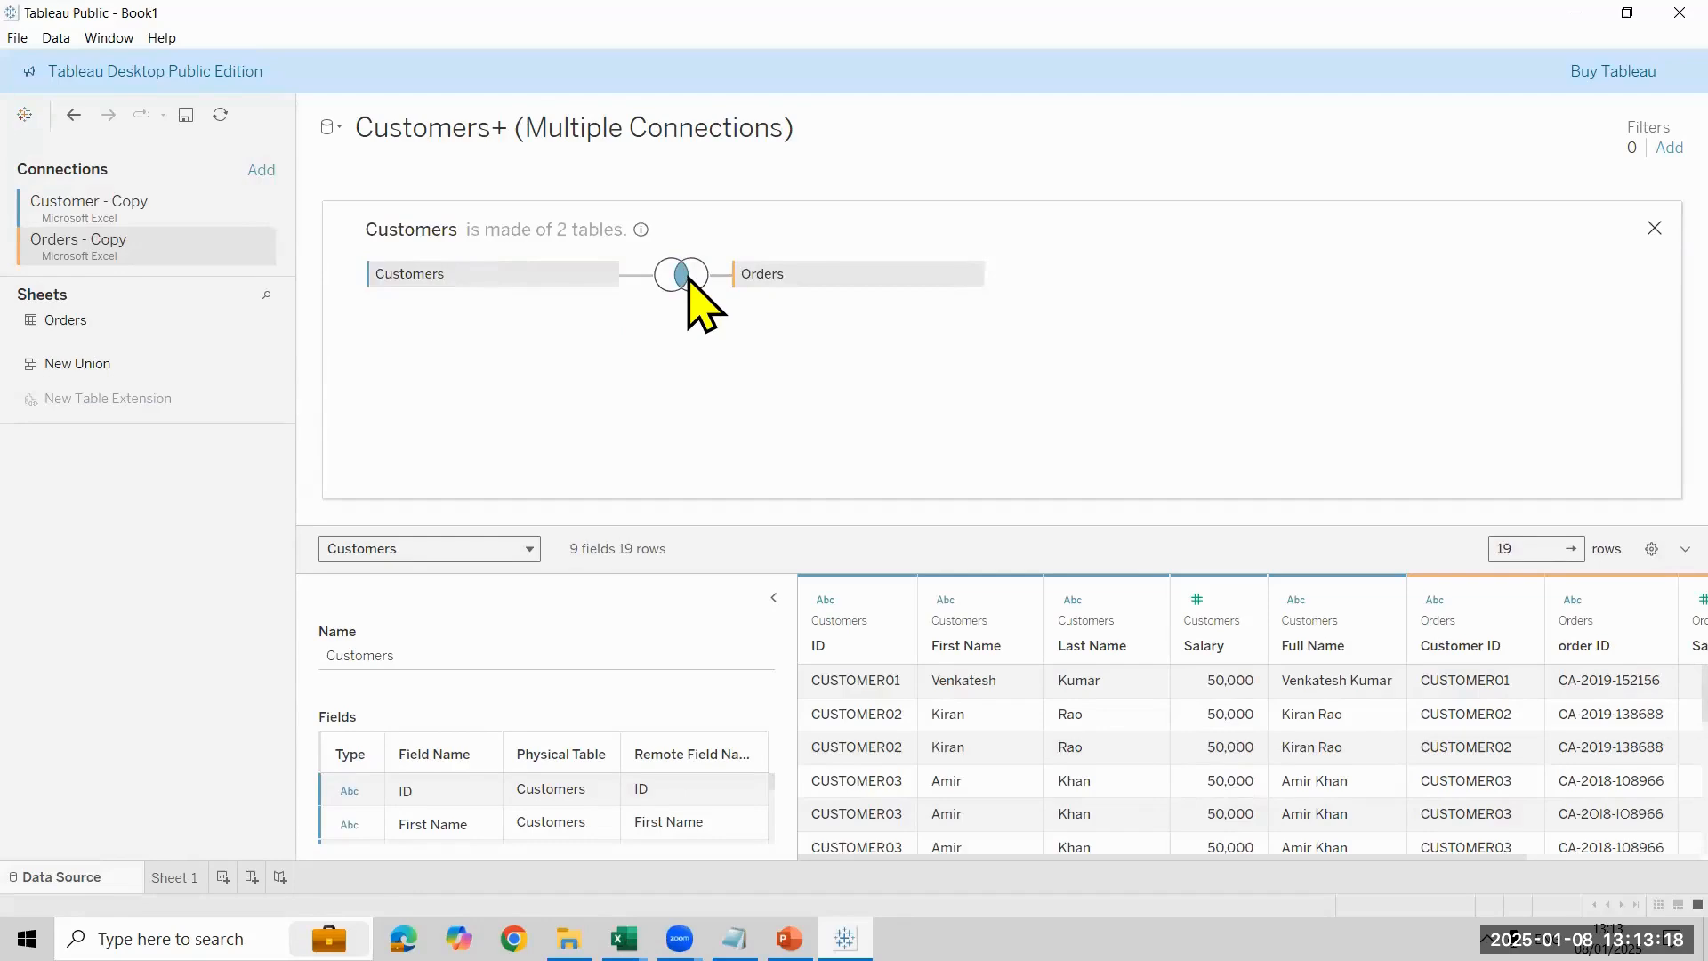
click(688, 278)
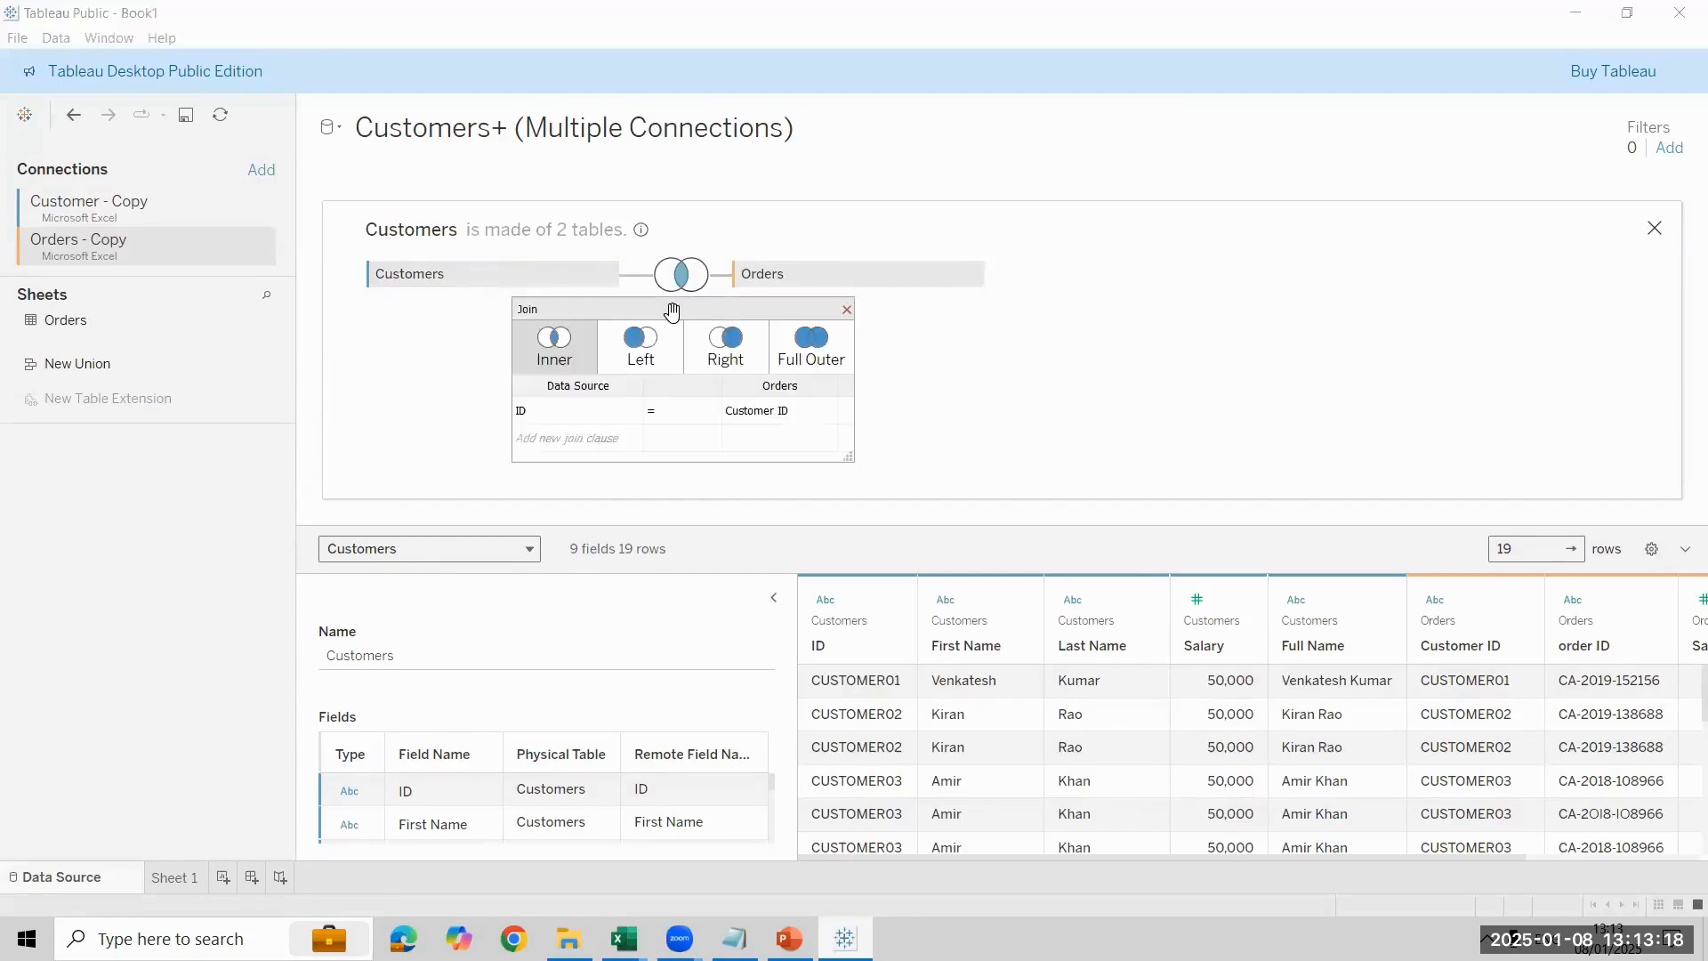
click(655, 360)
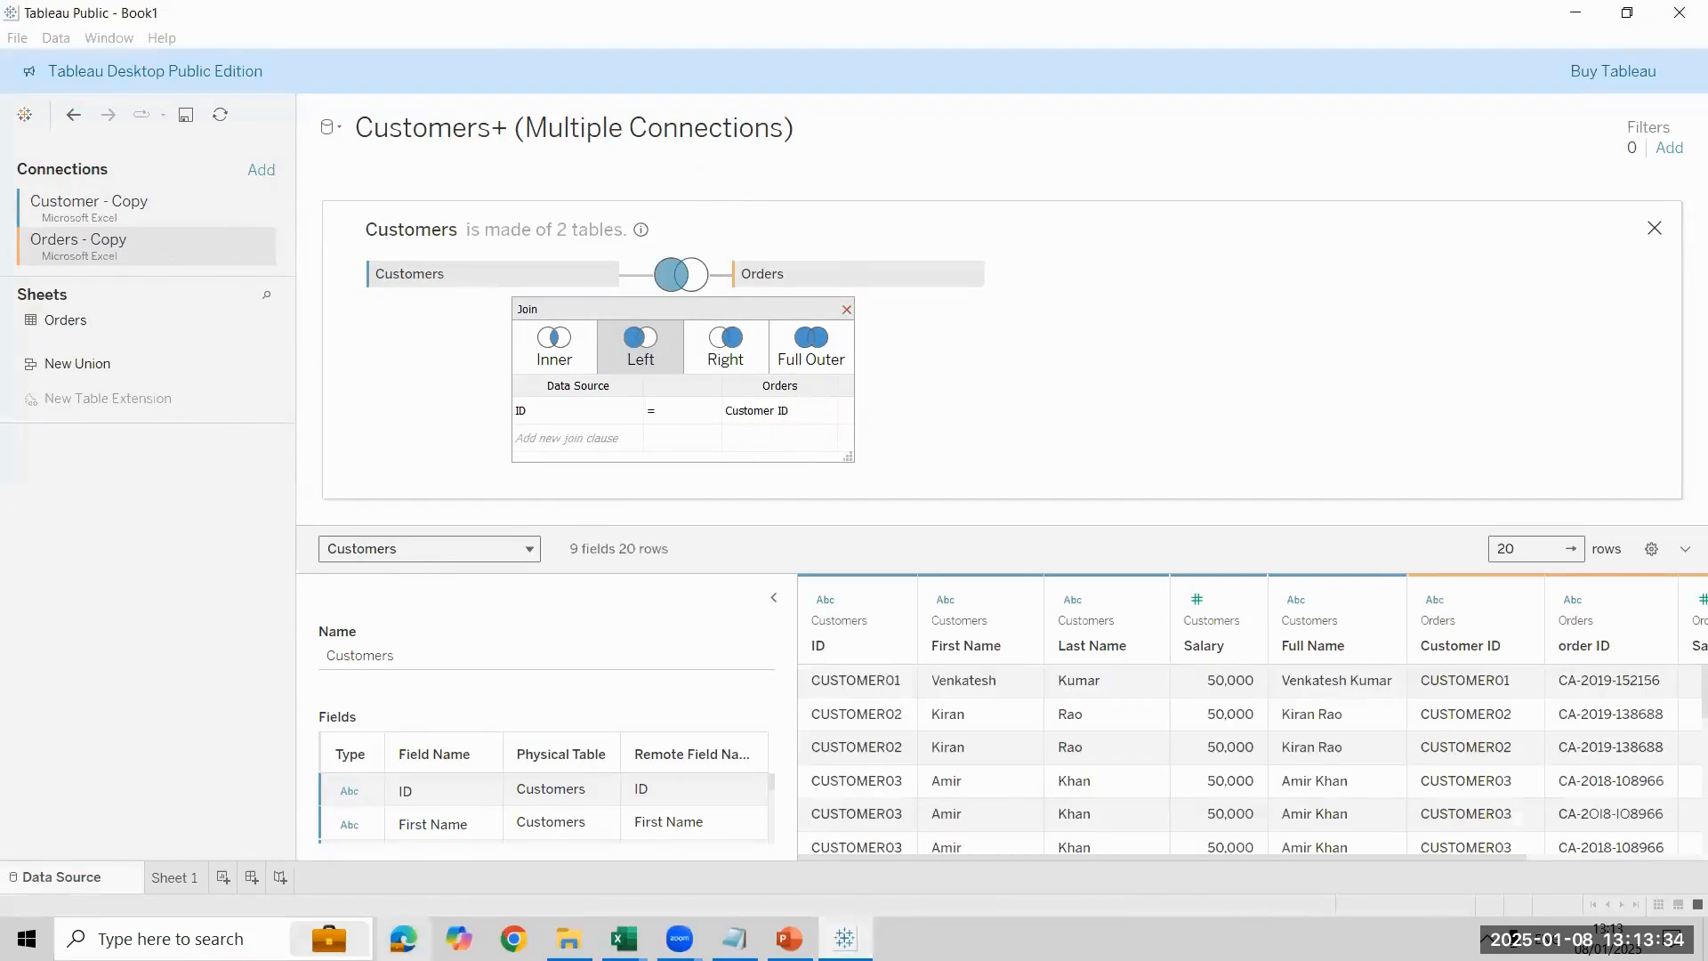
click(845, 310)
click(174, 878)
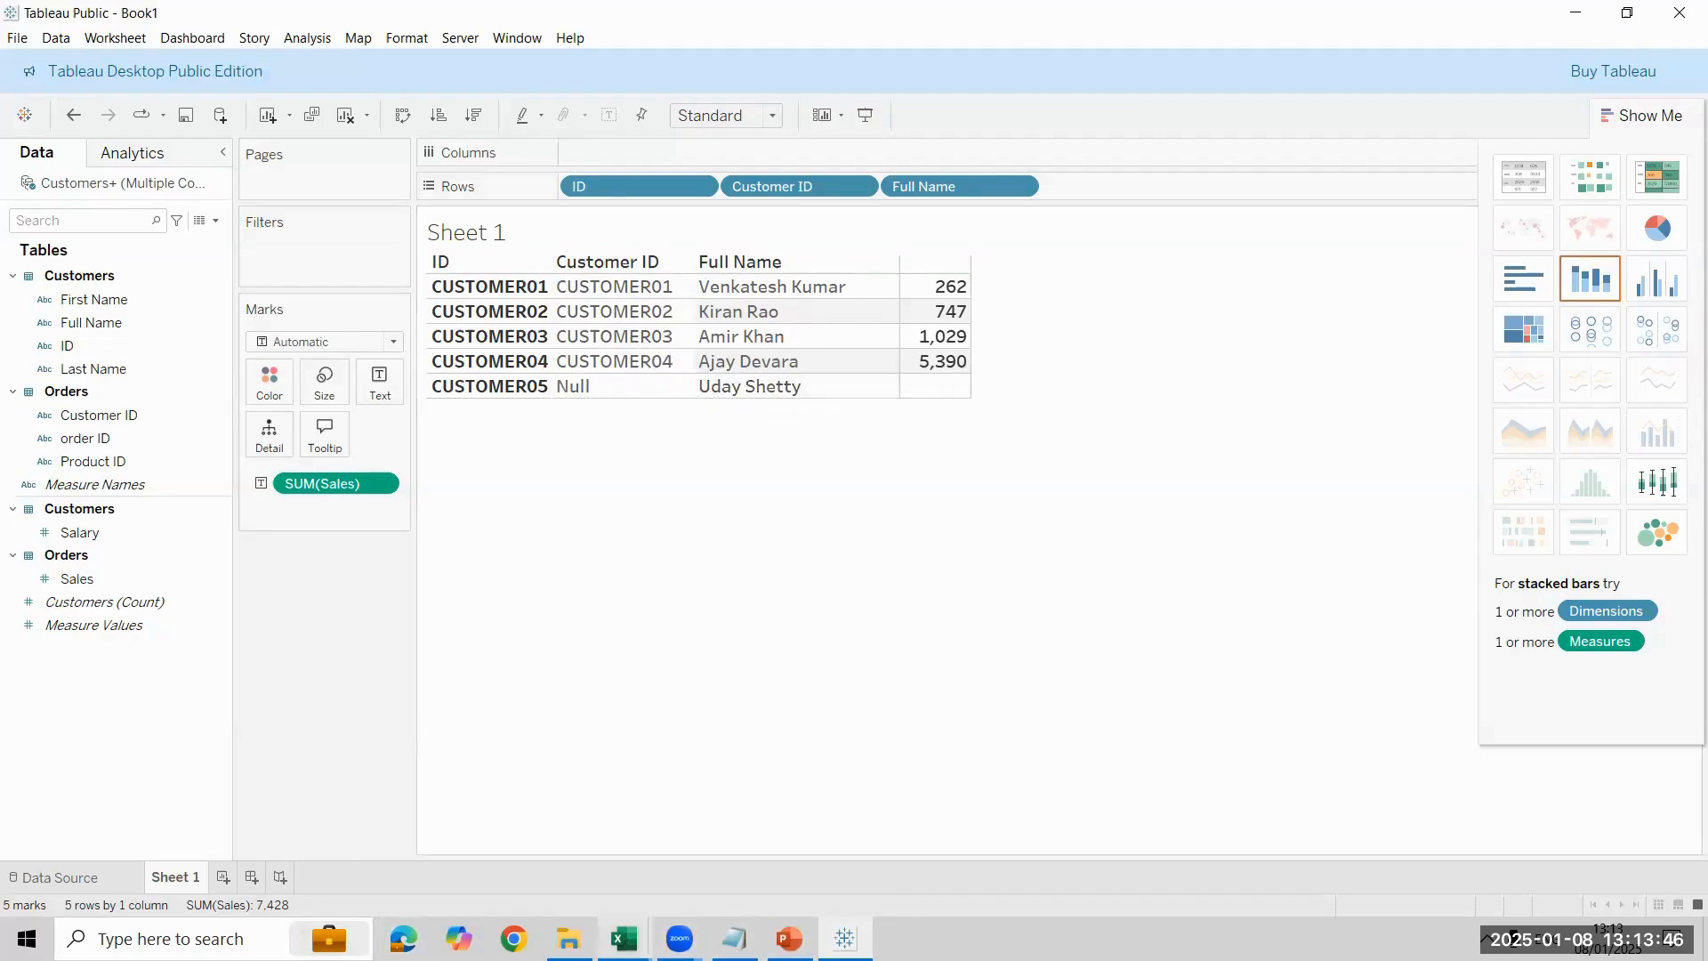
- Bring up the Customer and Orders workbooks in Excel to check the left join result against the source rows
mouse_move(625, 939)
click(679, 841)
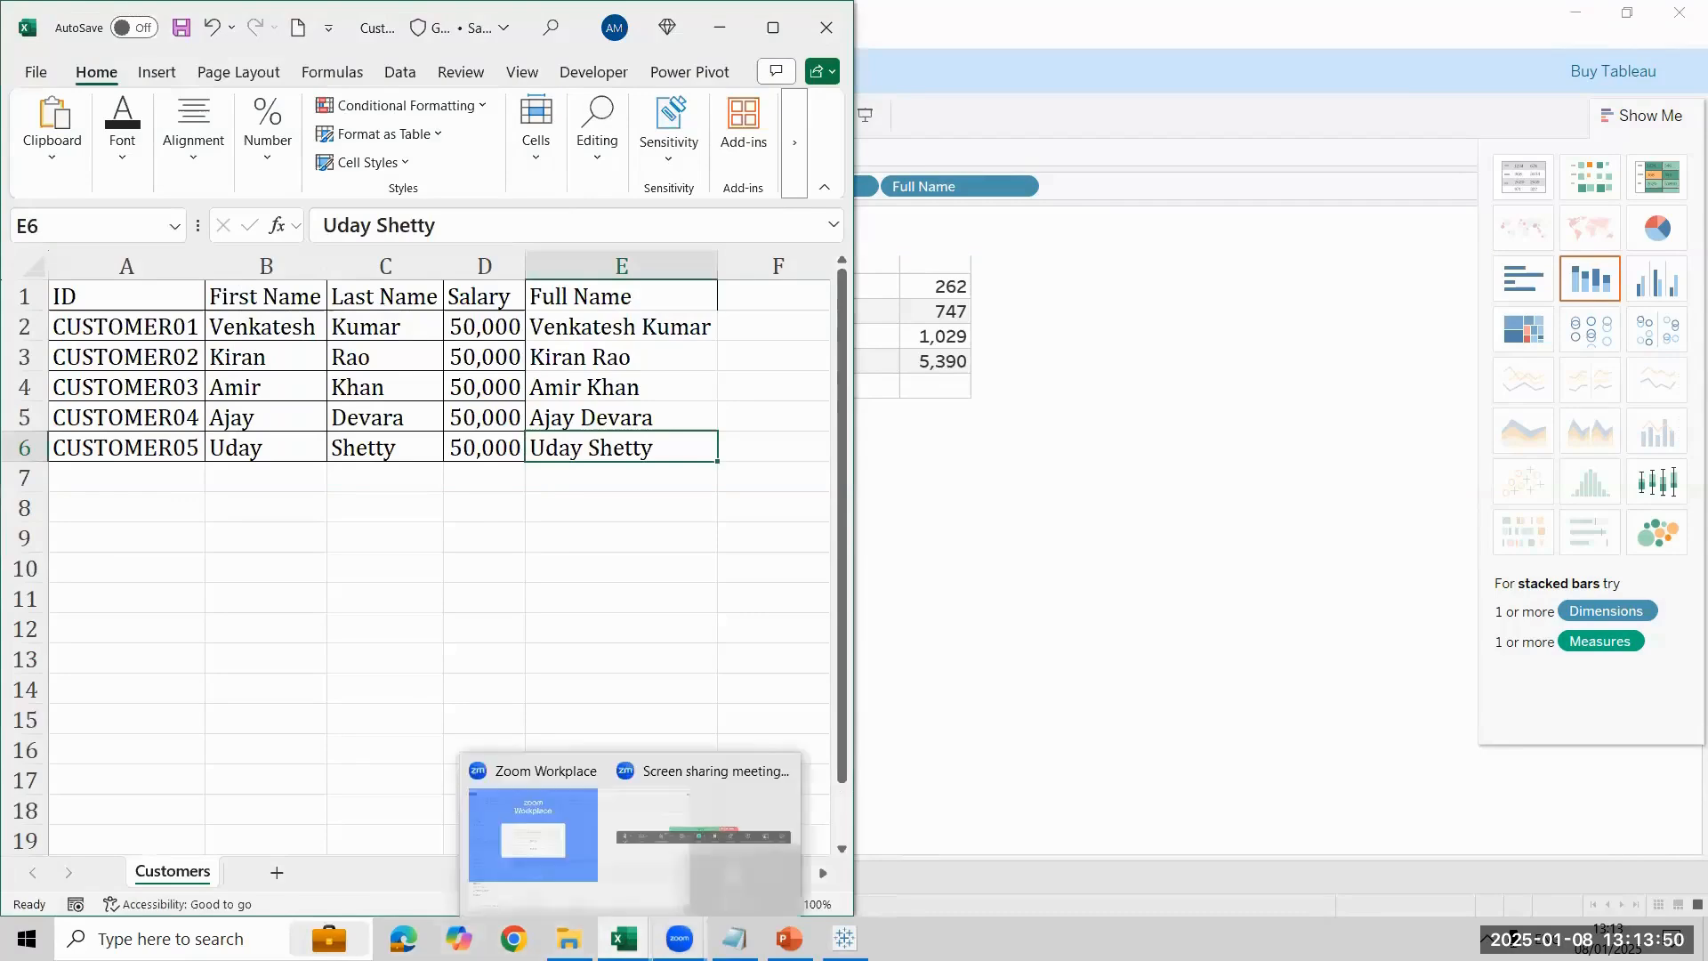
mouse_move(624, 940)
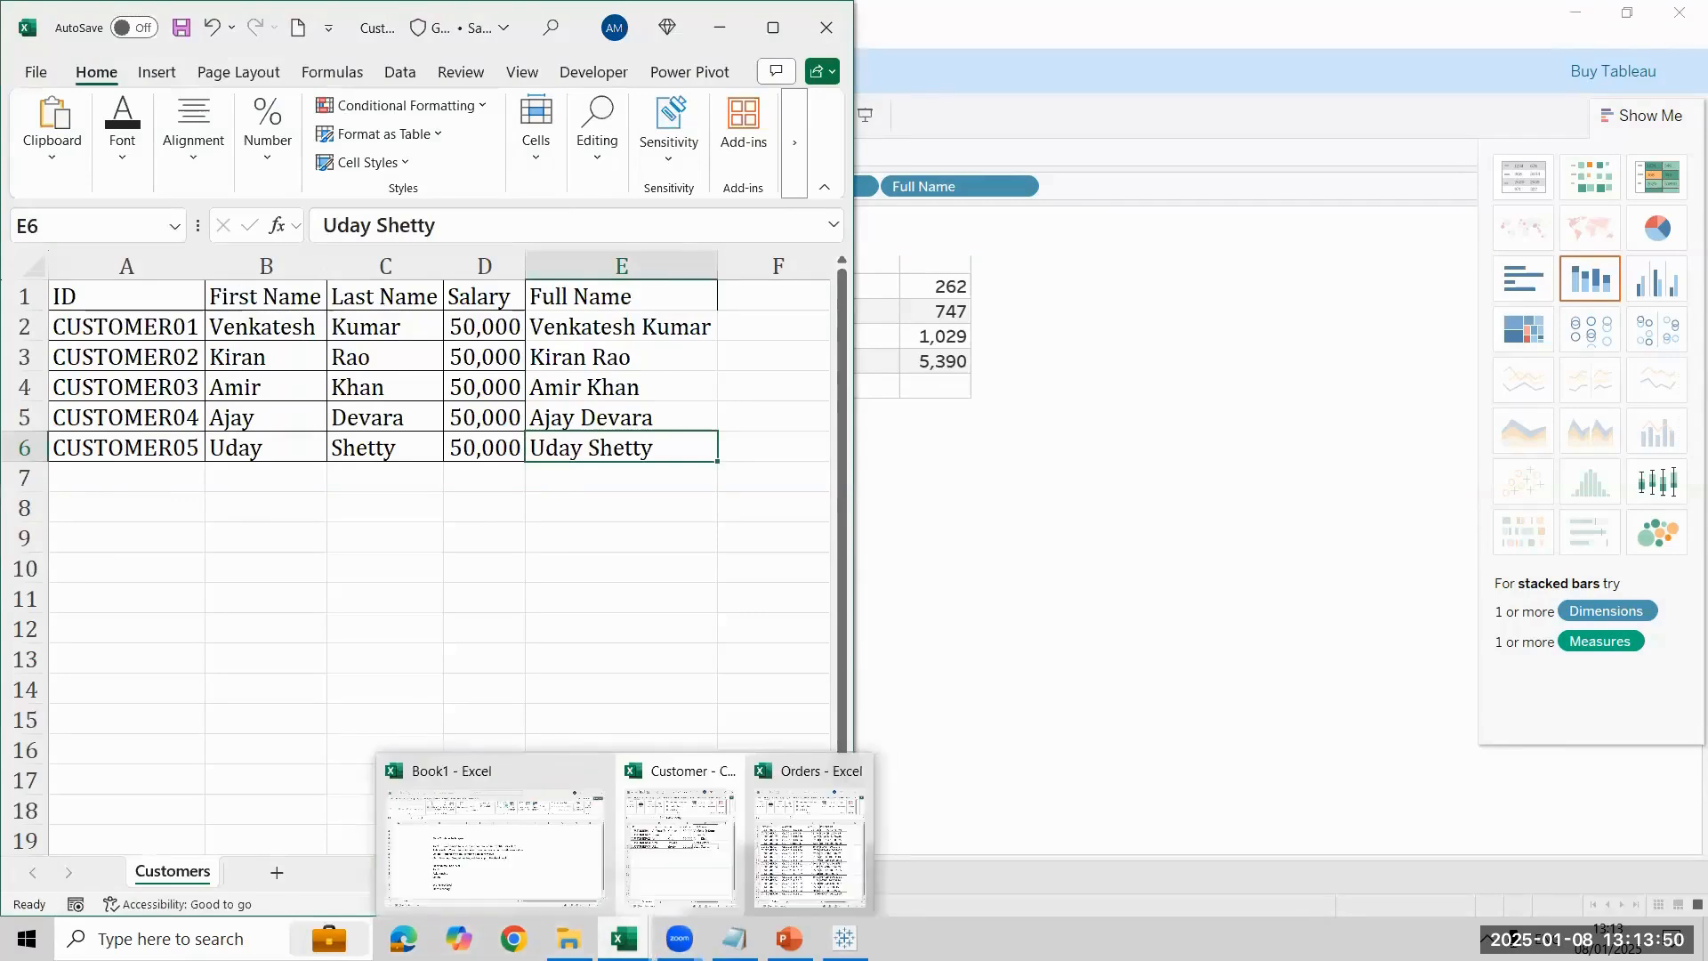
click(809, 850)
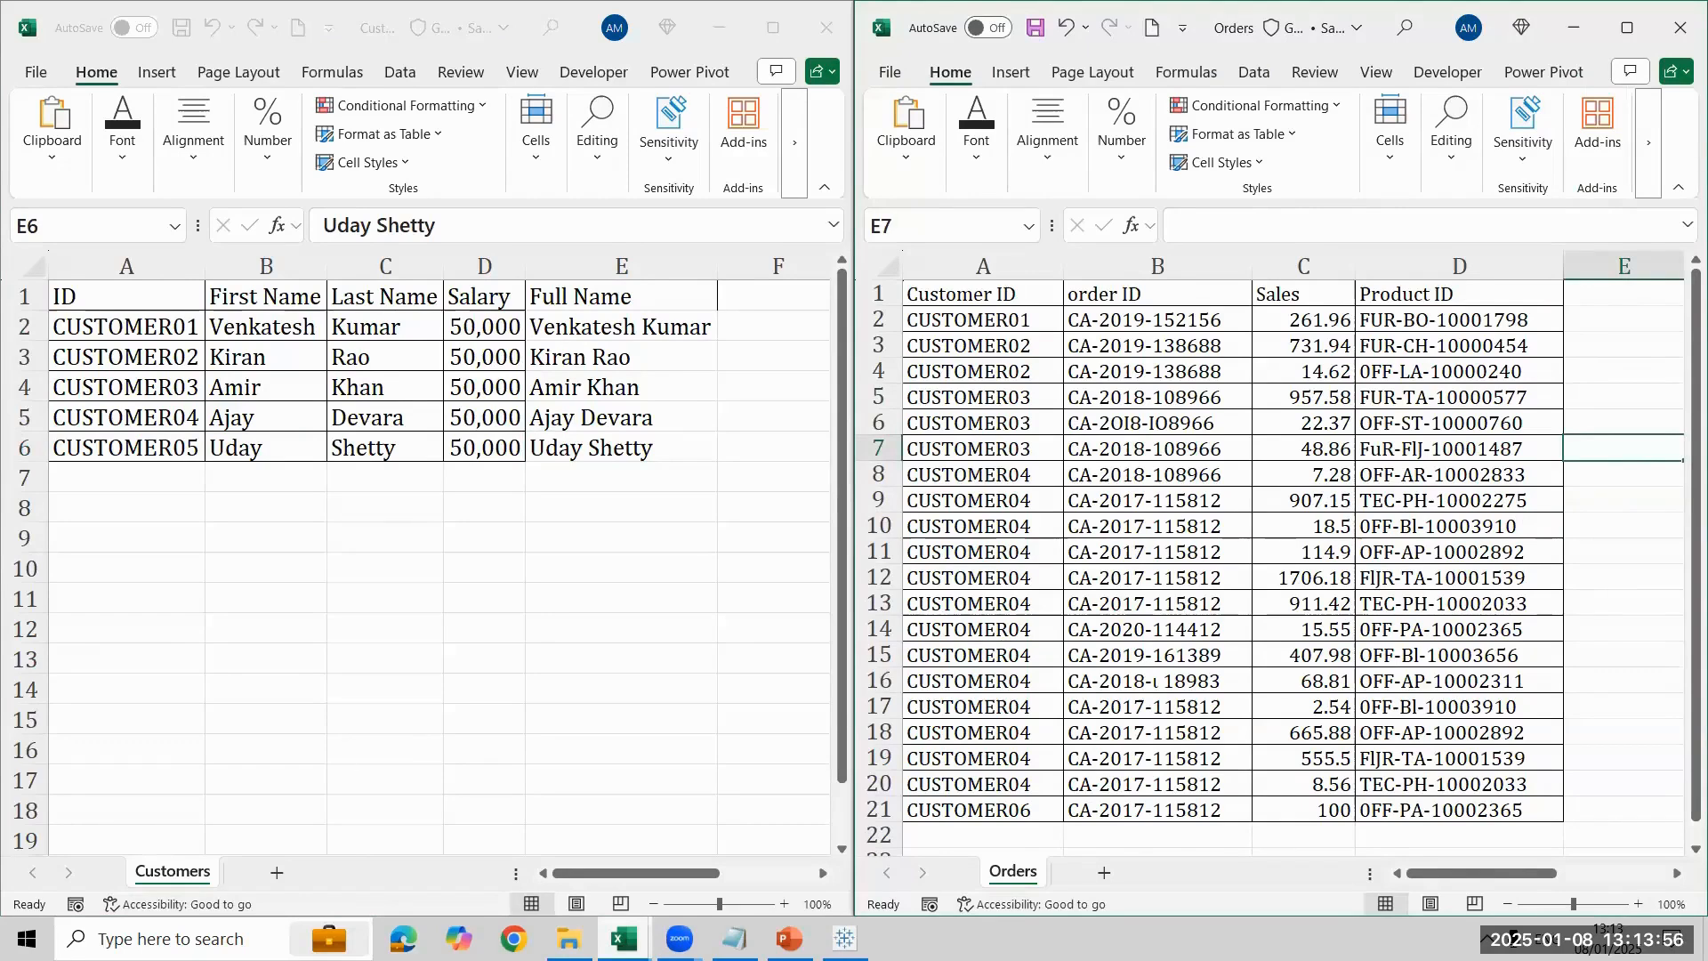
- Return to Tableau Public, change the Customers and Orders join to Right, and view the result on Sheet 1
click(844, 938)
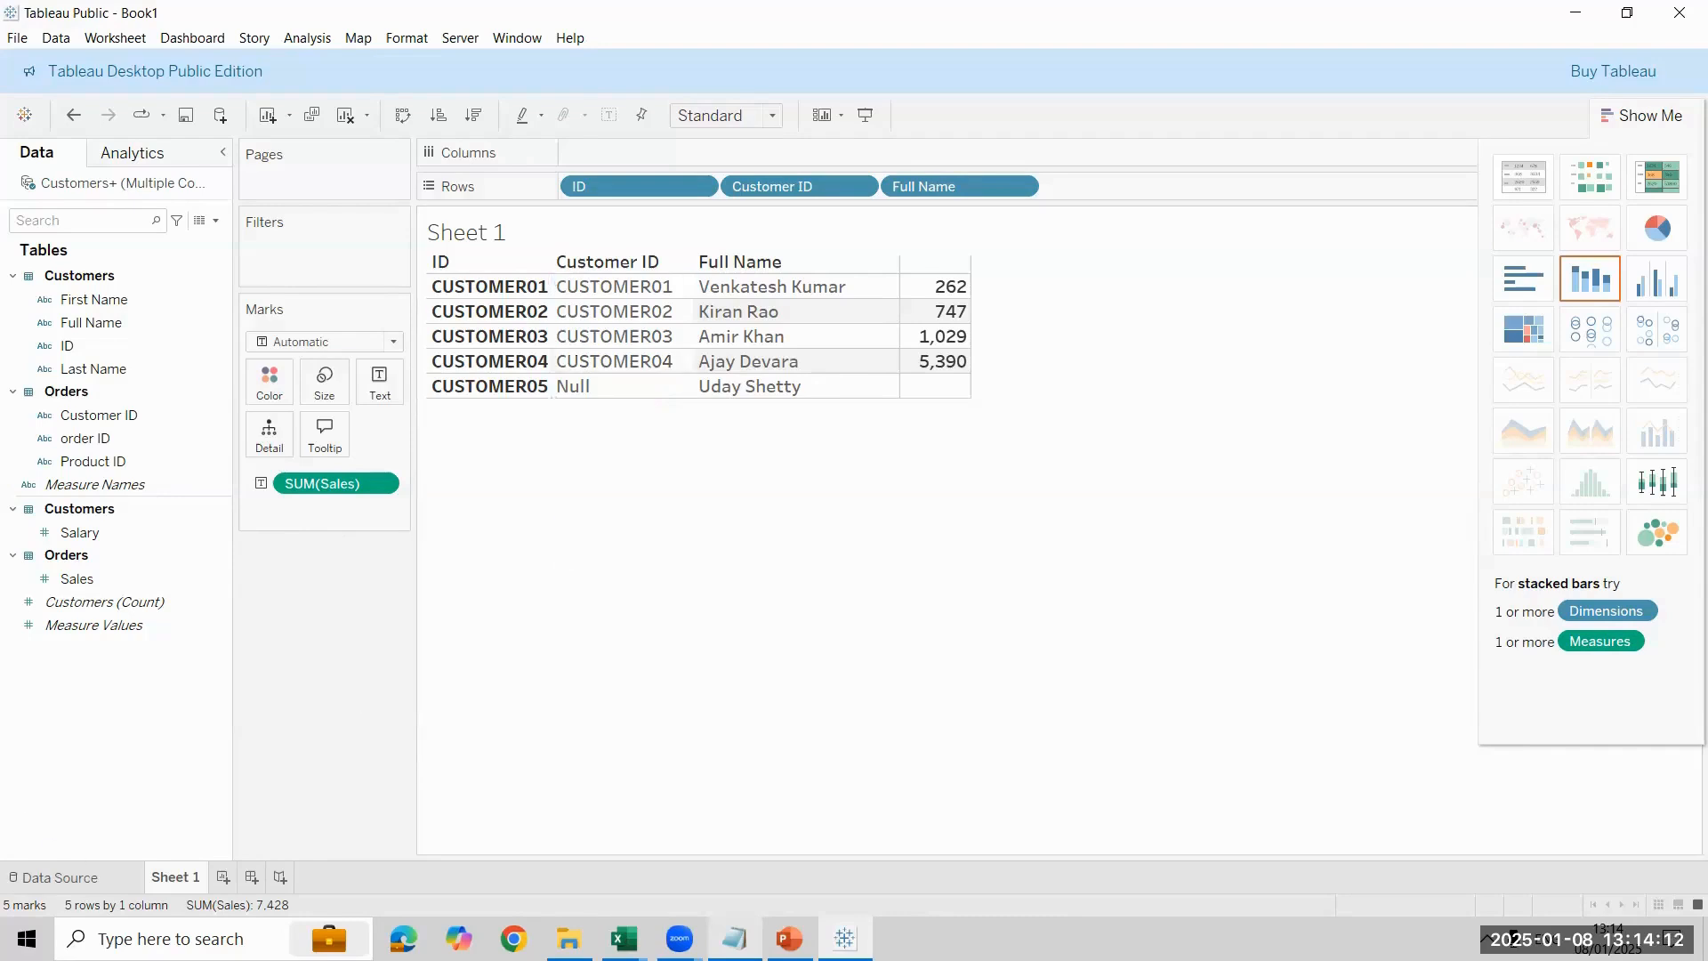
click(54, 877)
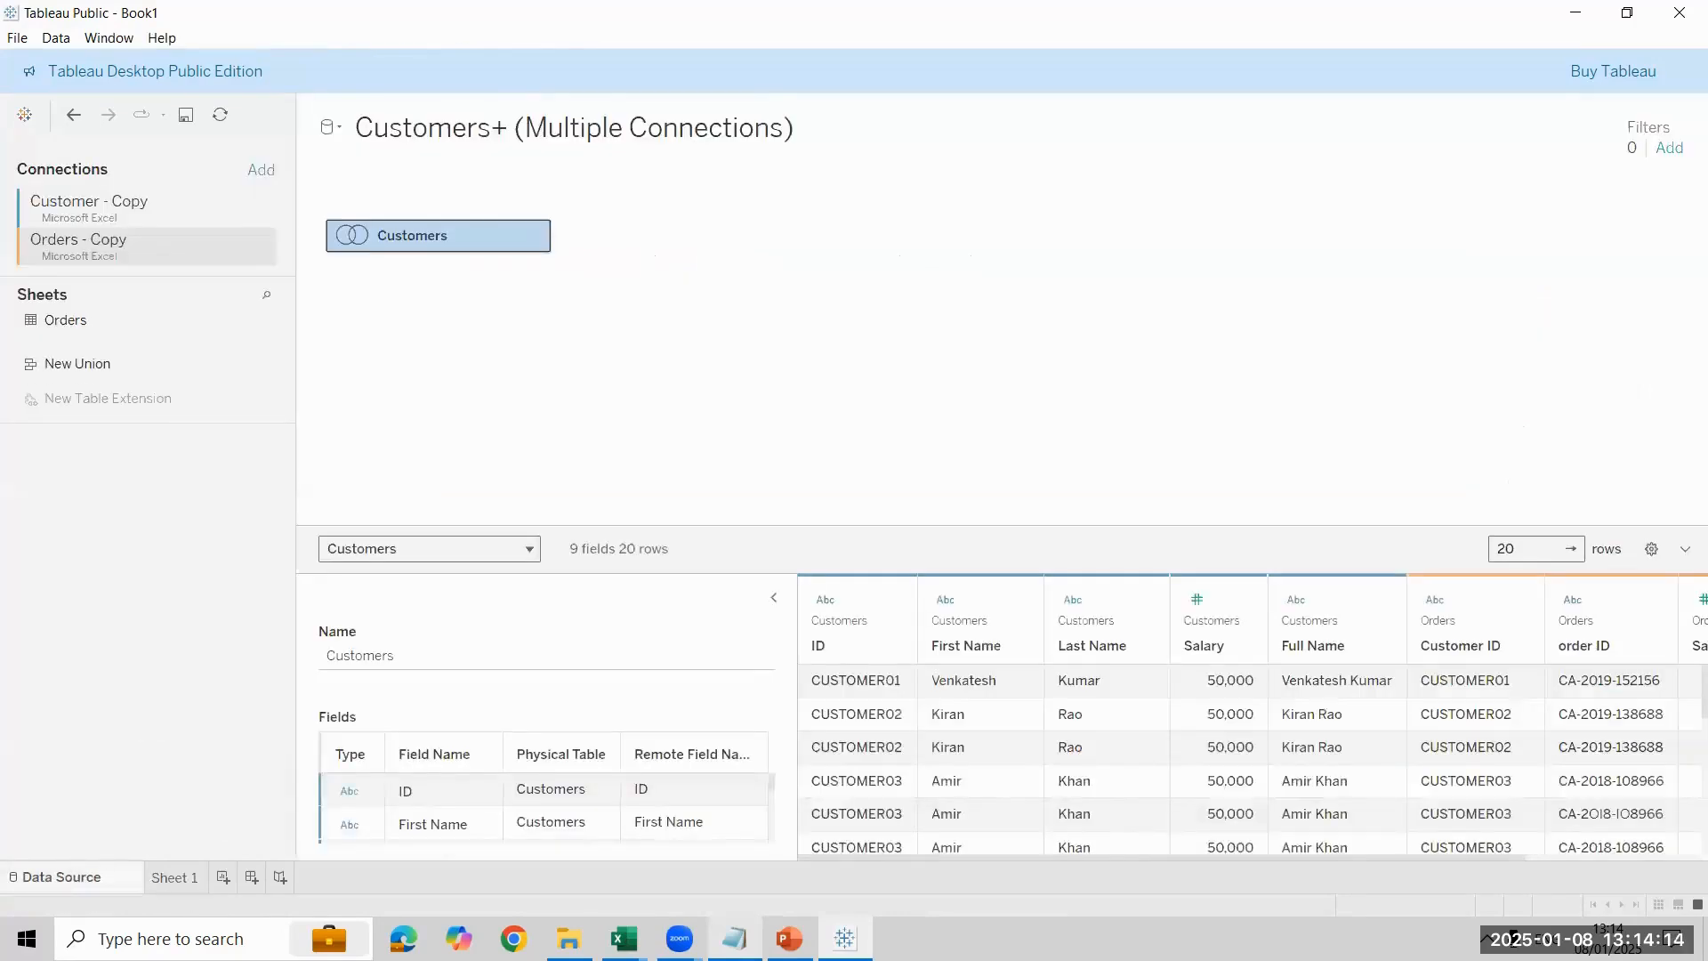
double_click(452, 236)
click(676, 278)
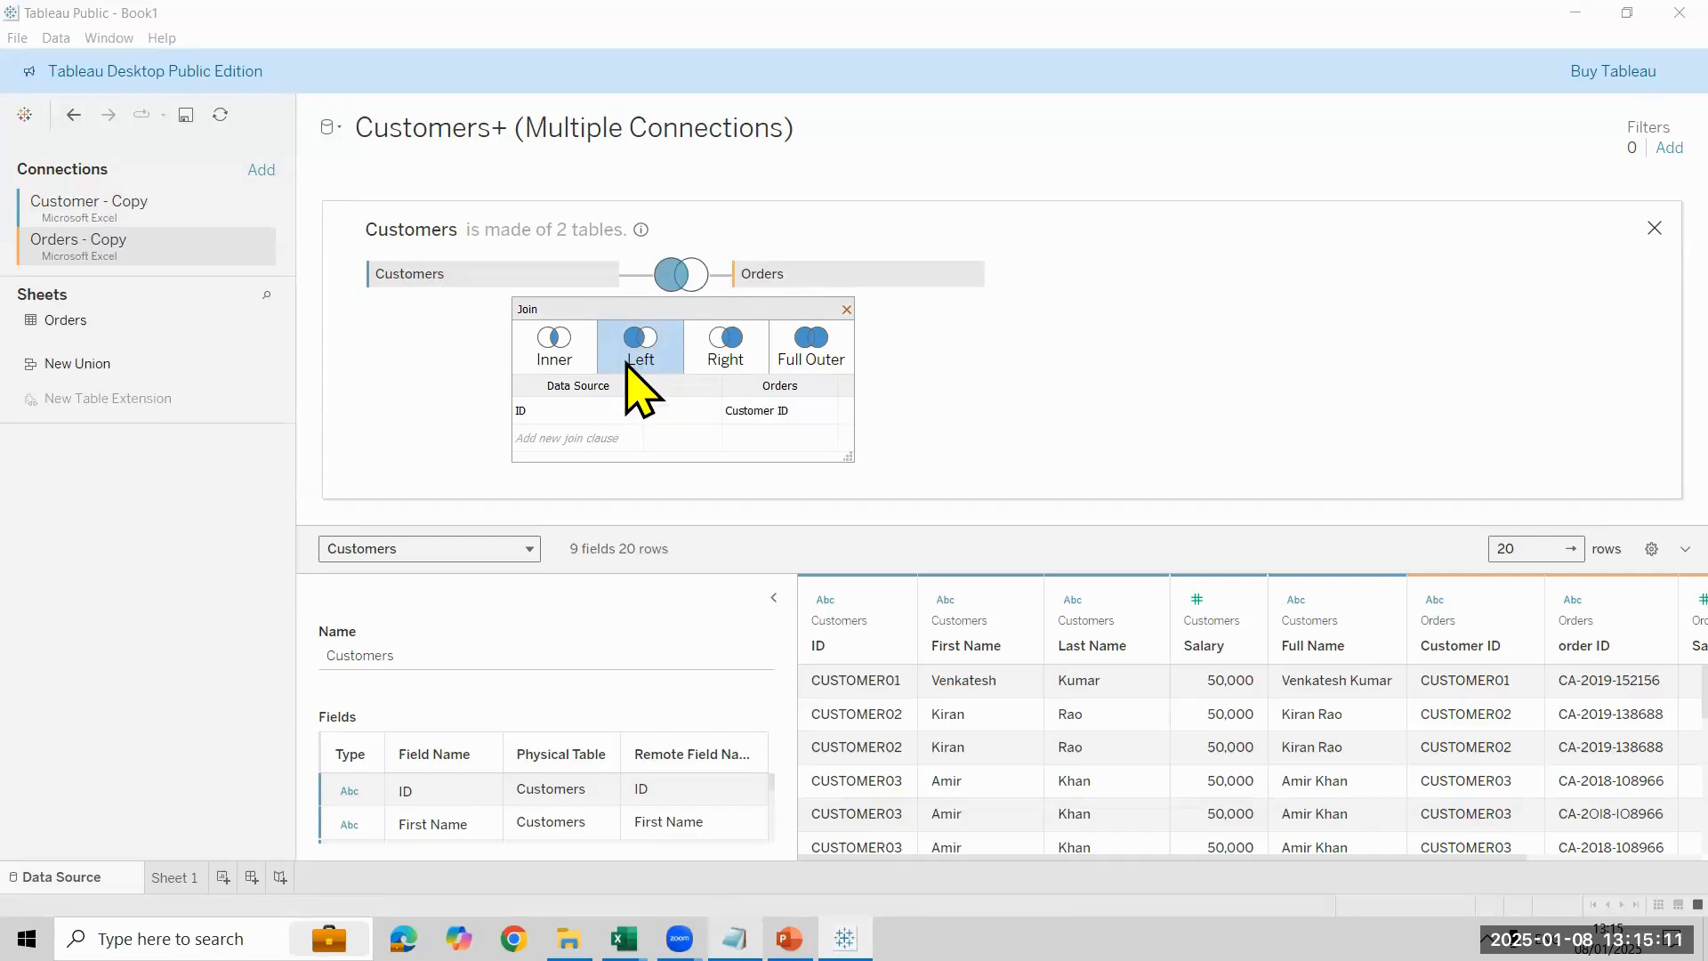
click(728, 360)
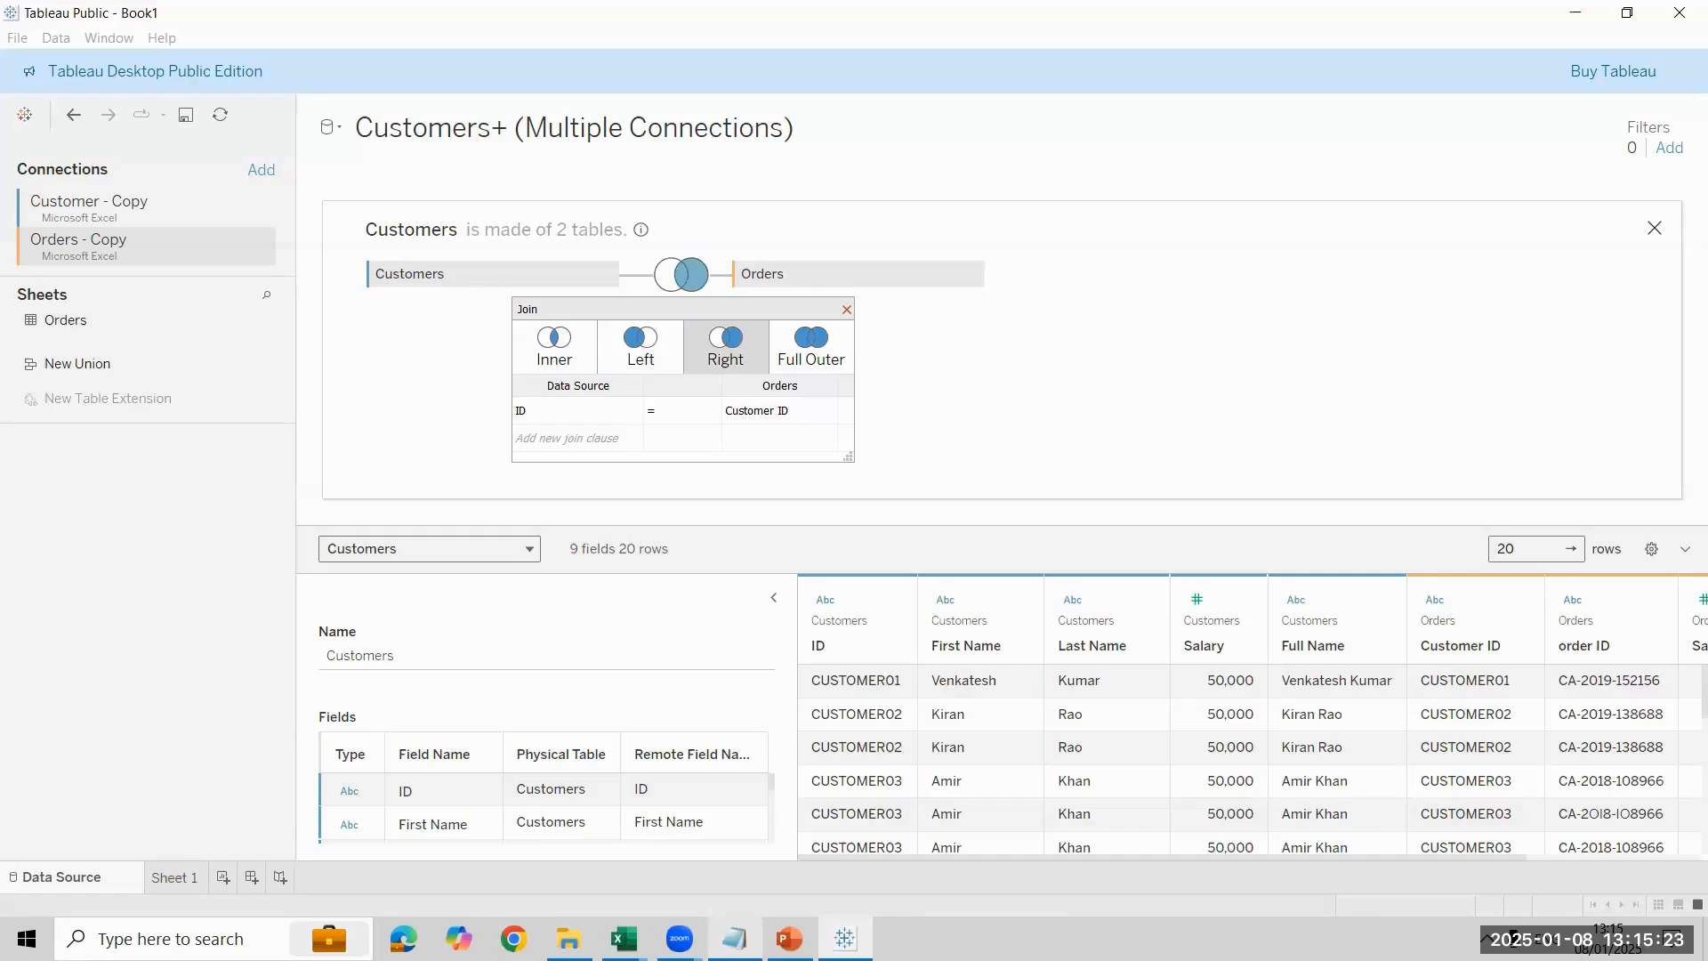
click(174, 877)
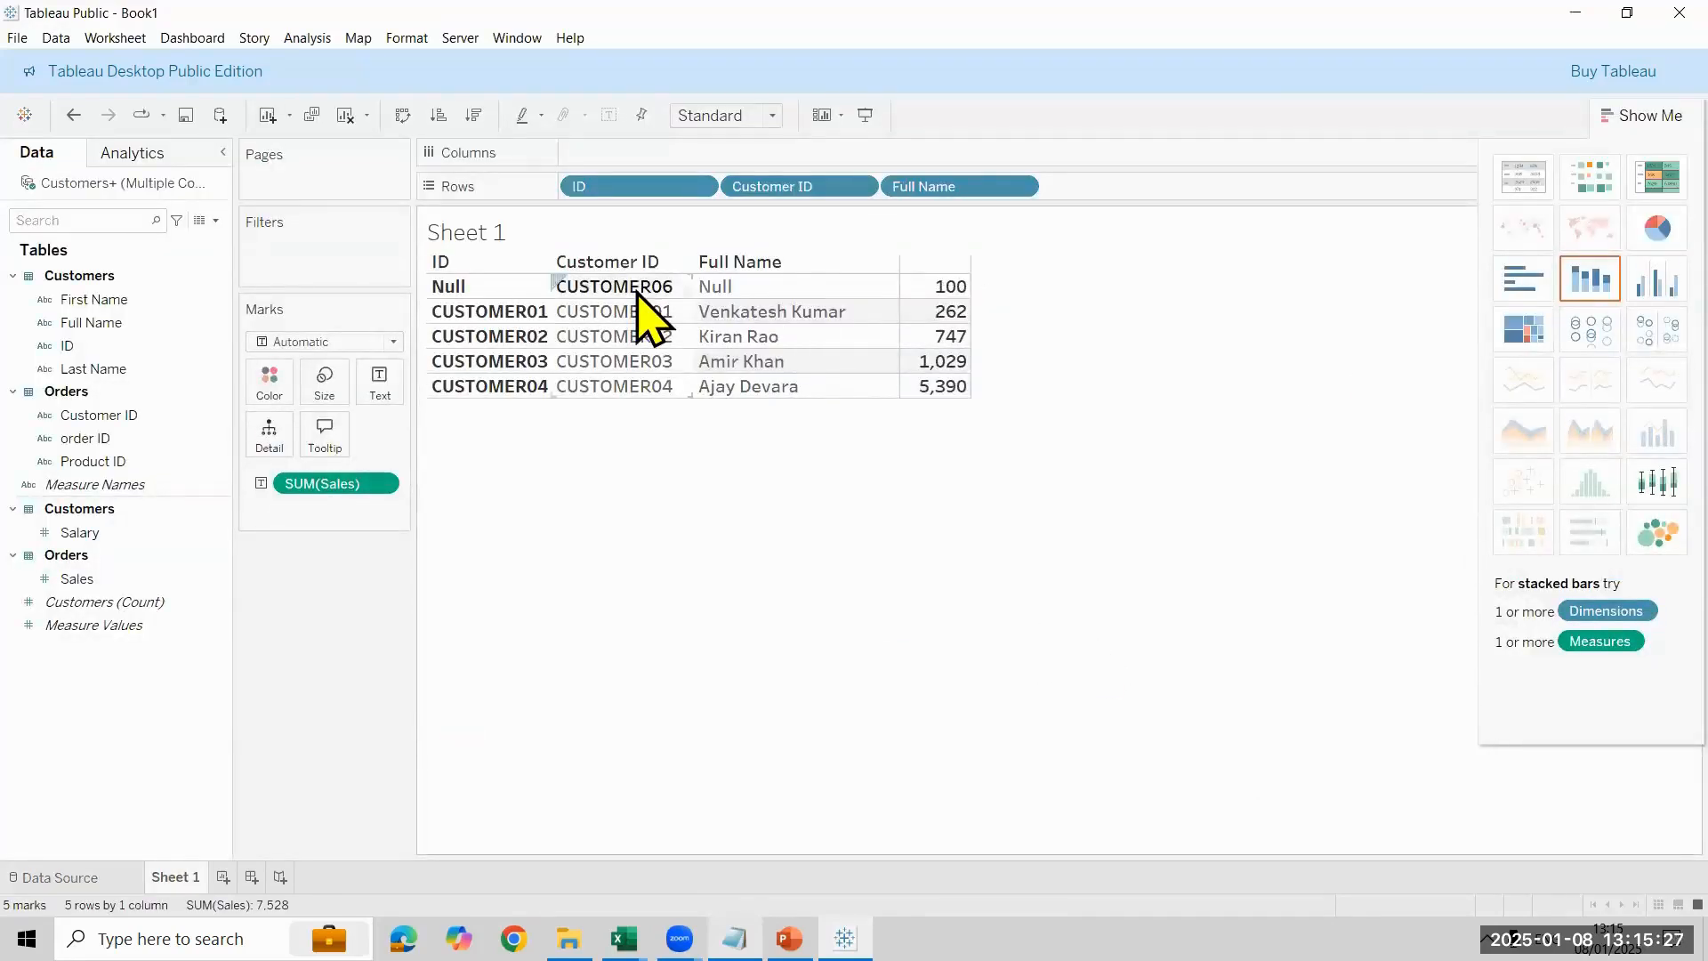
- Show the Orders and Customer workbooks side by side in Excel to compare their IDs with the right join result
mouse_move(932, 298)
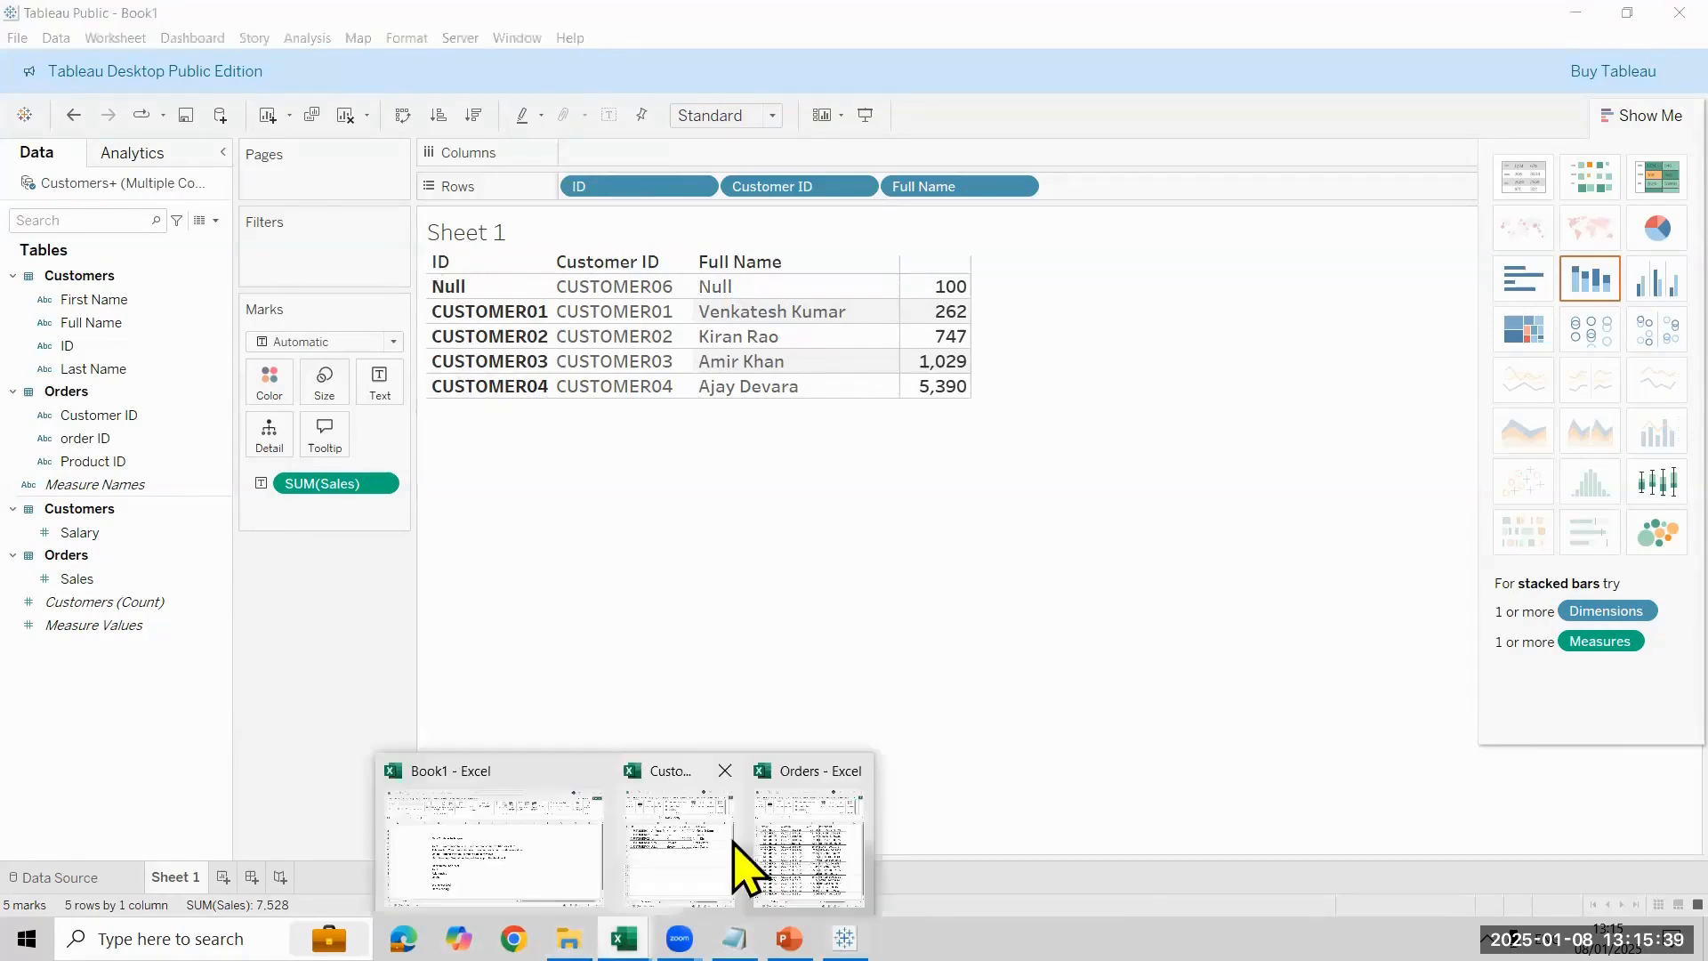
click(809, 848)
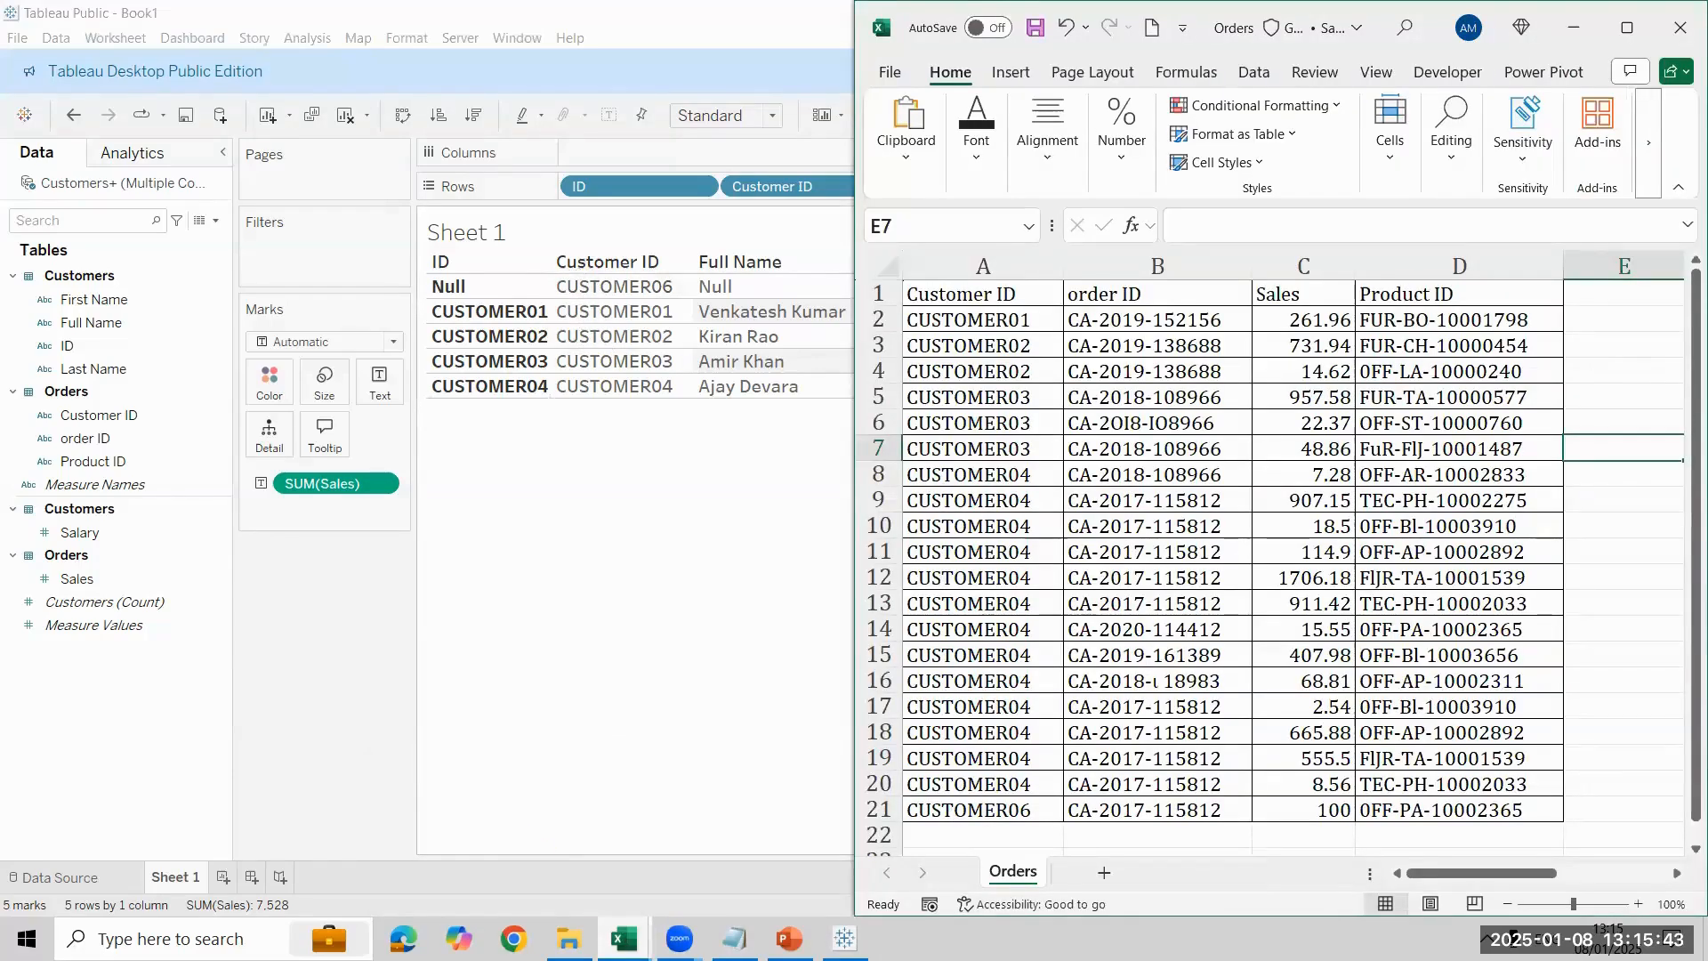
click(626, 938)
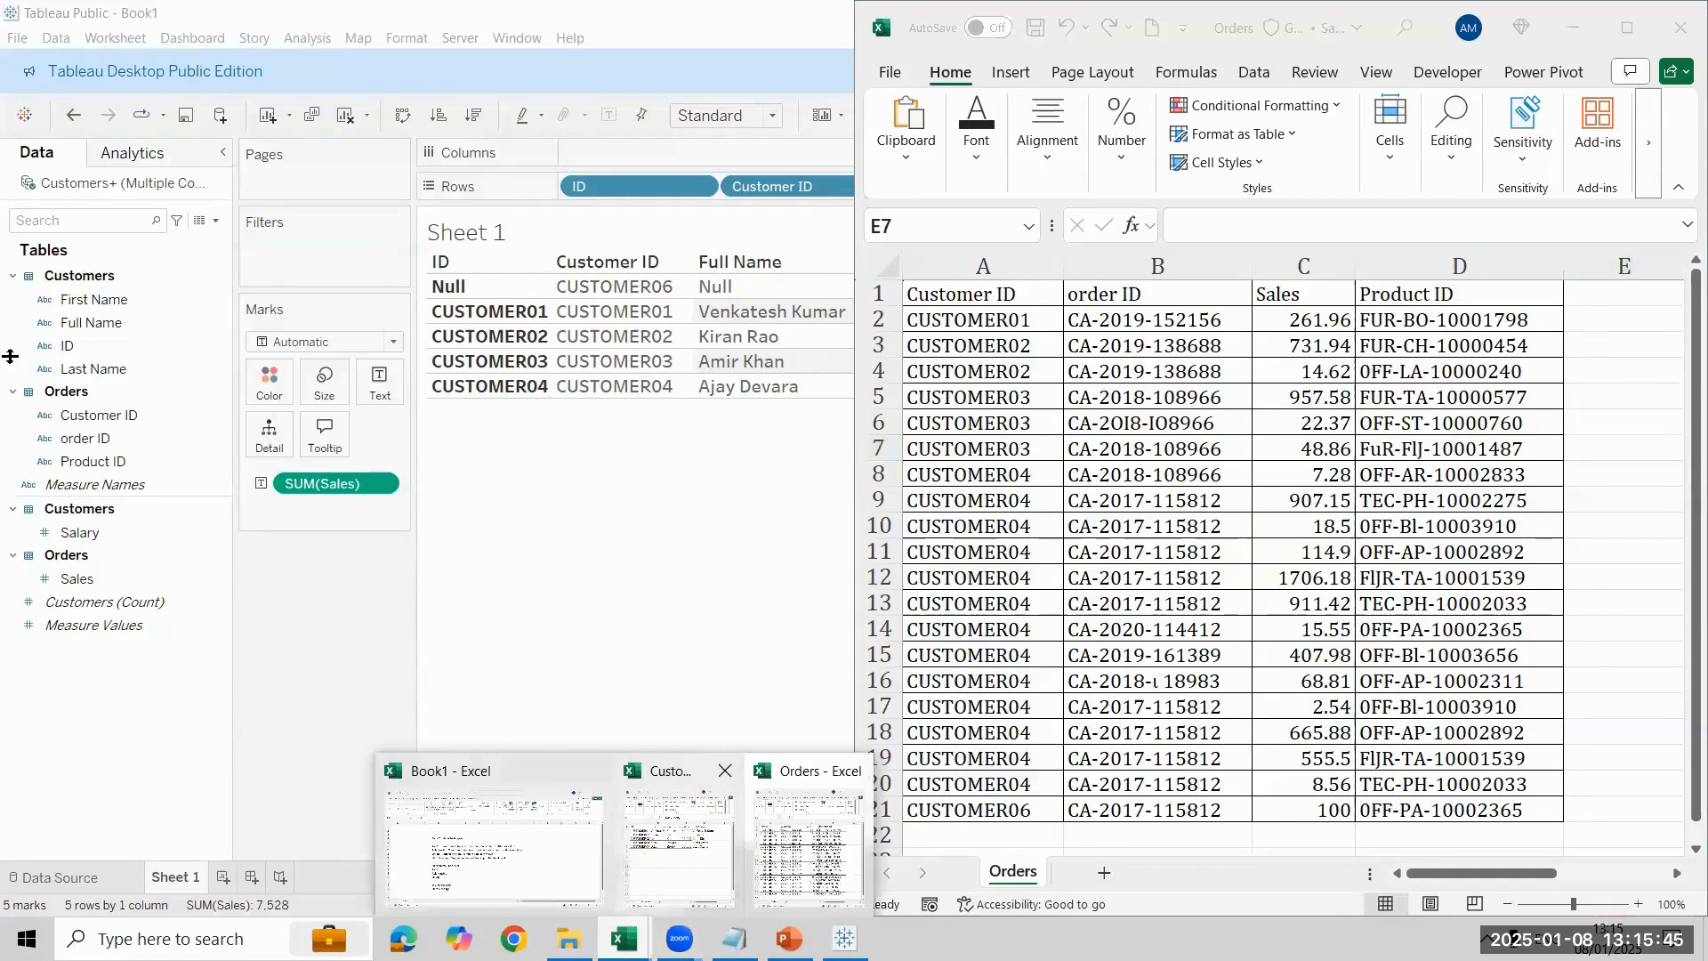
click(645, 853)
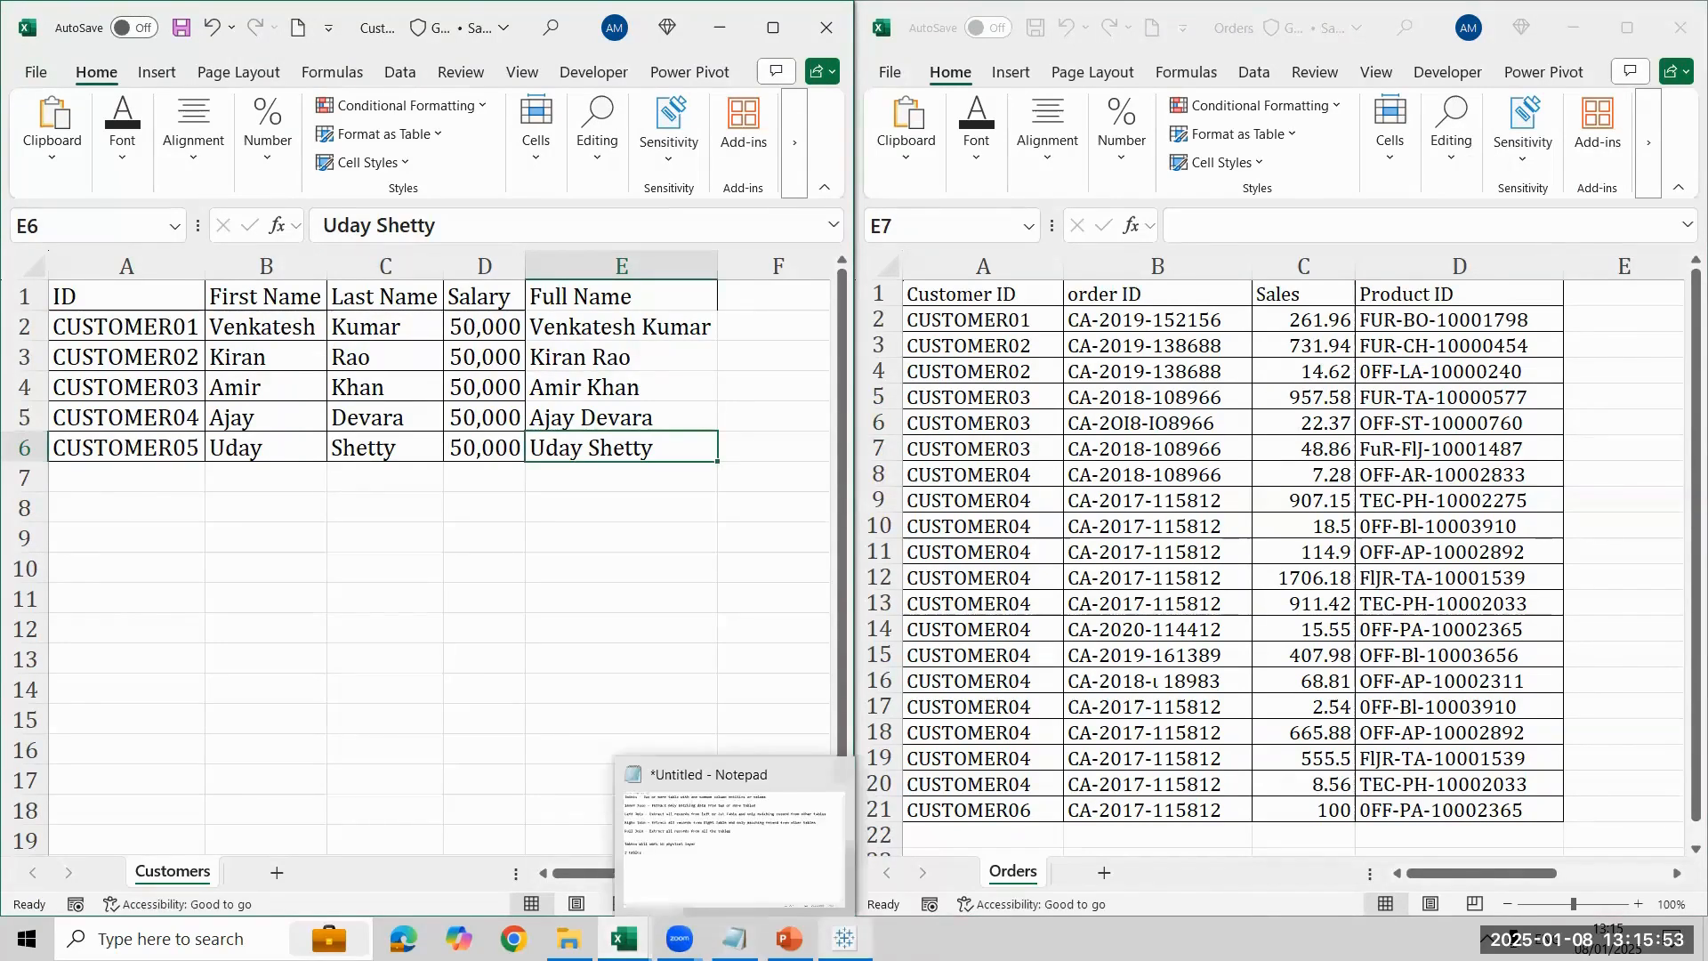
- Switch back to Tableau Public, set the Customers and Orders join to Full Outer, and display the result on Sheet 1
click(845, 938)
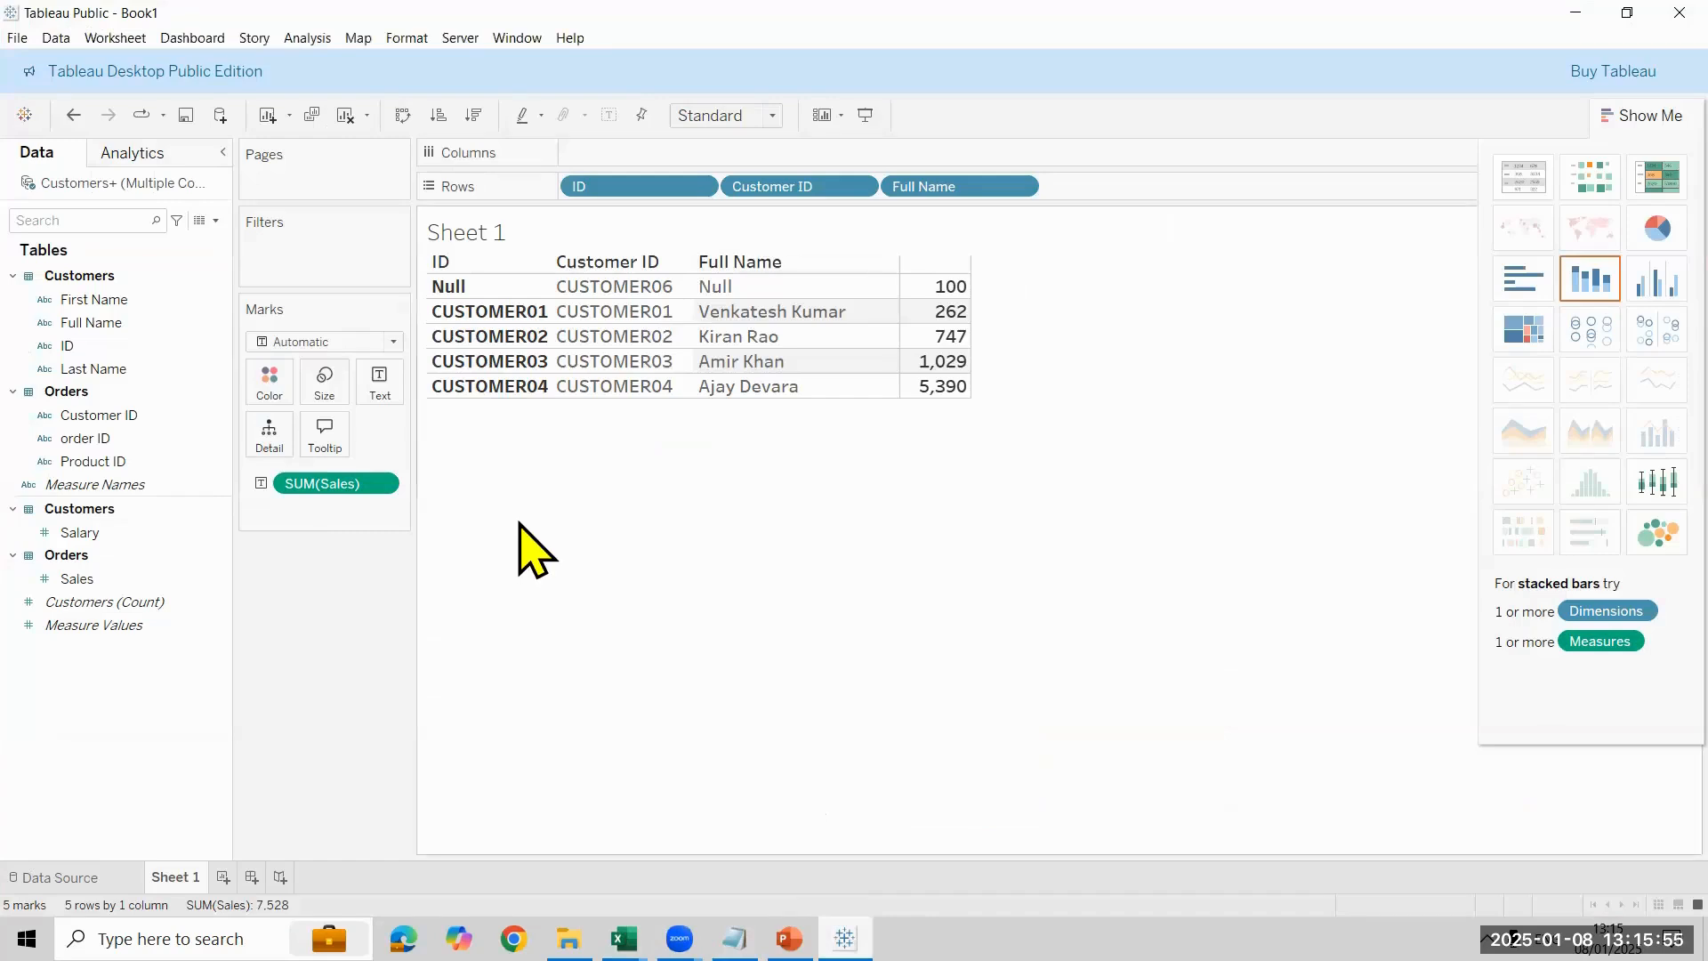
click(60, 877)
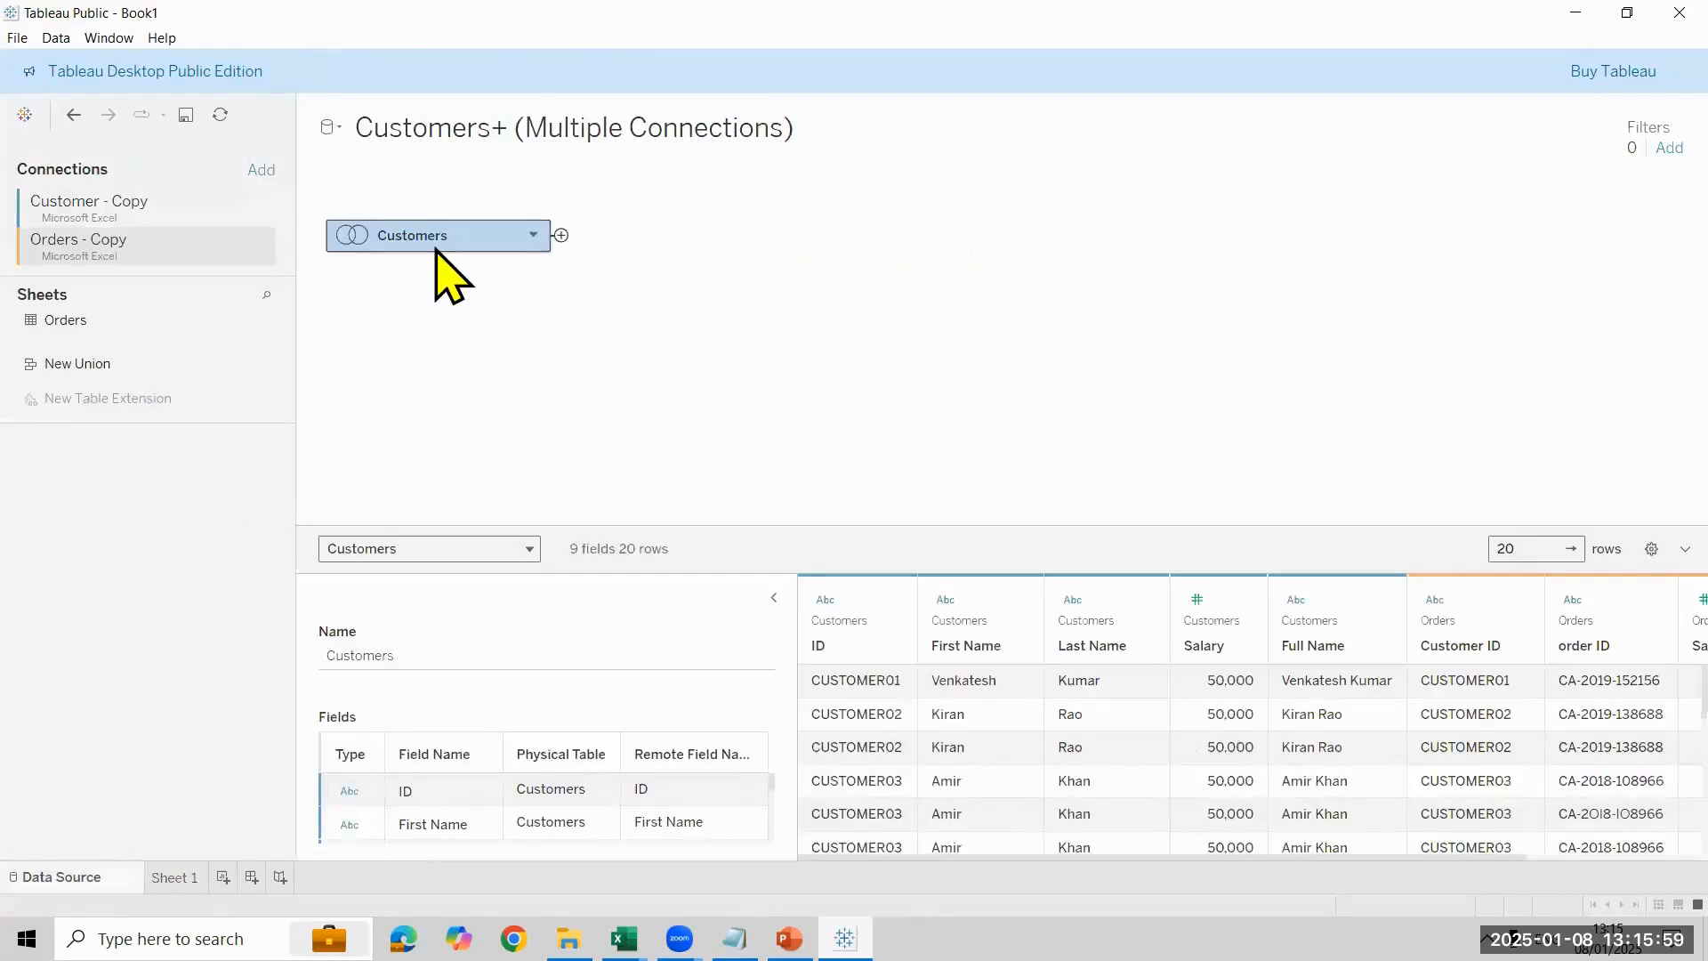
double_click(437, 249)
click(685, 278)
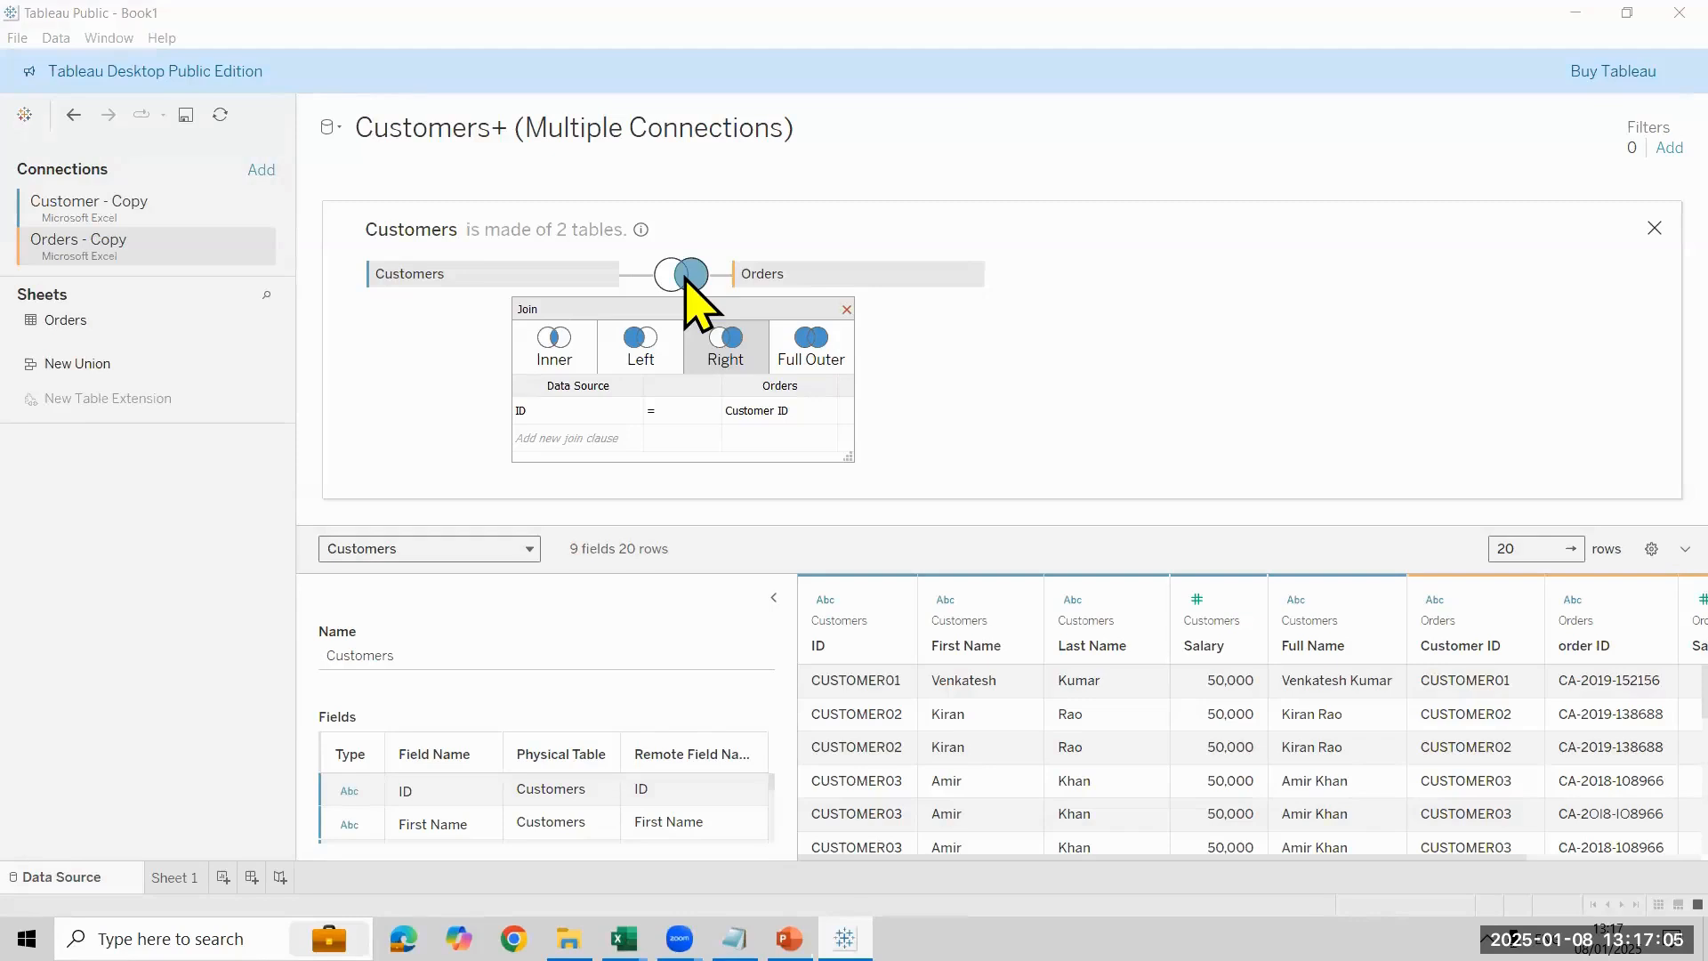
click(798, 358)
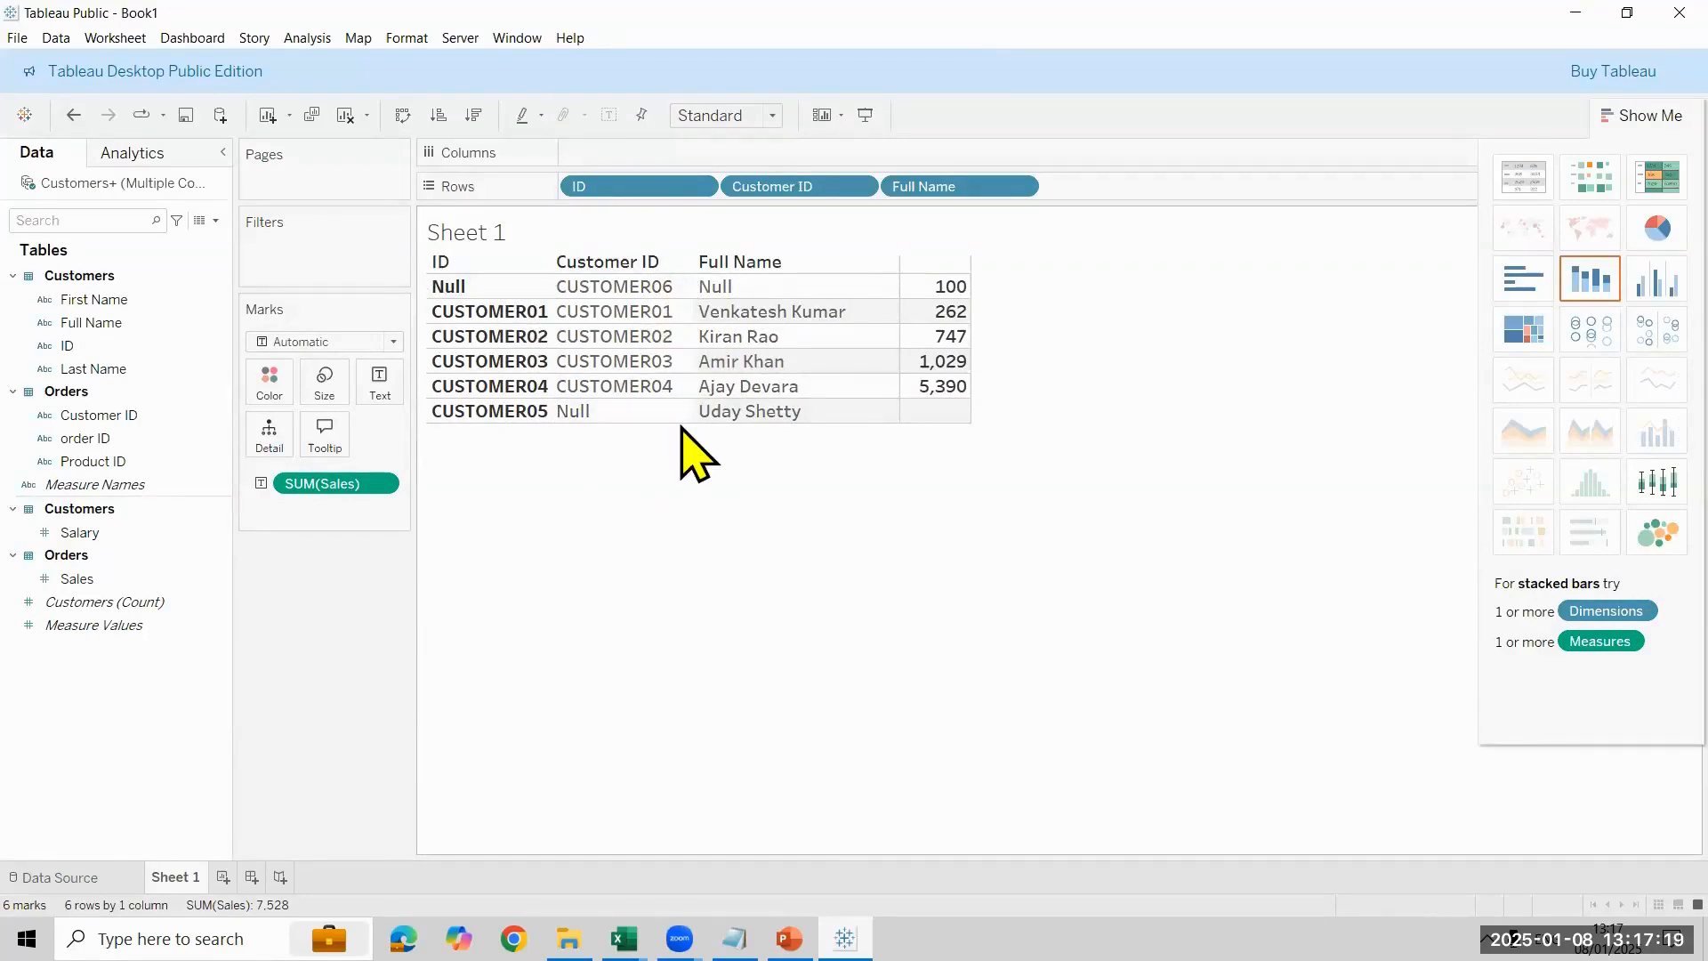
- Add the Salary measure to the Sheet 1 table alongside Sales
mouse_move(979, 418)
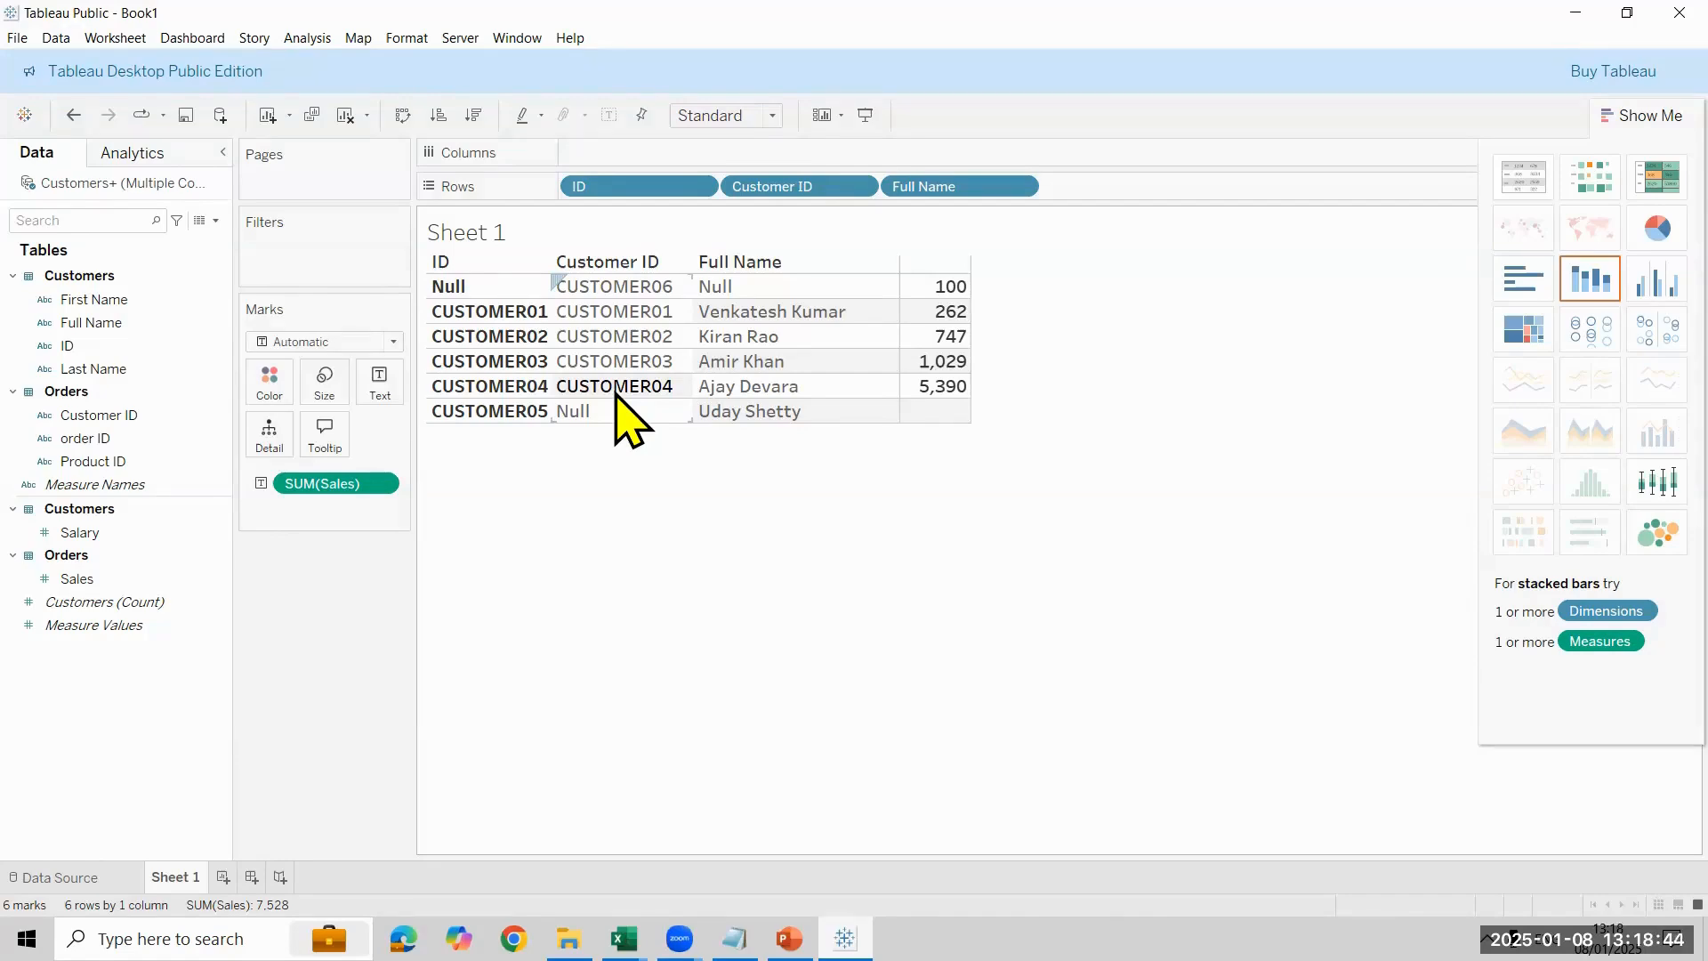
click(1112, 275)
double_click(145, 537)
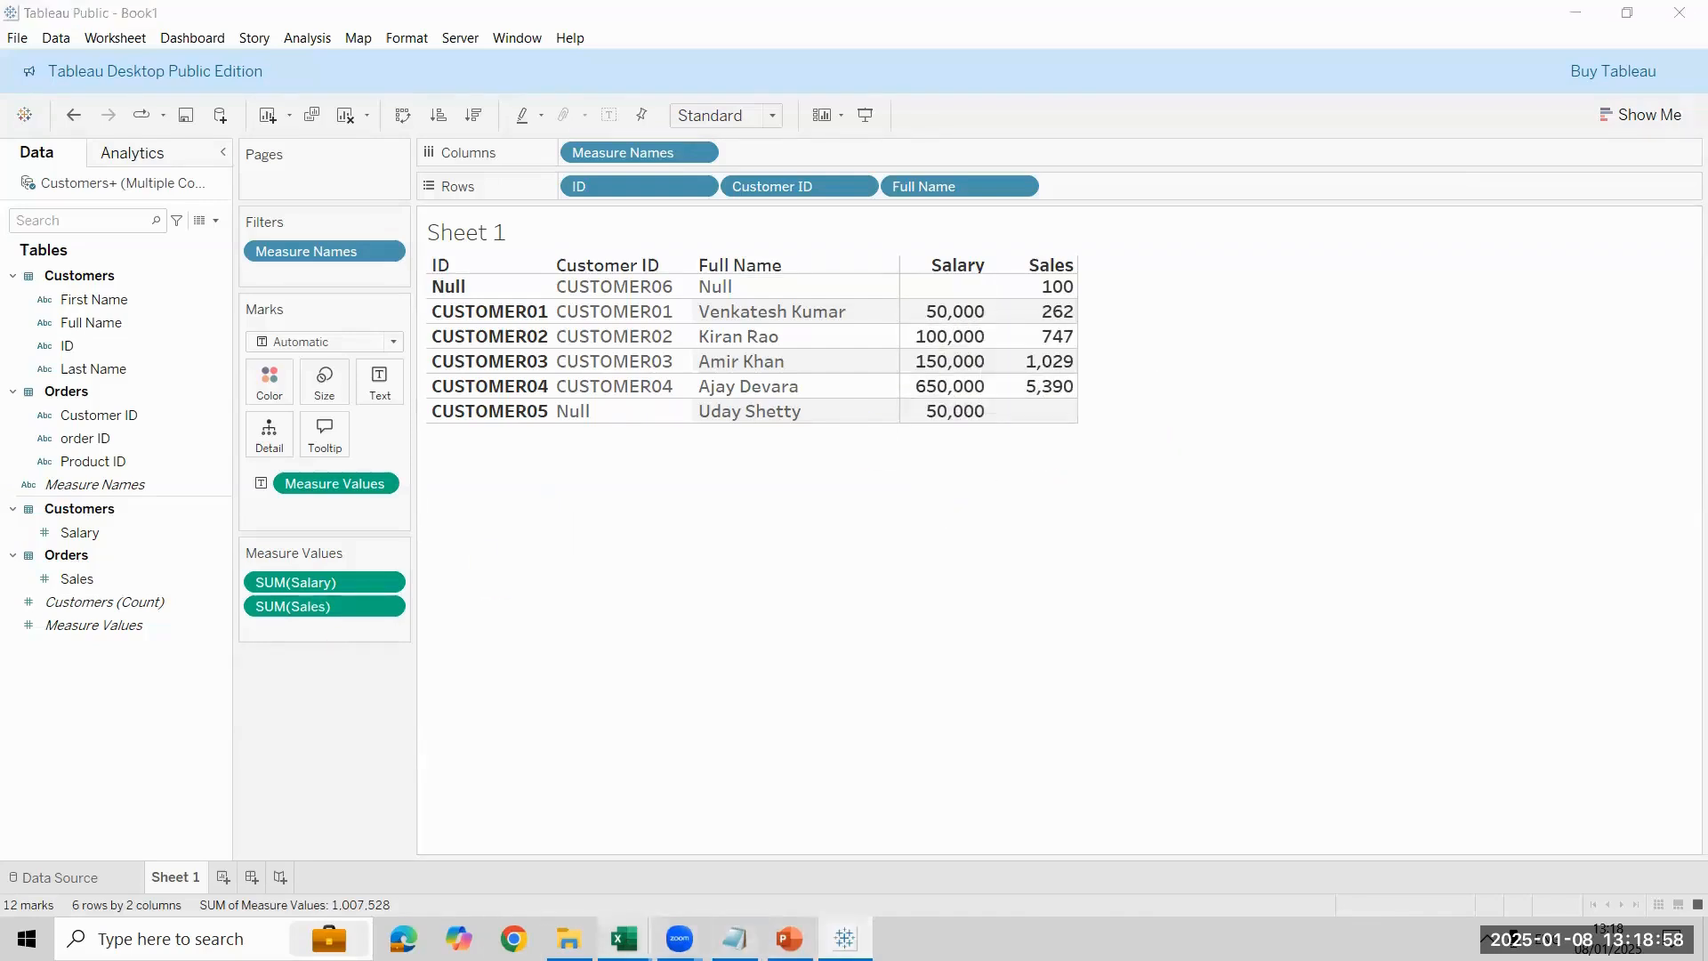
- Switch to the Excel workbooks and draw red arrows linking CUSTOMER01, CUSTOMER02 and CUSTOMER03 to each of their matching Orders rows
mouse_move(625, 939)
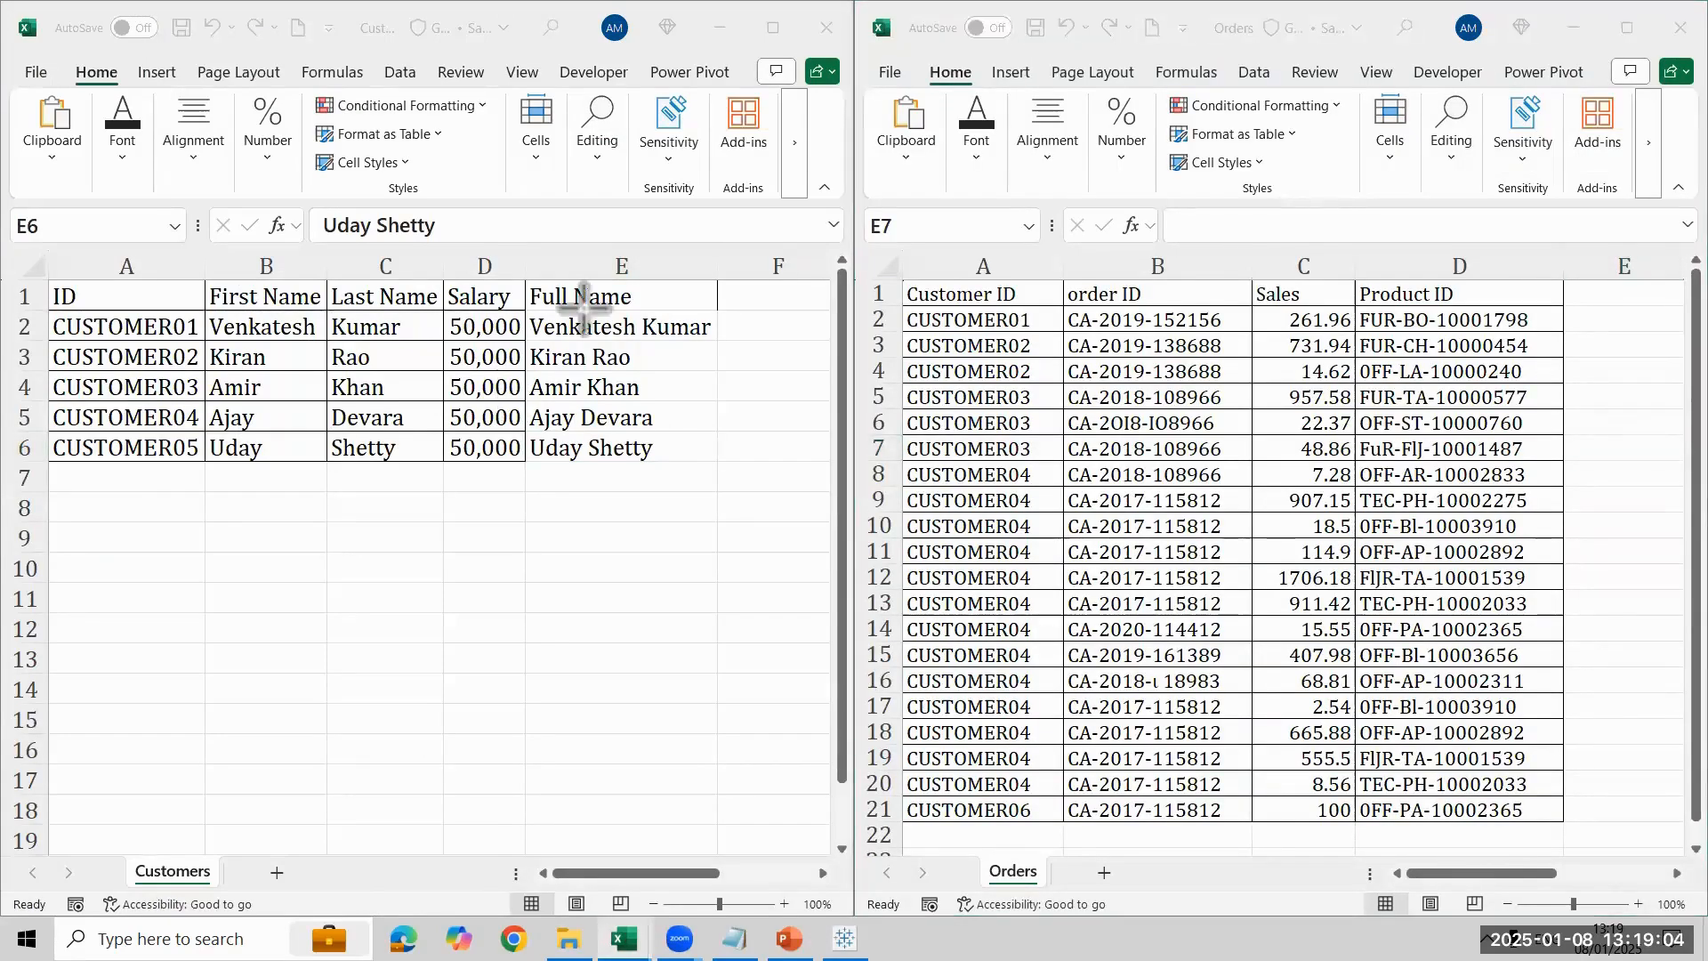
mouse_move(662, 324)
mouse_down()
mouse_move(912, 334)
mouse_move(893, 323)
mouse_up()
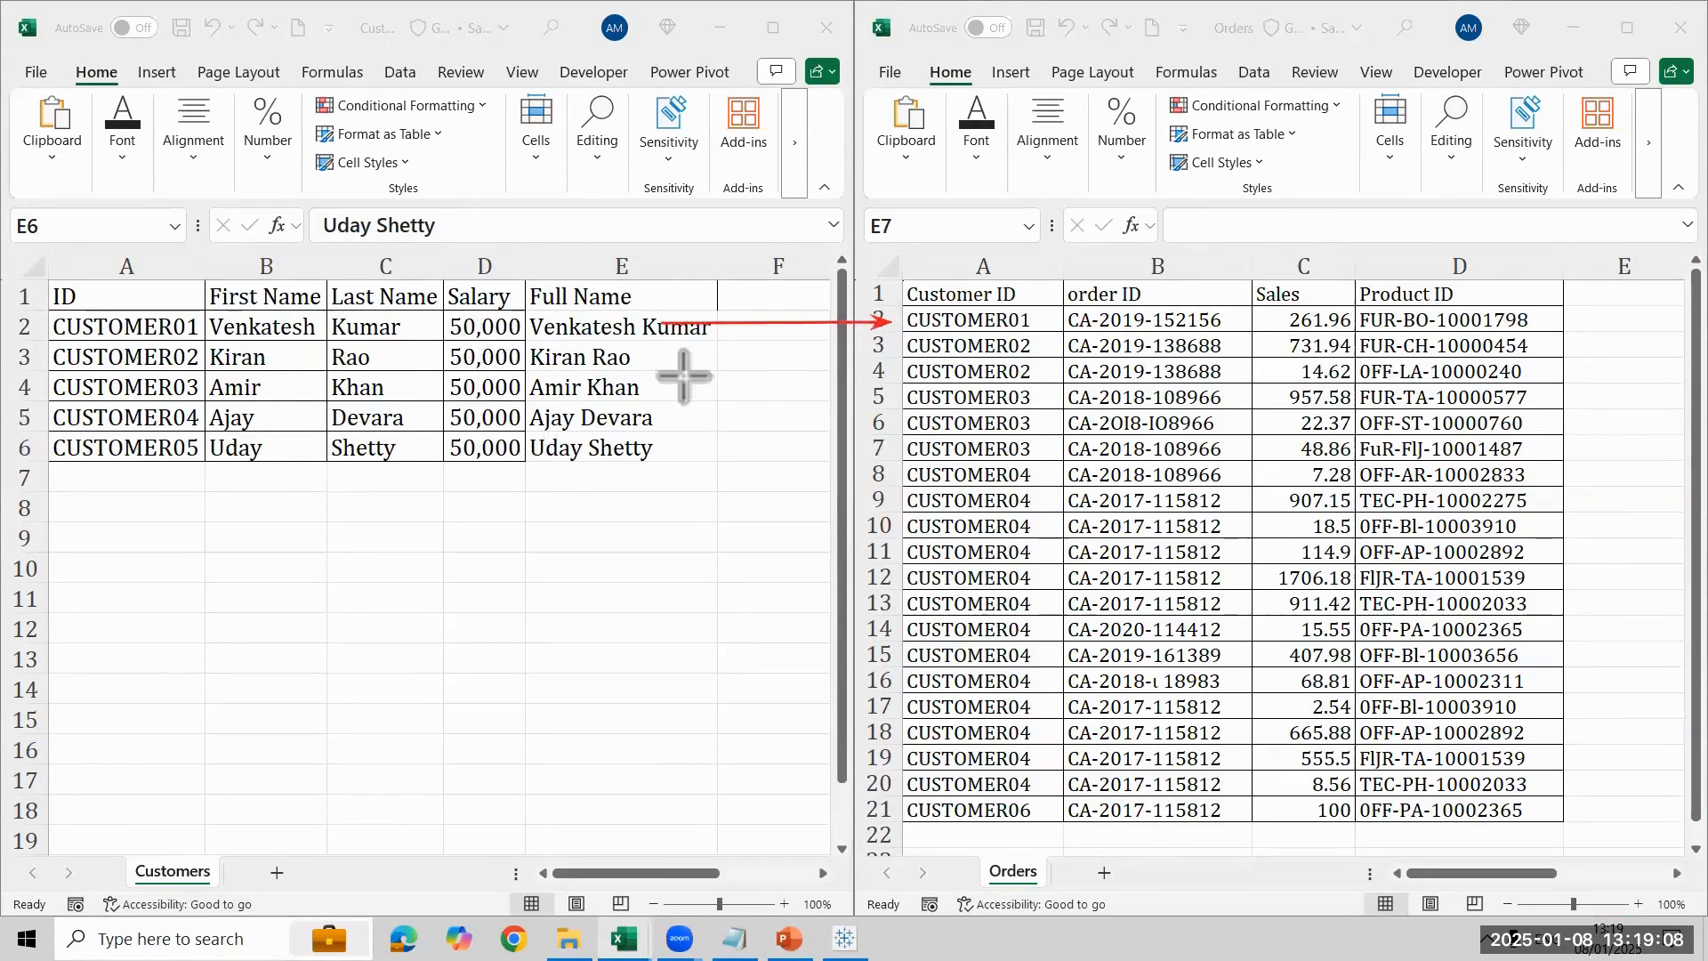
drag(652, 367, 875, 343)
drag(656, 367, 880, 372)
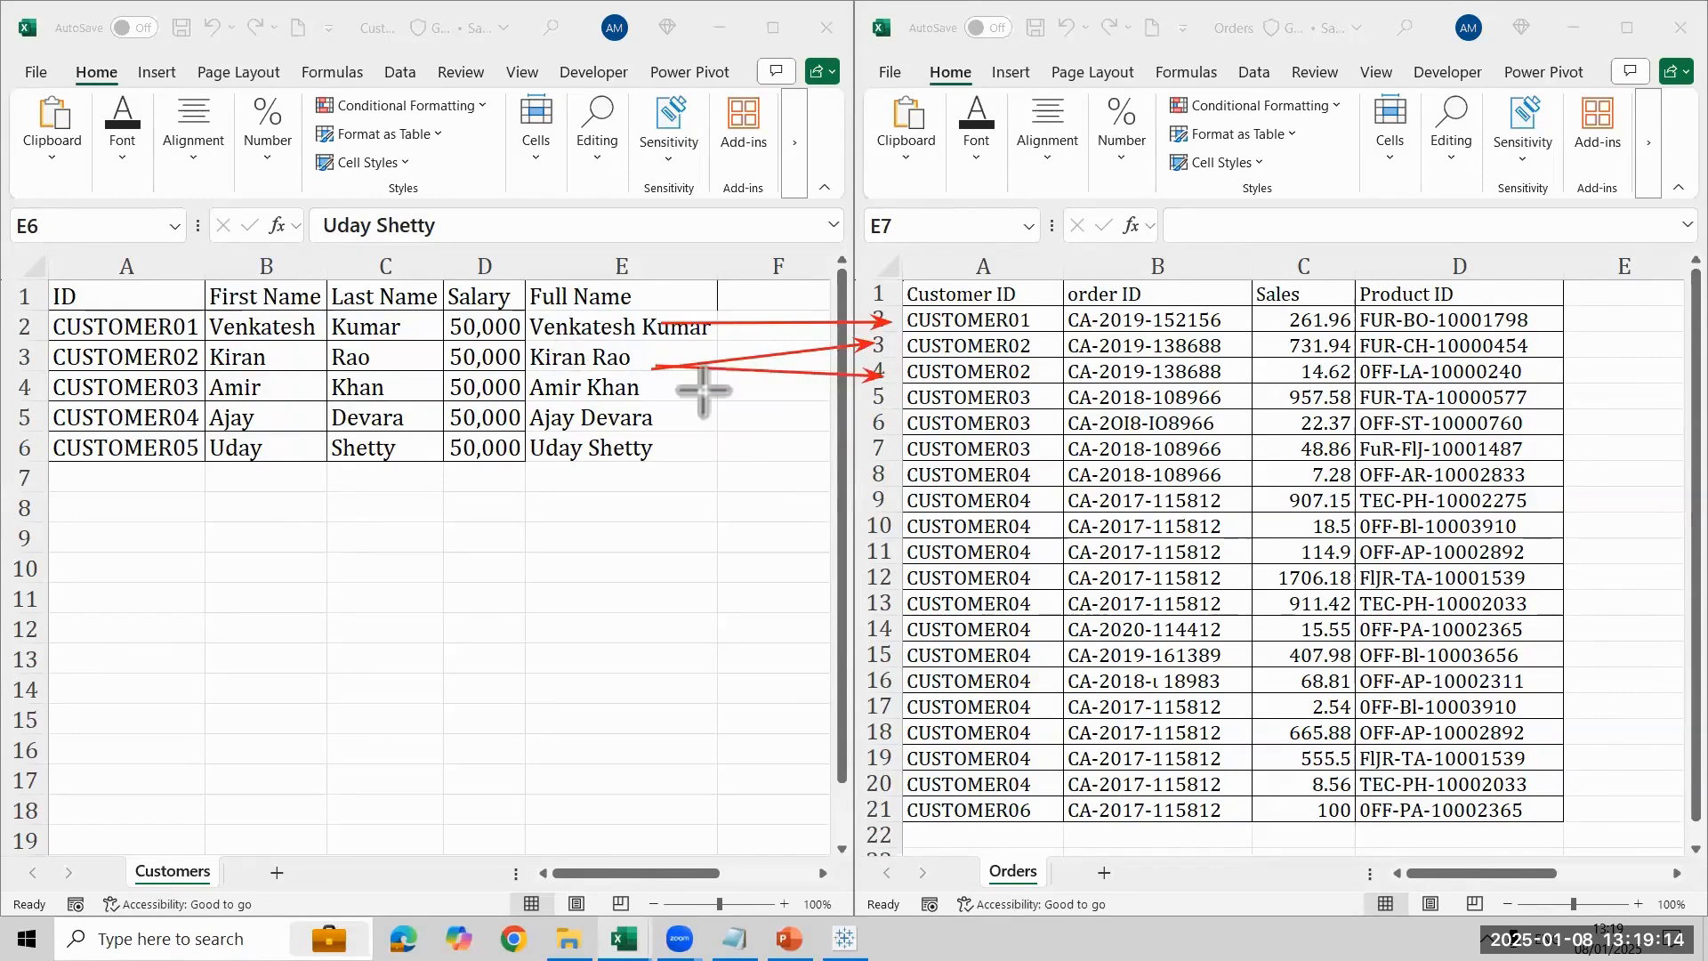
mouse_move(660, 388)
mouse_down()
mouse_move(880, 392)
mouse_move(852, 414)
mouse_move(863, 445)
mouse_up()
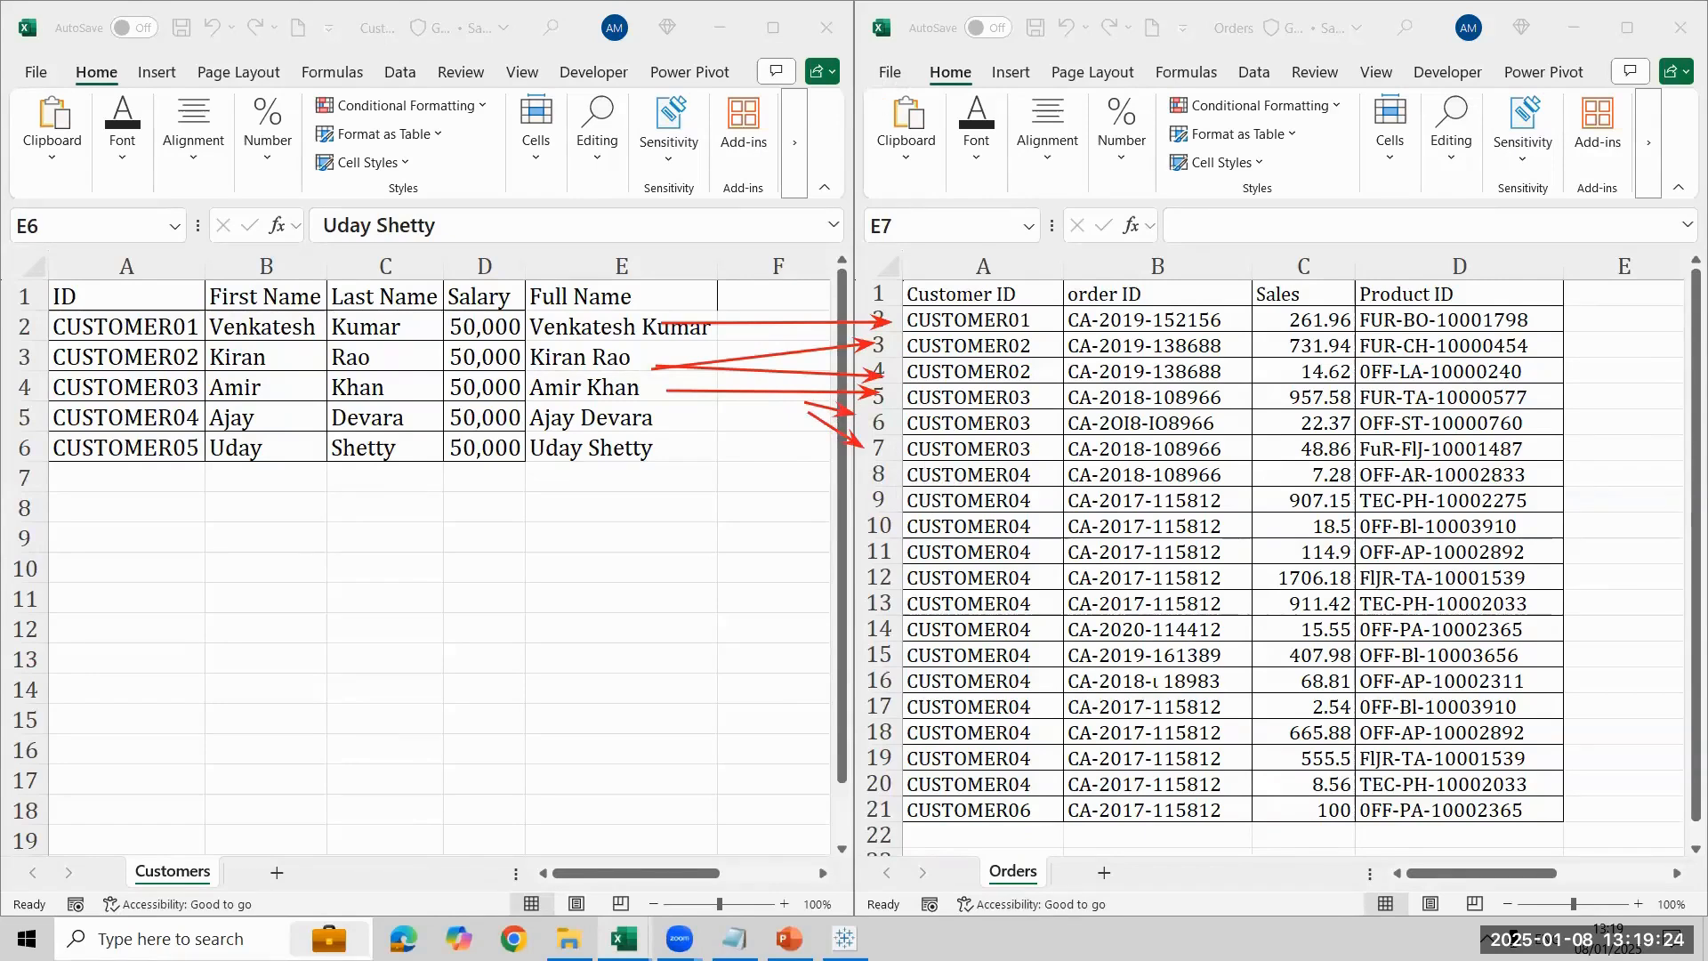
- Switch back to Tableau Public and compare each customer's summed Salary in the Sheet 1 table with the linked Orders rows
click(844, 938)
mouse_move(982, 382)
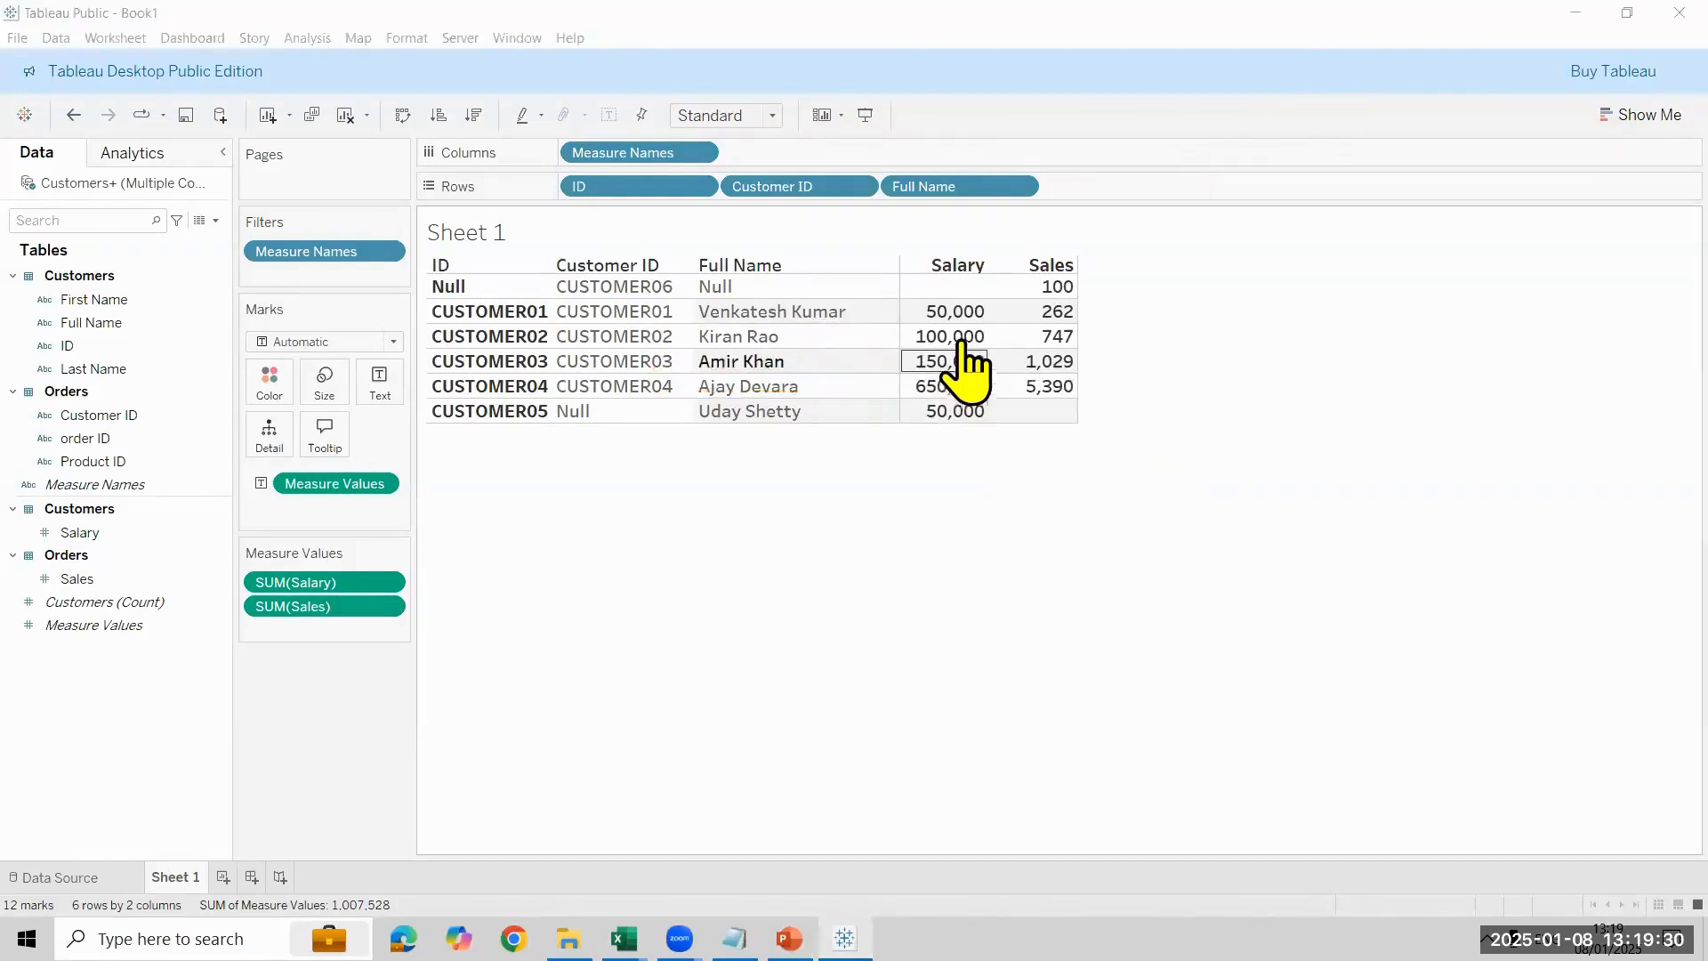
mouse_move(964, 351)
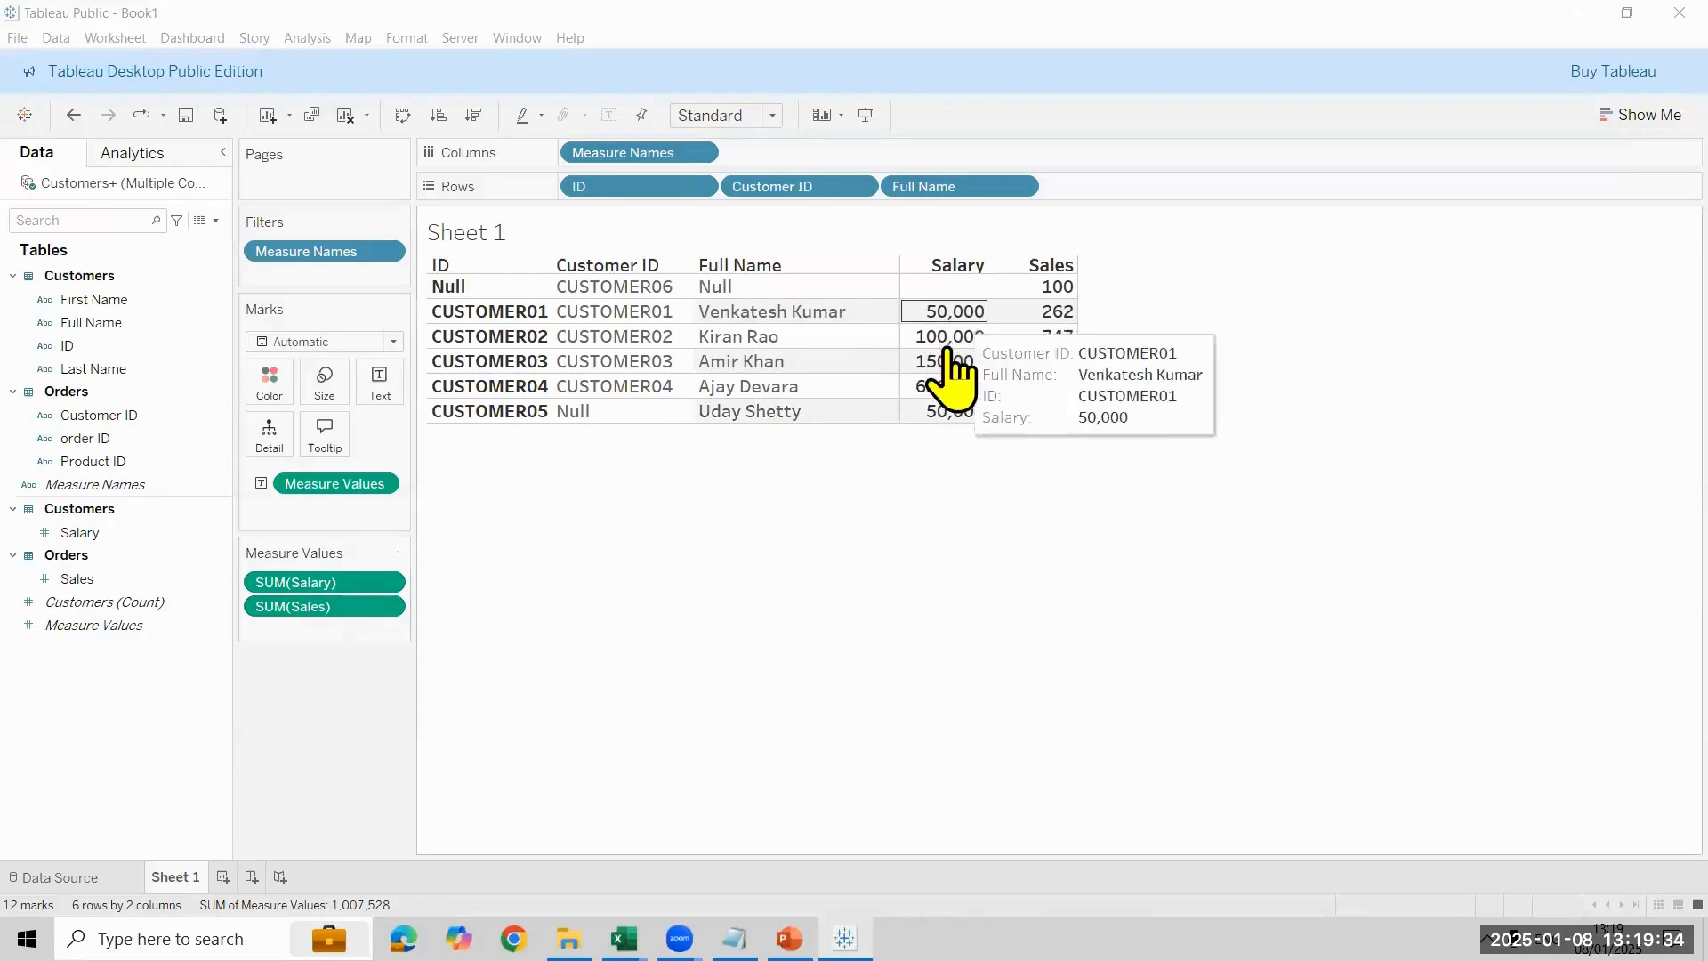
mouse_move(956, 427)
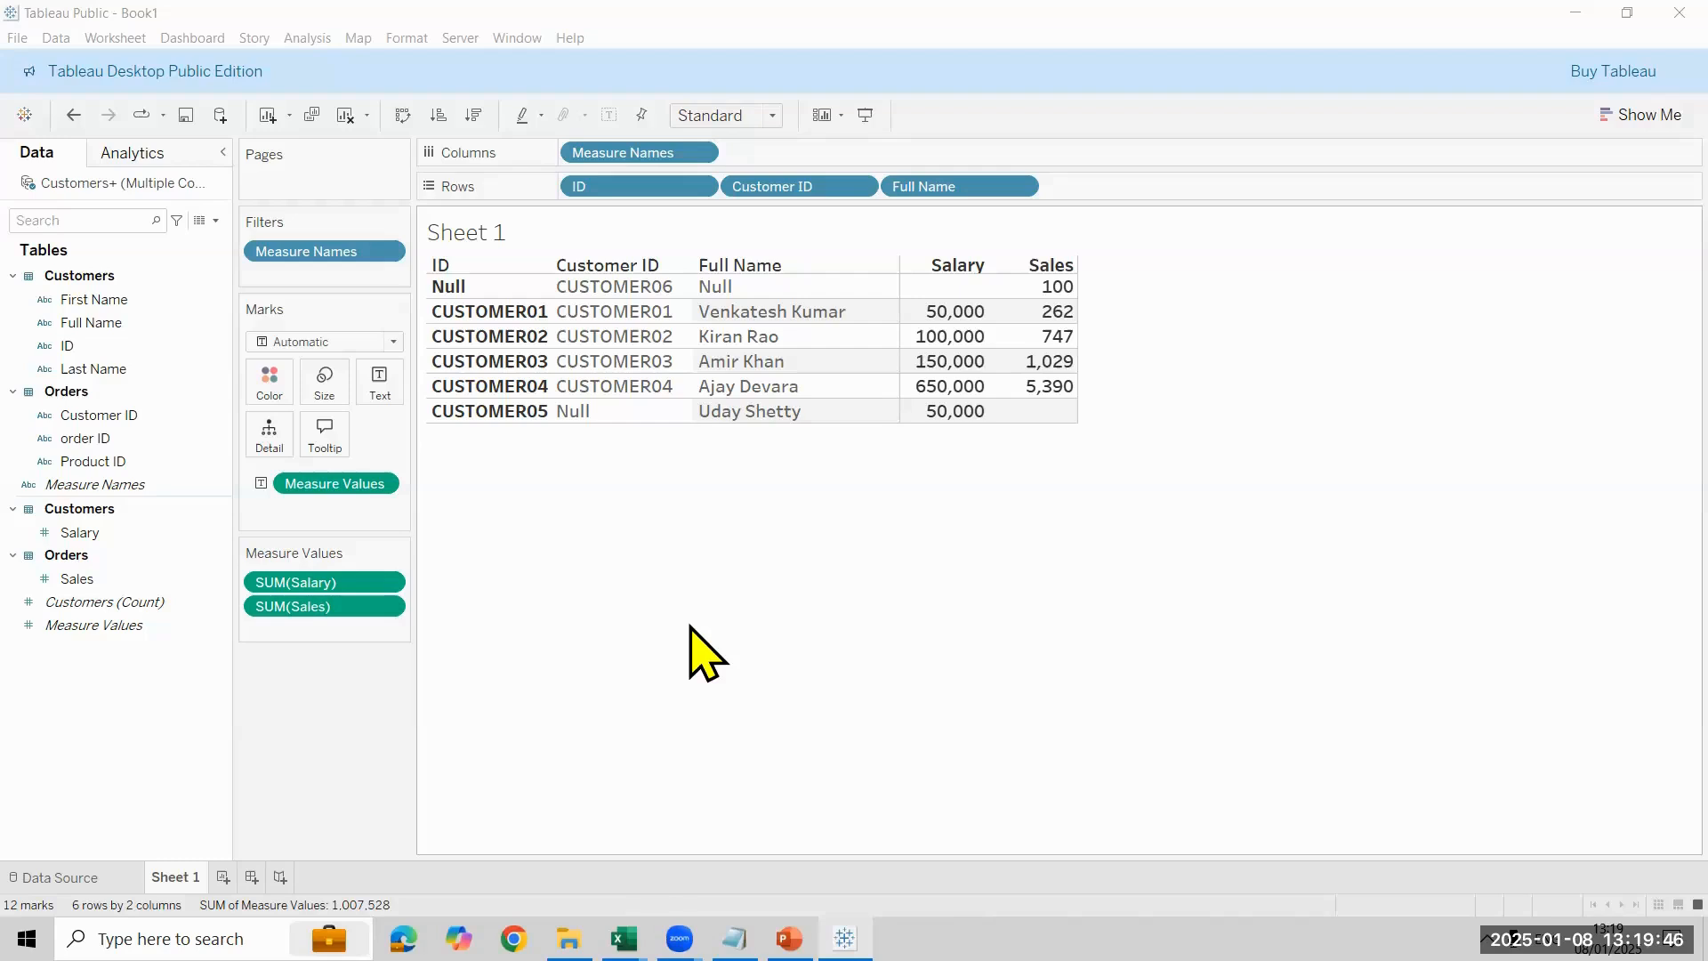
- Try the Average aggregation for the Salary measure in the Sheet 1 table, and undo the change
click(388, 583)
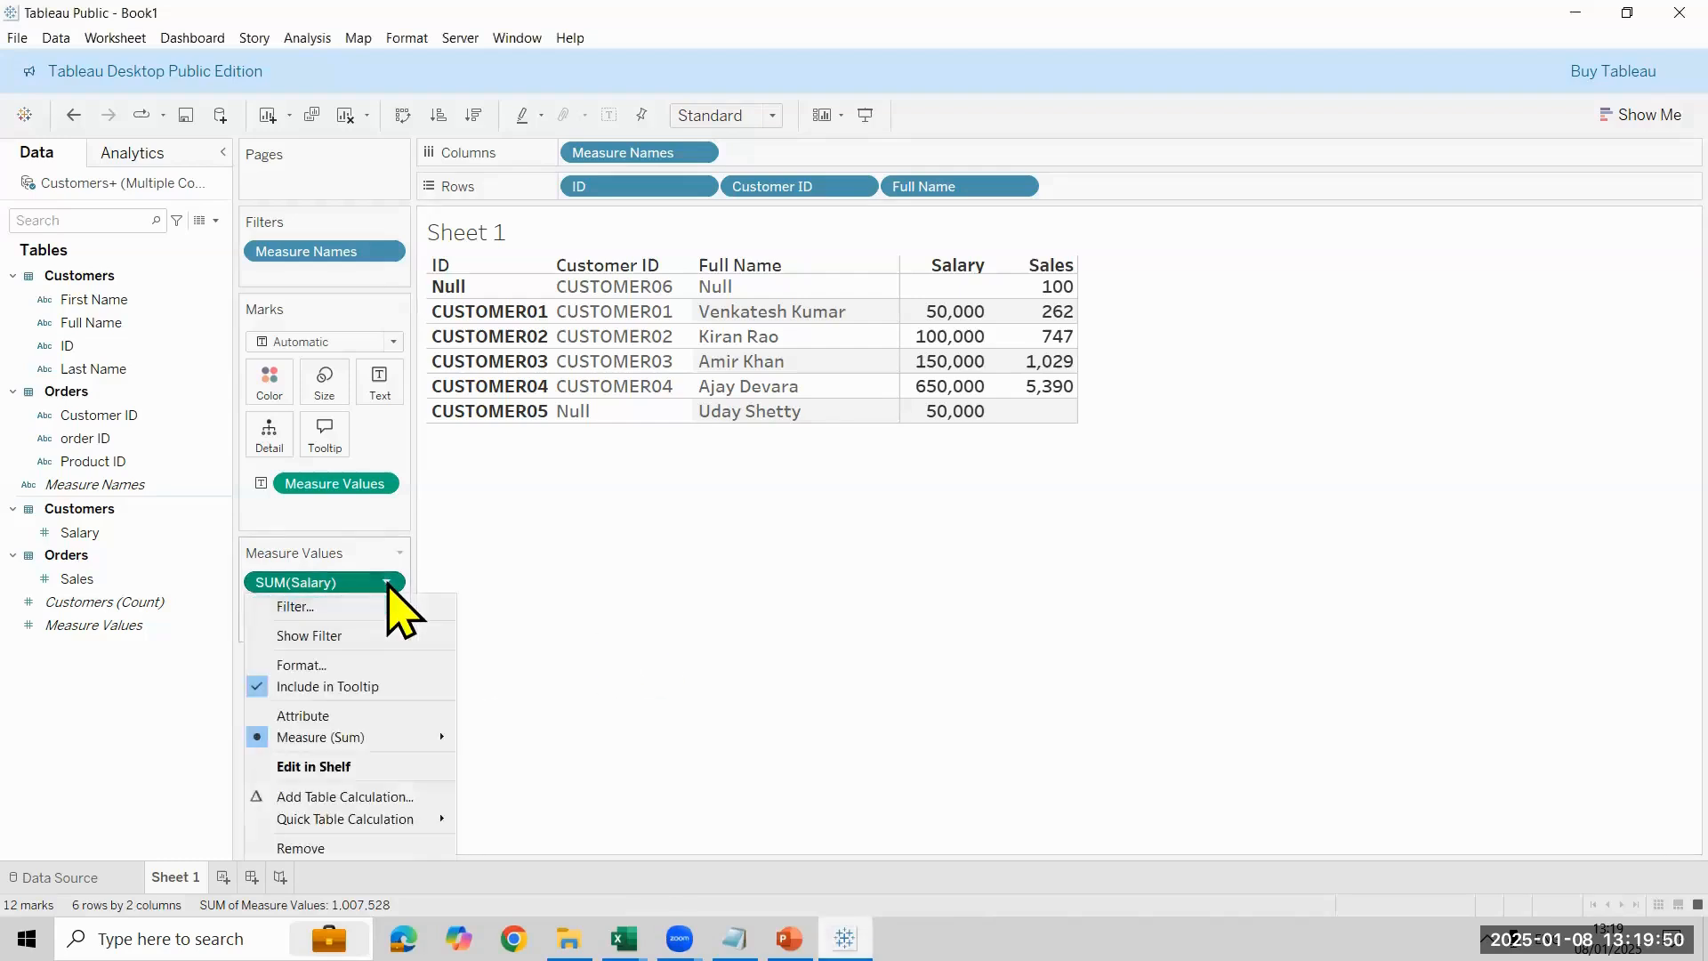
mouse_move(427, 739)
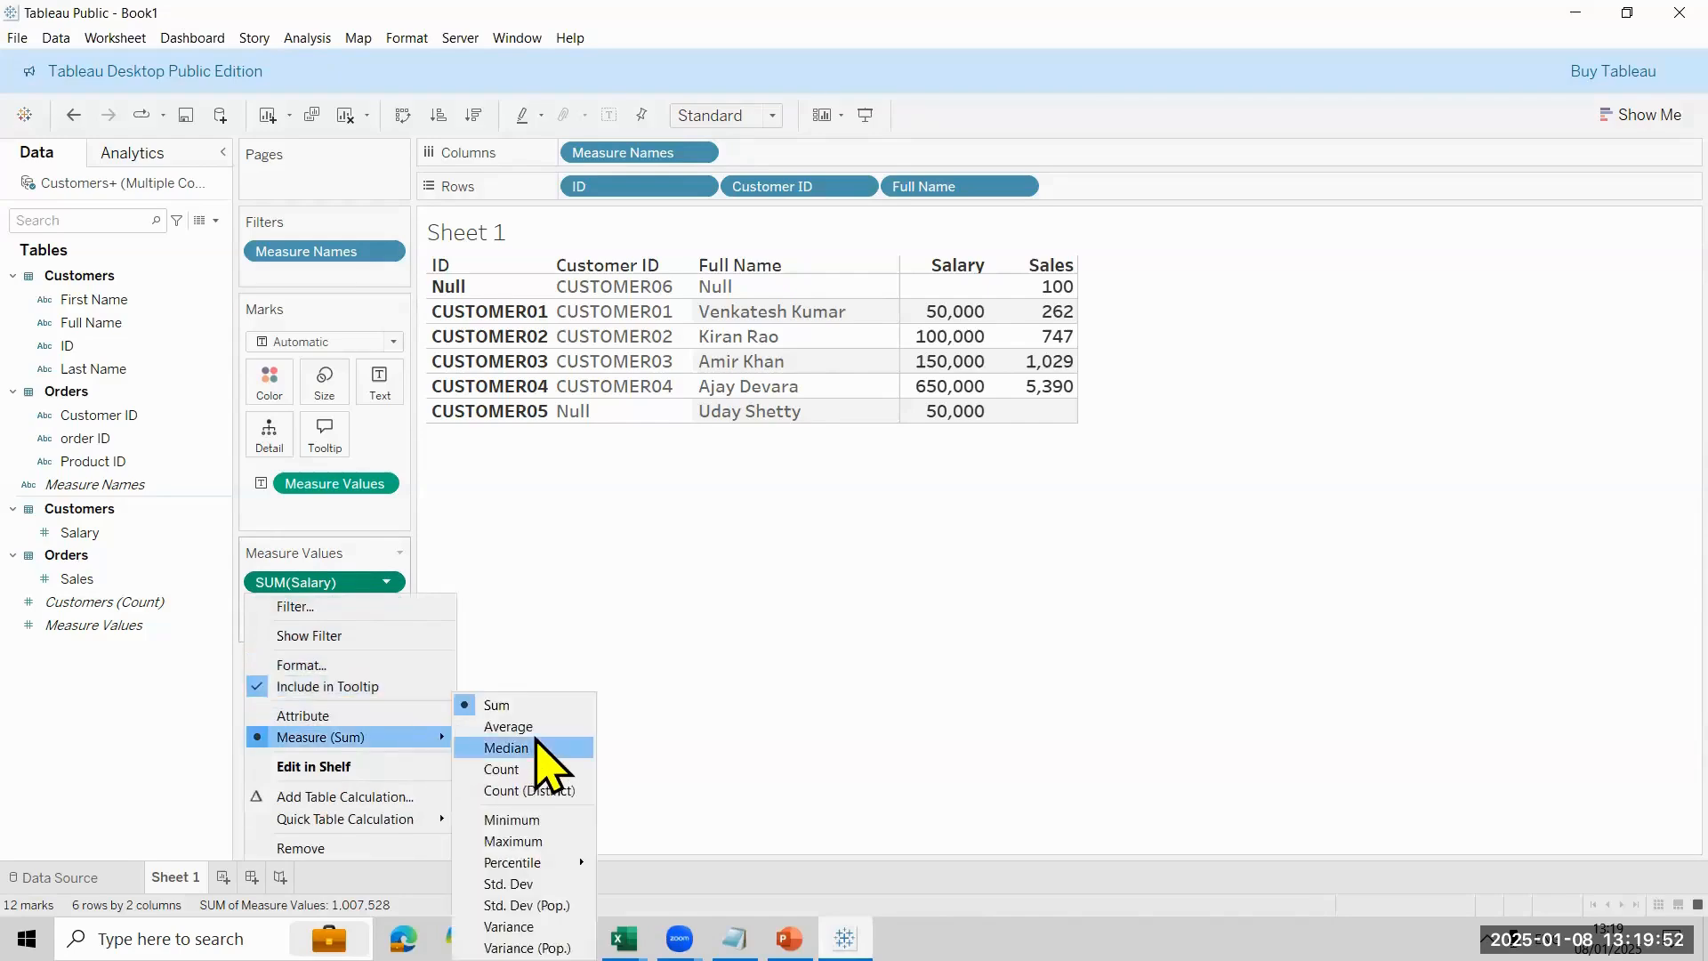
click(536, 726)
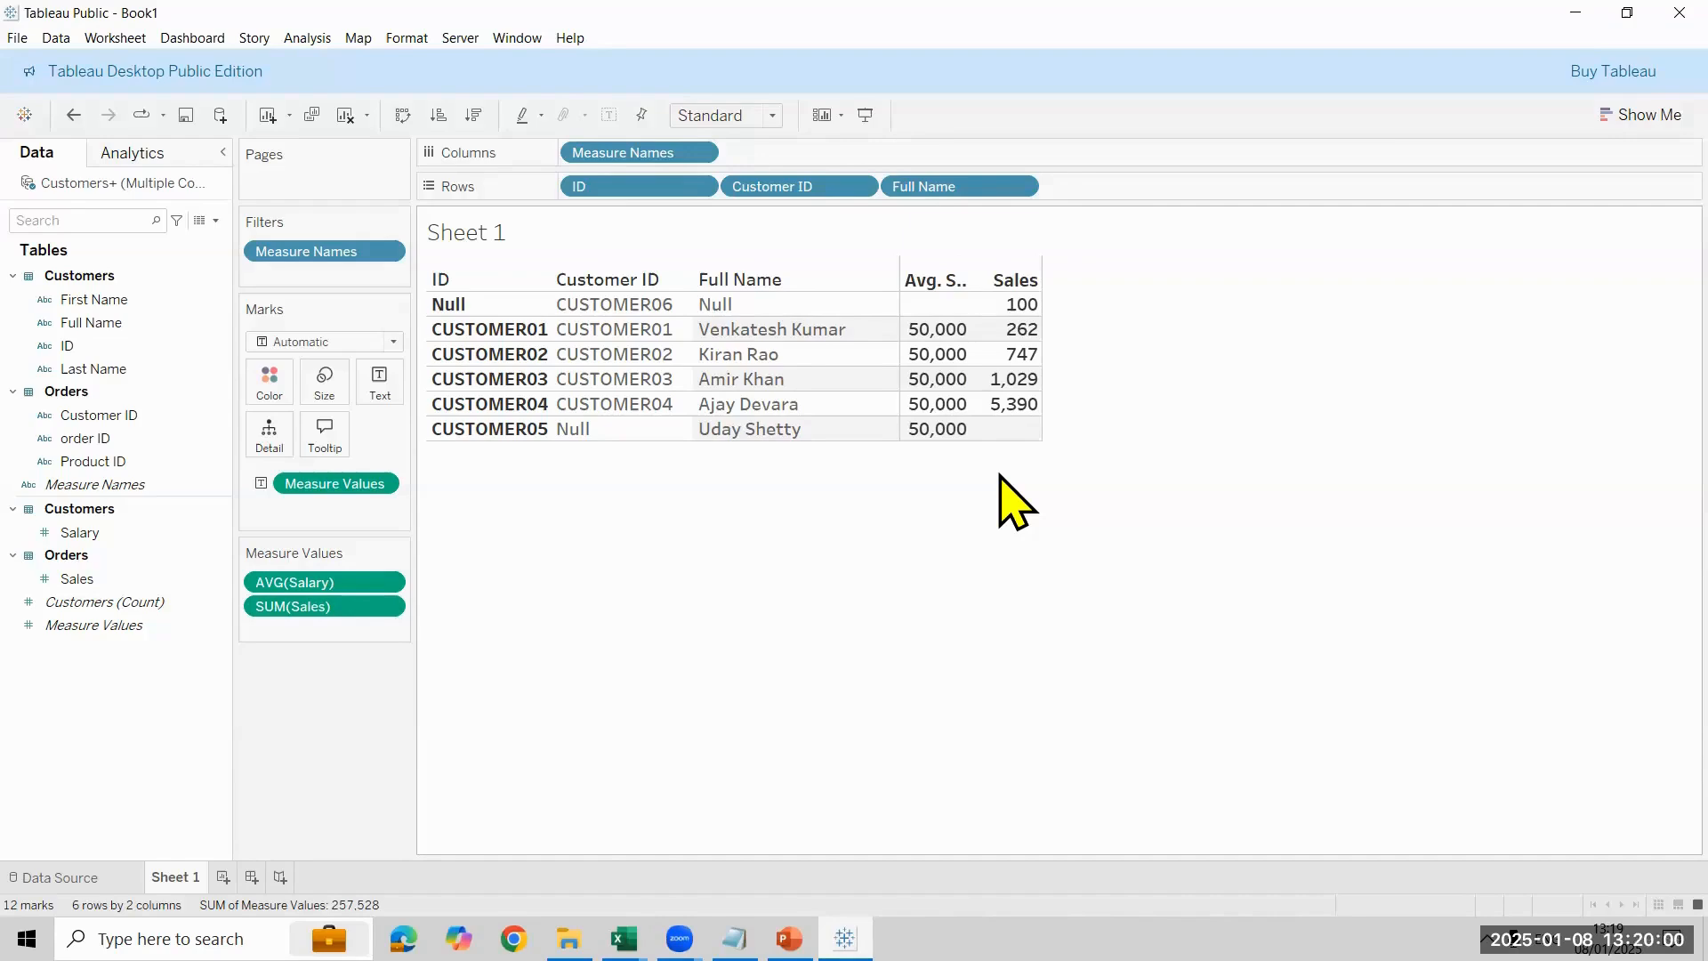
key(ctrl+z)
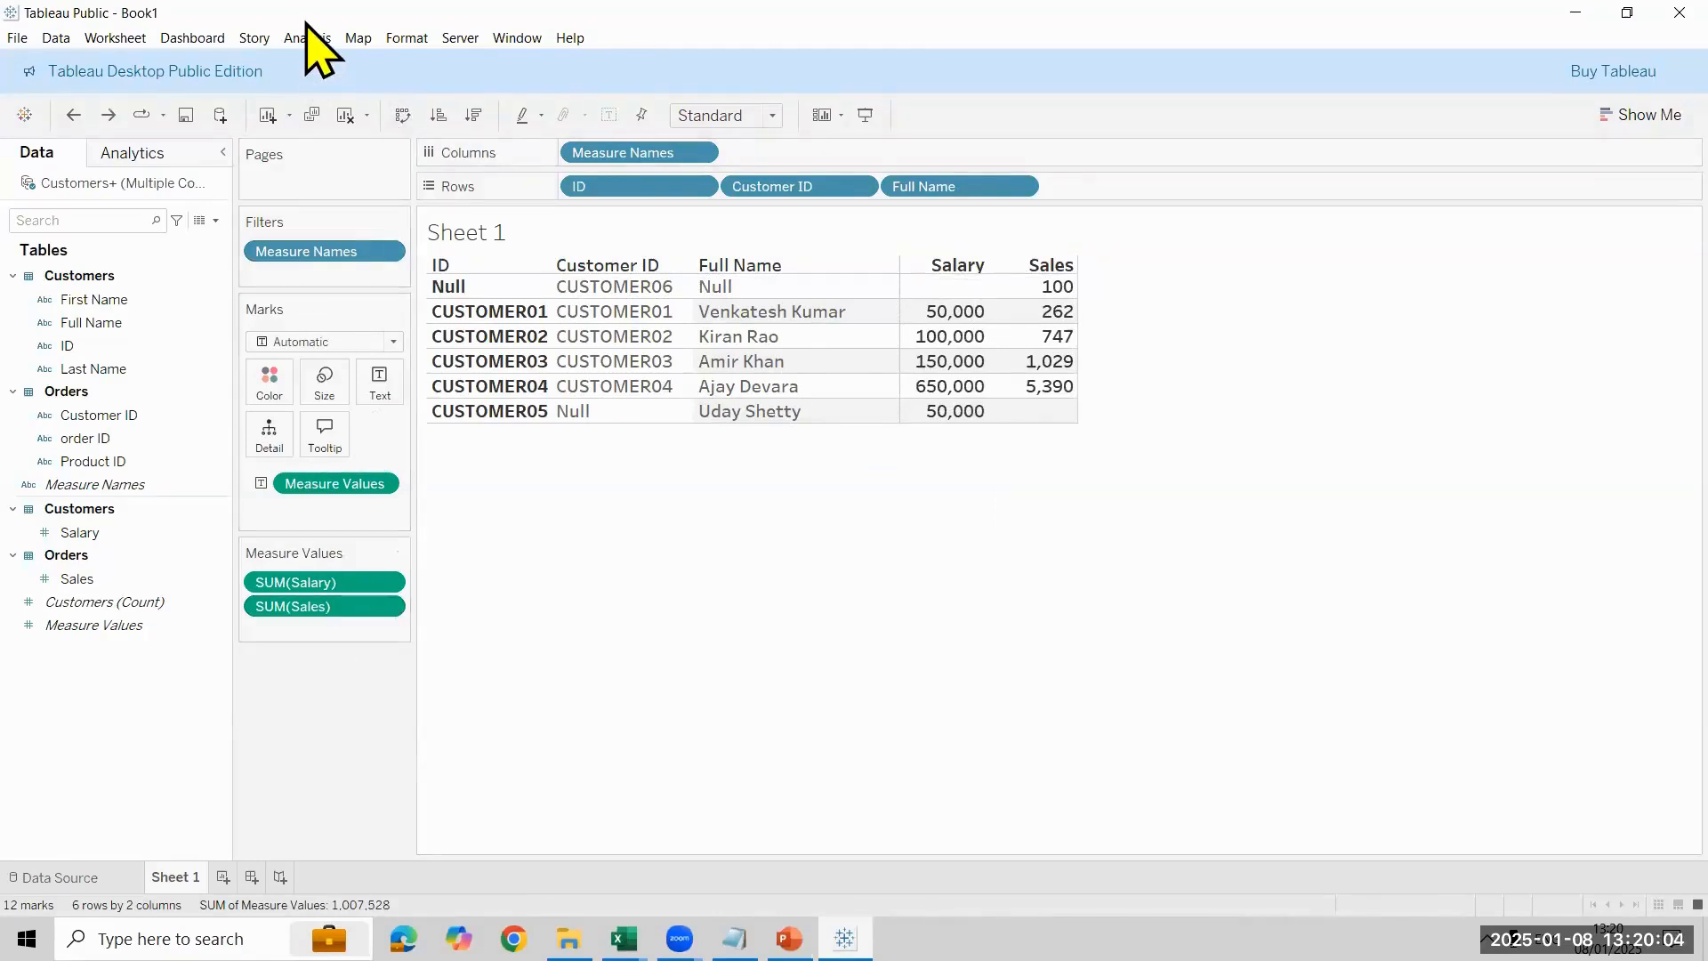
- Turn off Aggregate Measures to display the individual Salary and Sales values per customer, and turn it back on
click(402, 38)
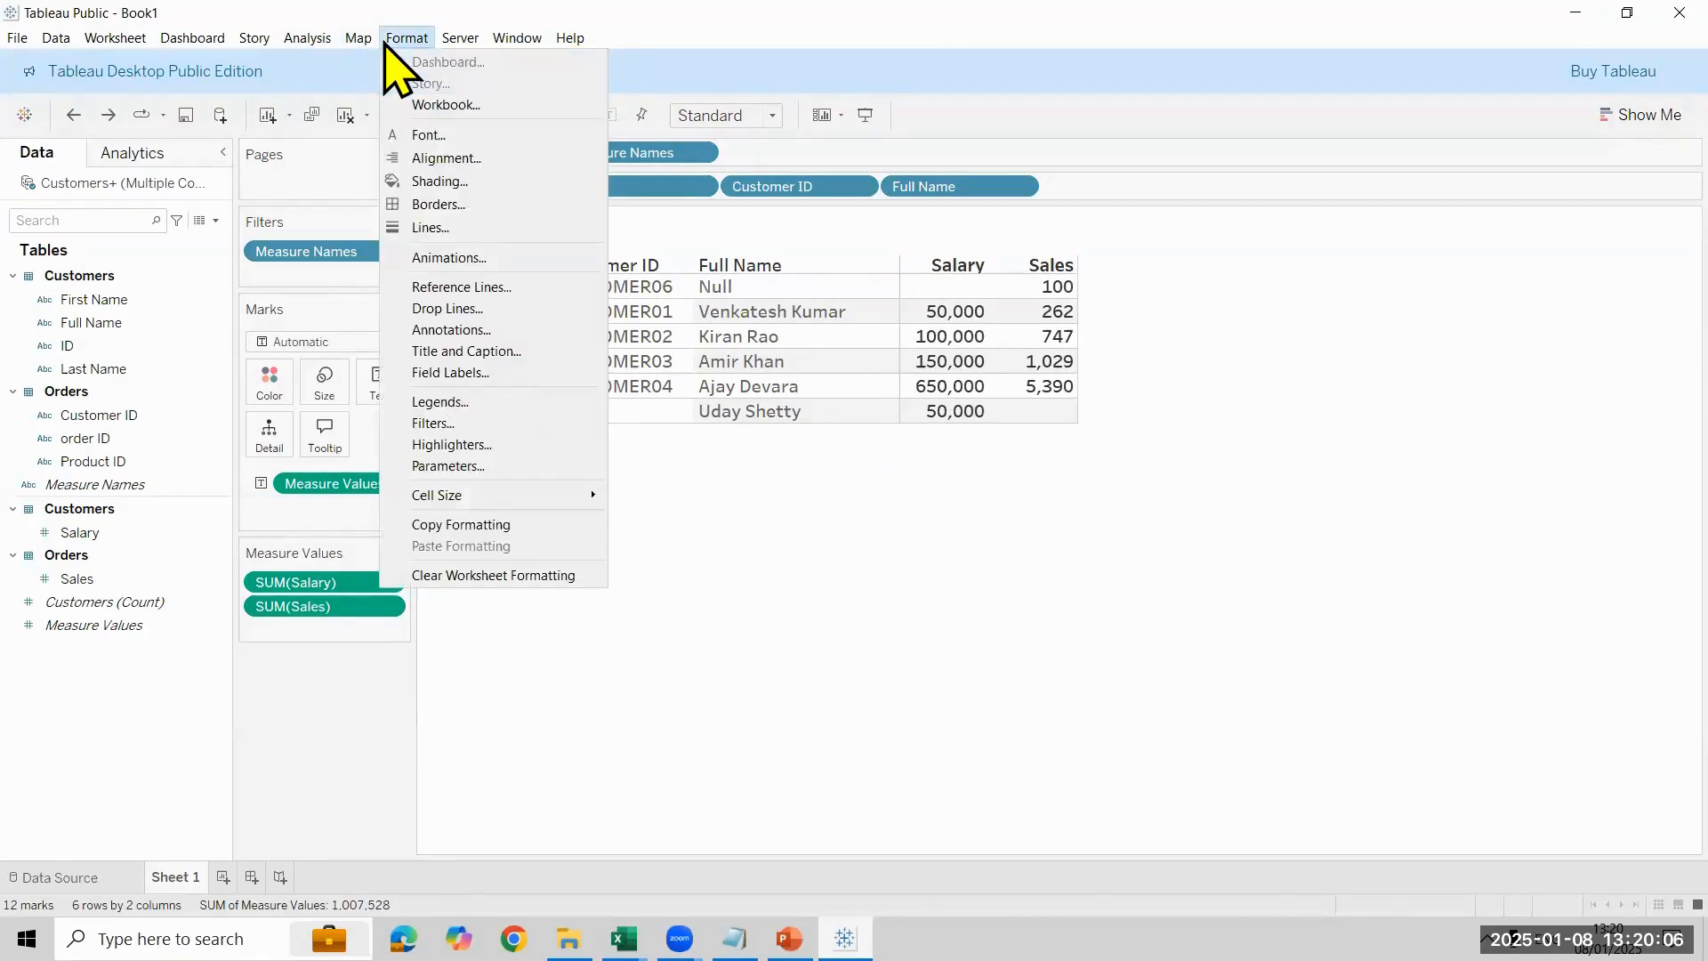
mouse_move(301, 50)
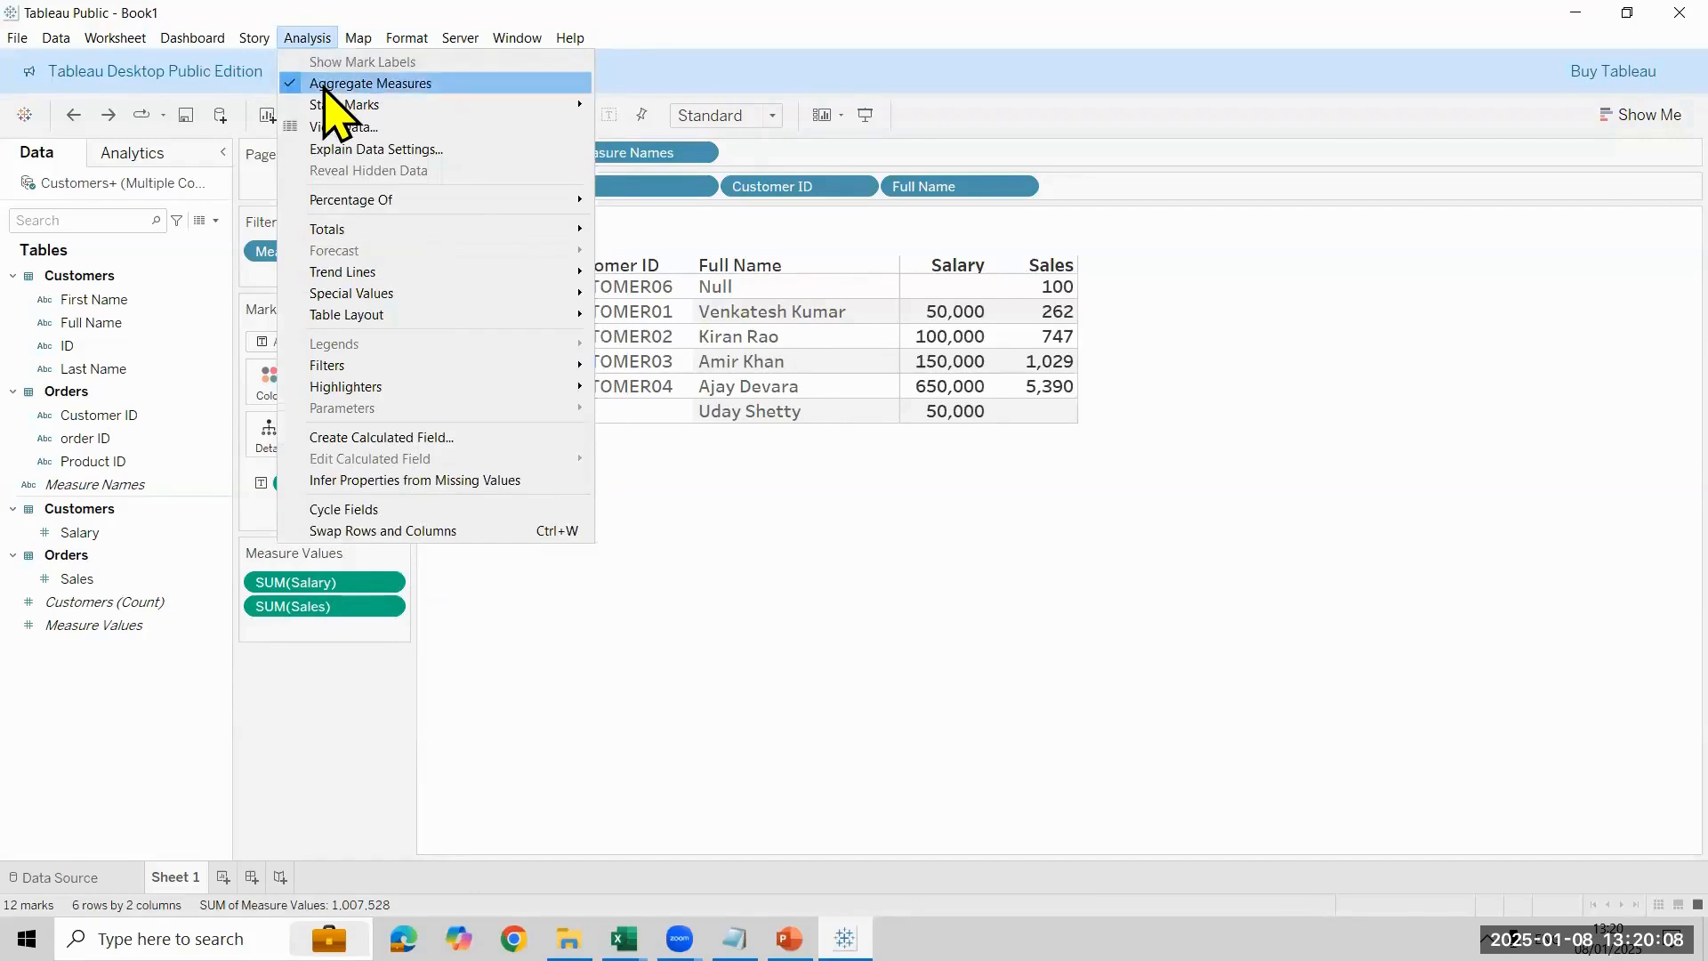
click(370, 83)
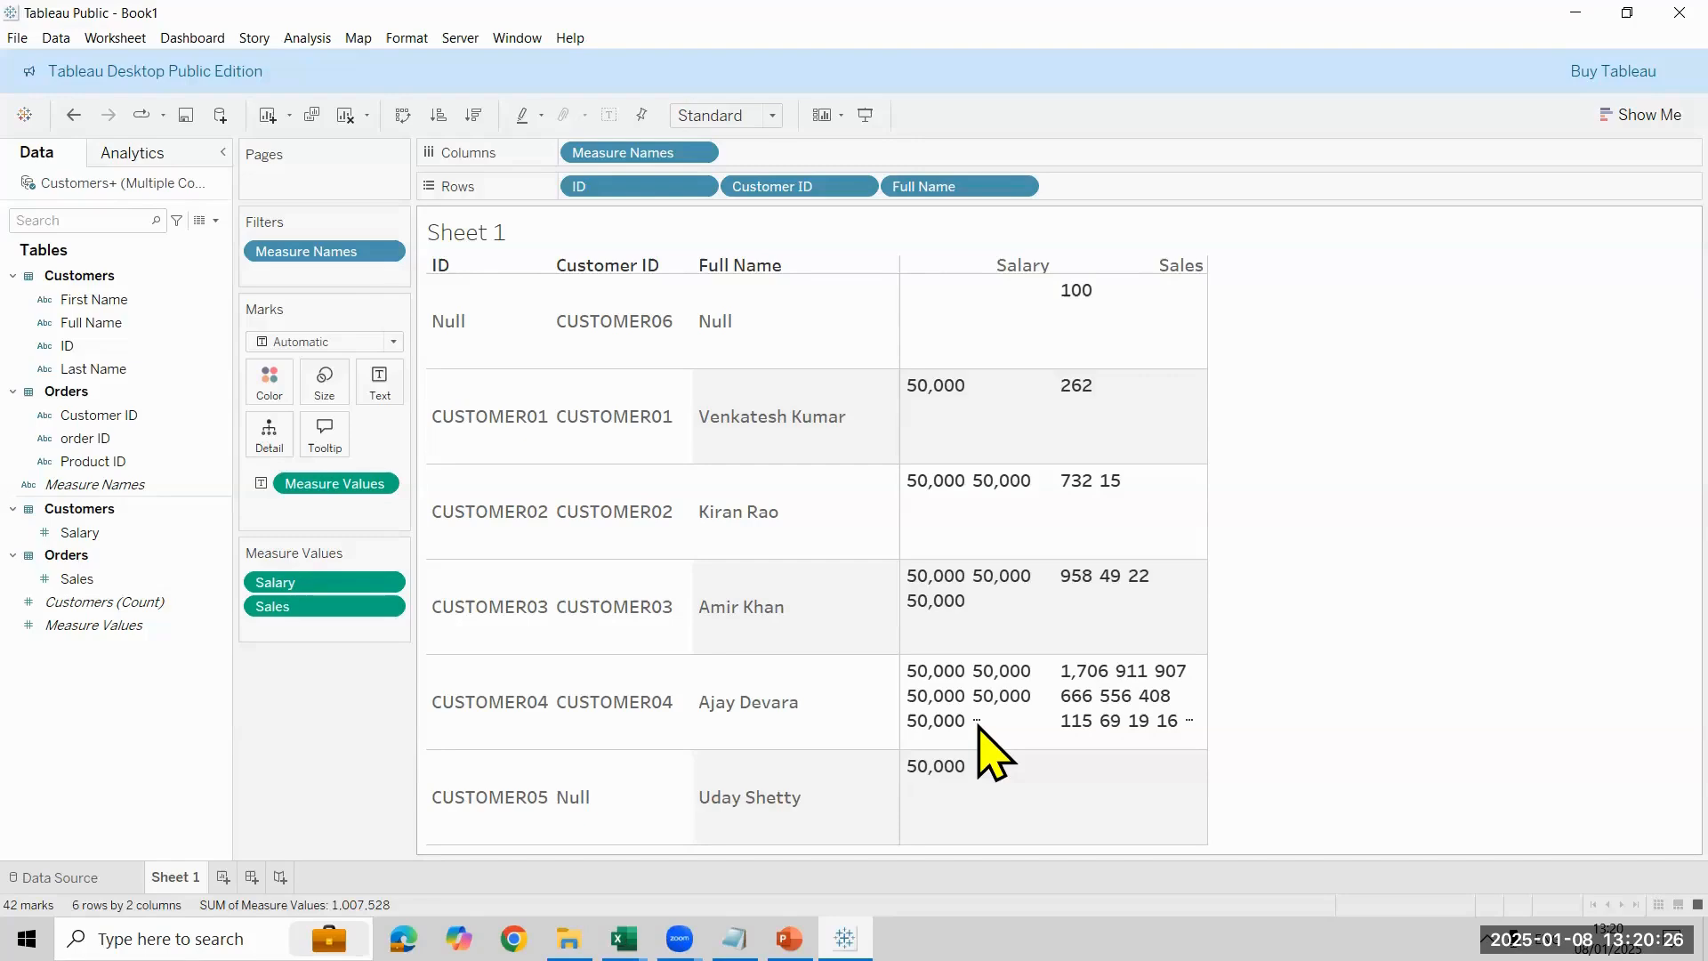
click(308, 37)
click(391, 83)
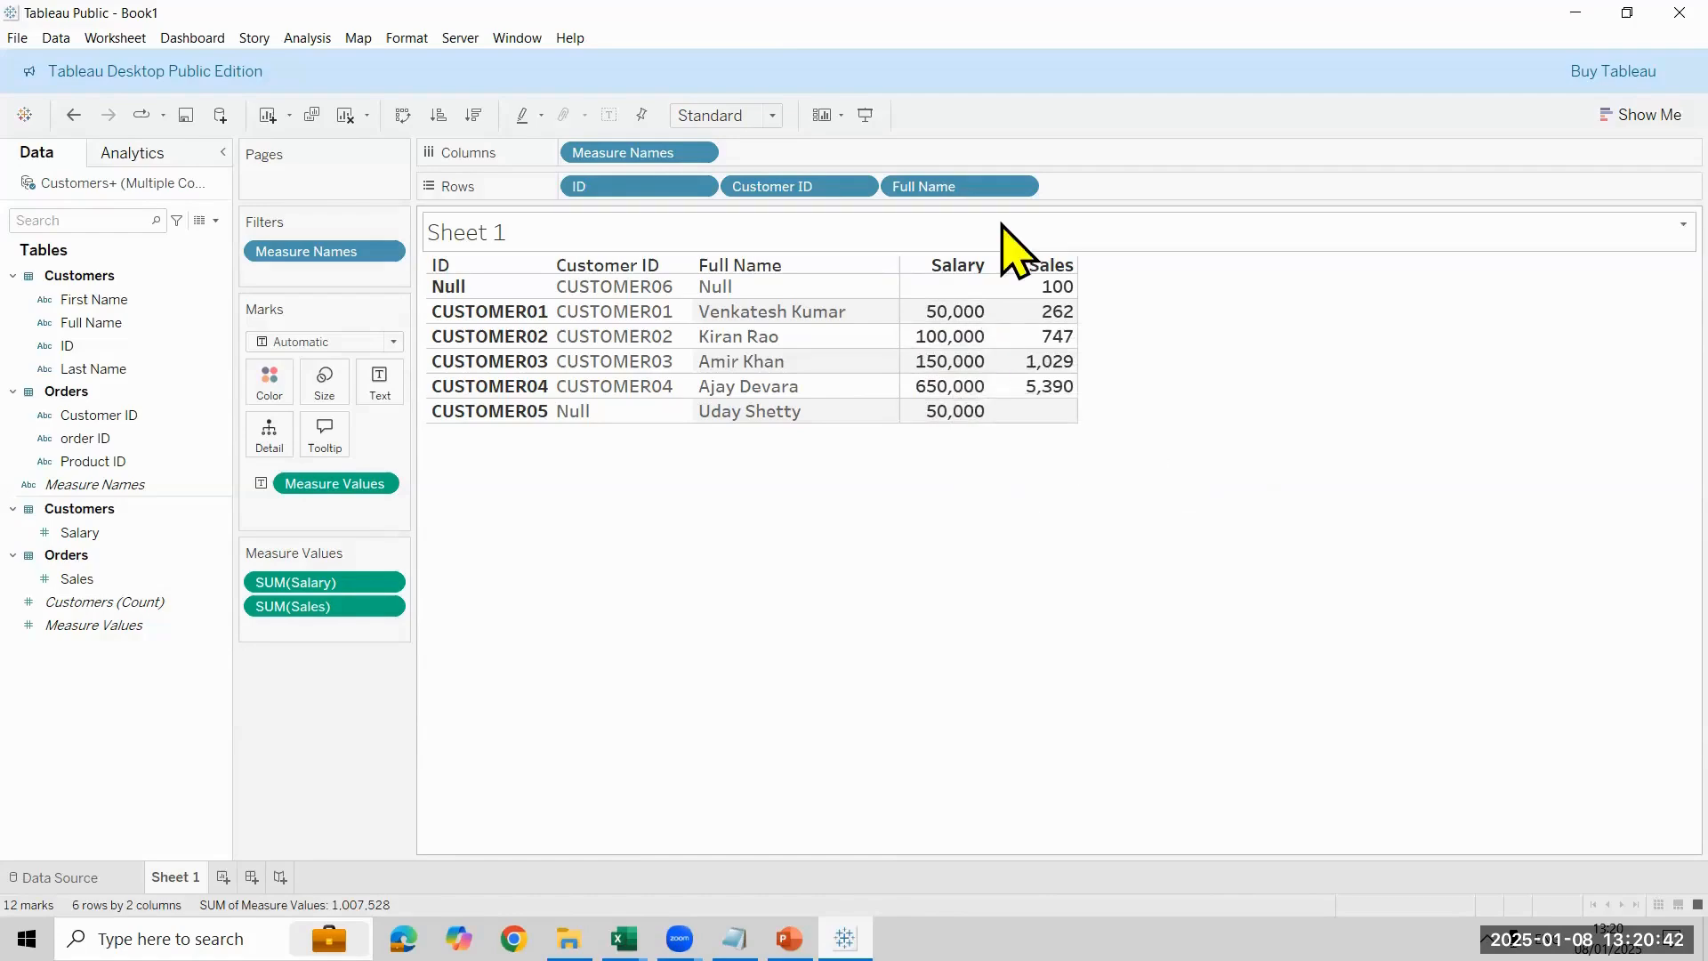
- Set the aggregation of the Salary measure in the Sheet 1 table to Average
click(388, 584)
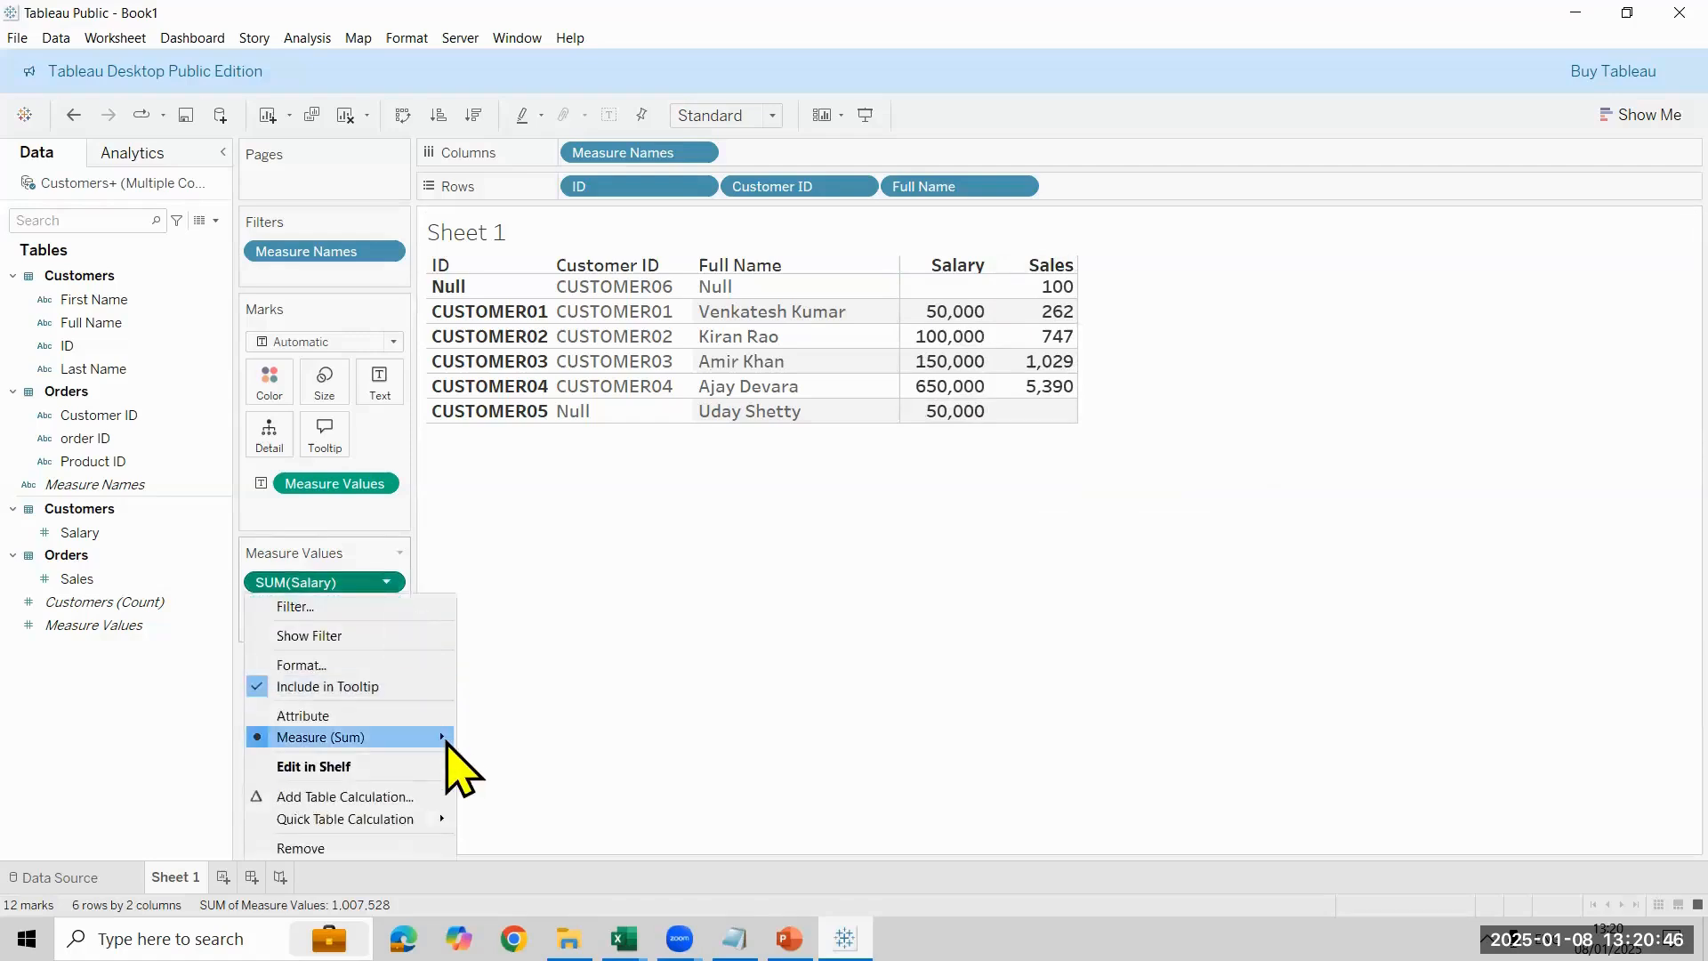
mouse_move(447, 741)
click(579, 725)
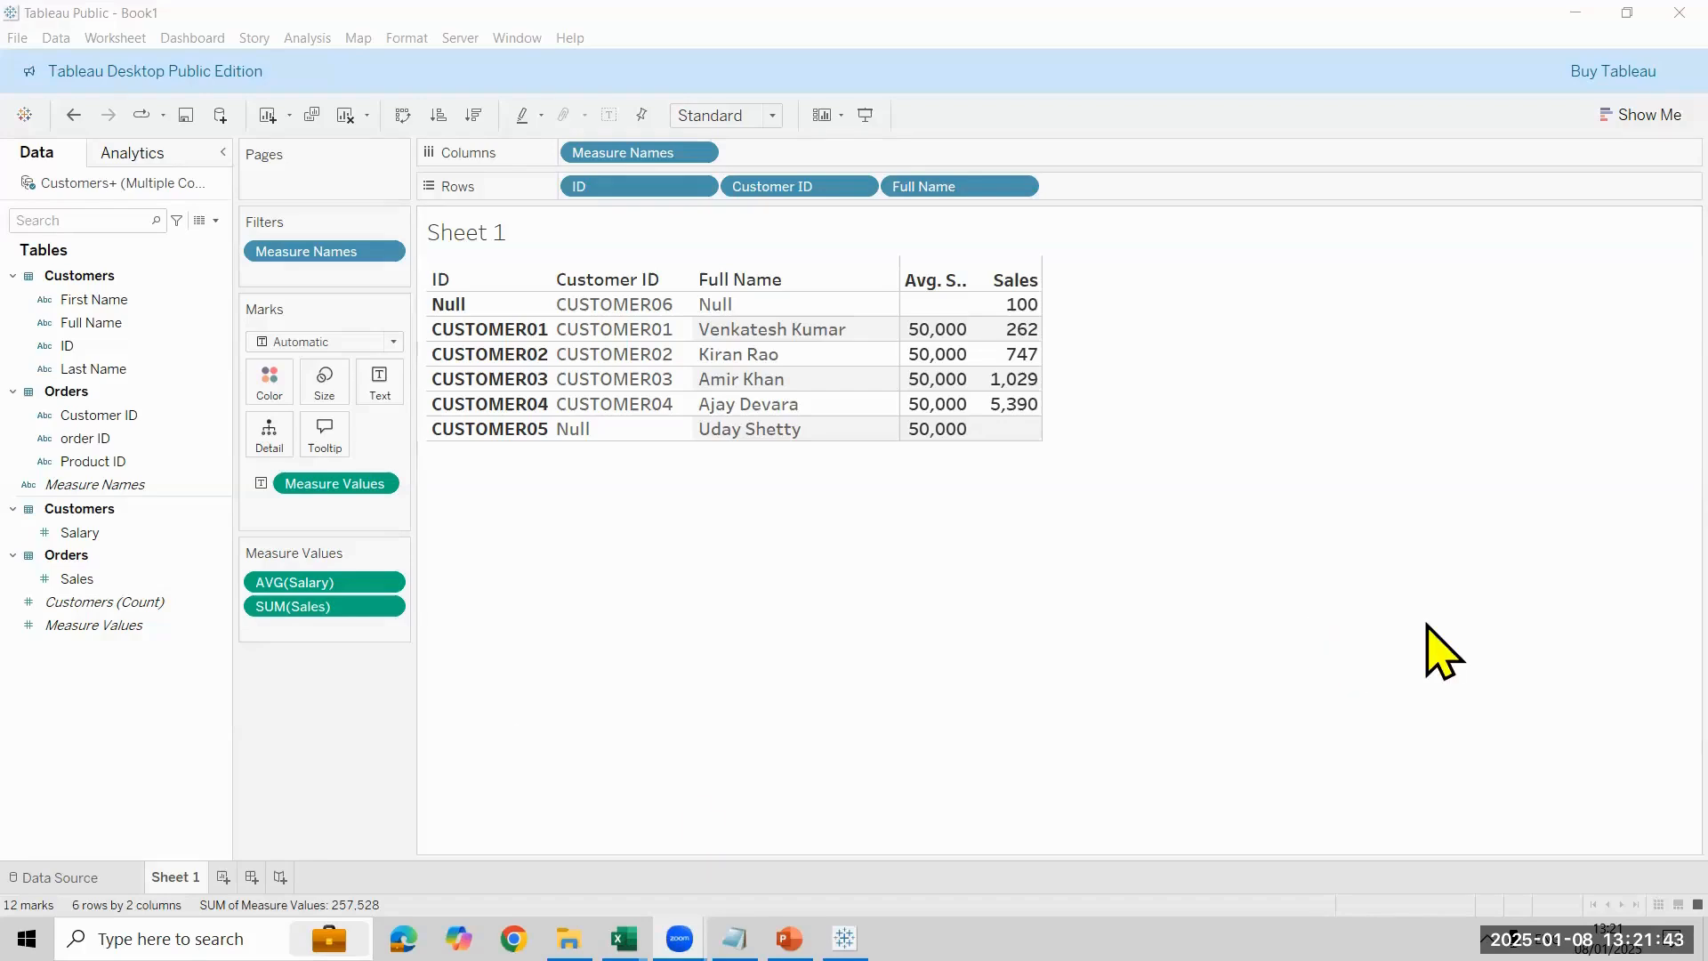
- Save the workbook under a new name as a Tableau Packaged Workbook (*.twbx) in the Tableau 12PM folder
click(20, 39)
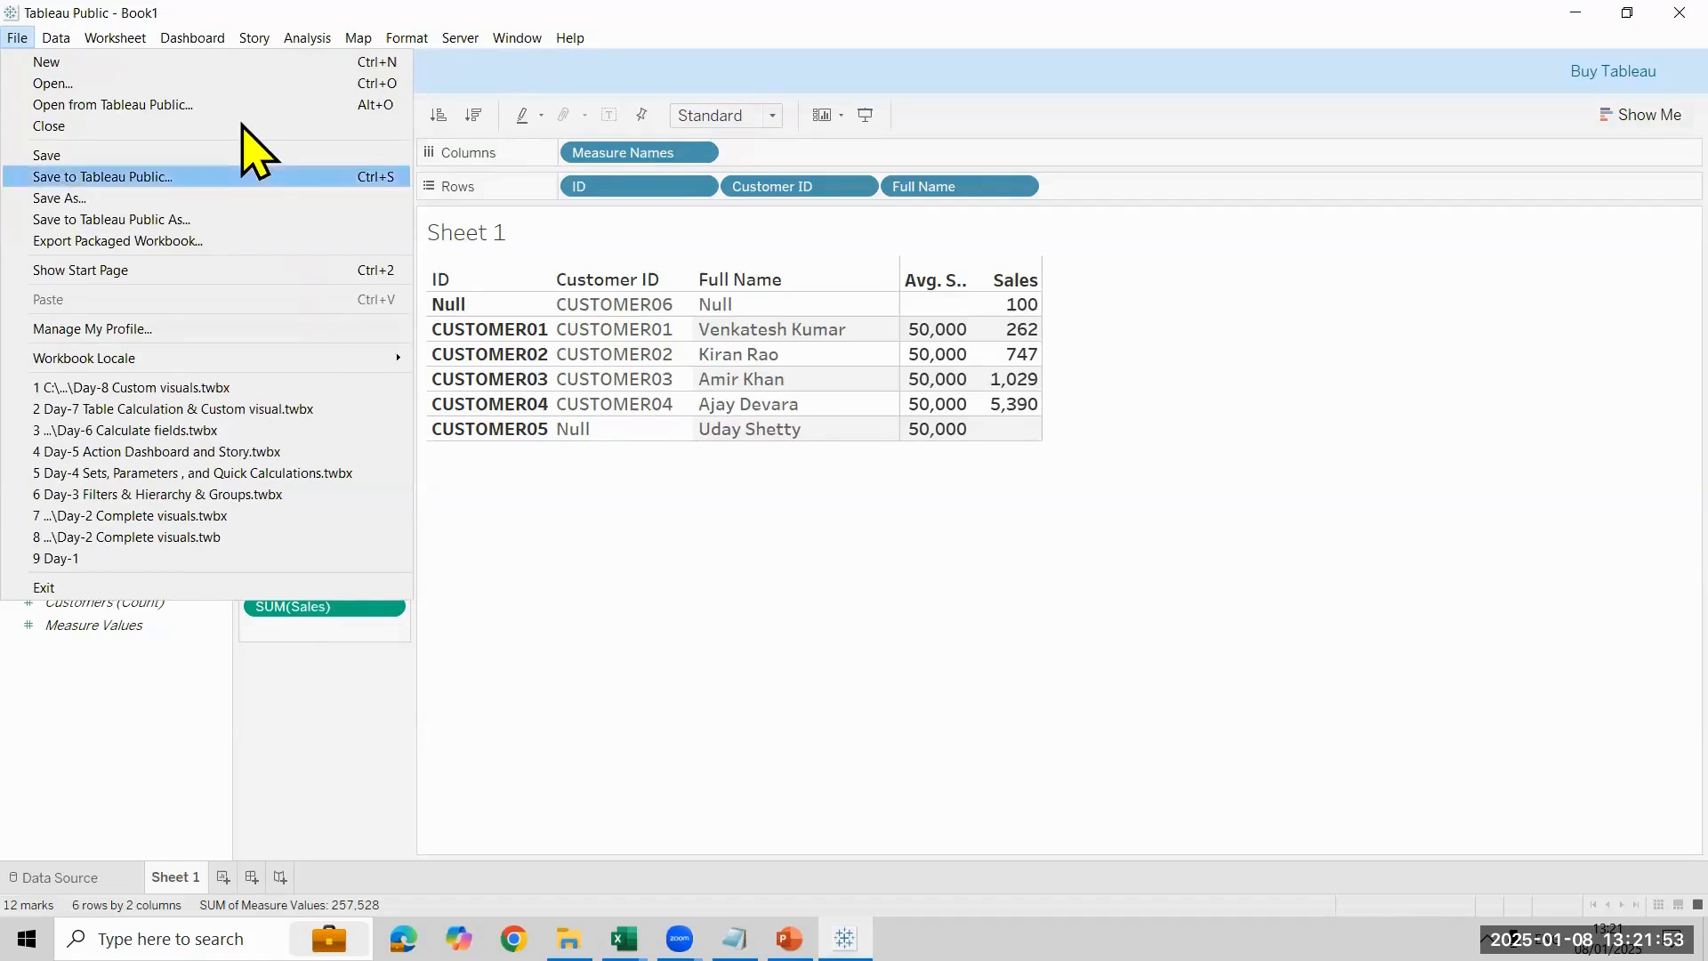
click(683, 468)
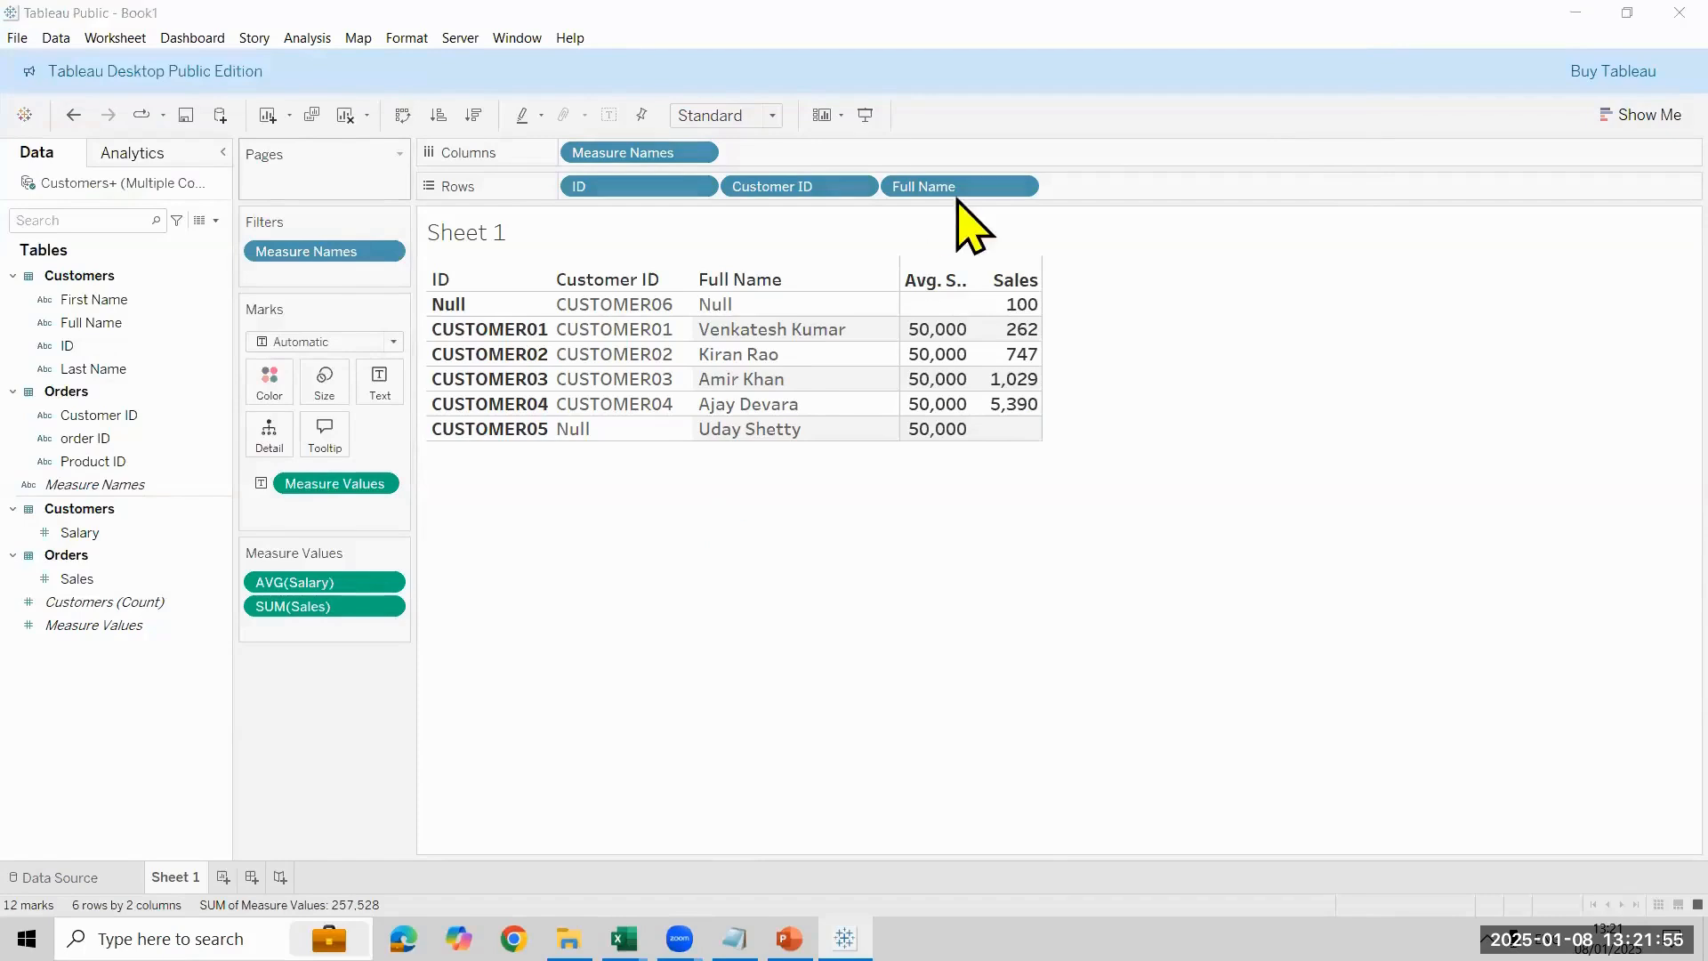
key(ctrl+s)
click(860, 412)
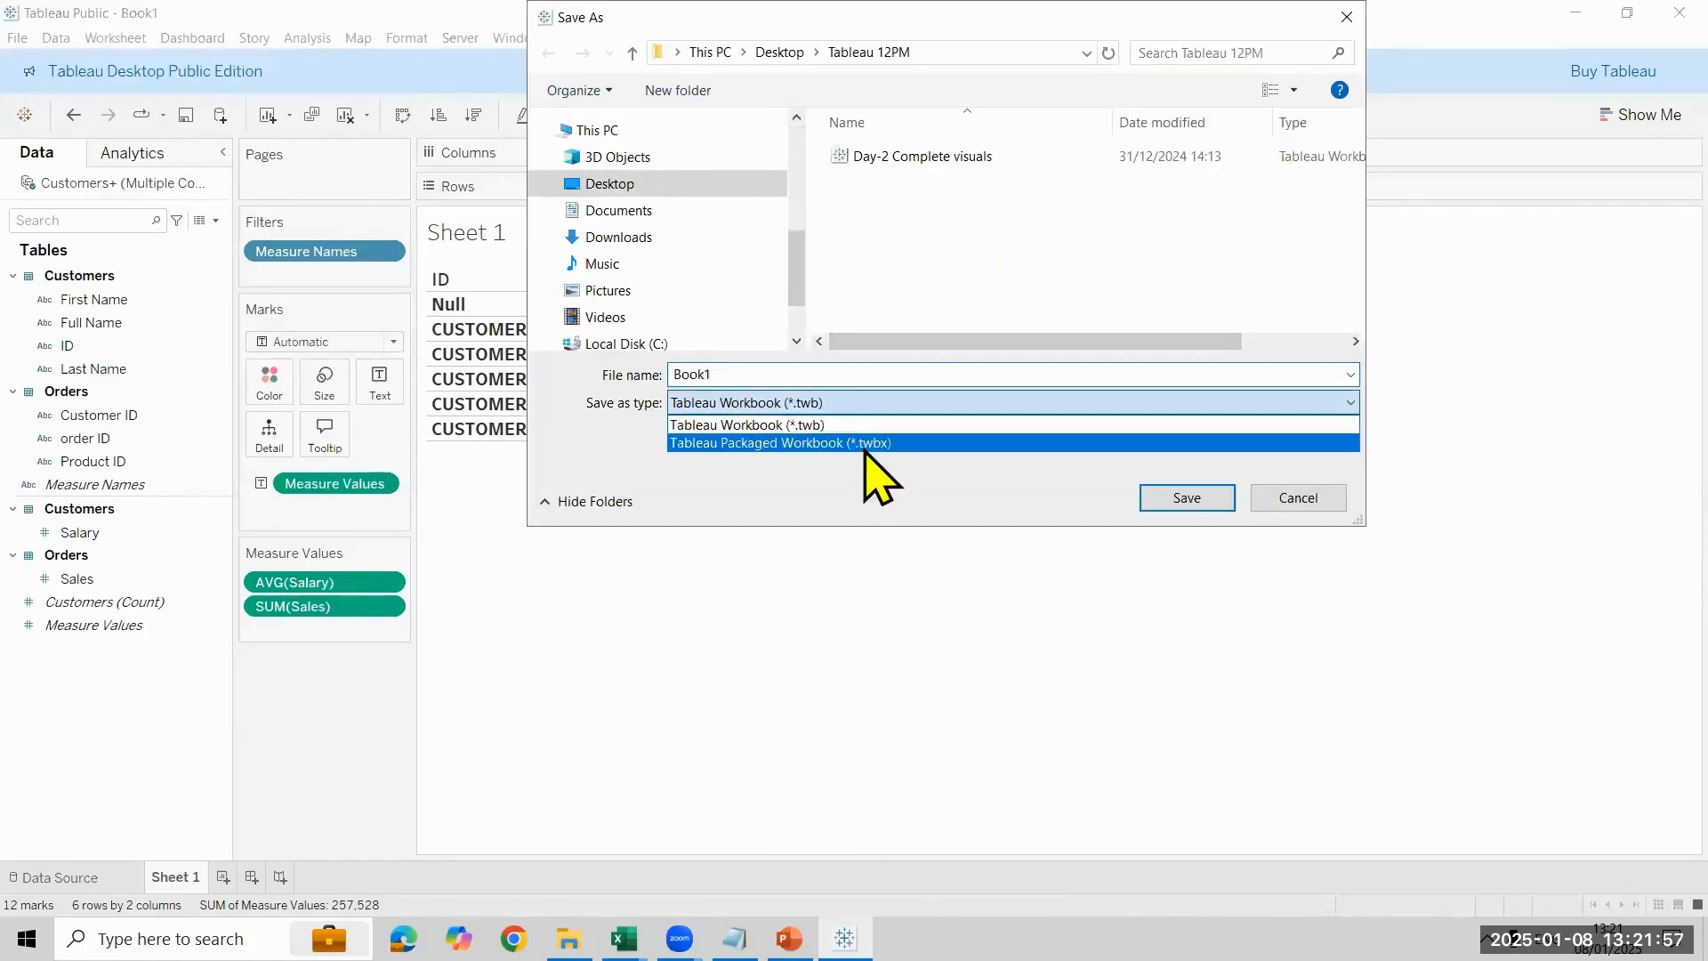
click(856, 439)
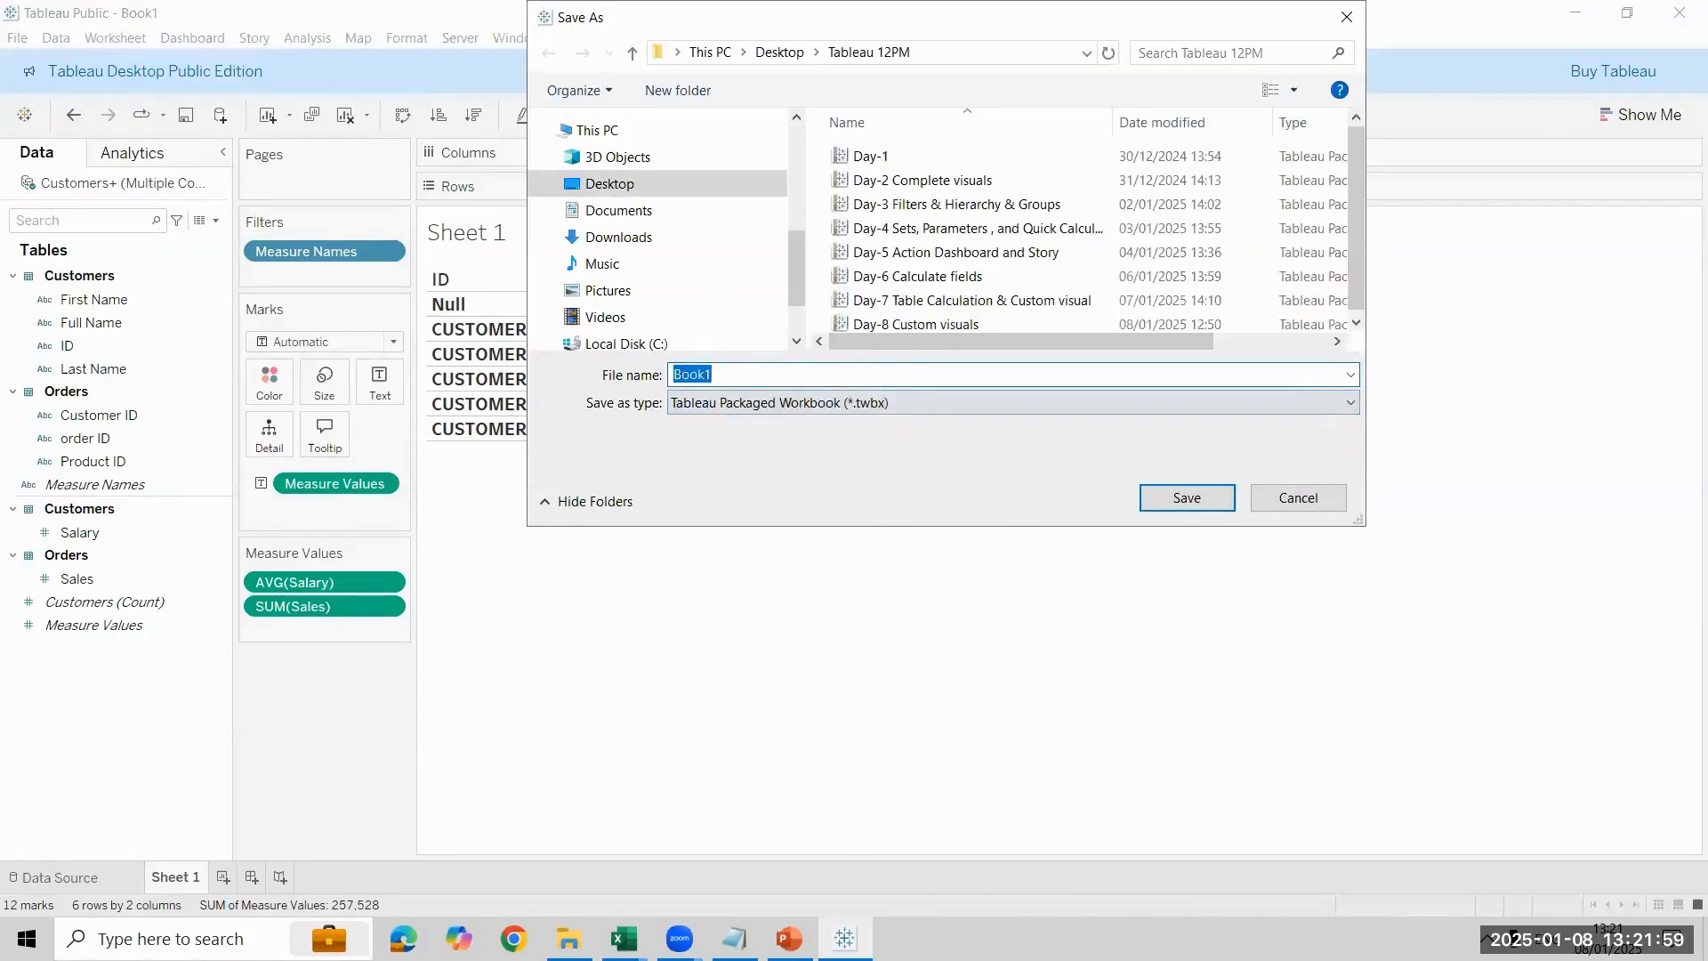
text(Data Blending)
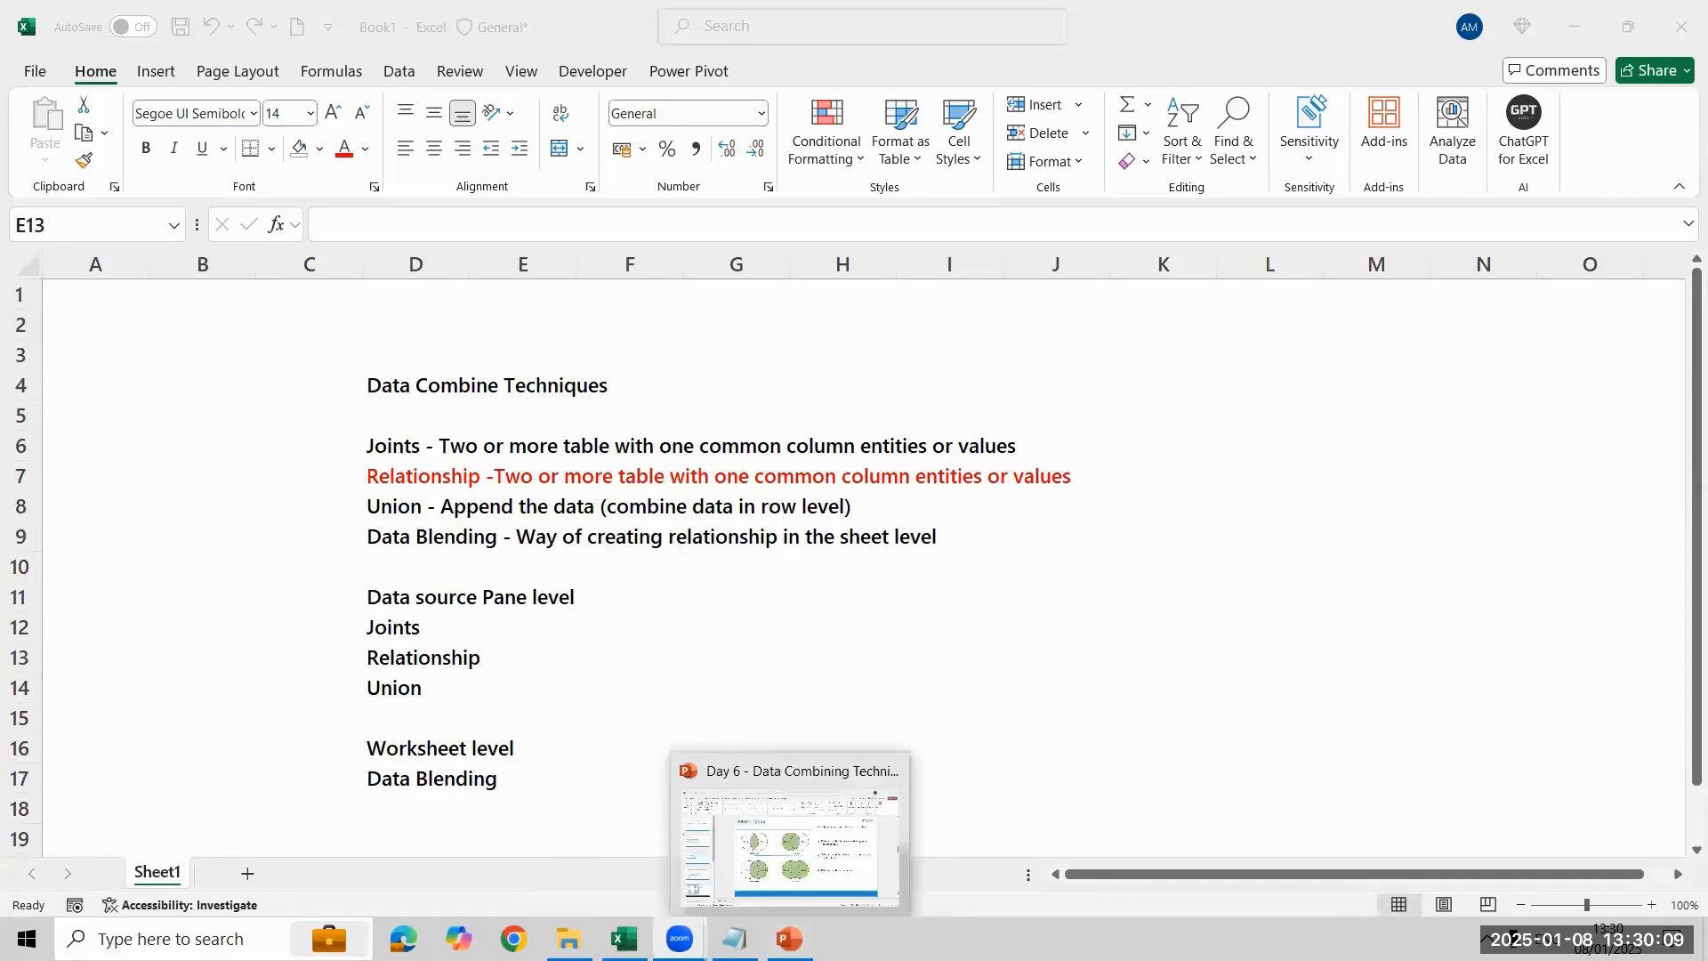
- Switch to the Day 6 - Data Combining Techniques presentation in PowerPoint and show slide 6 on relationships
click(800, 869)
click(129, 498)
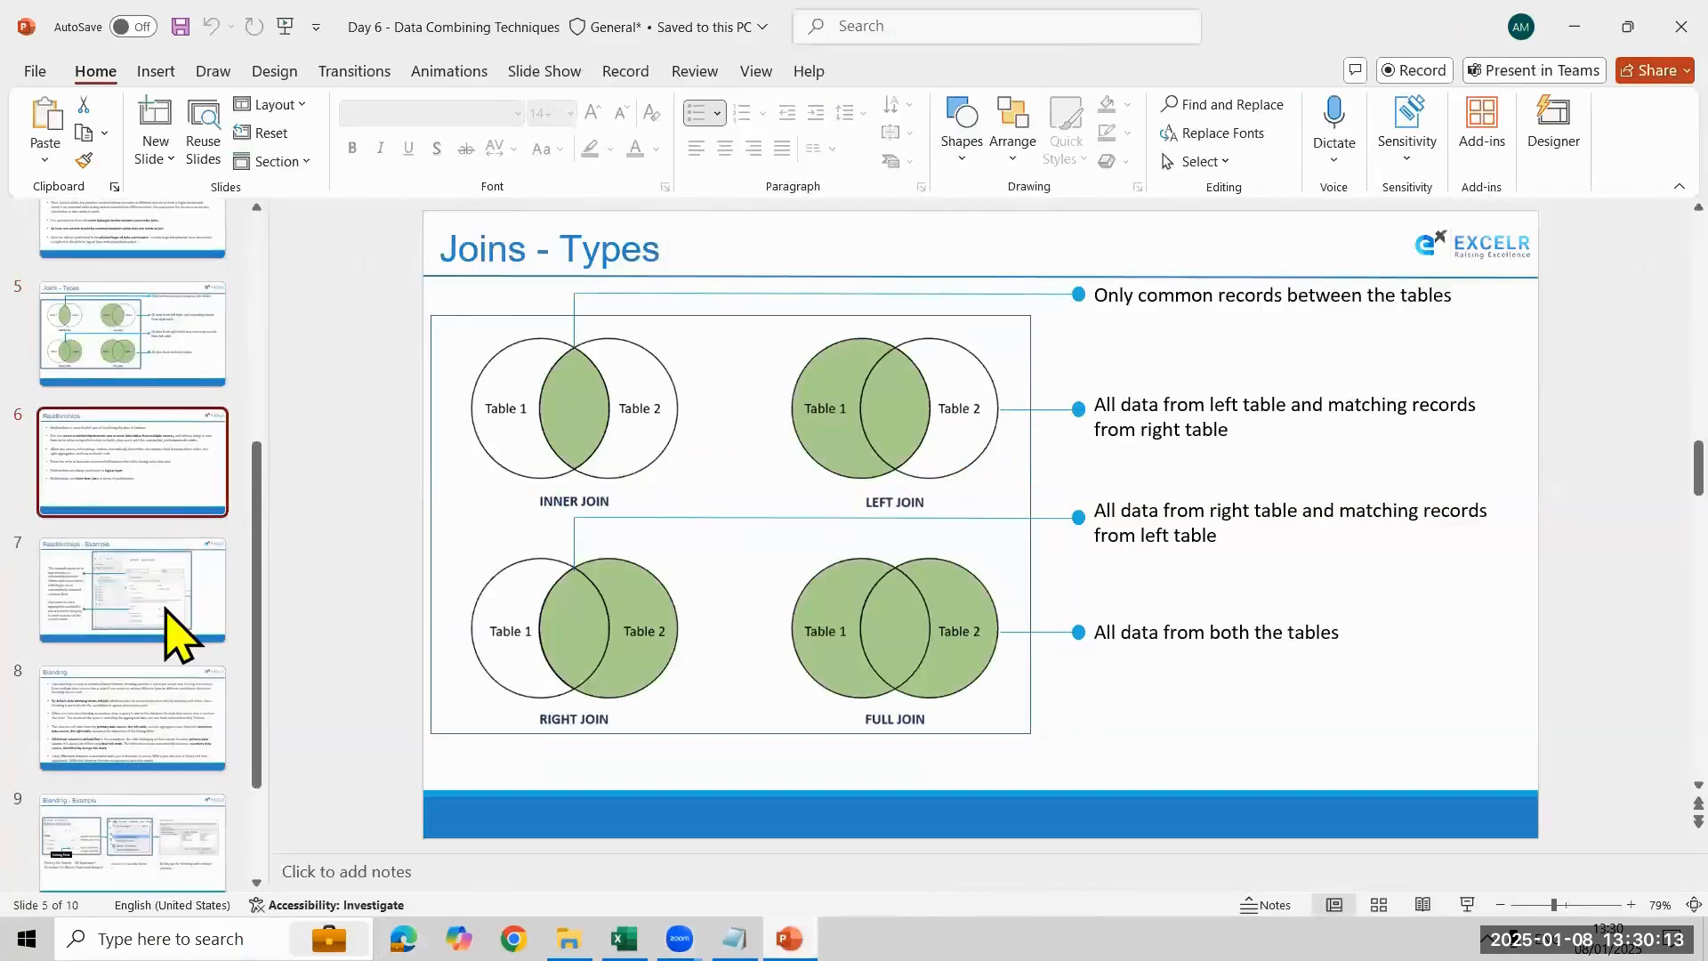
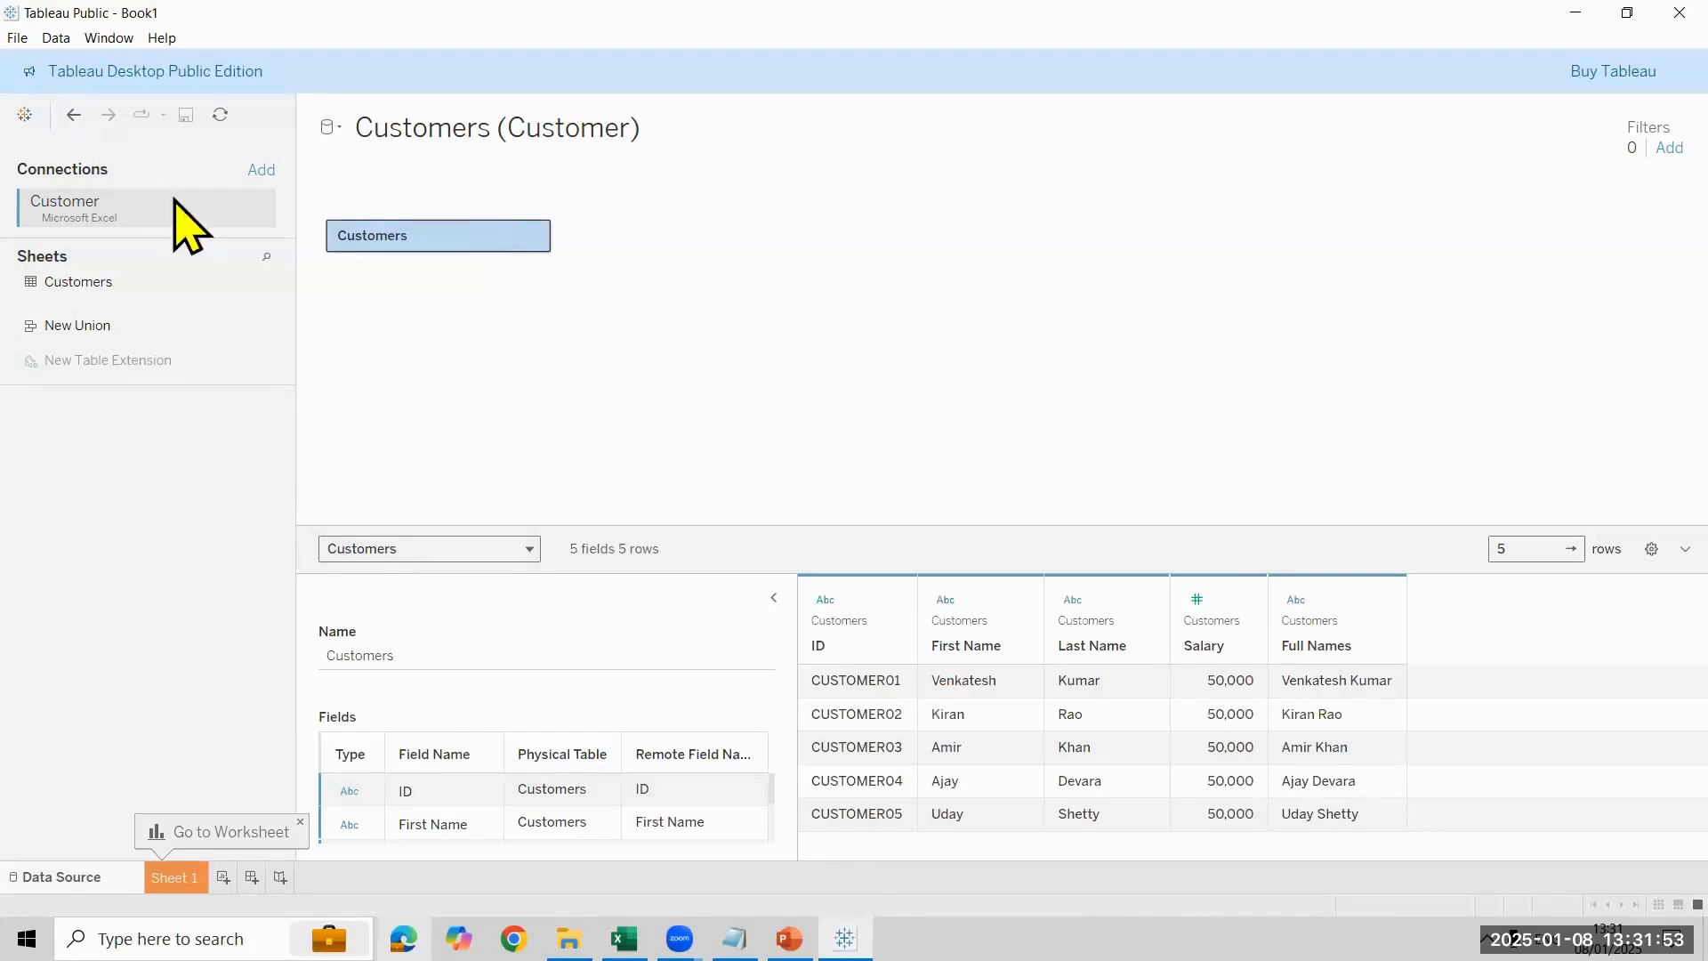
- Add a Microsoft Excel connection to the Orders workbook in the Tableau 12PM folder and place its Orders sheet beside Customers on the canvas
click(258, 174)
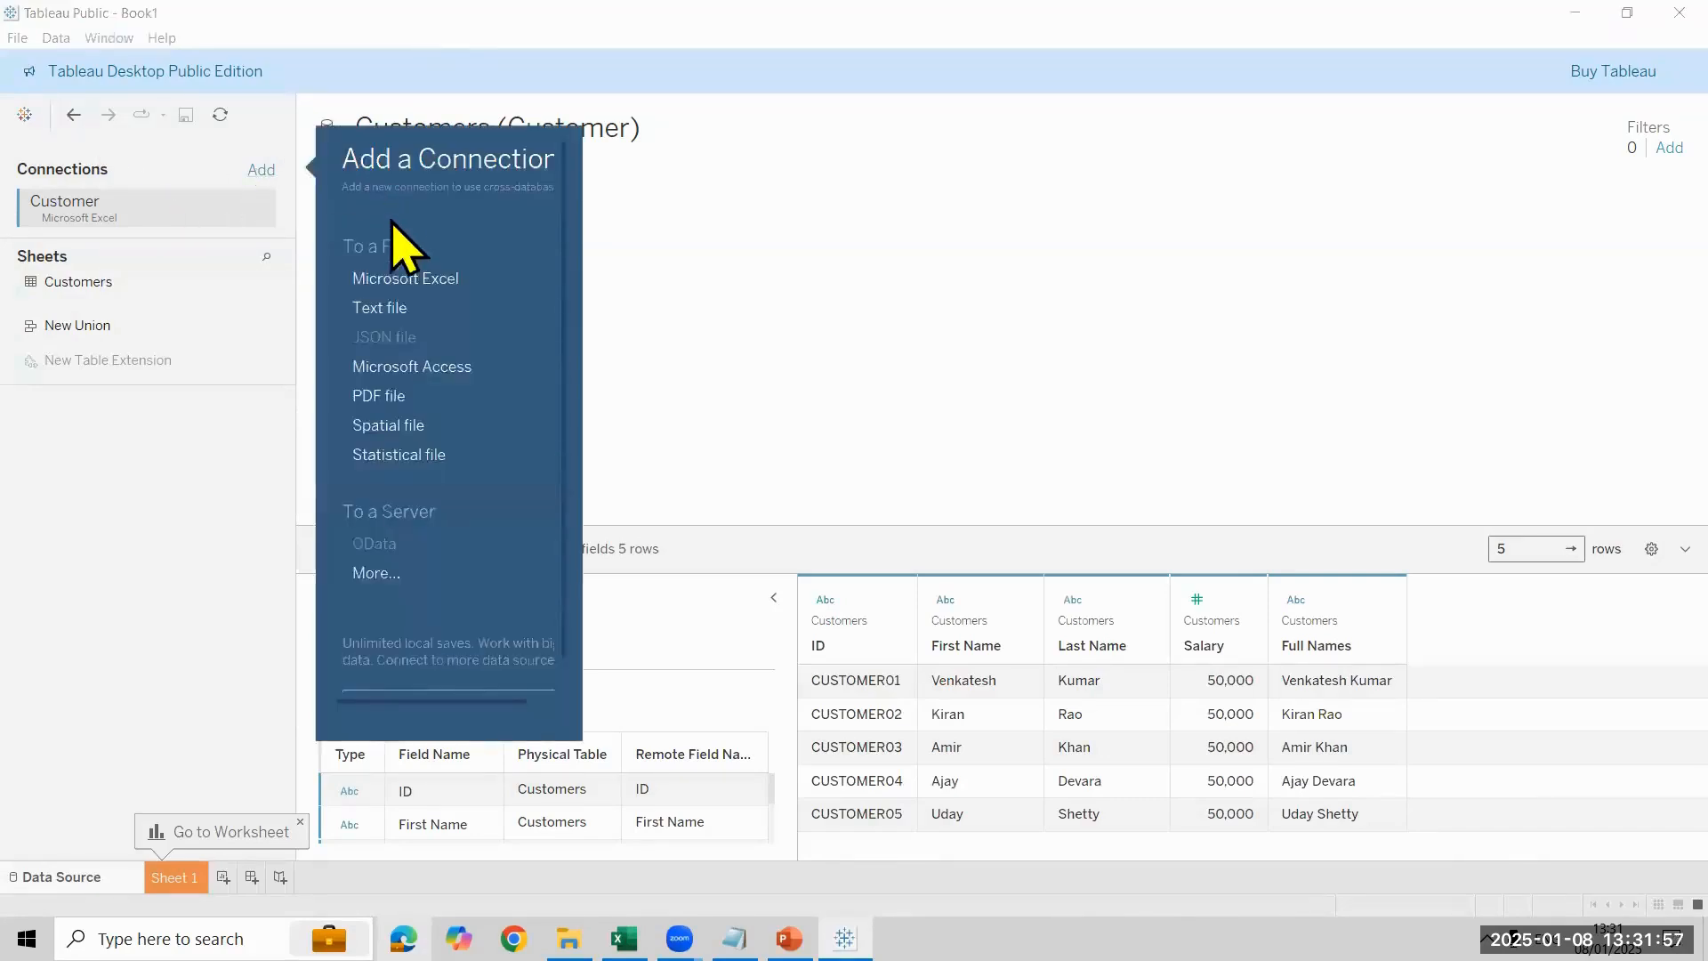
click(416, 278)
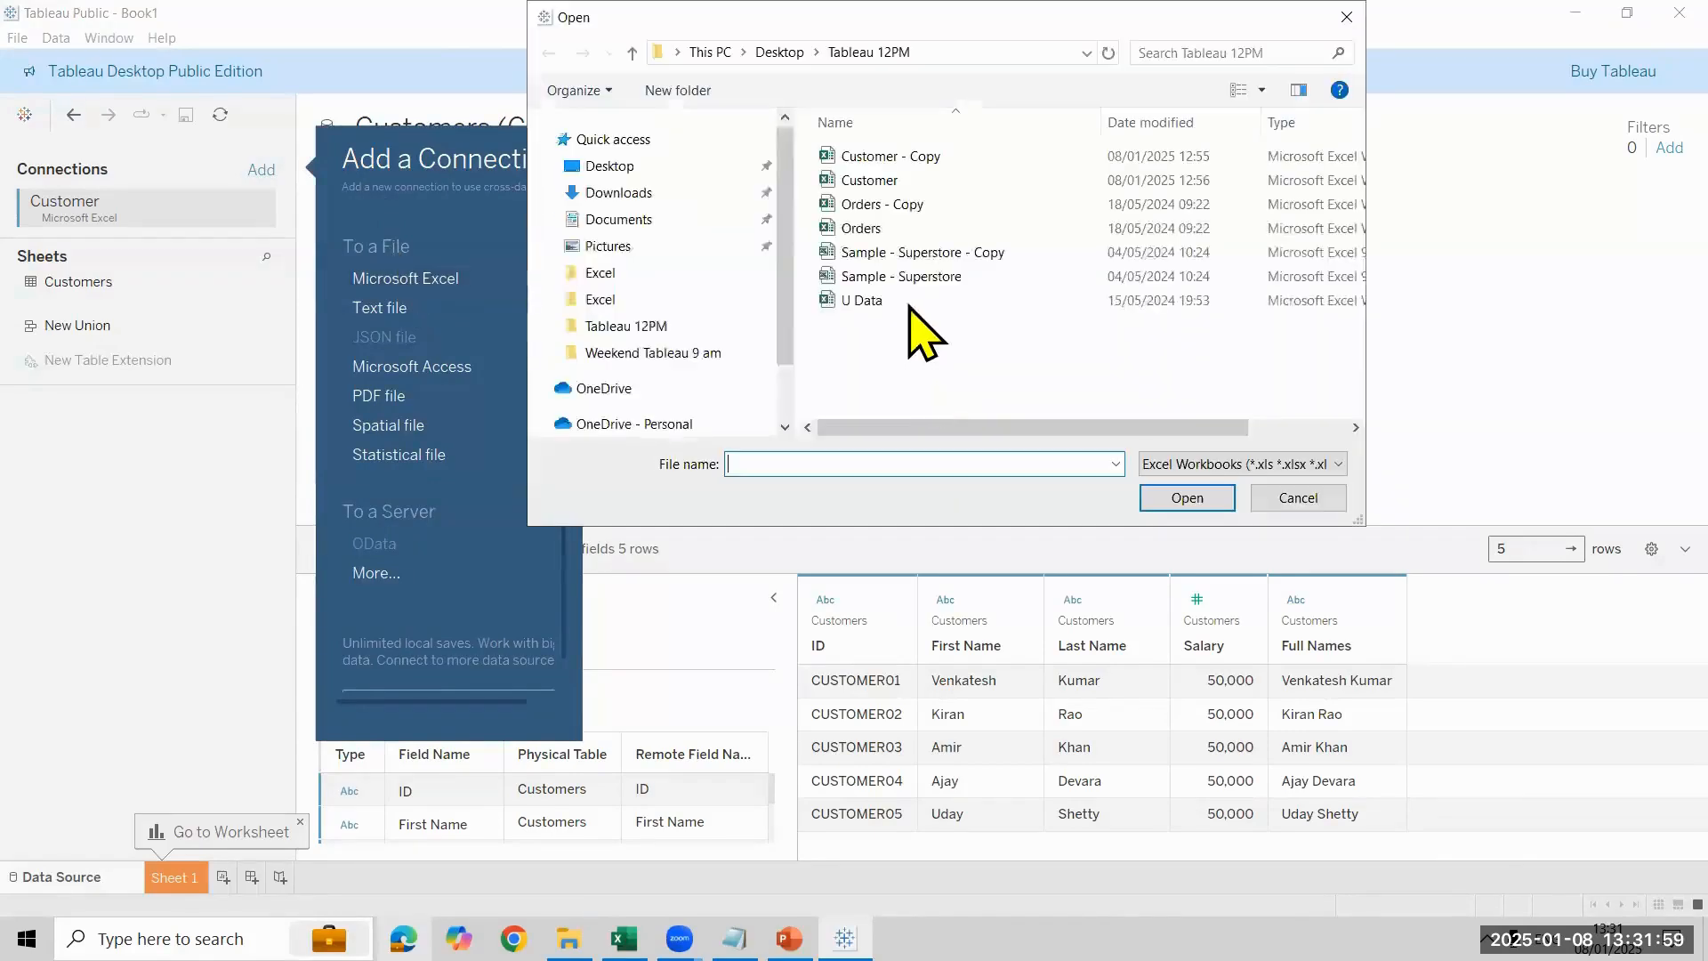
click(933, 228)
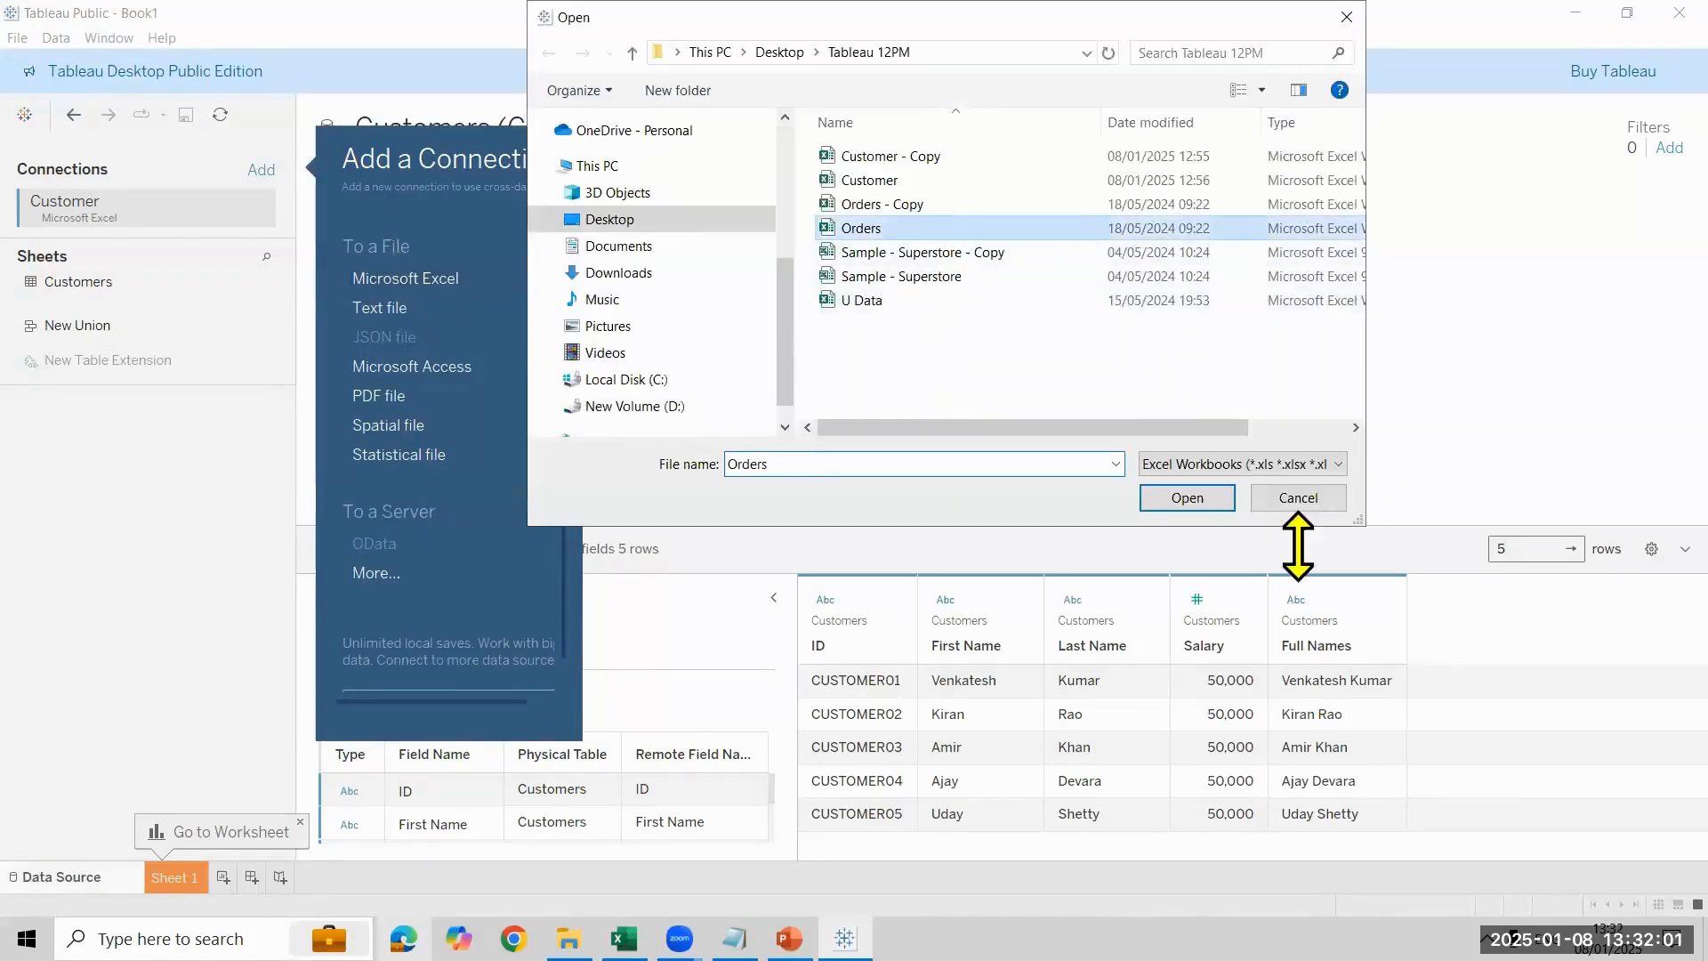
click(1225, 505)
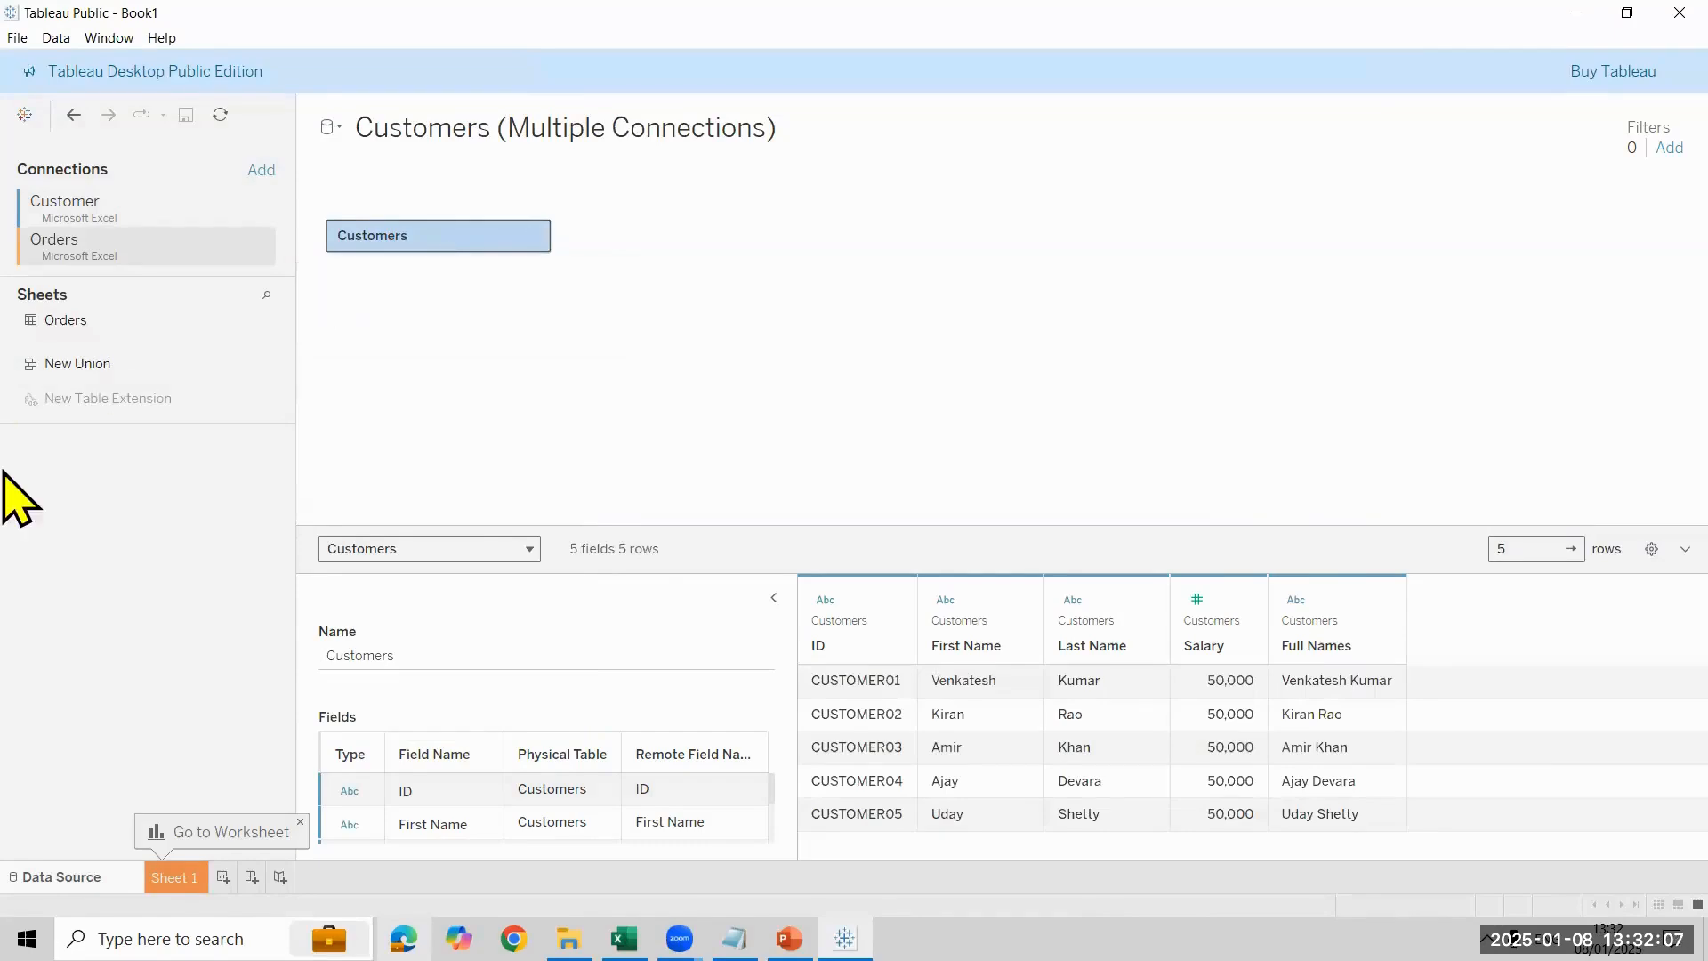
drag(124, 331, 1005, 287)
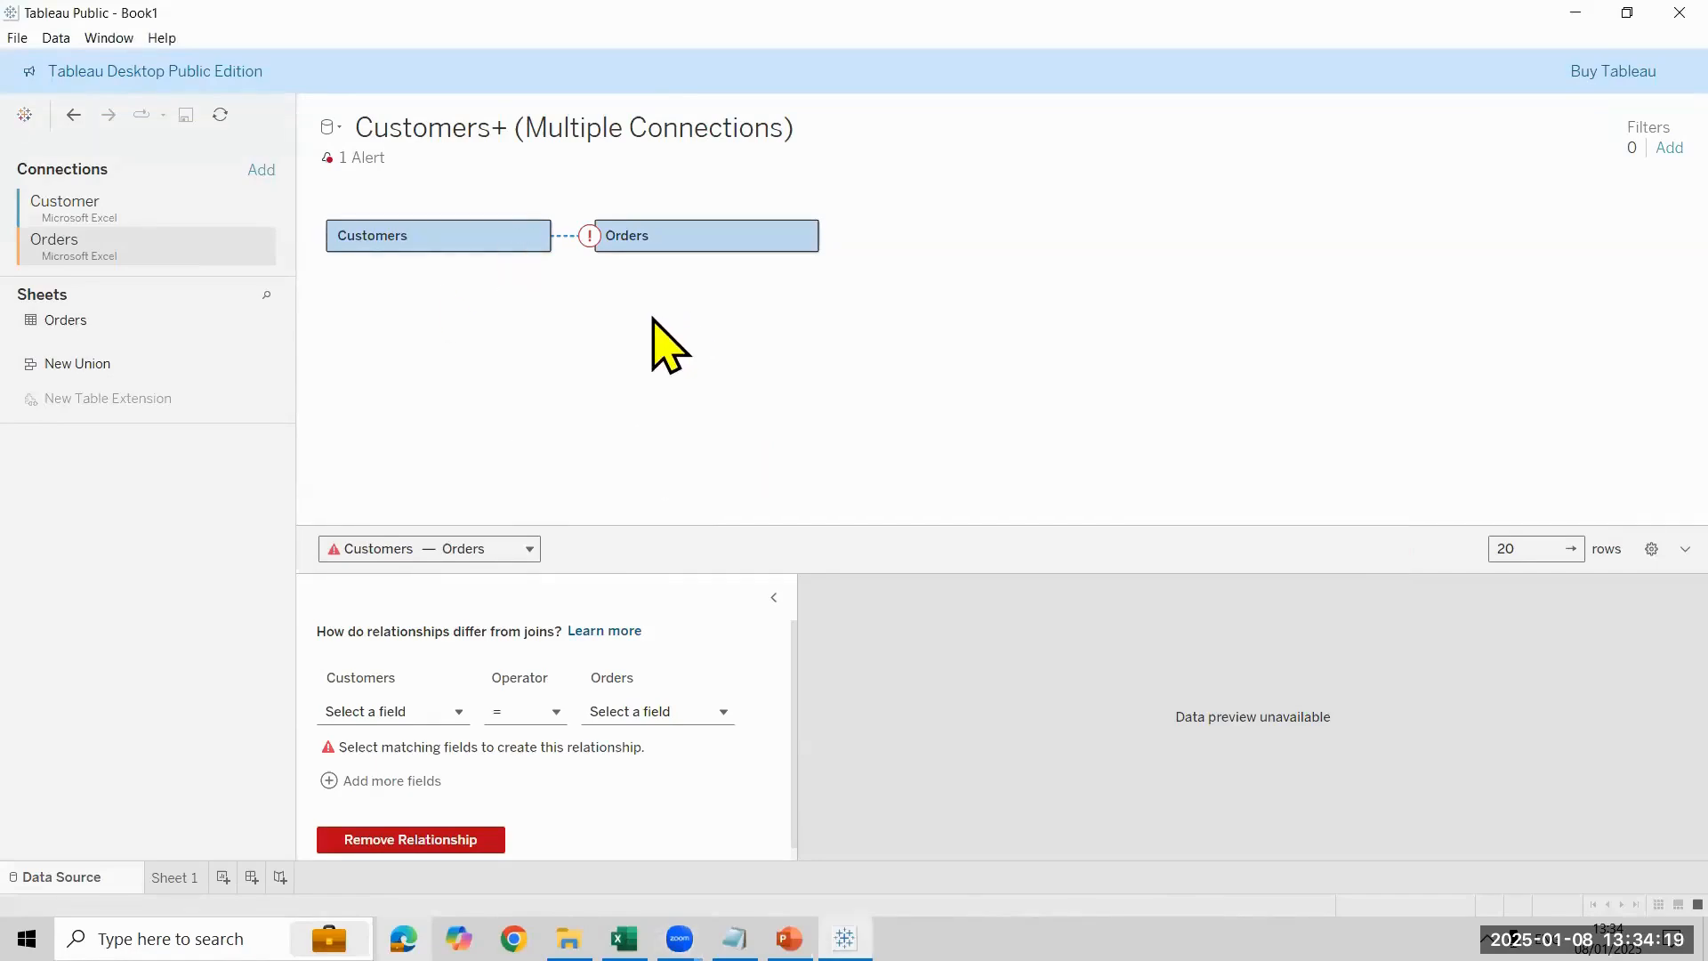
- Define the relationship between Customers and Orders by matching ID = Customer ID
mouse_move(590, 247)
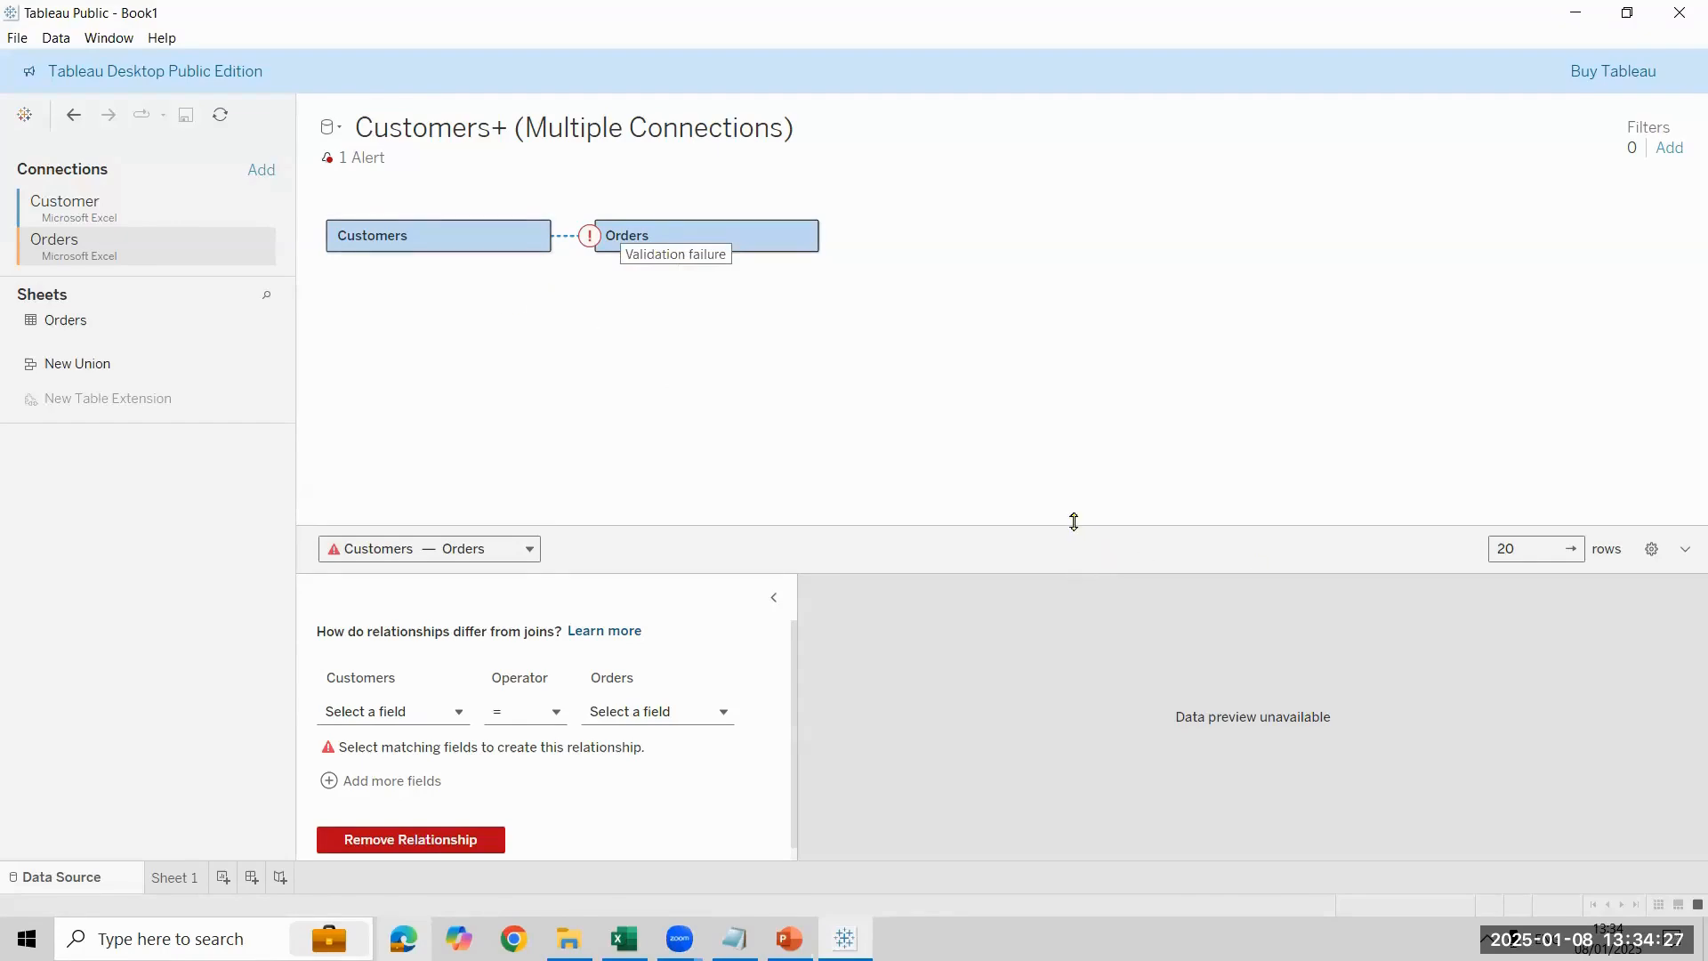
drag(1075, 408, 1067, 392)
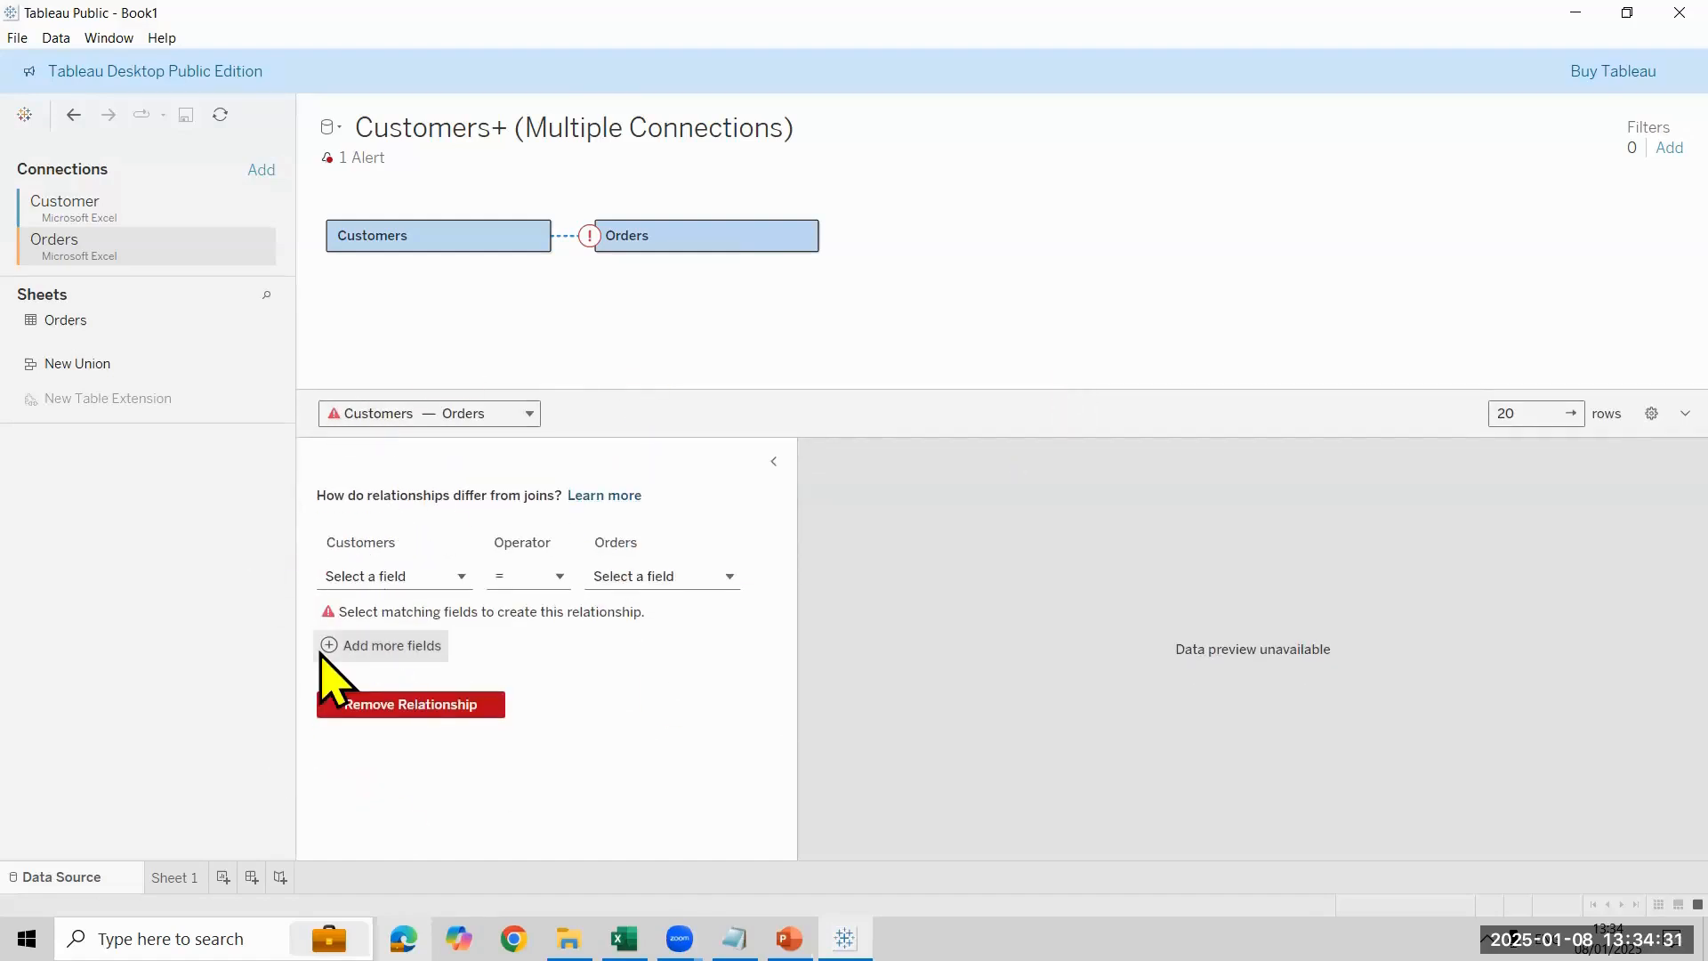
click(405, 585)
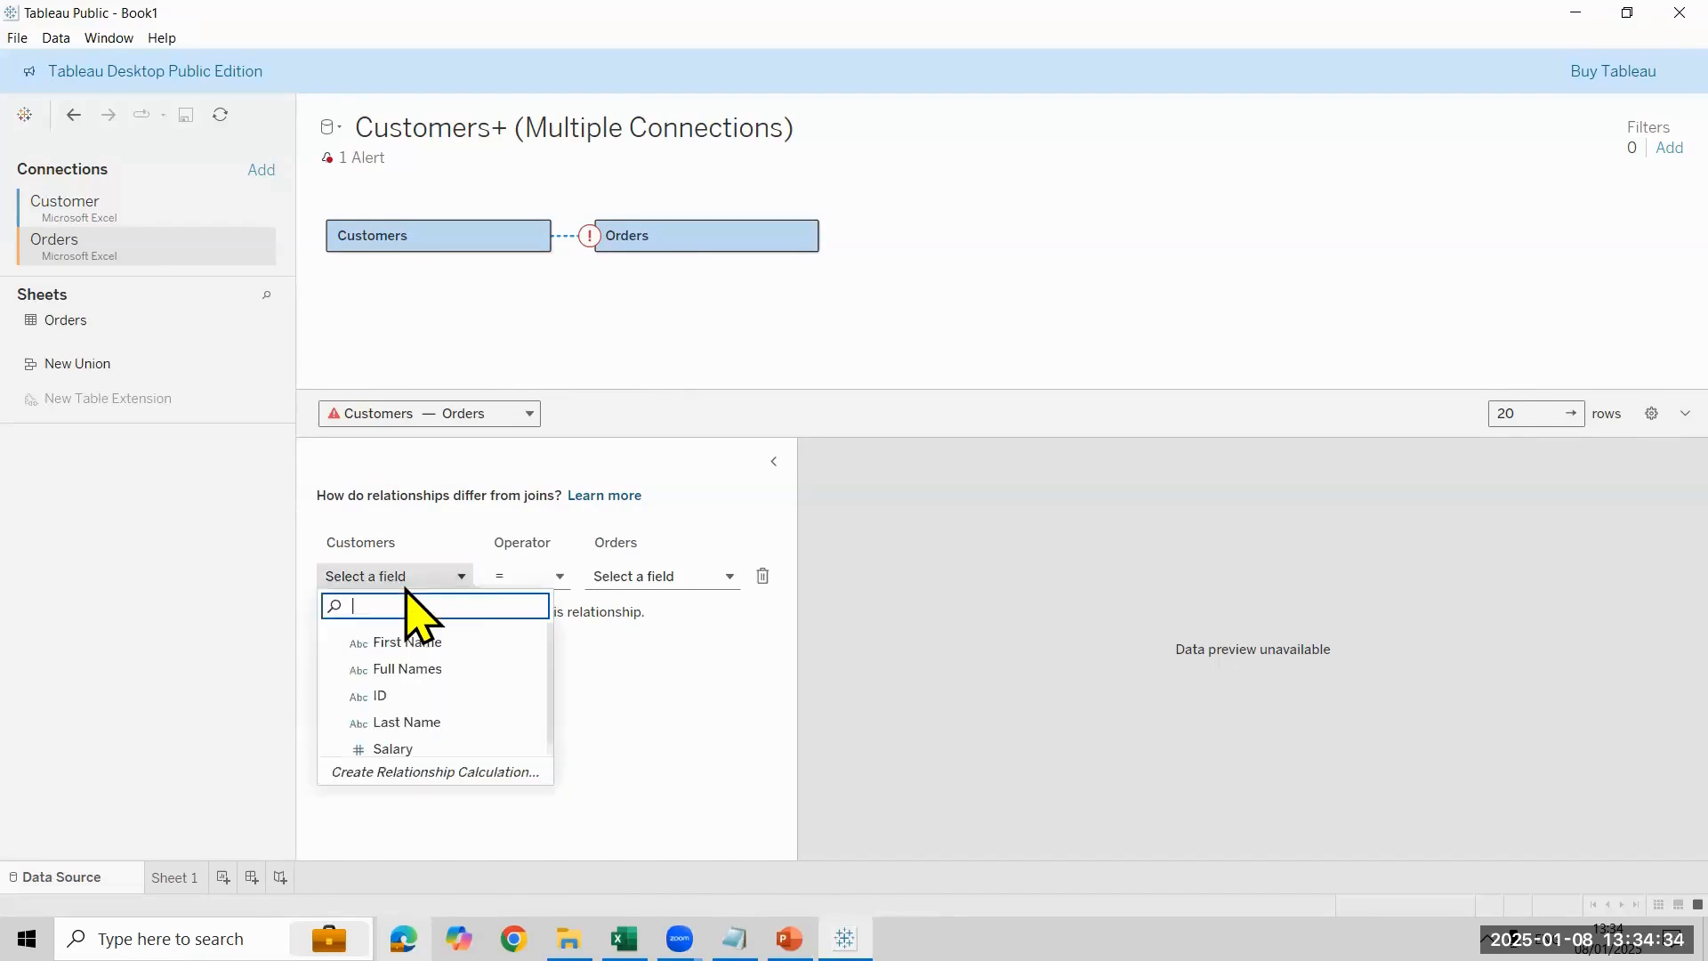
click(445, 695)
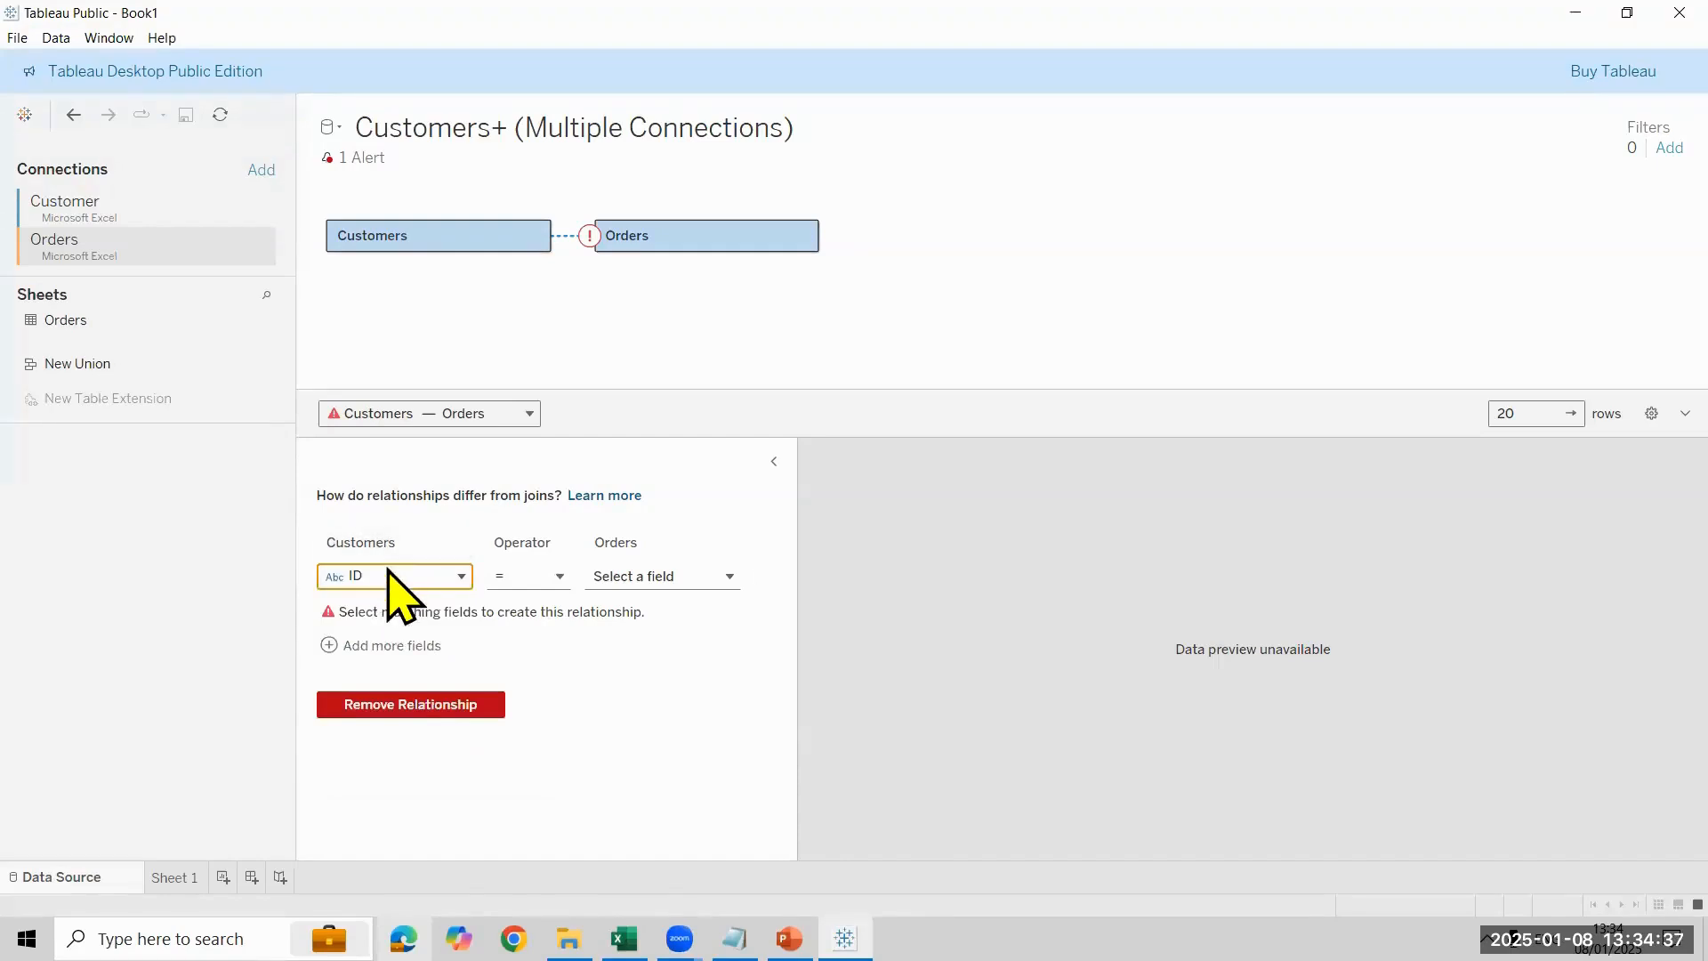
click(667, 578)
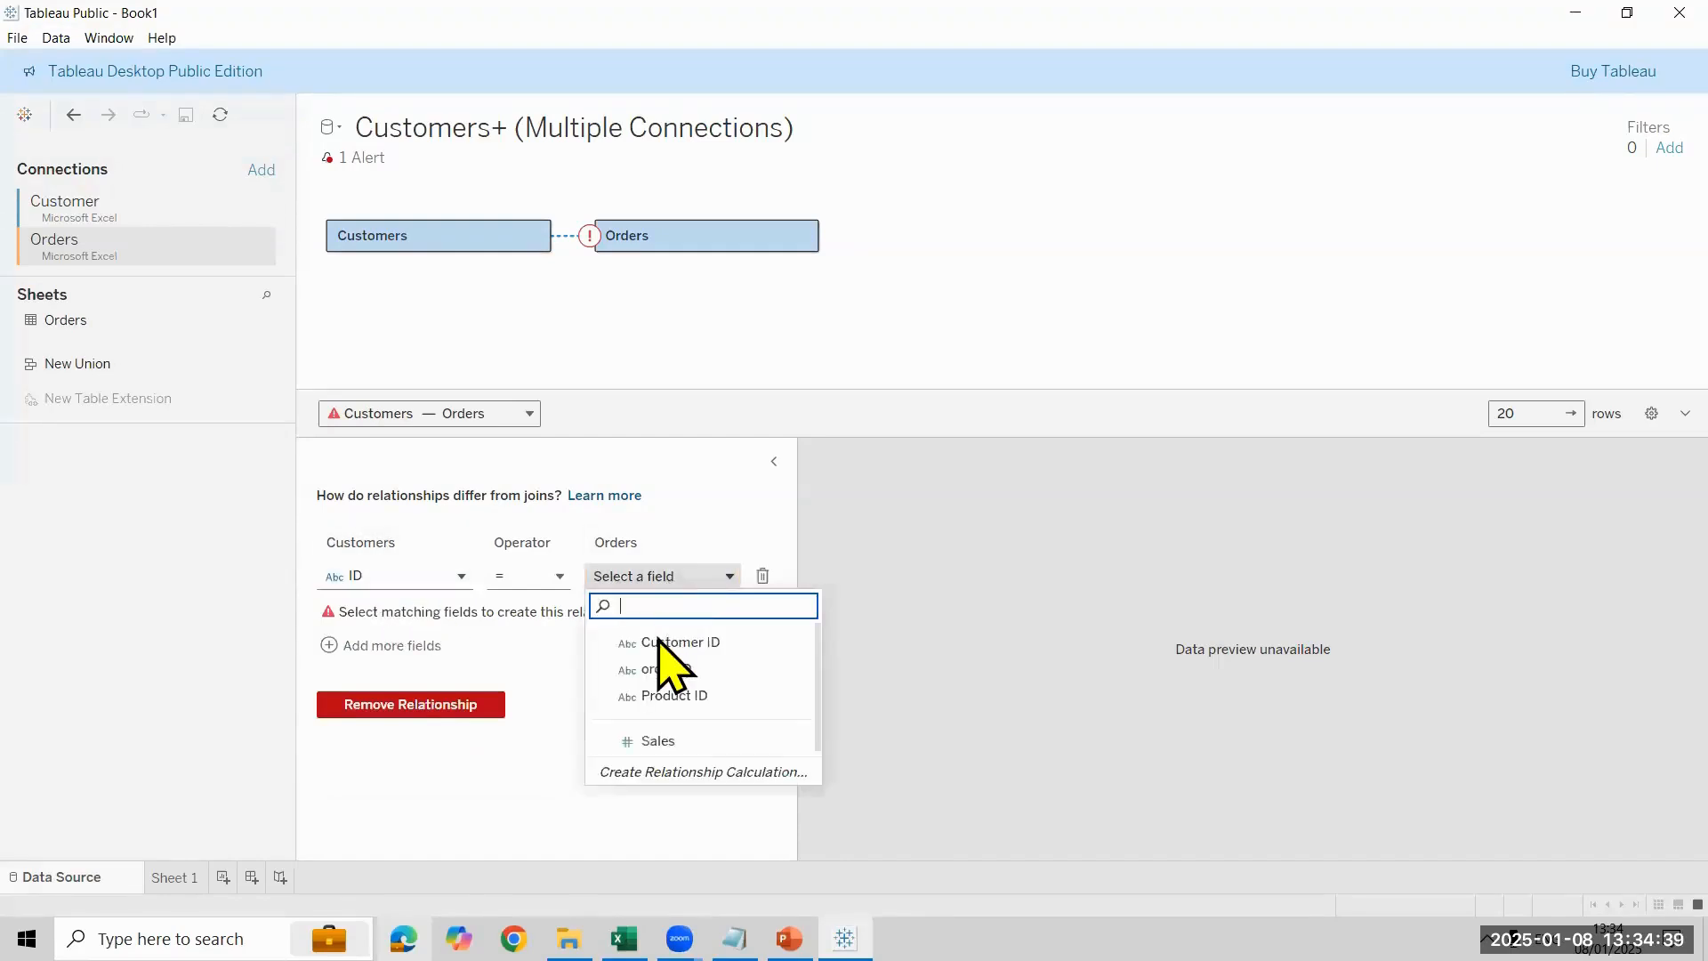
click(659, 639)
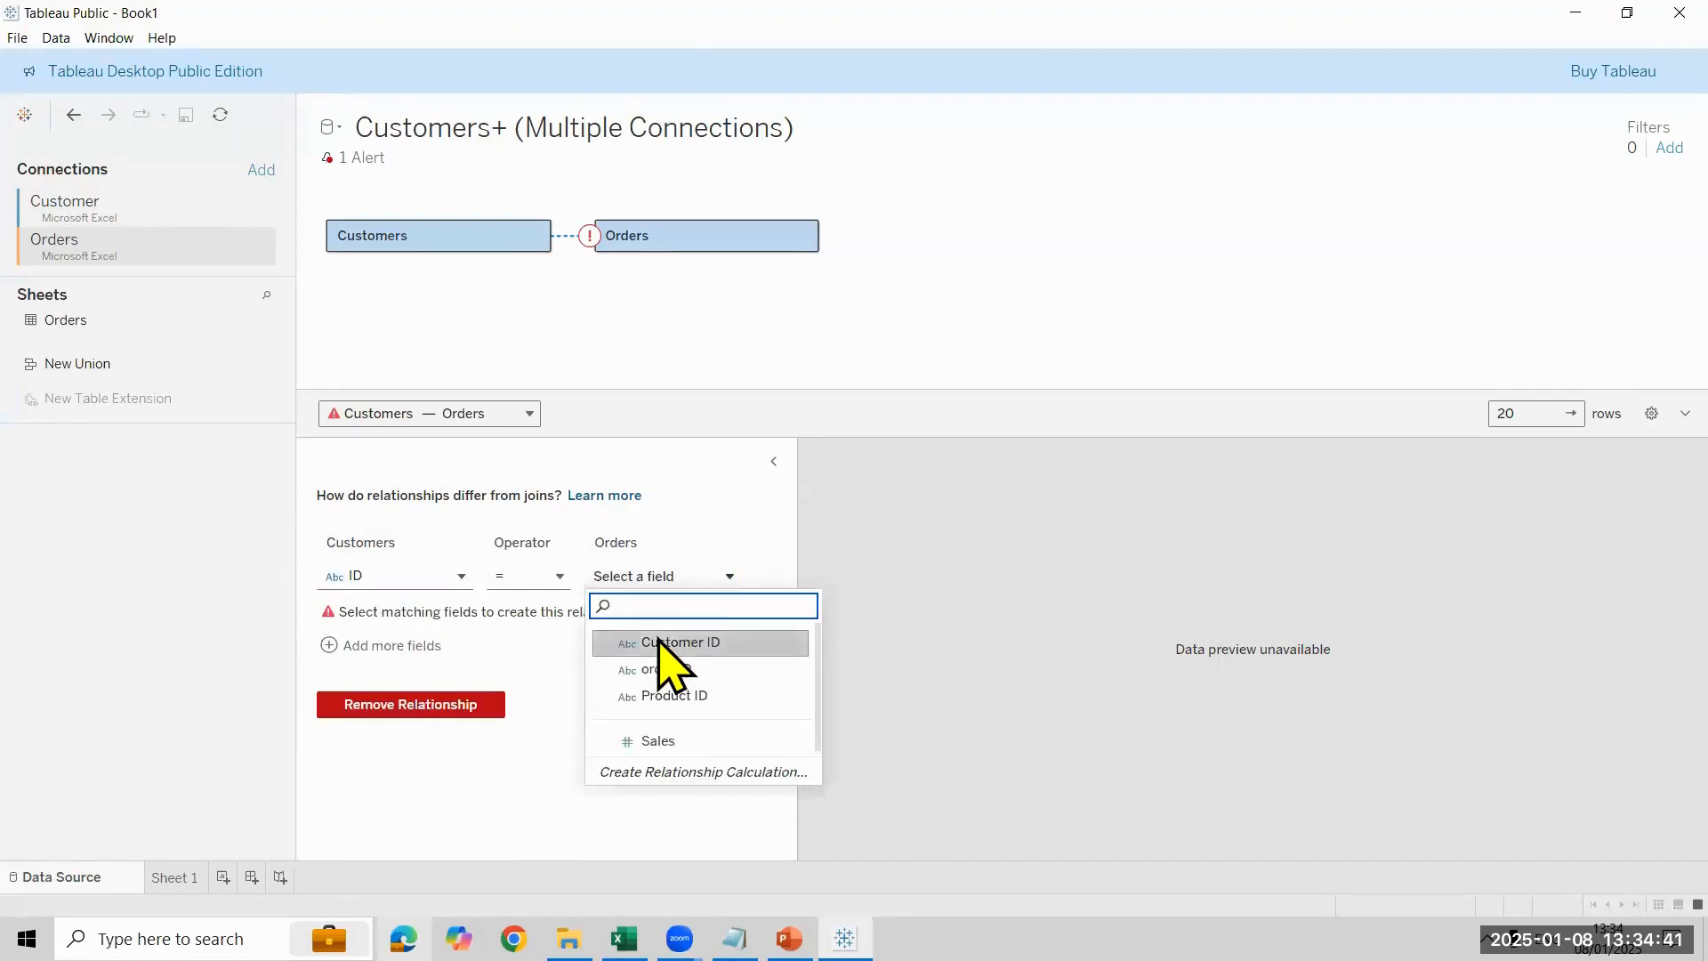
click(667, 643)
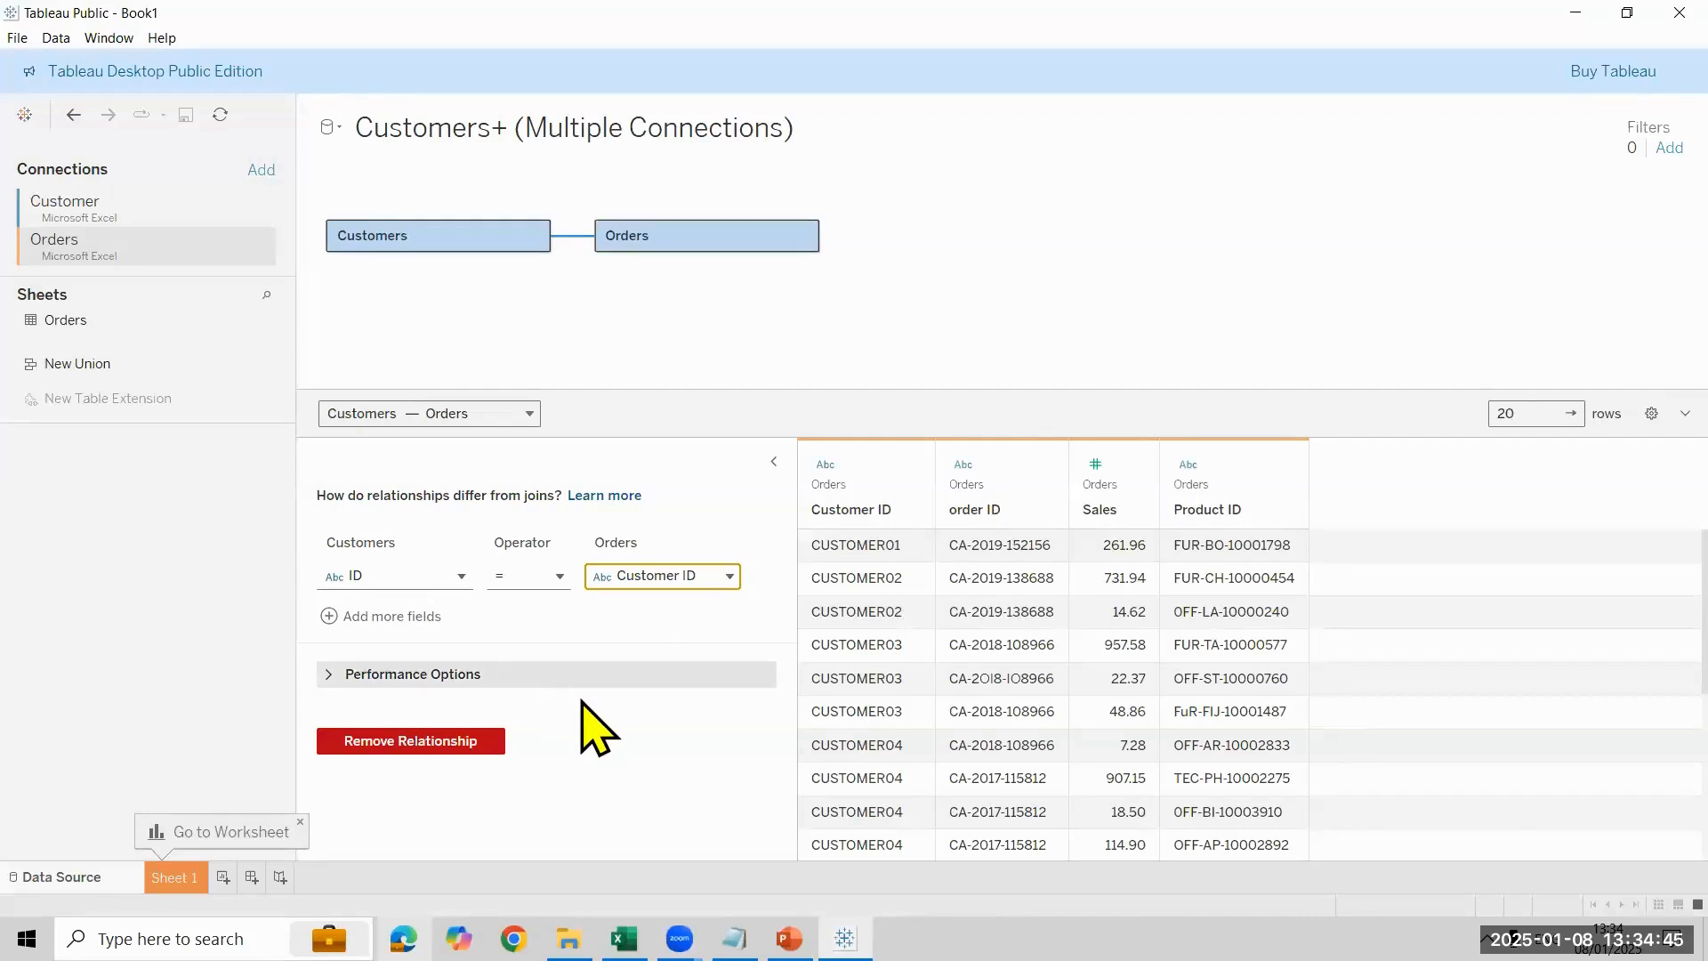
- Expand the relationship's Performance Options and view the cardinality choices for the Customers side
click(336, 676)
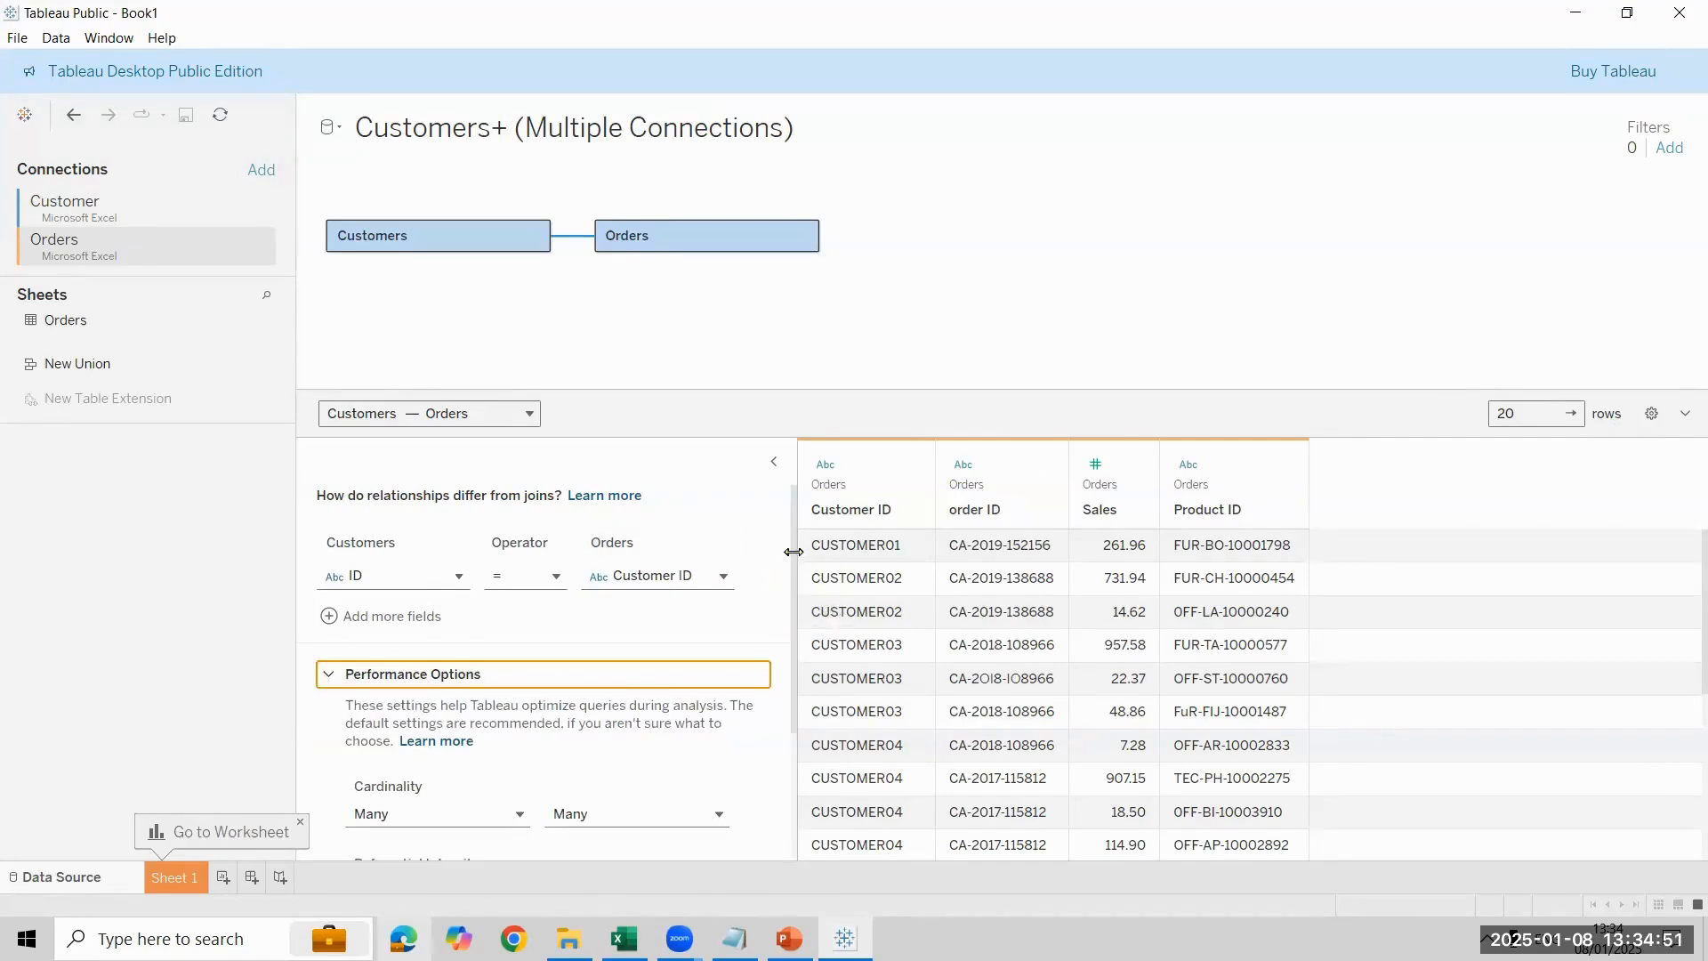
drag(790, 577, 789, 611)
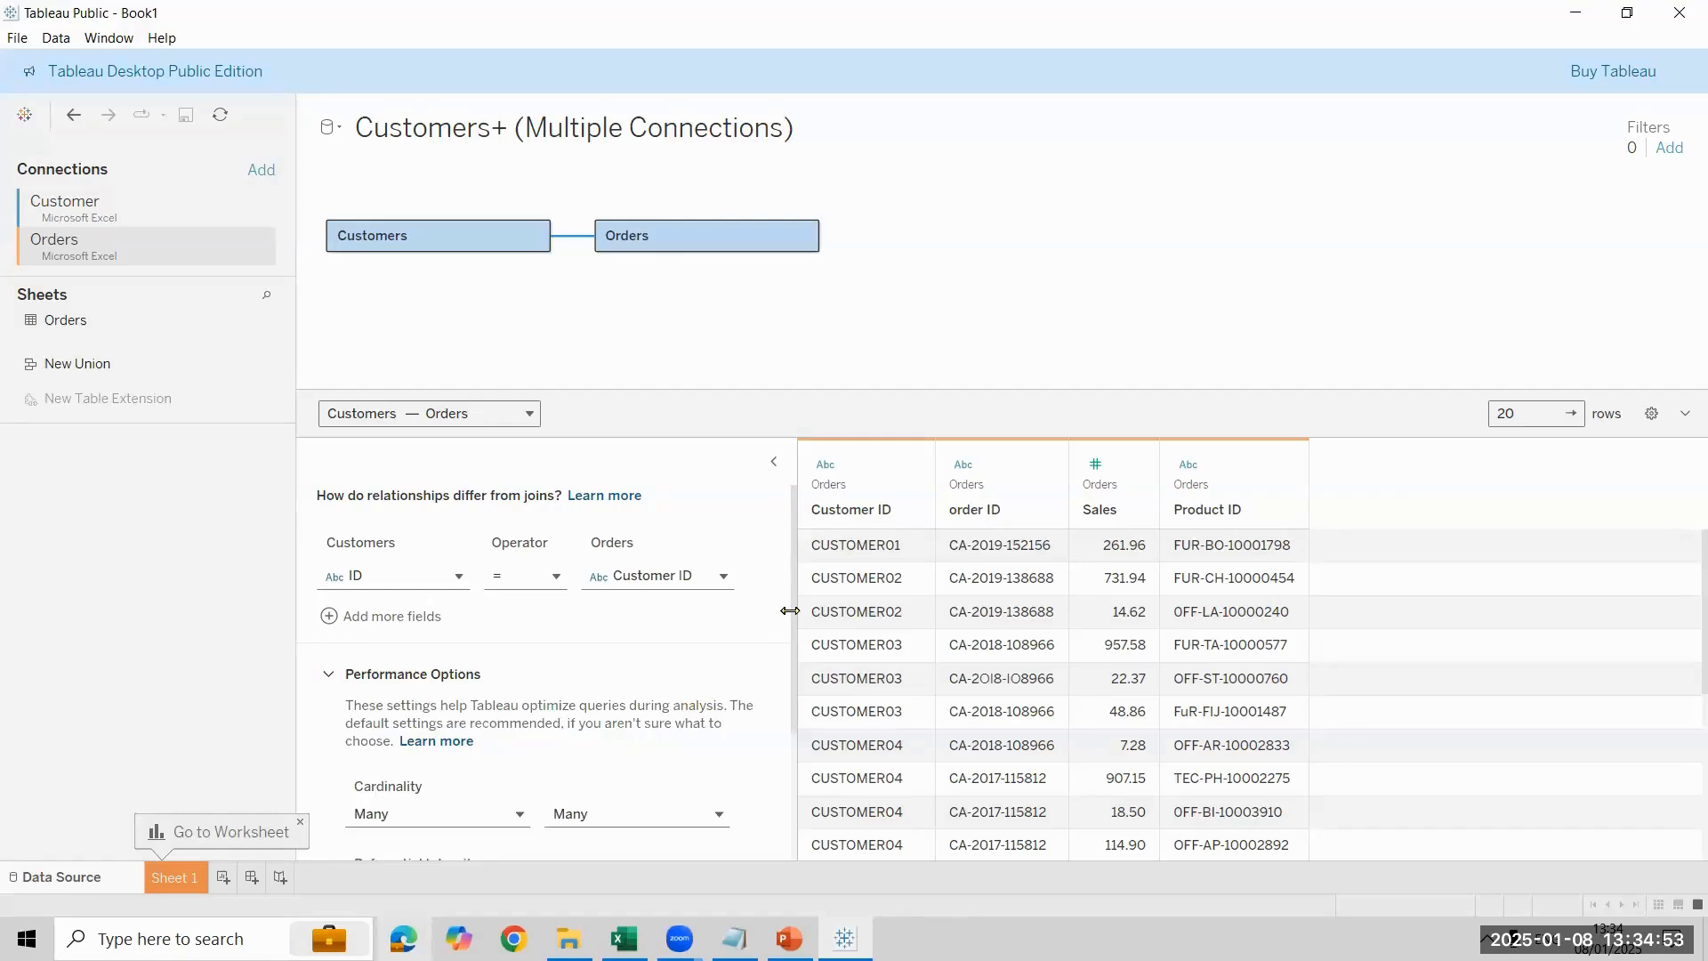
scroll(533, 676, down, 2)
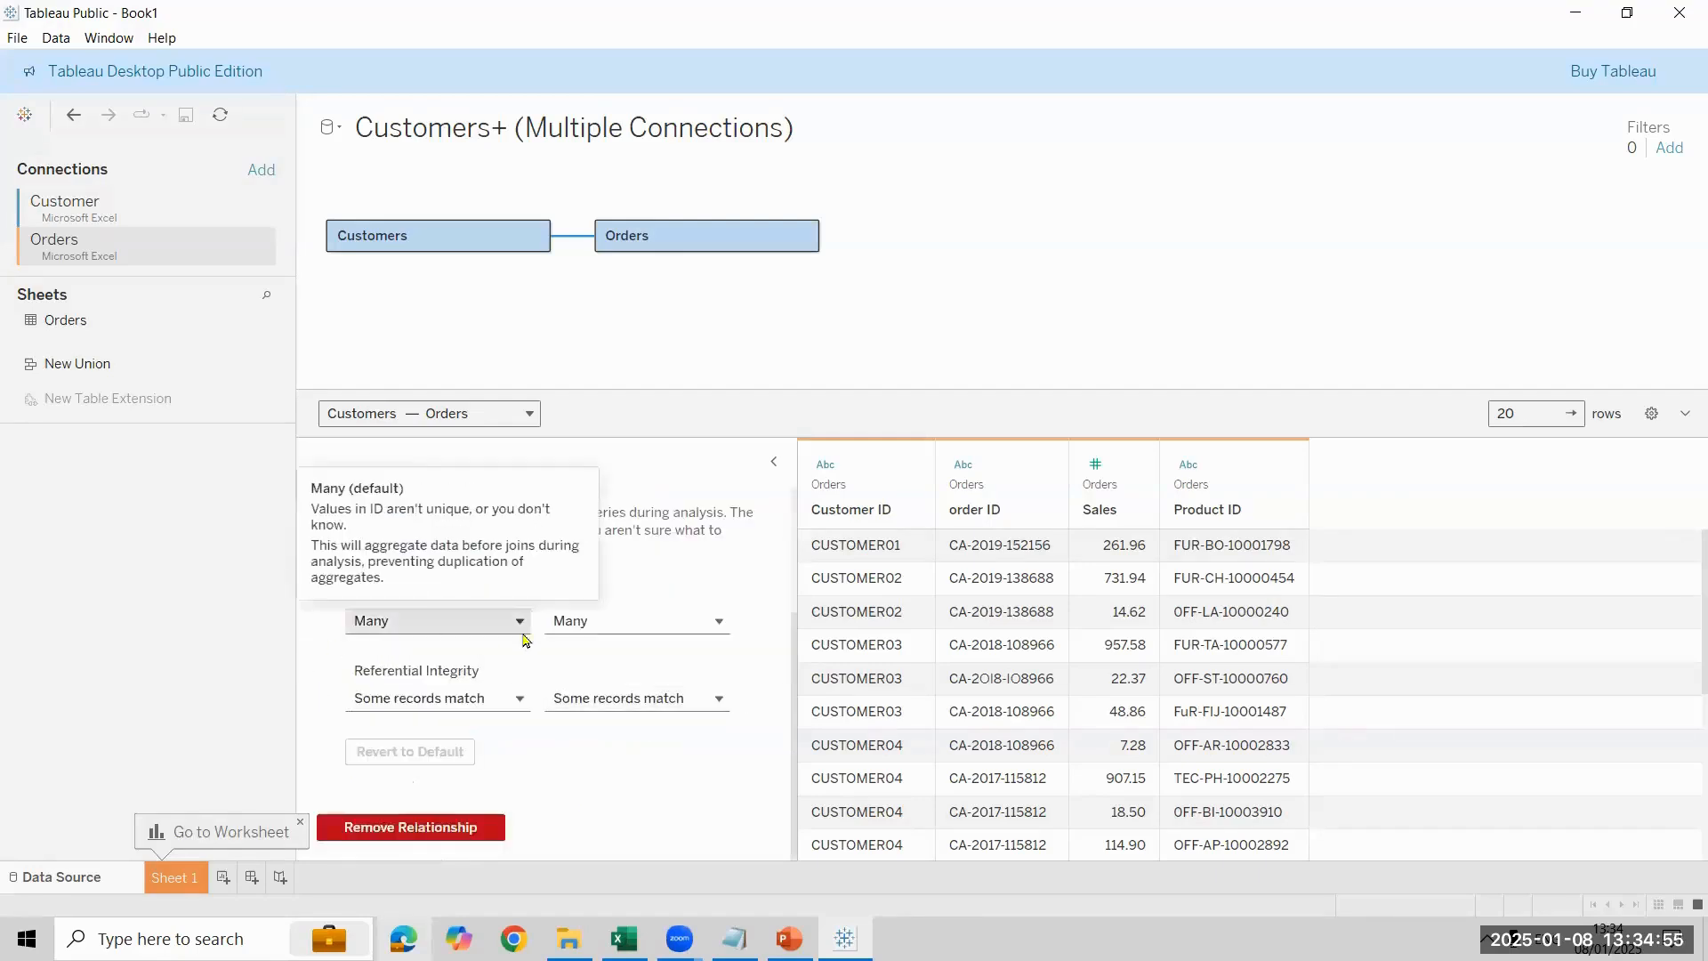
click(473, 624)
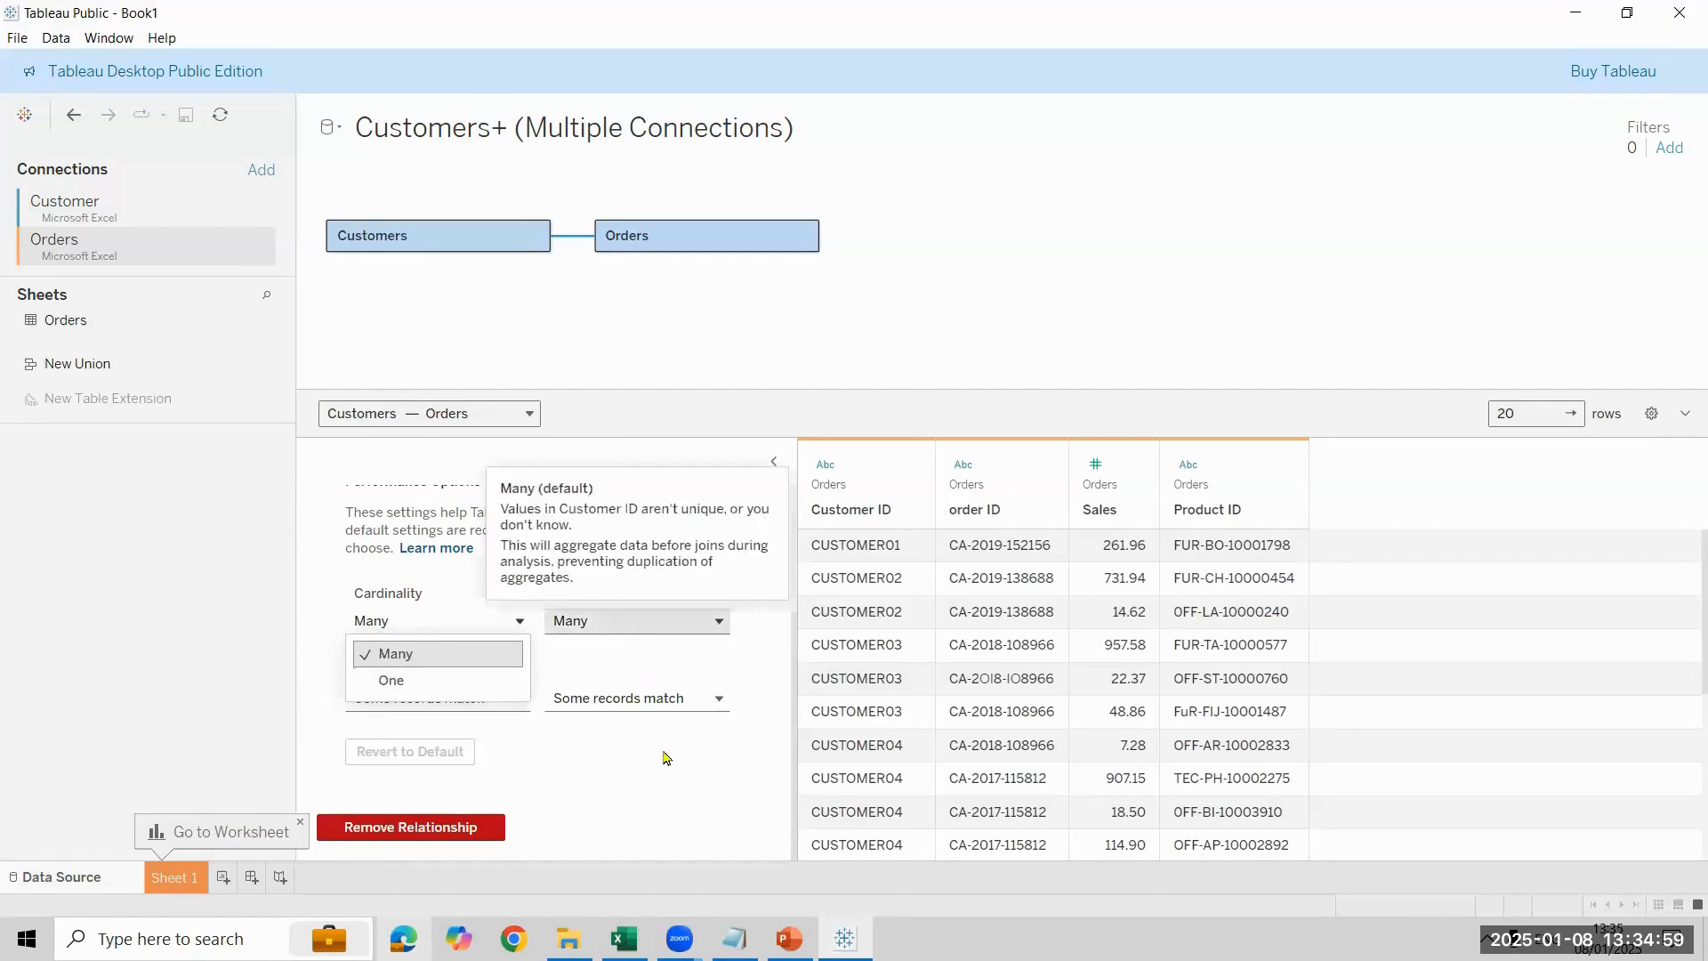
click(371, 611)
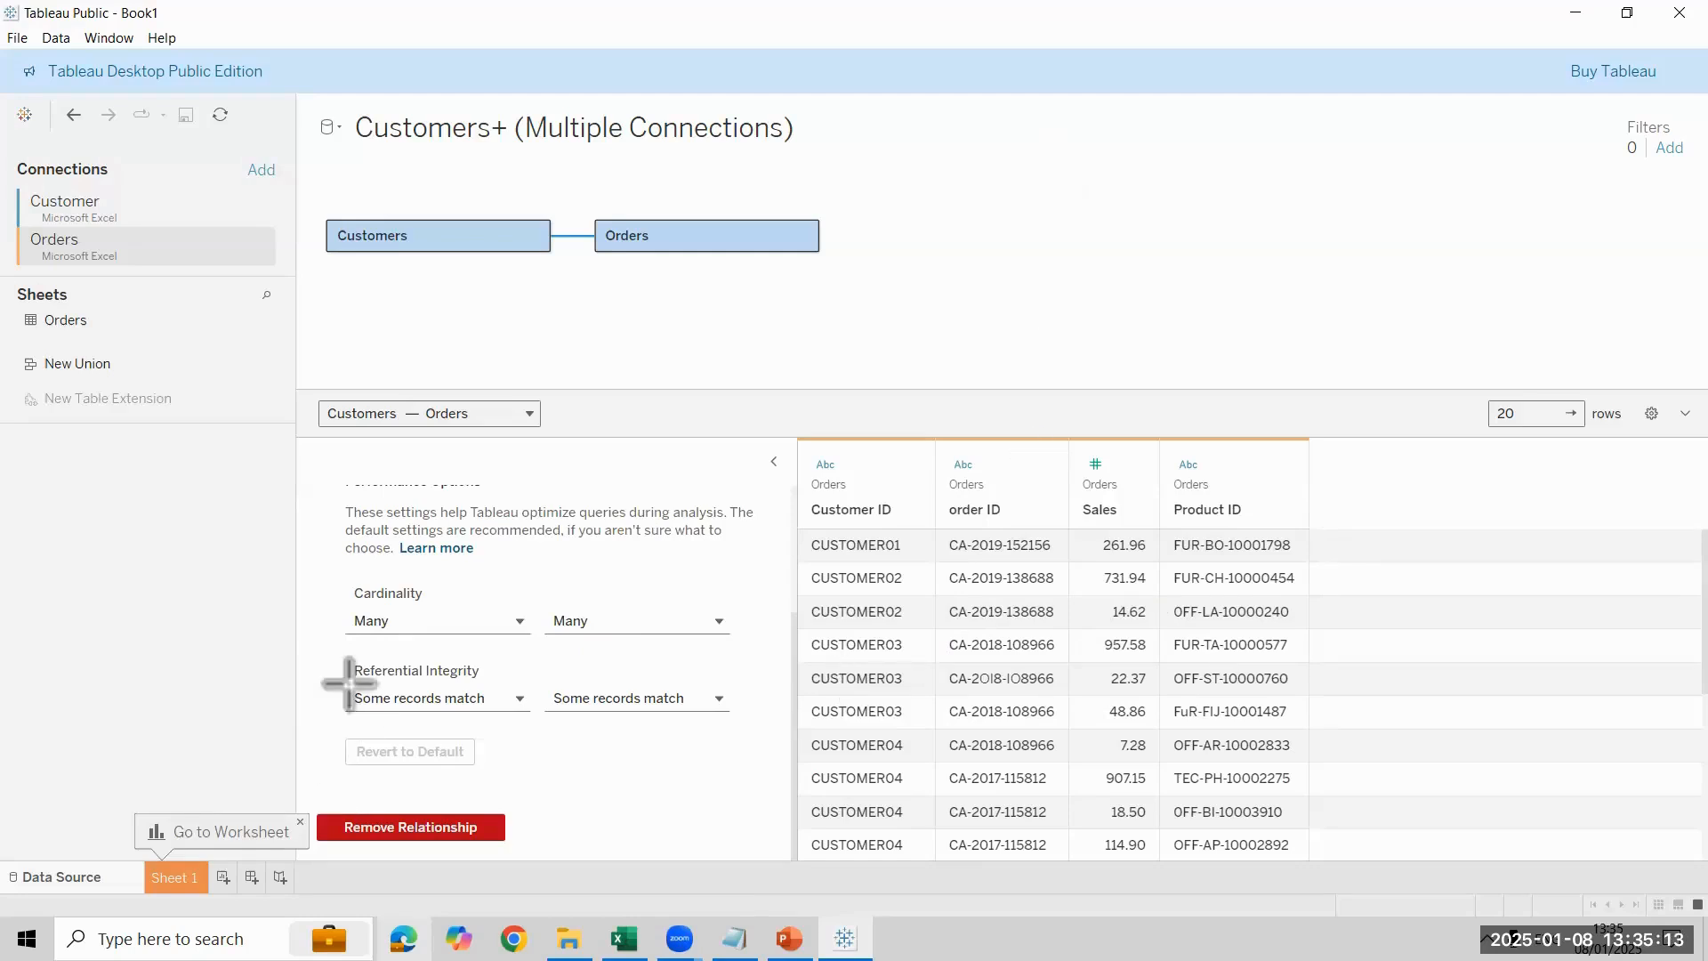
- Try Referential Integrity as All records match for both tables, revert the settings to default, and collapse Performance Options
drag(327, 681, 748, 717)
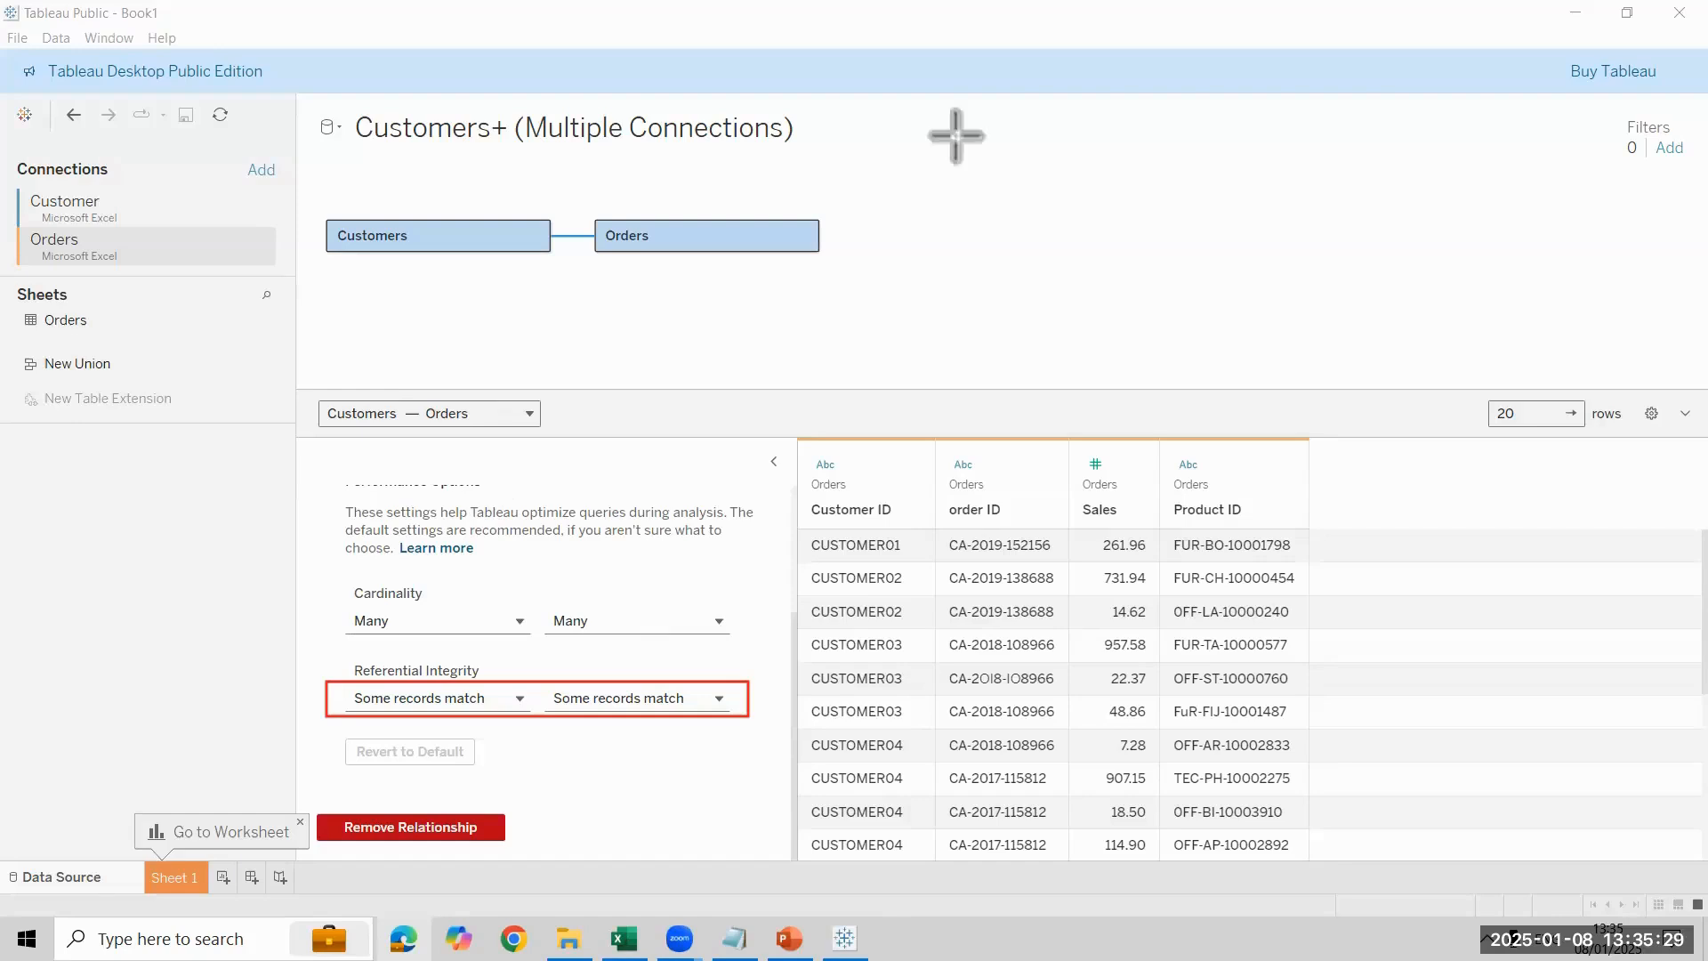
click(500, 699)
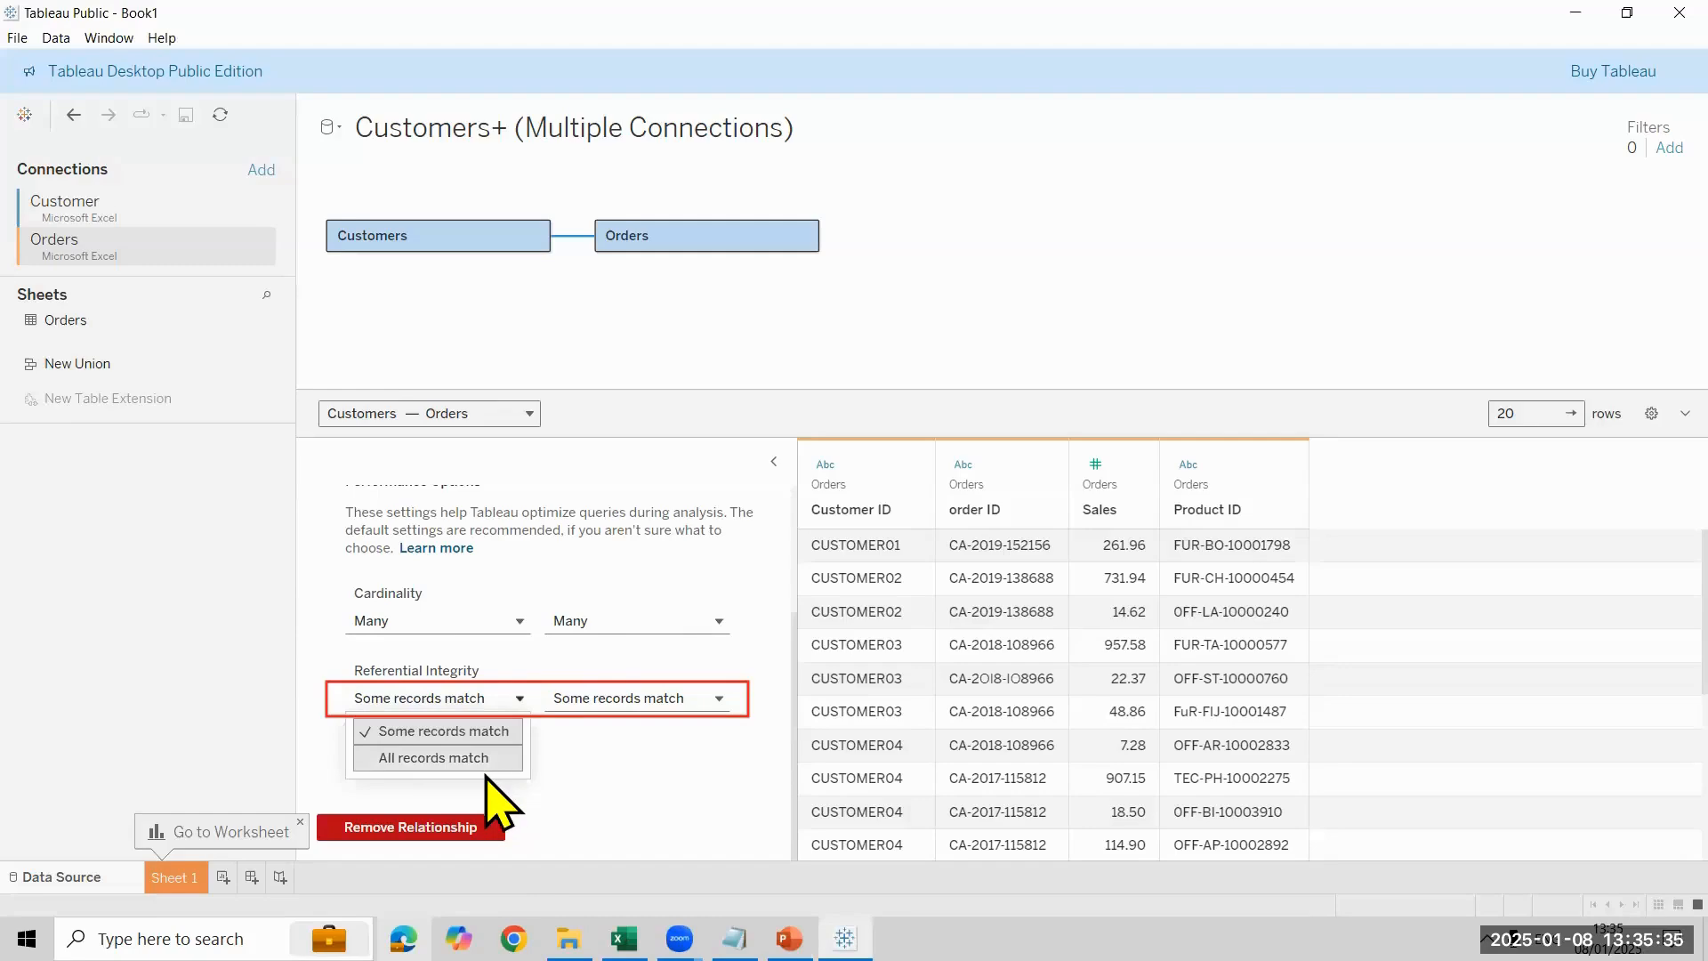
click(674, 707)
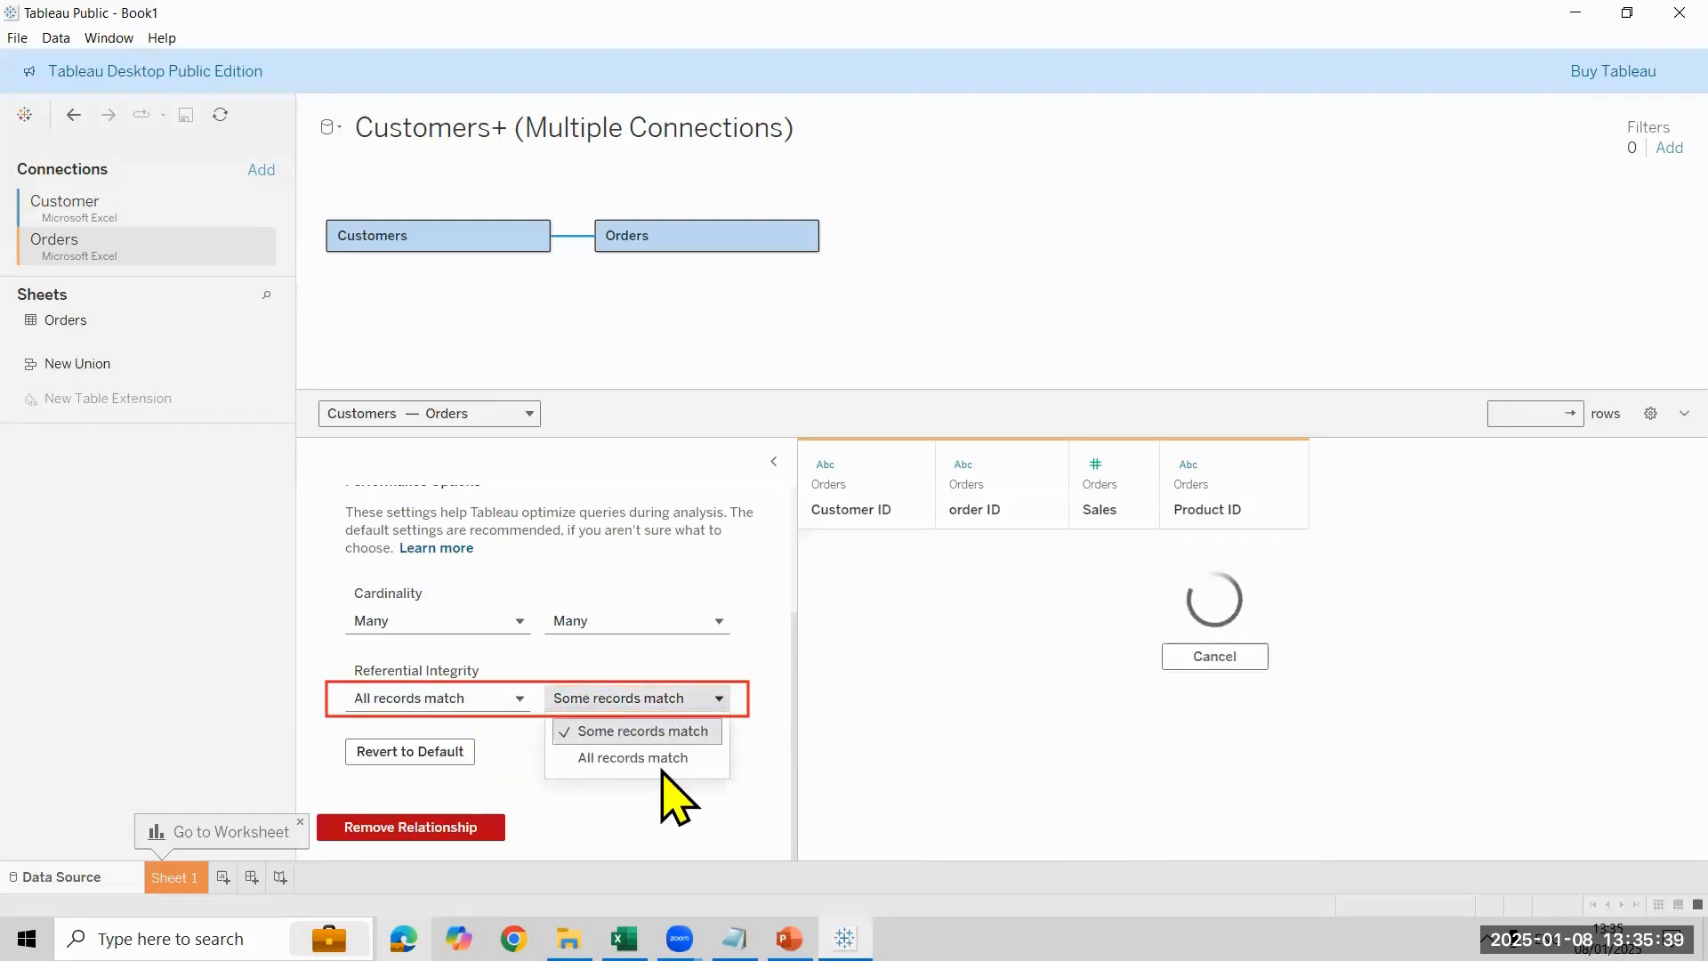
click(662, 757)
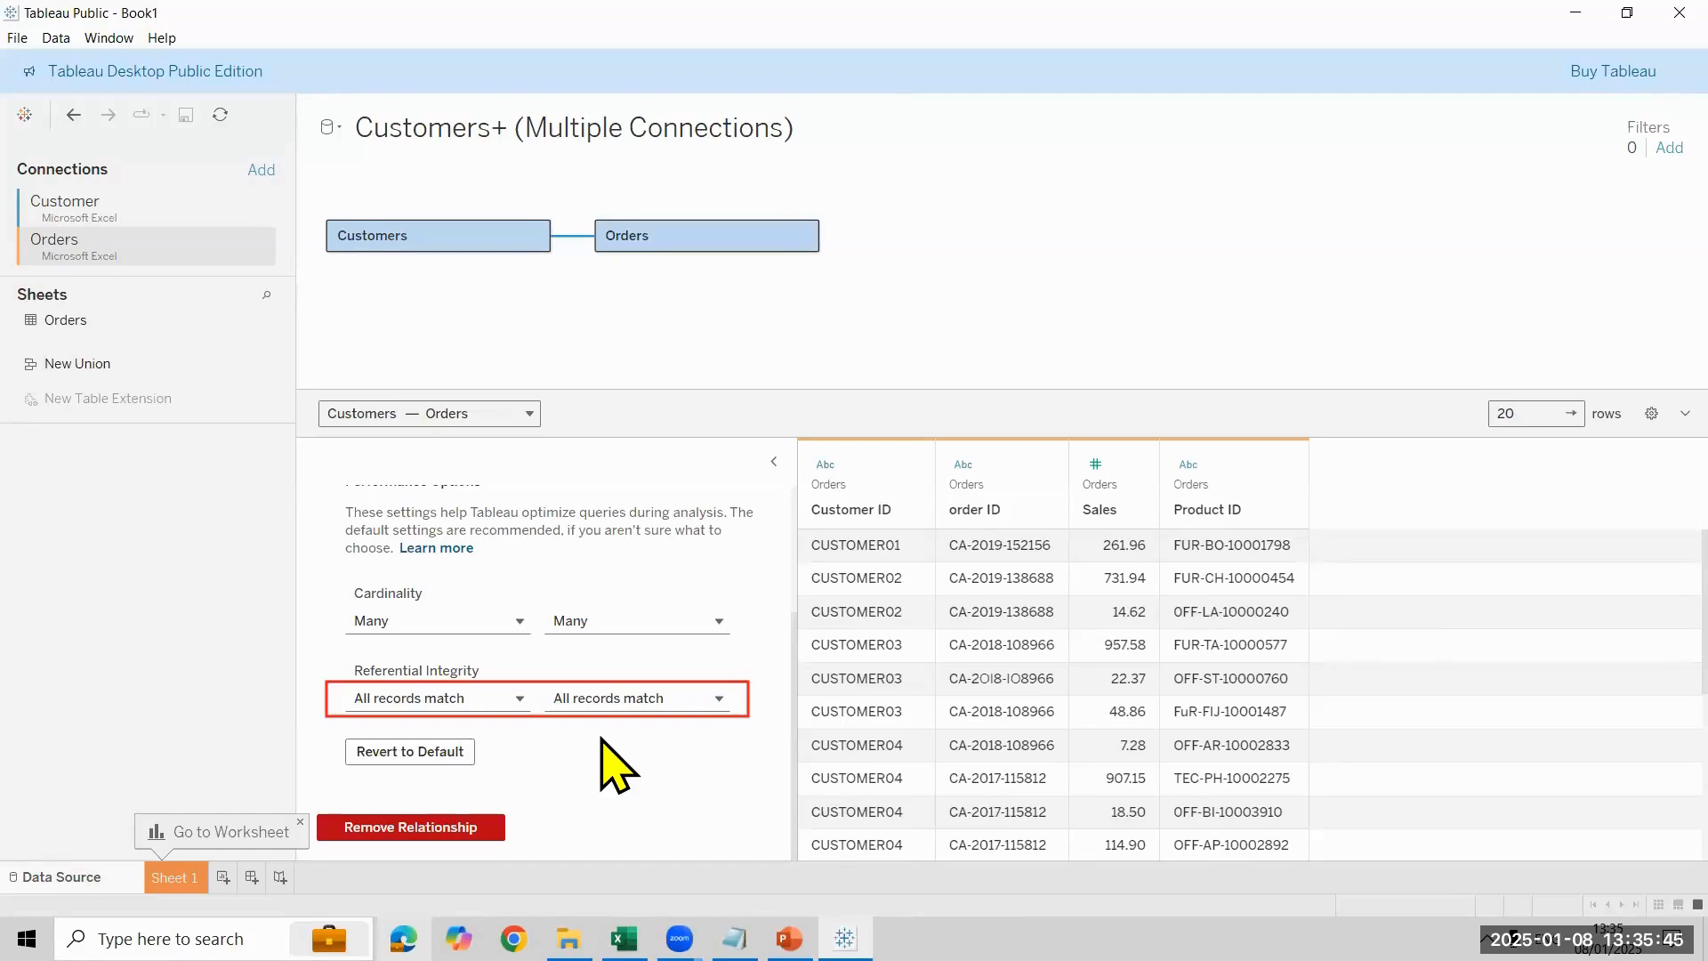
click(430, 763)
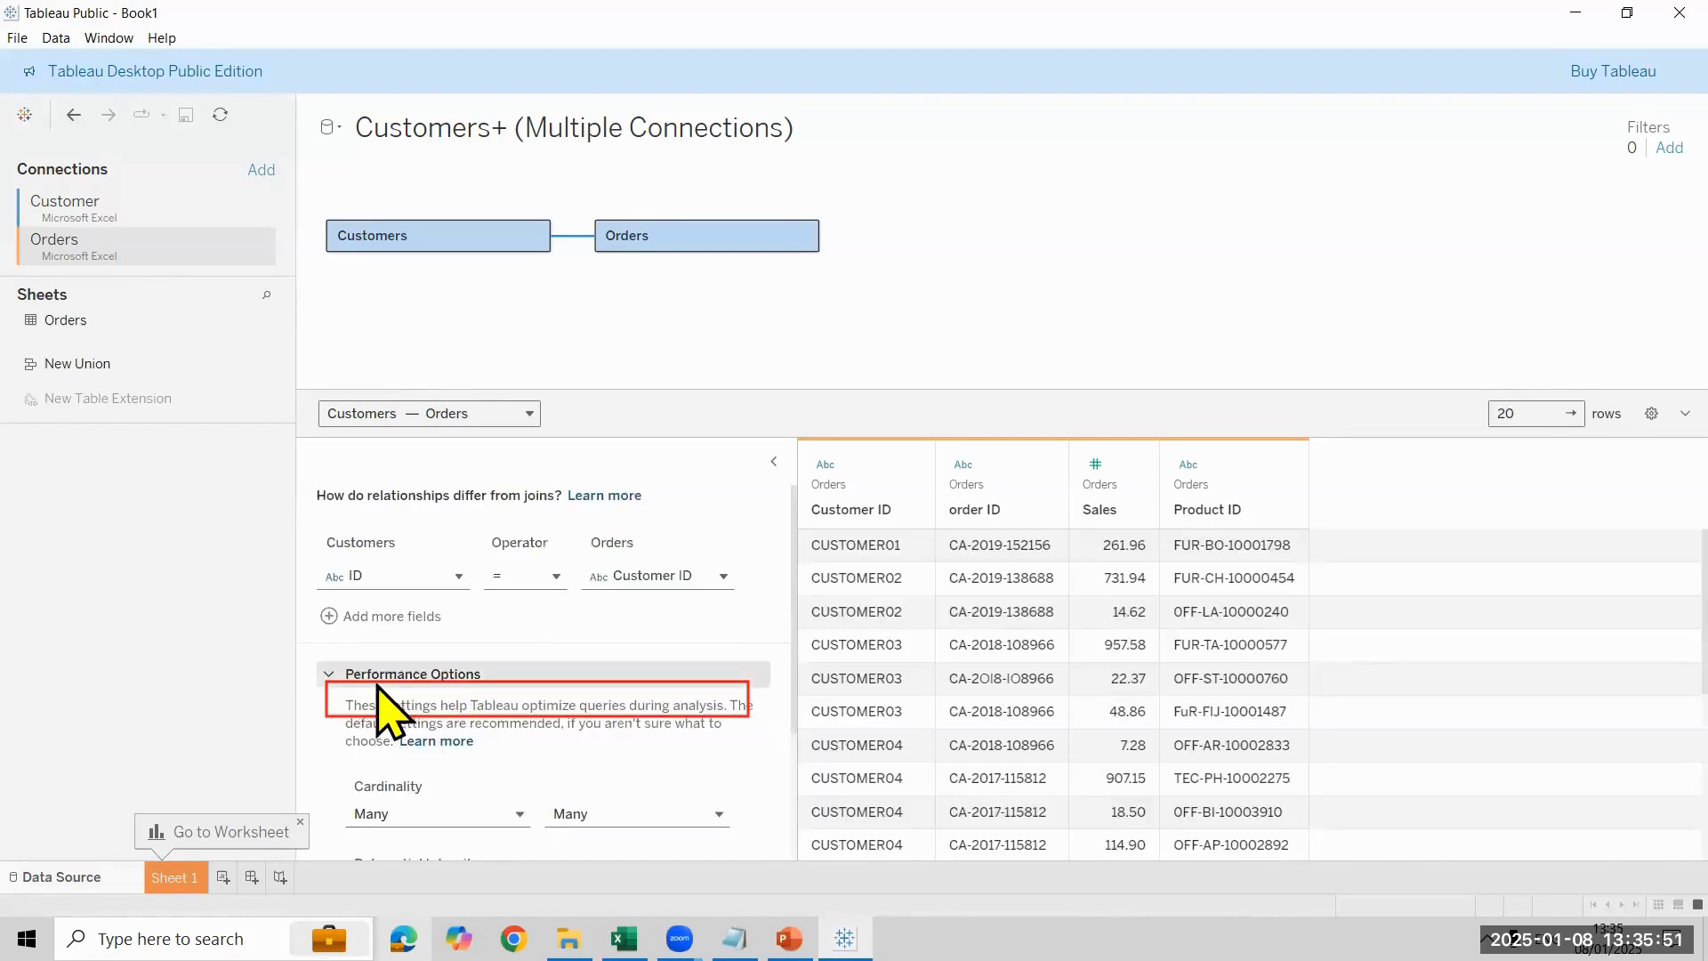
click(334, 676)
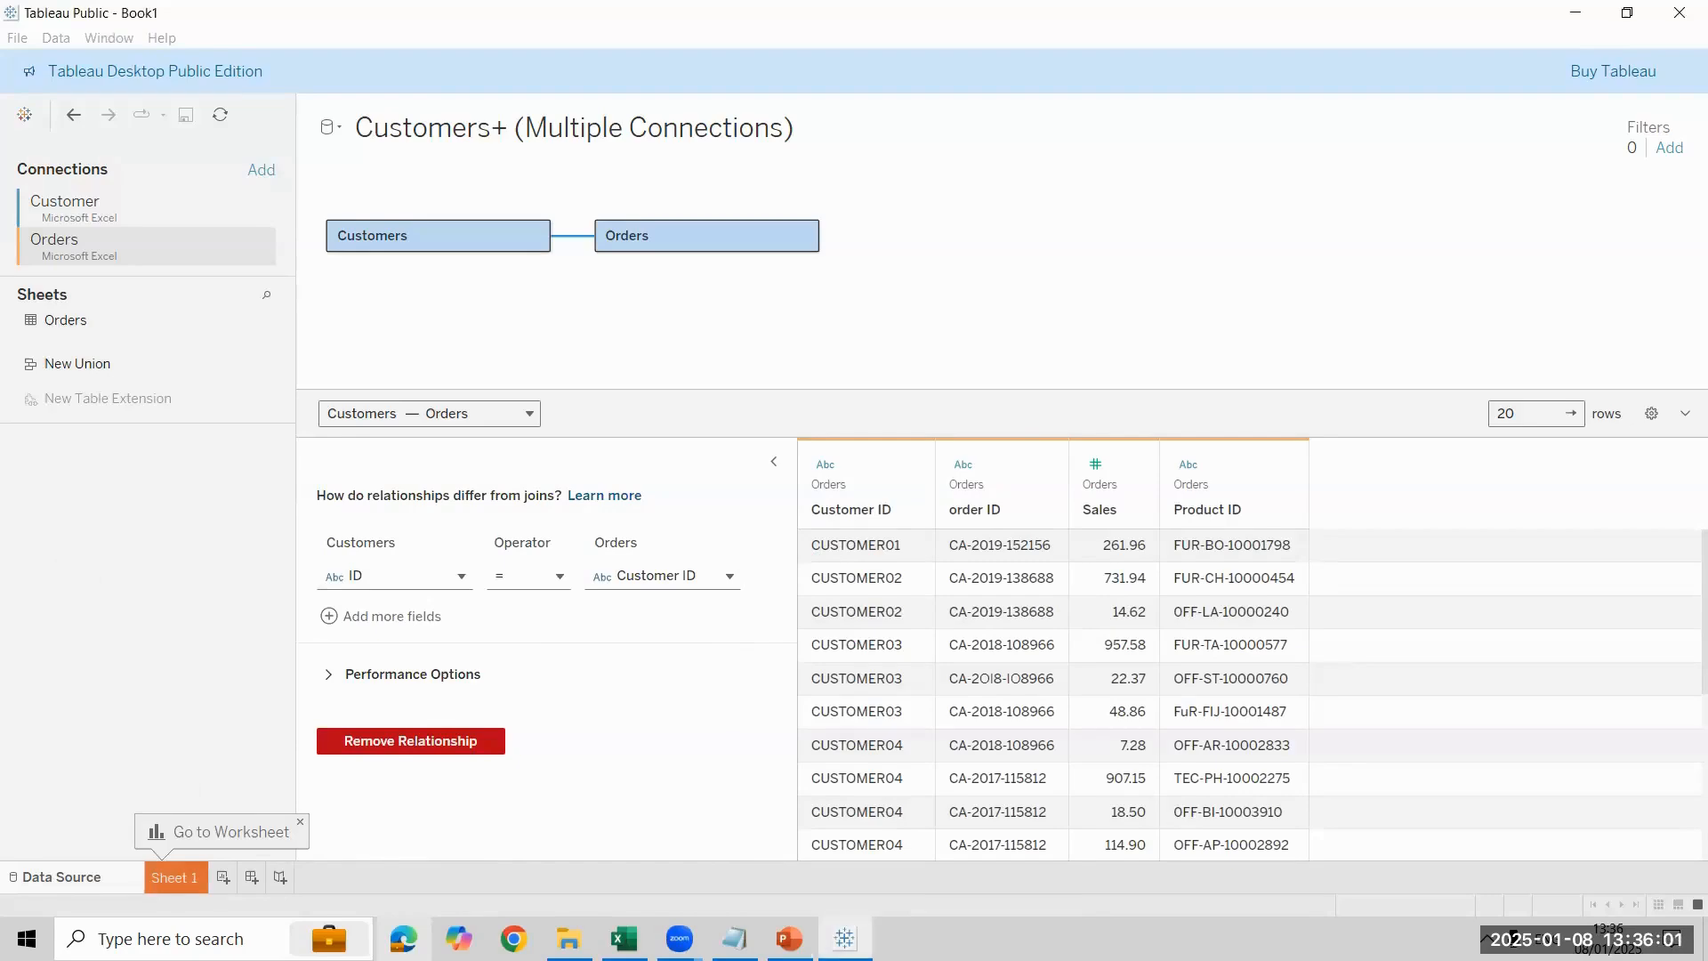
- Build a table on Sheet 1 with ID, Customer ID and Full Names as rows and the sum of Sales as text
click(174, 877)
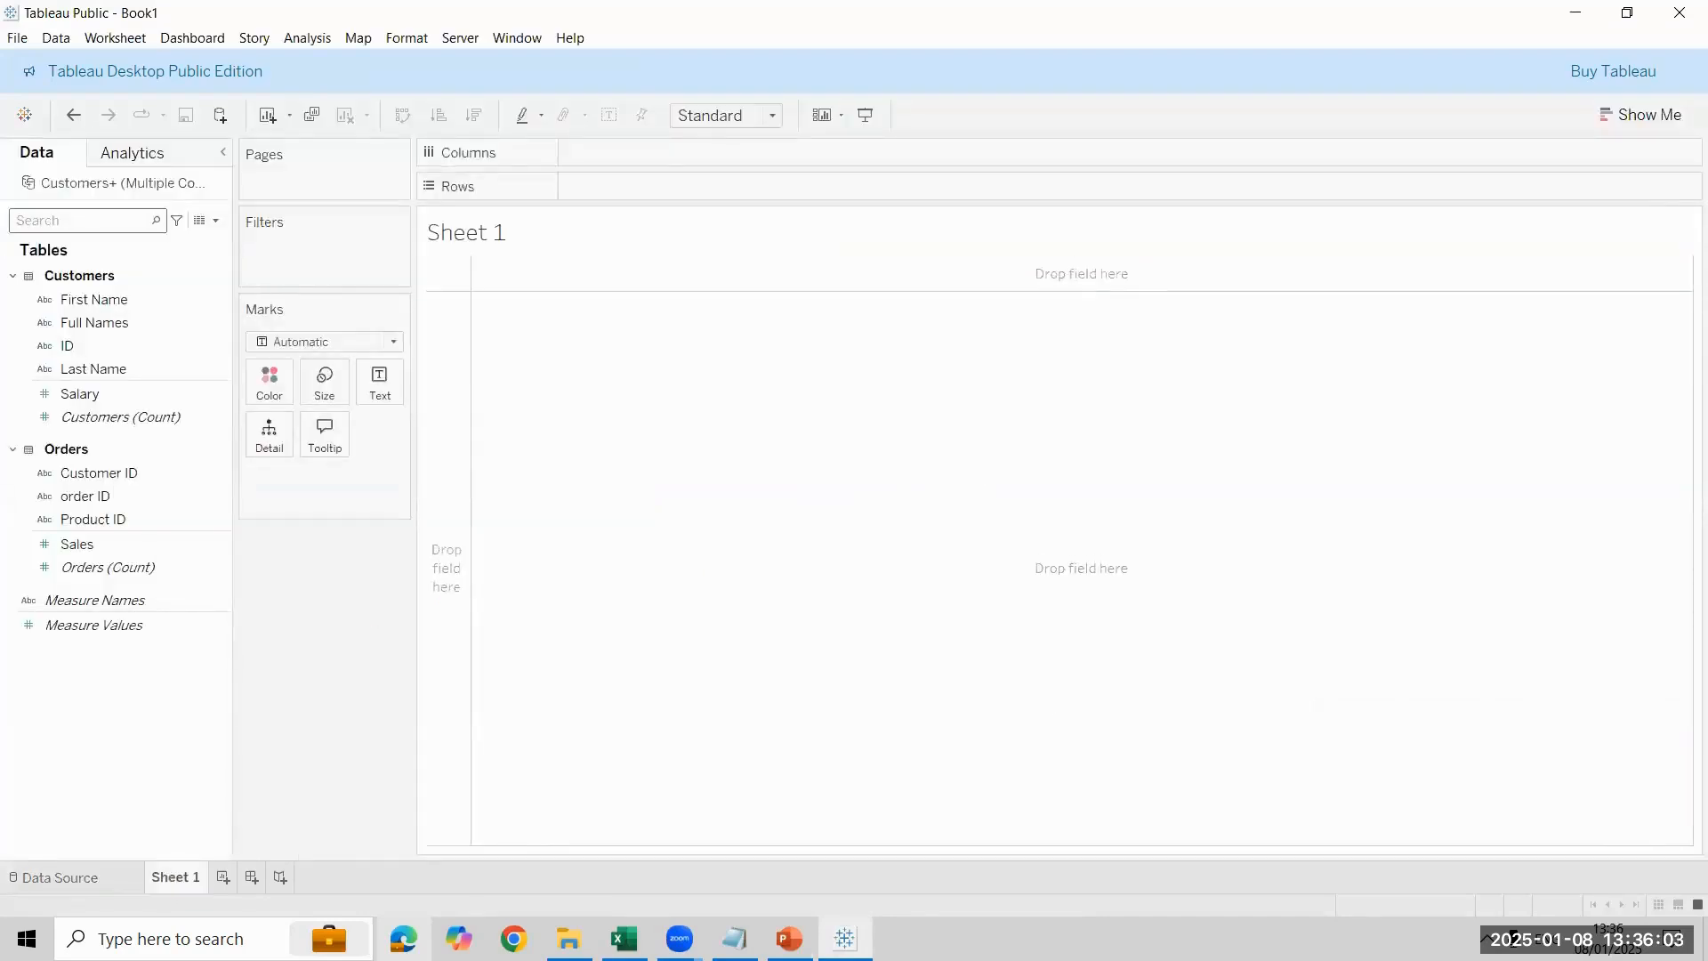
drag(79, 347, 798, 432)
drag(89, 473, 772, 192)
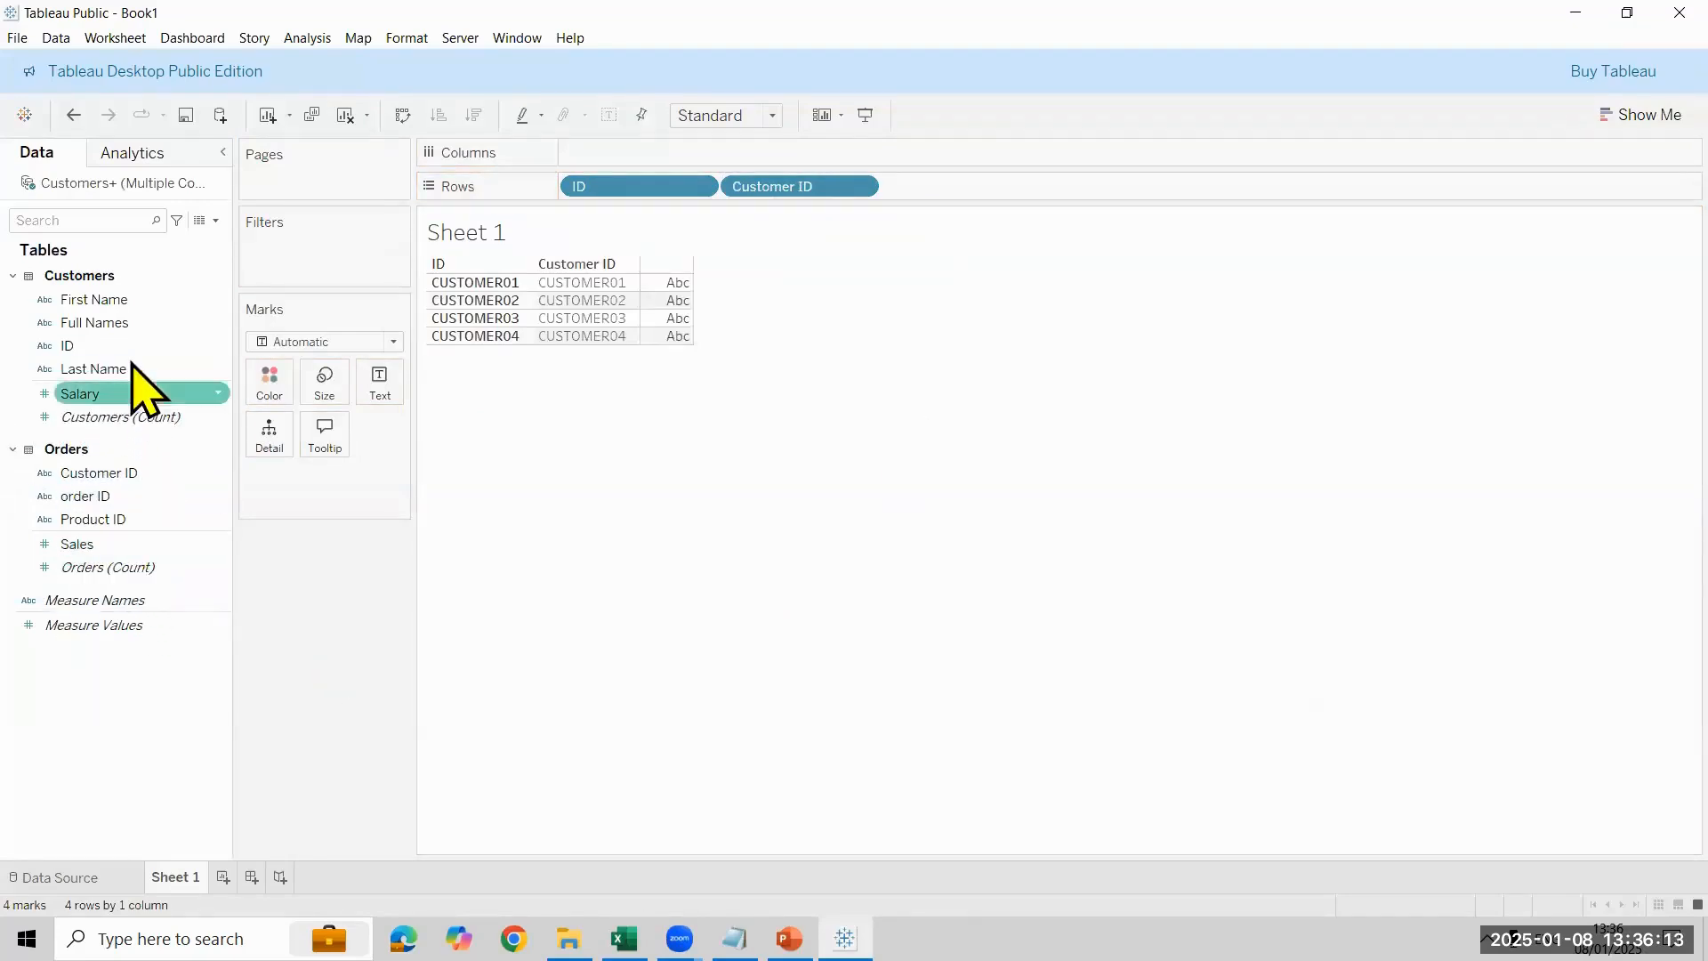
drag(145, 322, 1062, 182)
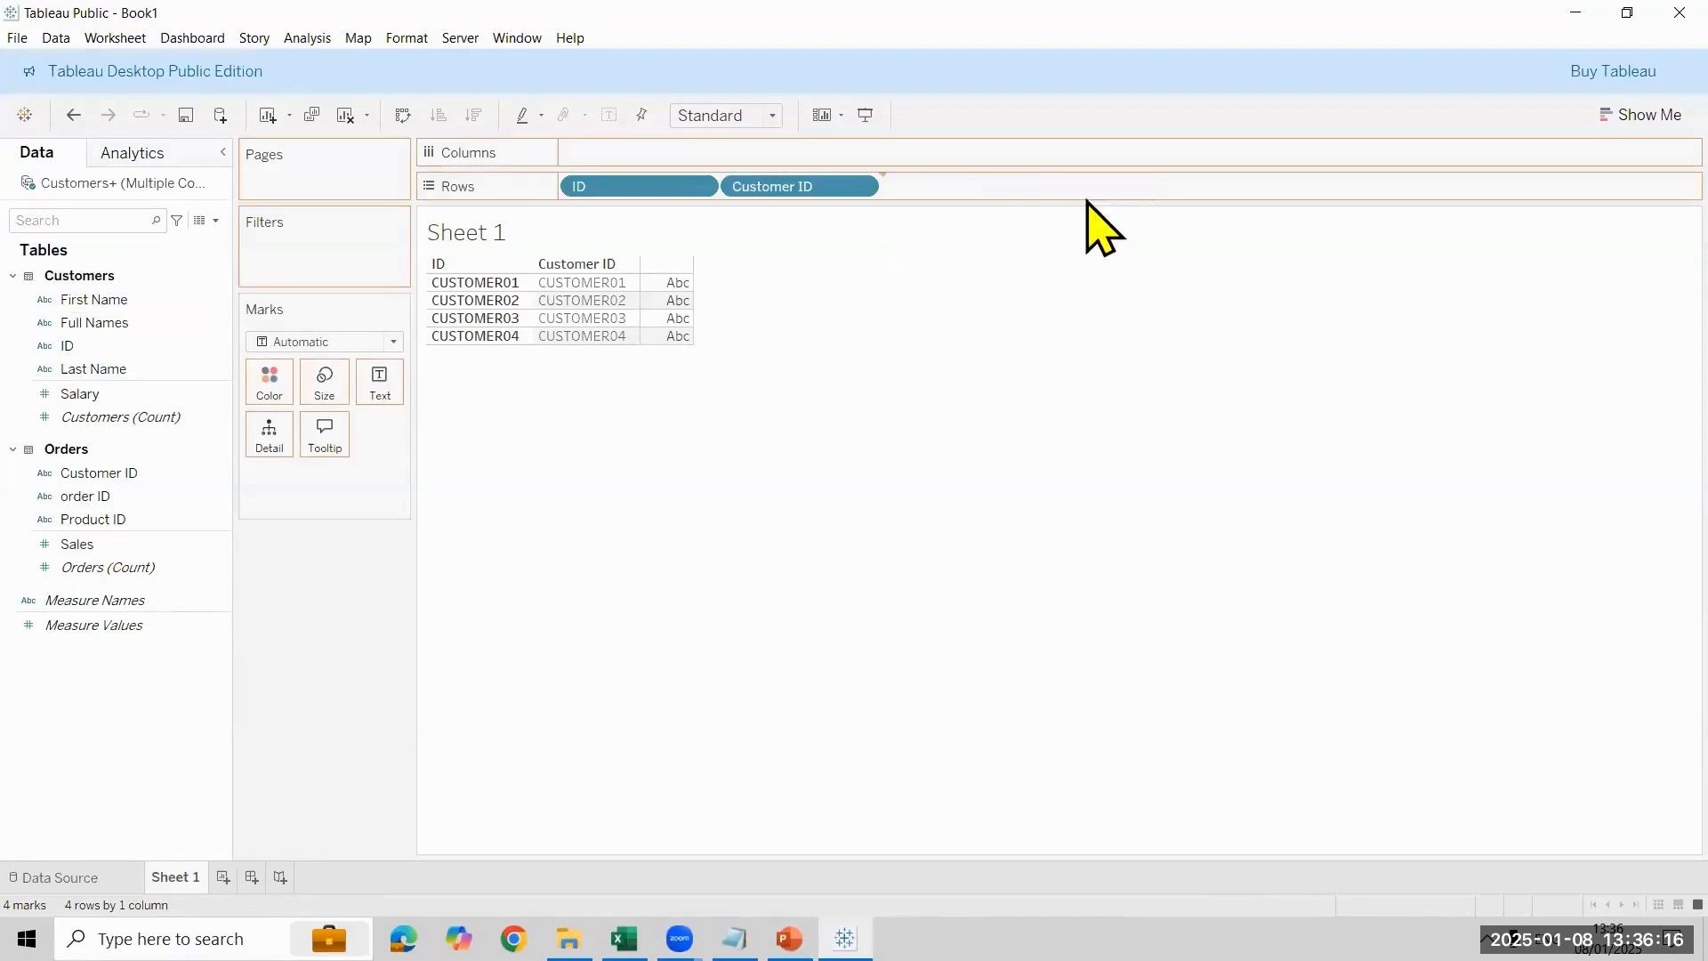
double_click(111, 544)
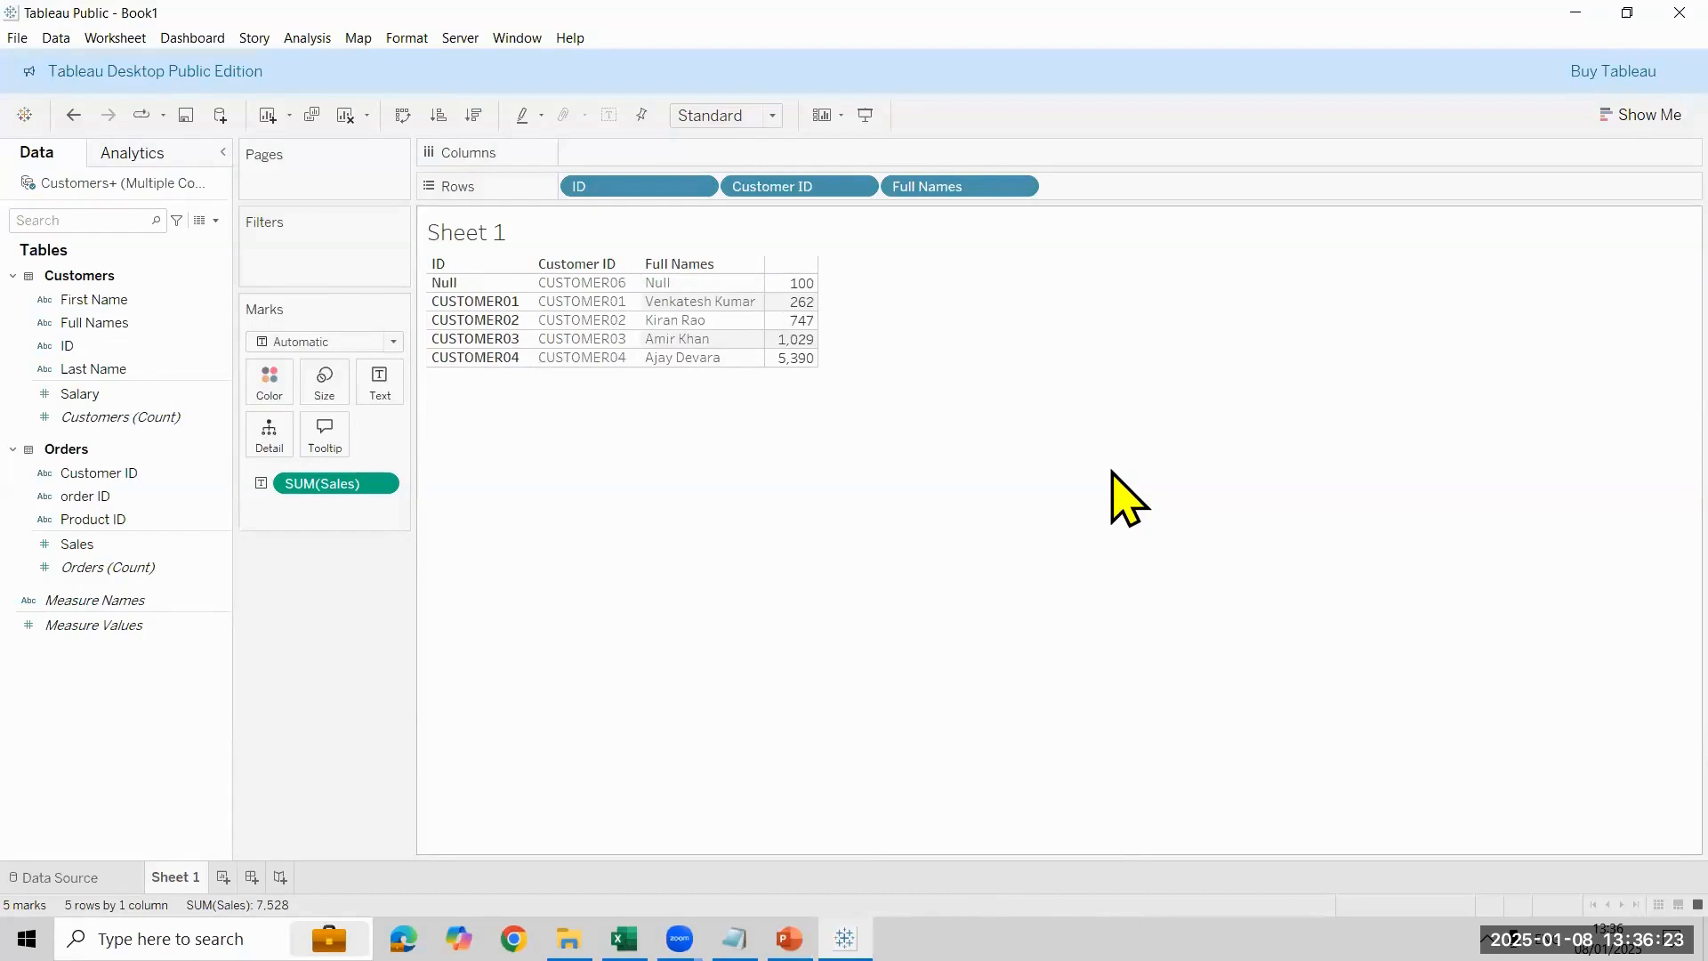
- Set the default worksheet font size of Sheet 1 to 11 and close the font formatting
click(396, 39)
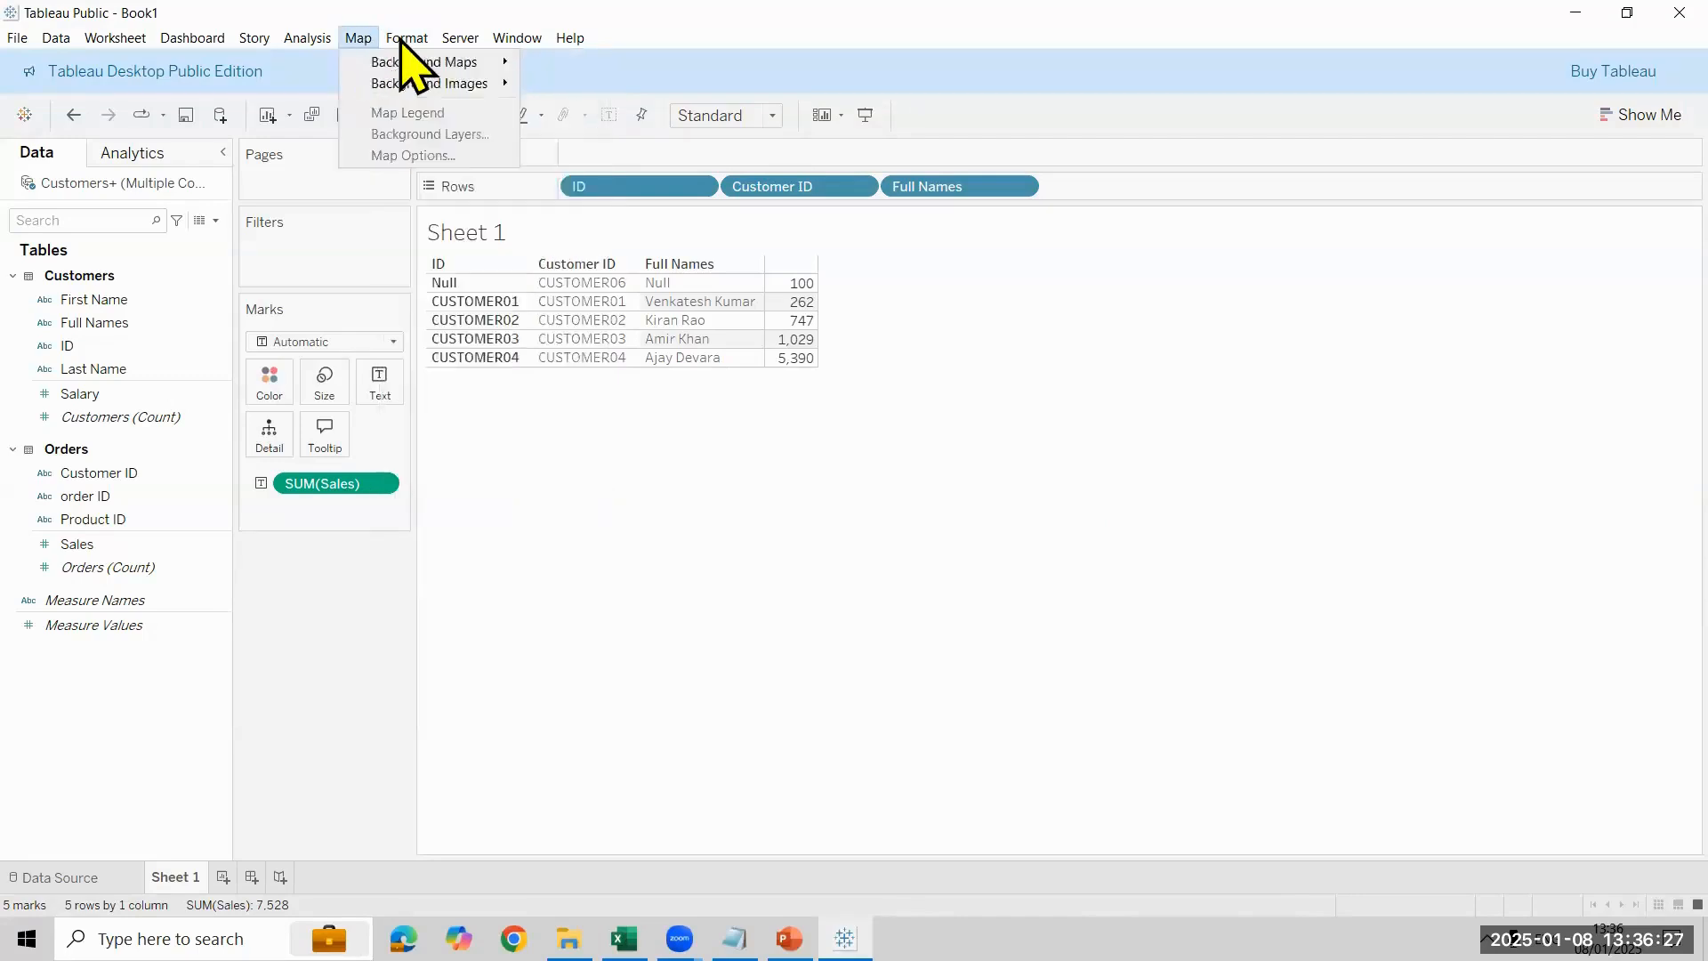
click(429, 135)
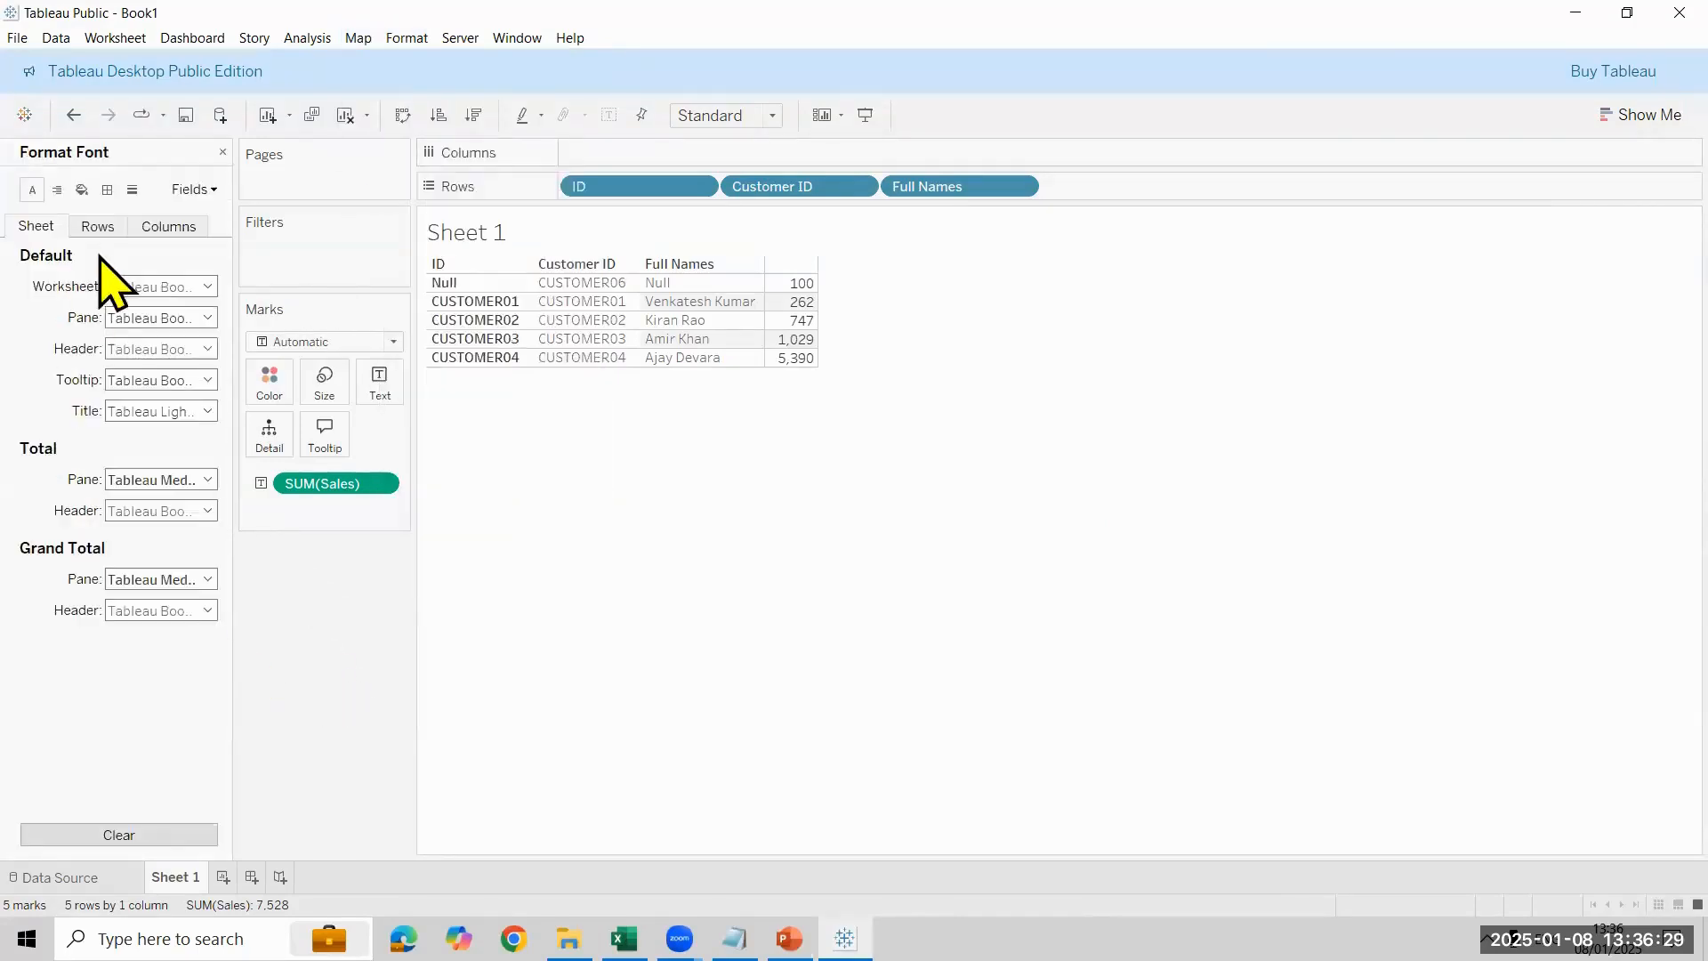
click(145, 286)
click(156, 345)
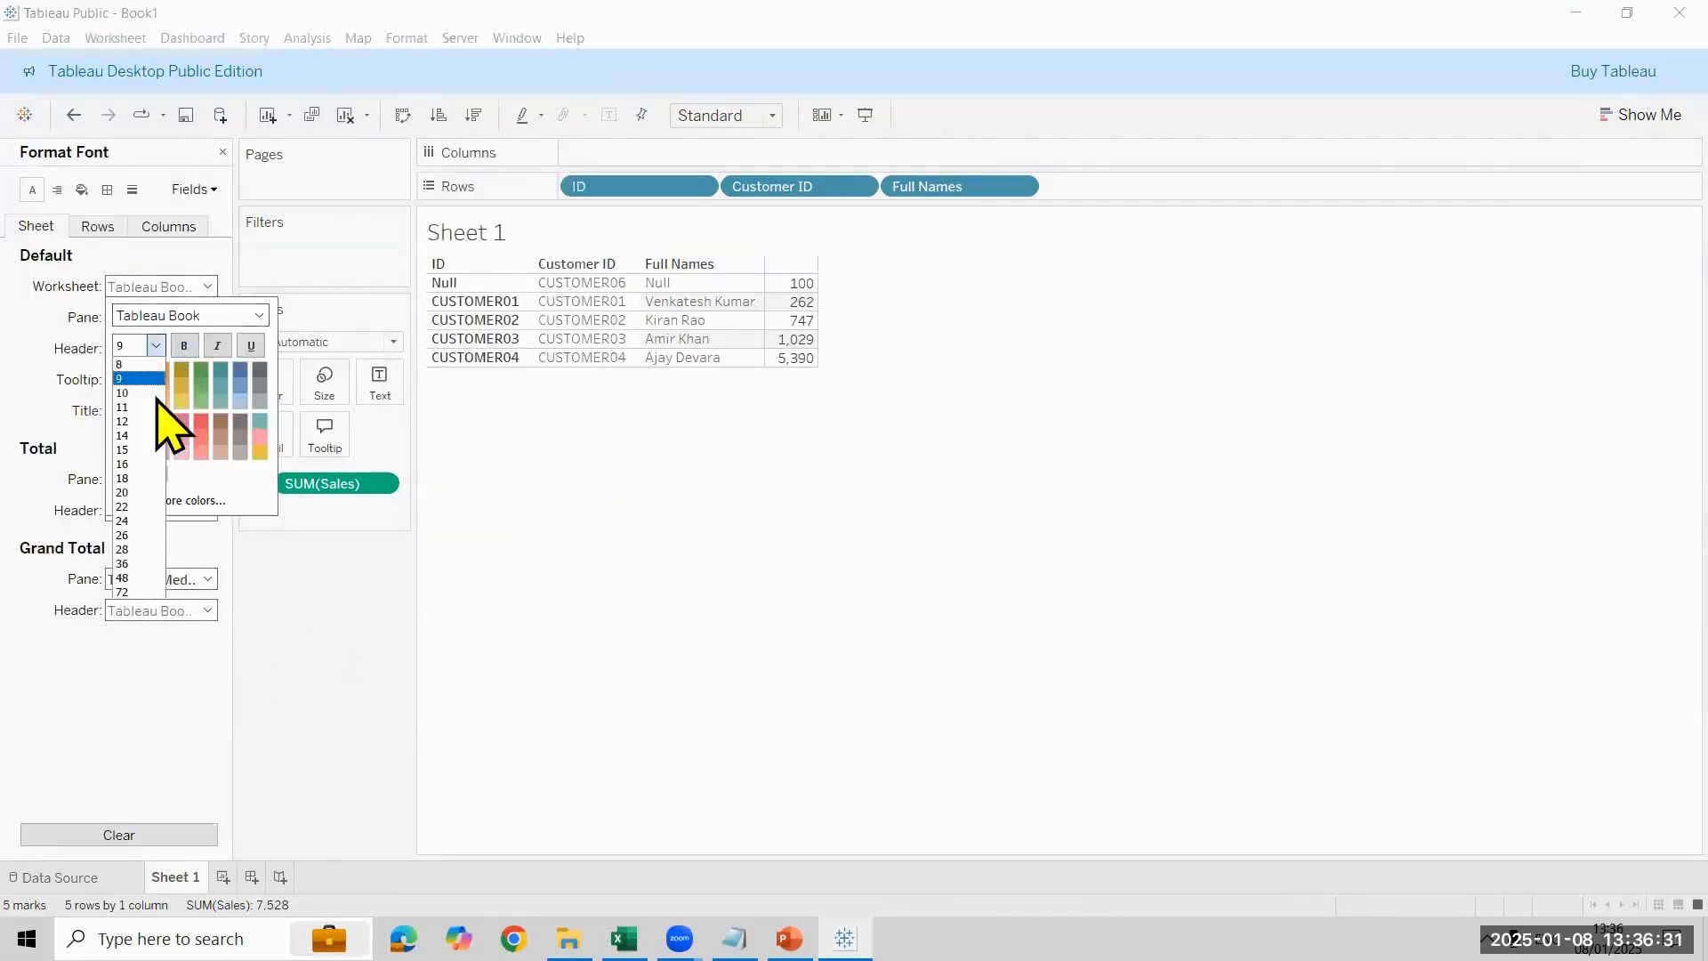
click(156, 408)
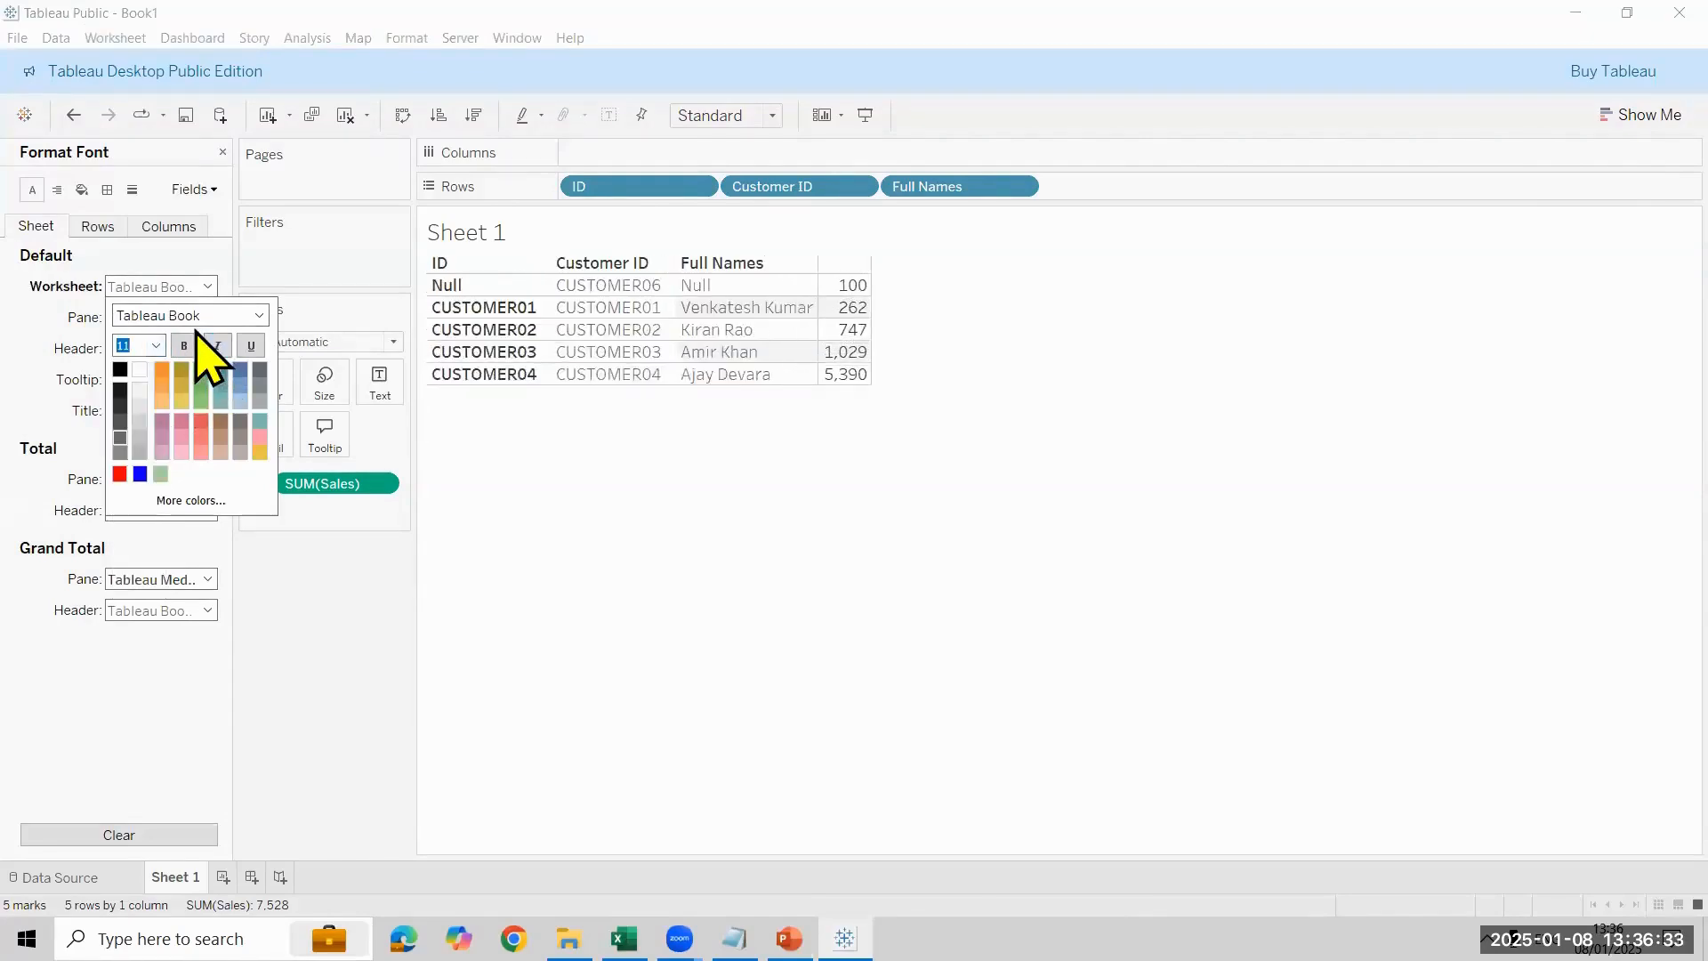
click(223, 152)
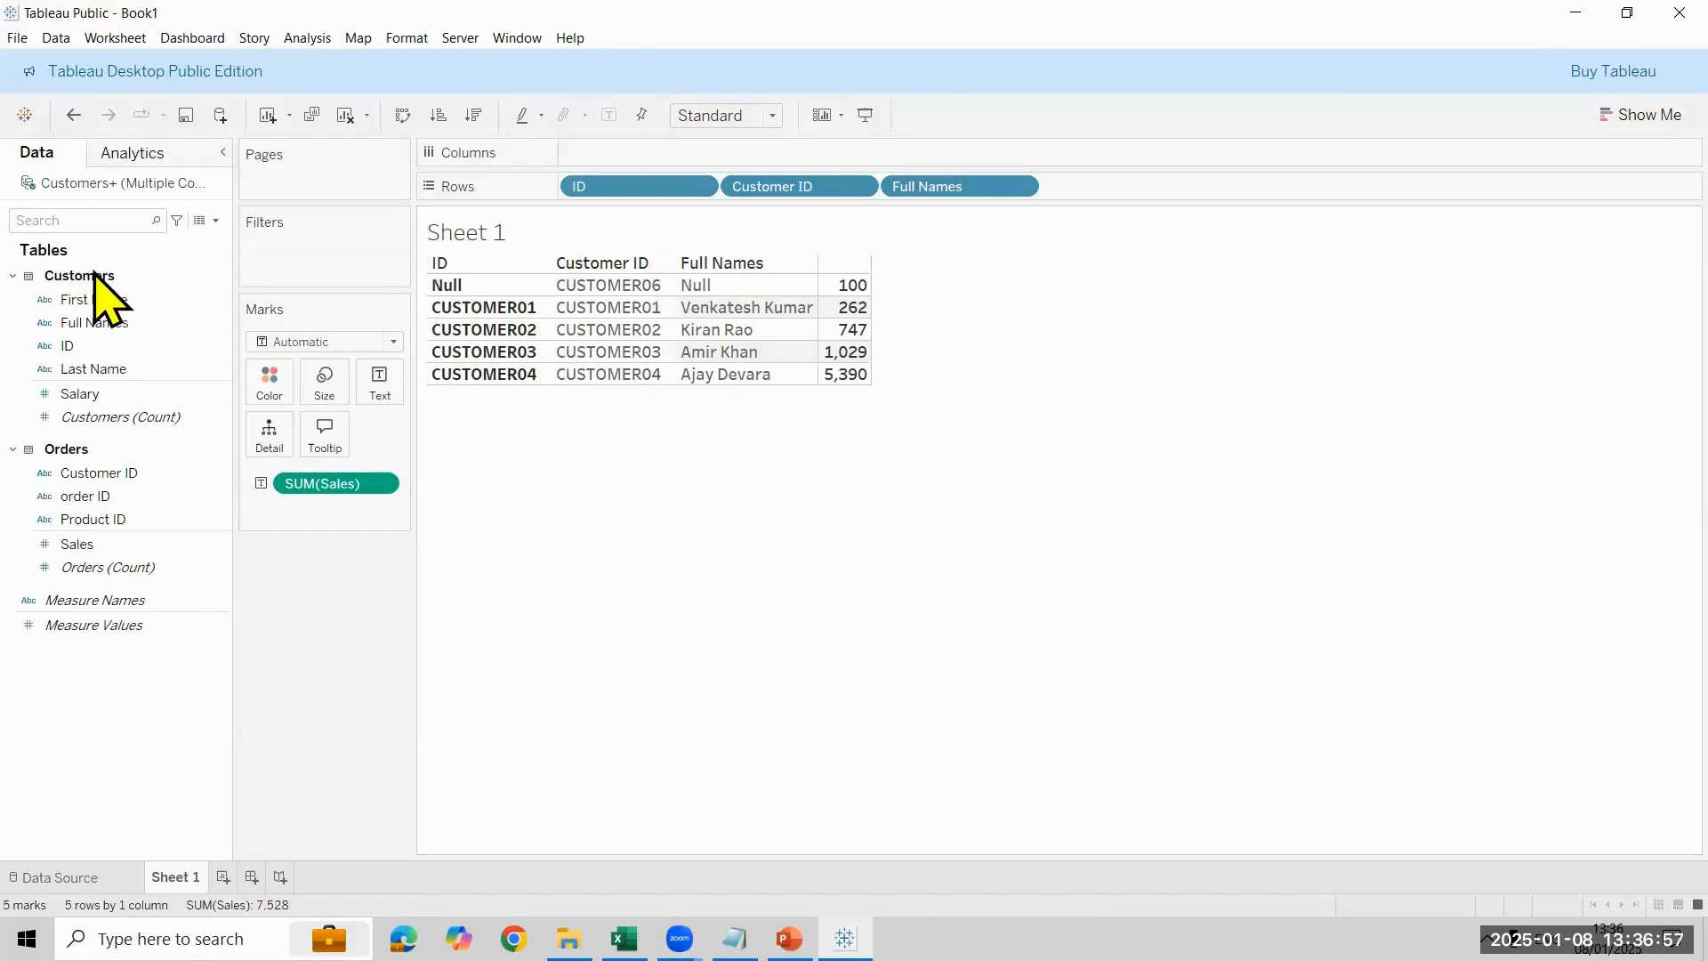
- Review the Customers–Orders relationship on the data source and compare the ID and Customer ID rows in the Sheet 1 table
click(85, 347)
click(115, 474)
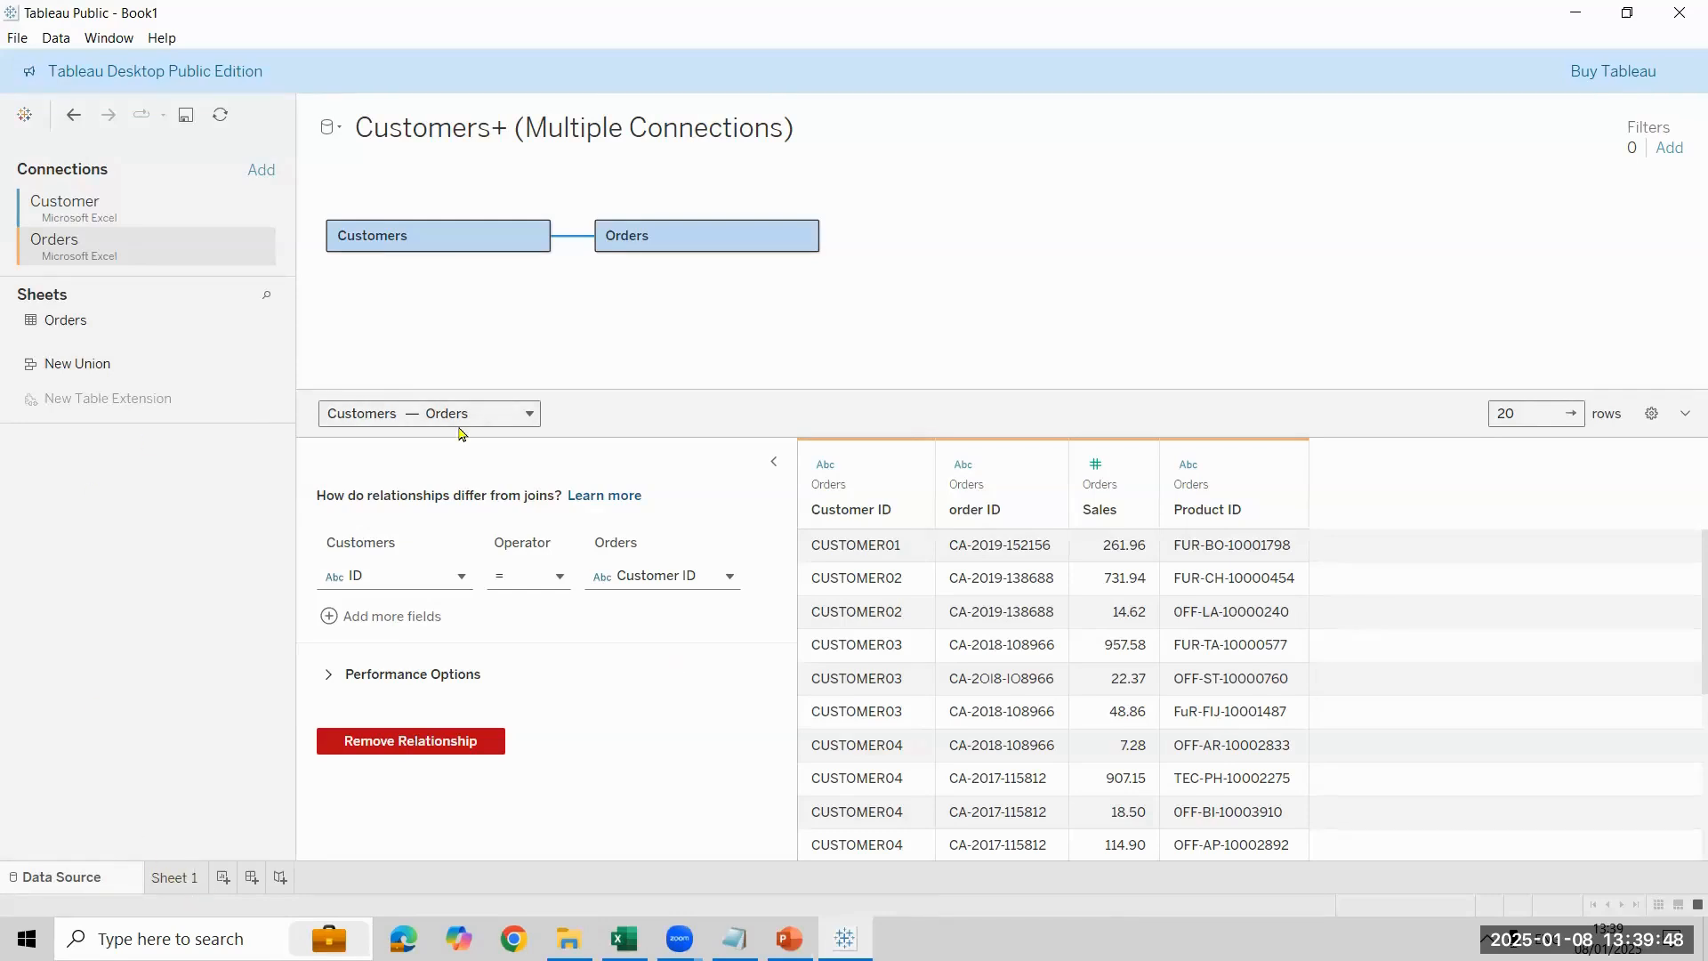
click(174, 877)
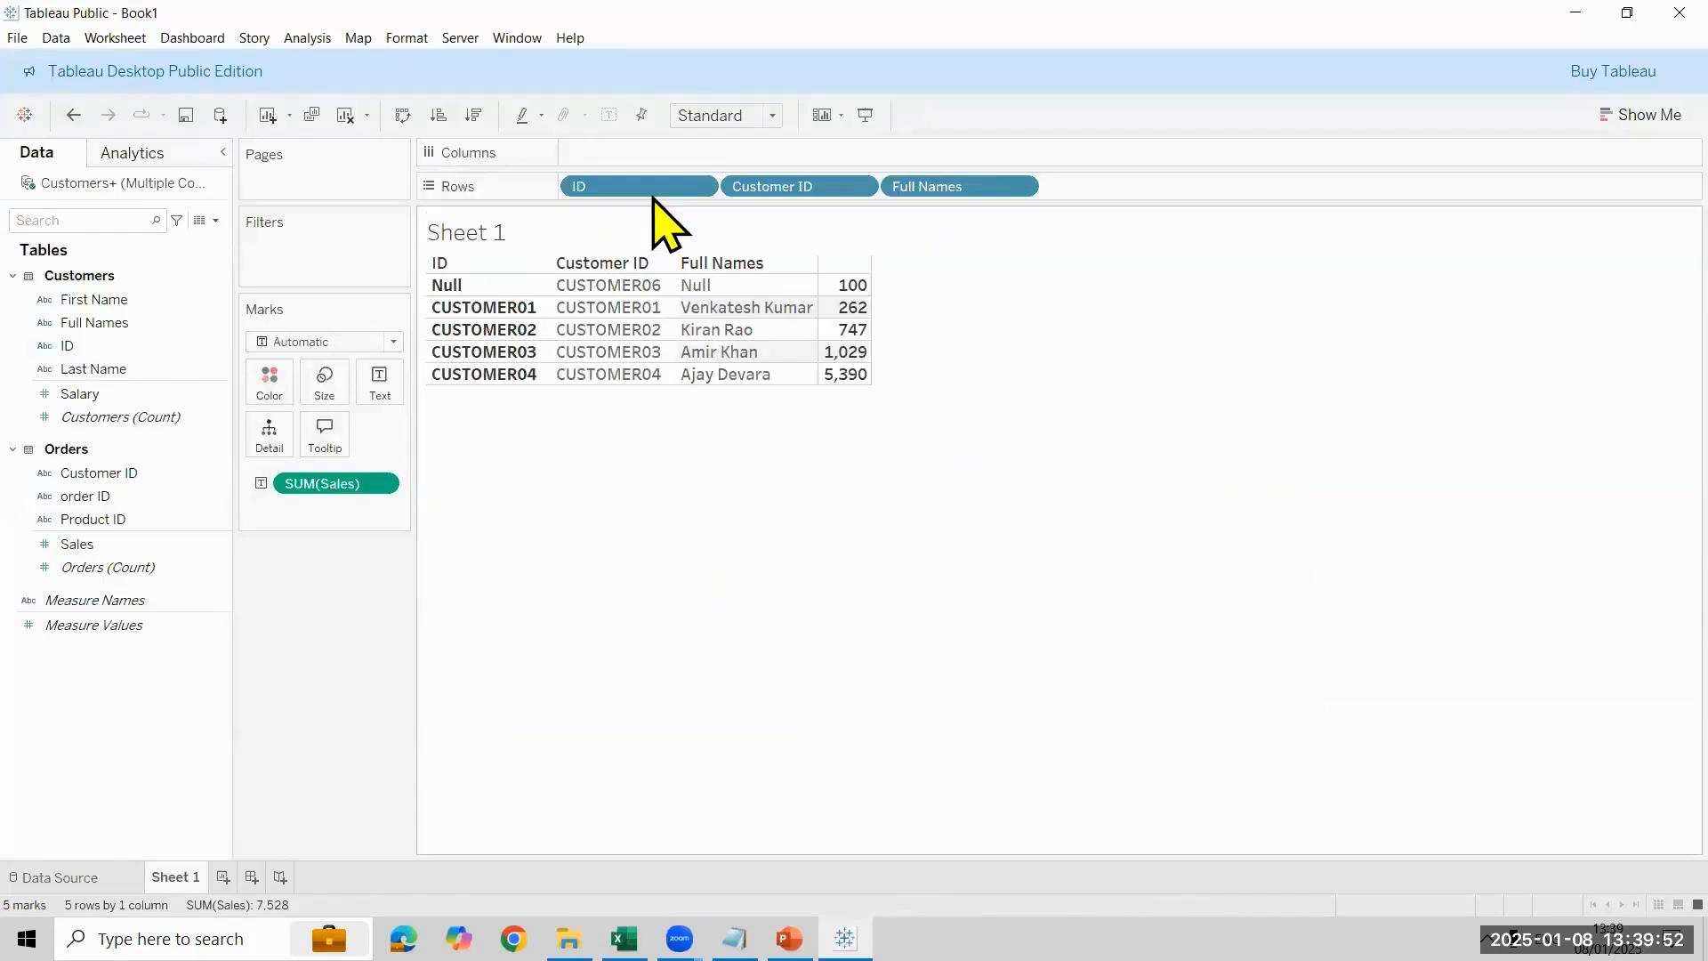
drag(657, 194, 439, 295)
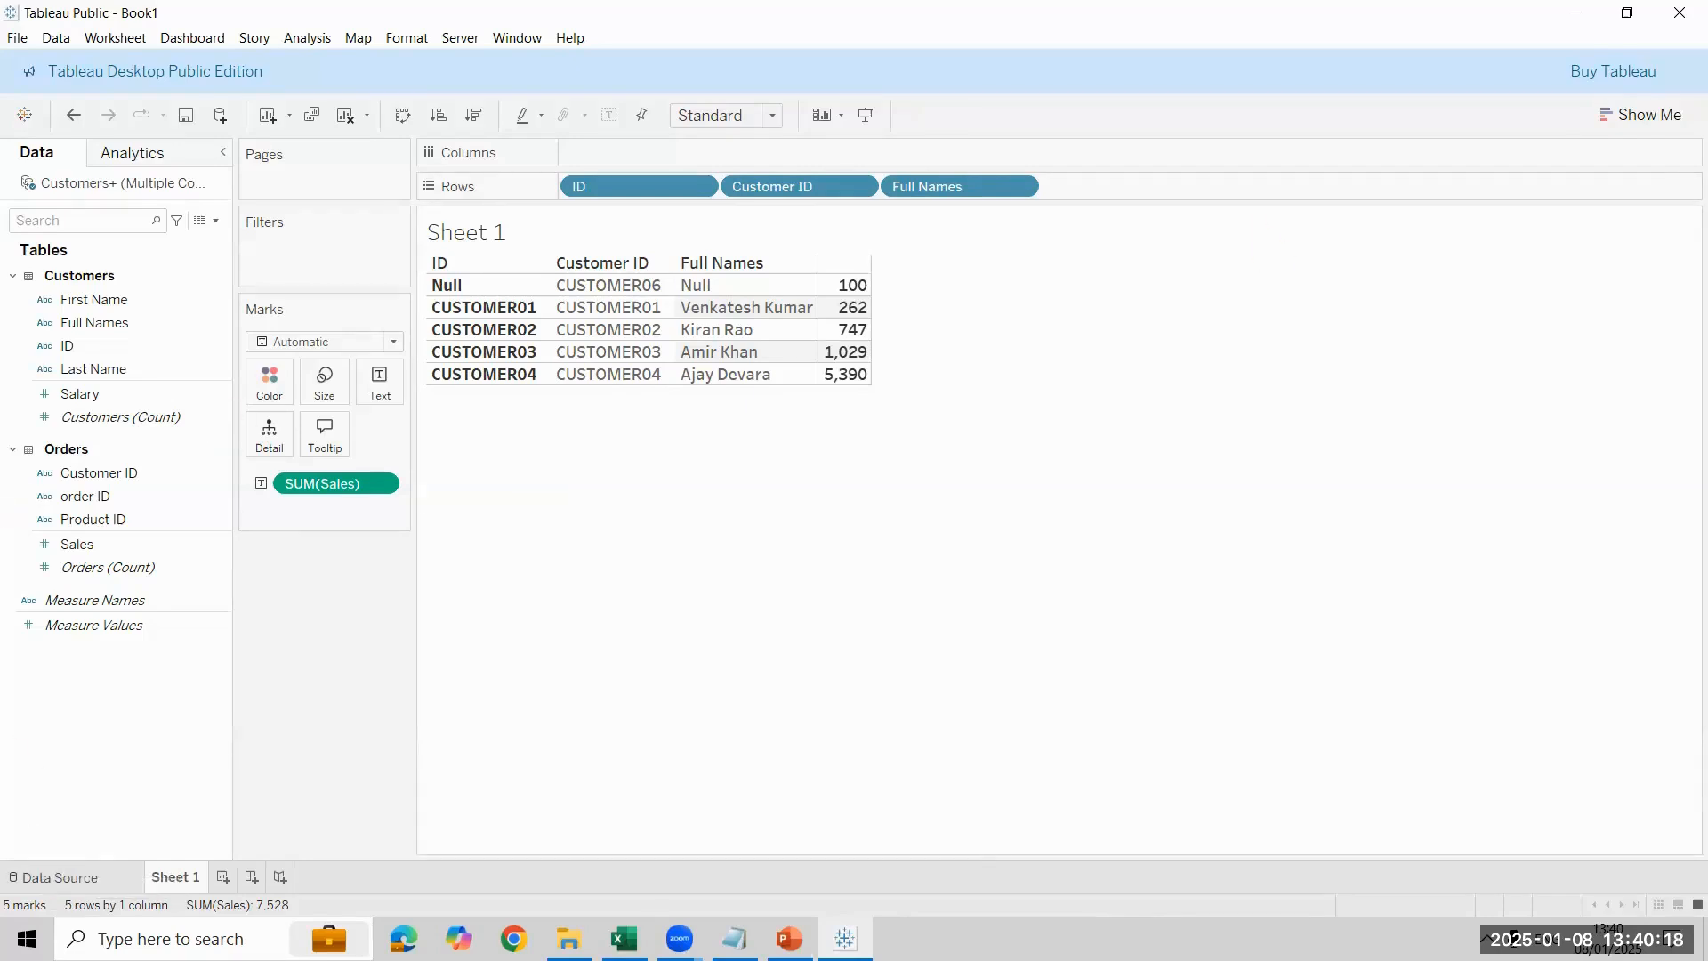
- Try a cardinality of One for the Customers side of the Customers–Orders relationship and check the result on Sheet 1
click(55, 877)
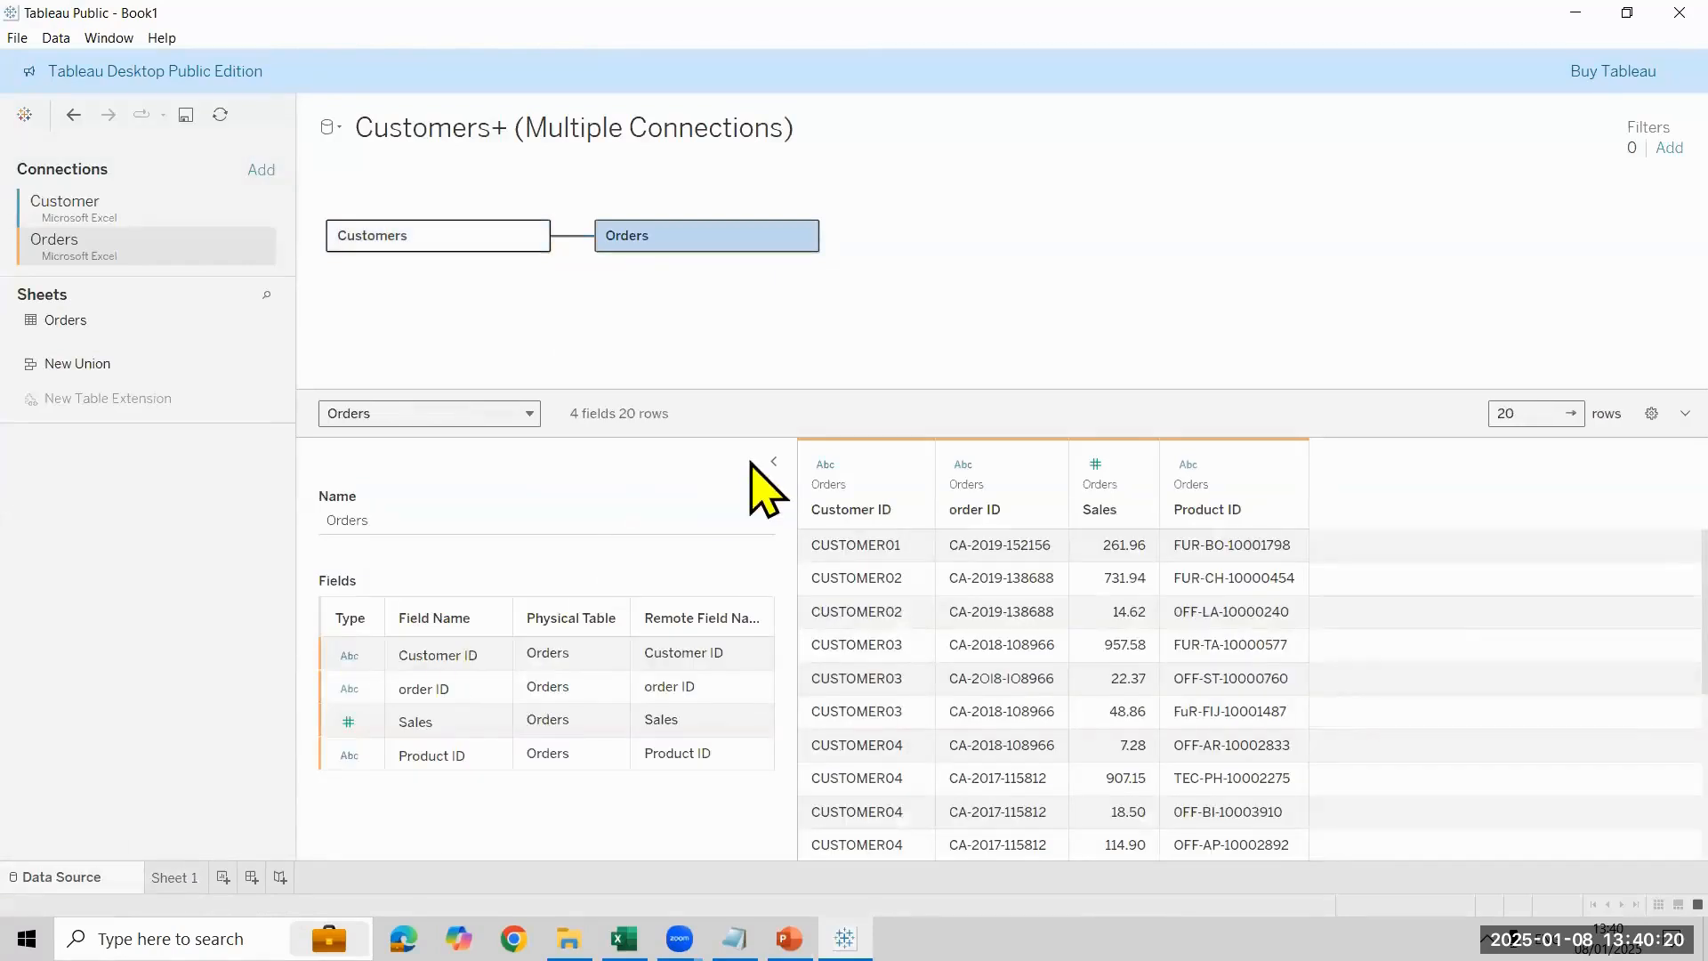
click(580, 237)
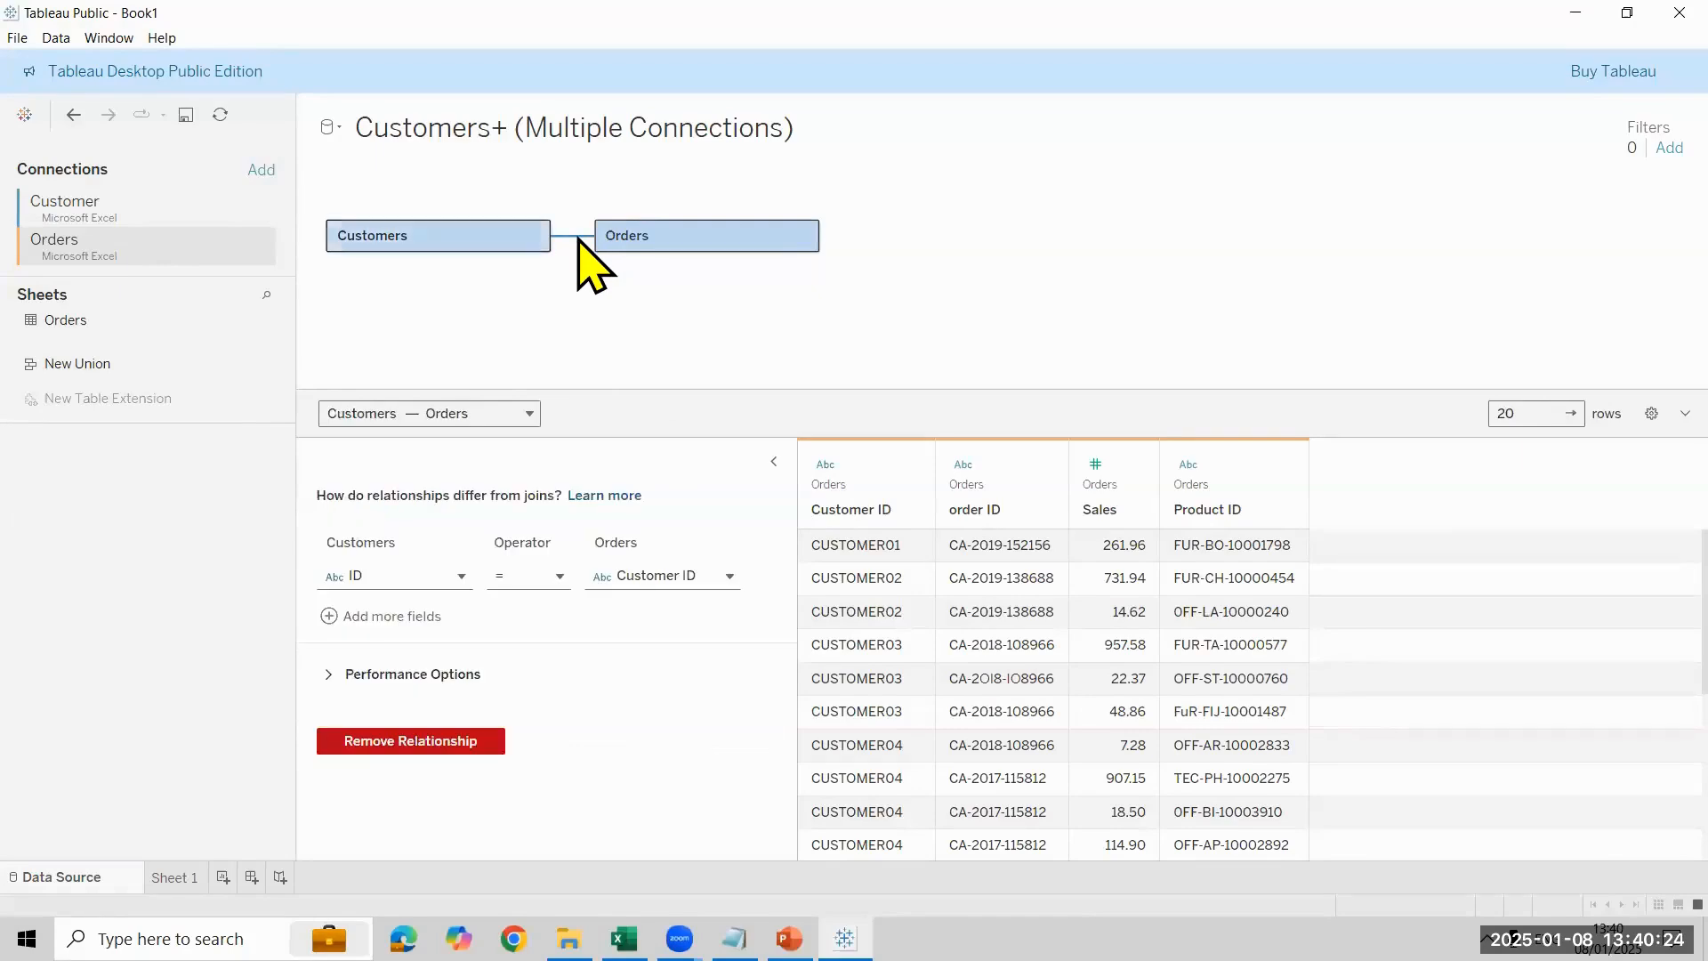
click(445, 678)
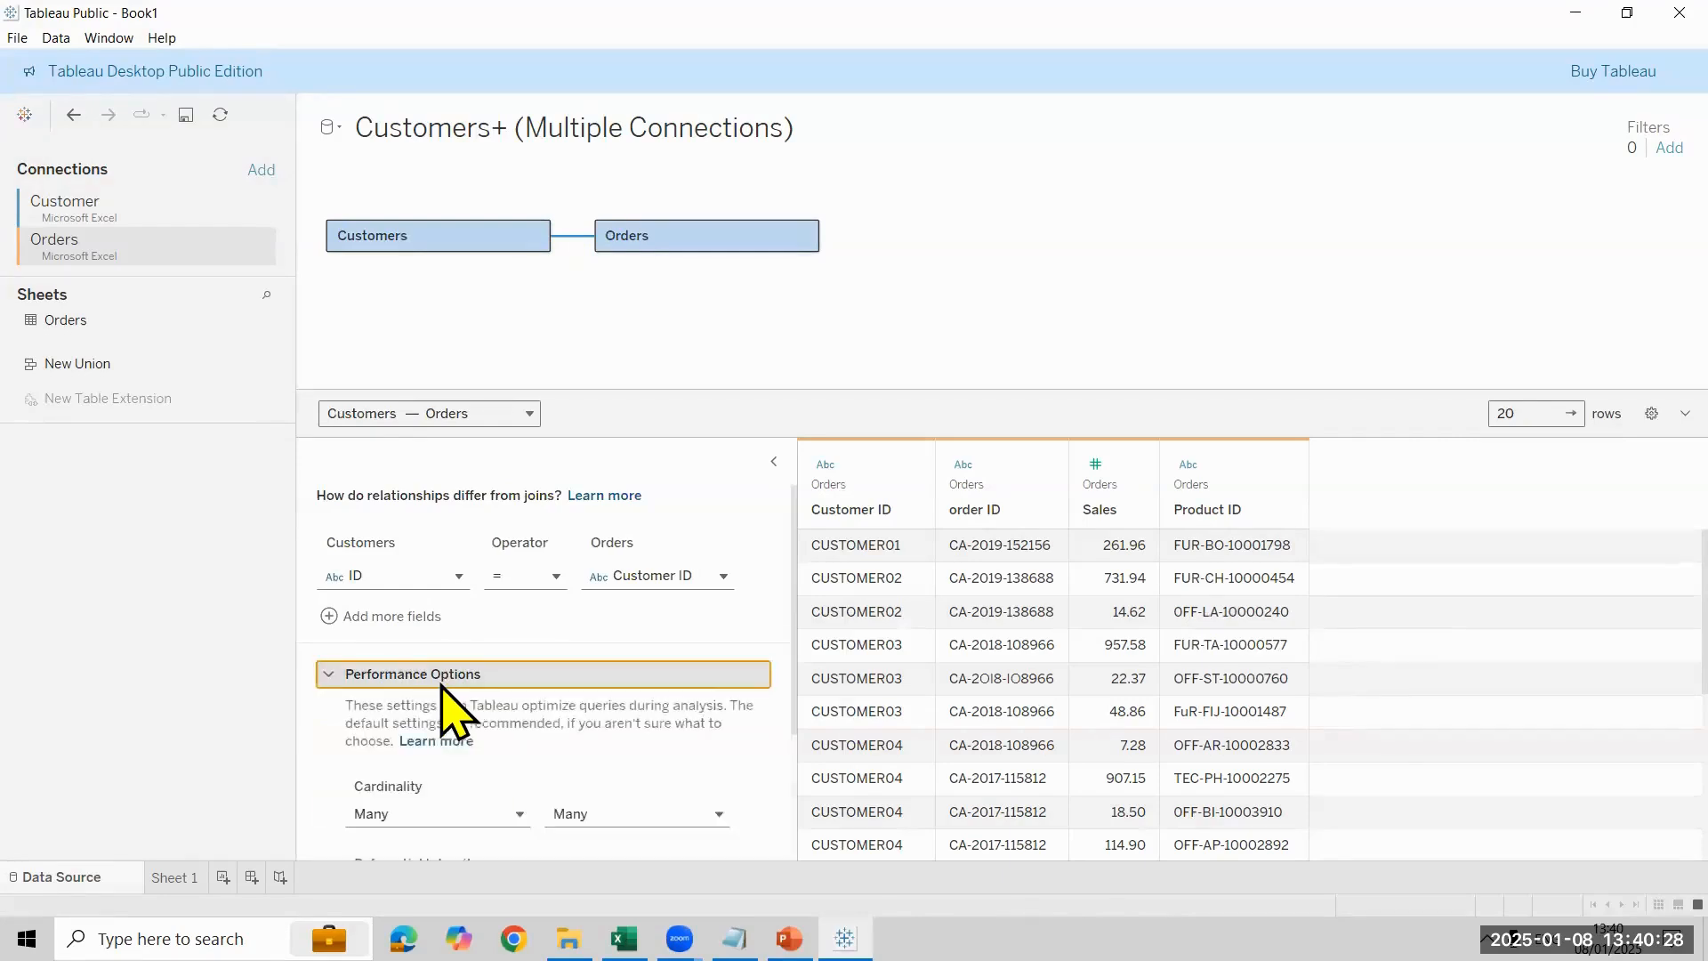
scroll(477, 694, down, 3)
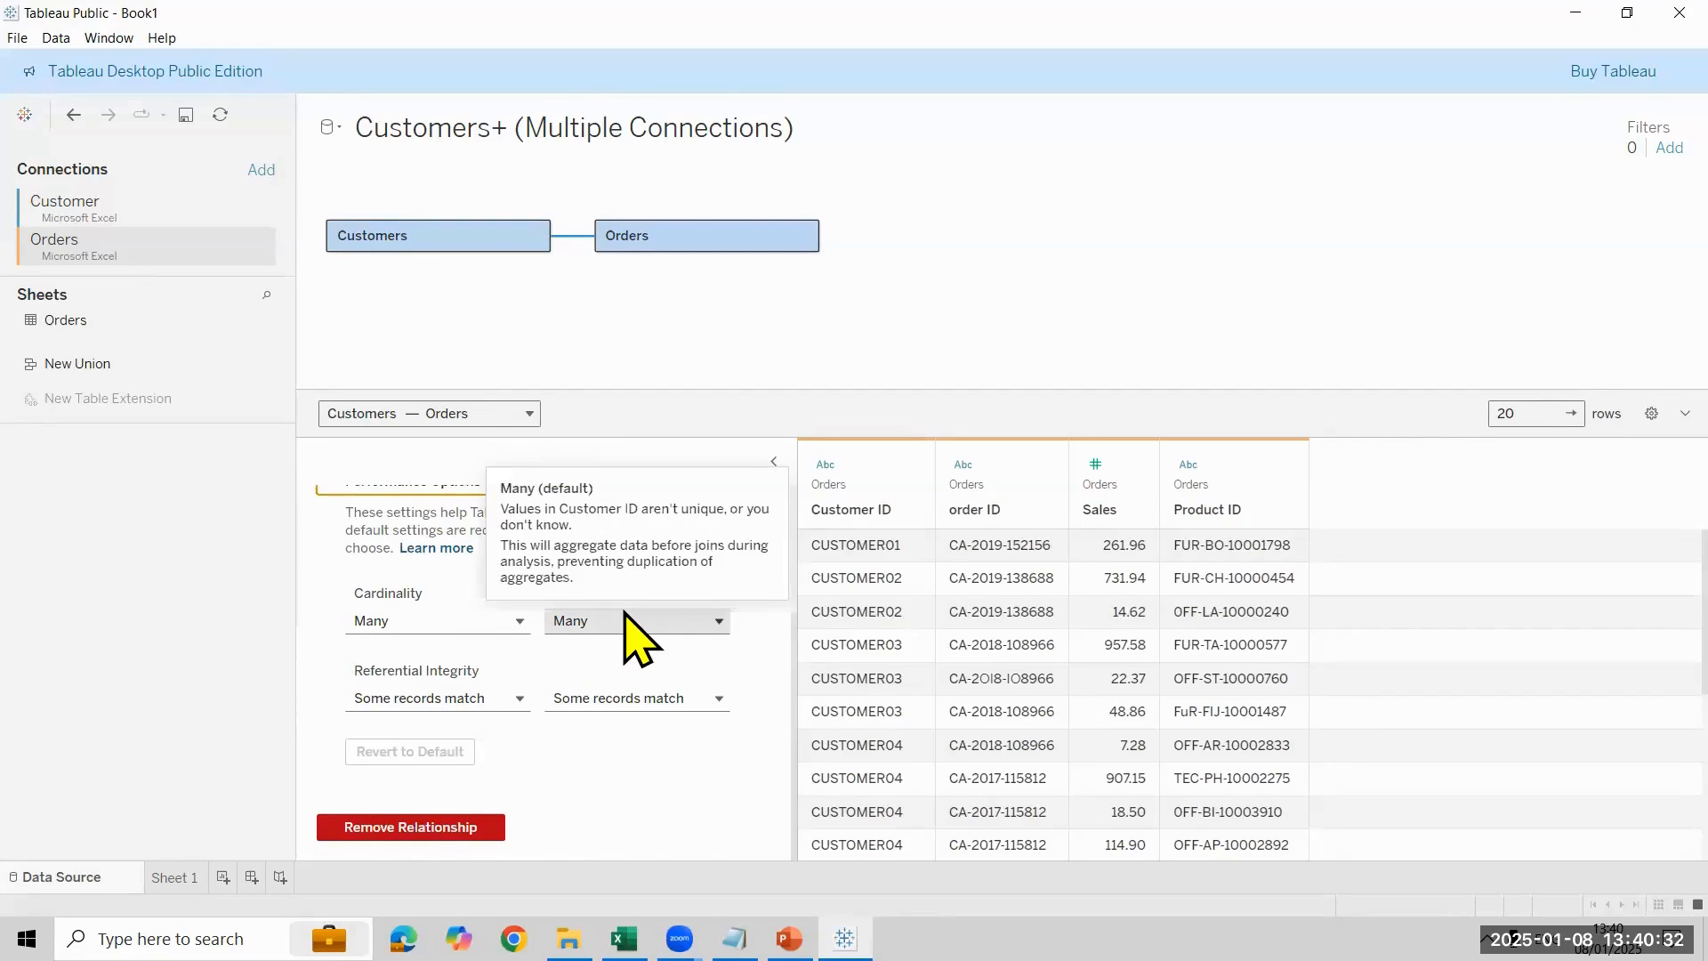
click(512, 624)
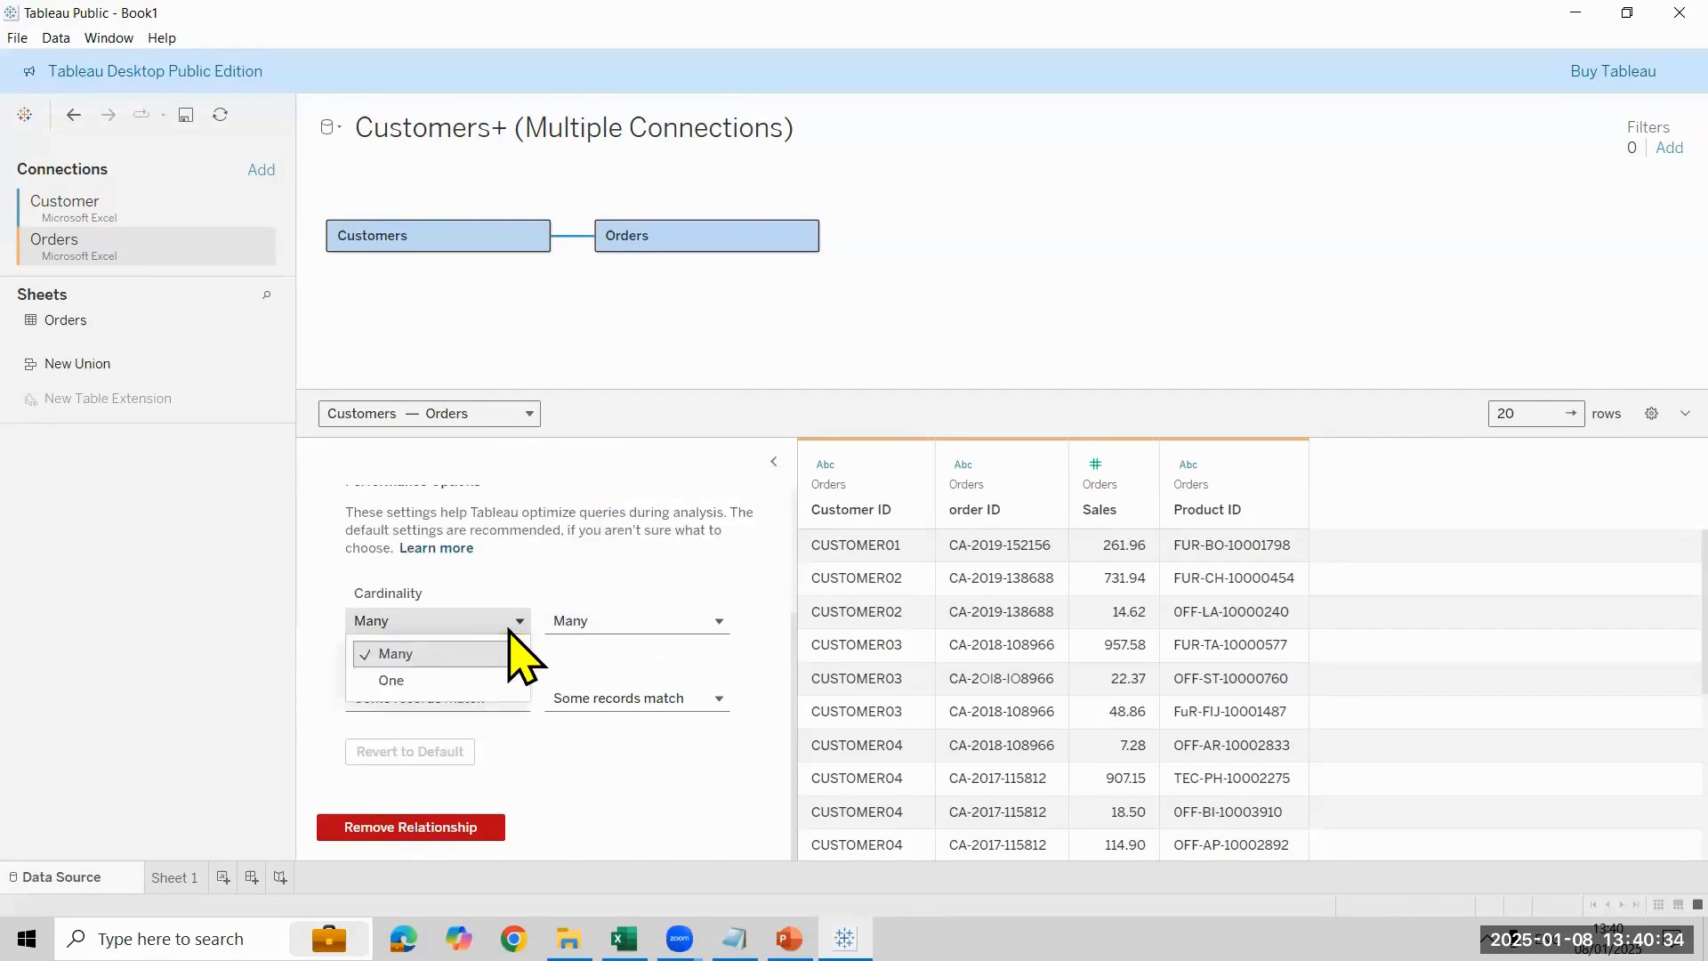
click(487, 685)
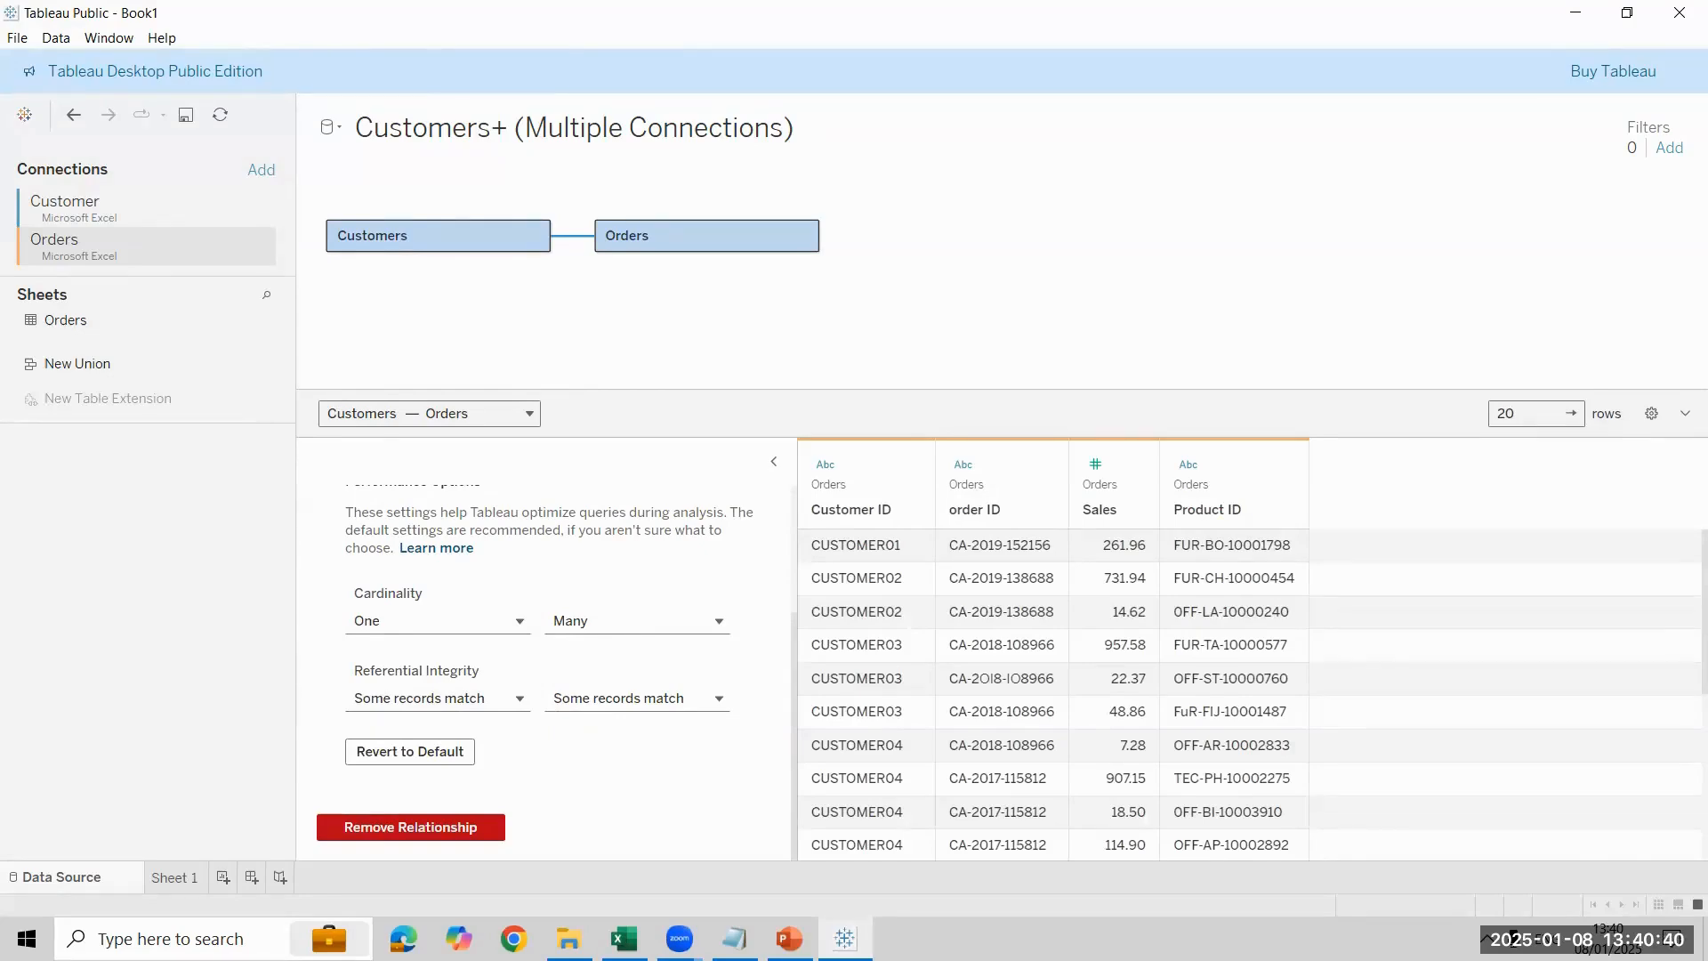
click(174, 878)
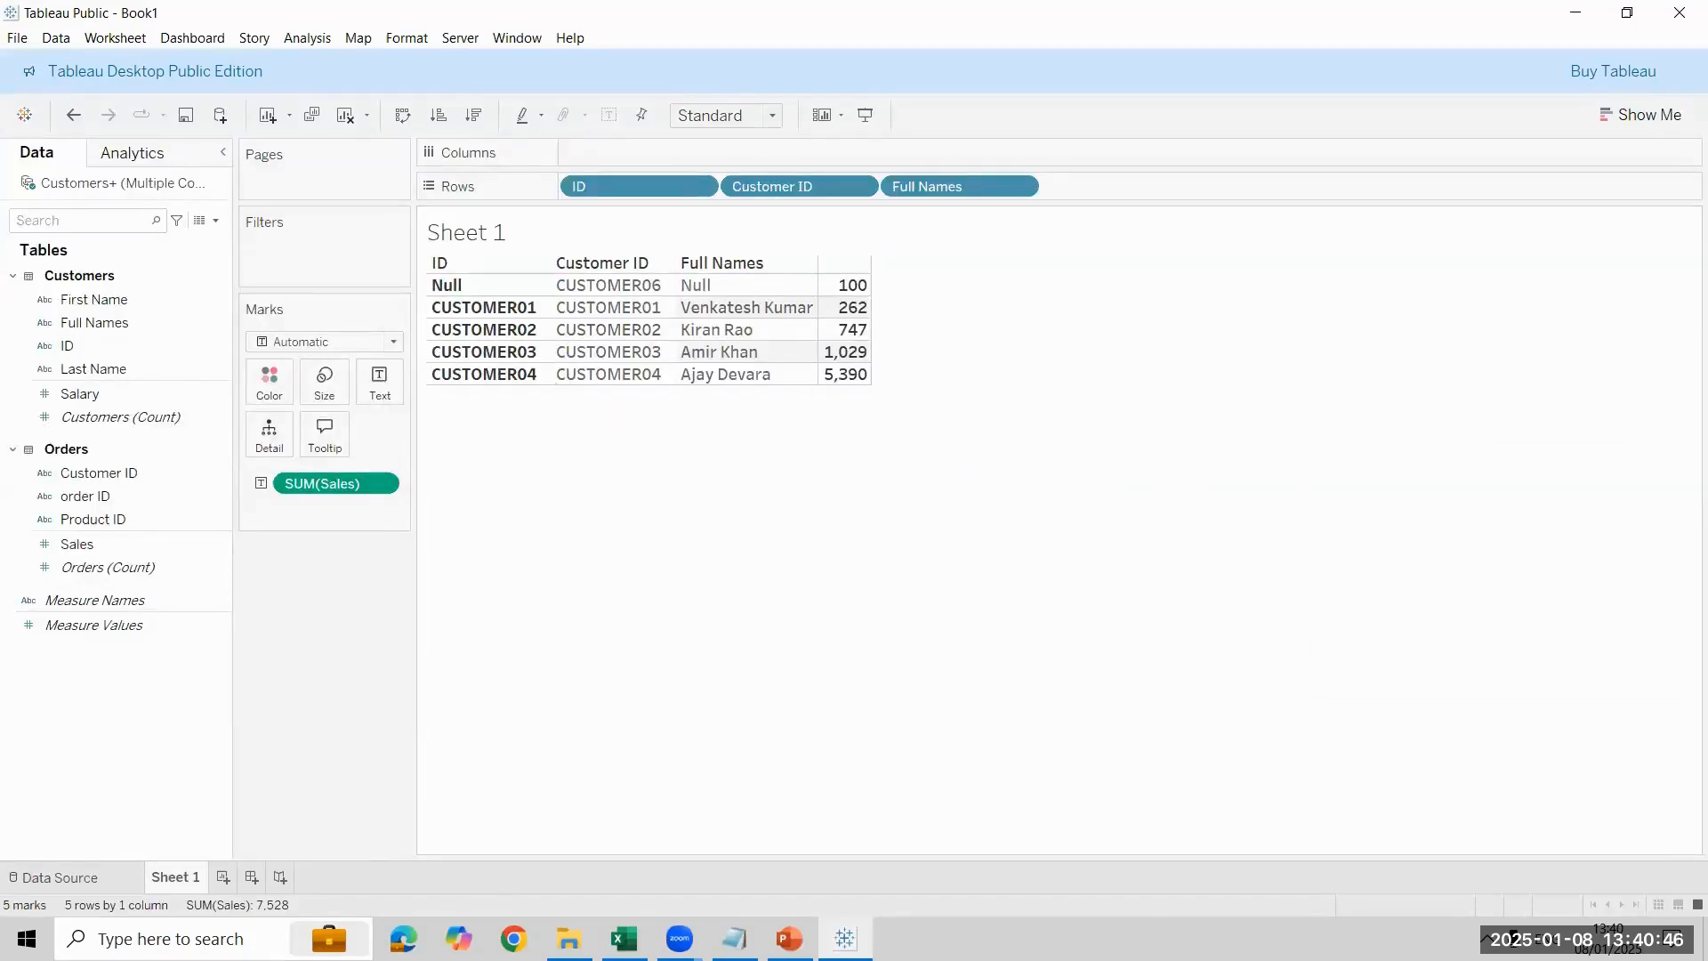
- Try a cardinality of One for the Orders side of the relationship as well and check the Sales values on Sheet 1
click(60, 878)
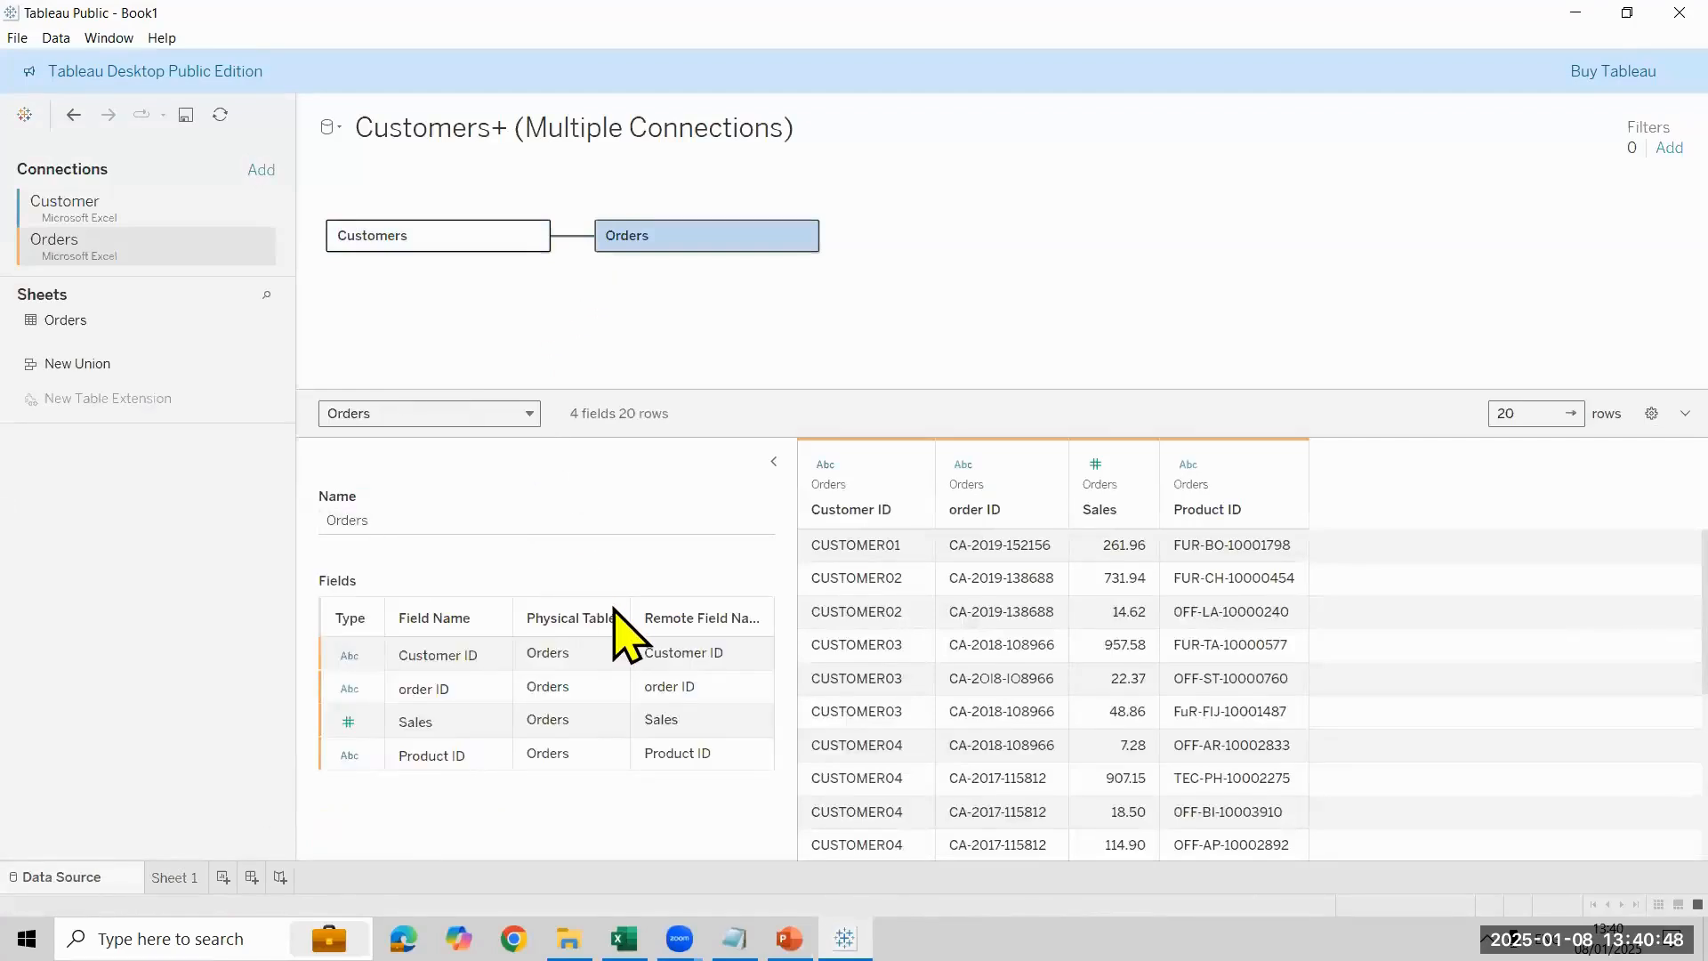
scroll(641, 765, down, 3)
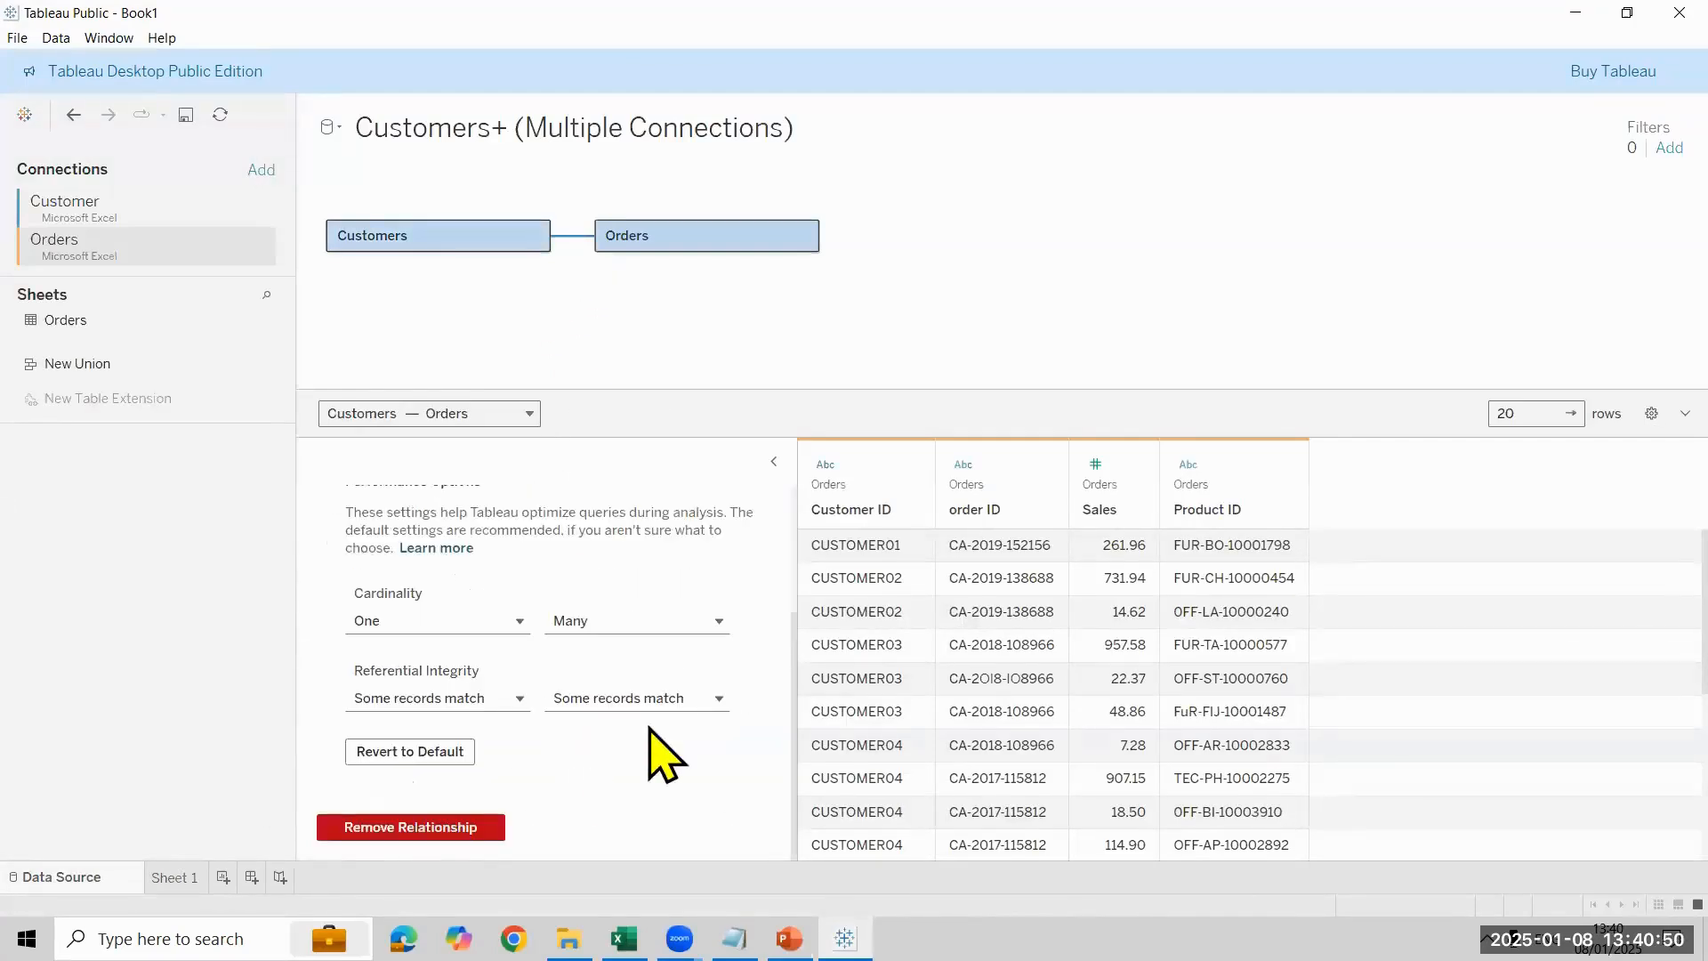
click(660, 625)
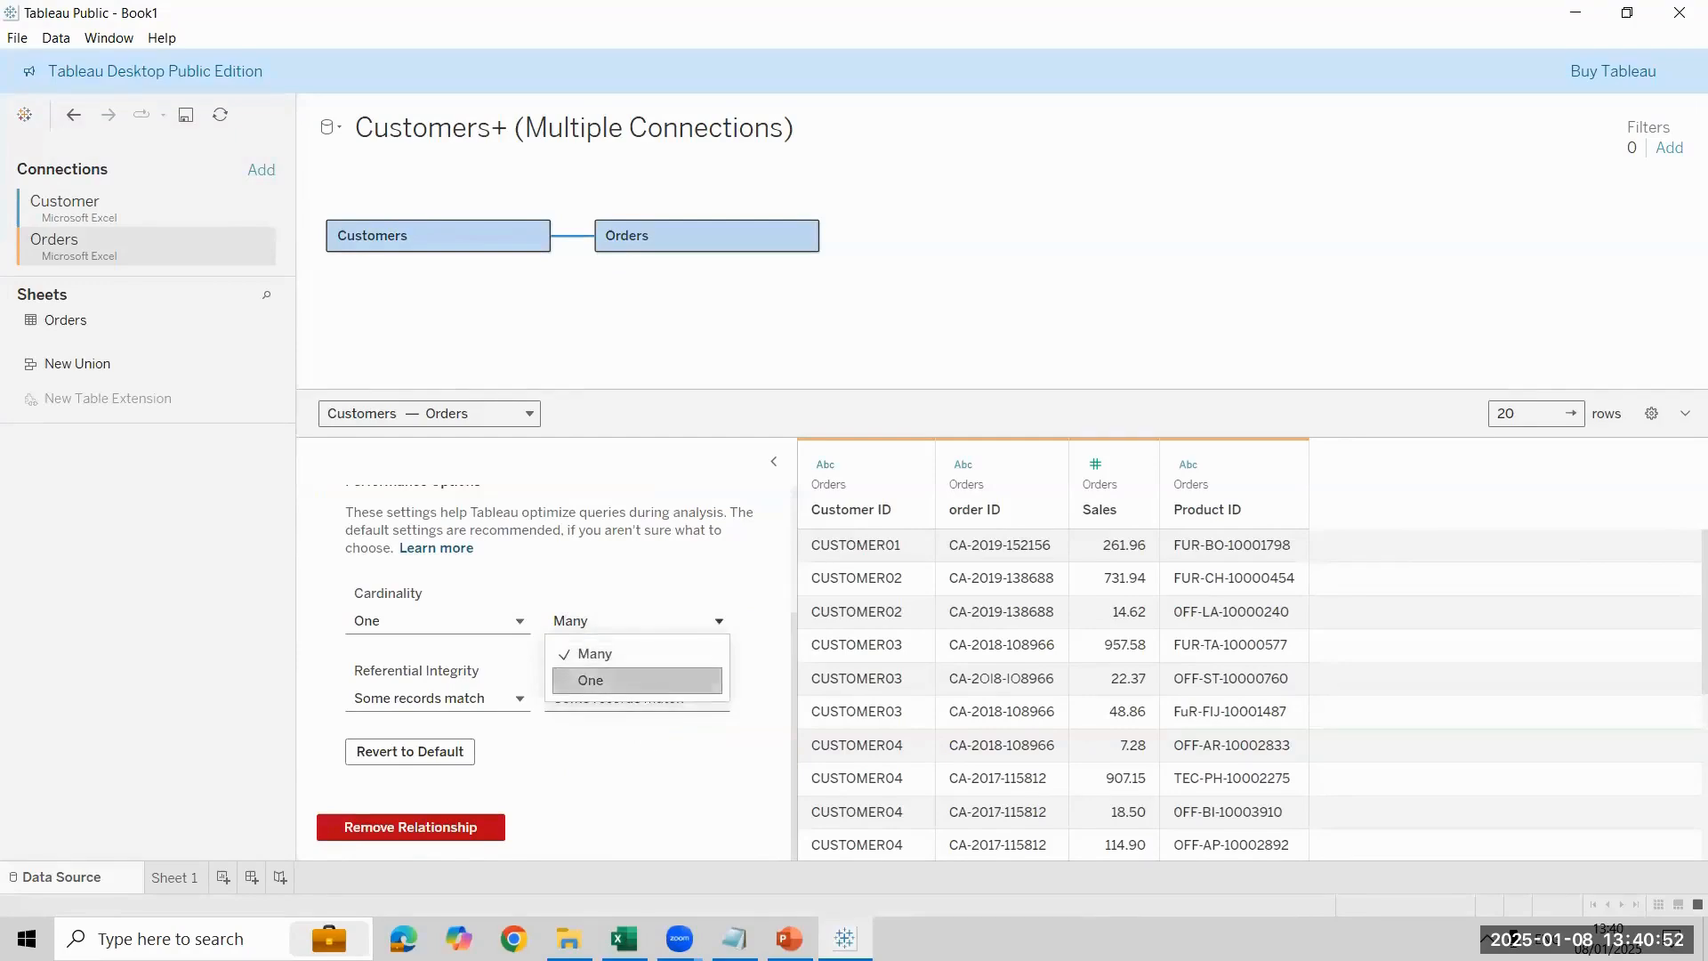
click(637, 679)
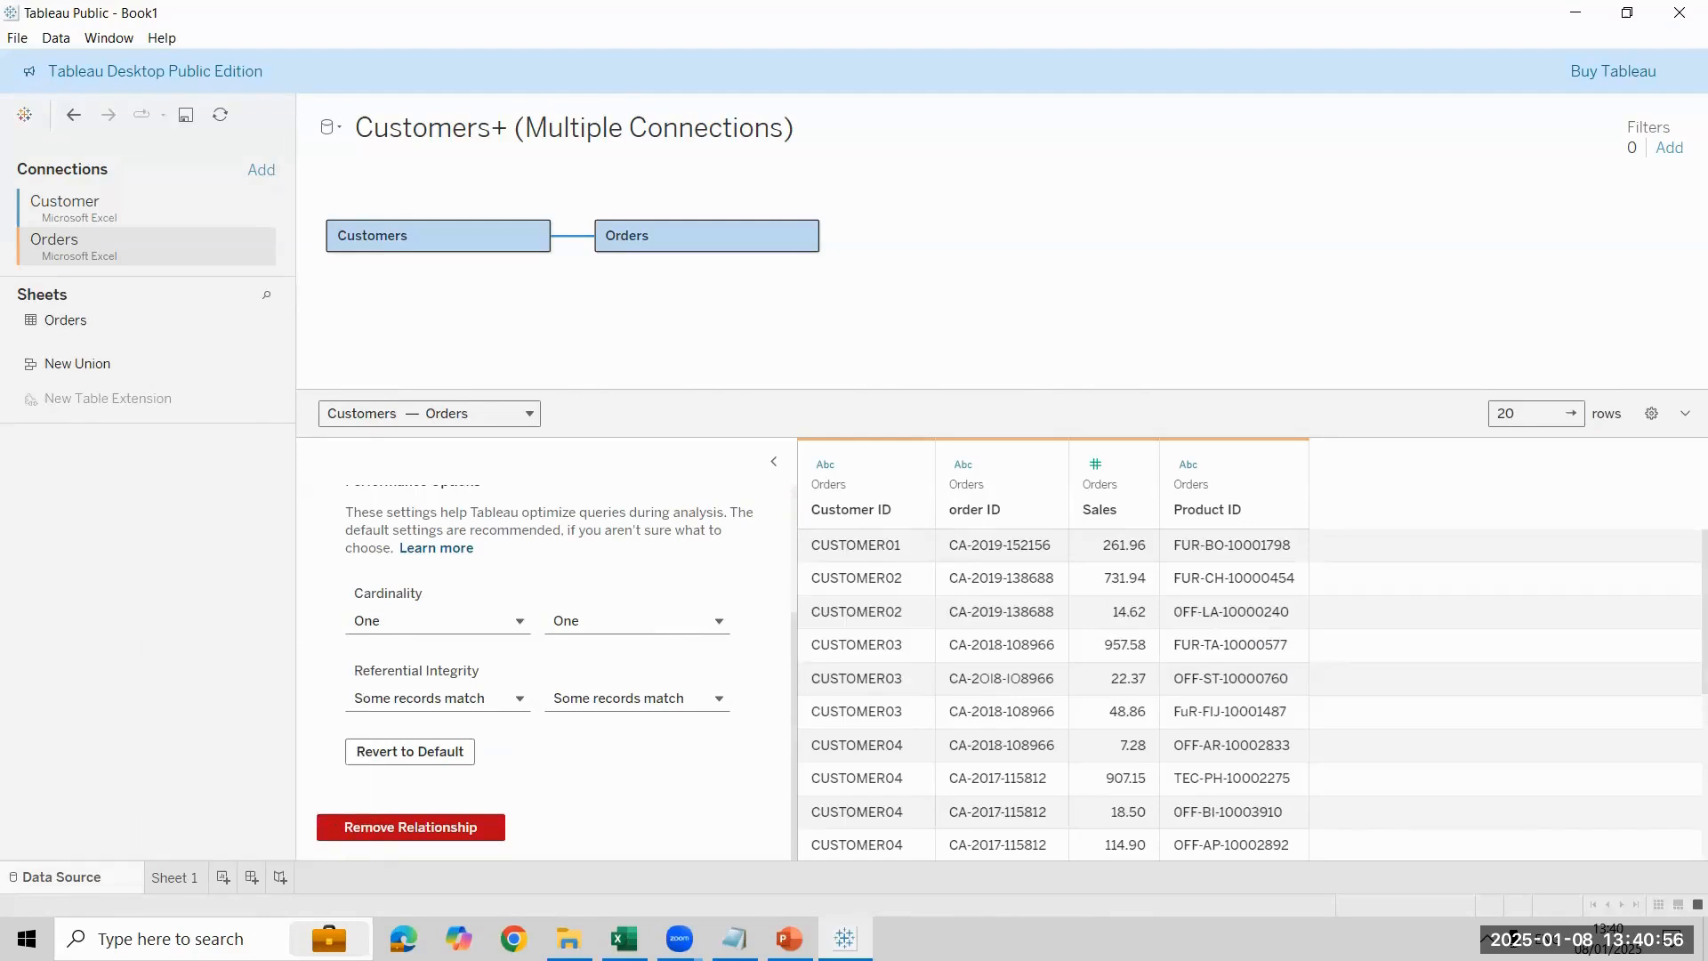
click(174, 878)
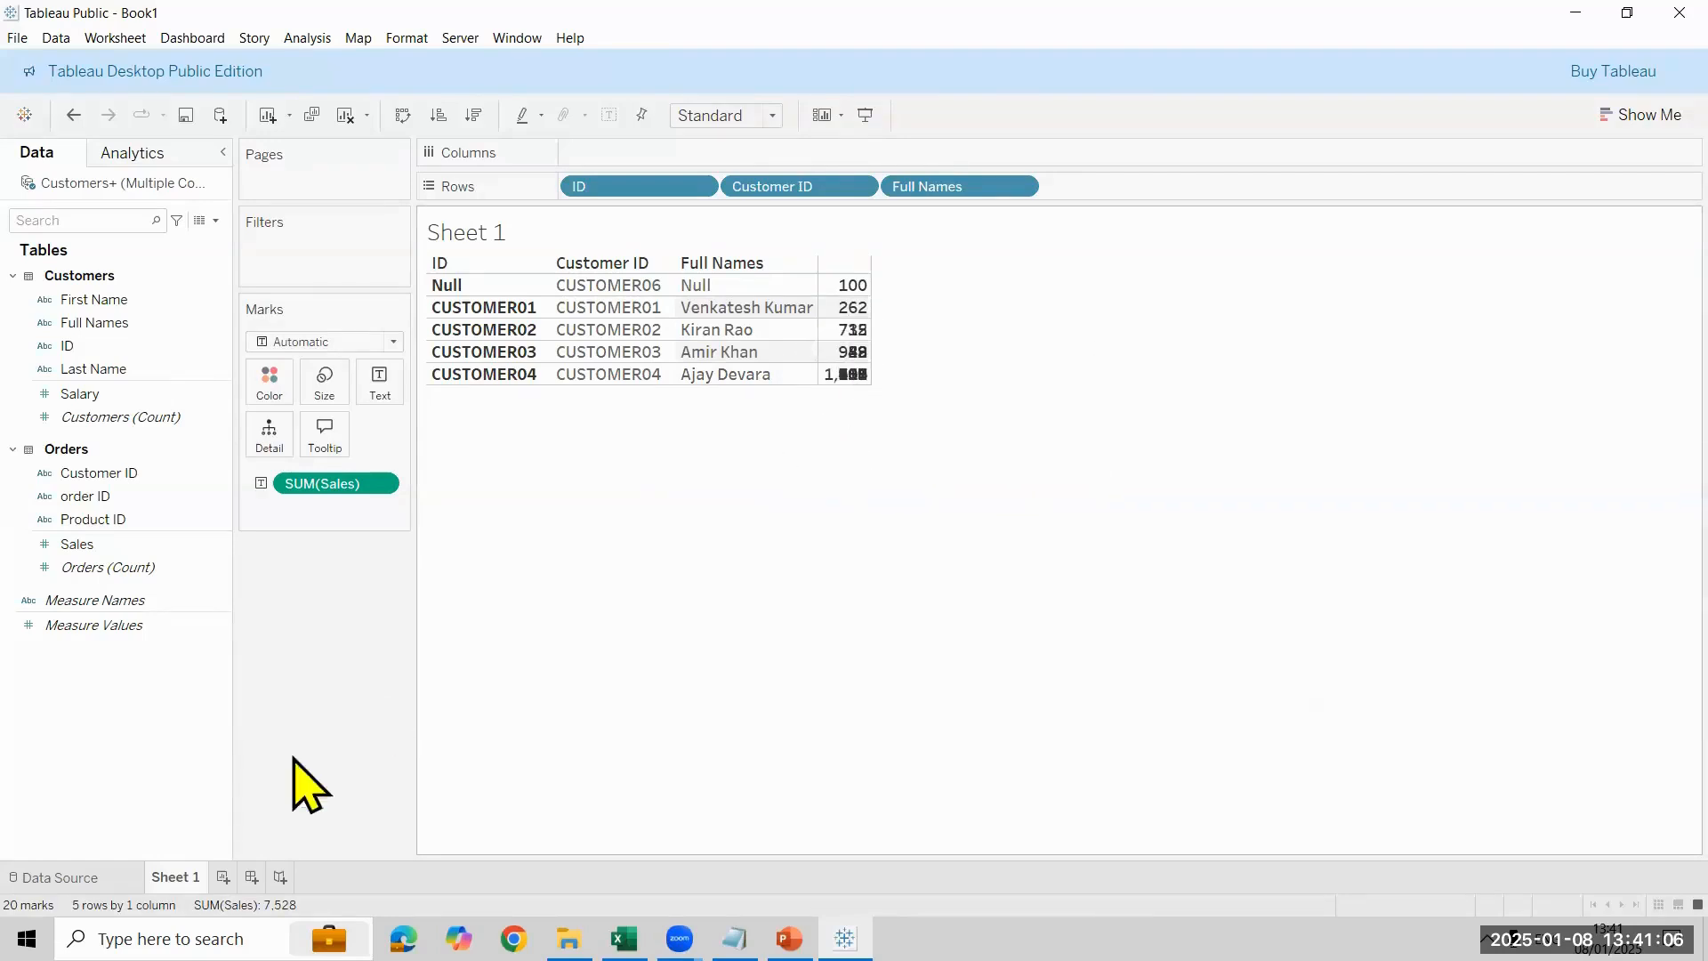
- Revert the performance options of the Customers–Orders relationship to their defaults
click(58, 877)
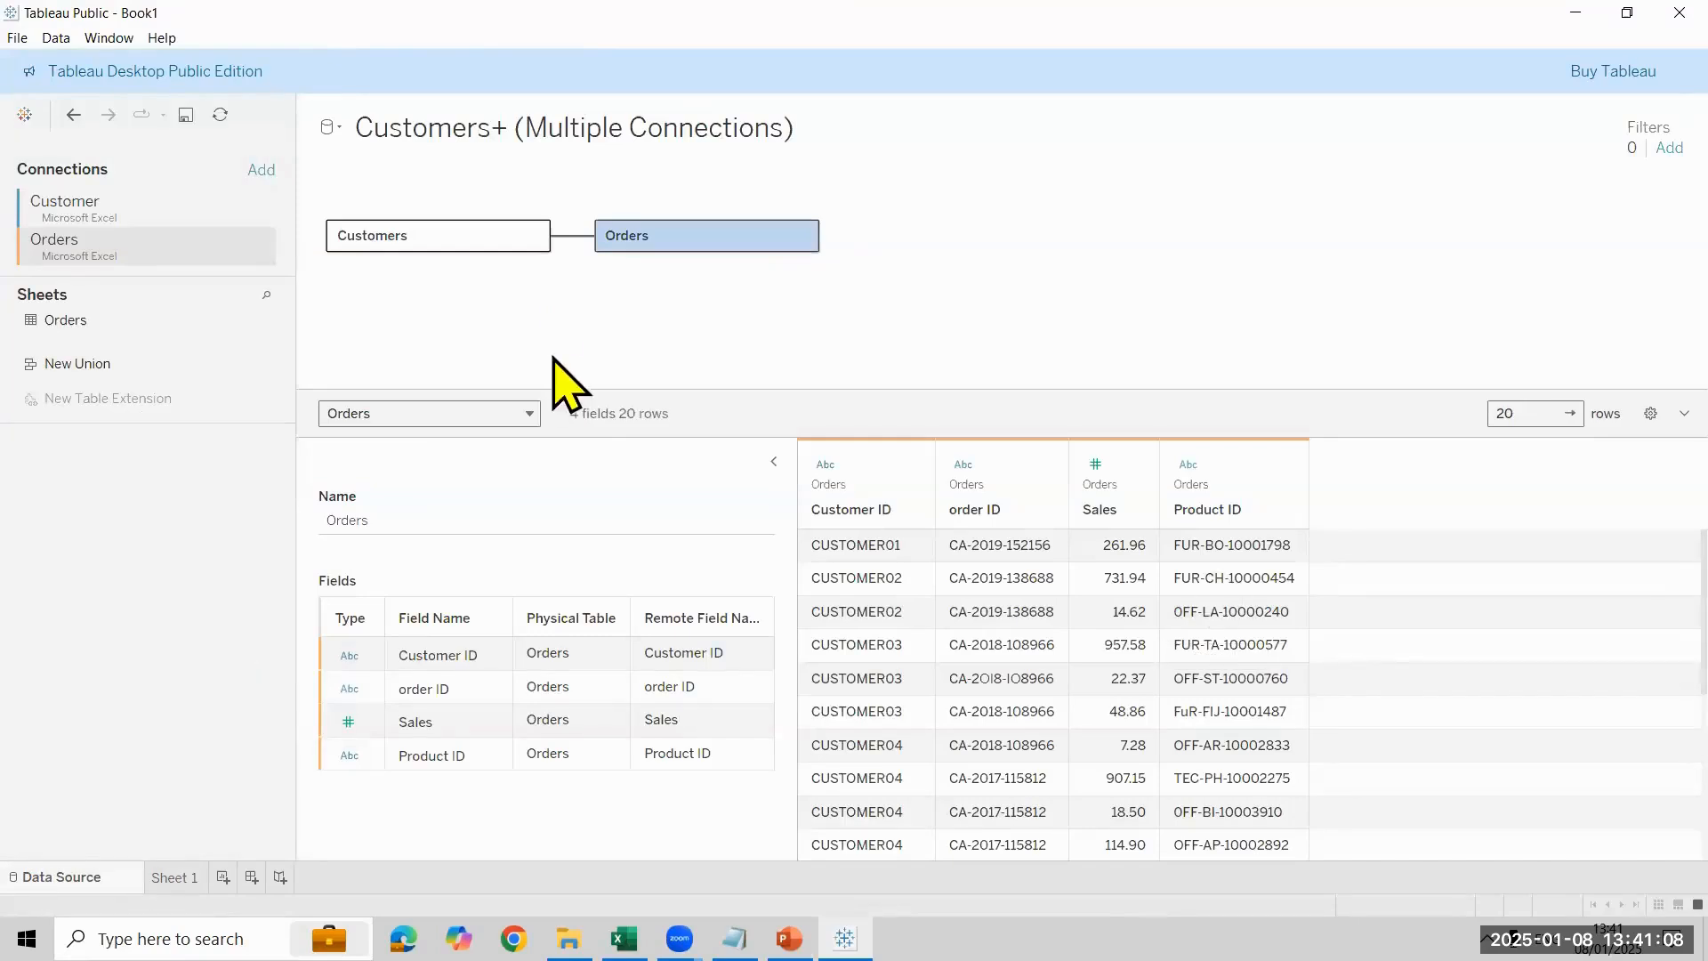
click(587, 238)
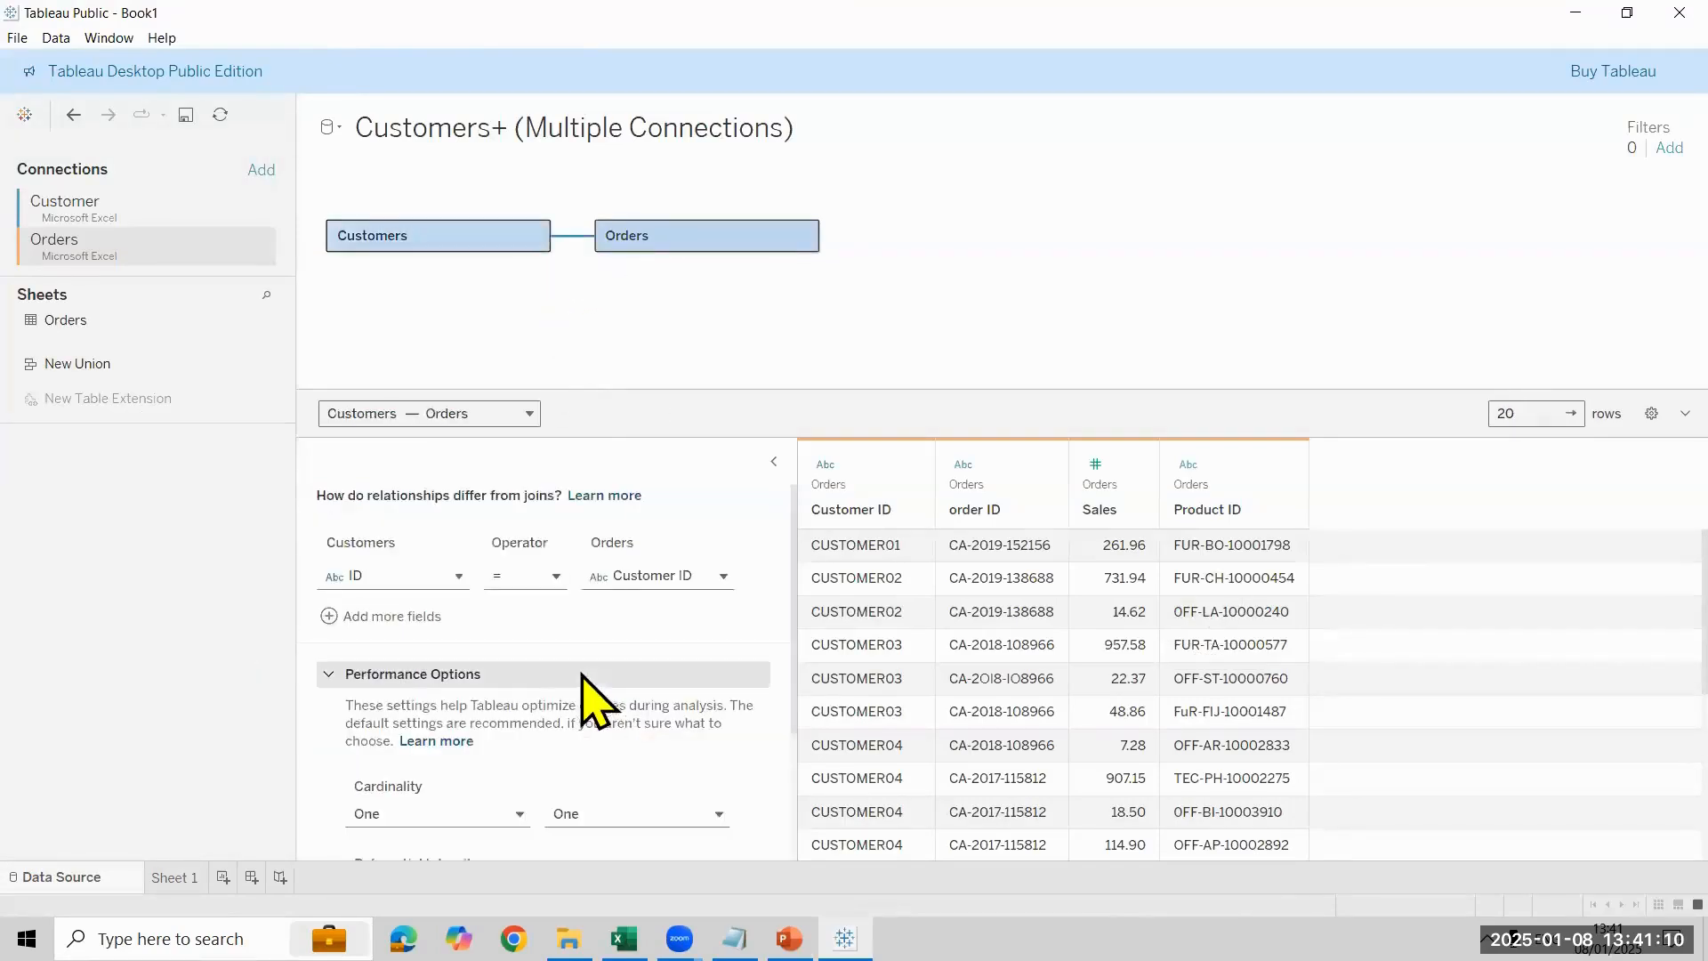
scroll(457, 803, down, 3)
click(472, 623)
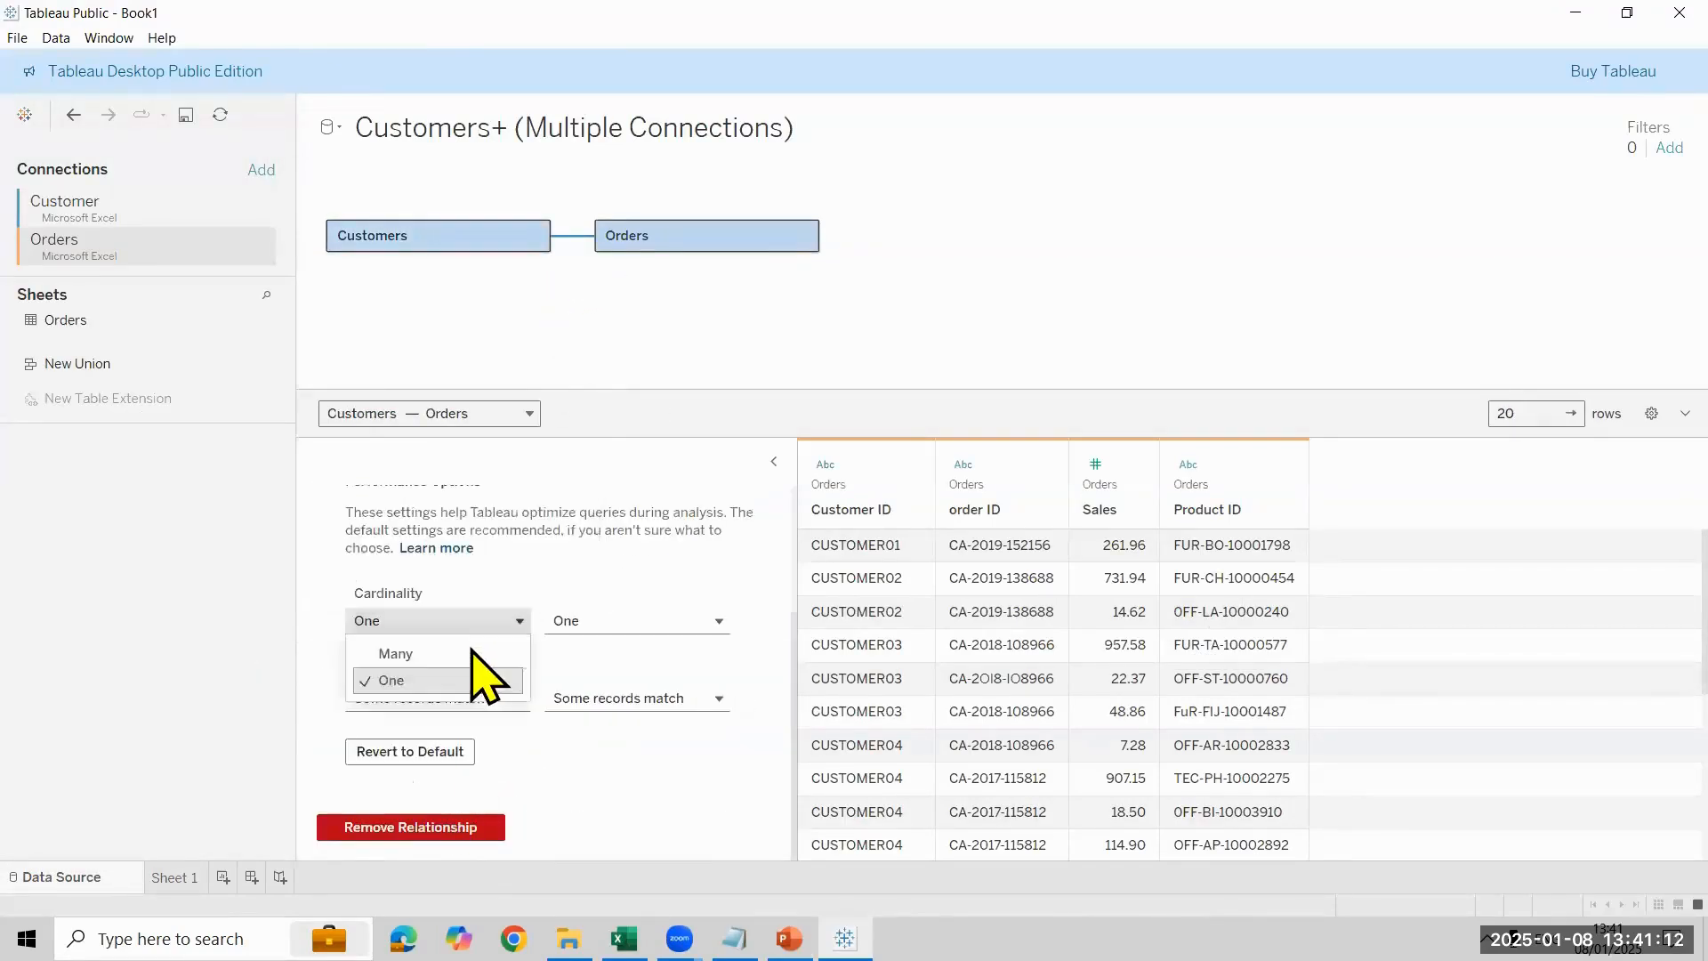
click(445, 752)
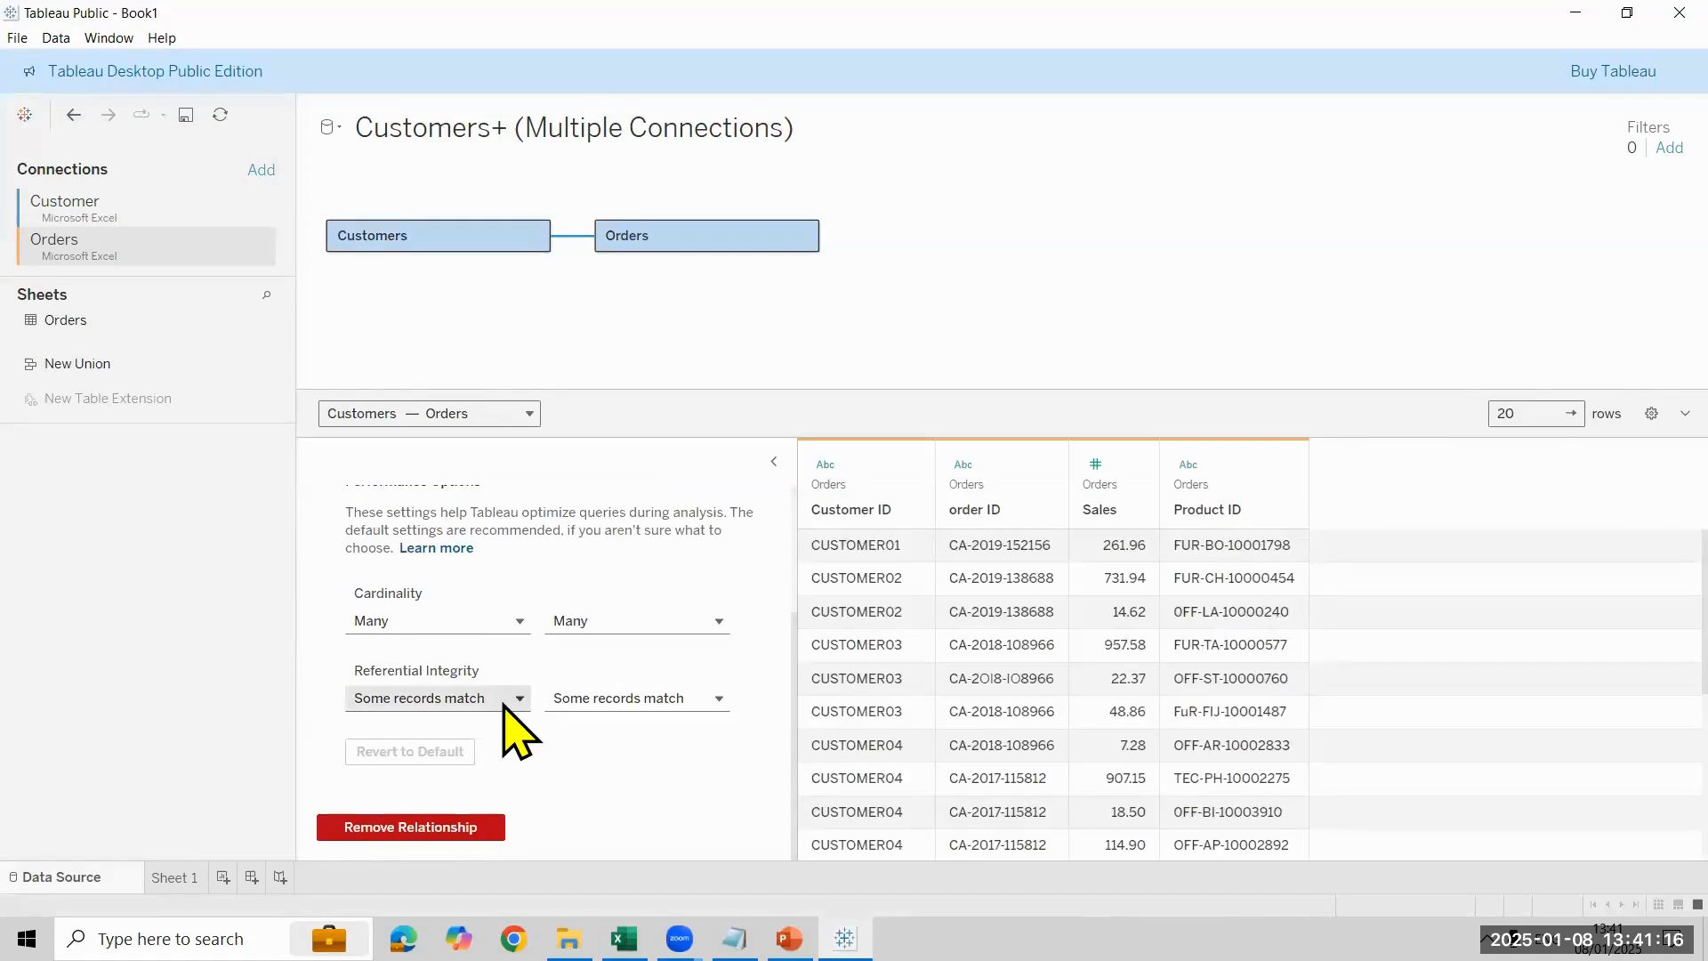
- Set Referential Integrity for the Customers side to All records match and view the table on Sheet 1
click(514, 712)
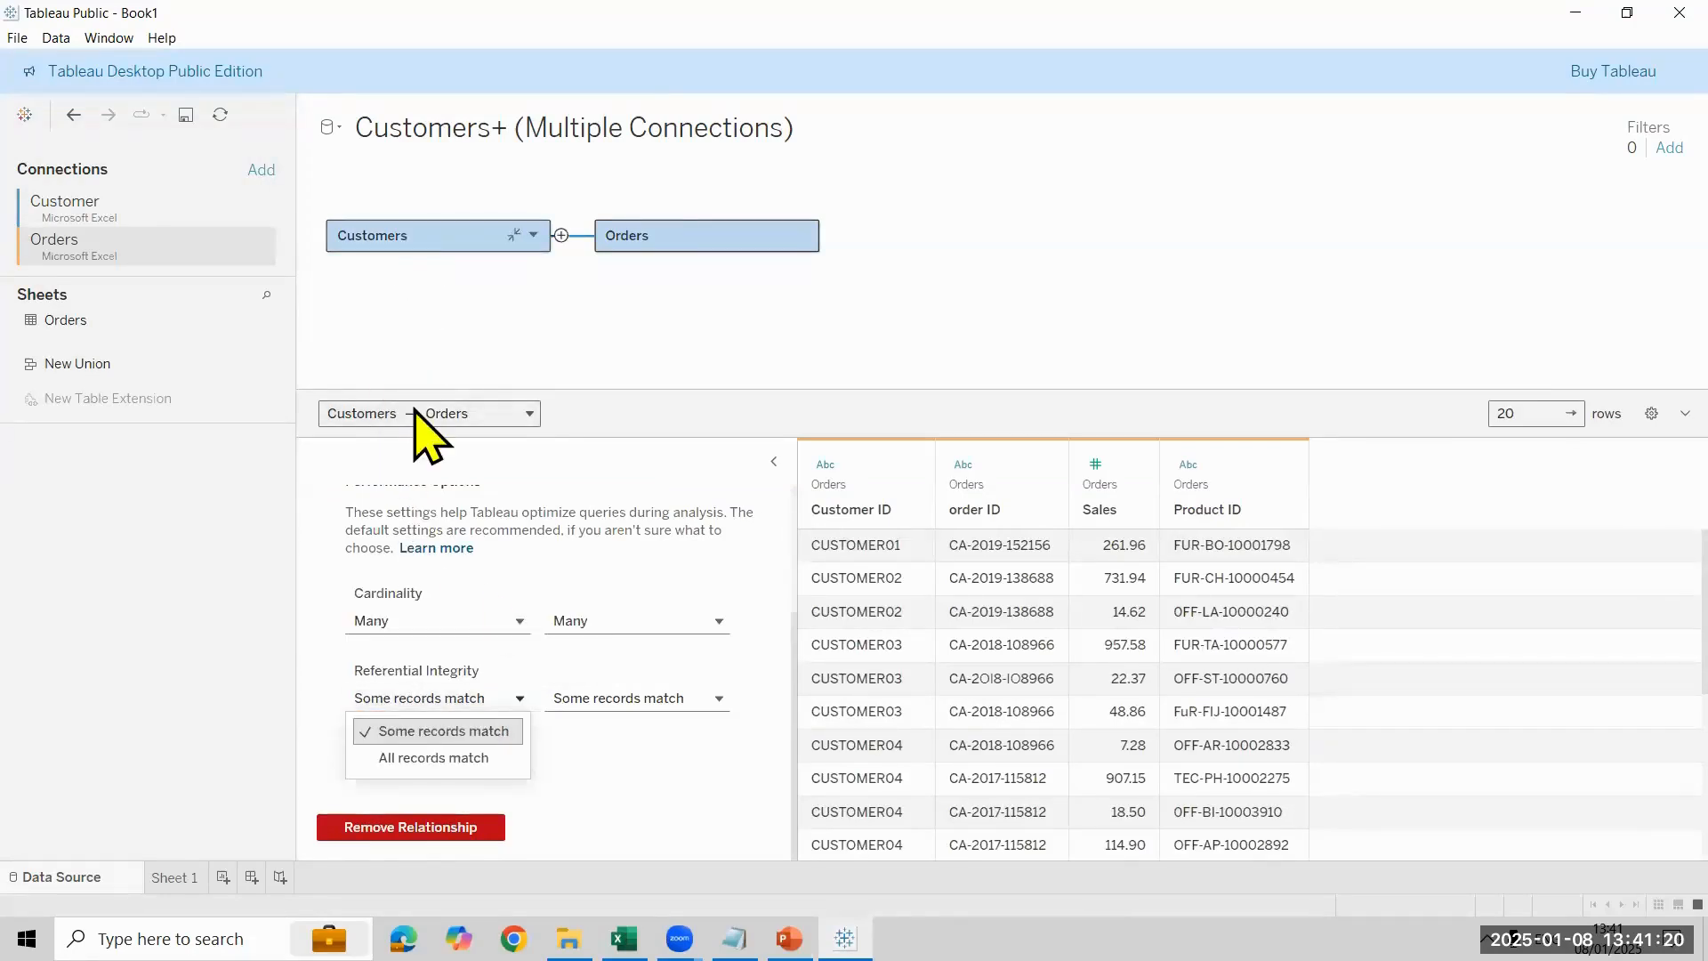
click(454, 759)
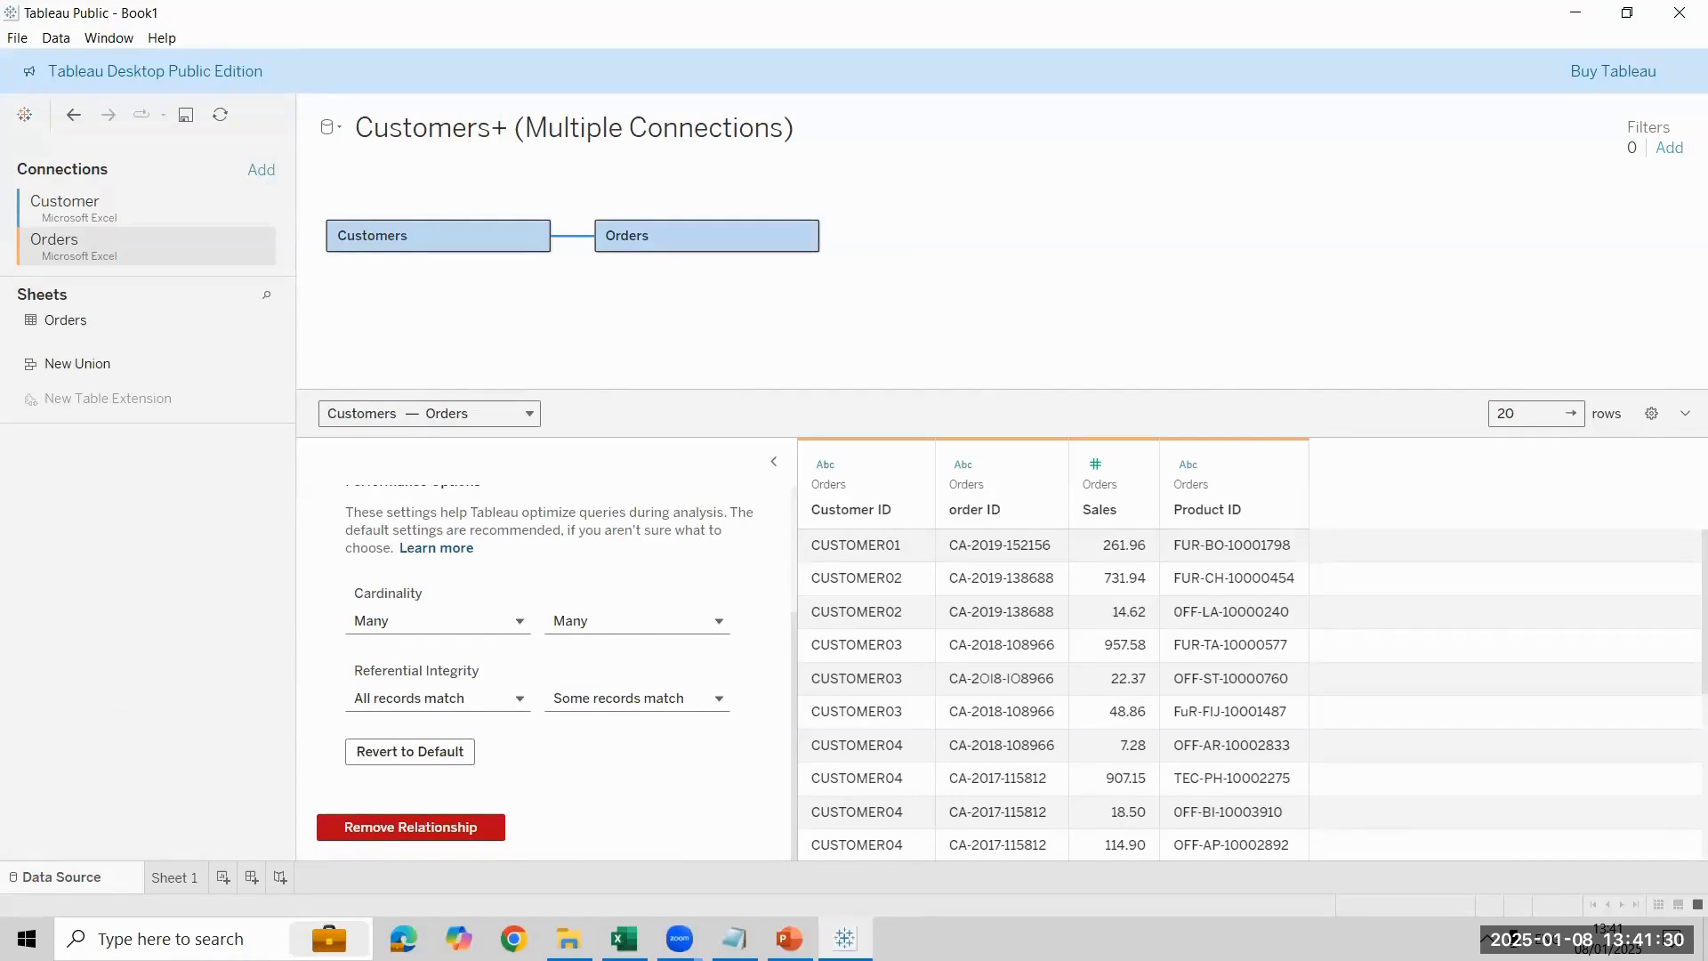
click(175, 877)
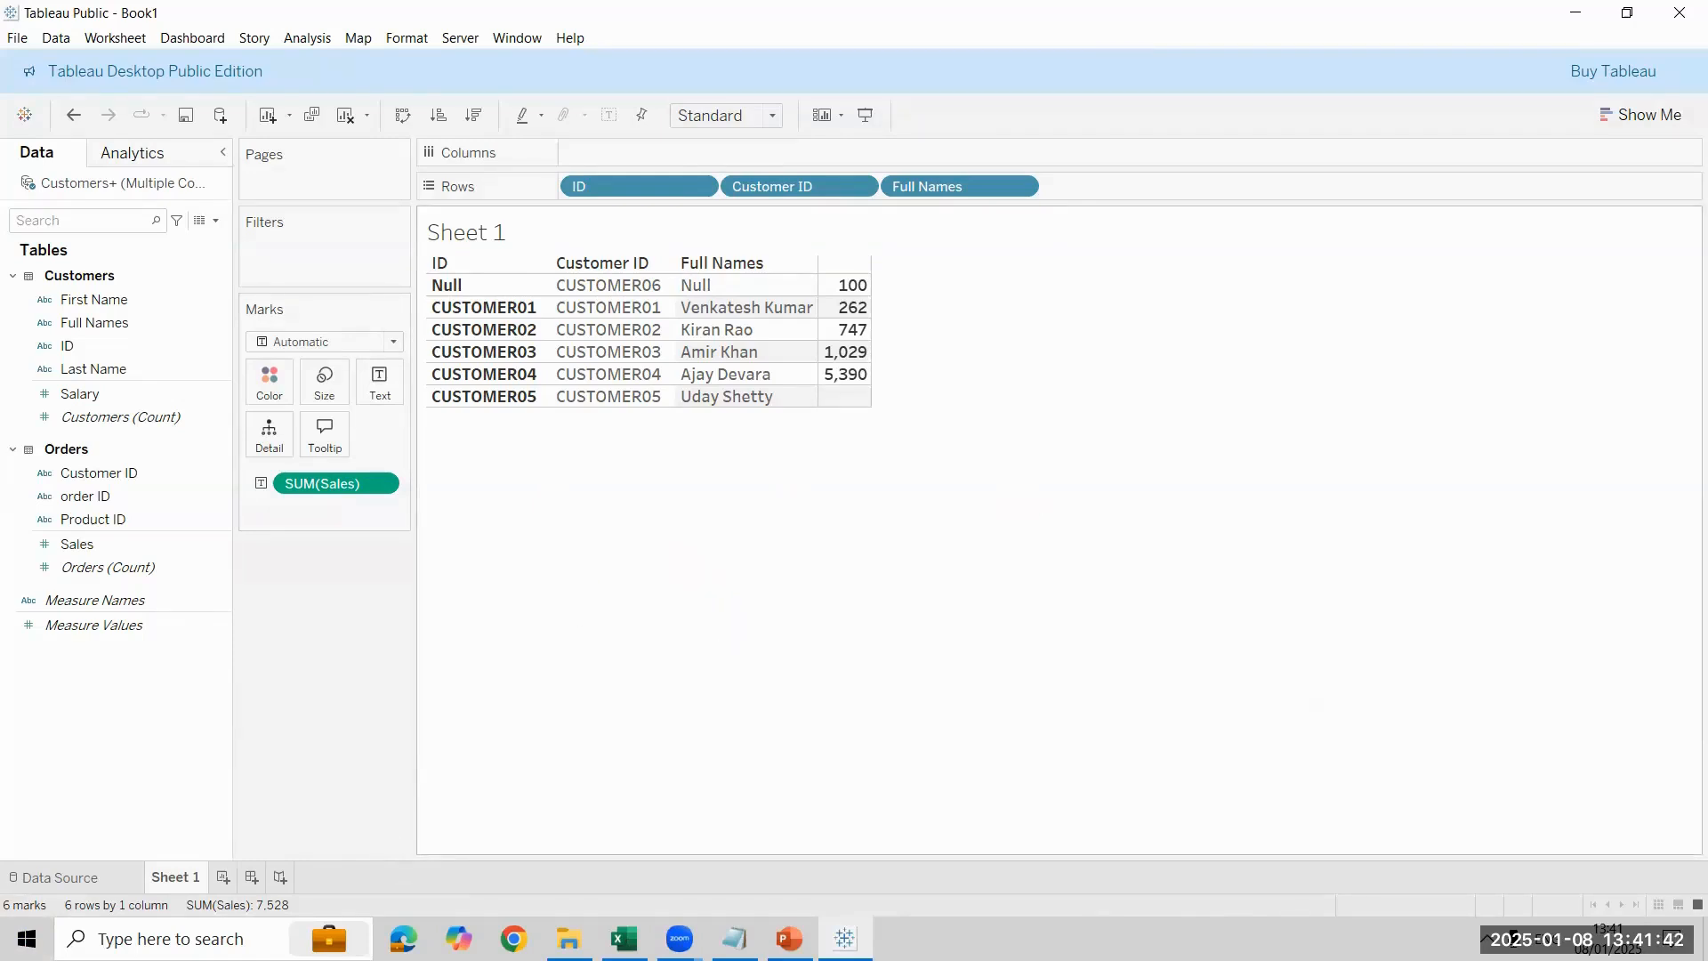
- Switch to Notepad and delete all the existing notes about joins
mouse_move(734, 938)
click(849, 782)
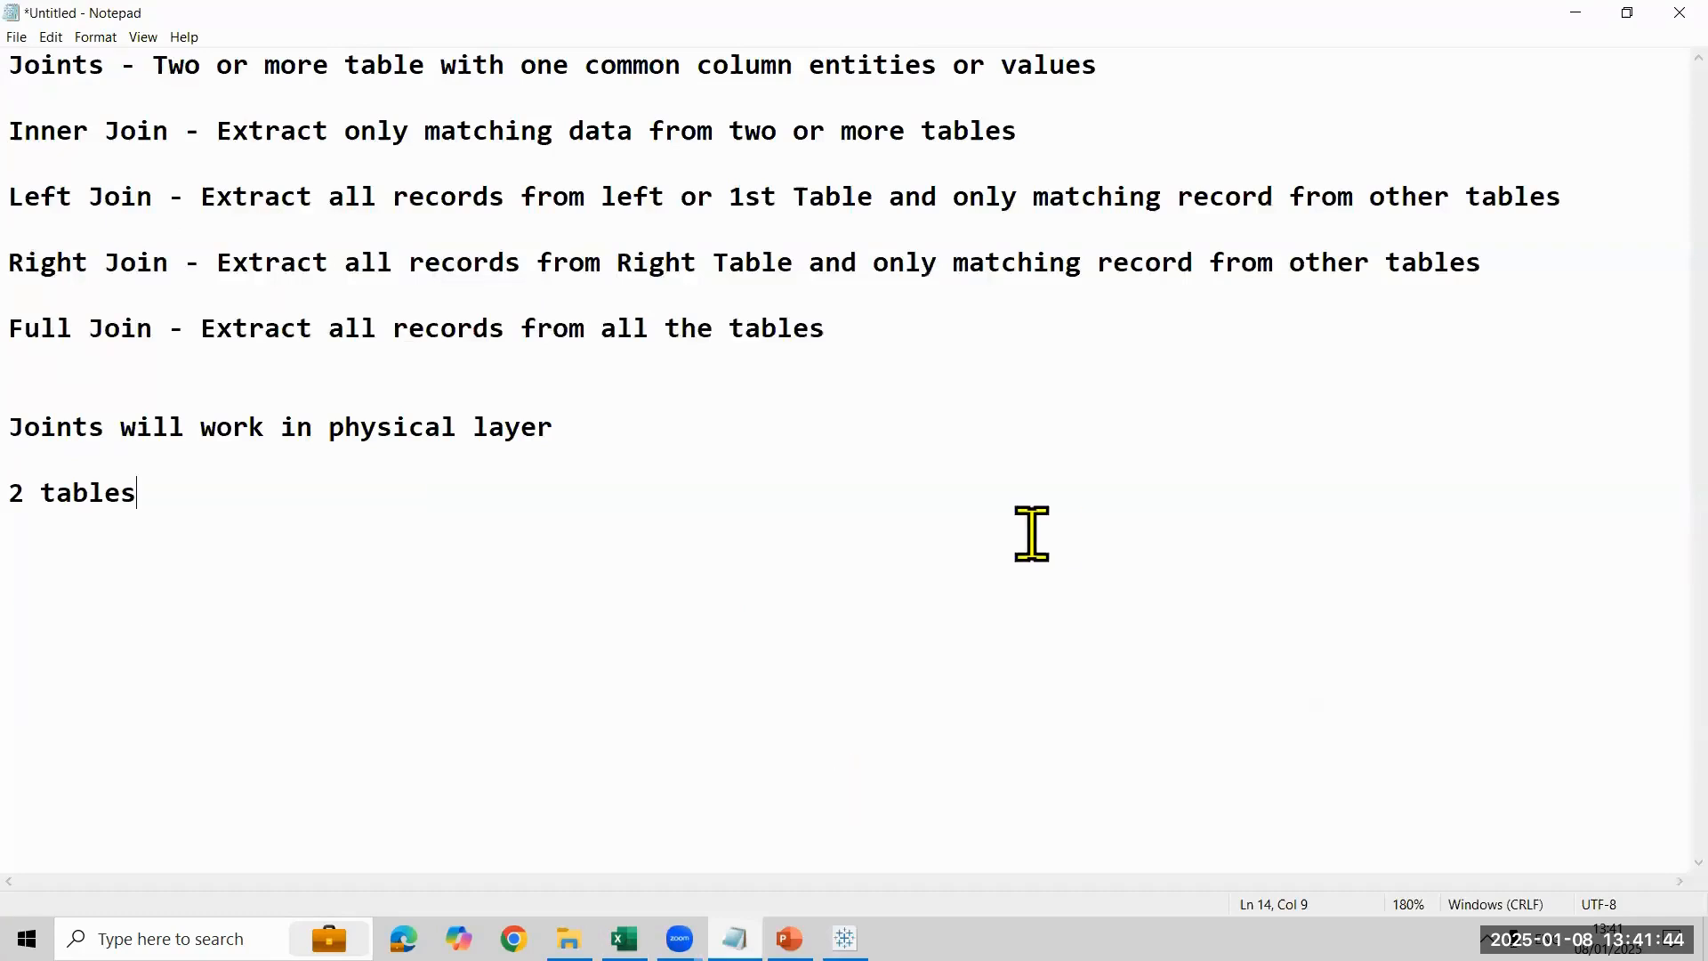
drag(1029, 534, 49, 67)
key(BackSpace)
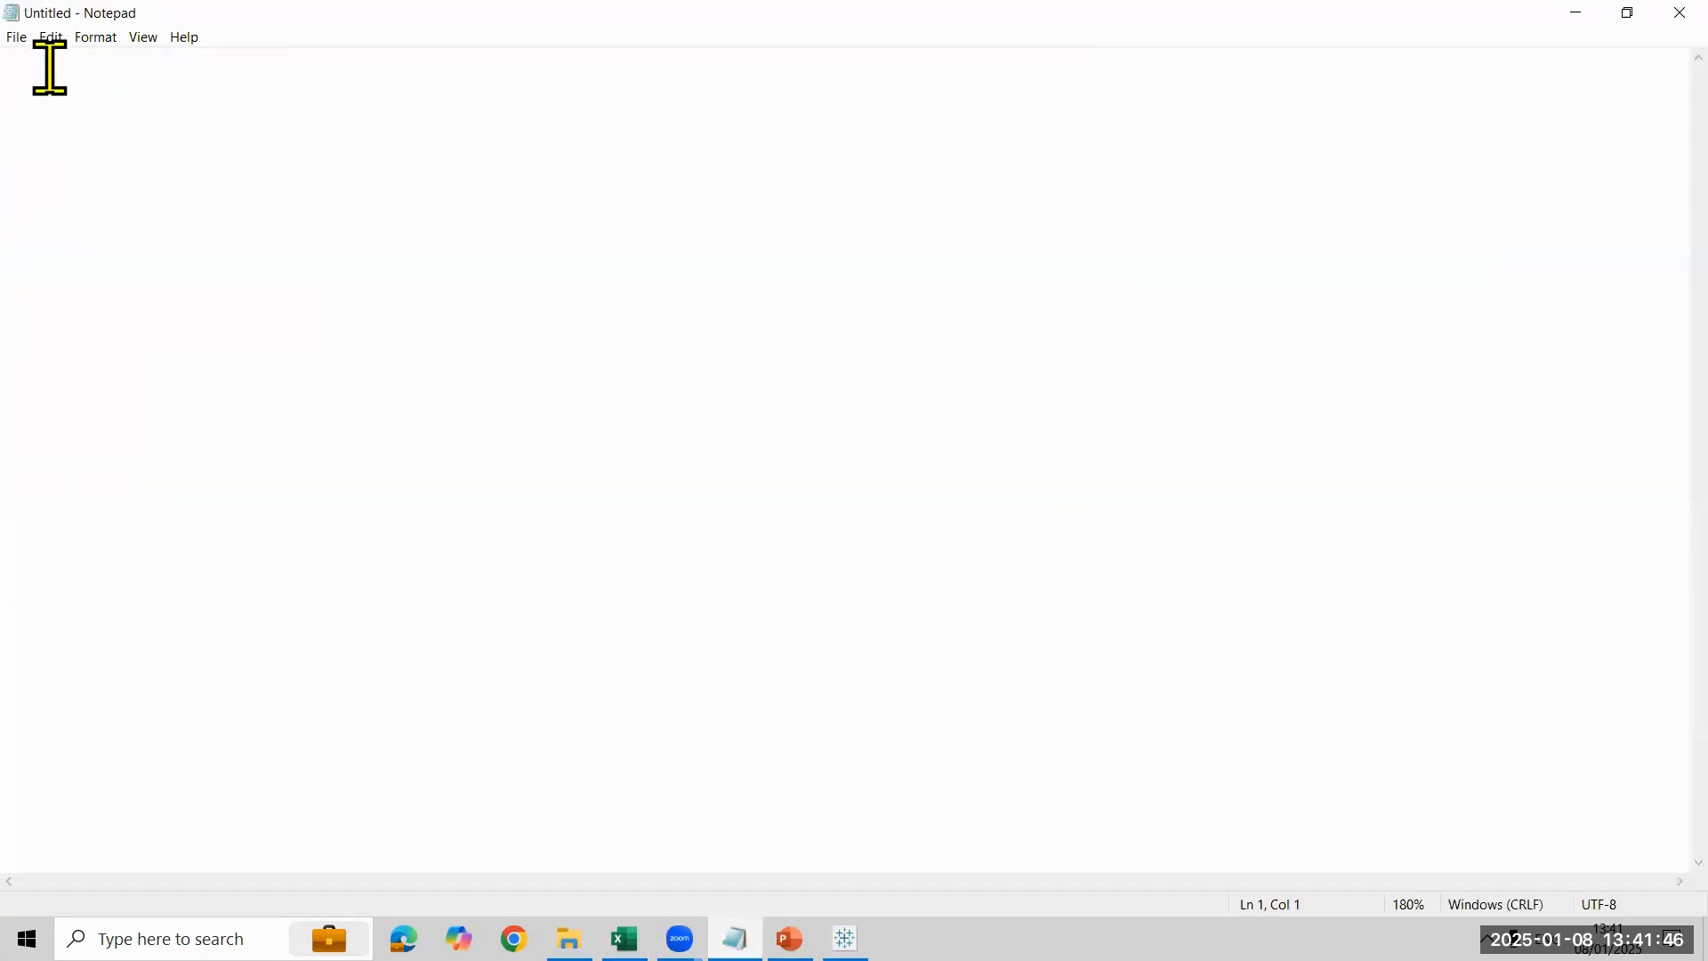
- Write the notes "ALL Record Match" with "Matching Records" beneath, and "Some record match" with "All records" beneath, separated by a blank line
text(ALL Record Mat)
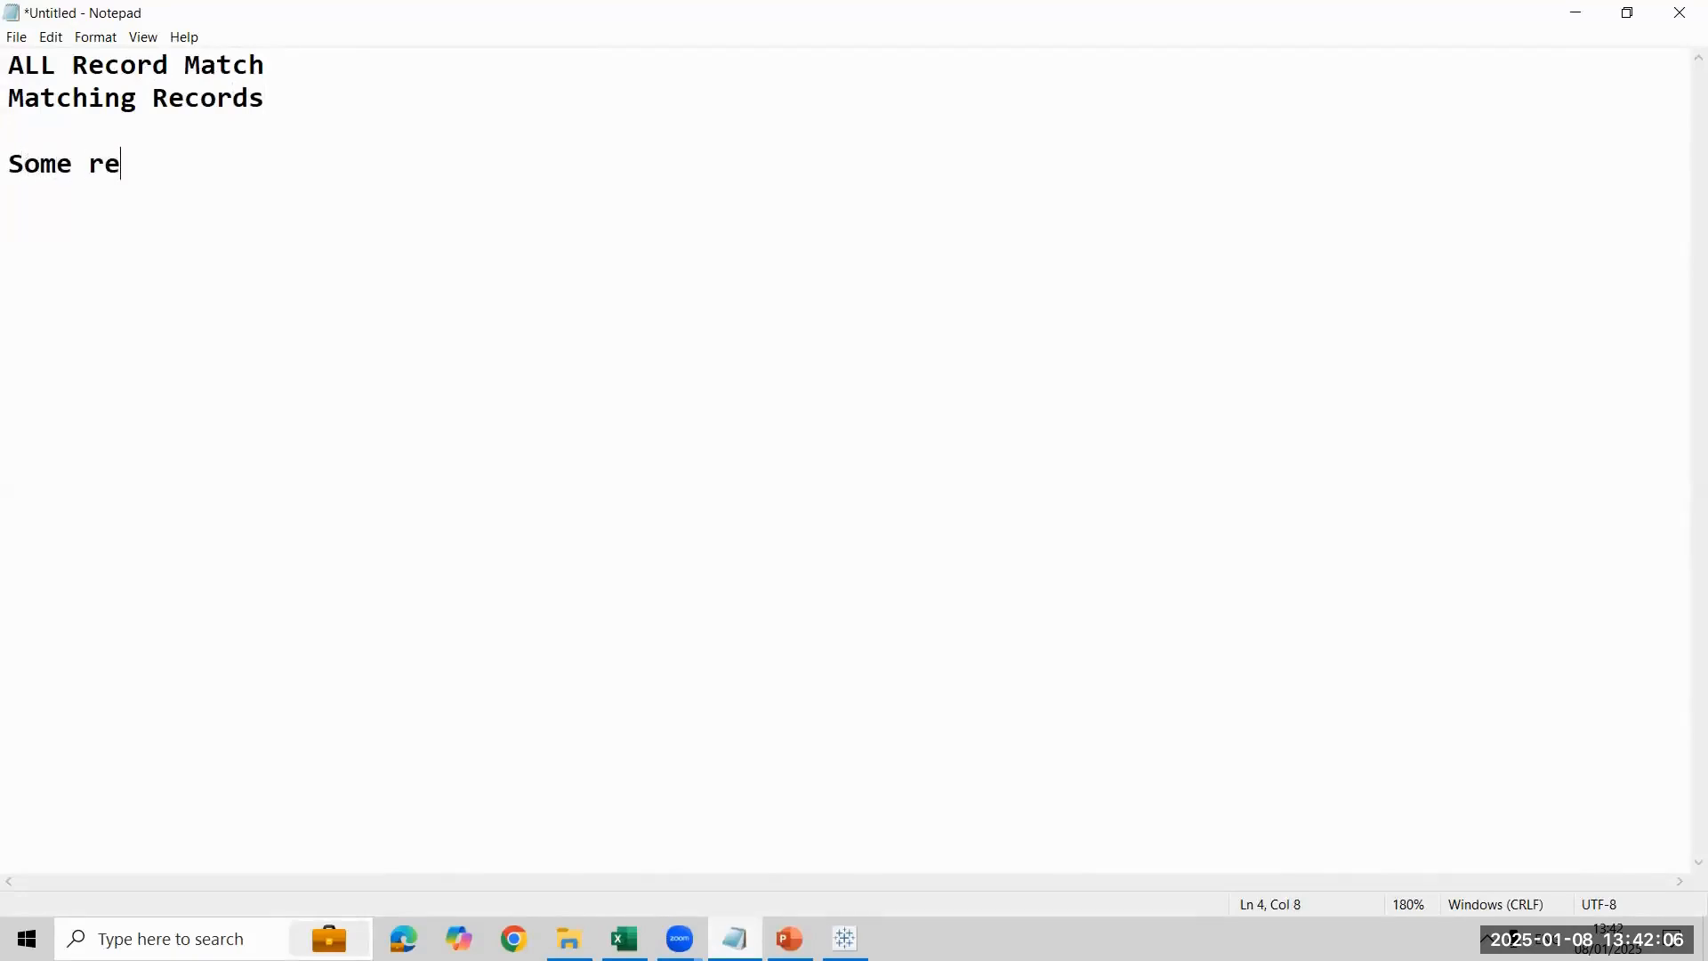
text(ch)
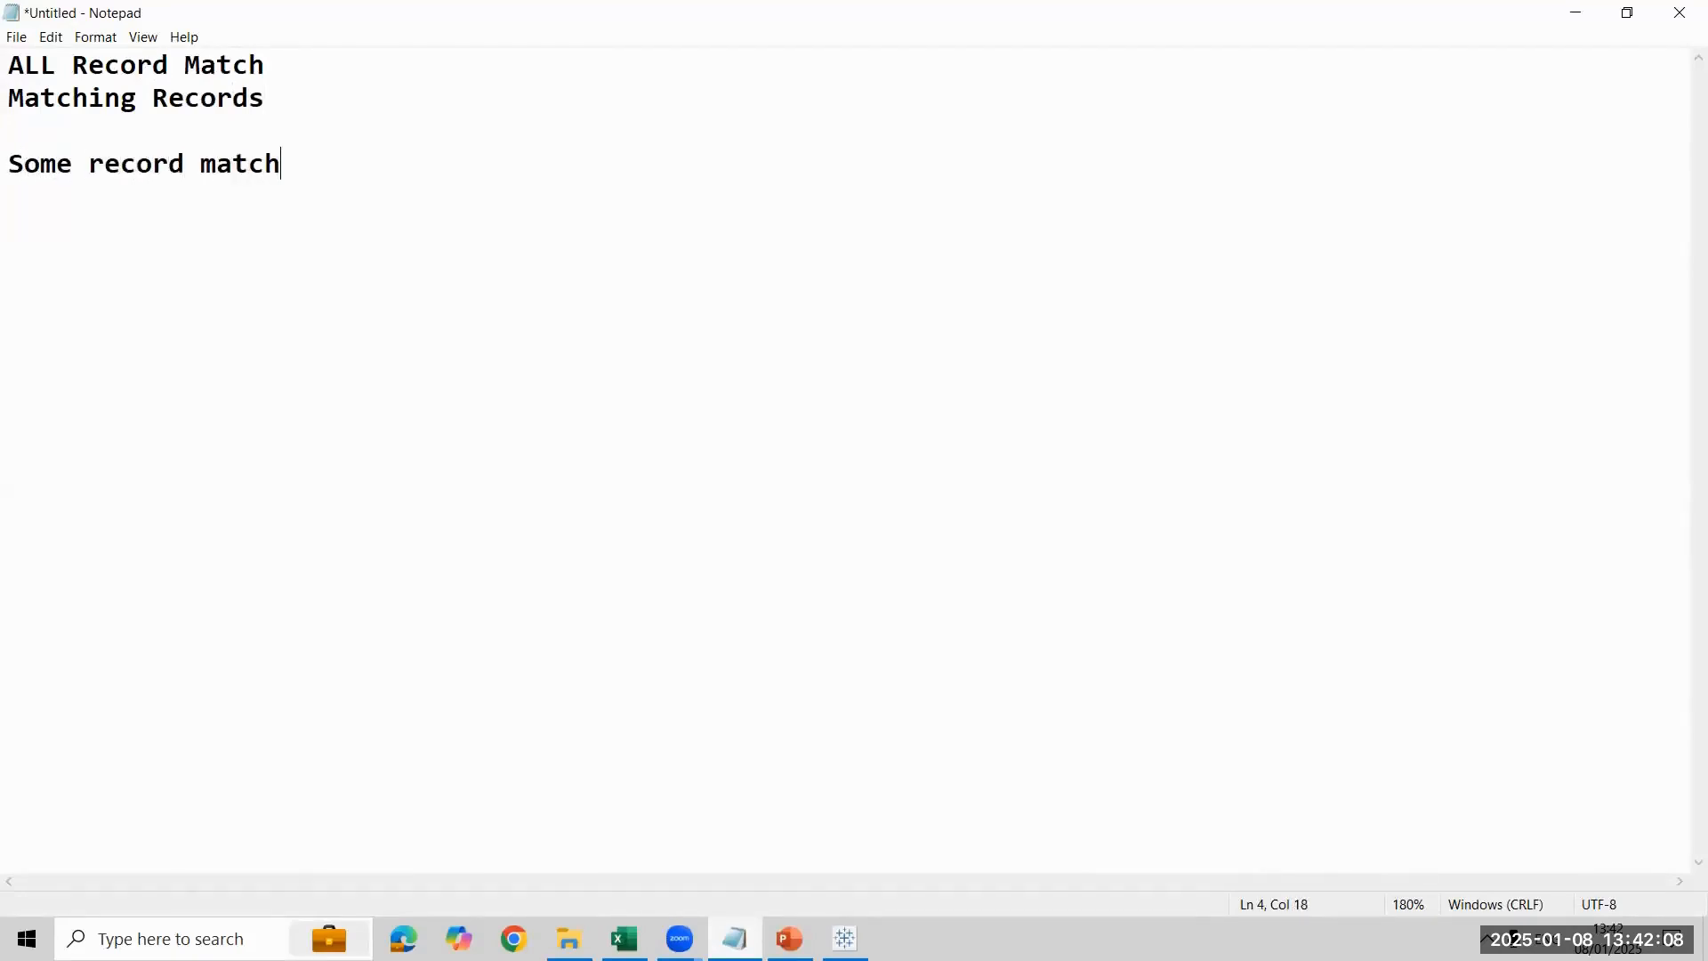
key(Return)
text(All records)
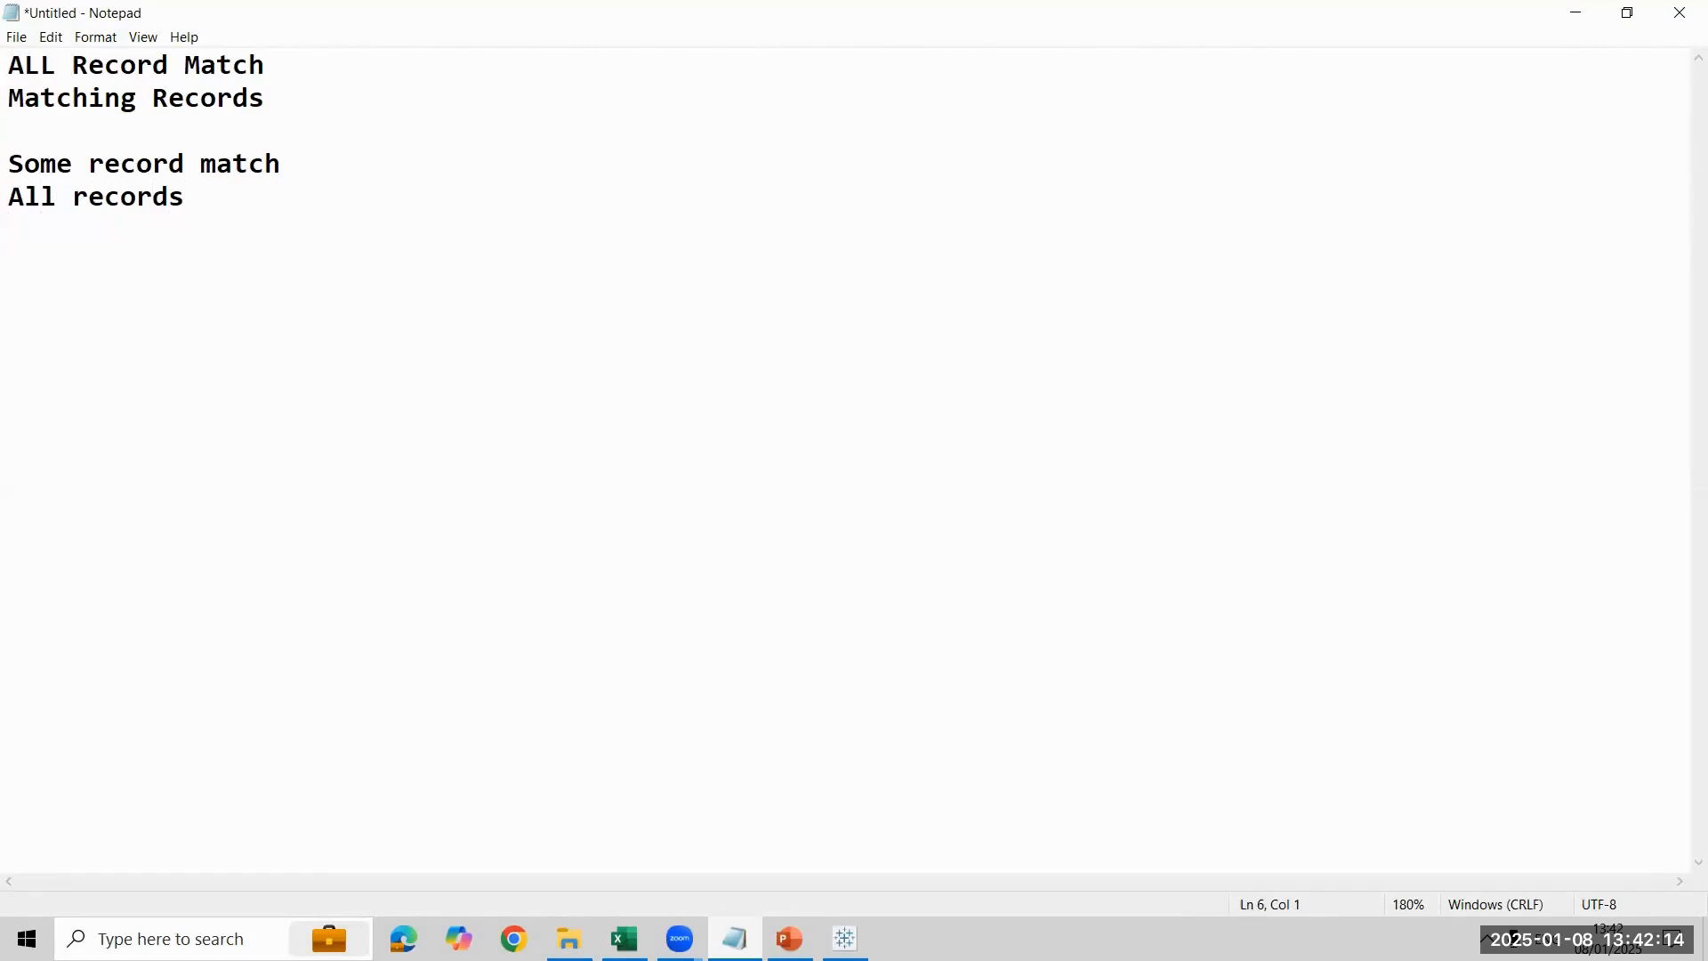
- Switch back to Tableau, set Referential Integrity for the Orders side to All records match, and view the table on Sheet 1
key(alt+Tab)
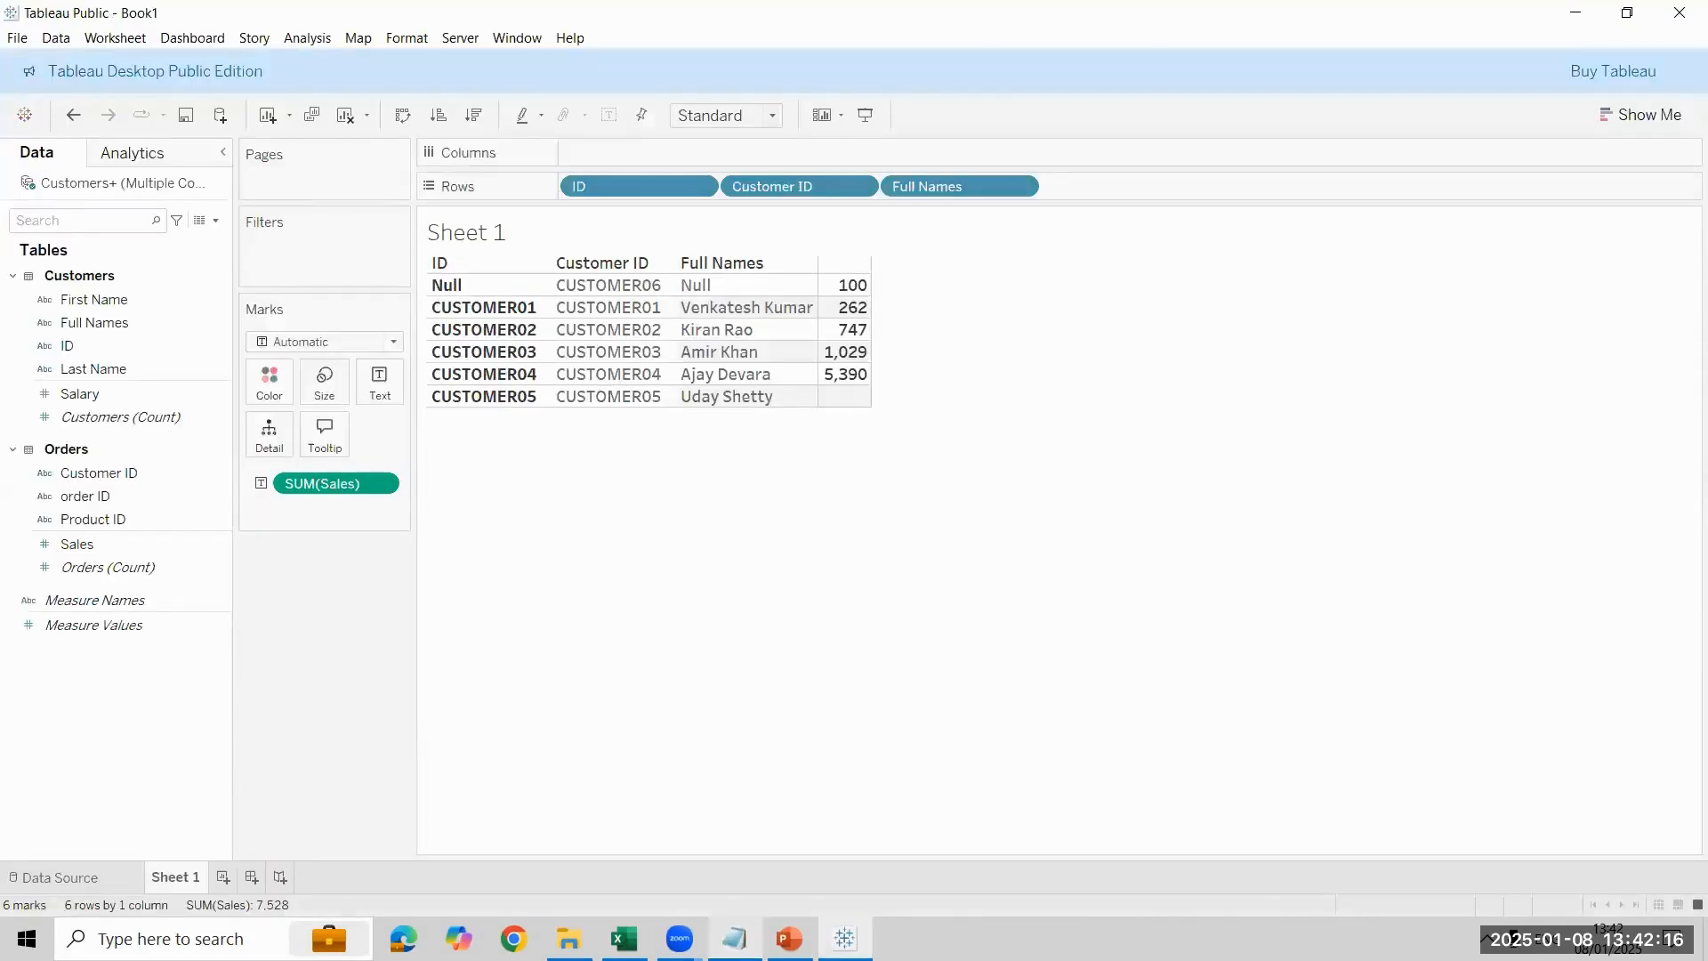
click(53, 876)
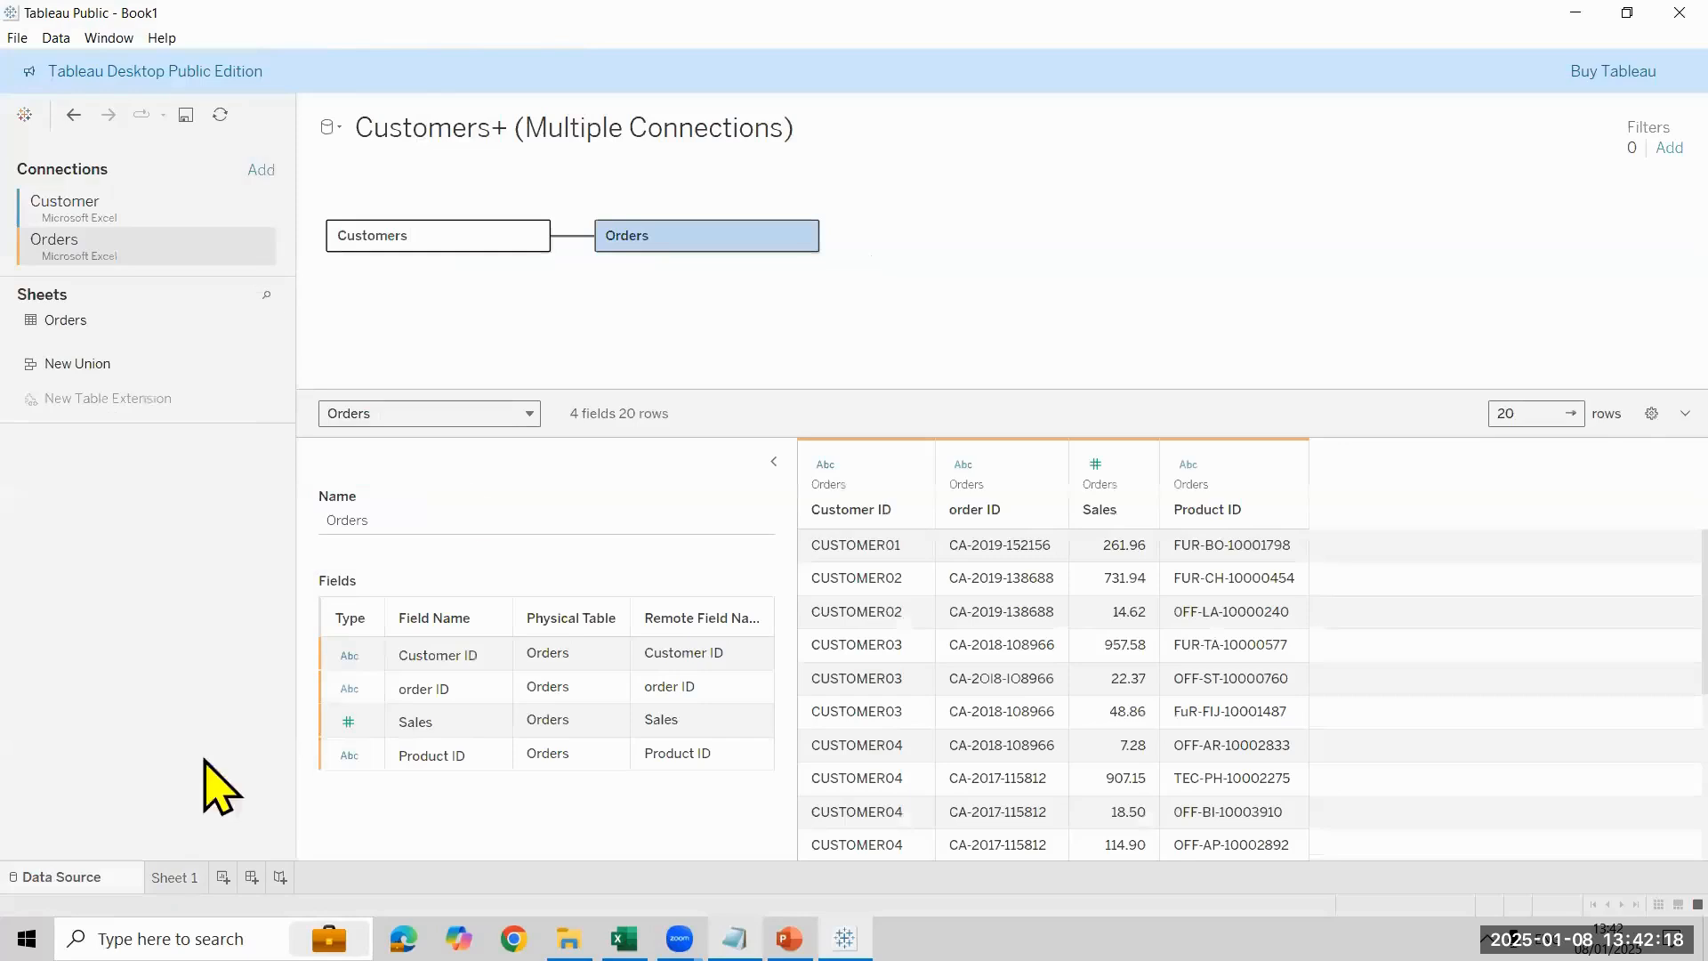
click(578, 239)
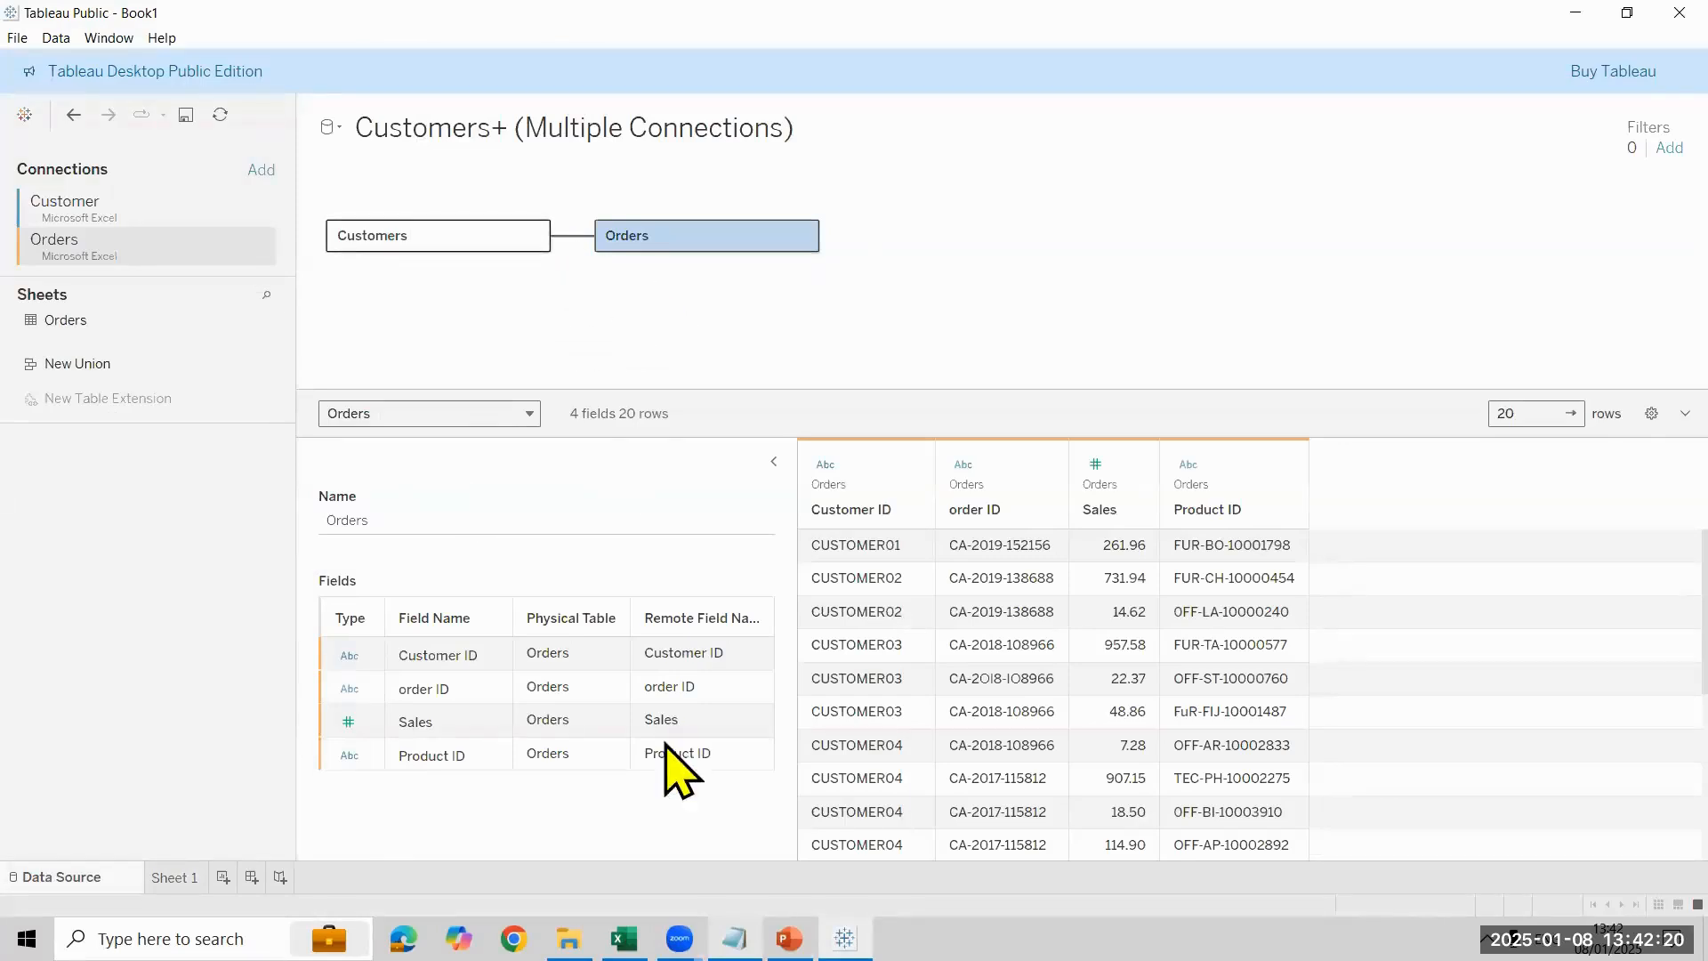
scroll(432, 825, down, 3)
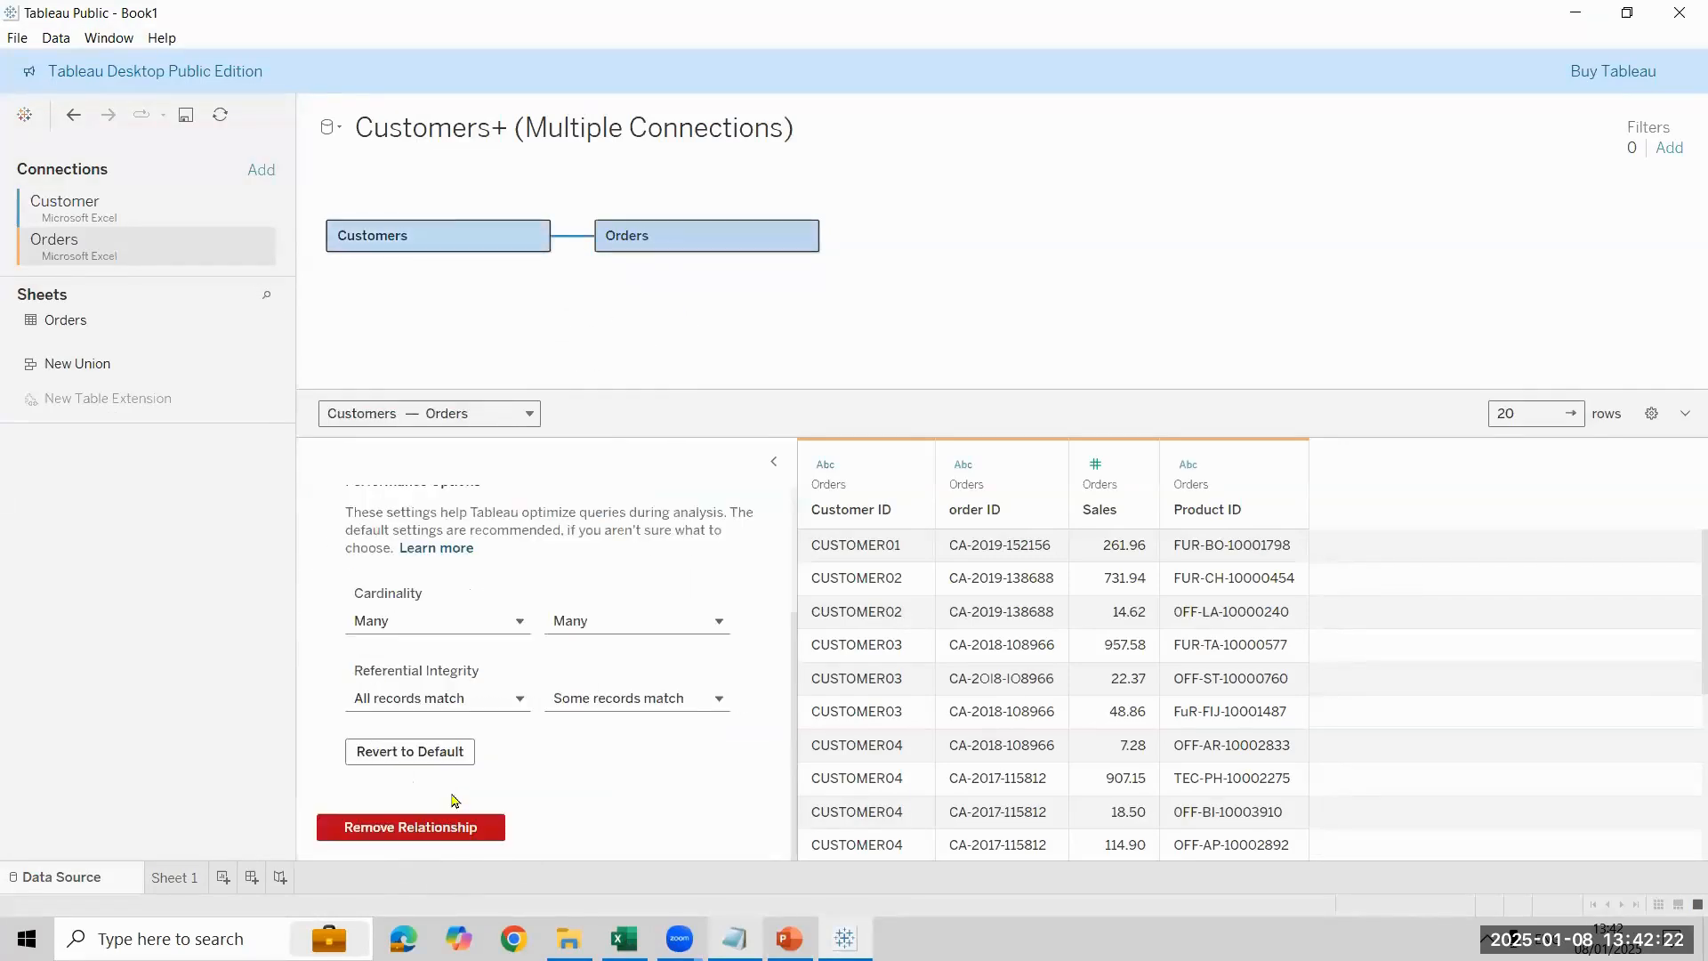
click(591, 703)
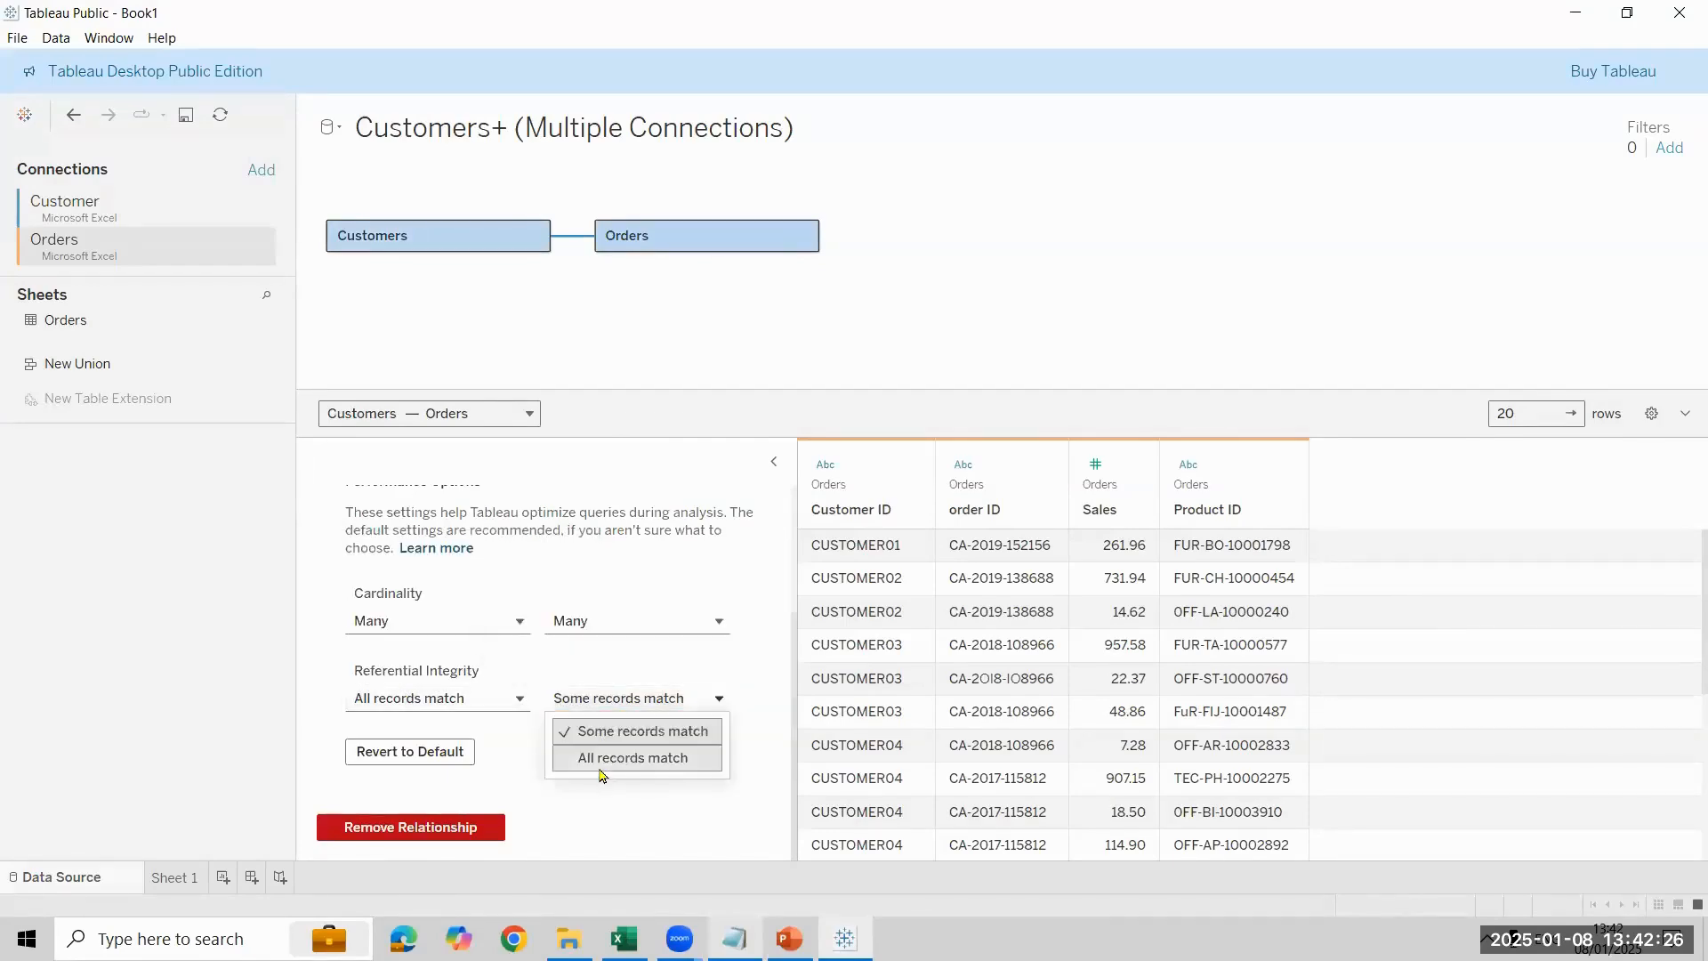
click(614, 758)
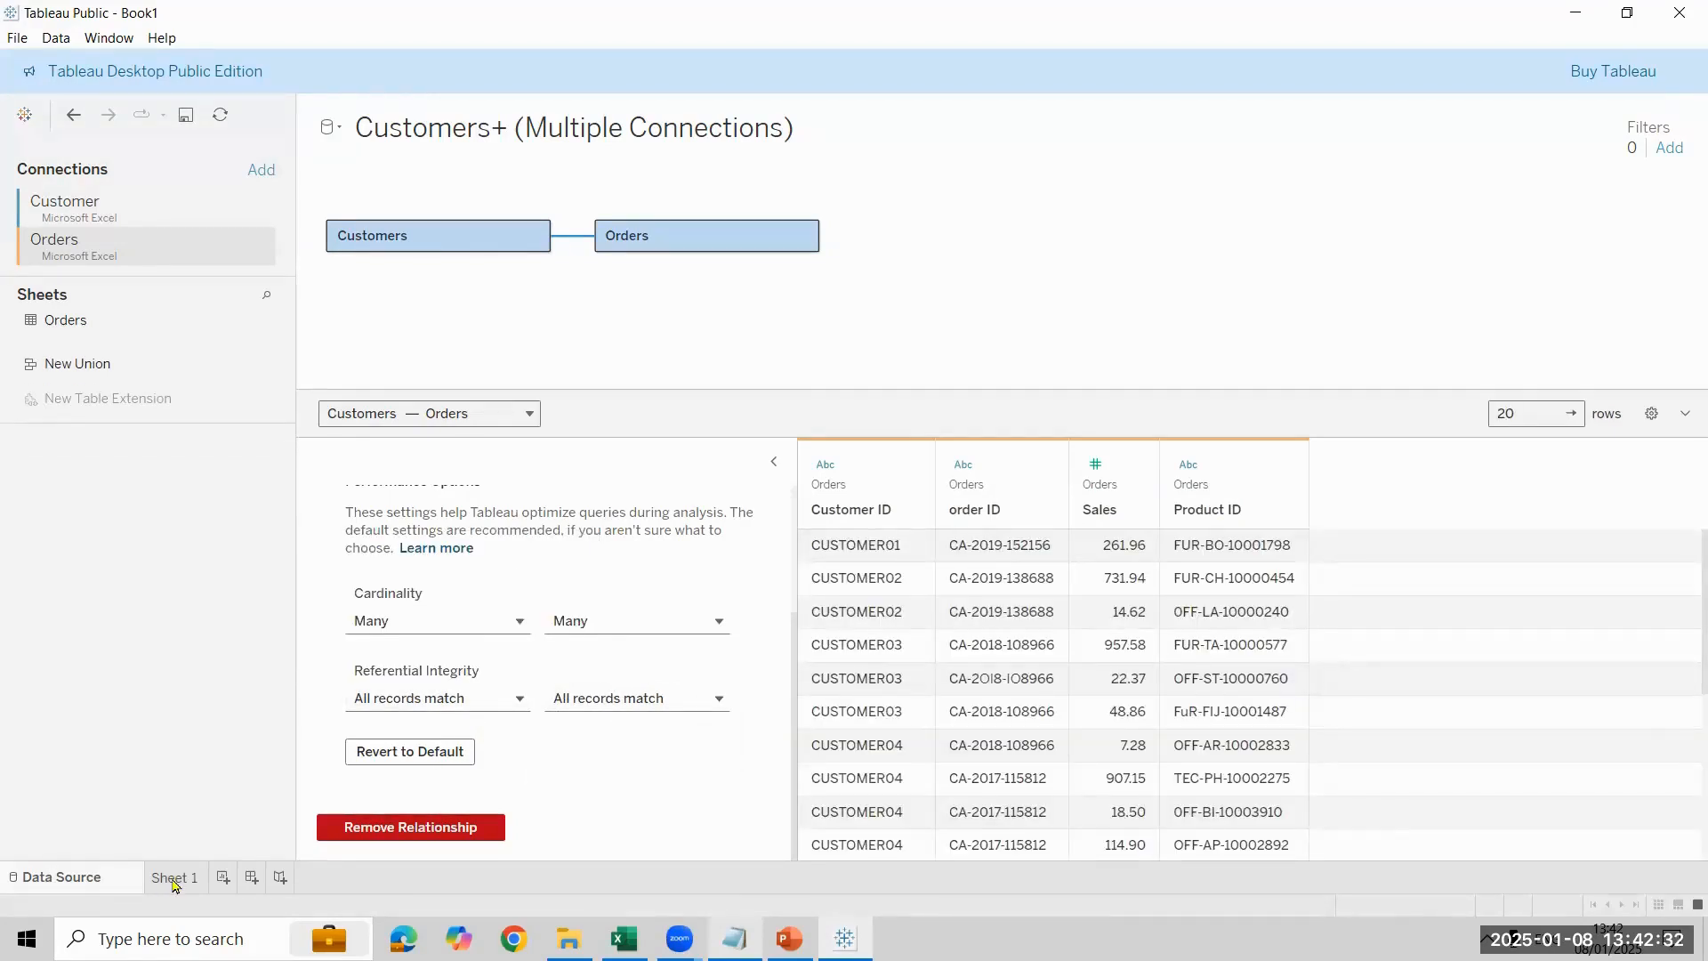
click(175, 879)
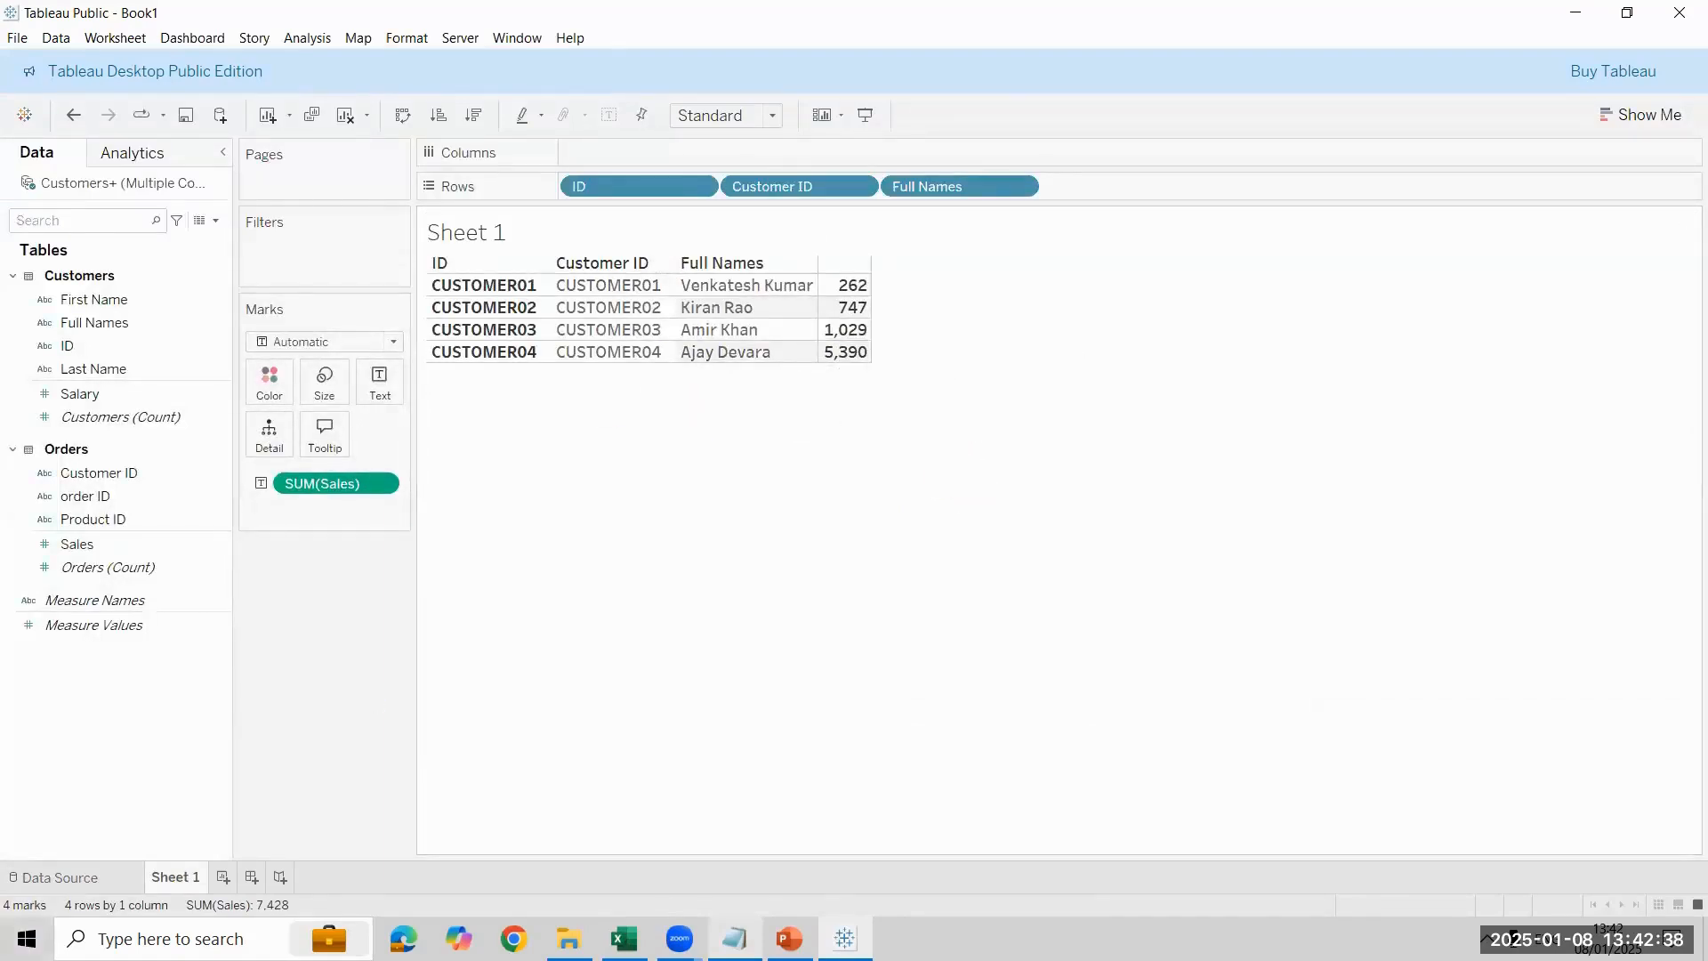
- Switch to Notepad and add "= inner join" after "Matching Records" in the notes
click(679, 939)
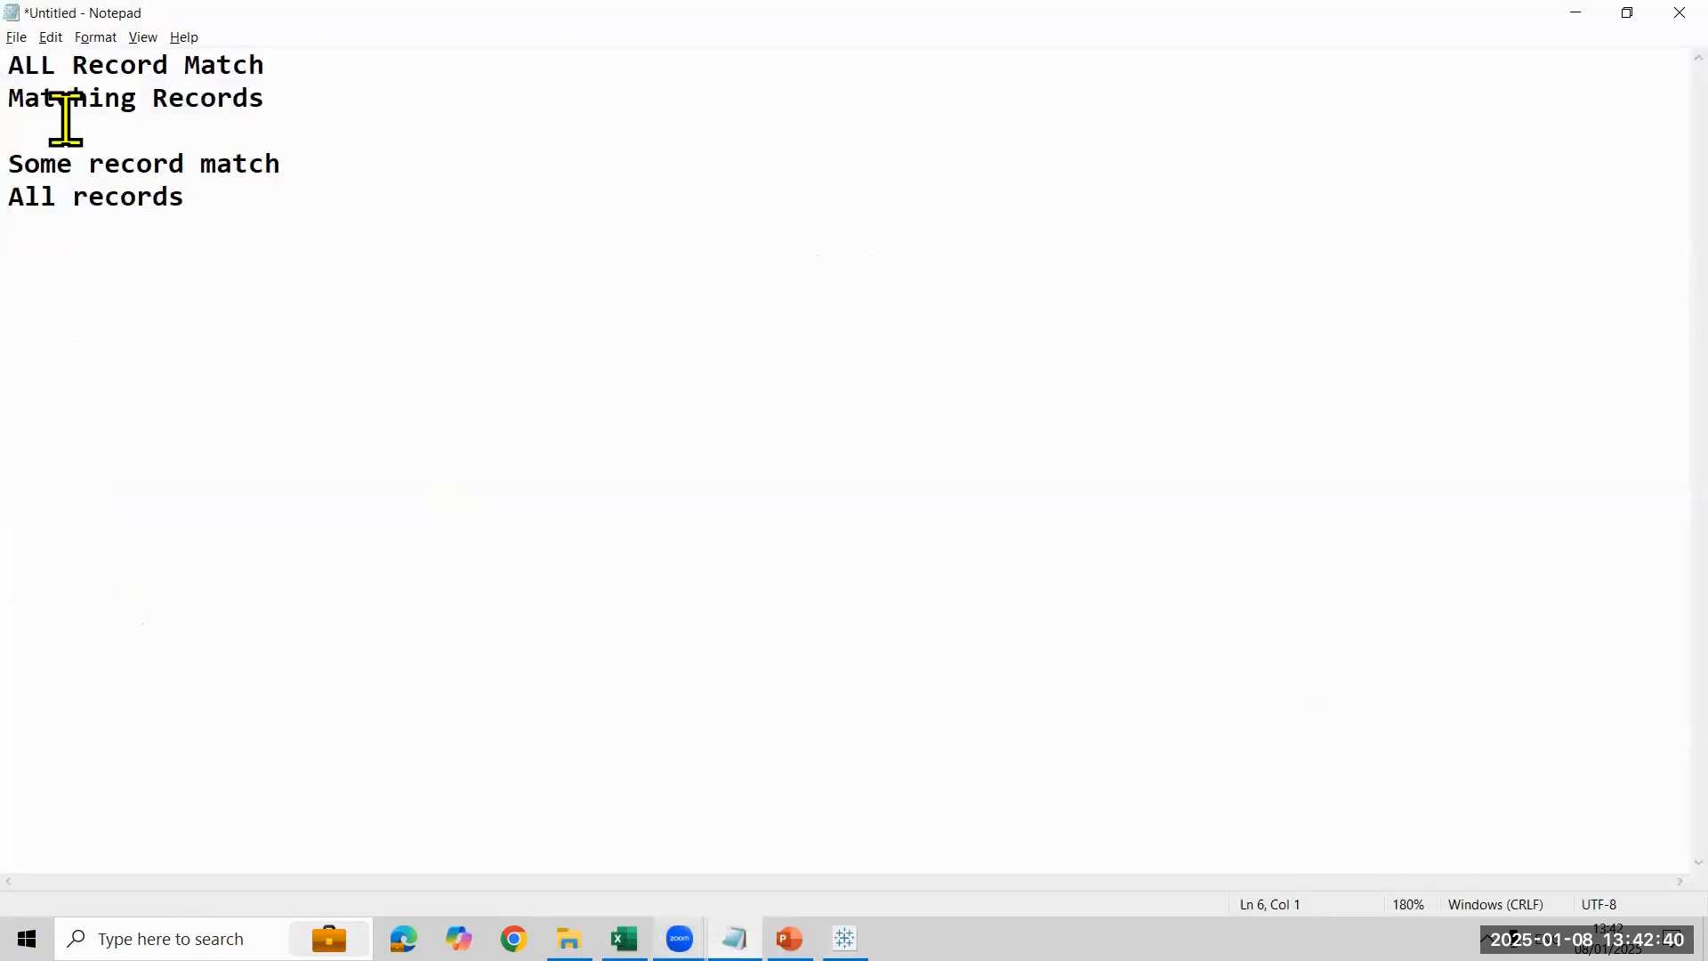
click(283, 98)
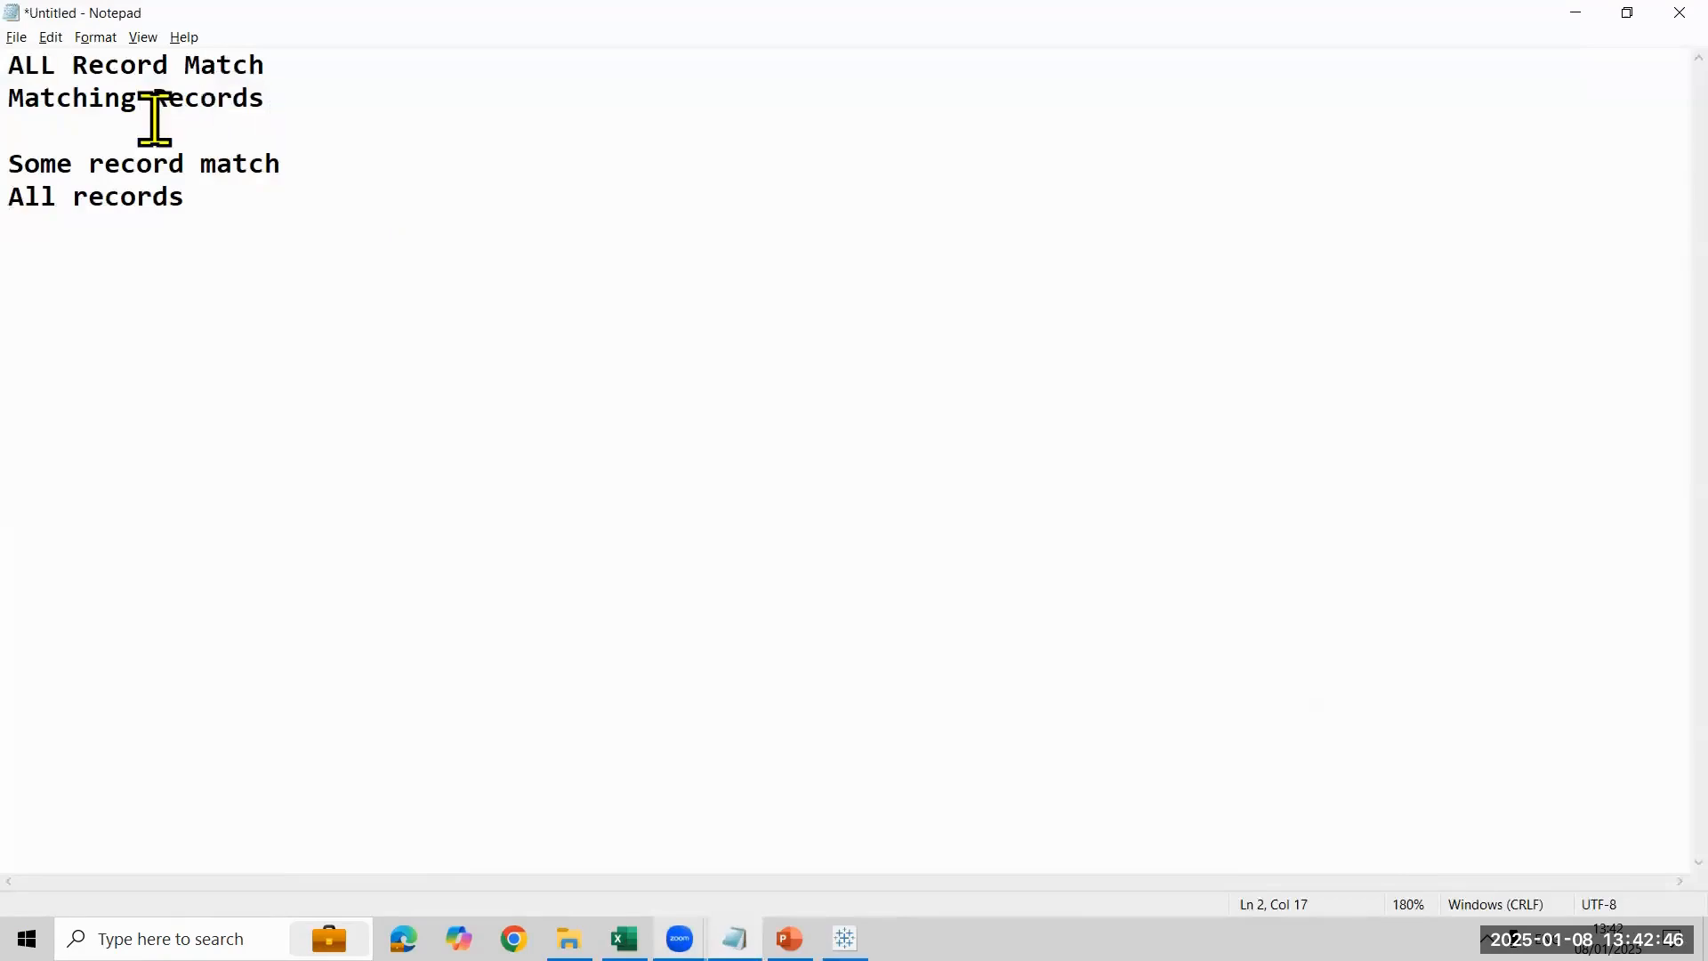
text(= )
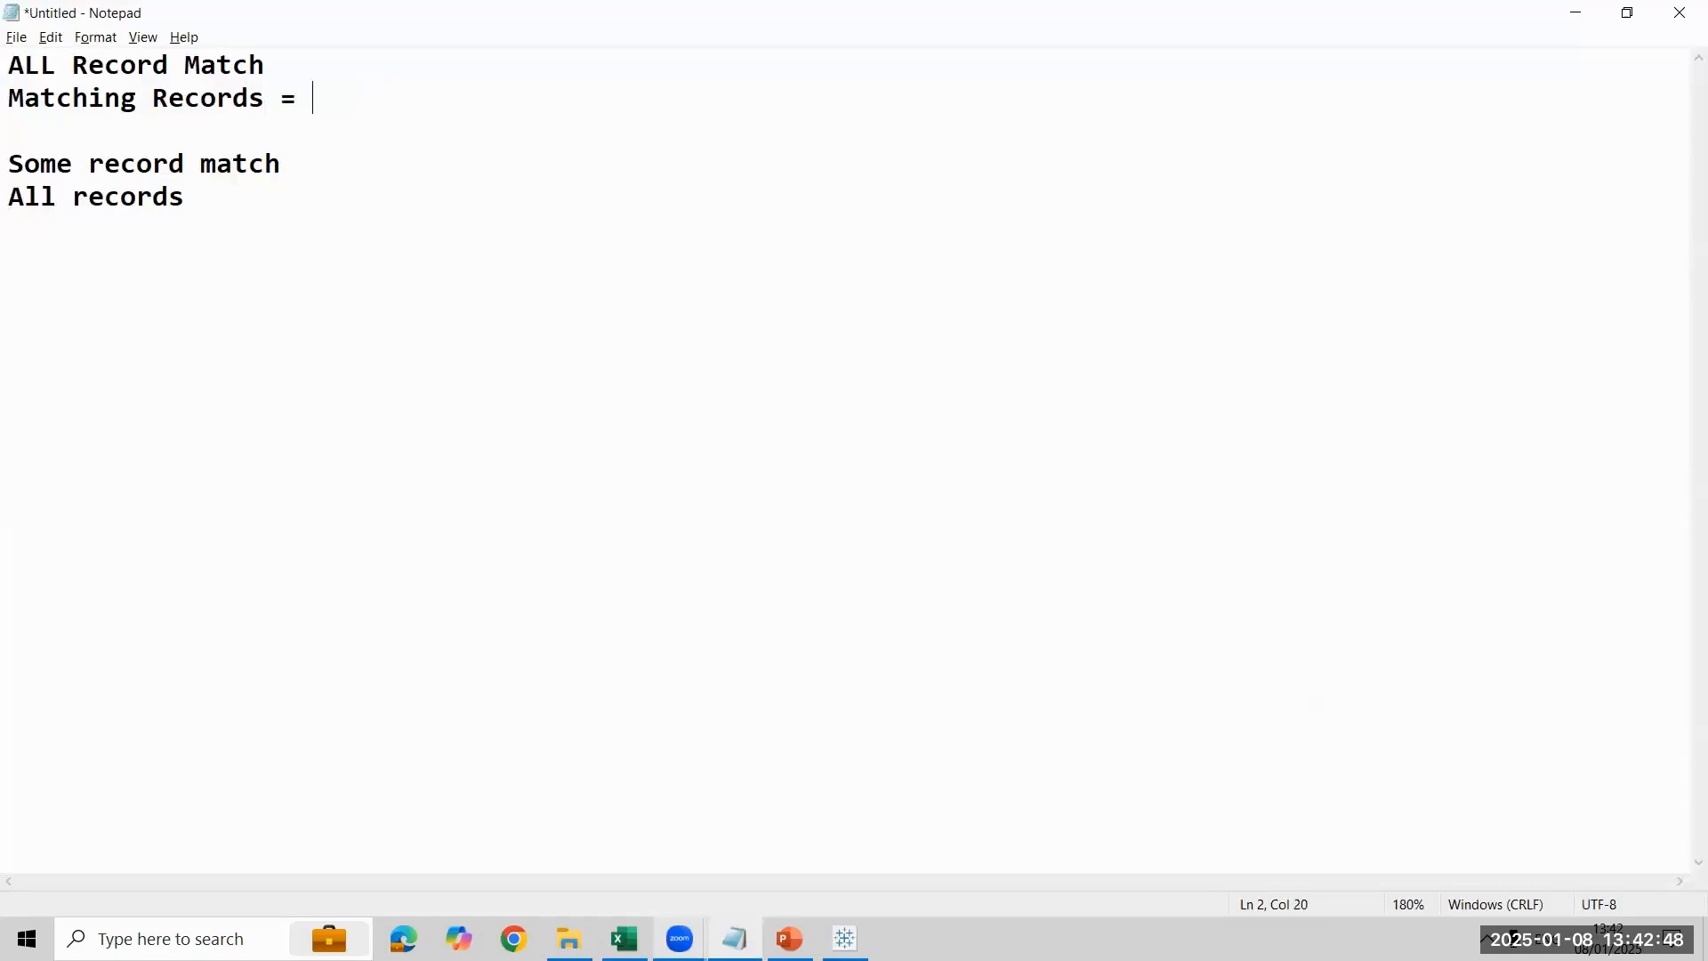
text(inner join)
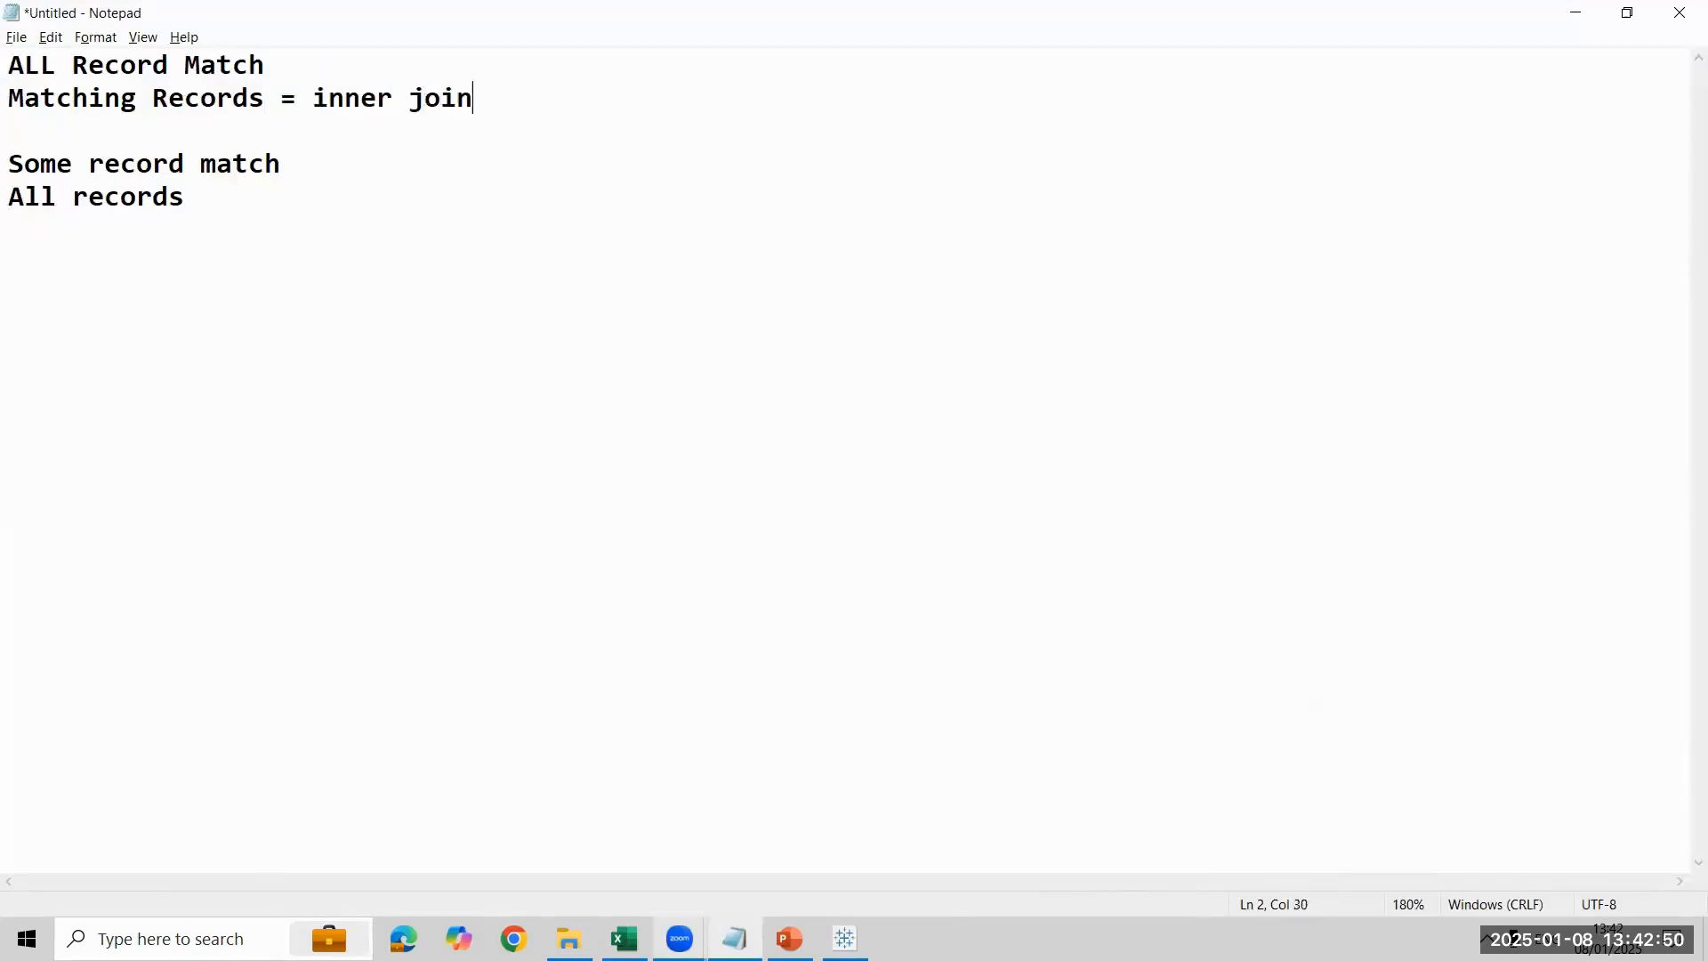
- Add one more blank line beneath the "Matching Records = inner join" note
key(Return)
key(Up)
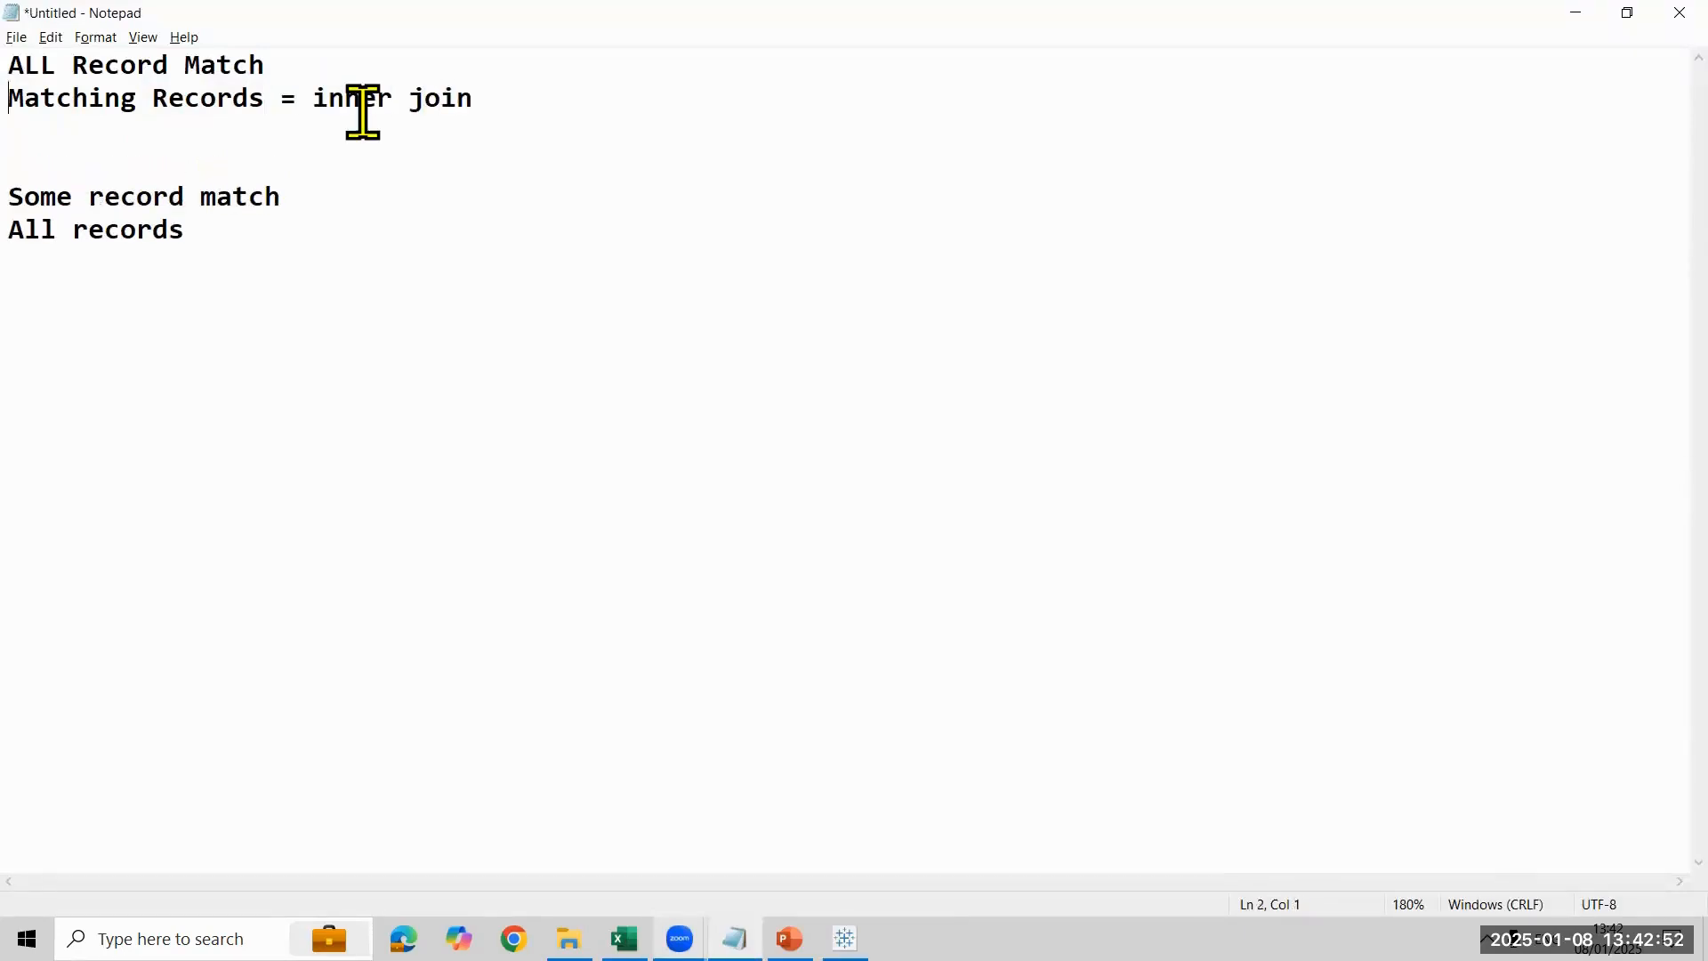
key(Down)
key(Down)
key(shift+Down)
key(Down)
- Switch to Tableau, set Referential Integrity for the Customers side to Some records match, and view the table on Sheet 1
key(alt+Tab)
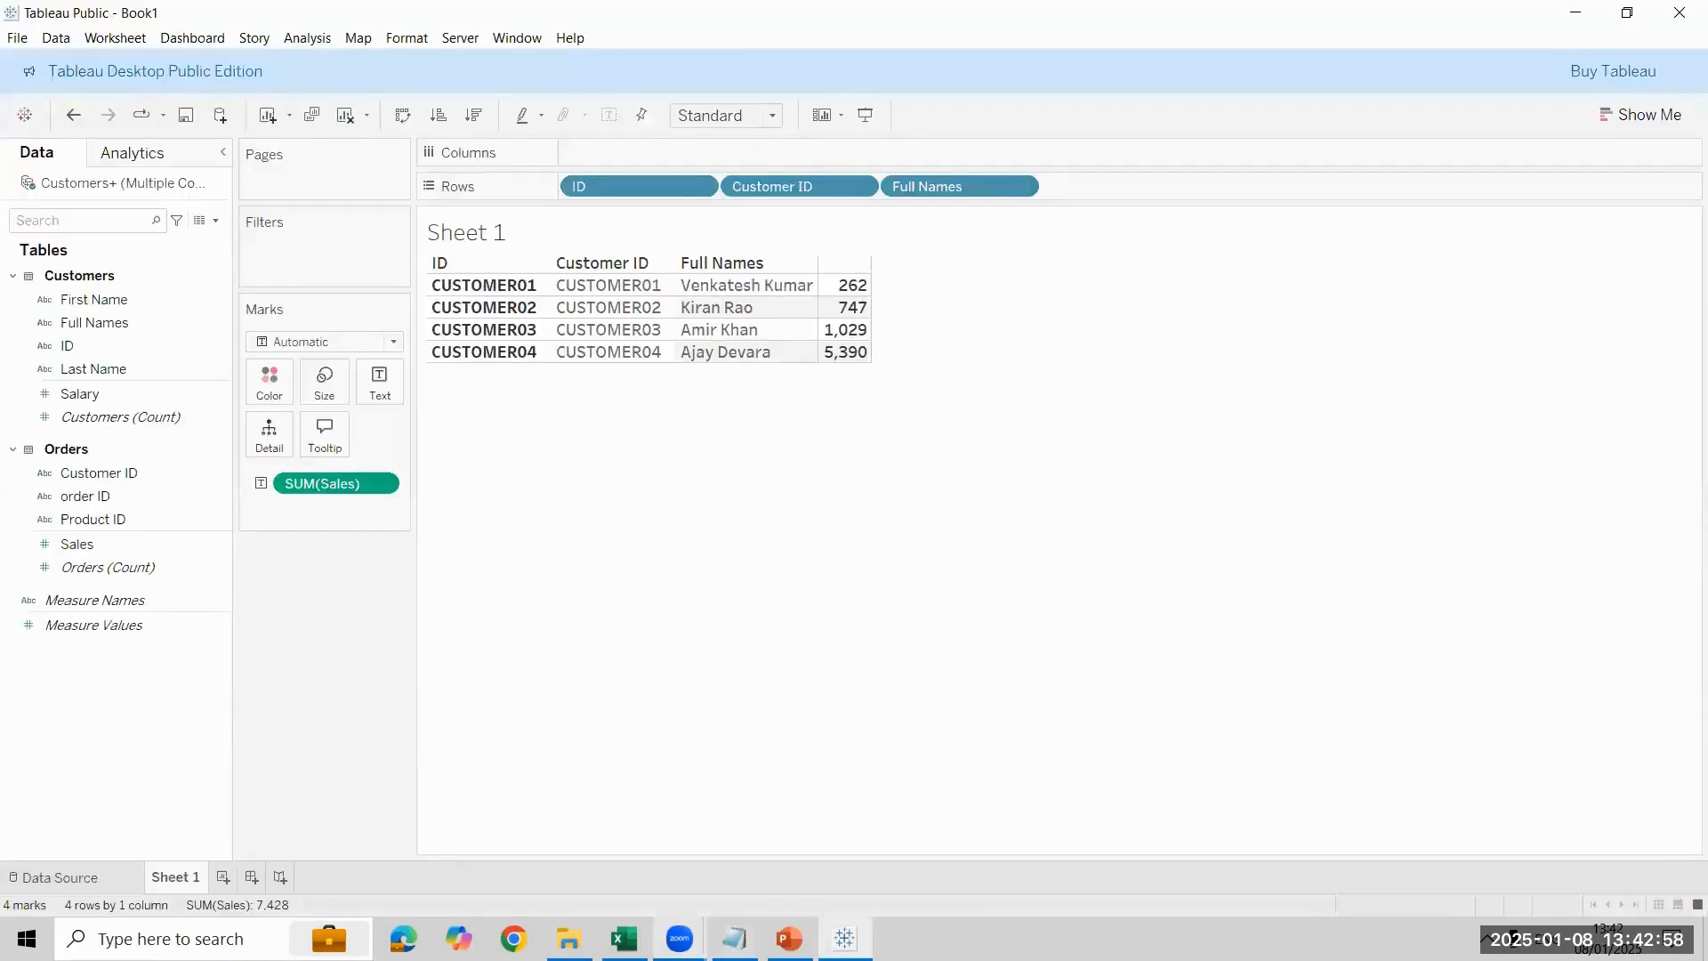
click(100, 875)
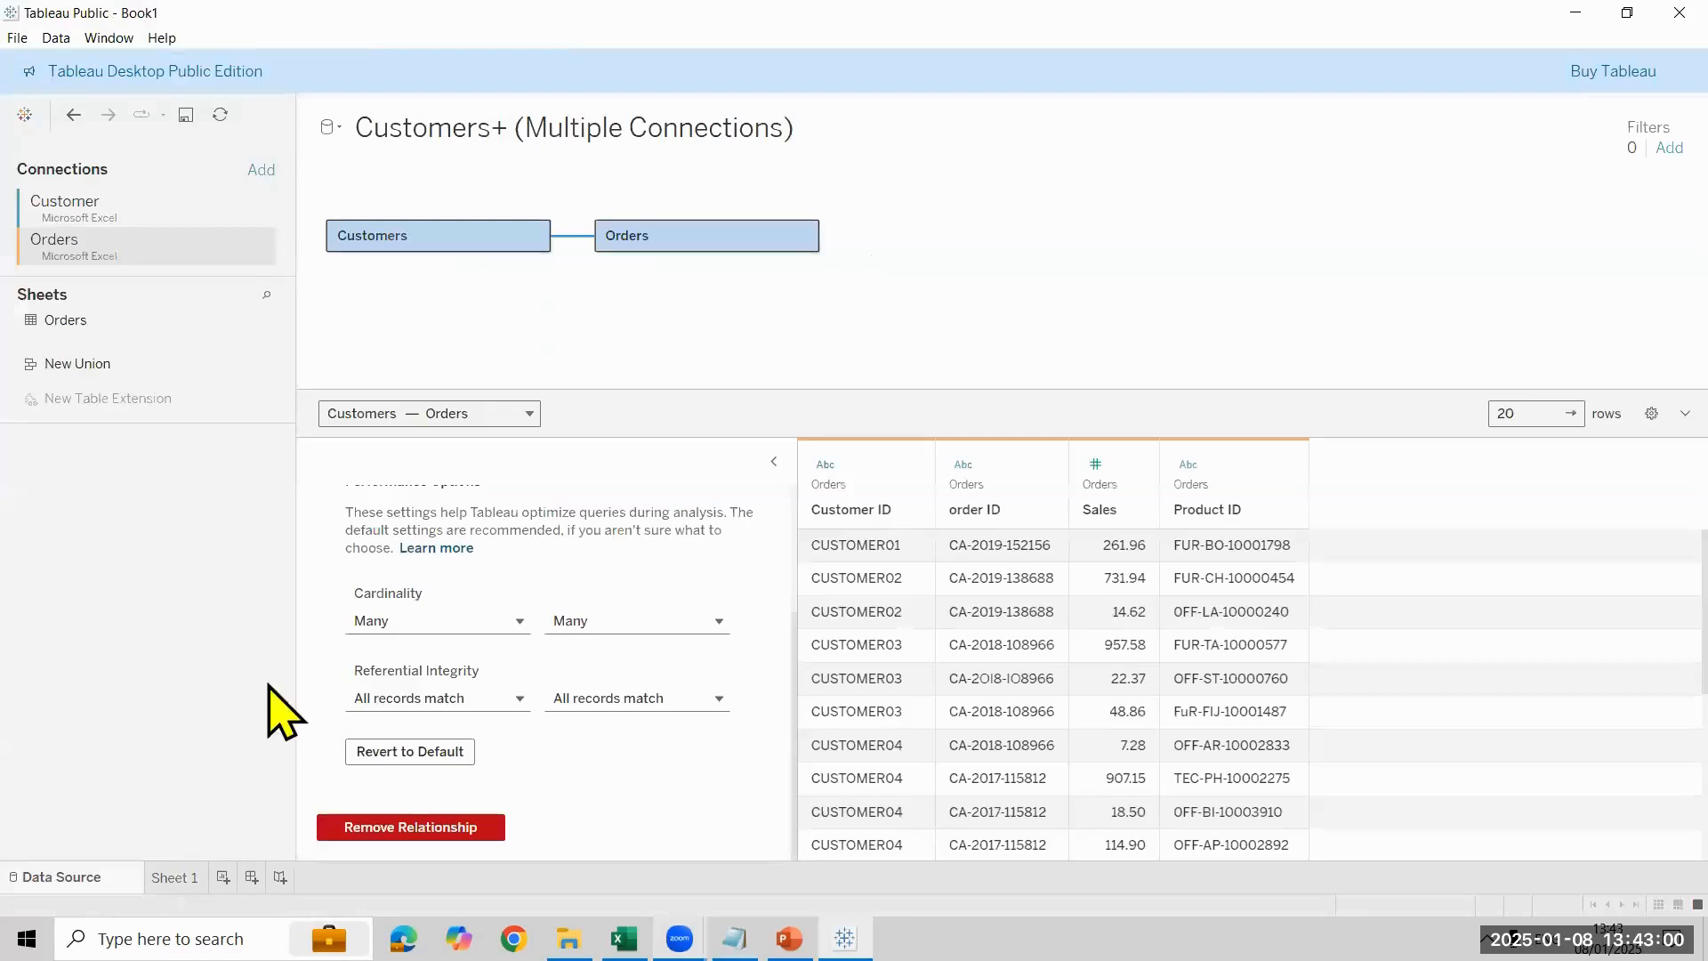
click(579, 236)
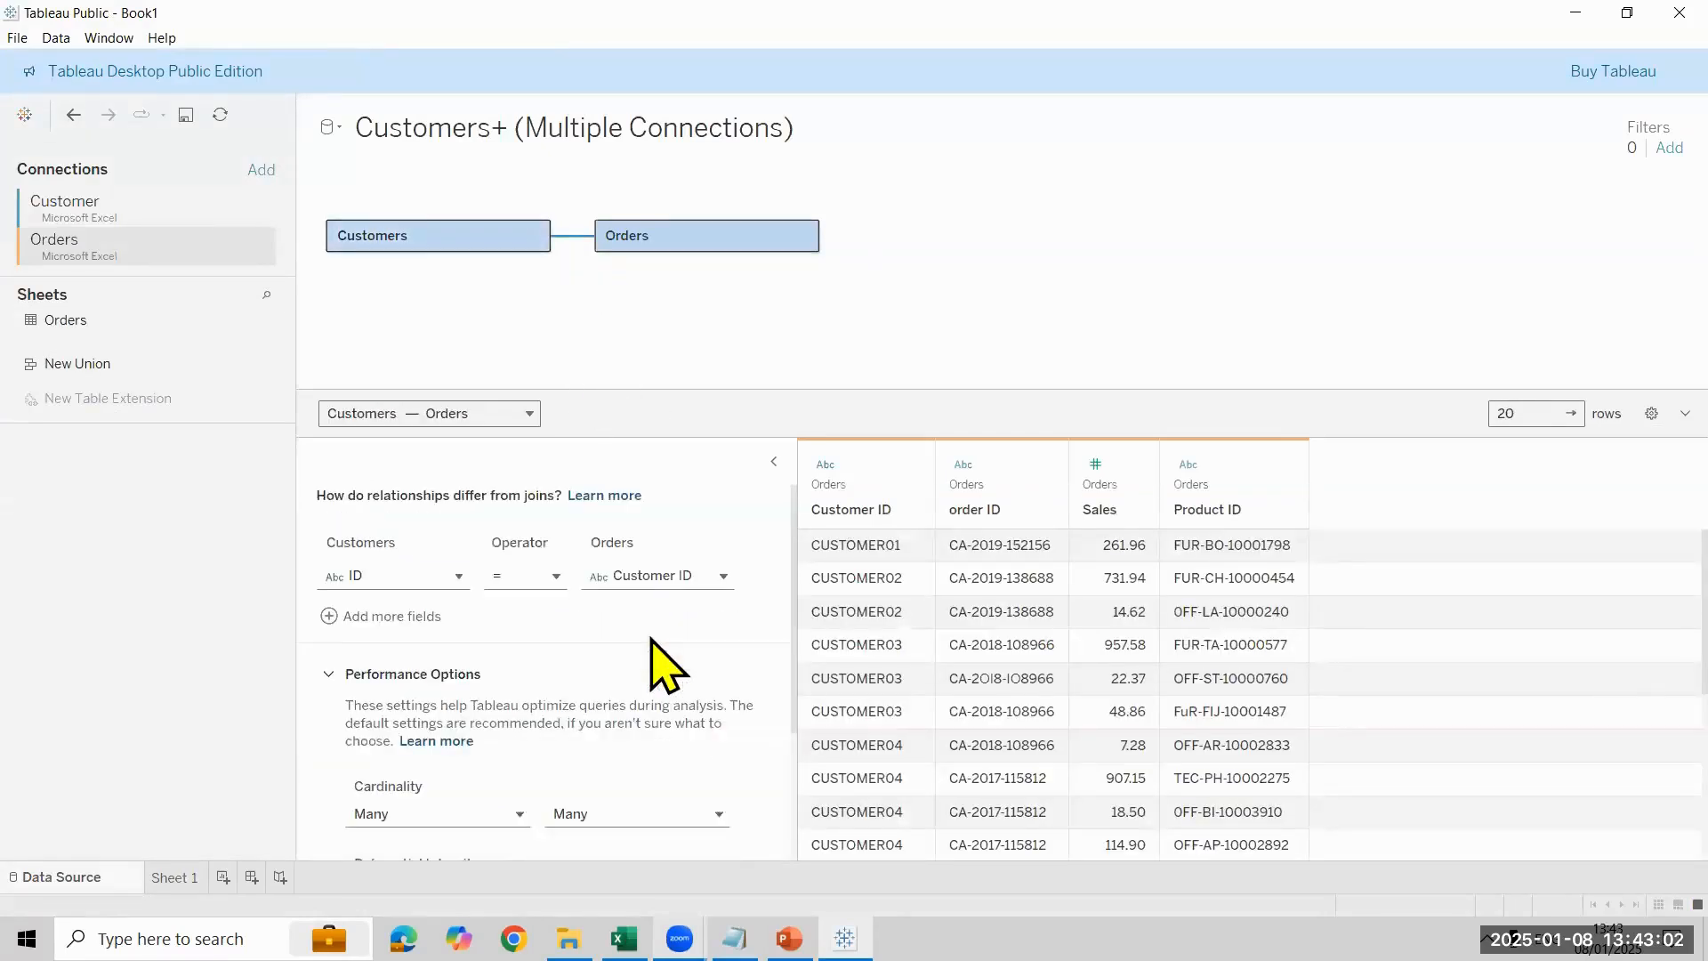
scroll(663, 662, down, 3)
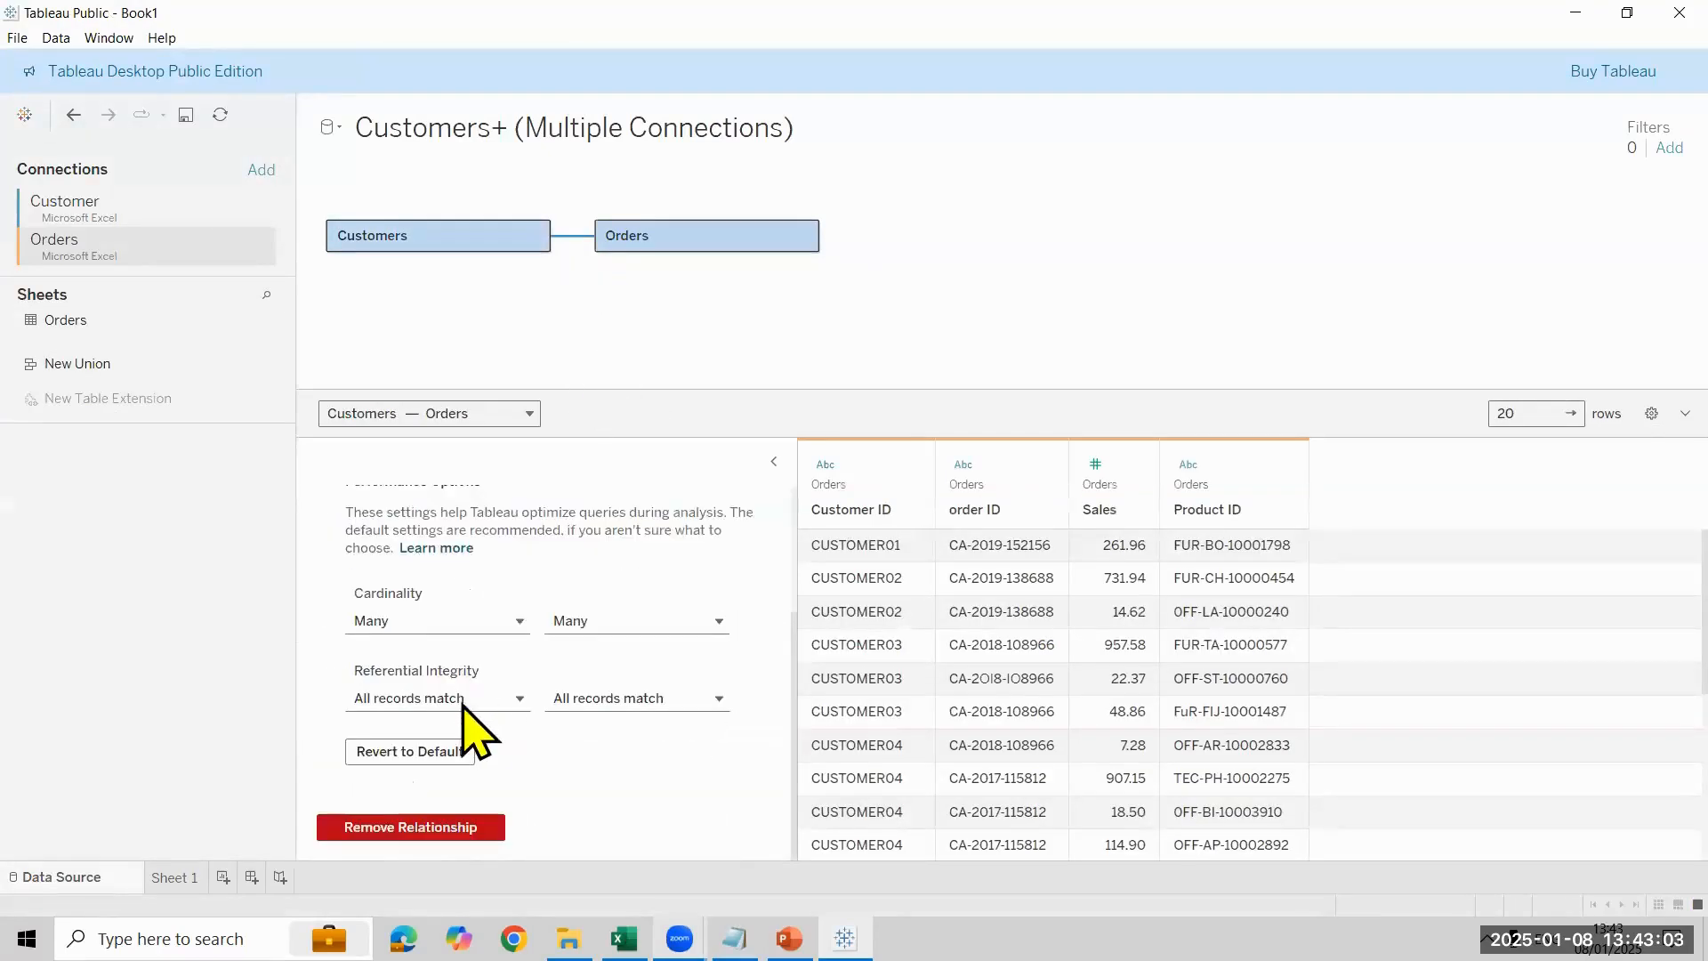
click(518, 700)
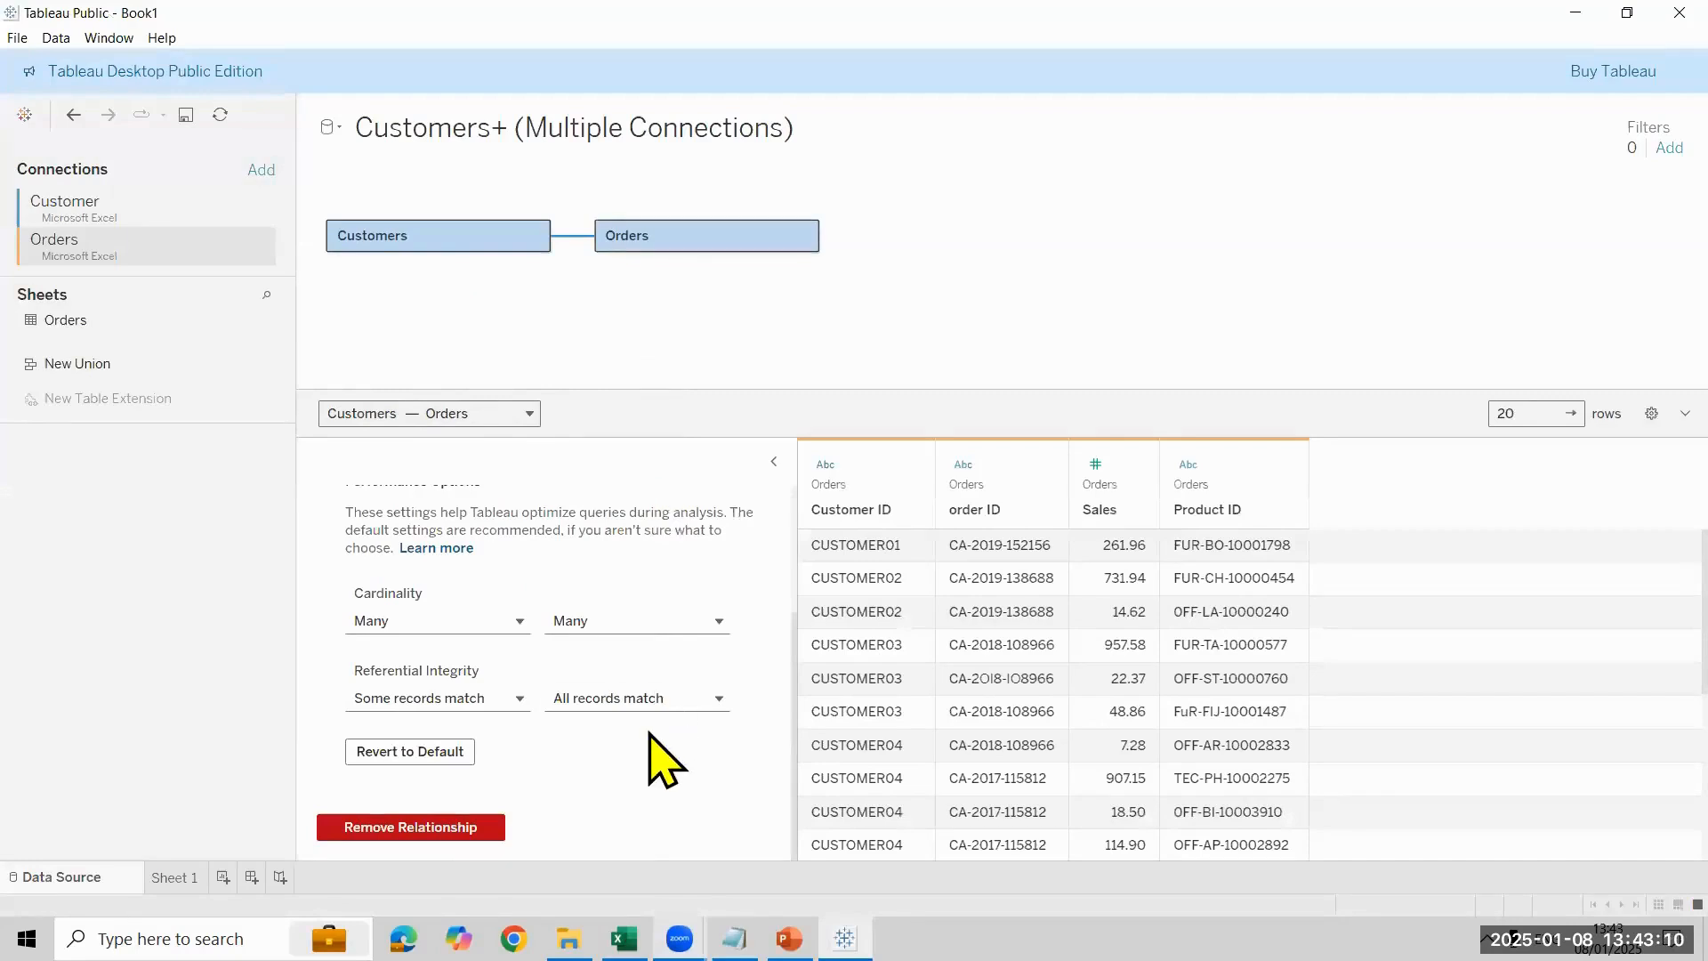
mouse_move(361, 704)
click(176, 878)
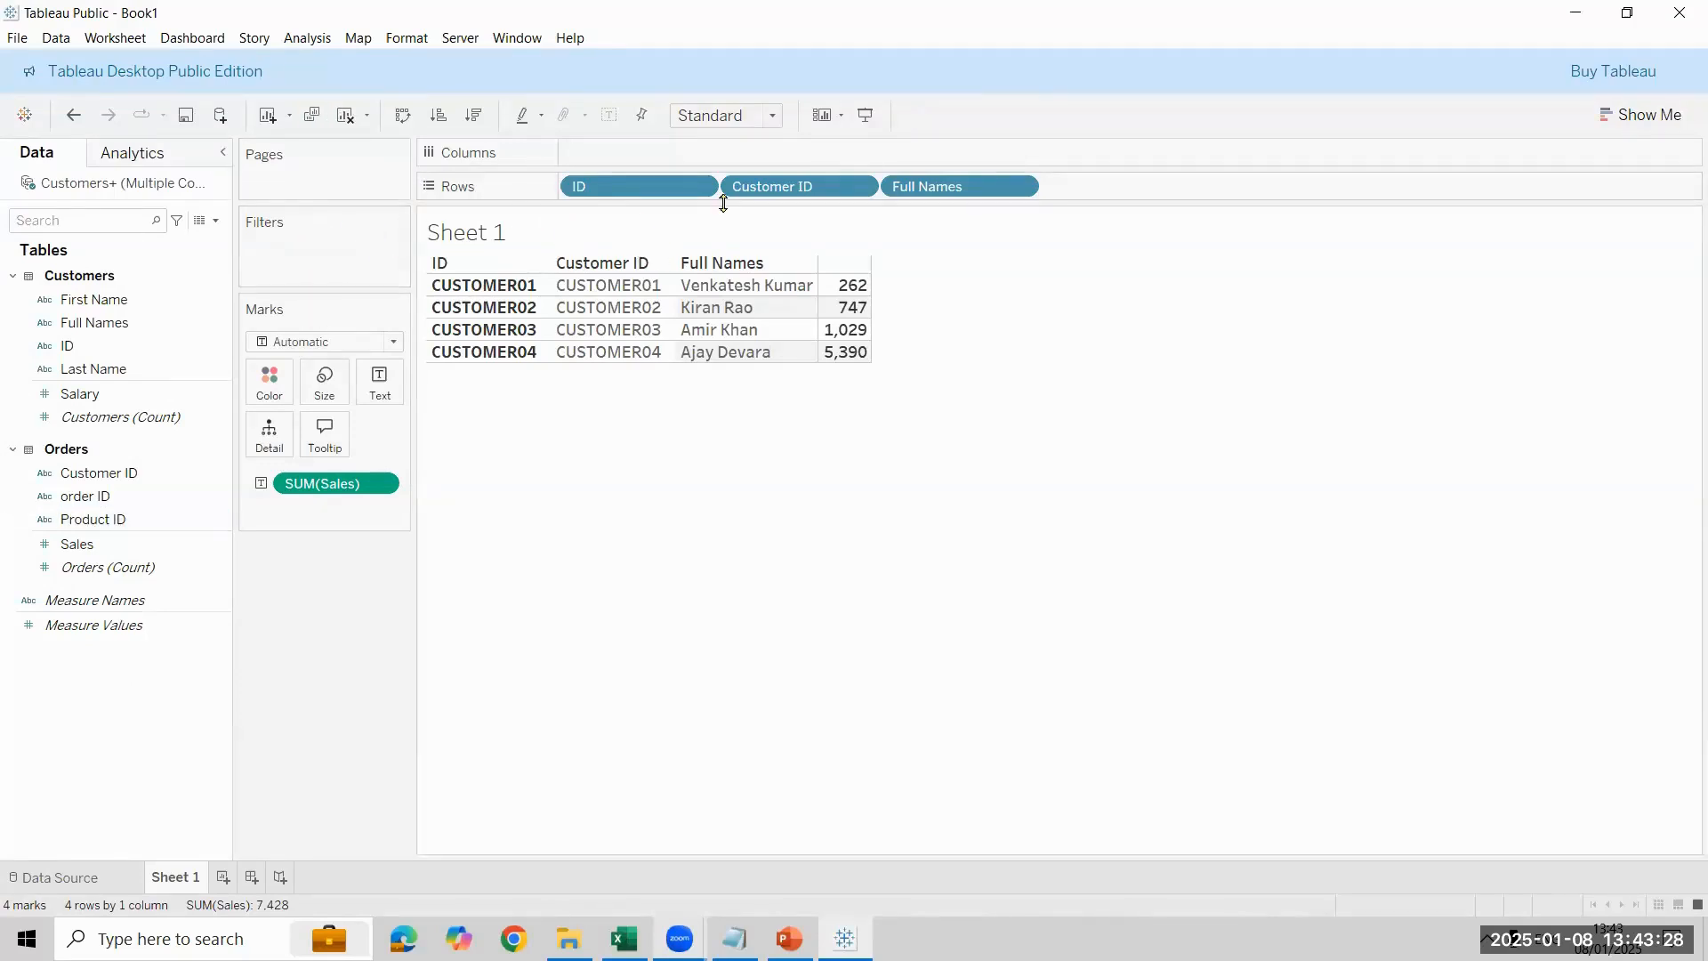
- Clear Full Names, Customer ID, ID and SUM(Sales) from the Sheet 1 table, putting only the Customers ID field back in Rows
drag(1014, 185, 978, 214)
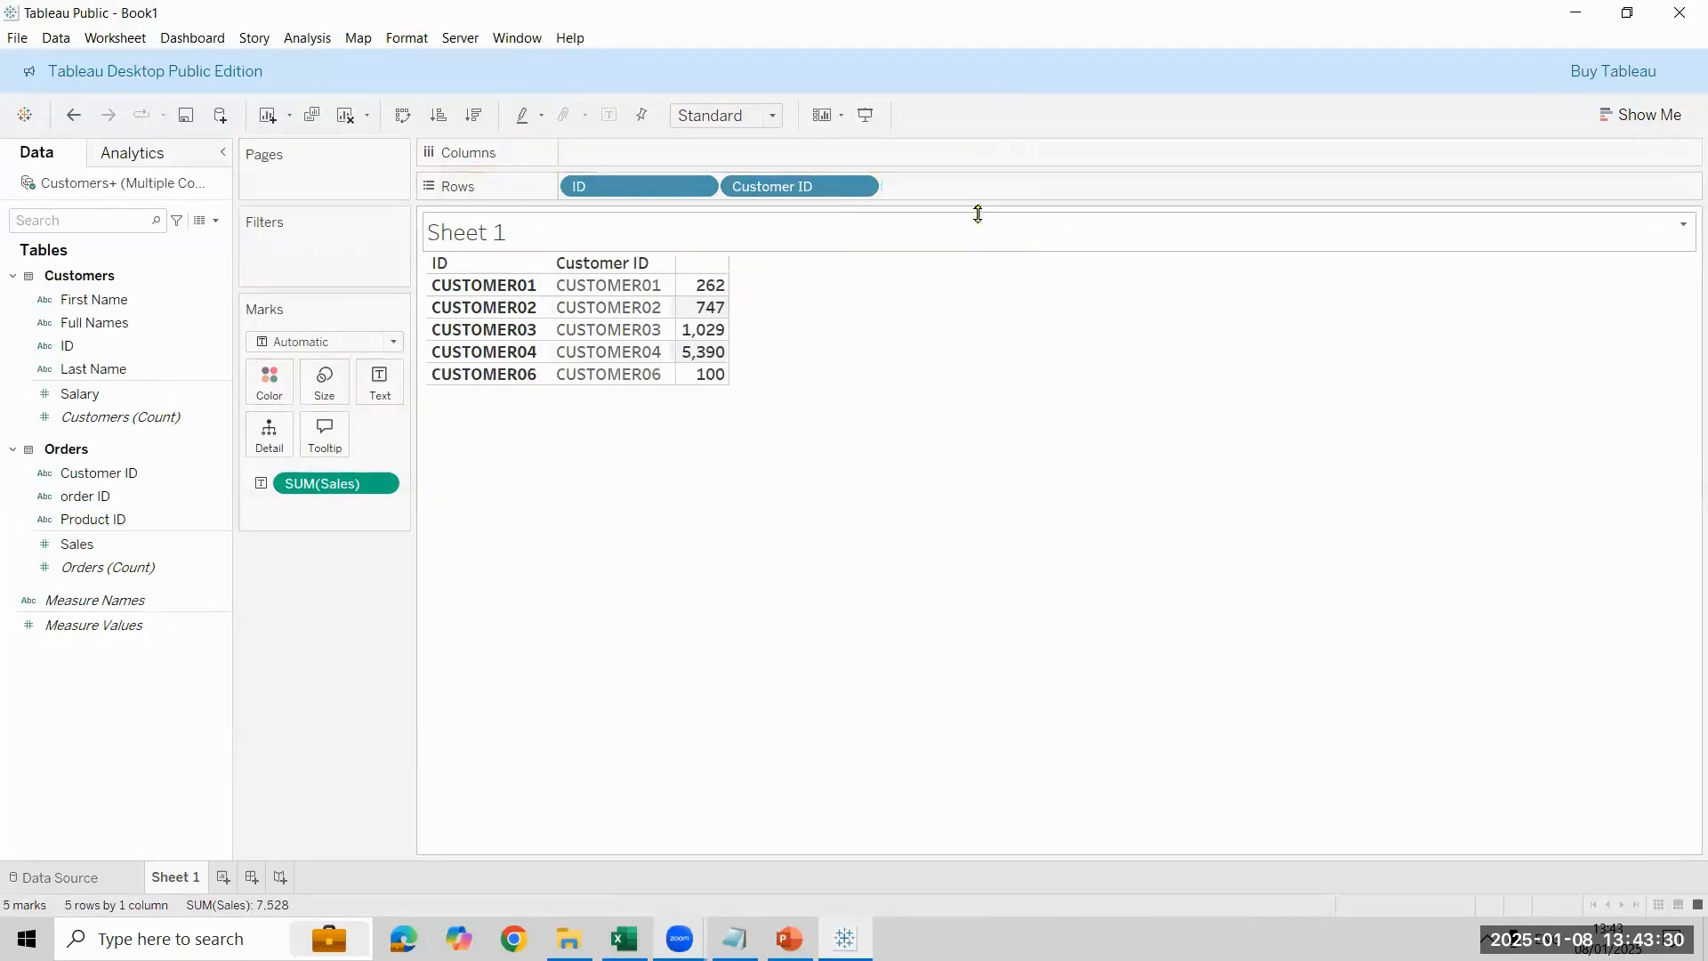
drag(849, 189, 362, 332)
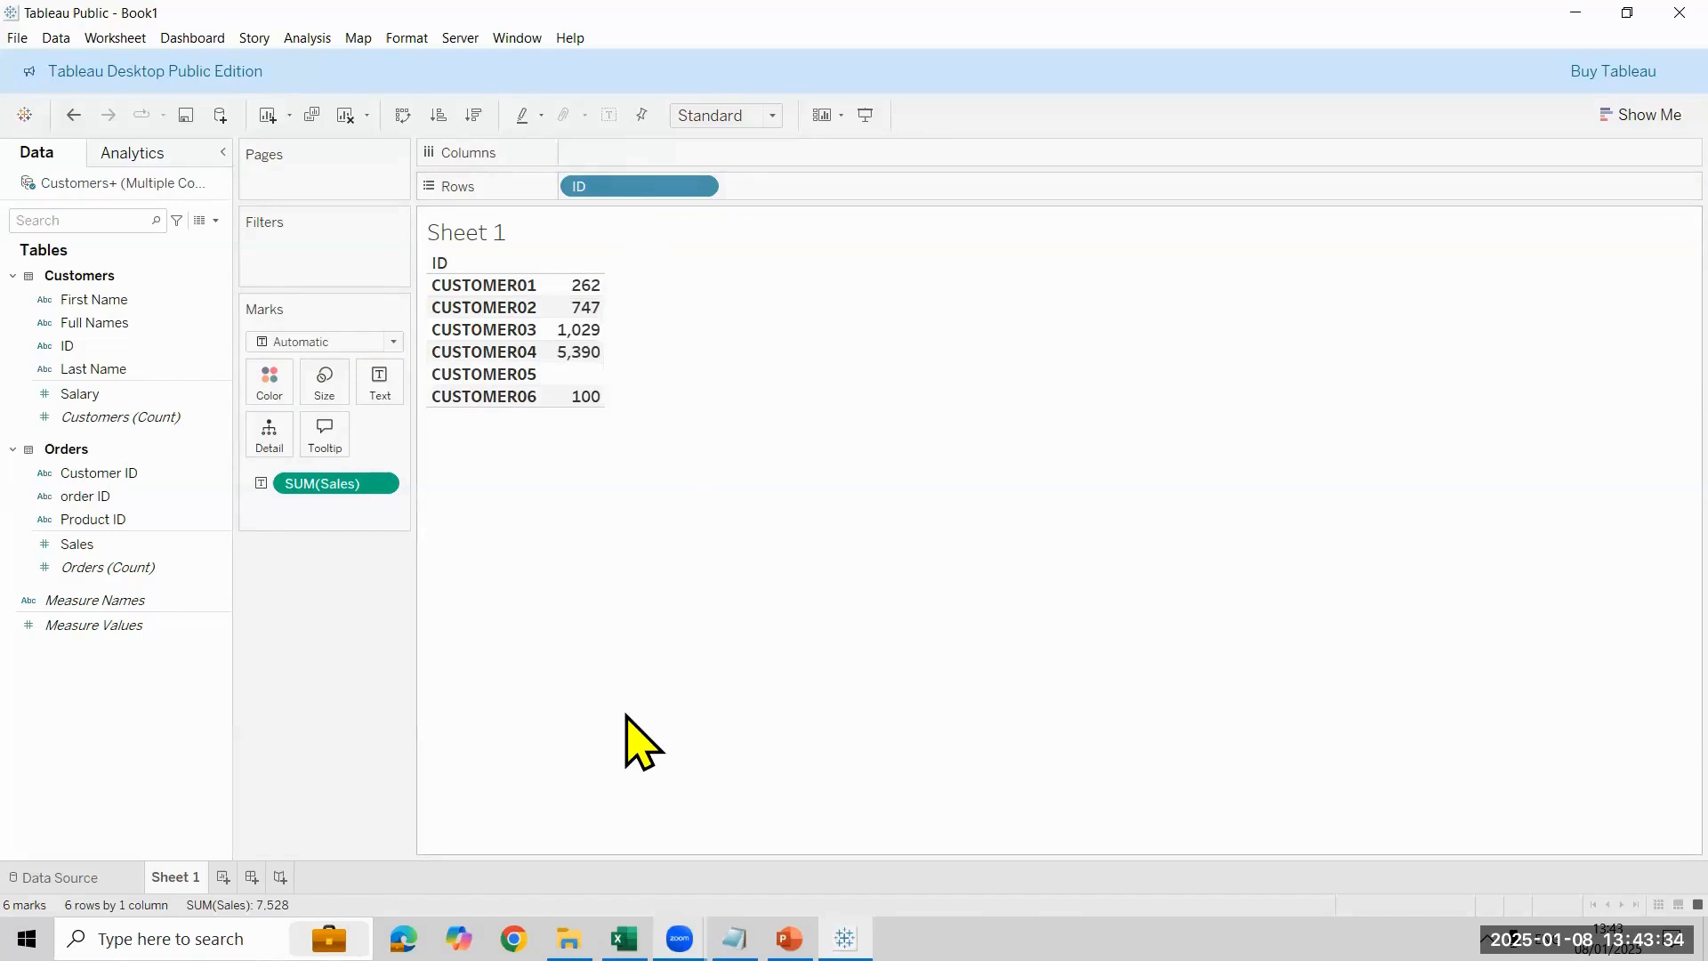
drag(634, 187, 130, 427)
click(132, 347)
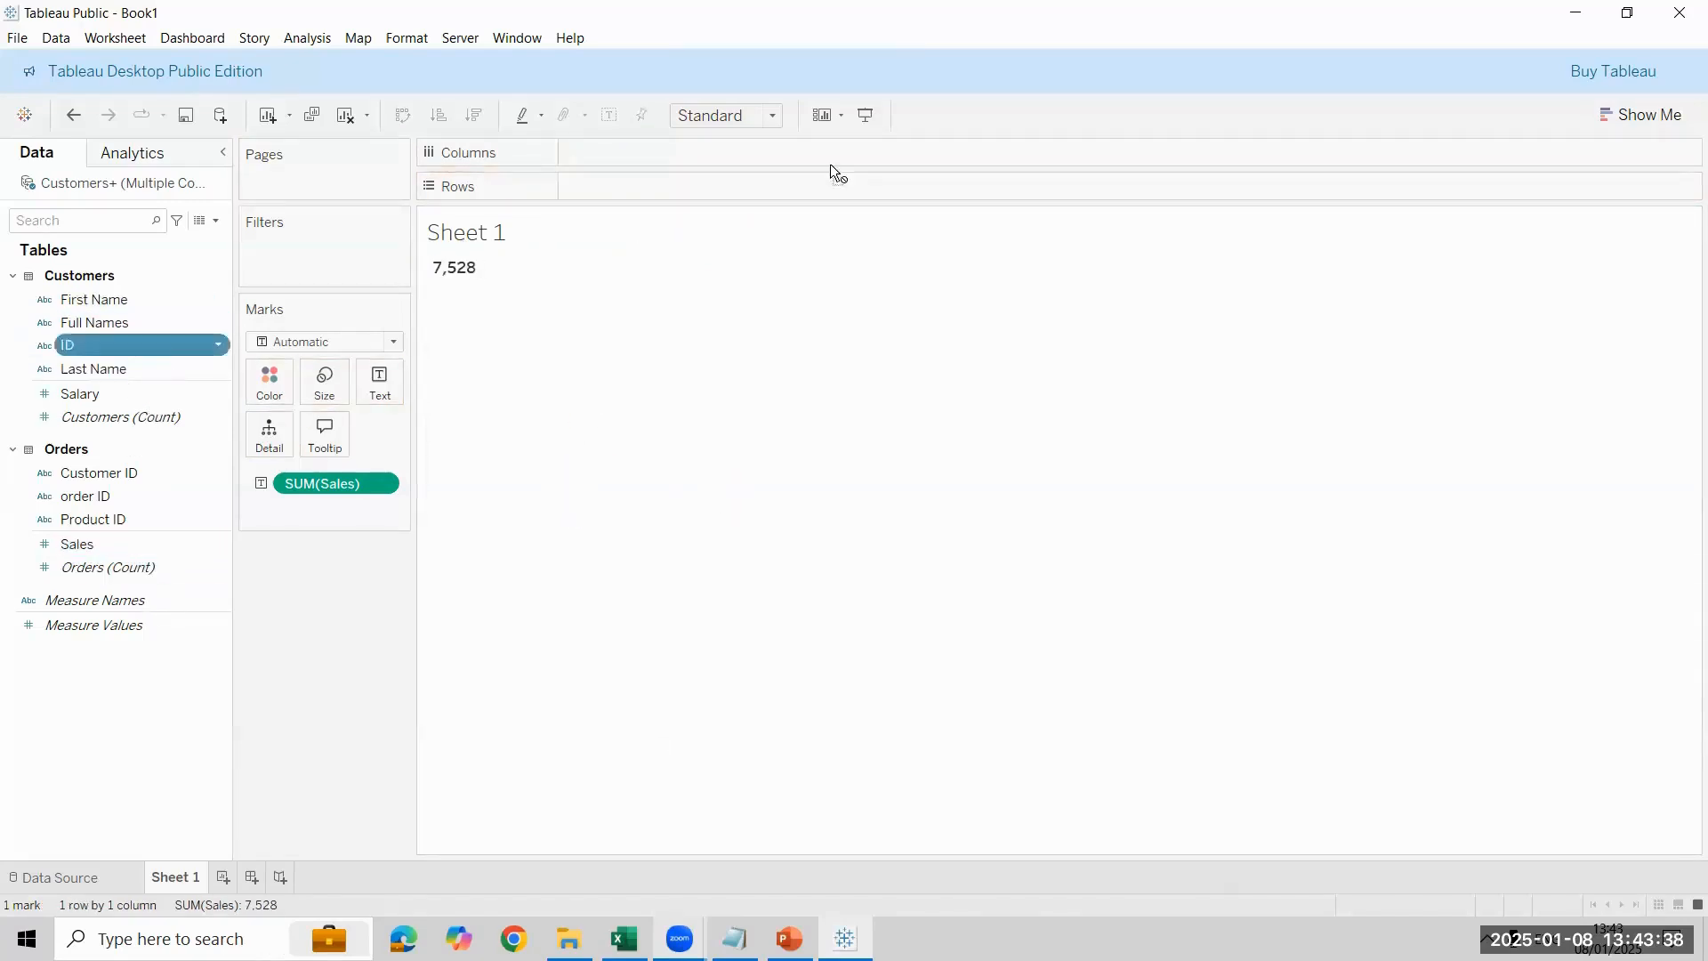
drag(830, 165, 698, 184)
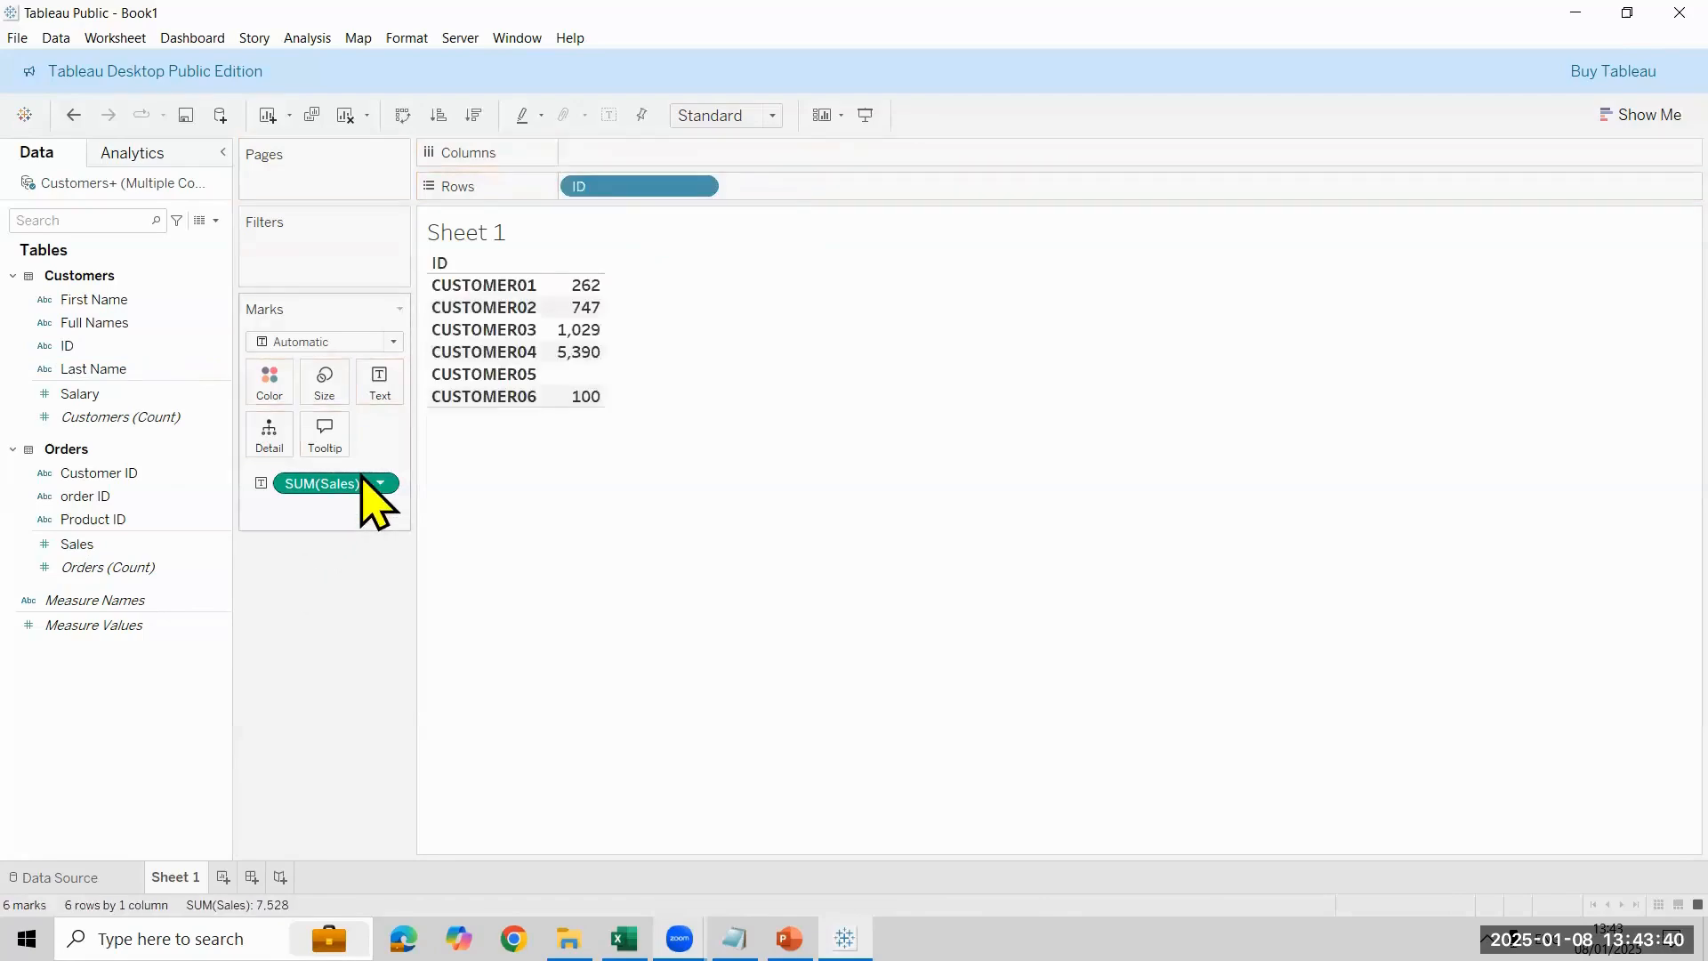
drag(373, 503, 114, 431)
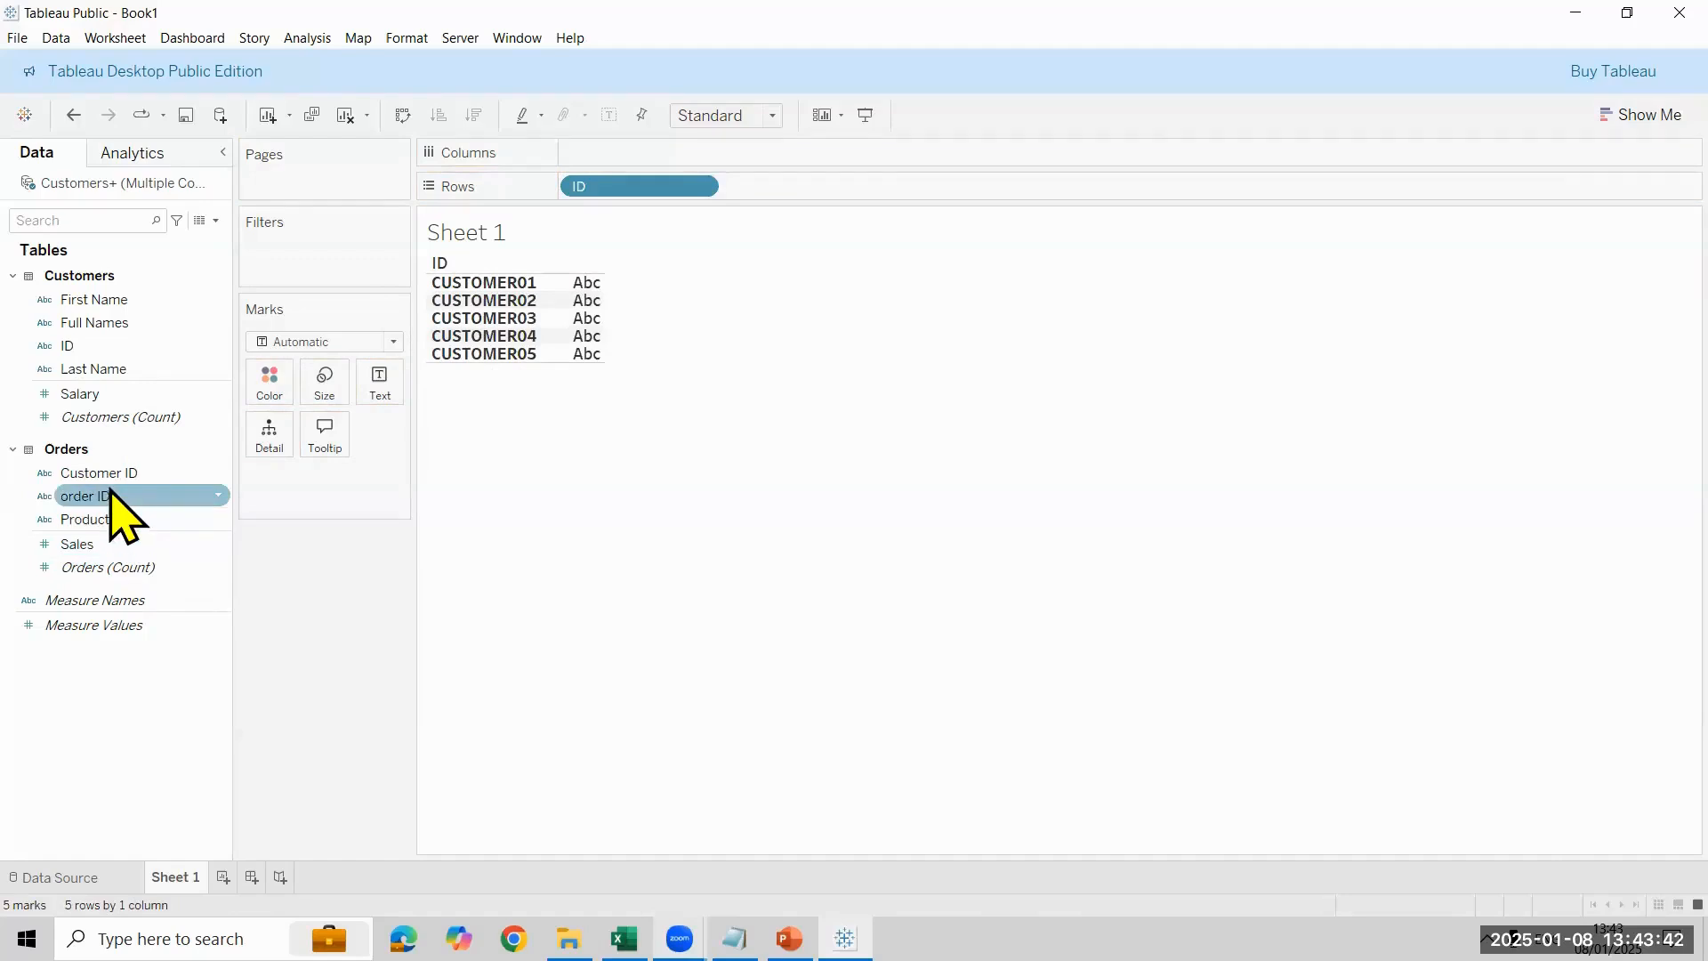
- Try order ID in Rows and remove it, rebuilding the table with Customer ID and Full Names in Rows and Sales as the measure
drag(111, 495, 793, 190)
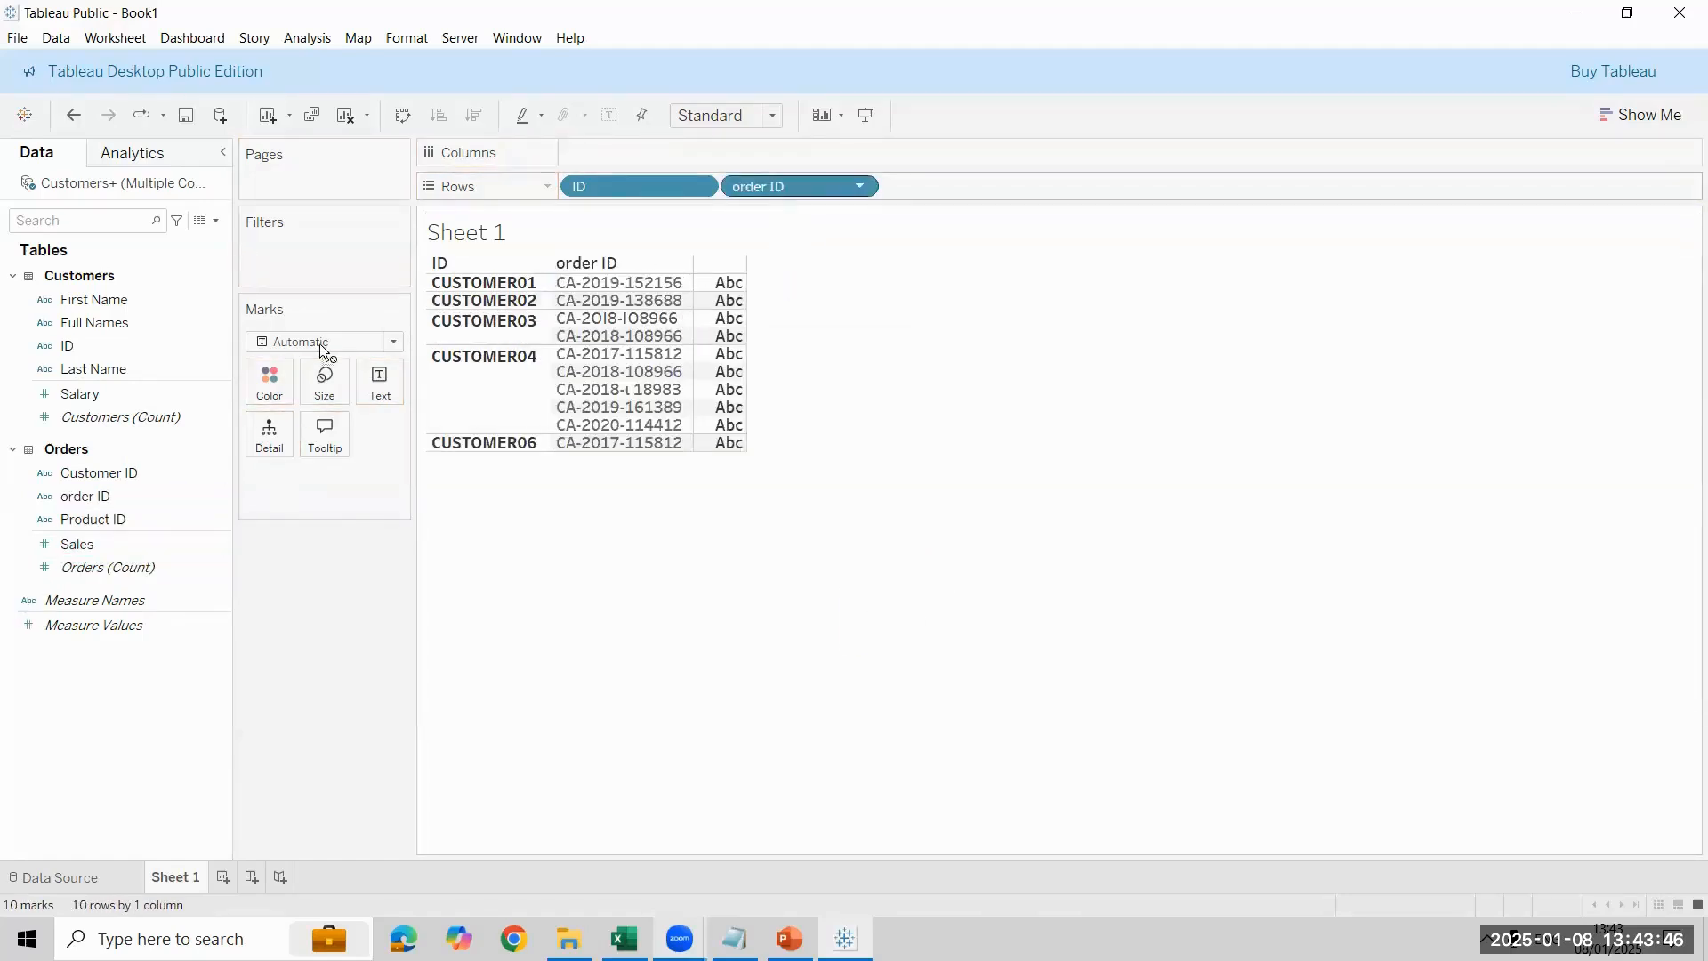
drag(320, 345, 122, 535)
drag(122, 472, 832, 181)
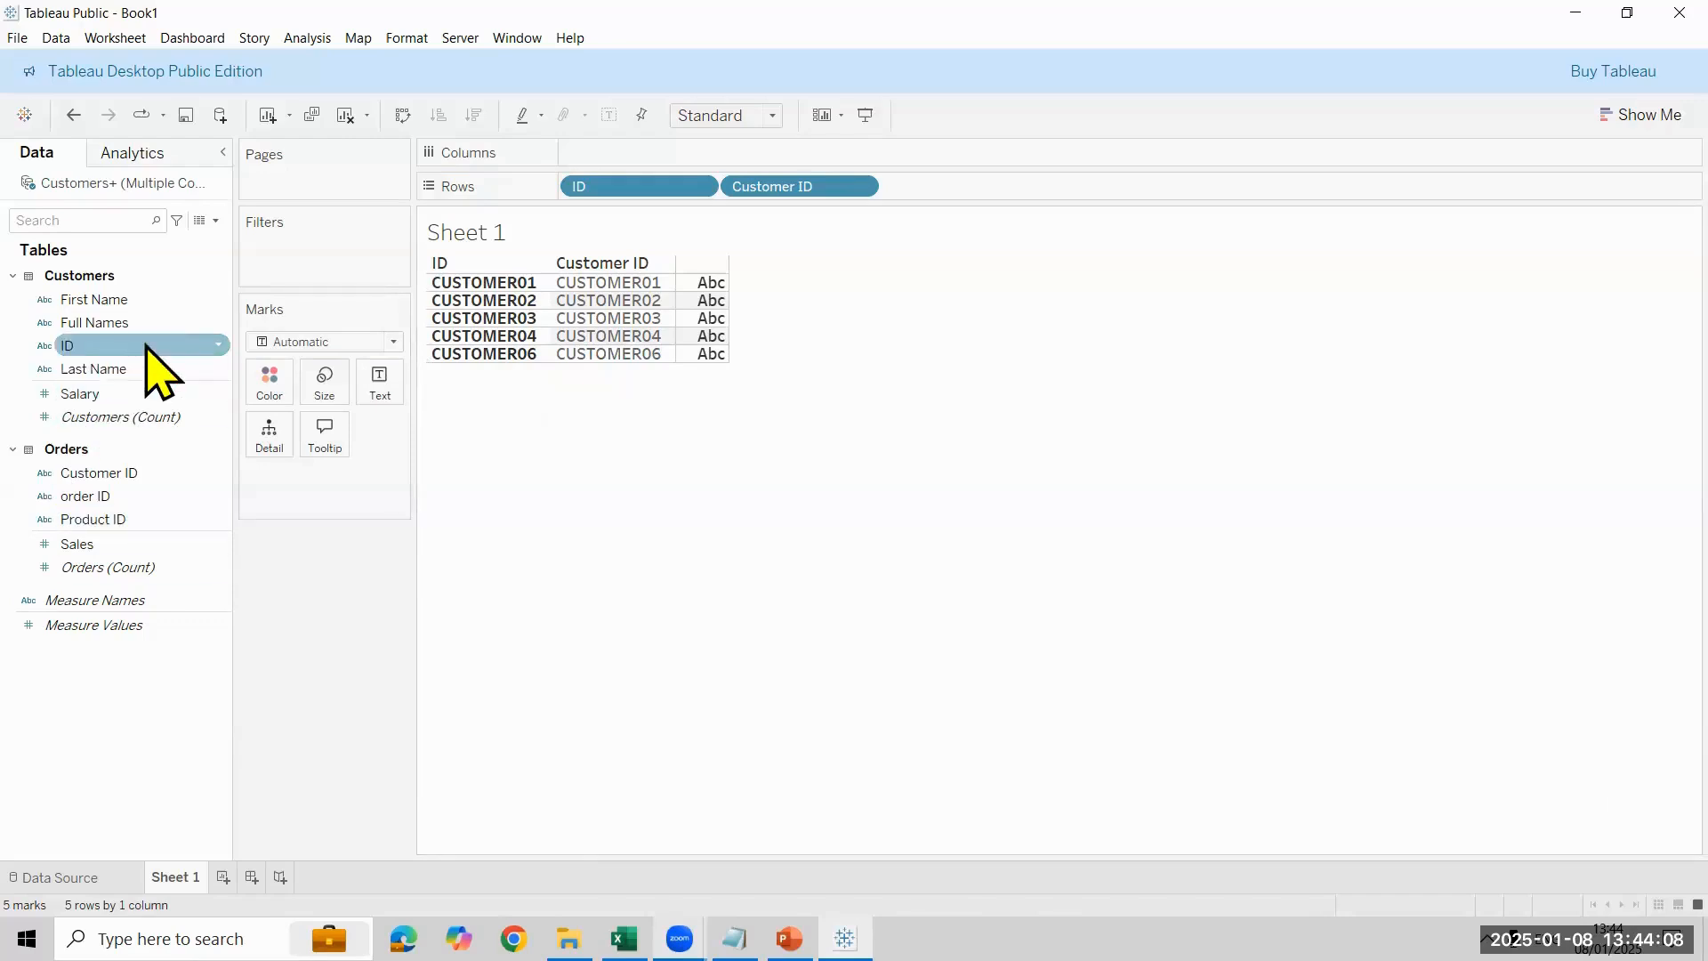
drag(147, 347, 1015, 483)
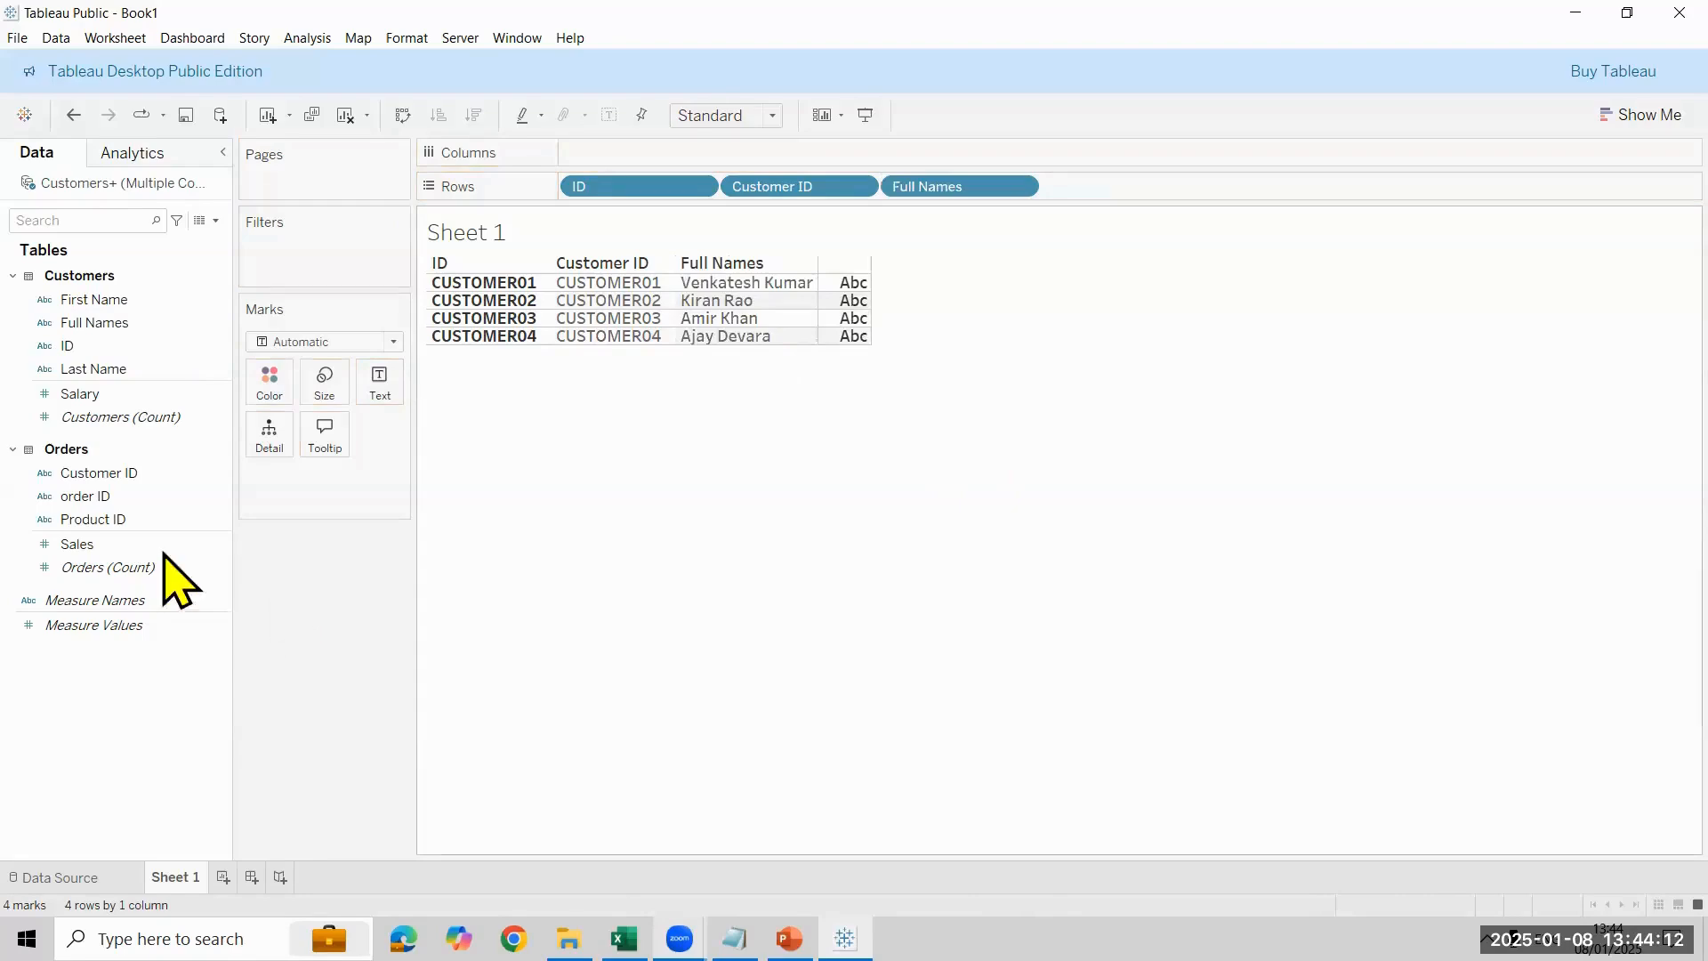
double_click(100, 545)
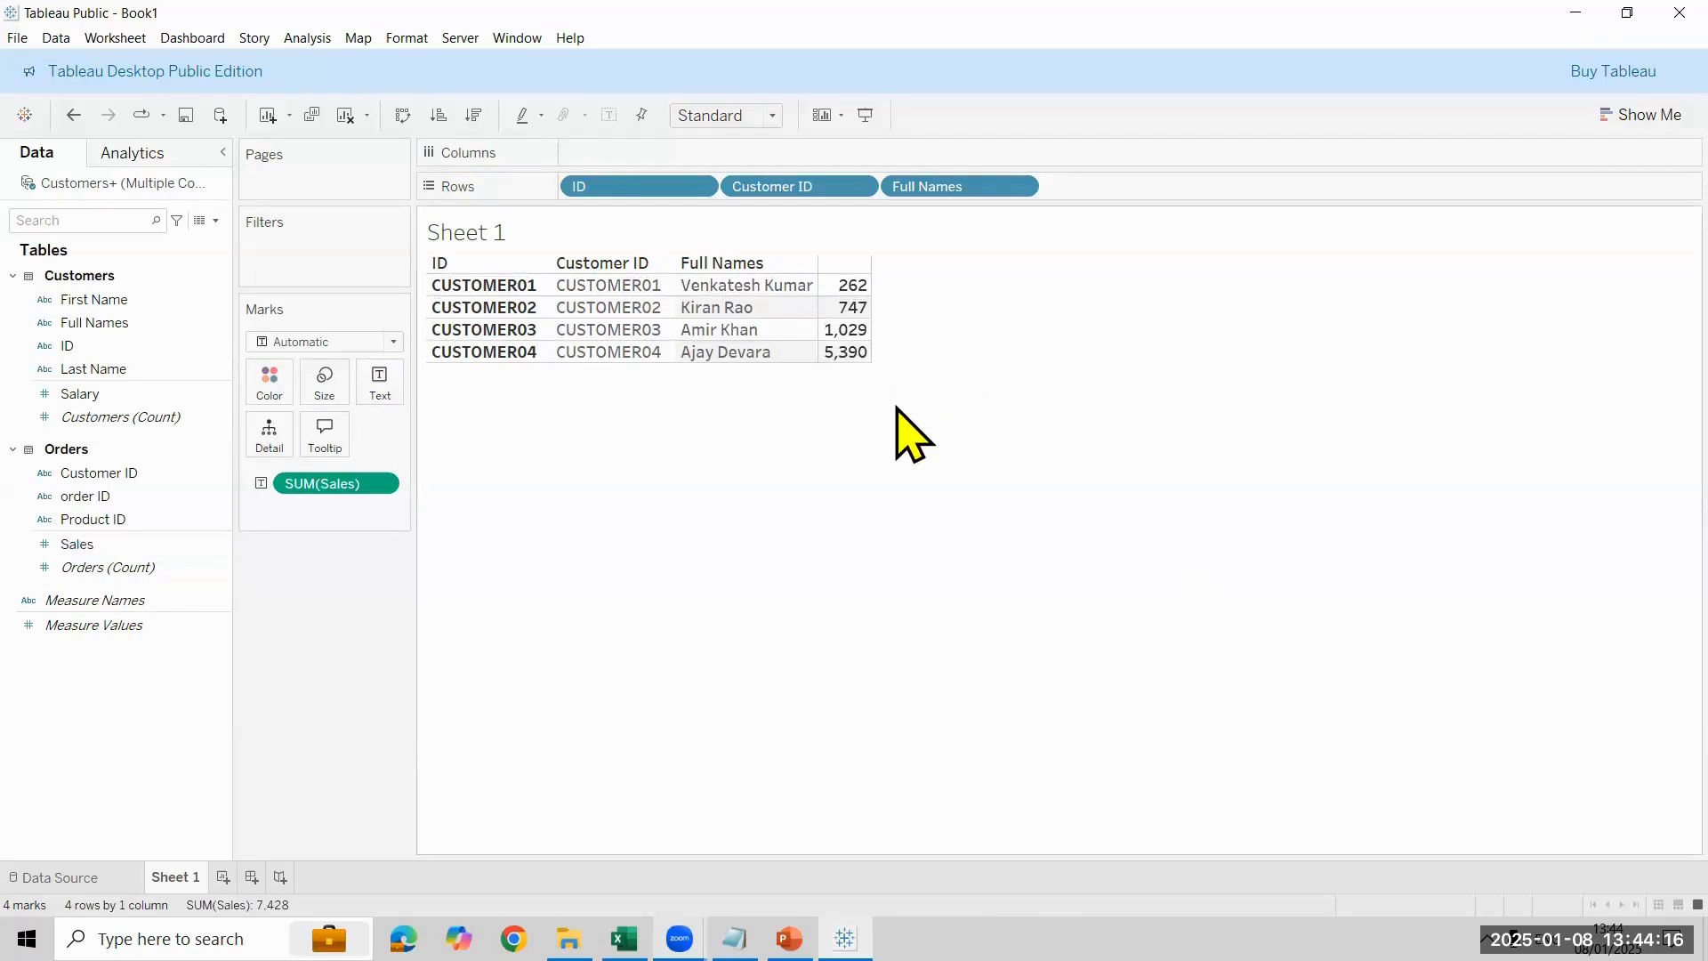
- Set Referential Integrity for the Orders side of the relationship to Some records match and view the table on Sheet 1
key(alt+Tab)
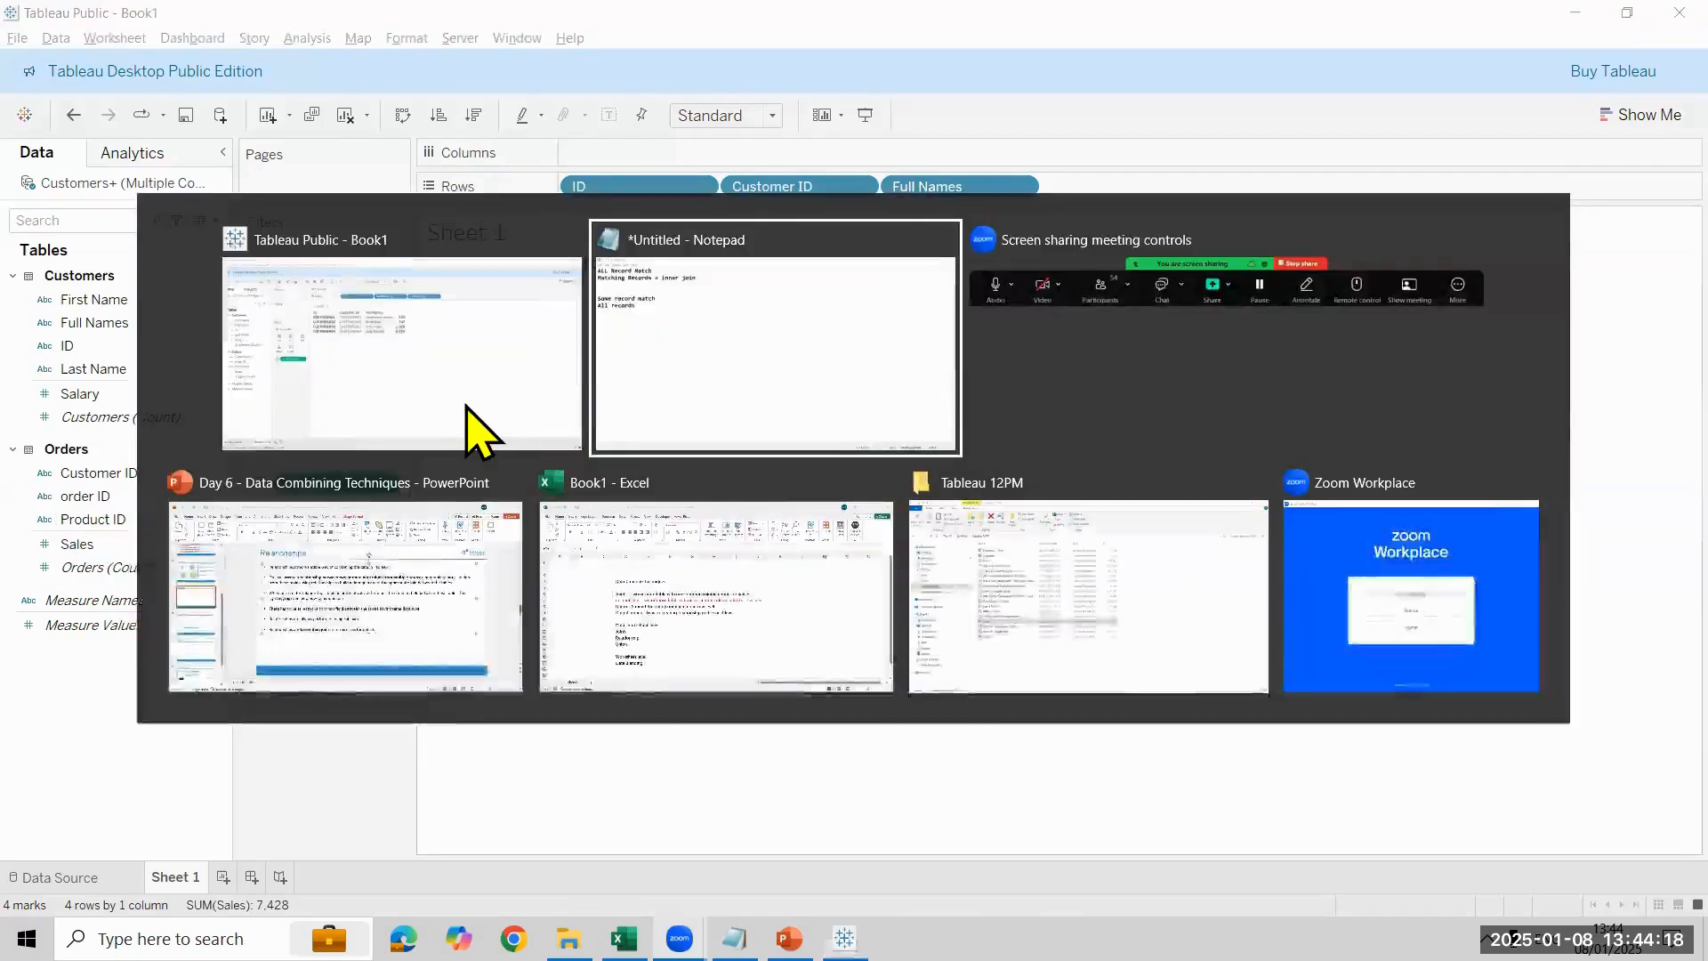
click(471, 427)
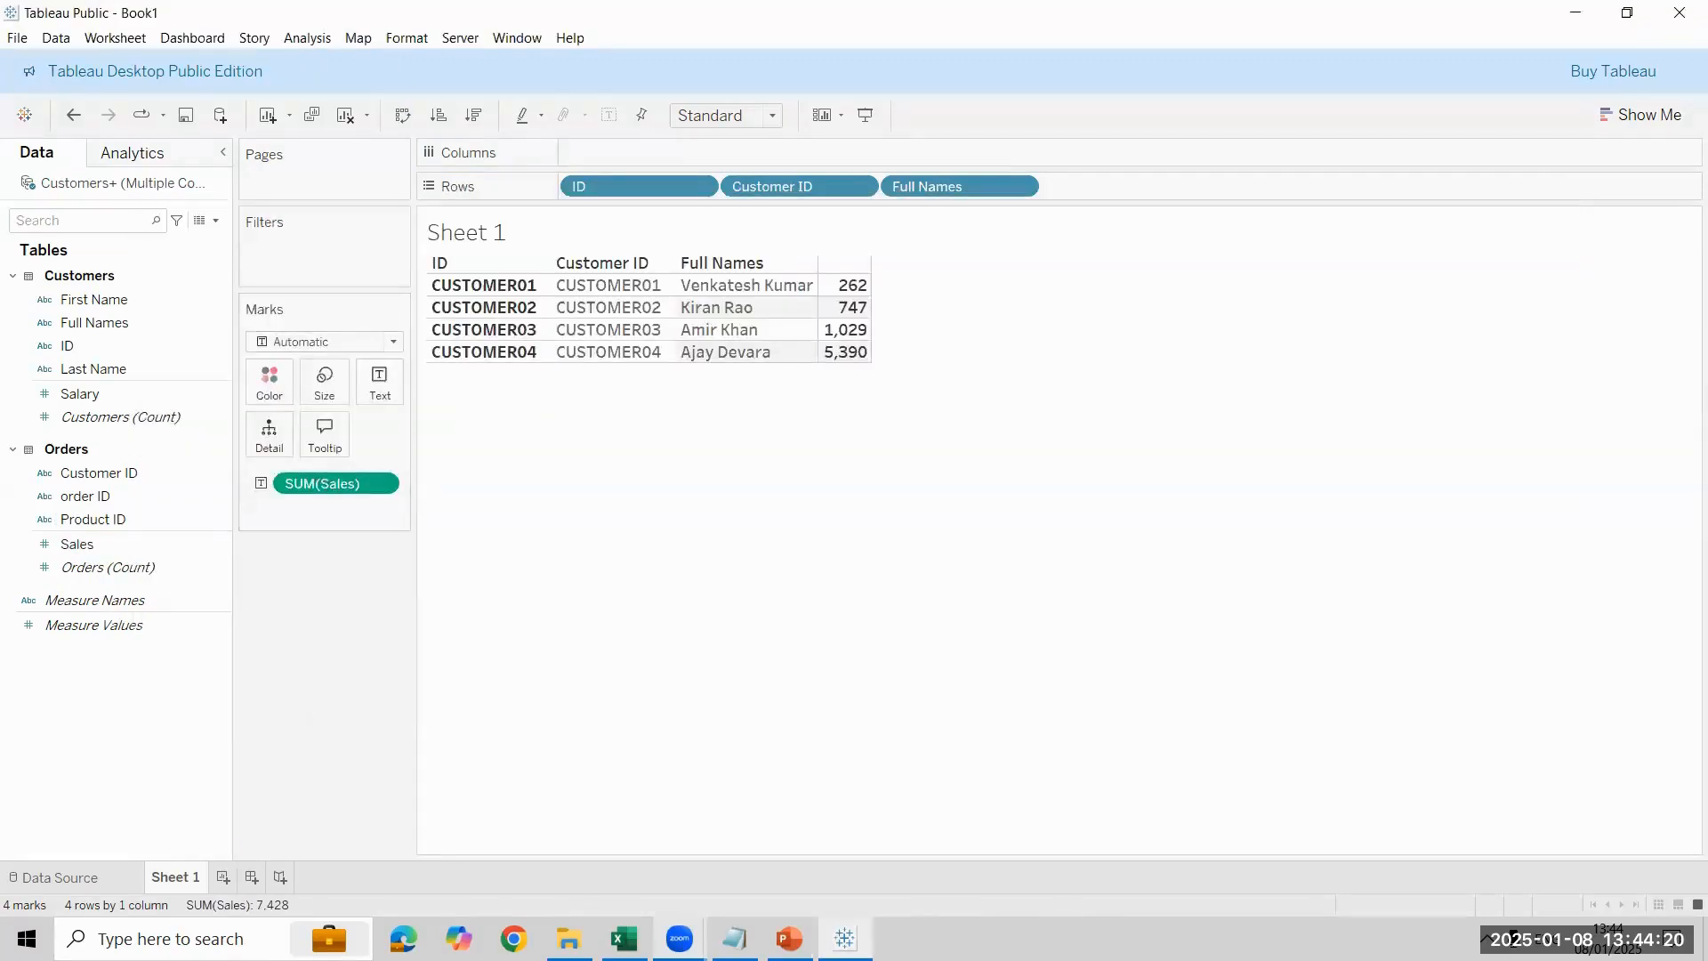
click(60, 877)
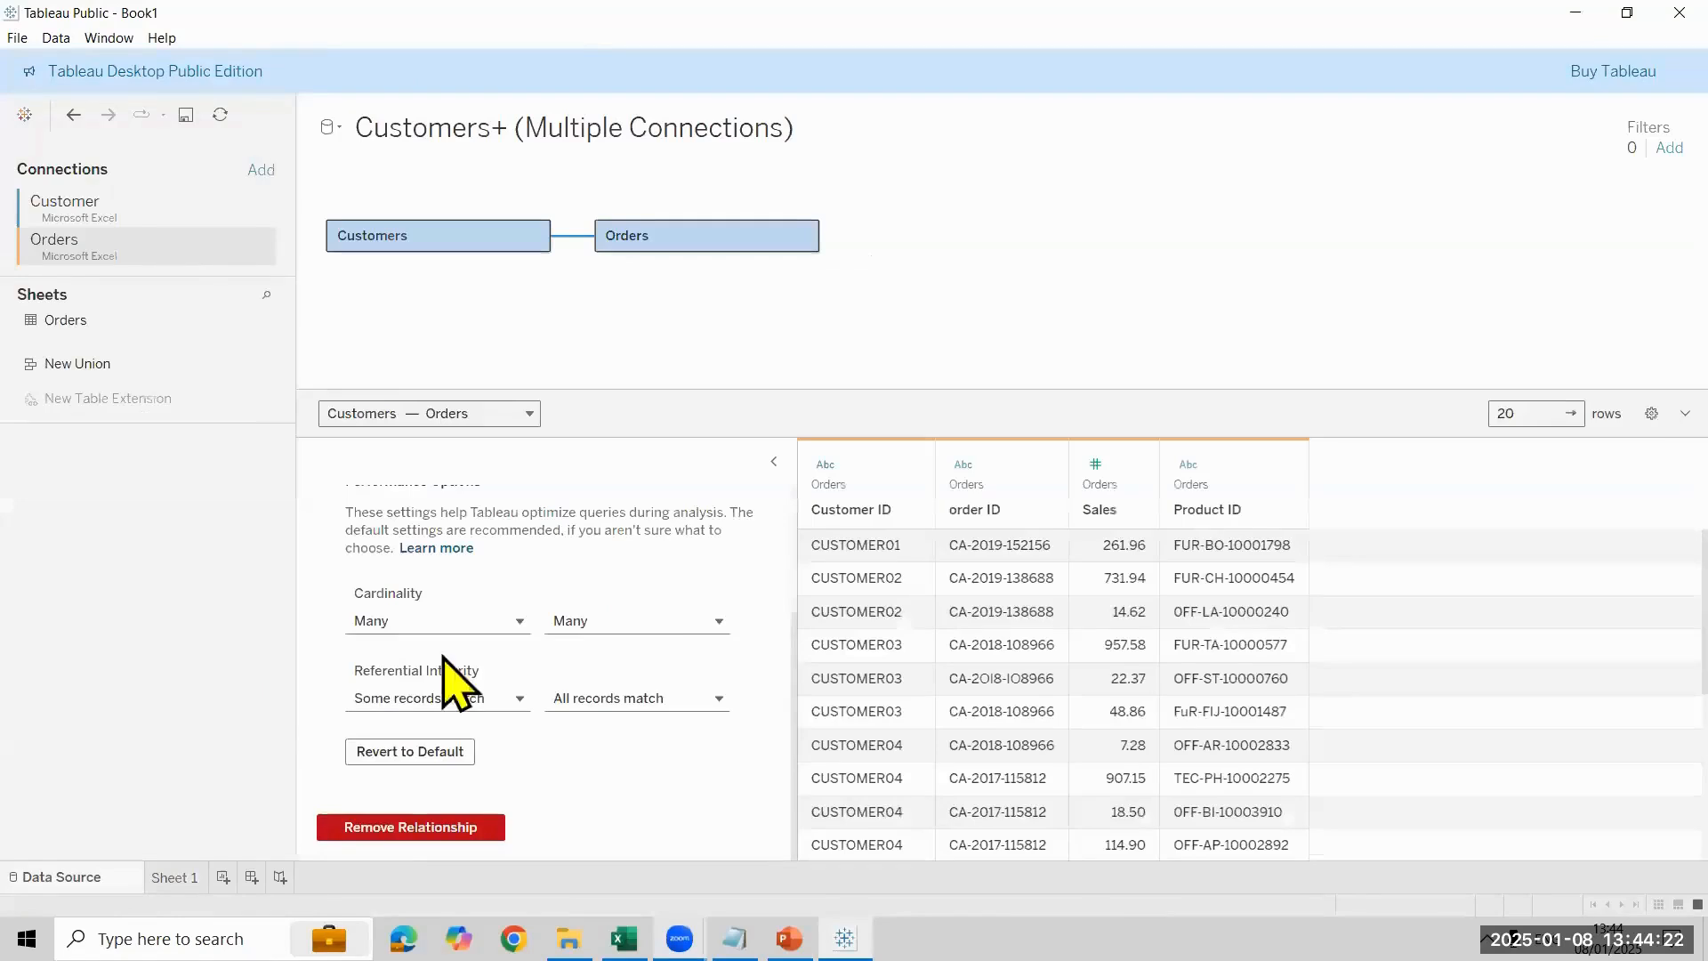
click(574, 237)
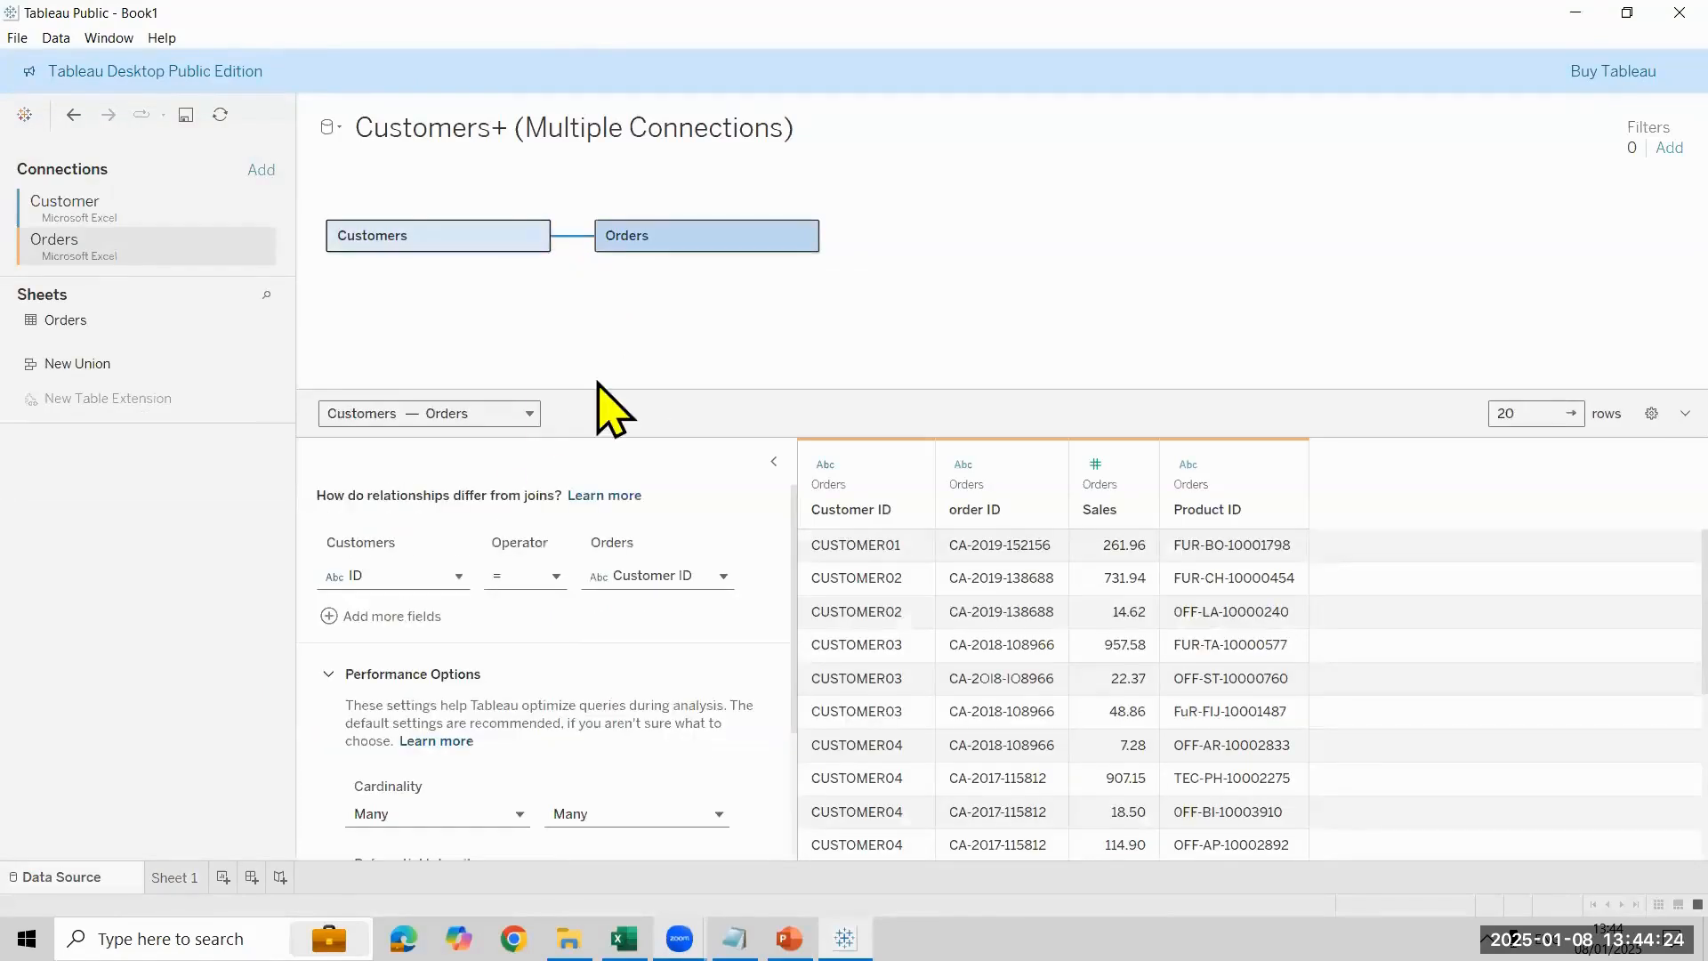
scroll(498, 703, down, 3)
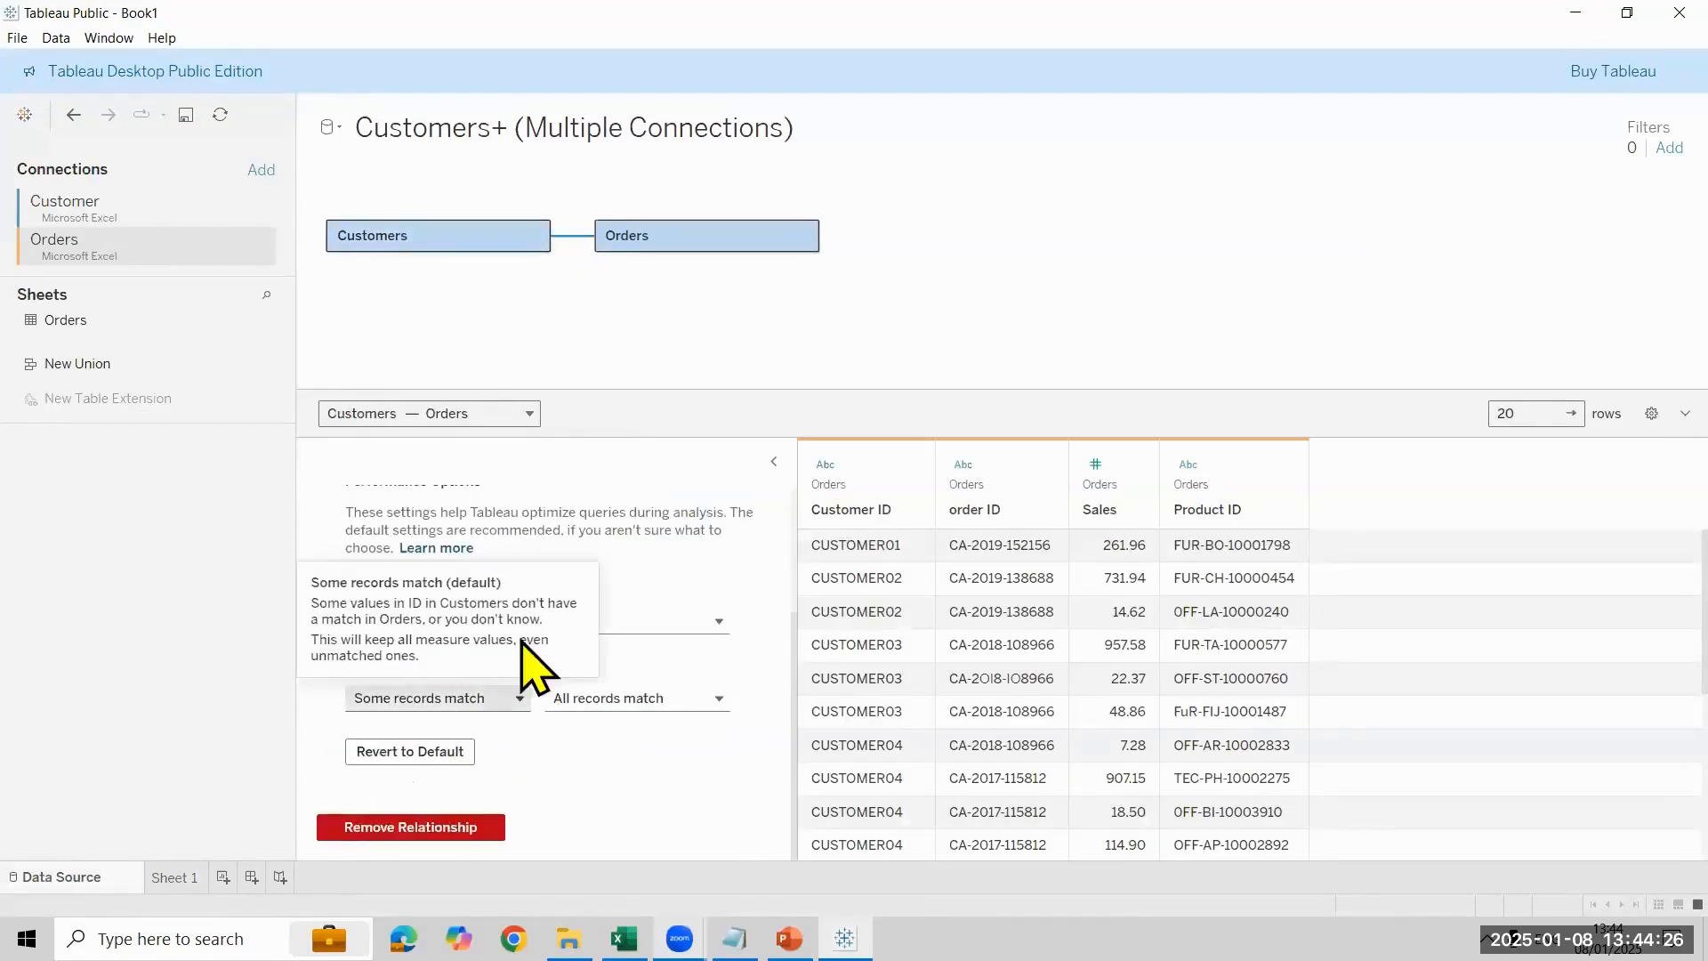
mouse_move(667, 707)
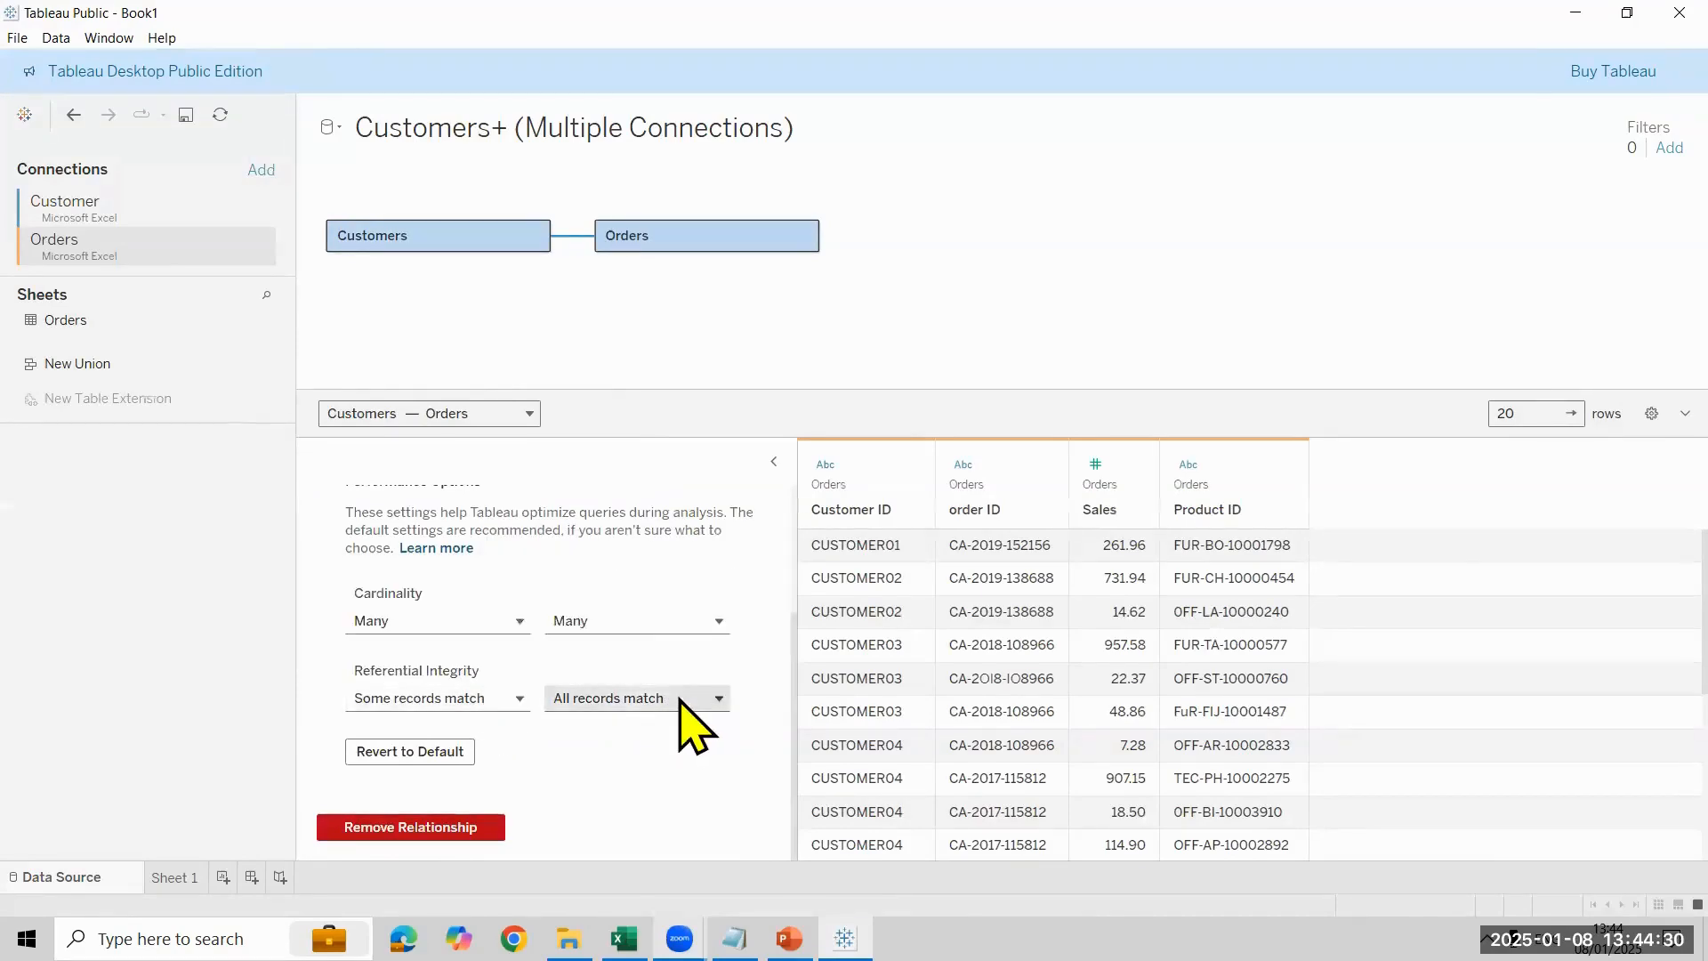
click(680, 699)
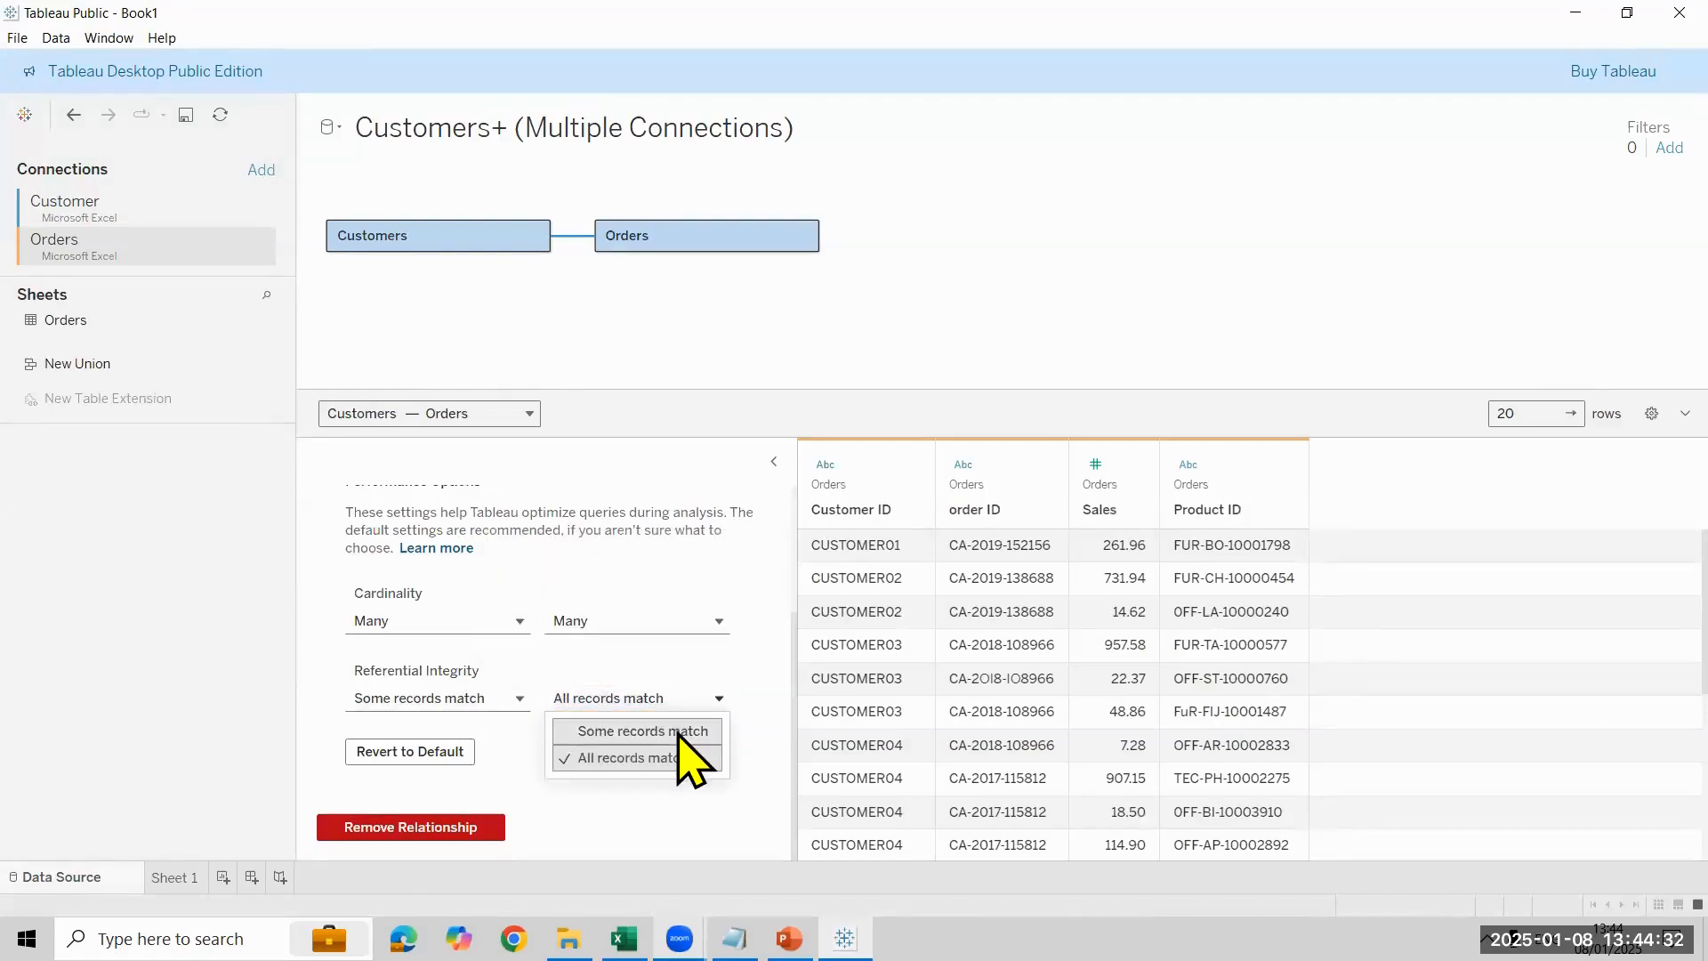
click(681, 731)
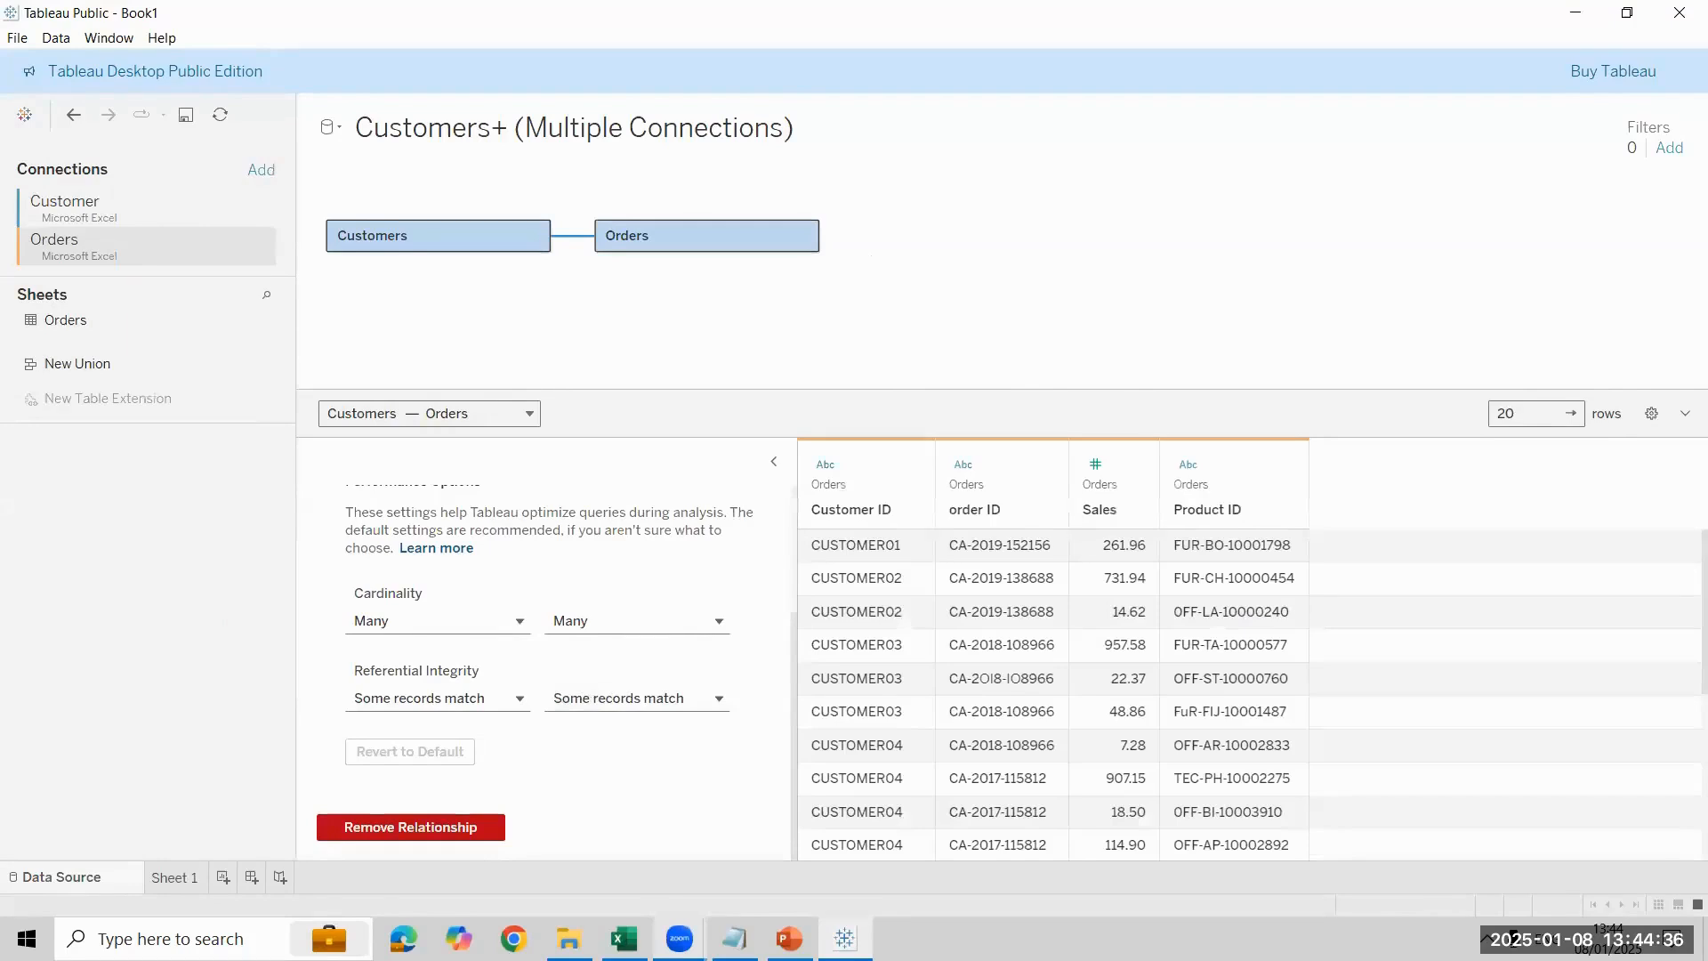
click(174, 877)
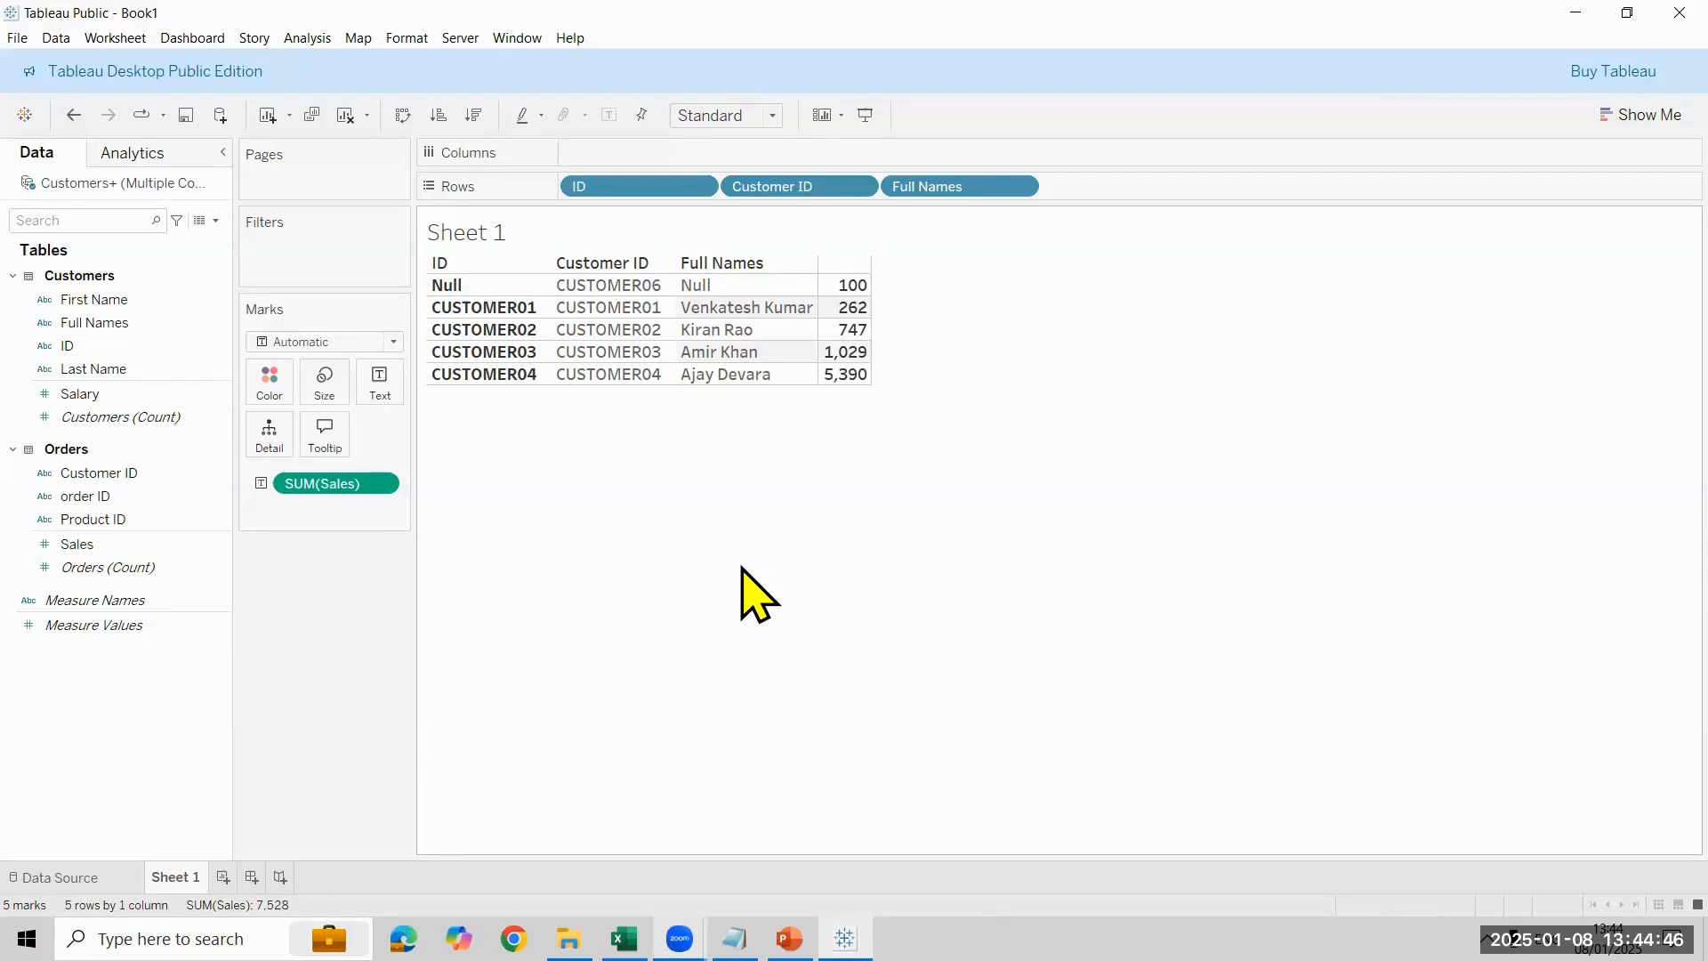
- Set Referential Integrity for the Customers side to All records match and view the table on Sheet 1
click(59, 877)
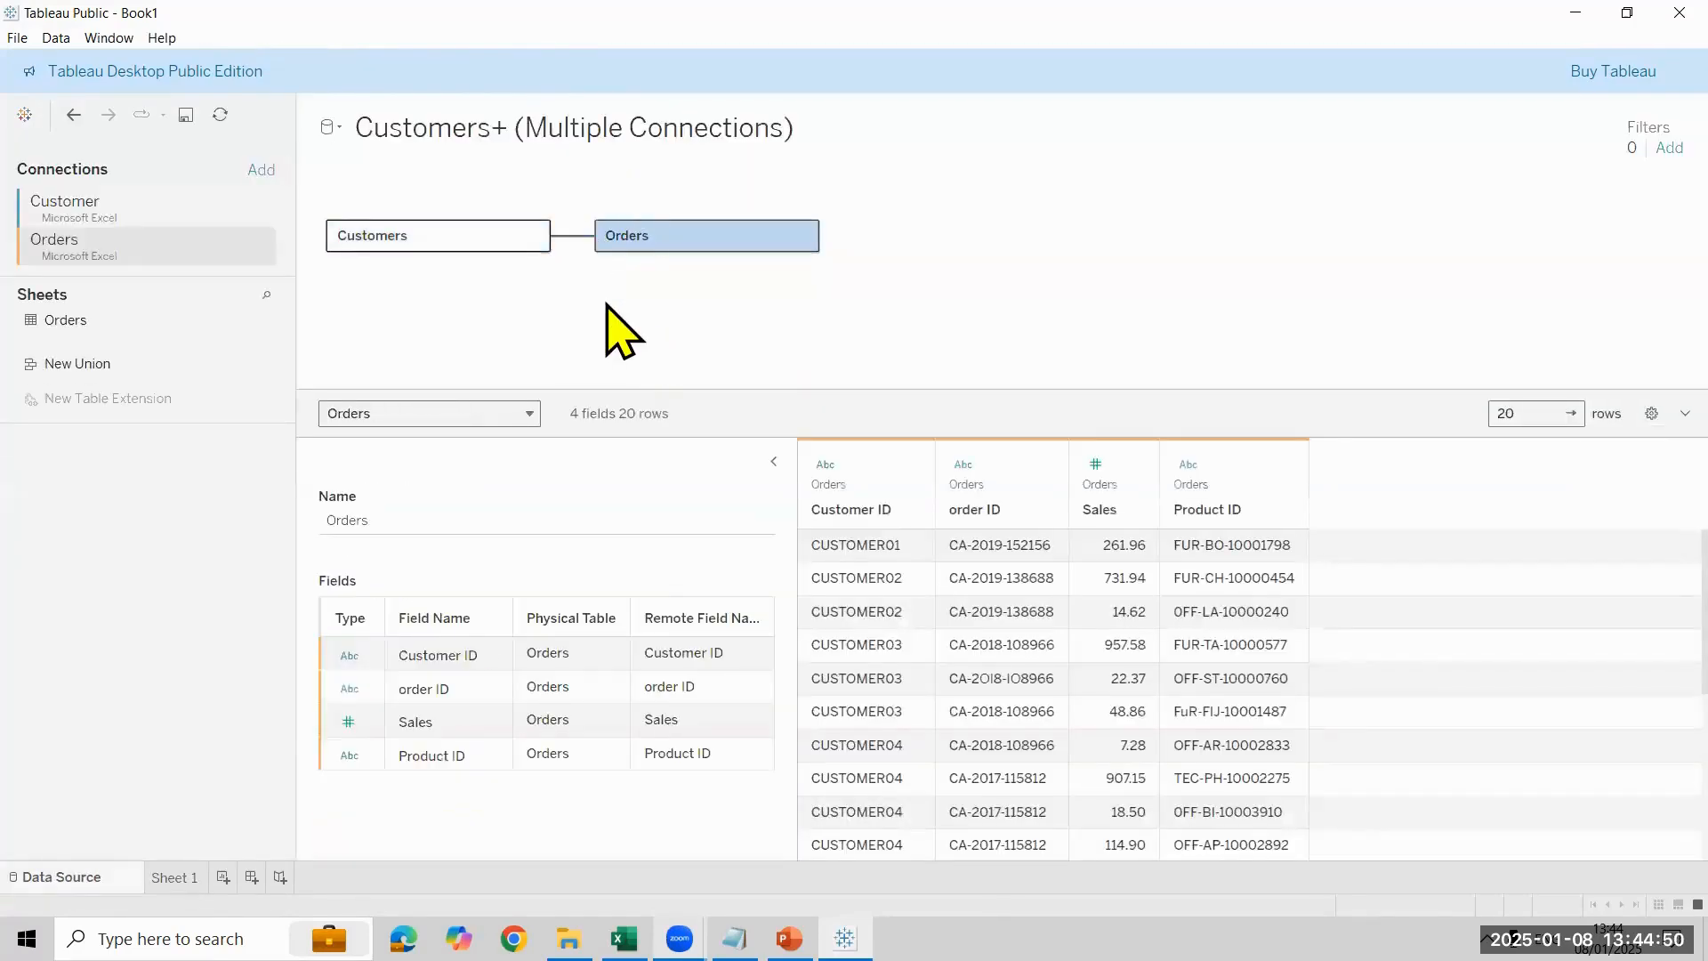
click(453, 678)
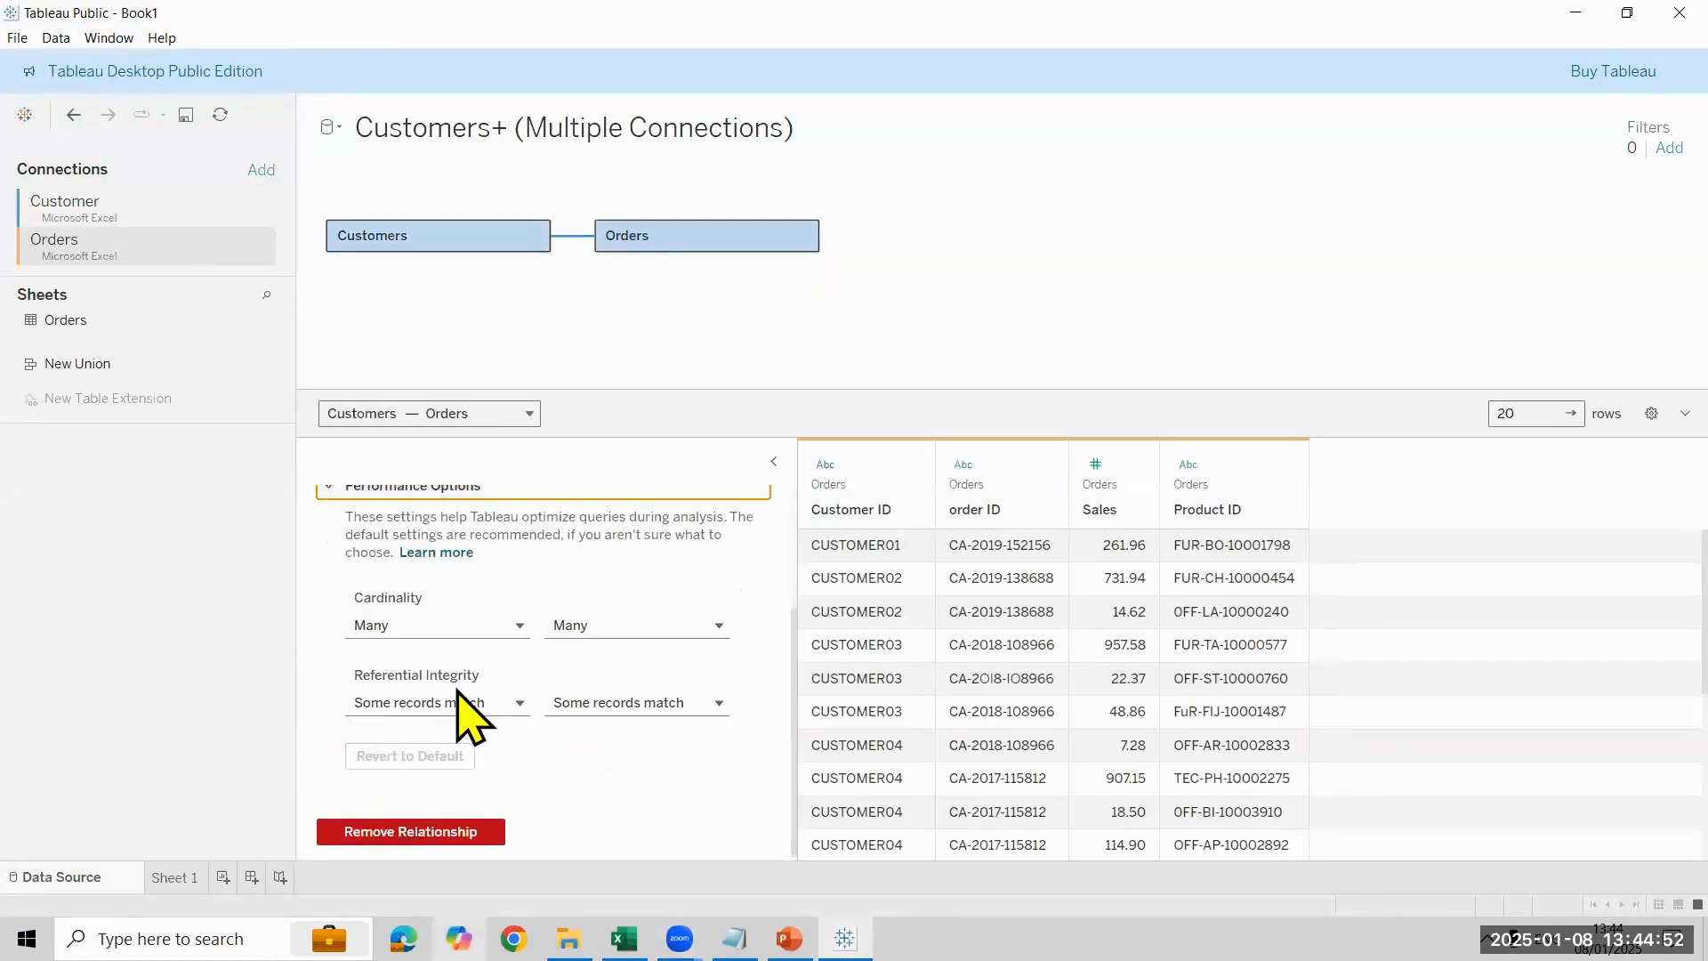
click(463, 702)
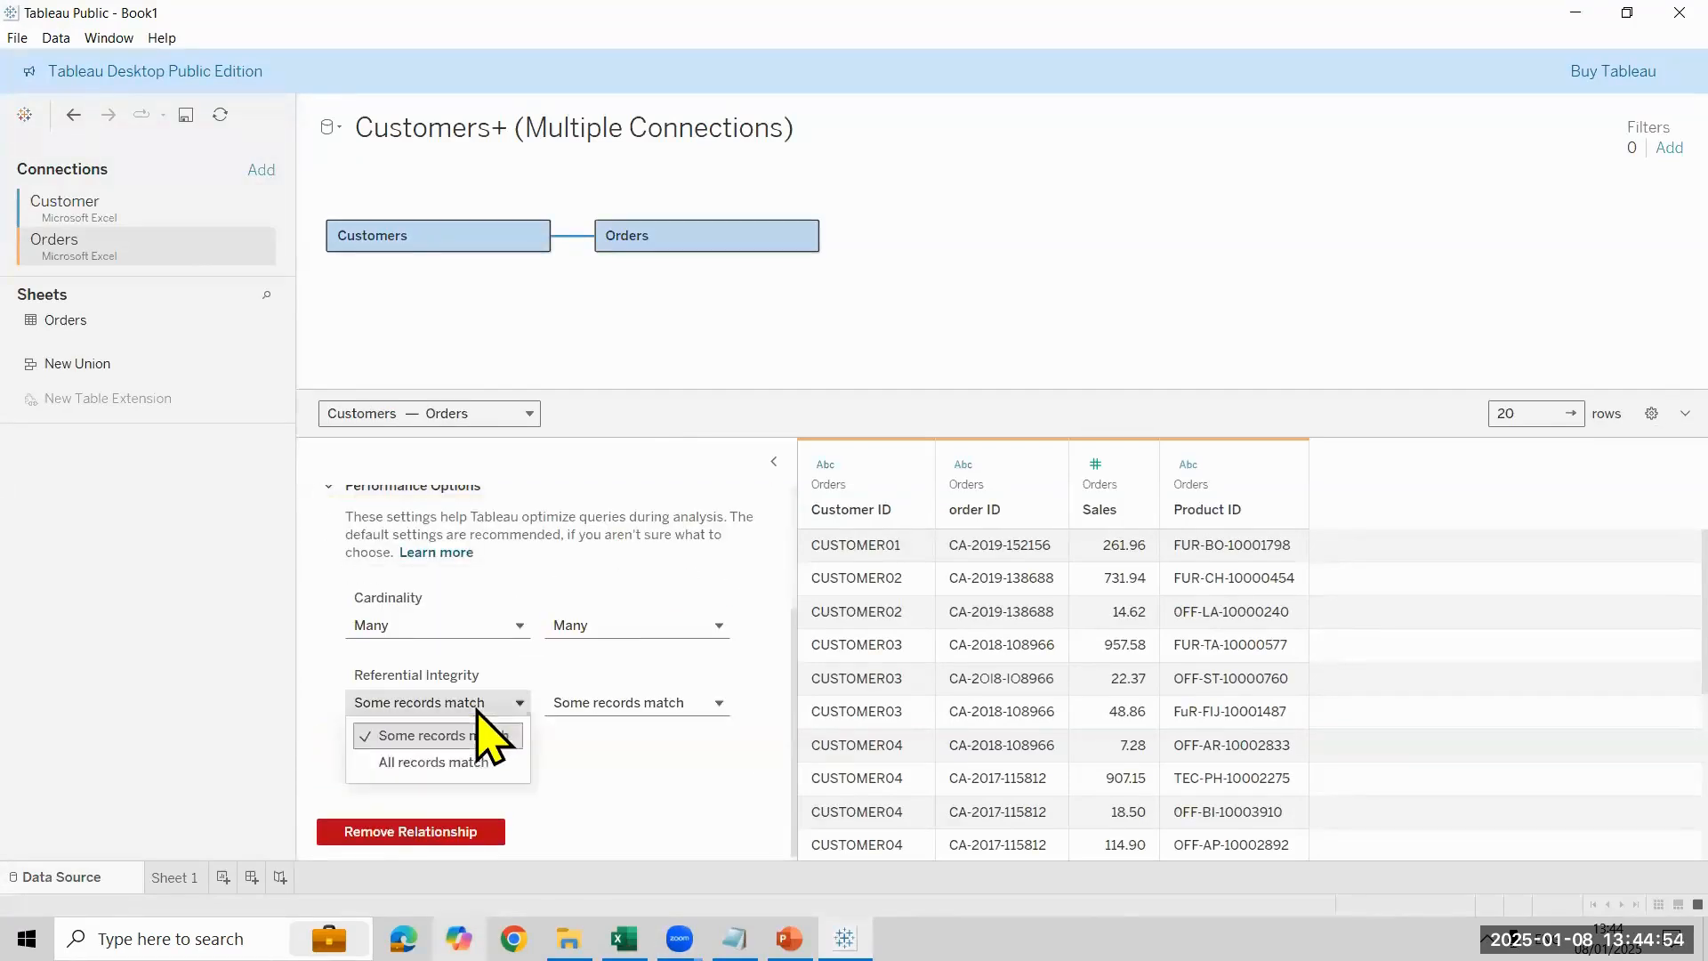
click(469, 763)
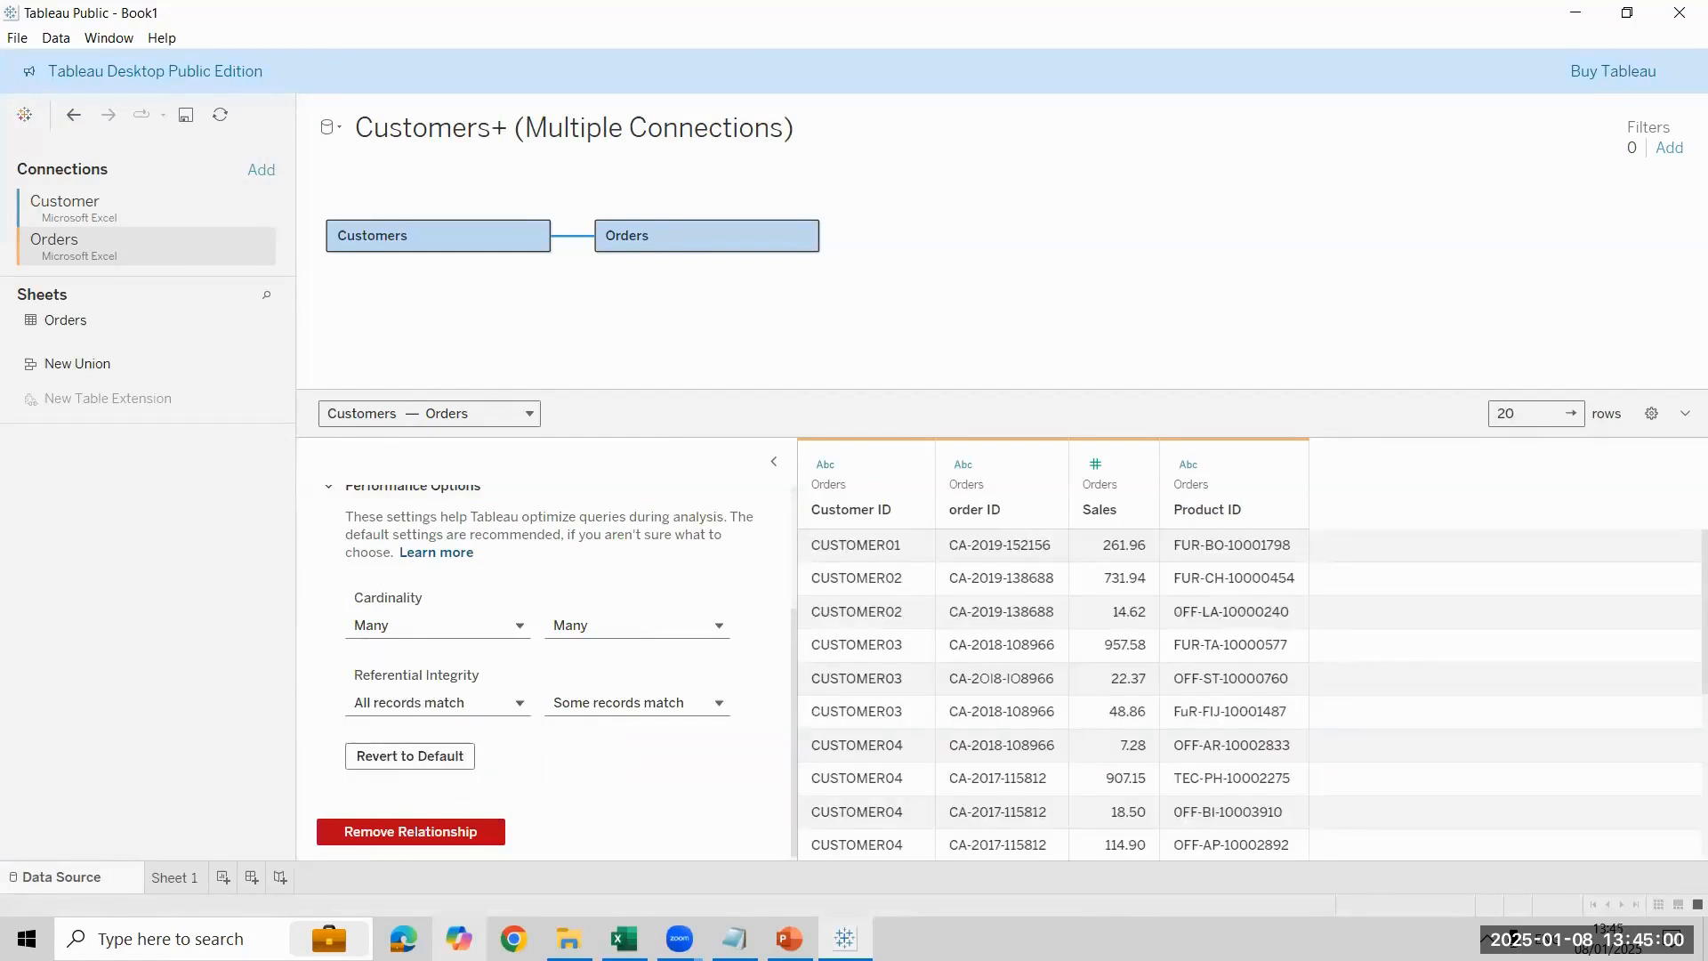
click(174, 877)
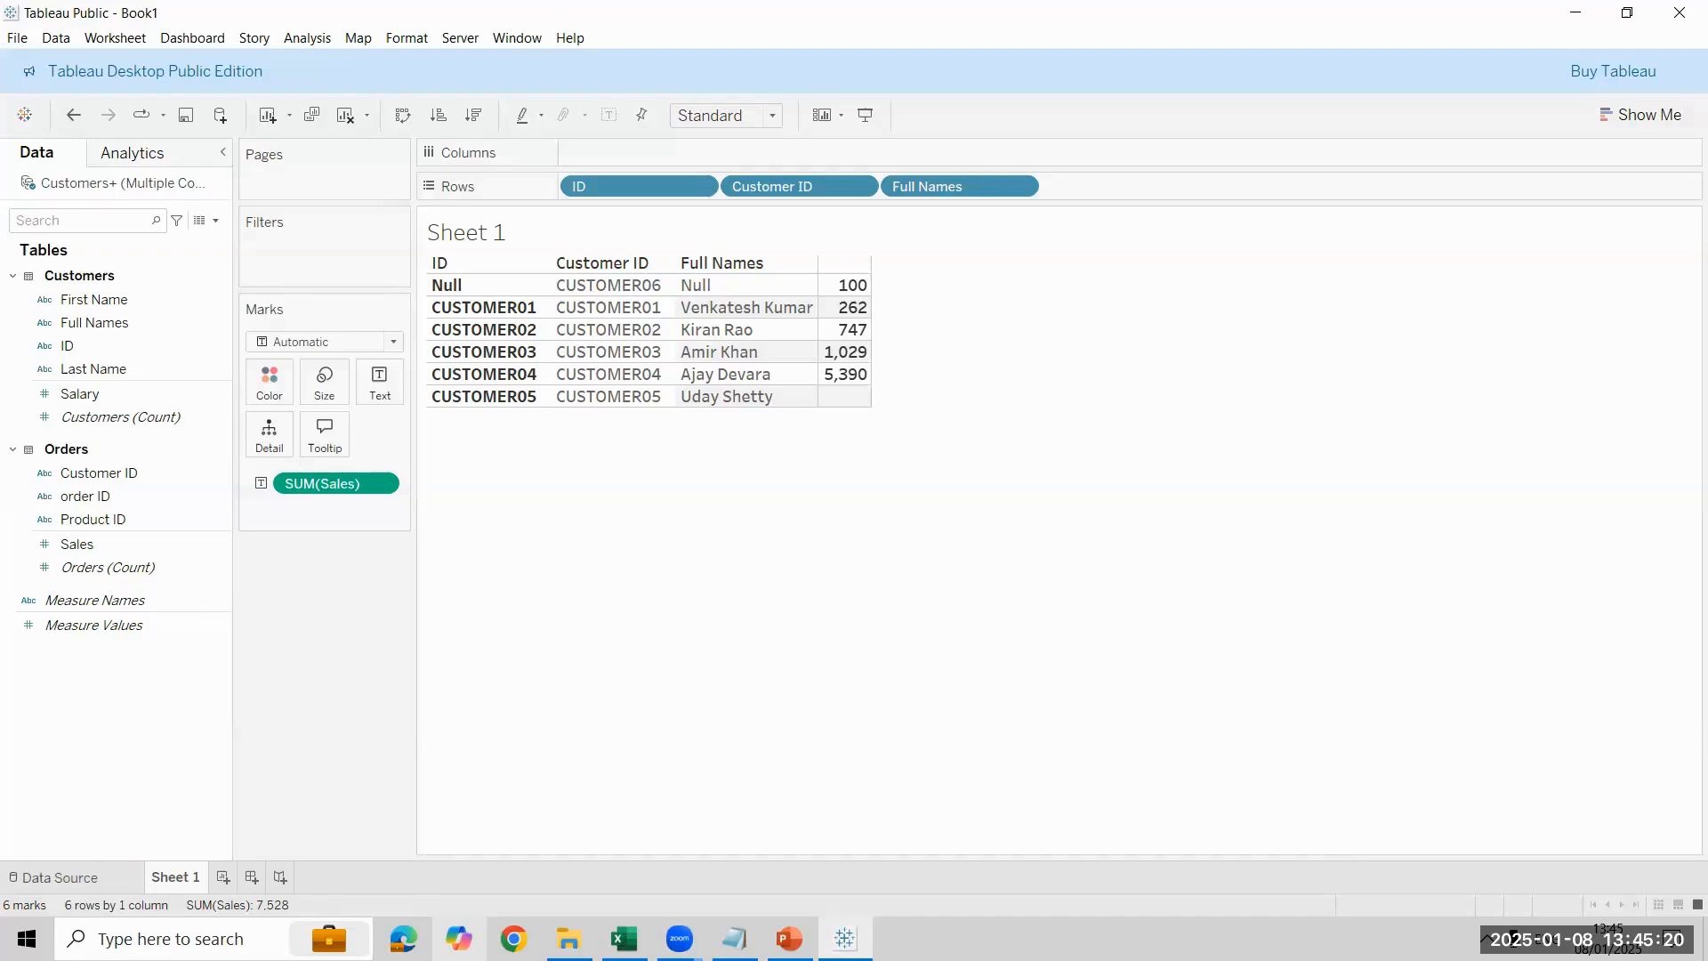
- Revert the Customers–Orders relationship's performance options to their defaults and view the table on Sheet 1
click(54, 877)
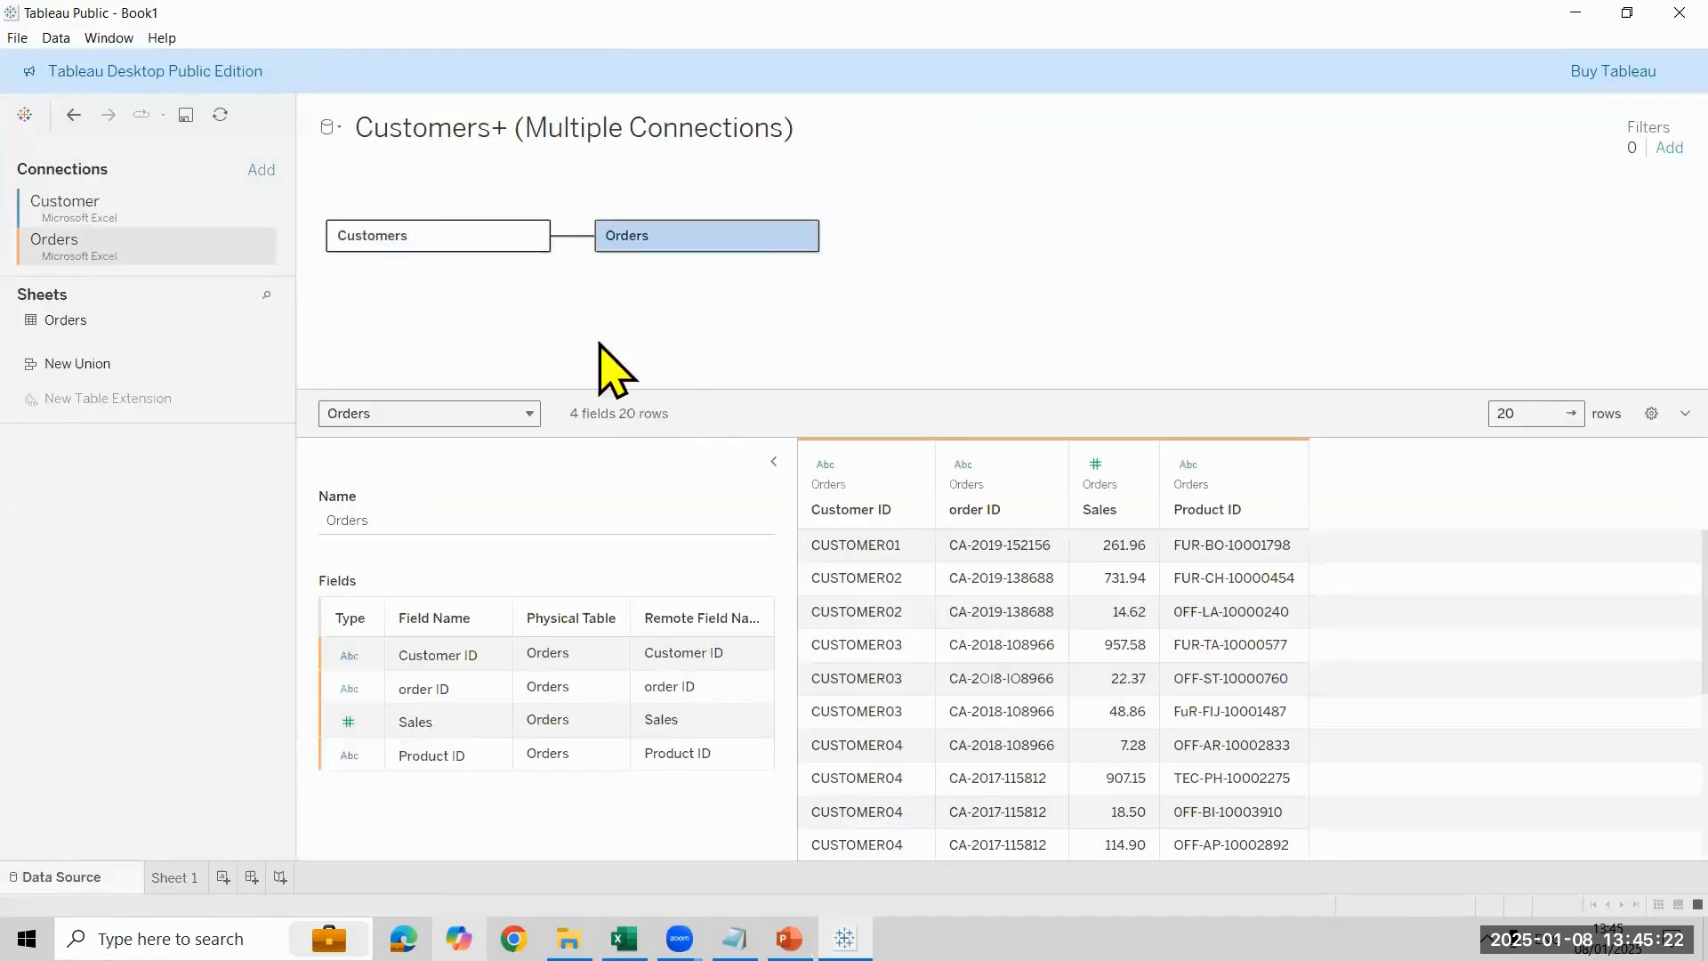
click(571, 236)
scroll(462, 664, down, 3)
click(410, 757)
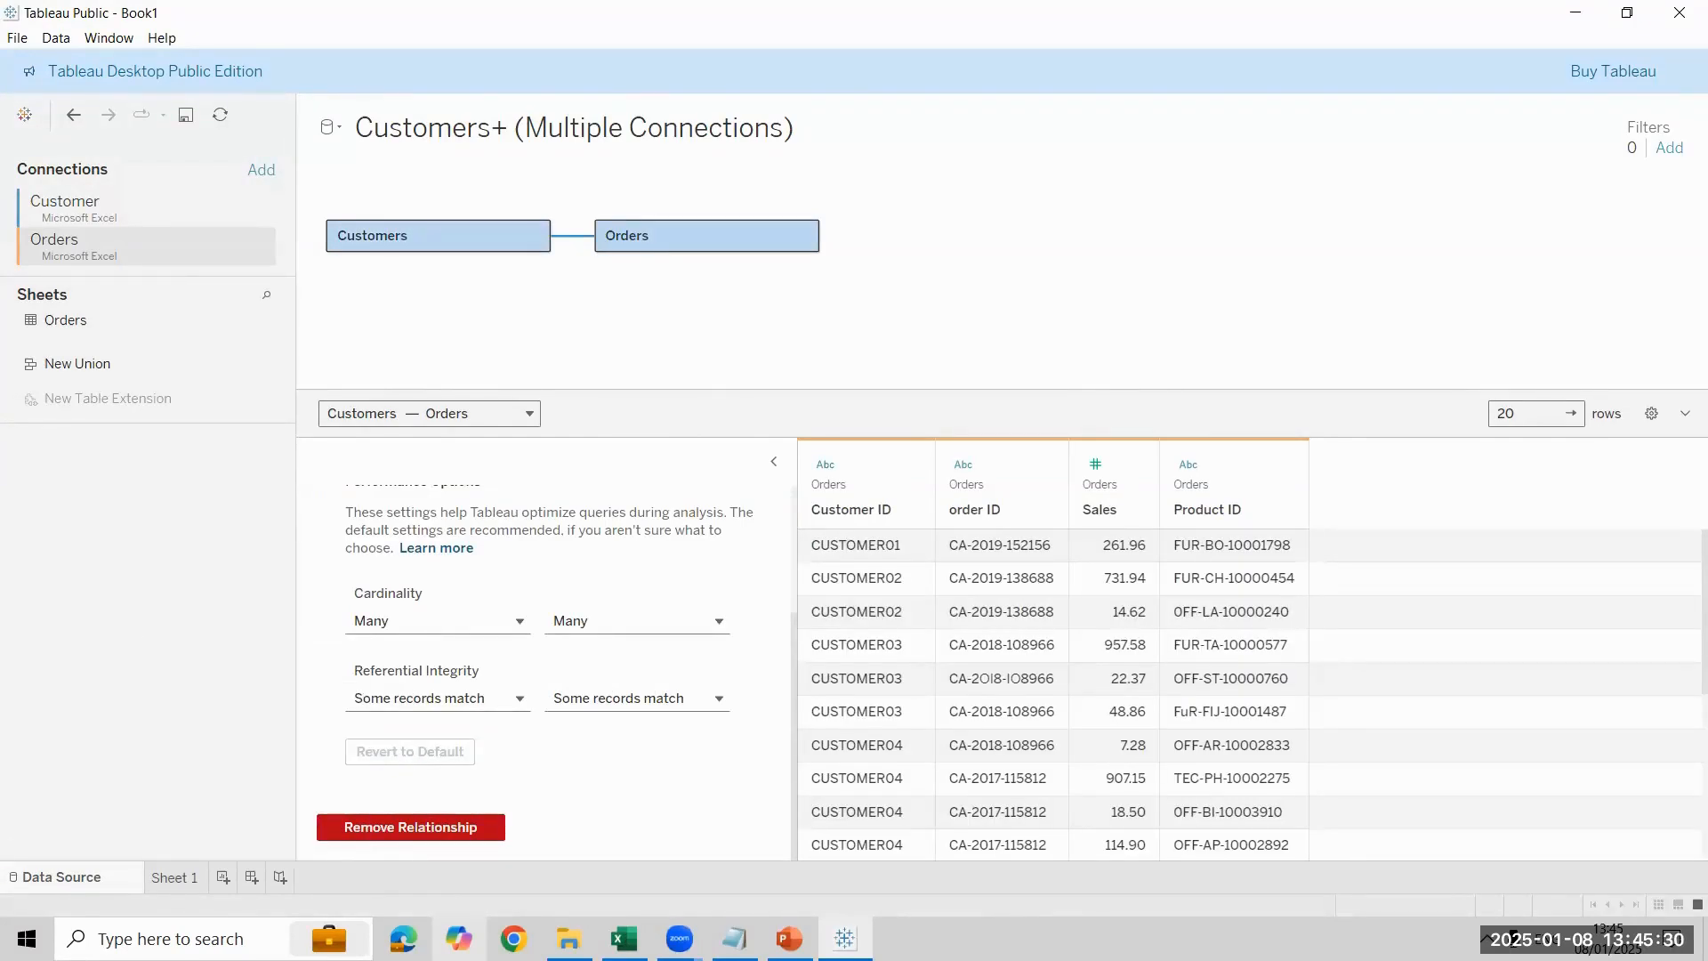
click(174, 877)
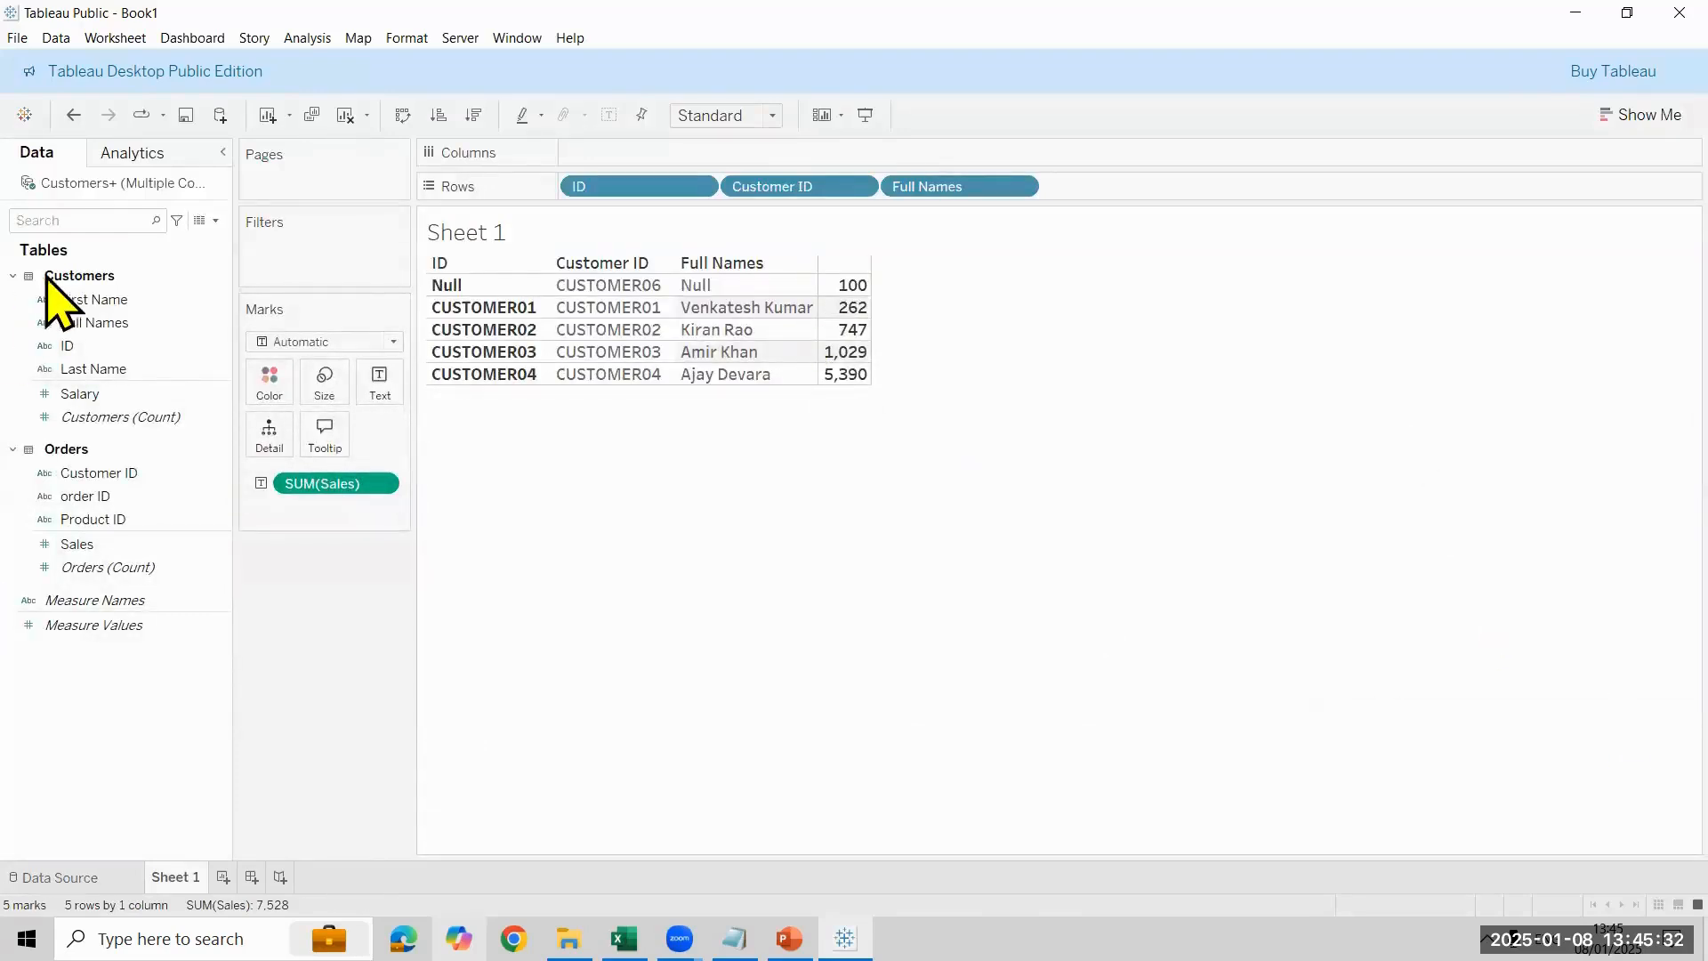
- Exclude the Null member of Full Names from the Sheet 1 table
click(739, 283)
right_click(740, 283)
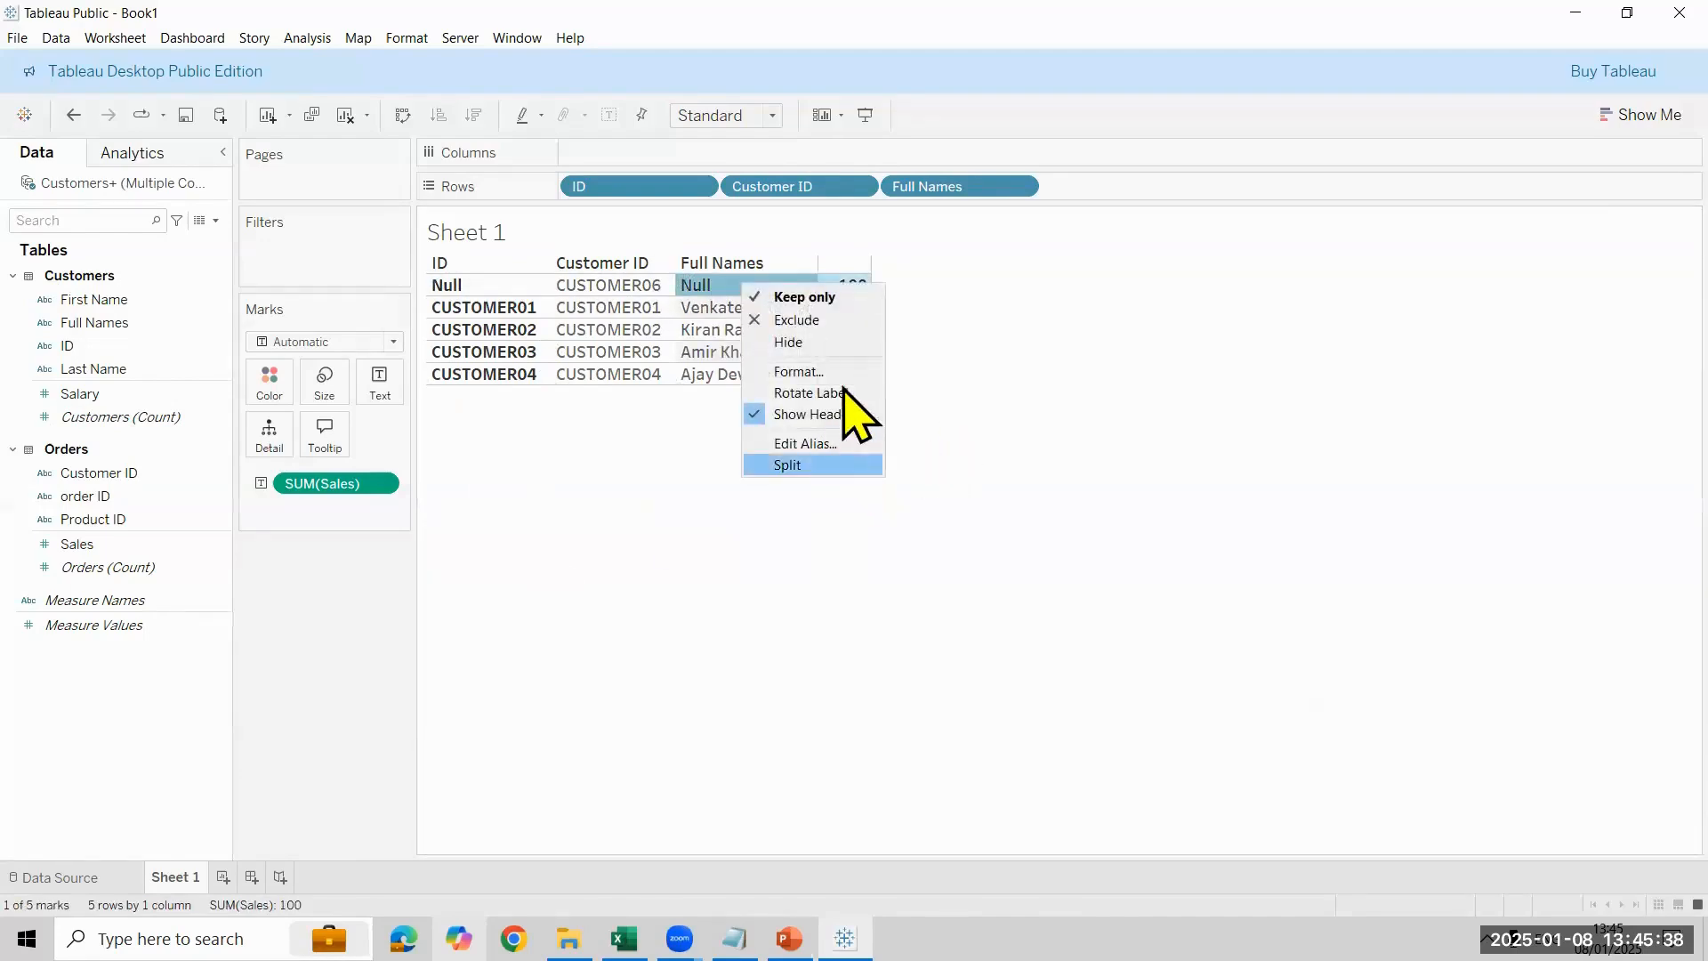
click(859, 324)
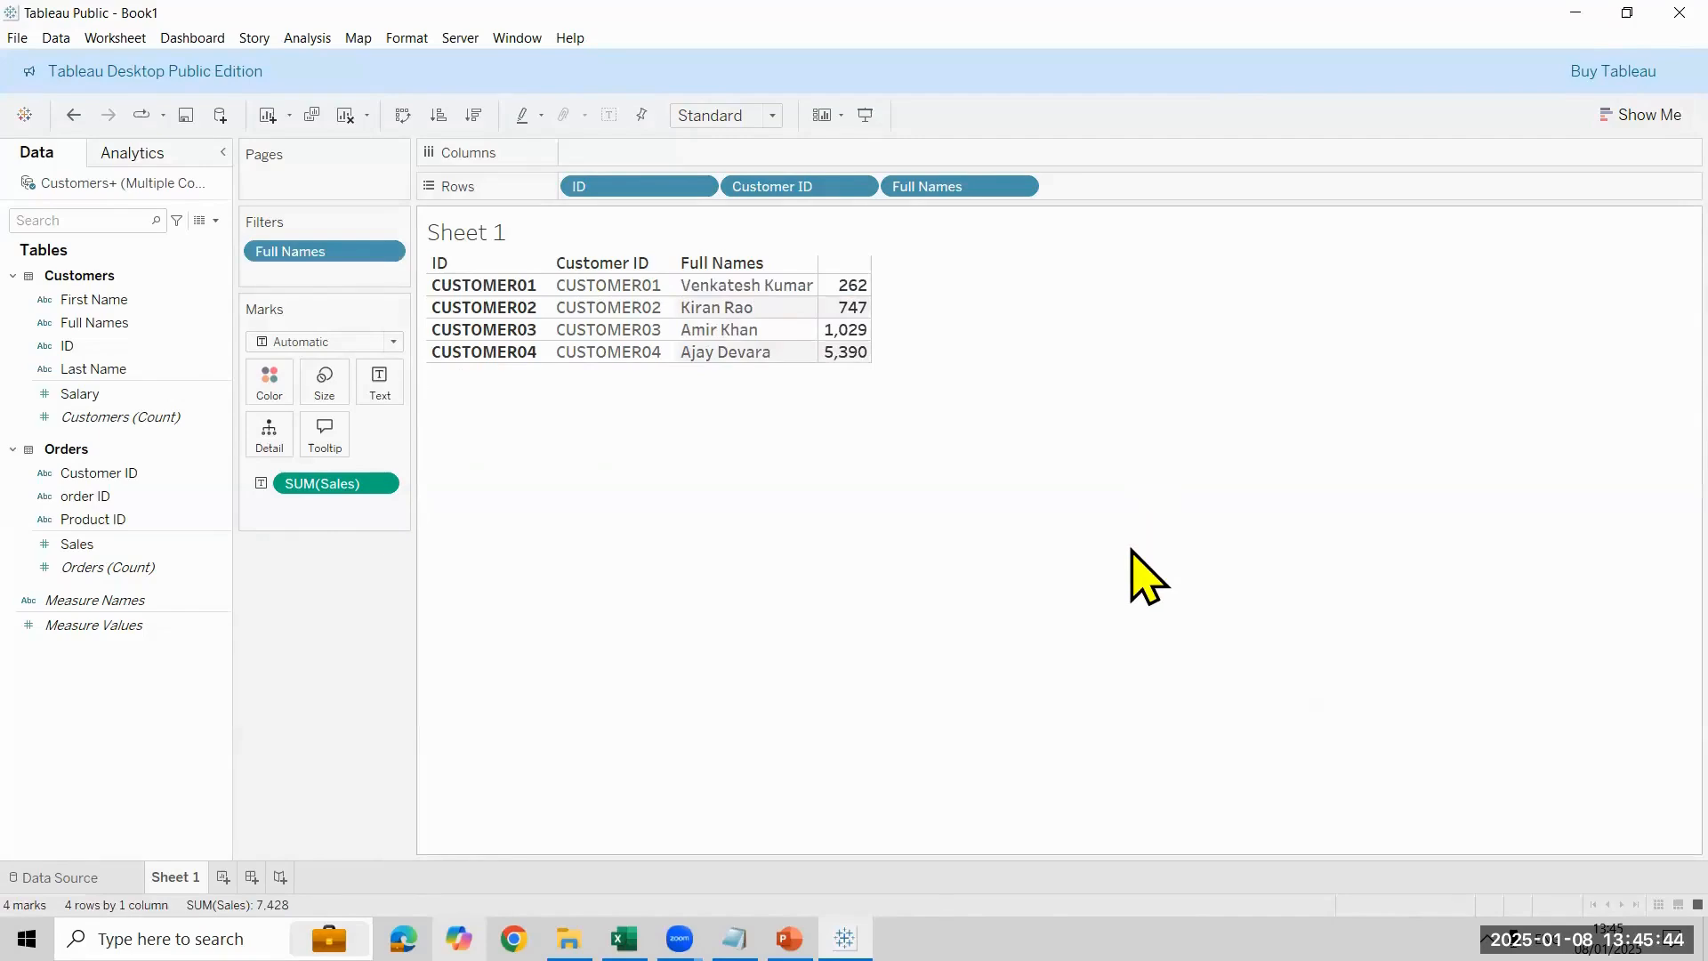
- Remove the Full Names filter and the Sales measure from Sheet 1
drag(351, 252, 210, 392)
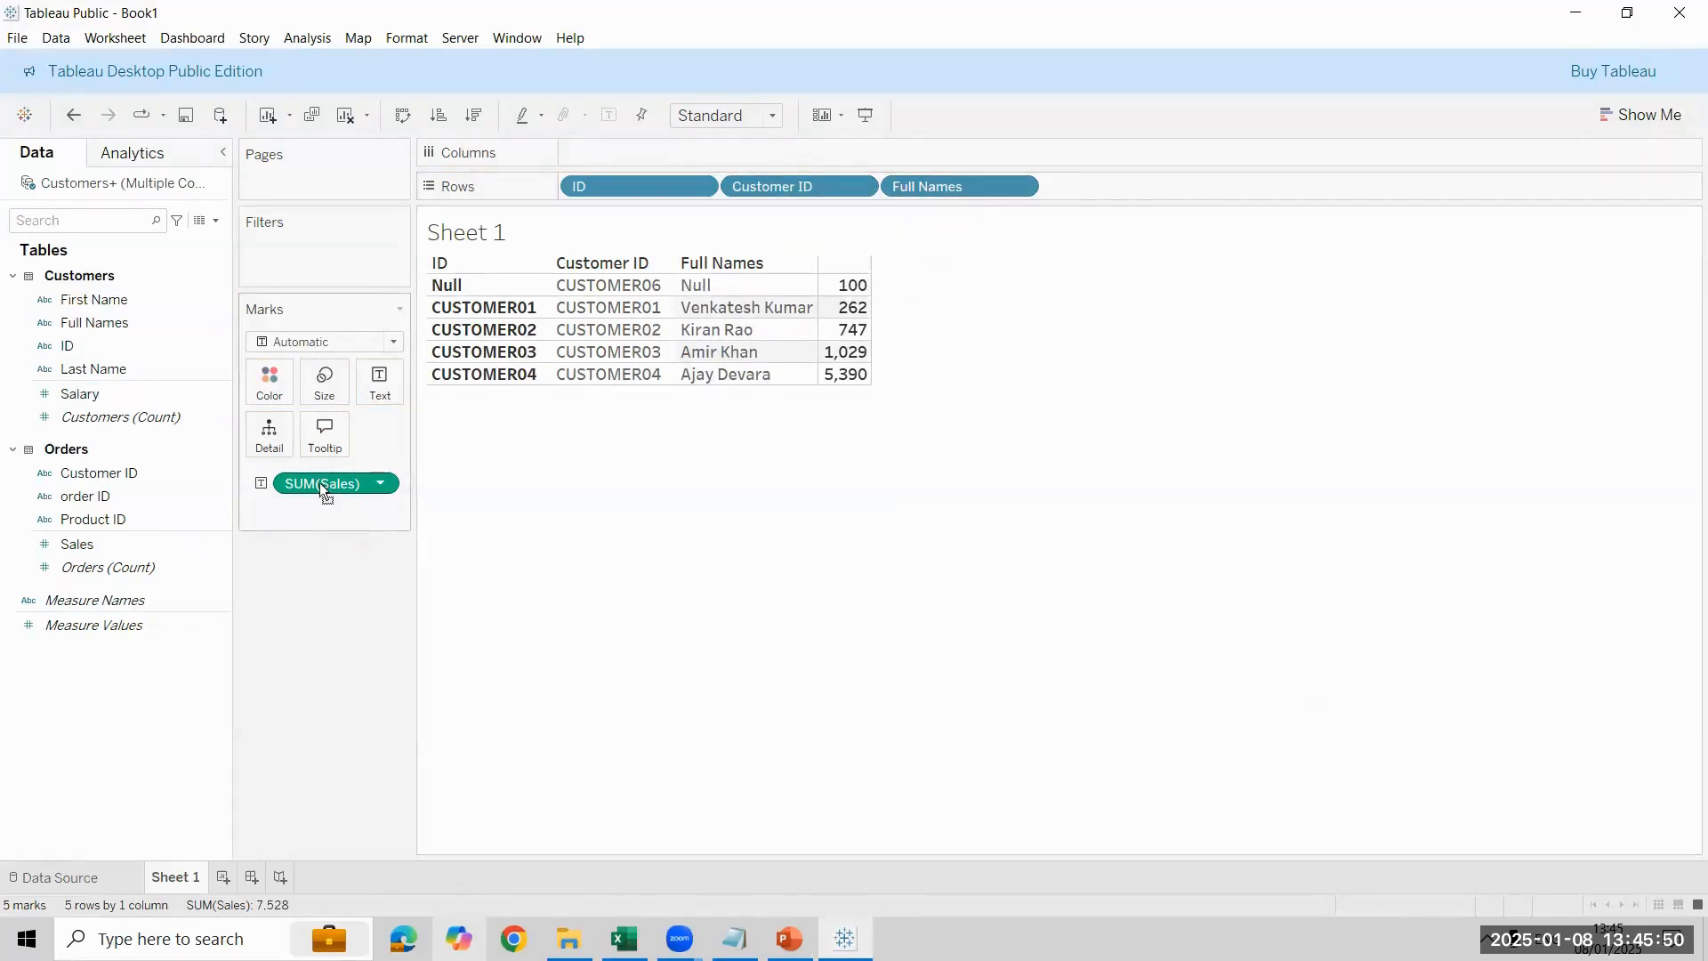
drag(319, 482, 121, 324)
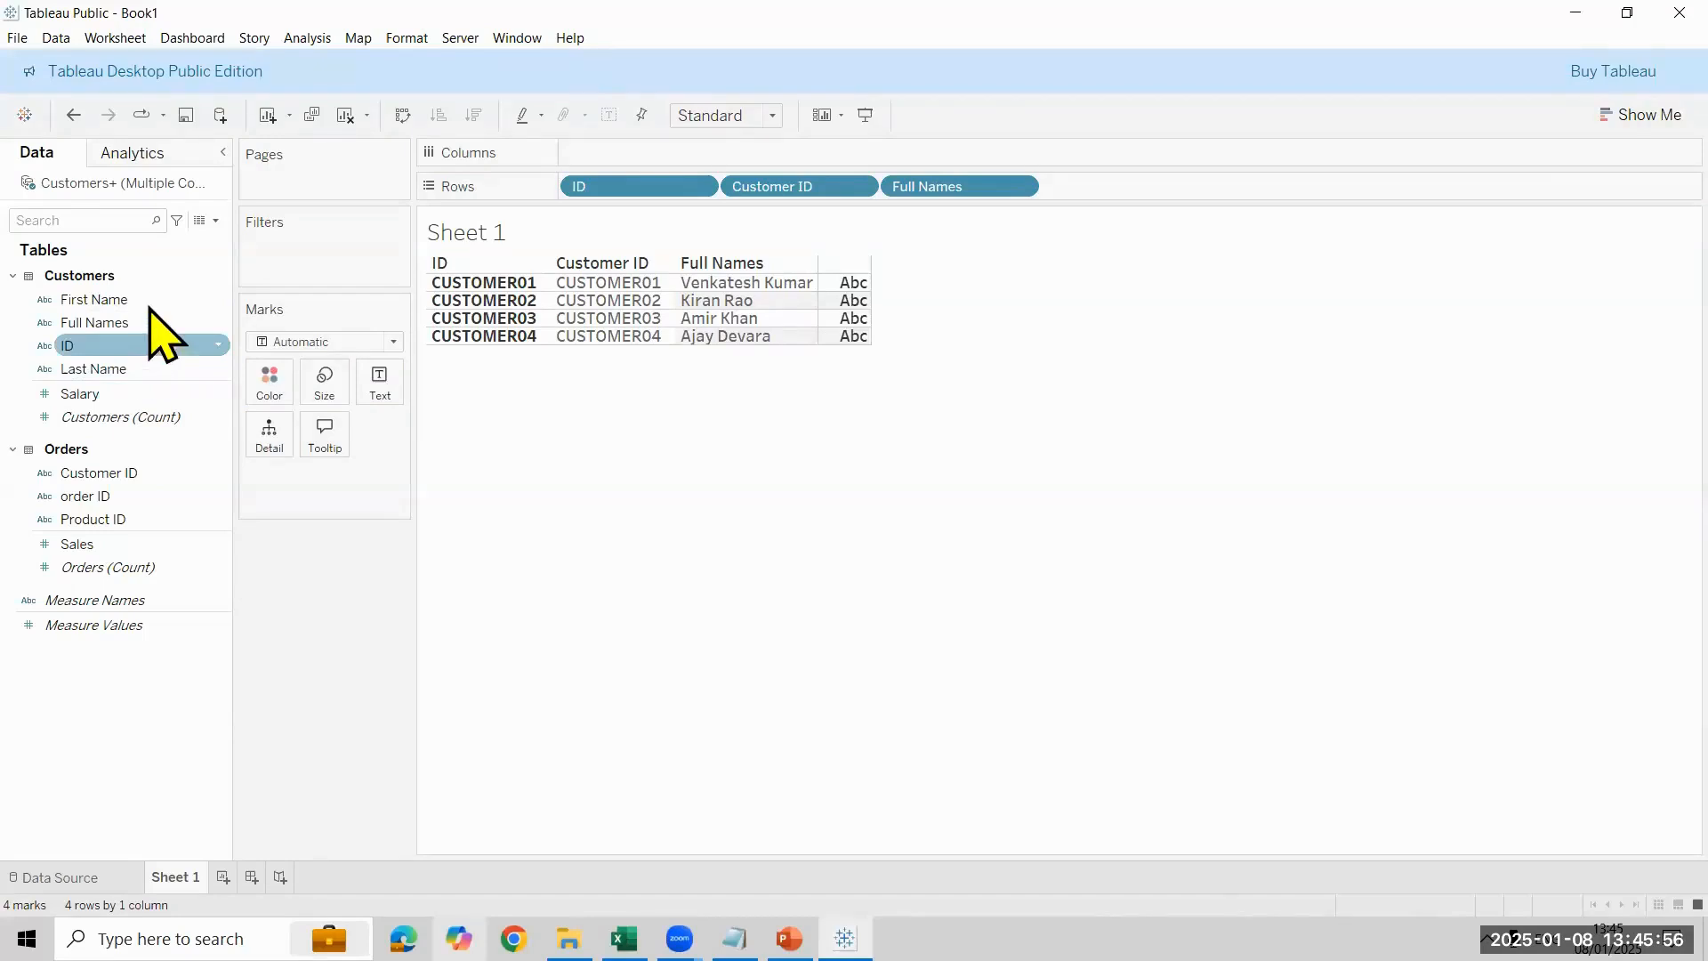
- Add First Name to the rows after Full Names and show the Salary measure in the Sheet 1 table
drag(153, 301, 1142, 190)
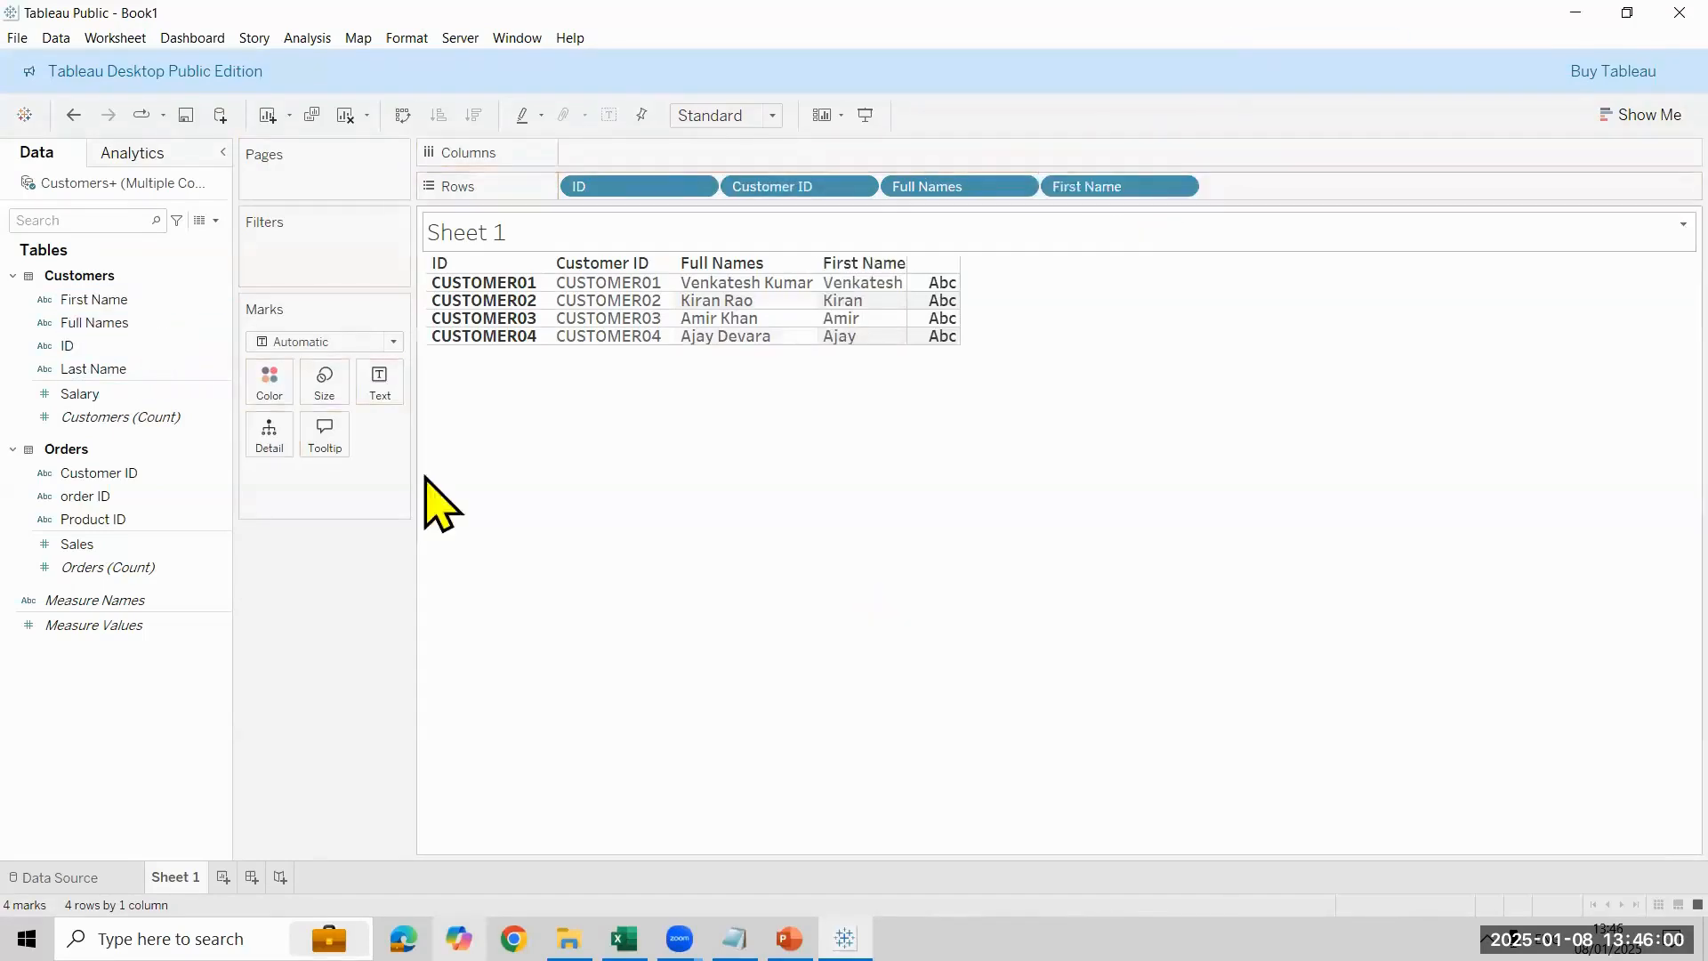
click(98, 544)
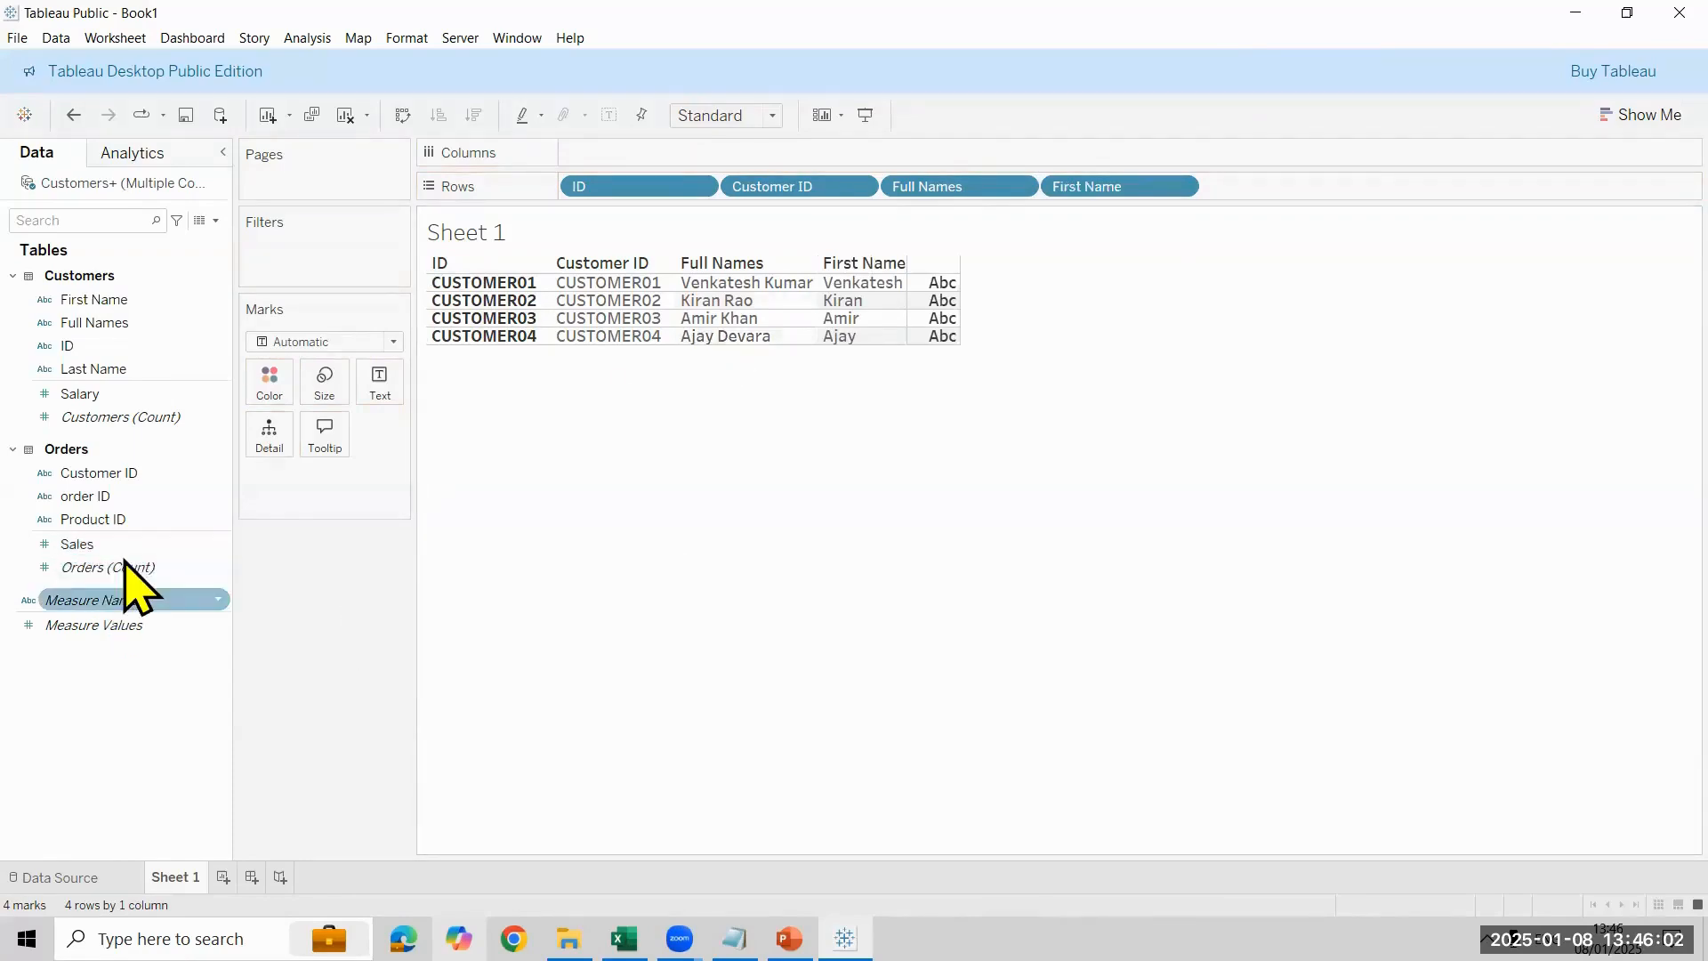
drag(157, 394, 331, 485)
double_click(166, 394)
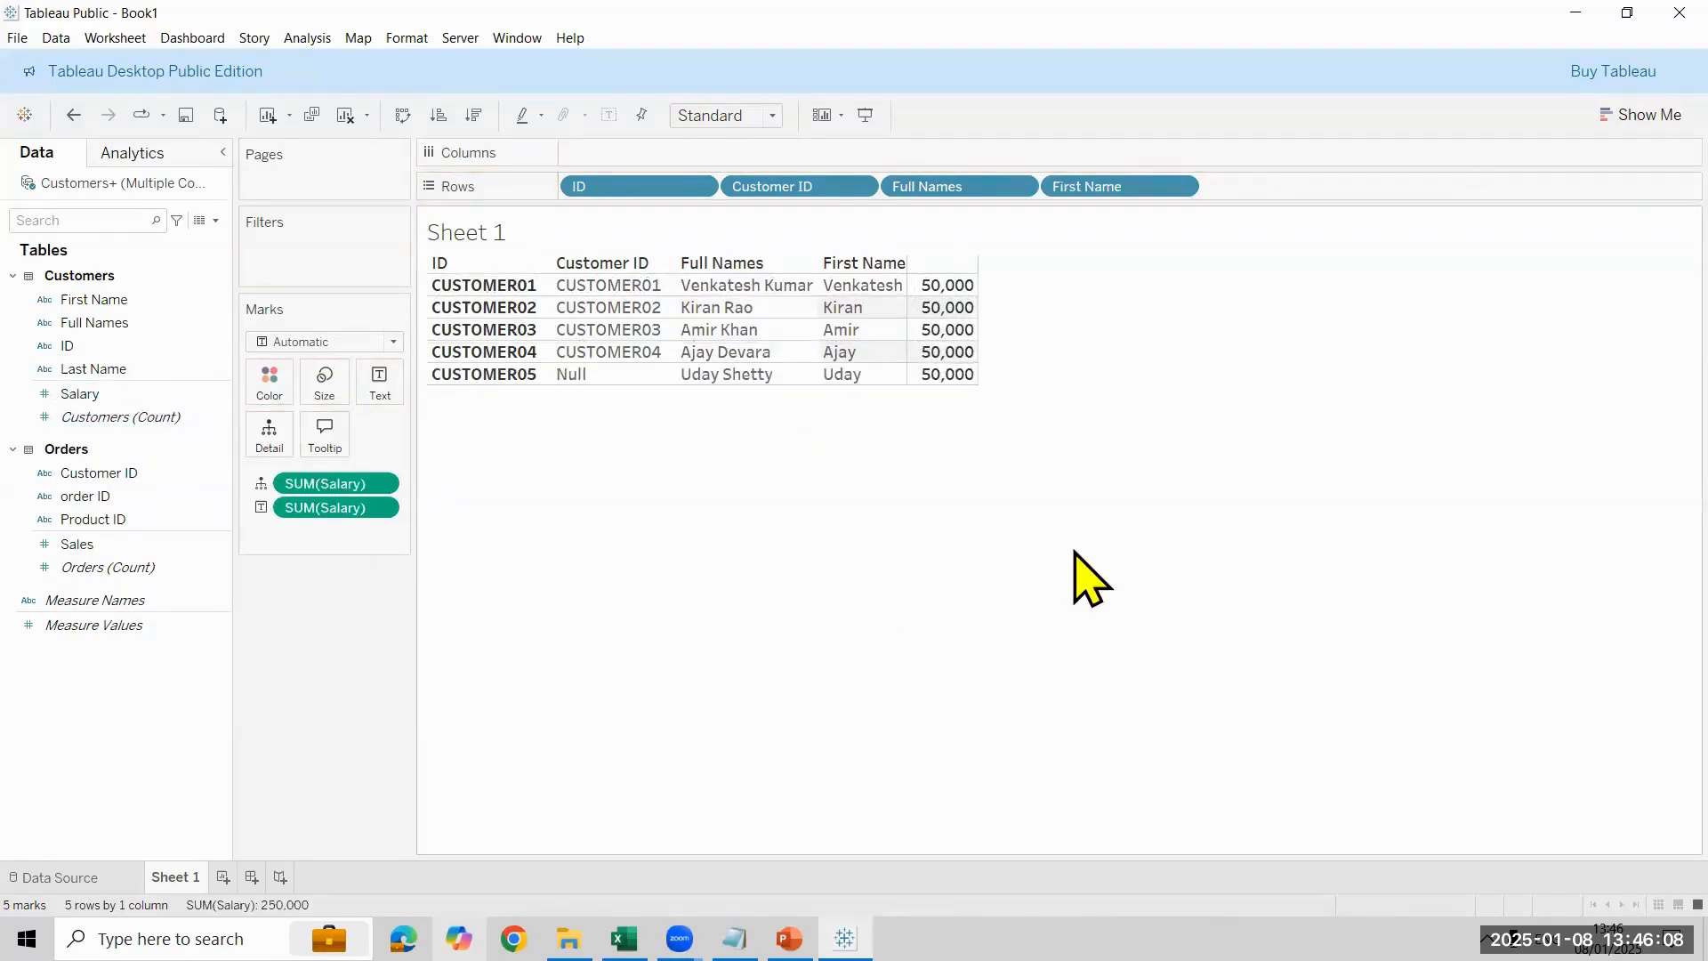
- Remove First Name and the duplicate Salary measure from Sheet 1, and add Sales beside Salary
drag(1086, 187, 309, 722)
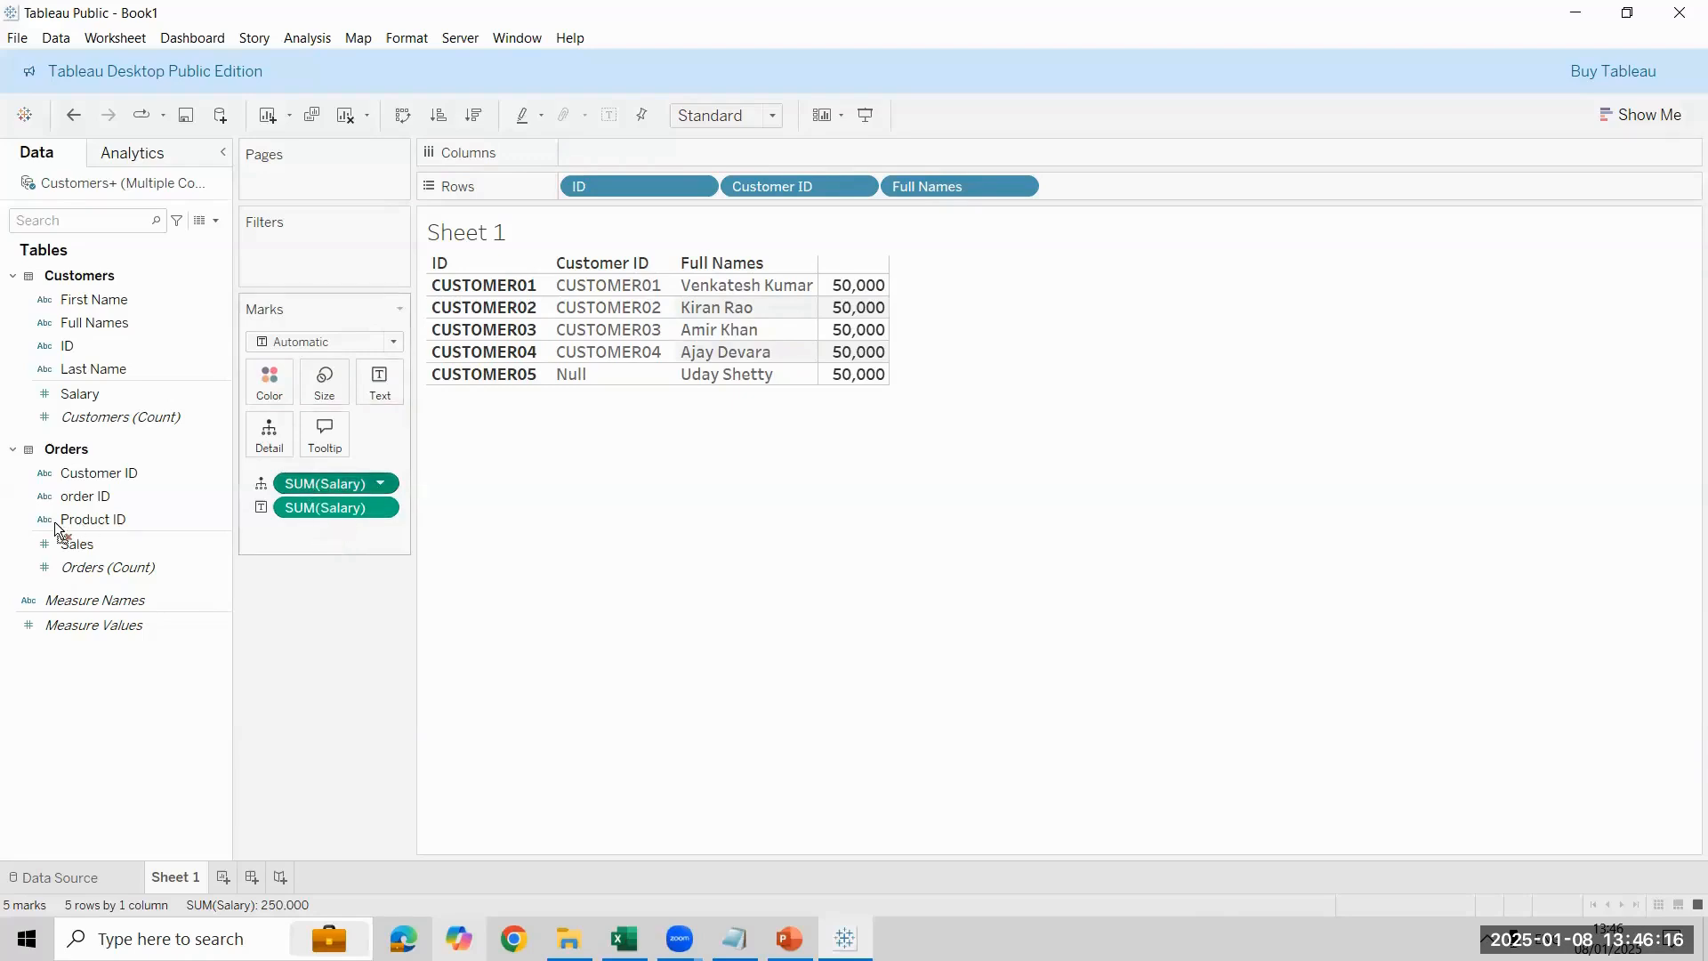
drag(55, 521, 160, 640)
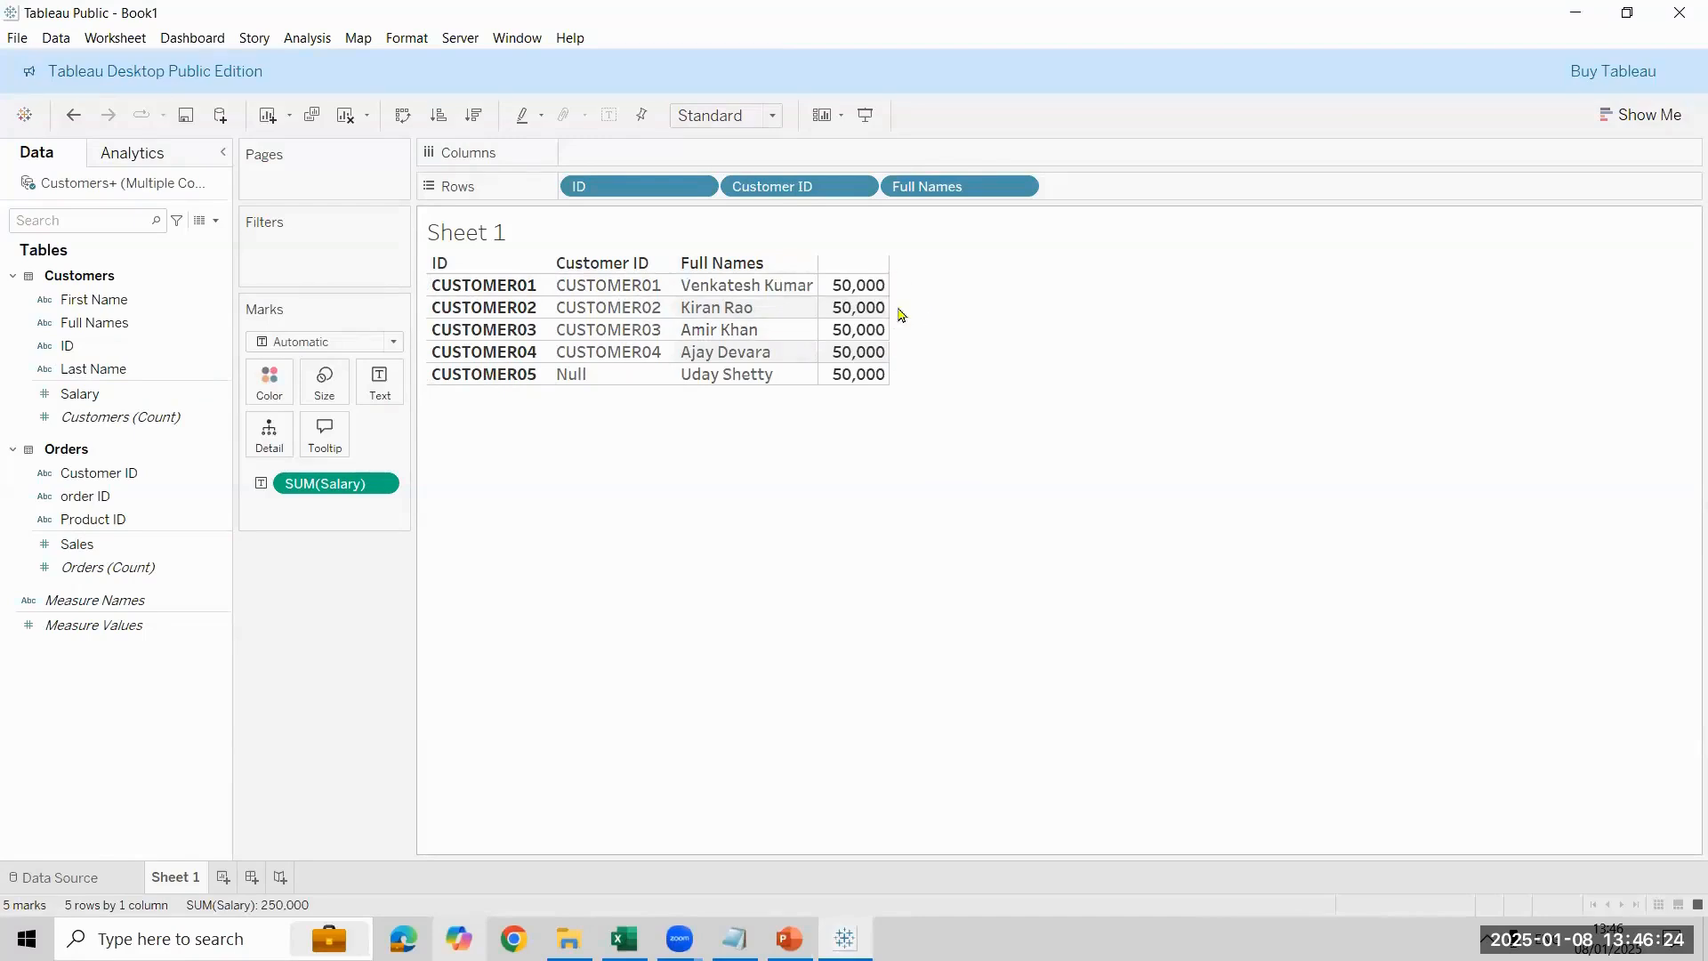
click(199, 544)
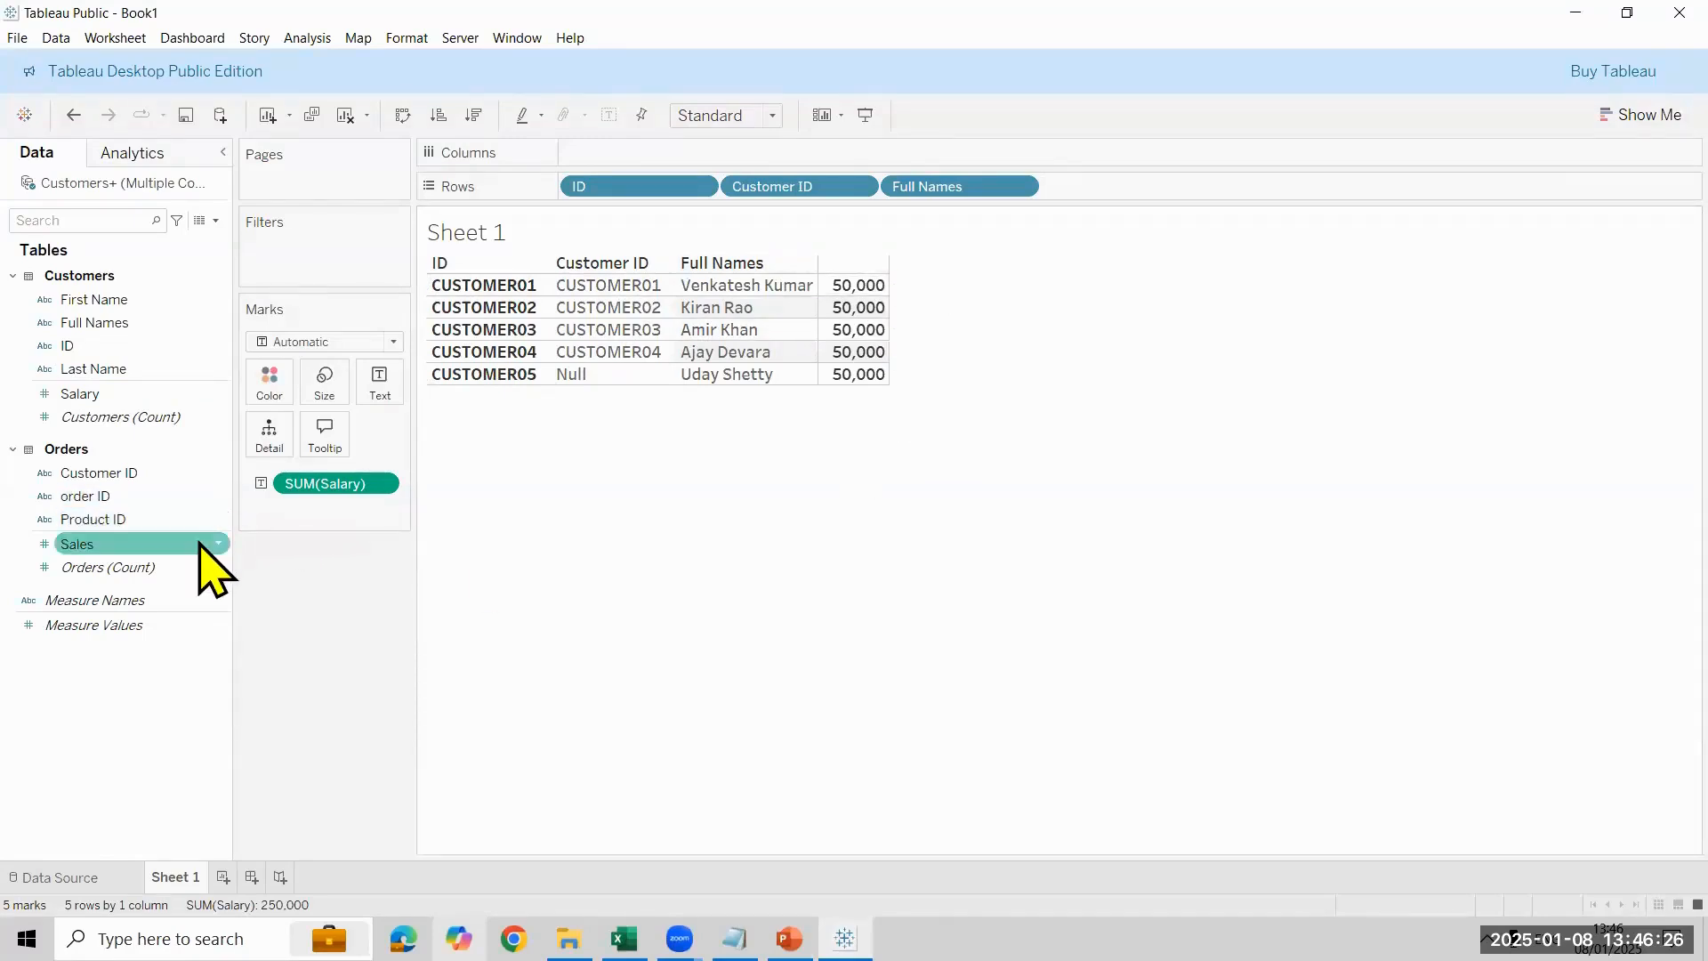
double_click(199, 544)
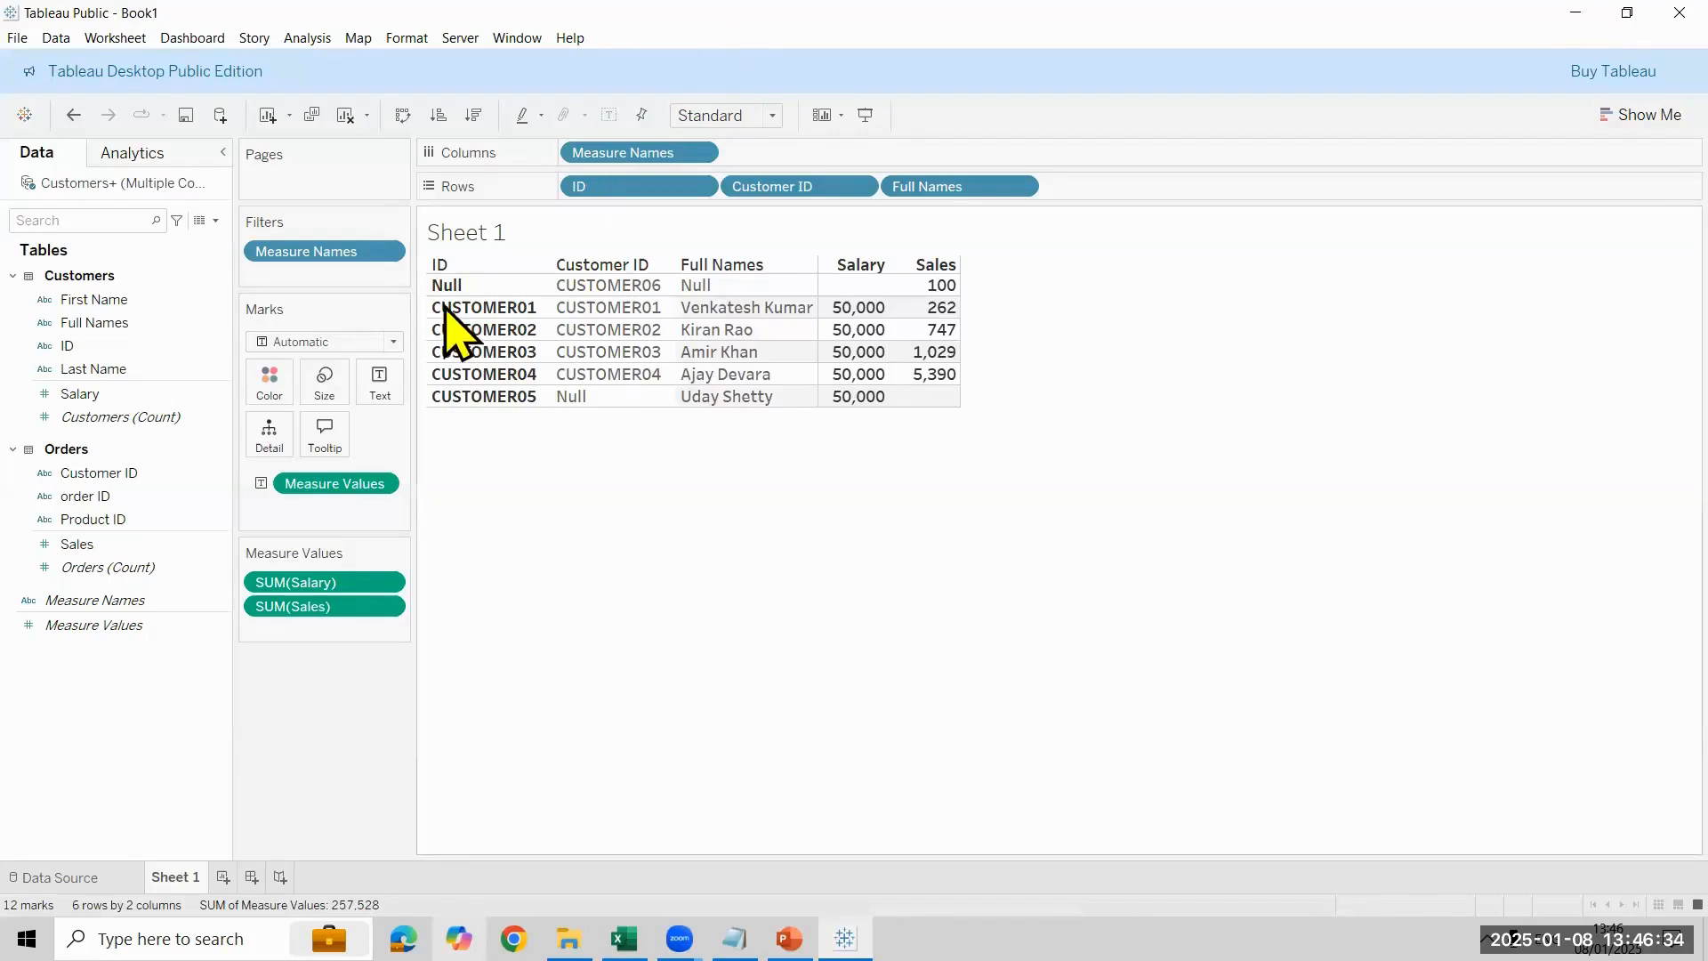
- Exclude the Null member of ID and the Null member of Customer ID from the Sheet 1 table
right_click(513, 283)
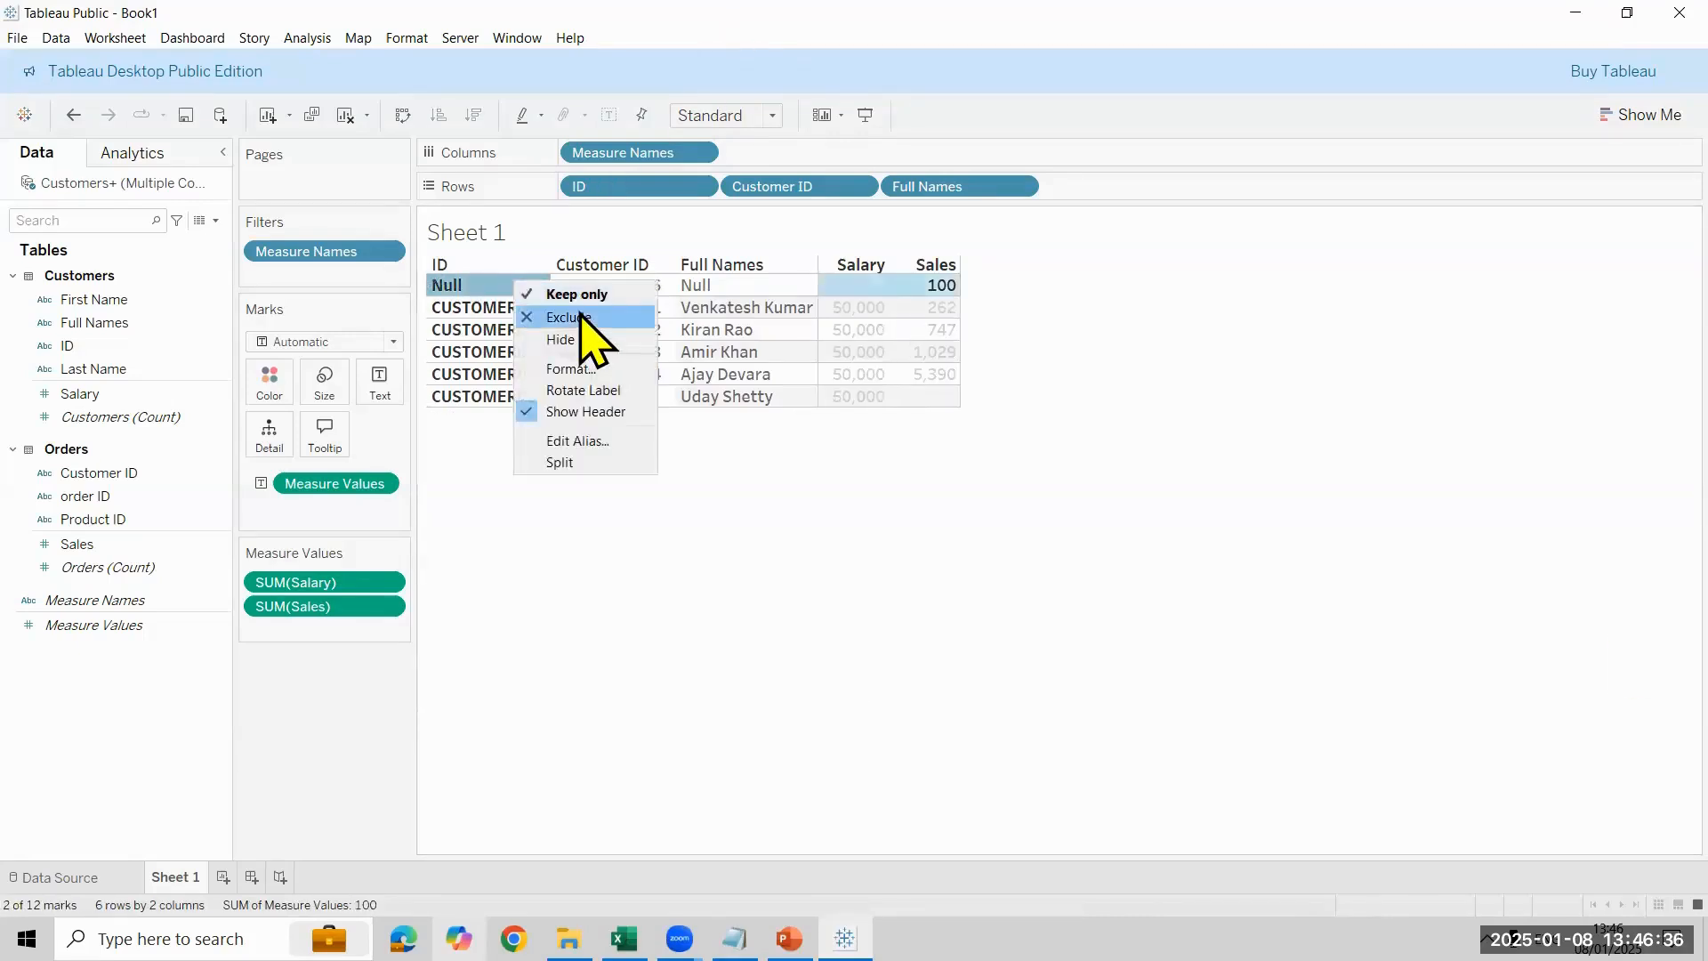
click(539, 314)
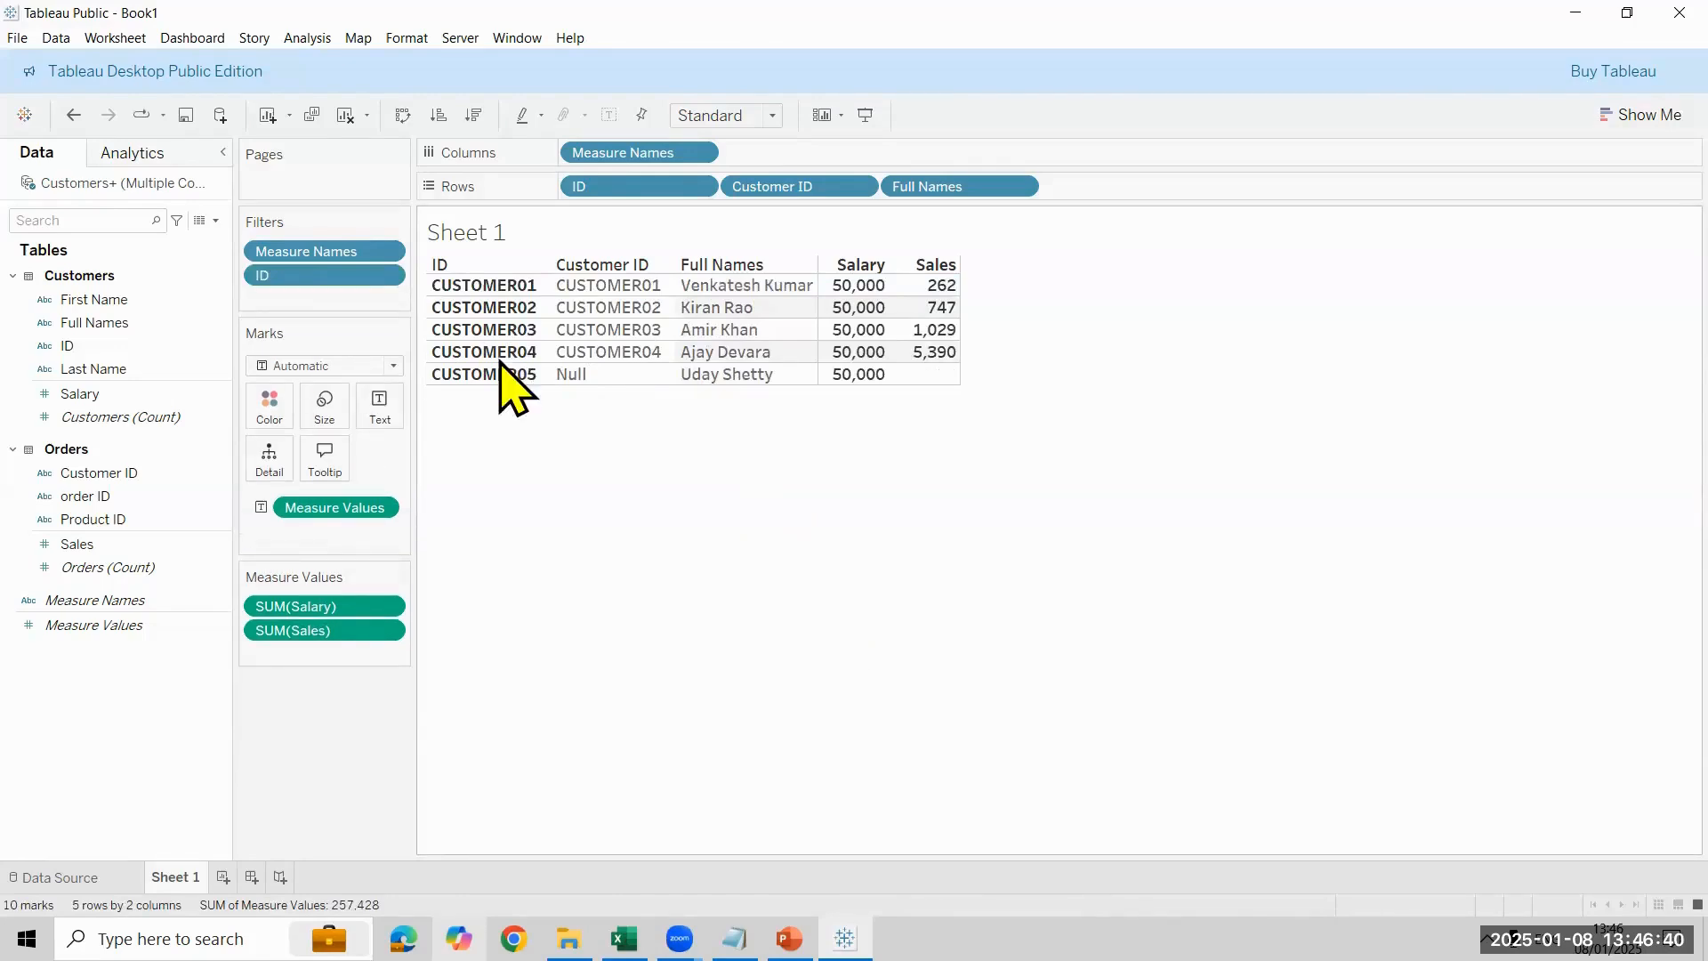
right_click(641, 377)
click(703, 417)
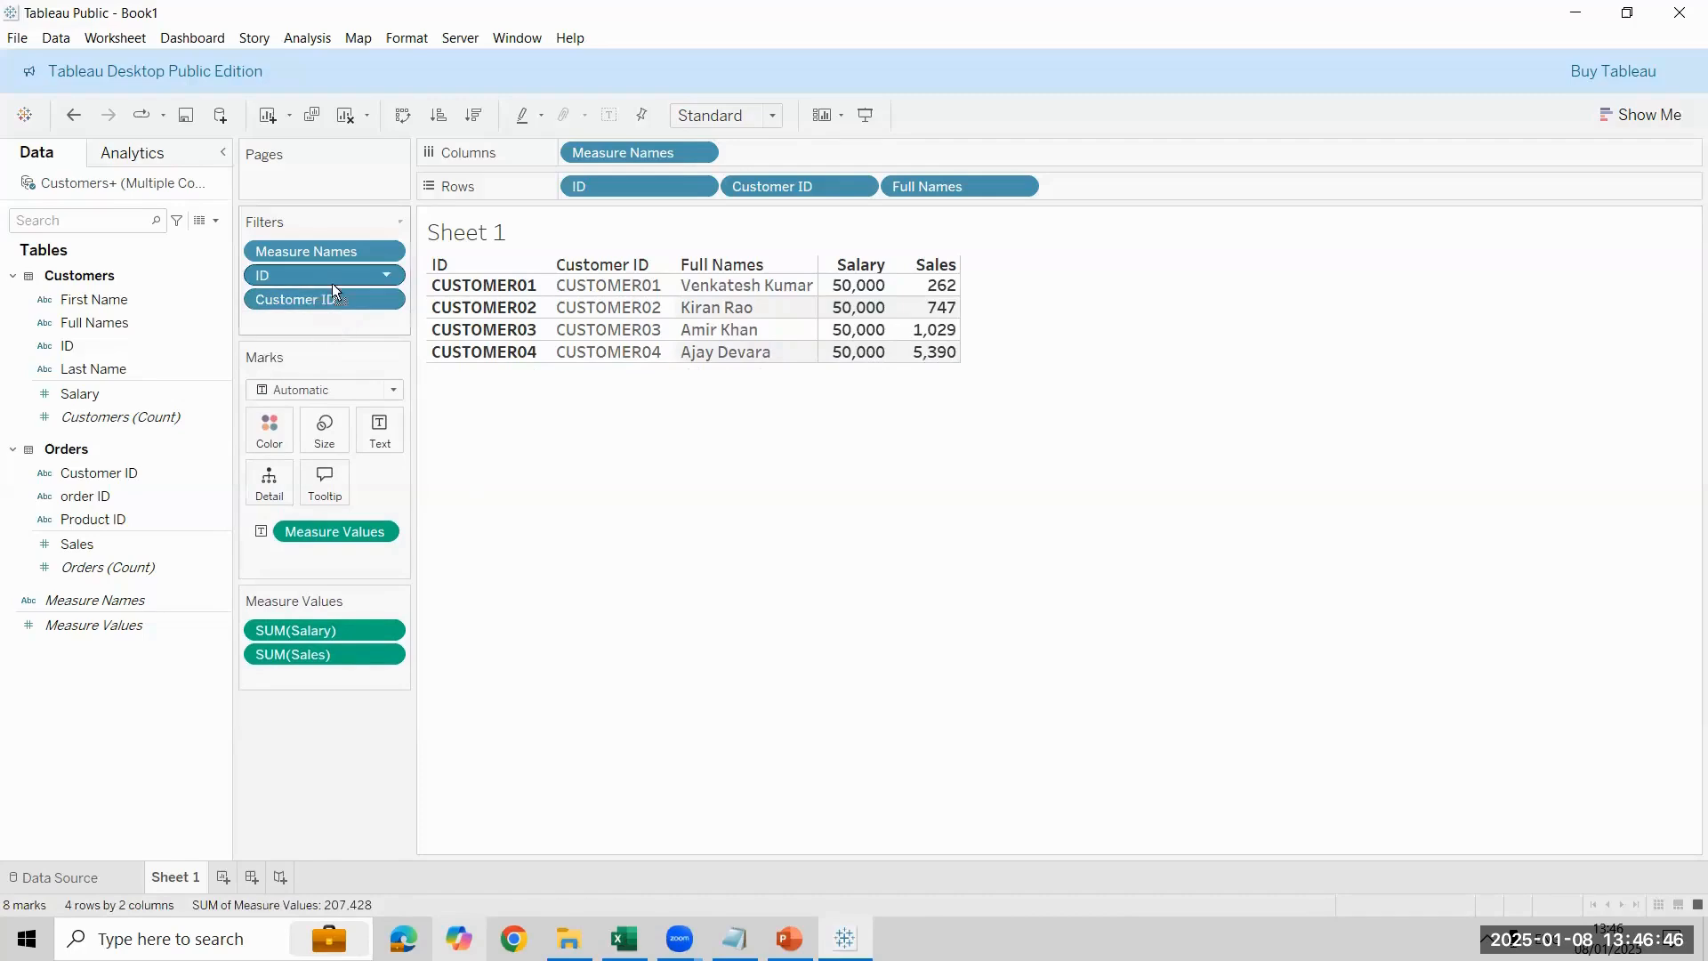
- Remove the ID filter from Sheet 1 and check the Customers and Orders tables in the data source
drag(332, 283, 569, 538)
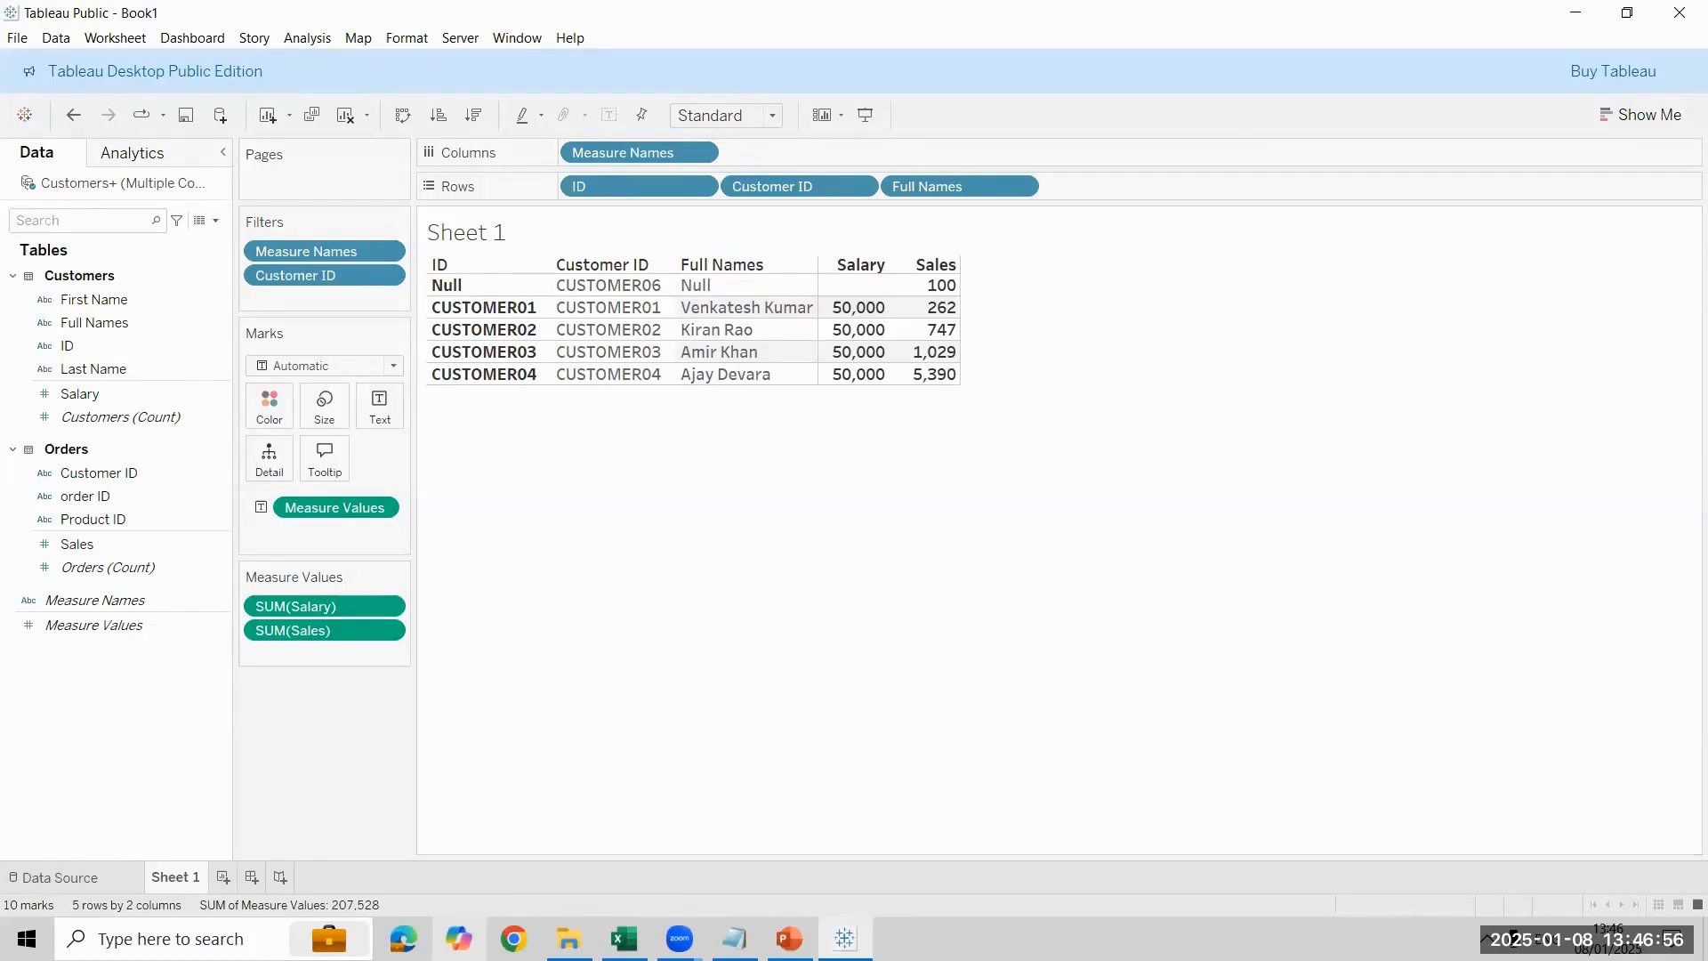
click(60, 877)
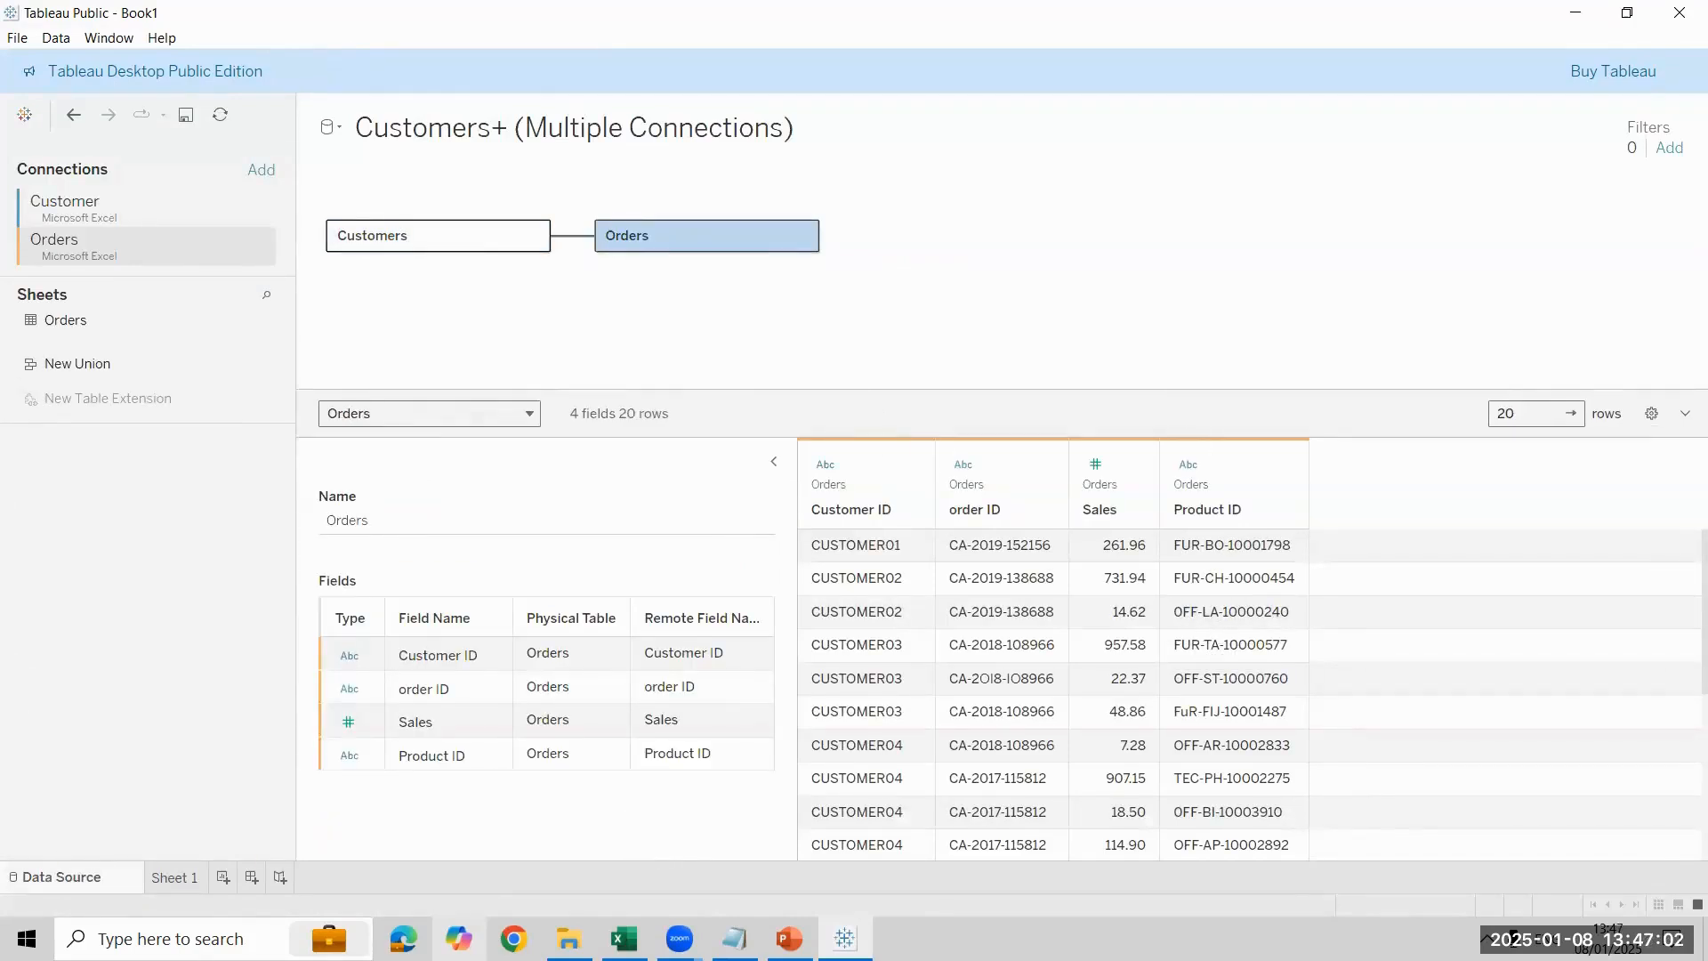
click(175, 877)
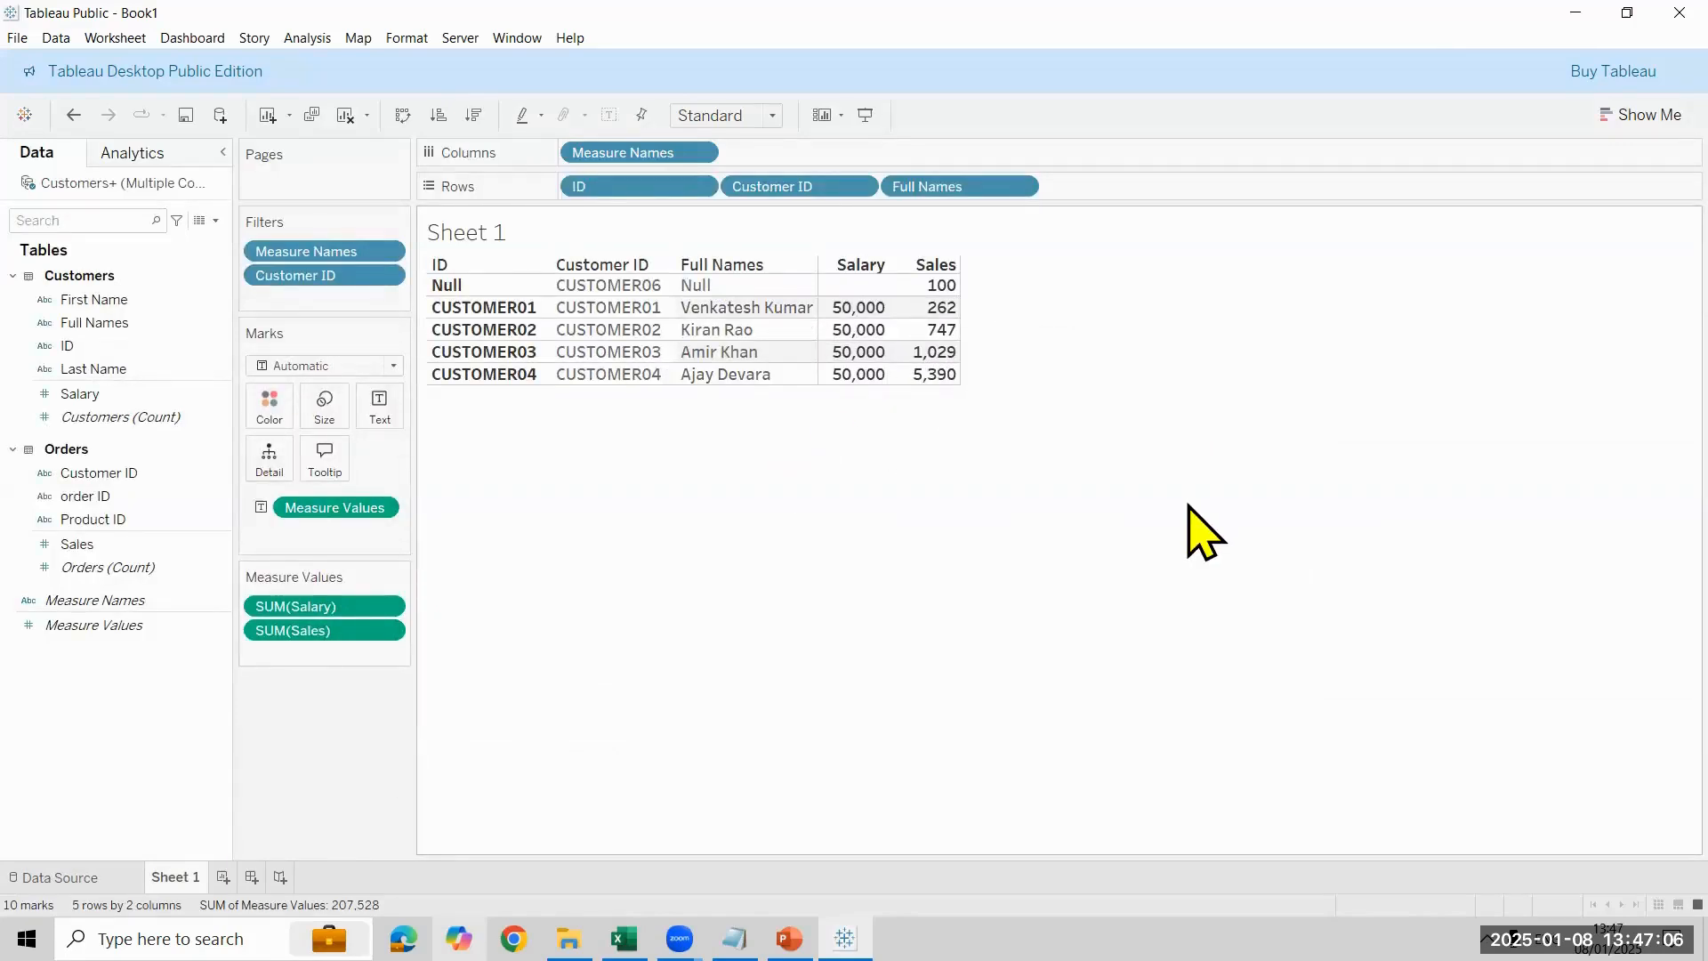
- Clear Sheet 1 and rebuild its rows with ID, Customer ID and Full Names
click(400, 116)
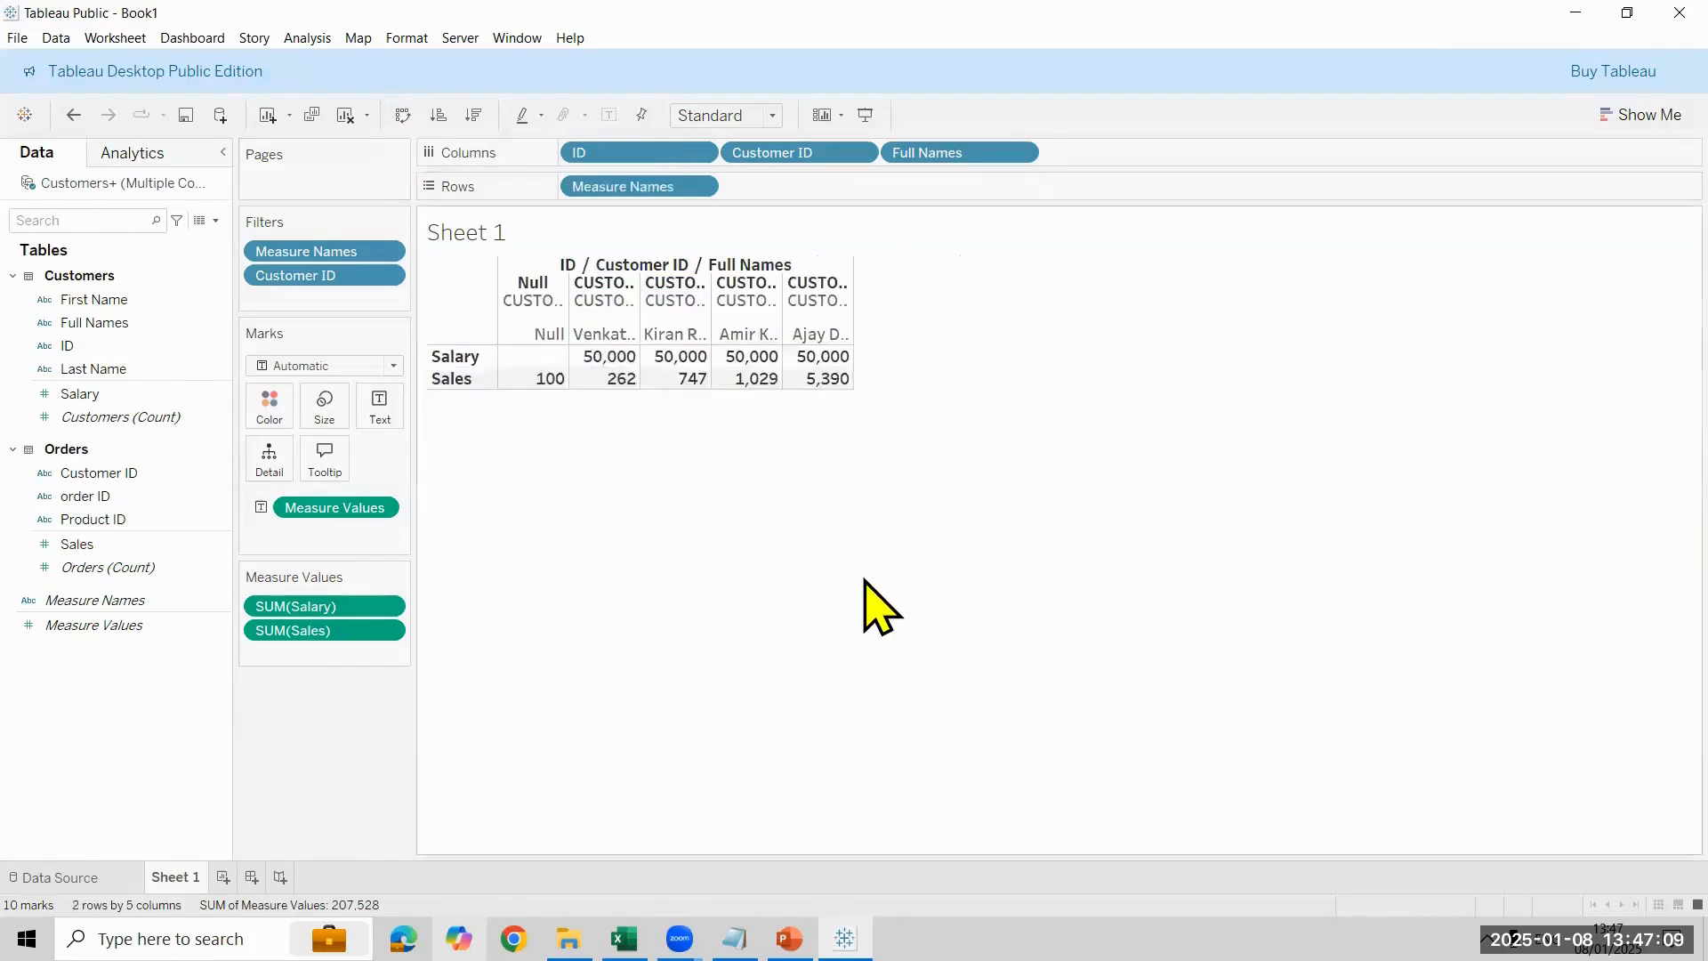
click(345, 115)
click(105, 346)
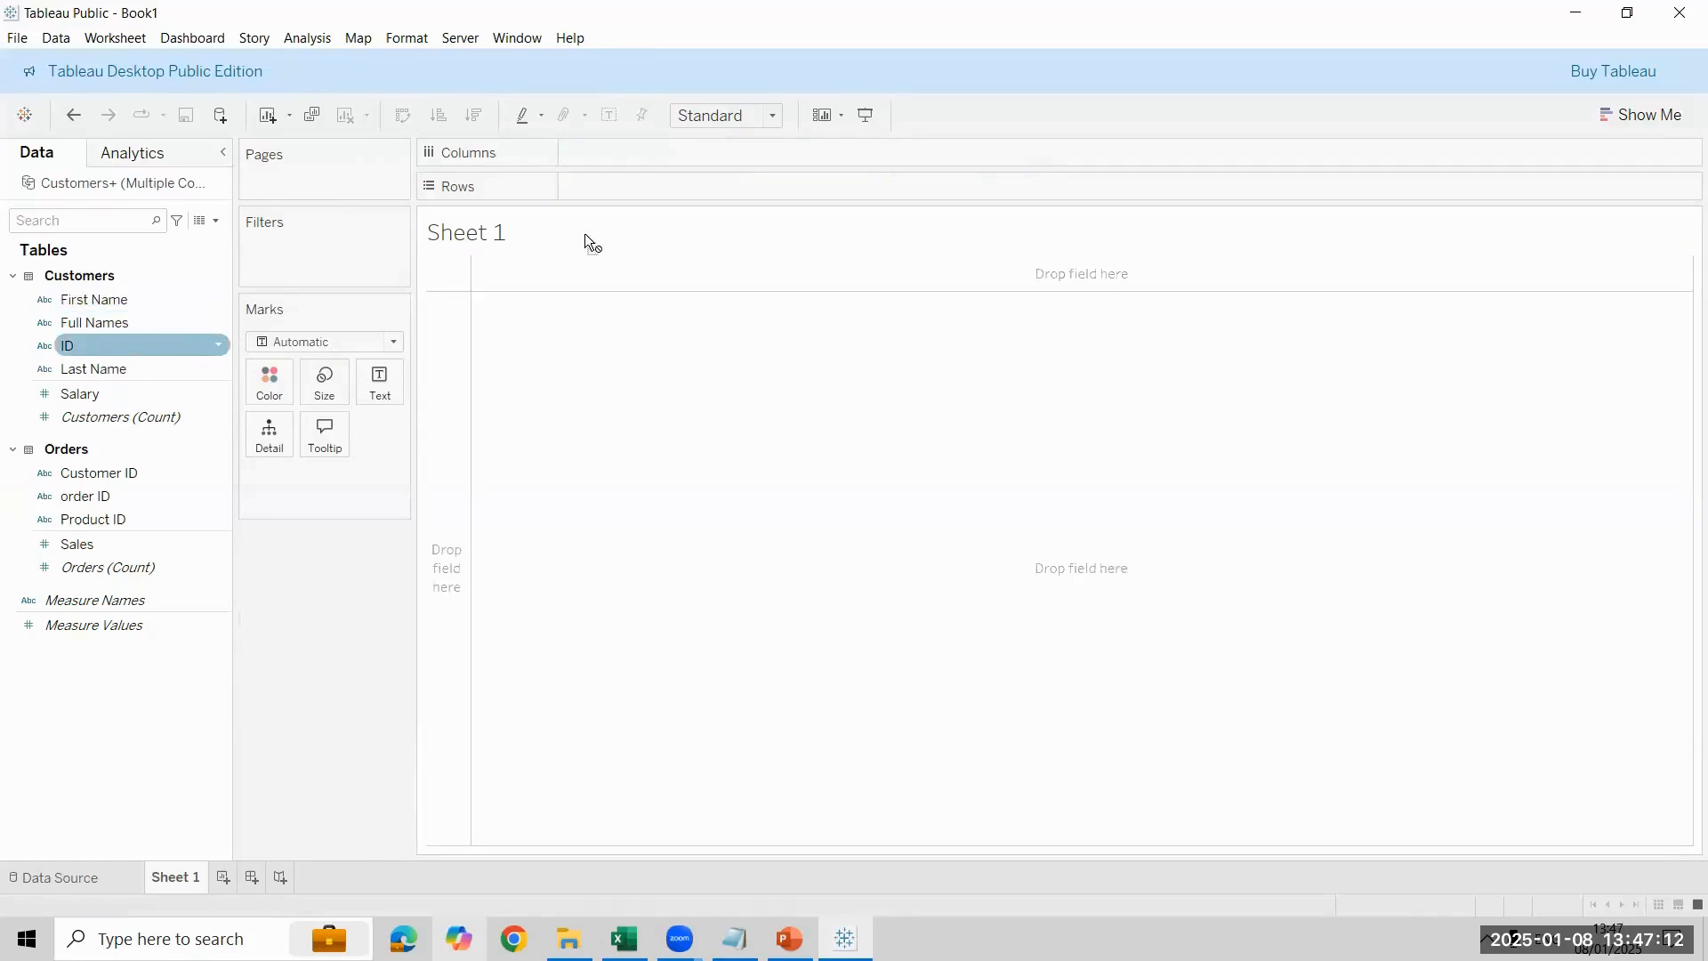
drag(584, 233, 649, 188)
drag(100, 473, 777, 192)
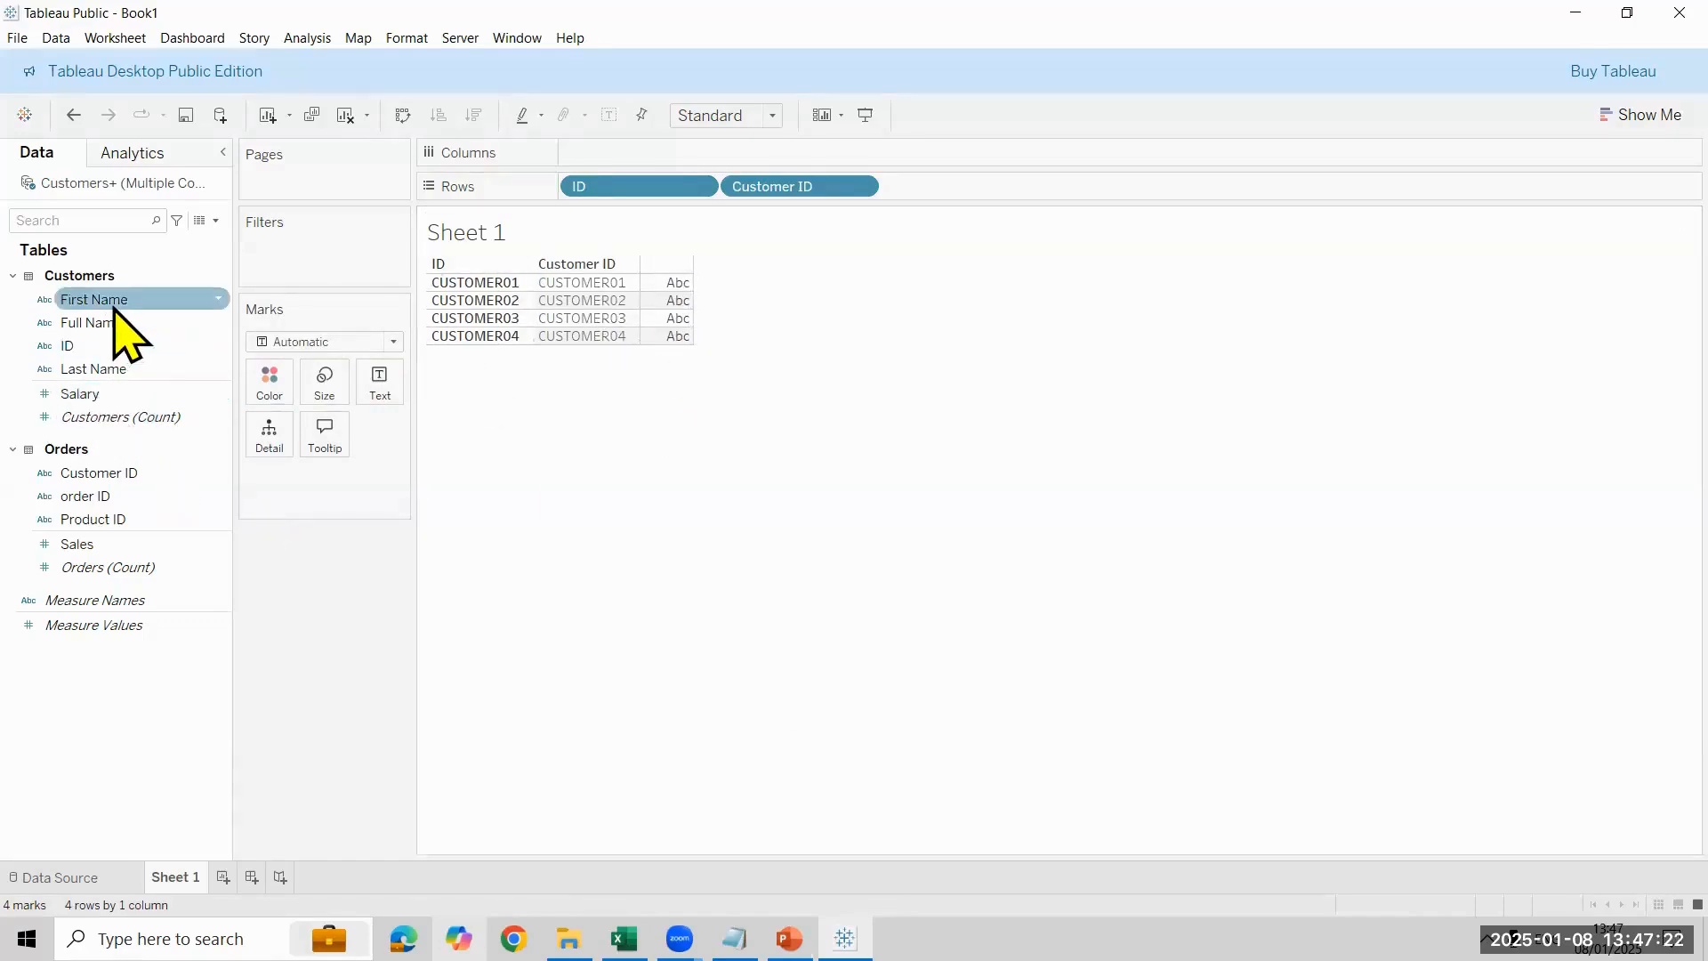
drag(126, 324, 1023, 200)
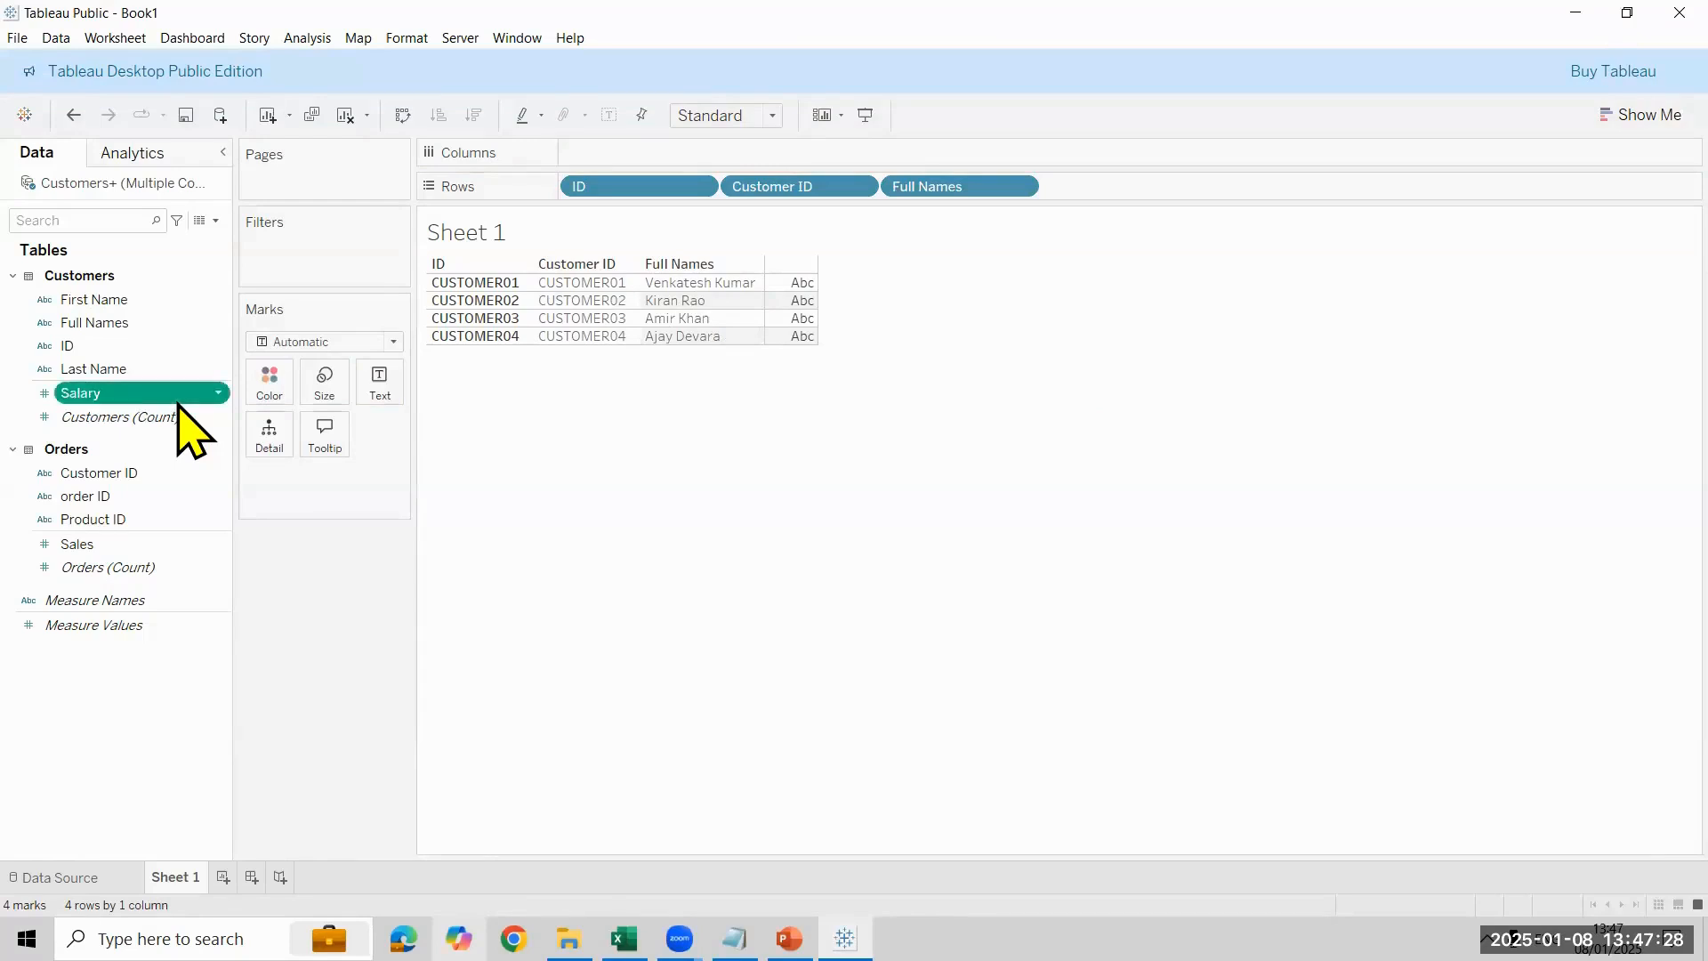
- Show Salary as the only measure in the Sheet 1 table, and replace it with Sales
drag(178, 396, 463, 605)
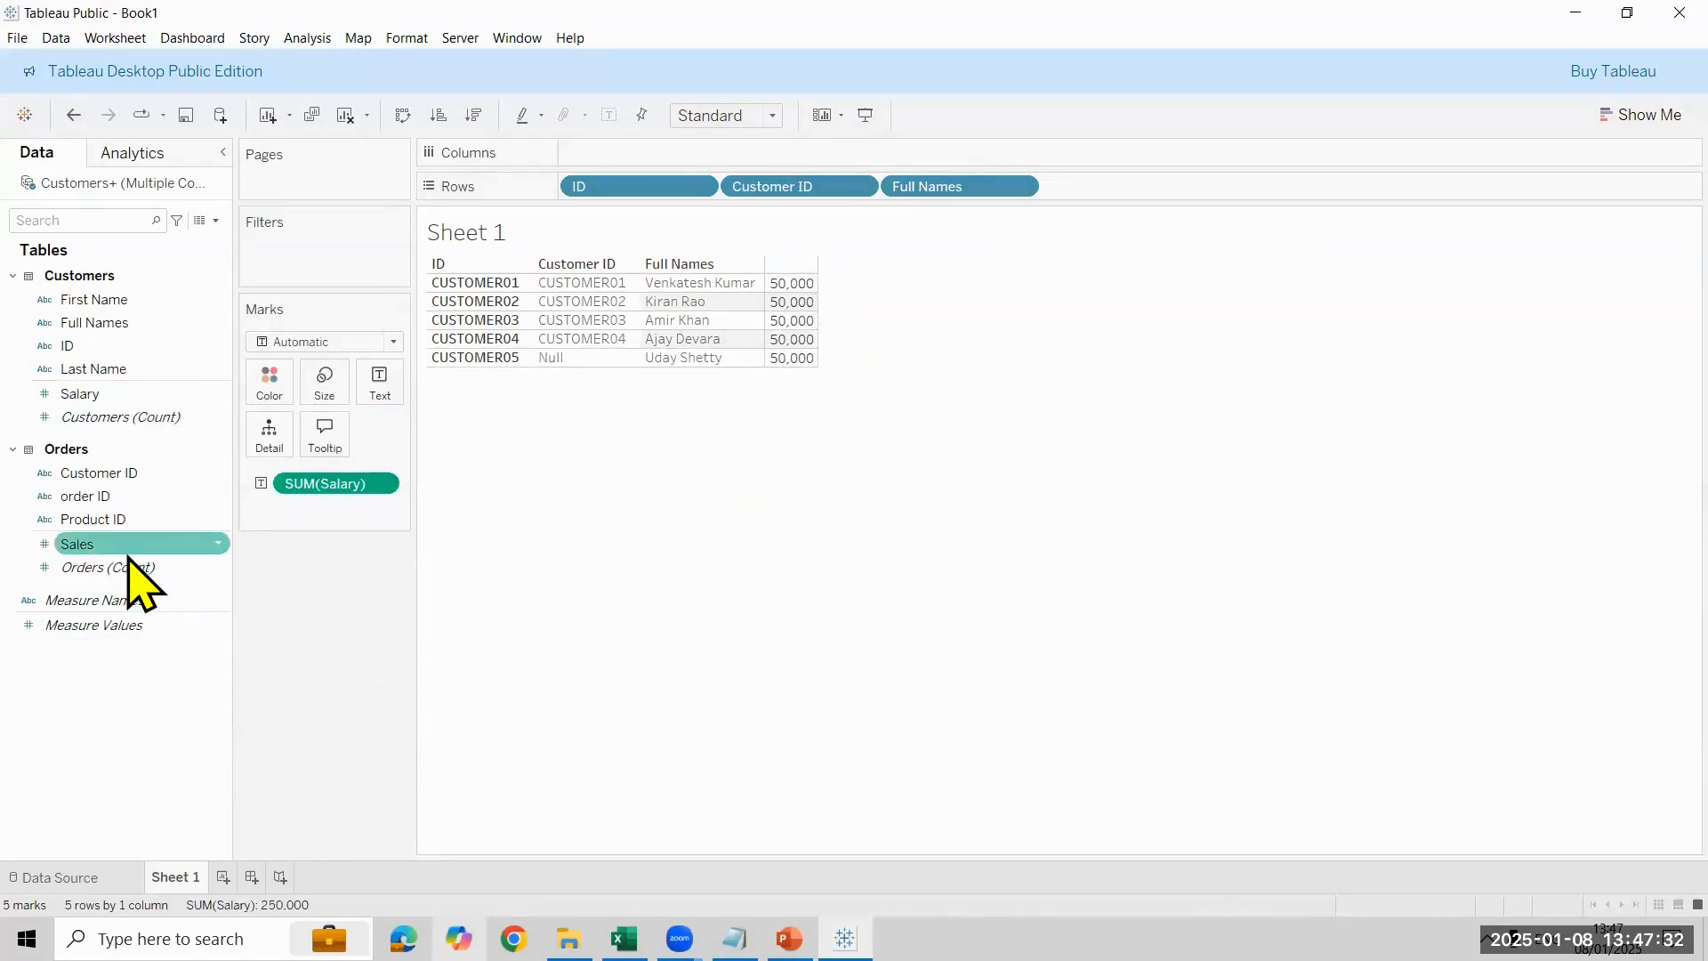
drag(356, 487, 144, 569)
drag(134, 546, 564, 647)
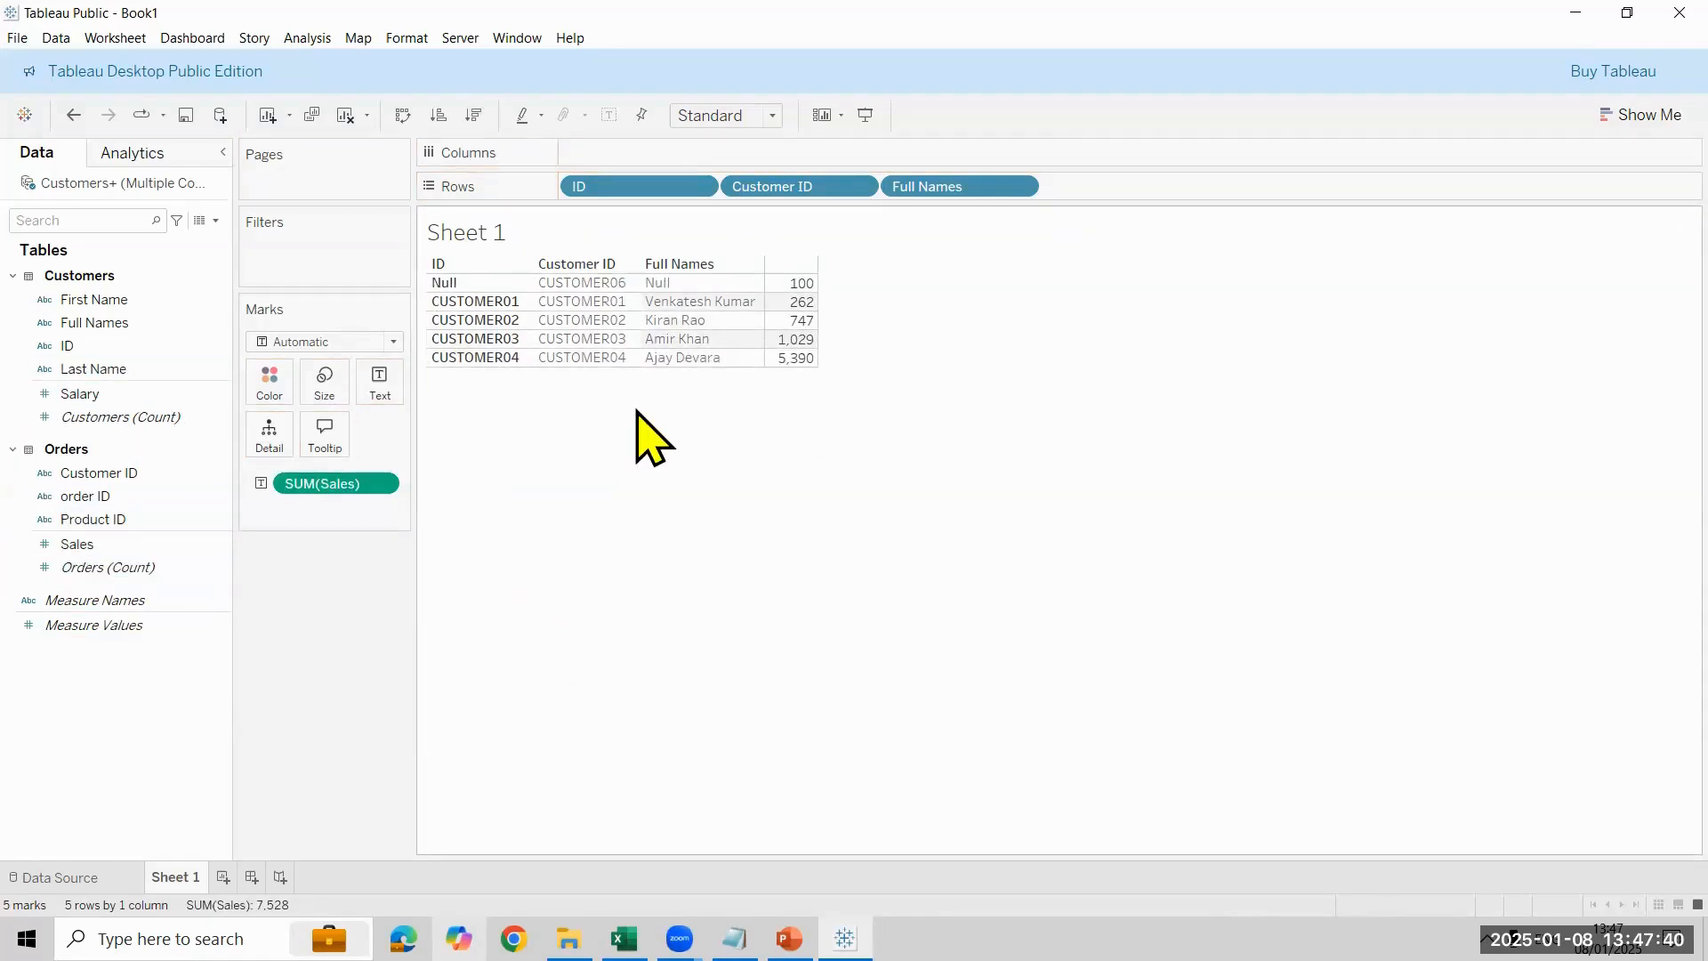
- Add Salary beside Sales in the Sheet 1 table and check the Customers–Orders model in the data source
click(174, 392)
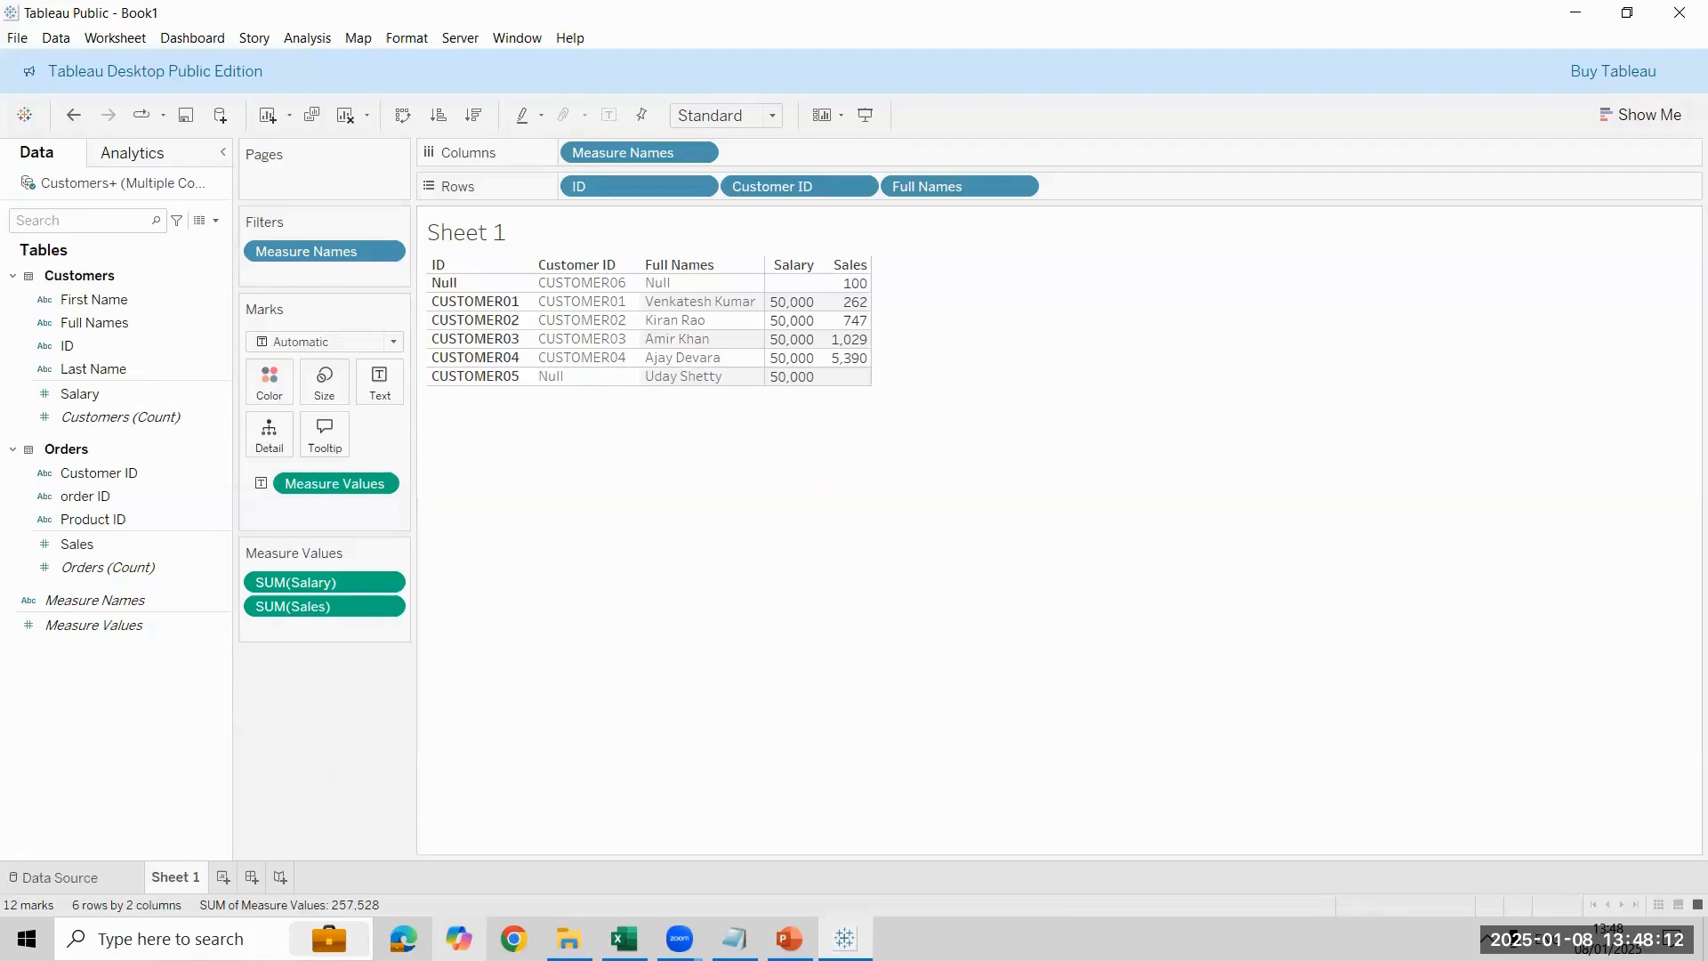
click(60, 877)
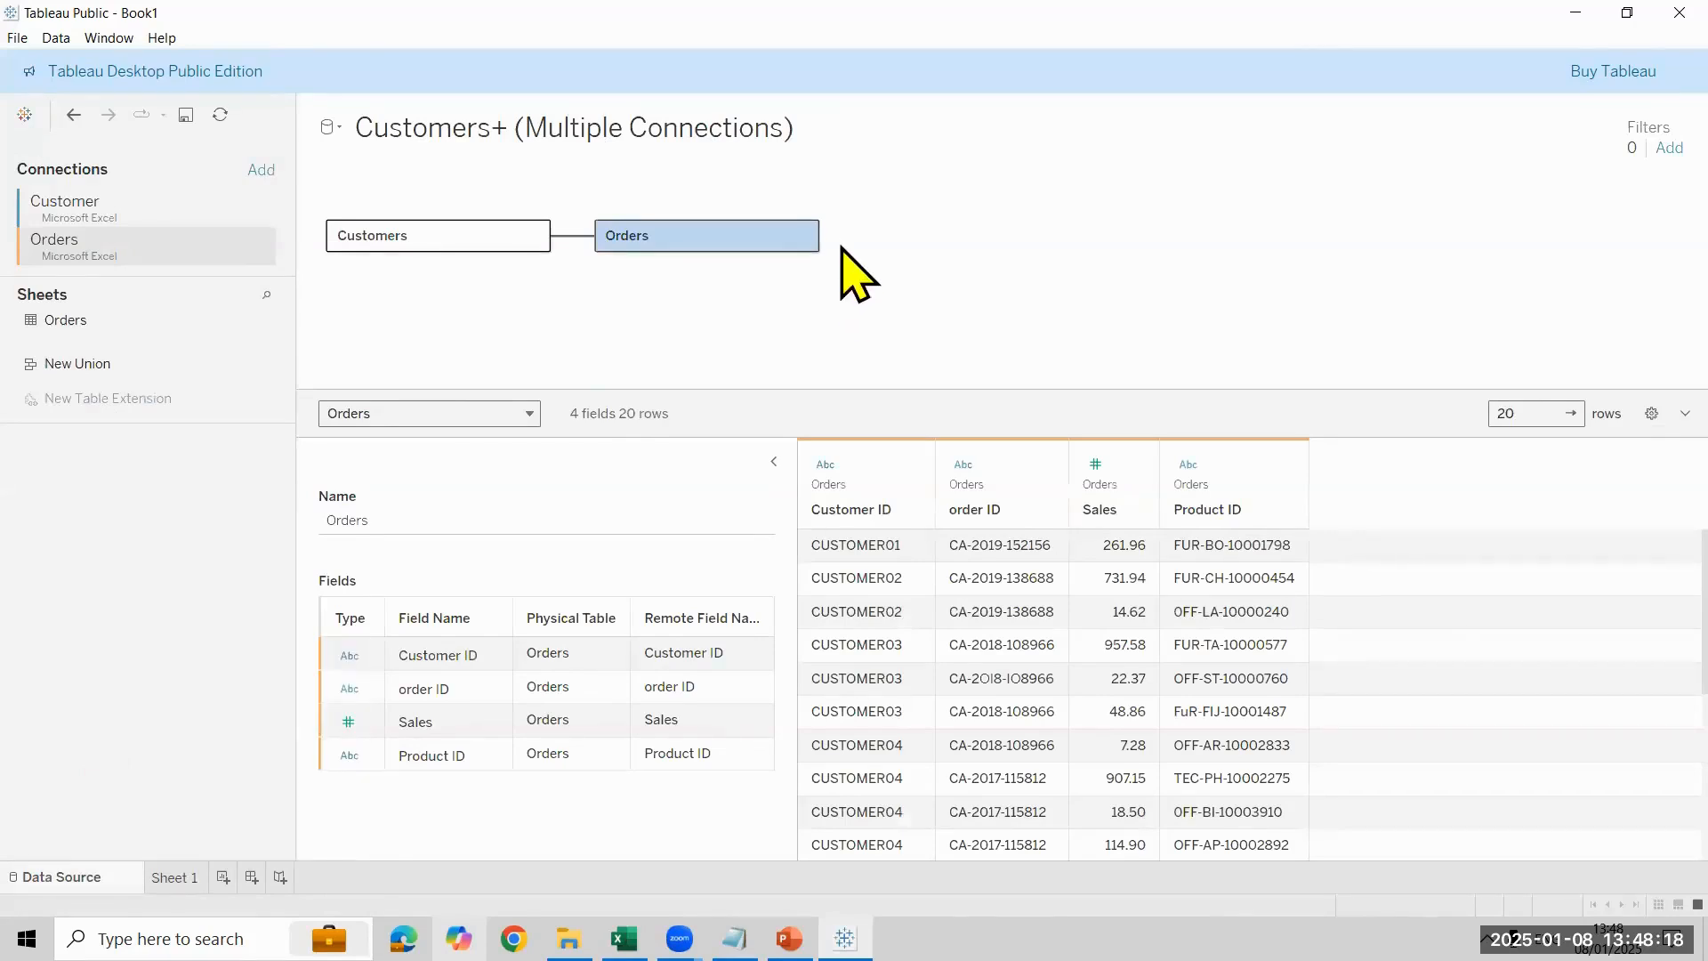
click(174, 877)
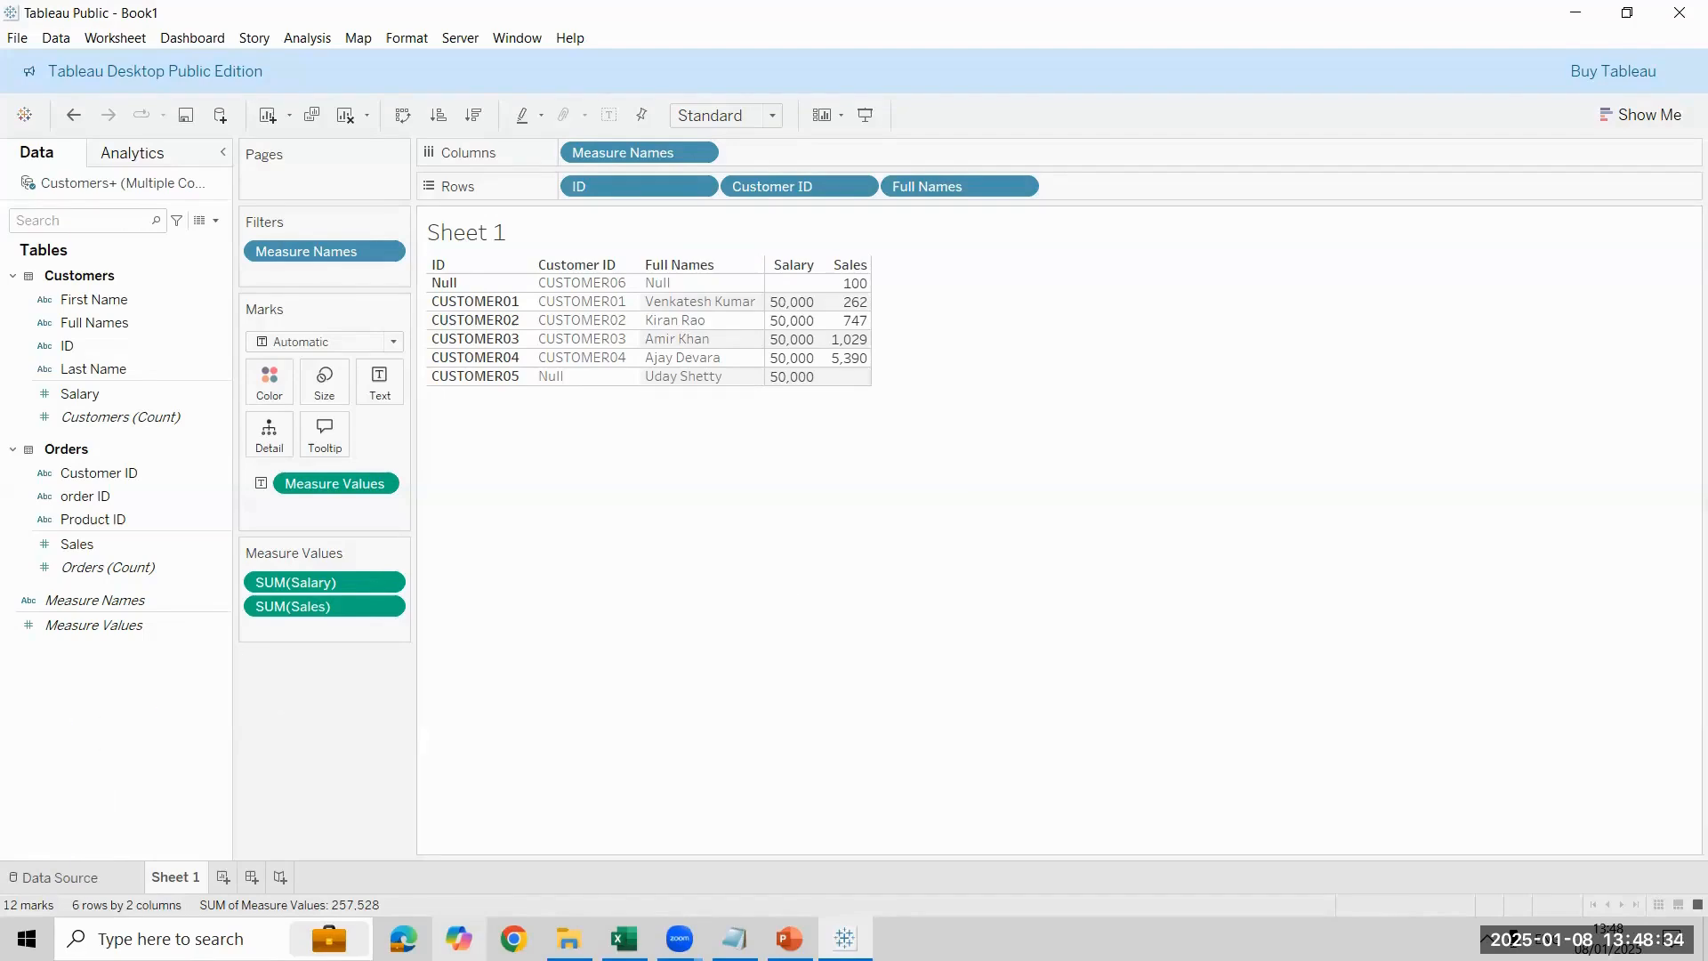
- Set Referential Integrity to All records match for both Customers and Orders, and view the table on Sheet 1
click(54, 877)
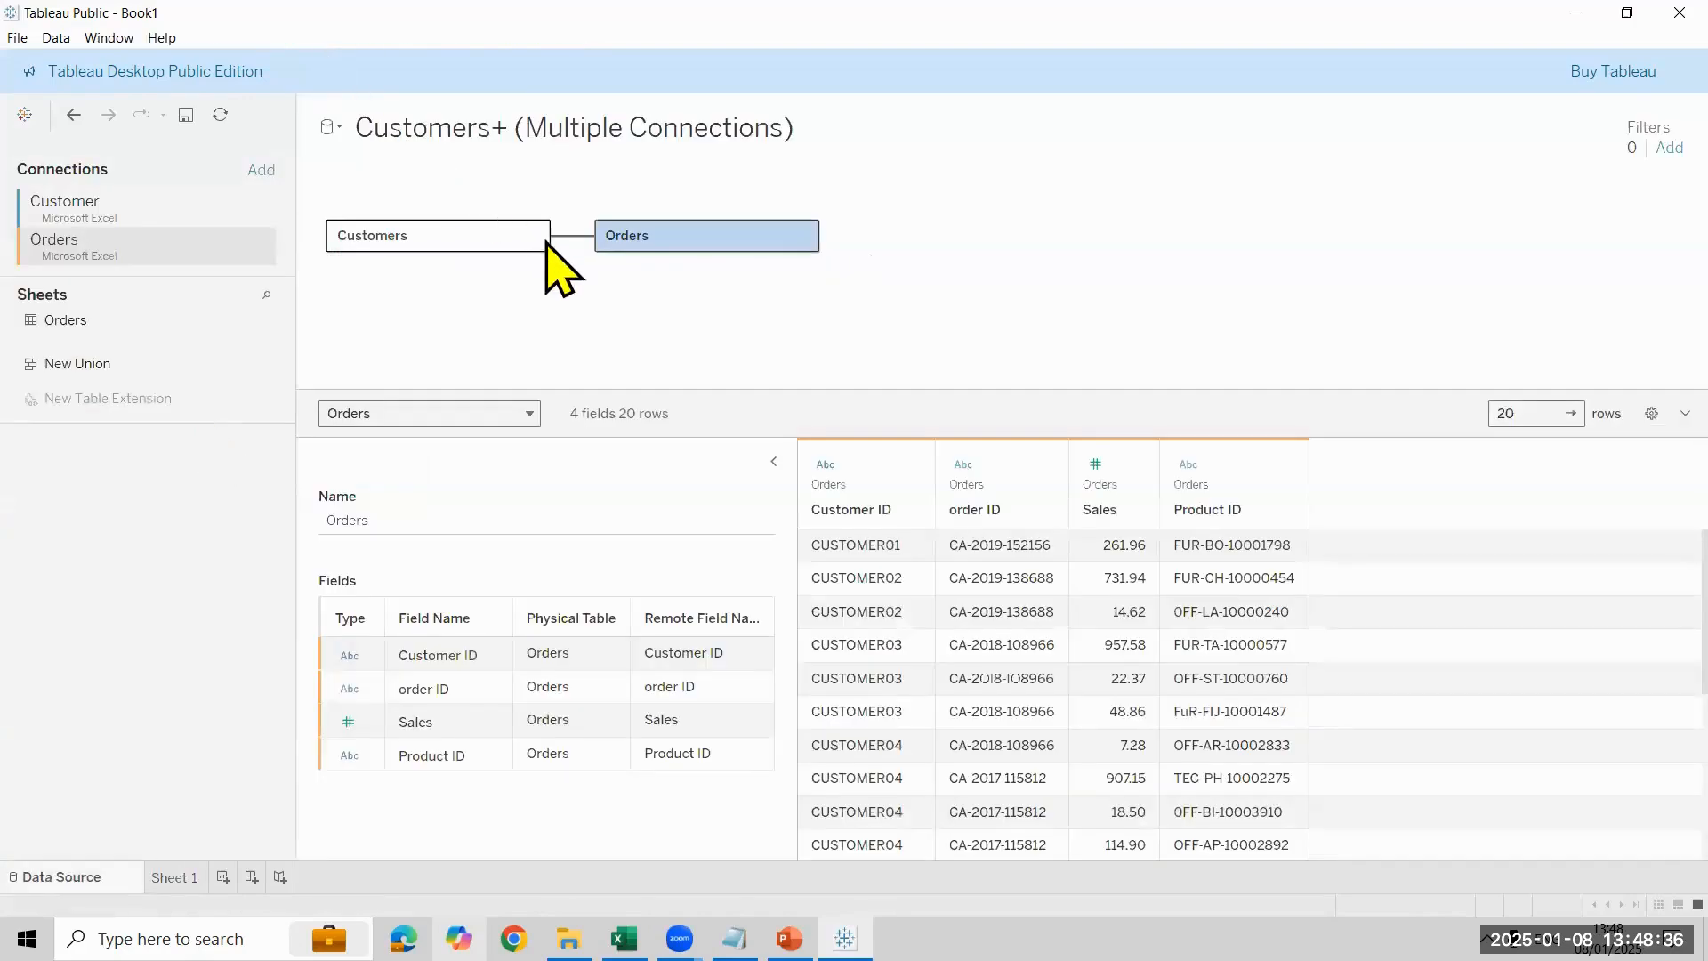
click(574, 238)
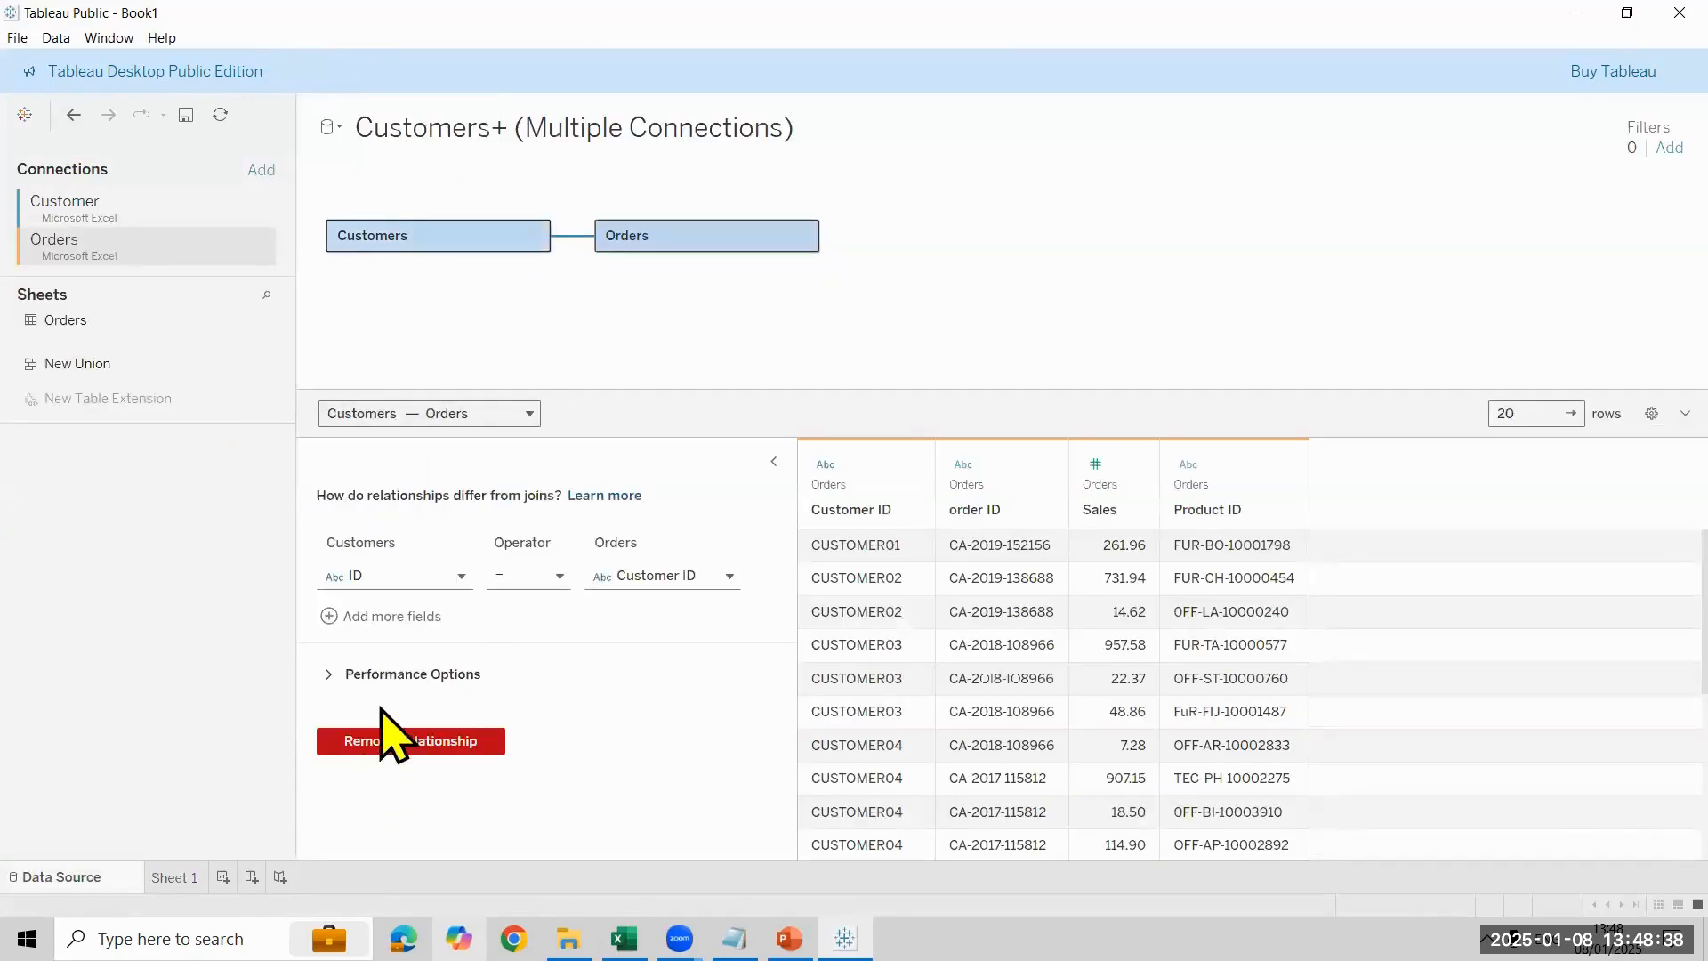
click(391, 675)
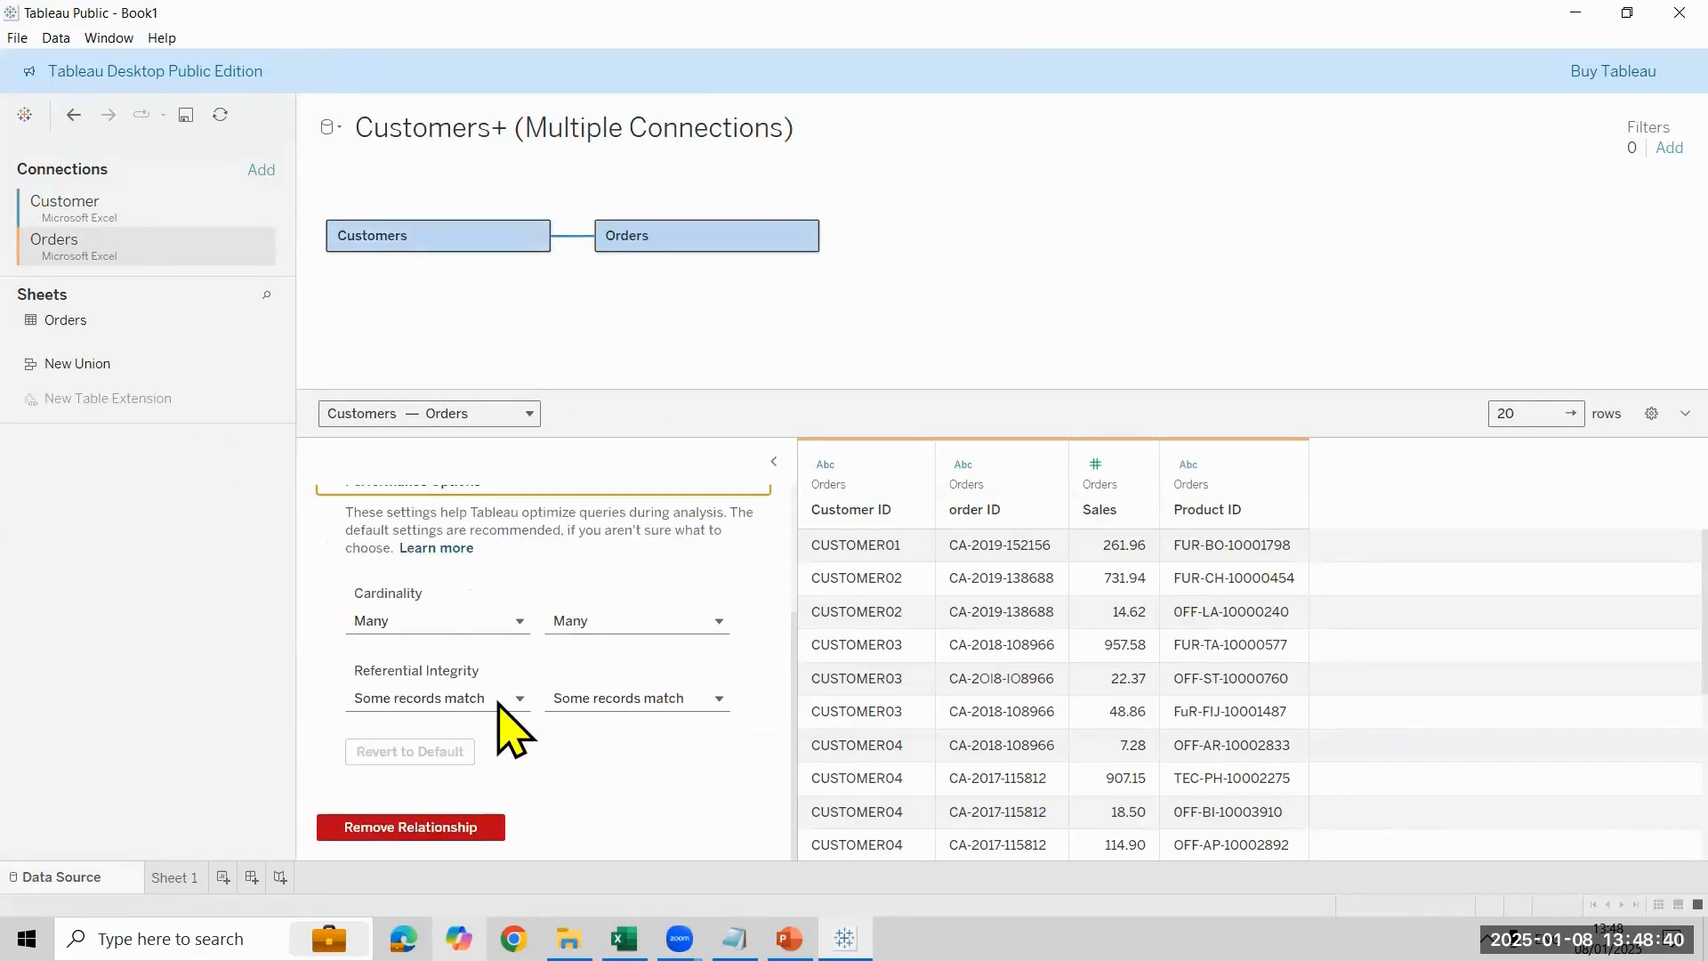
click(495, 699)
click(483, 760)
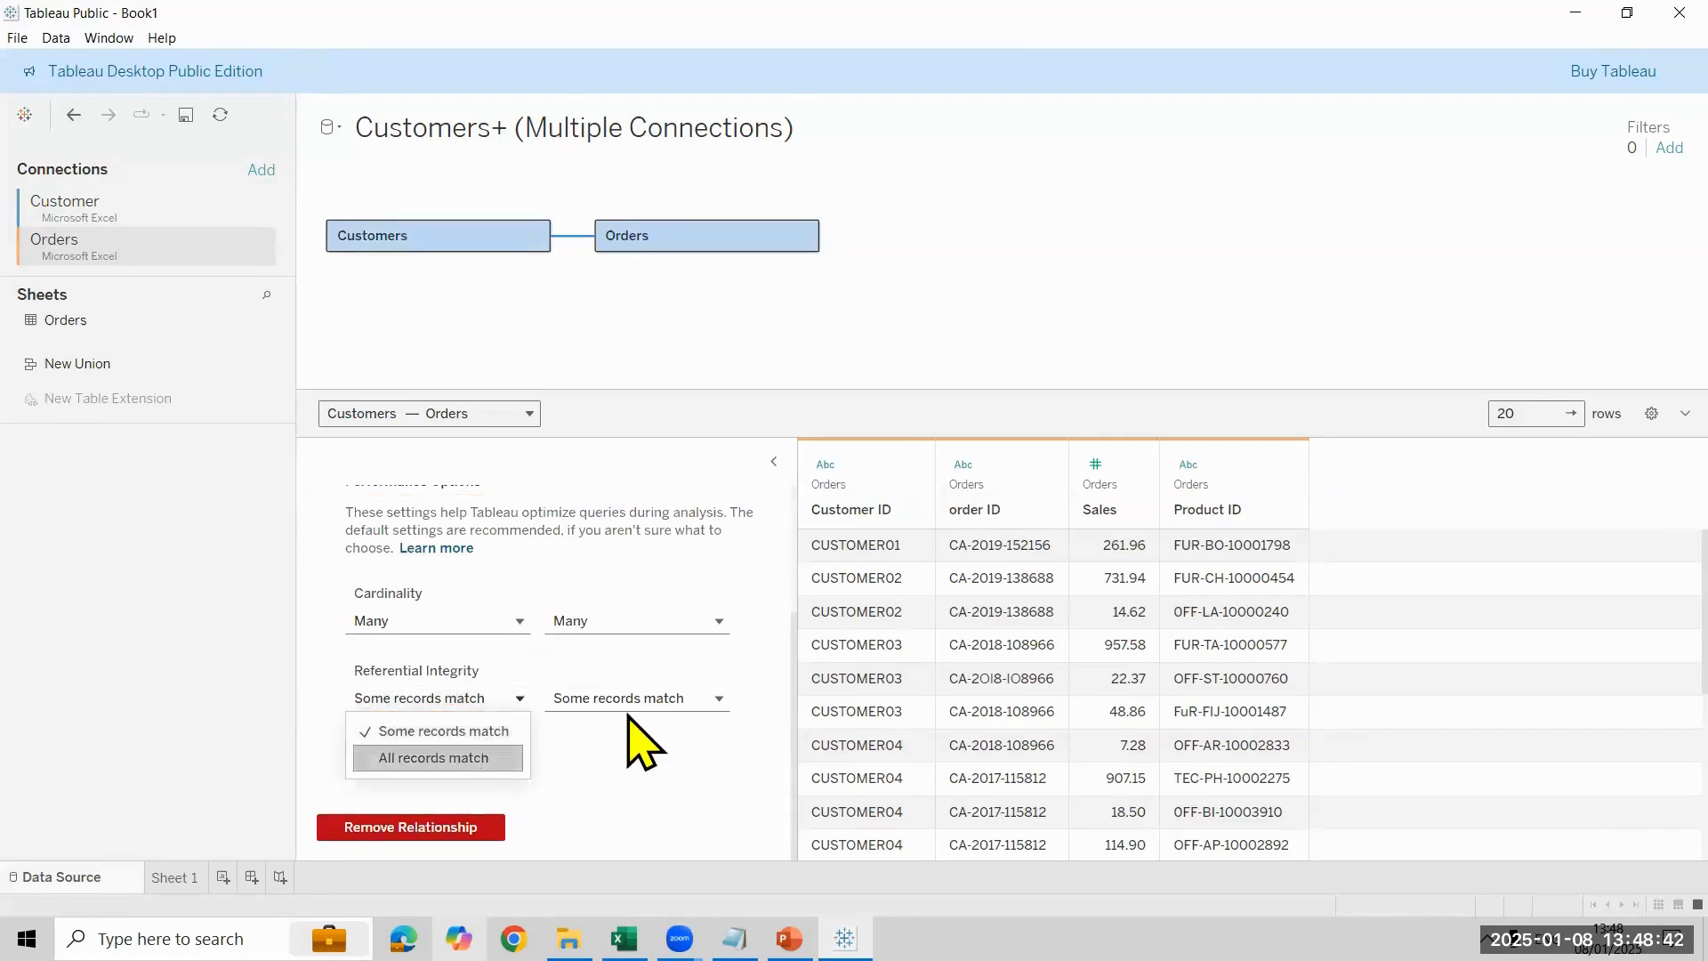
click(637, 697)
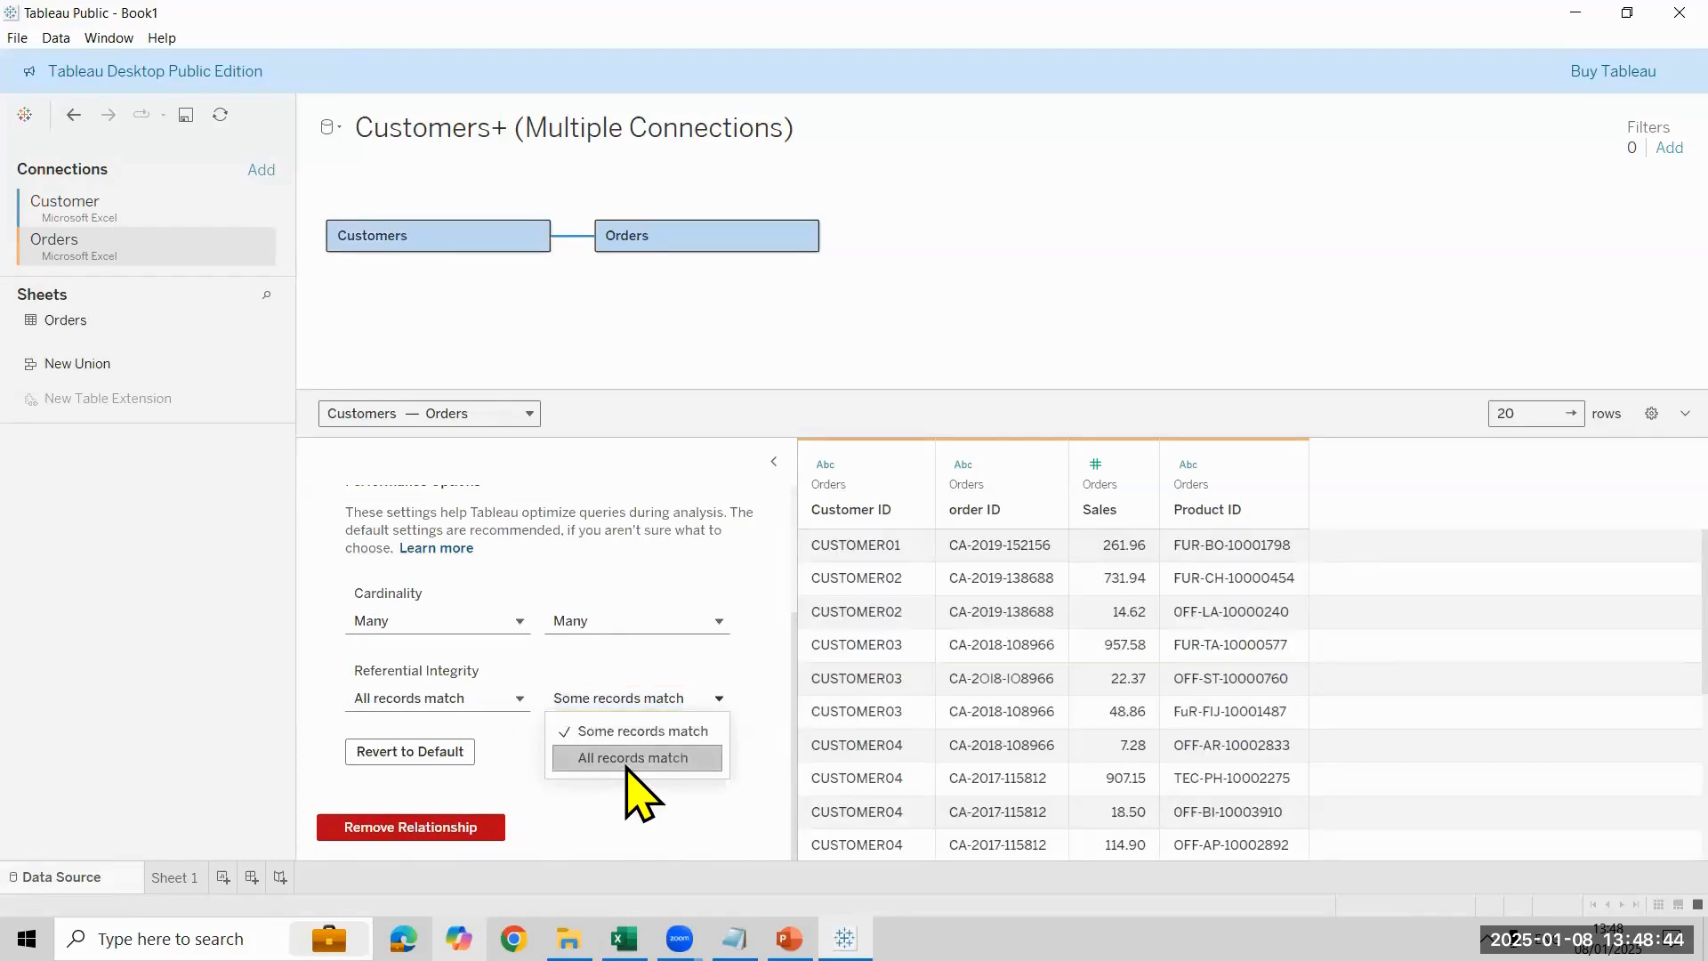
click(632, 758)
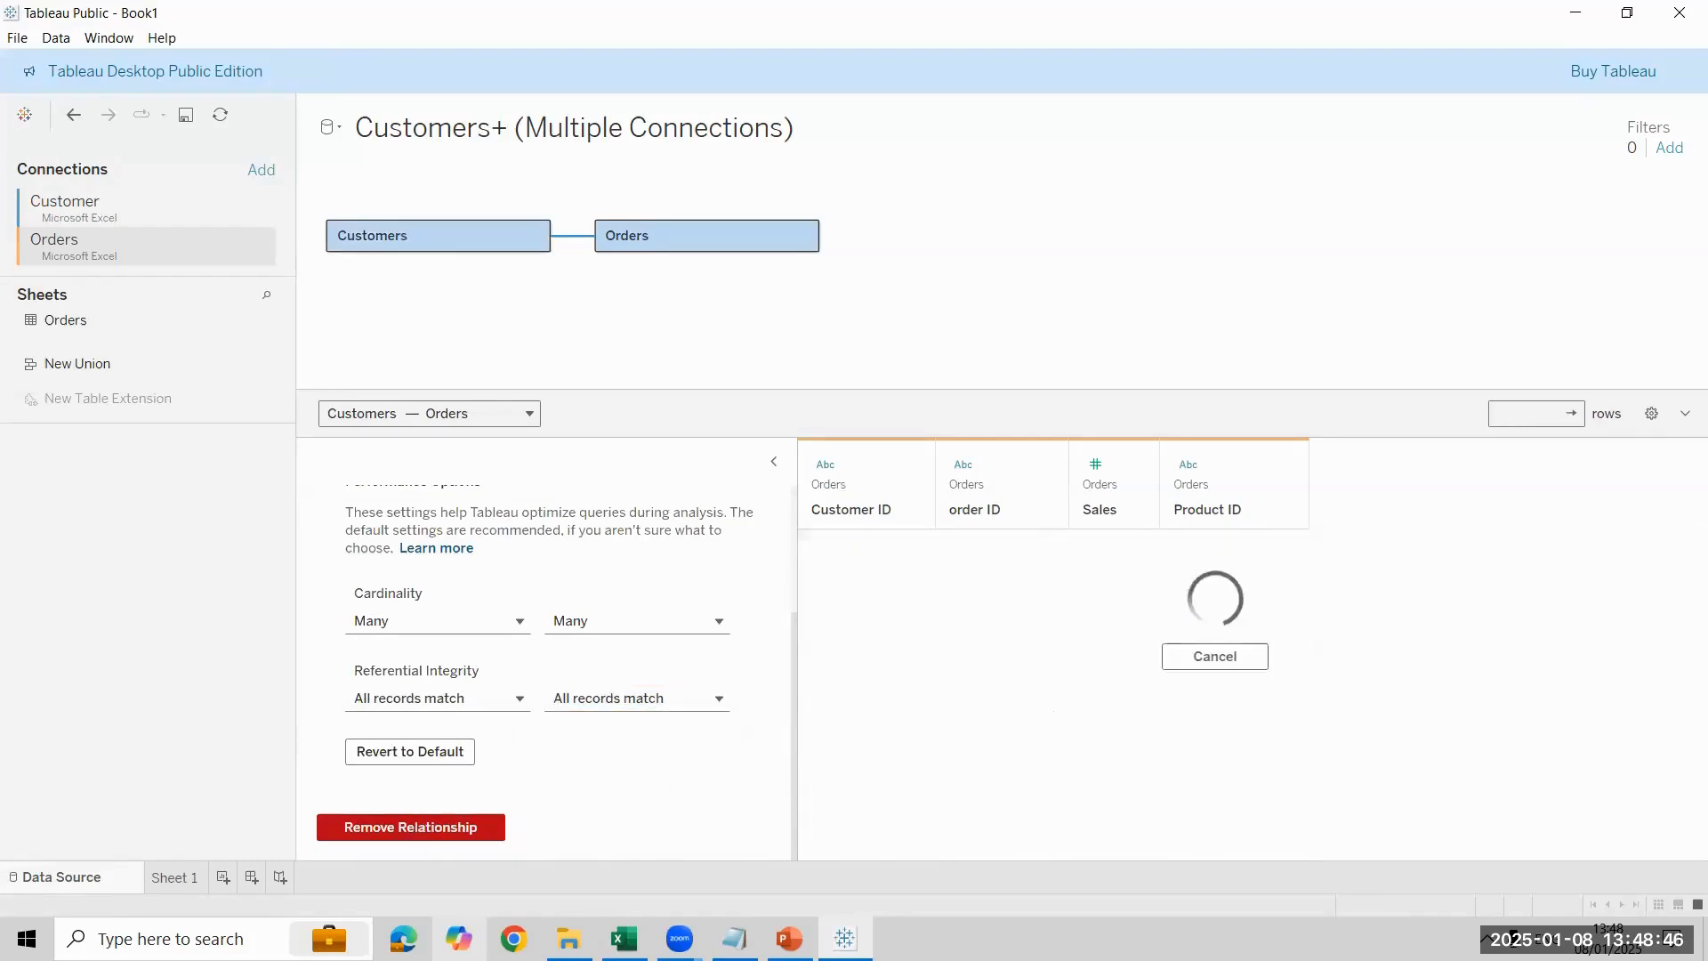
click(176, 878)
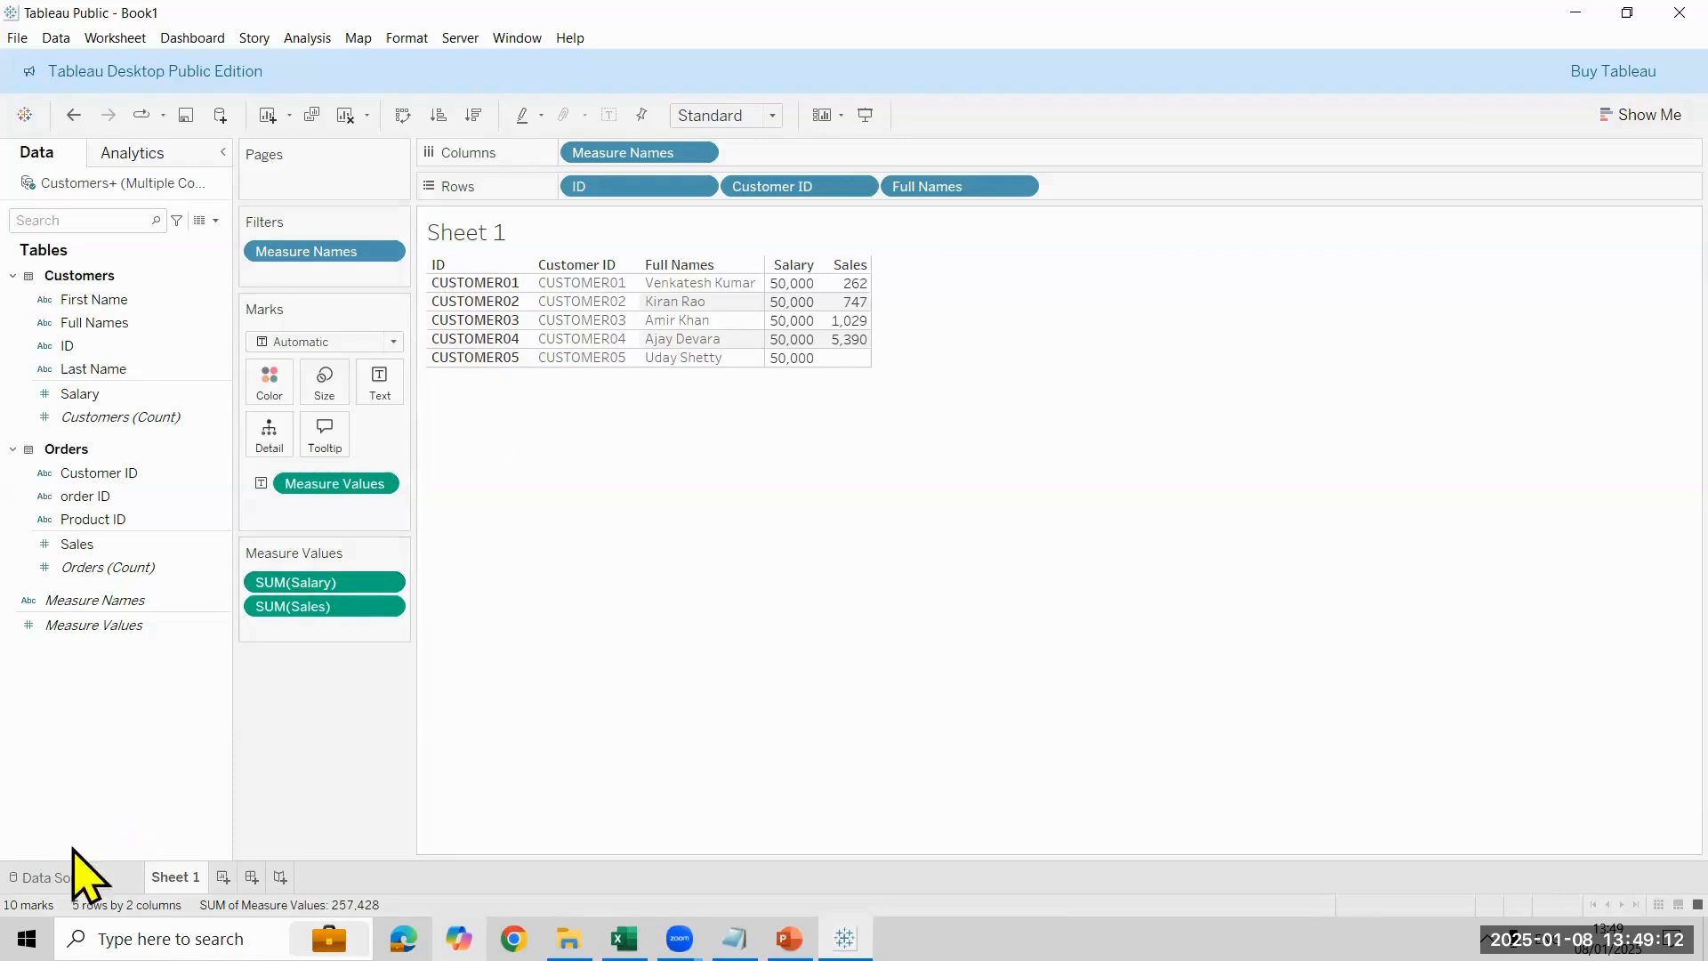
- Revert the performance options of the Customers–Orders relationship to their defaults and view the table on Sheet 1
click(59, 877)
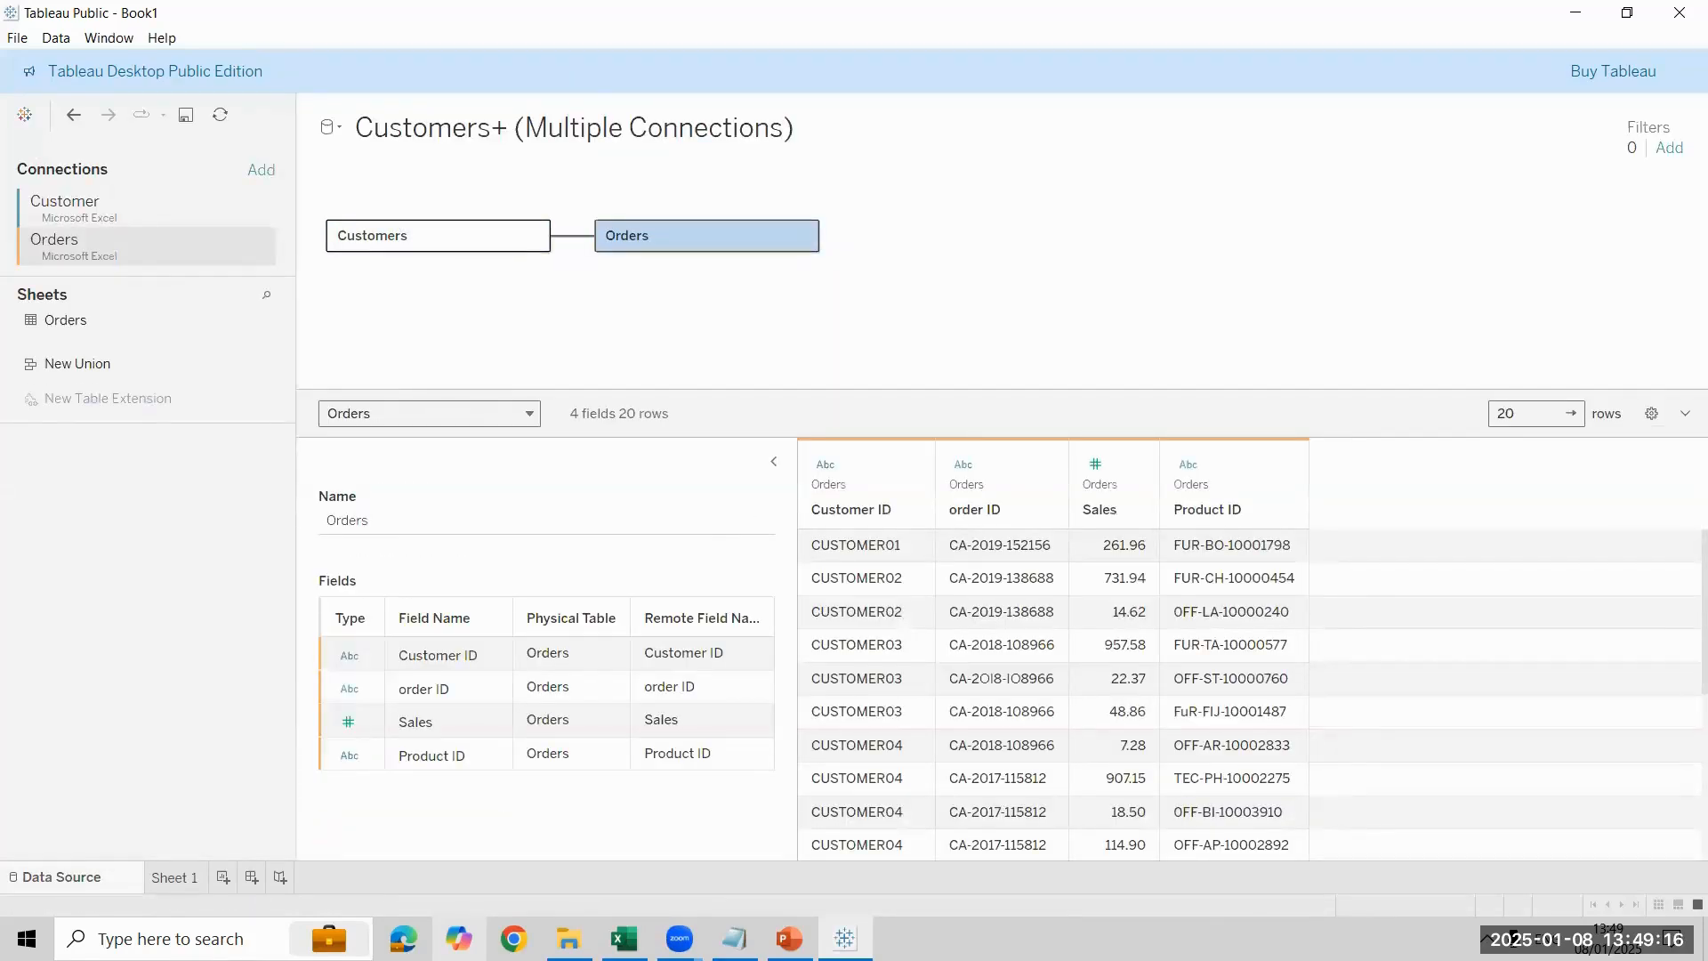
click(175, 877)
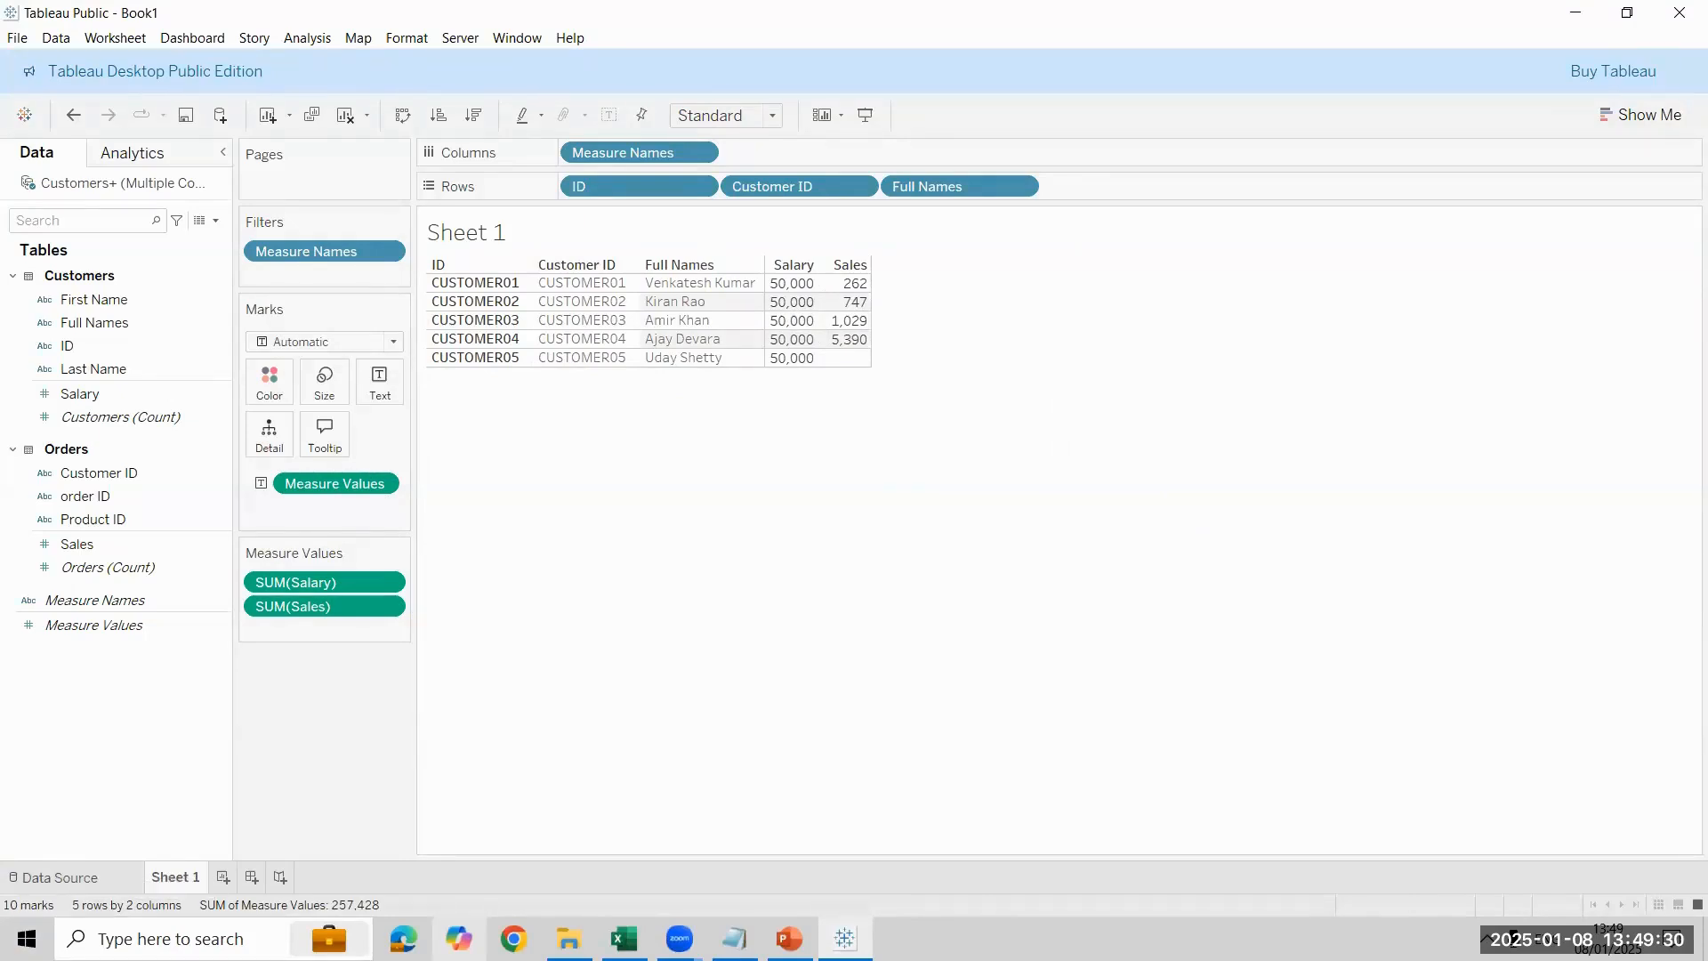
click(53, 877)
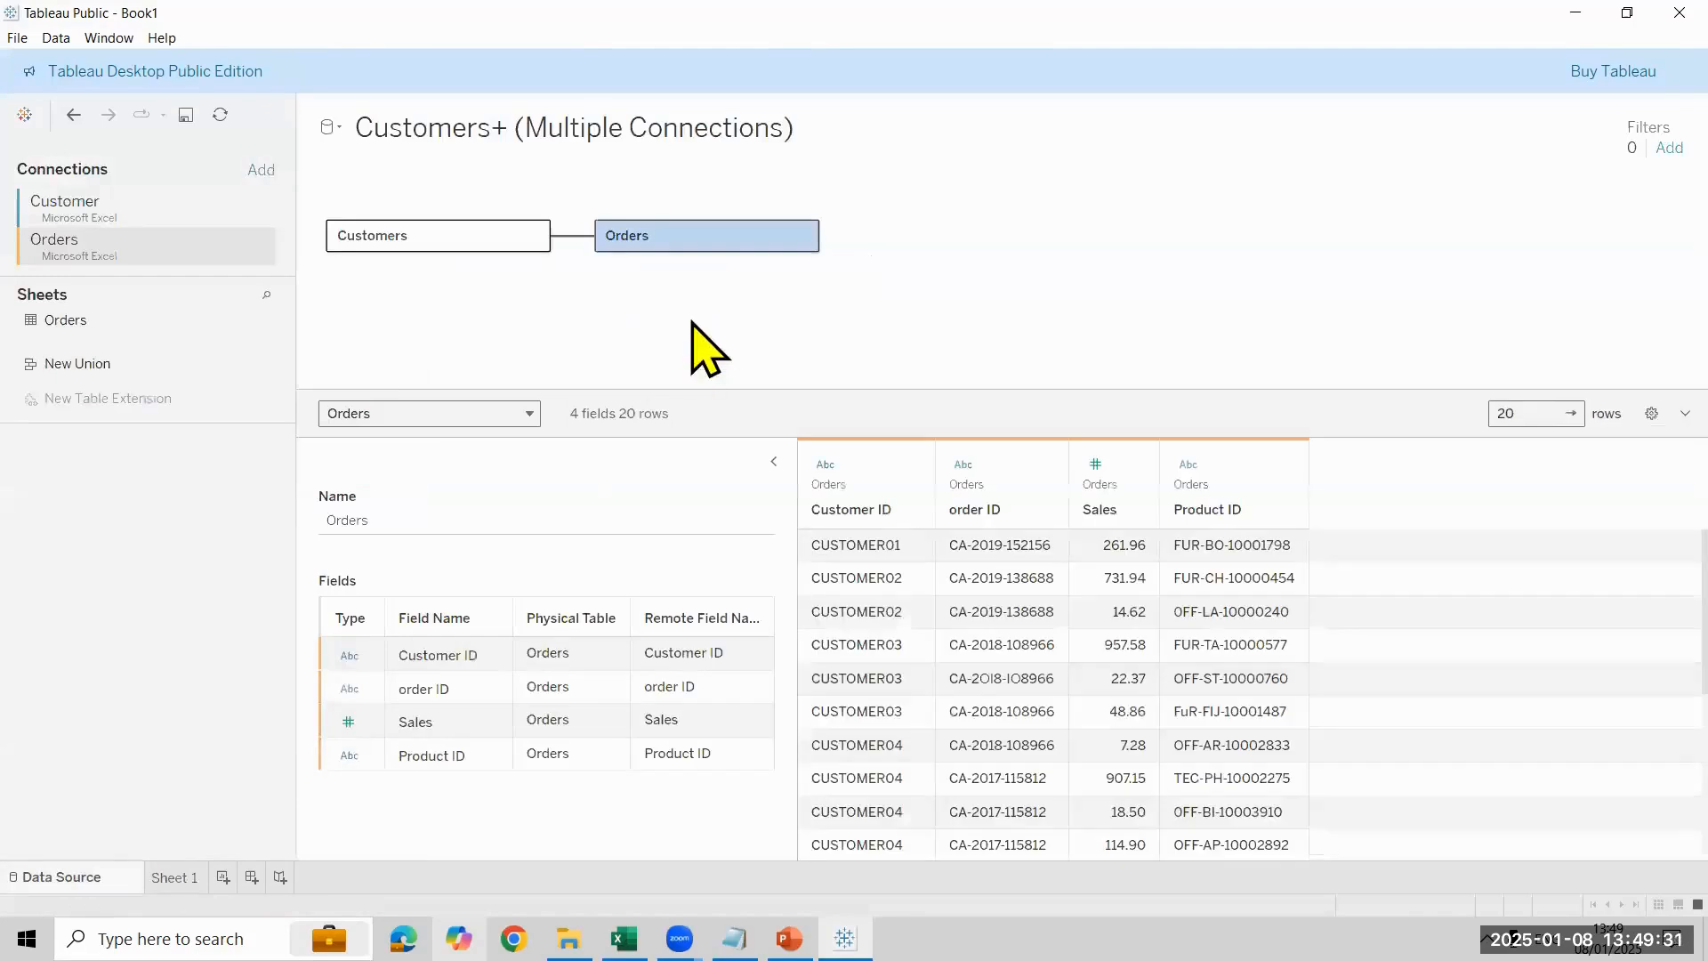
click(572, 236)
scroll(570, 774, down, 5)
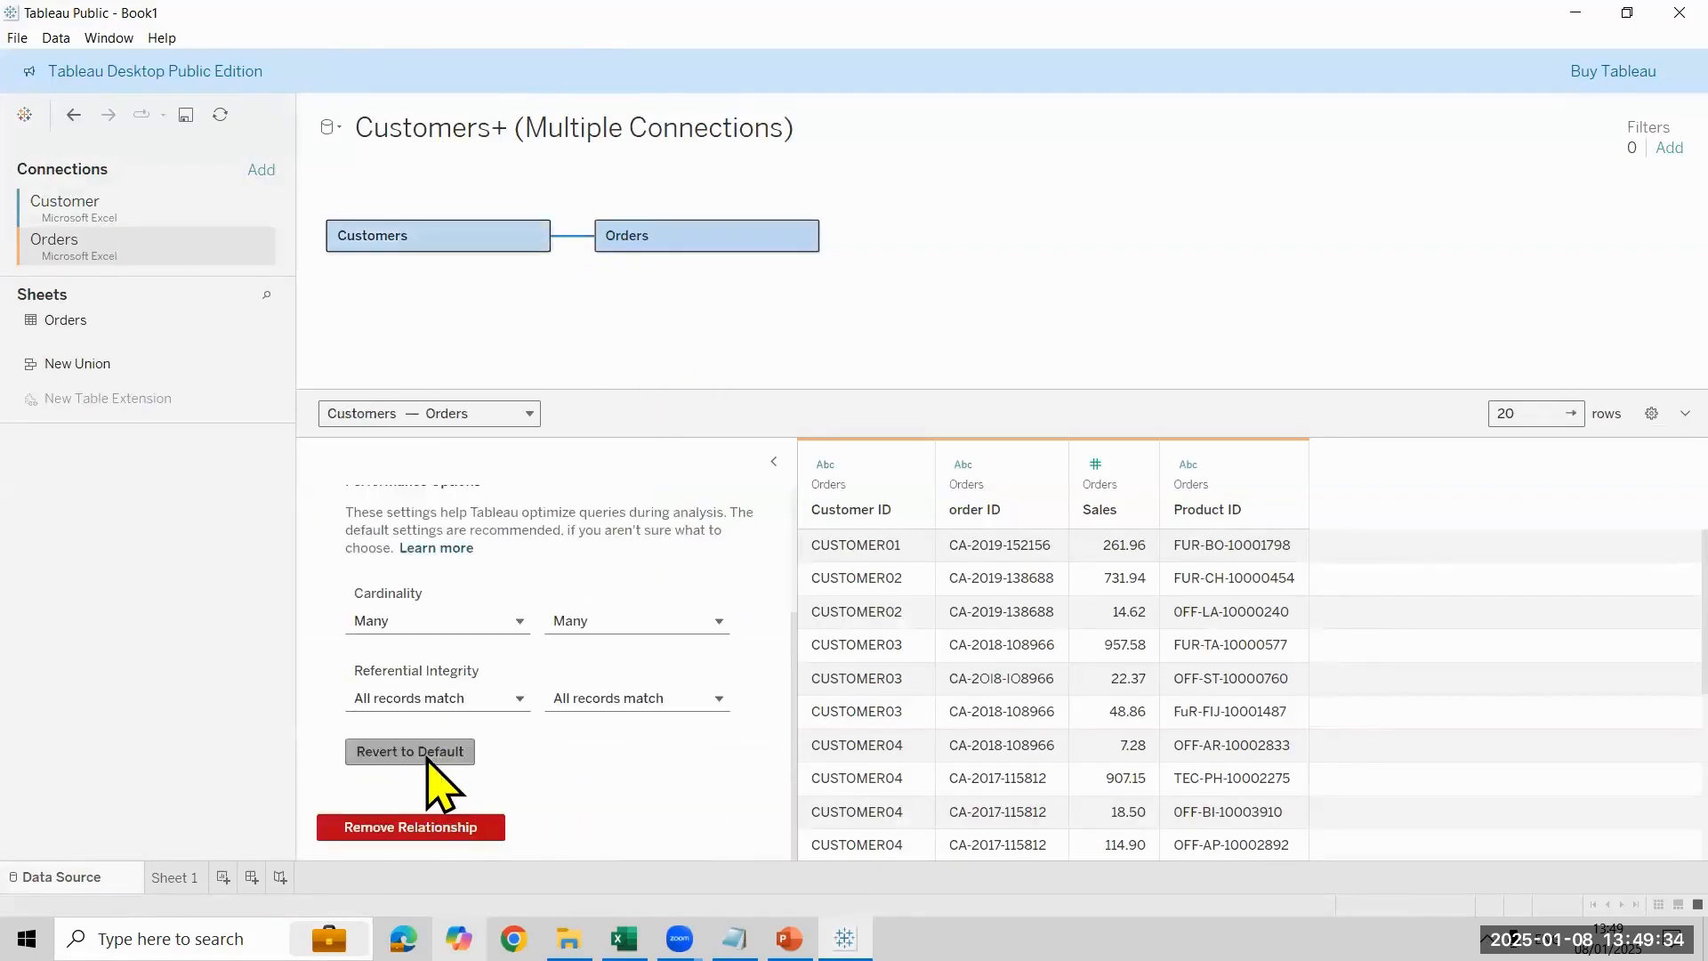
click(425, 754)
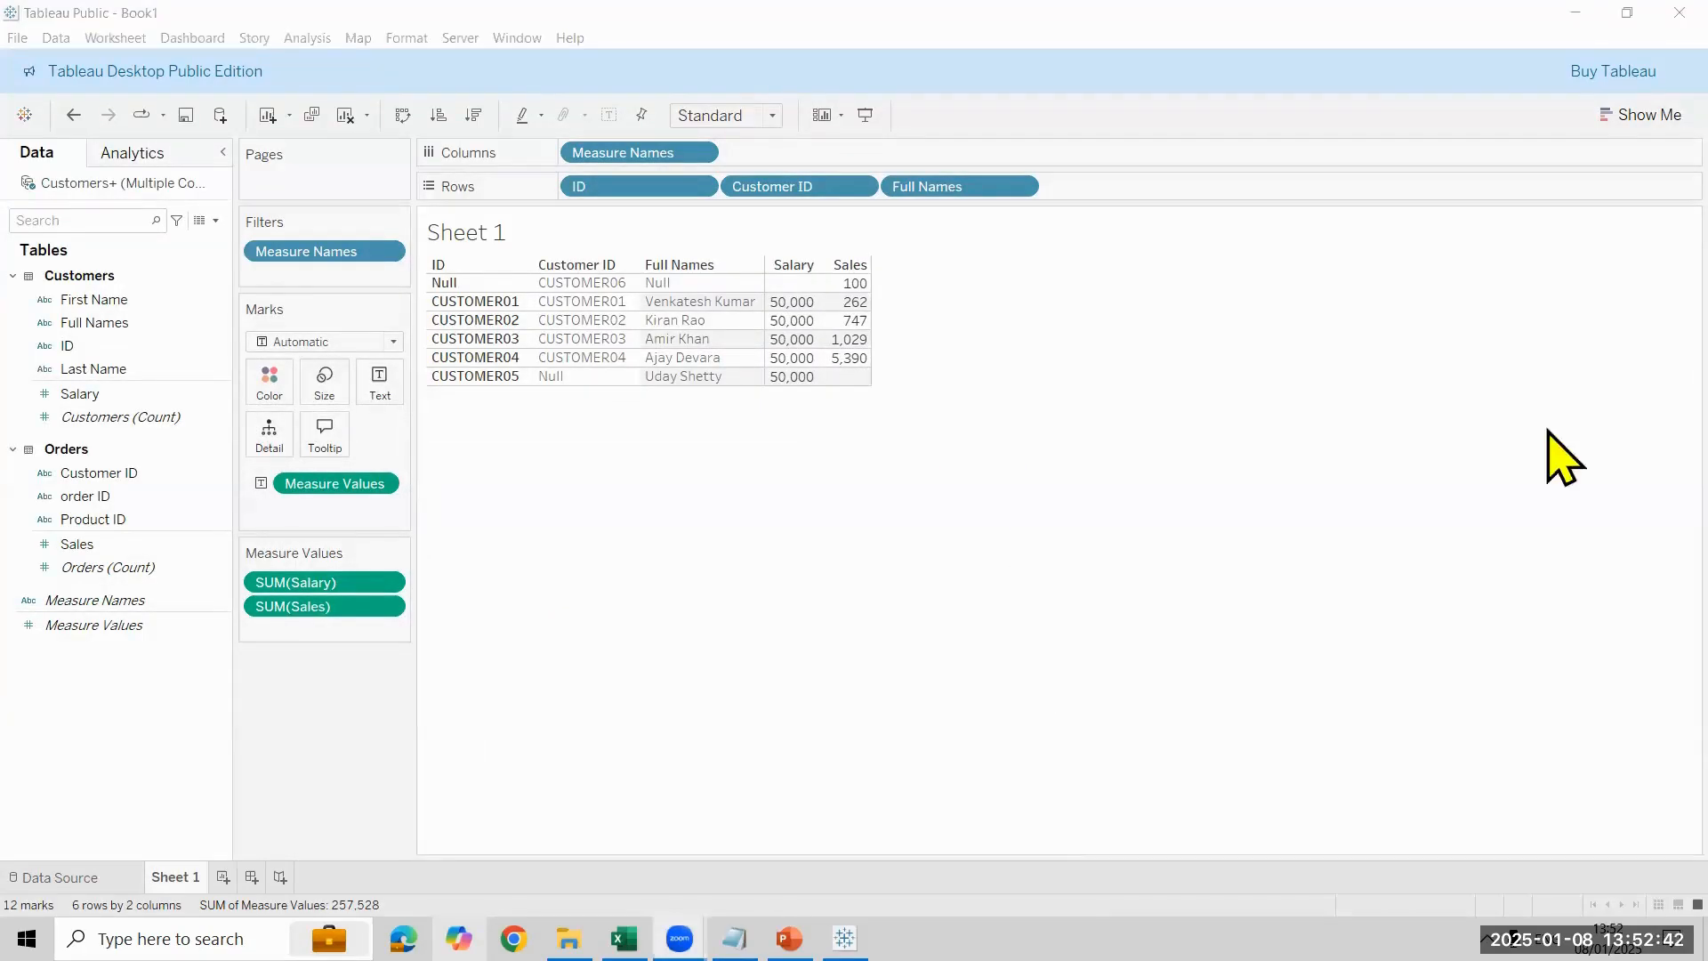
- Exclude the Null Full Names row from the Sheet 1 table, and remove the Full Names filter again
right_click(728, 289)
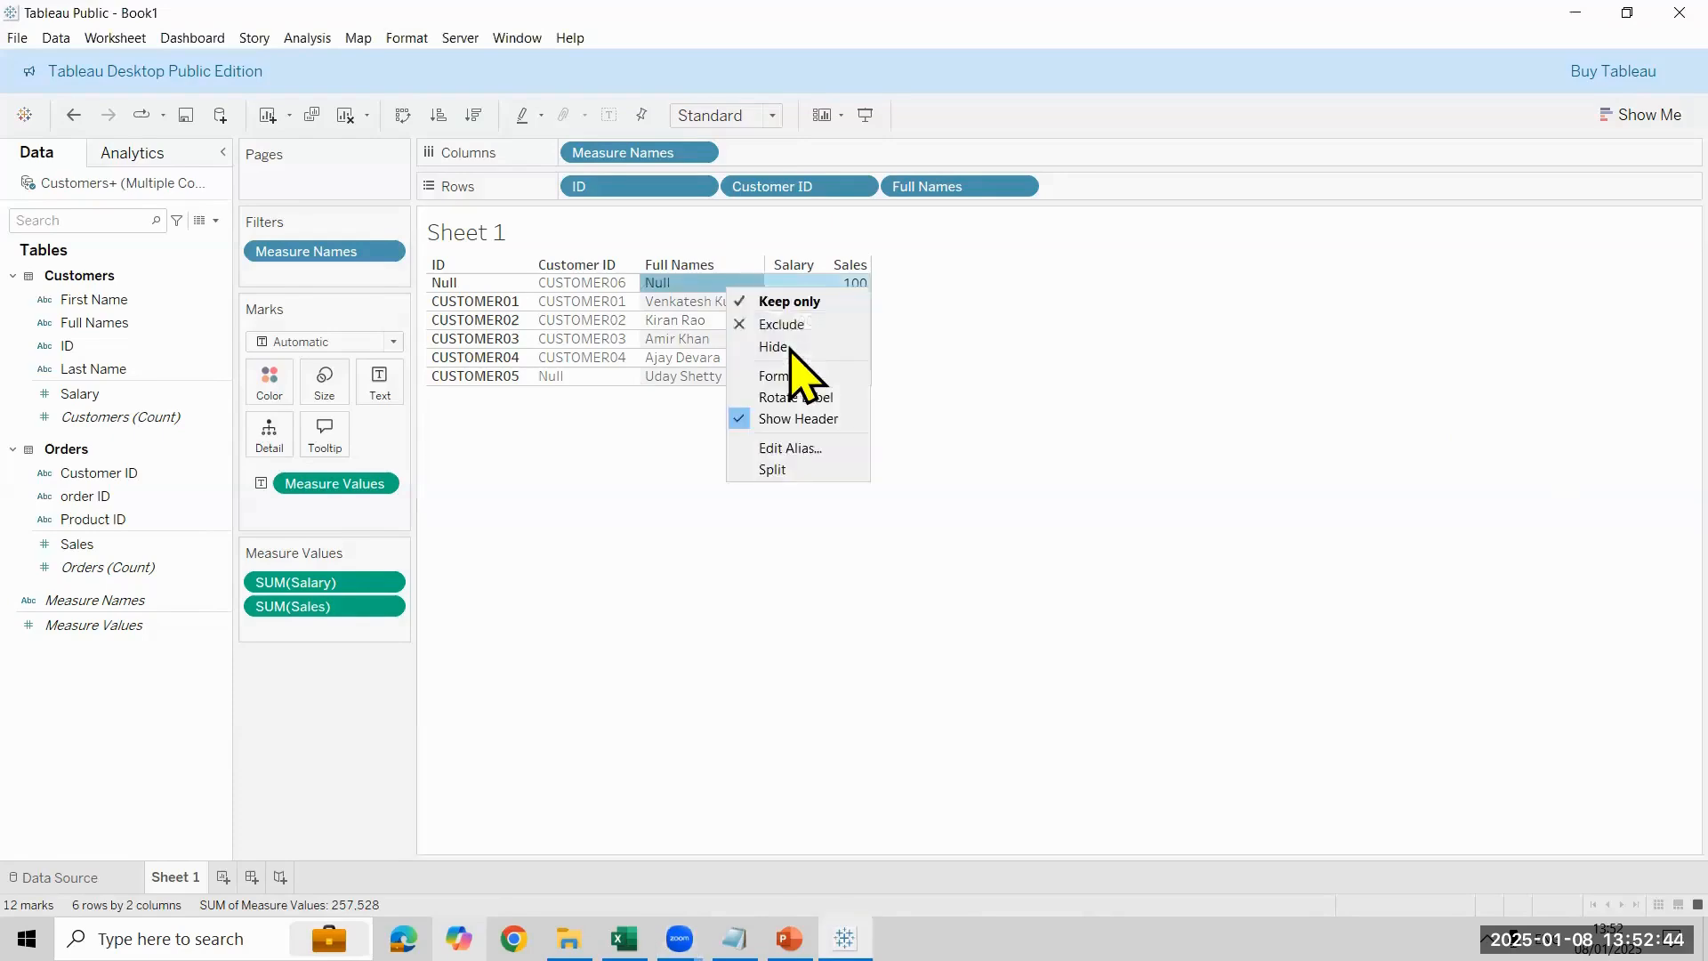
click(948, 412)
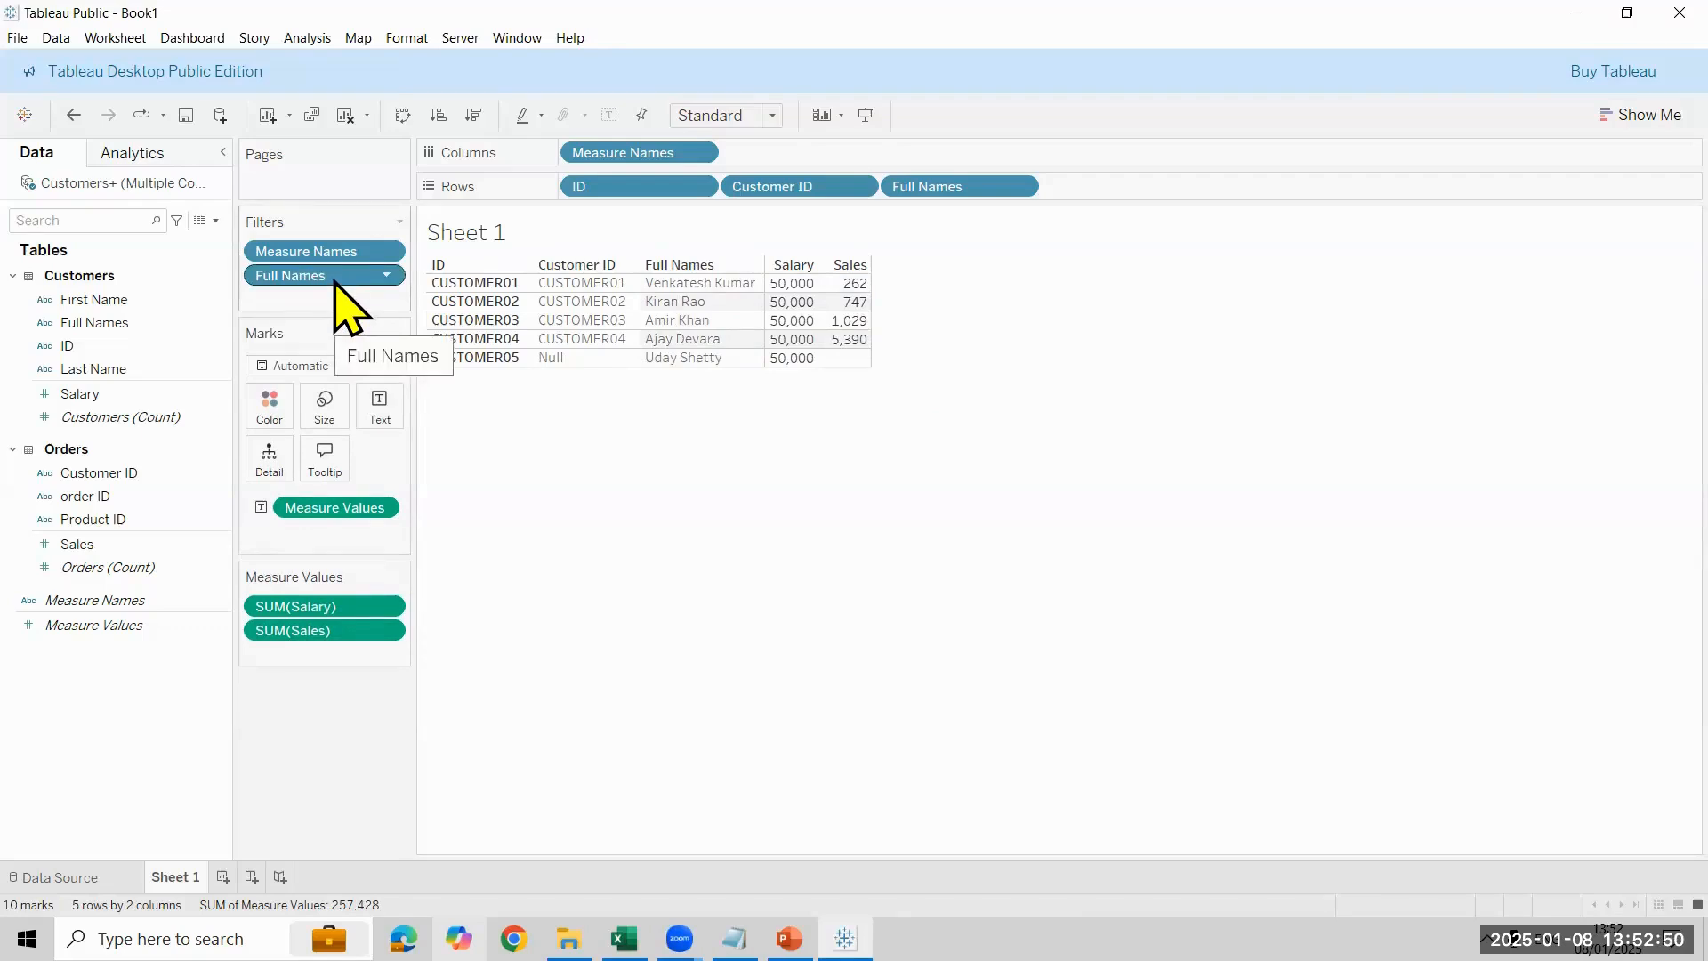
drag(336, 283, 165, 336)
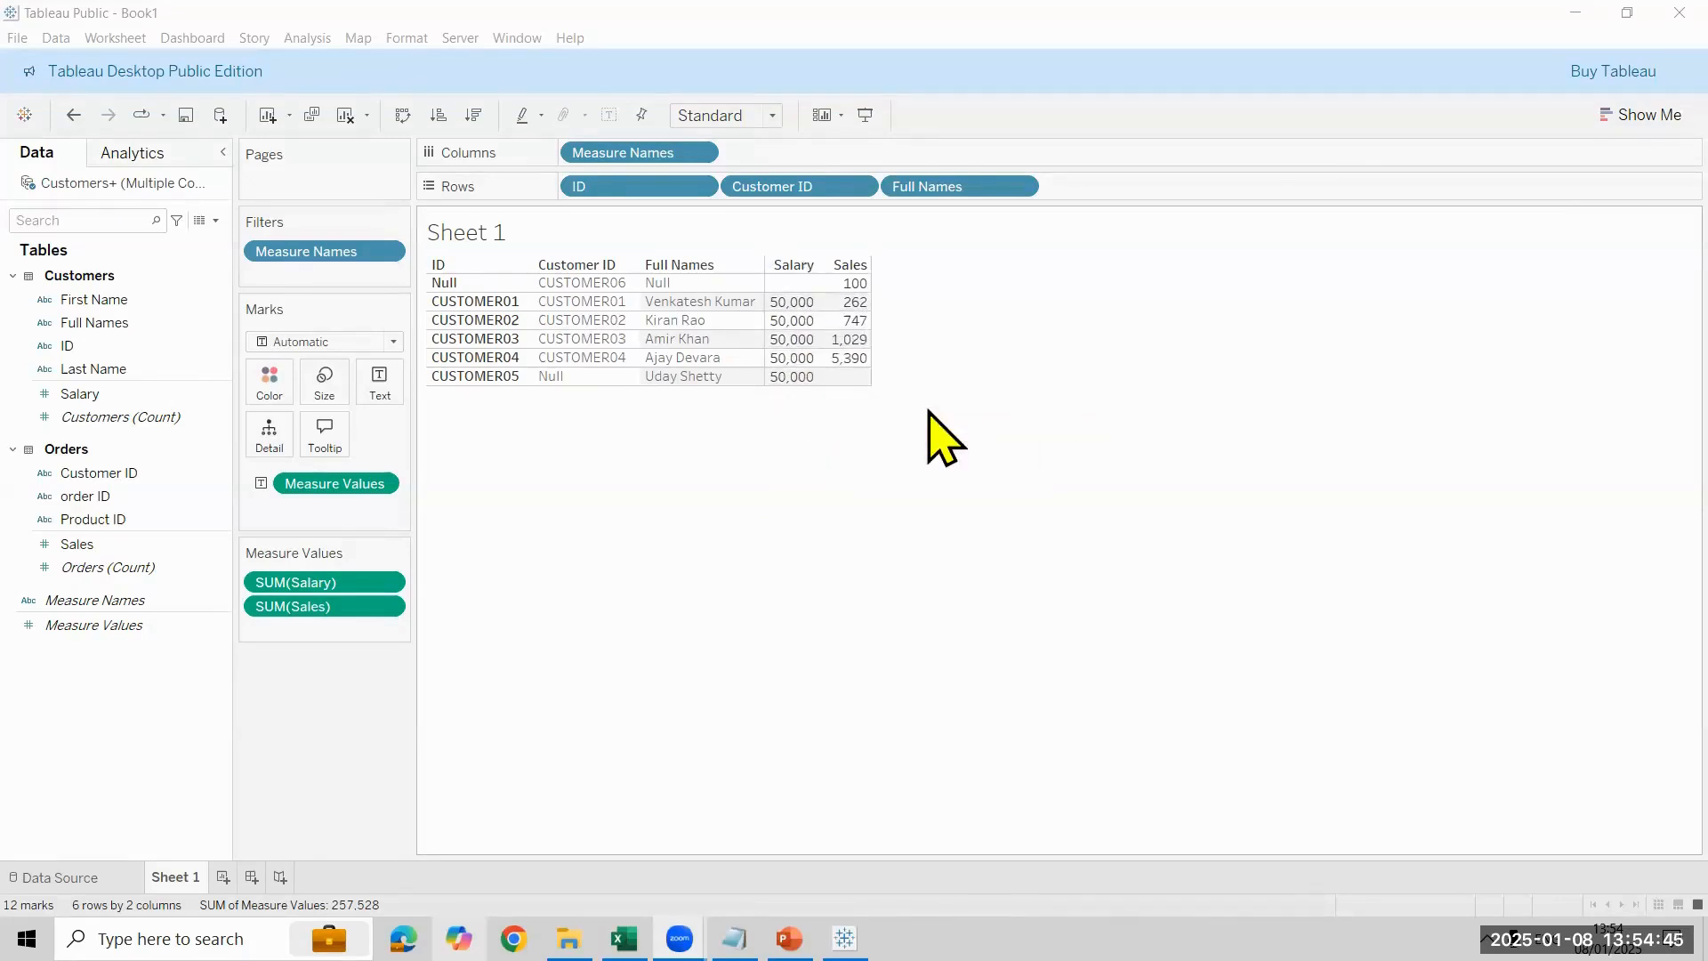
- Save the workbook in the Tableau 12PM folder as a Tableau Packaged Workbook (*.twbx) named Day-8 Relationship
click(18, 38)
click(98, 174)
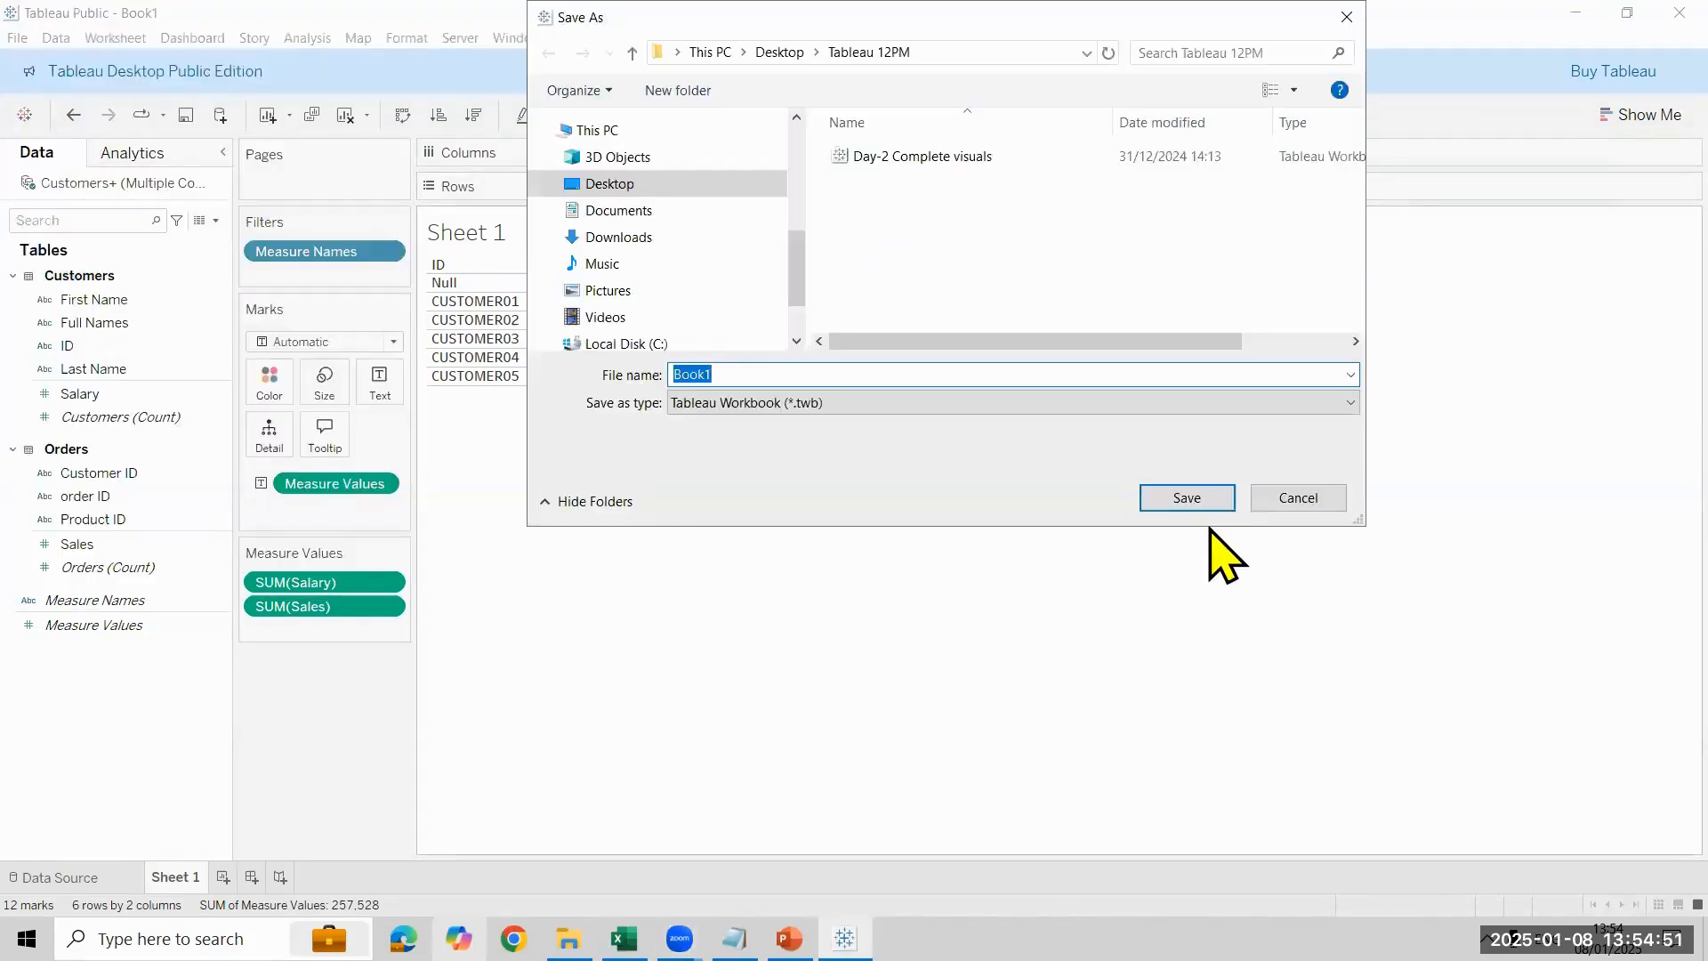
click(1037, 402)
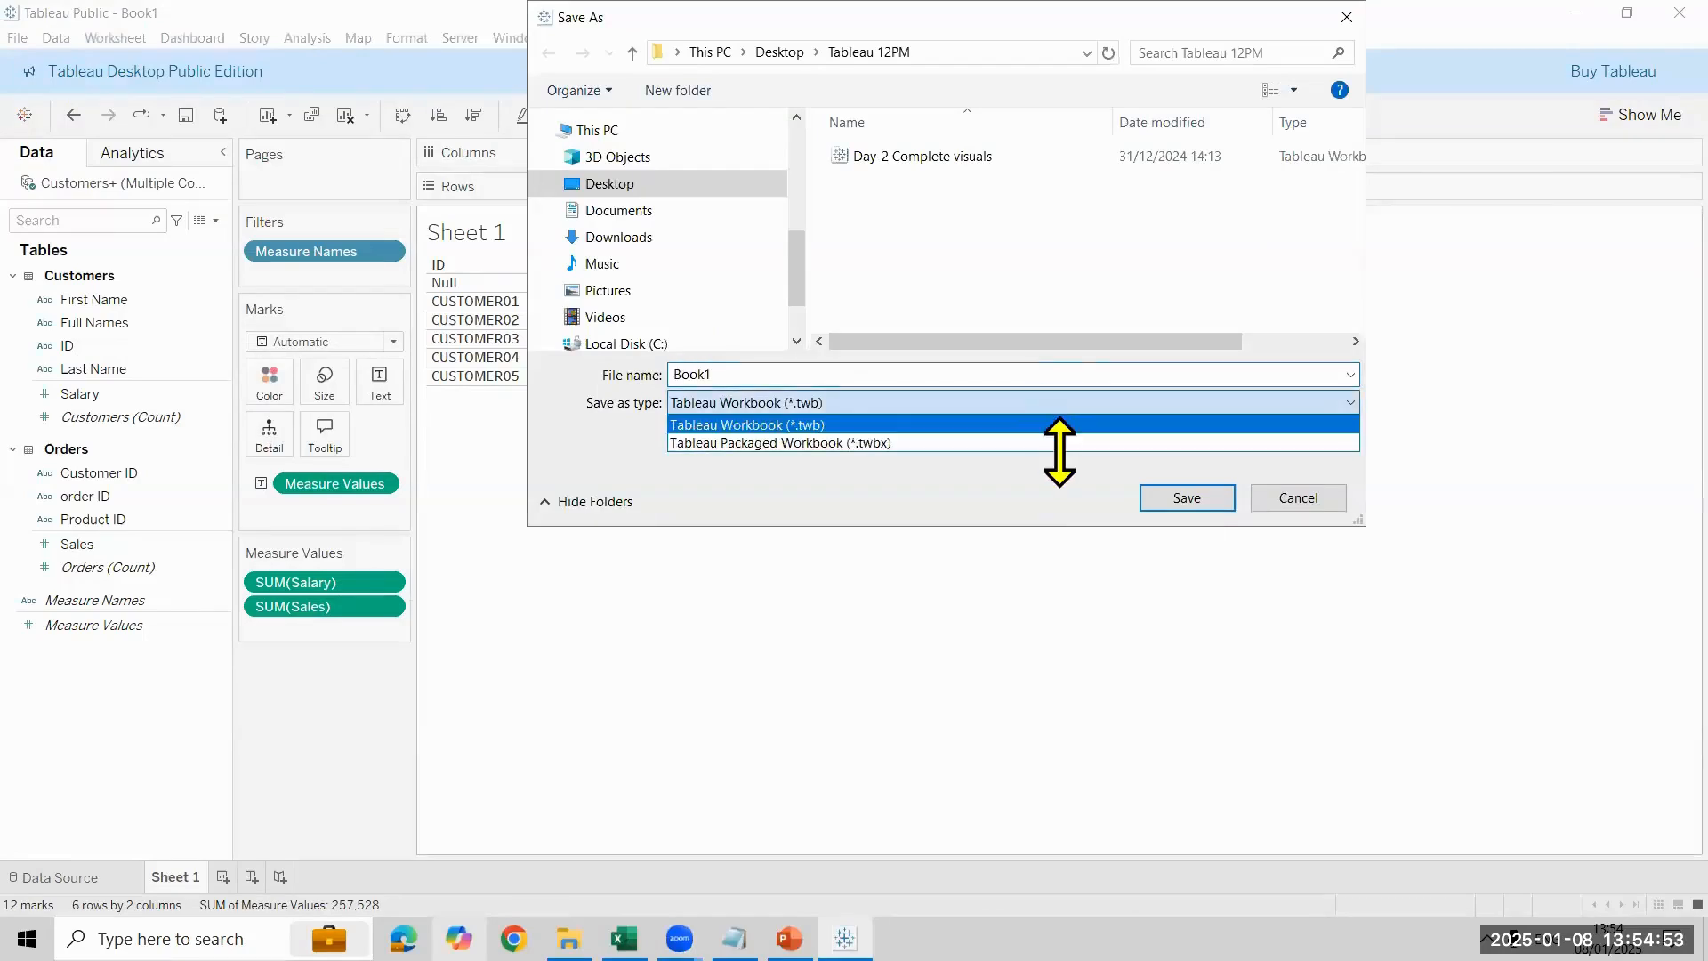
click(1057, 443)
double_click(823, 374)
key(BackSpace)
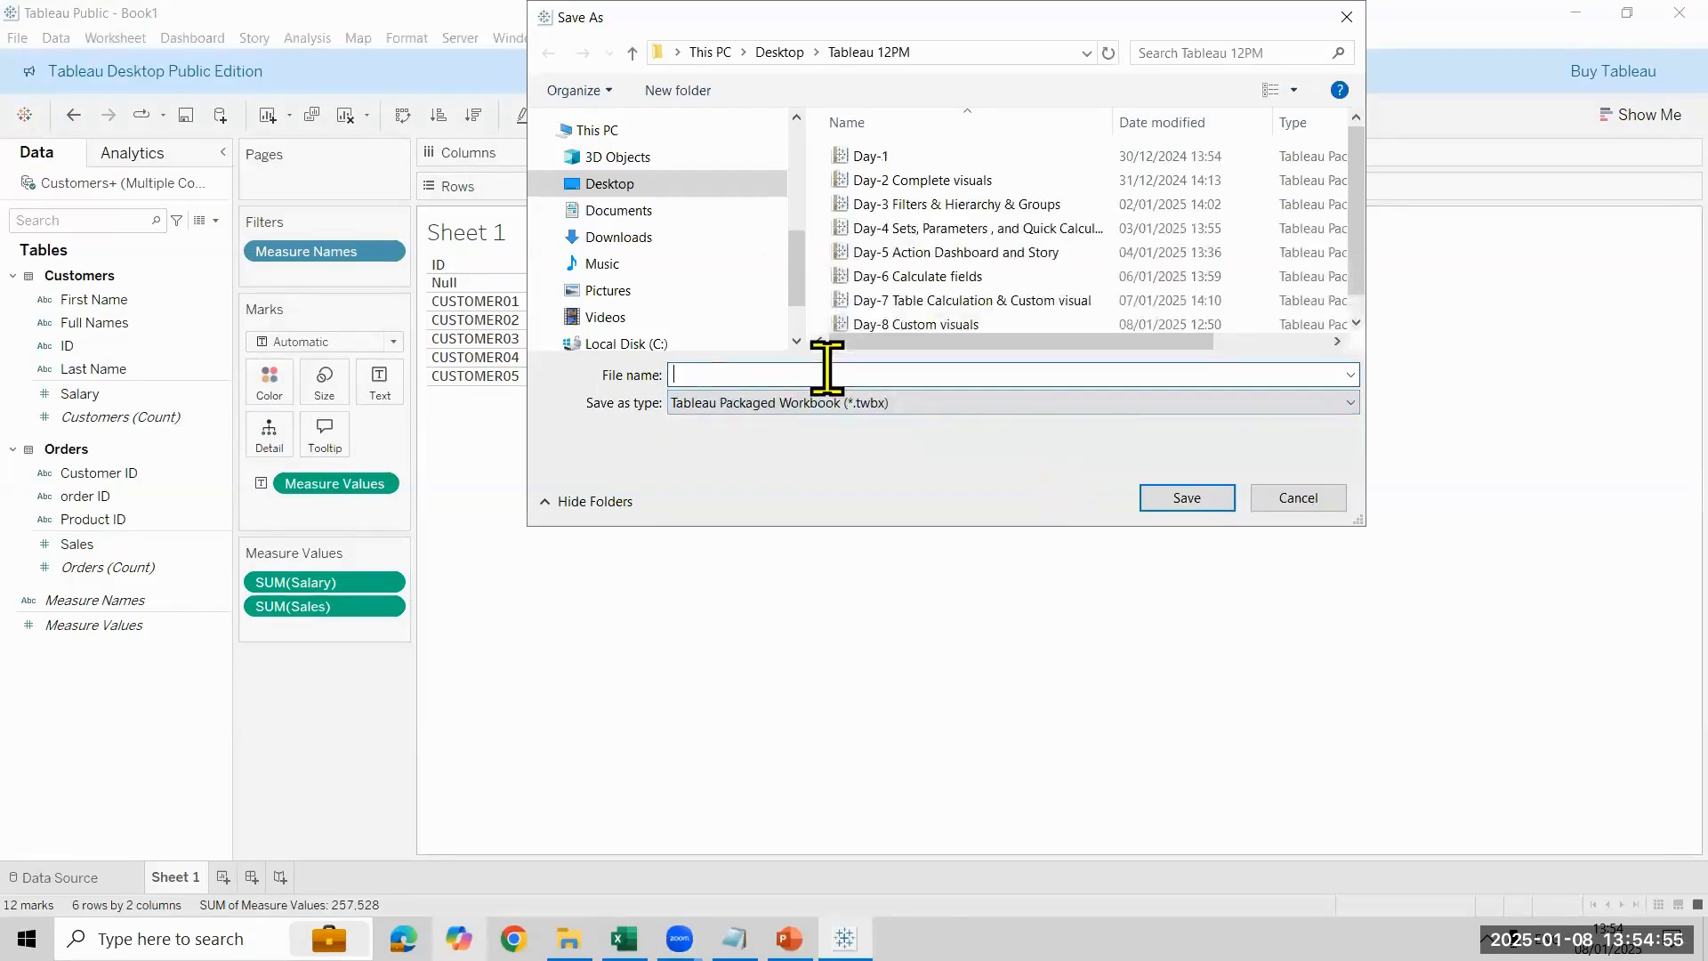
text(Day-)
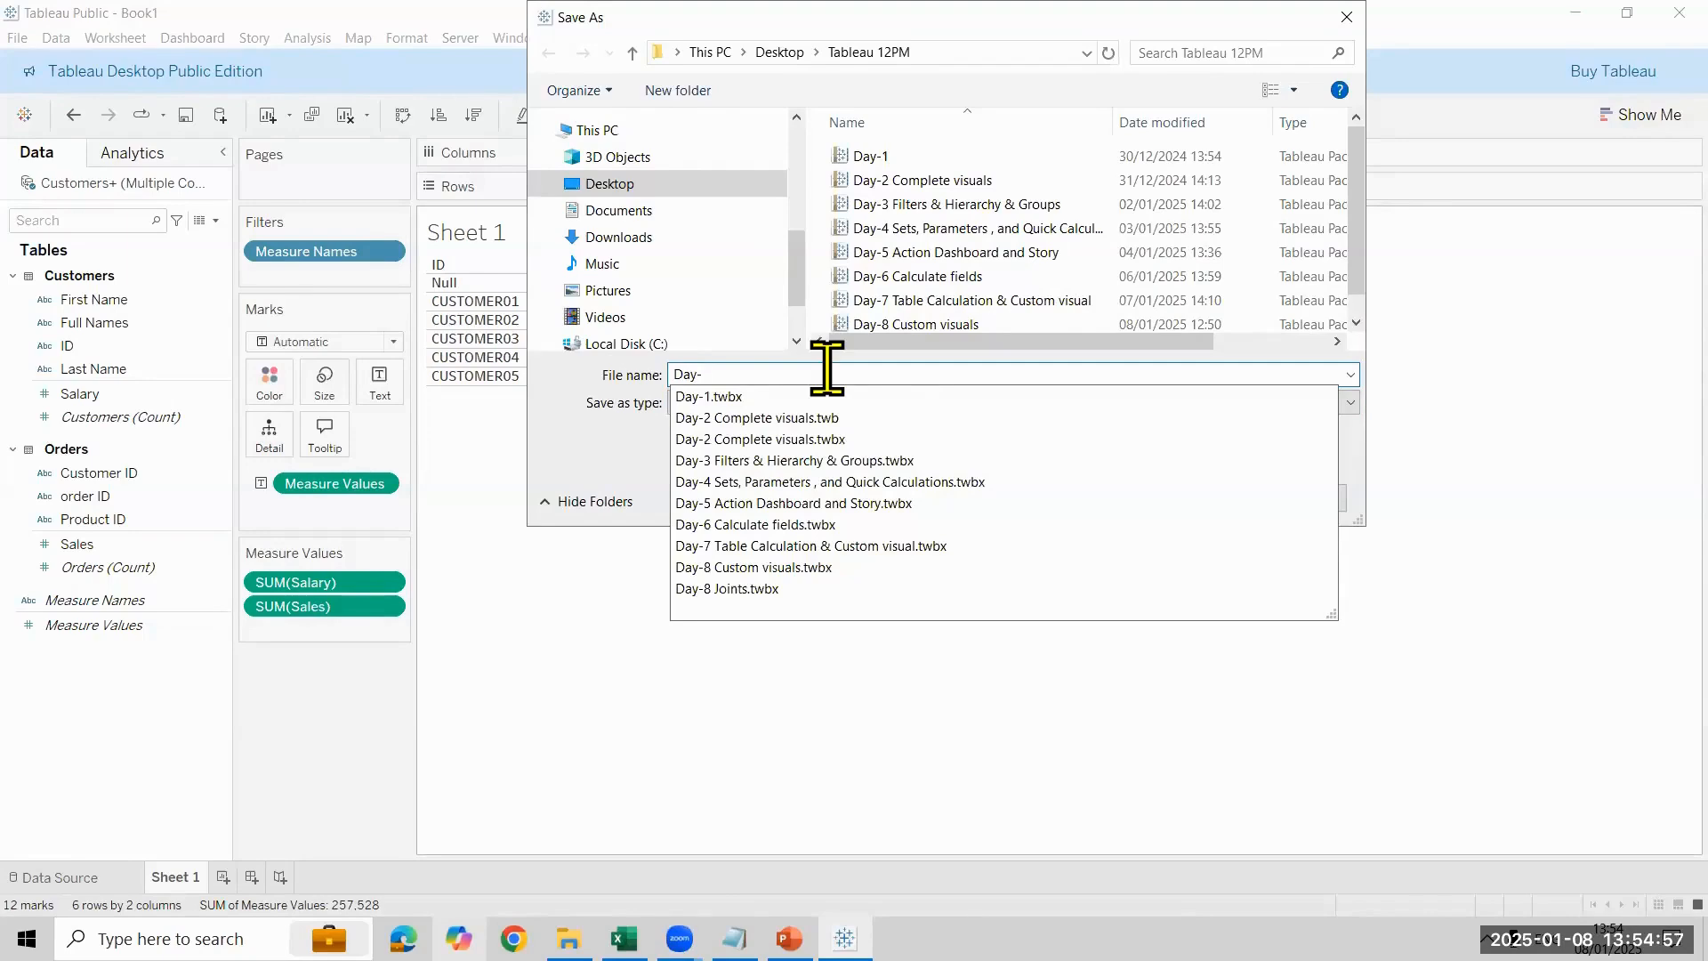
text(9)
key(BackSpace)
text(8 Da)
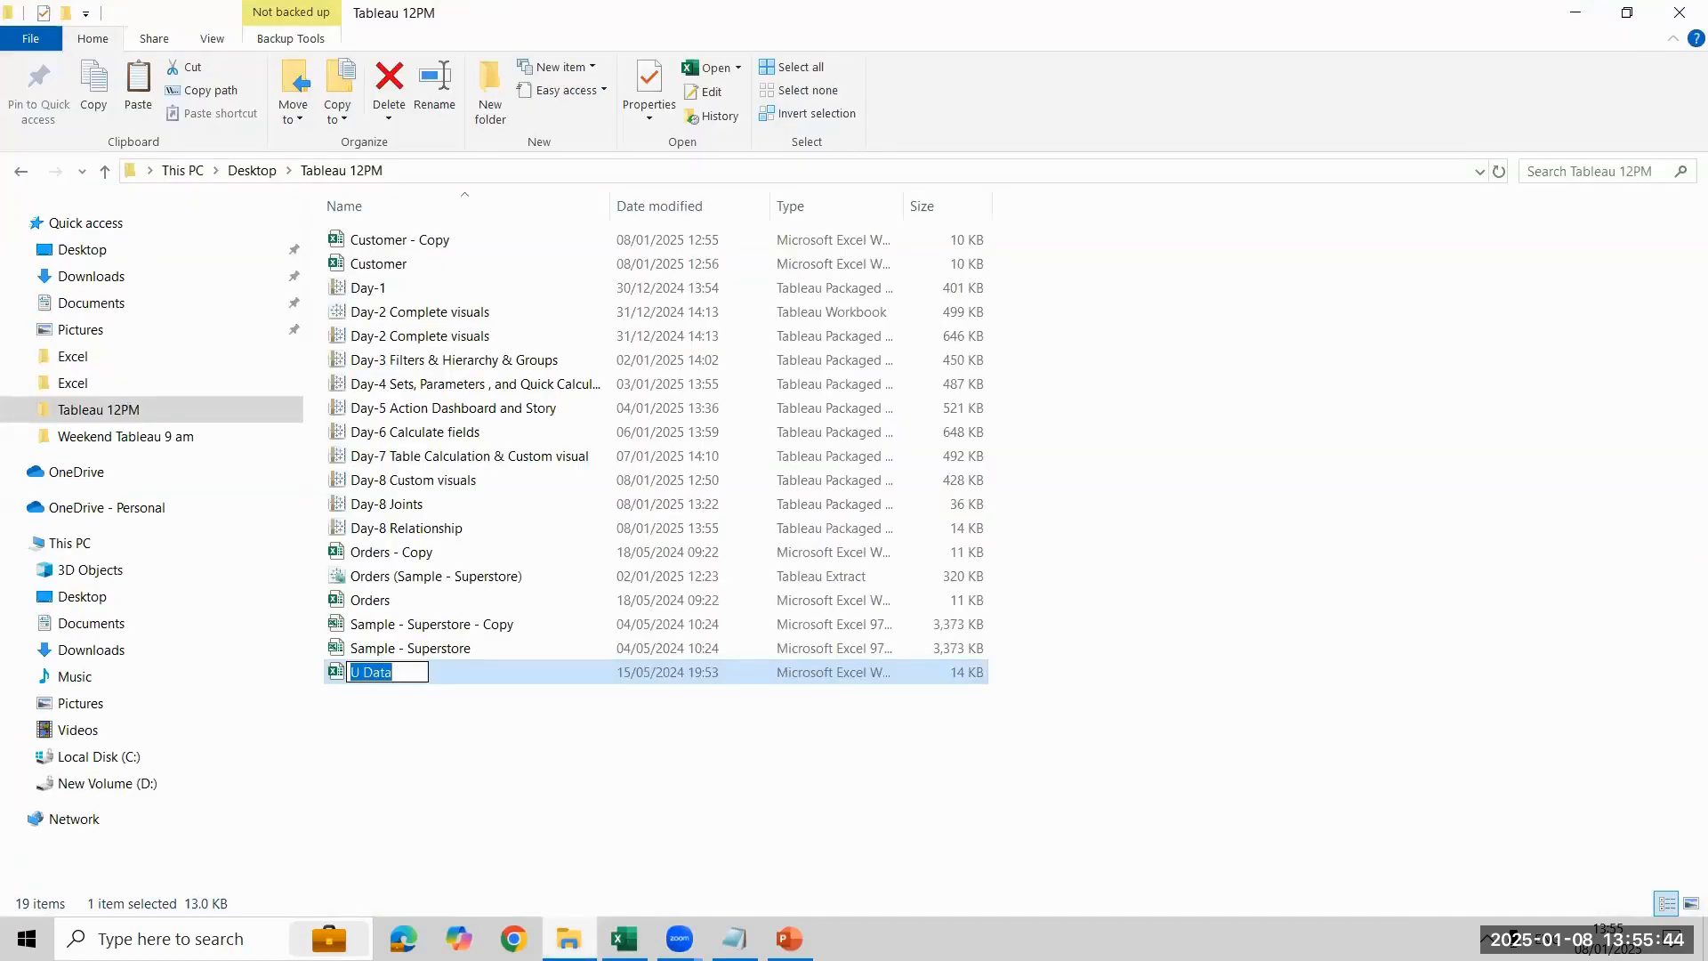
- Rename the U Data Excel file in the Tableau 12PM folder as Year wise data and open it
text(Year wise data)
key(Return)
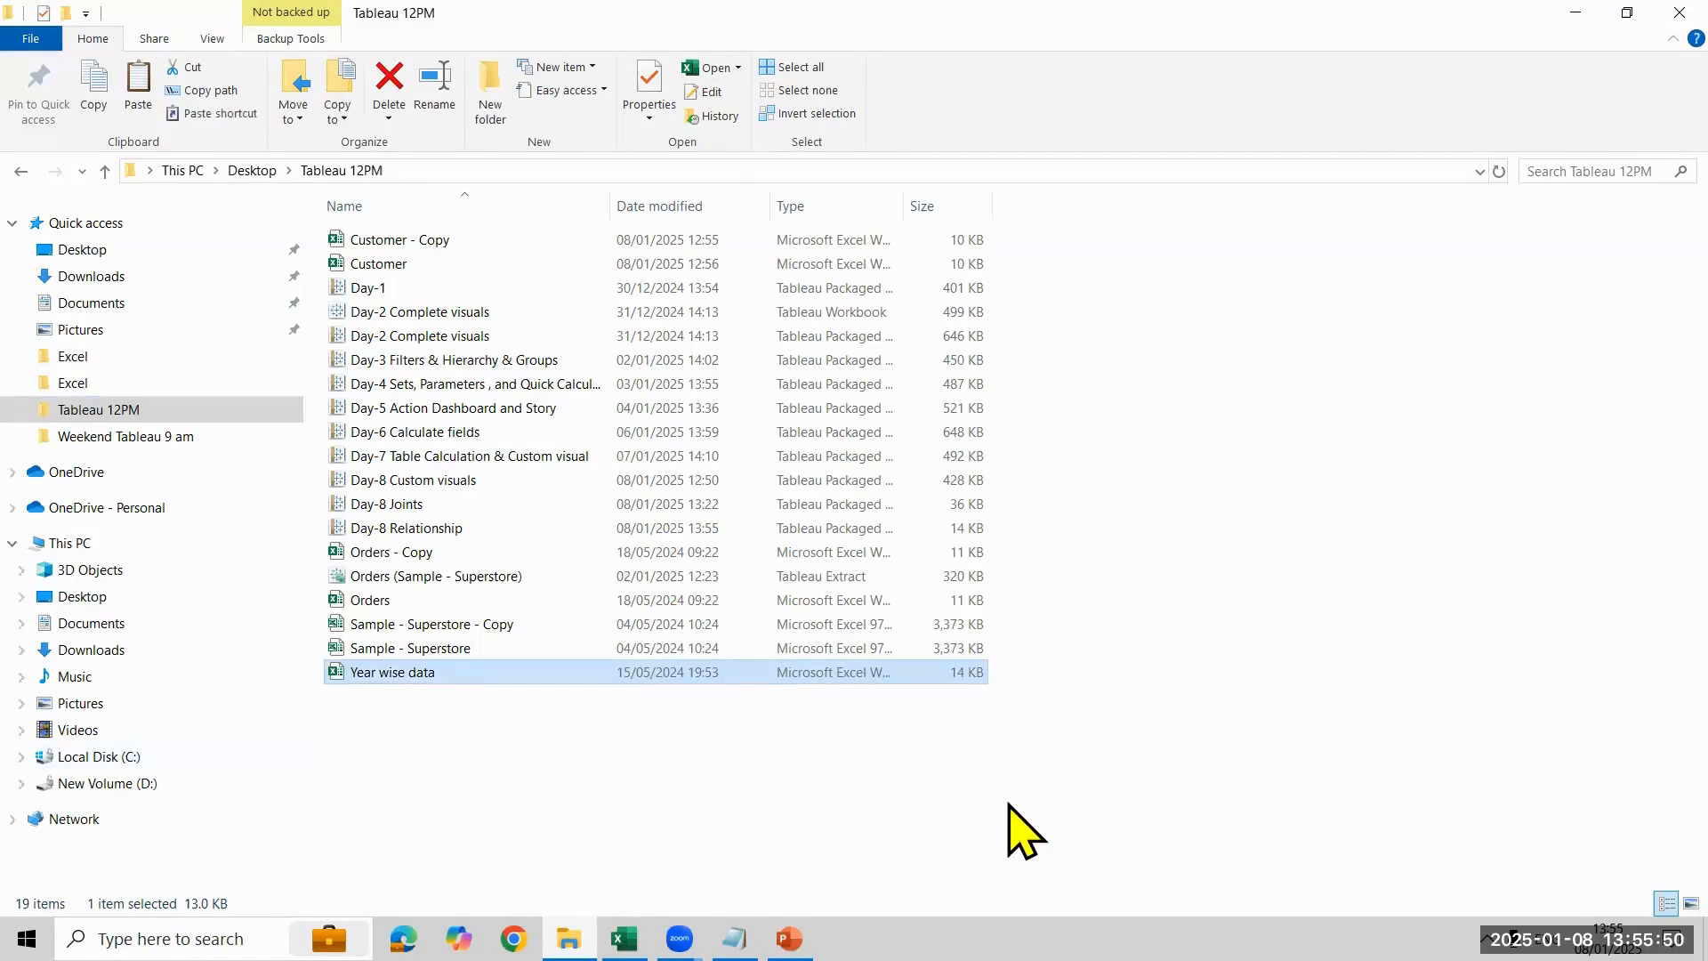
double_click(863, 674)
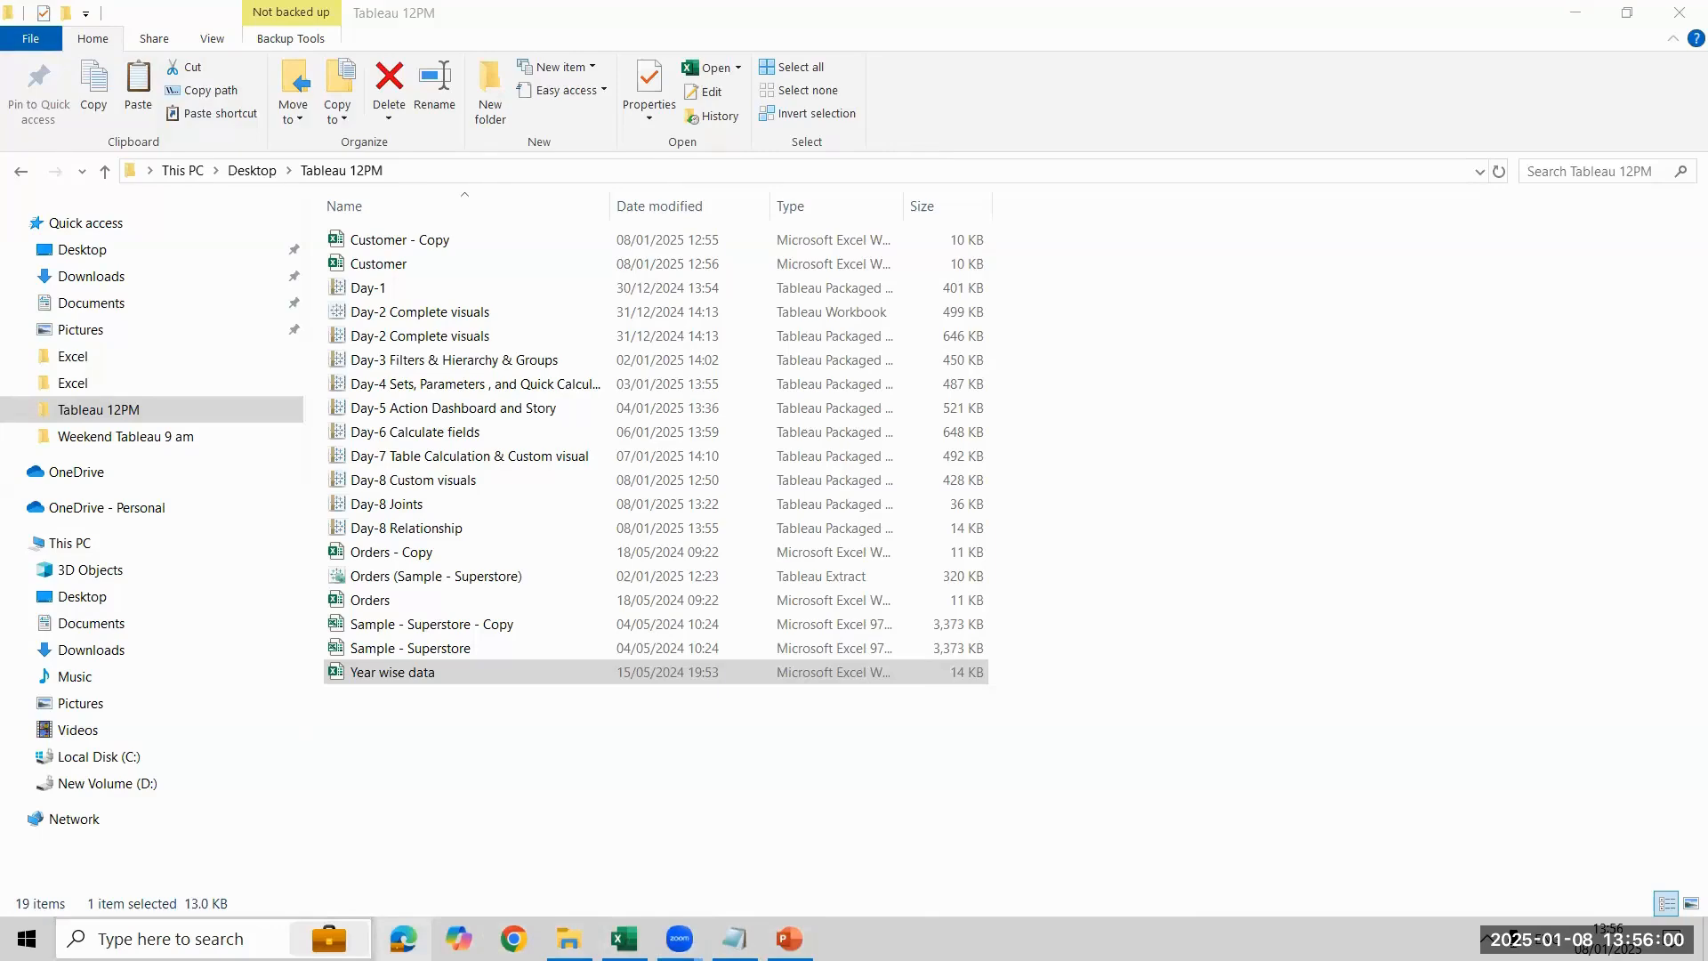
- Find Tableau Public 2024.3 through the Windows search and launch it
key(super)
text(table)
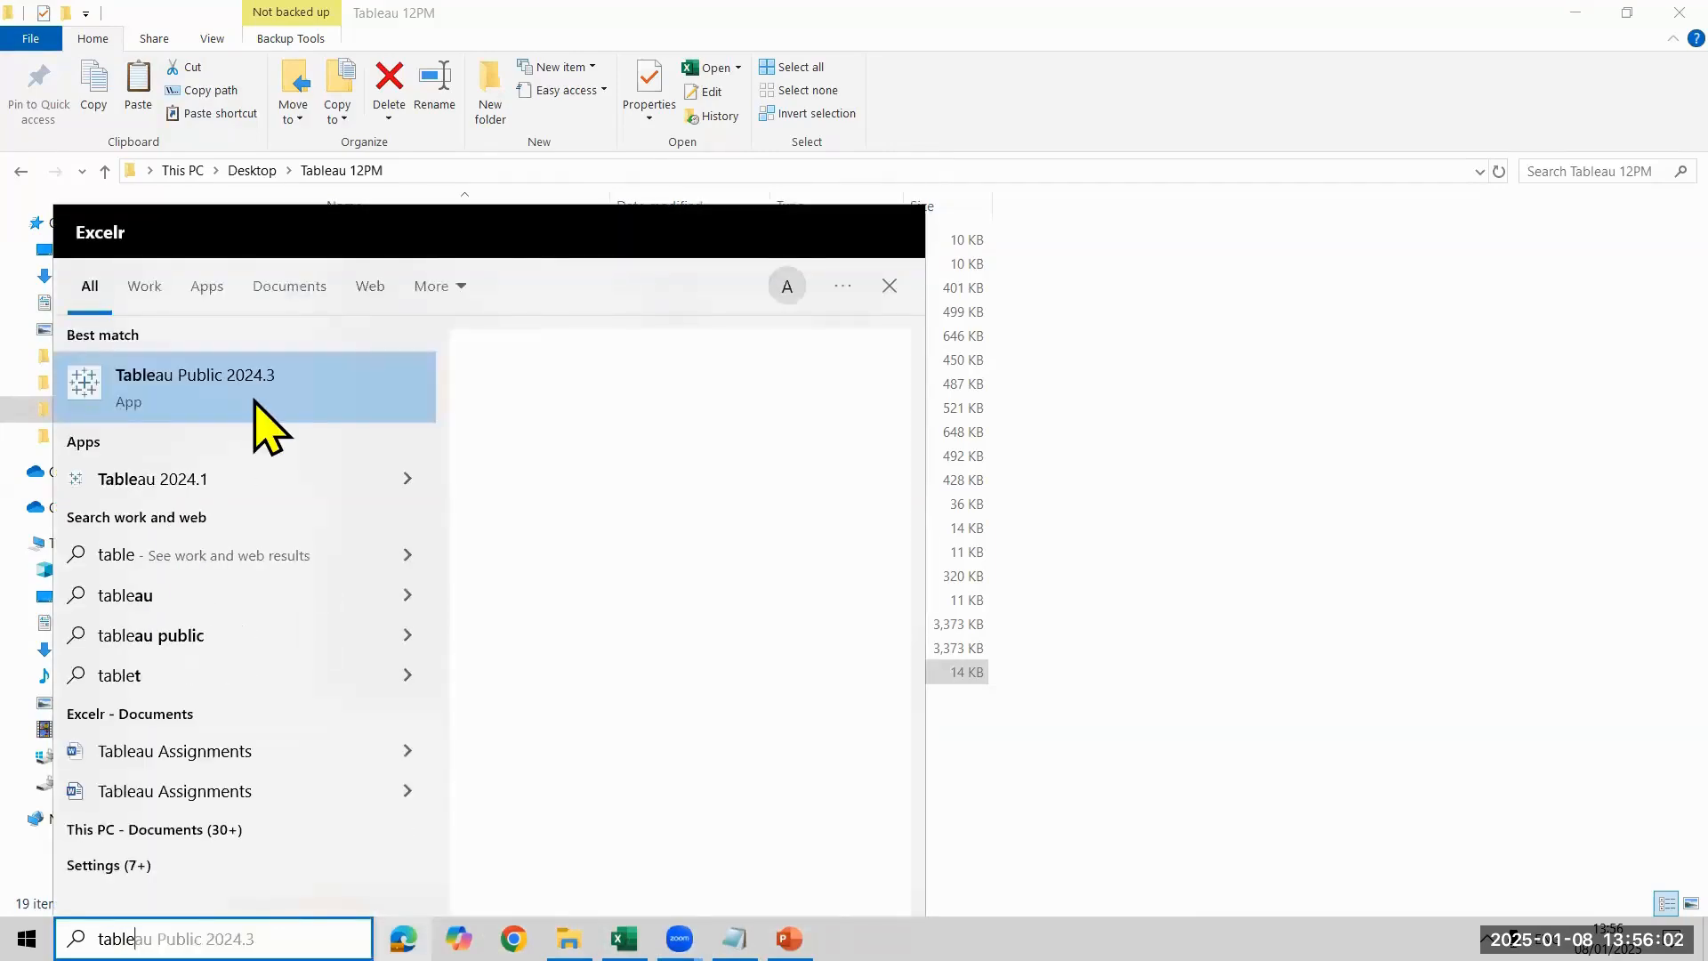
click(257, 414)
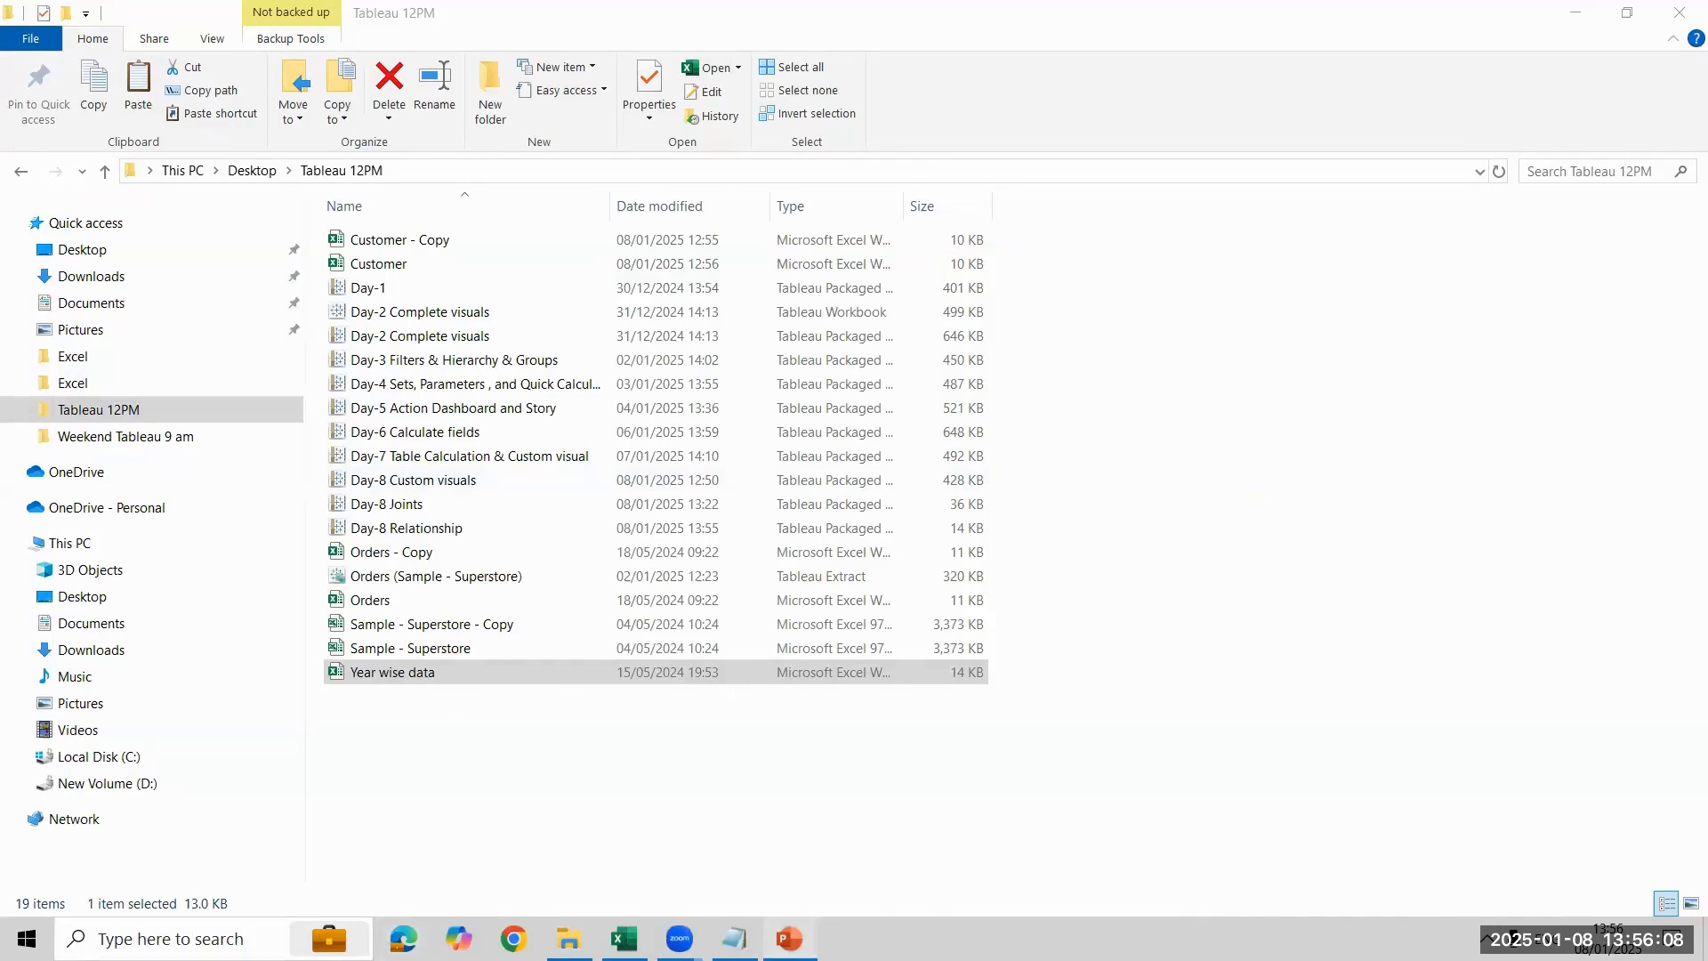
- Go to slide 10 of the Day 6 - Data Combining Techniques presentation in PowerPoint
scroll(164, 583, down, 3)
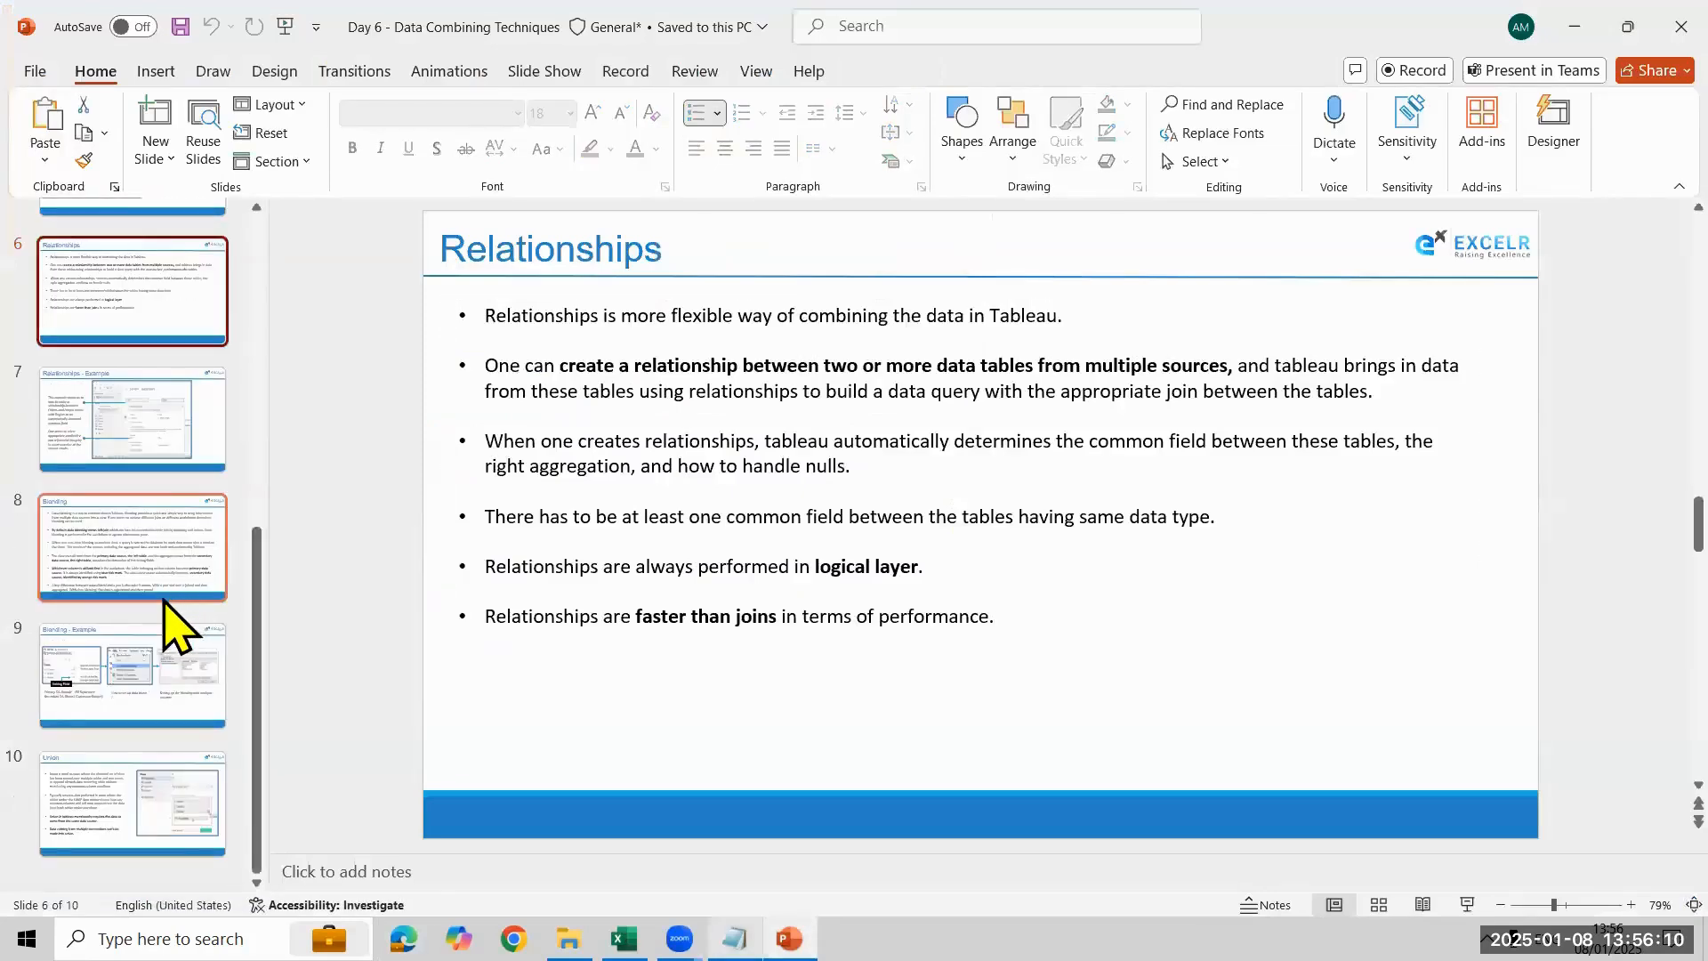
click(182, 809)
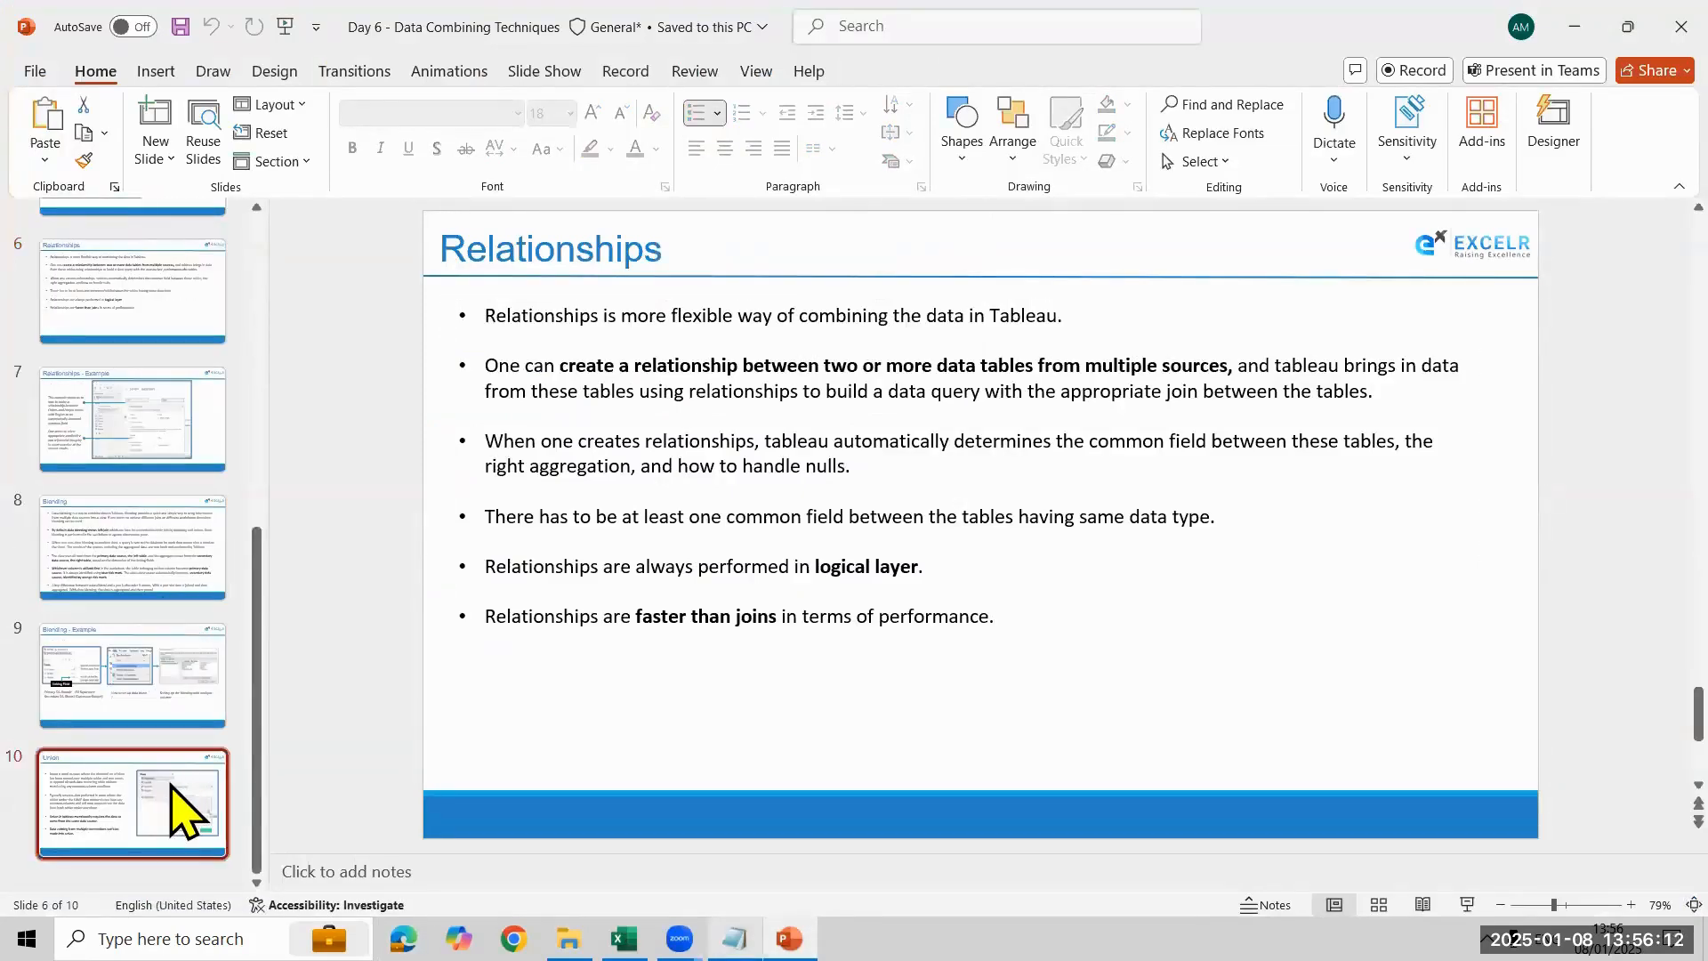
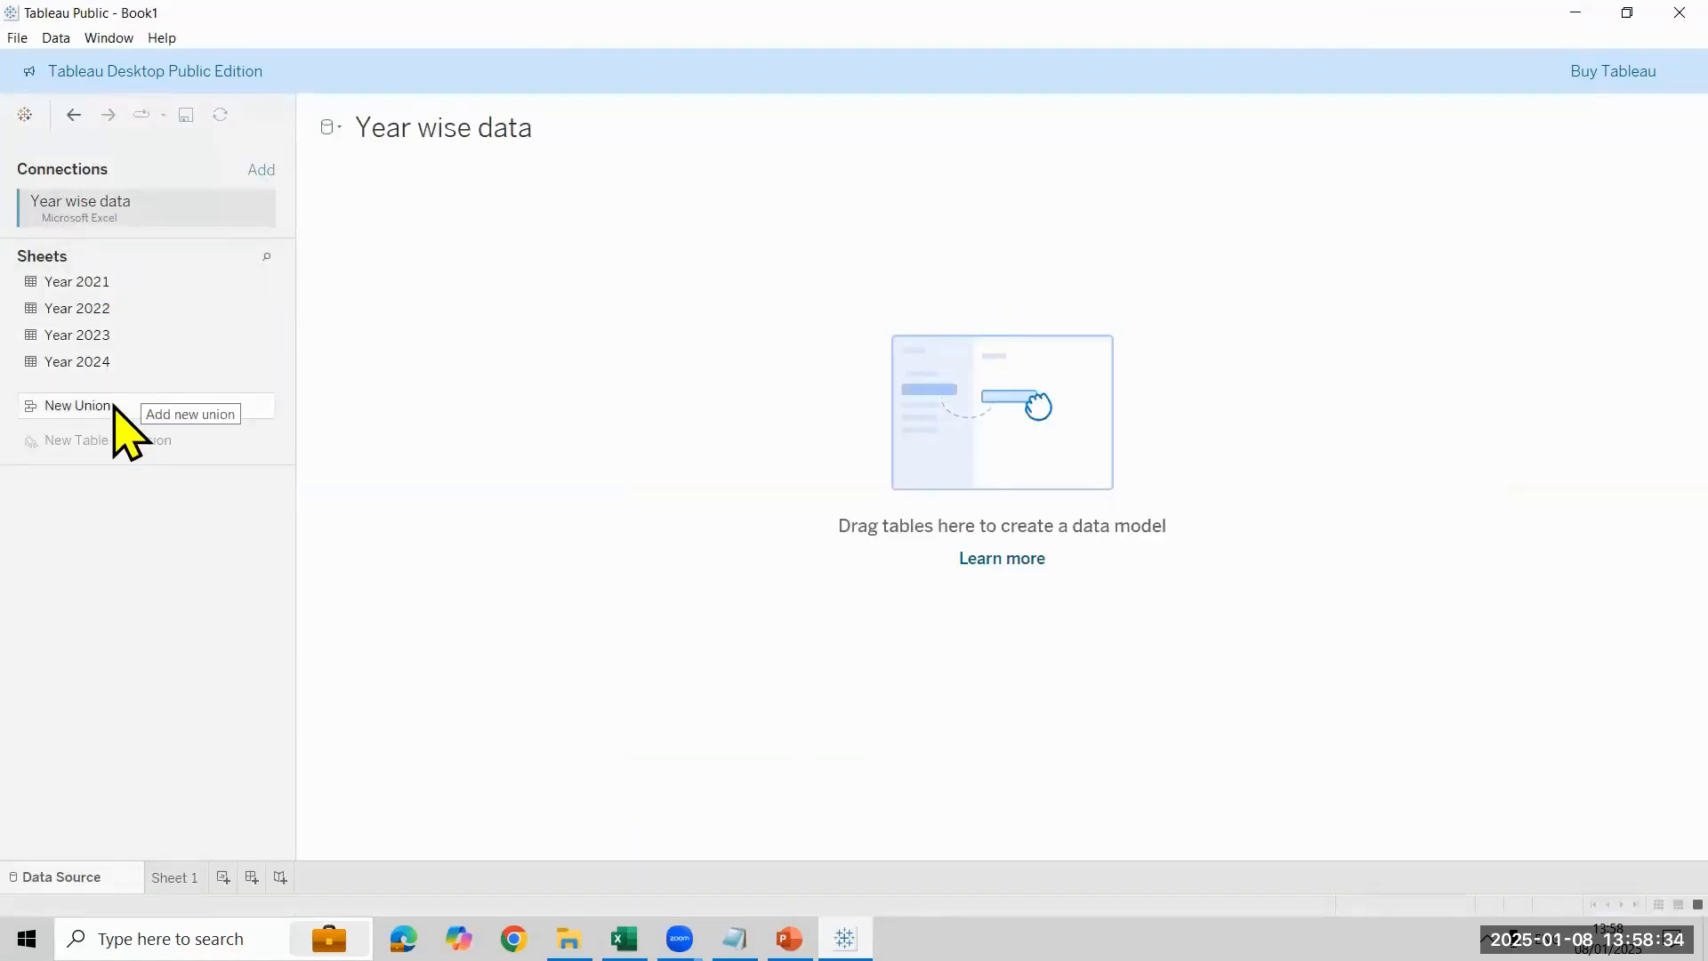
click(114, 407)
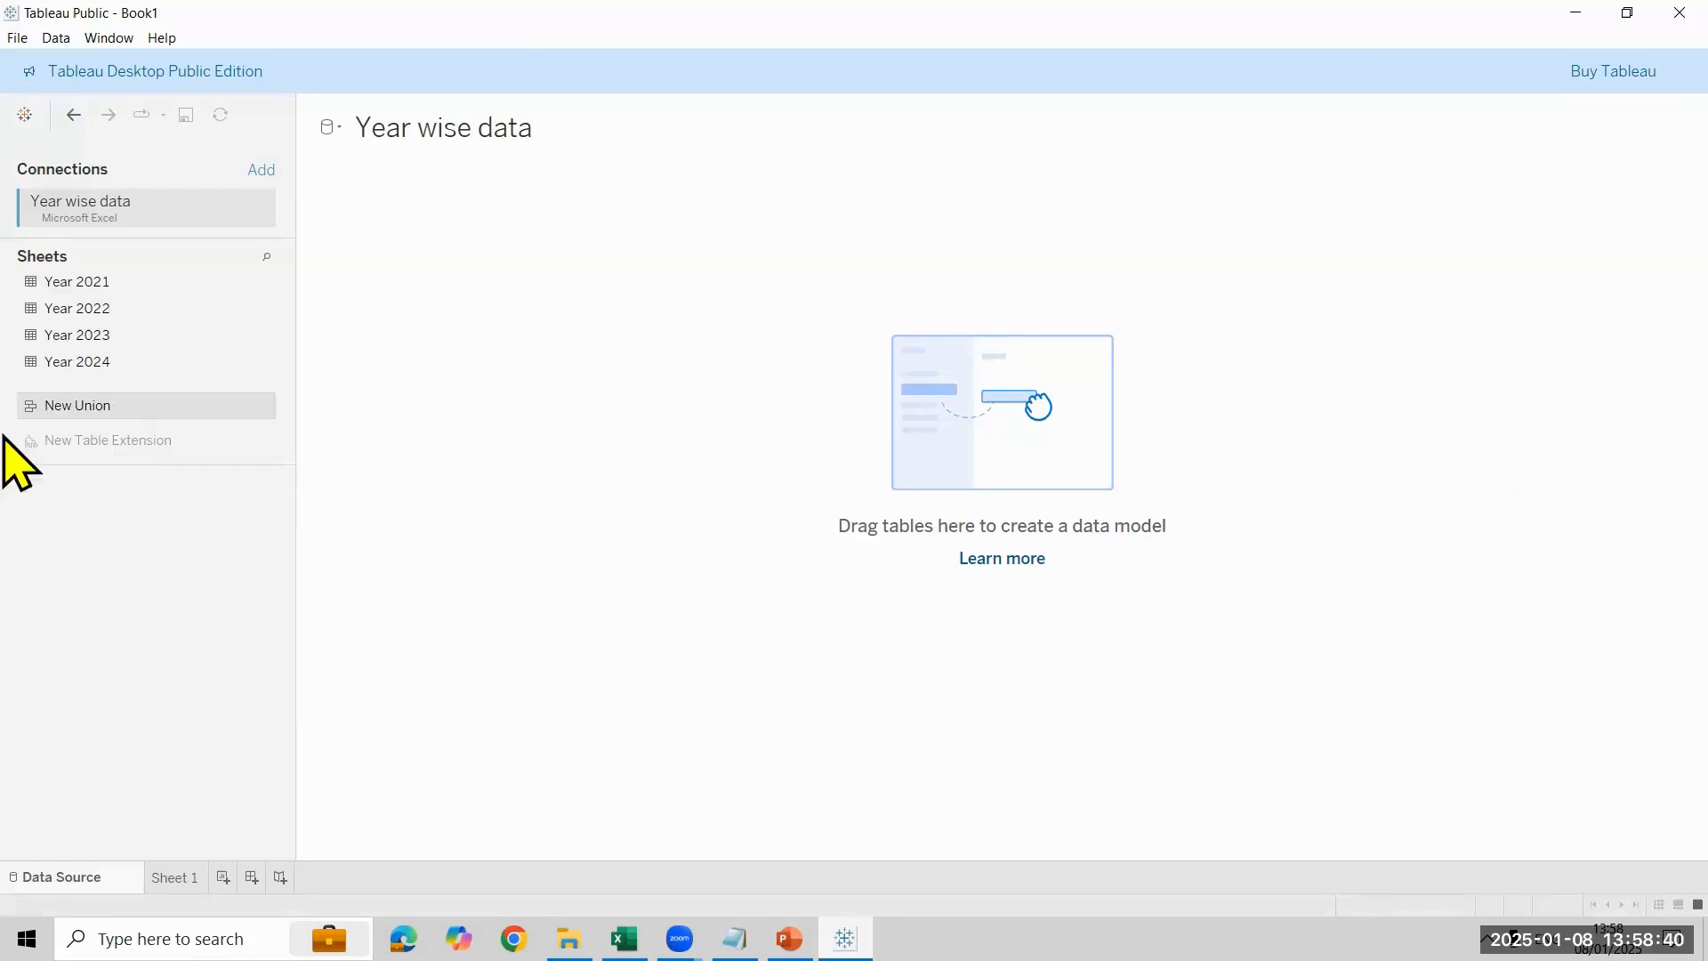
drag(96, 402, 582, 398)
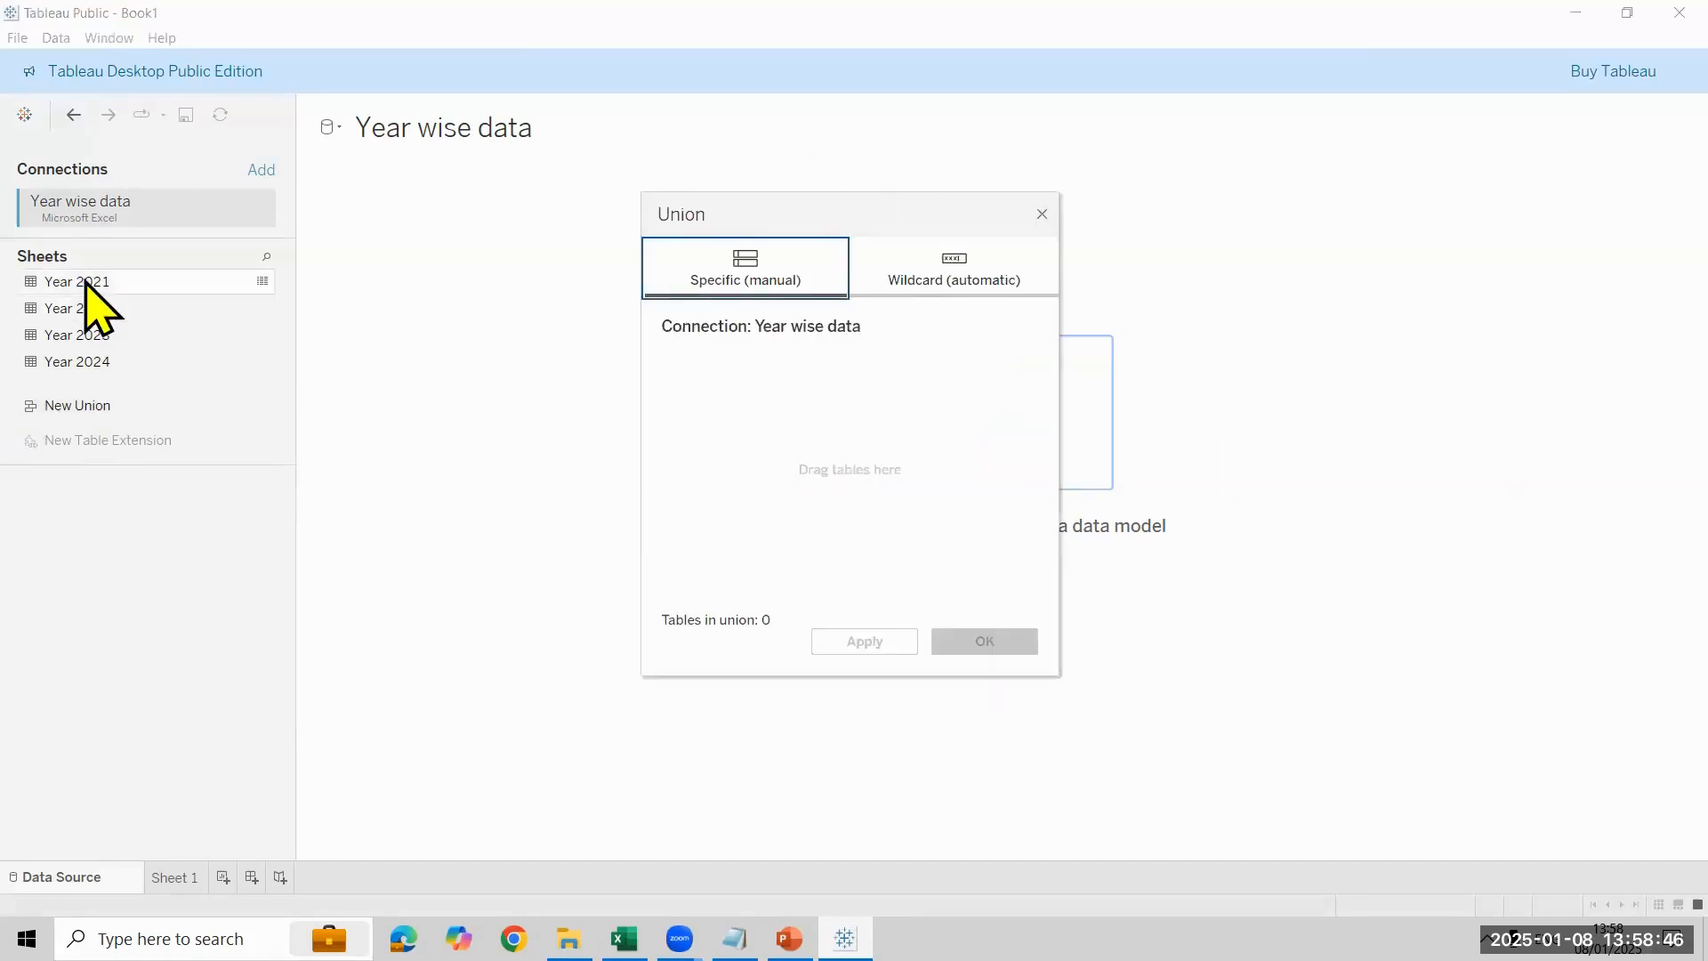
drag(85, 283, 705, 442)
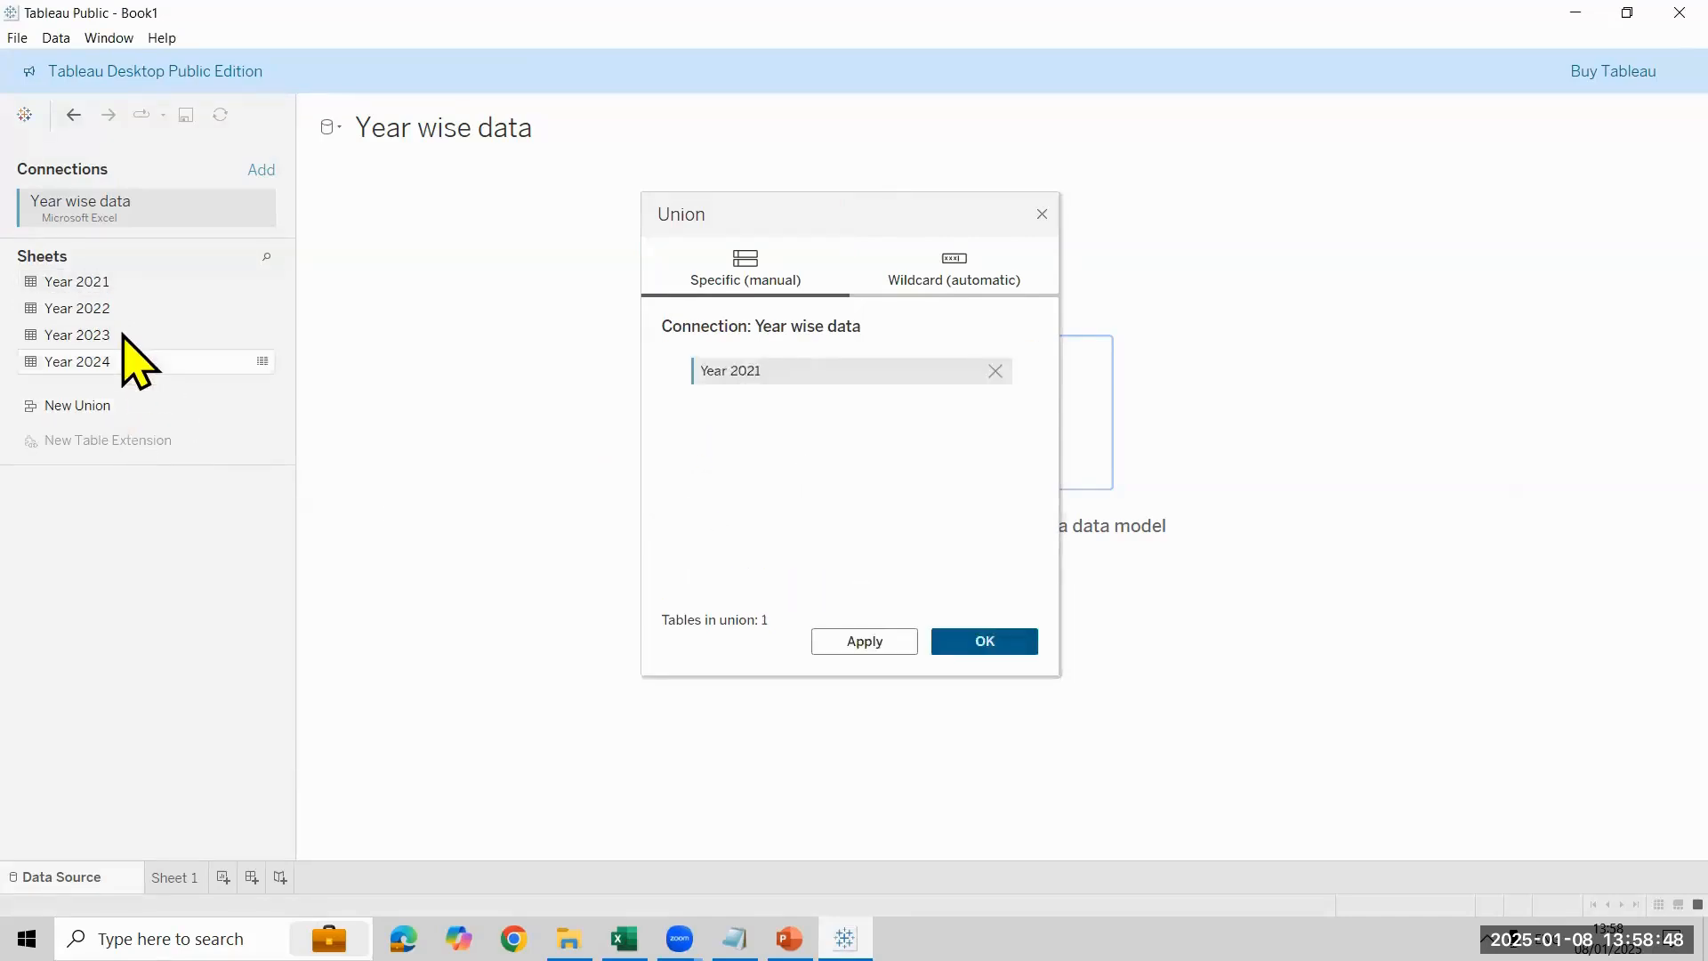
drag(111, 309, 702, 433)
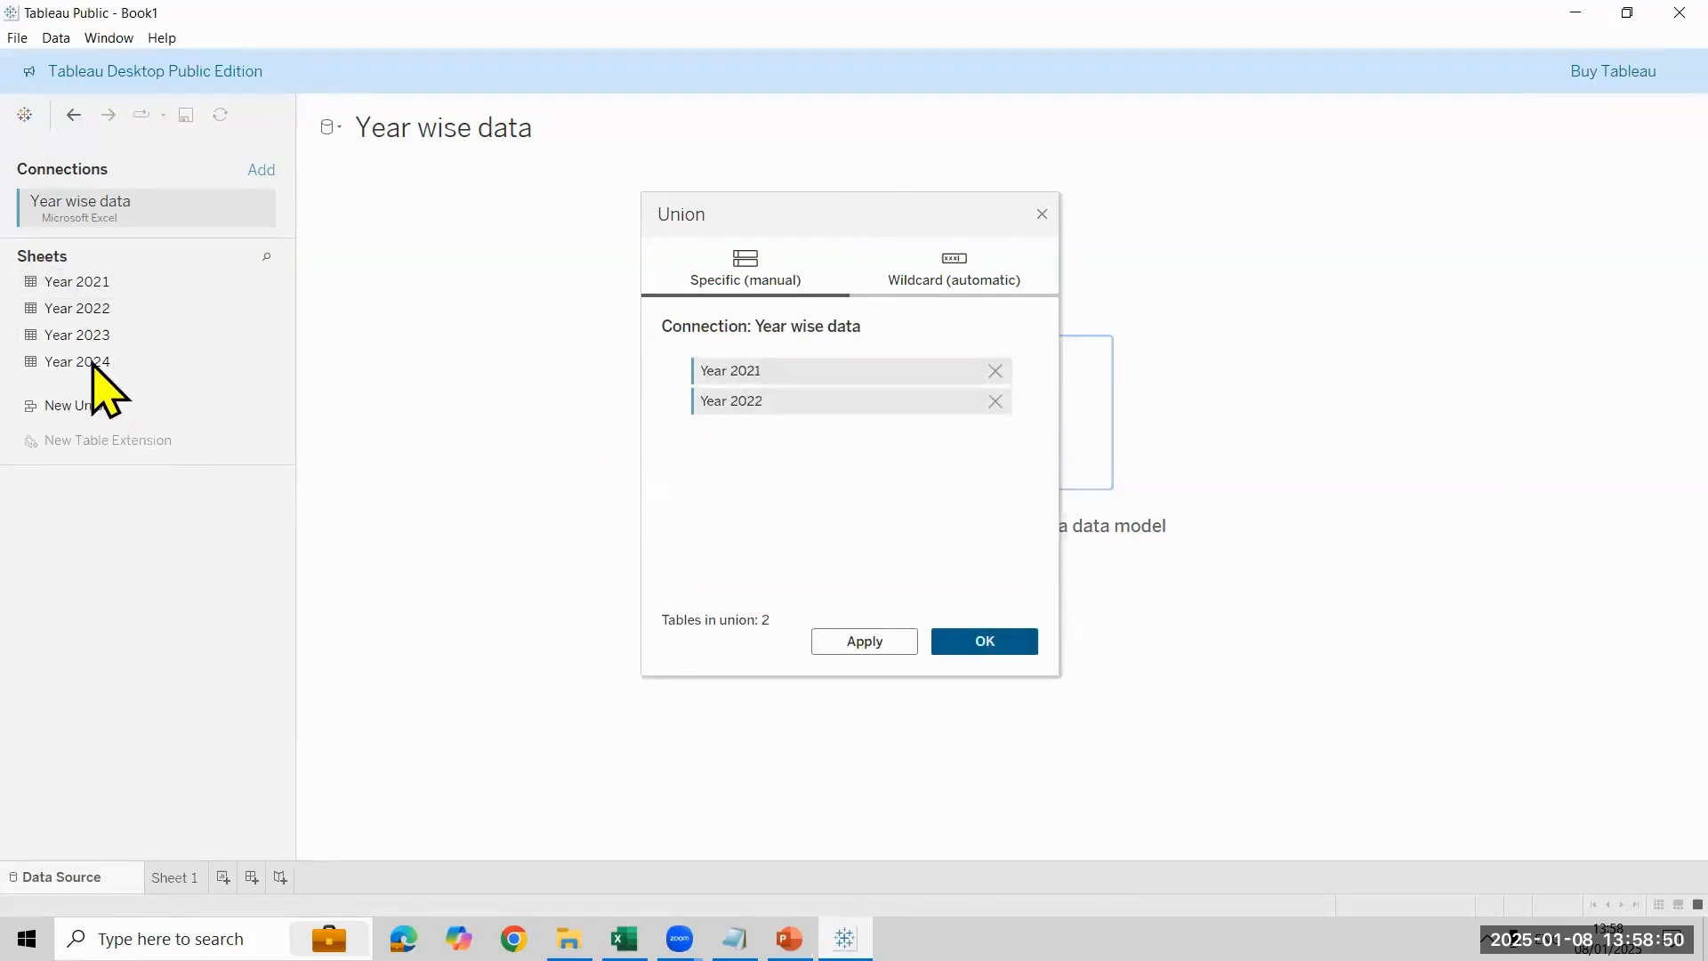
drag(87, 336, 752, 475)
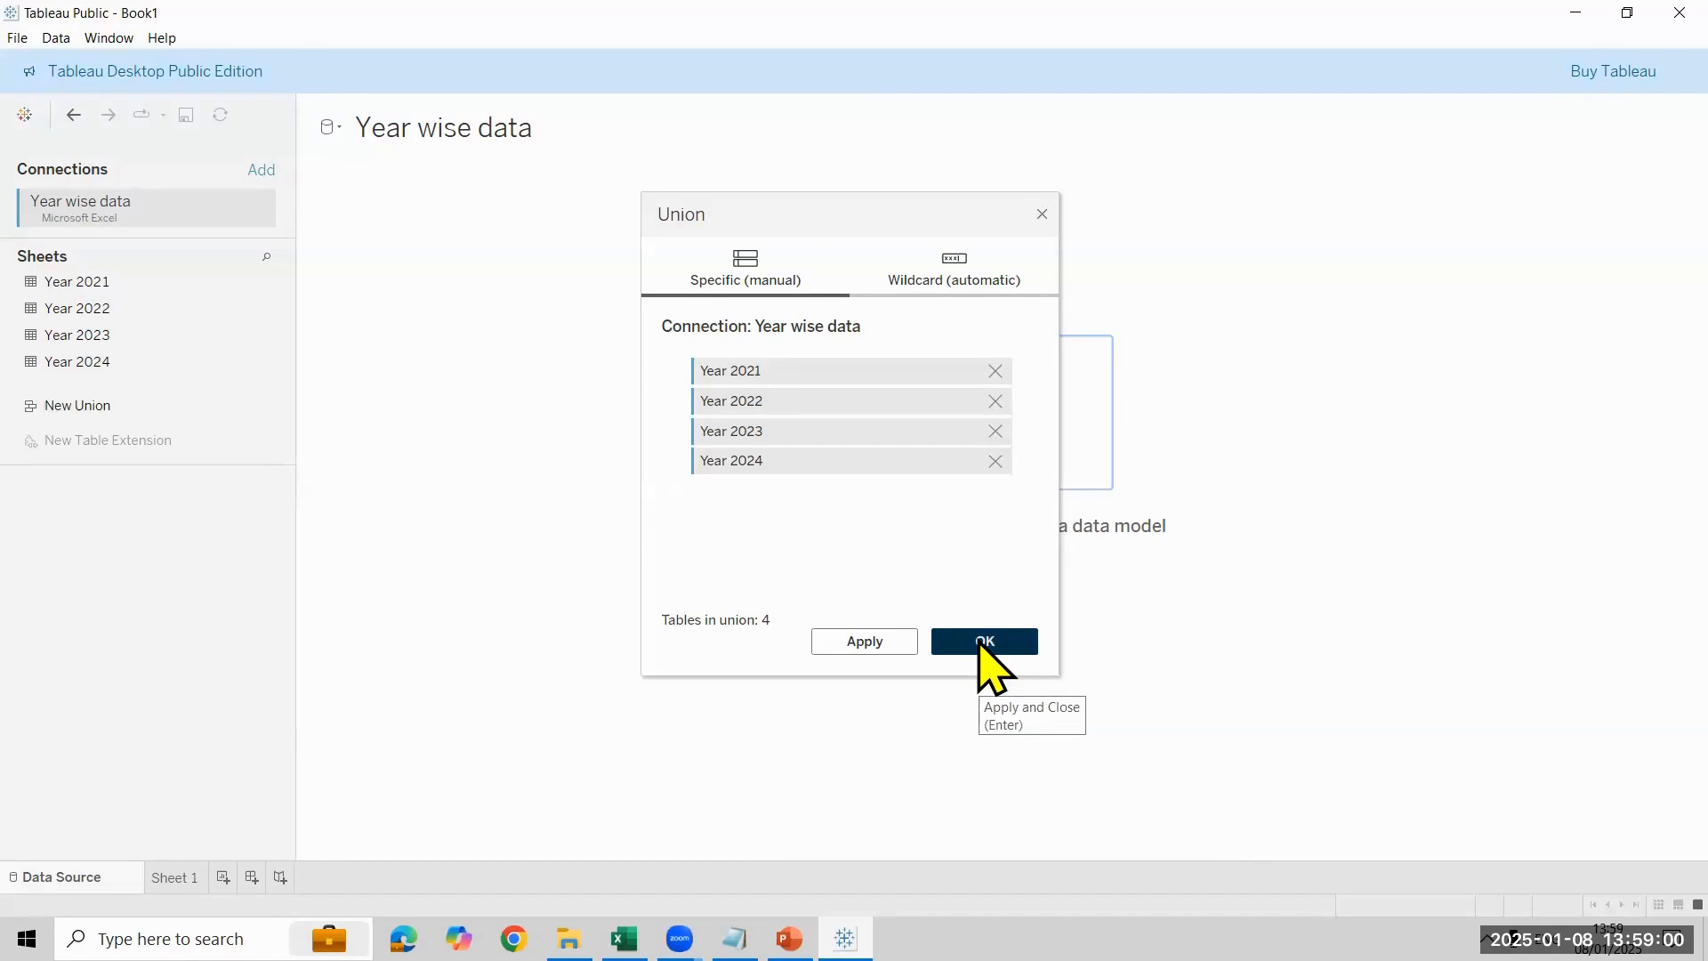
click(1040, 216)
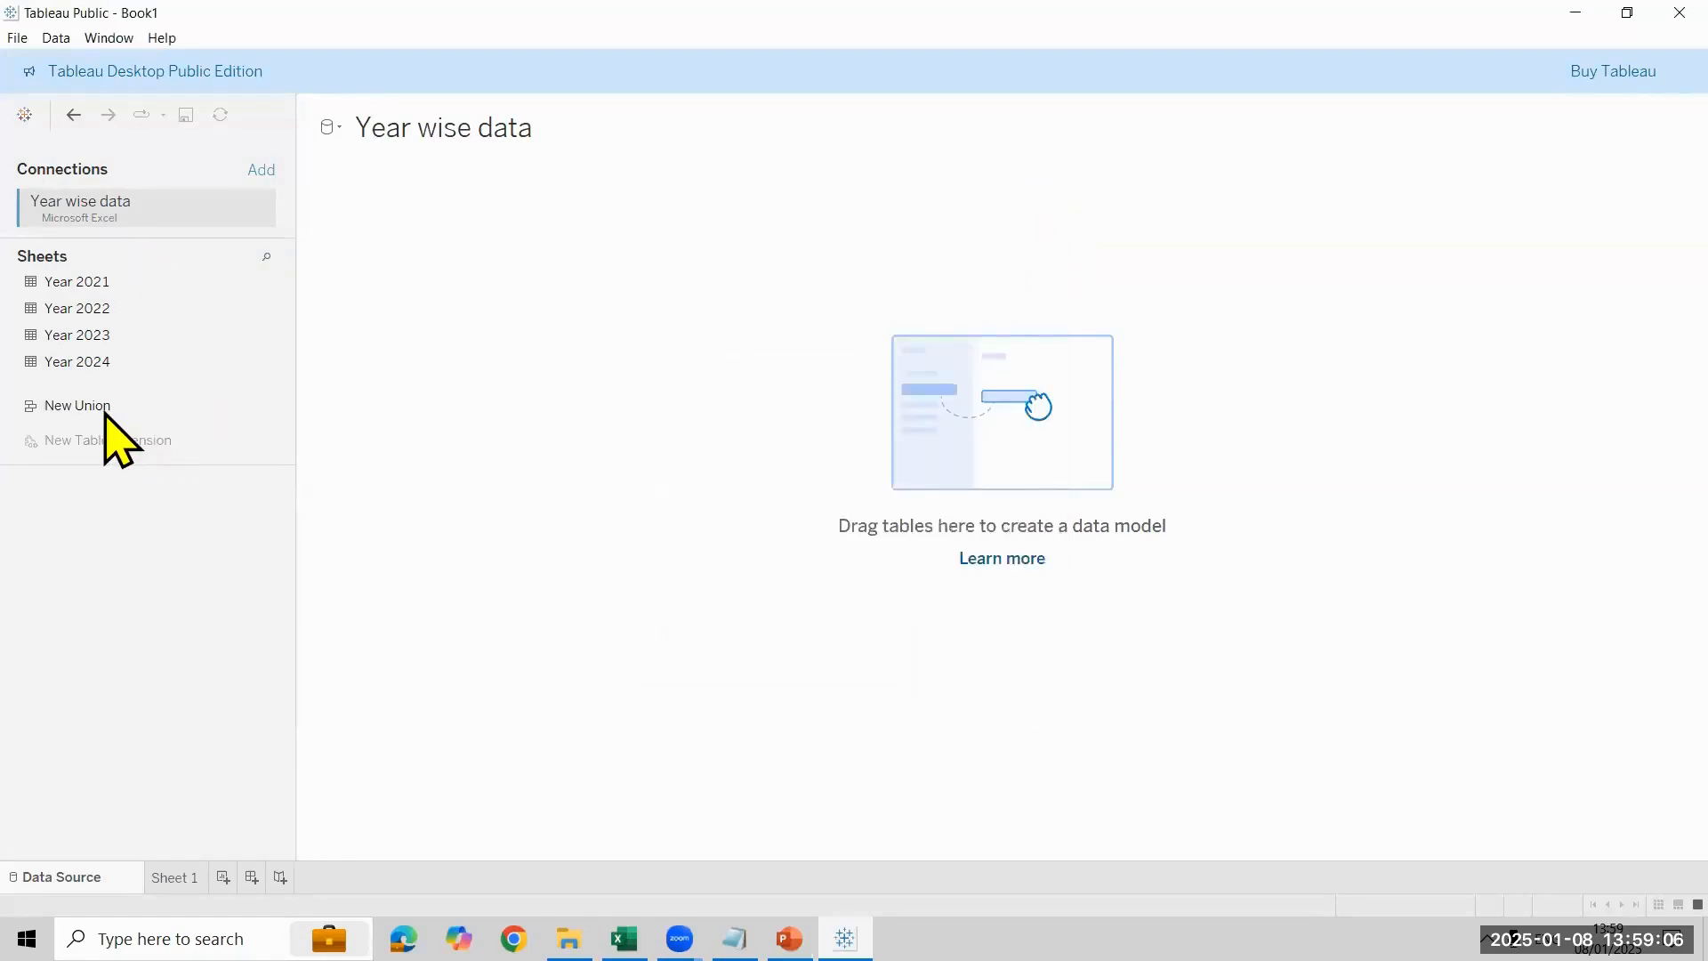
- Create a manual union of the Year 2021, Year 2022, Year 2023 and Year 2024 sheets in the data model
drag(103, 410, 634, 402)
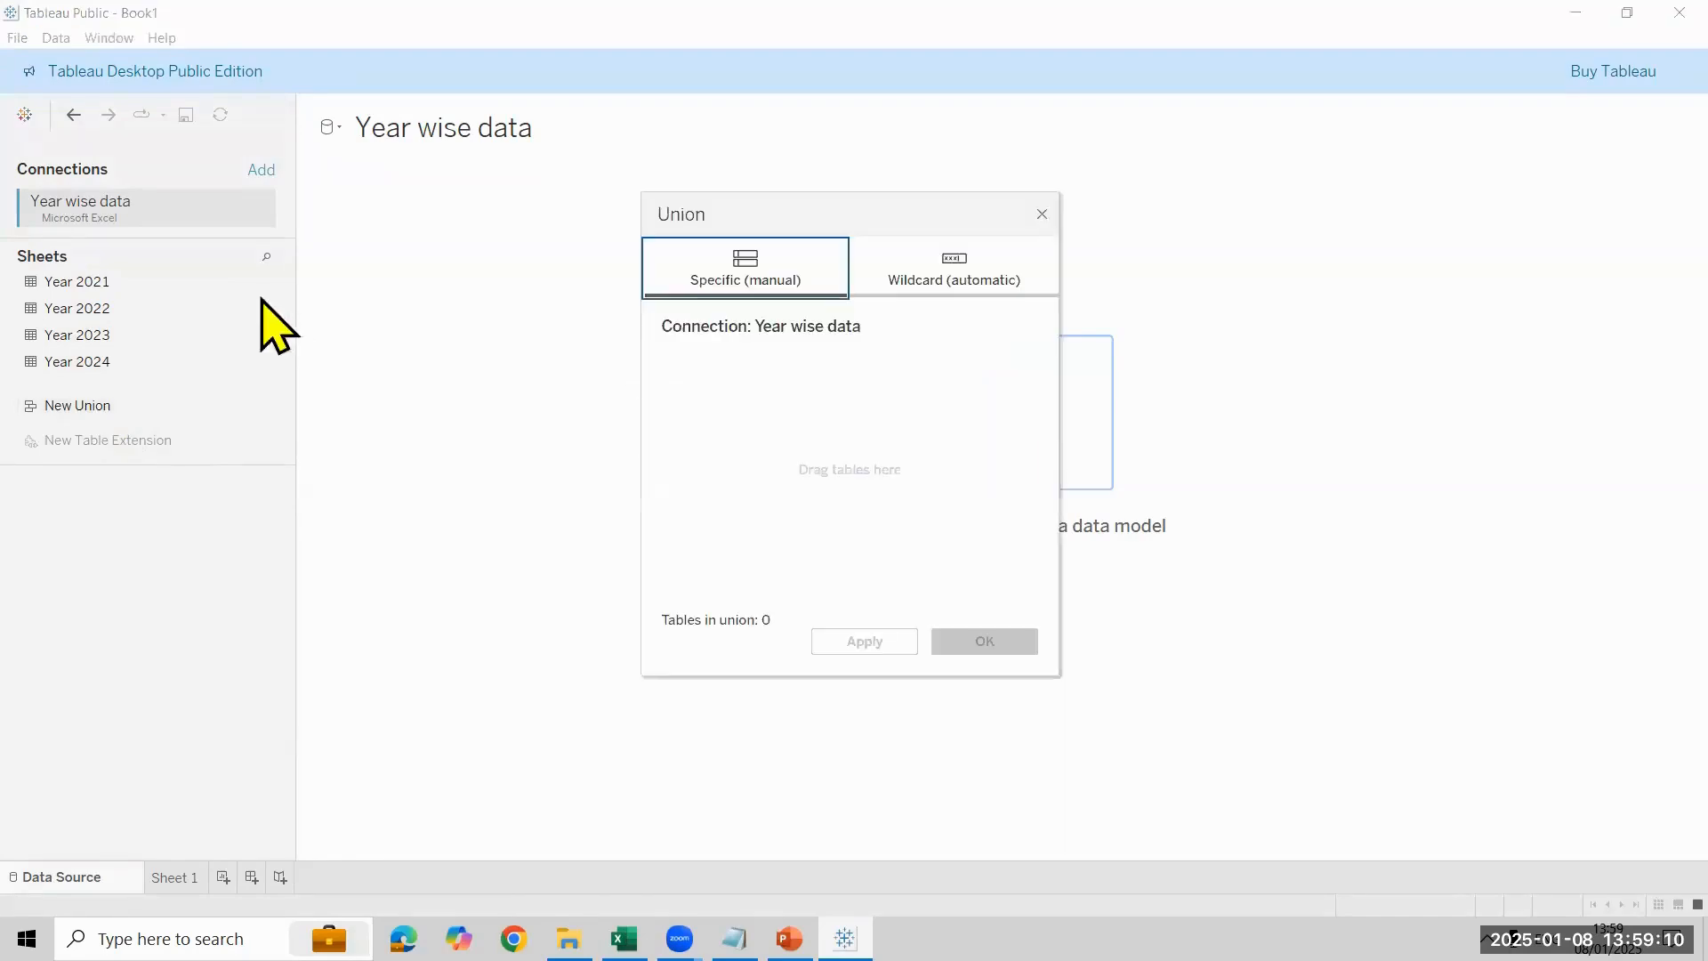
drag(160, 283, 692, 382)
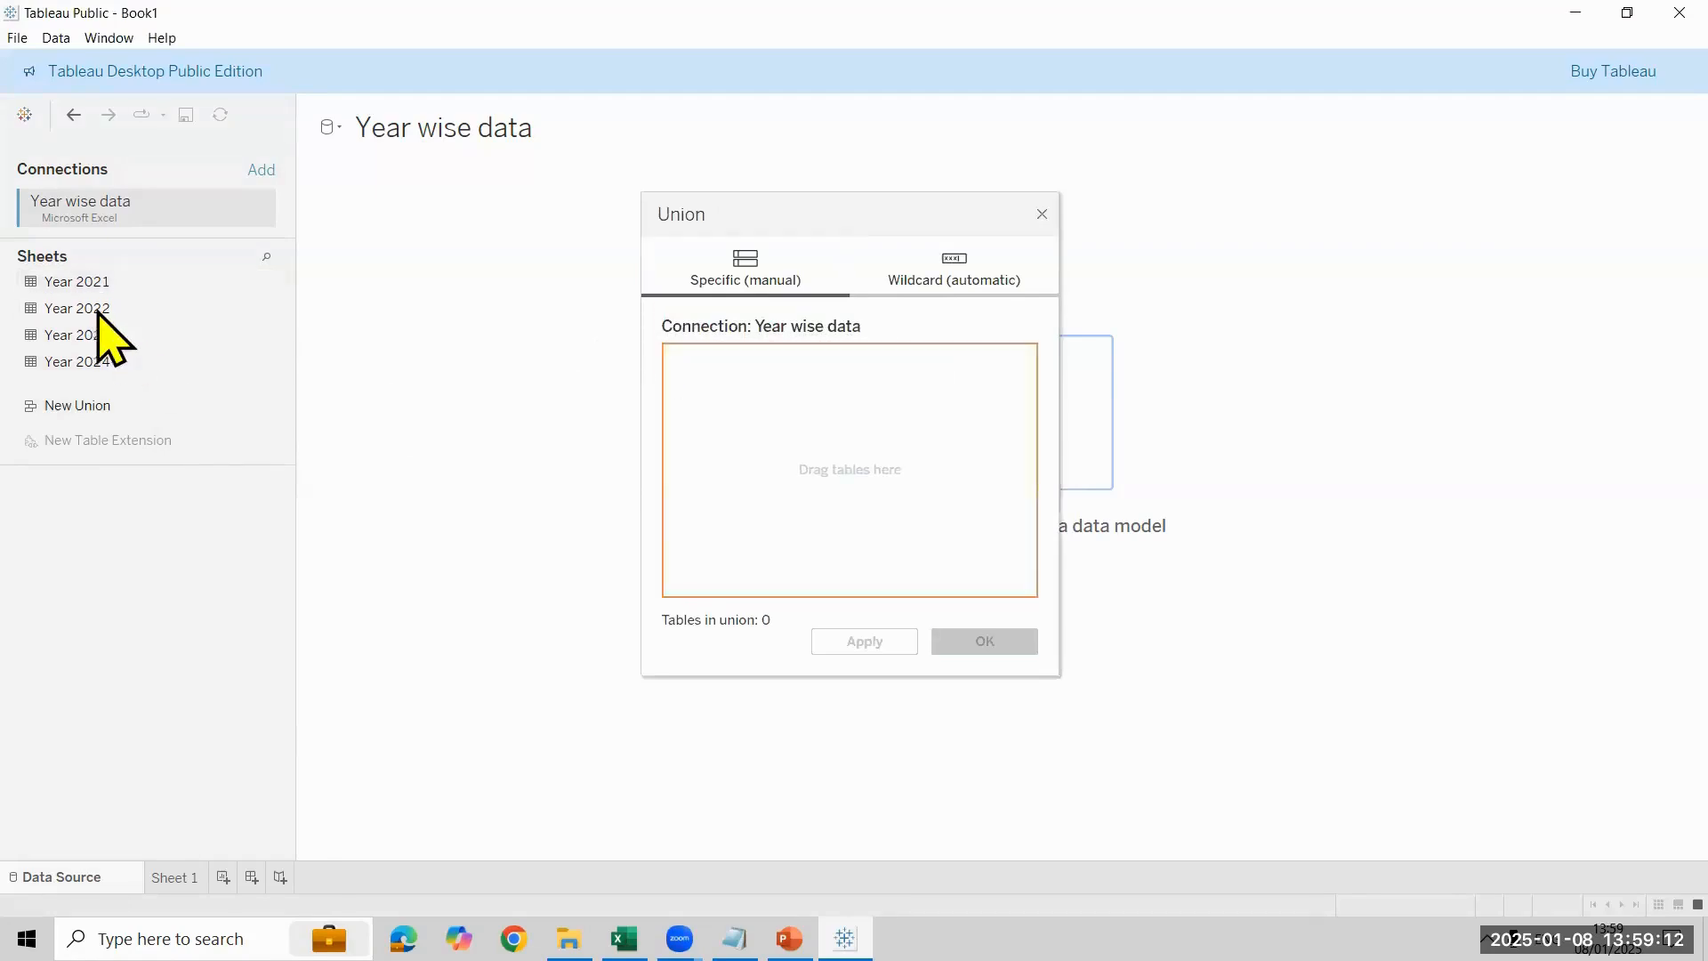
drag(89, 308, 724, 436)
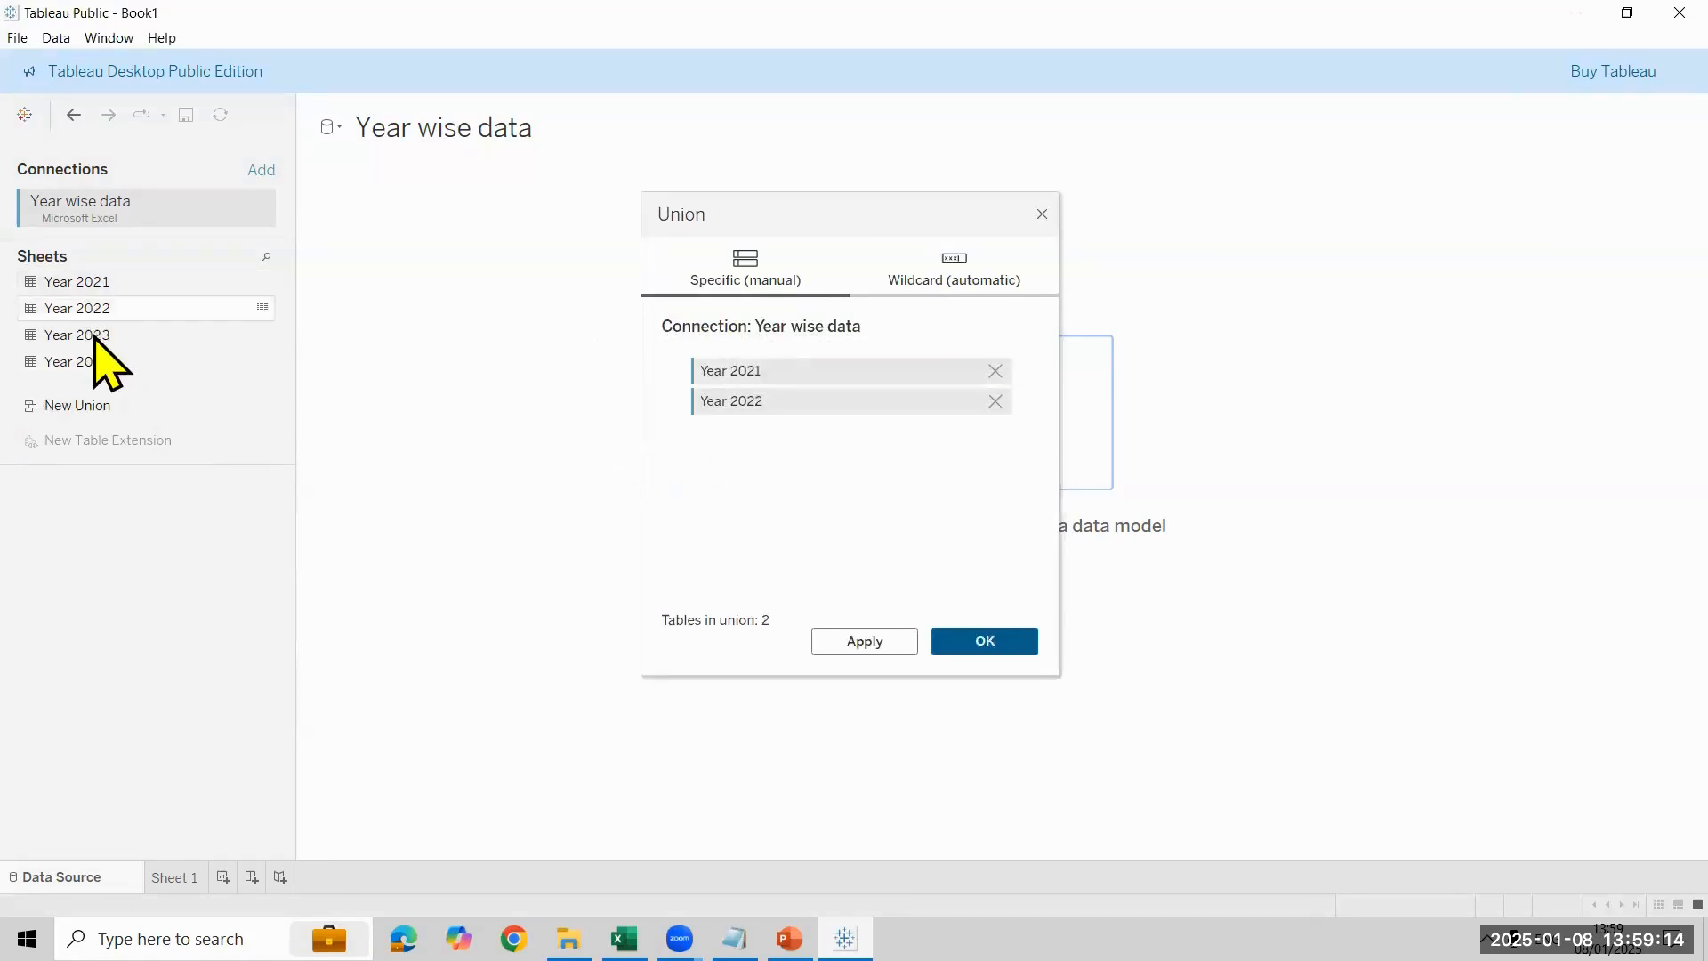
drag(92, 335, 800, 444)
drag(73, 372, 809, 579)
click(966, 650)
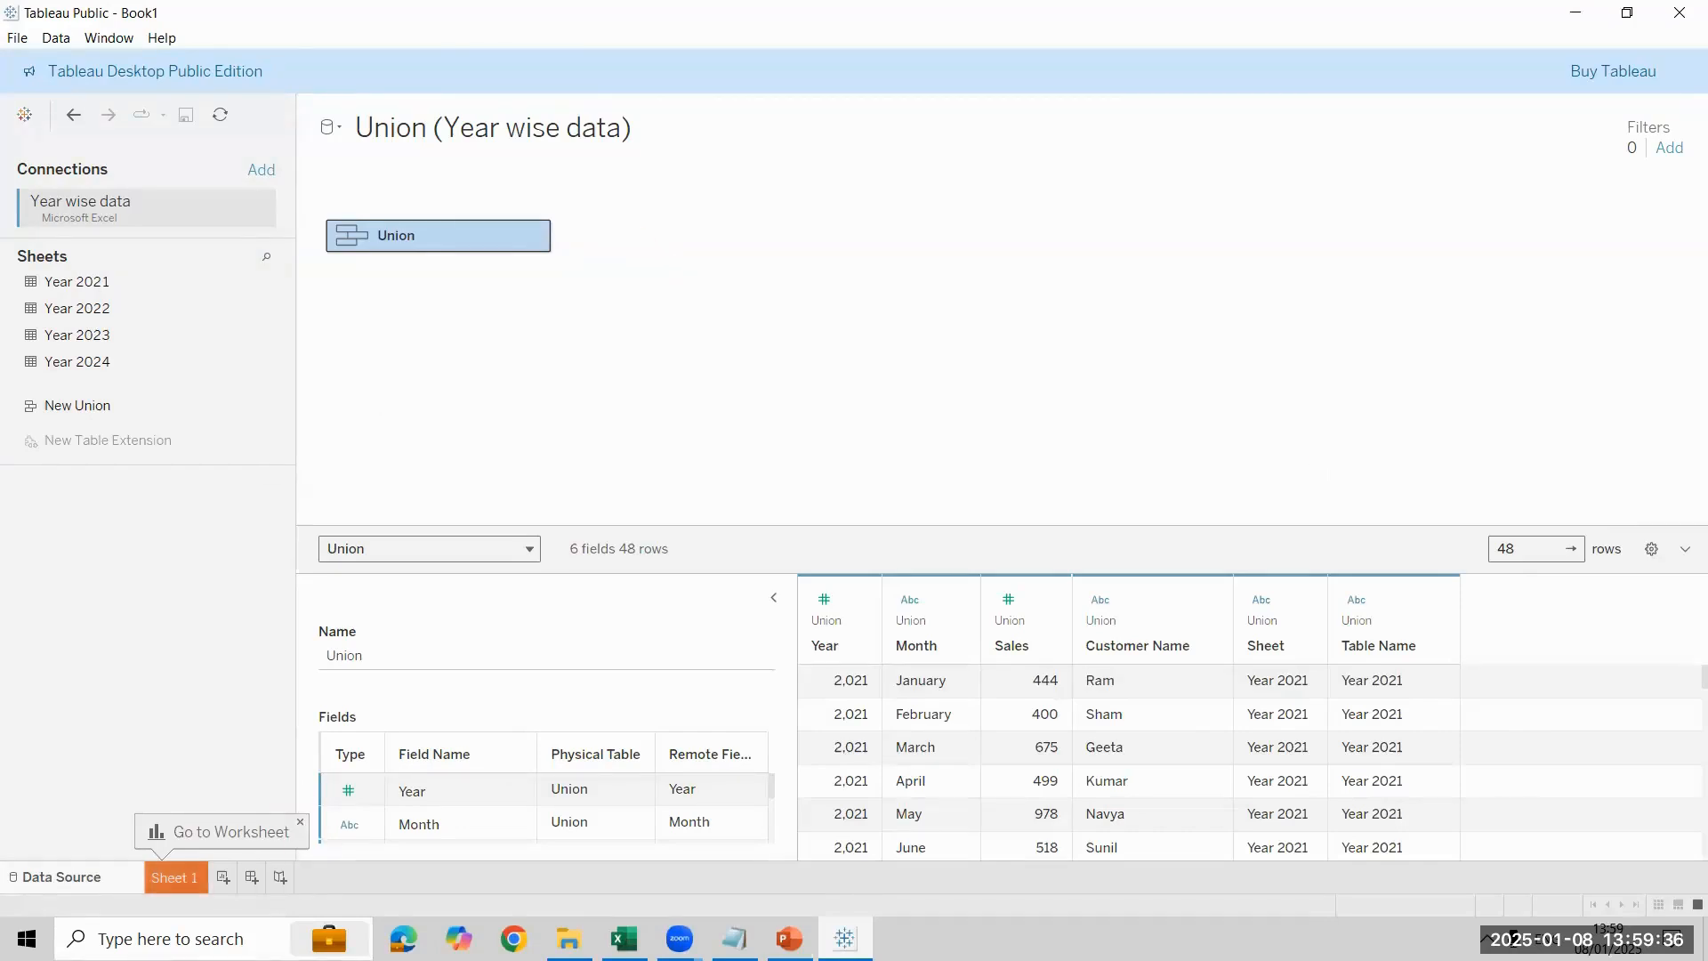
- Build a Sheet 1 text table with Customer Name on rows and the sum of Sales as values
click(175, 877)
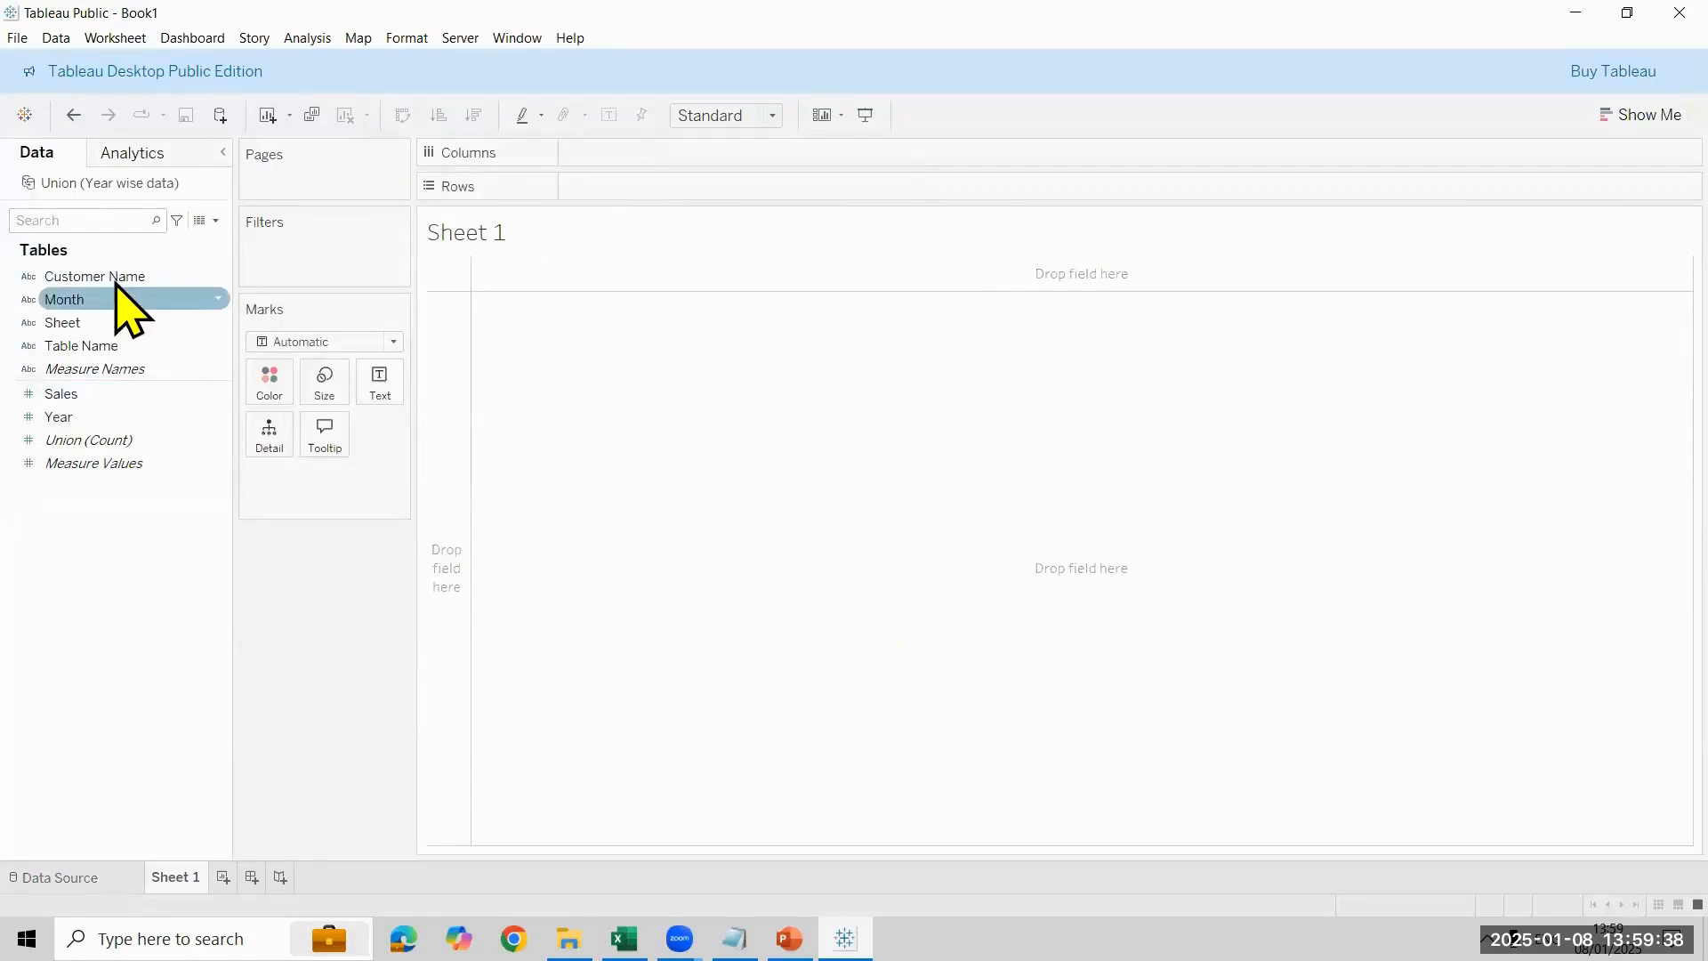
drag(116, 283, 311, 351)
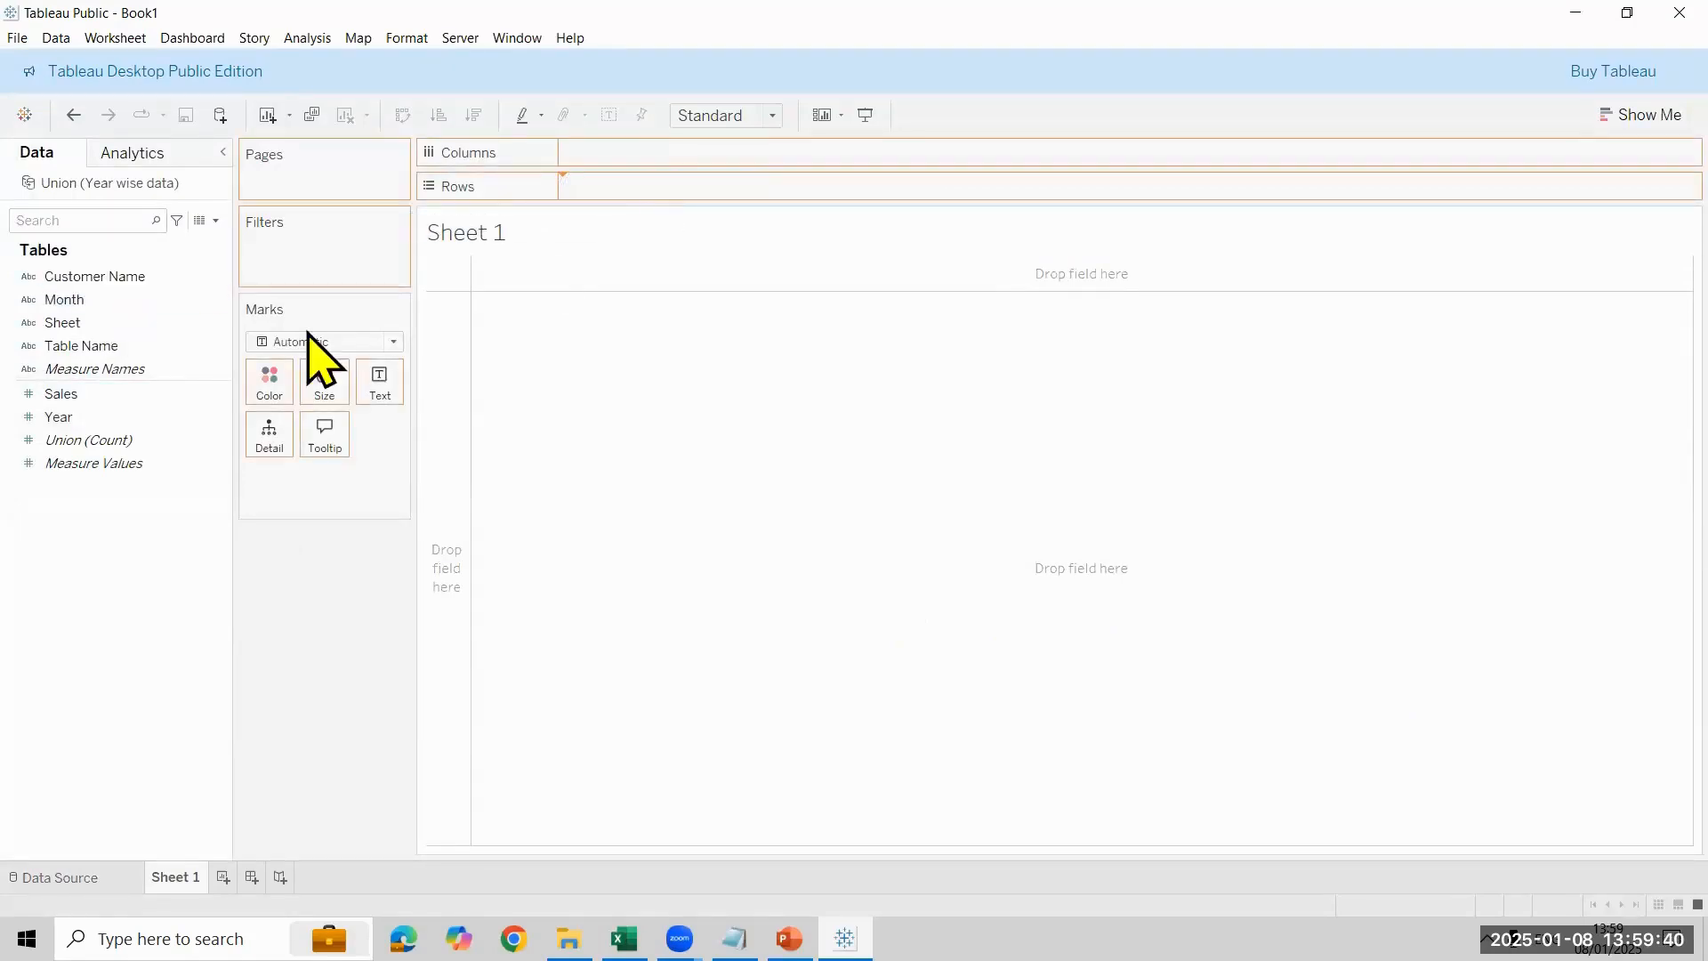
double_click(133, 393)
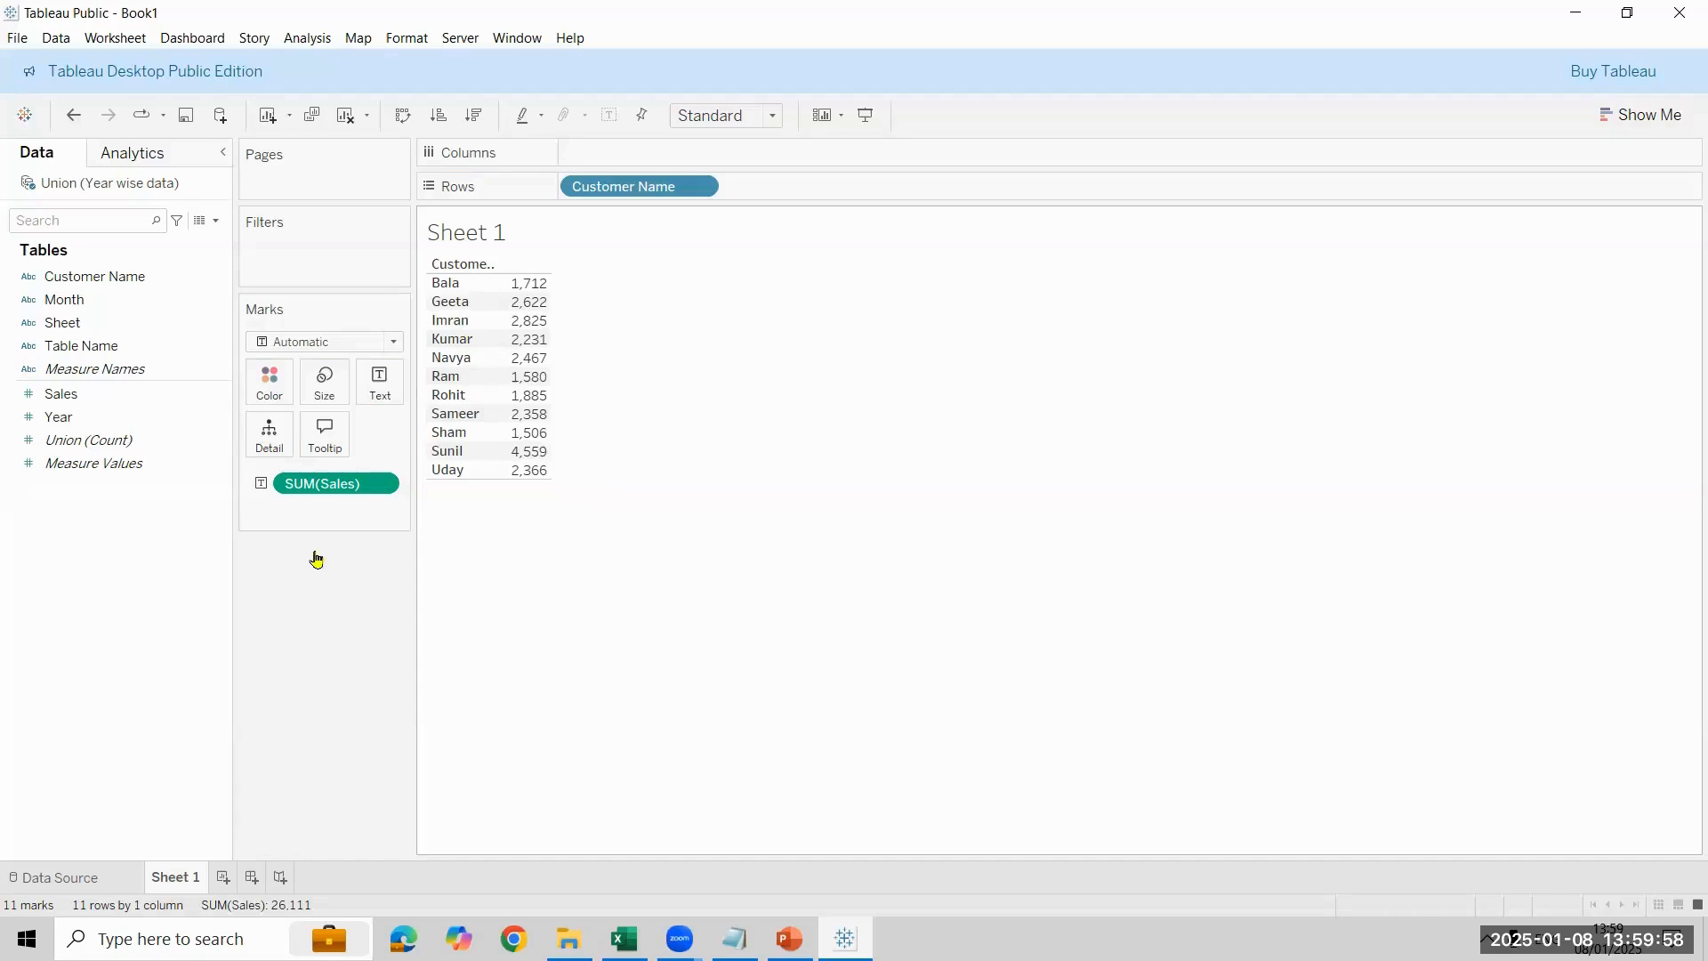
- Examine the Union table's physical tables and its union settings on the data source page
click(59, 877)
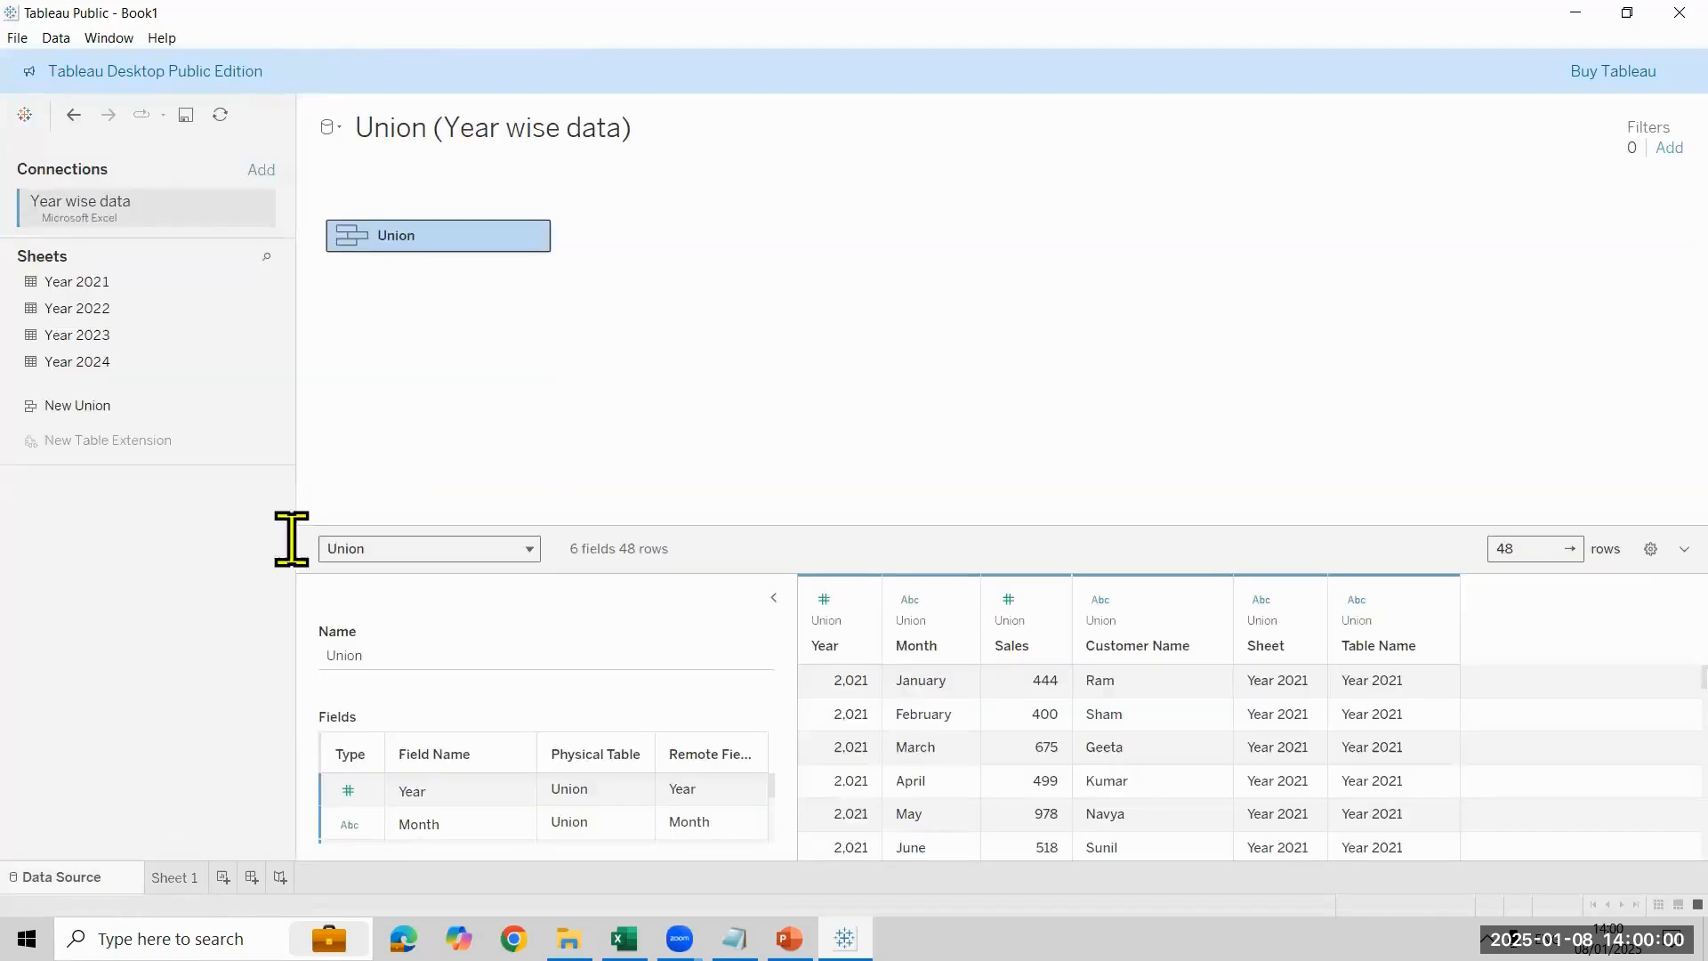
double_click(464, 238)
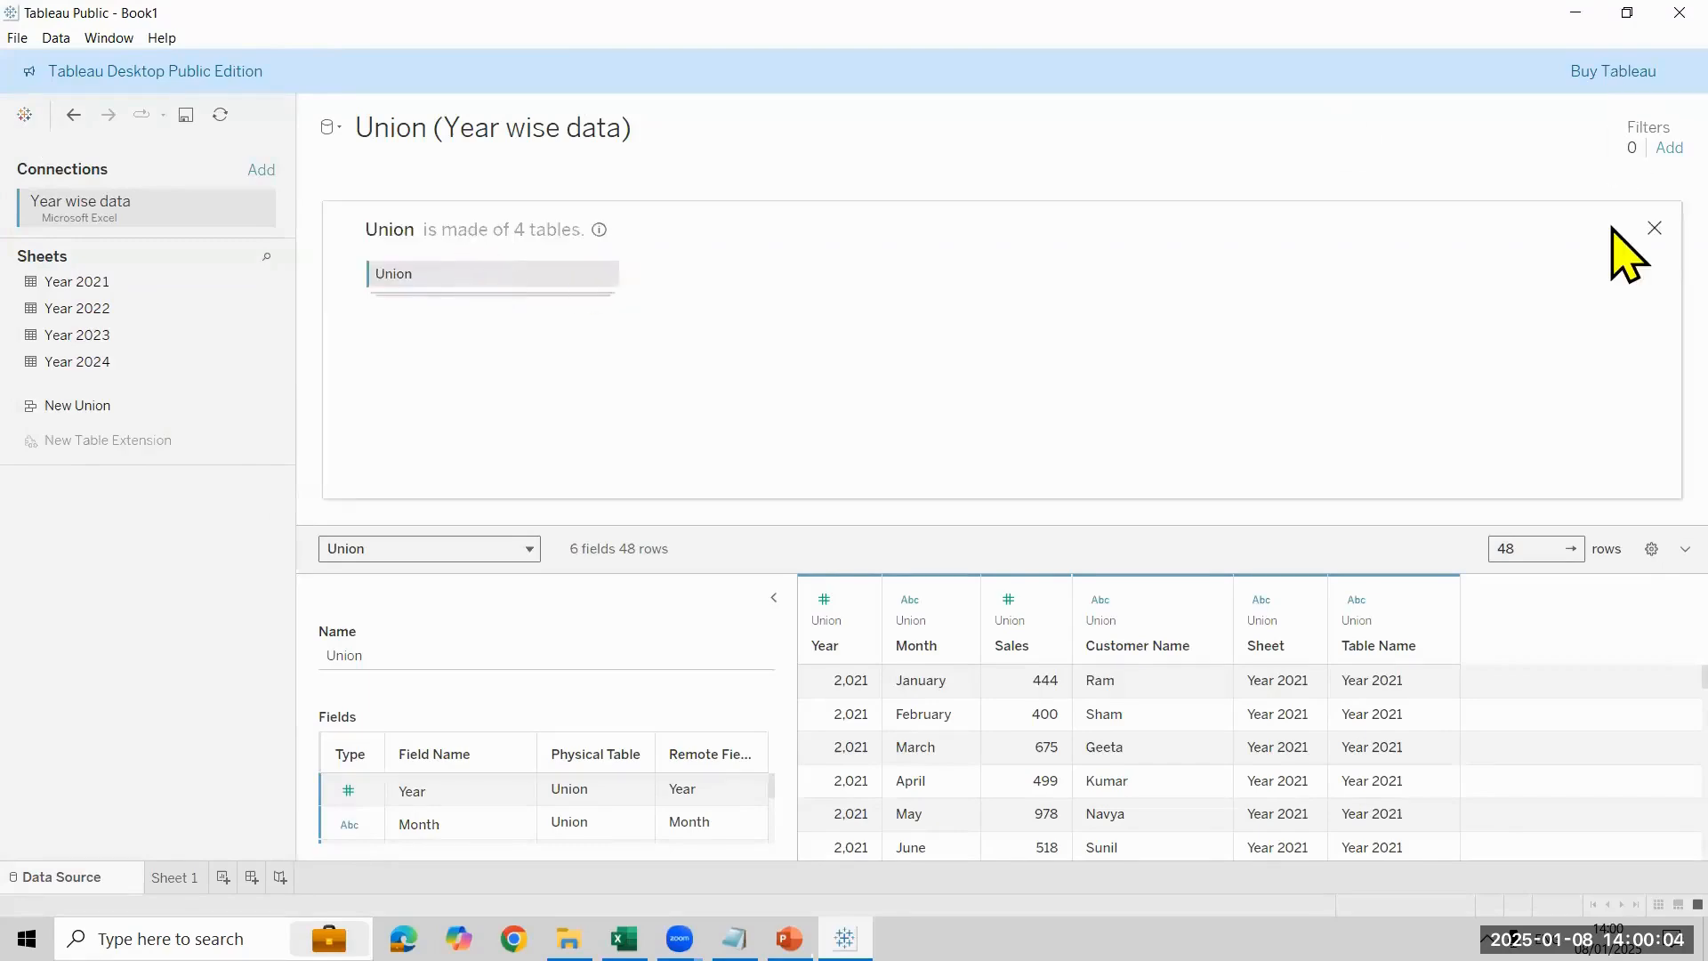
click(1653, 229)
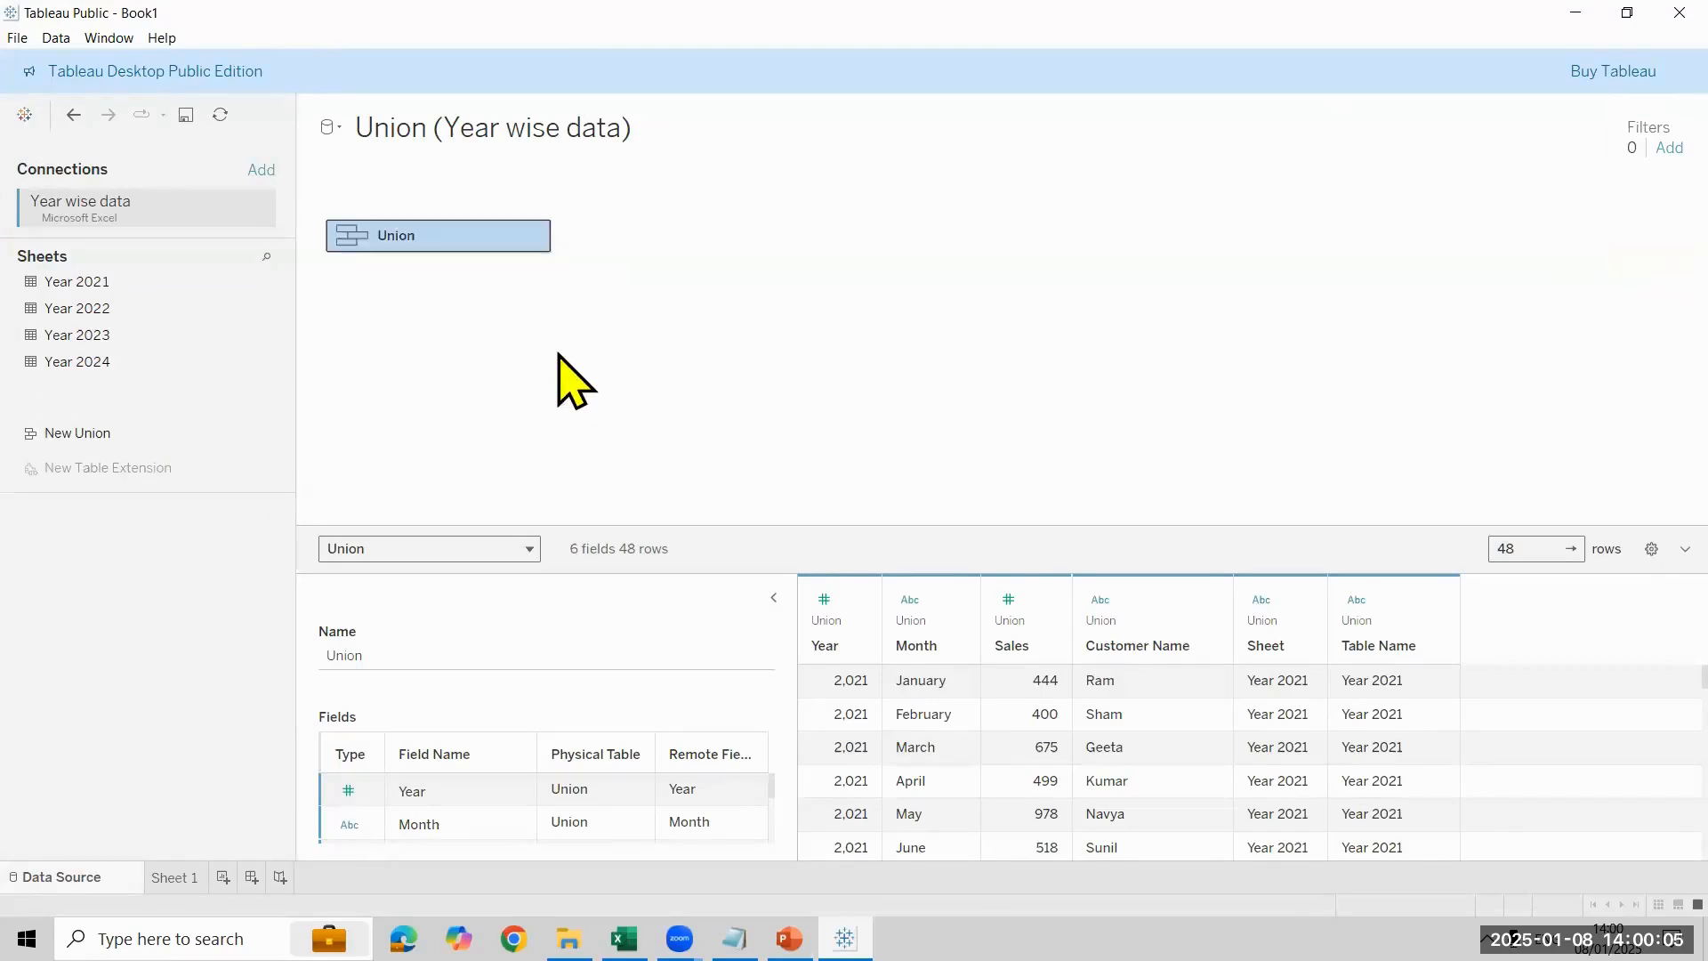
right_click(466, 240)
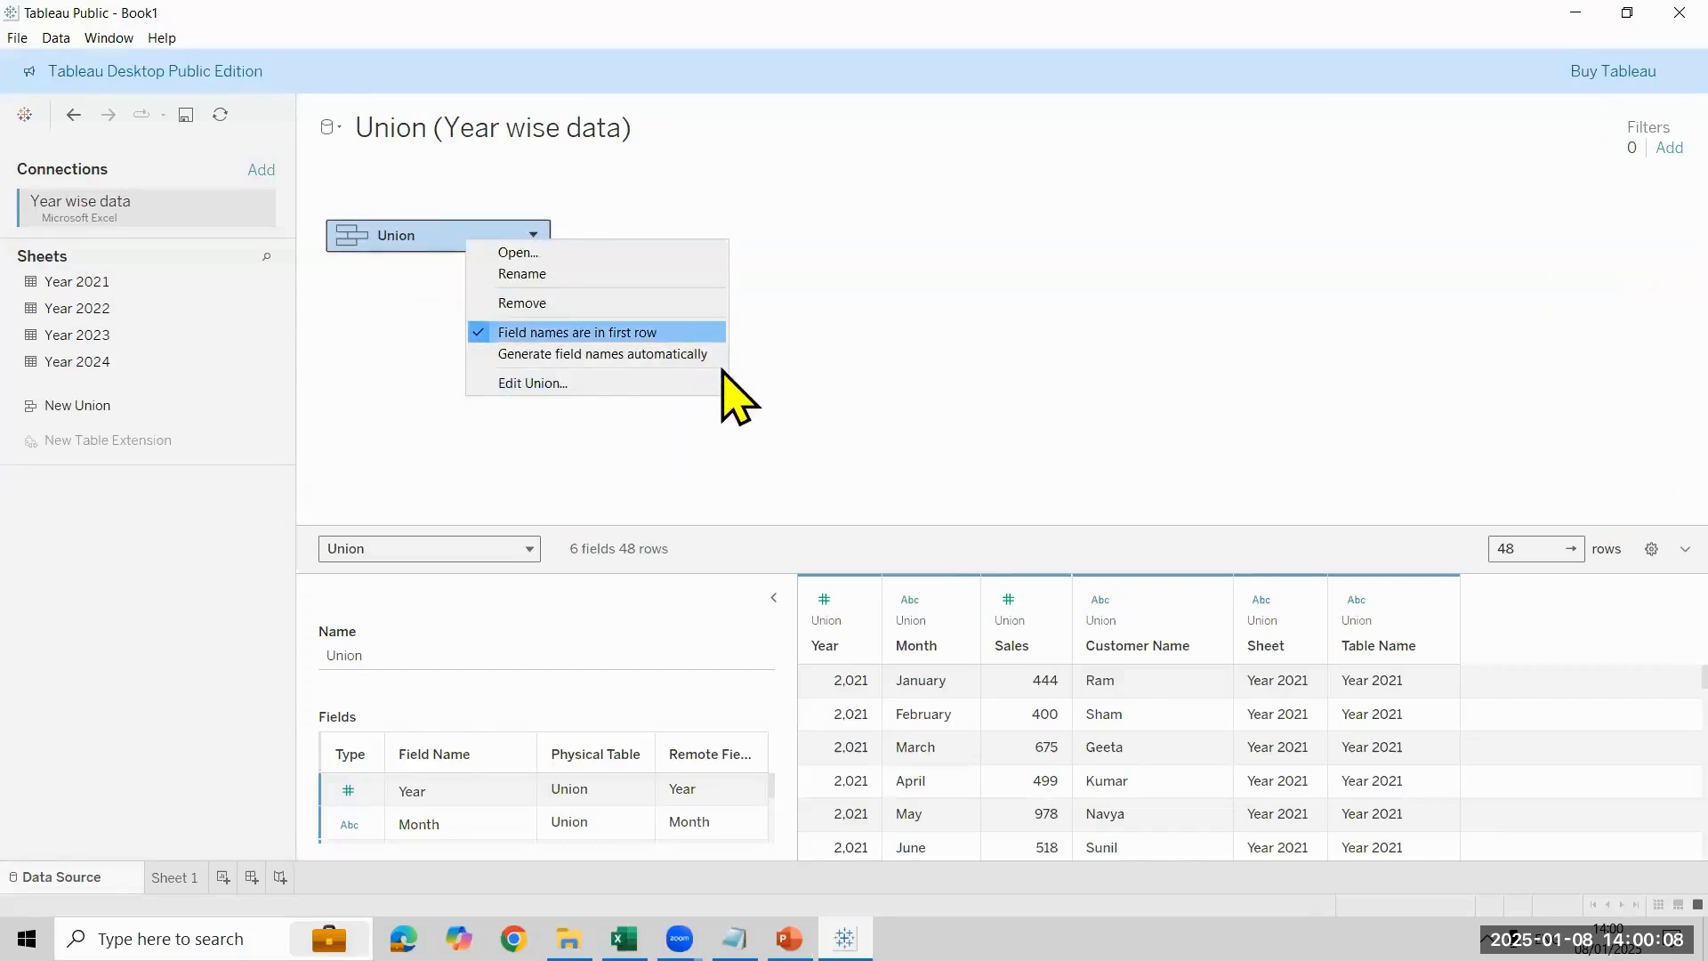
right_click(398, 249)
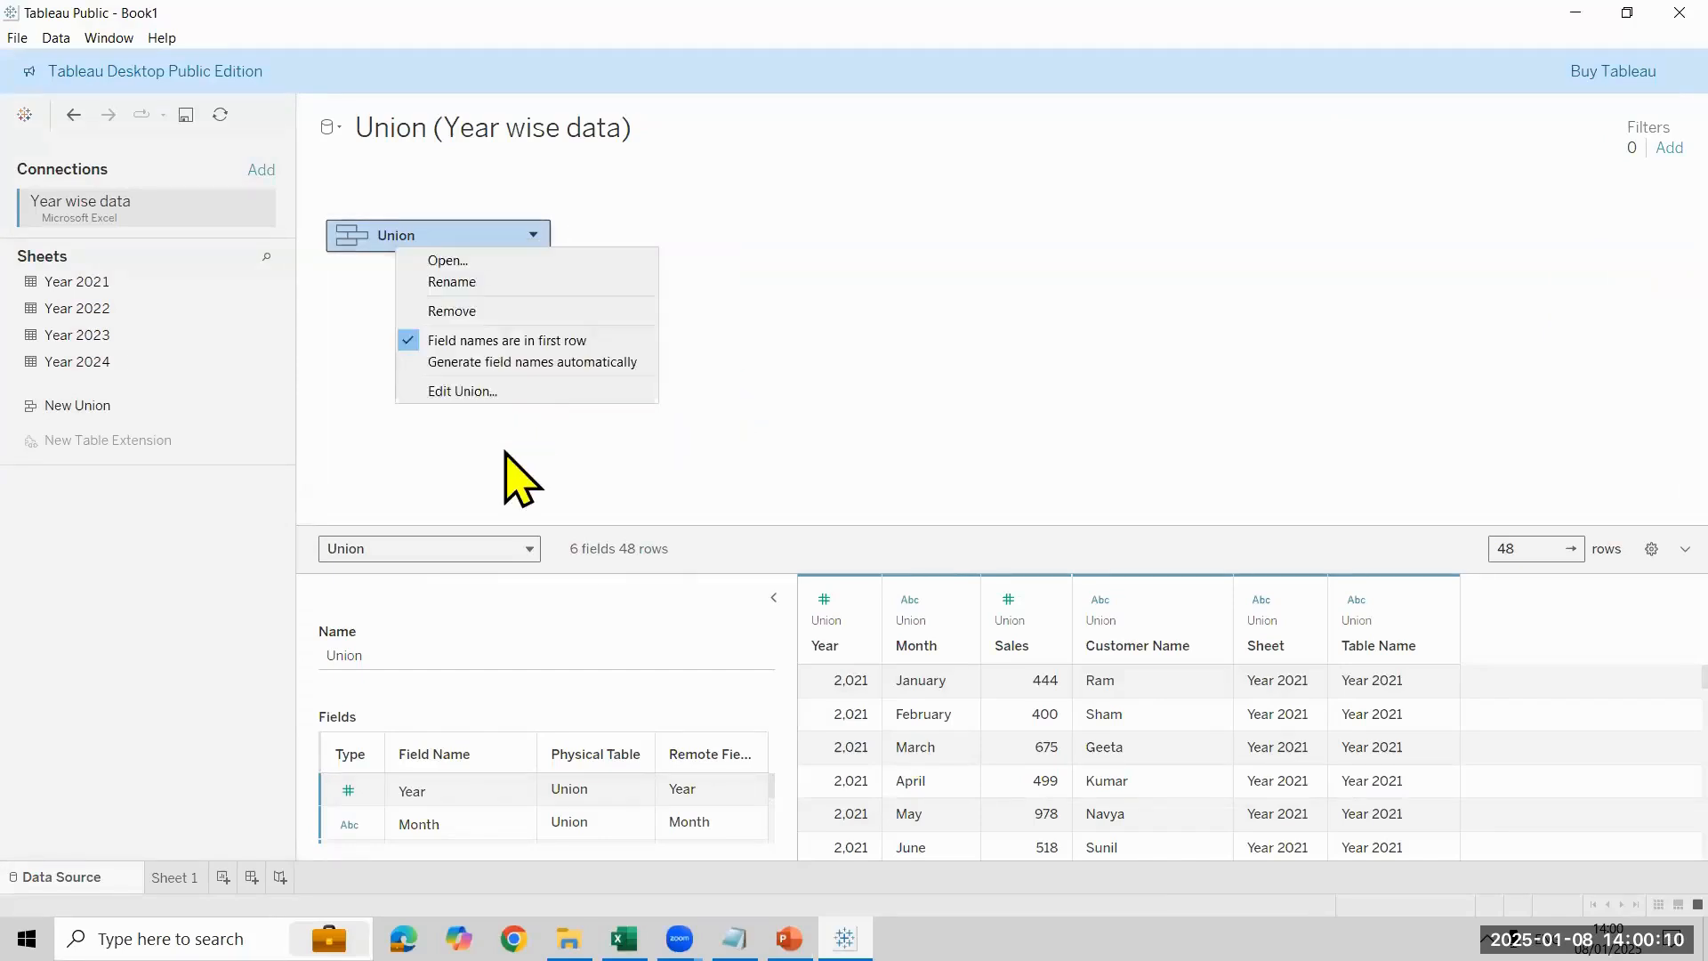
click(489, 398)
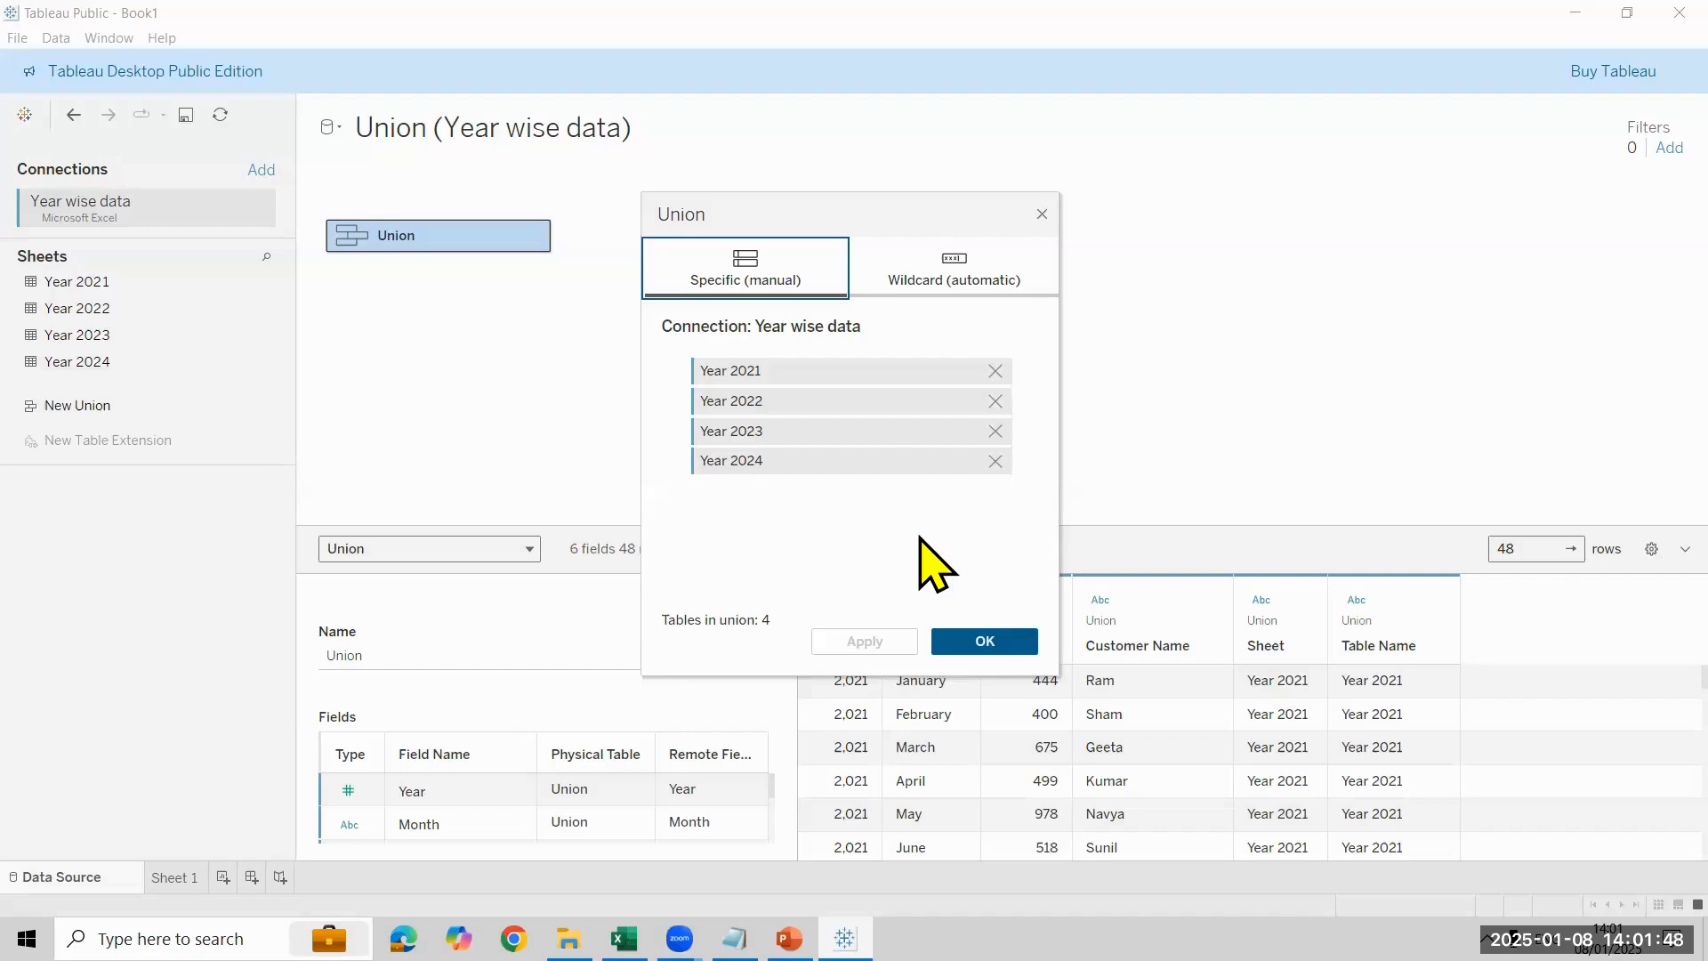
click(982, 642)
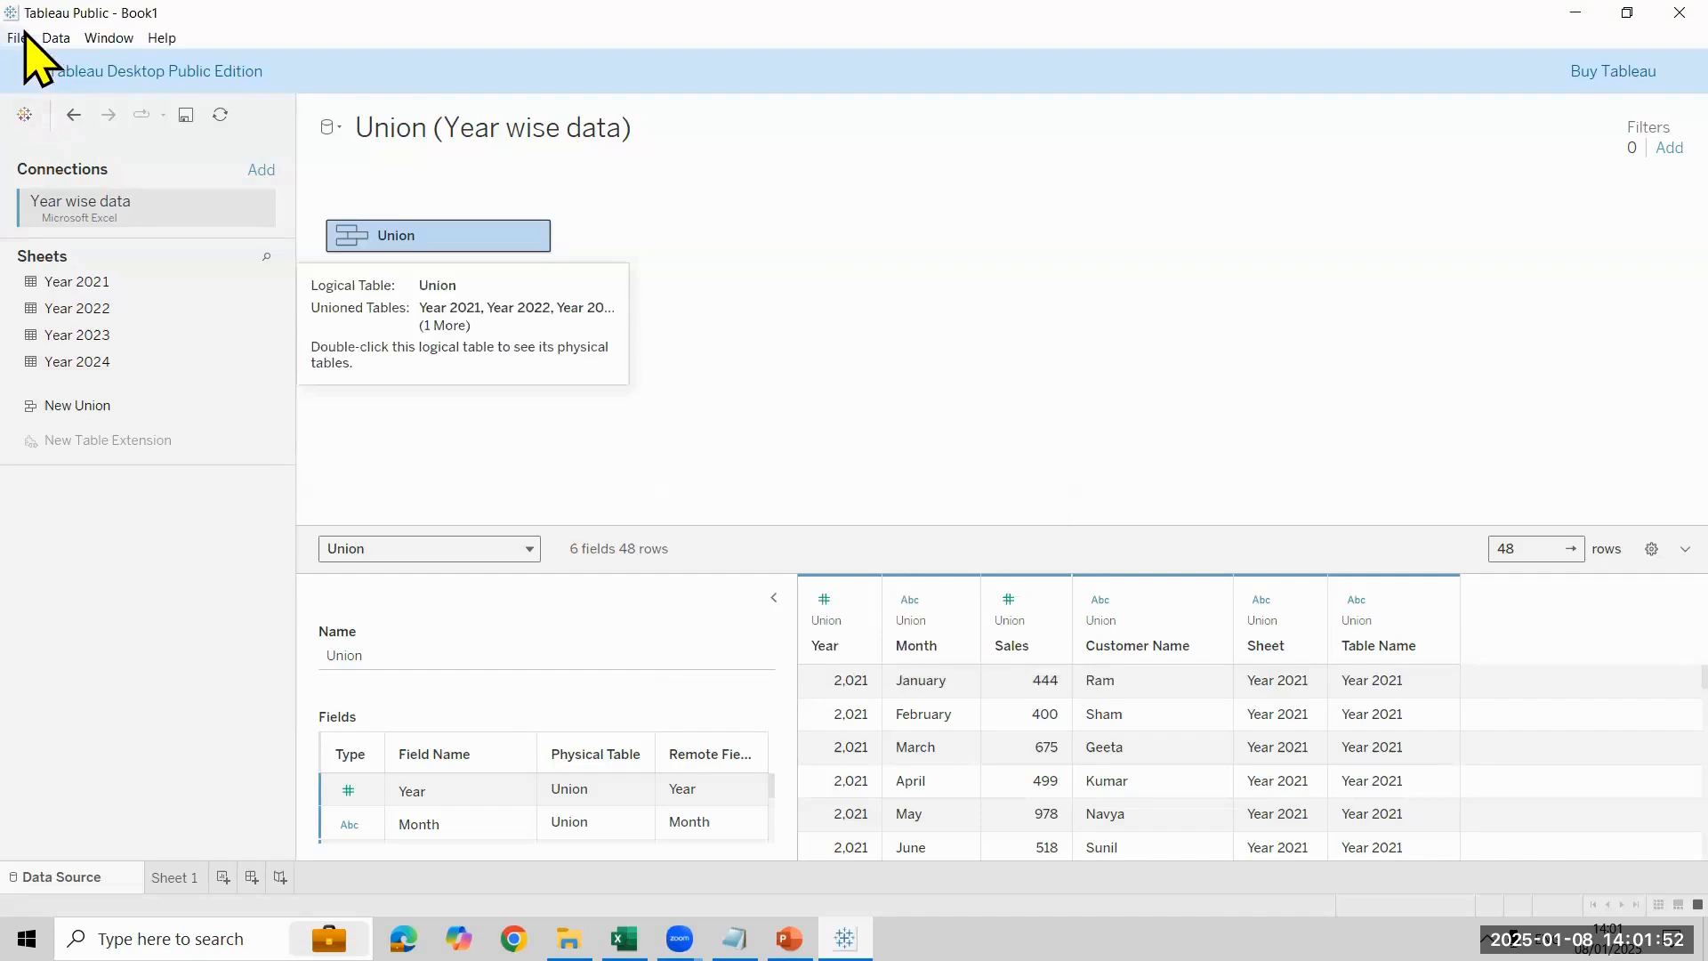
- Switch to Notepad and delete all the existing record-matching notes
click(735, 939)
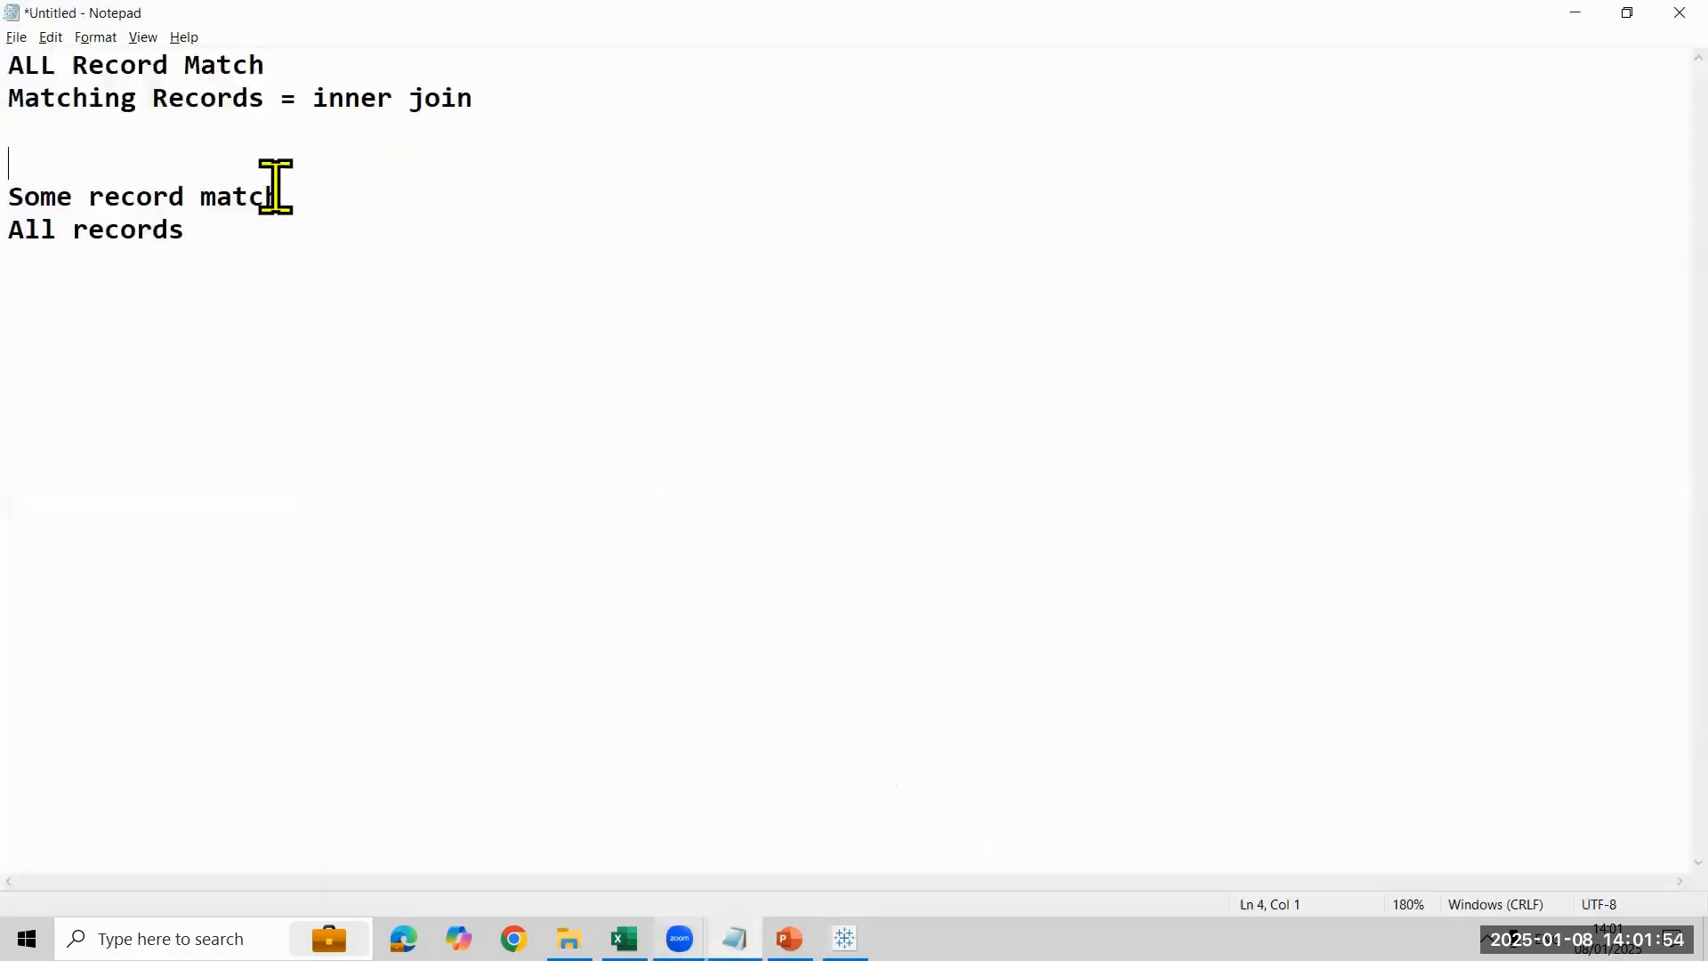
drag(296, 219, 50, 71)
key(BackSpace)
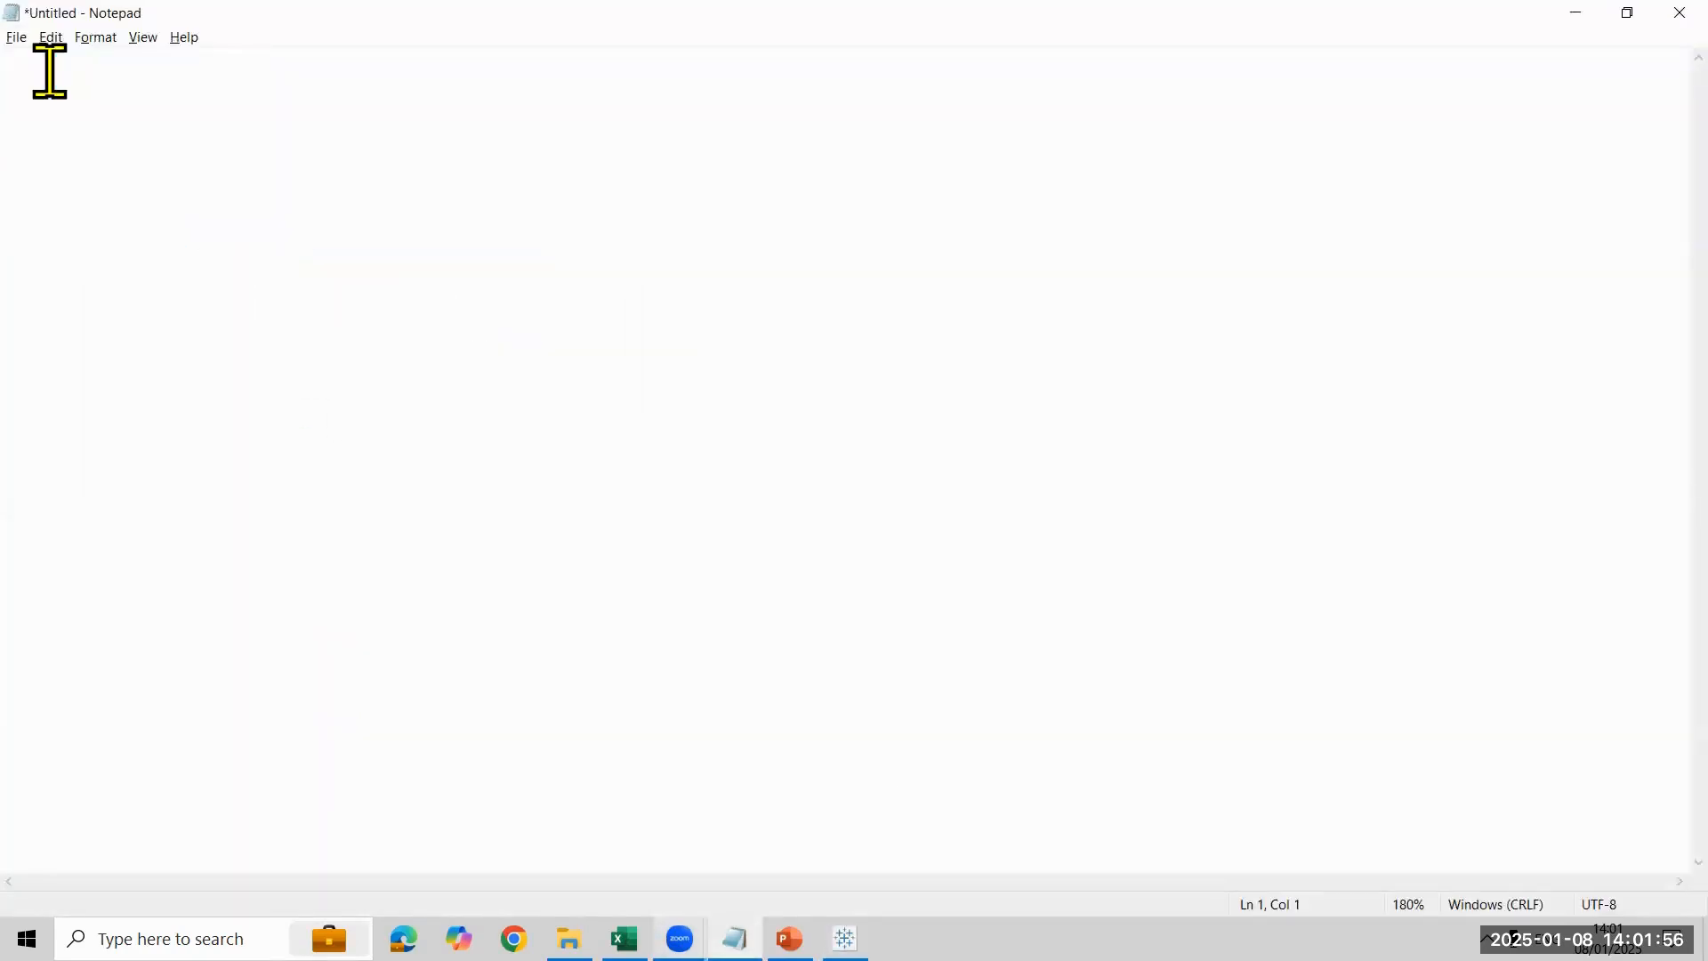
text(Data Blending)
key(ctrl+a)
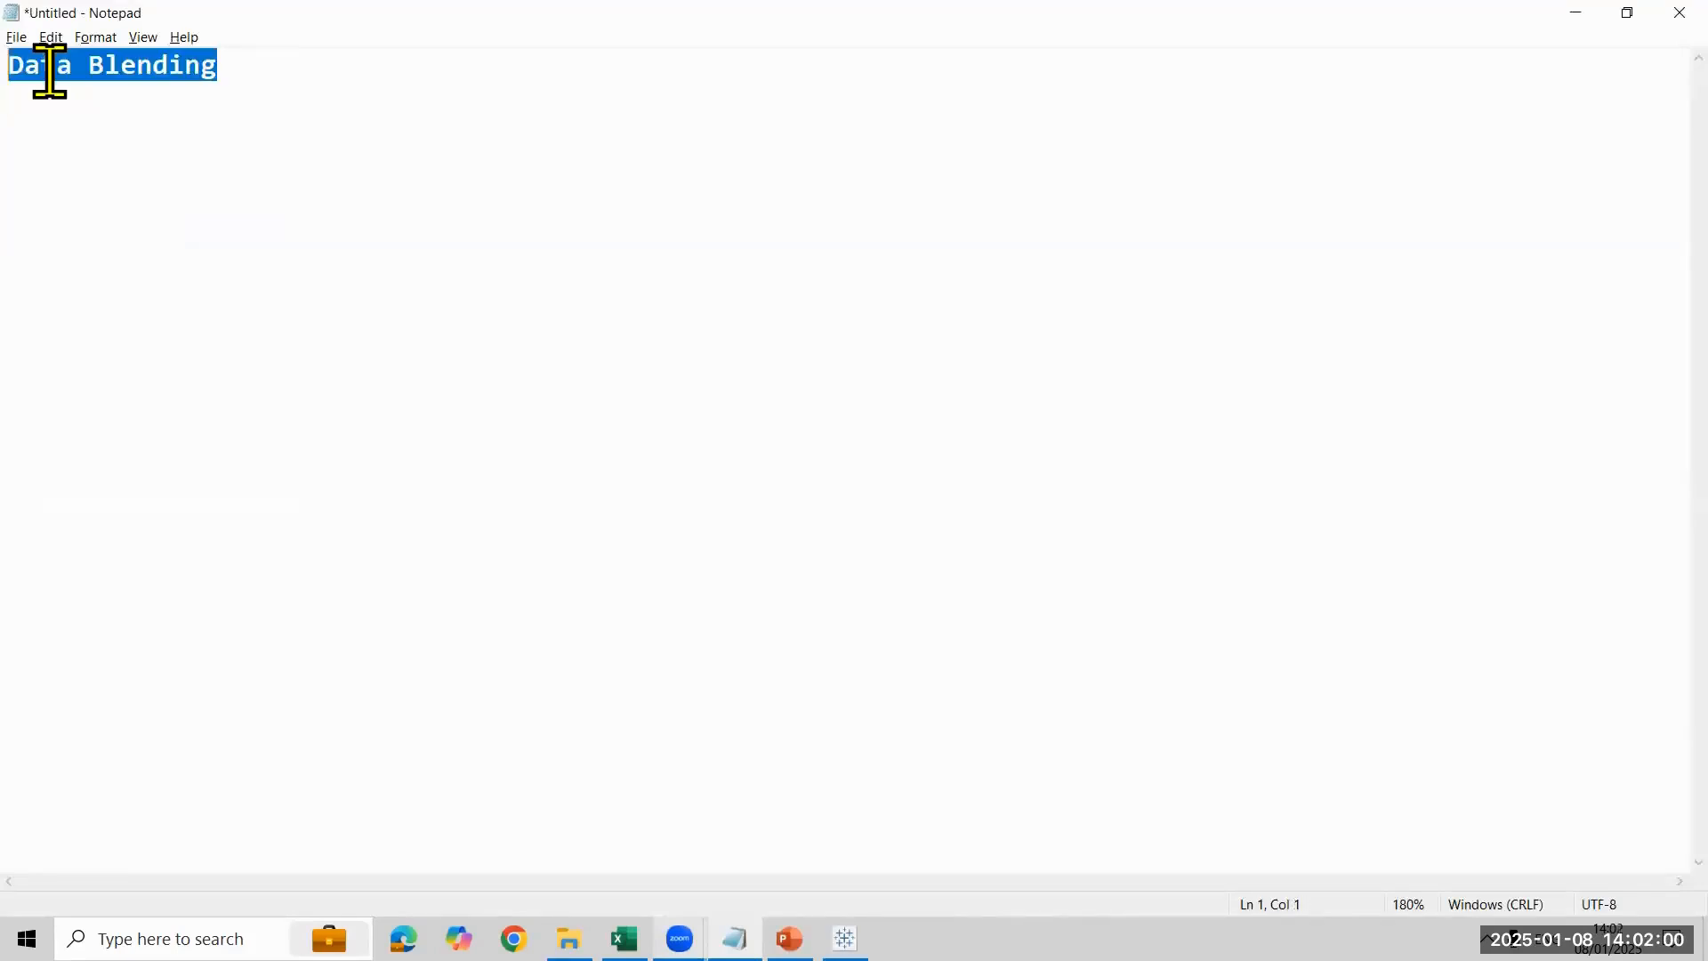
key(BackSpace)
- Write two note lines, "Superstore" and "Manager wise sales & profit", below three blank lines
key(Return)
key(Return)
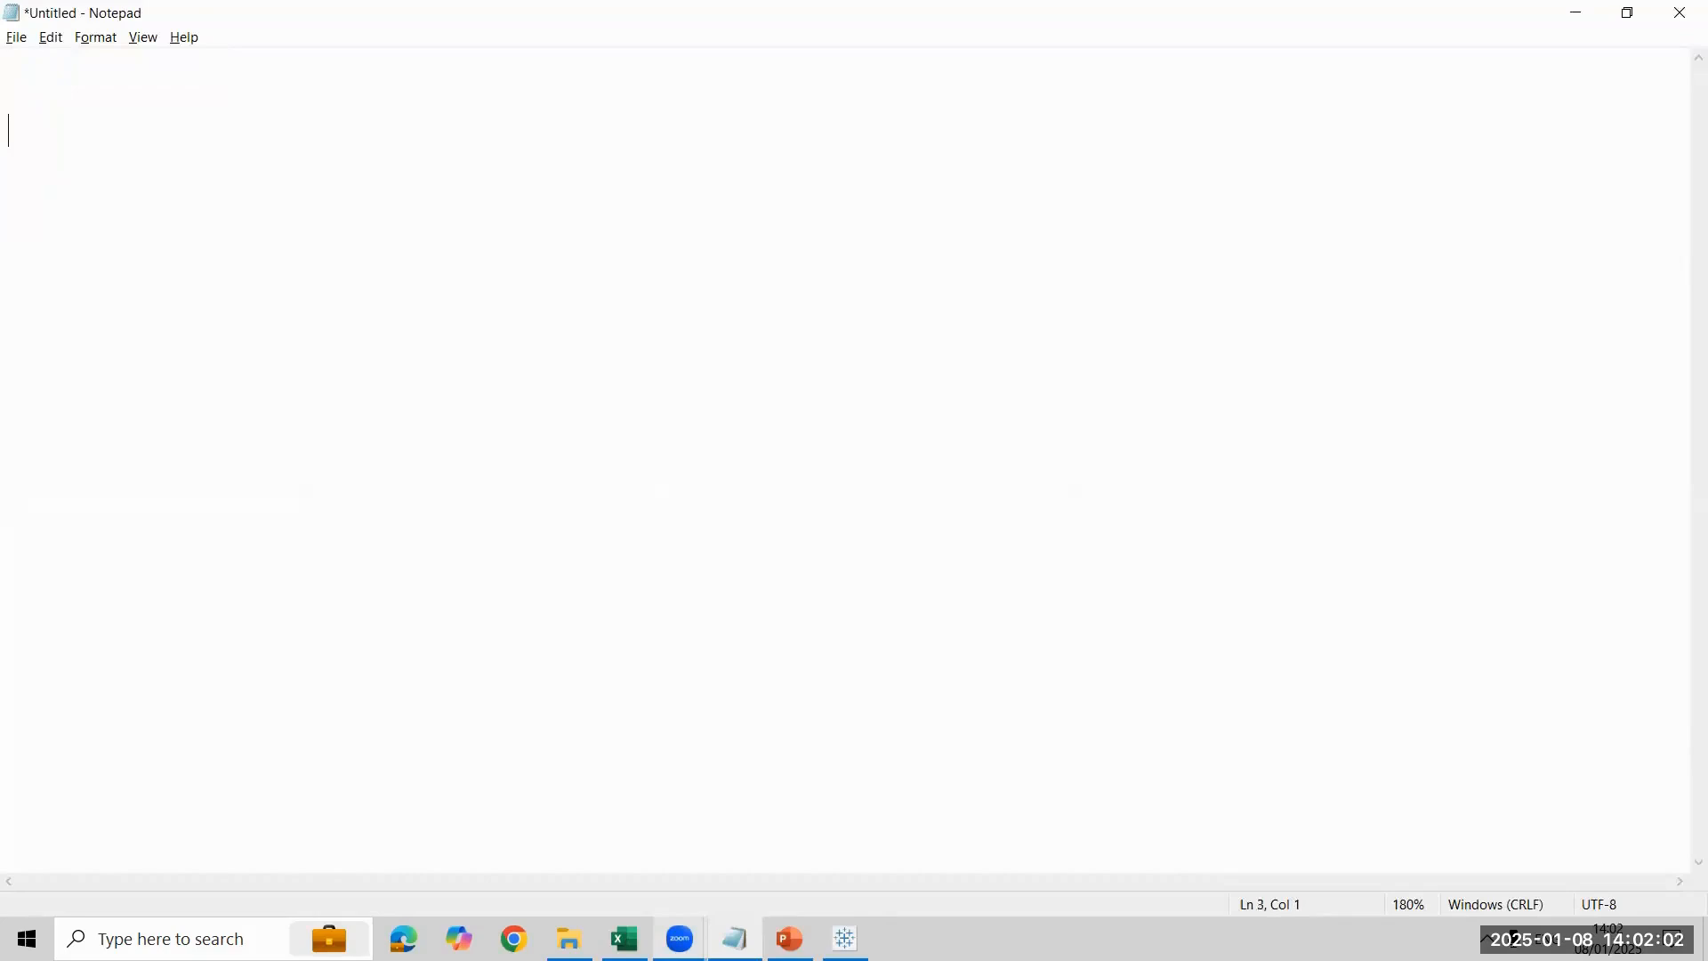
key(Return)
text(Superstore)
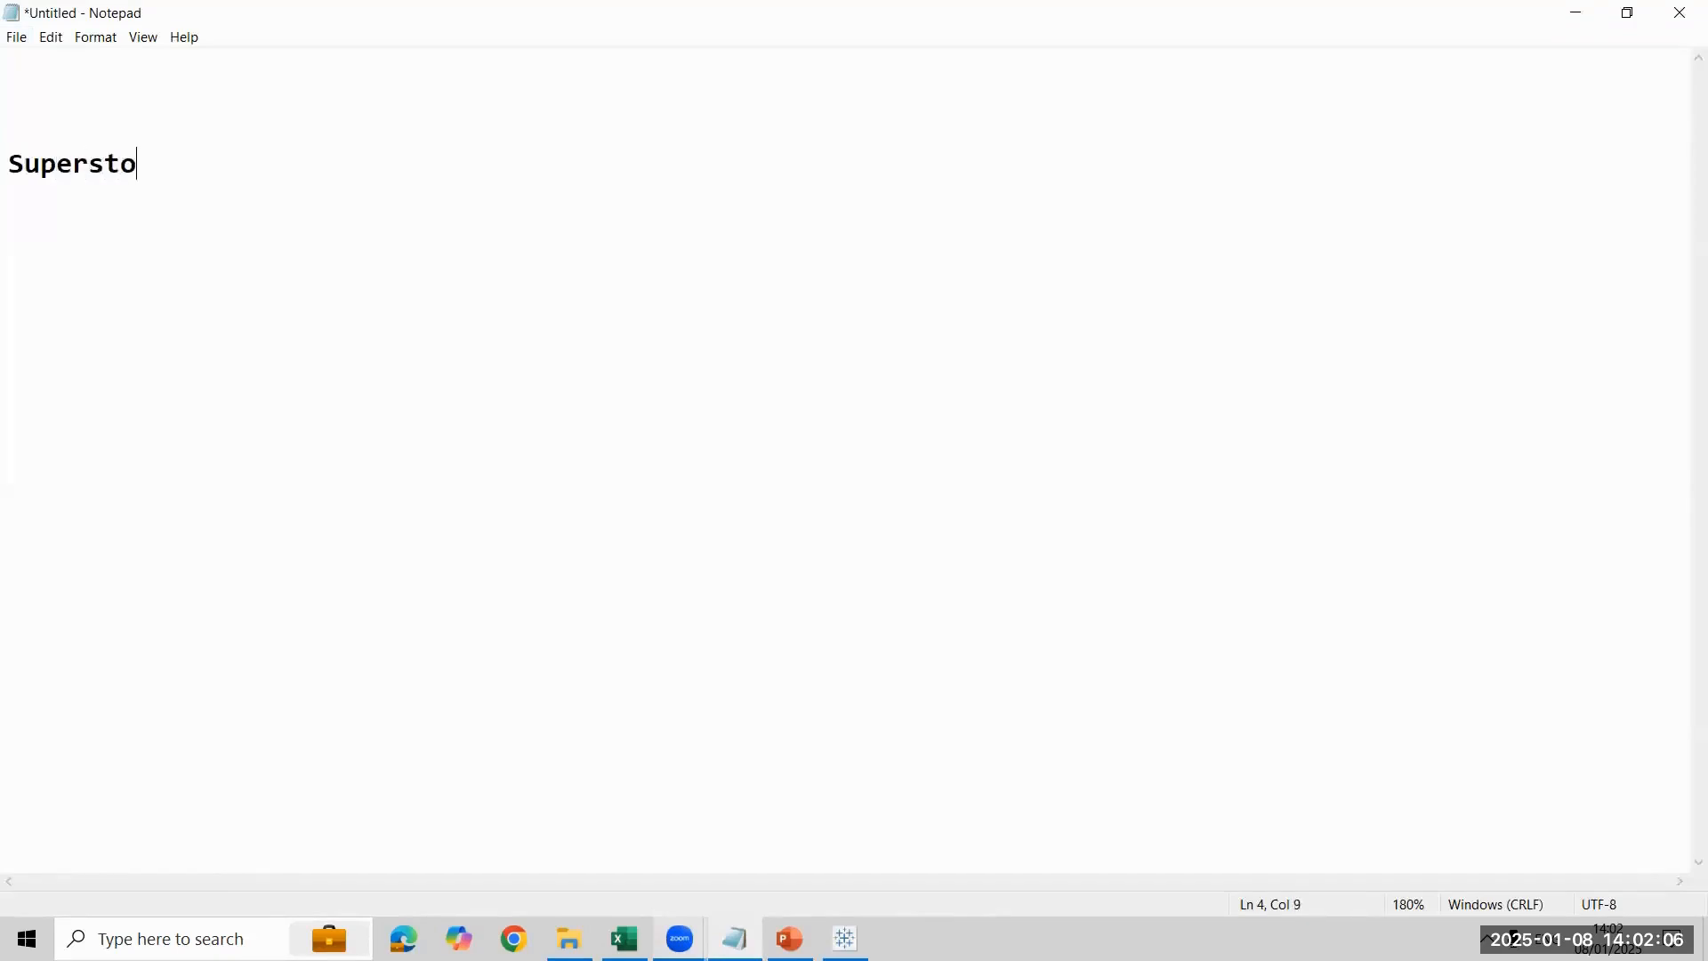
key(Return)
text(Manager w)
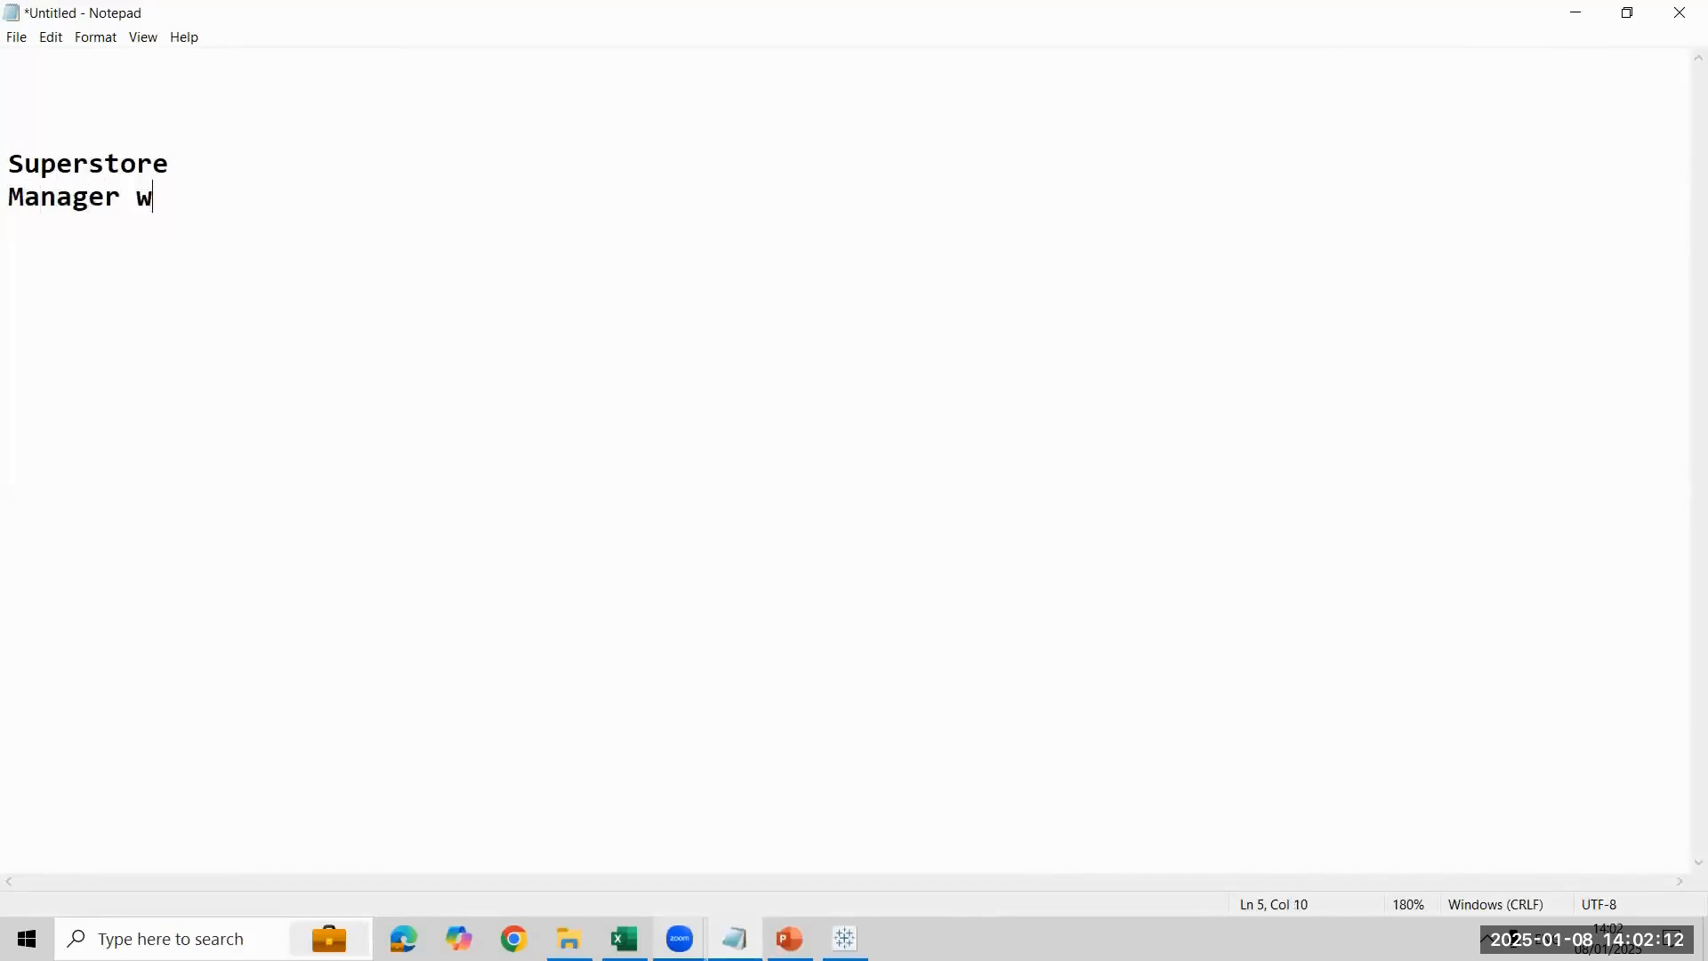
text(ise sales & )
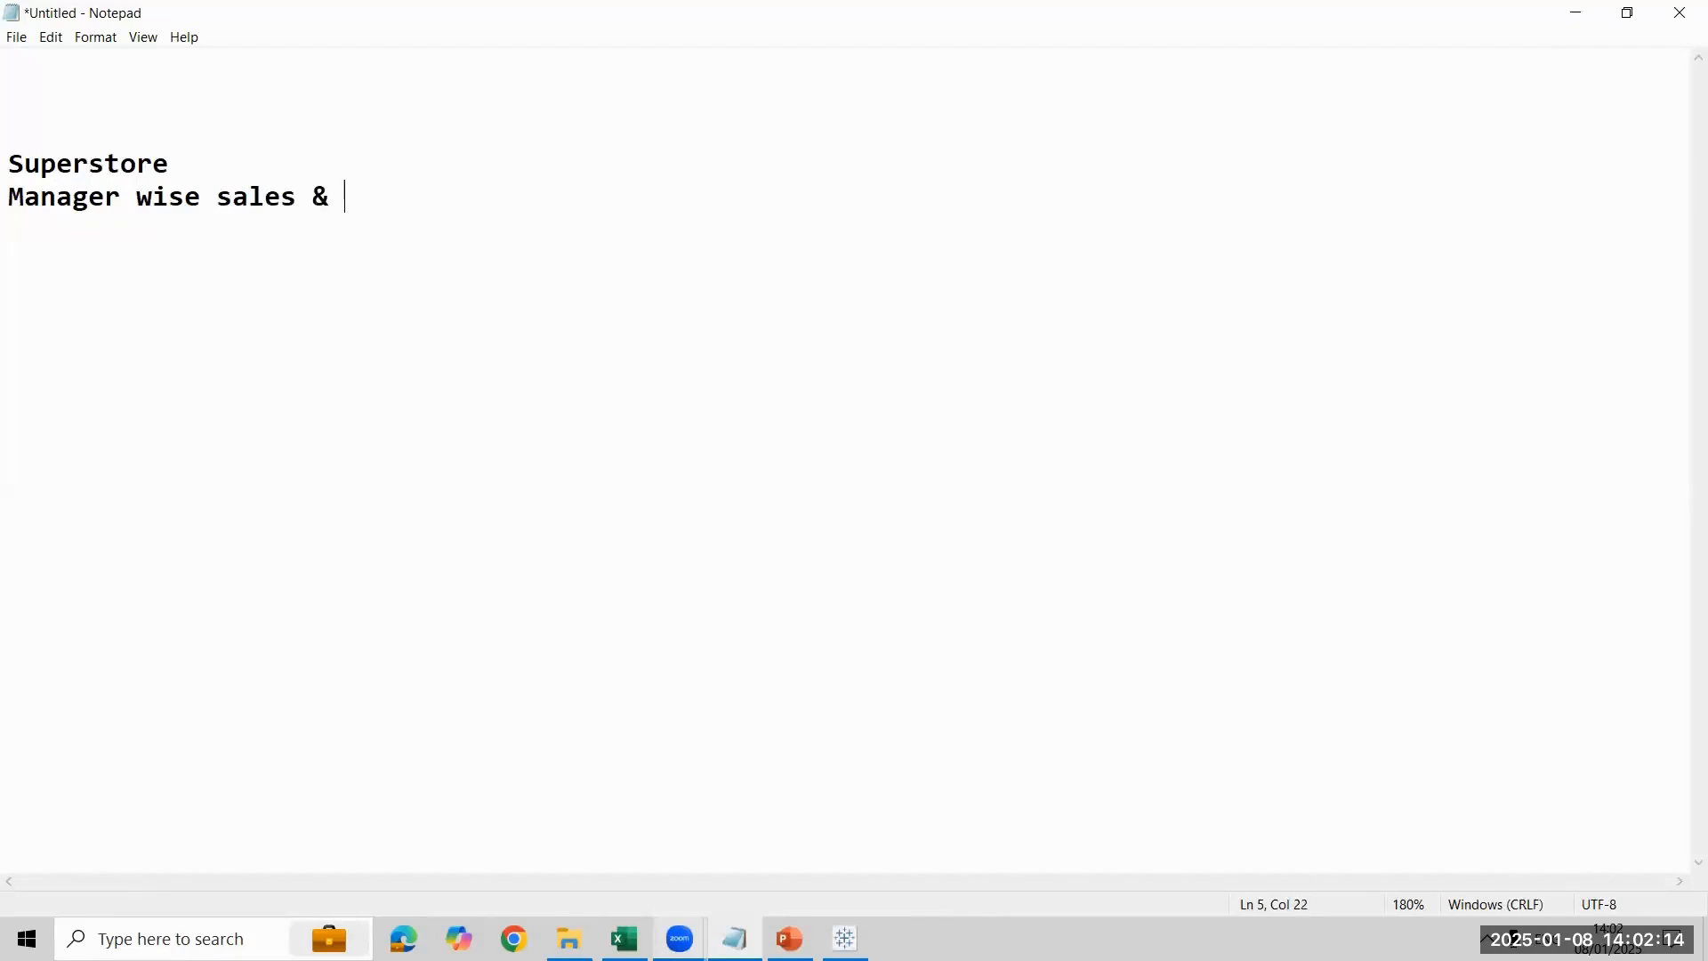
text(profit)
key(shift+Up)
key(shift+Up)
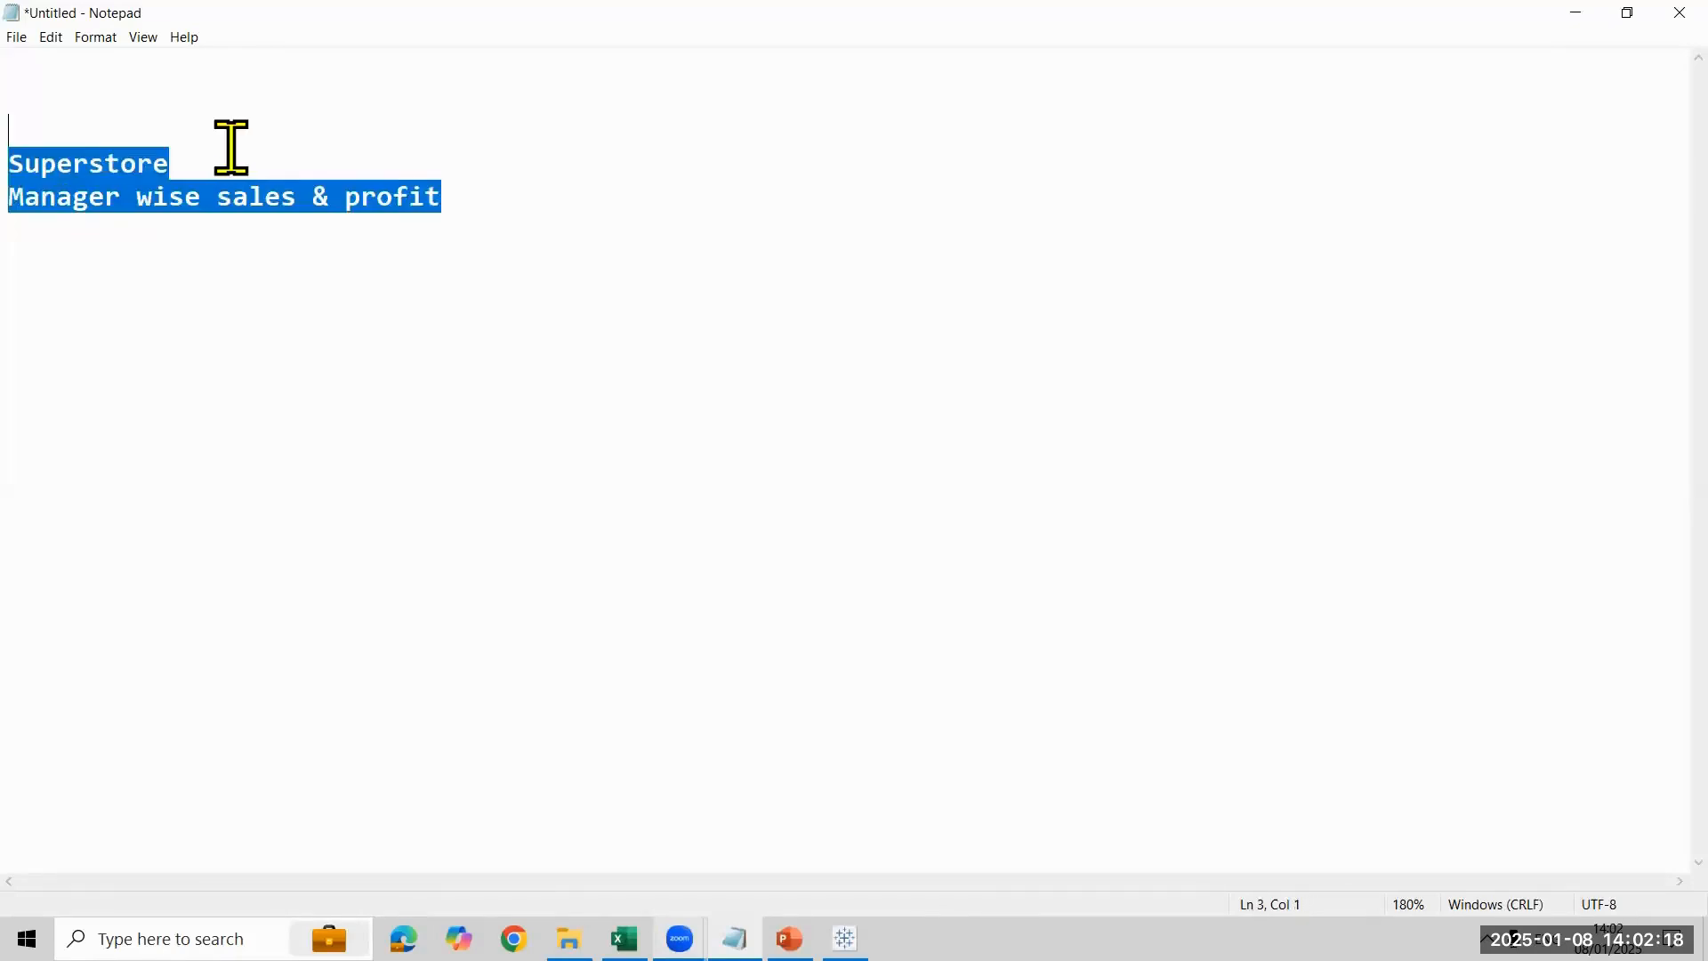
click(646, 228)
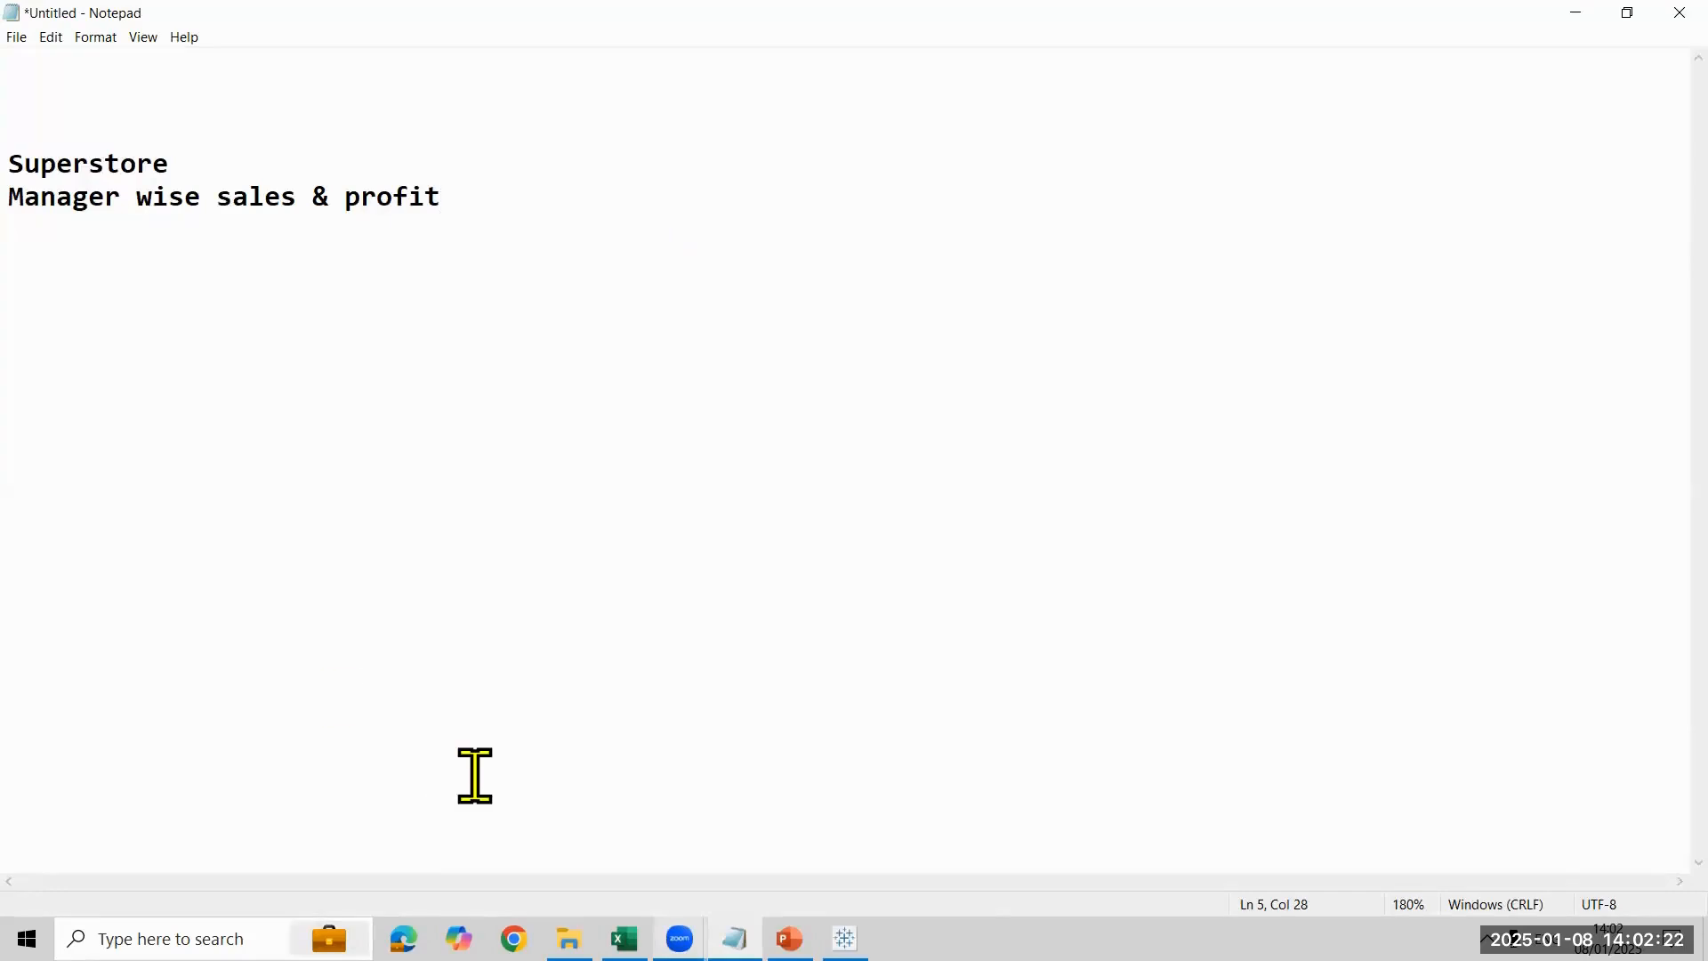
key(ctrl+a)
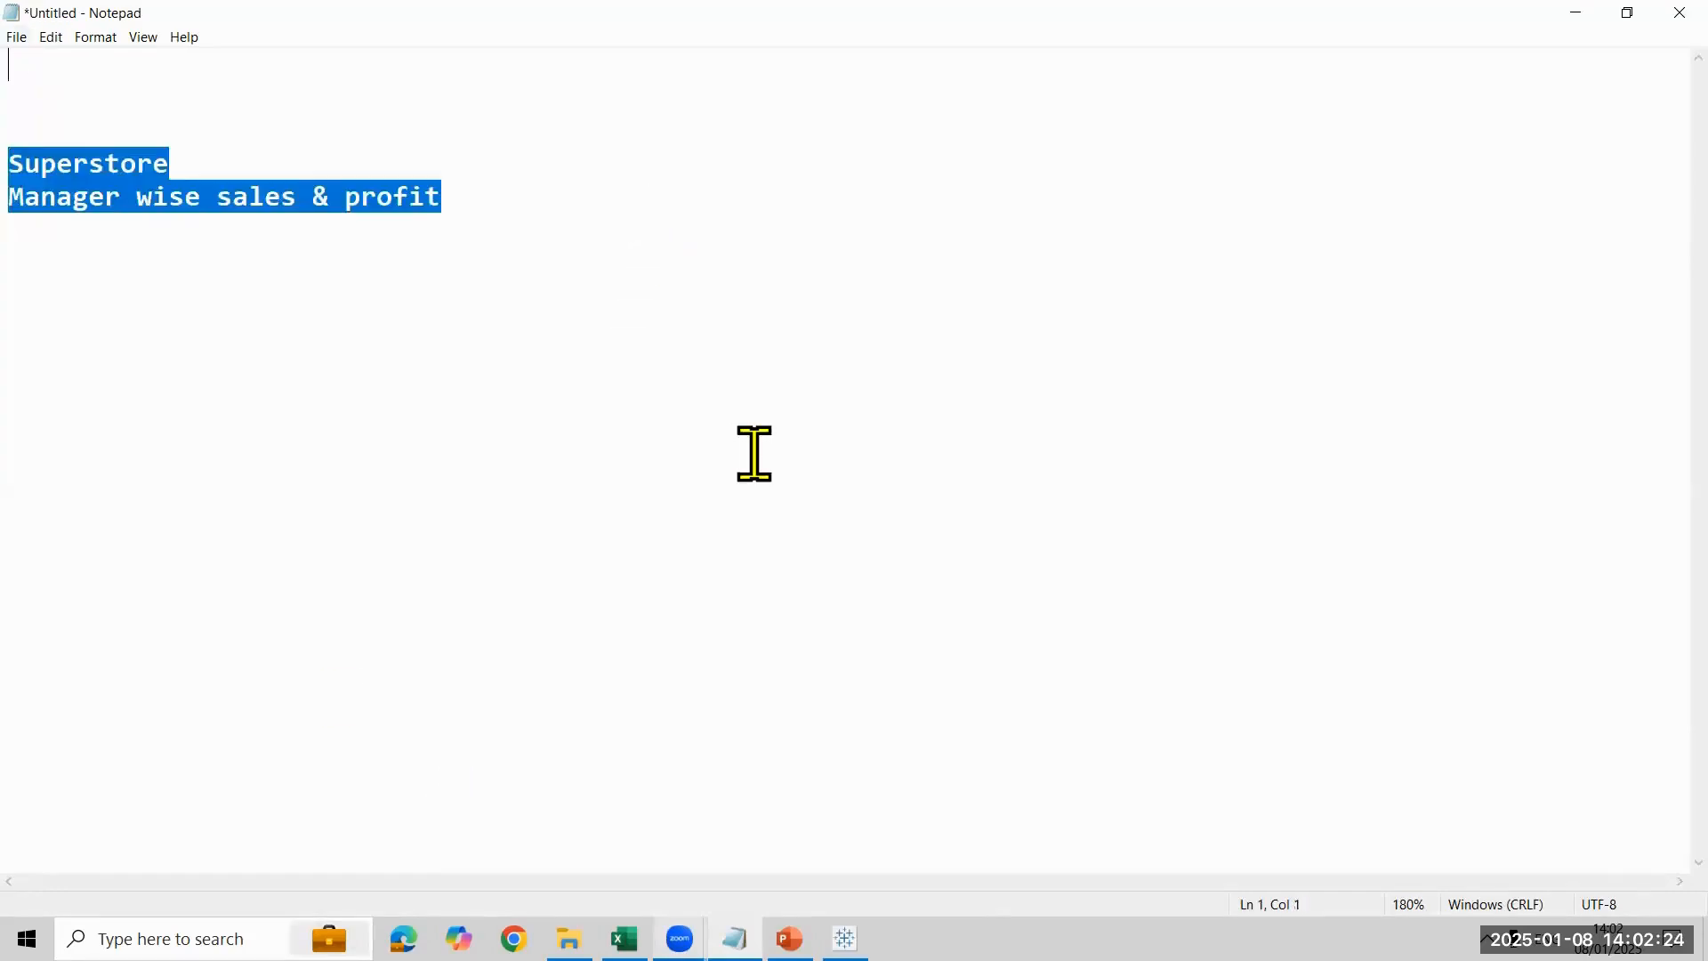
click(754, 454)
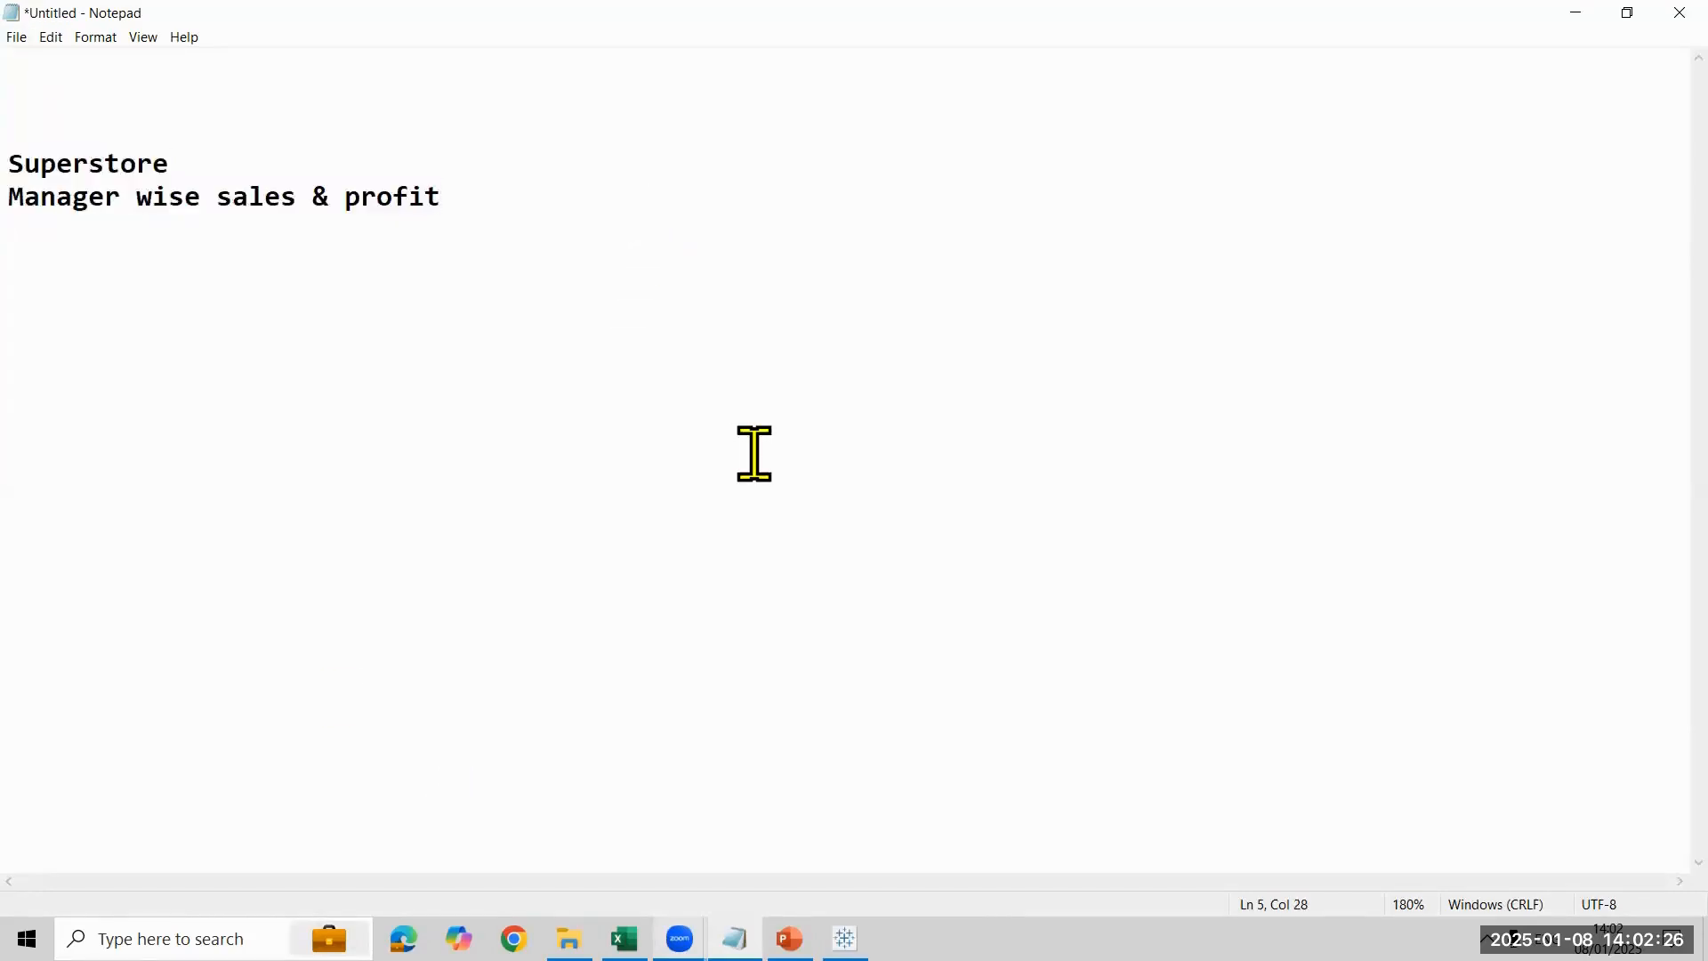
- Insert the word "Sample" before "Superstore" in the first note line
click(29, 164)
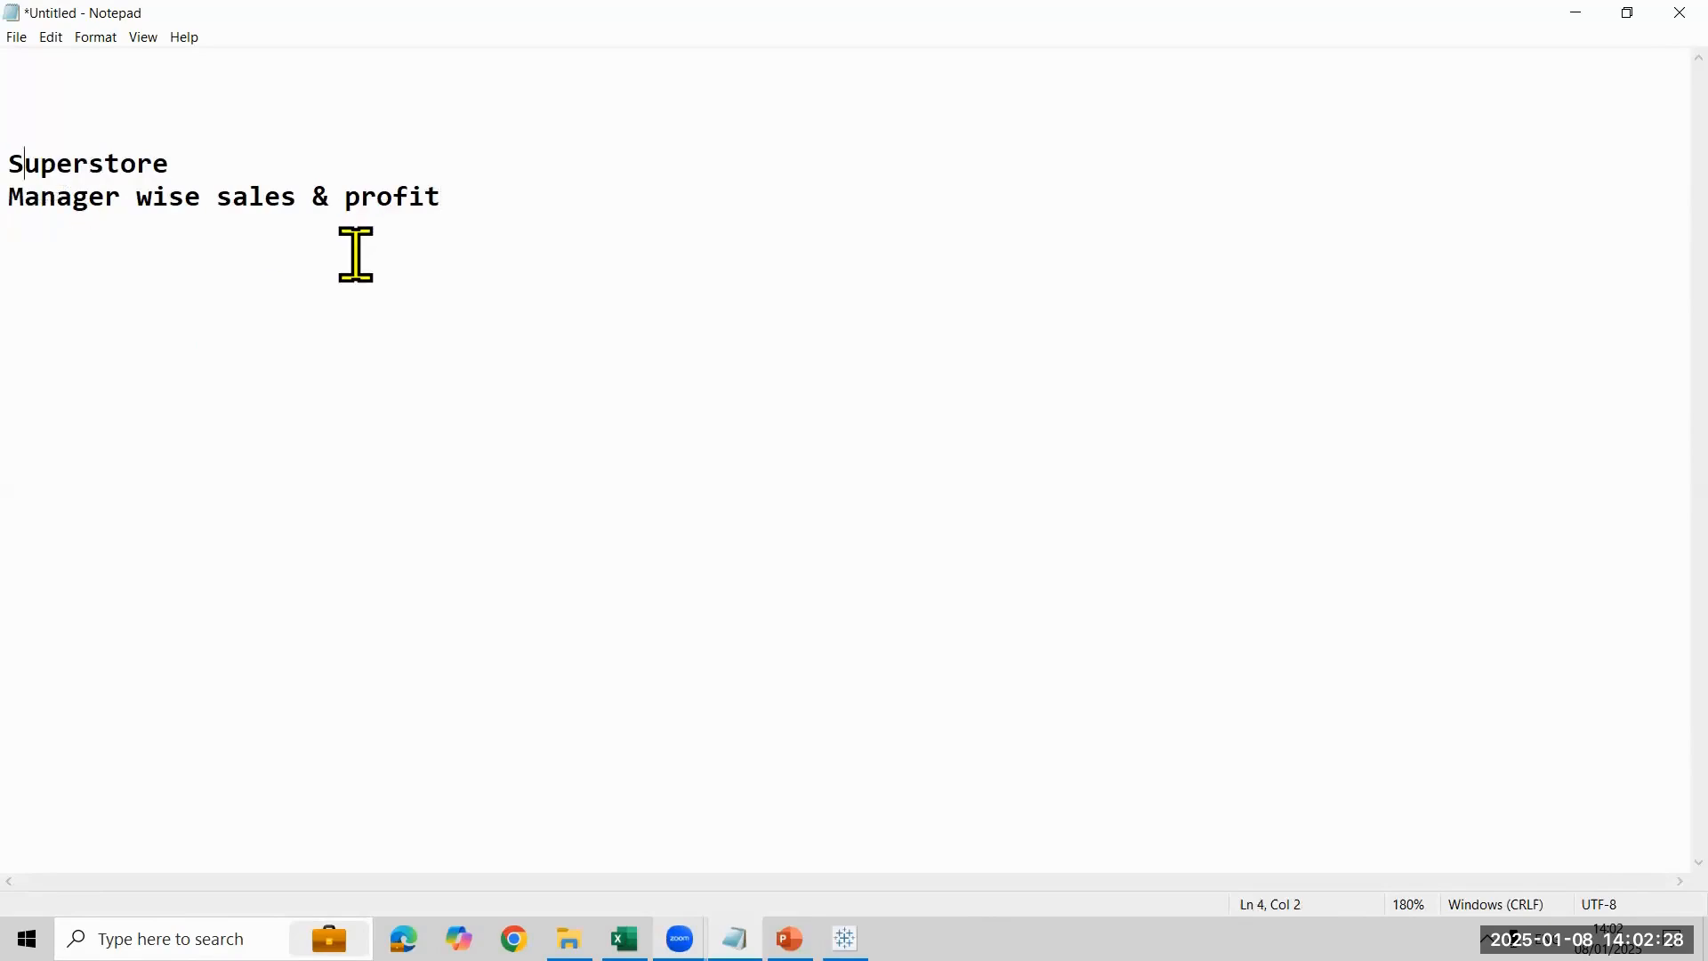
key(Left)
text(Sampl)
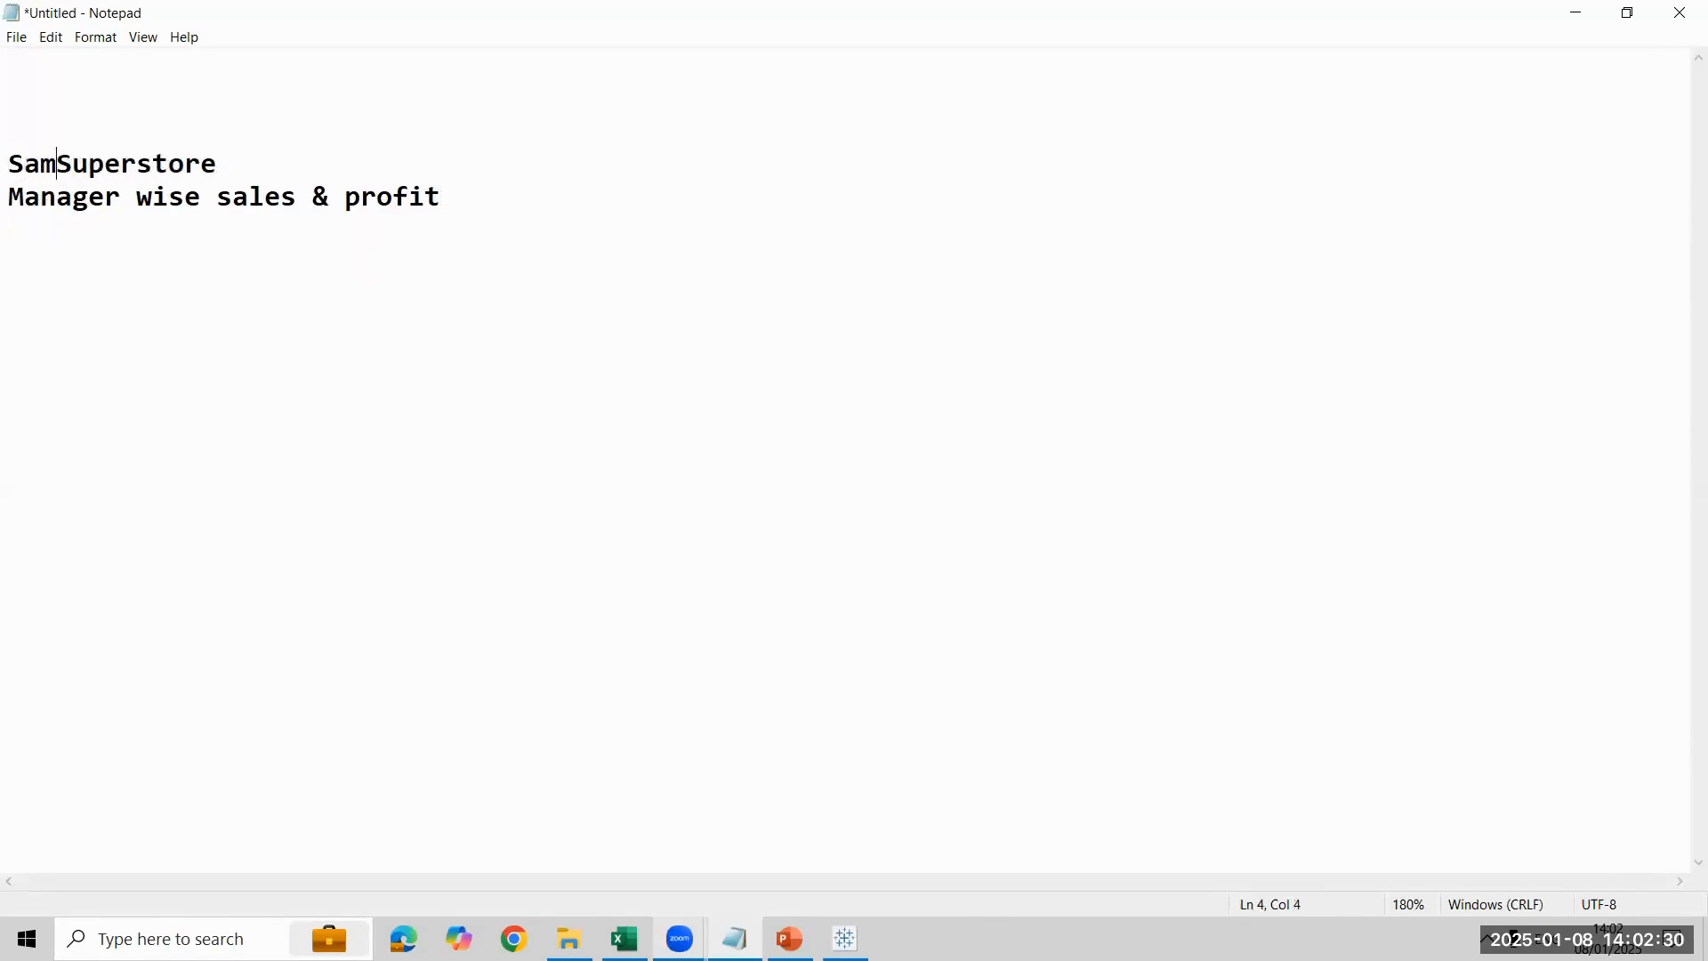
text(e)
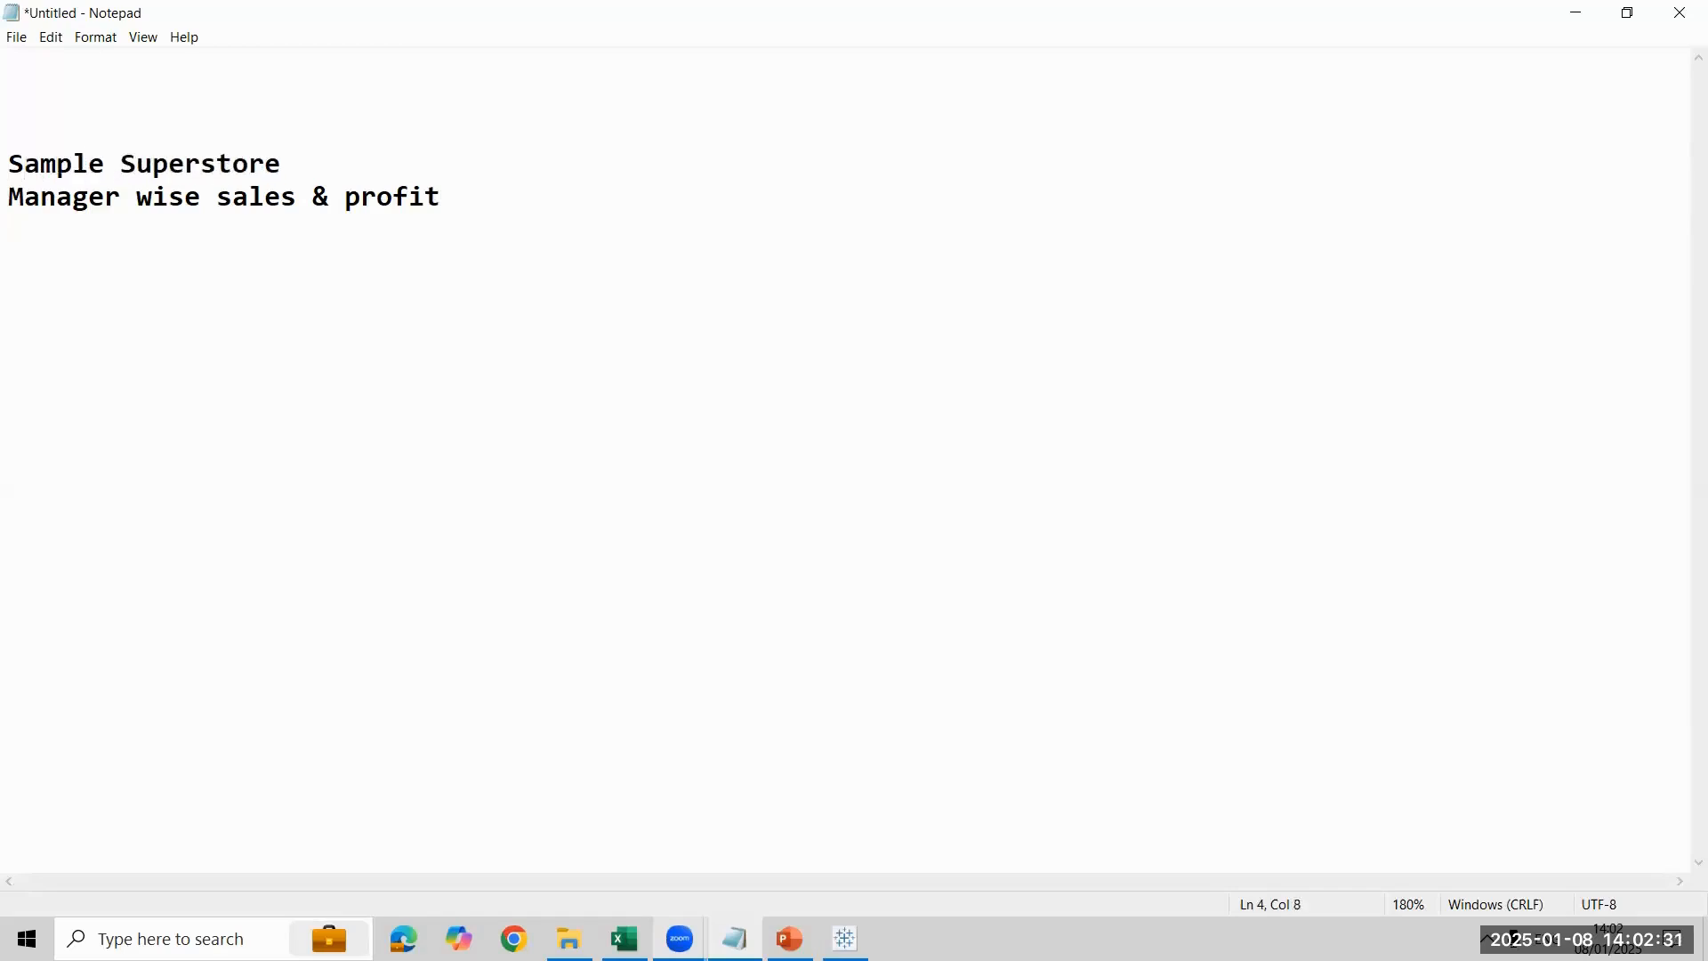
click(354, 258)
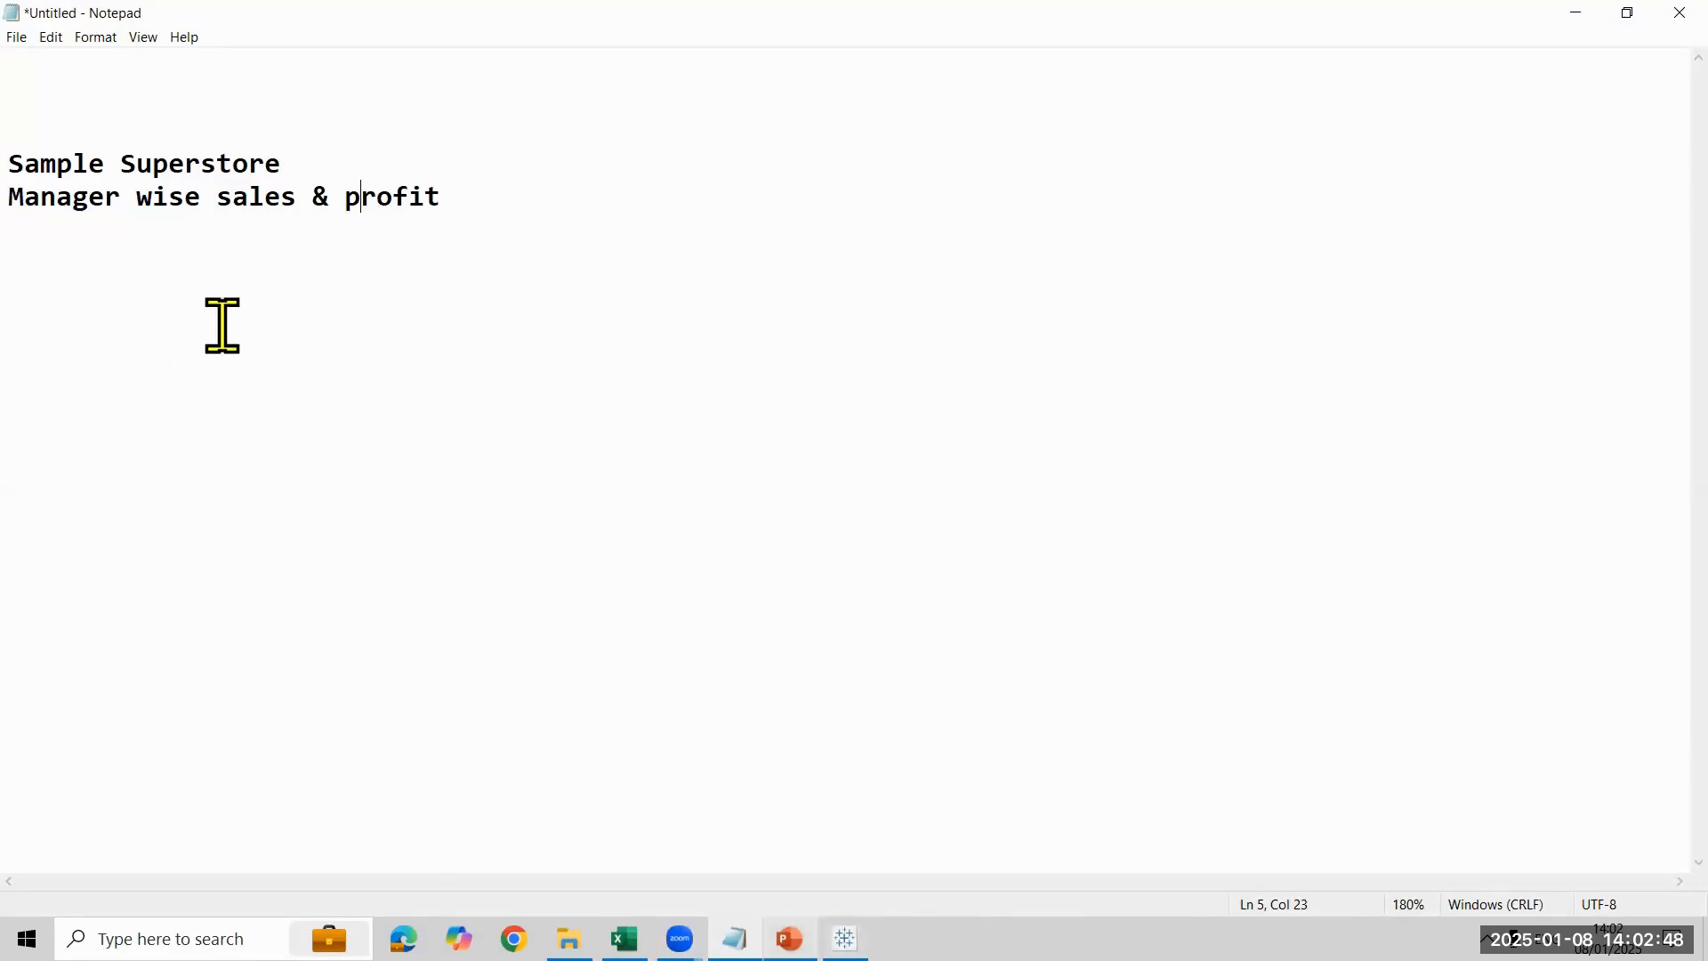
- Switch to Tableau, save the workbook as a packaged workbook (.twbx) named "Day-8 Union", and close Tableau without saving further changes
click(845, 939)
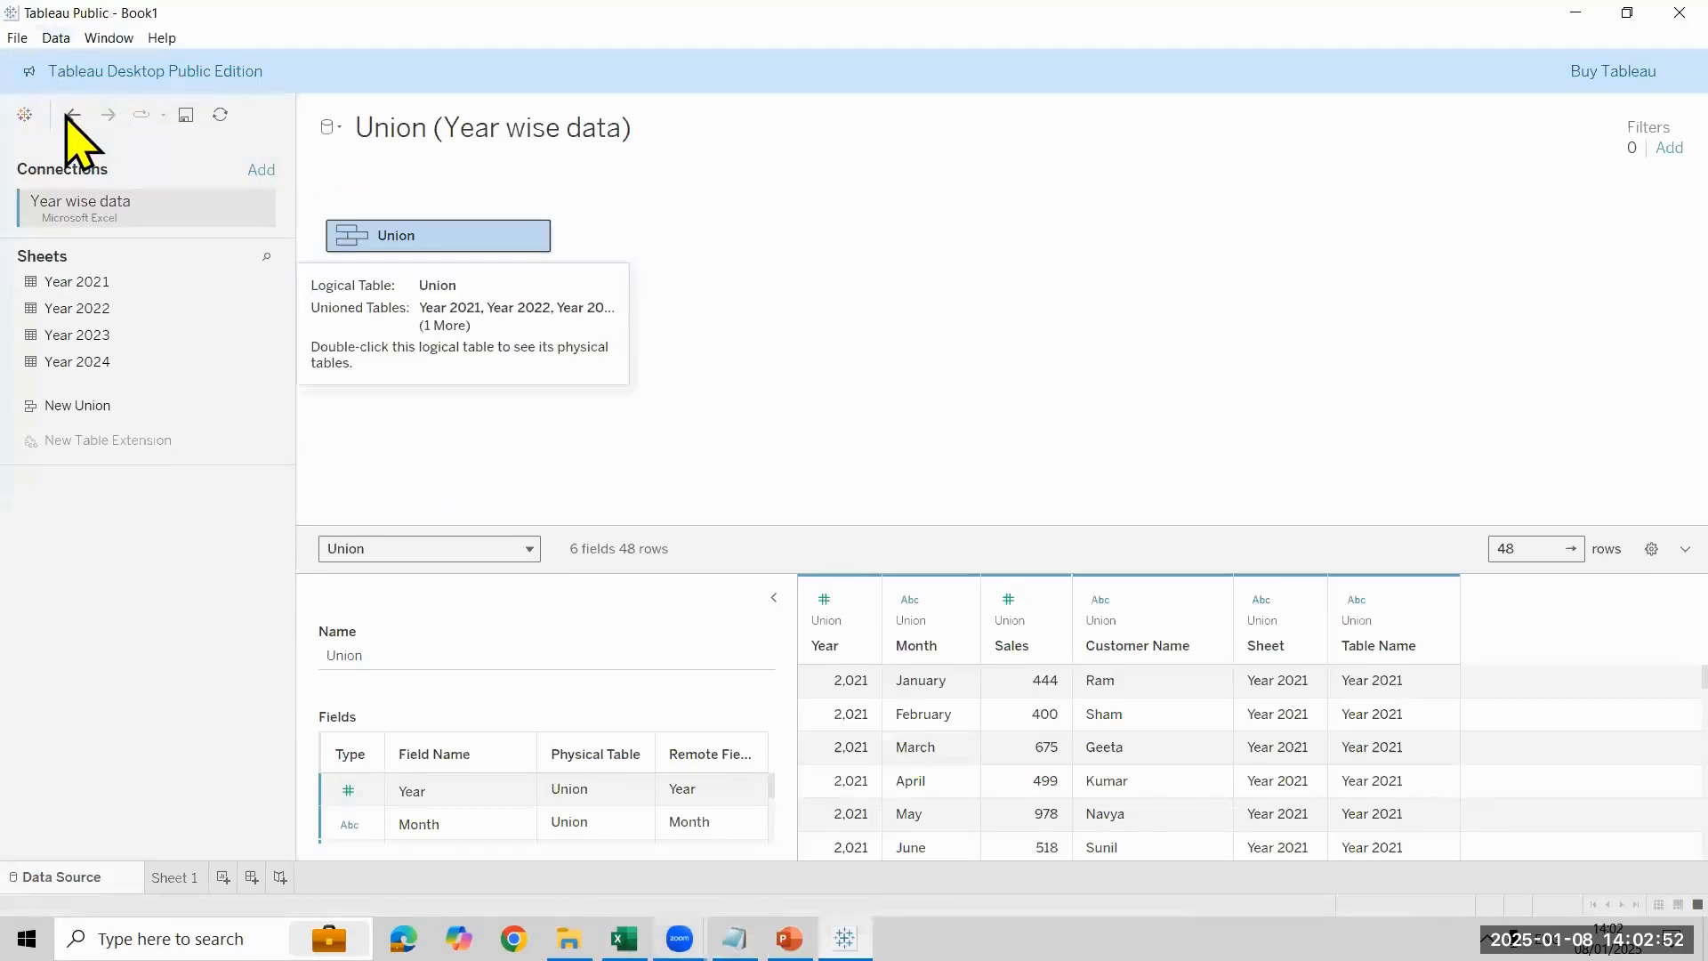
click(11, 37)
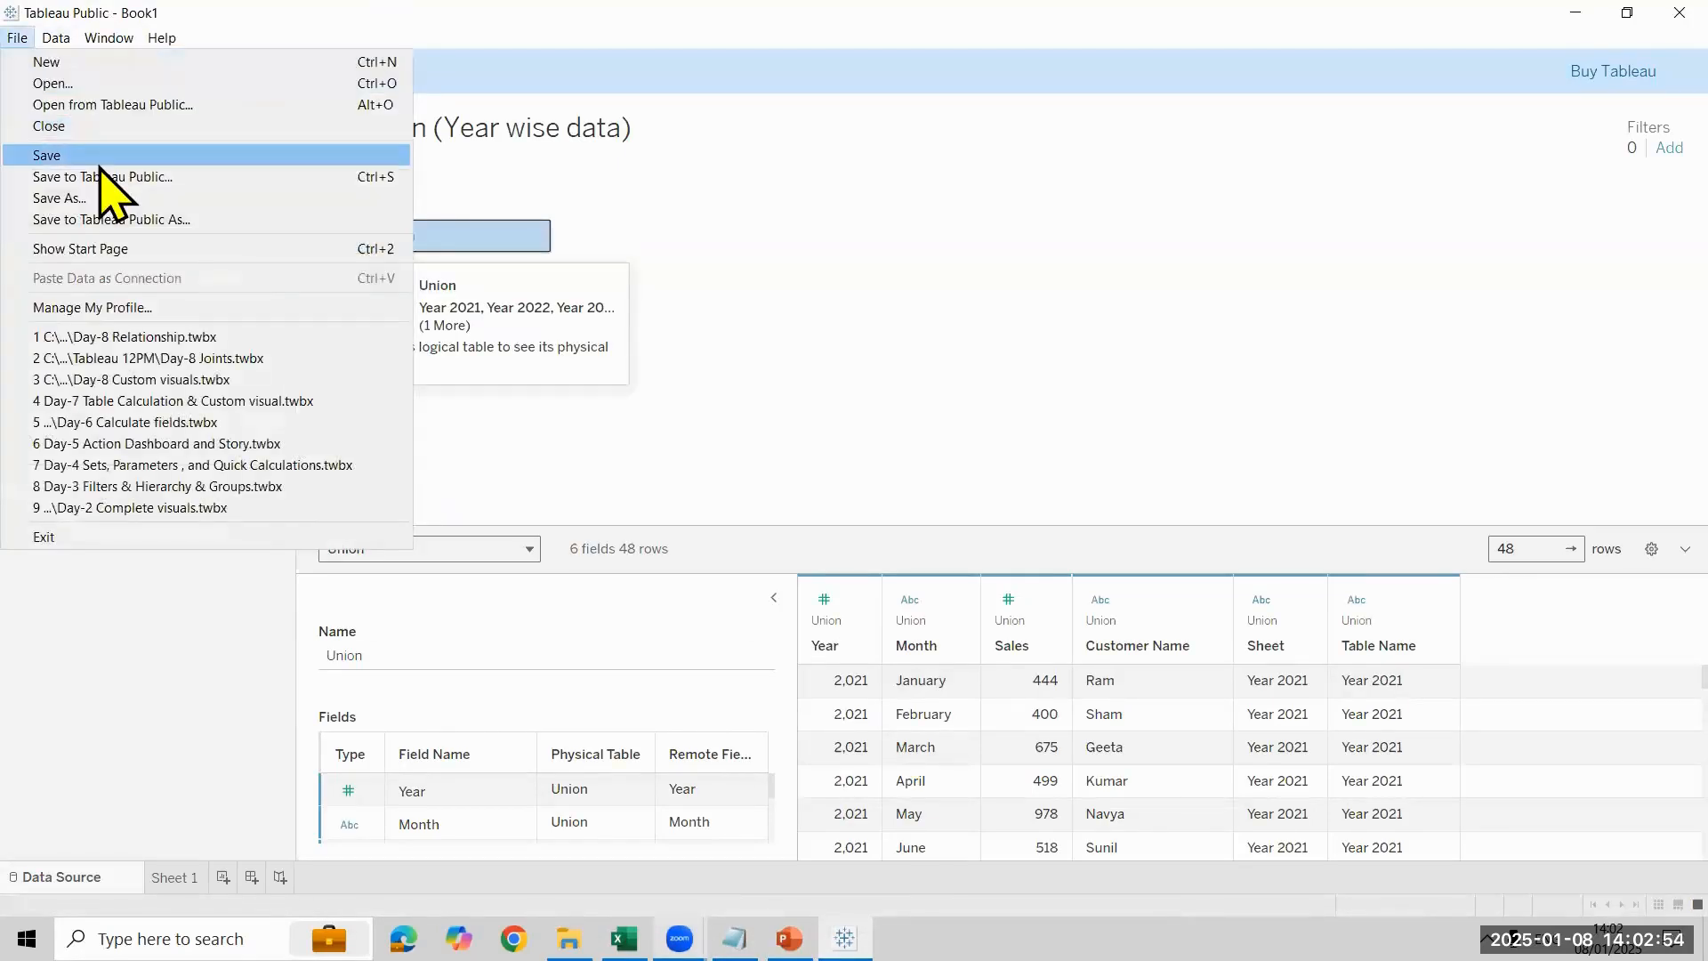
click(98, 153)
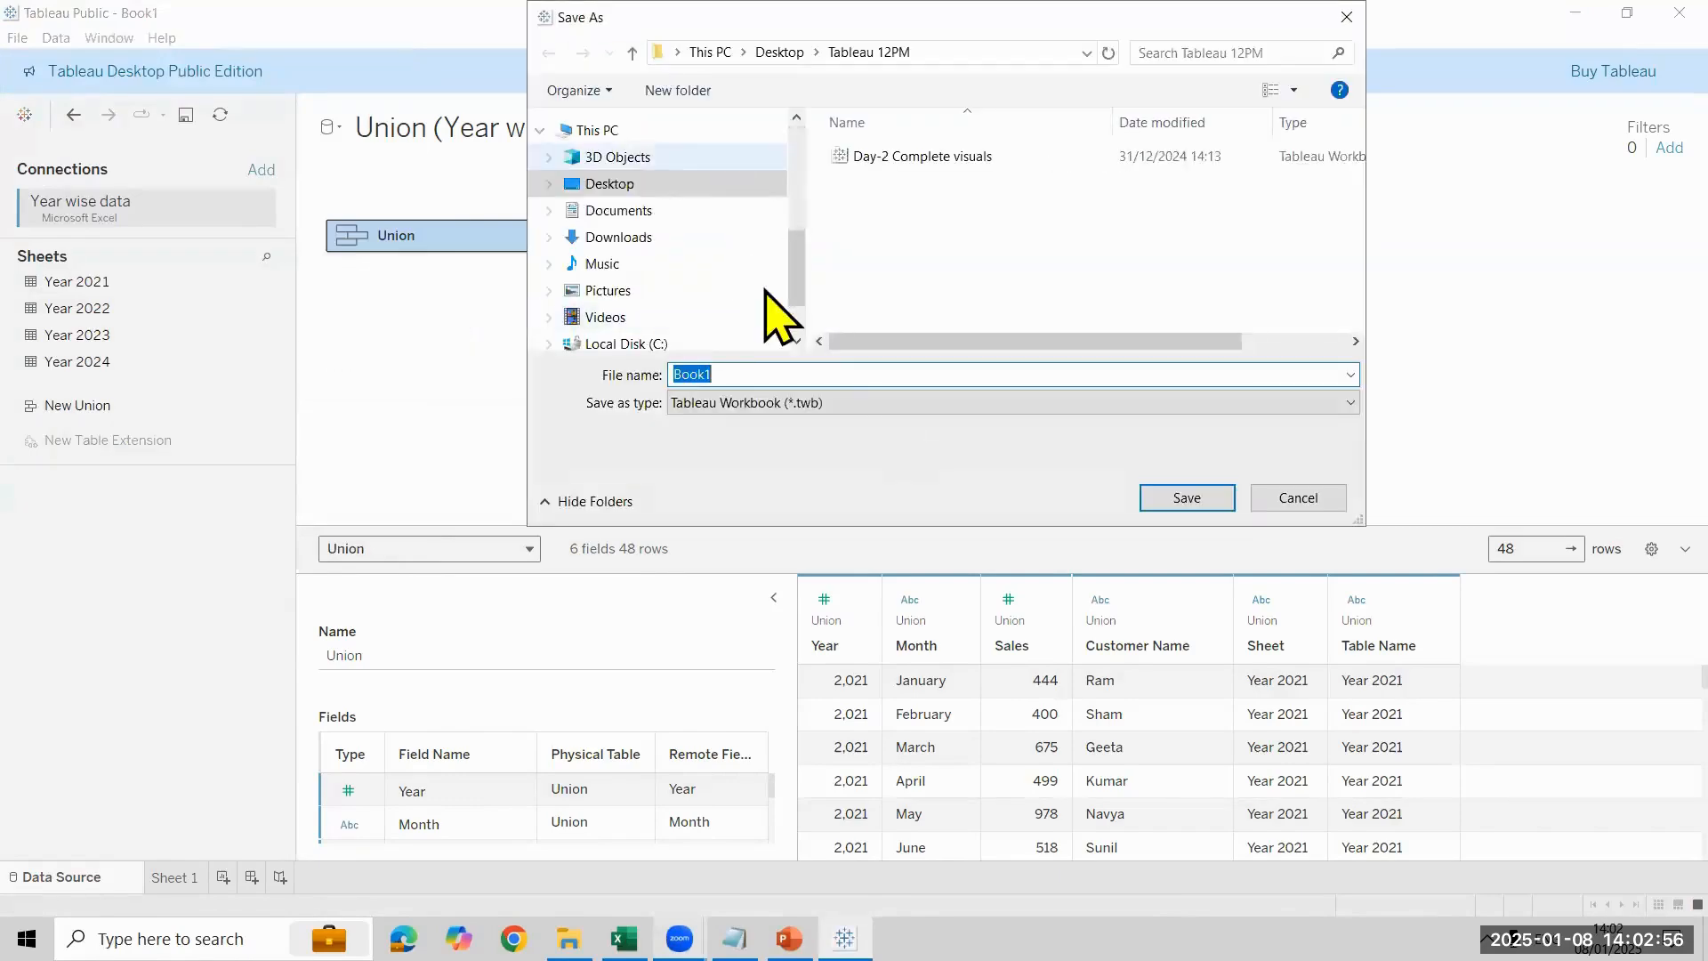
click(871, 409)
click(870, 445)
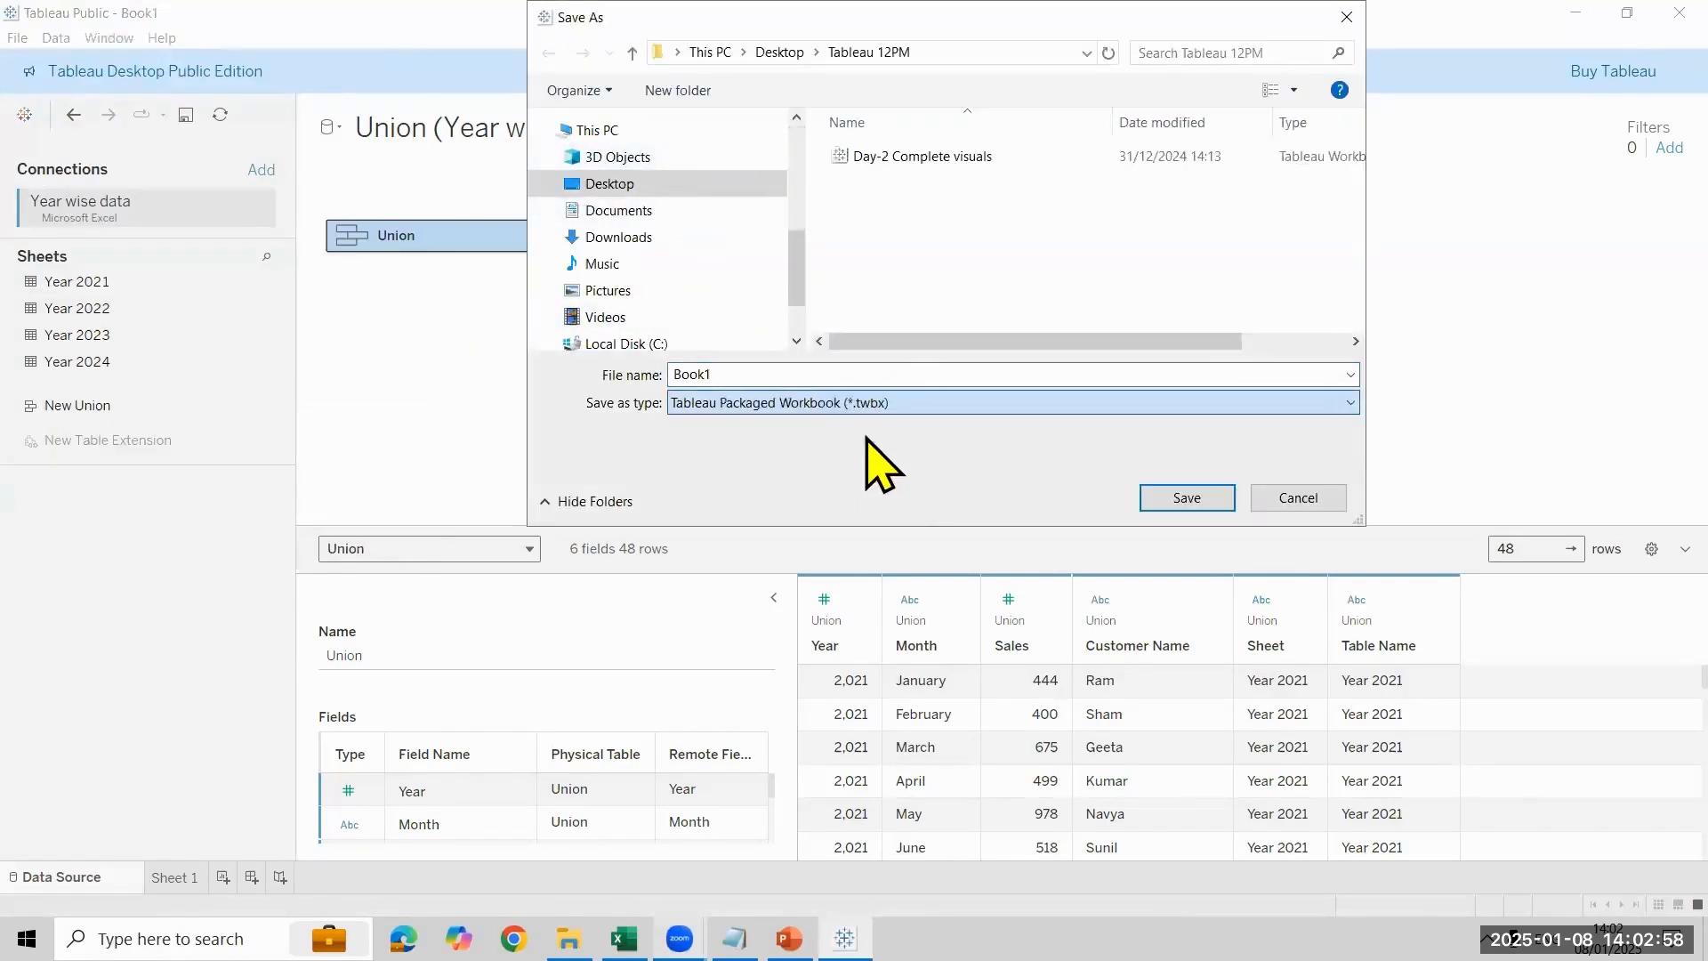
text(Day)
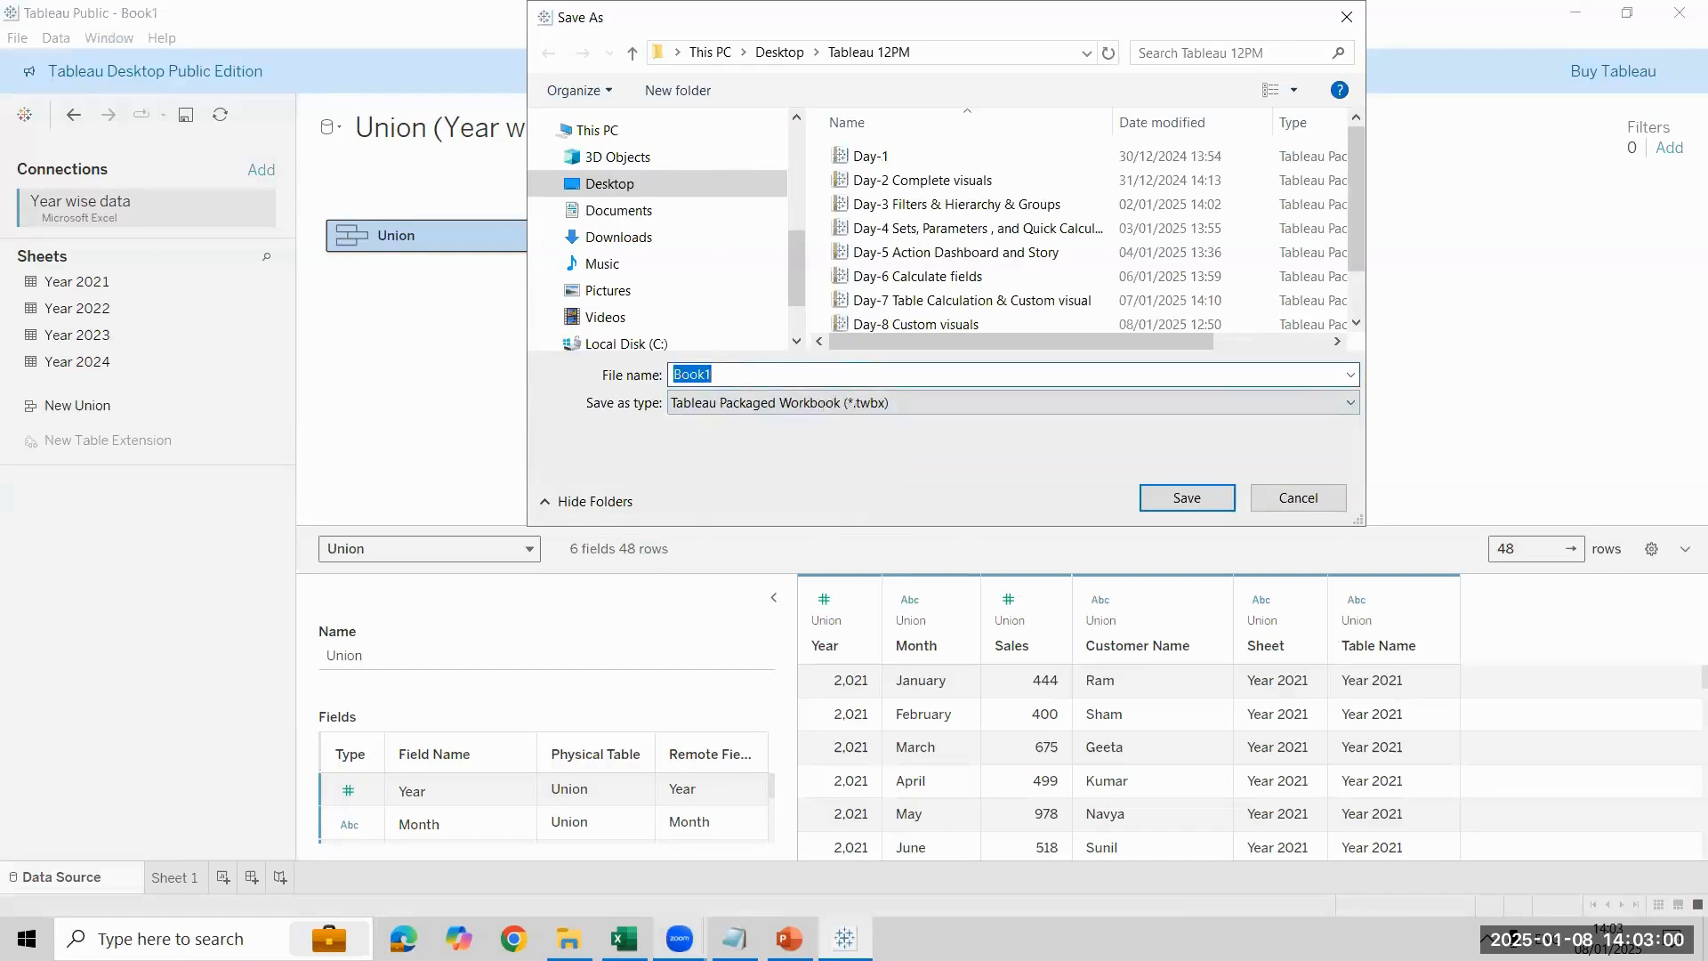
text(-)
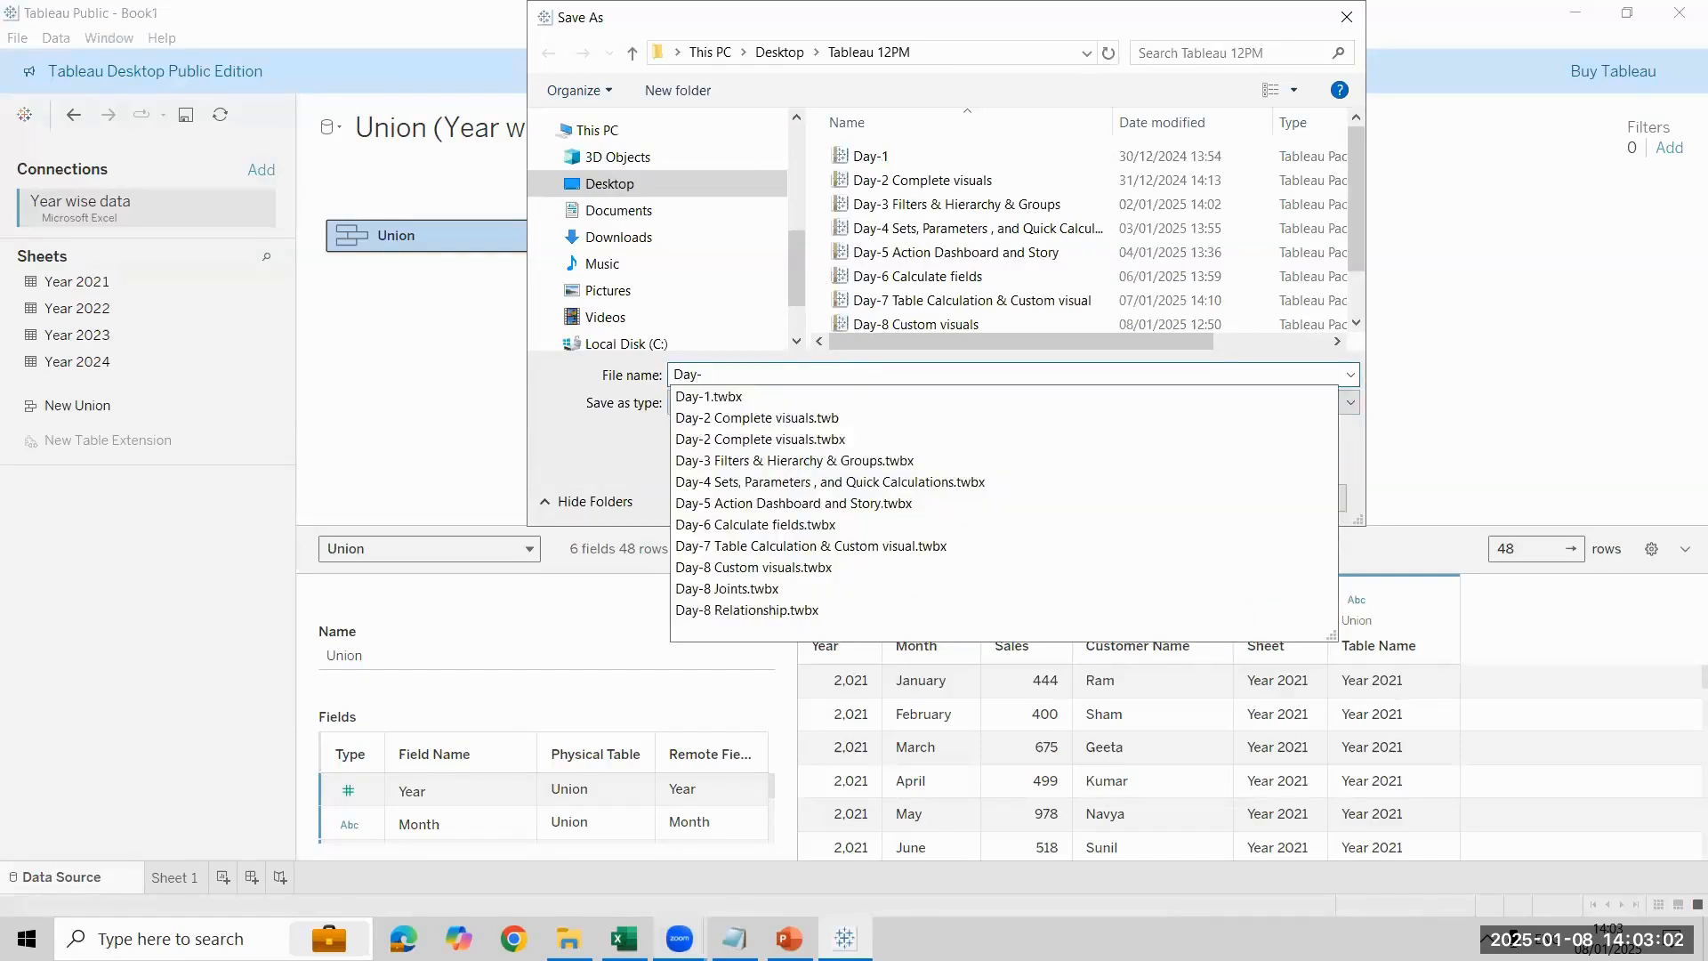
text(8 Union)
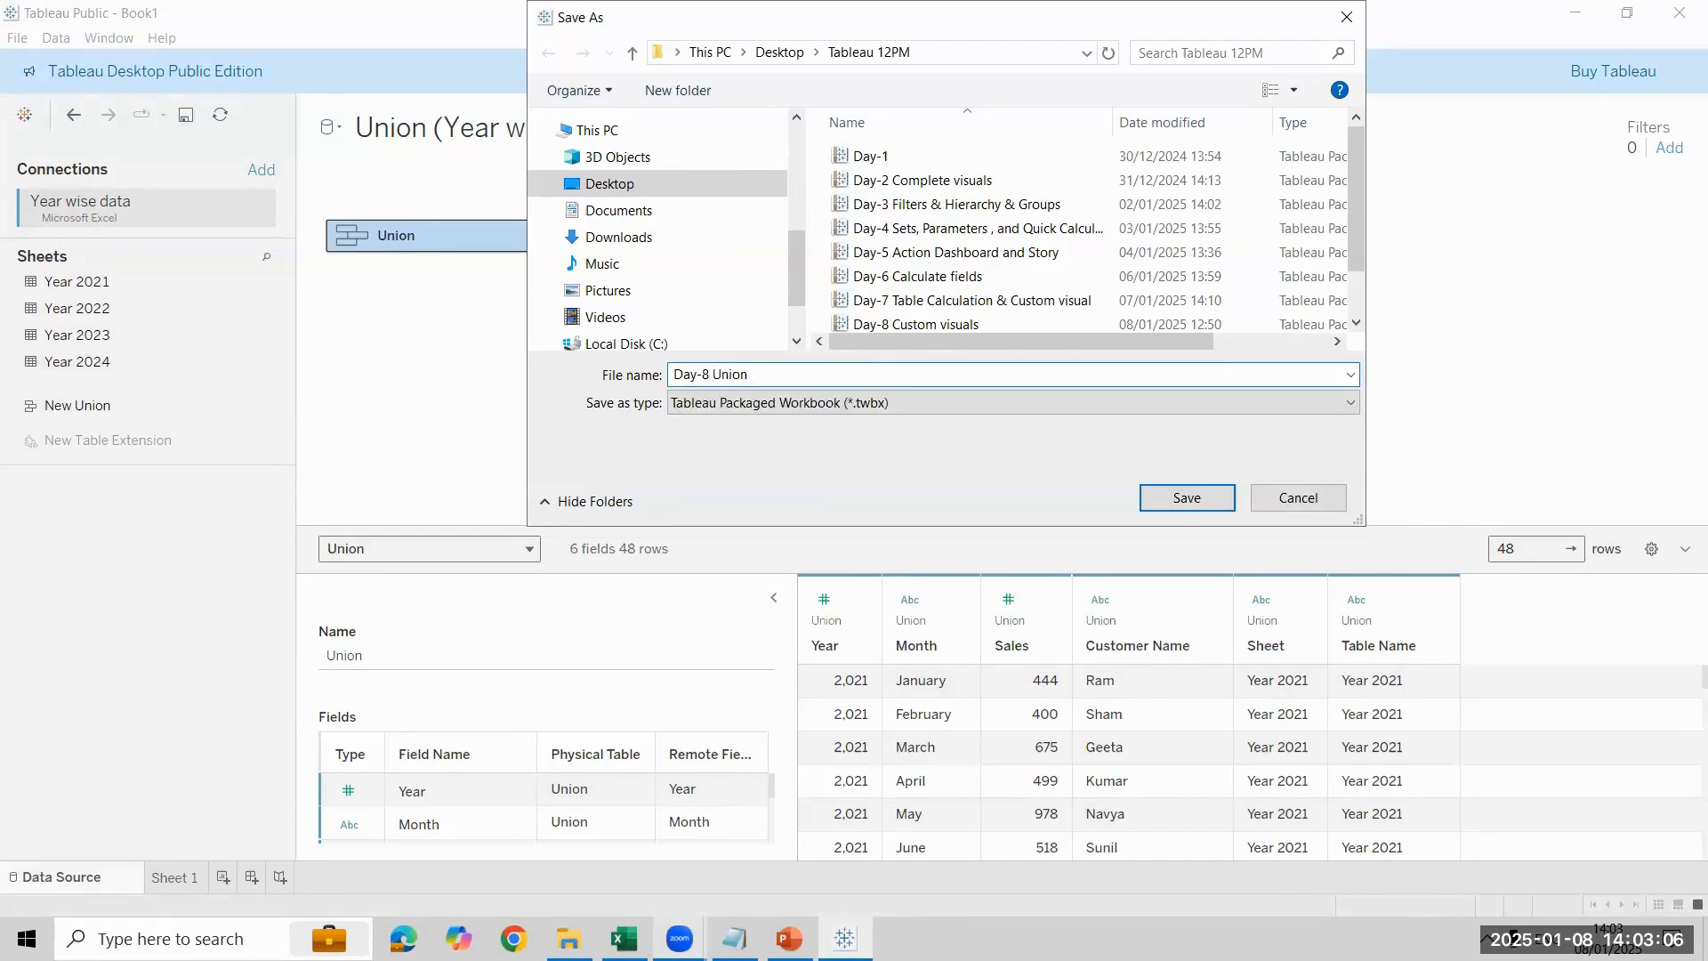
key(Return)
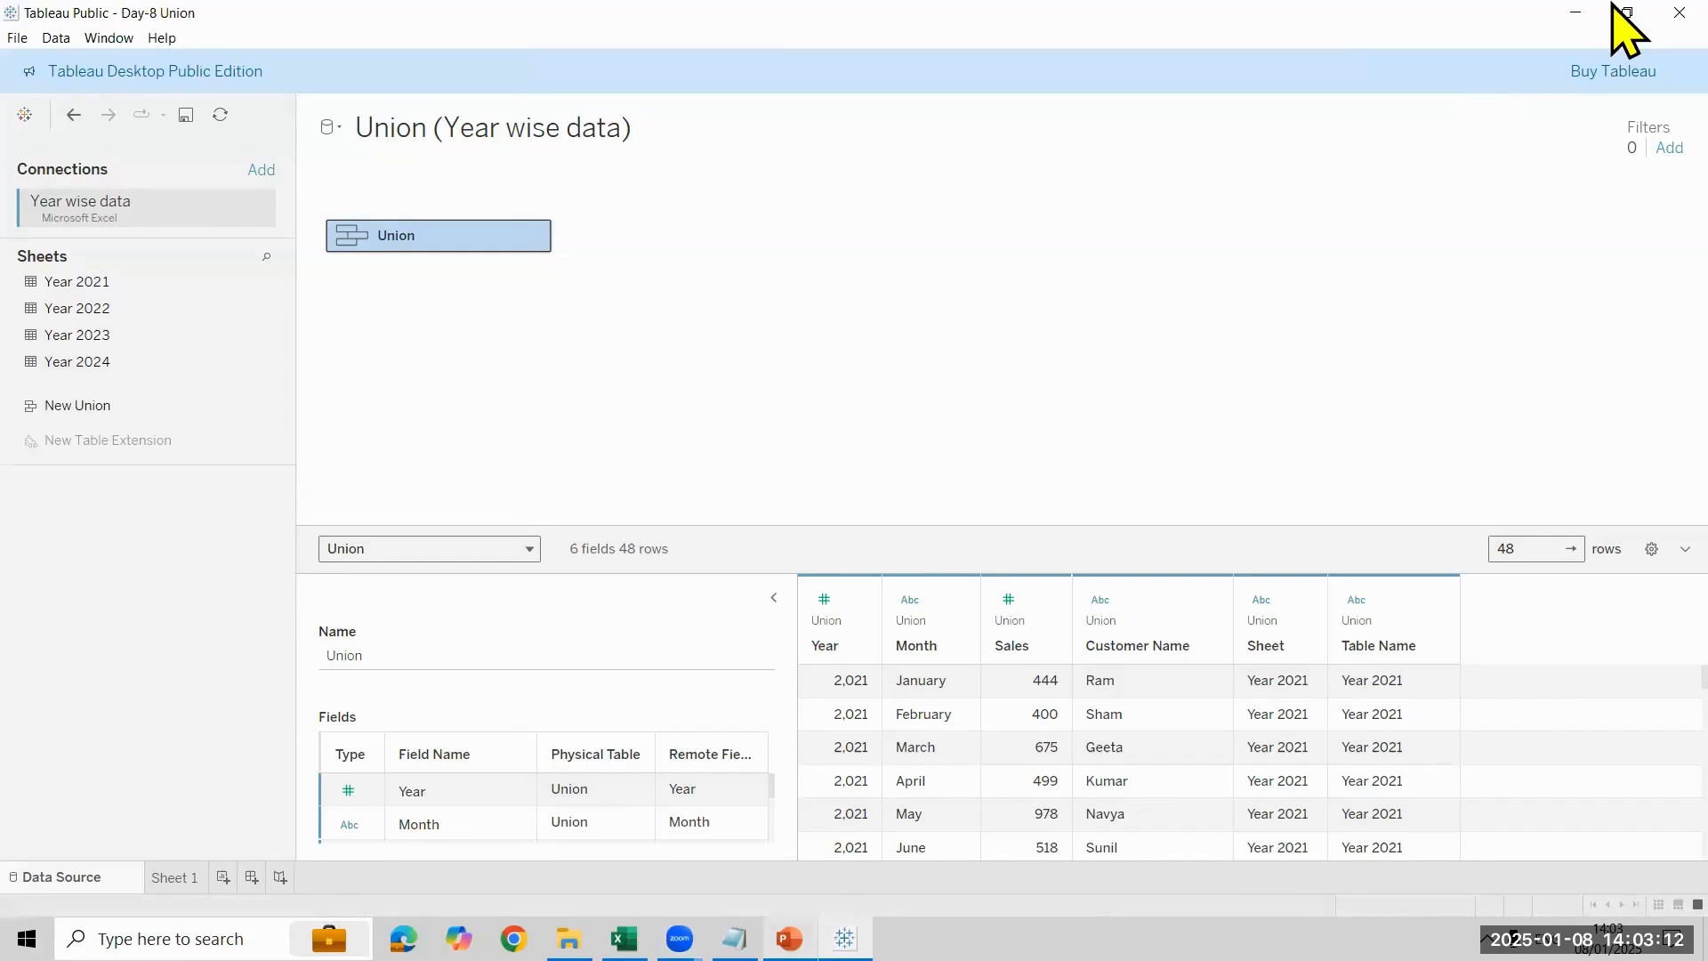
click(1678, 12)
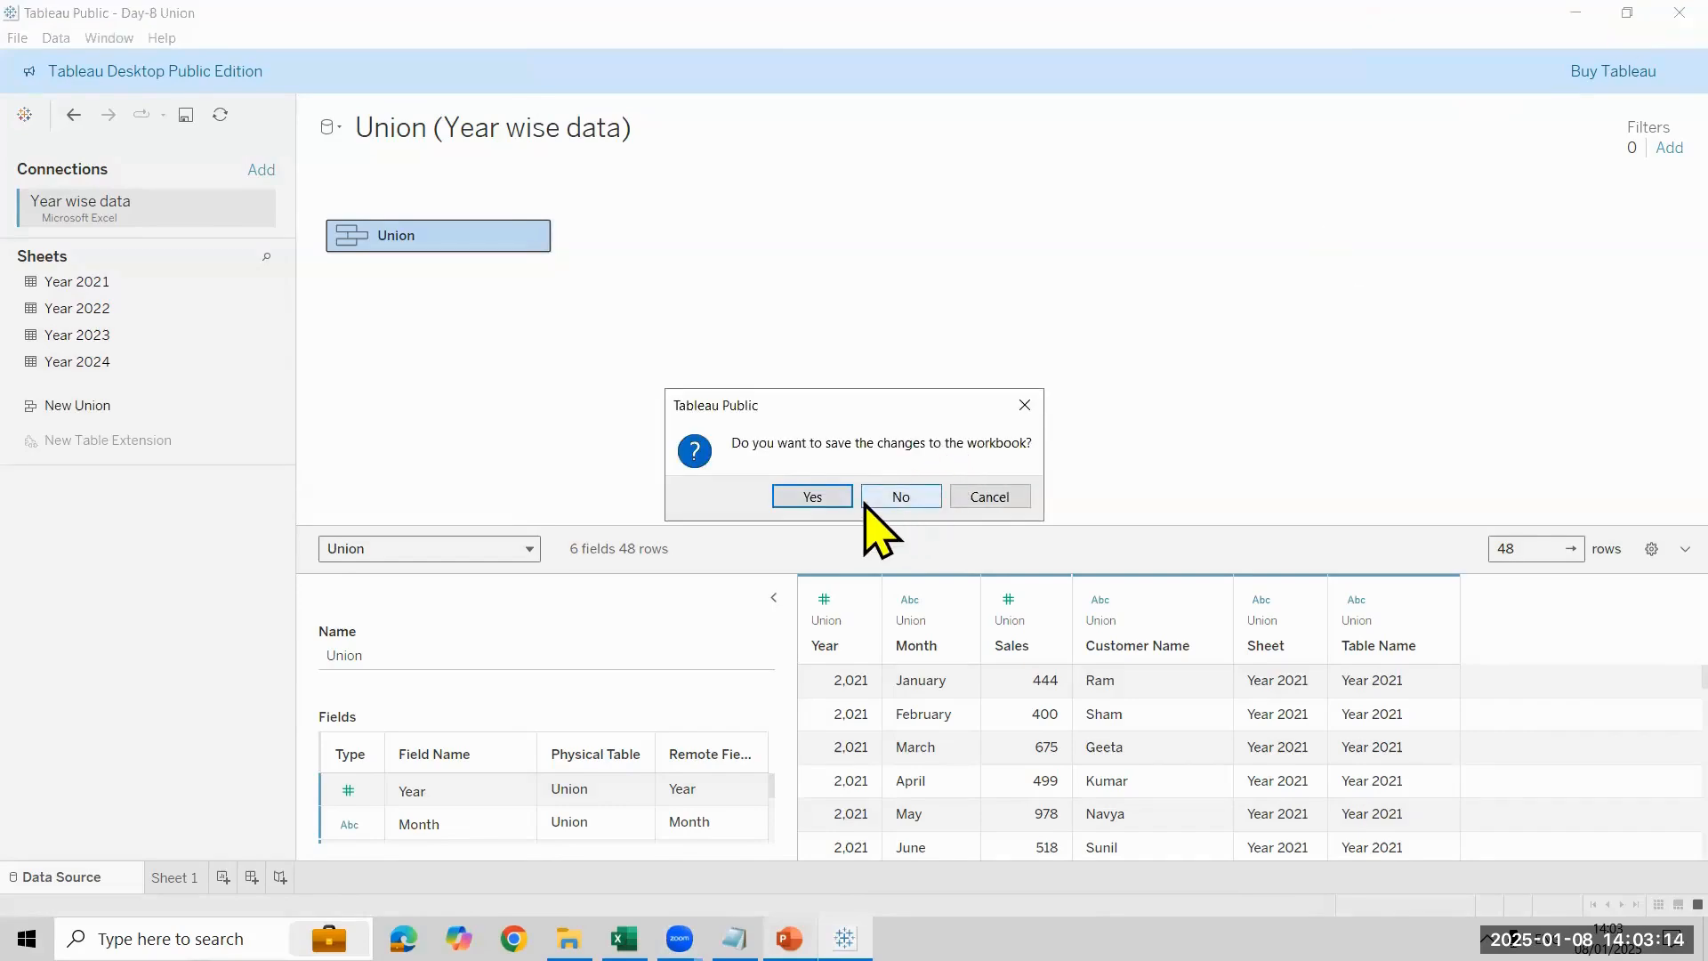
click(894, 497)
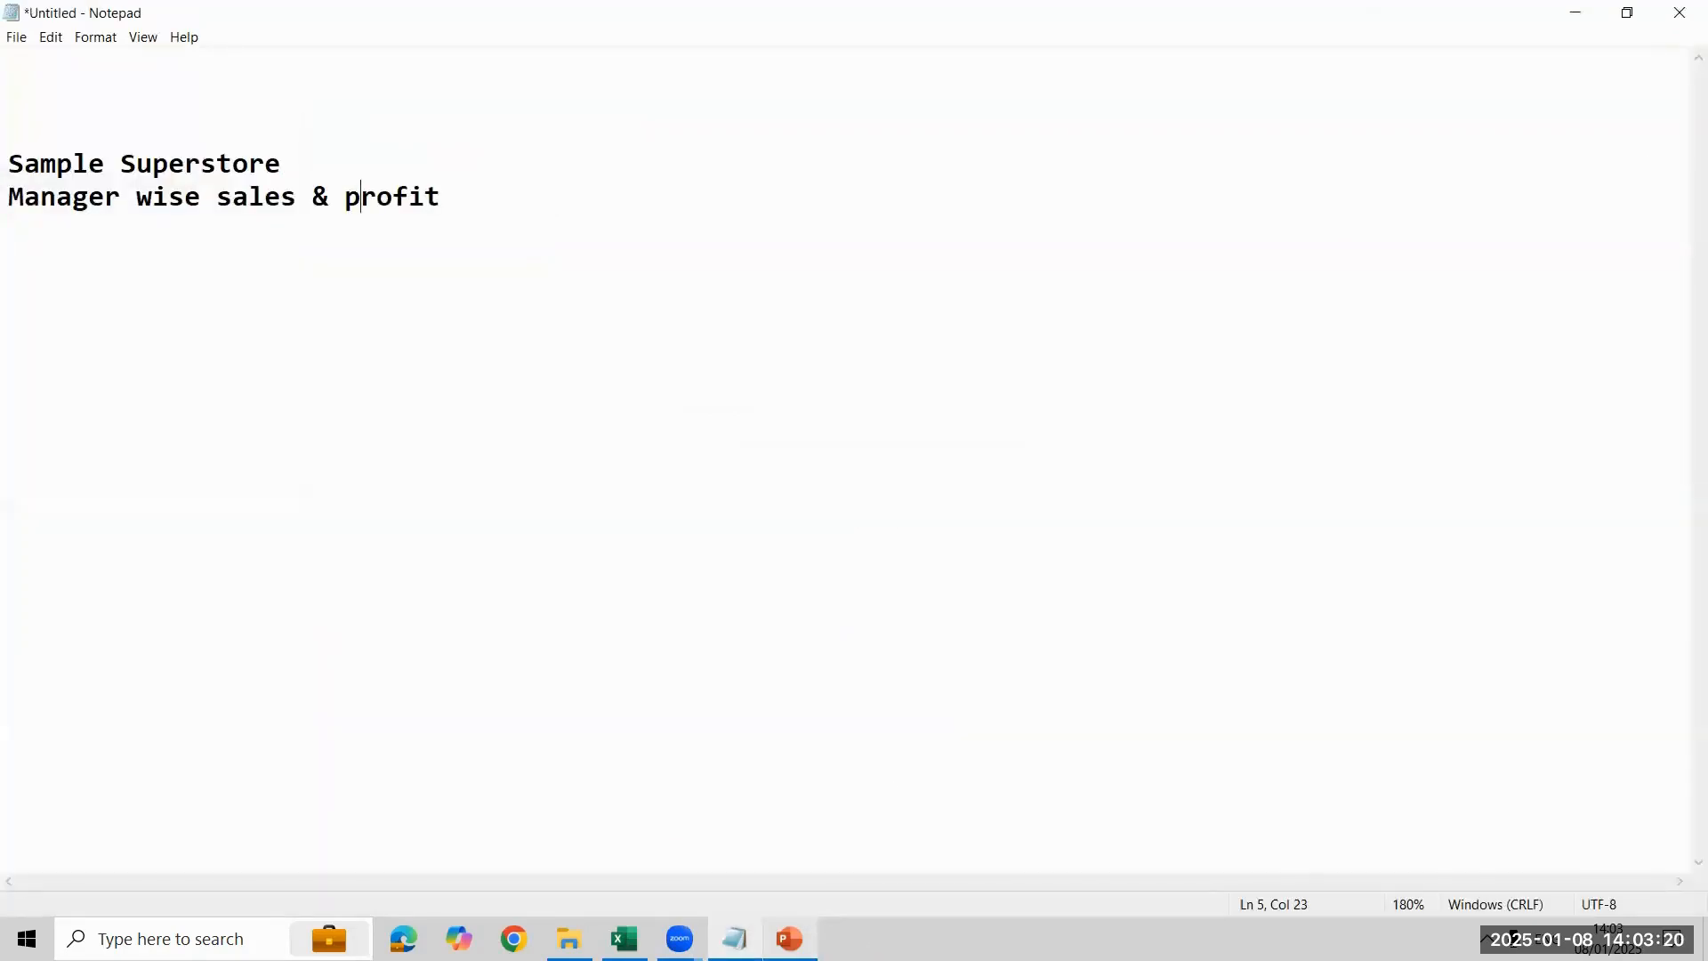
- Start a file upload in Zoom, browse to the Tableau 12PM folder on the Desktop, and select the "Day-8 Joints" workbook
click(709, 349)
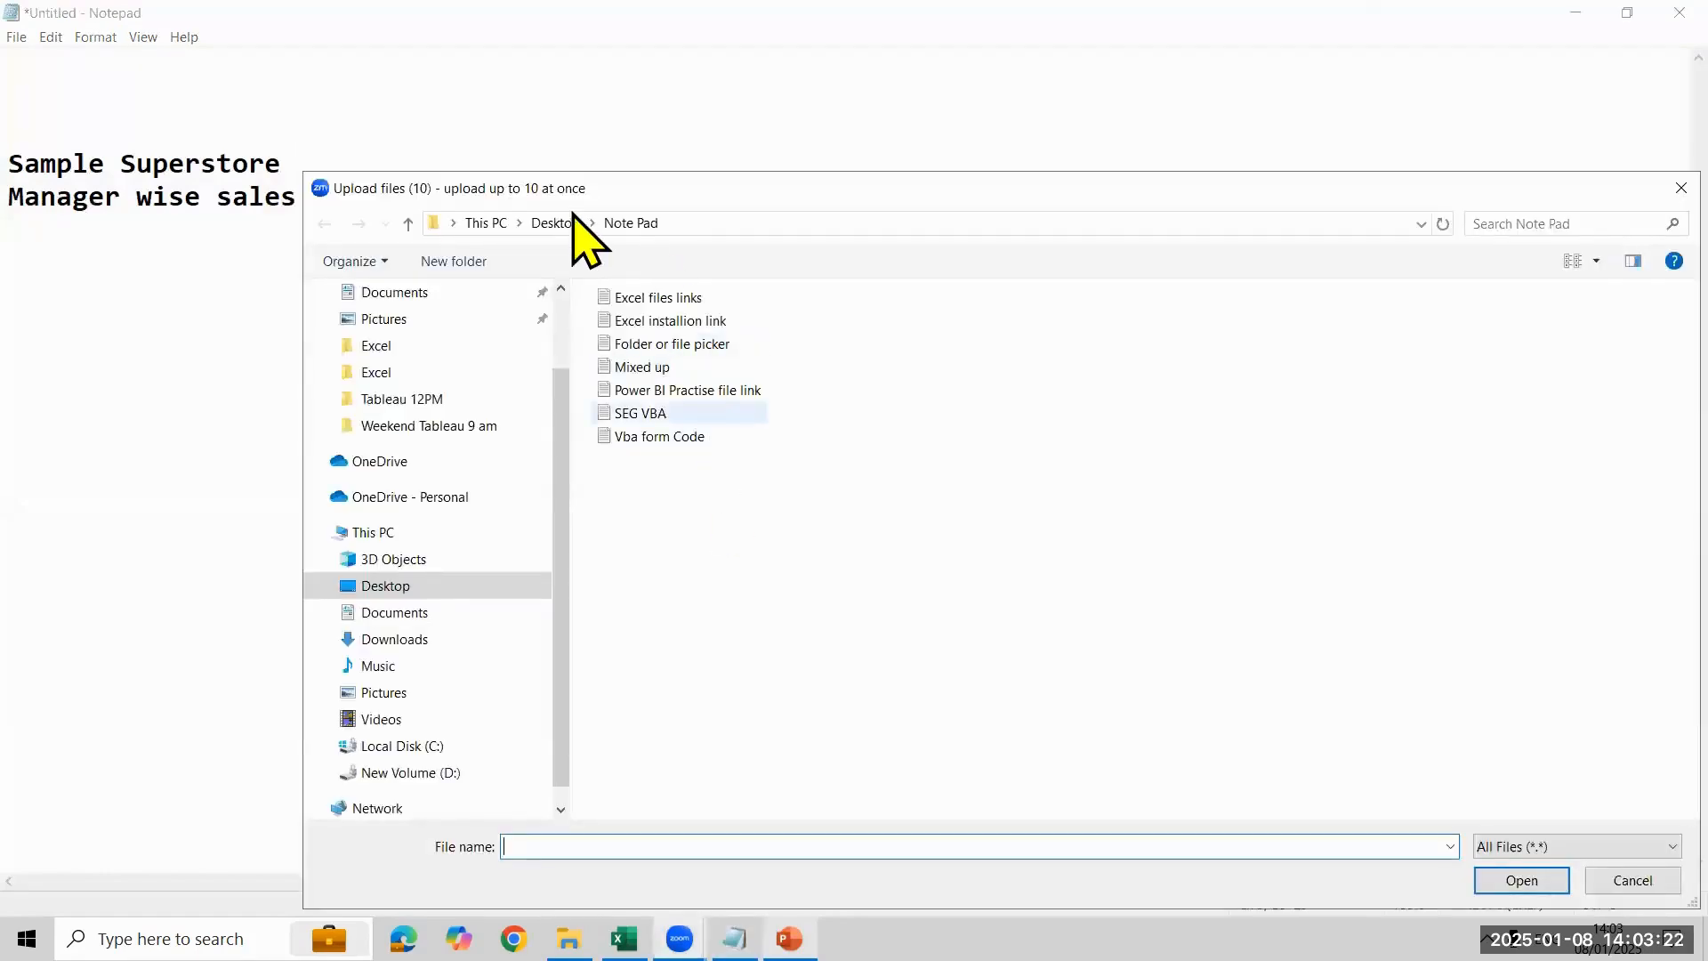
key(alt+Up)
scroll(776, 663, down, 7)
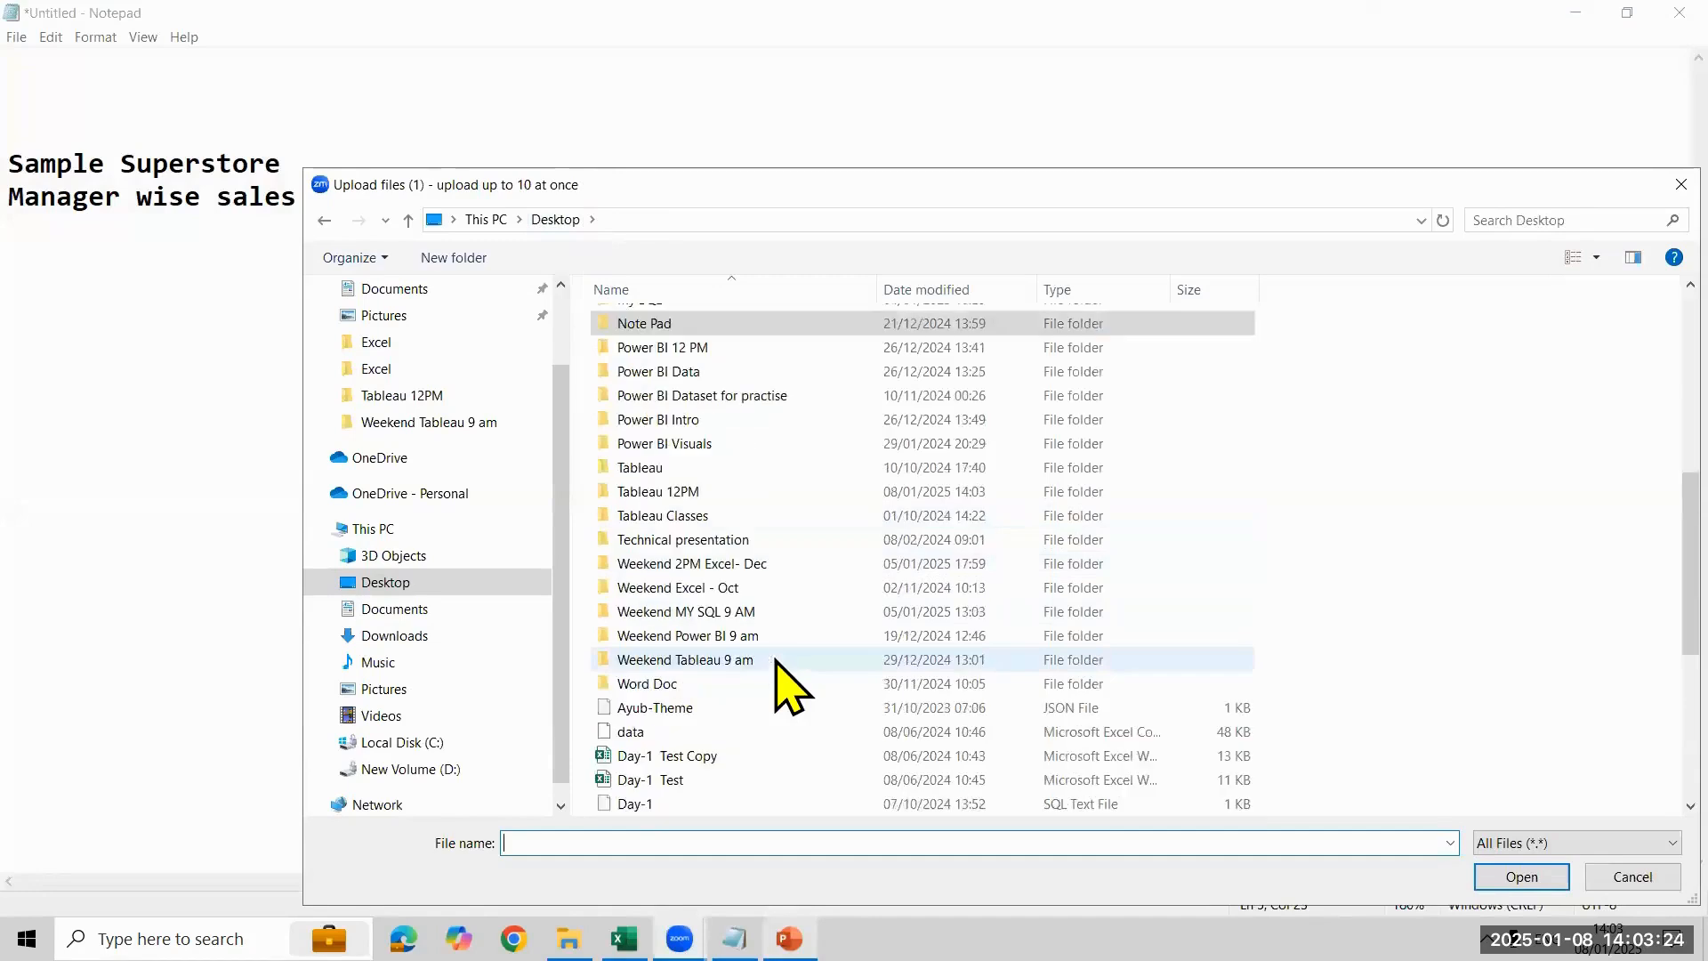
double_click(674, 495)
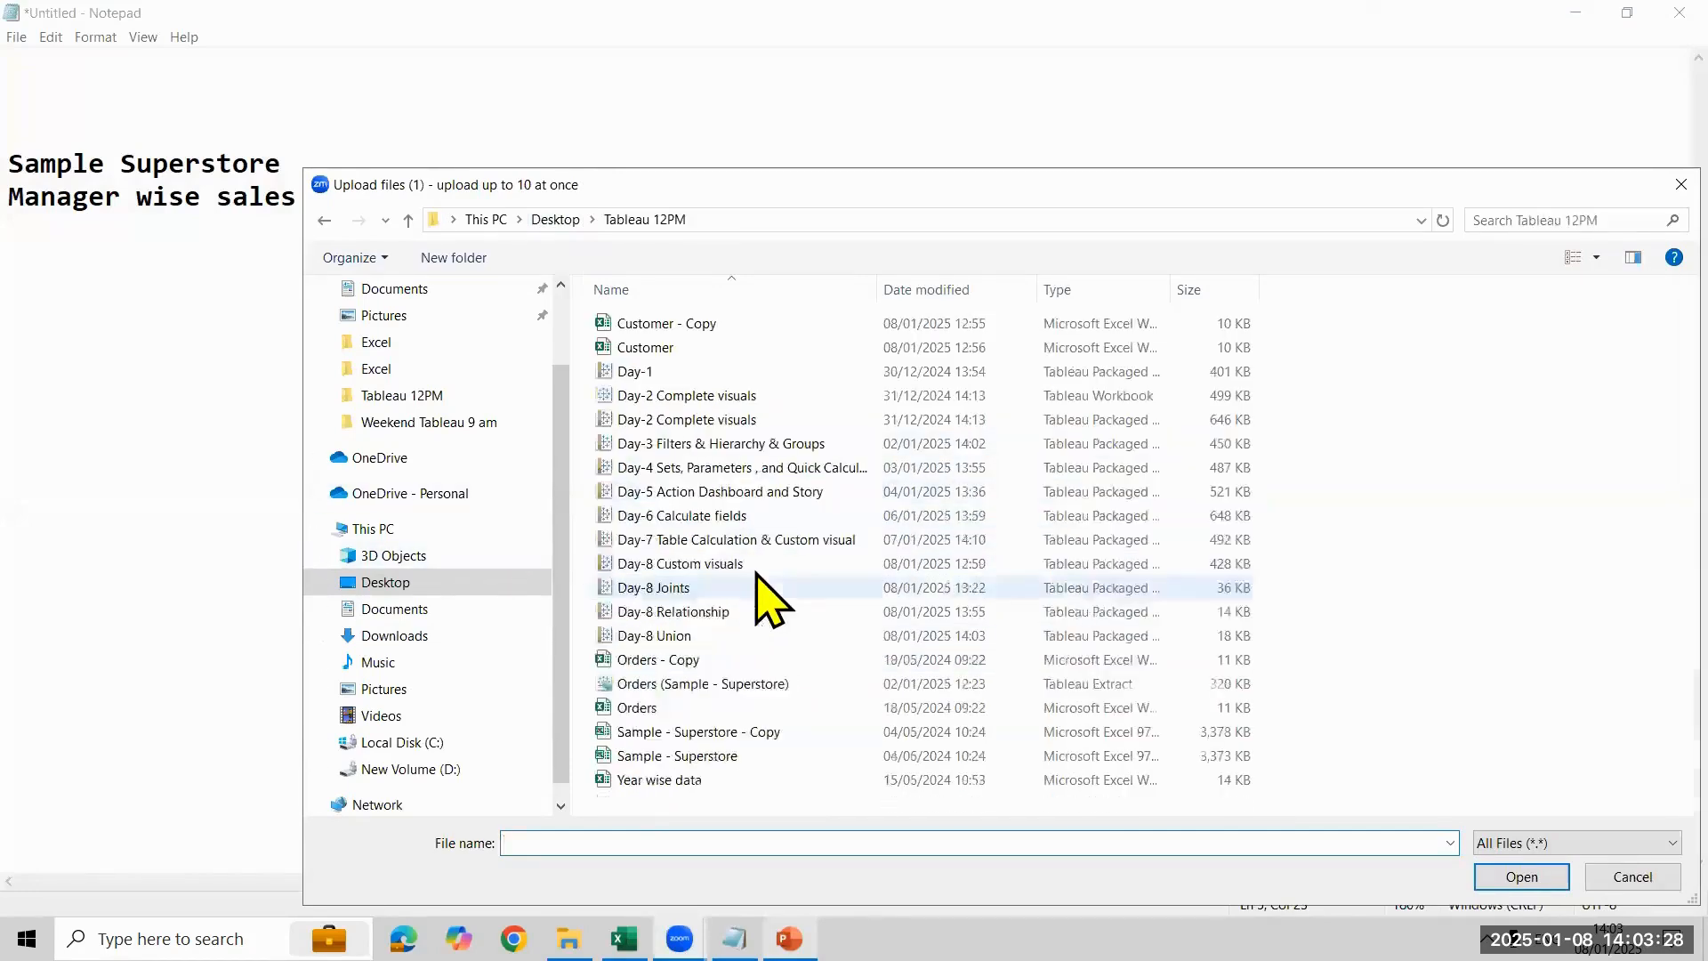
click(759, 583)
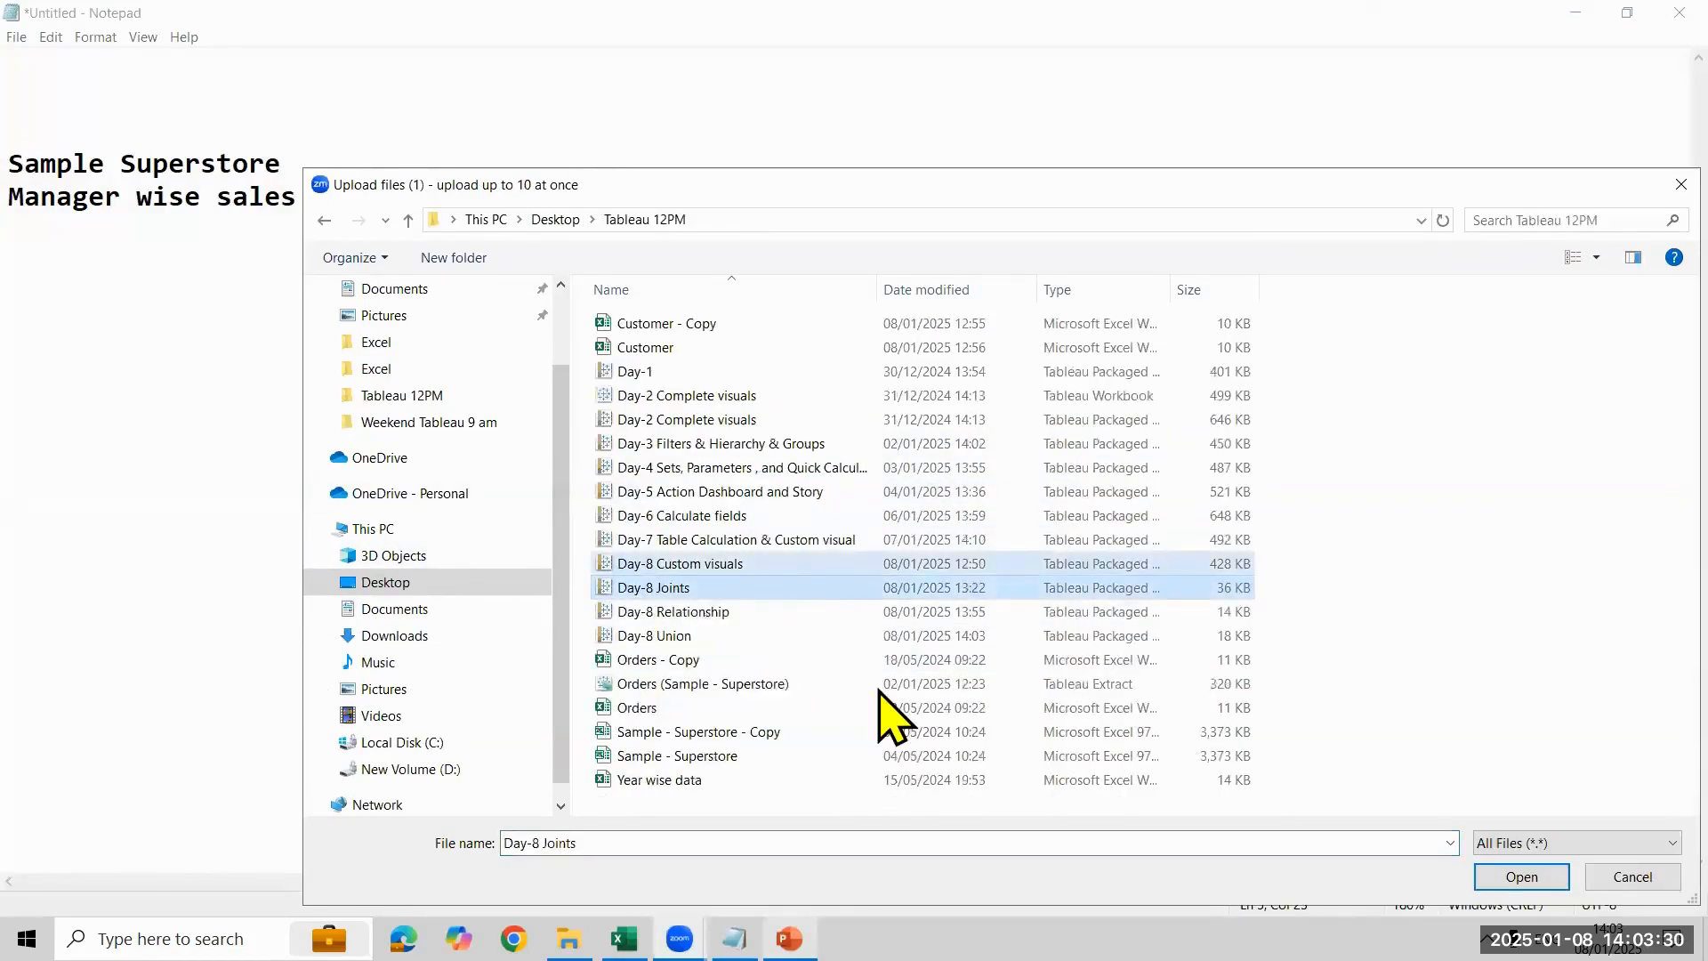